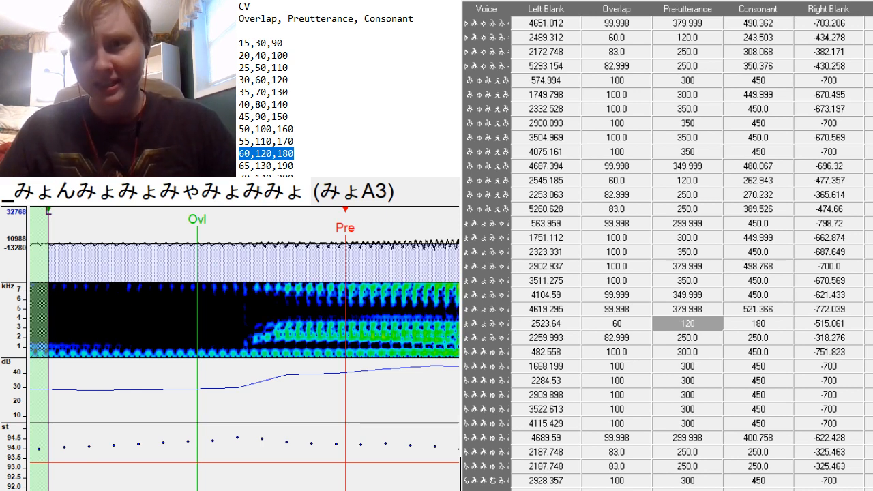
# Nudge the みょA3 entry's markers so its pre-utterance sits on the vowel onset, with the left blank at about 2523.4.
pyautogui.click(345, 359)
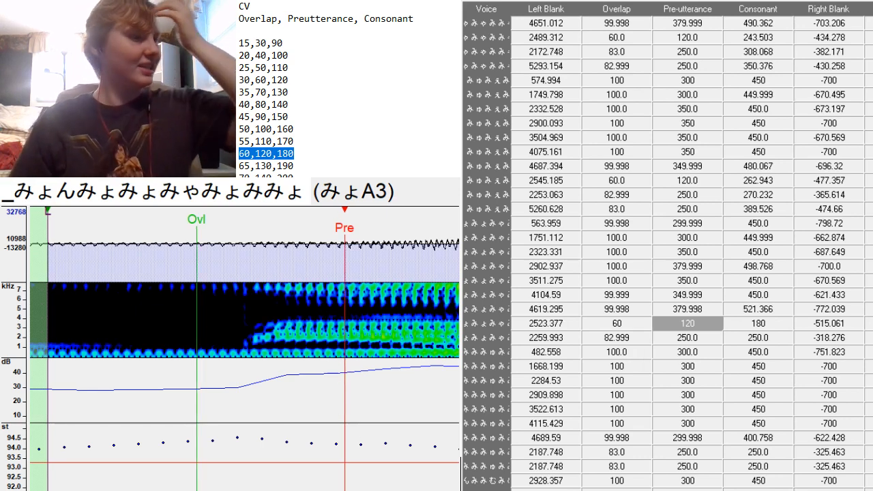
pyautogui.scroll(5, 344, 359)
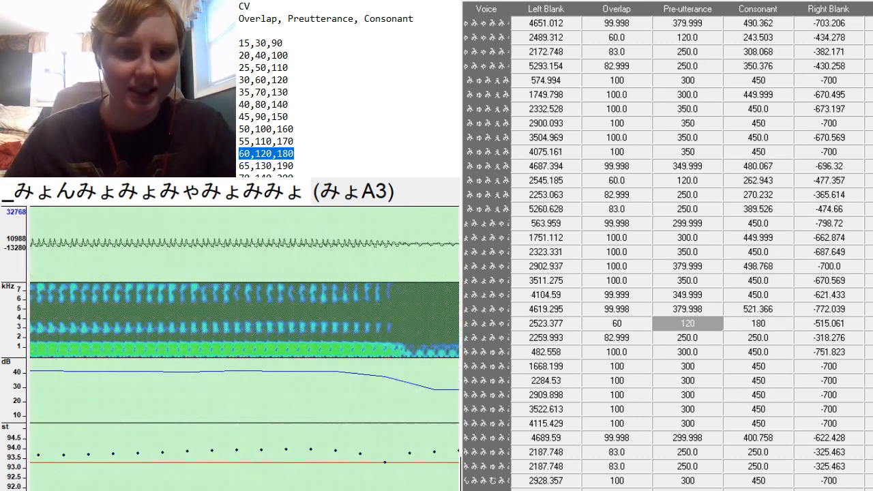
pyautogui.scroll(-3, 345, 359)
pyautogui.scroll(-6, 168, 331)
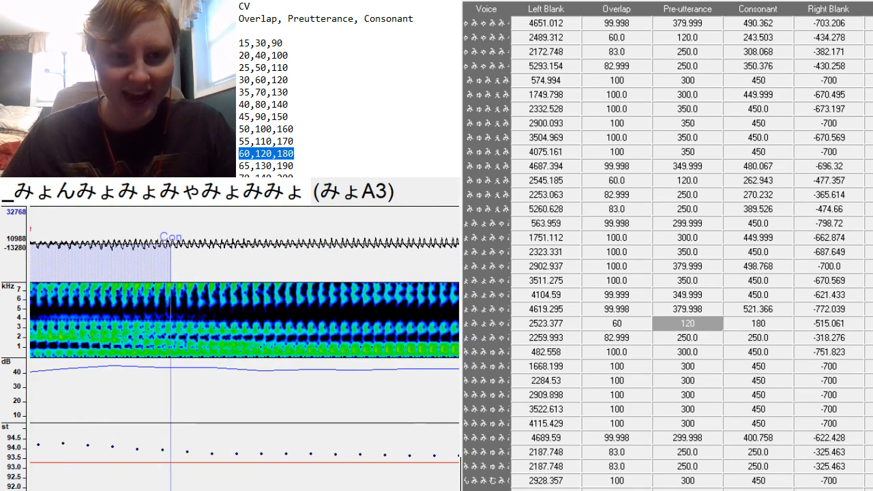
# Extend the みょA3 entry's consonant to about 248 within the steady vowel and set its right blank to about -480.
pyautogui.moveTo(170, 331)
pyautogui.mouseDown()
pyautogui.moveTo(317, 375)
pyautogui.moveTo(339, 368)
pyautogui.mouseUp()
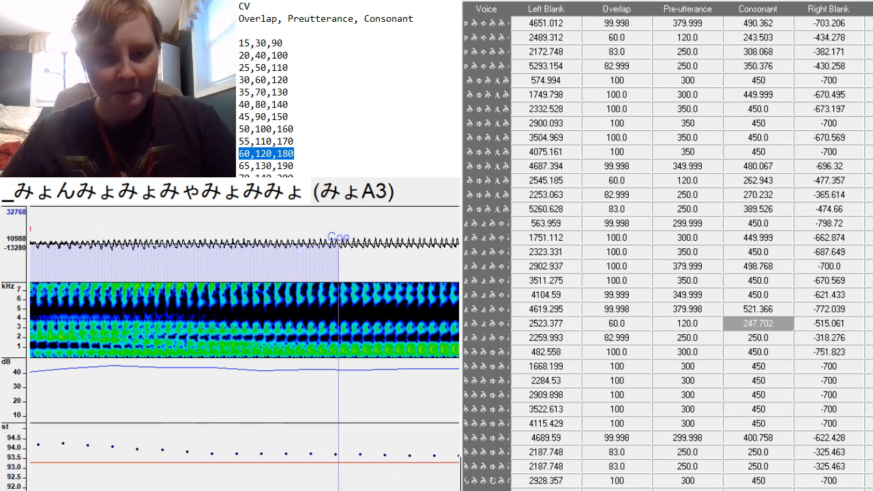
pyautogui.hscroll(10, 244, 348)
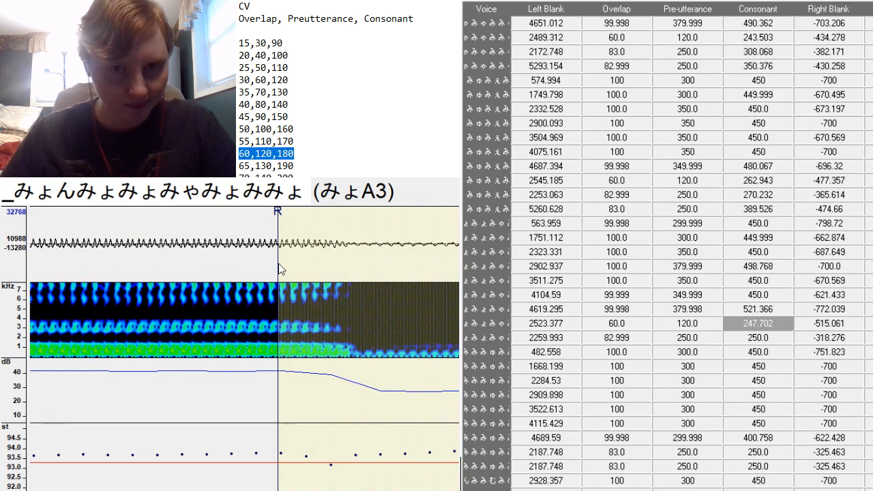
pyautogui.moveTo(280, 270); pyautogui.dragTo(192, 376)
# Shift the o myA3 entry's markers so its pre-utterance falls where the vowel ends, with the left blank at about 2241.
pyautogui.press('Down')
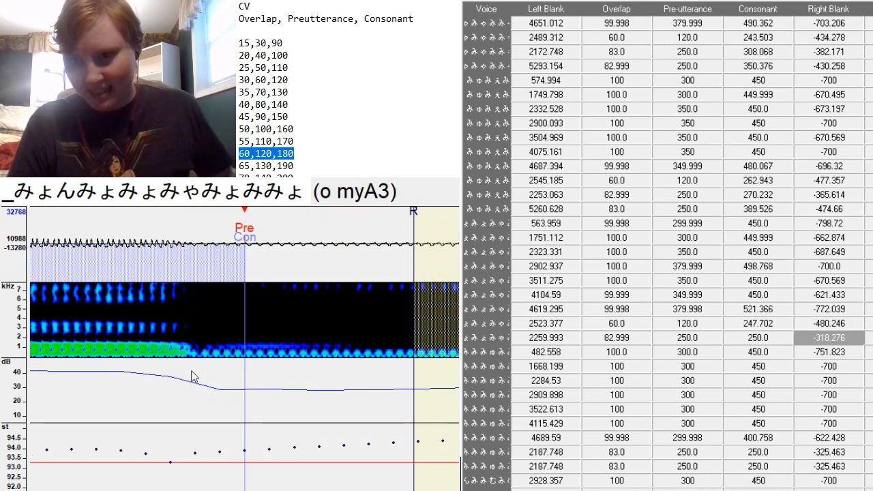
pyautogui.press('F3')
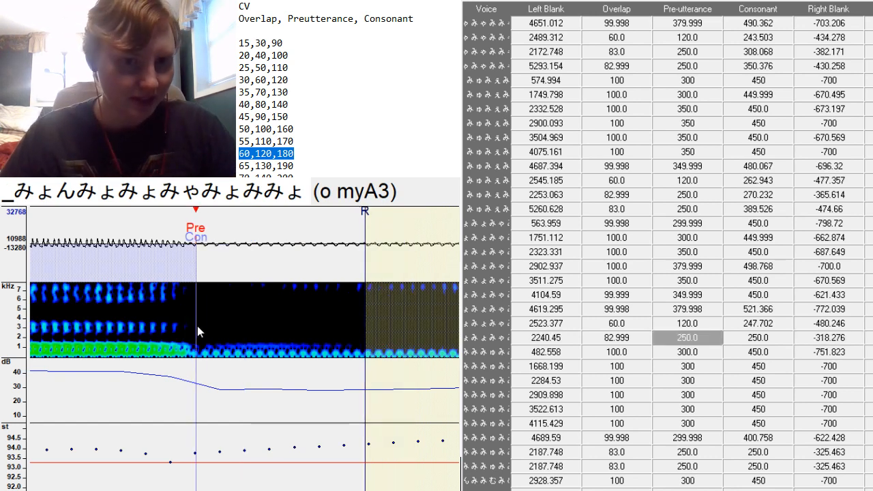
pyautogui.press('F3')
pyautogui.moveTo(163, 490)
pyautogui.mouseDown()
pyautogui.moveTo(151, 490)
pyautogui.moveTo(166, 490)
pyautogui.mouseUp()
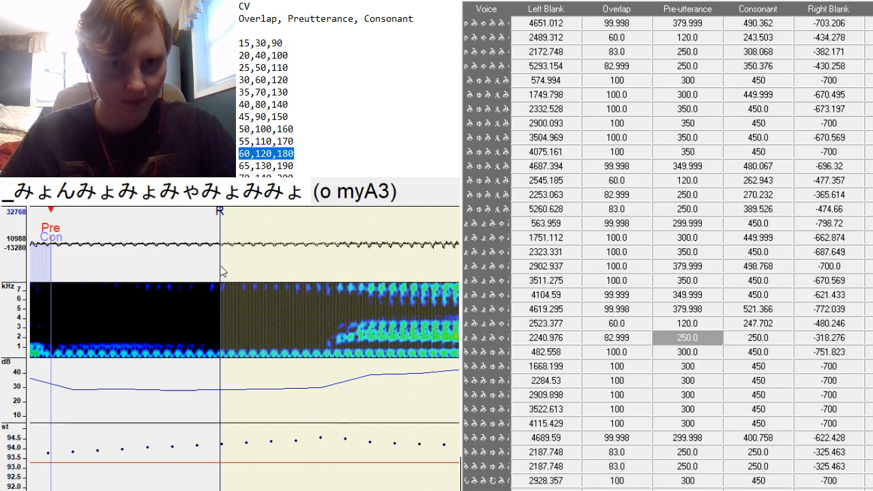
# Set the o myA3 entry's right blank to about -354, before the next vowel onset, and its consonant to about 269.
pyautogui.moveTo(221, 273)
pyautogui.mouseDown()
pyautogui.moveTo(303, 321)
pyautogui.moveTo(307, 354)
pyautogui.mouseUp()
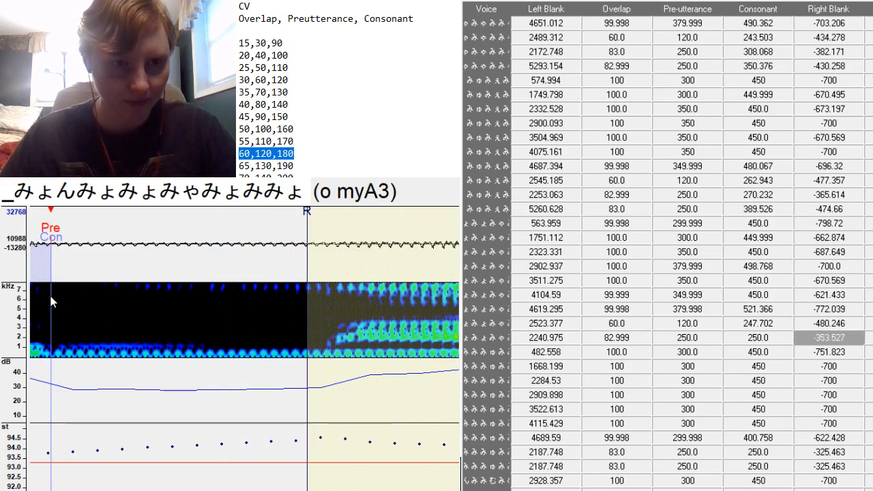
pyautogui.moveTo(51, 298); pyautogui.dragTo(100, 301)
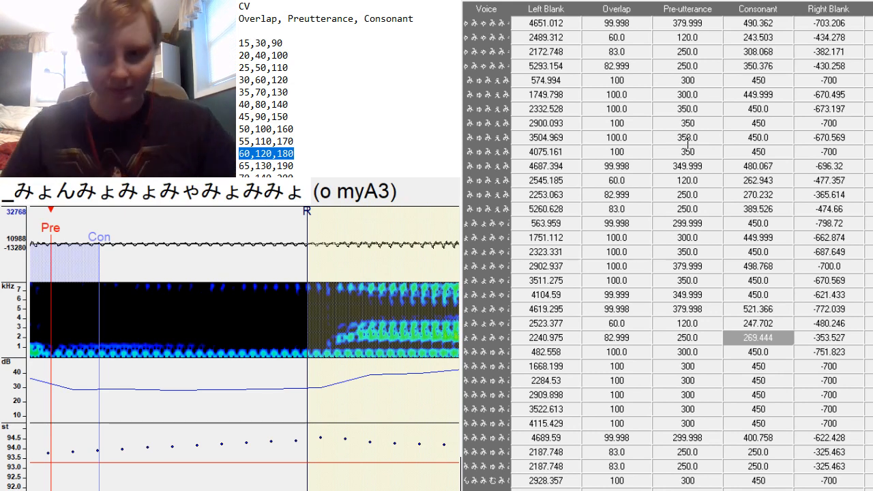
# Align the "- みA3" entry's pre-utterance with the vowel onset at left blank about 523.8, and set its right blank to about -729.
pyautogui.press('Down')
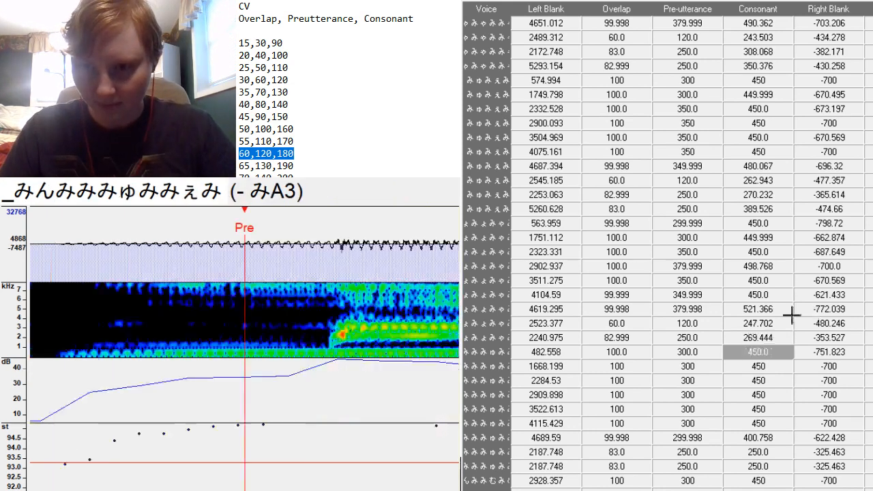
pyautogui.click(348, 356)
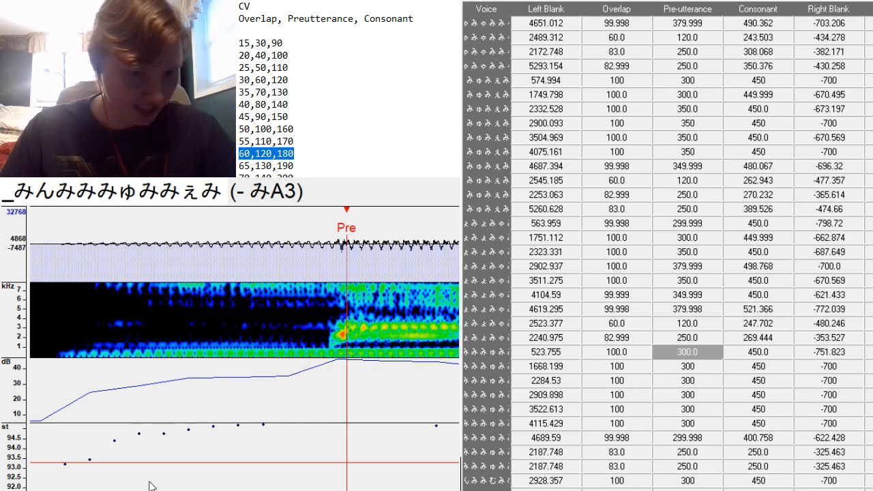
pyautogui.scroll(-1, 347, 348)
pyautogui.scroll(5, 347, 348)
pyautogui.scroll(-15, 346, 348)
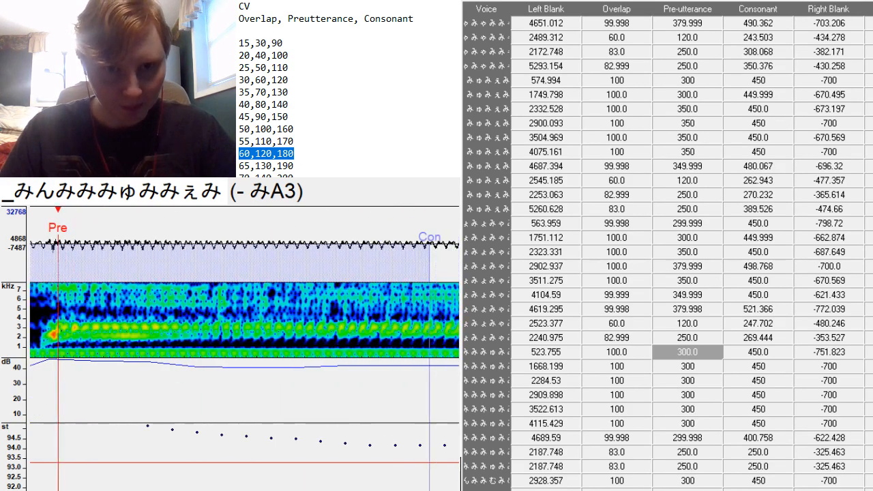
pyautogui.scroll(-10, 346, 348)
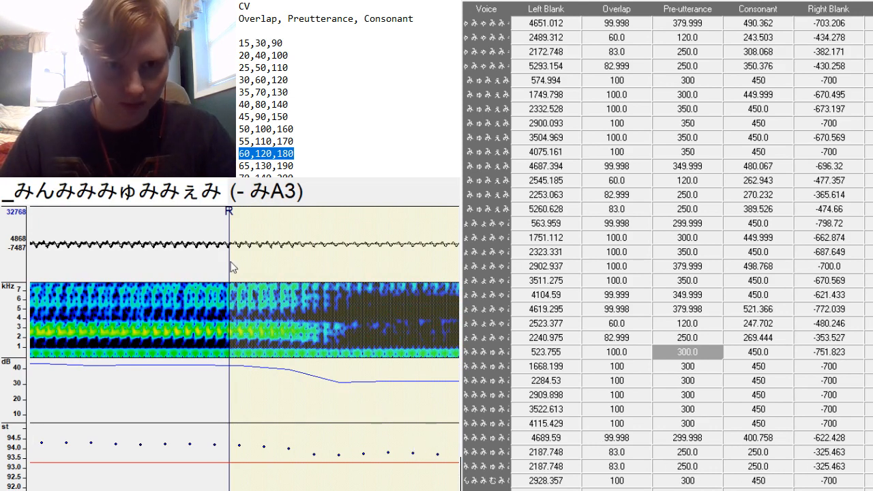
pyautogui.moveTo(230, 261); pyautogui.dragTo(173, 281)
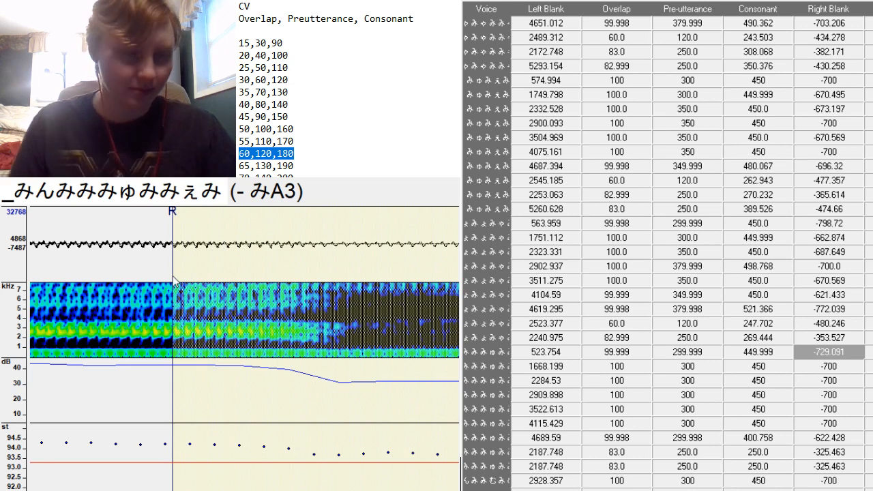
# Shift the n みA3 entry's markers so its pre-utterance meets the vowel onset, with the left blank at about 1654.
pyautogui.press('Down')
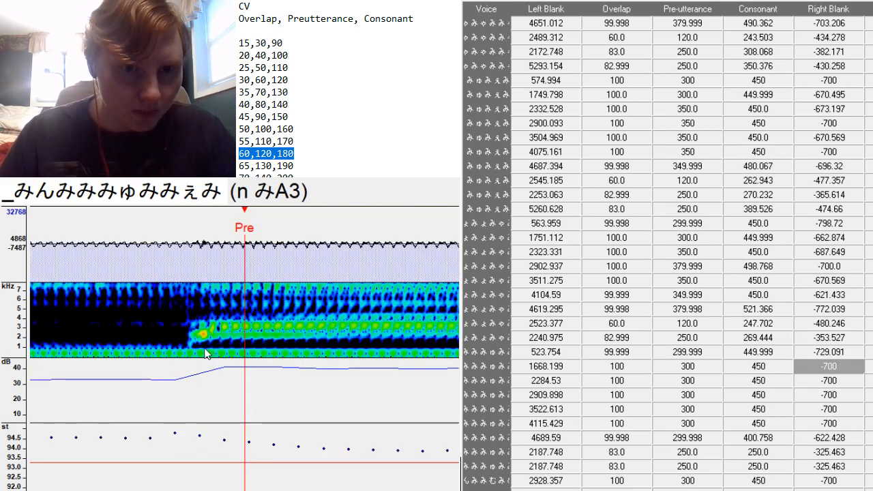
pyautogui.press('F3')
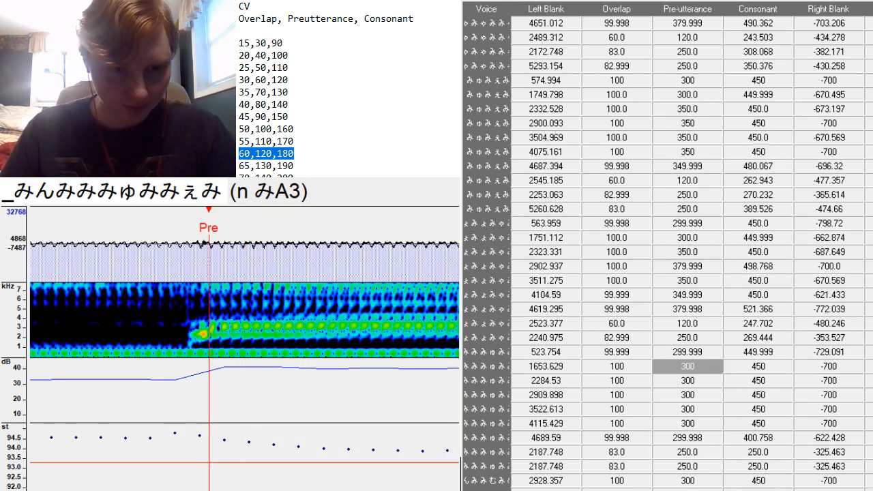
pyautogui.scroll(15, 209, 314)
pyautogui.scroll(-14, 208, 314)
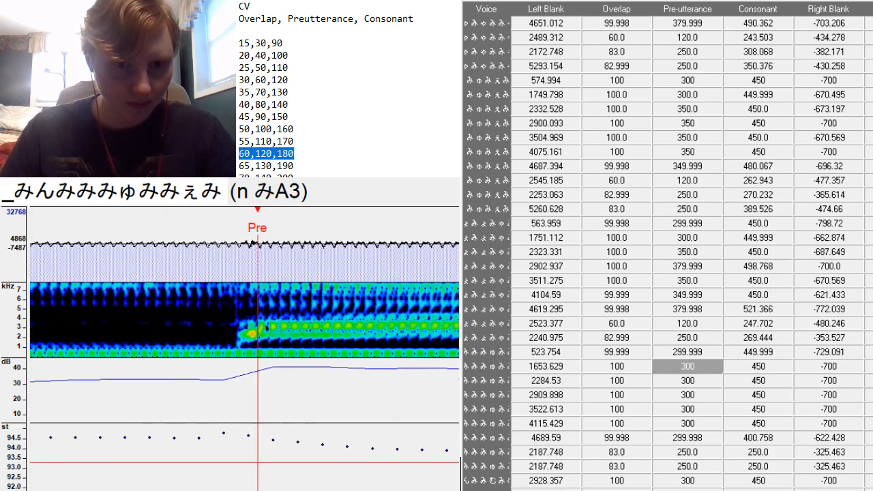
# Shorten the n みA3 entry's right blank to about -545 and its consonant to about 346.
pyautogui.scroll(-10, 267, 271)
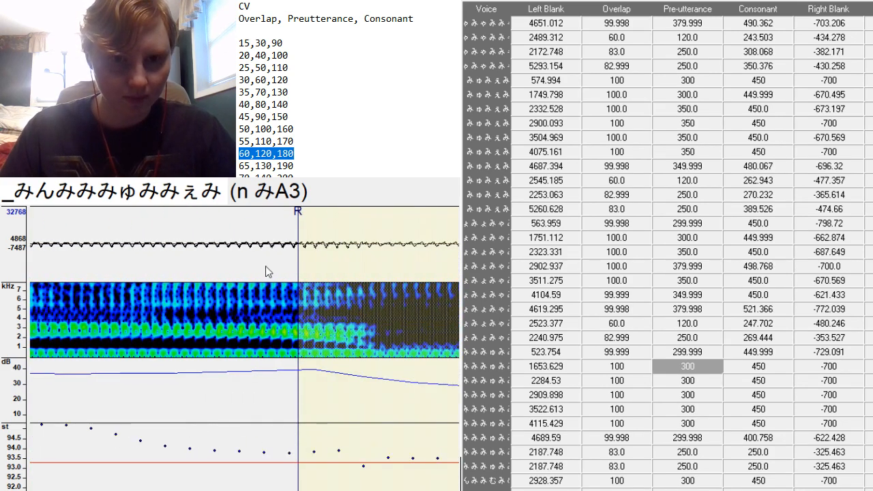
pyautogui.scroll(5, 245, 314)
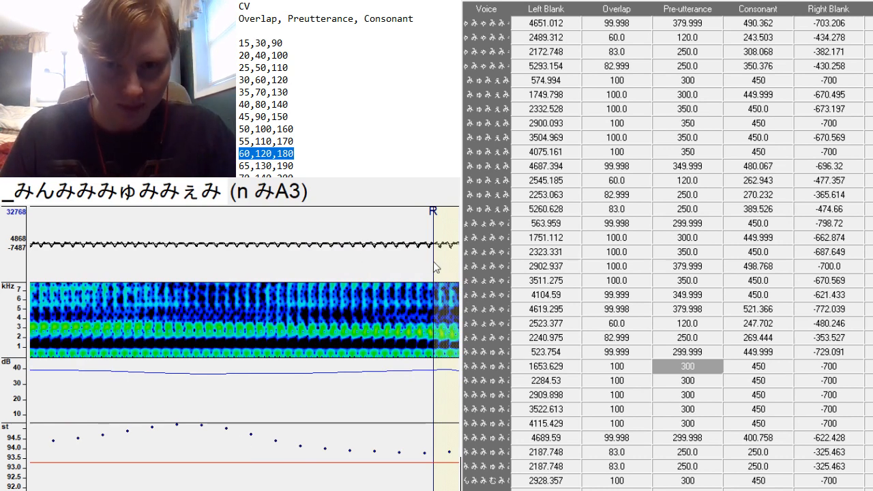
pyautogui.moveTo(435, 267); pyautogui.dragTo(51, 365)
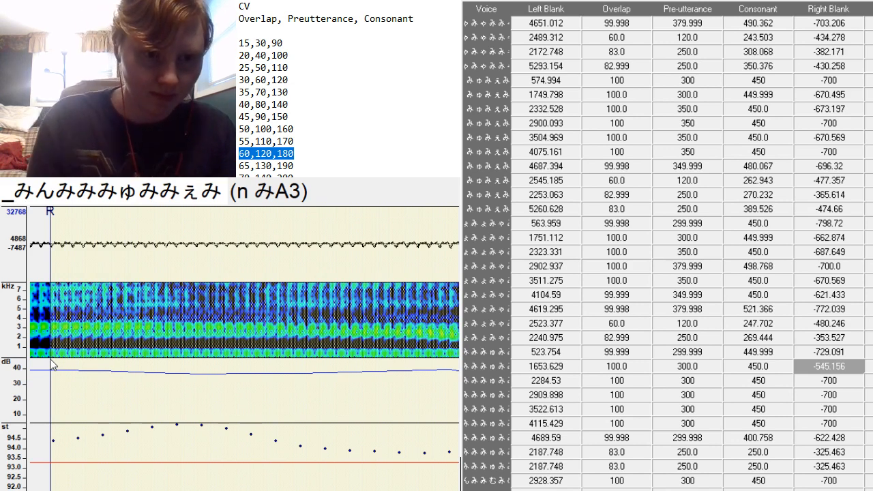
pyautogui.hscroll(-10, 244, 348)
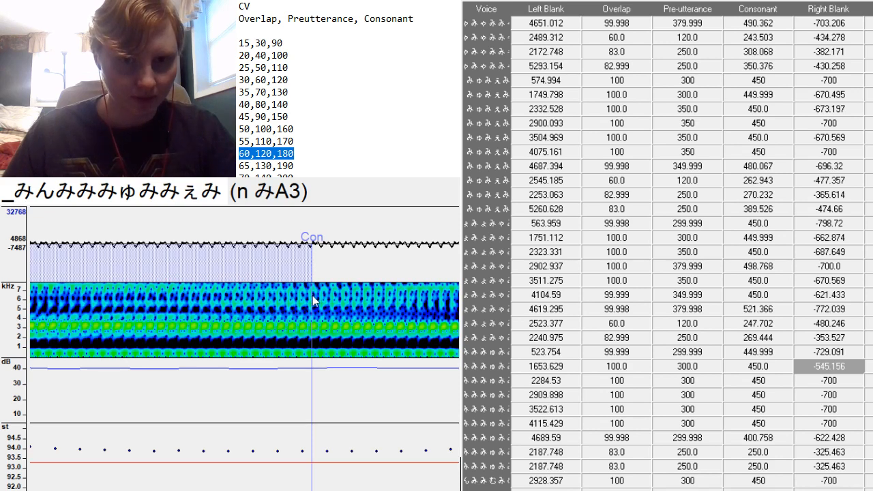
pyautogui.moveTo(311, 361); pyautogui.dragTo(54, 362)
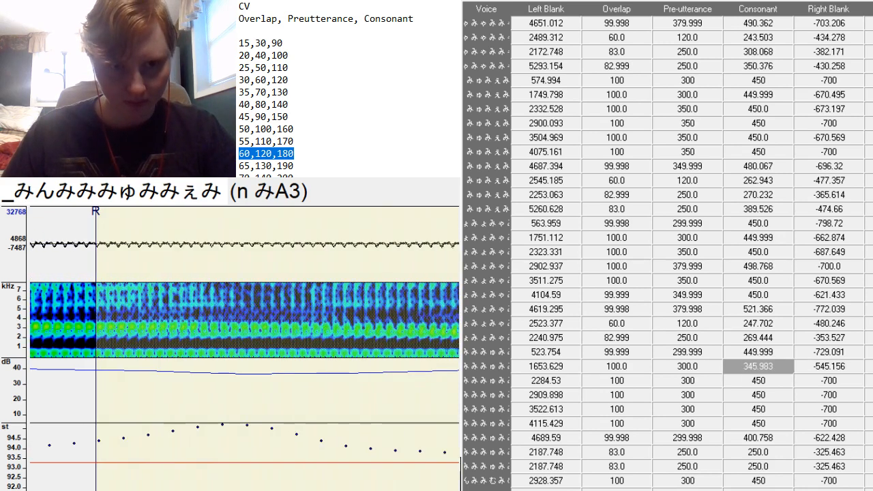
pyautogui.hscroll(-8, 245, 348)
# Set the i みA3 entry's pre-utterance to 350 and align its marker with the vowel onset, left blank about 2239.
pyautogui.press('Down')
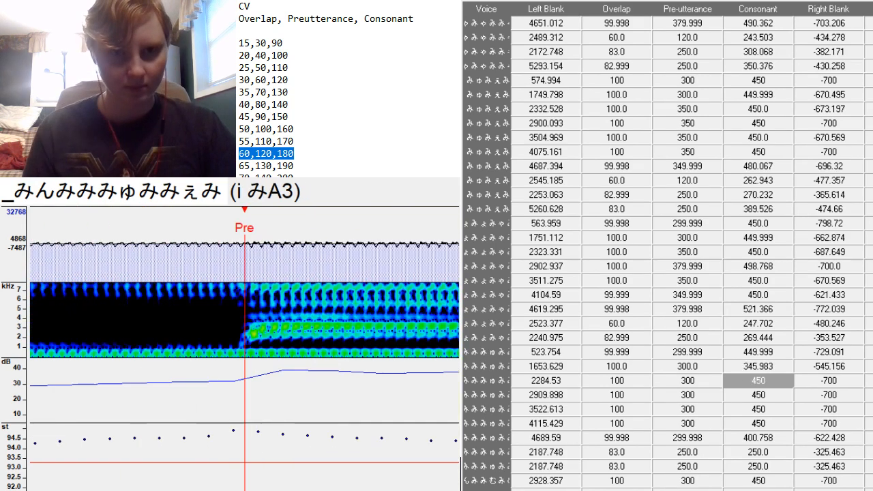
pyautogui.hscroll(-8, 244, 348)
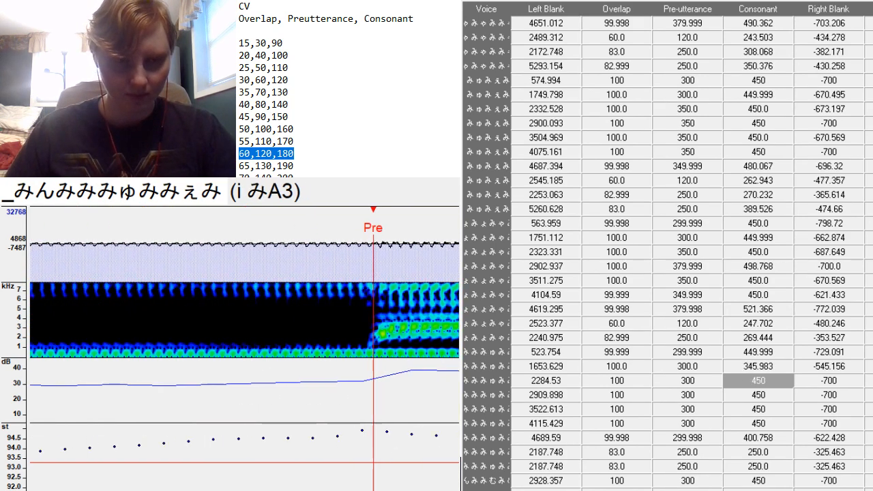
pyautogui.hscroll(8, 245, 348)
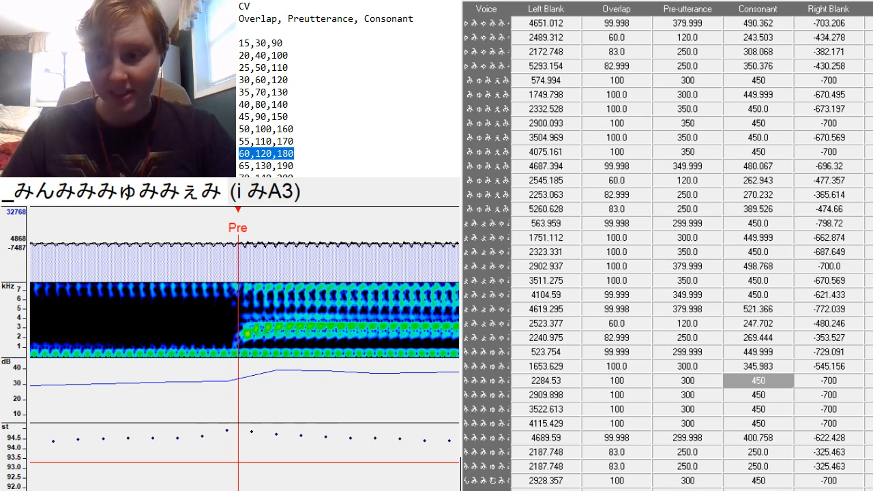
pyautogui.click(709, 382)
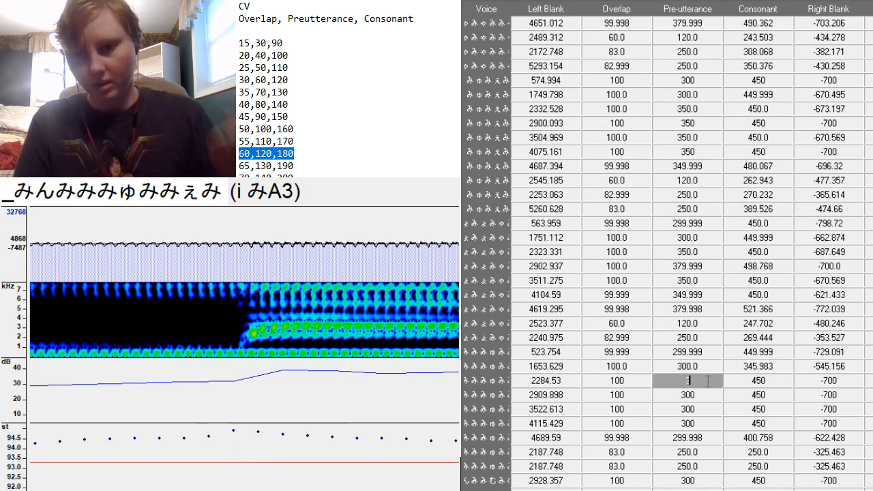
pyautogui.write('350')
pyautogui.press('Return')
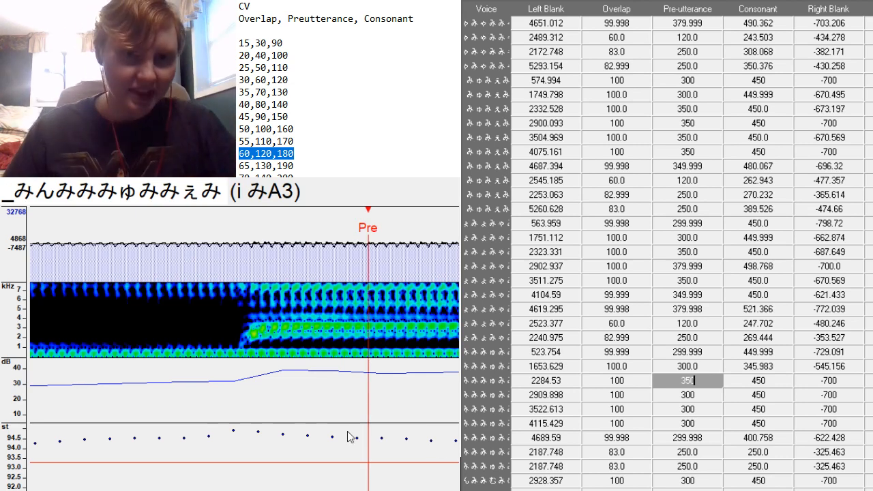
pyautogui.click(256, 362)
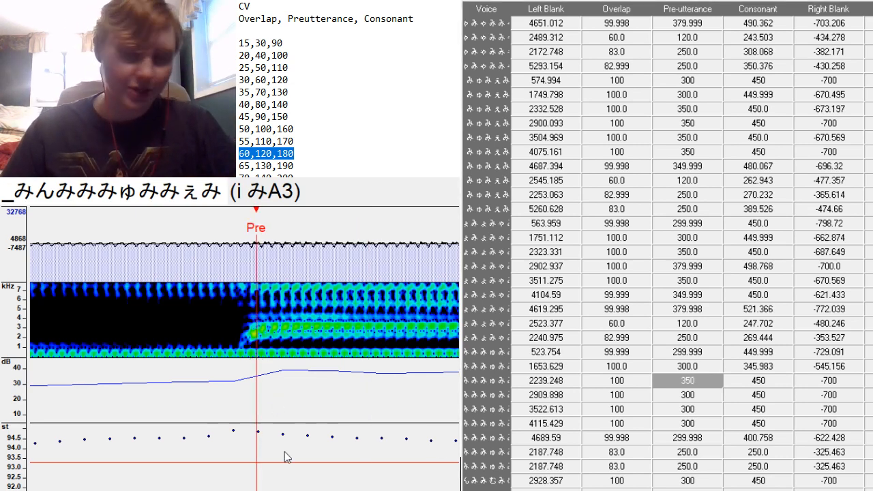
# Set the i みA3 entry's pre-utterance to 380 and realign its marker with the vowel onset, left blank about 2209.
pyautogui.scroll(5, 244, 348)
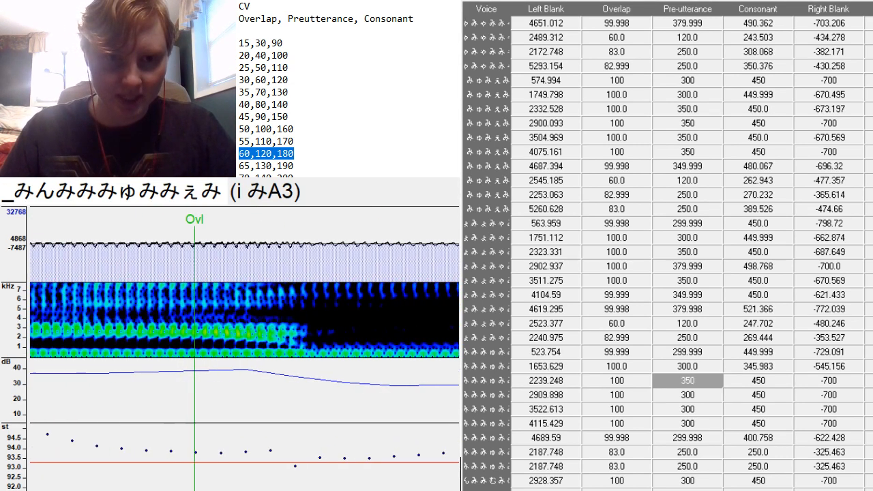
pyautogui.scroll(5, 244, 348)
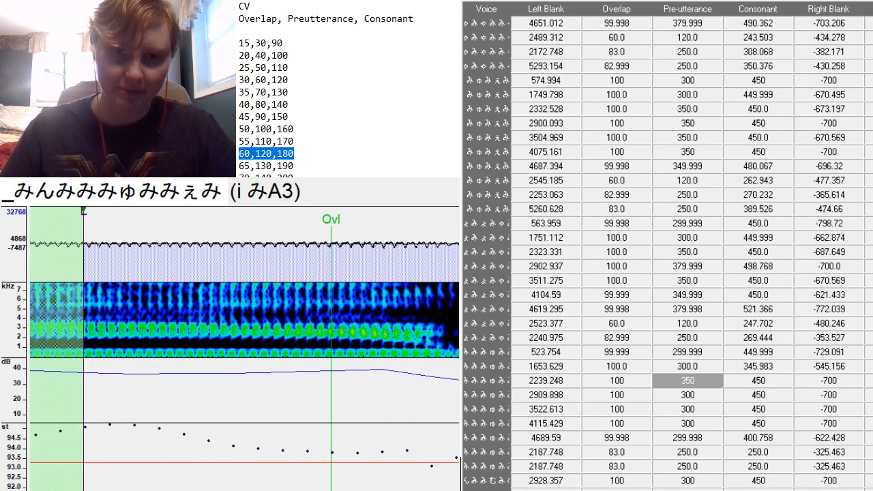
pyautogui.scroll(-5, 245, 347)
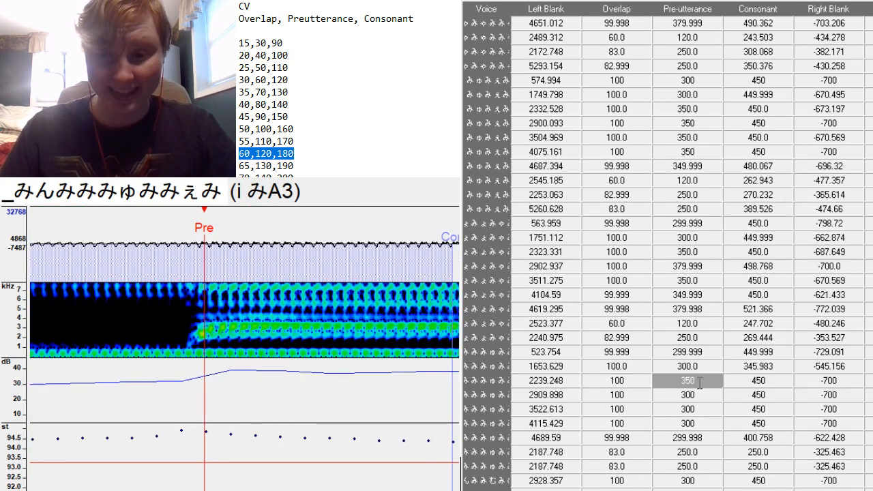
pyautogui.click(702, 380)
pyautogui.press('BackSpace')
pyautogui.press('BackSpace')
pyautogui.write('80')
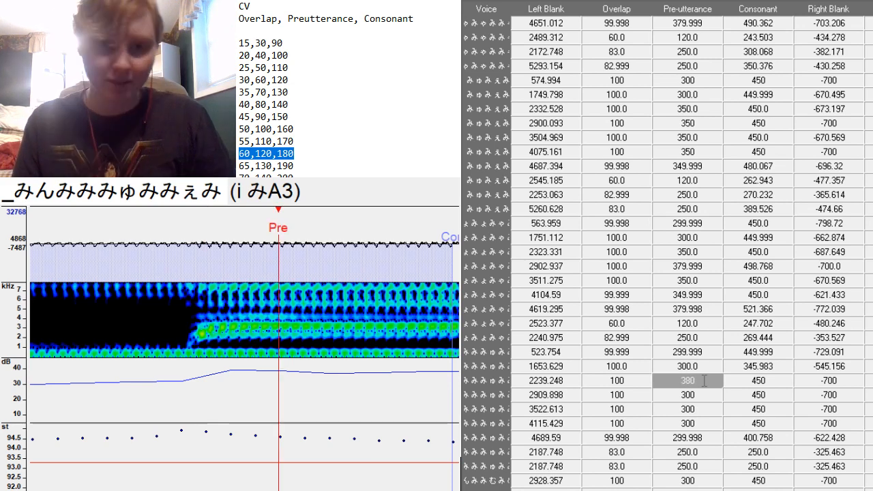
pyautogui.press('Return')
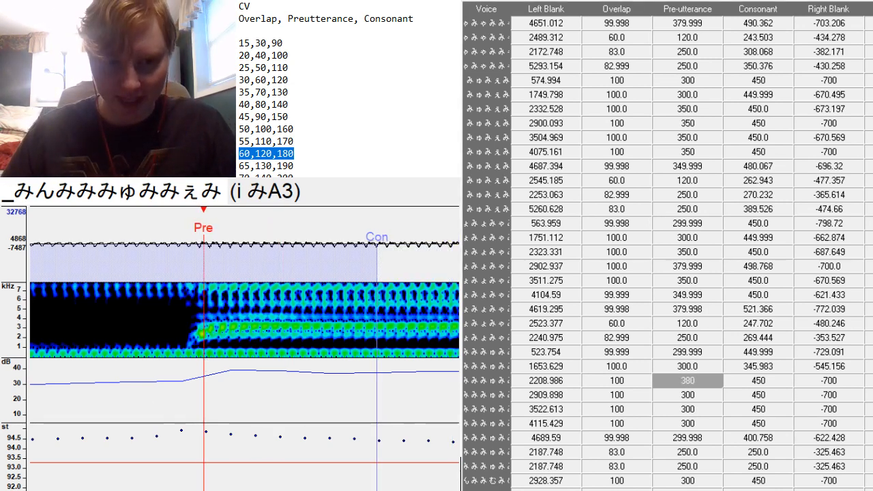
pyautogui.scroll(5, 244, 349)
pyautogui.scroll(-5, 244, 349)
pyautogui.scroll(6, 244, 349)
pyautogui.scroll(-2, 244, 350)
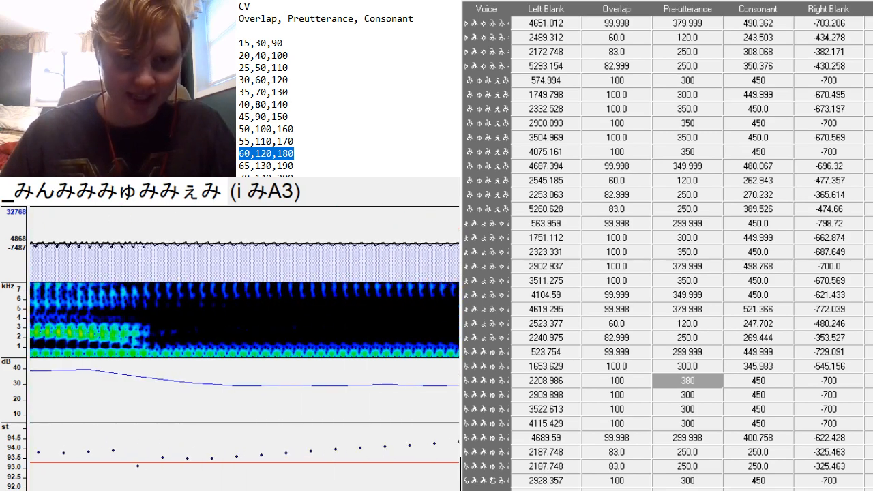
# Shorten the i みA3 entry's right blank to about -642.
pyautogui.scroll(4, 245, 349)
pyautogui.scroll(-8, 244, 350)
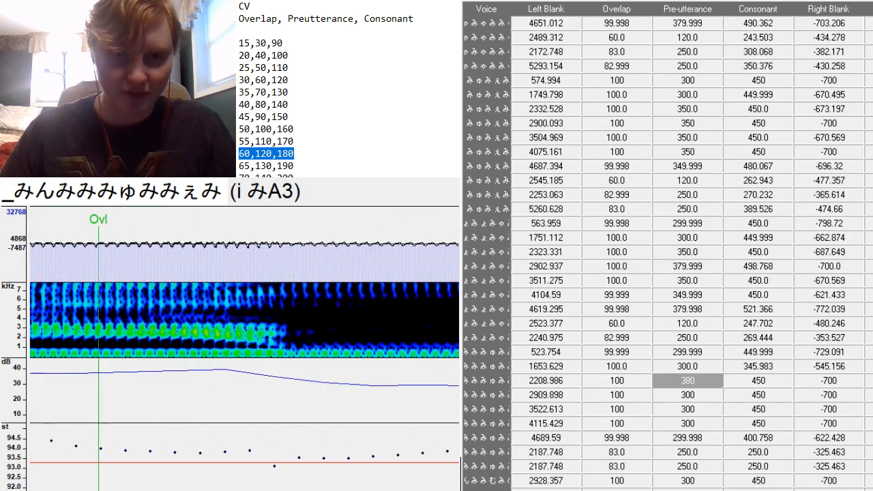
pyautogui.scroll(-4, 245, 349)
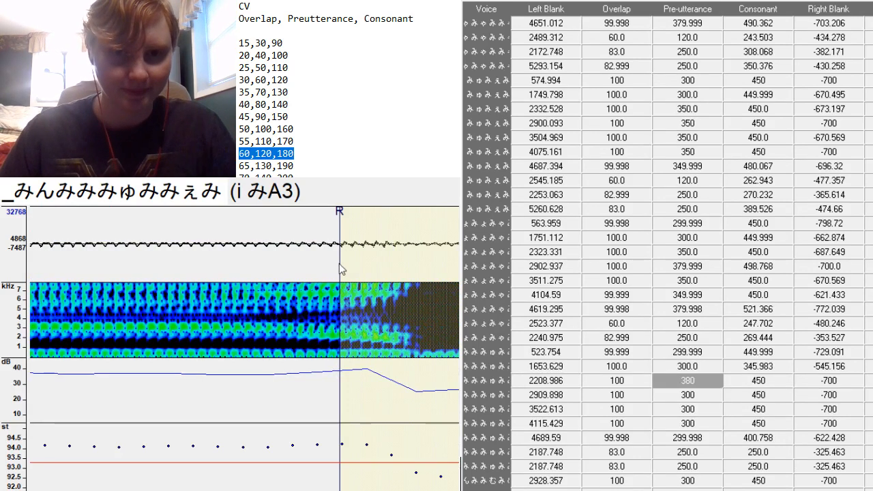
pyautogui.moveTo(339, 264)
pyautogui.mouseDown()
pyautogui.moveTo(250, 307)
pyautogui.moveTo(197, 372)
pyautogui.mouseUp()
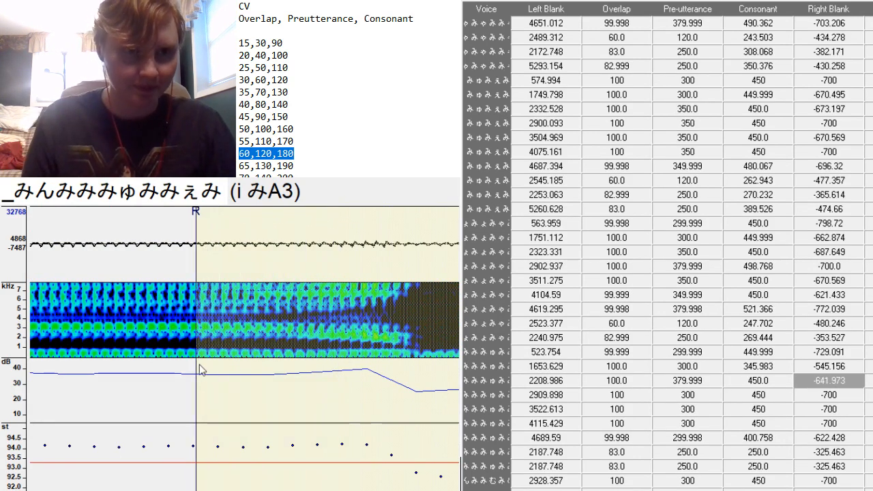
pyautogui.press('Down')
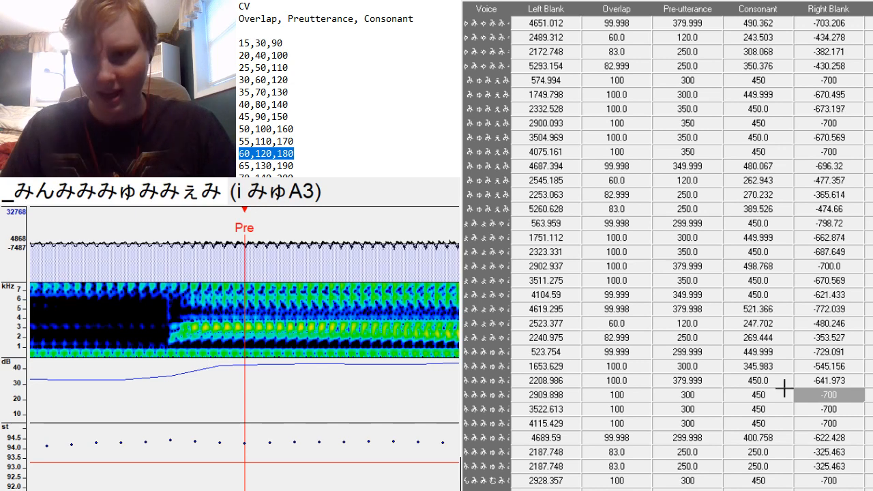
# Duplicate the _みんみみむみめみ entry with left blank 2928.357 and rename the alias i みA3.
pyautogui.click(829, 380)
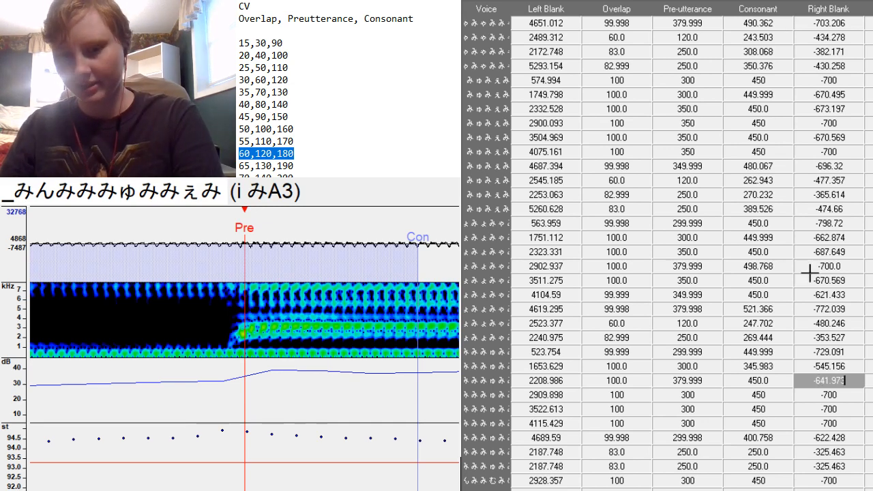
pyautogui.scroll(-6, 785, 218)
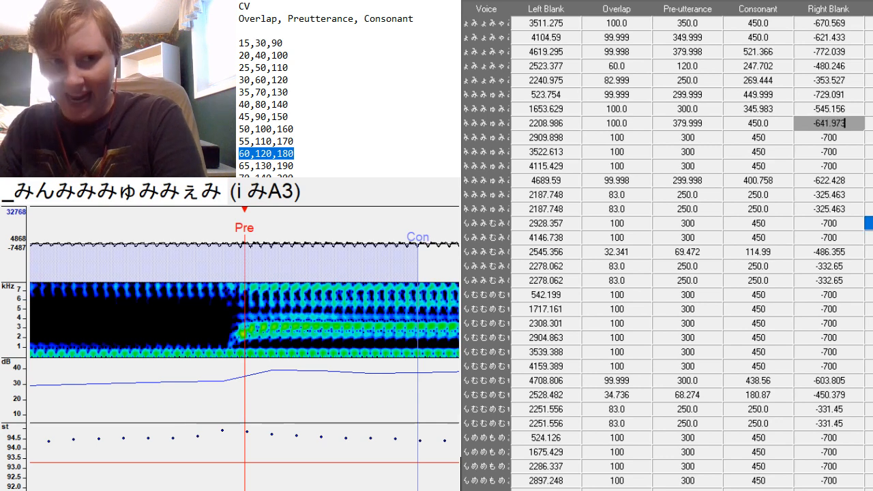
pyautogui.click(856, 124)
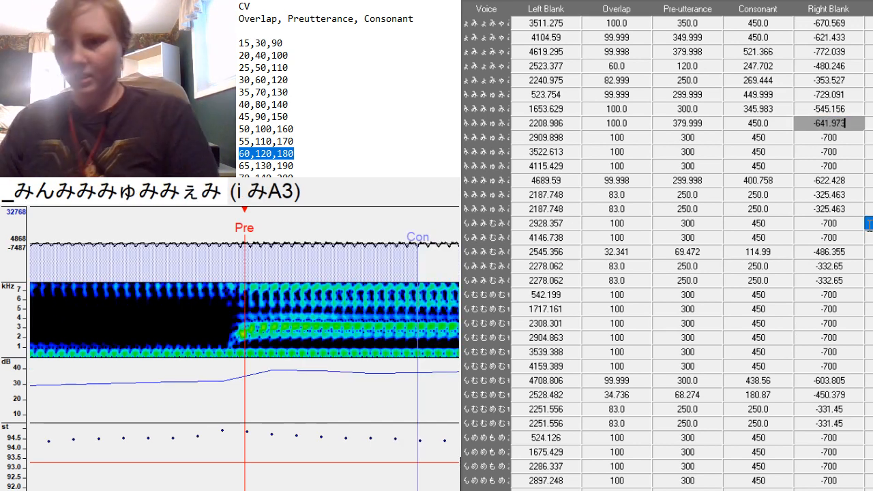
pyautogui.hotkey('ctrl', 'd')
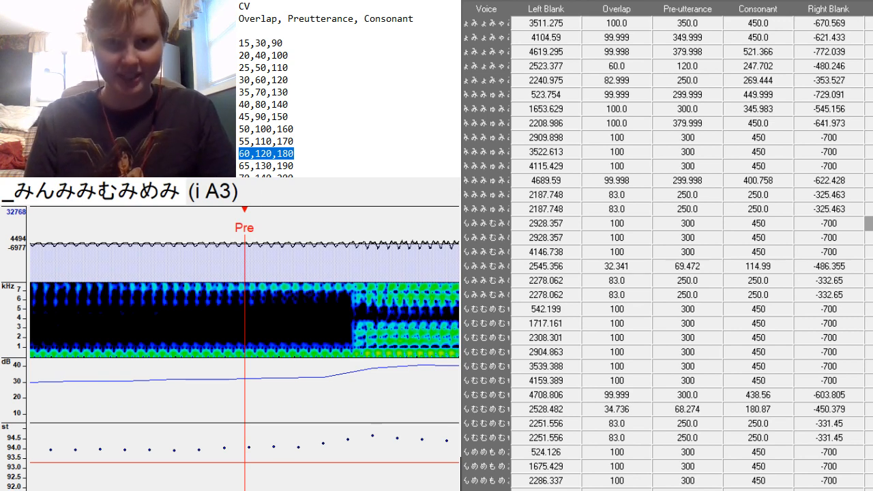
pyautogui.write('み')
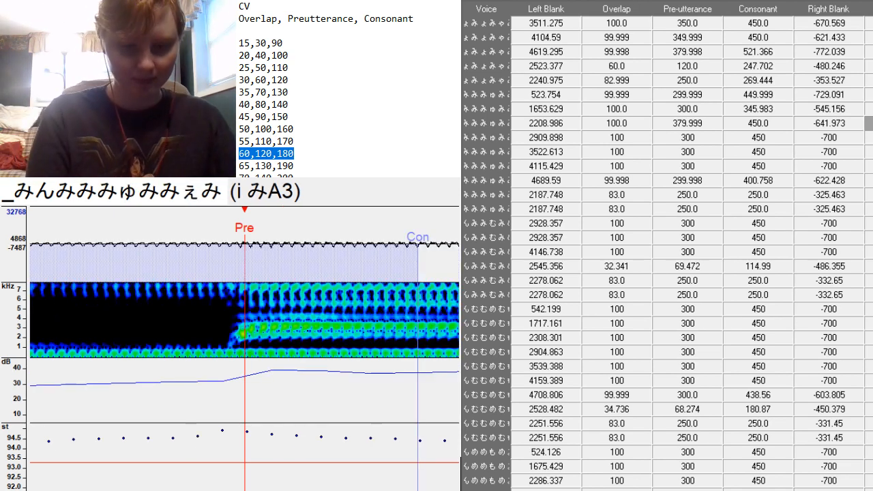
# Delete the i みA3 entry belonging to the _みんみみみゅみみぇみ sample.
pyautogui.press('Delete')
pyautogui.click(751, 123)
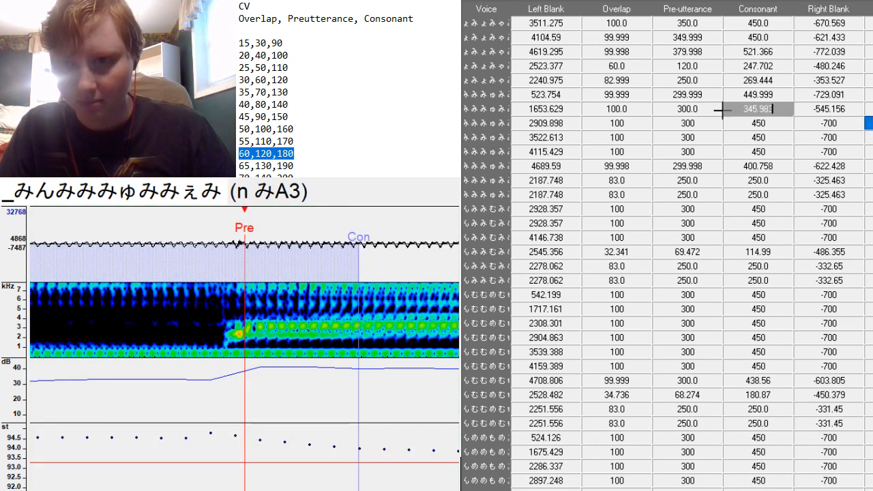
# Set the i みゅA3 entry's pre-utterance to 380 and shift its markers so the left blank is about 2847.
pyautogui.click(747, 122)
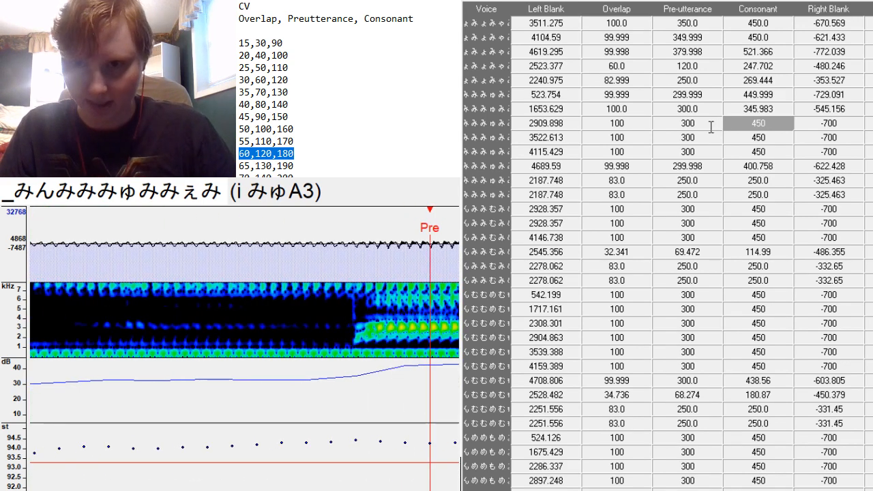
pyautogui.click(709, 125)
pyautogui.write('80')
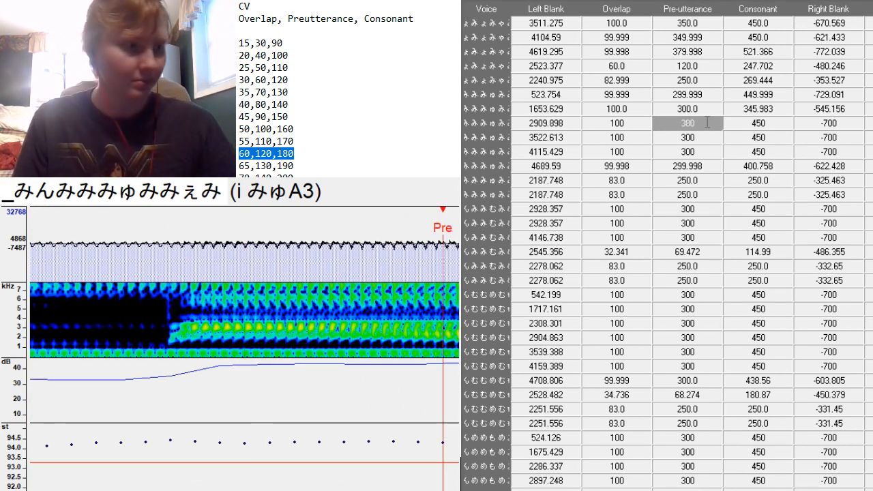
pyautogui.hotkey('alt', 'F3')
pyautogui.hotkey('alt', 'F3')
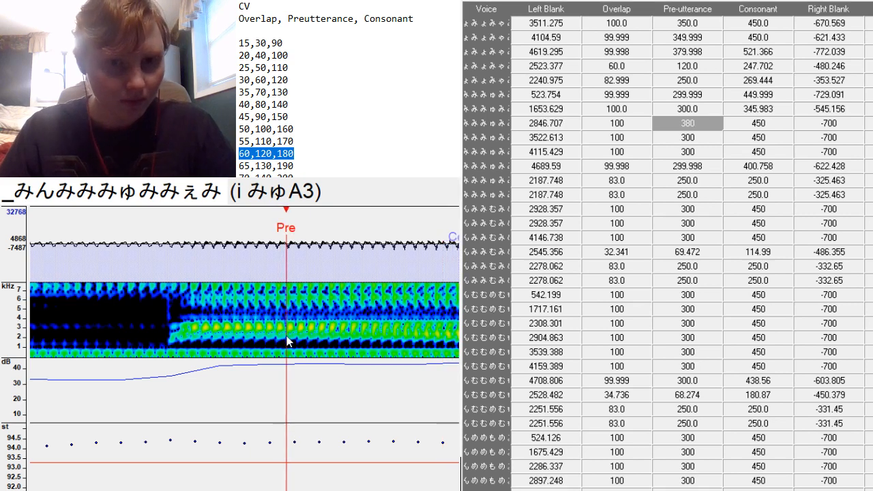
pyautogui.hscroll(5, 244, 349)
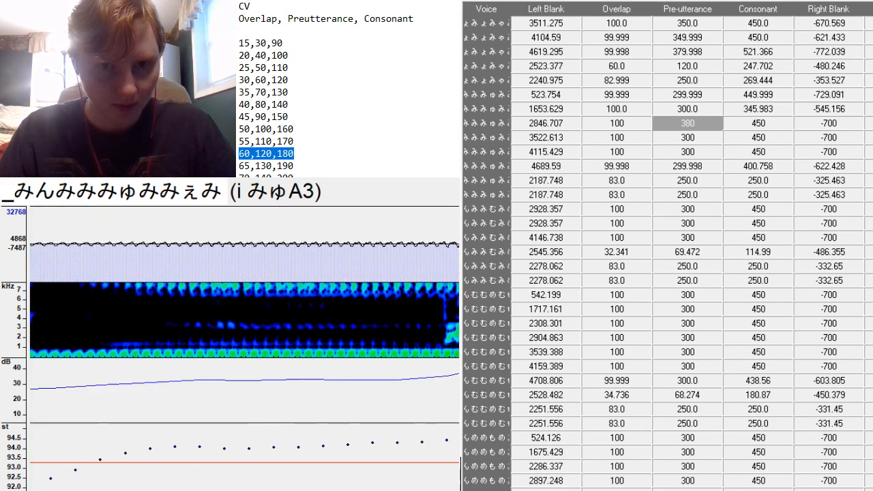
# Set the i みゅA3 entry's pre-utterance to 420 and realign its markers within the vowel, left blank about 2798.
pyautogui.press('BackSpace')
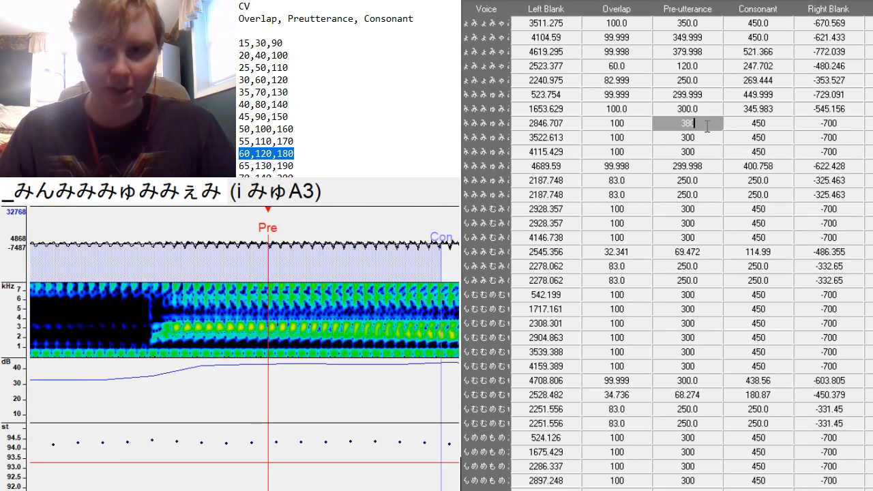
pyautogui.write('42')
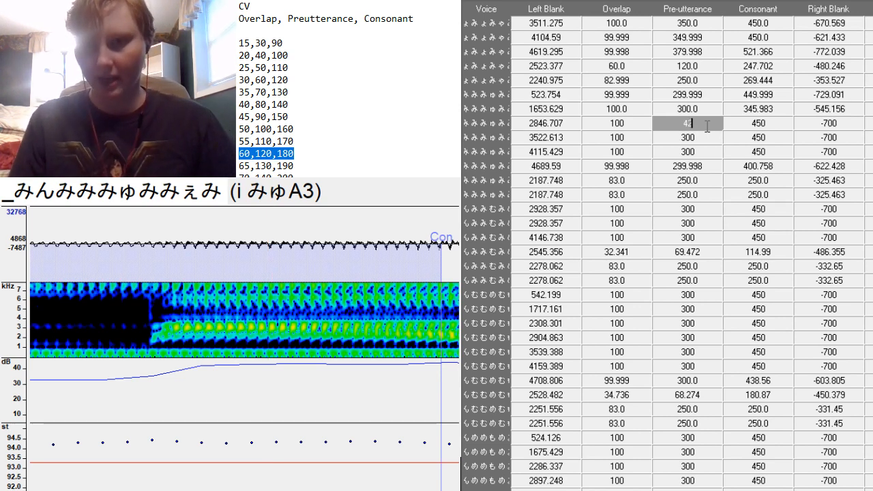
pyautogui.write('0')
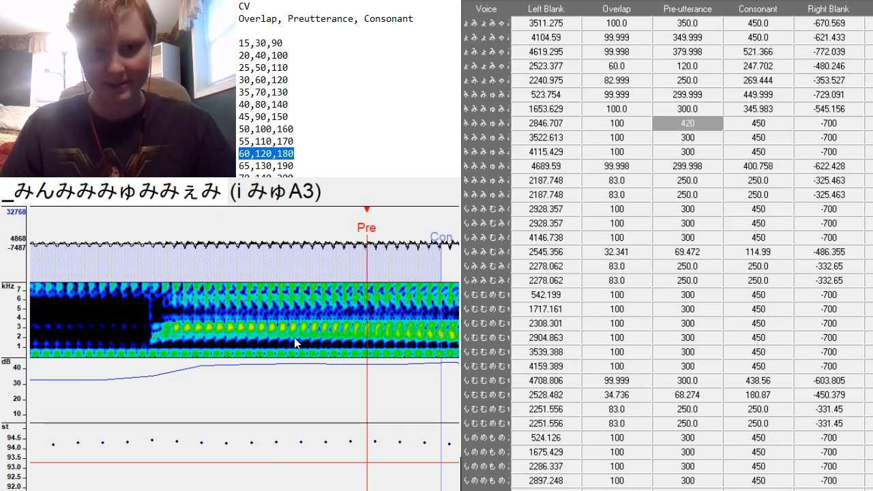
pyautogui.click(276, 326)
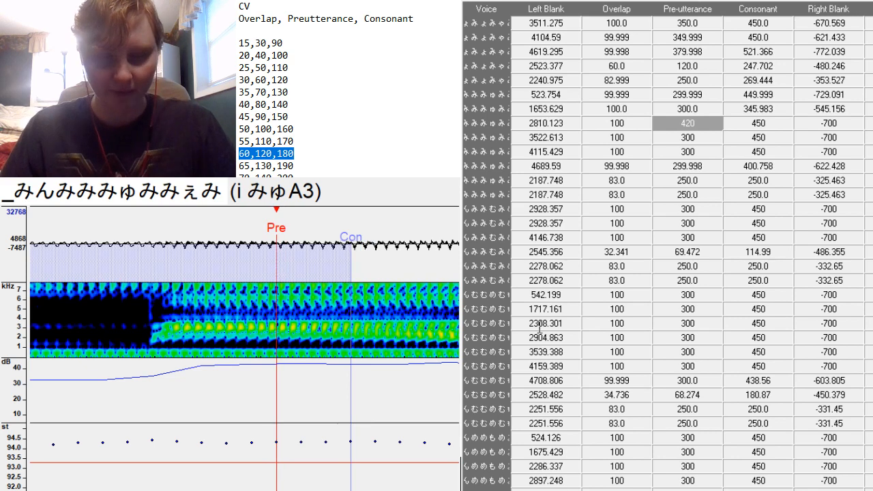
pyautogui.scroll(5, 276, 326)
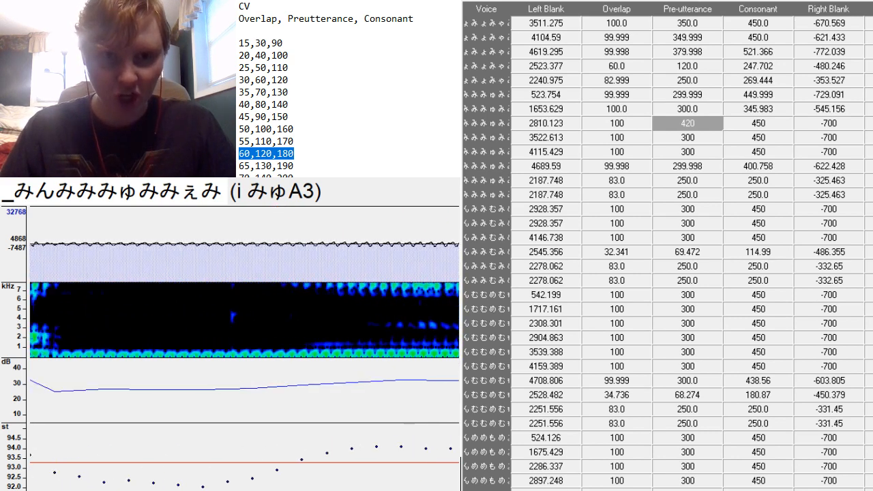
pyautogui.scroll(-4, 351, 323)
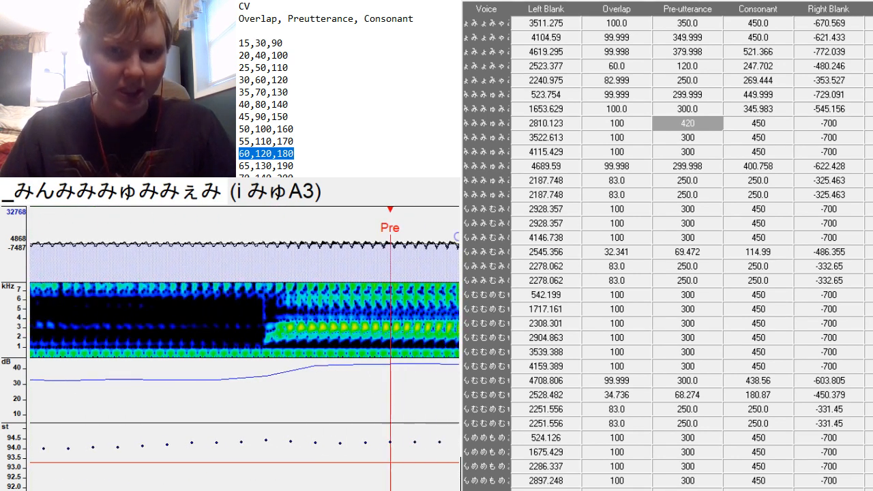
pyautogui.press('F3')
pyautogui.press('F3')
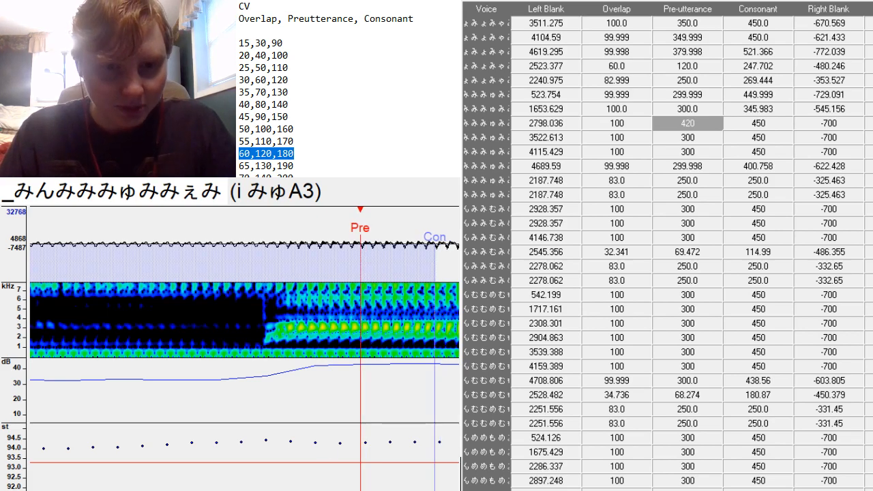
pyautogui.scroll(8, 245, 353)
pyautogui.scroll(-4, 244, 353)
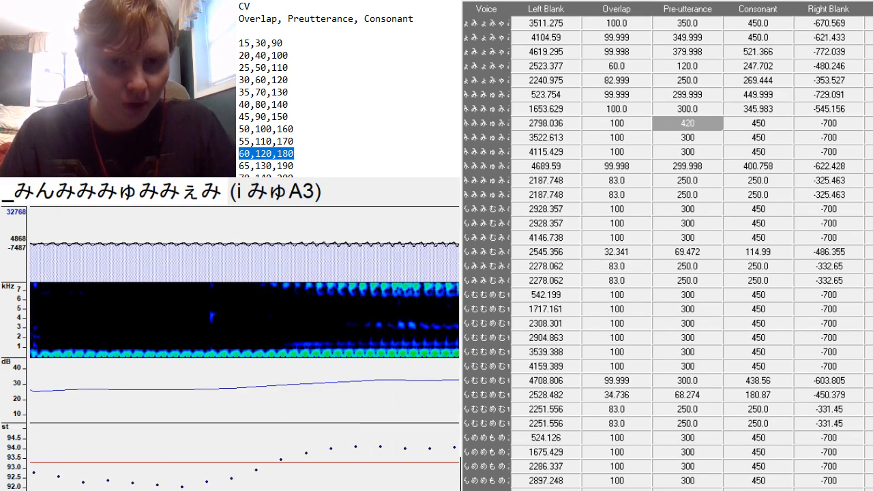
# Extend the i みゅA3 entry's consonant to about 533 and its right blank to about -796.
pyautogui.scroll(-6, 82, 307)
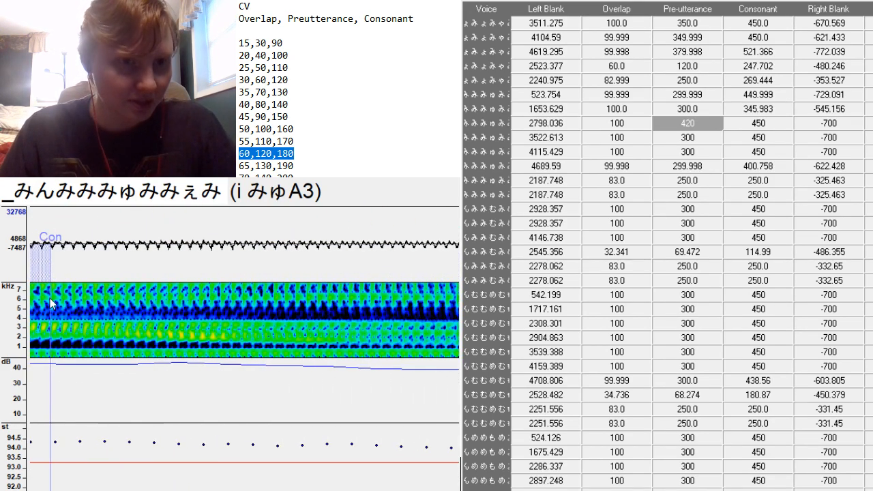
pyautogui.moveTo(53, 305); pyautogui.dragTo(257, 307)
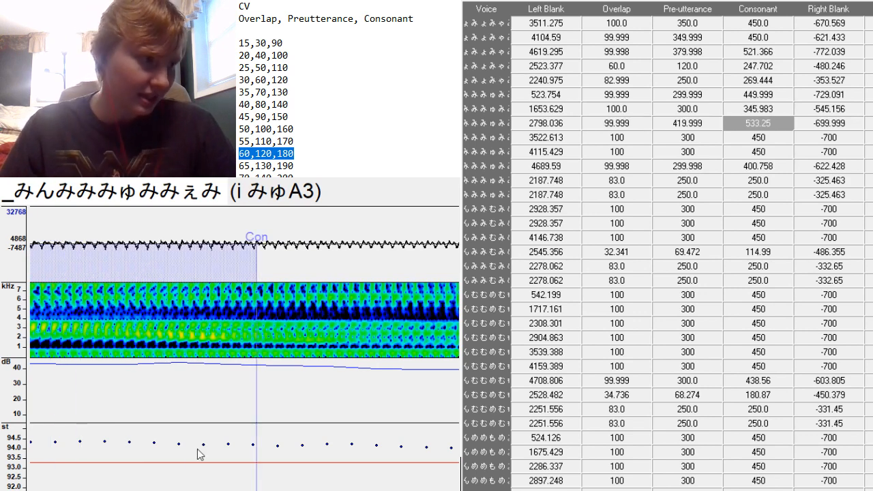
pyautogui.scroll(-5, 199, 286)
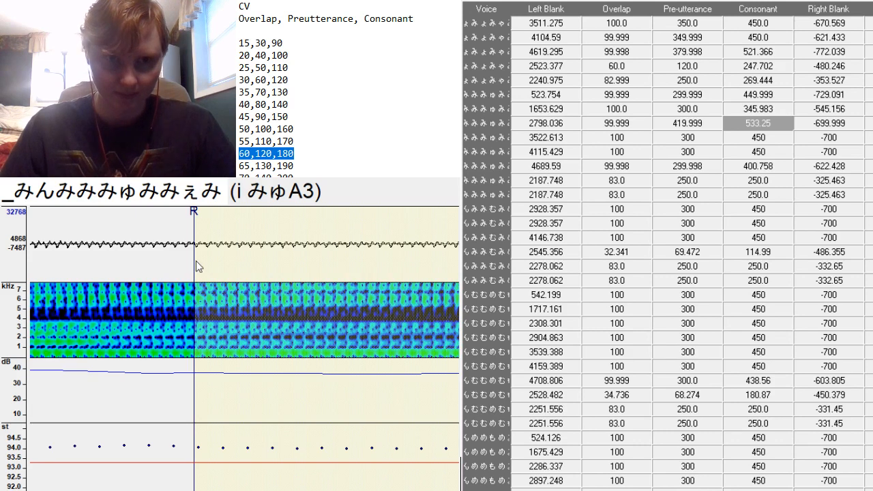
pyautogui.moveTo(195, 261)
pyautogui.mouseDown()
pyautogui.moveTo(400, 328)
pyautogui.moveTo(431, 359)
pyautogui.mouseUp()
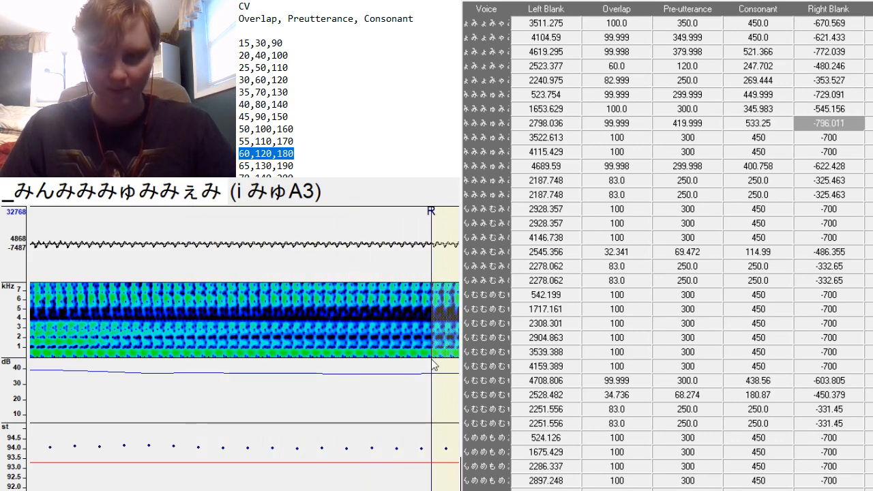
# Set the u みA3 entry's pre-utterance to 350.
pyautogui.press('Down')
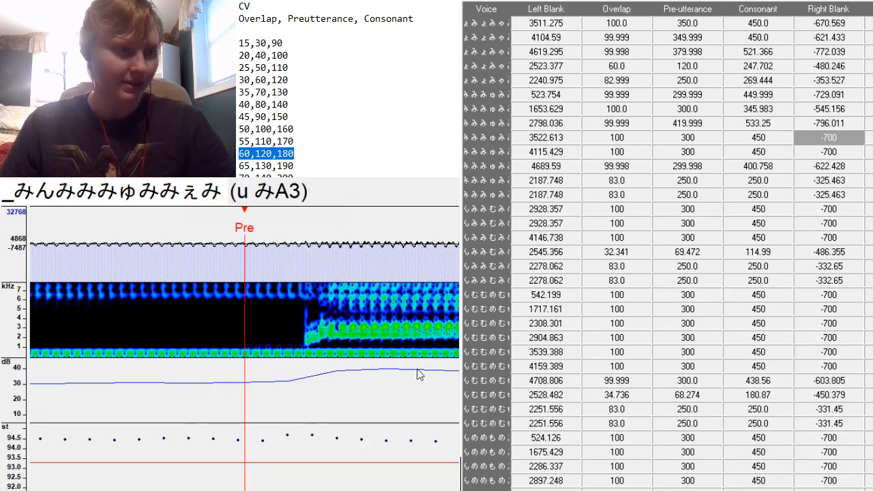
pyautogui.hscroll(-5, 244, 348)
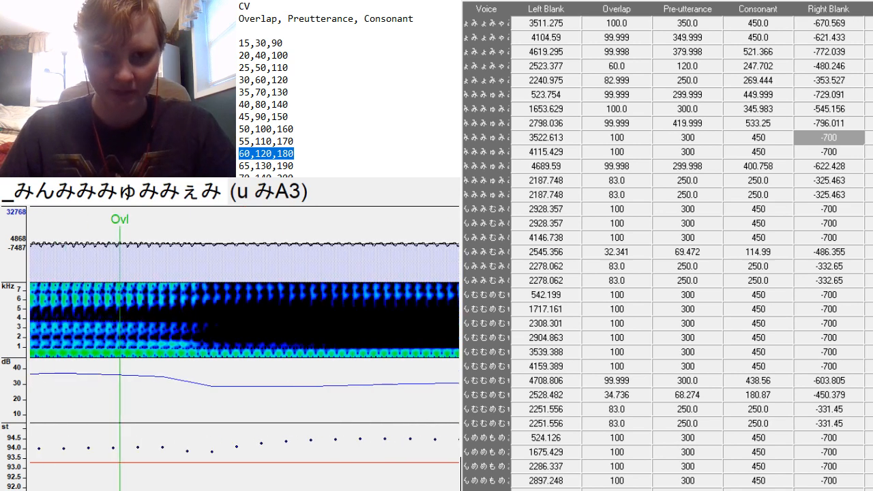
pyautogui.hscroll(6, 245, 348)
pyautogui.doubleClick(689, 137)
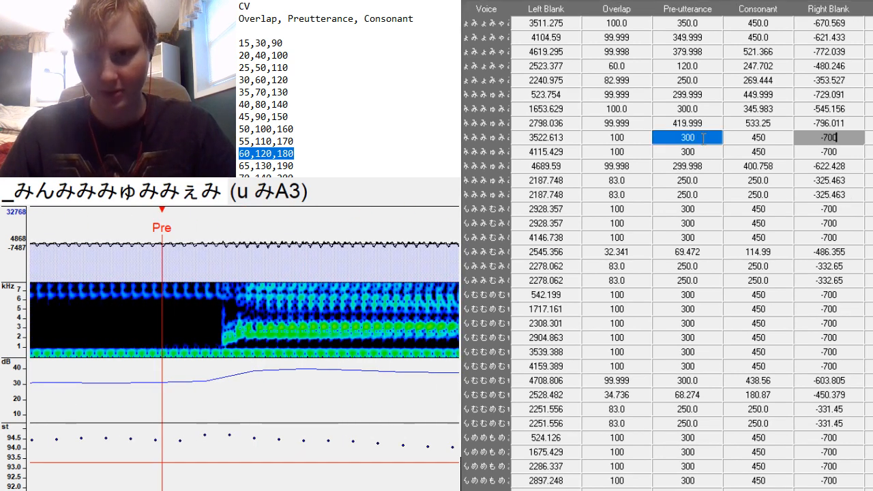
pyautogui.press('BackSpace')
pyautogui.write('350')
pyautogui.press('Return')
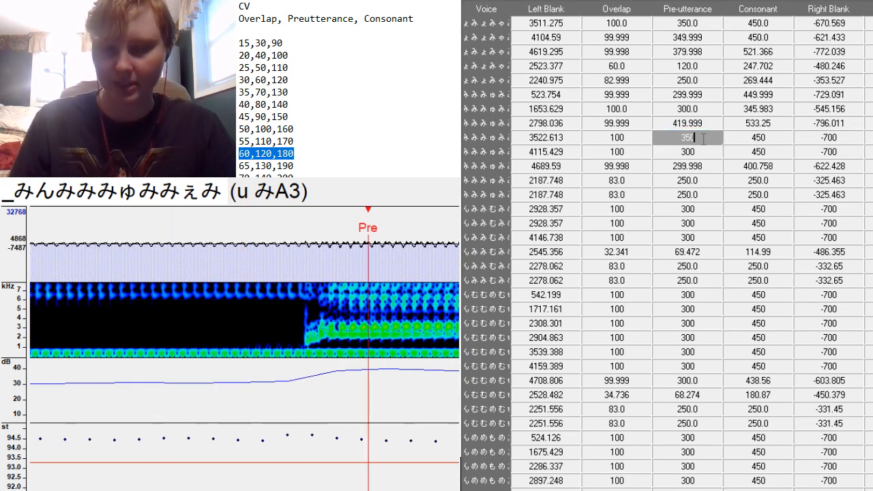
# Set the u みA3 entry's pre-utterance to 400 and shift its markers so the left blank is about 3497.
pyautogui.press('BackSpace')
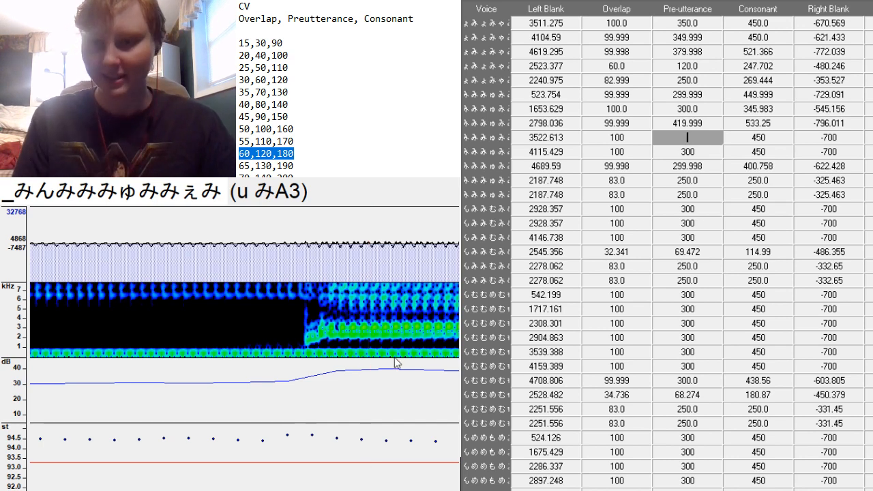
pyautogui.write('400')
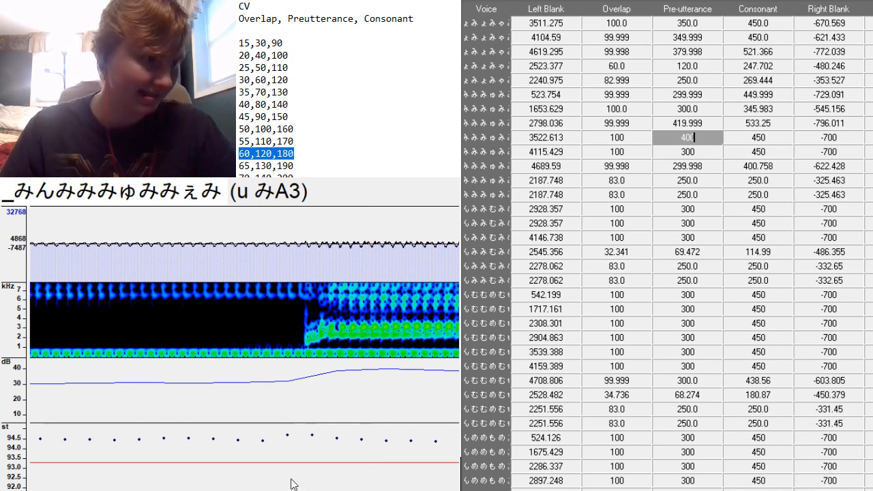
pyautogui.press('Return')
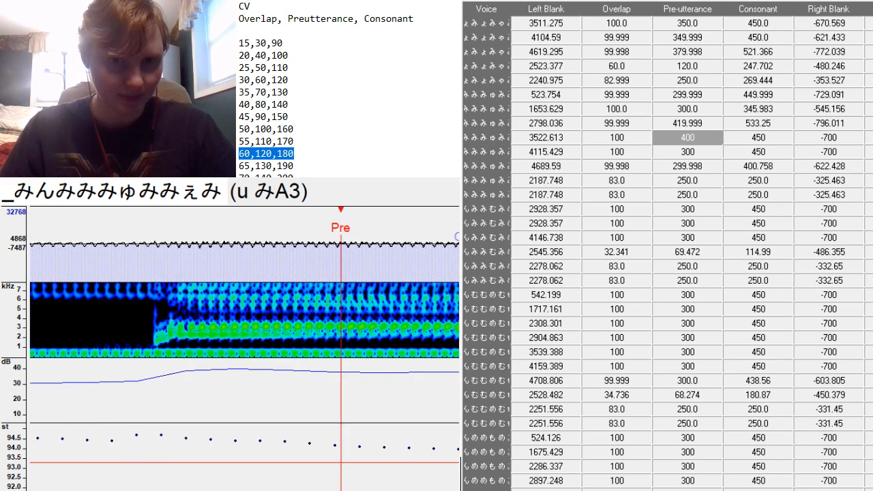
pyautogui.click(279, 365)
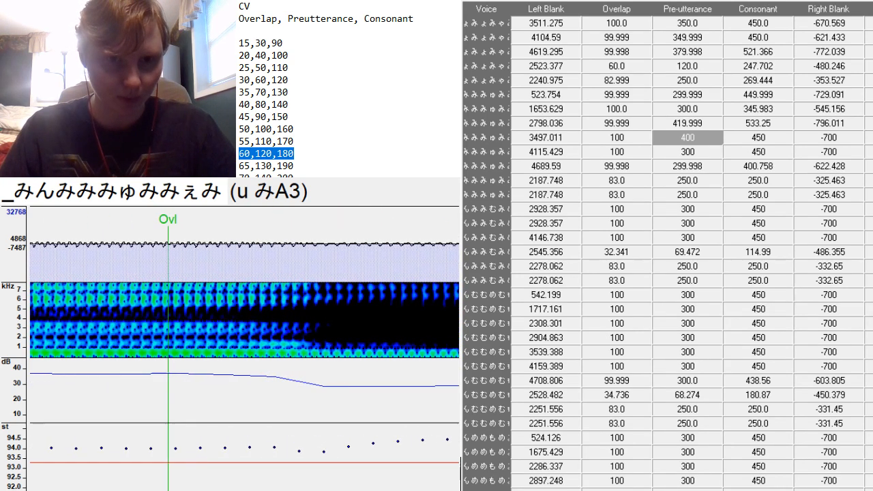
# Set the u みA3 entry's pre-utterance to 350, realigning its left blank to about 3501 and its right blank to about -625.
pyautogui.click(710, 140)
pyautogui.press('BackSpace')
pyautogui.press('BackSpace')
pyautogui.press('BackSpace')
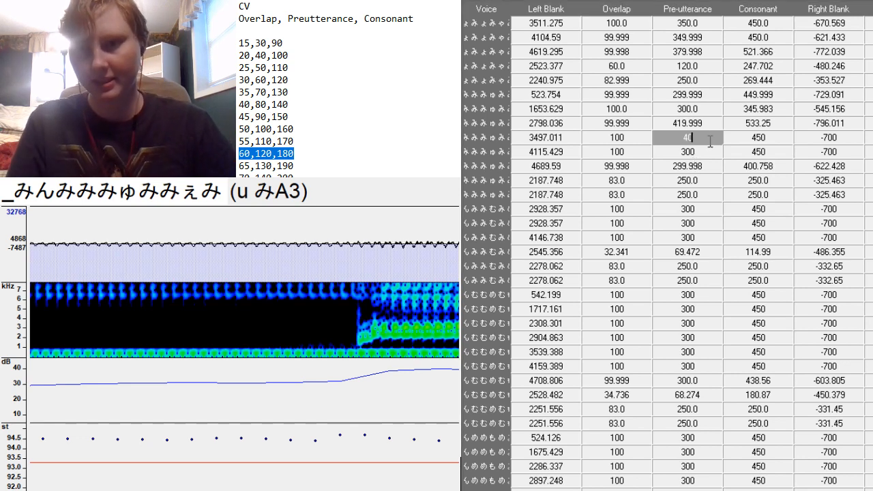
pyautogui.write('350')
pyautogui.press('Return')
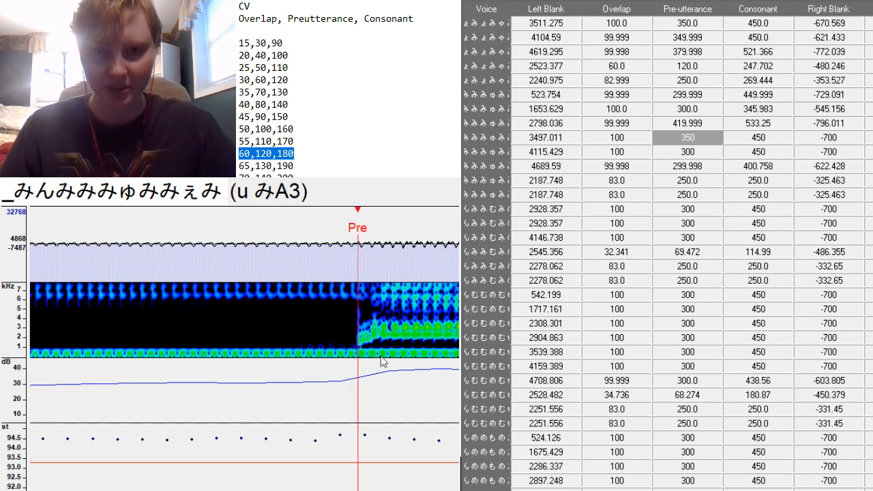
pyautogui.moveTo(384, 360); pyautogui.dragTo(369, 355)
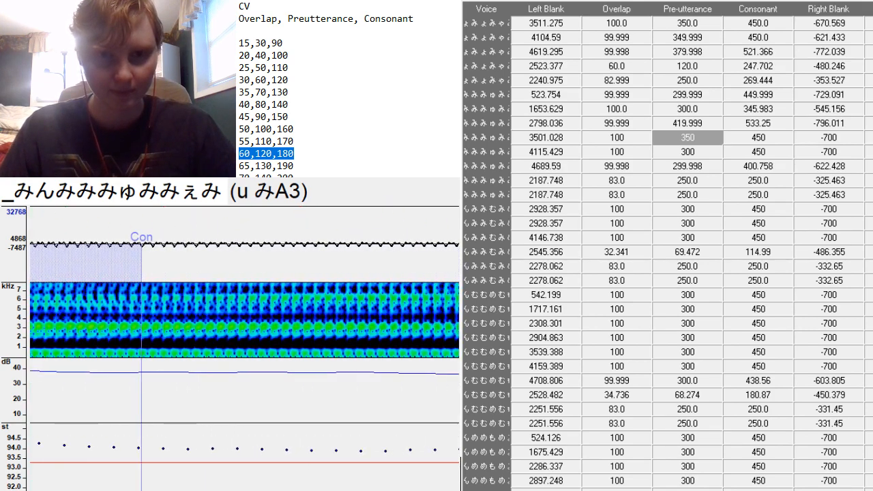
pyautogui.moveTo(283, 265); pyautogui.dragTo(99, 393)
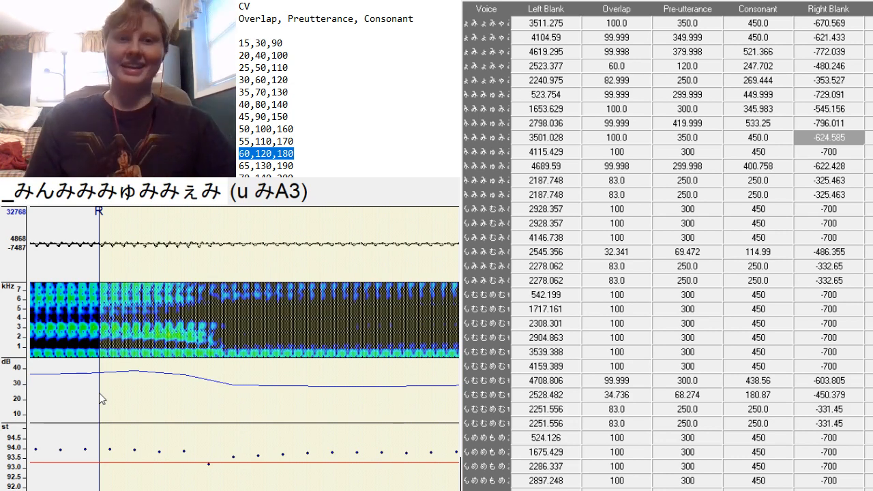
# Set the i みぇA3 entry's pre-utterance to 350 and shift its markers so the left blank is about 4084.
pyautogui.press('Down')
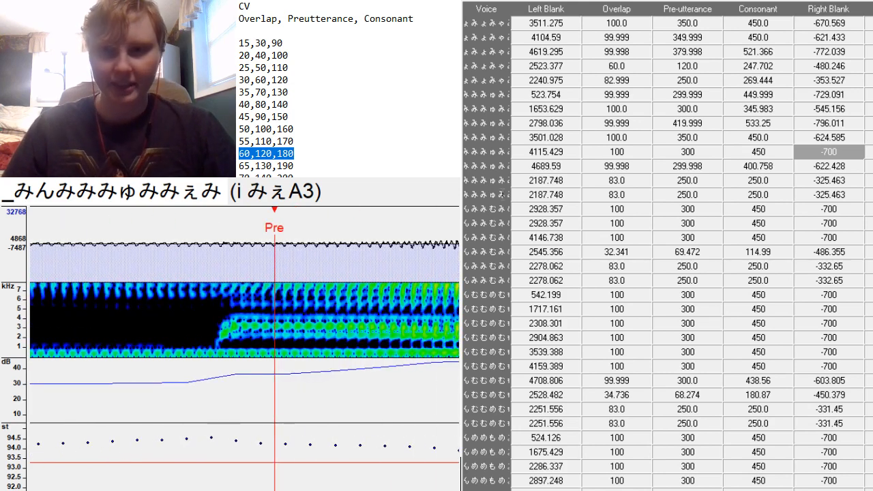
pyautogui.click(705, 150)
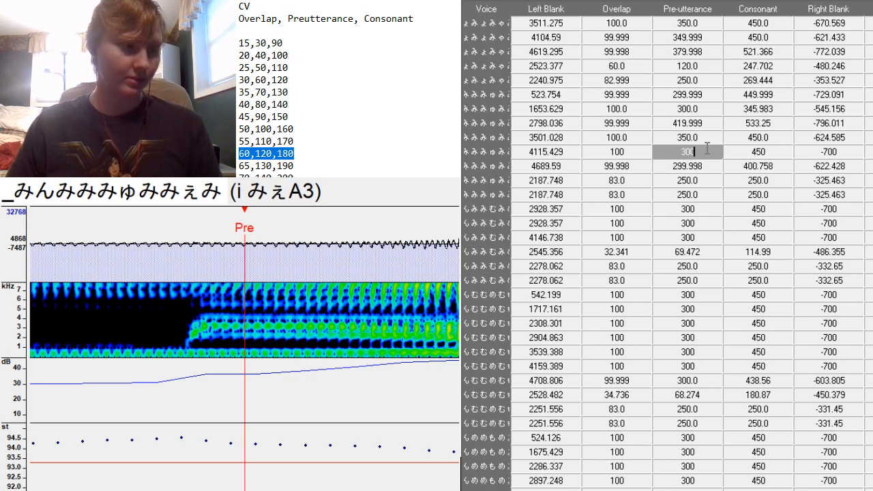
pyautogui.press('BackSpace')
pyautogui.press('BackSpace')
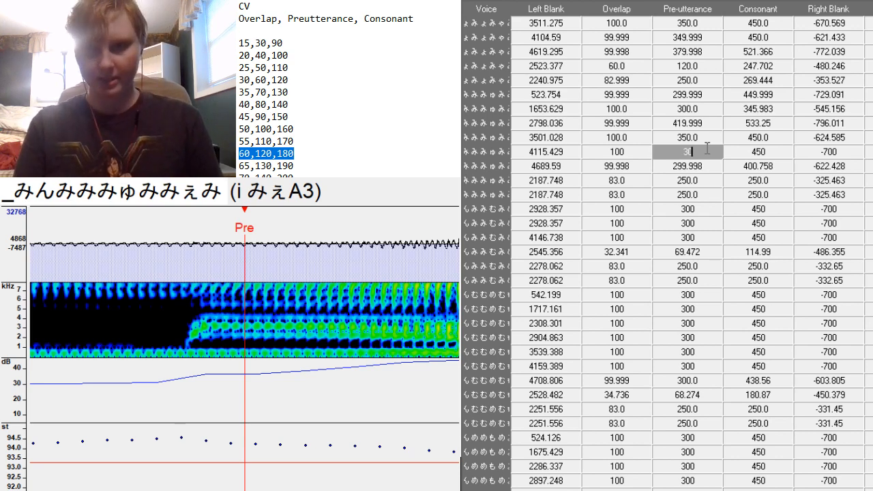
pyautogui.write('50')
pyautogui.press('Return')
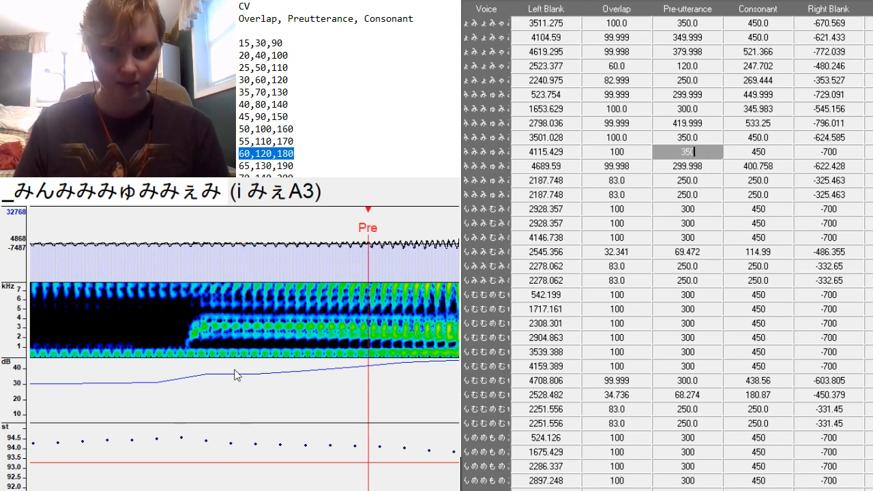
pyautogui.moveTo(295, 364); pyautogui.dragTo(292, 364)
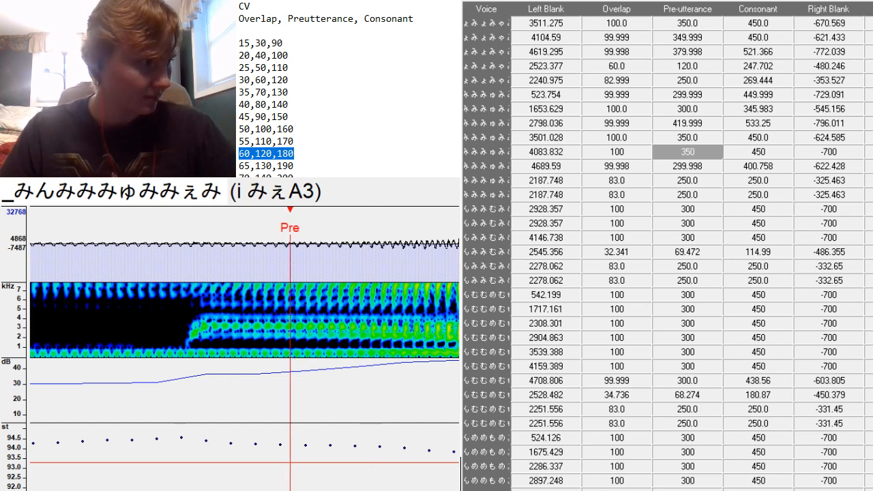
# Set the i みぇA3 entry's pre-utterance to 400 and shift its markers so the left blank is about 4030.
pyautogui.hscroll(-8, 244, 348)
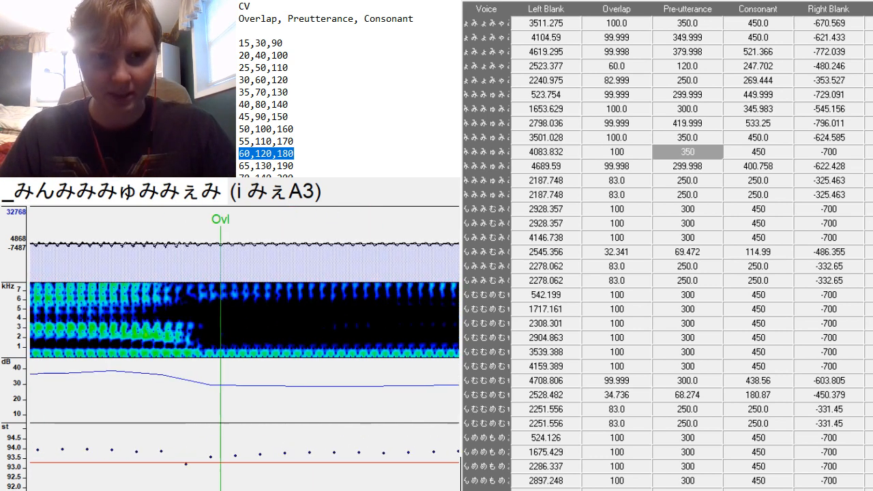
pyautogui.hscroll(7, 244, 348)
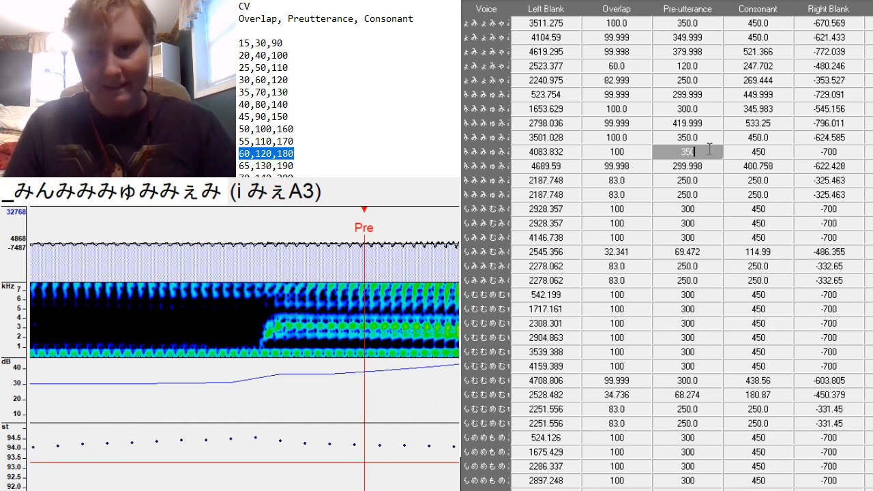
pyautogui.write('3')
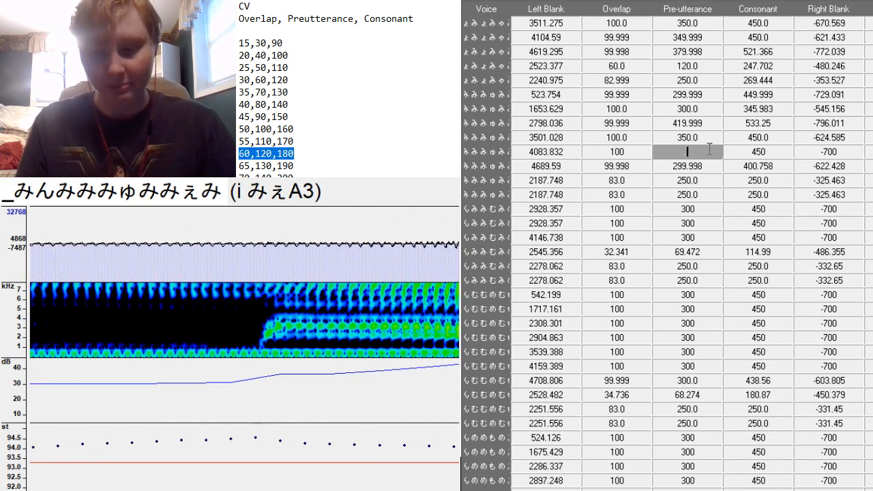
pyautogui.click(376, 357)
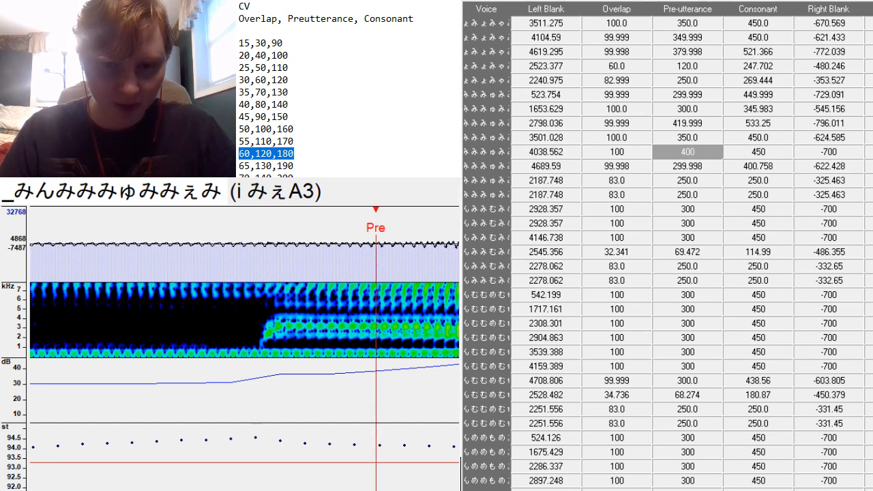
pyautogui.hscroll(-6, 245, 347)
pyautogui.hscroll(8, 244, 348)
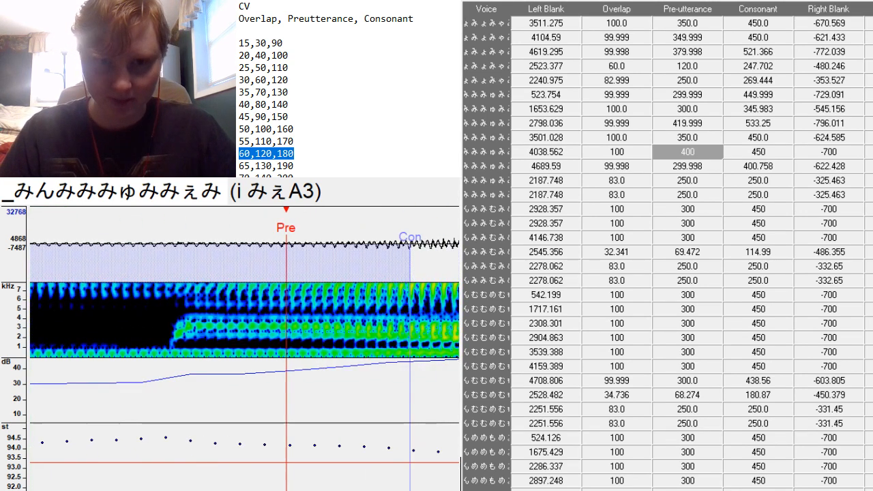
pyautogui.click(266, 356)
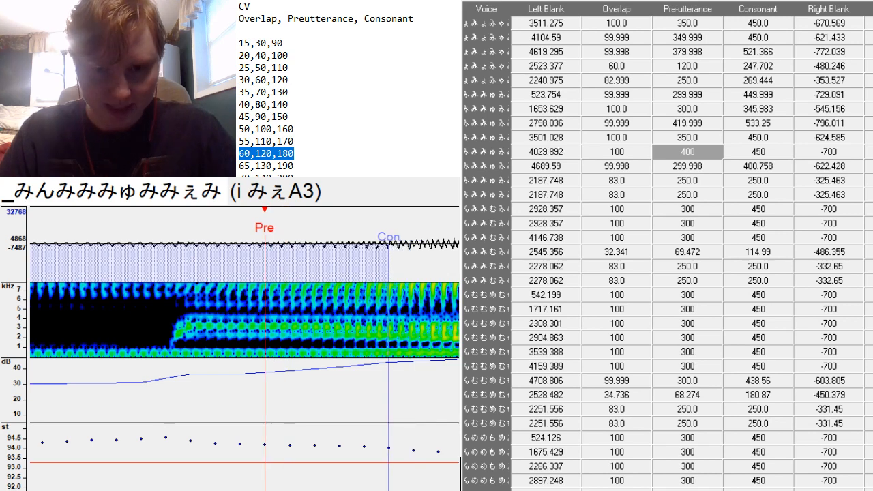
# Extend the i みぇA3 entry's consonant to about 538 and its right blank to about -762.
pyautogui.hscroll(-5, 244, 348)
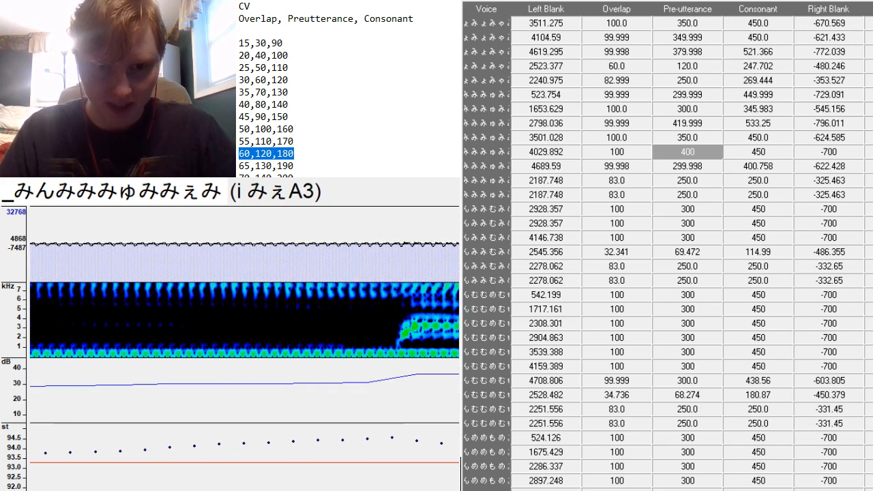
pyautogui.hscroll(-5, 244, 348)
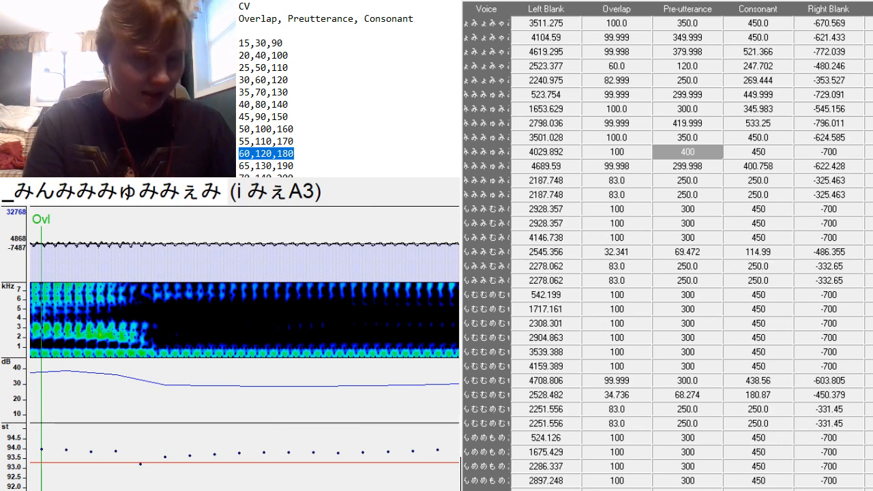
pyautogui.hscroll(-10, 244, 348)
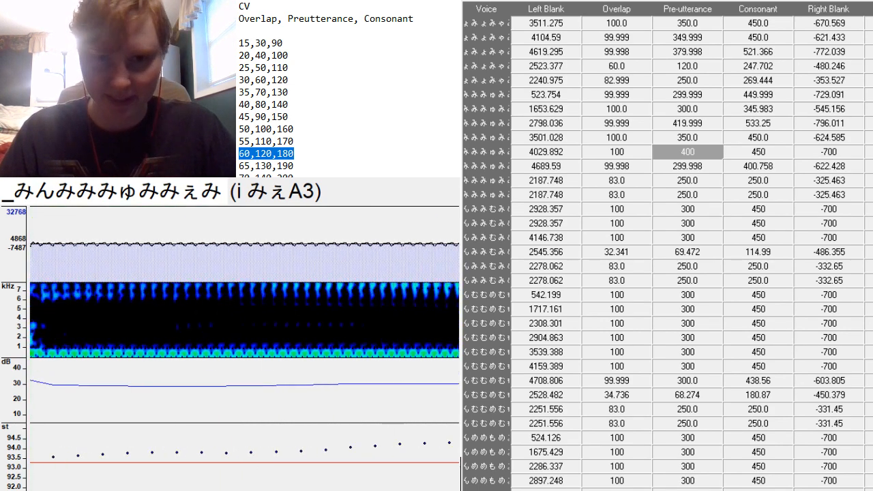
pyautogui.hscroll(-5, 244, 348)
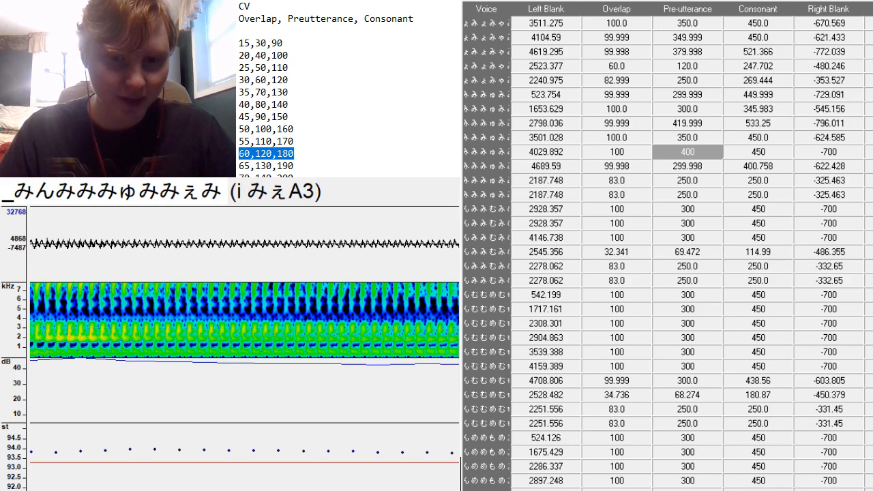
pyautogui.hscroll(-6, 214, 471)
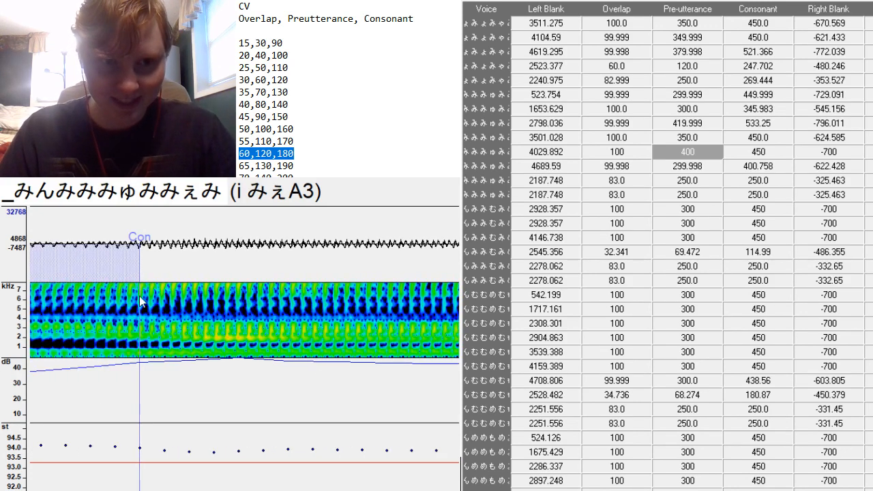
pyautogui.moveTo(139, 296); pyautogui.dragTo(358, 330)
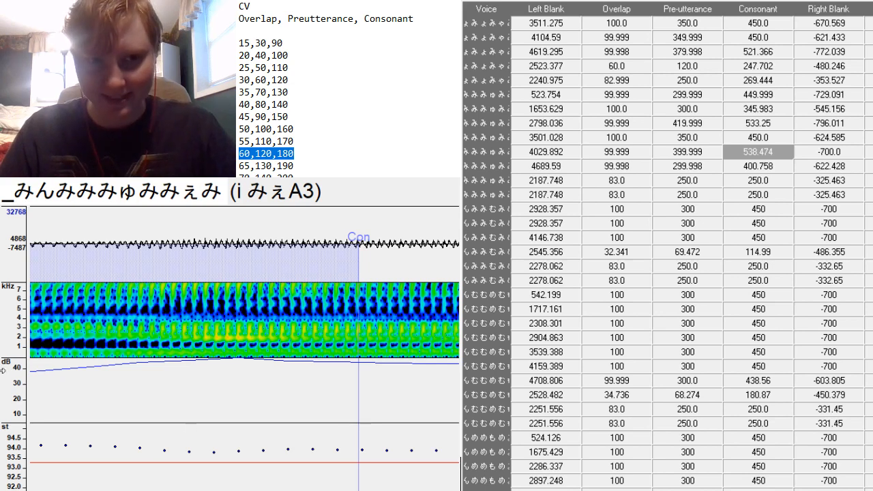
pyautogui.hscroll(5, 227, 366)
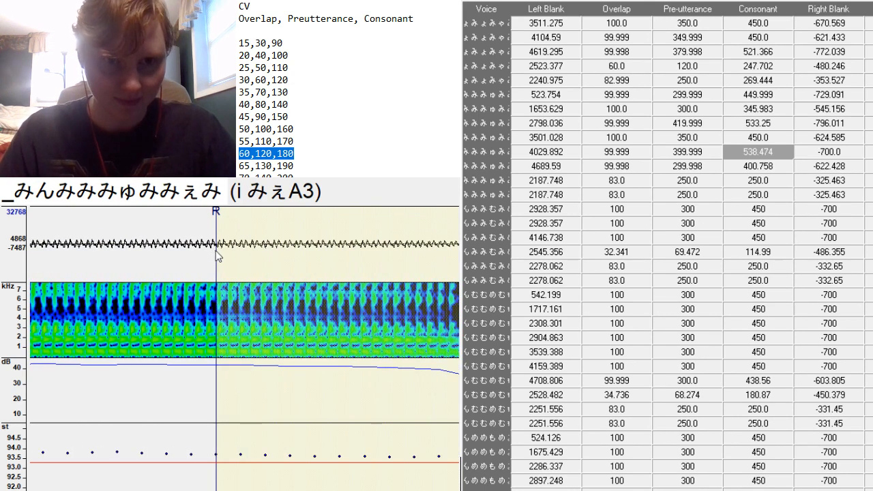
pyautogui.moveTo(215, 252)
pyautogui.mouseDown()
pyautogui.moveTo(230, 287)
pyautogui.moveTo(374, 380)
pyautogui.mouseUp()
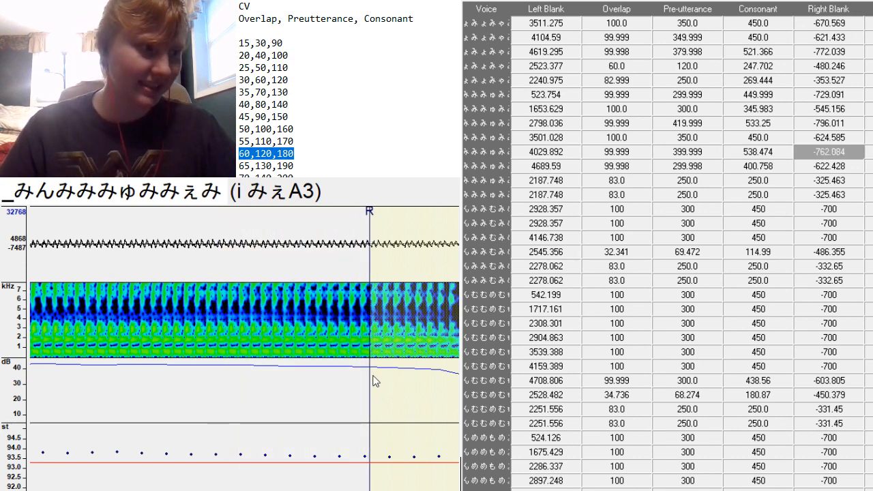
# Set the e みA3 entry's pre-utterance to 350 and align it with the vowel onset, left blank about 4681.
pyautogui.press('Down')
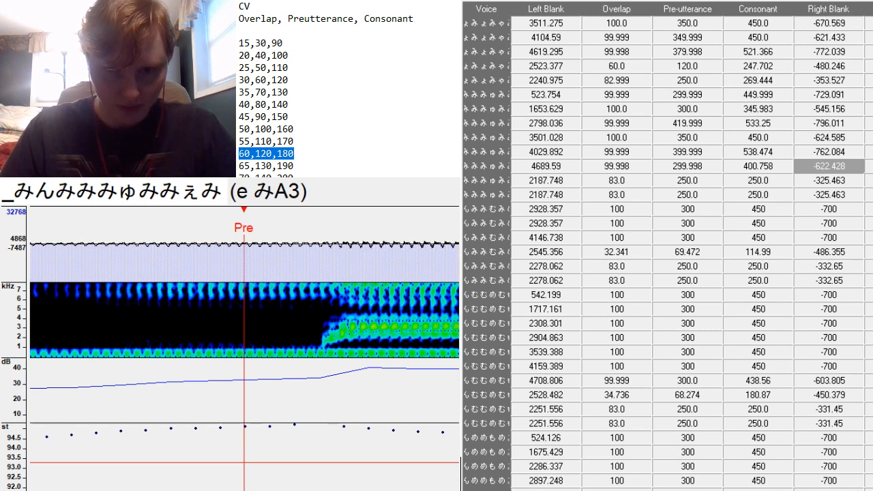
pyautogui.scroll(11, 244, 319)
pyautogui.scroll(-14, 244, 319)
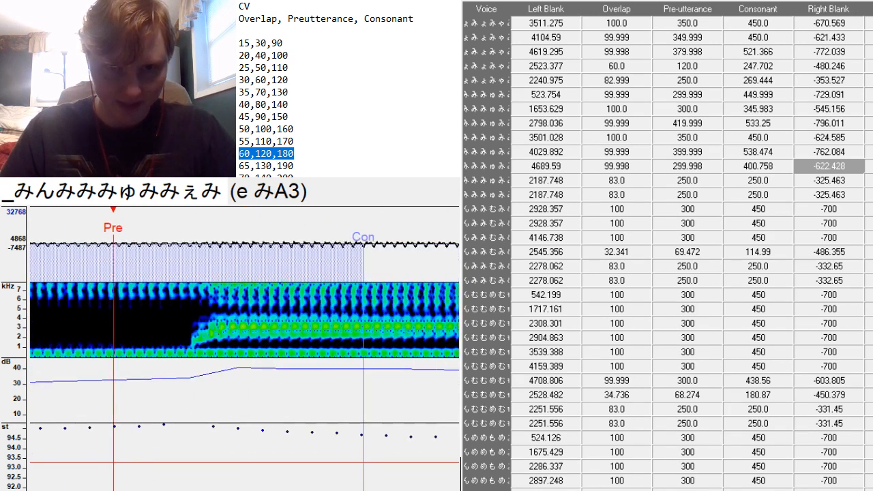
pyautogui.click(712, 165)
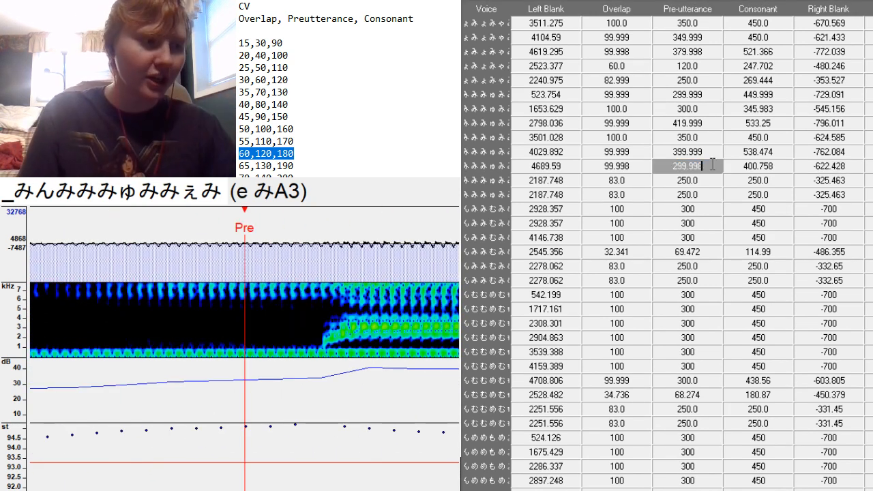
pyautogui.press('BackSpace')
pyautogui.write('3')
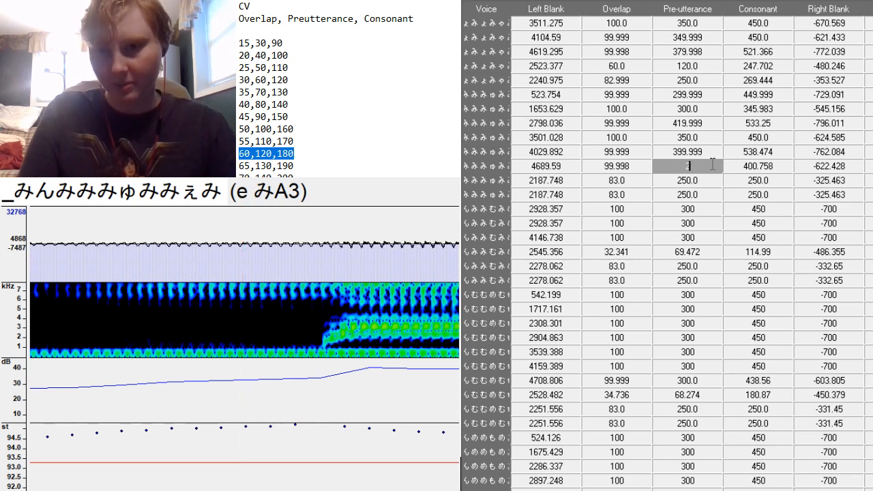
pyautogui.write('50')
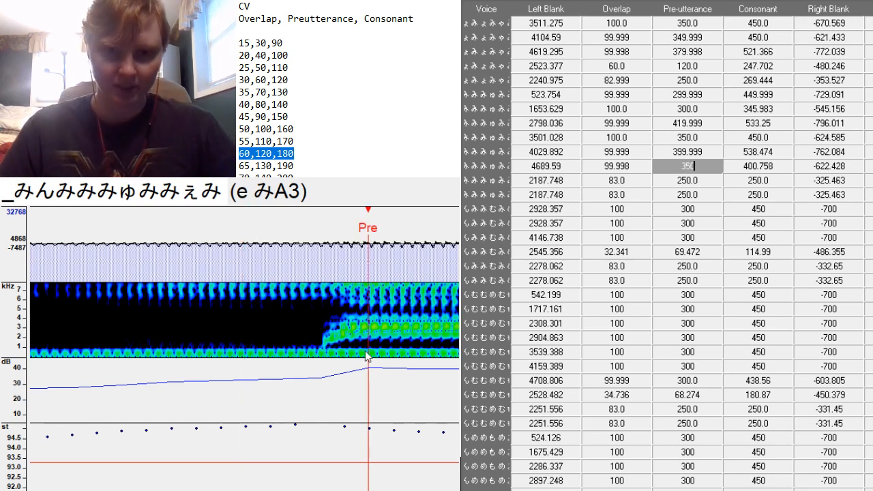
pyautogui.moveTo(365, 351)
pyautogui.mouseDown()
pyautogui.moveTo(337, 351)
pyautogui.moveTo(350, 363)
pyautogui.mouseUp()
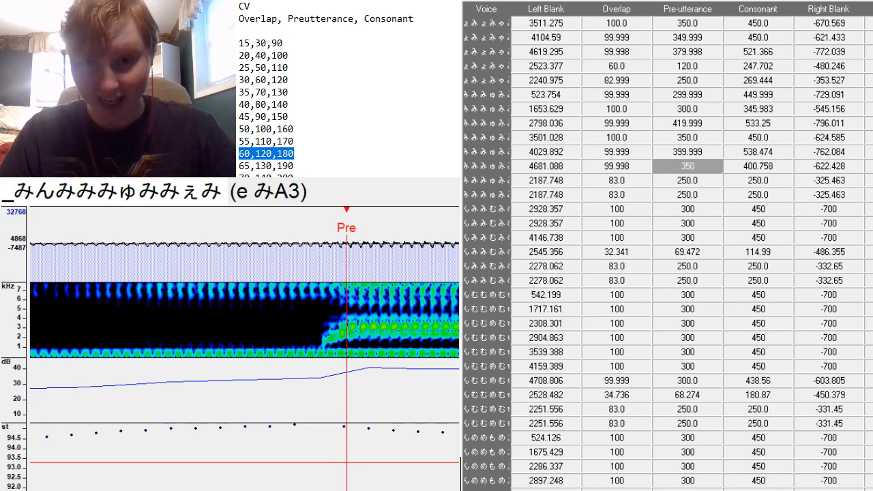
# Extend the e みA3 entry's consonant to about 425.
pyautogui.scroll(13, 244, 349)
pyautogui.scroll(-16, 245, 349)
pyautogui.scroll(-14, 245, 349)
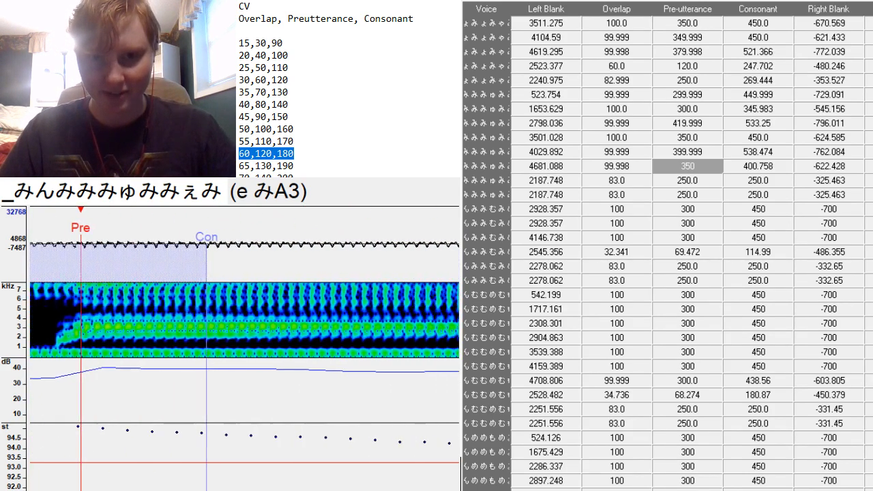
pyautogui.scroll(15, 244, 349)
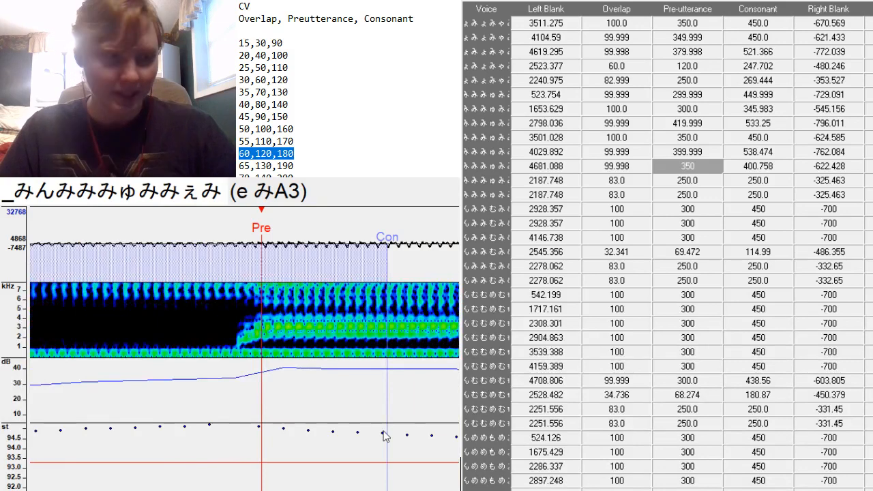
pyautogui.moveTo(389, 321)
pyautogui.mouseDown()
pyautogui.moveTo(440, 341)
pyautogui.moveTo(449, 362)
pyautogui.mouseUp()
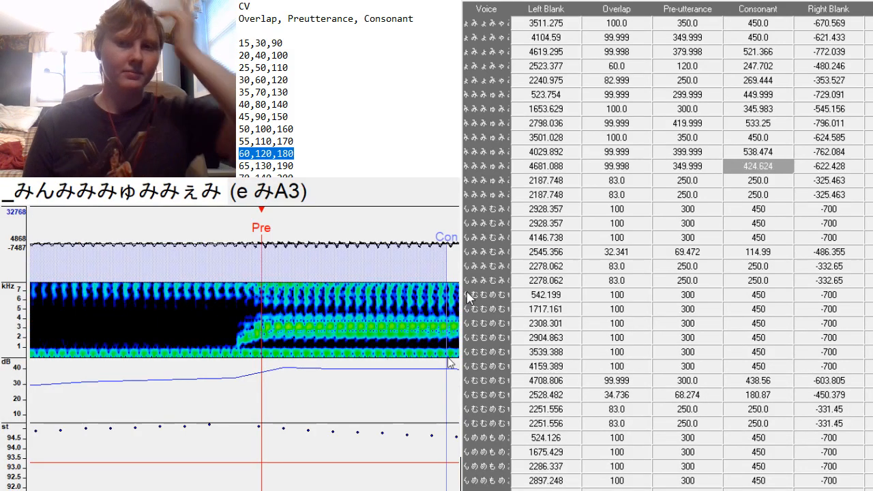
# Shift the i myA3 entry's markers to the end of the vowel so the left blank is about 2138.
pyautogui.press('Down')
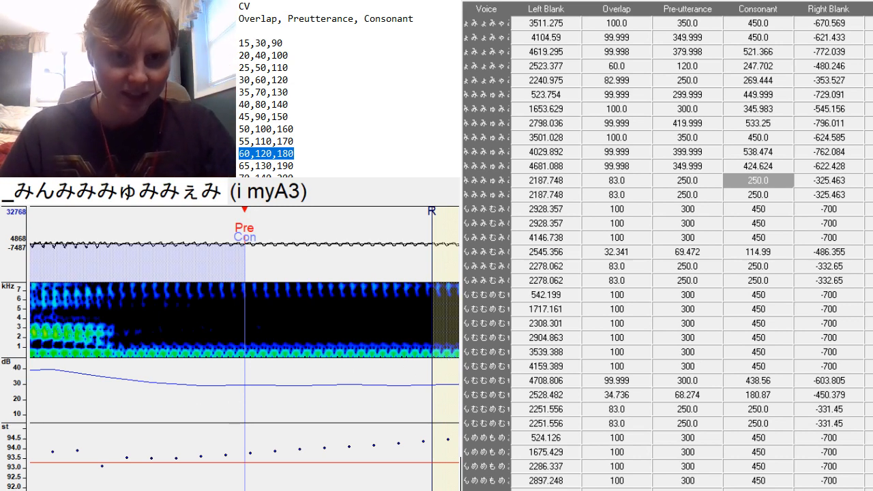
pyautogui.moveTo(103, 361); pyautogui.dragTo(139, 362)
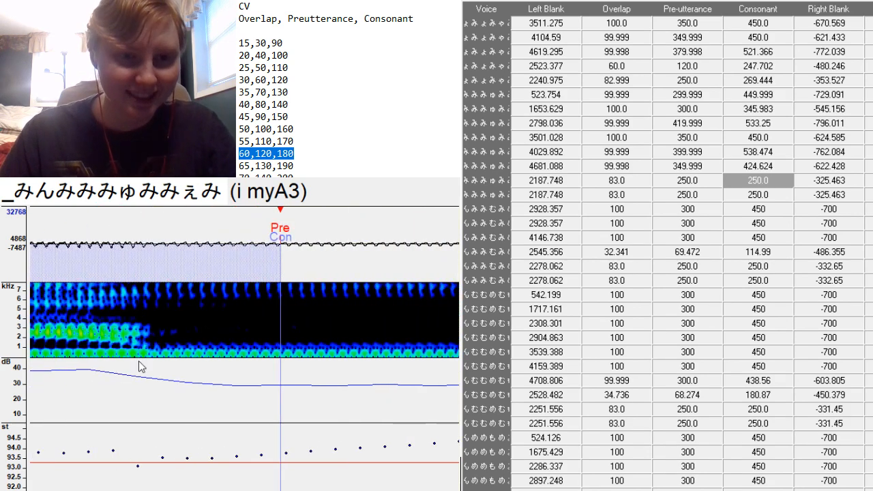
pyautogui.click(158, 362)
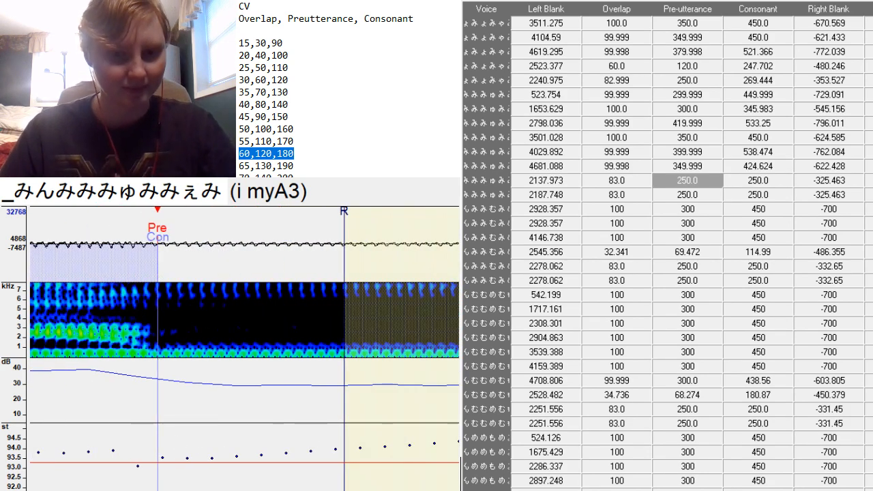
# Shift the i myA3 entry's markers to the end of the following vowel in the recording, placing the left blank at about 2688.
pyautogui.scroll(6, 245, 351)
pyautogui.scroll(-6, 244, 351)
pyautogui.scroll(9, 244, 351)
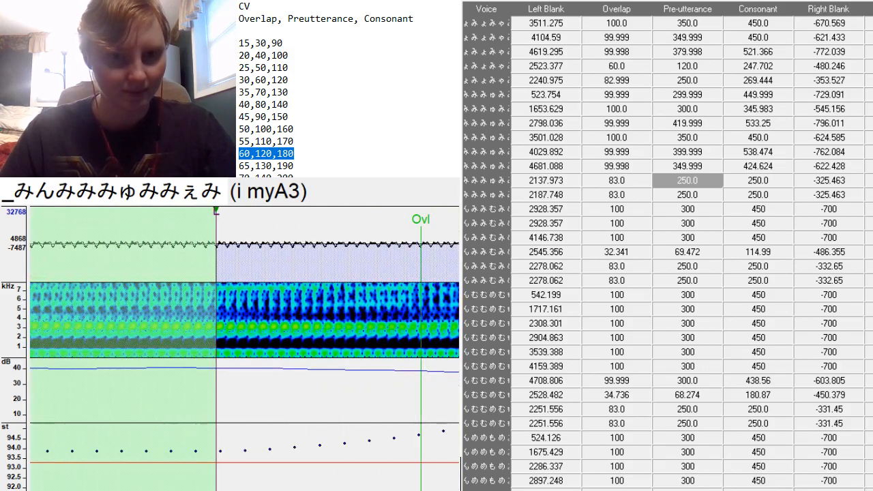
pyautogui.scroll(-8, 244, 350)
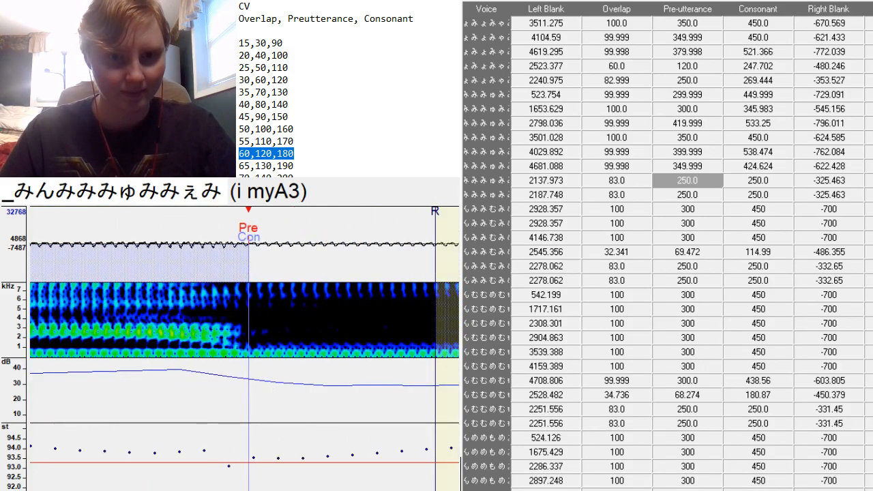
pyautogui.scroll(-15, 244, 350)
pyautogui.press('F3')
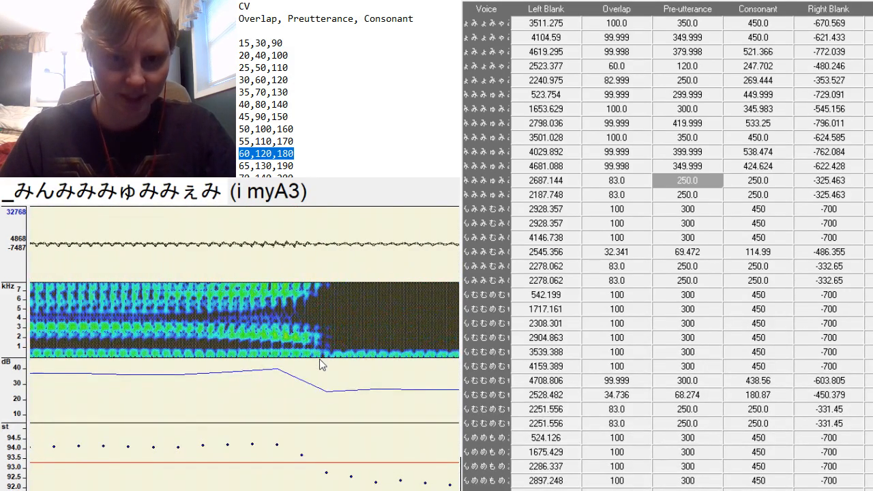
pyautogui.press('F4')
pyautogui.press('F3')
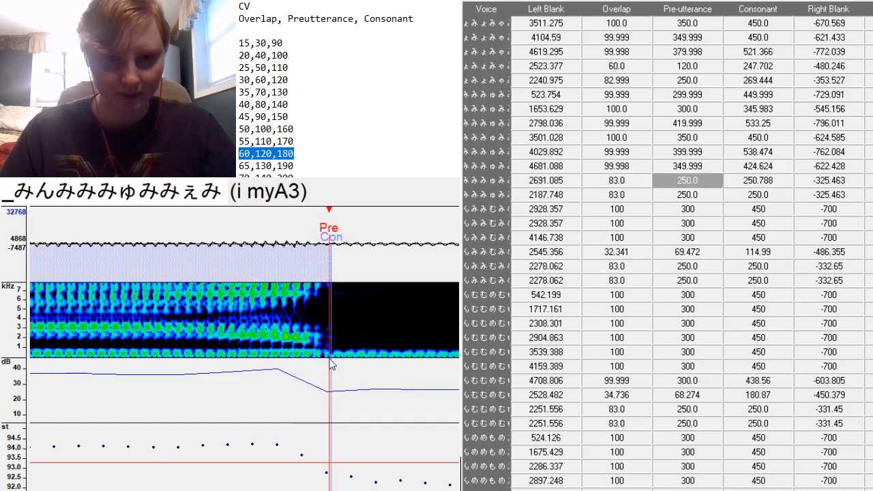
pyautogui.press('F3')
# Extend the i myA3 entry's consonant to about 291 and nudge the pre-utterance alignment so the left blank is about 2688.2.
pyautogui.moveTo(323, 359)
pyautogui.mouseDown()
pyautogui.moveTo(382, 396)
pyautogui.moveTo(423, 405)
pyautogui.mouseUp()
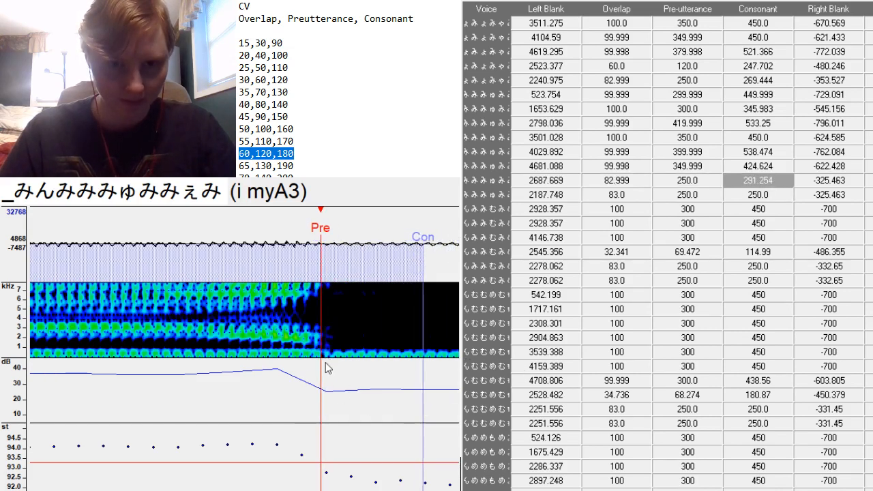
pyautogui.press('F3')
pyautogui.press('F3')
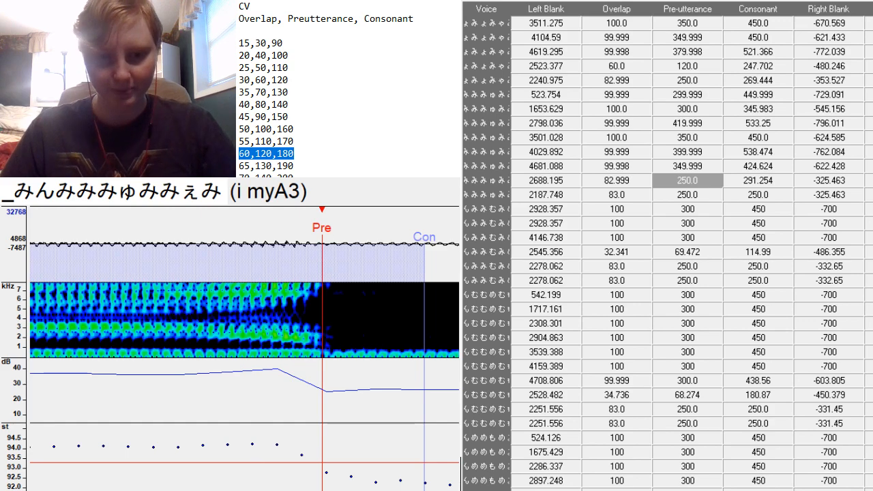
# Extend the i myA3 entry's right blank to about -344.
pyautogui.scroll(5, 244, 348)
pyautogui.scroll(-8, 245, 348)
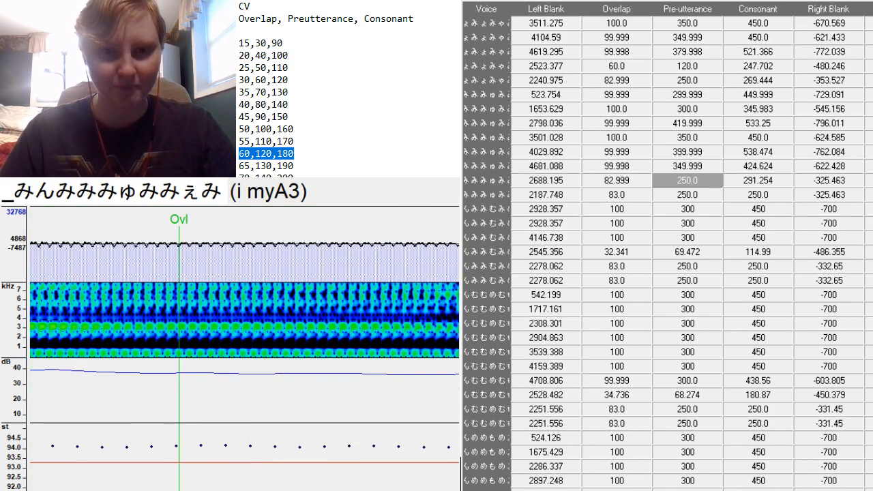
pyautogui.scroll(-6, 207, 341)
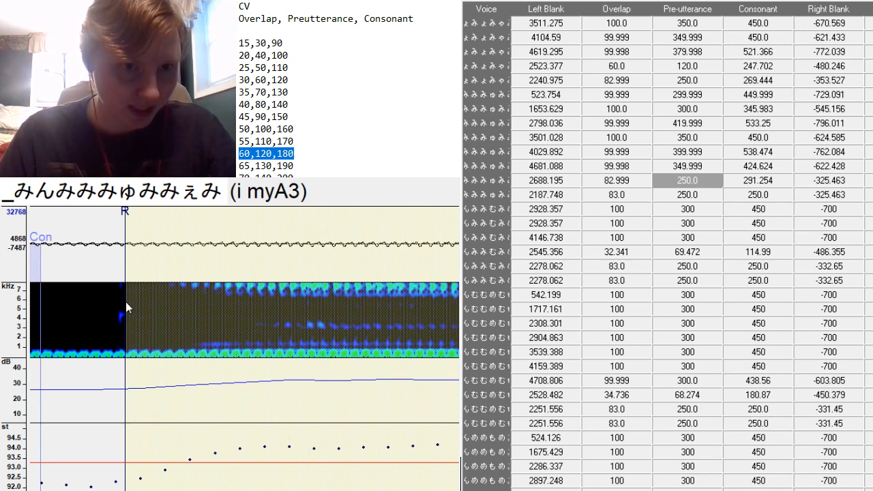
pyautogui.moveTo(125, 302); pyautogui.dragTo(170, 302)
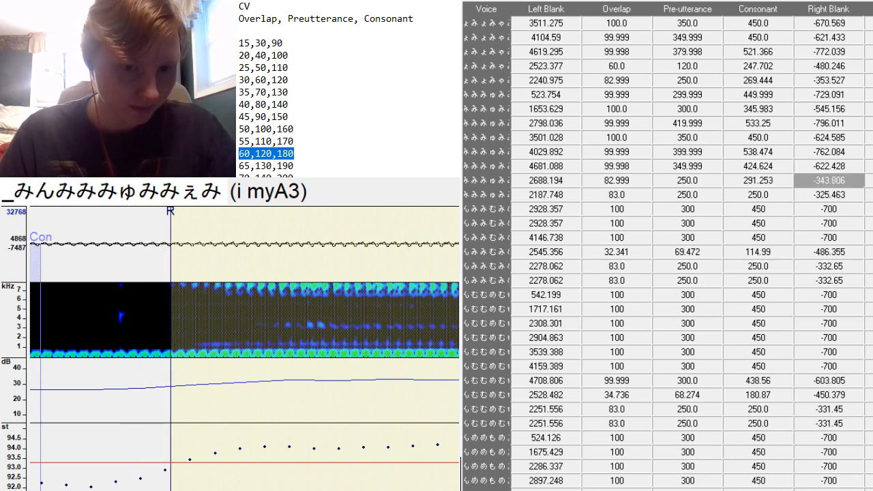
# Shorten the i myA3 entry's consonant to about 272, keeping it shortly after the pre-utterance.
pyautogui.scroll(2, 244, 348)
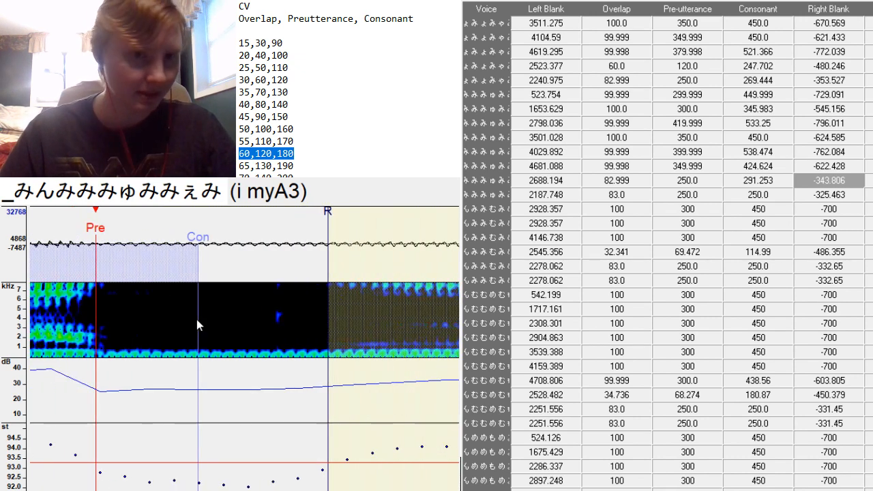
pyautogui.press('F3')
pyautogui.press('F3')
pyautogui.hotkey('ctrl', 'z')
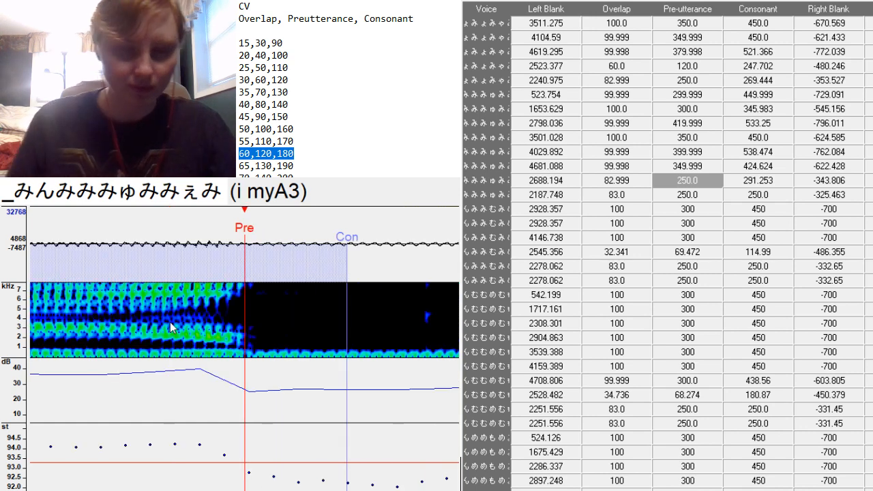
pyautogui.moveTo(346, 306)
pyautogui.mouseDown()
pyautogui.moveTo(292, 333)
pyautogui.moveTo(298, 341)
pyautogui.mouseUp()
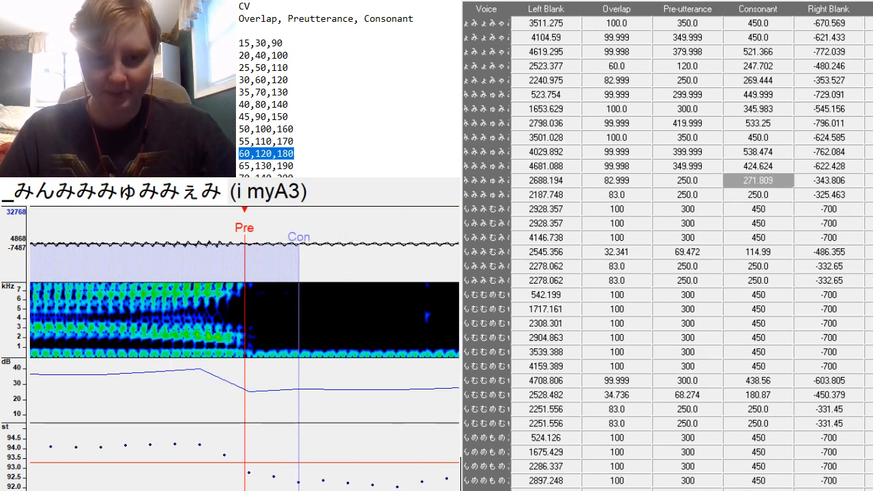
pyautogui.hscroll(3, 244, 348)
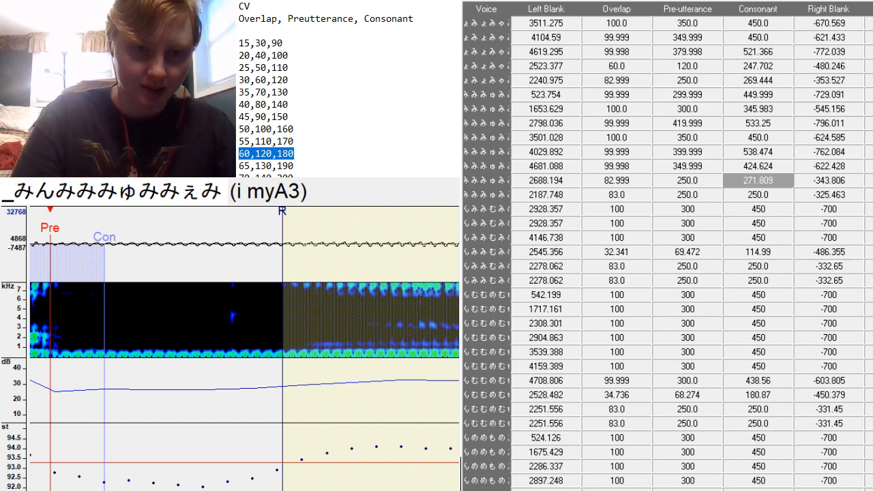
# Shift the i my-A3 entry's markers to the end of the final vowel in the recording, left blank about 5252.
pyautogui.press('Down')
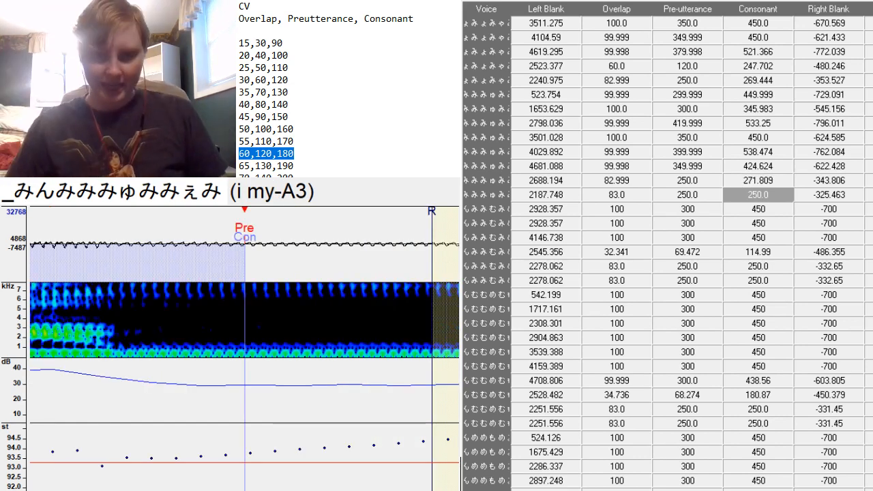
pyautogui.hscroll(10, 244, 348)
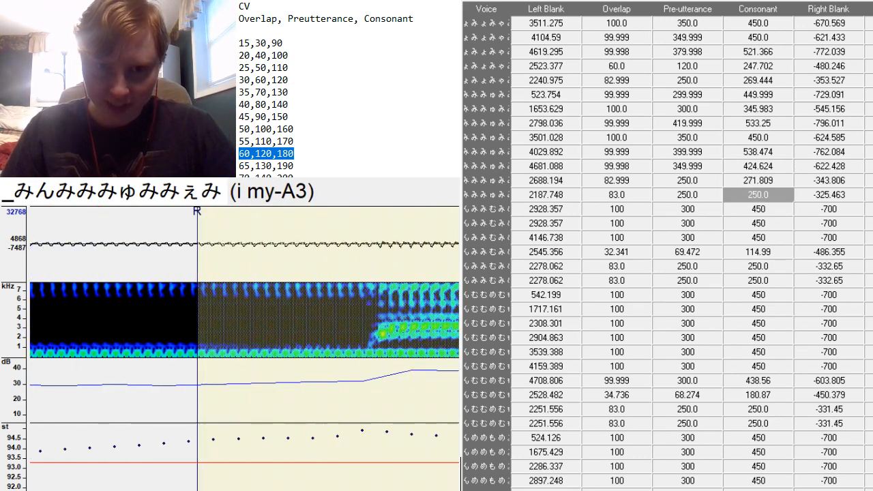
pyautogui.hscroll(6, 244, 320)
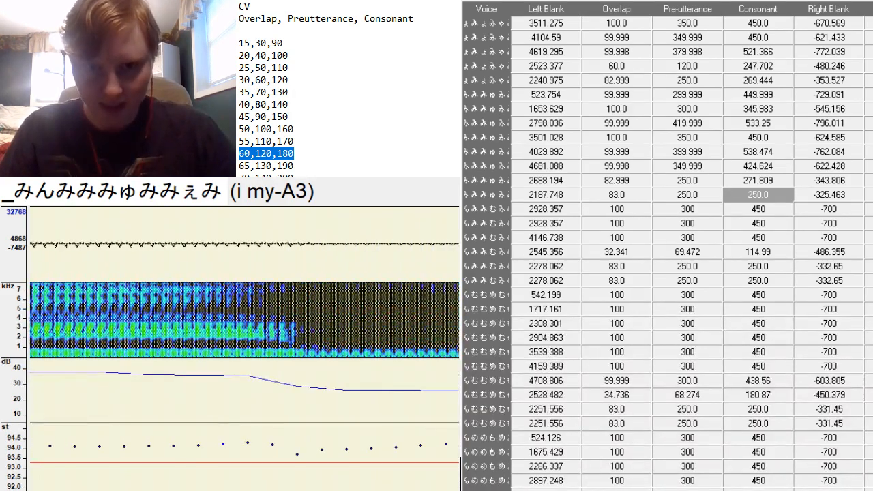
pyautogui.click(278, 360)
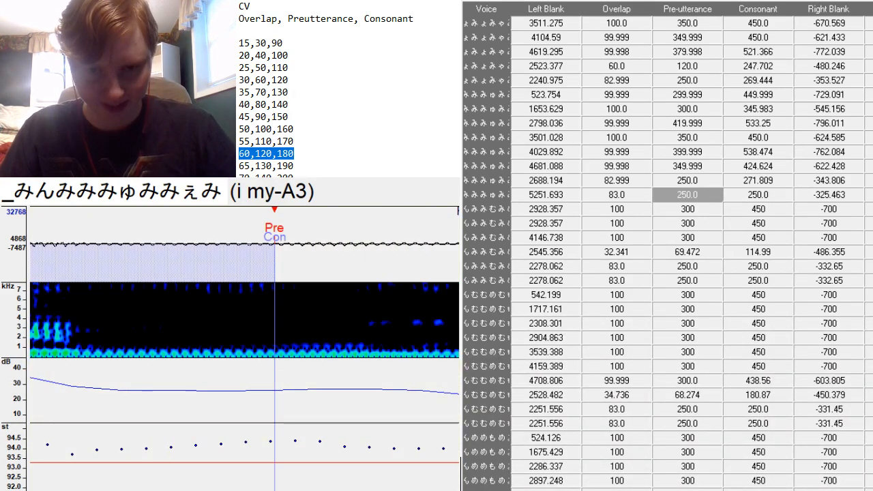
# Extend the i my-A3 entry's right blank to about -449 and its consonant to about 354, past the end of the sound.
pyautogui.hscroll(-5, 275, 355)
pyautogui.hscroll(8, 136, 282)
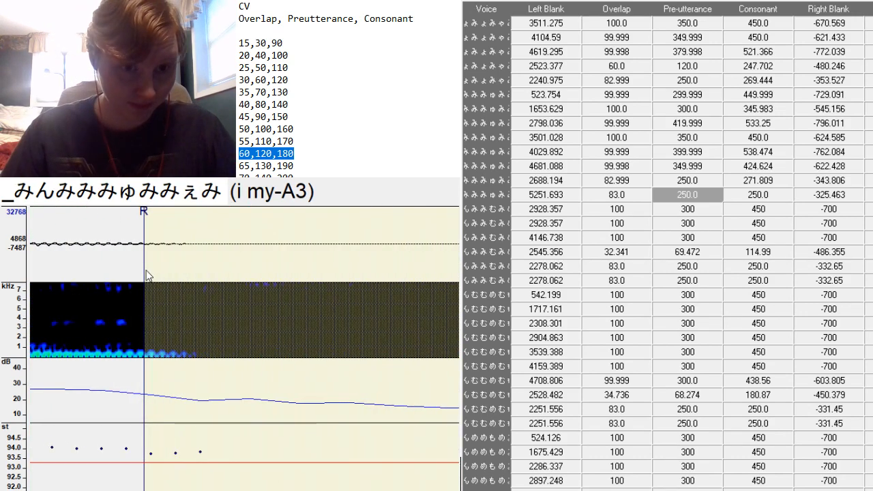
pyautogui.moveTo(144, 267); pyautogui.dragTo(449, 432)
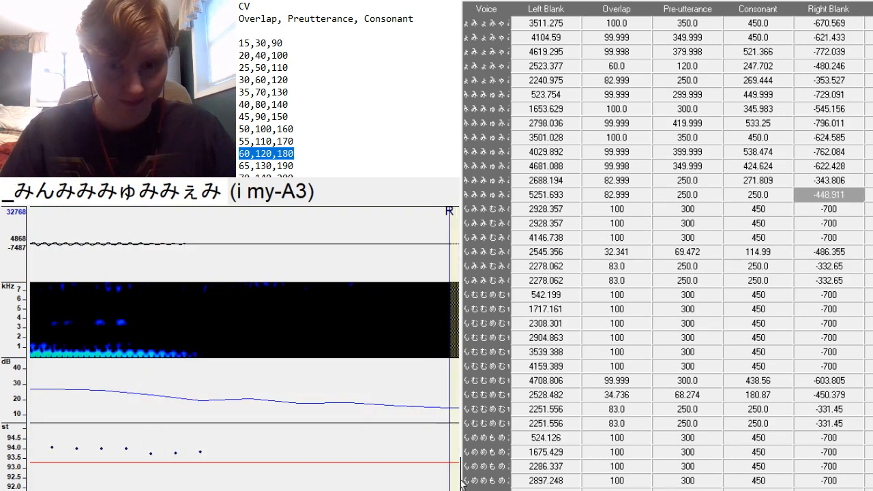
pyautogui.hscroll(-3, 244, 349)
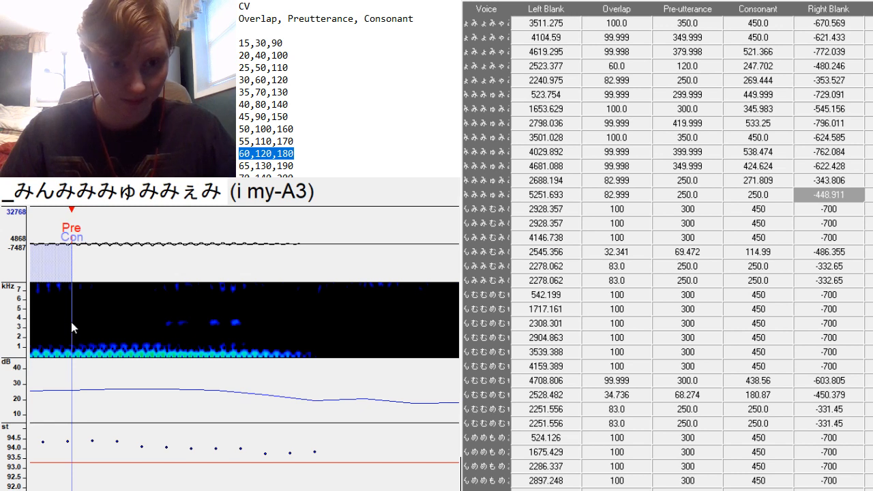
pyautogui.moveTo(71, 322); pyautogui.dragTo(328, 408)
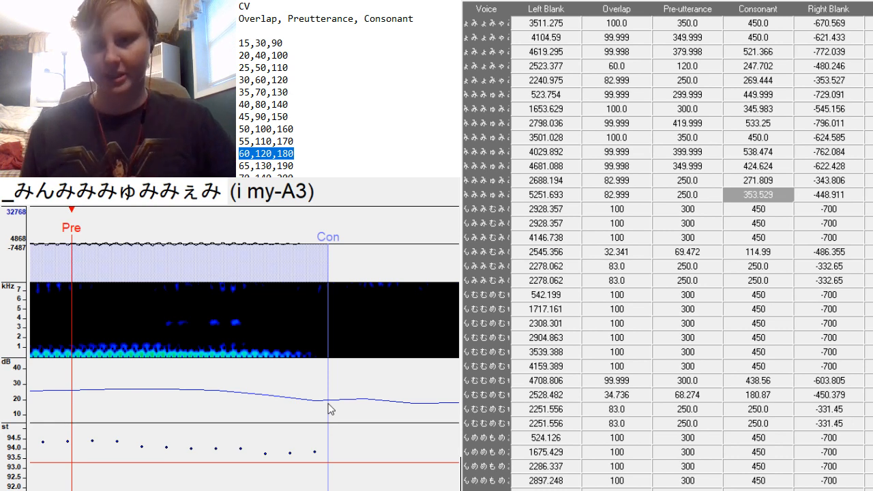
# Shift the _みんみみむみめみ i みA3 entry's markers to the earlier み vowel onset, placing the left blank at about 2359.
pyautogui.press('Down')
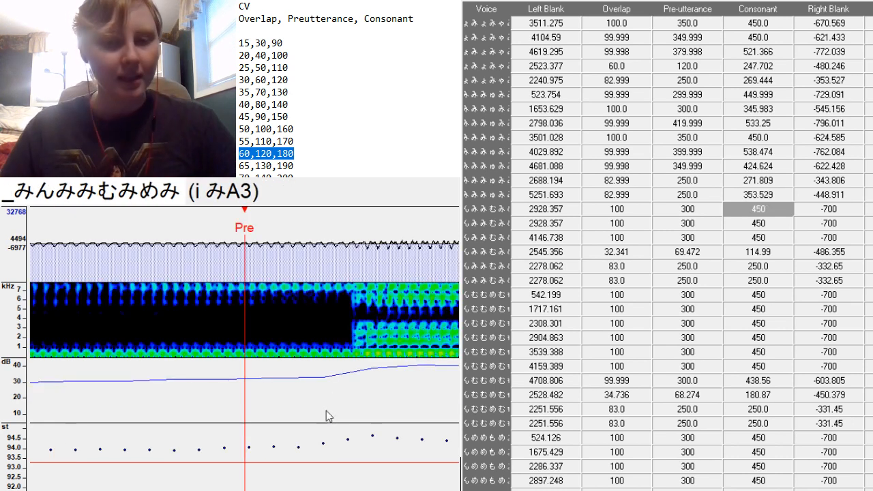
pyautogui.scroll(3, 244, 320)
pyautogui.scroll(-1, 244, 320)
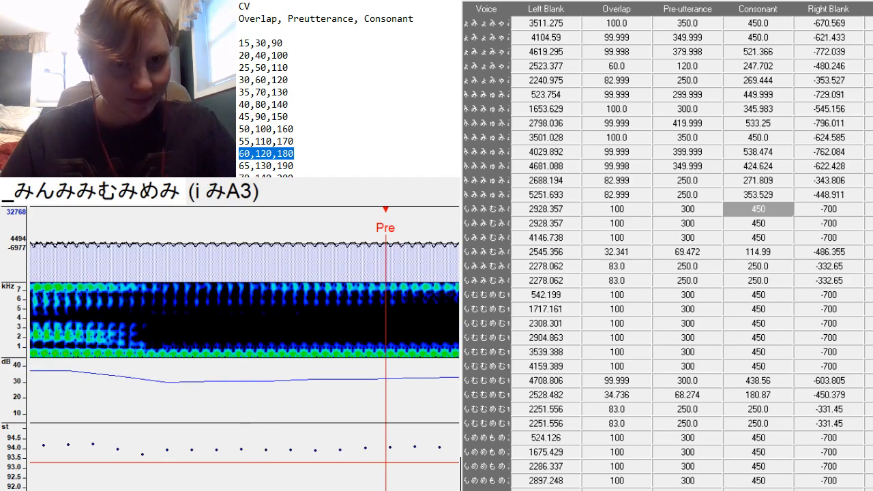
pyautogui.scroll(3, 244, 321)
pyautogui.scroll(-7, 244, 321)
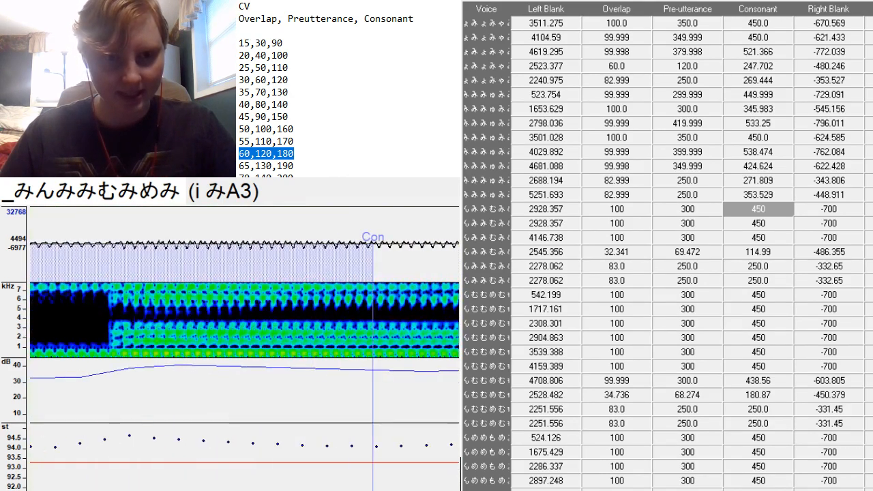
pyautogui.scroll(4, 244, 321)
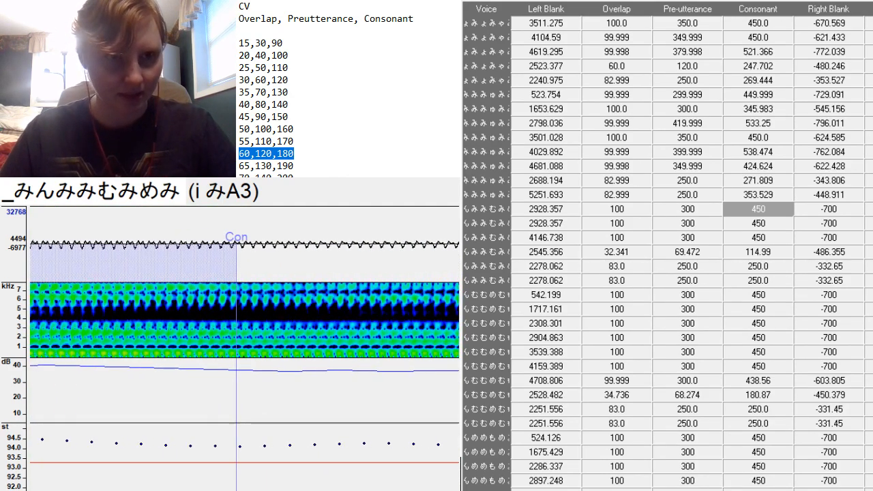
pyautogui.scroll(2, 244, 321)
pyautogui.scroll(-5, 245, 321)
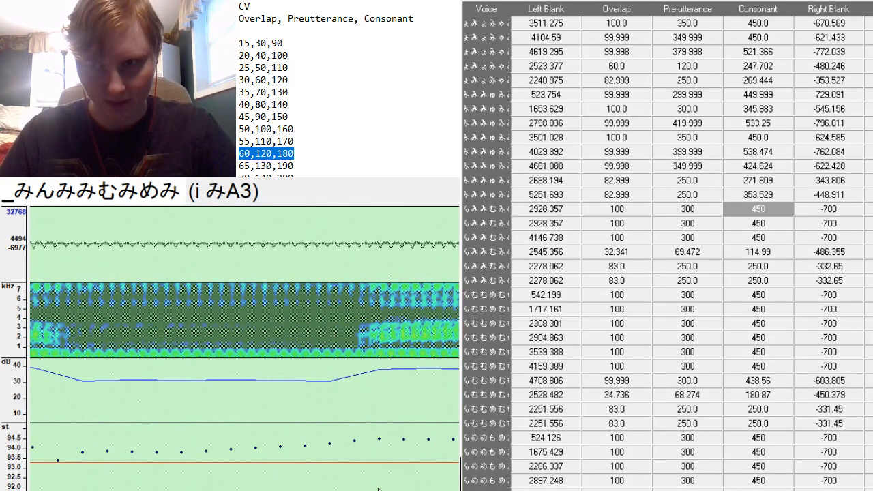
pyautogui.click(377, 349)
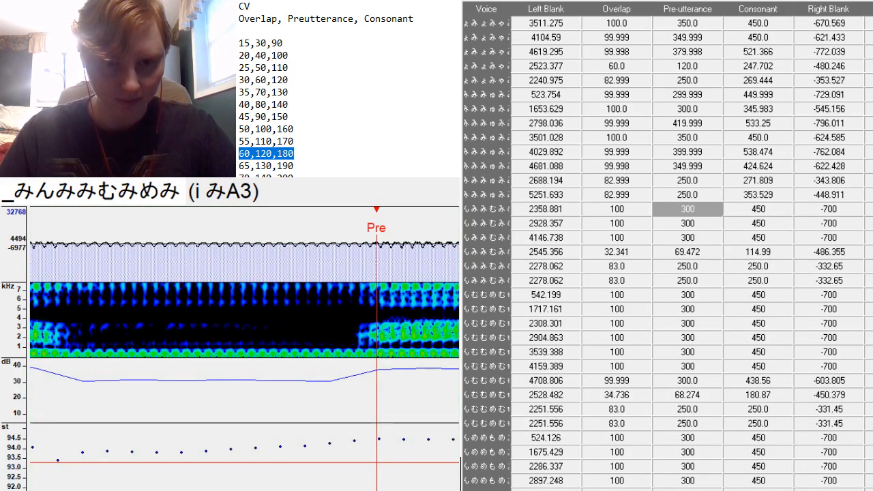
# Nudge the i みA3 entry's pre-utterance alignment slightly earlier at the vowel onset, left blank about 2358.4.
pyautogui.scroll(2, 244, 320)
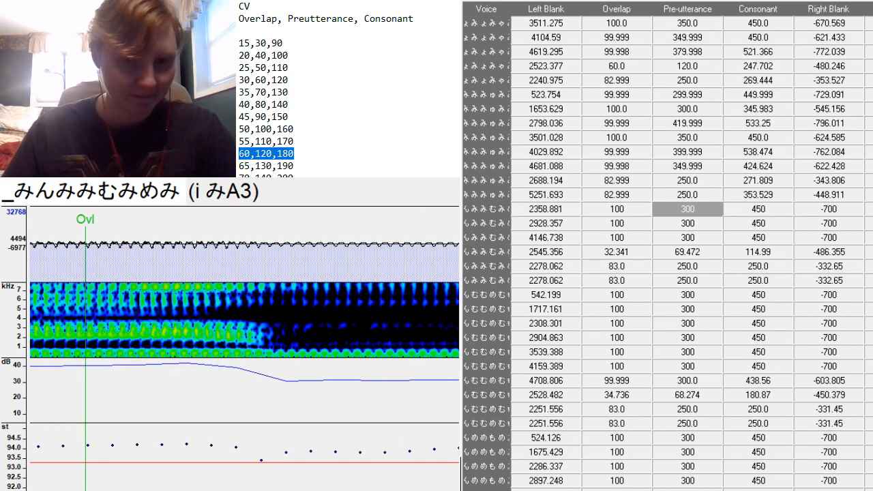
pyautogui.scroll(-2, 341, 377)
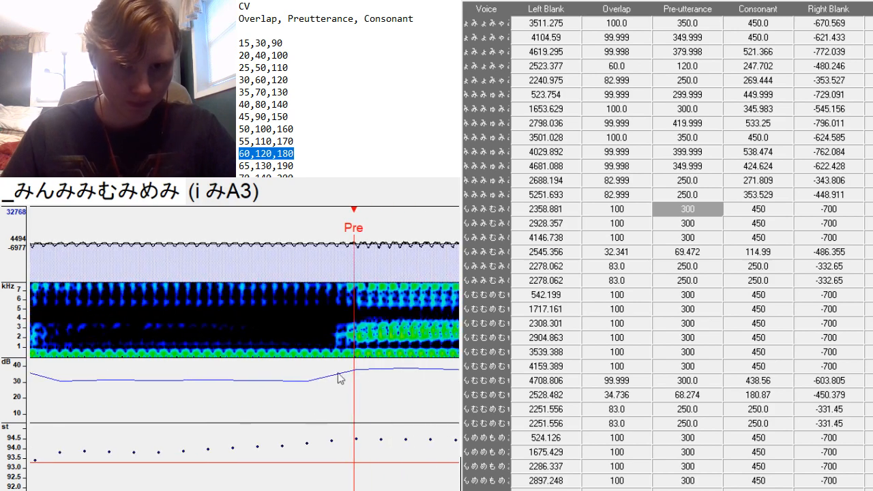
pyautogui.moveTo(355, 365); pyautogui.dragTo(352, 365)
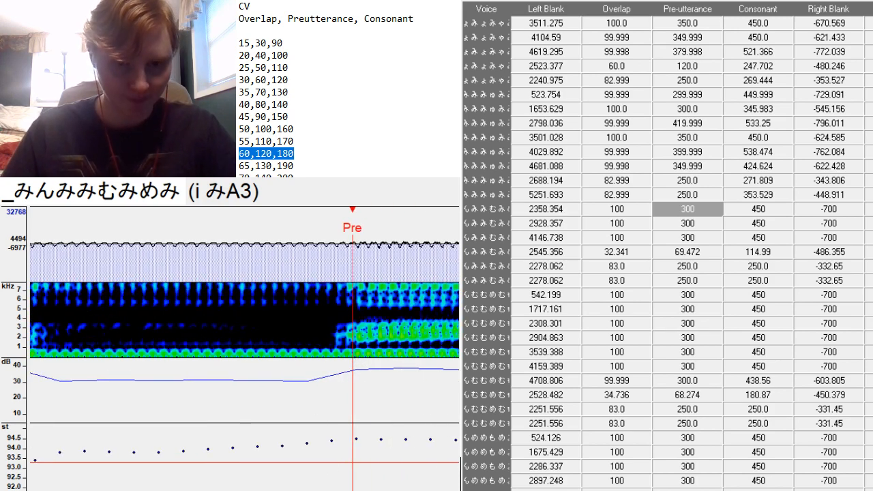
# Shorten the i みA3 entry's consonant to about 365 and its right blank to about -691.
pyautogui.scroll(2, 341, 377)
pyautogui.scroll(-4, 341, 377)
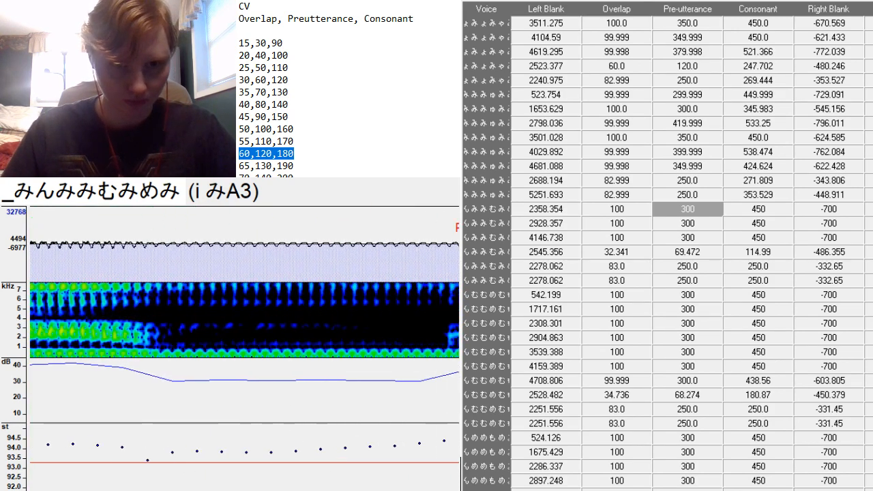
pyautogui.scroll(-2, 417, 353)
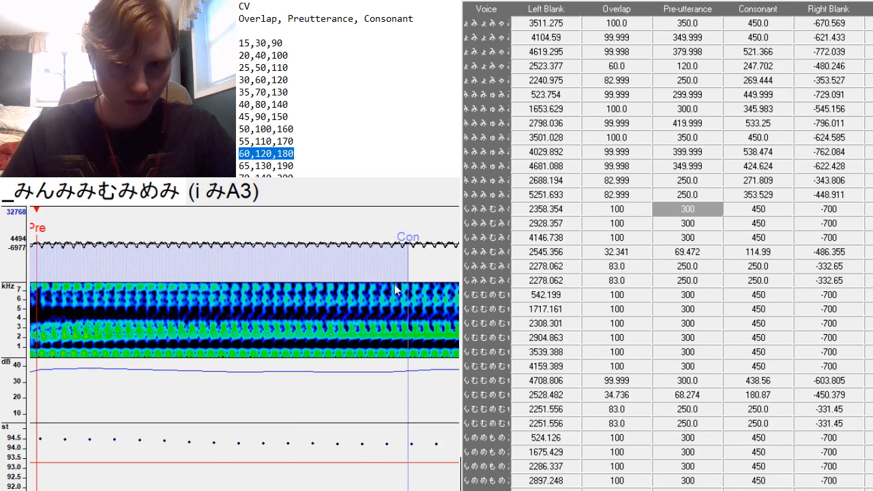
pyautogui.moveTo(405, 304); pyautogui.dragTo(198, 374)
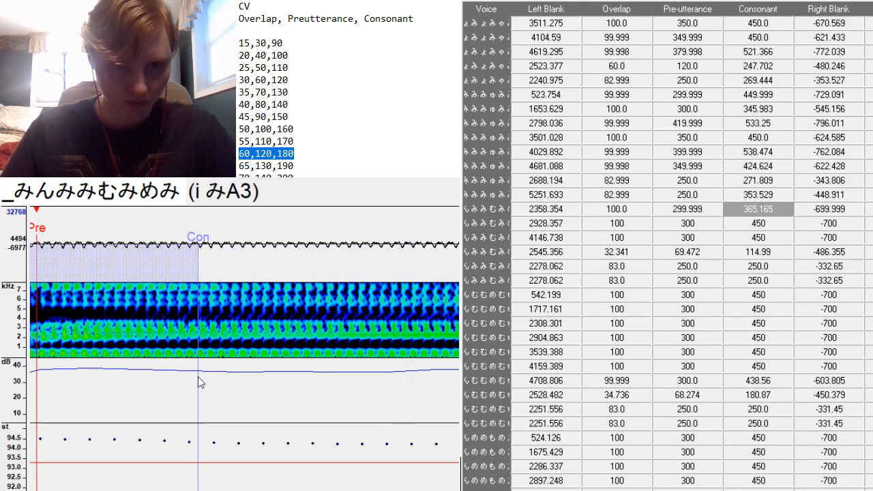
pyautogui.scroll(-3, 266, 474)
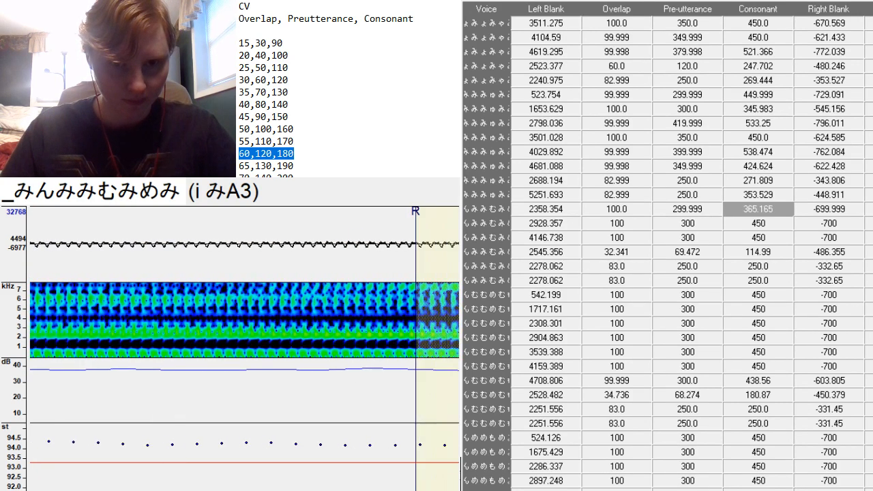
pyautogui.moveTo(419, 266)
pyautogui.mouseDown()
pyautogui.moveTo(386, 287)
pyautogui.moveTo(395, 295)
pyautogui.mouseUp()
pyautogui.press('Down')
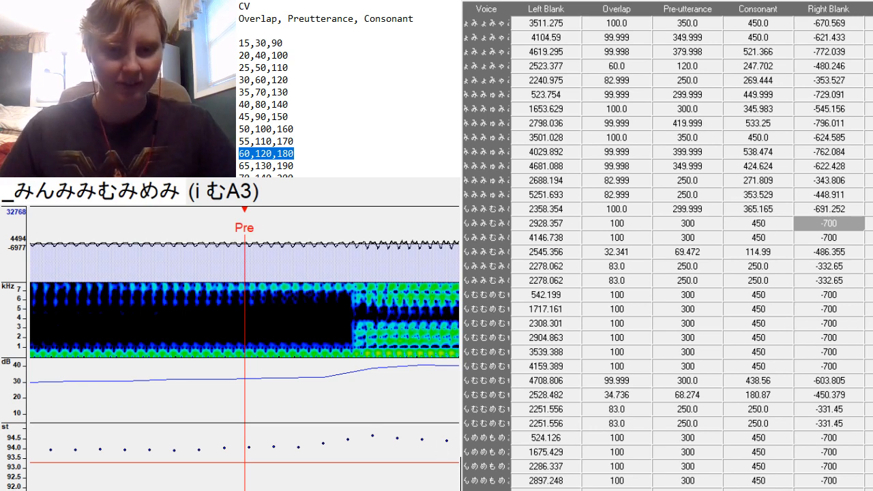
# Set the i むA3 entry's pre-utterance to 350 and align it with the む vowel onset, left blank about 2926.
pyautogui.scroll(5, 245, 348)
pyautogui.scroll(-4, 245, 348)
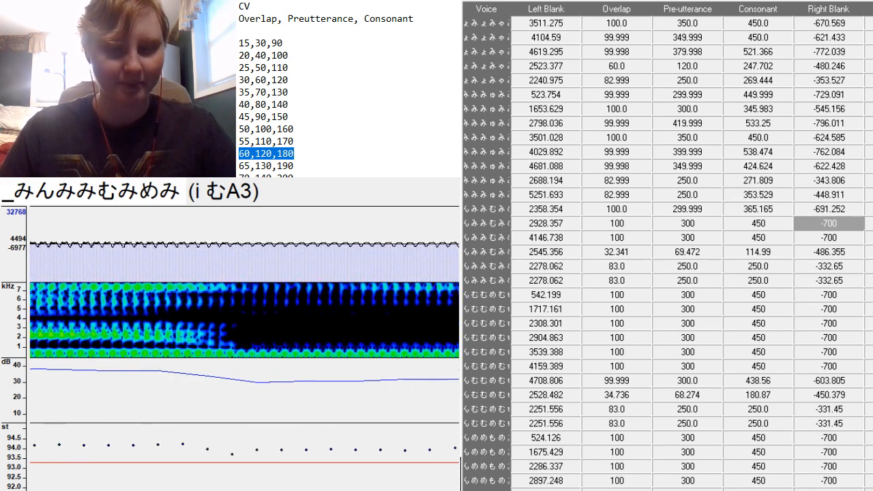
pyautogui.click(710, 222)
pyautogui.write('3')
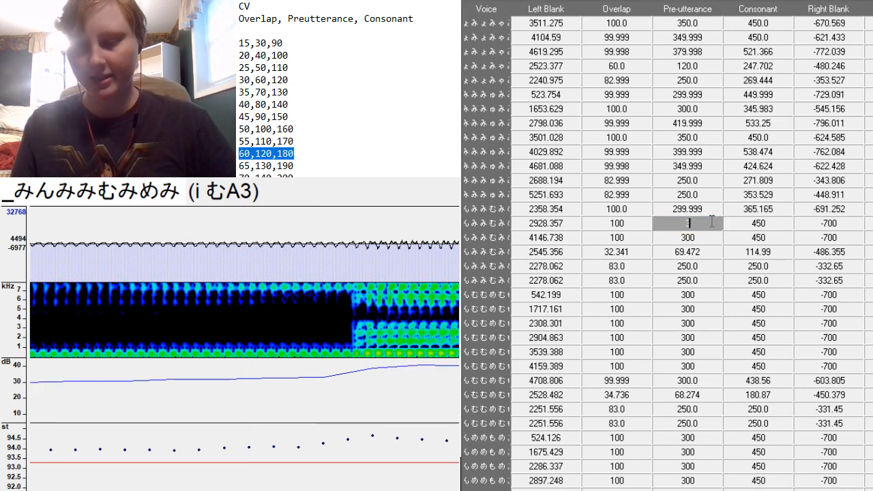
pyautogui.write('50')
pyautogui.press('Return')
pyautogui.moveTo(367, 356); pyautogui.dragTo(363, 348)
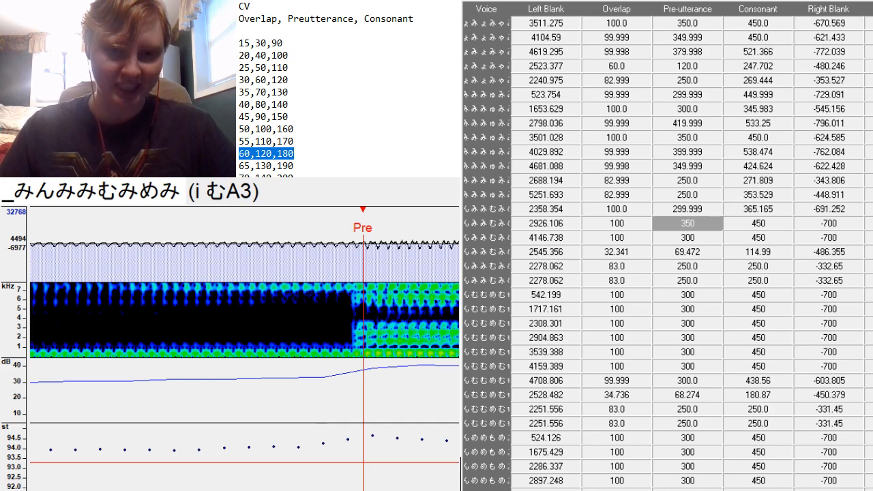
pyautogui.scroll(5, 244, 351)
pyautogui.scroll(-12, 244, 352)
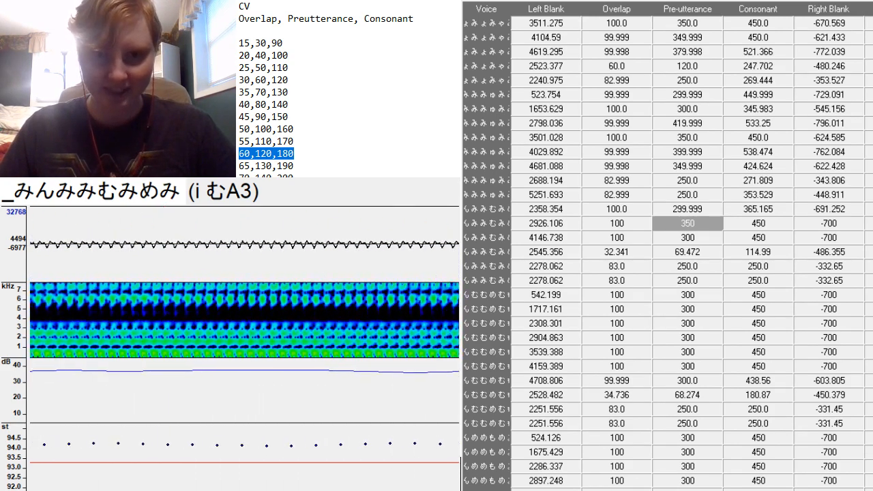
pyautogui.scroll(-5, 244, 351)
# Shift the i めA3 entry's markers so the pre-utterance meets the め vowel onset, left blank about 4169.
pyautogui.press('Down')
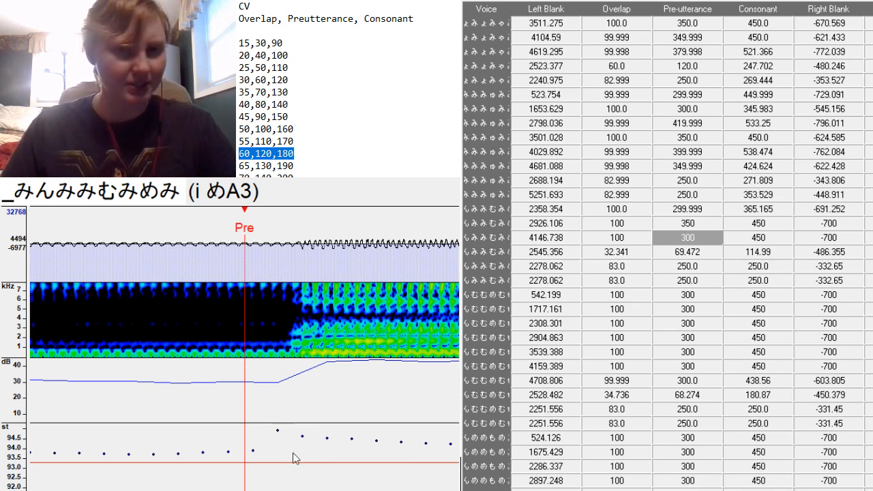
pyautogui.scroll(5, 245, 351)
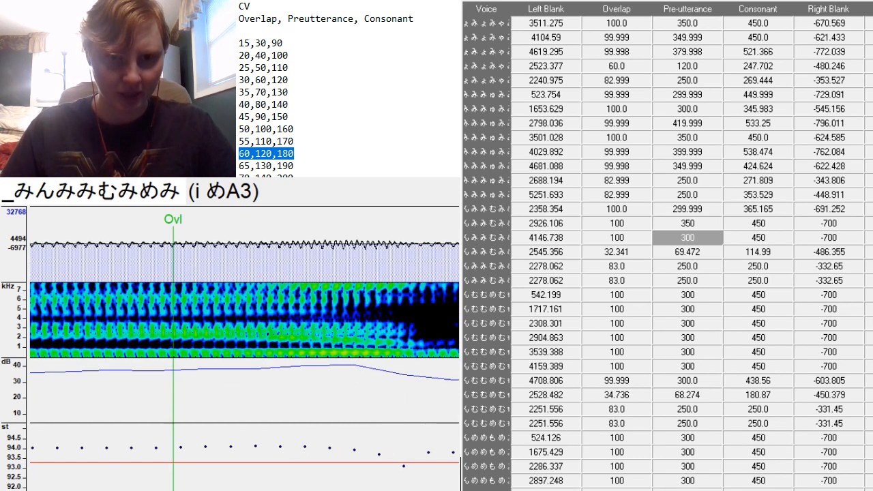
pyautogui.scroll(-7, 244, 351)
pyautogui.scroll(-8, 244, 351)
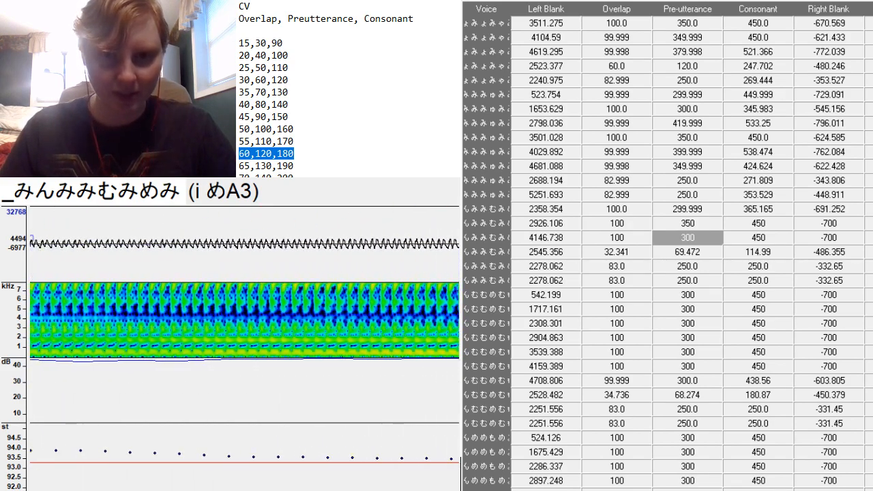
pyautogui.scroll(10, 244, 351)
pyautogui.scroll(5, 267, 350)
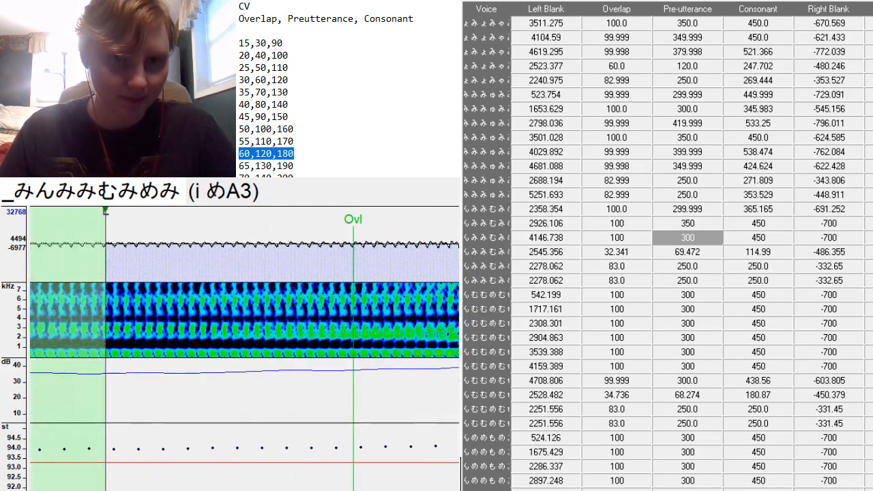
pyautogui.scroll(-8, 266, 350)
pyautogui.click(272, 353)
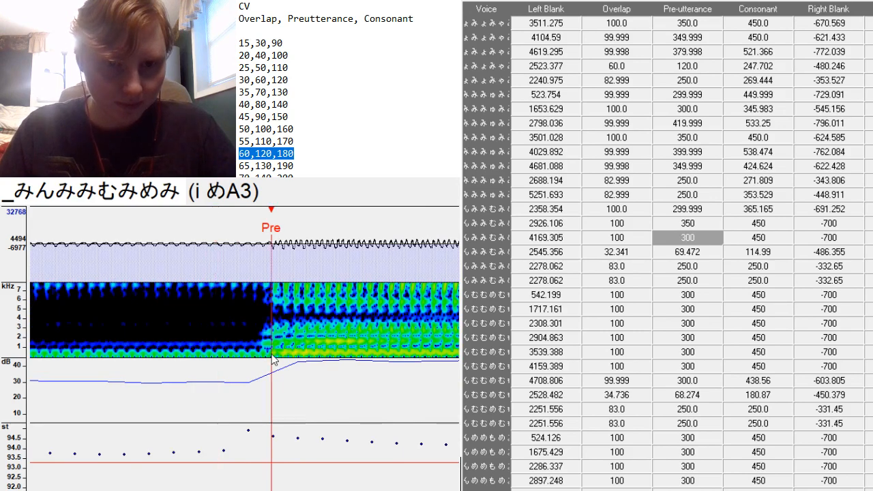
# Shorten the i めA3 entry's consonant to about 377 and its right blank to about -670.
pyautogui.scroll(5, 271, 353)
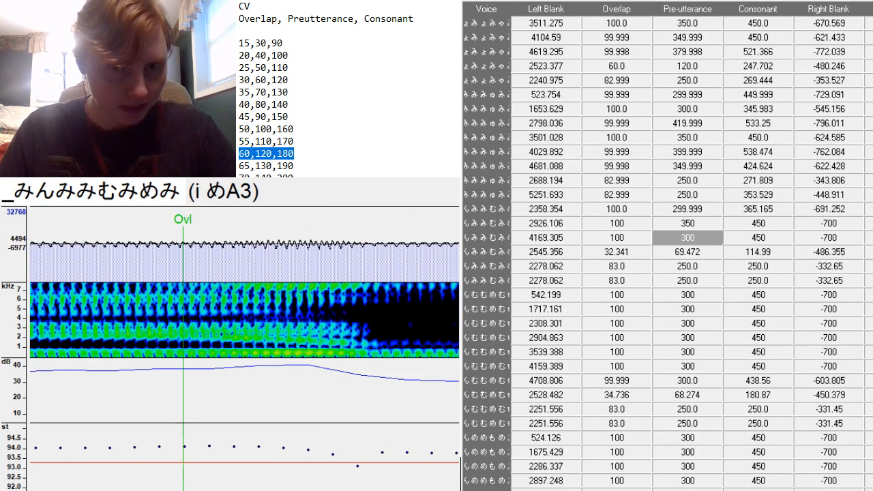
pyautogui.scroll(-3, 272, 353)
pyautogui.scroll(-6, 322, 338)
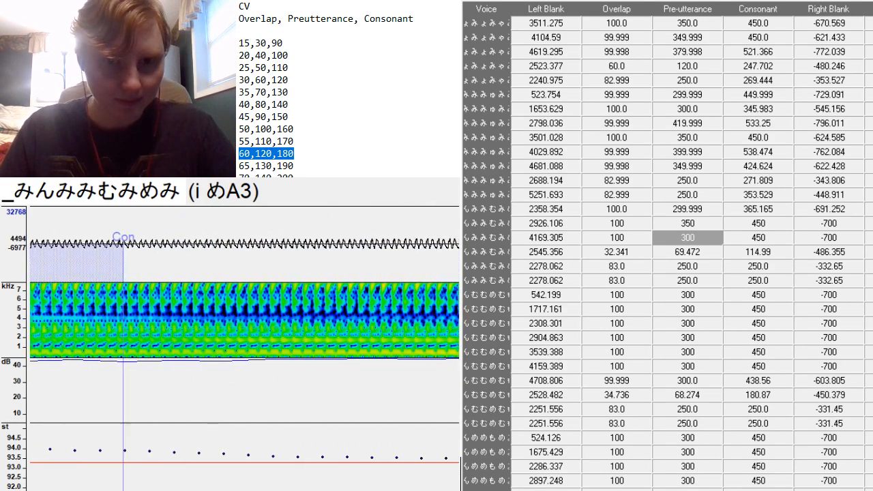
pyautogui.moveTo(329, 328); pyautogui.dragTo(153, 369)
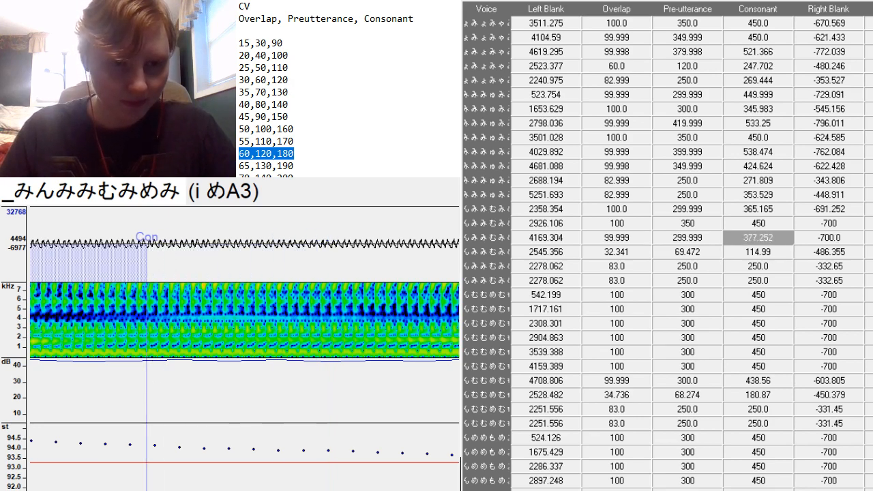
pyautogui.scroll(-8, 245, 314)
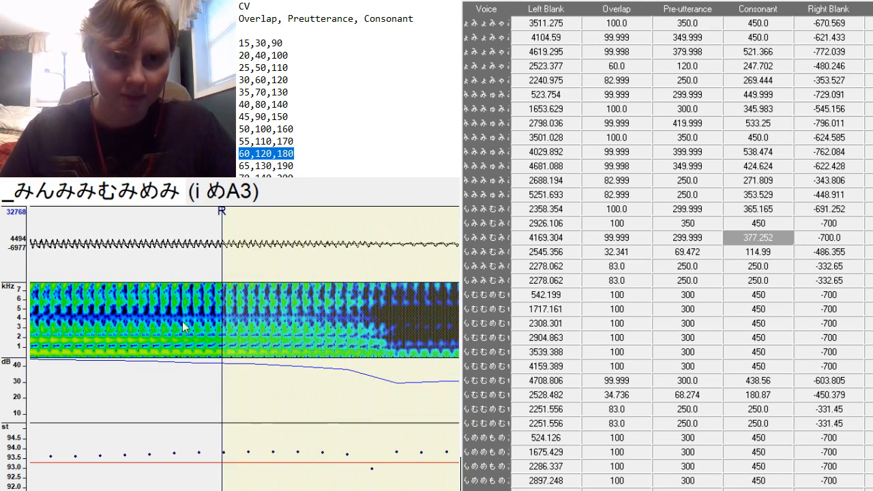
pyautogui.moveTo(223, 256)
pyautogui.mouseDown()
pyautogui.moveTo(130, 276)
pyautogui.moveTo(149, 291)
pyautogui.mouseUp()
# Copy the 45,90,150 preset into the みA3 entry and align its pre-utterance with the vowel onset, left blank about 2568.
pyautogui.press('Down')
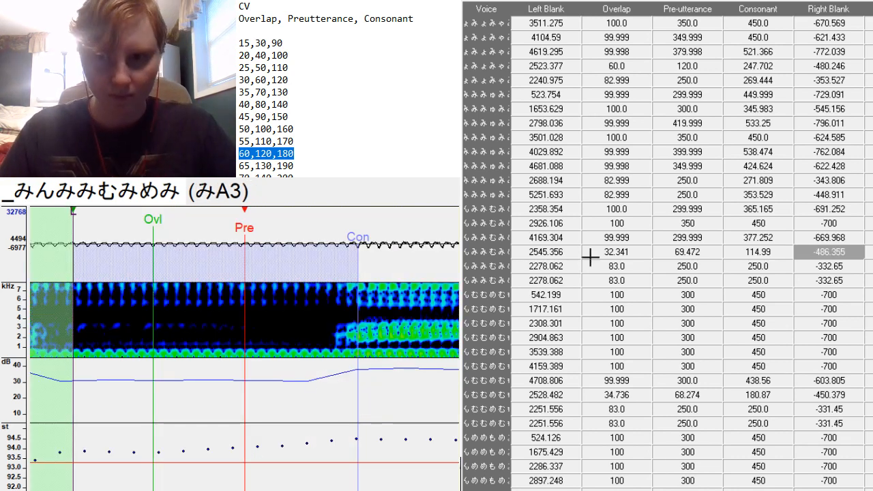
pyautogui.click(258, 119)
pyautogui.doubleClick(266, 118)
pyautogui.hotkey('ctrl', 'c')
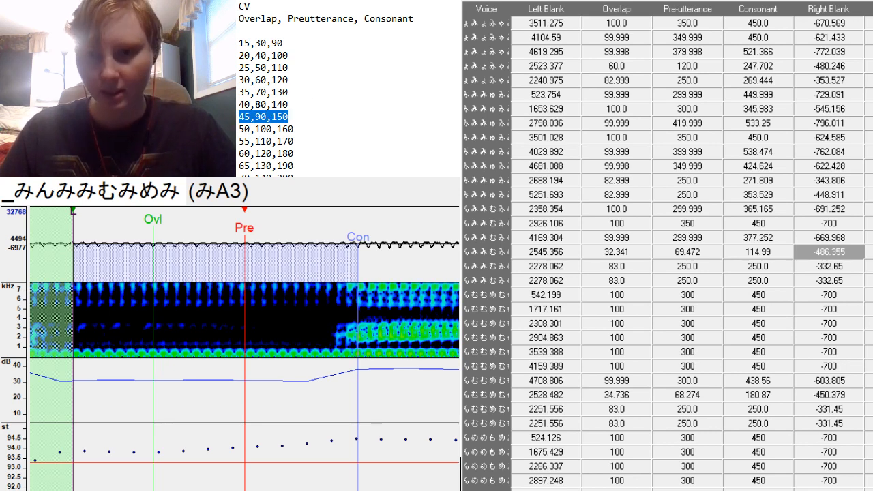
pyautogui.moveTo(617, 251); pyautogui.dragTo(758, 252)
pyautogui.hotkey('ctrl', 'v')
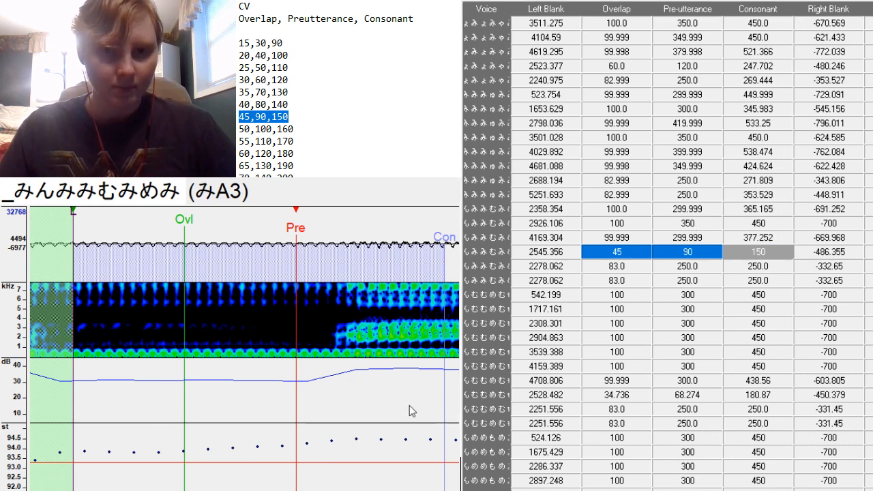
pyautogui.click(350, 362)
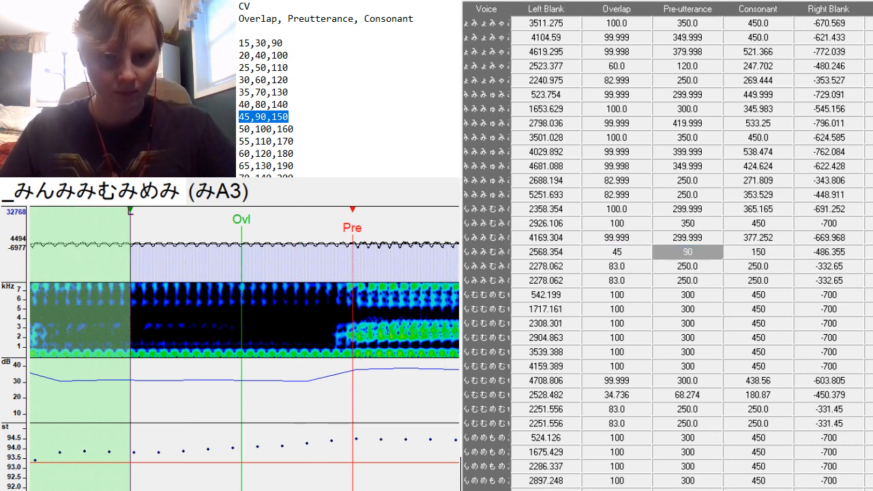
pyautogui.scroll(-8, 244, 348)
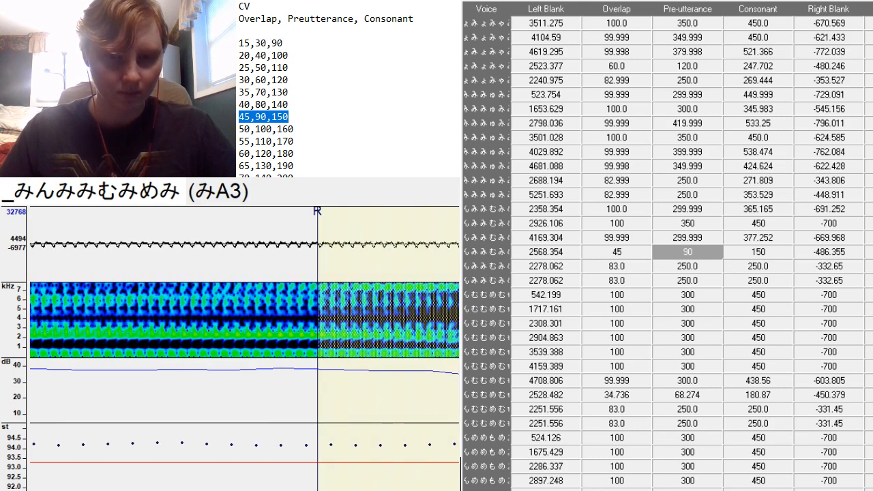
# Shift the i mA3 entry's markers slightly to where the i vowel ends, left blank about 2285.
pyautogui.press('Down')
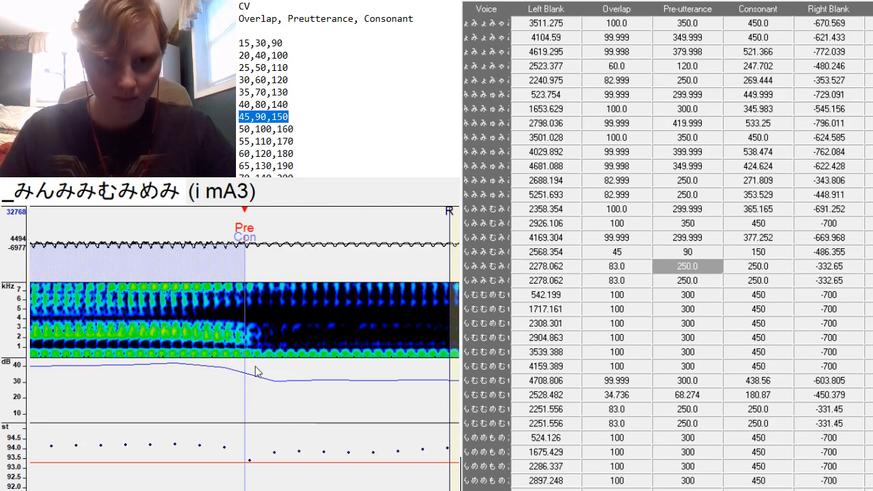
pyautogui.moveTo(255, 372); pyautogui.dragTo(274, 356)
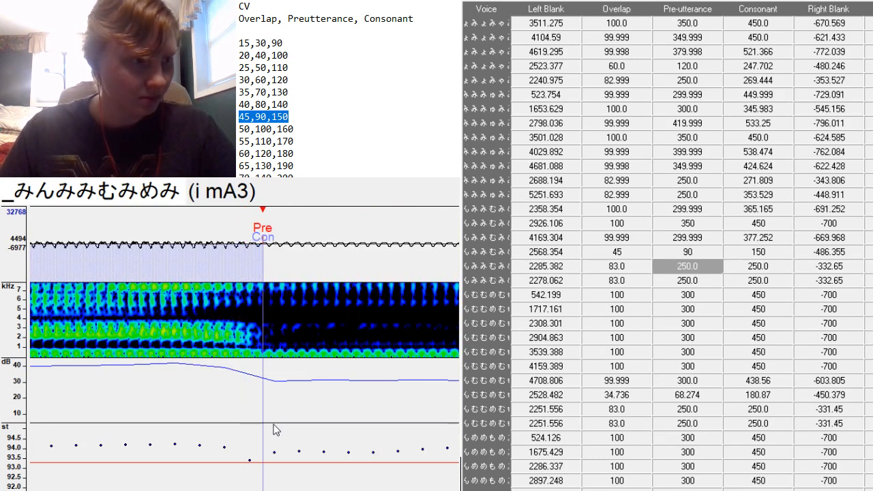
pyautogui.moveTo(212, 490)
pyautogui.mouseDown()
pyautogui.moveTo(201, 490)
pyautogui.moveTo(214, 490)
pyautogui.mouseUp()
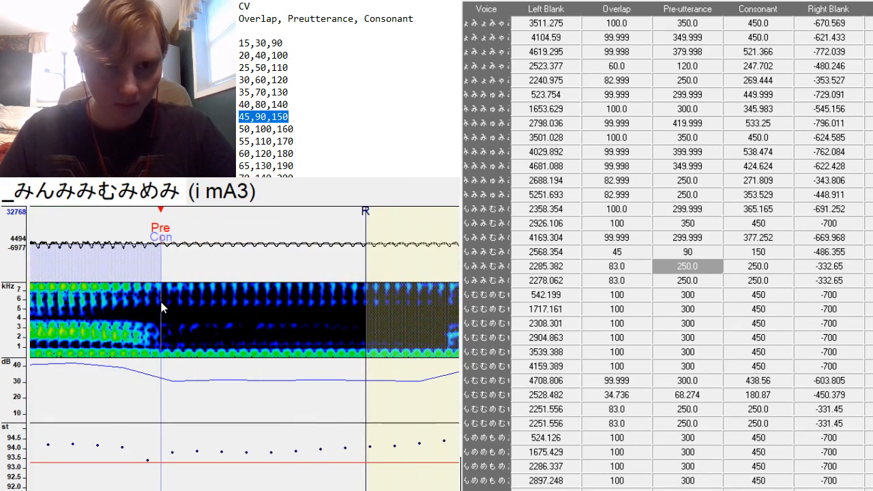
# Extend the i mA3 entry's consonant to about 272 and its right blank to about -347.
pyautogui.moveTo(160, 299)
pyautogui.mouseDown()
pyautogui.moveTo(176, 338)
pyautogui.moveTo(194, 342)
pyautogui.mouseUp()
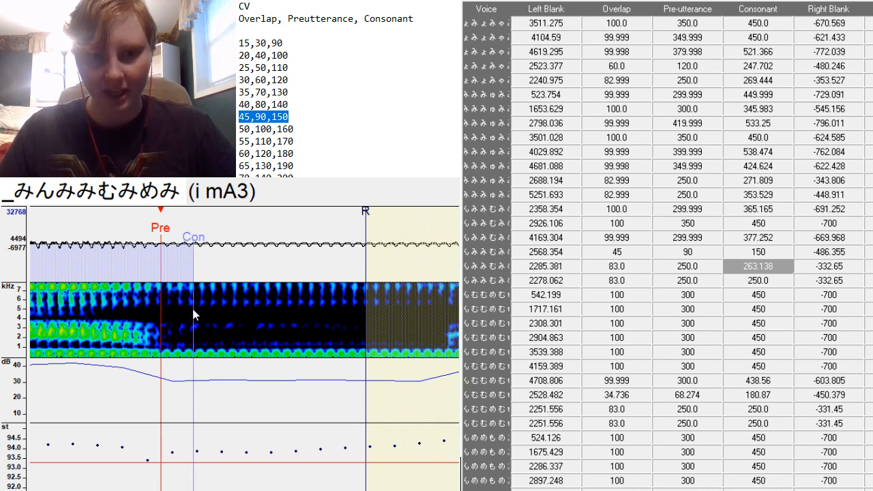
pyautogui.moveTo(194, 315); pyautogui.dragTo(215, 345)
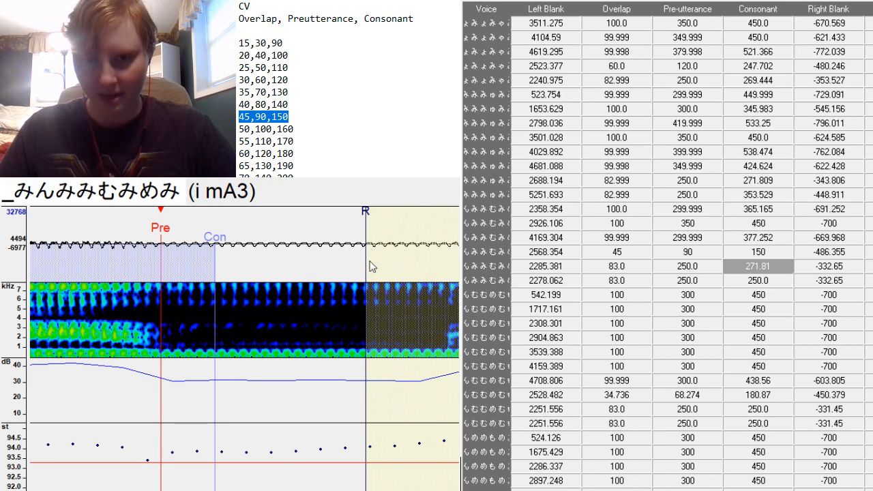
pyautogui.moveTo(367, 262); pyautogui.dragTo(403, 293)
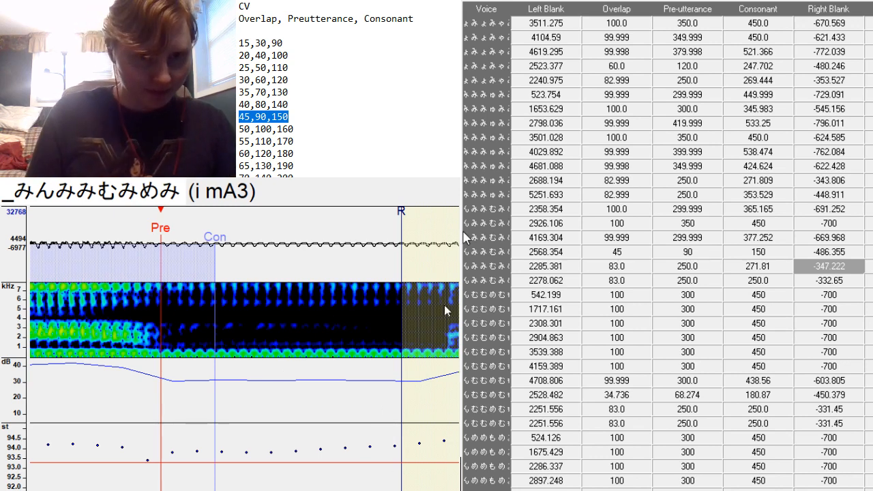
# Move the i m-A3 entry's markers to the sample's final m sound, placing the left blank at about 5208.
pyautogui.press('Down')
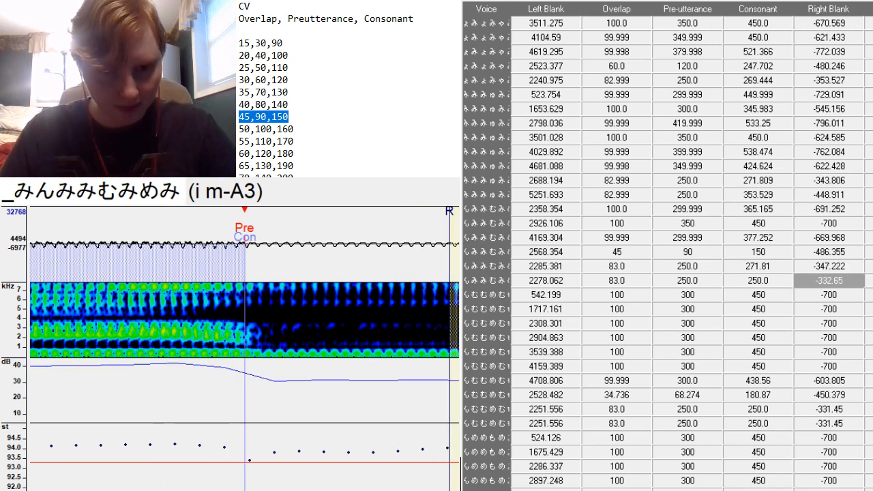
pyautogui.scroll(-10, 244, 348)
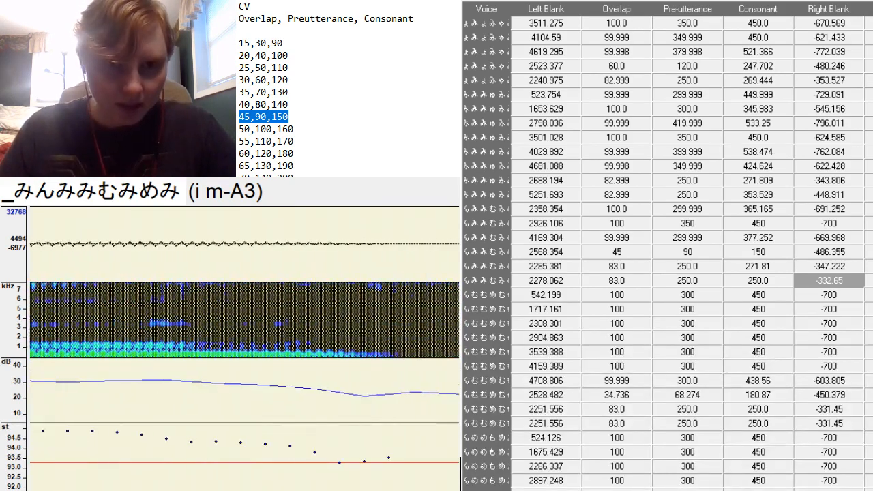
pyautogui.scroll(5, 244, 348)
pyautogui.click(311, 356)
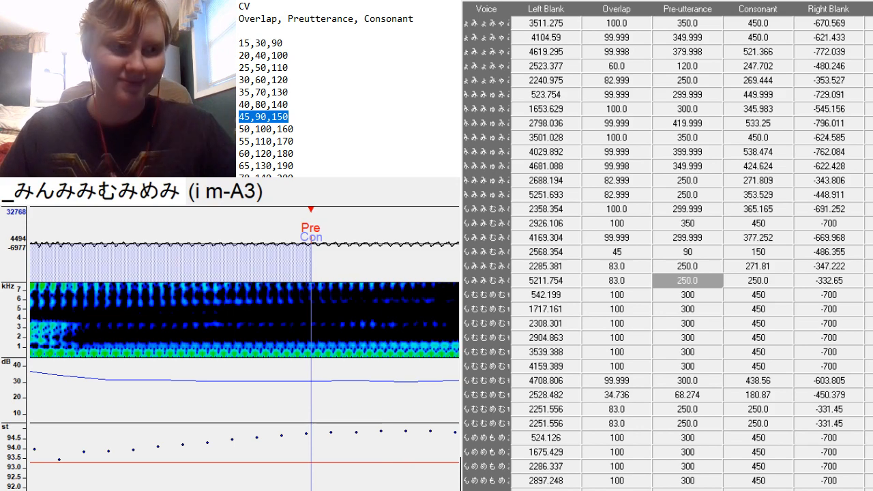
pyautogui.scroll(5, 245, 348)
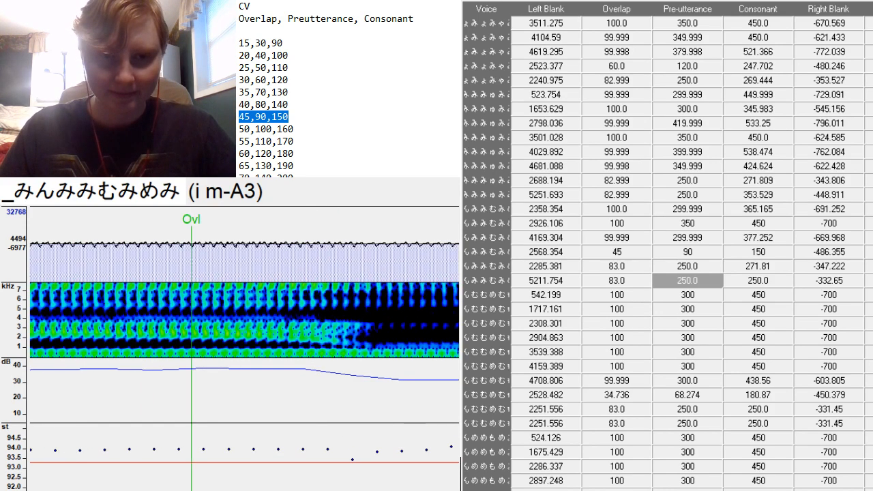
pyautogui.scroll(-5, 328, 354)
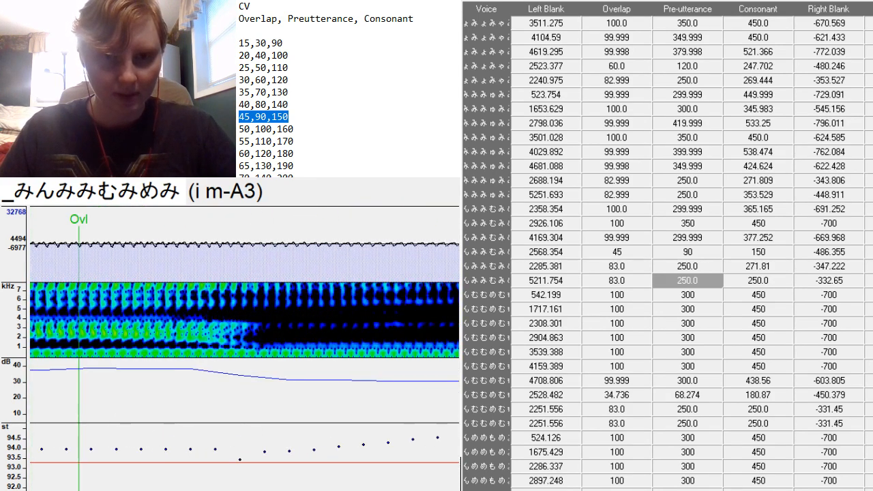
pyautogui.click(325, 354)
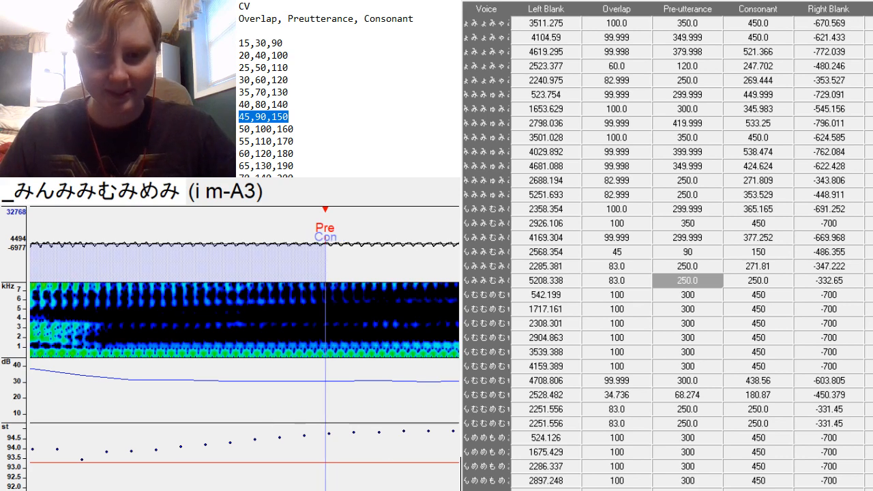
pyautogui.scroll(5, 244, 348)
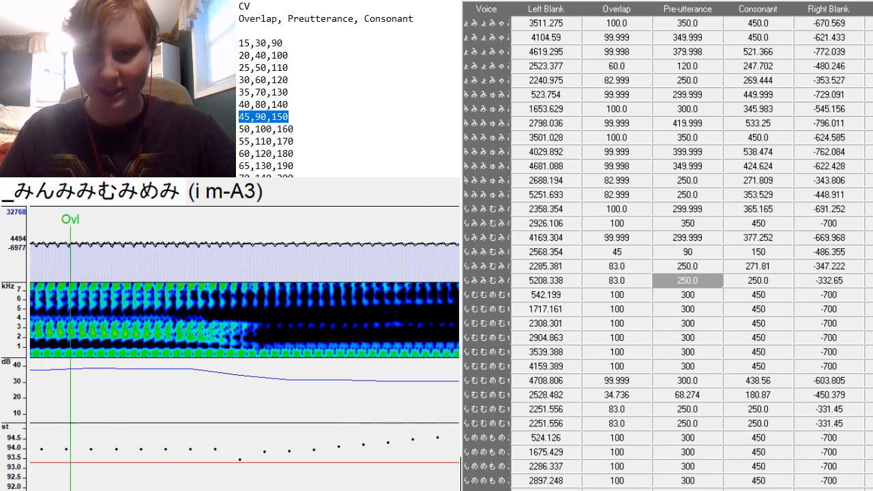
# Extend the i m-A3 entry's right blank to about -501 and its consonant to about 445, past the end of the sound.
pyautogui.scroll(-8, 244, 348)
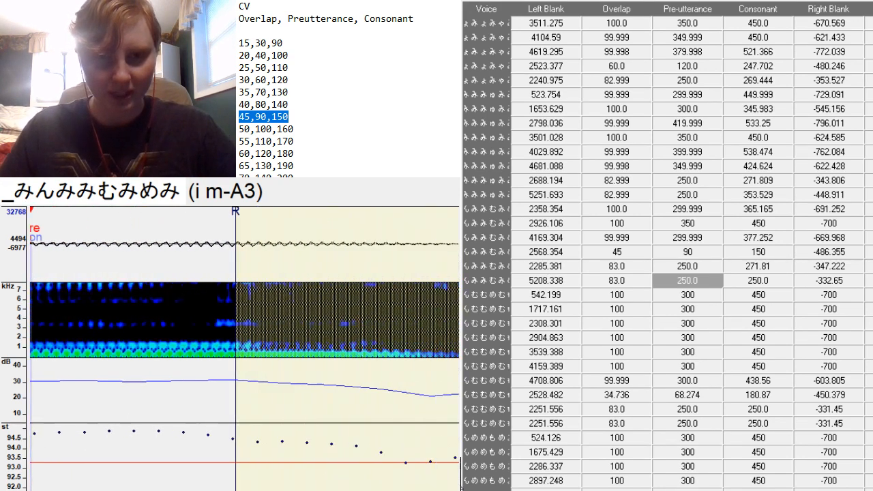
pyautogui.click(32, 230)
pyautogui.moveTo(33, 231)
pyautogui.mouseDown()
pyautogui.moveTo(457, 403)
pyautogui.moveTo(448, 440)
pyautogui.mouseUp()
pyautogui.scroll(8, 244, 348)
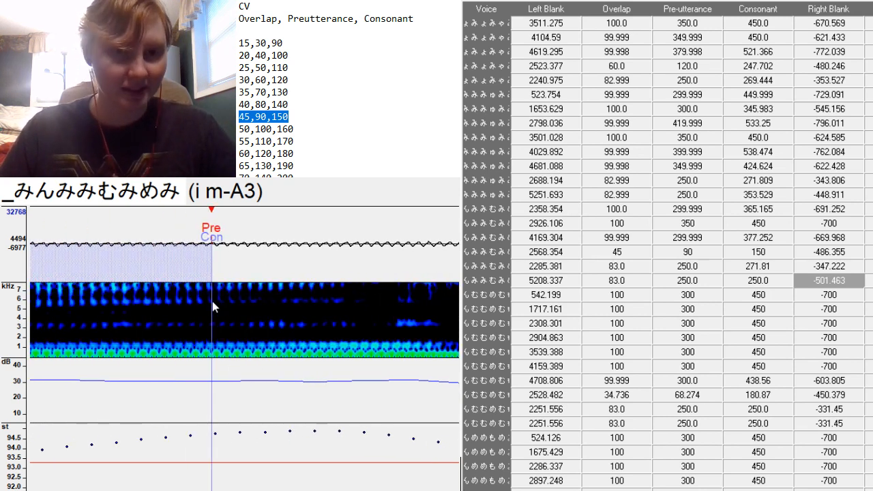
pyautogui.moveTo(213, 301); pyautogui.dragTo(754, 381)
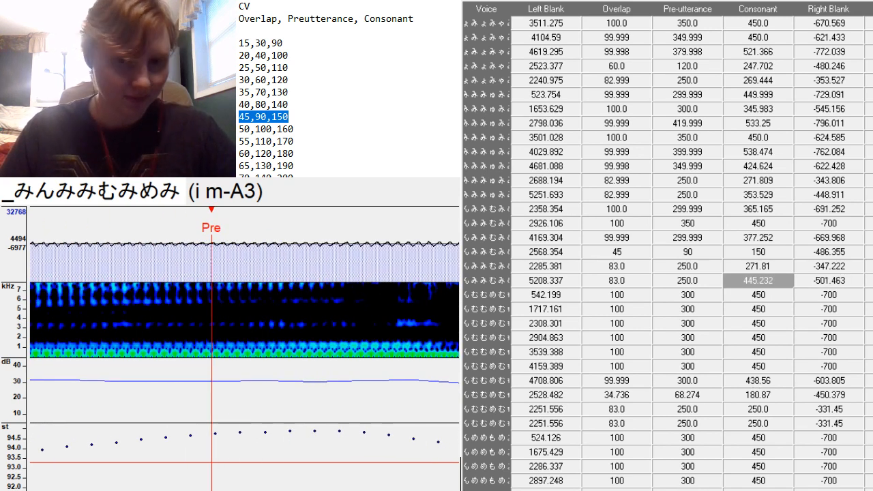
pyautogui.scroll(-6, 467, 481)
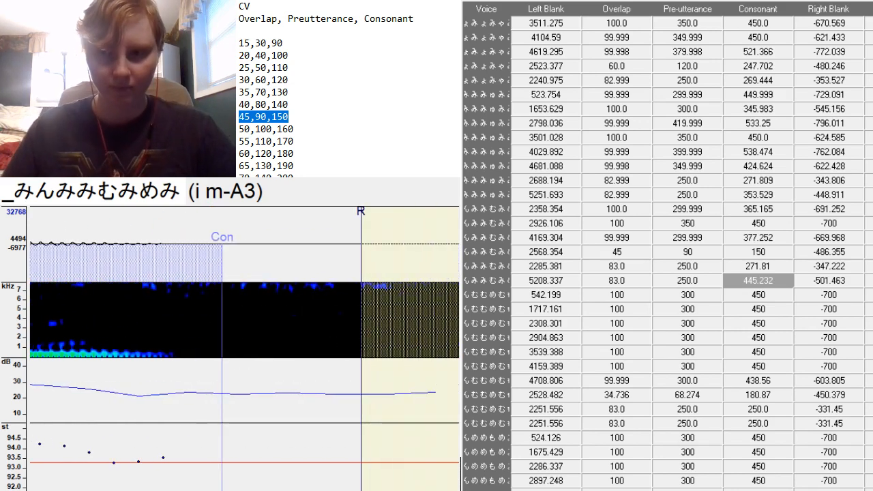
# Align the - むA3 entry's pre-utterance with the start of the む vowel, placing the left blank at about 525.
pyautogui.press('Down')
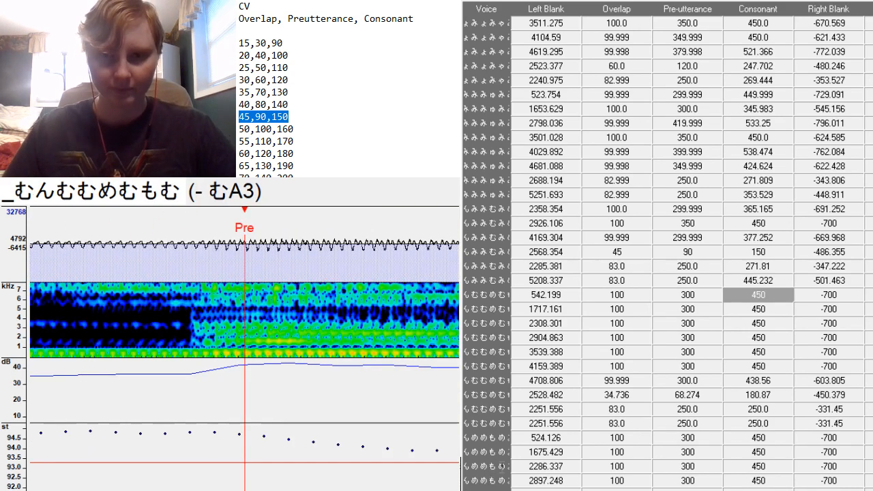
pyautogui.click(202, 361)
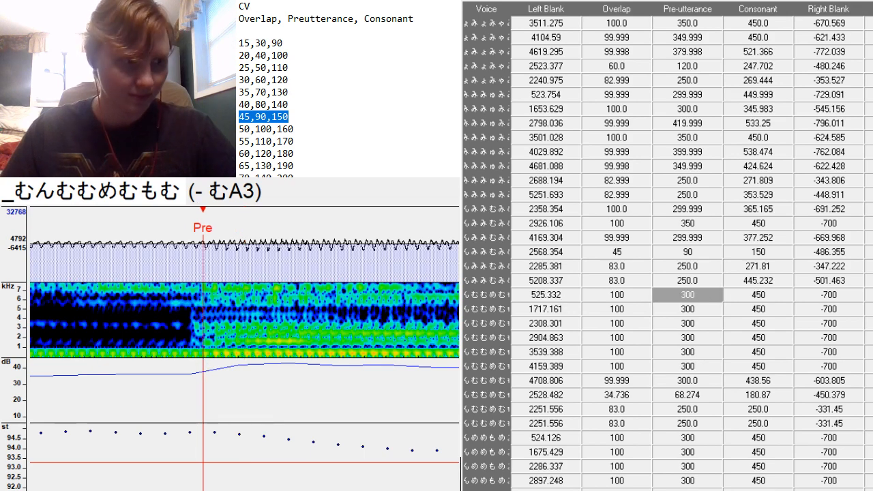
pyautogui.scroll(4, 244, 321)
pyautogui.scroll(-15, 244, 320)
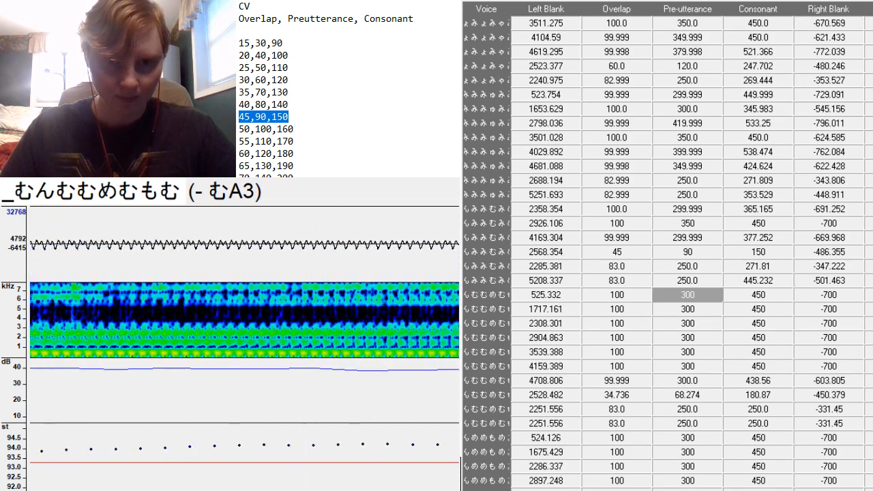
# Shift the n むA3 entry's markers so the pre-utterance meets the vowel onset, left blank about 1659.
pyautogui.press('Down')
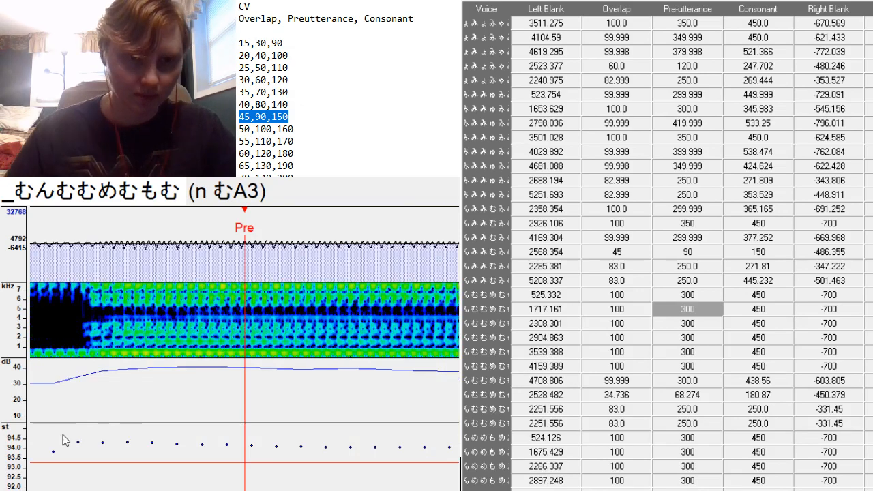
pyautogui.click(102, 359)
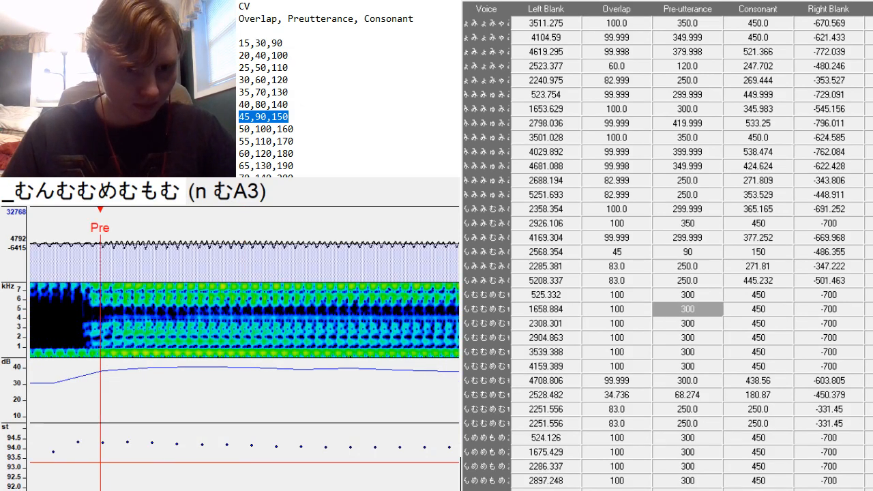
pyautogui.scroll(-10, 245, 320)
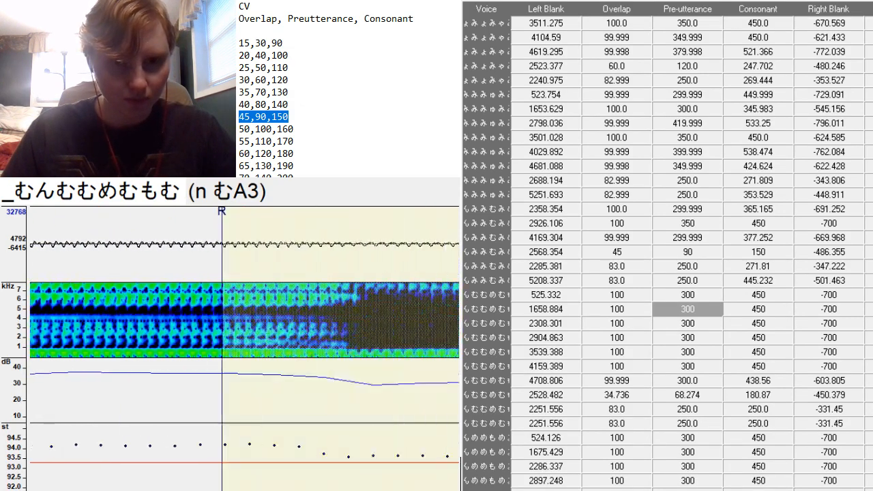
pyautogui.scroll(3, 245, 320)
# Set the u むA3 entry's pre-utterance to 350 and align it with the vowel onset, left blank about 2240.
pyautogui.press('Down')
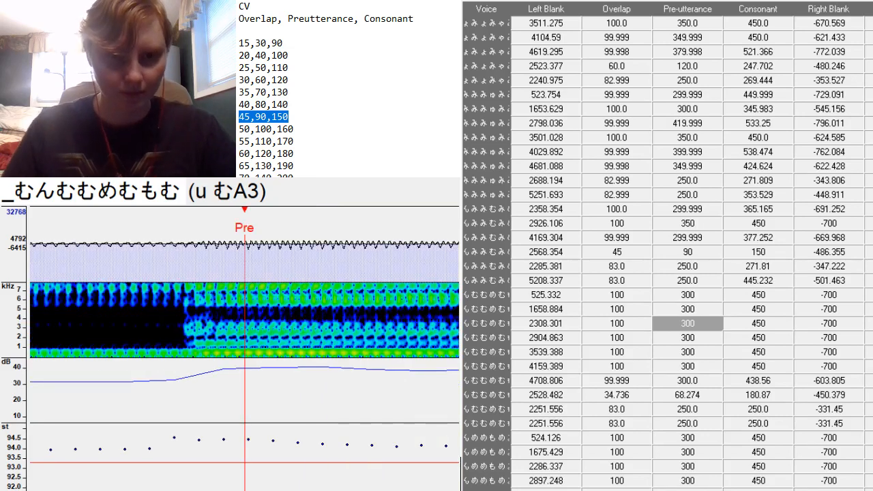
pyautogui.click(193, 344)
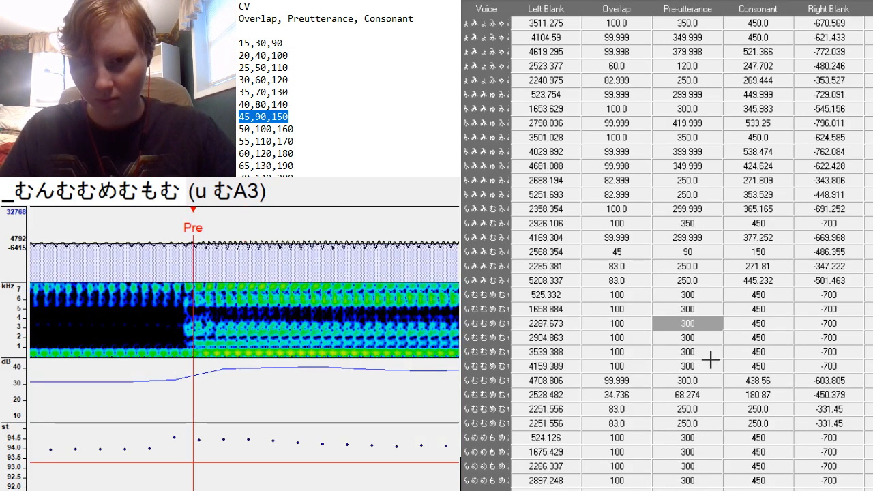
pyautogui.scroll(-6, 710, 359)
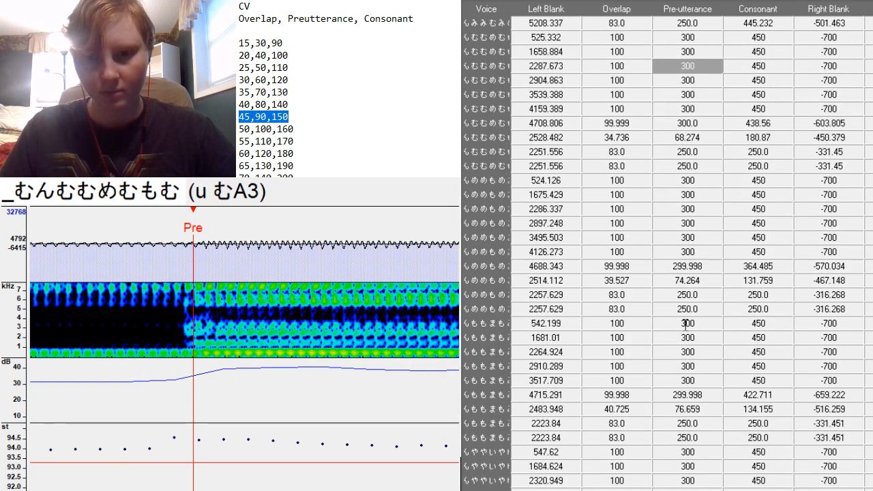
pyautogui.scroll(-1, 685, 324)
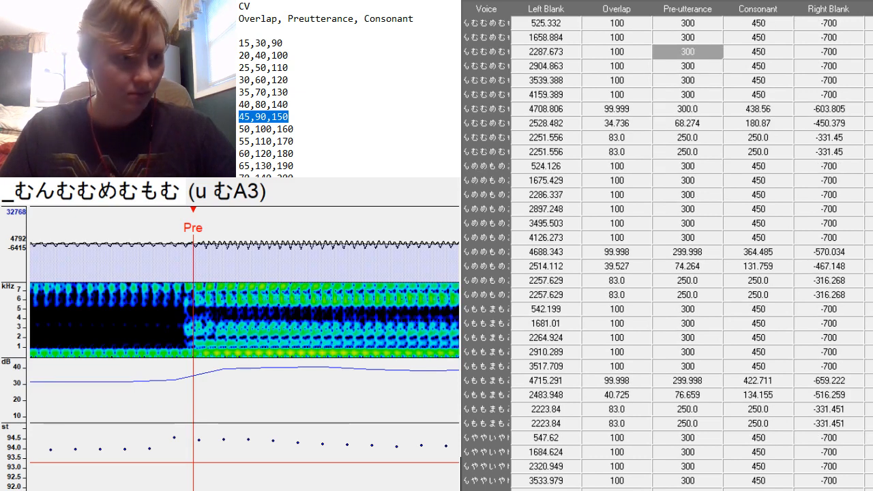
pyautogui.scroll(8, 244, 334)
pyautogui.scroll(-6, 245, 334)
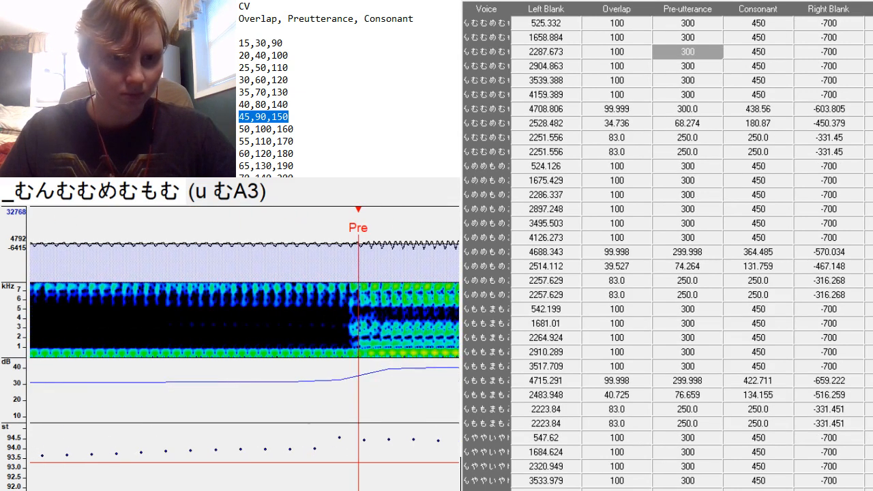
pyautogui.click(698, 52)
pyautogui.press('BackSpace')
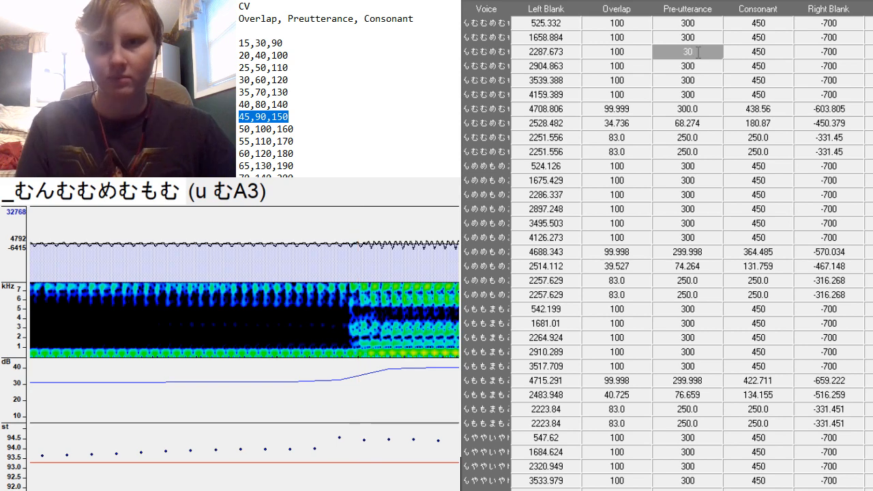
pyautogui.click(365, 341)
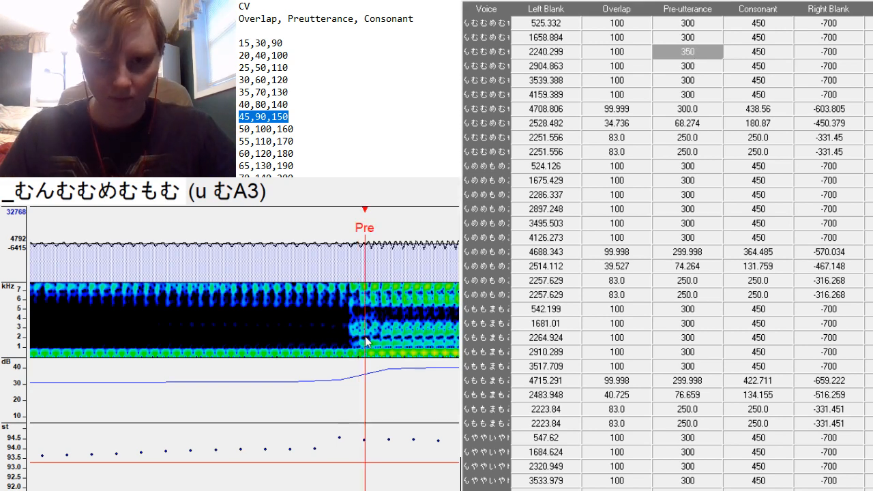
# Pull the u むA3 entry's right blank back to about -634, before the vowel fades out.
pyautogui.scroll(12, 366, 342)
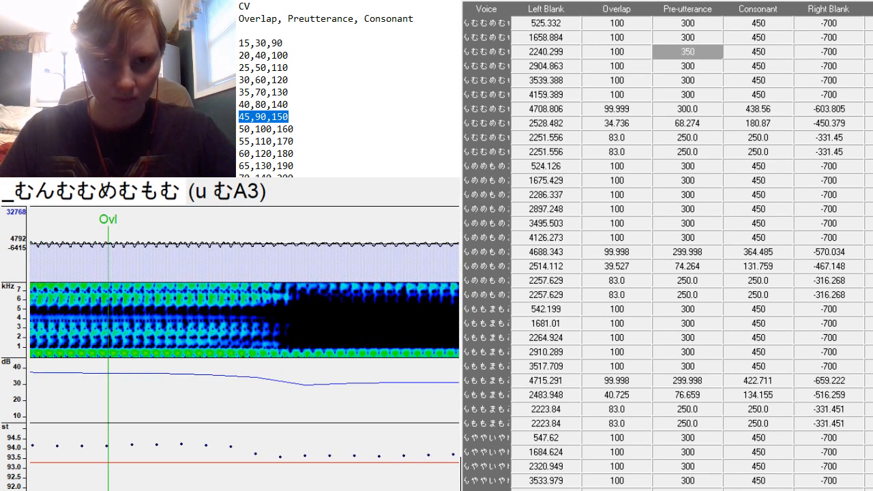
pyautogui.scroll(-20, 365, 342)
pyautogui.scroll(-10, 366, 341)
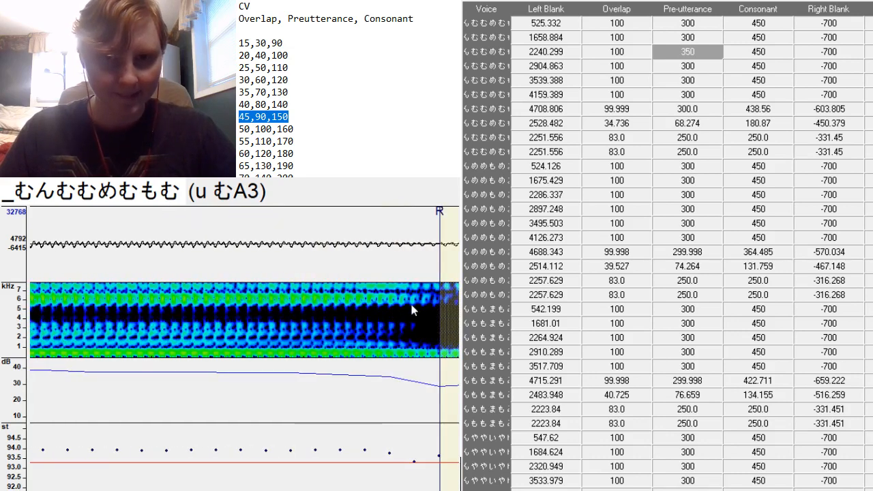
pyautogui.moveTo(441, 263)
pyautogui.mouseDown()
pyautogui.moveTo(311, 307)
pyautogui.moveTo(276, 351)
pyautogui.mouseUp()
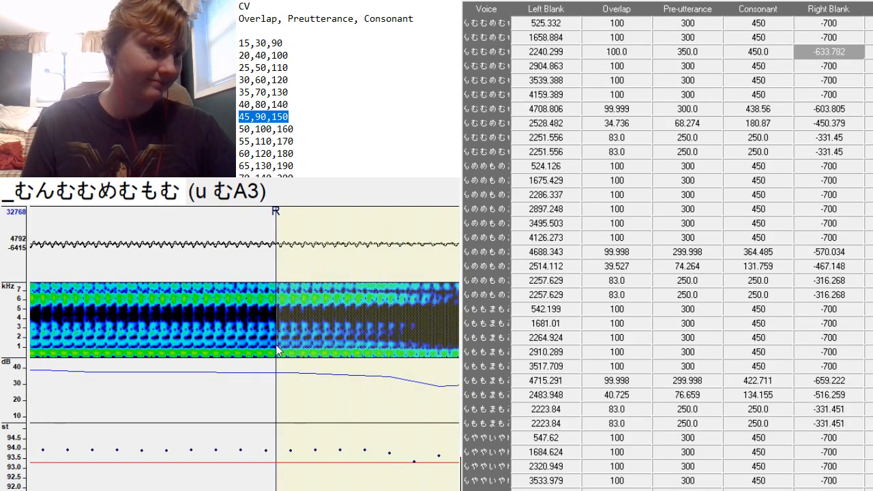
# Shift the u めA3 entry's markers so the pre-utterance meets the め vowel onset, left blank about 2859.
pyautogui.press('Down')
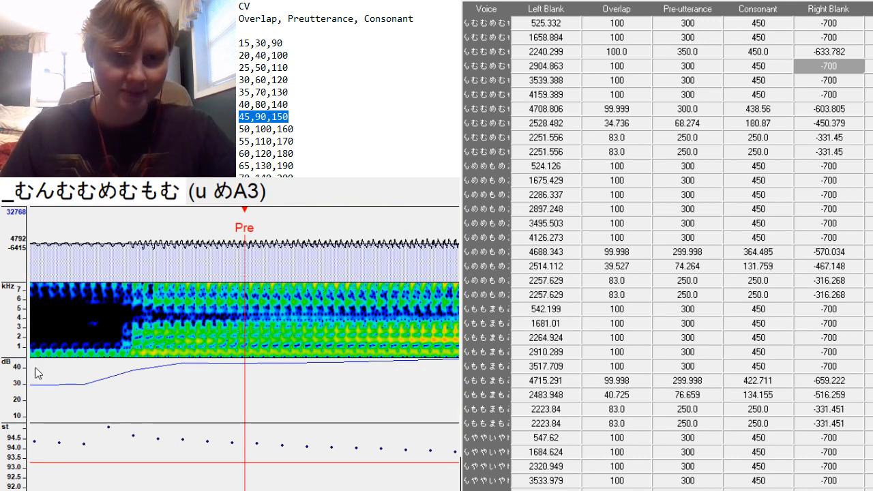
pyautogui.click(130, 344)
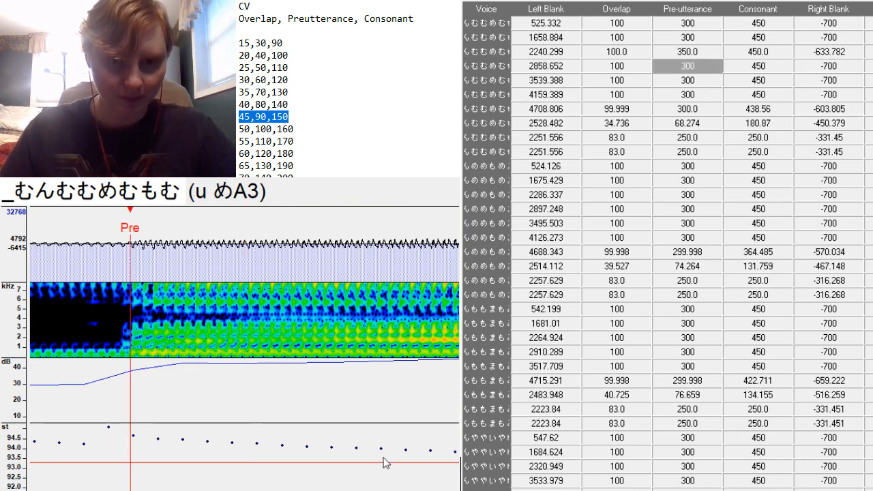
pyautogui.scroll(8, 131, 343)
pyautogui.scroll(-7, 131, 344)
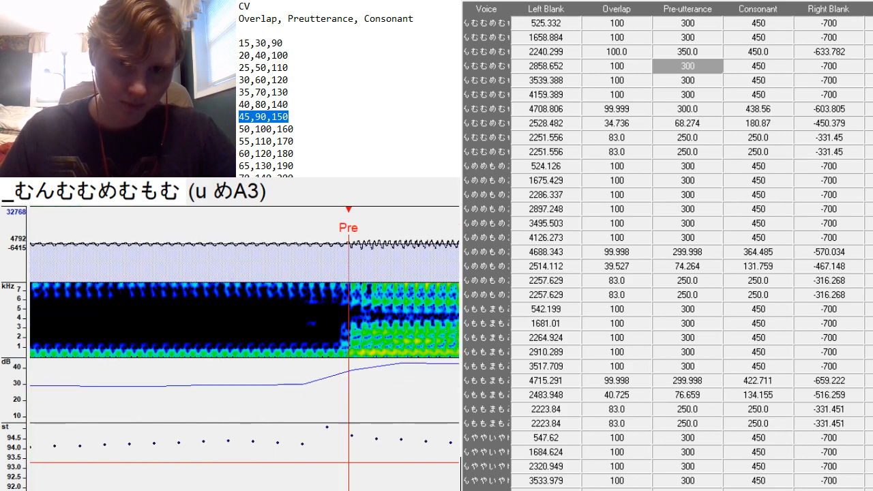
# Try a pre-utterance of 350 on the u めA3 entry, realigned with the vowel onset at a left blank of about 2809.
pyautogui.write('3')
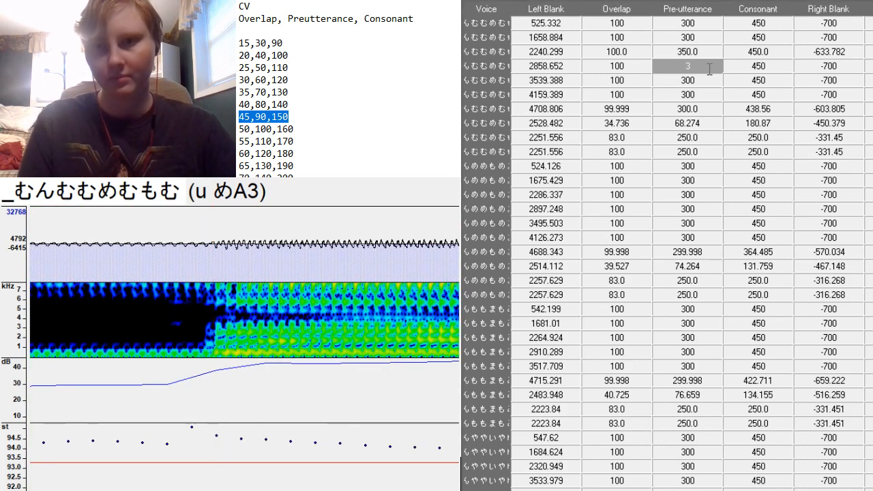
pyautogui.write('50')
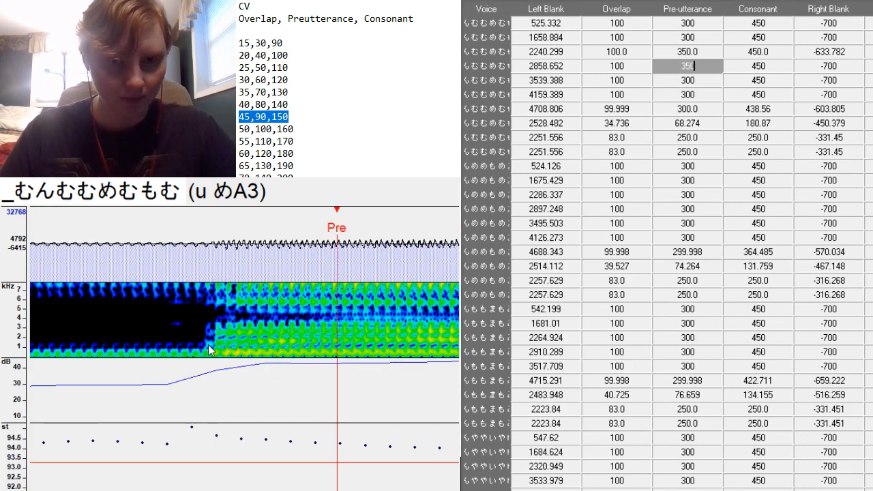
pyautogui.click(214, 350)
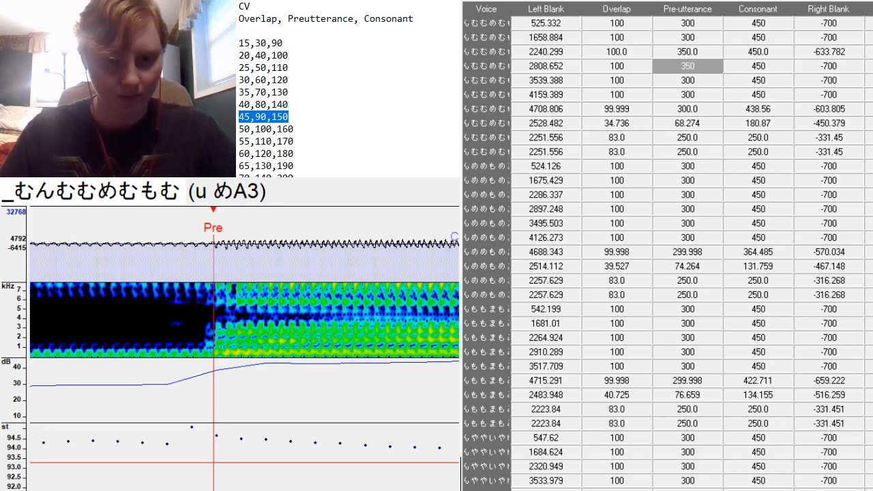
pyautogui.scroll(-3, 215, 349)
pyautogui.scroll(3, 244, 348)
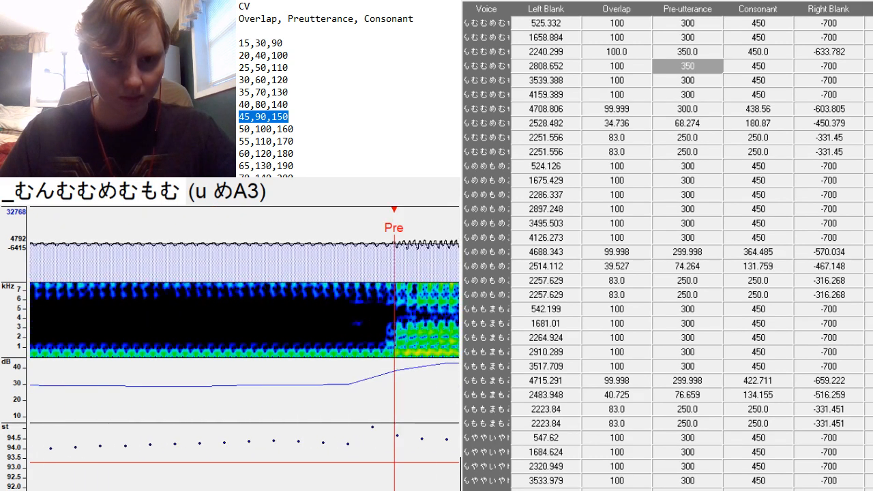
# Set the u めA3 entry's pre-utterance to 370 and realign it with the vowel onset, left blank about 2789.
pyautogui.click(706, 64)
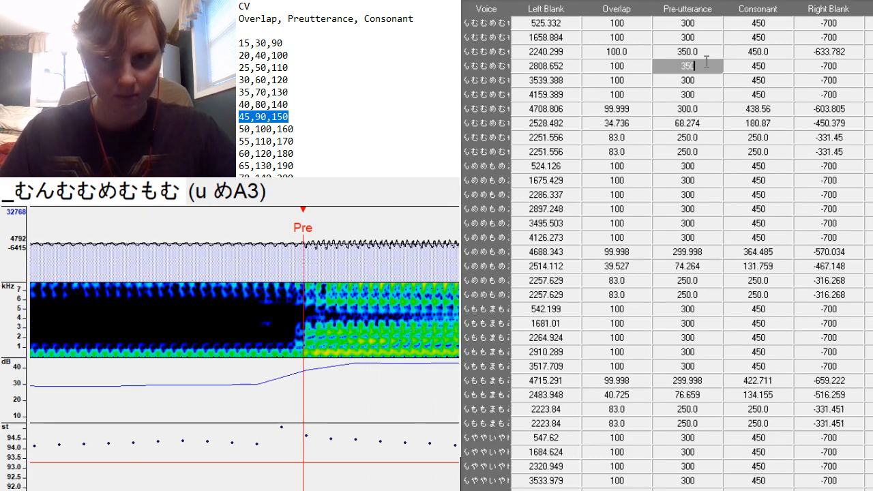
pyautogui.press('BackSpace')
pyautogui.press('BackSpace')
pyautogui.write('70')
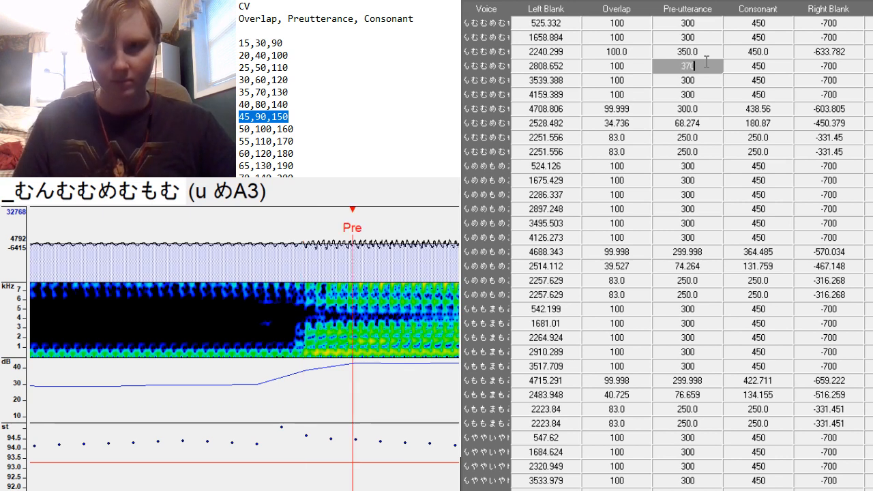
pyautogui.moveTo(353, 372); pyautogui.dragTo(303, 372)
# Extend the u めA3 entry's consonant to about 495, further into the steady part of the e vowel.
pyautogui.hscroll(-16, 303, 372)
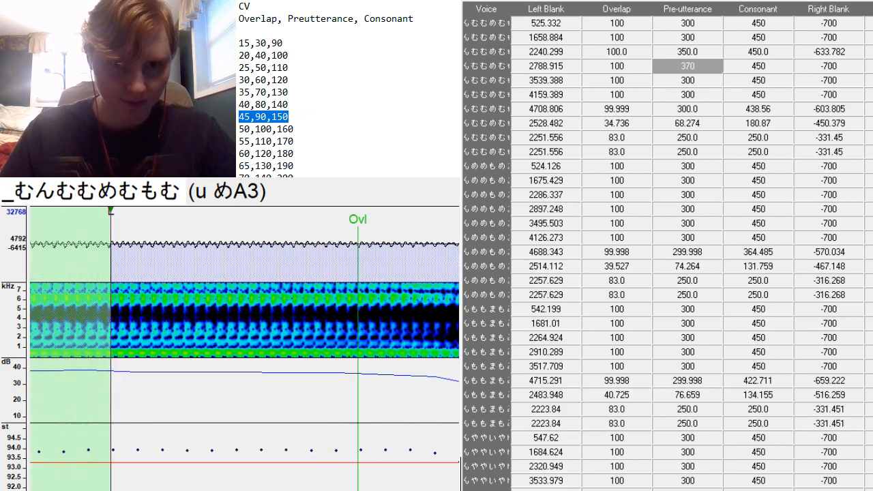
pyautogui.hscroll(20, 304, 372)
pyautogui.hscroll(-10, 304, 372)
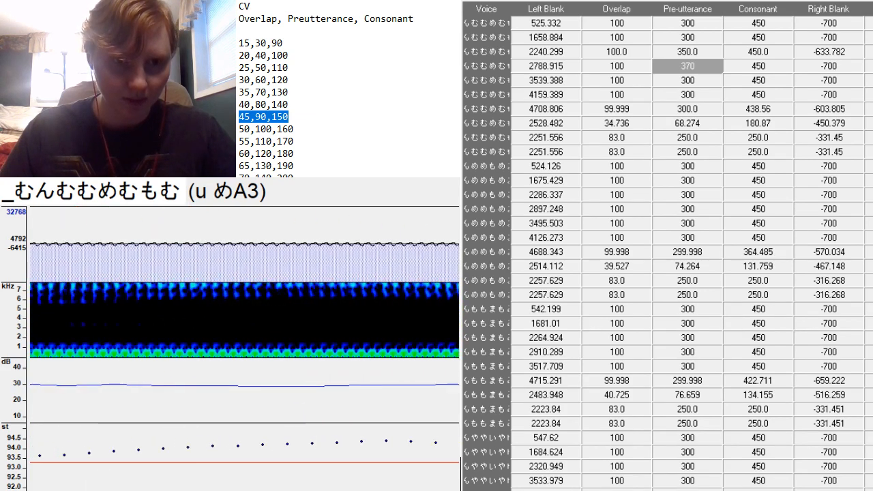
pyautogui.hscroll(12, 303, 372)
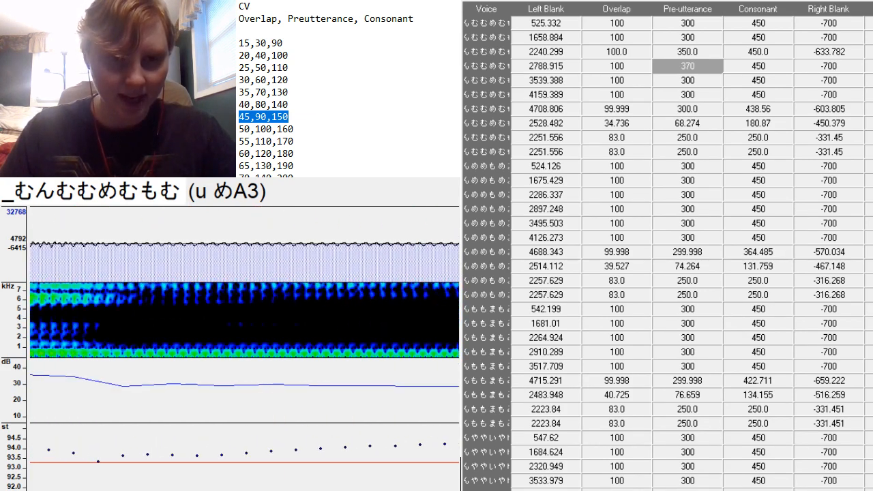
pyautogui.hscroll(-8, 304, 371)
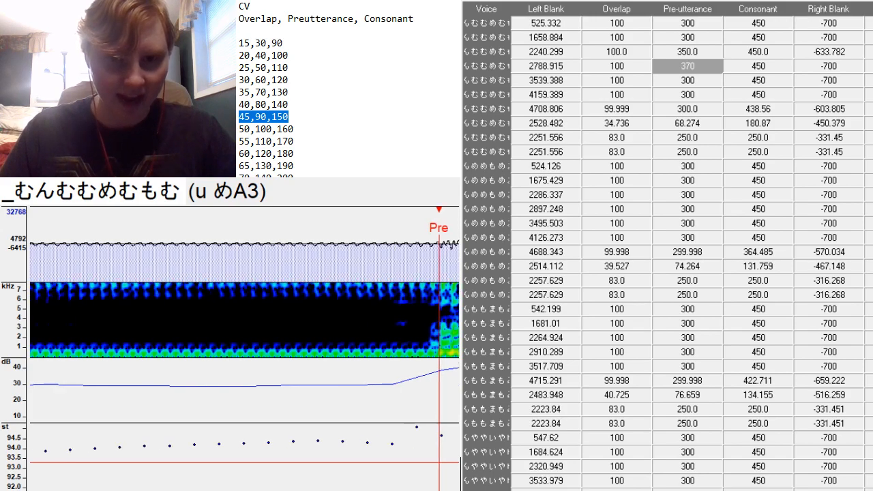
pyautogui.hscroll(10, 244, 348)
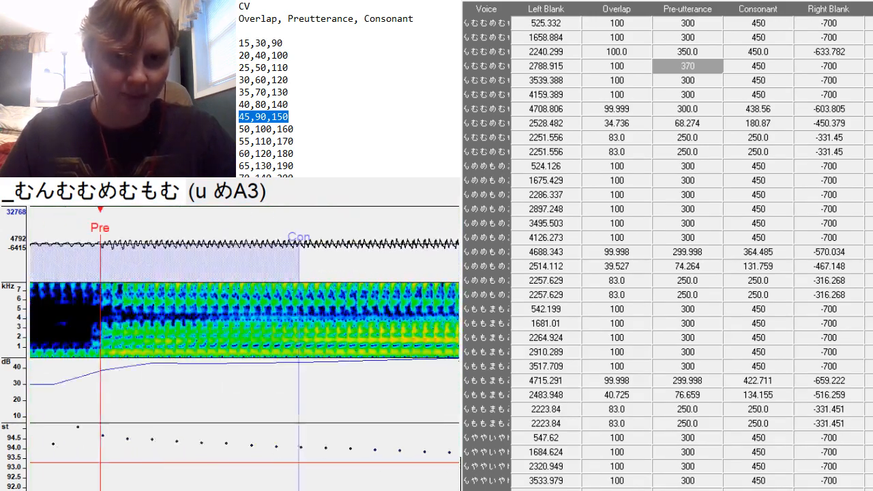
pyautogui.hscroll(-4, 244, 348)
pyautogui.hscroll(2, 244, 349)
pyautogui.hscroll(4, 249, 362)
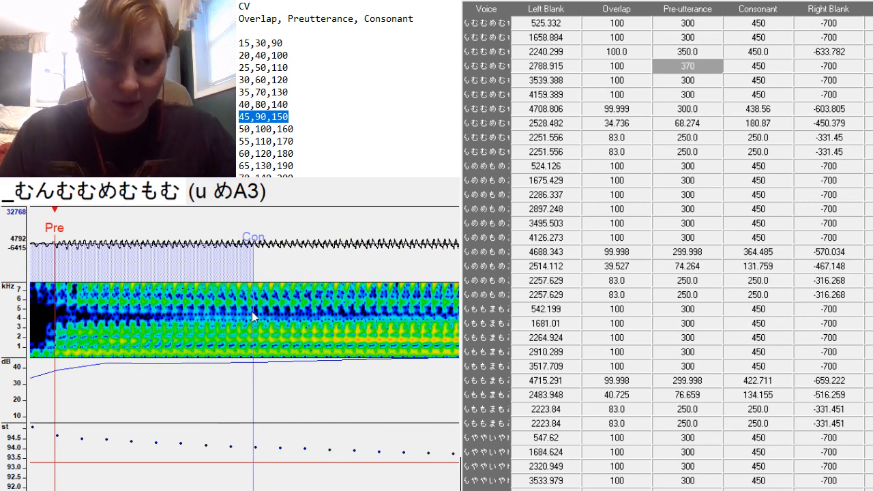
pyautogui.moveTo(251, 312)
pyautogui.mouseDown()
pyautogui.moveTo(258, 328)
pyautogui.moveTo(364, 381)
pyautogui.mouseUp()
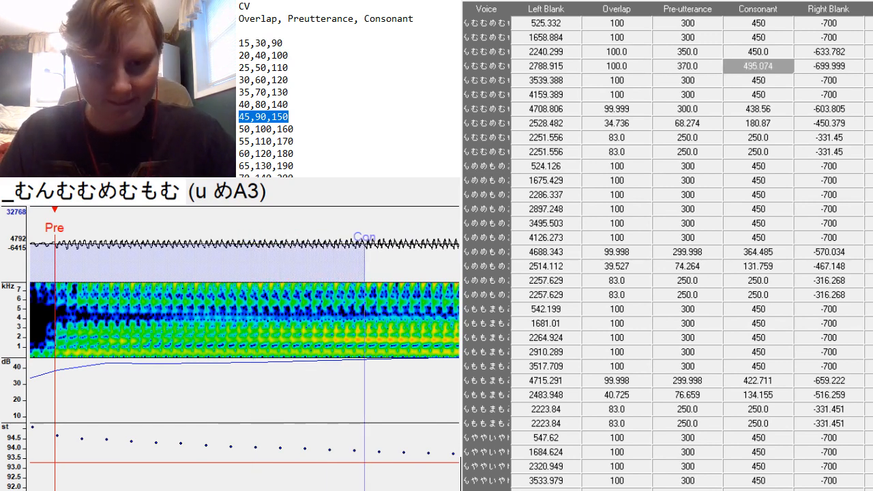
pyautogui.hscroll(9, 364, 381)
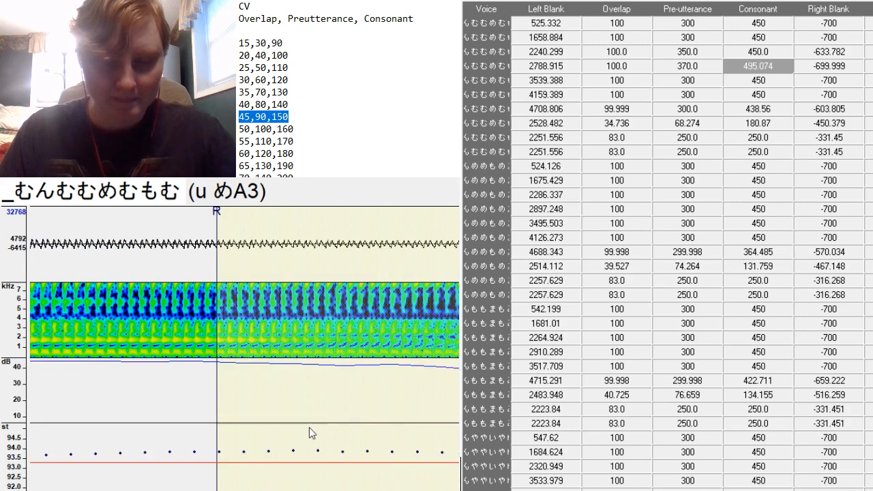
# Shift the e むA3 entry's markers so the pre-utterance meets the む vowel onset, left blank about 3480.
pyautogui.press('Down')
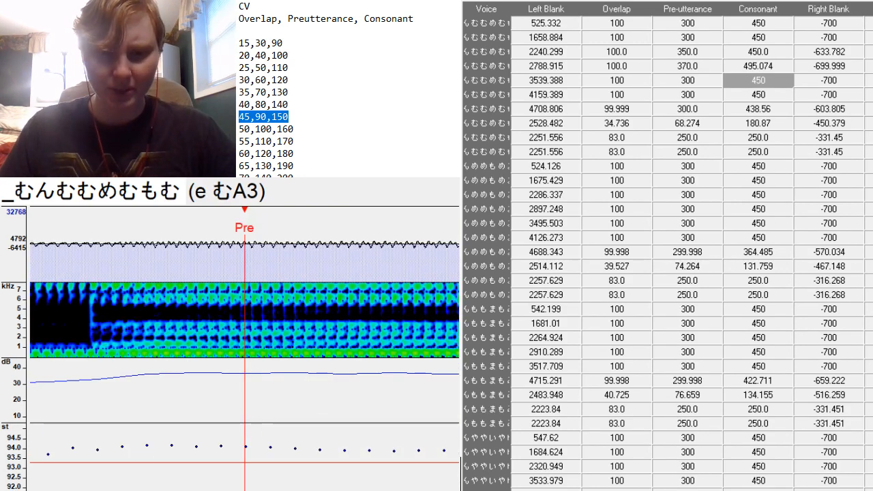
pyautogui.hscroll(-1, 297, 485)
pyautogui.hscroll(-2, 349, 358)
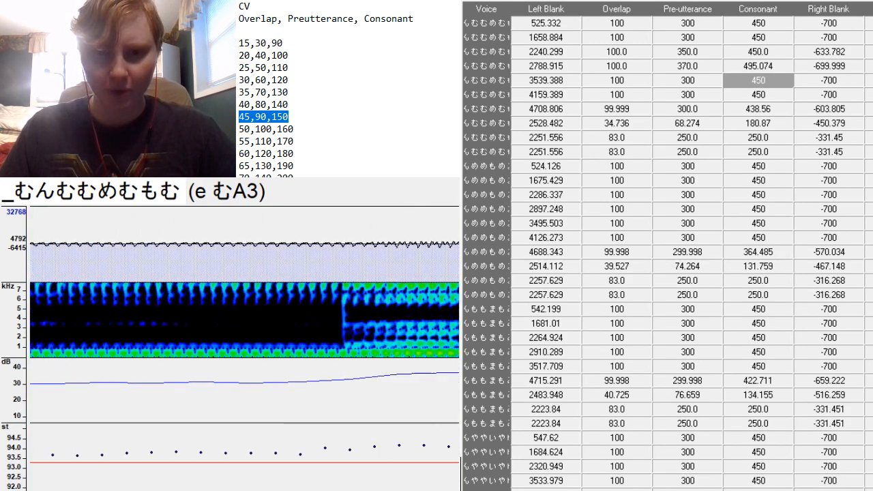
pyautogui.click(328, 359)
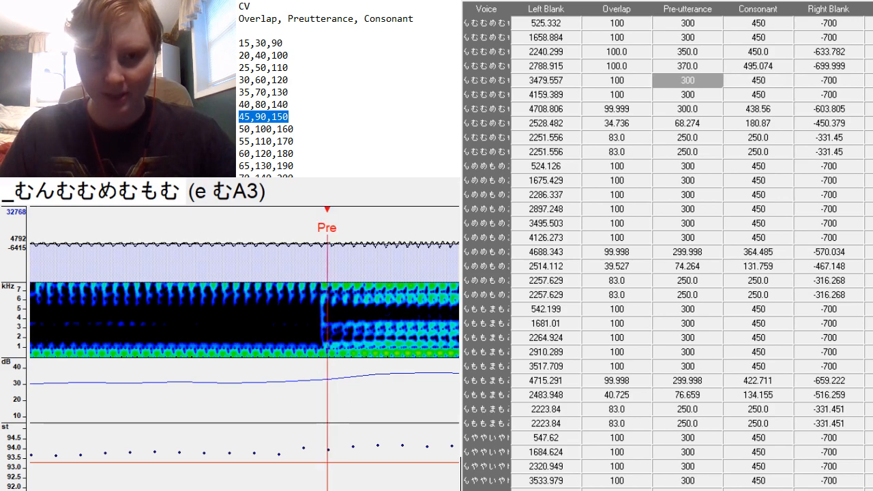
pyautogui.moveTo(306, 489)
pyautogui.mouseDown()
pyautogui.moveTo(288, 488)
pyautogui.moveTo(308, 489)
pyautogui.mouseUp()
# Set the e むA3 entry's pre-utterance to 350 and realign it just after the vowel onset, left blank about 3434.
pyautogui.click(696, 77)
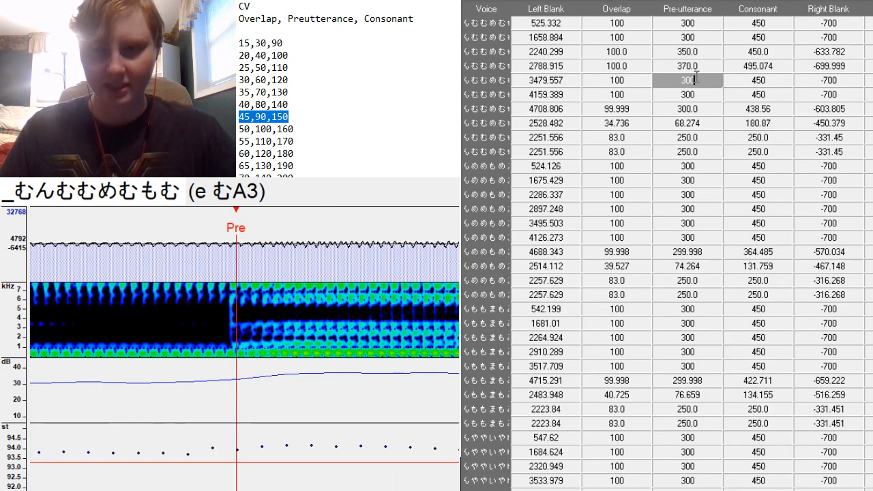
pyautogui.press('BackSpace')
pyautogui.press('BackSpace')
pyautogui.write('50')
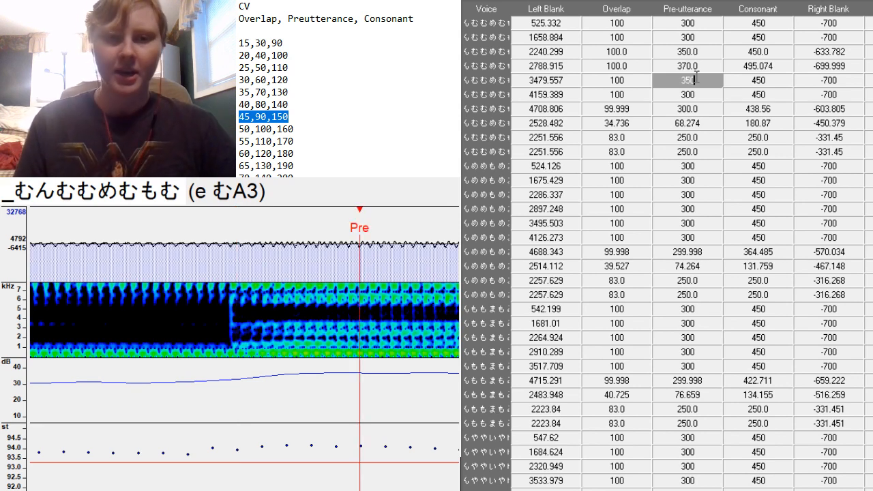
pyautogui.press('Return')
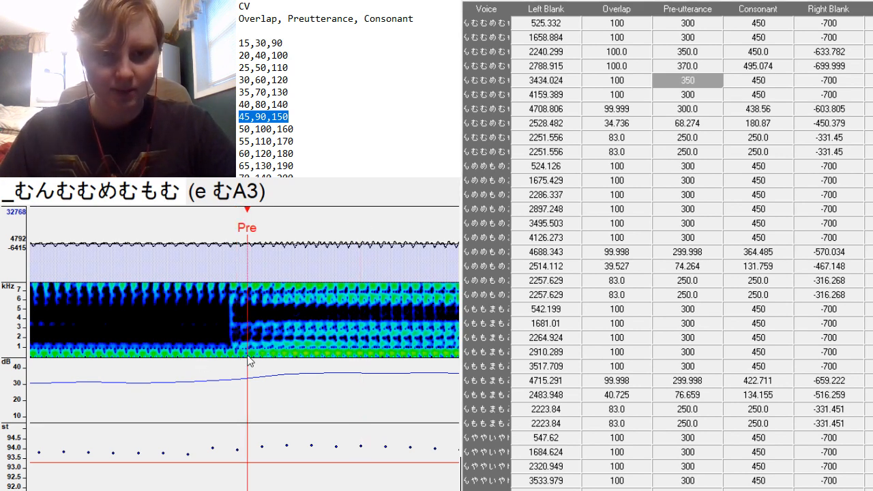
pyautogui.click(247, 358)
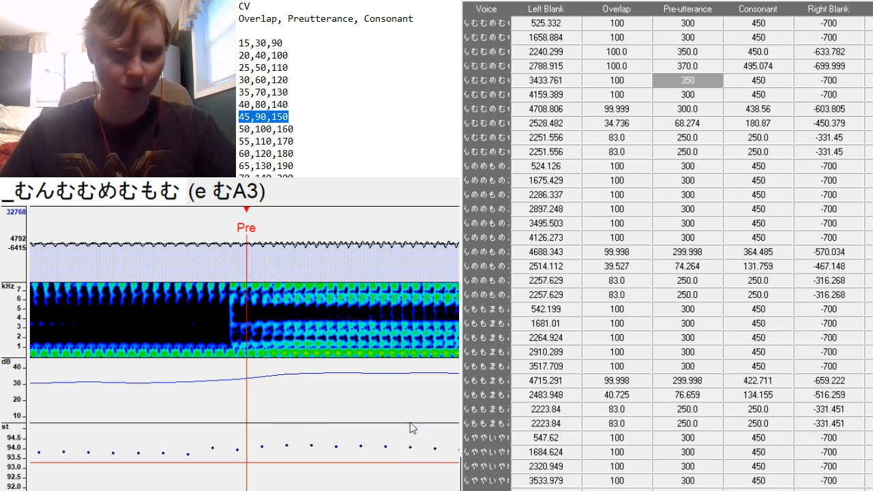
pyautogui.hscroll(-9, 244, 348)
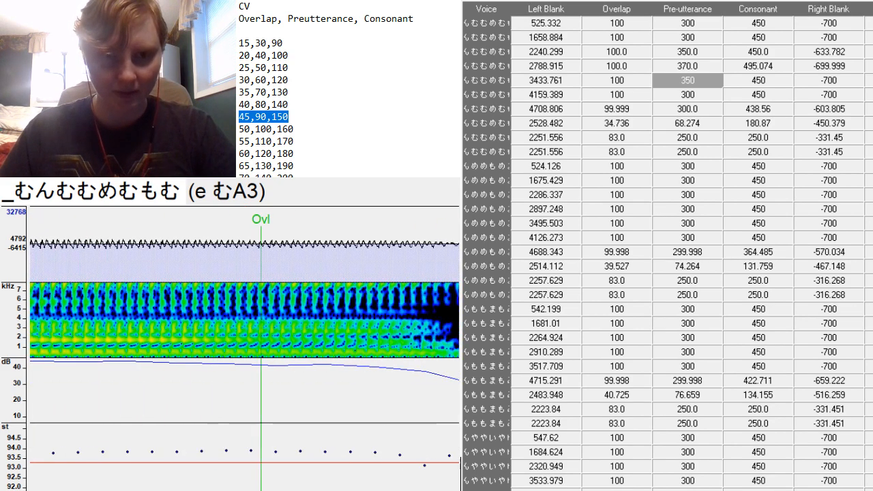
pyautogui.hscroll(11, 245, 348)
pyautogui.hscroll(6, 417, 430)
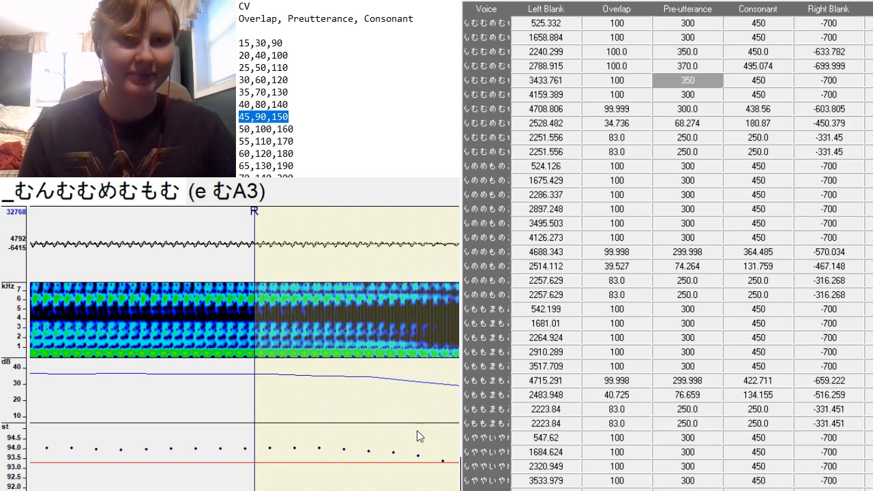
# Shift the u もA3 entry's markers so the pre-utterance meets the も vowel onset, left blank about 4096.
pyautogui.press('Down')
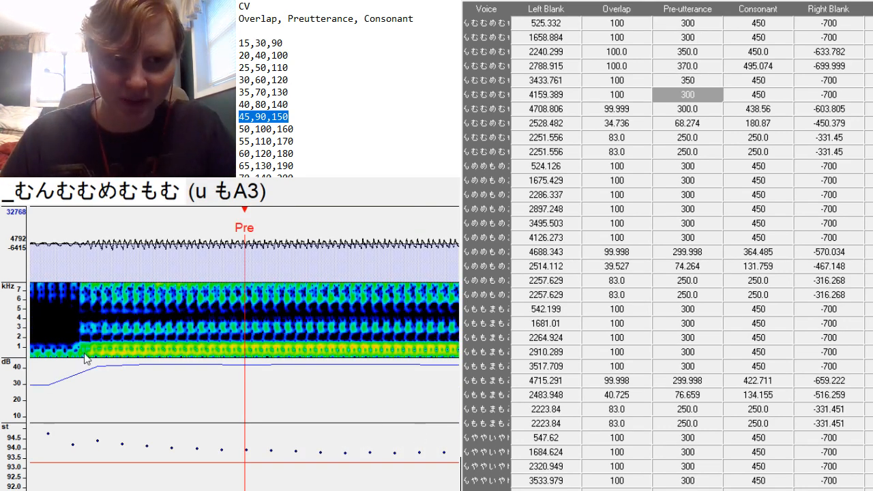
pyautogui.press('F3')
pyautogui.press('F3')
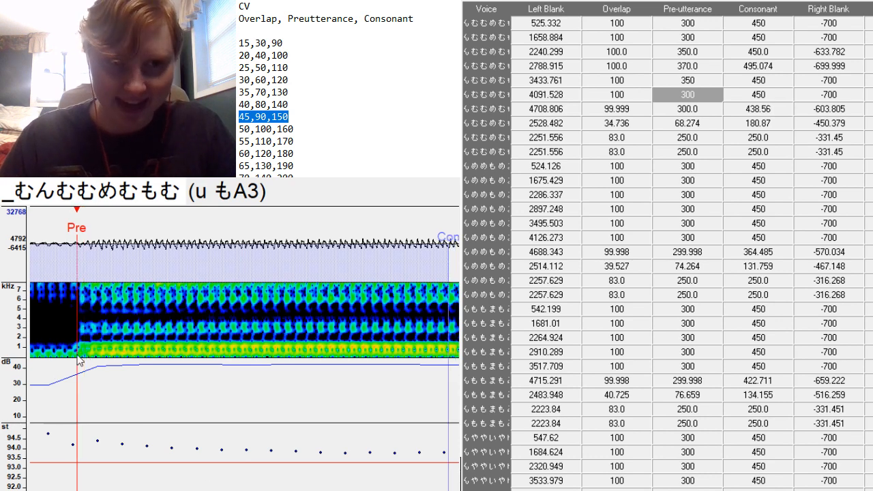
pyautogui.press('F3')
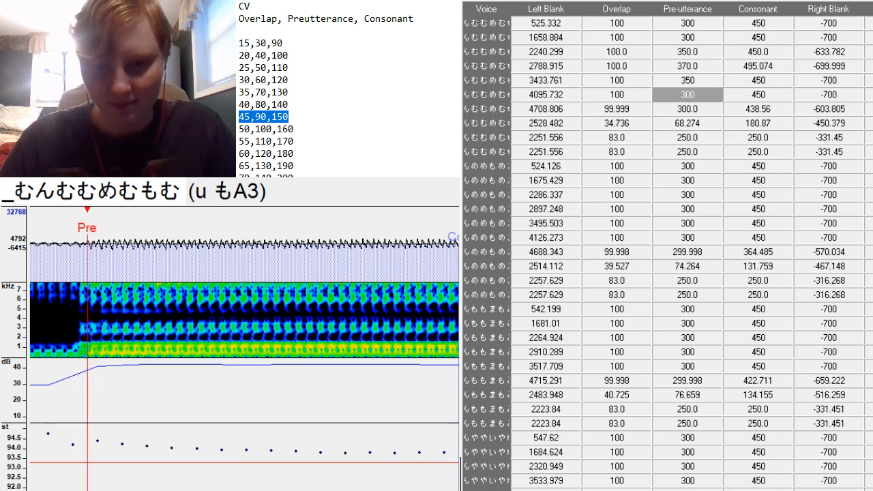
pyautogui.scroll(7, 245, 348)
pyautogui.scroll(4, 244, 349)
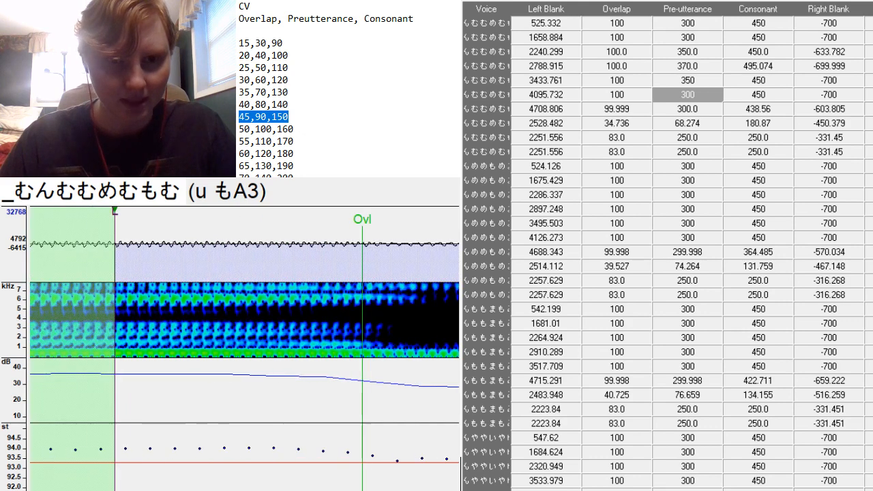
pyautogui.scroll(-3, 244, 349)
pyautogui.scroll(-8, 244, 348)
pyautogui.scroll(2, 244, 348)
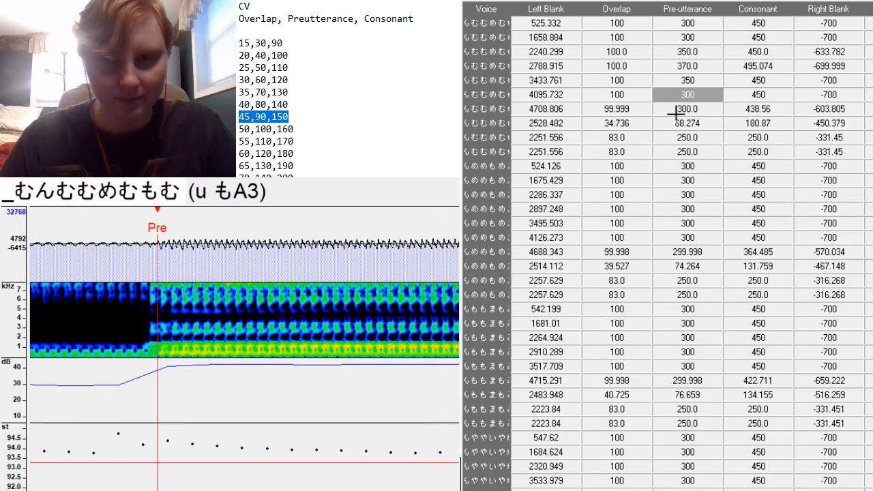
# Set the u もA3 entry's pre-utterance to 350 and realign it with the vowel onset, left blank about 4046.
pyautogui.write('3')
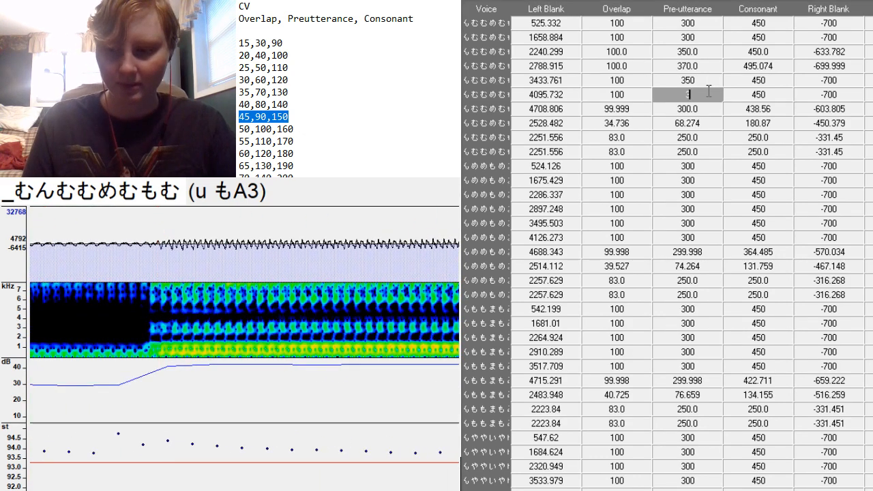
pyautogui.write('50')
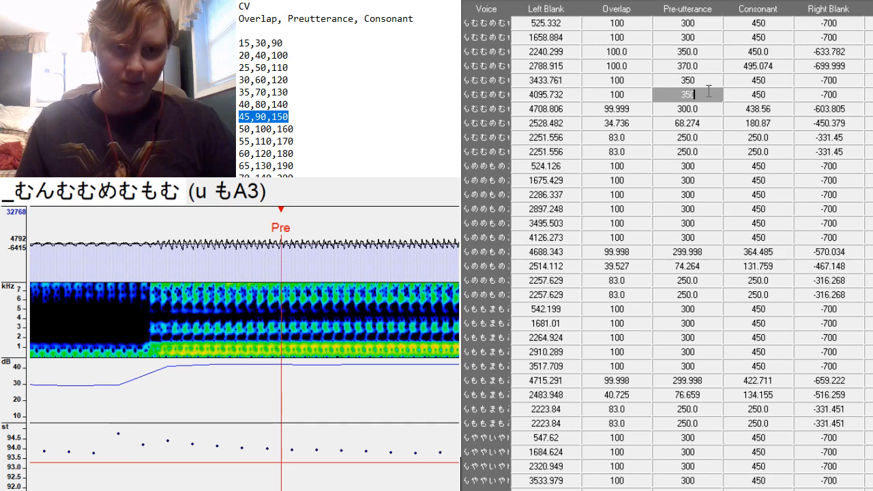
pyautogui.click(160, 339)
pyautogui.moveTo(162, 341); pyautogui.dragTo(158, 339)
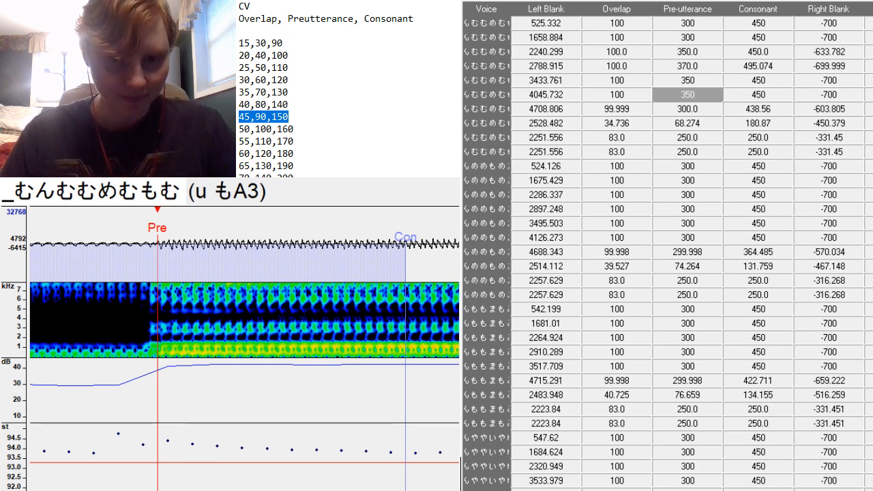
# Pull the u もA3 entry's right blank back into the steady o vowel, to about -670.
pyautogui.hscroll(-12, 244, 348)
pyautogui.hscroll(12, 244, 348)
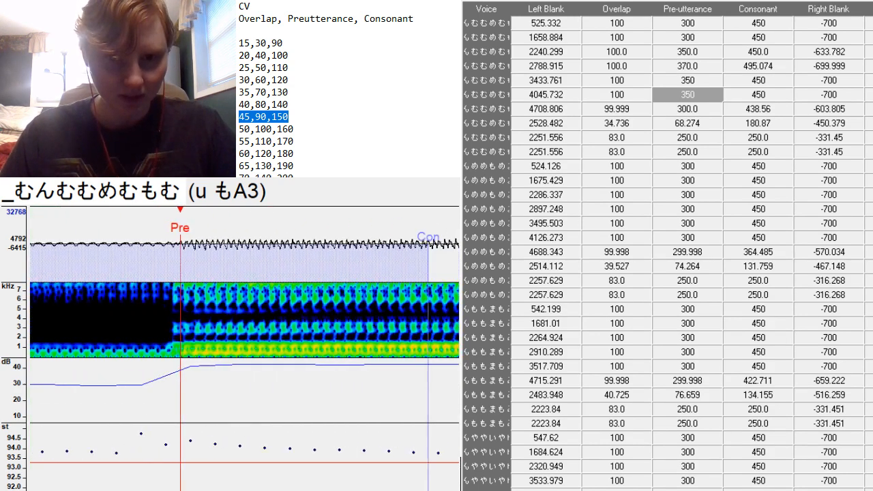
pyautogui.hscroll(15, 119, 309)
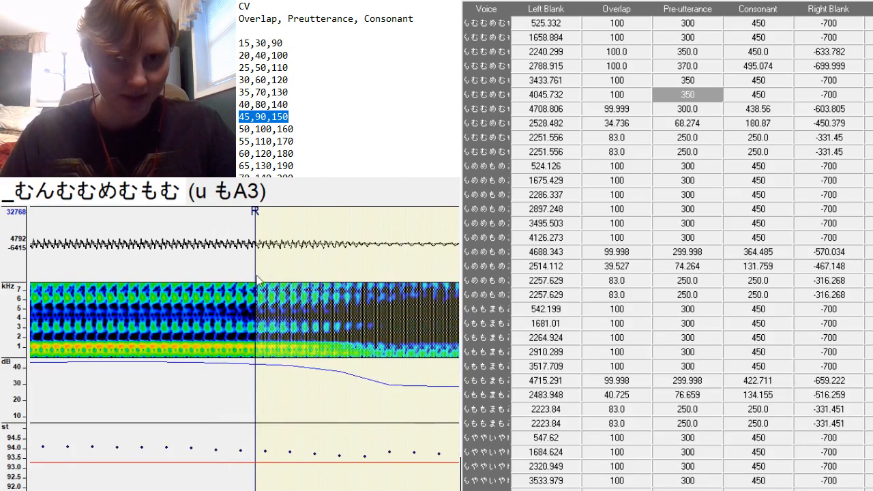
pyautogui.moveTo(257, 280); pyautogui.dragTo(180, 307)
# Shift the o むA3 entry's markers so the pre-utterance meets the む vowel onset, left blank about 4695.
pyautogui.press('Down')
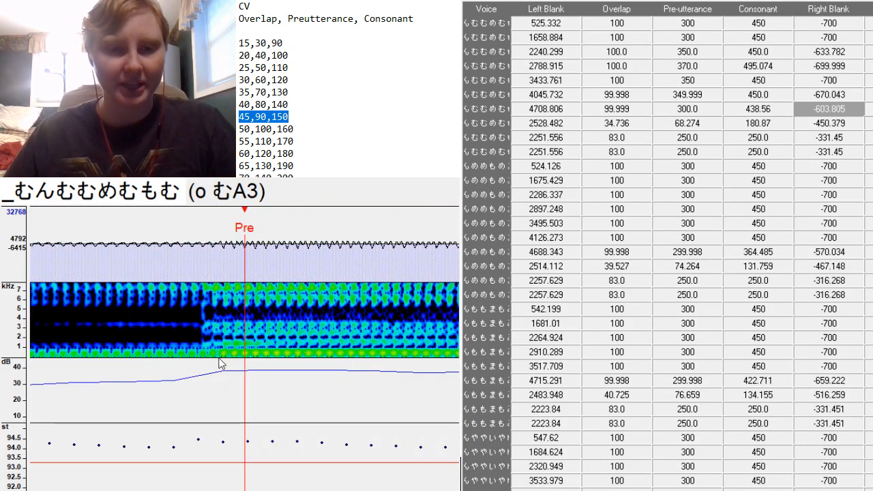
pyautogui.moveTo(220, 362); pyautogui.dragTo(210, 355)
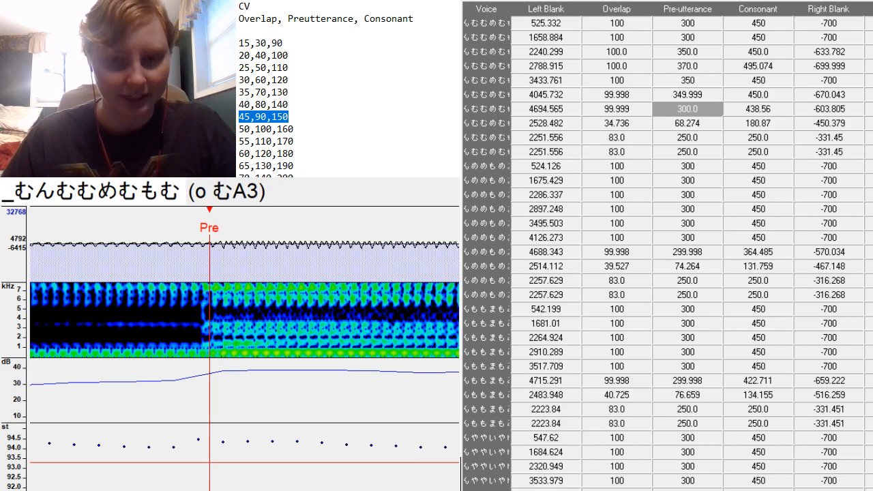
pyautogui.scroll(8, 209, 354)
pyautogui.scroll(-7, 210, 354)
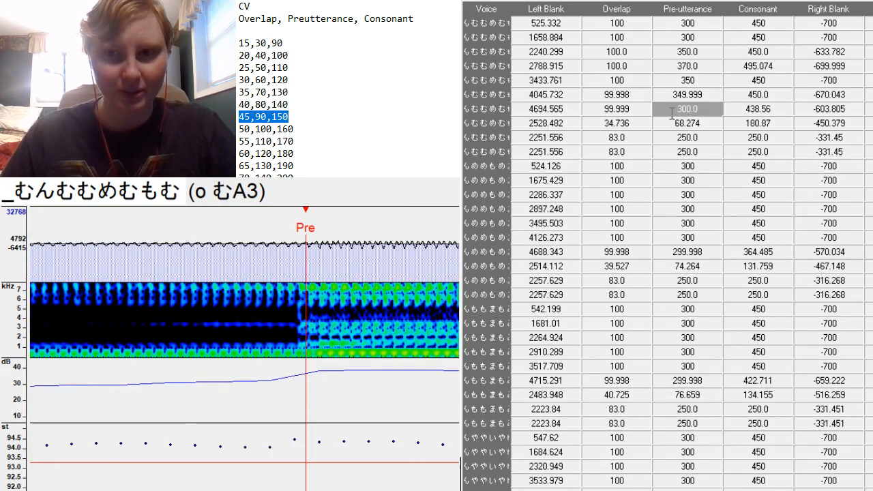
# Set the o むA3 entry's pre-utterance to 350 and realign it with the vowel onset, left blank about 4643.
pyautogui.click(701, 110)
pyautogui.press('BackSpace')
pyautogui.press('BackSpace')
pyautogui.press('BackSpace')
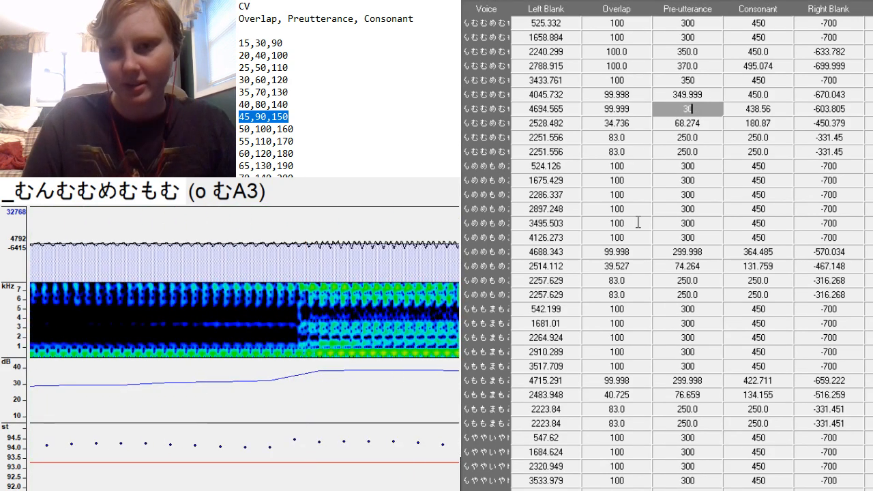
pyautogui.press('BackSpace')
pyautogui.write('5')
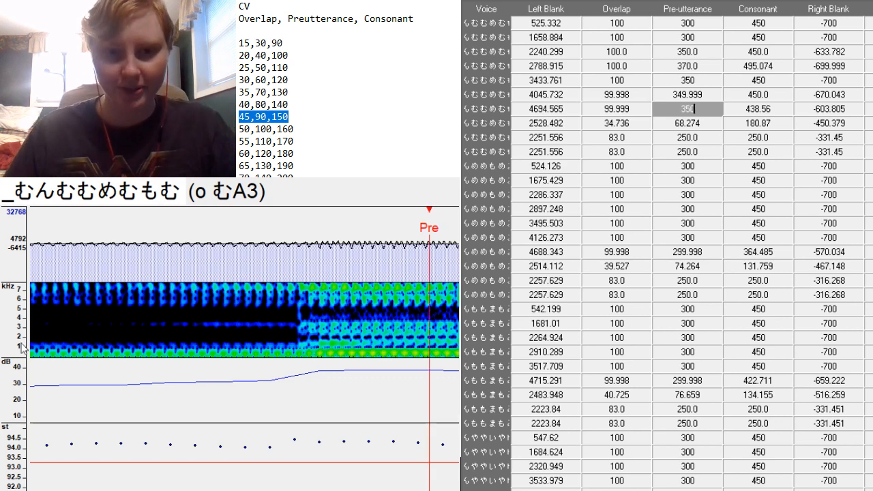
pyautogui.press('F3')
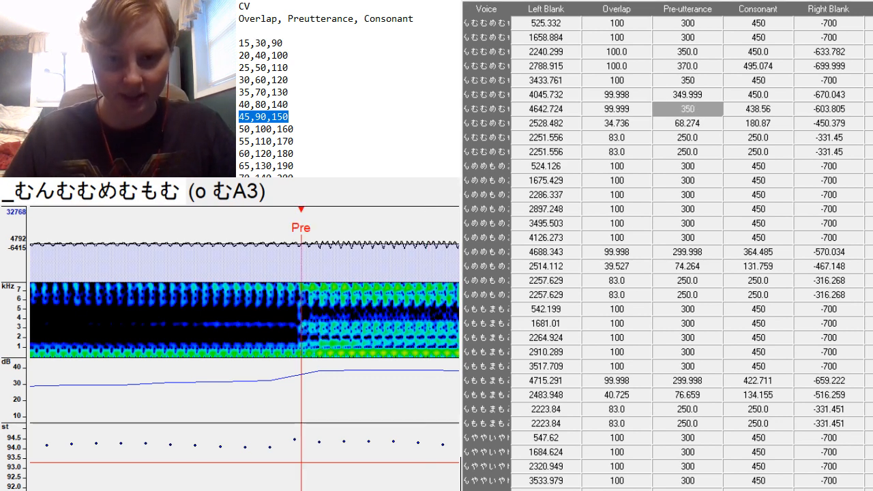
pyautogui.scroll(3, 301, 348)
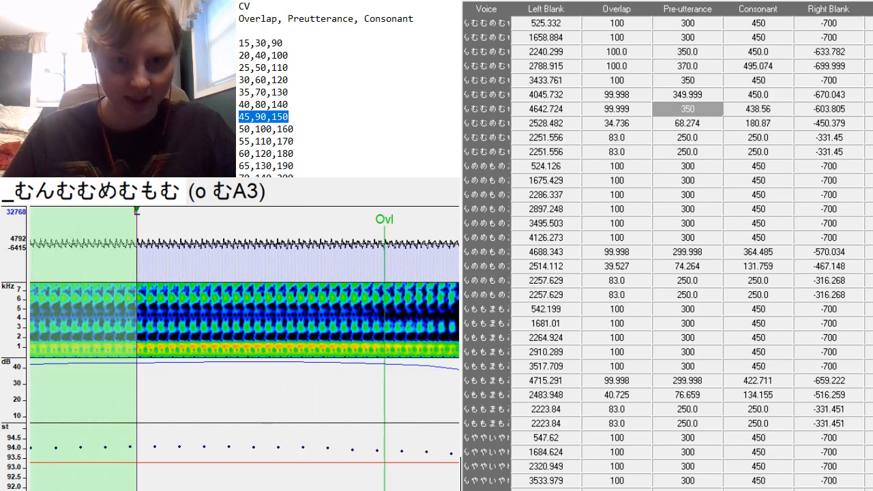
pyautogui.scroll(-6, 301, 349)
# Set the むA3 entry's overlap, pre-utterance and consonant to the CV preset 45, 90, 150.
pyautogui.press('Down')
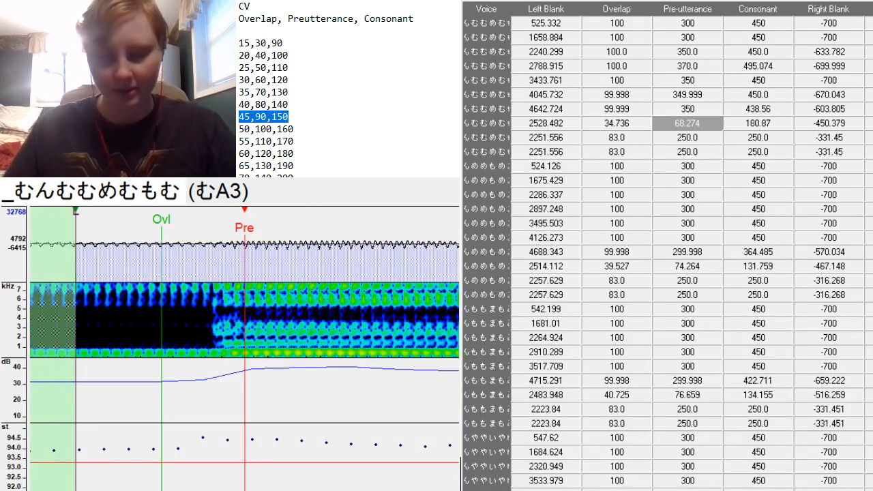
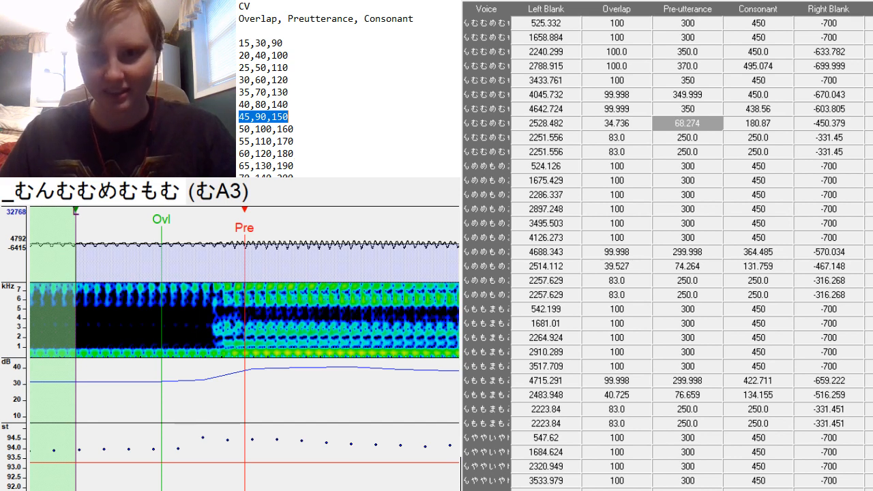
pyautogui.moveTo(619, 123); pyautogui.dragTo(772, 129)
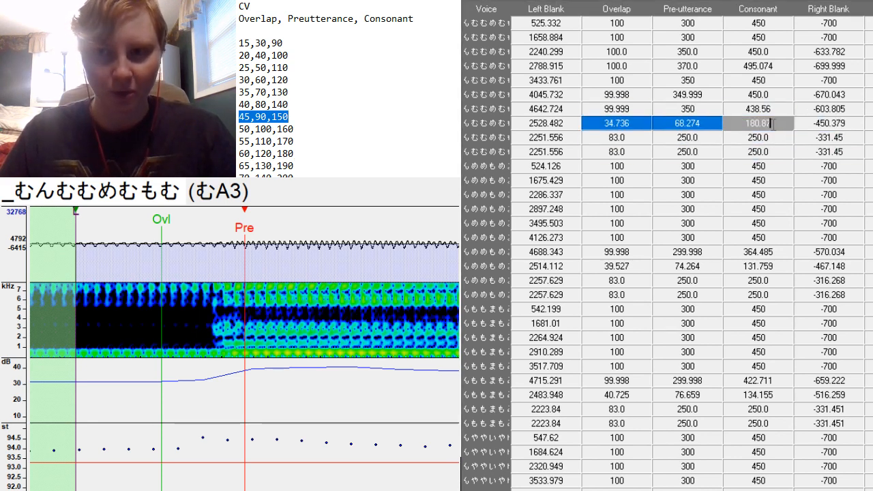
pyautogui.write('45,90,150')
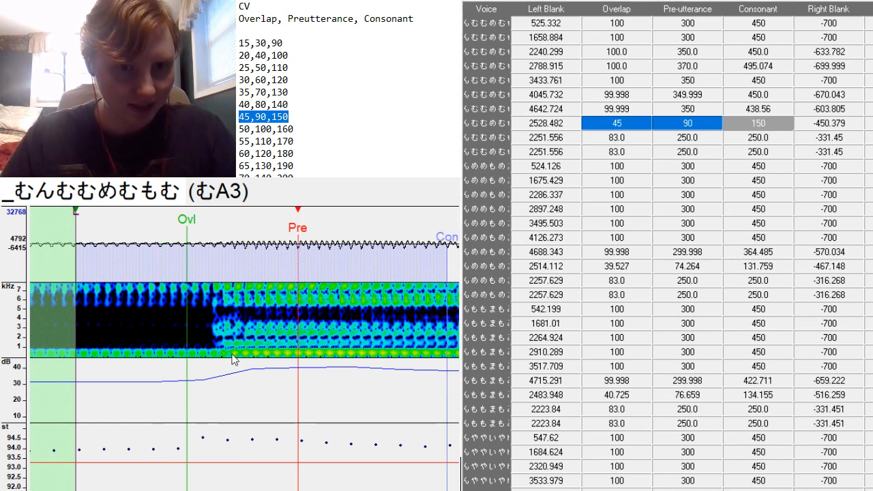
# Shift the むA3 entry's markers so the pre-utterance meets the vowel onset, left blank about 2498.
pyautogui.press('F3')
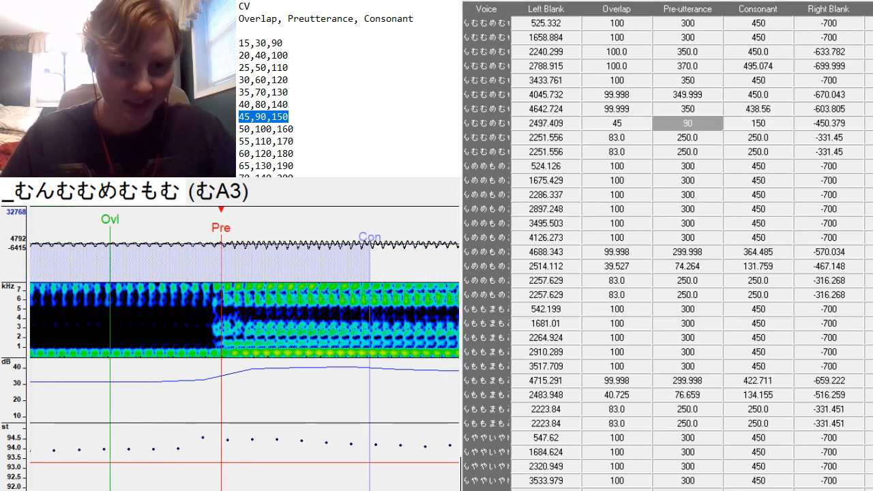
pyautogui.press('F3')
pyautogui.press('F3')
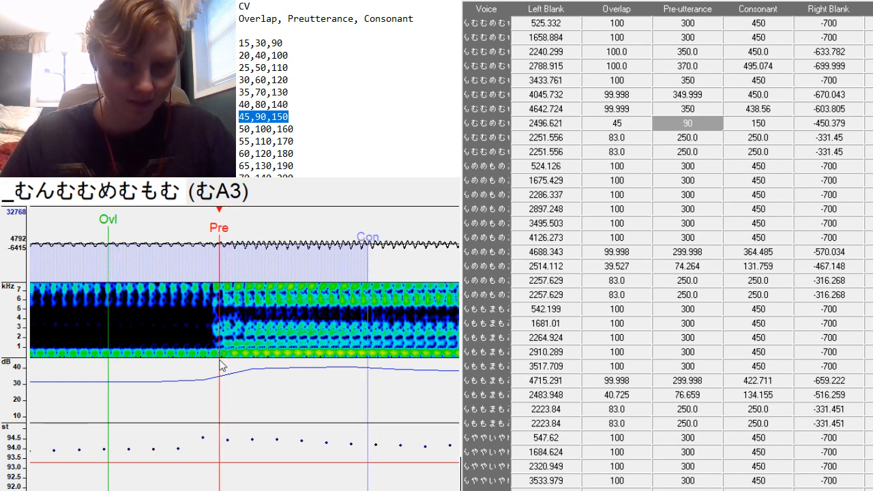
# Pull the むA3 entry's right blank back before the vowel fades, to about -386.
pyautogui.scroll(12, 244, 348)
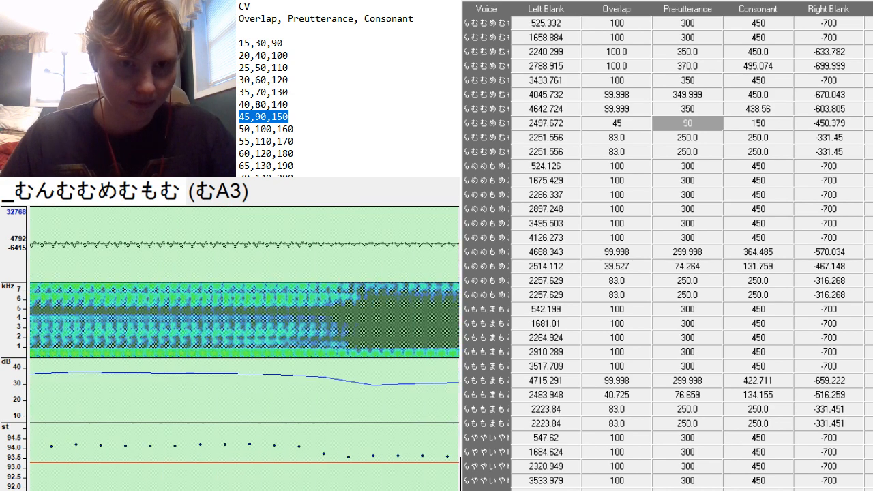
pyautogui.scroll(-11, 244, 348)
pyautogui.scroll(-8, 245, 348)
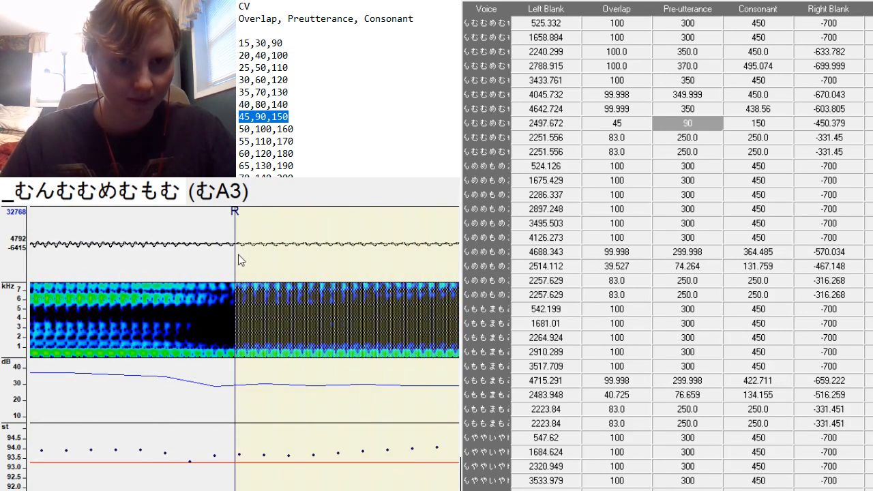
pyautogui.moveTo(238, 258)
pyautogui.mouseDown()
pyautogui.moveTo(67, 382)
pyautogui.moveTo(117, 386)
pyautogui.moveTo(68, 383)
pyautogui.moveTo(77, 385)
pyautogui.mouseUp()
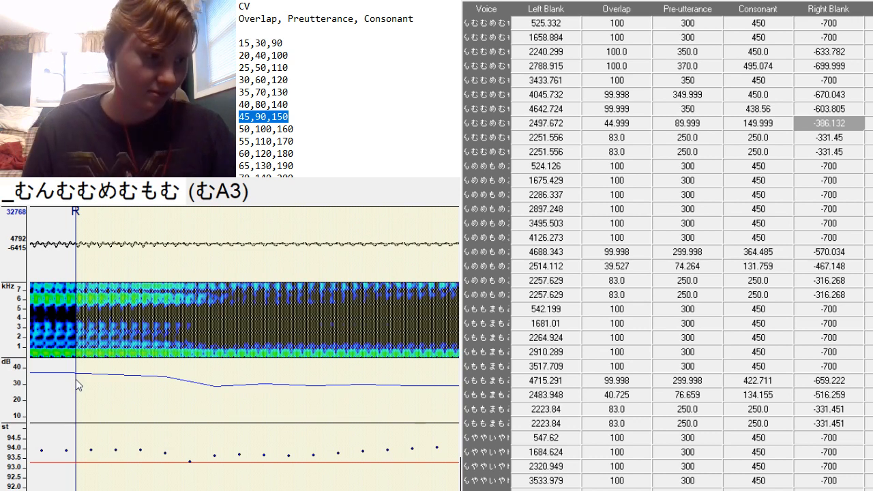
# Shift the u mA3 entry's markers so the pre-utterance meets the vowel's transition into the m, left blank about 2160.
pyautogui.press('Down')
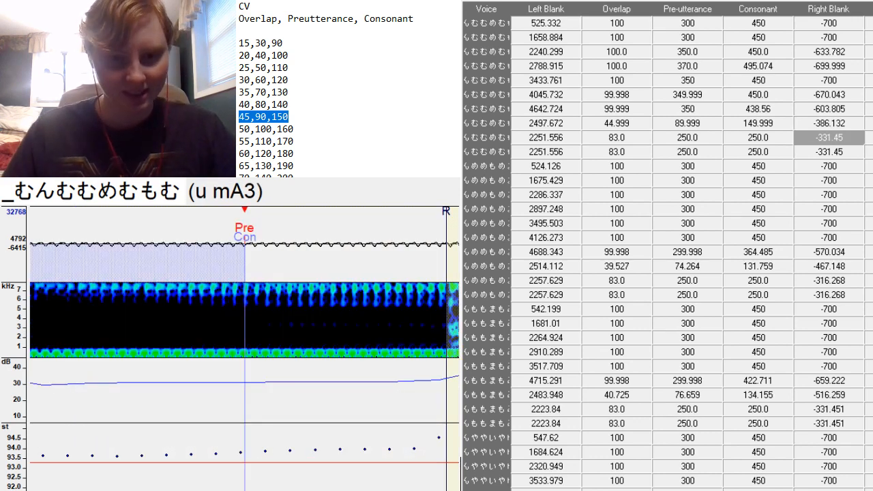
pyautogui.hscroll(-10, 244, 350)
pyautogui.hscroll(2, 244, 349)
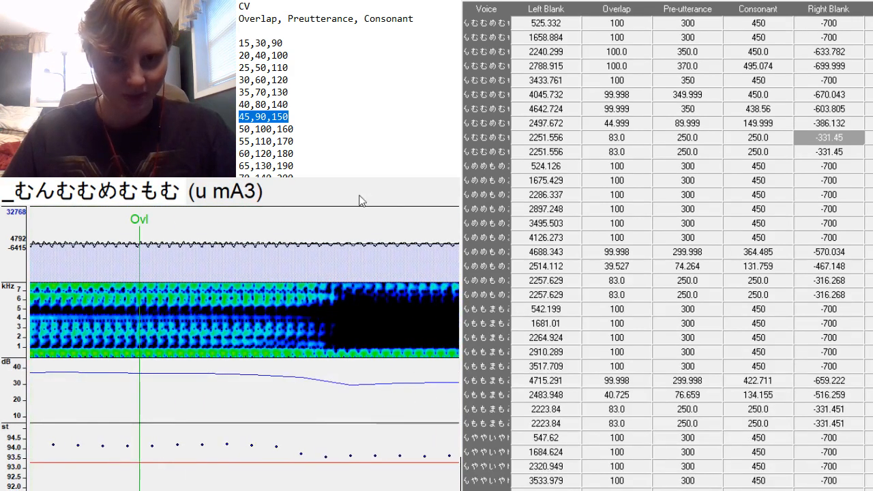
pyautogui.click(325, 362)
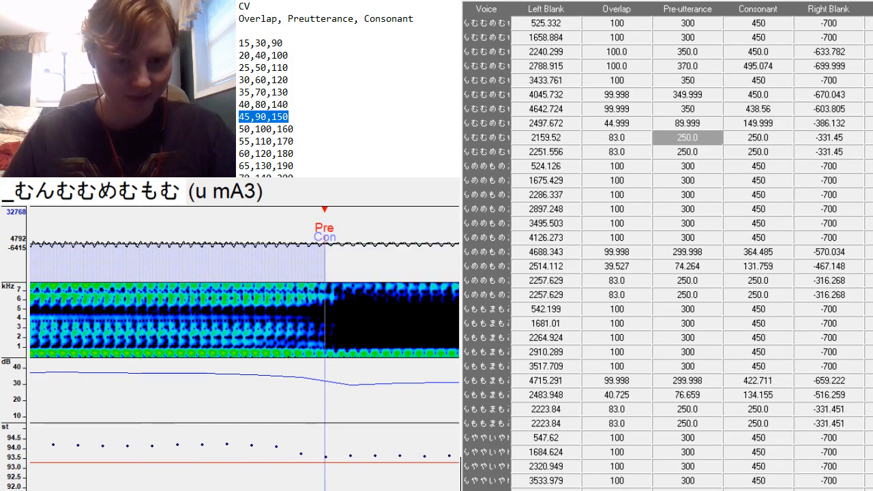
pyautogui.hscroll(-10, 244, 350)
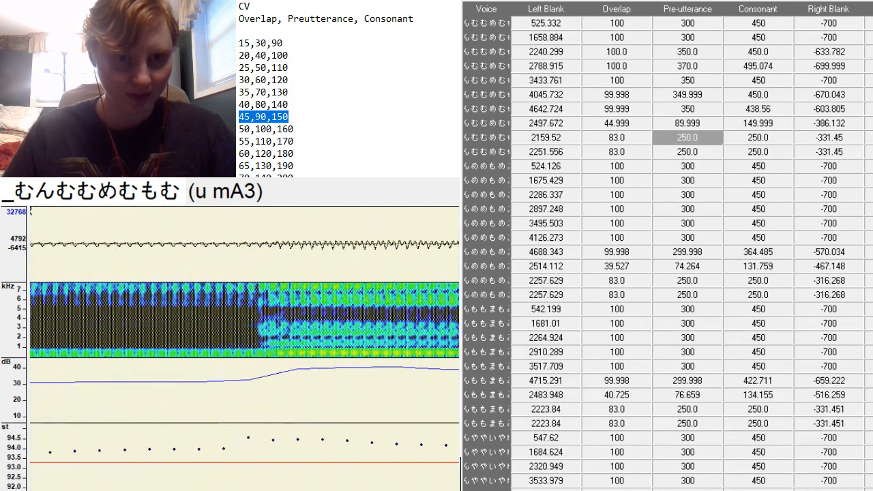
pyautogui.hscroll(10, 244, 350)
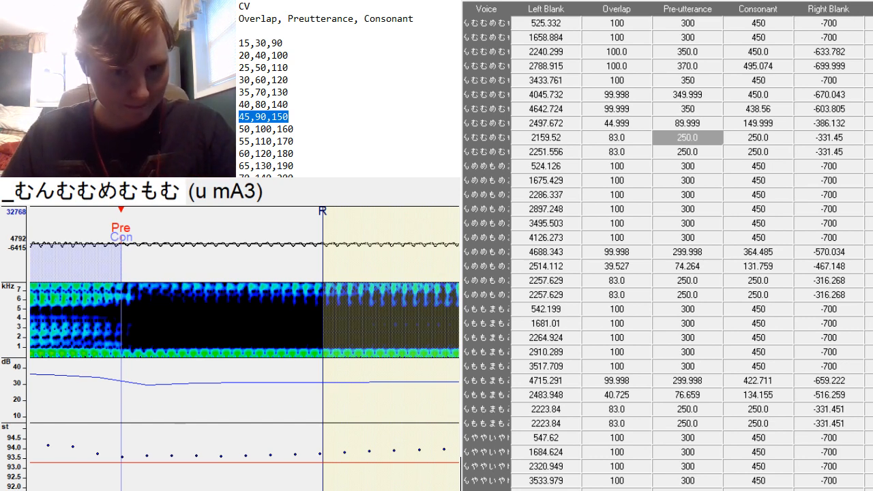
# Extend the u mA3 entry's consonant to about 286 and its right blank to about -398, before the next vowel starts.
pyautogui.hscroll(-8, 245, 349)
pyautogui.hscroll(9, 245, 350)
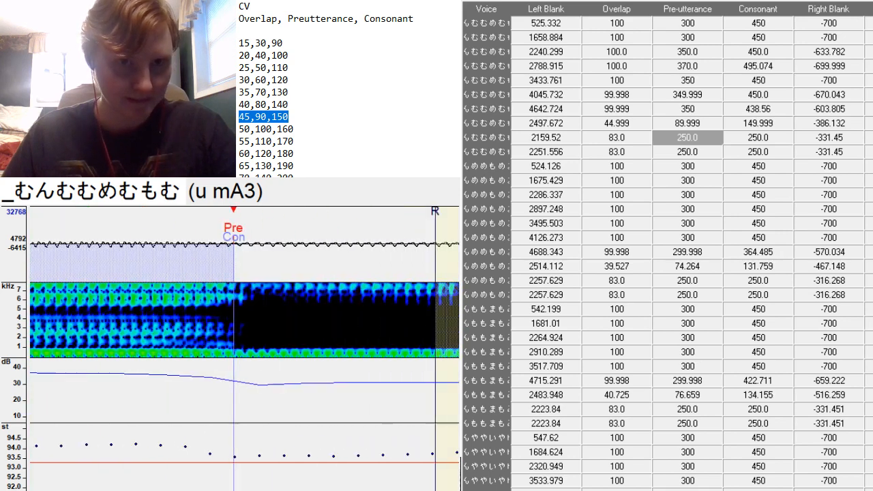
pyautogui.hscroll(-7, 136, 277)
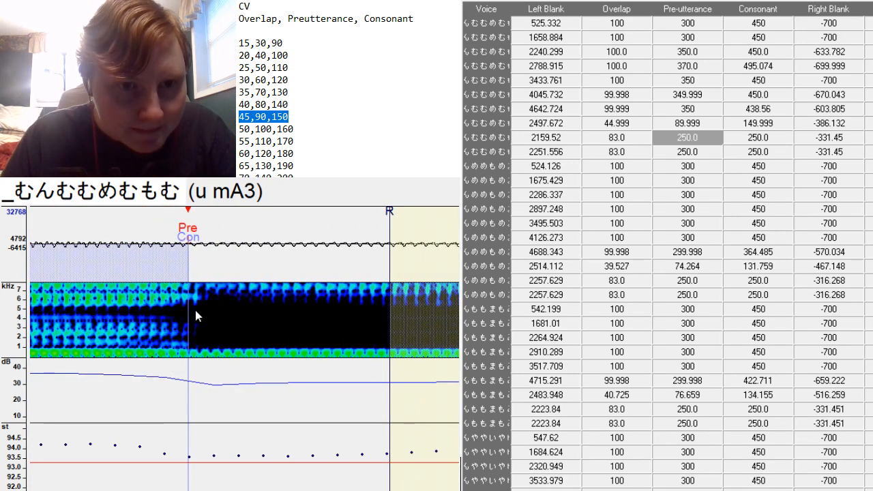
pyautogui.moveTo(188, 305)
pyautogui.mouseDown()
pyautogui.moveTo(277, 395)
pyautogui.moveTo(272, 406)
pyautogui.mouseUp()
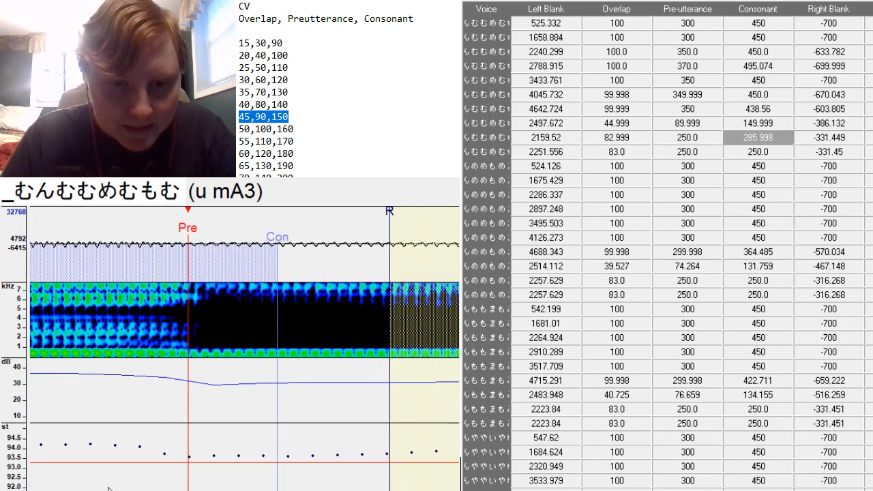
pyautogui.hscroll(11, 245, 349)
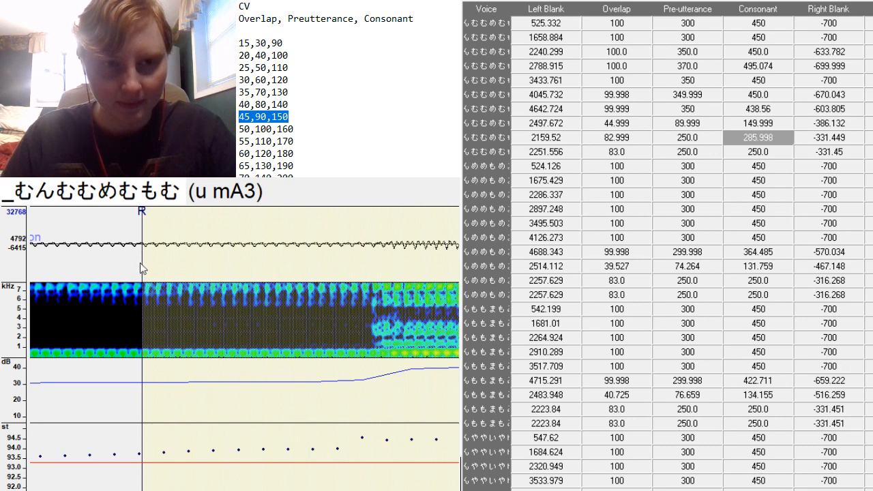
pyautogui.moveTo(141, 263)
pyautogui.mouseDown()
pyautogui.moveTo(370, 435)
pyautogui.moveTo(308, 386)
pyautogui.mouseUp()
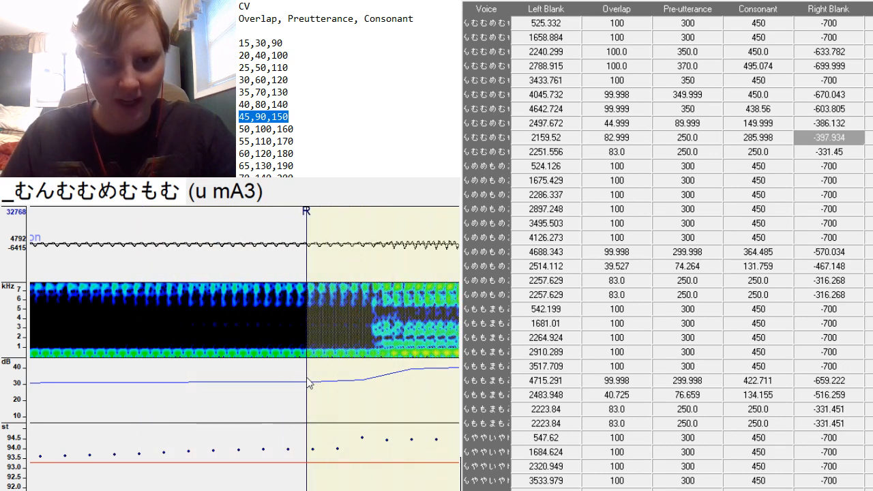
pyautogui.hscroll(-3, 244, 349)
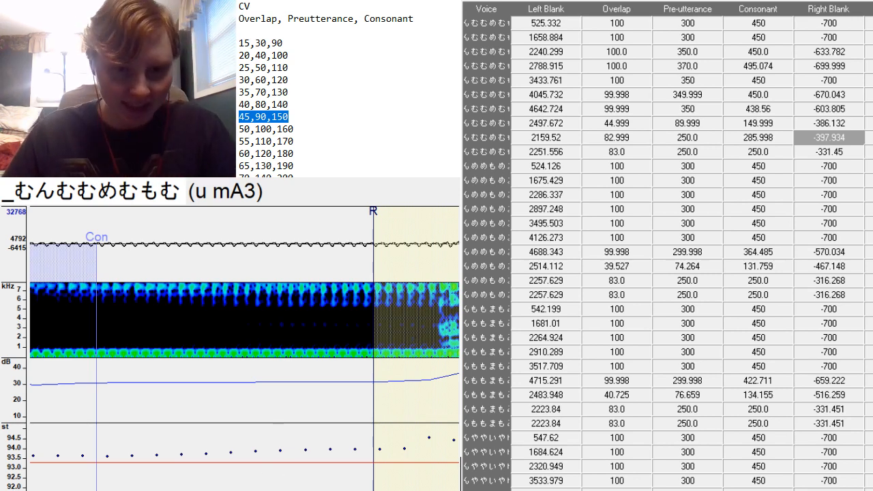
pyautogui.hscroll(-7, 244, 349)
pyautogui.hscroll(6, 244, 349)
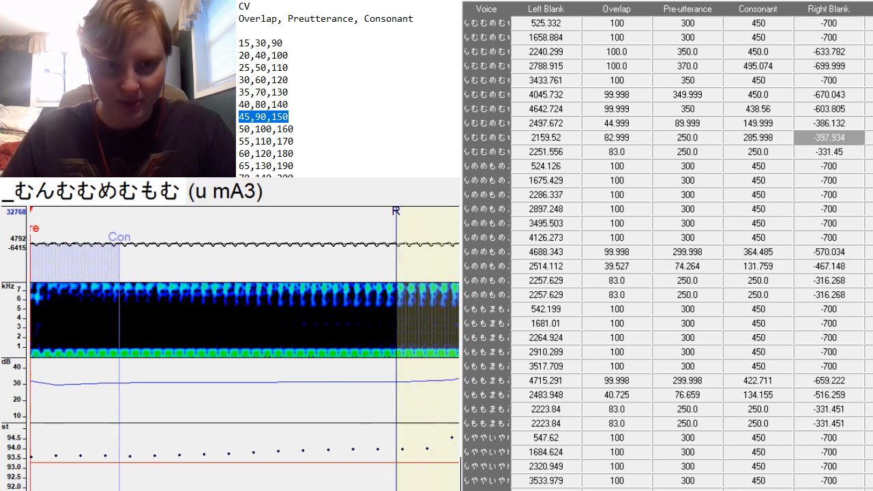
# Shift the u m-A3 entry's markers to the sample's final m, left blank about 5164.
pyautogui.press('Down')
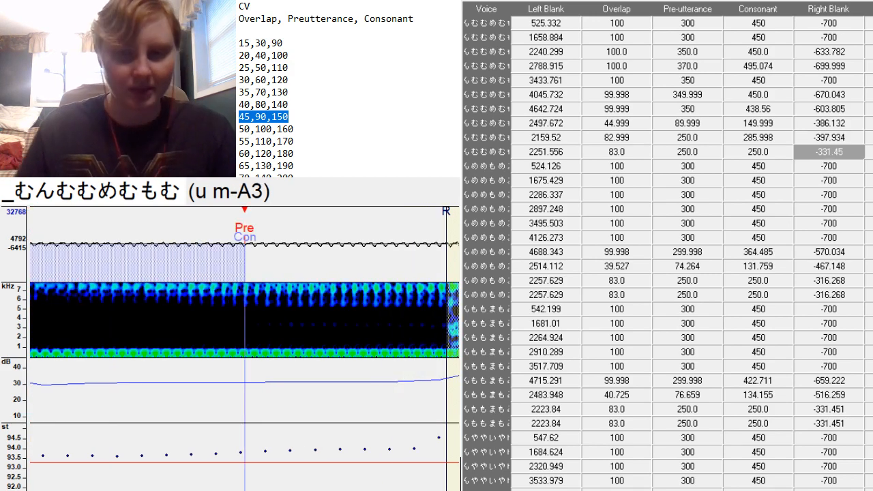
pyautogui.hscroll(5, 244, 350)
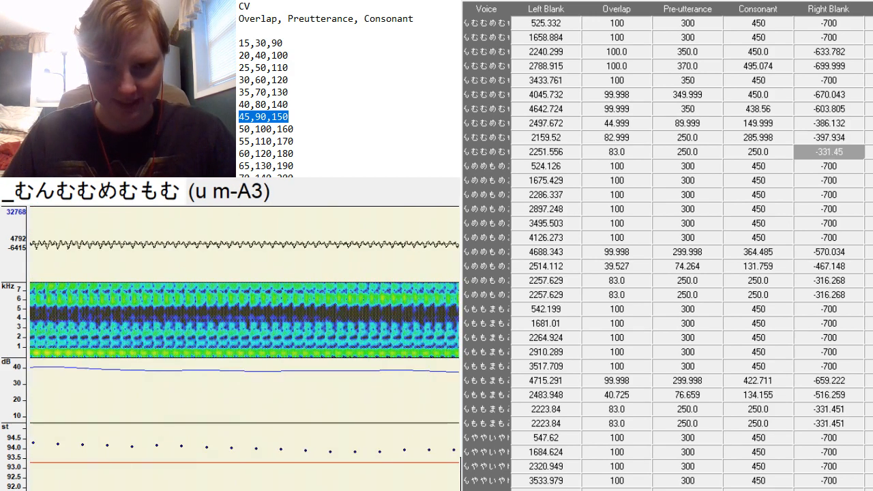
pyautogui.hscroll(-5, 240, 427)
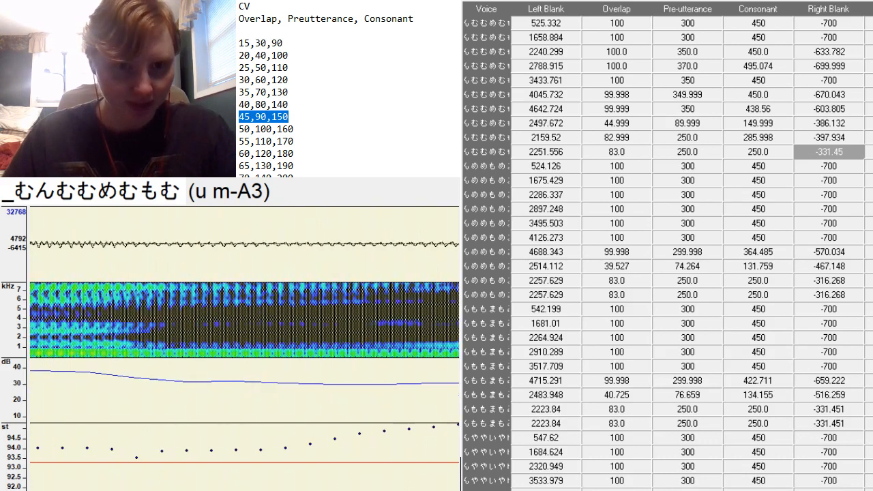
pyautogui.click(235, 353)
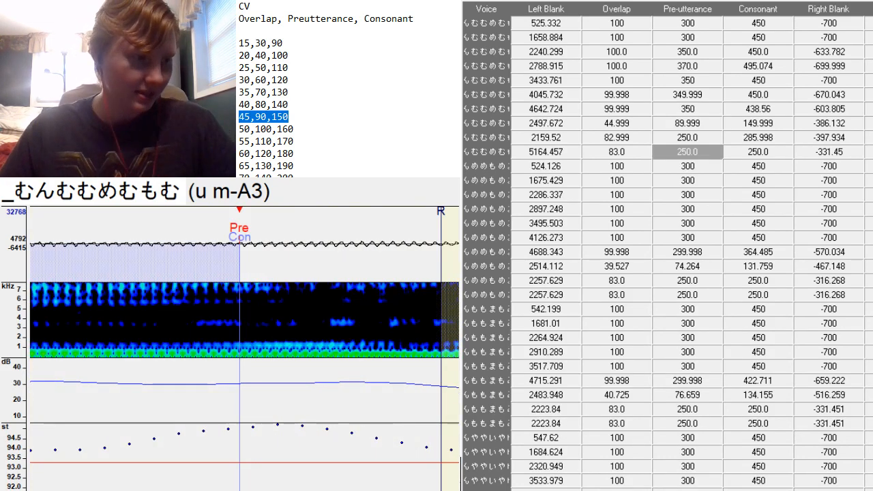
pyautogui.hscroll(-5, 245, 350)
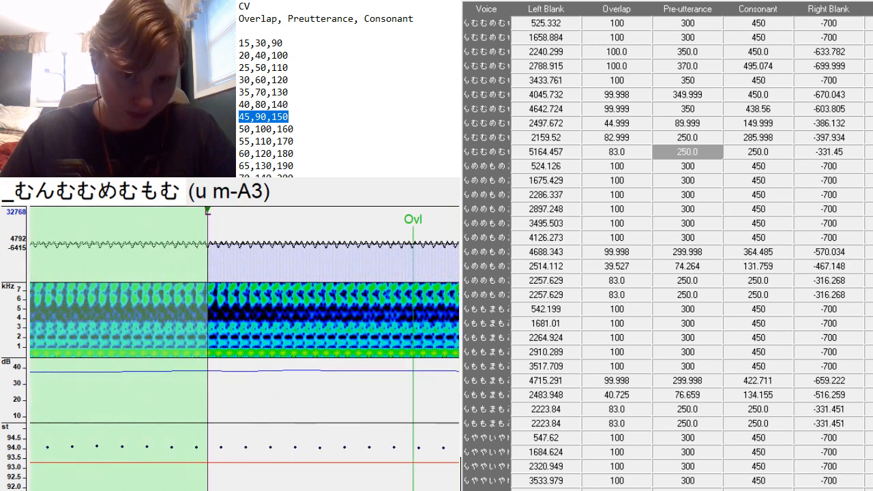
pyautogui.hscroll(7, 245, 349)
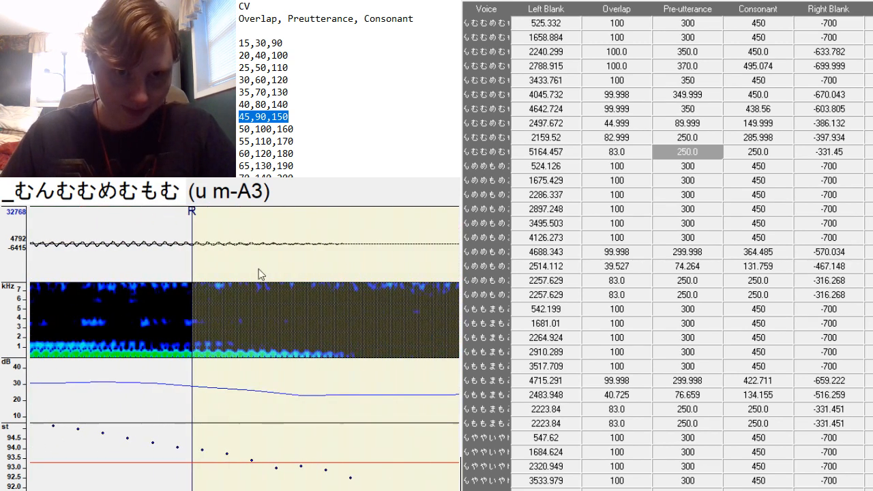
# Extend the u m-A3 entry's right blank past the sound's fade-out to about -546 and its consonant to about 400.
pyautogui.moveTo(193, 266); pyautogui.dragTo(784, 373)
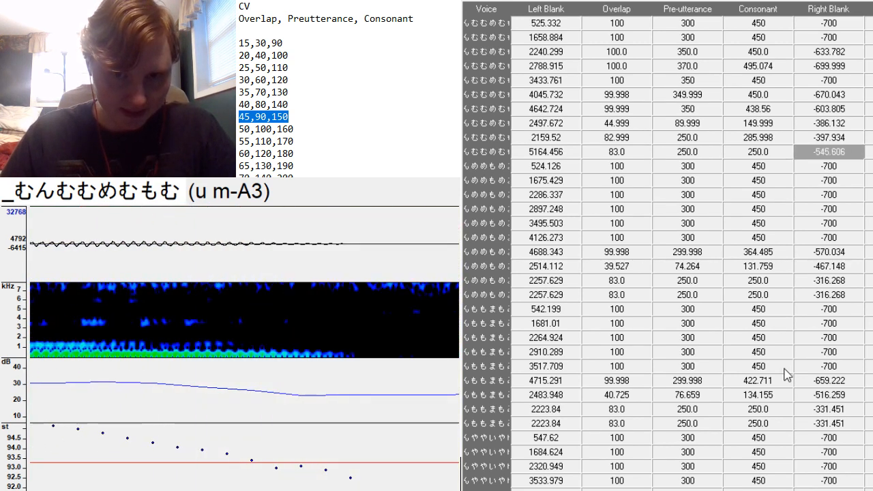
pyautogui.hscroll(-2, 244, 349)
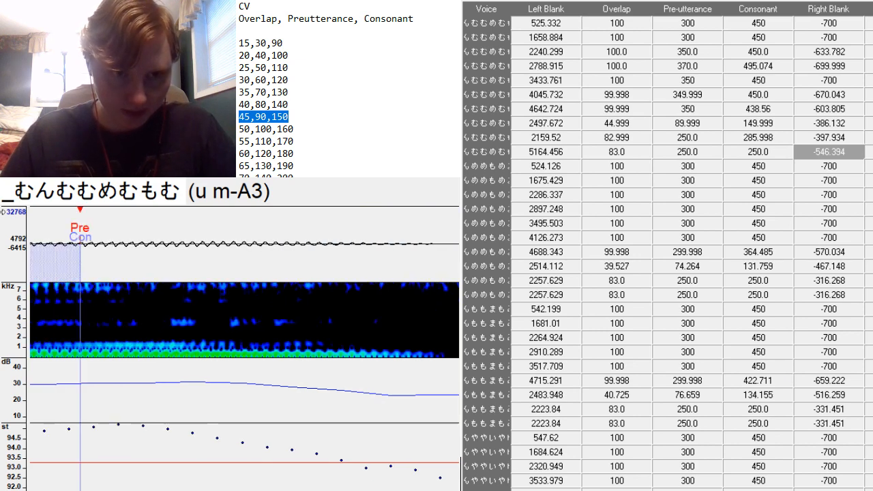
pyautogui.moveTo(80, 314); pyautogui.dragTo(644, 364)
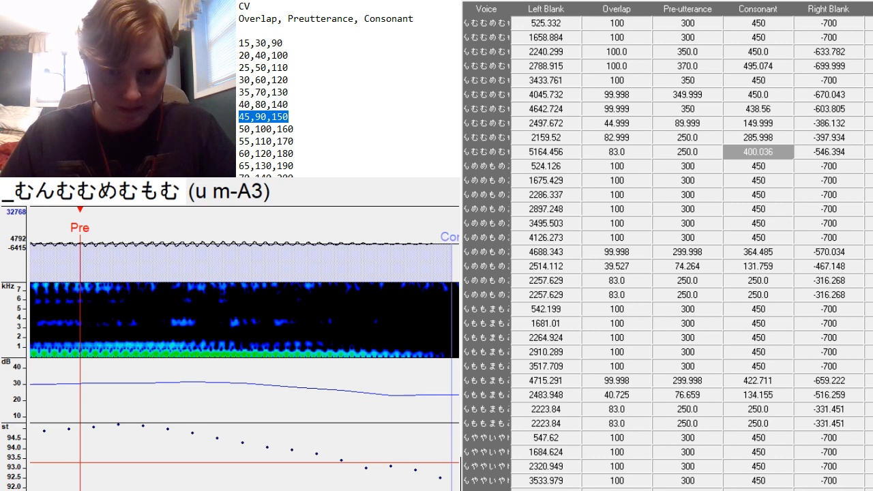
pyautogui.hscroll(10, 244, 350)
pyautogui.hscroll(-16, 244, 350)
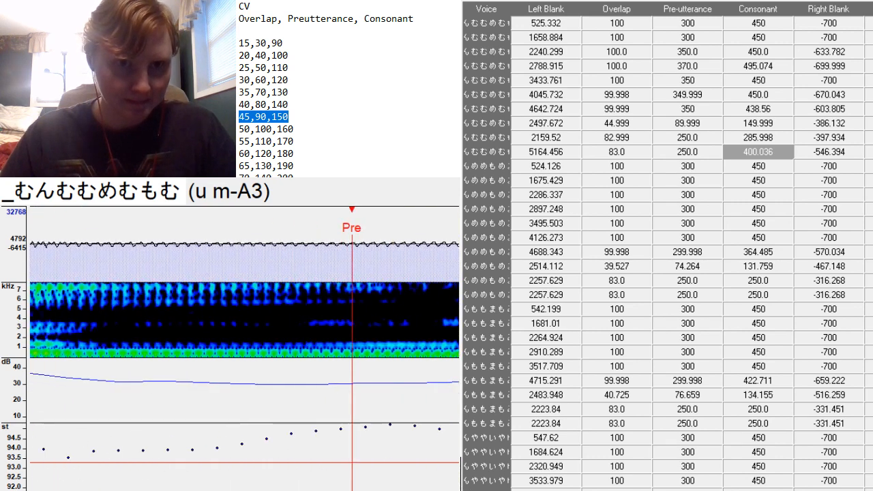
pyautogui.hscroll(-2, 244, 349)
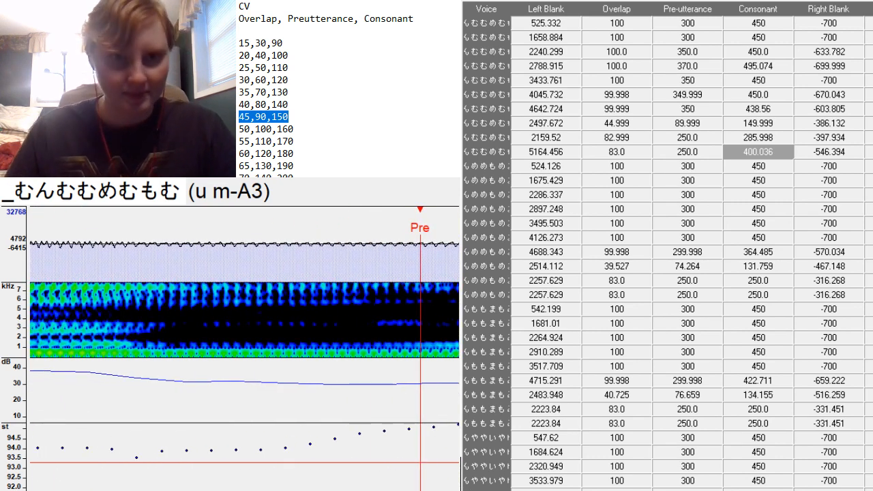
# Align the - めA3 entry's pre-utterance with the vowel onset, left blank about 546, and check its right blank.
pyautogui.press('Down')
pyautogui.press('Left')
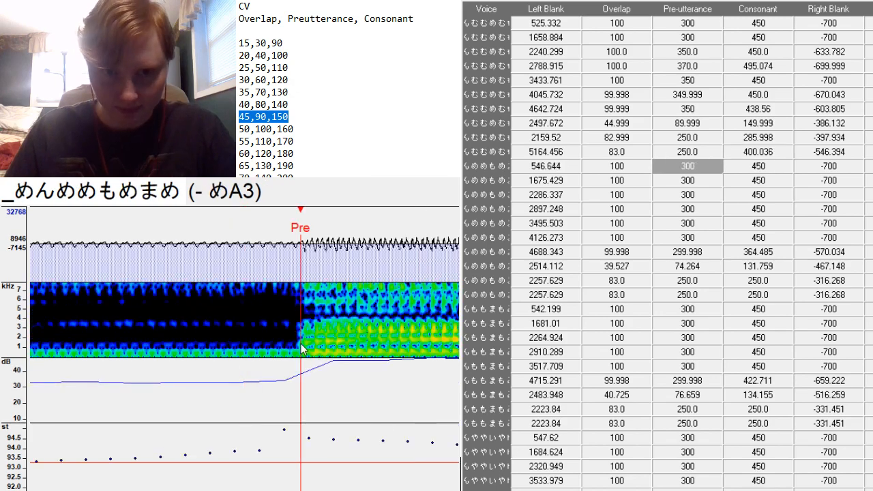
pyautogui.click(299, 392)
pyautogui.press('space')
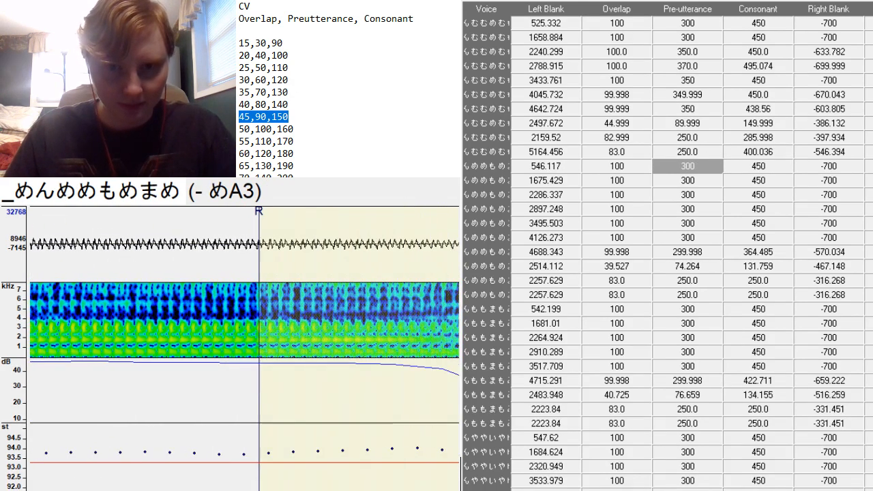
# Align the n めA3 entry's pre-utterance with the vowel onset, left blank about 1659, and check its right blank.
pyautogui.press('Down')
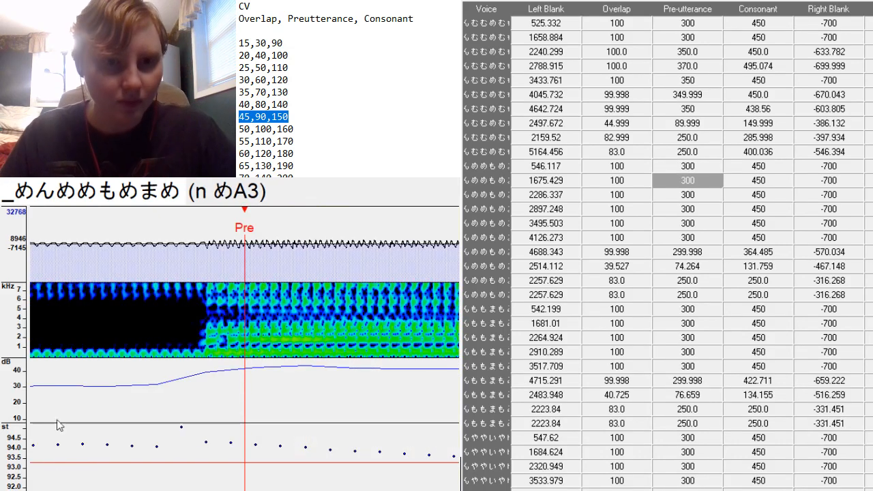
pyautogui.click(205, 348)
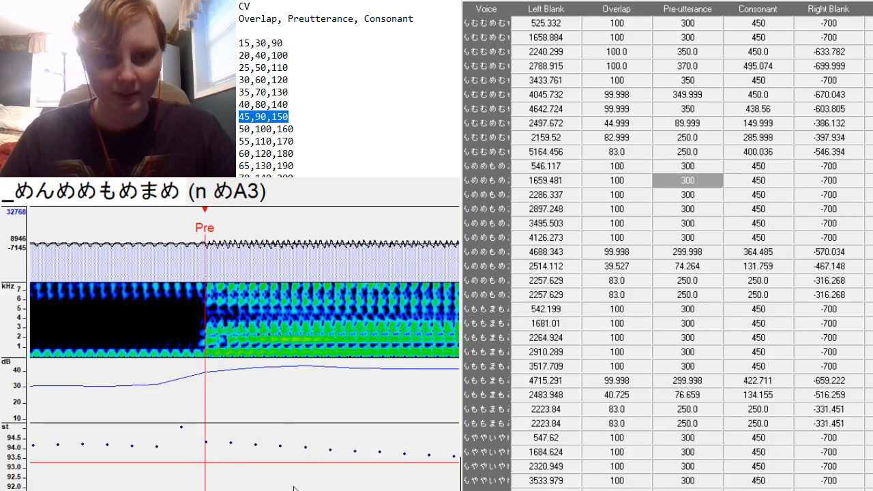
pyautogui.moveTo(204, 358)
pyautogui.mouseDown()
pyautogui.moveTo(164, 410)
pyautogui.moveTo(181, 373)
pyautogui.moveTo(206, 361)
pyautogui.mouseUp()
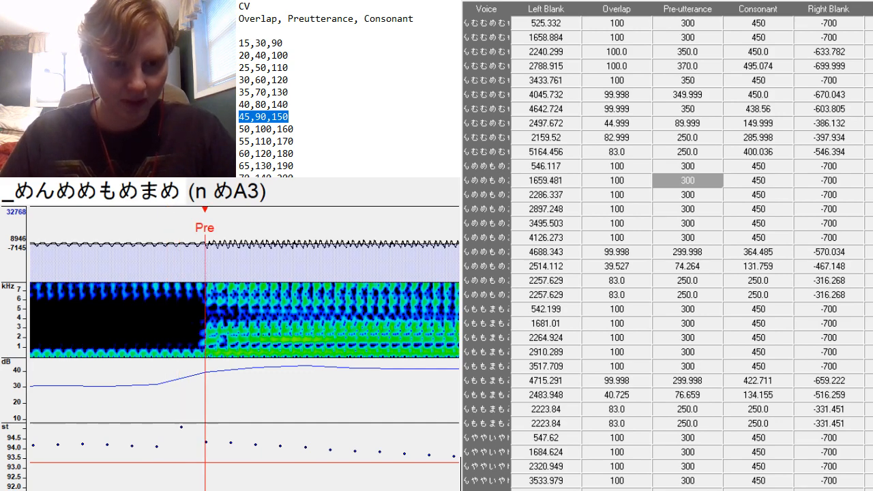
pyautogui.press('Tab')
pyautogui.press('Tab')
pyautogui.press('Tab')
pyautogui.press('Tab')
pyautogui.press('Tab')
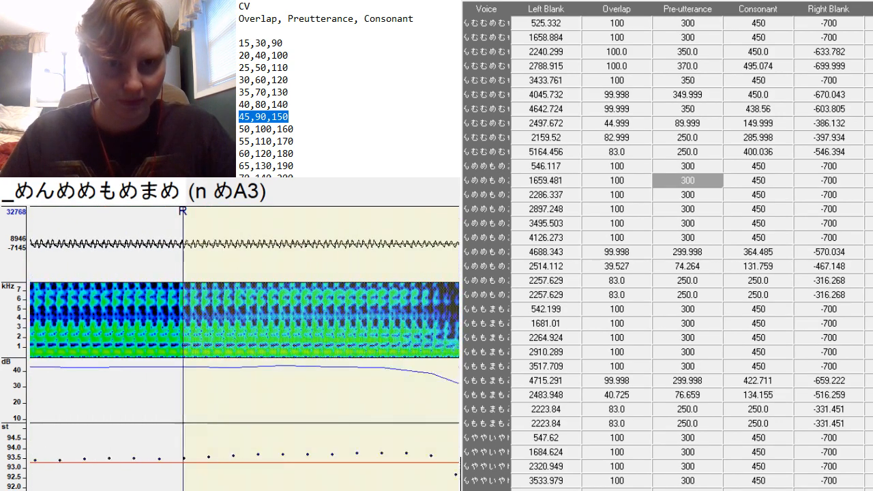
# Align the e めA3 entry's pre-utterance with the vowel onset, left blank about 2315, undoing any stray marker shift.
pyautogui.press('Down')
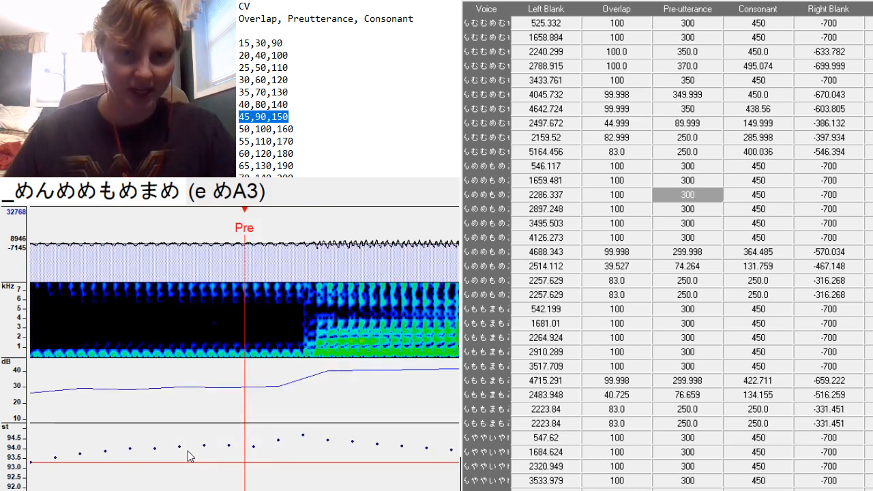
pyautogui.press('Tab')
pyautogui.press('Tab')
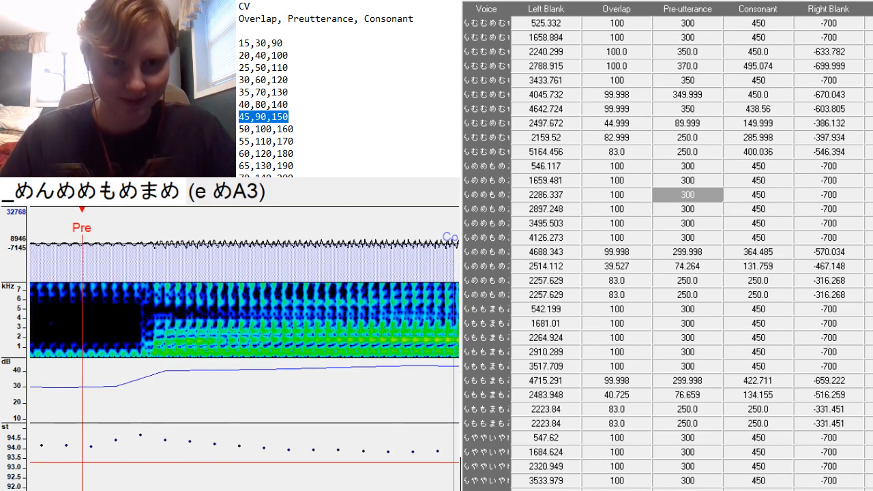
pyautogui.click(203, 351)
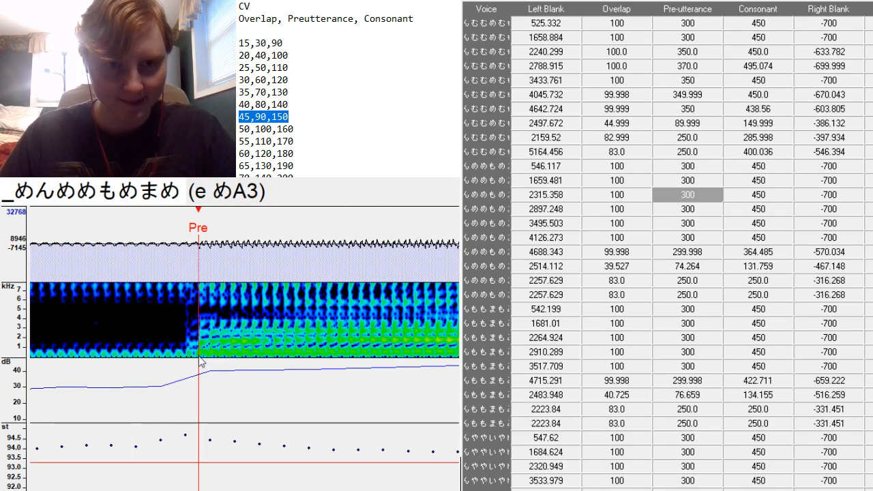
pyautogui.press('Tab')
pyautogui.press('Tab')
pyautogui.press('Tab')
pyautogui.press('Tab')
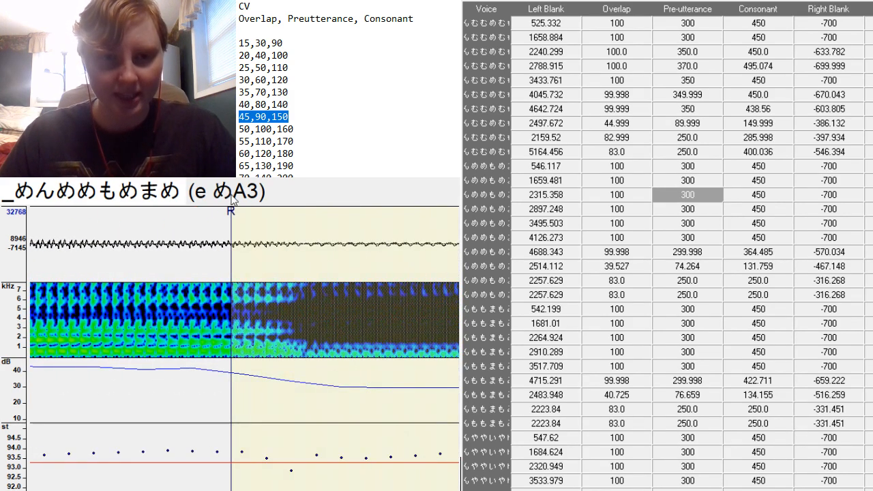
pyautogui.press('F3')
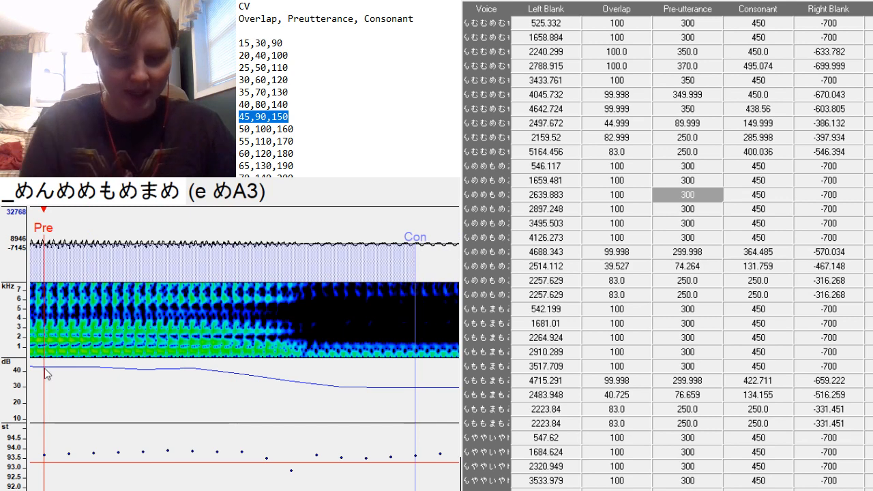
pyautogui.hotkey('ctrl', 'z')
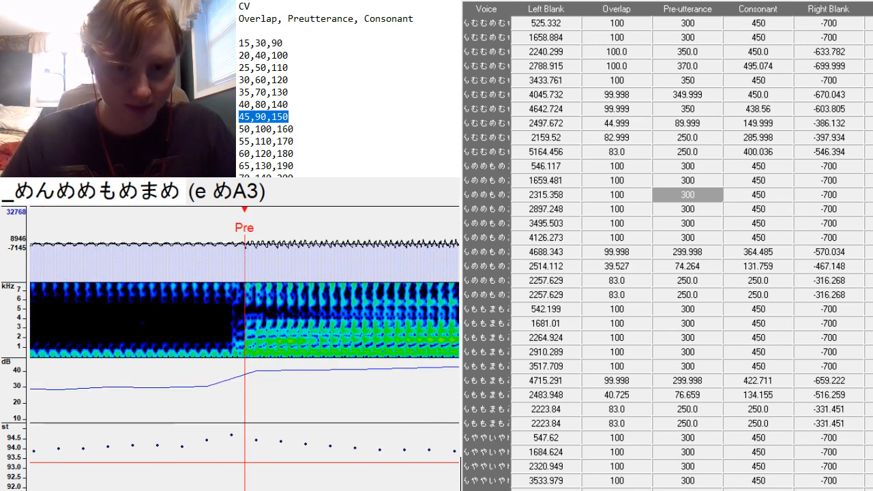
# Shorten the e めA3 entry's consonant to about 372 and bring its right blank in to about -616, ahead of the fade-out.
pyautogui.scroll(-2, 244, 327)
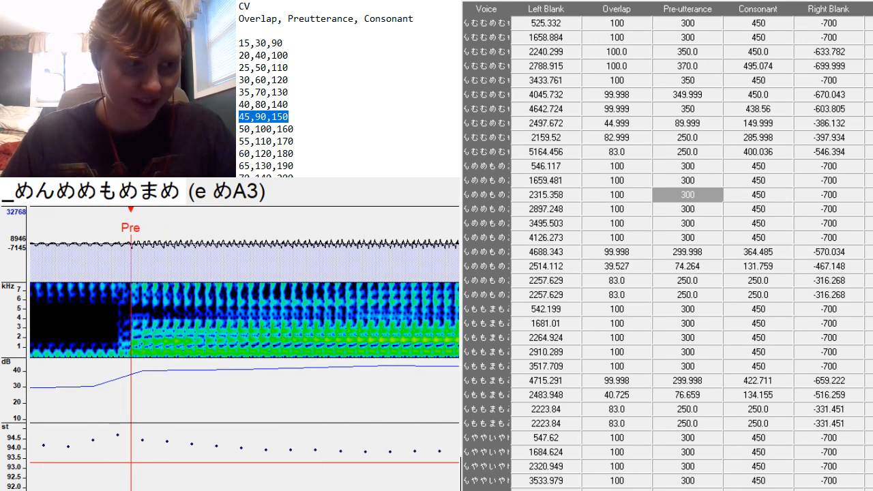
pyautogui.scroll(-1, 293, 423)
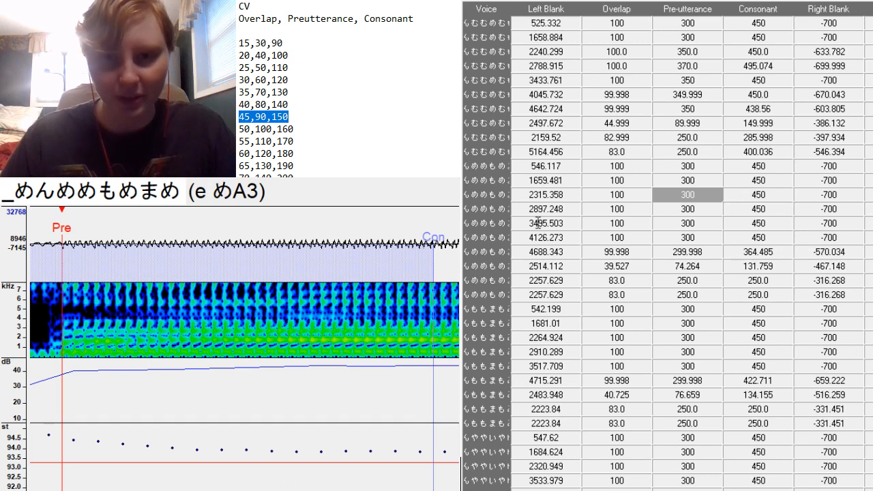
pyautogui.moveTo(433, 296); pyautogui.dragTo(232, 327)
pyautogui.moveTo(231, 469); pyautogui.dragTo(240, 468)
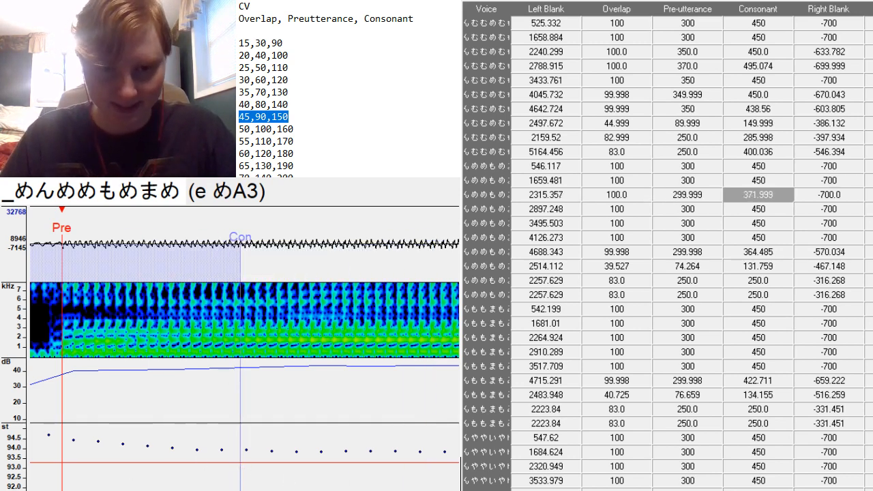
pyautogui.scroll(-2, 245, 349)
pyautogui.scroll(-3, 395, 259)
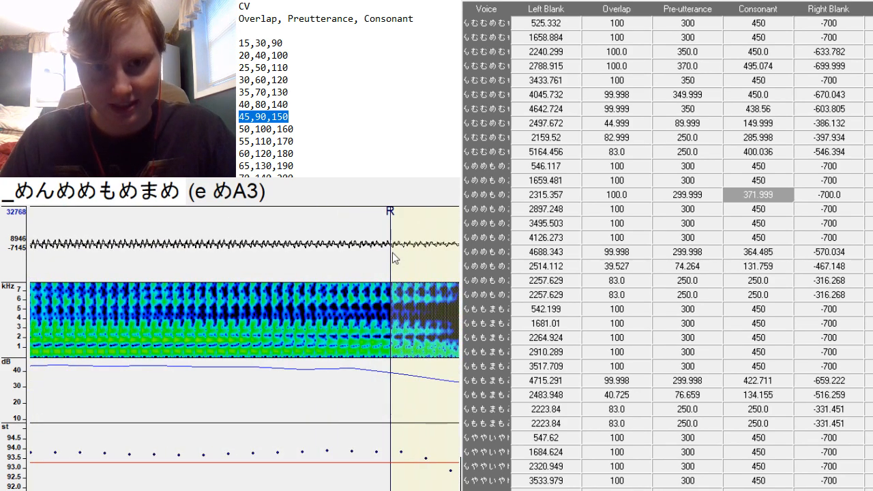
pyautogui.moveTo(390, 251)
pyautogui.mouseDown()
pyautogui.moveTo(140, 401)
pyautogui.moveTo(178, 385)
pyautogui.moveTo(184, 390)
pyautogui.mouseUp()
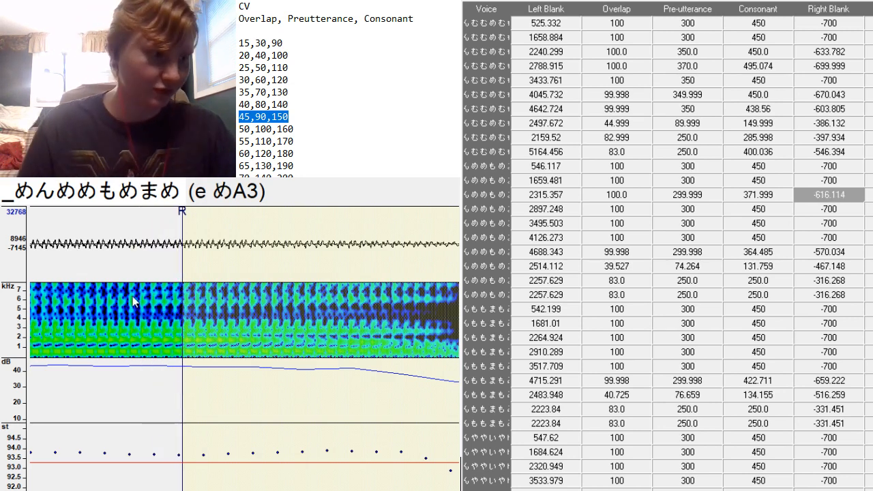
# Set the e もA3 entry's pre-utterance to 370 after checking where its overlap falls against the preceding vowel.
pyautogui.press('Down')
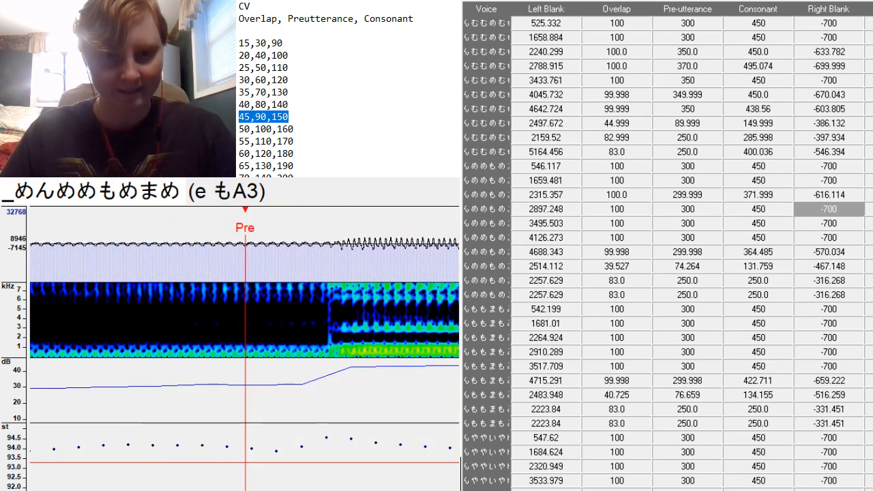
pyautogui.scroll(7, 244, 320)
pyautogui.scroll(-9, 244, 319)
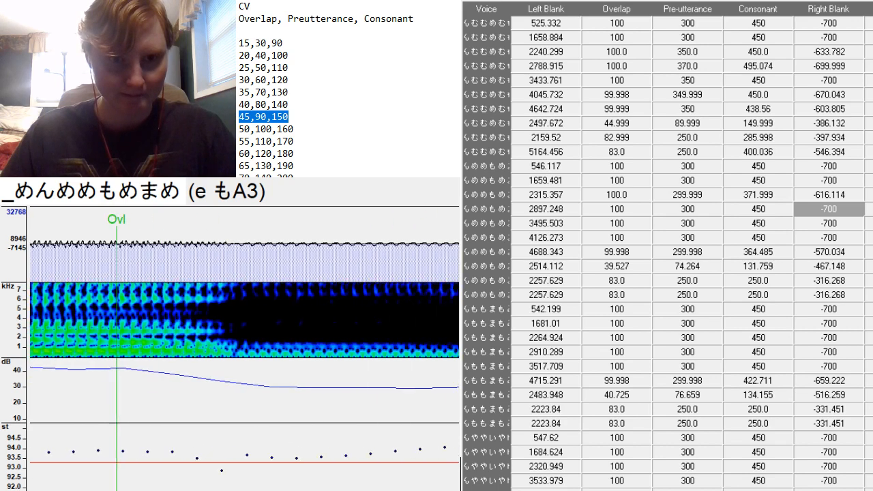
pyautogui.scroll(1, 245, 319)
pyautogui.click(687, 209)
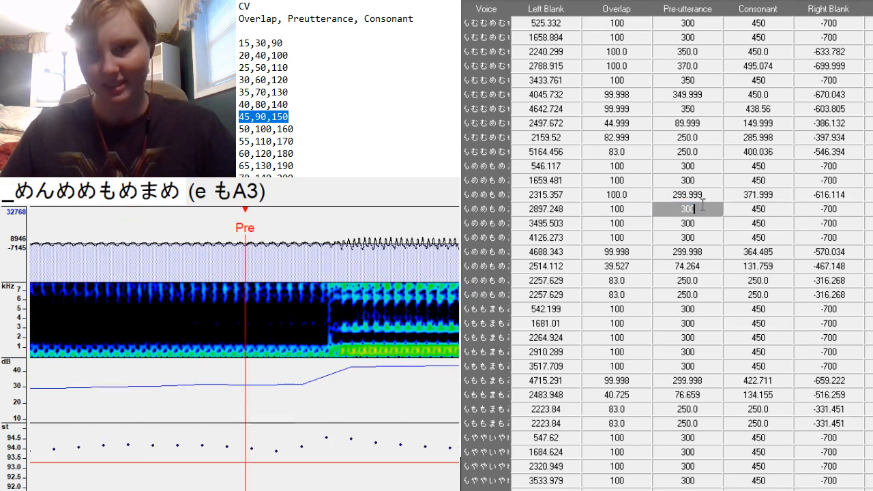
pyautogui.write('370')
pyautogui.press('Return')
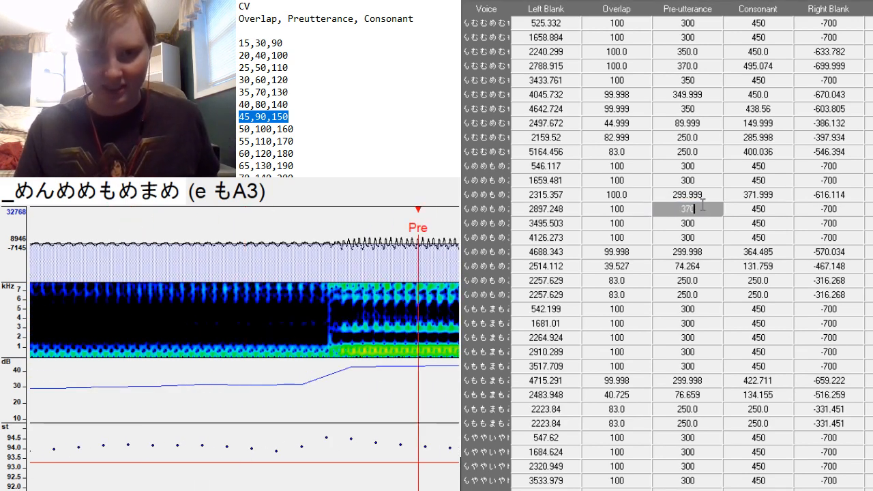
# Align the e もA3 entry's pre-utterance with the vowel onset, left blank about 2866, and check its overlap and right blank.
pyautogui.moveTo(343, 355); pyautogui.dragTo(343, 355)
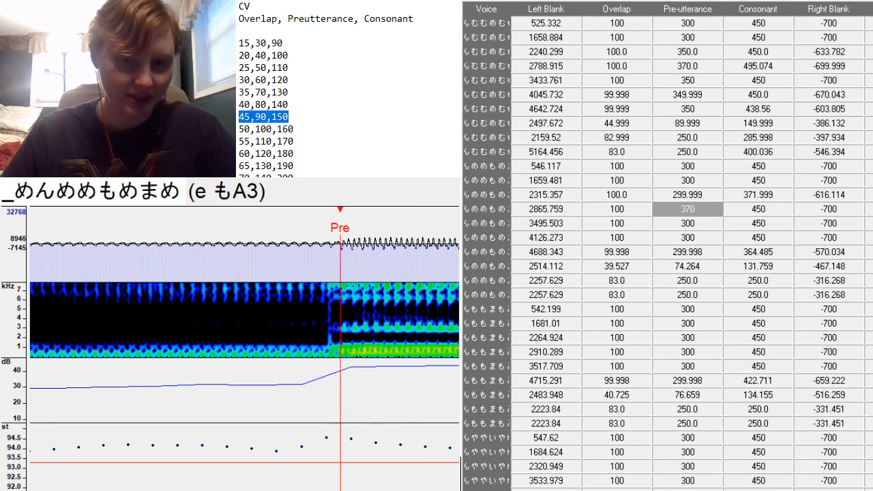
pyautogui.scroll(5, 245, 347)
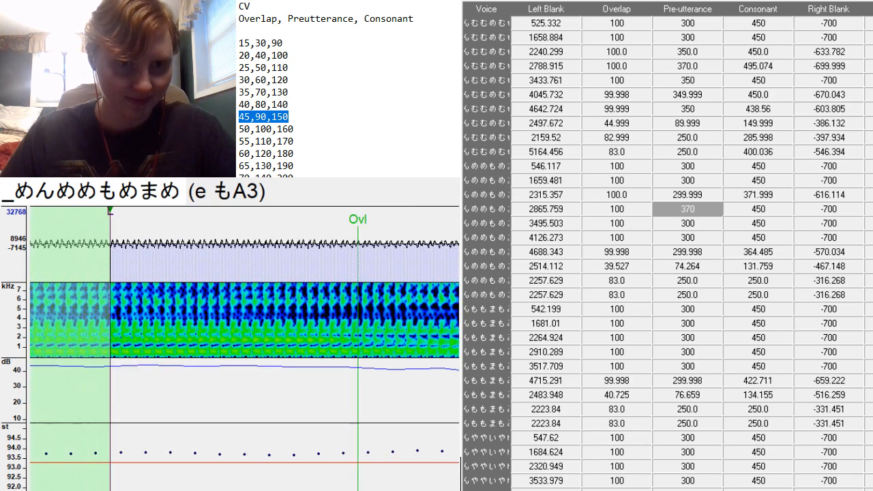
pyautogui.scroll(-8, 245, 348)
pyautogui.scroll(-3, 245, 348)
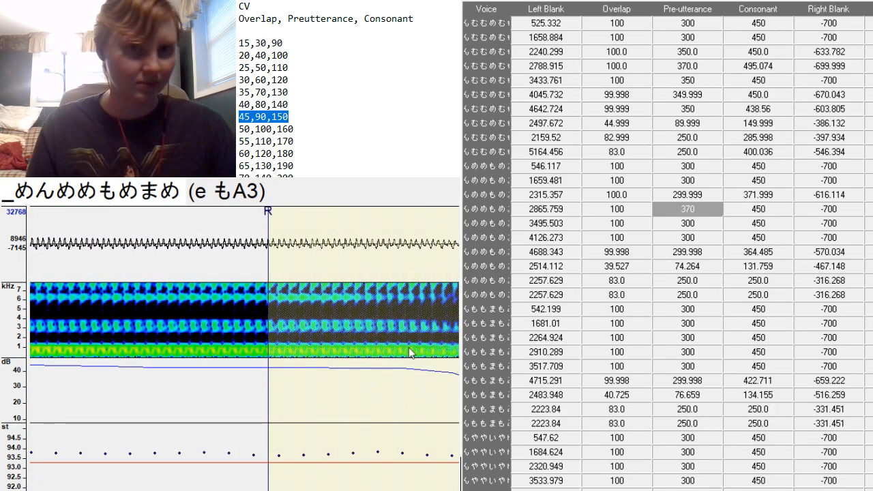
# Inspect the o めA3 entry's overlap and set its pre-utterance to 350.
pyautogui.press('Down')
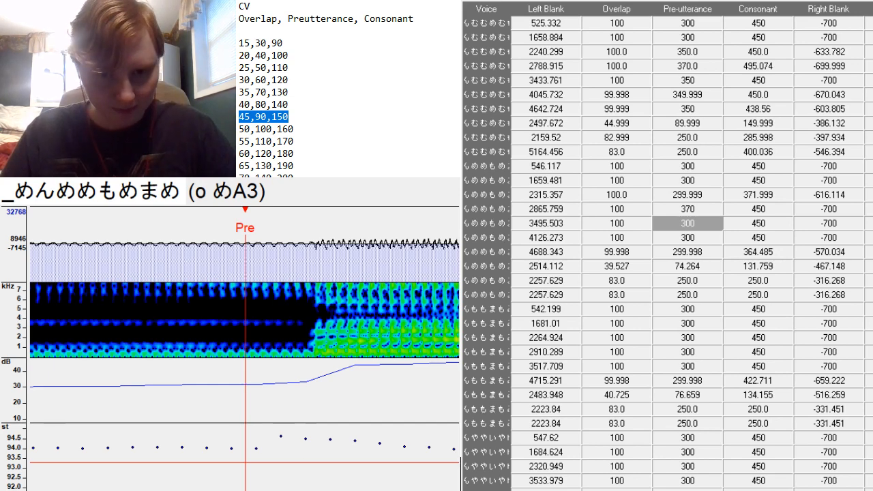
pyautogui.scroll(3, 244, 349)
pyautogui.scroll(-3, 245, 349)
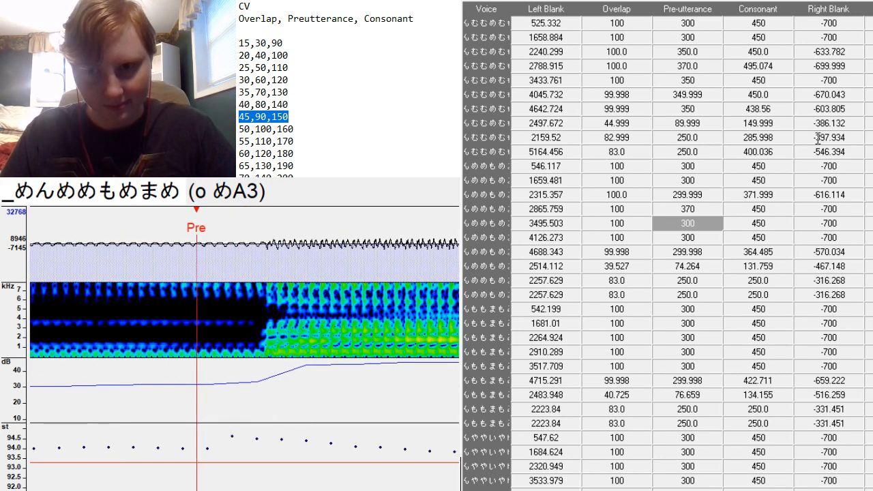
pyautogui.press('BackSpace')
pyautogui.press('BackSpace')
pyautogui.press('BackSpace')
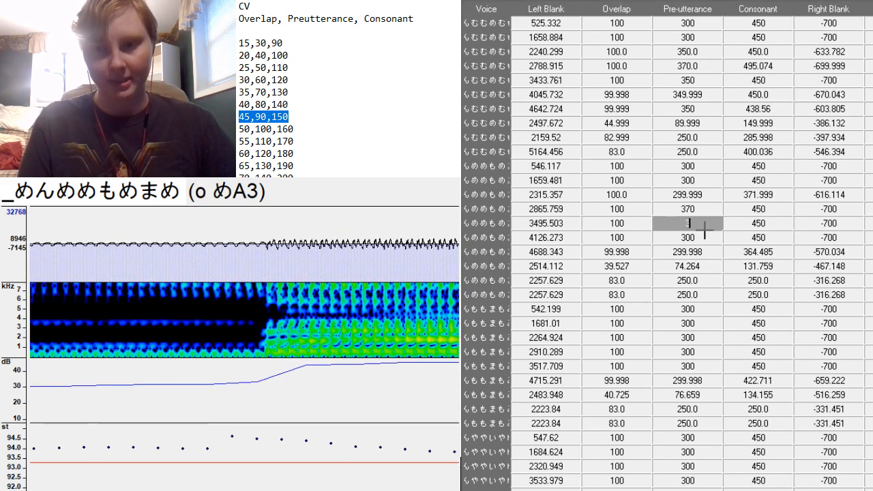
pyautogui.write('3')
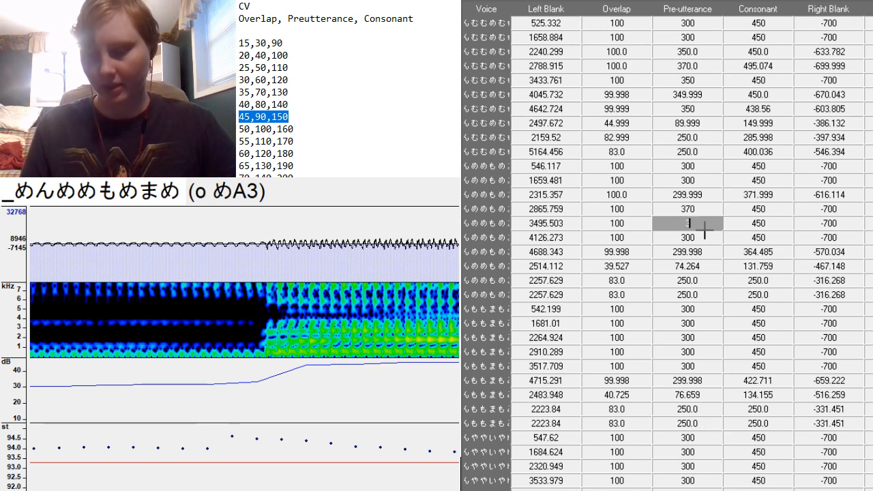
pyautogui.write('50')
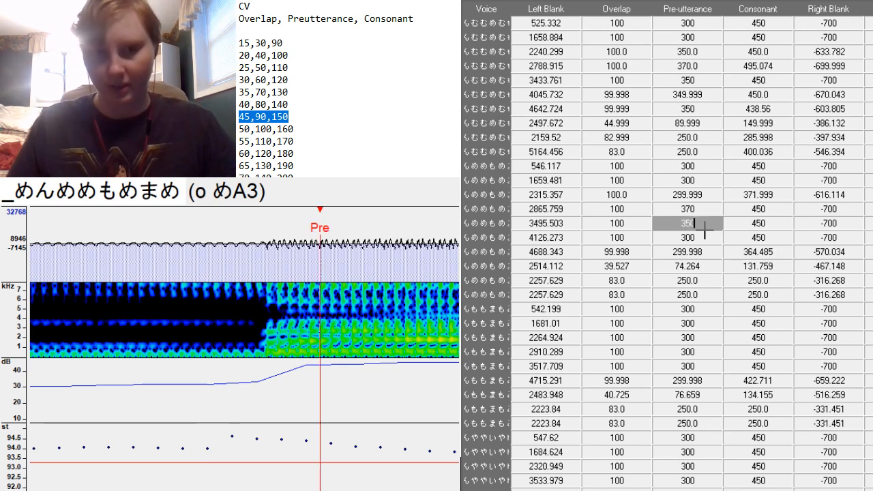
# Align the o めA3 entry's pre-utterance with the vowel onset, left blank about 3473, and bring its right blank in to about -678.
pyautogui.click(265, 348)
pyautogui.click(264, 346)
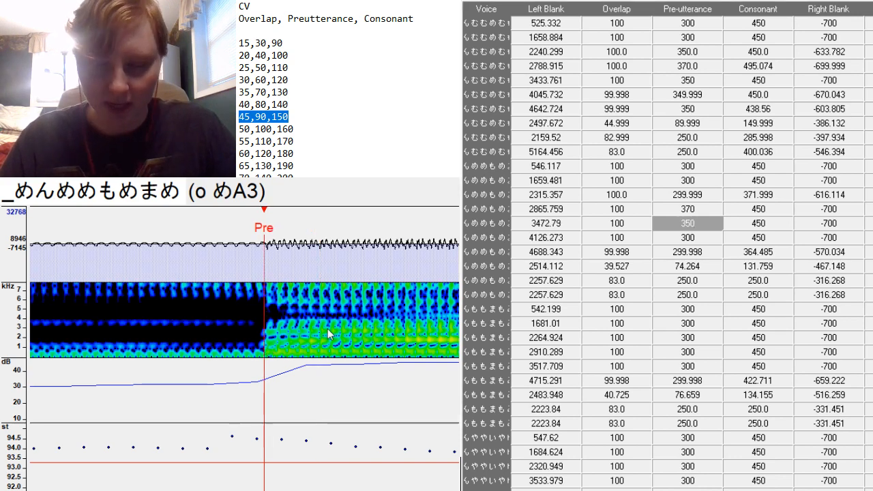
pyautogui.scroll(5, 264, 347)
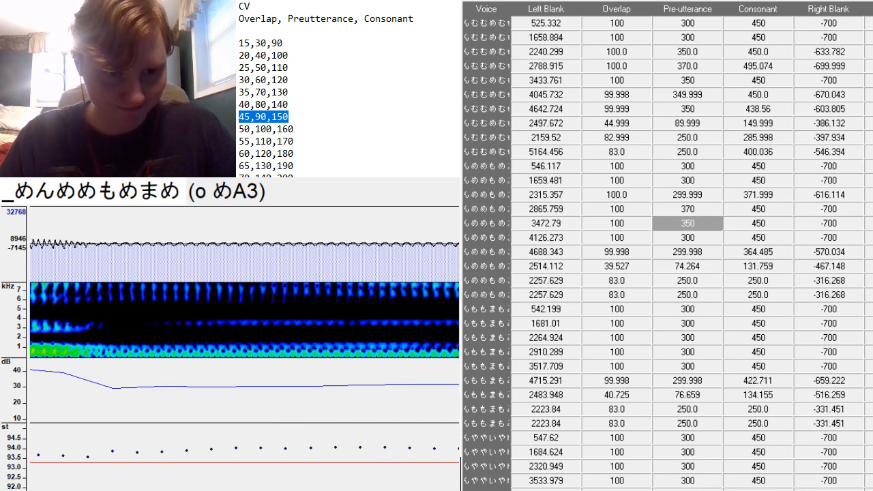
pyautogui.scroll(-9, 264, 346)
pyautogui.scroll(-4, 273, 324)
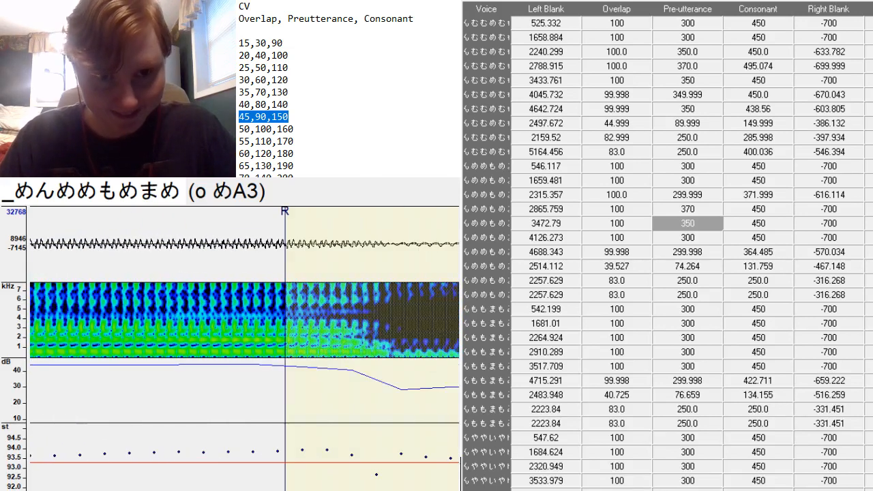
pyautogui.moveTo(312, 258); pyautogui.dragTo(253, 252)
# Move the e まA3 entry's pre-utterance marker to the vowel onset, check its overlap, and set the pre-utterance to 350.
pyautogui.press('Down')
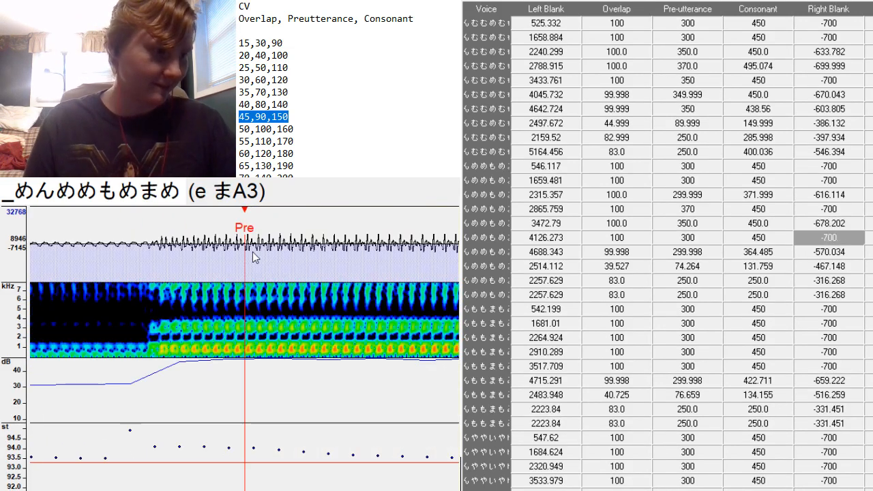
pyautogui.click(159, 347)
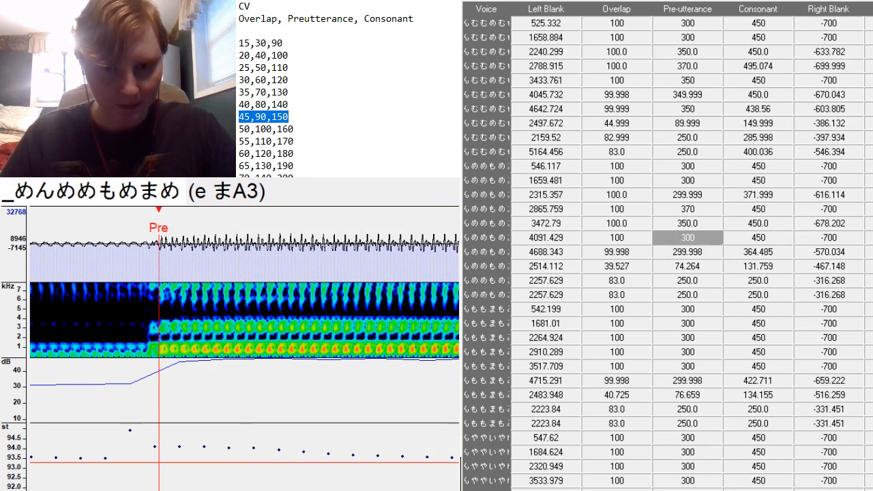
pyautogui.scroll(5, 245, 351)
pyautogui.scroll(-4, 244, 351)
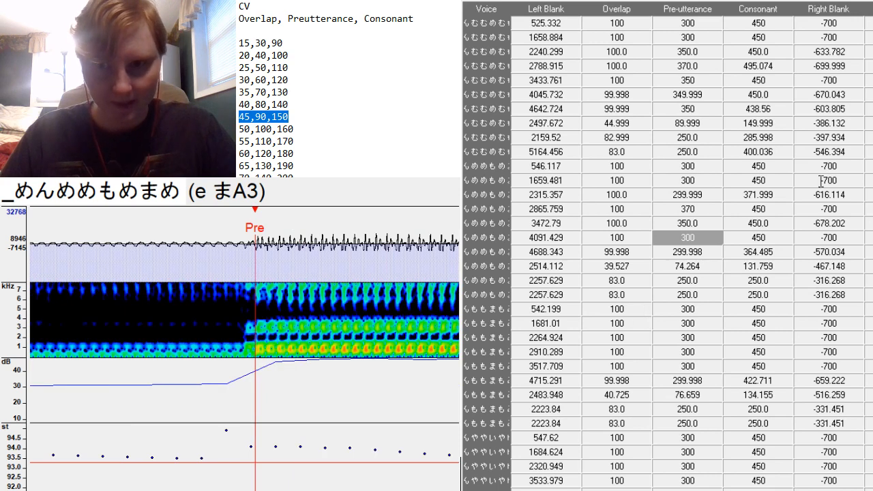
pyautogui.click(708, 243)
pyautogui.press('BackSpace')
pyautogui.press('BackSpace')
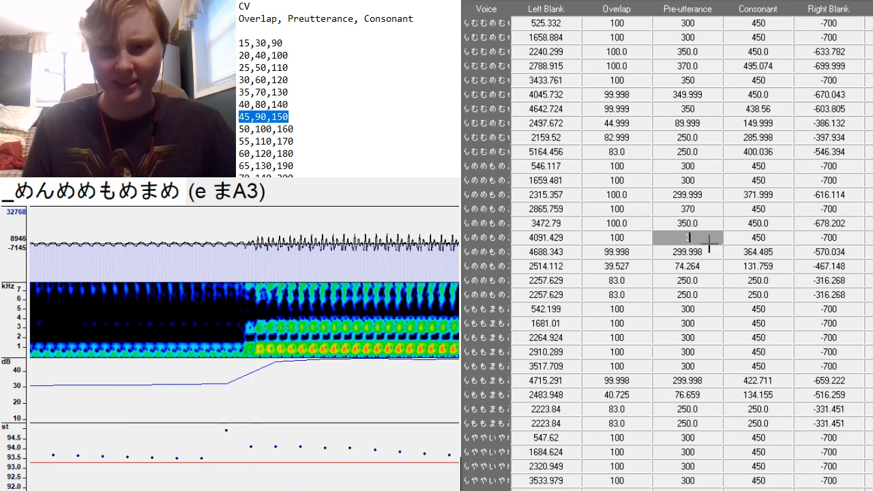
pyautogui.write('50')
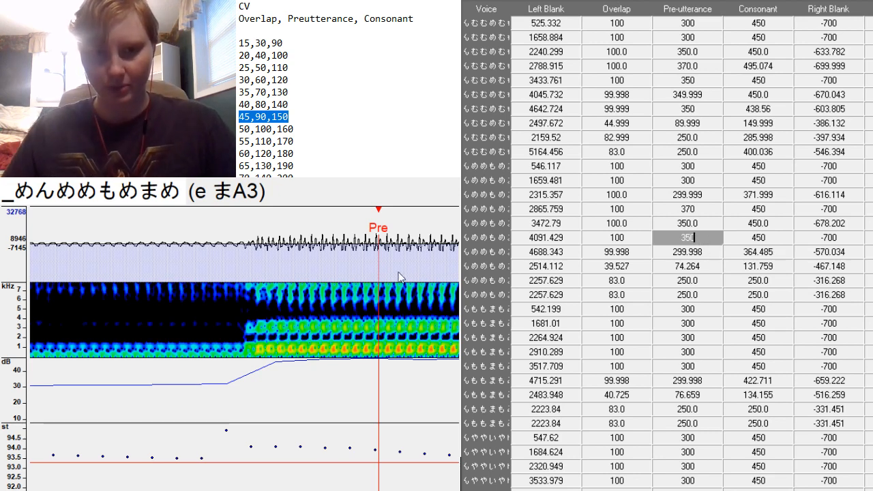
# Realign the e まA3 entry's pre-utterance with the vowel onset, left blank about 4041, and bring its right blank in to about -683.
pyautogui.press('F3')
pyautogui.press('F3')
pyautogui.press('F3')
pyautogui.press('F3')
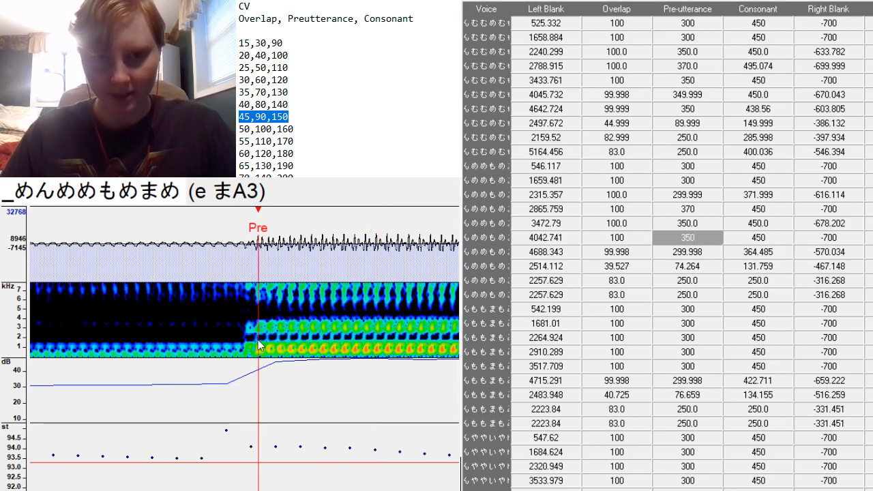
pyautogui.press('F3')
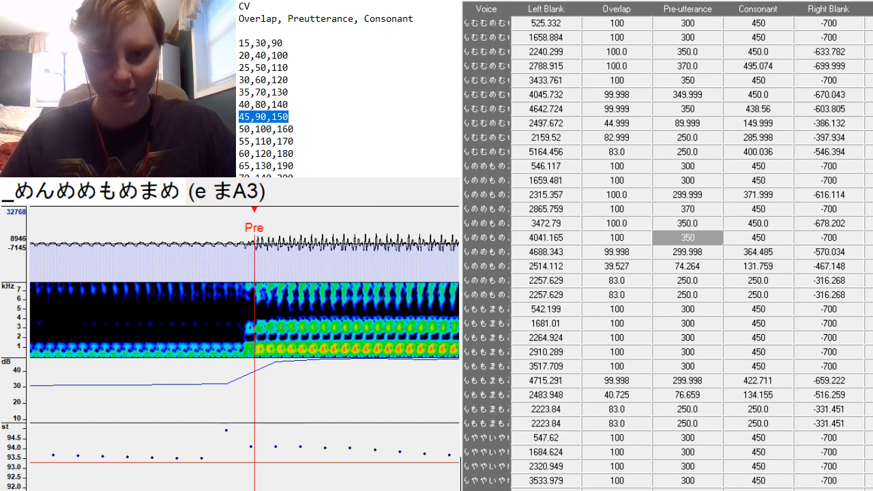
pyautogui.scroll(20, 245, 352)
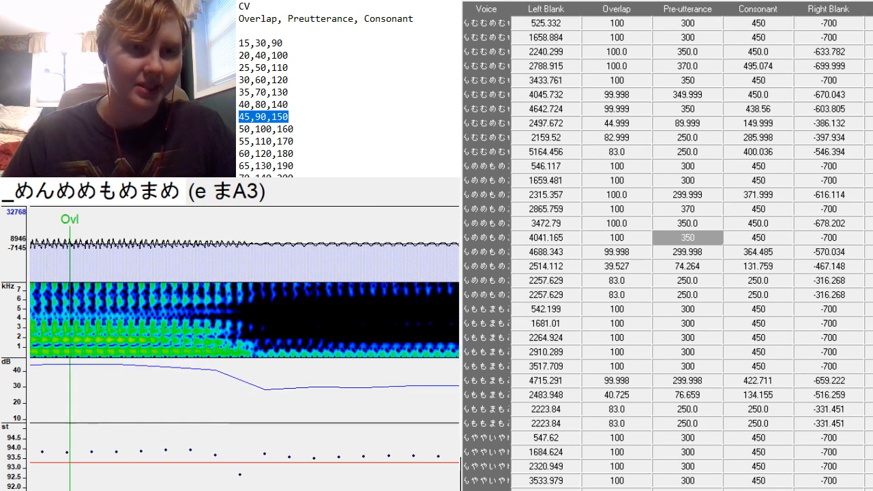
pyautogui.scroll(-15, 244, 348)
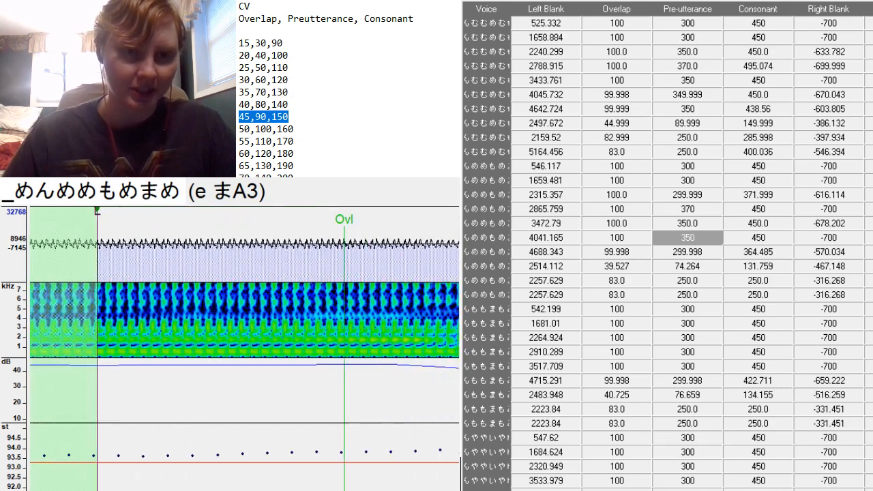
pyautogui.scroll(-15, 244, 348)
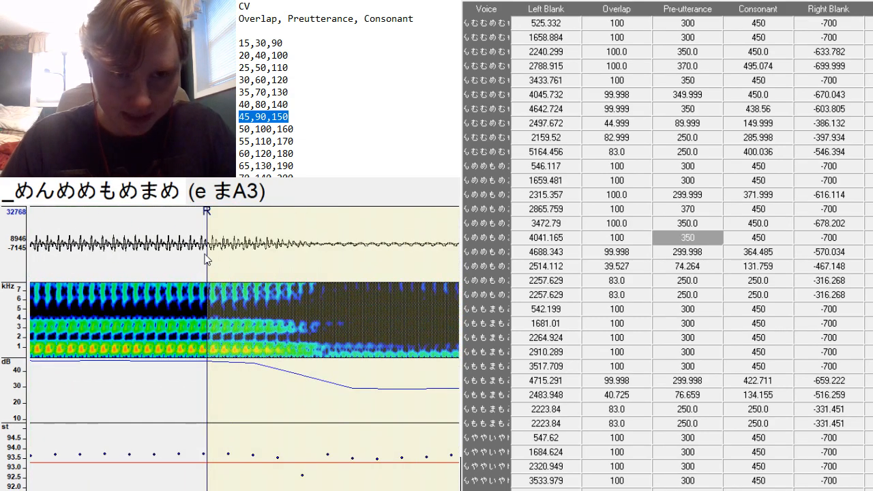
pyautogui.moveTo(208, 261); pyautogui.dragTo(166, 294)
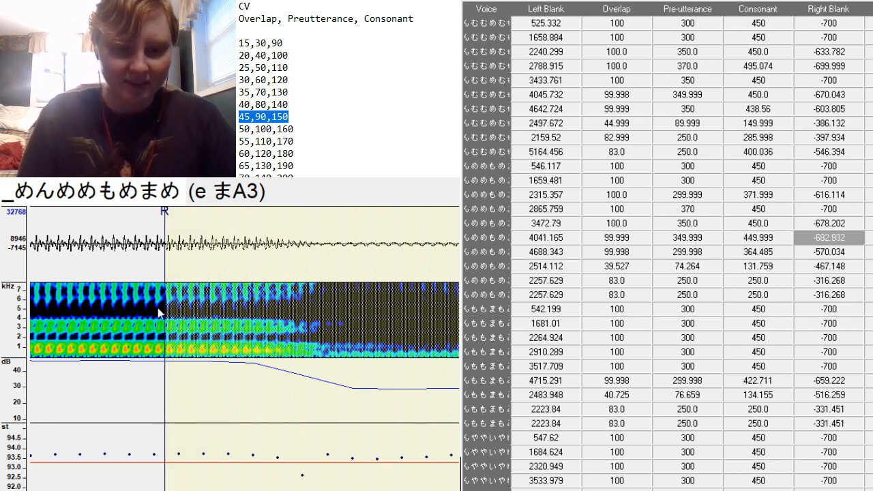
# Inspect the a めA3 entry's overlap position and set its pre-utterance to 350.
pyautogui.press('Down')
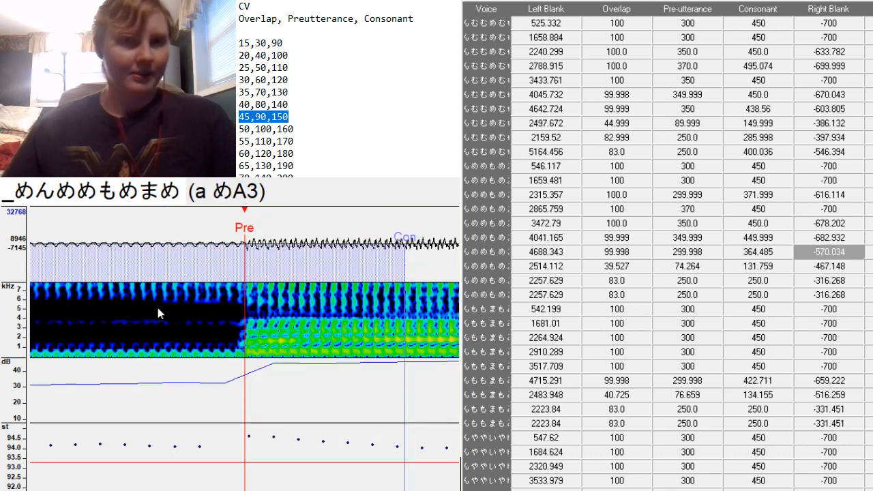
pyautogui.scroll(6, 245, 348)
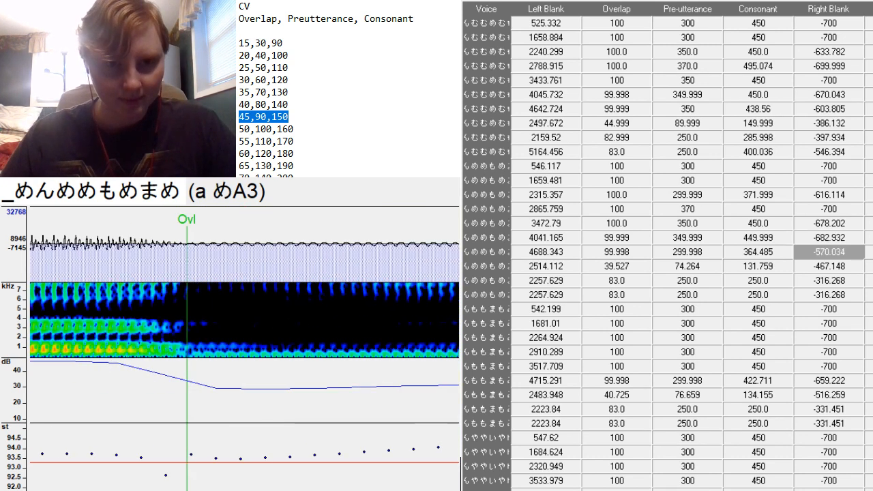
pyautogui.scroll(-5, 244, 348)
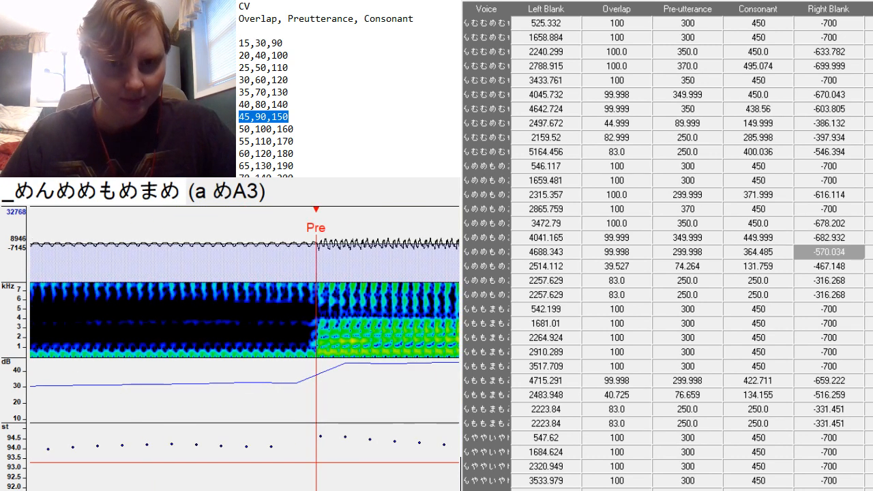
pyautogui.click(715, 241)
pyautogui.click(722, 256)
pyautogui.press('BackSpace')
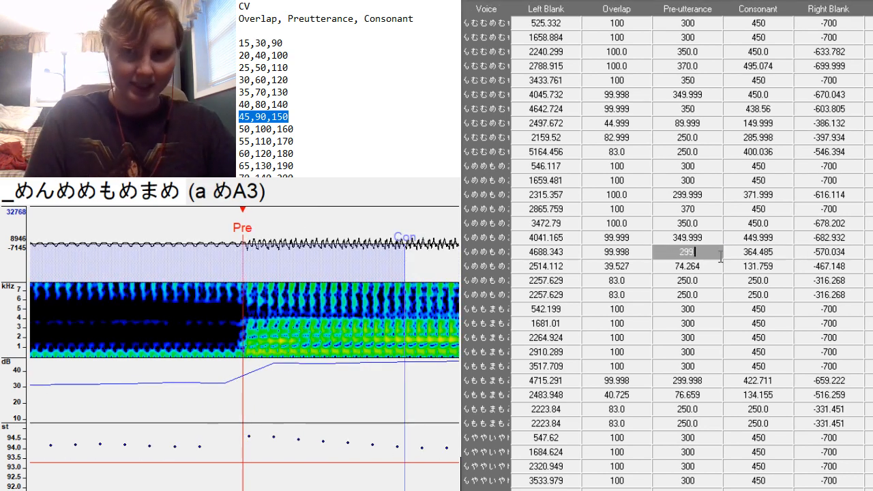
pyautogui.write('350')
pyautogui.press('Return')
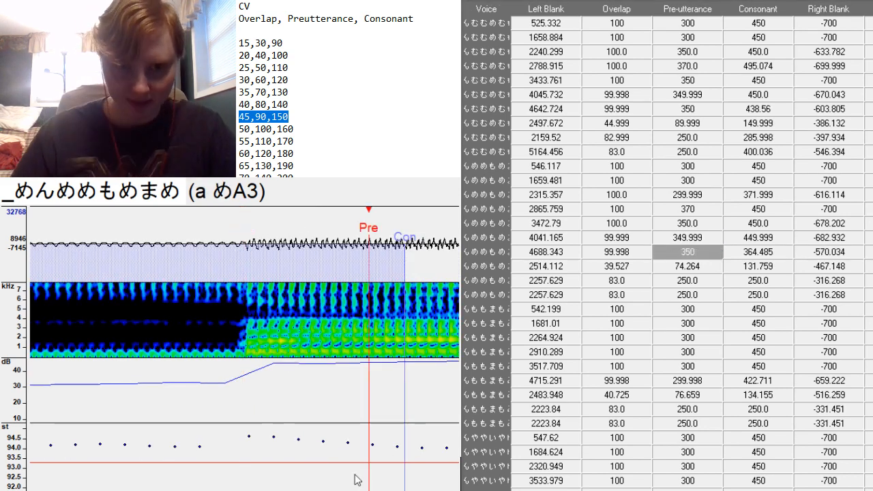
# Align the a めA3 entry's pre-utterance with the vowel onset, left blank about 4638, and extend its consonant to about 432 and right blank to about -700.
pyautogui.click(245, 354)
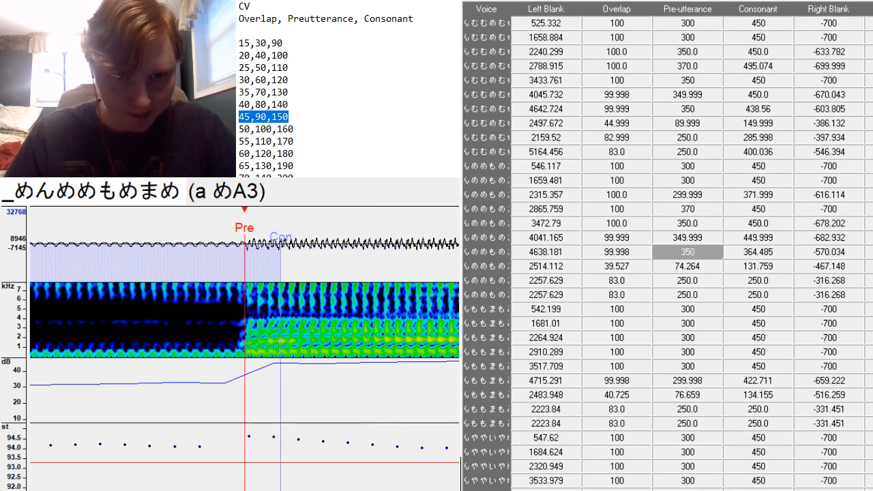
pyautogui.scroll(-10, 245, 341)
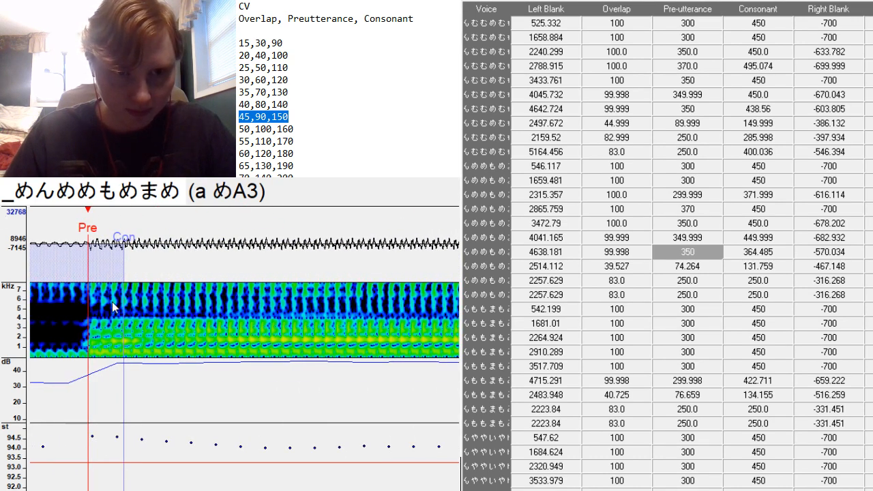
pyautogui.moveTo(124, 311)
pyautogui.mouseDown()
pyautogui.moveTo(344, 351)
pyautogui.moveTo(291, 384)
pyautogui.mouseUp()
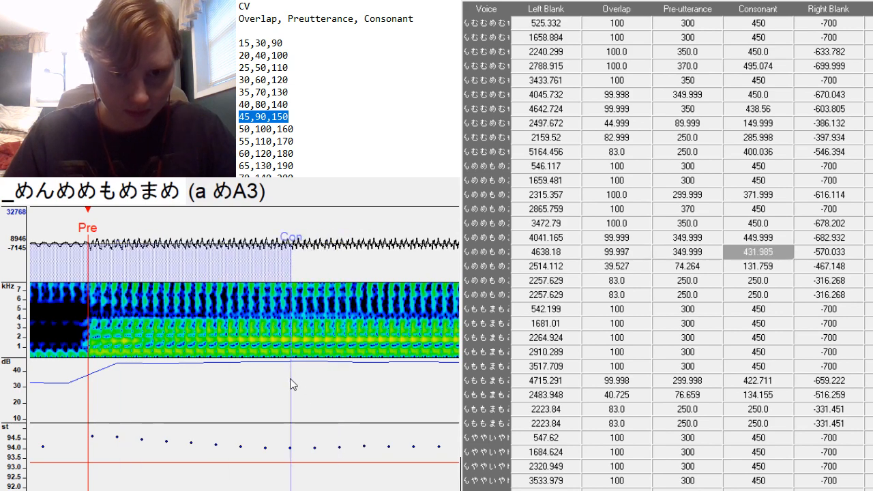
pyautogui.scroll(-10, 244, 349)
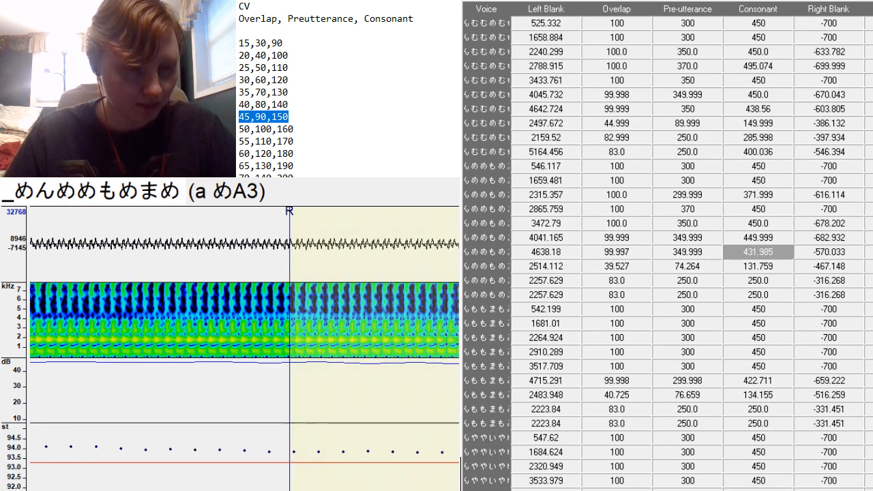
pyautogui.scroll(-2, 244, 348)
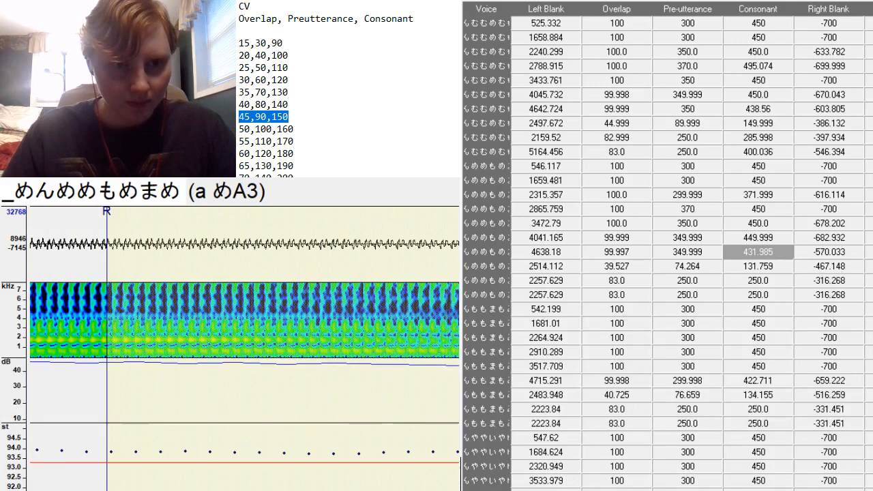
pyautogui.moveTo(107, 256)
pyautogui.mouseDown()
pyautogui.moveTo(409, 389)
pyautogui.moveTo(430, 384)
pyautogui.mouseUp()
# Set the めA3 entry's overlap to 45, pre-utterance to 90 and consonant to 150.
pyautogui.press('Down')
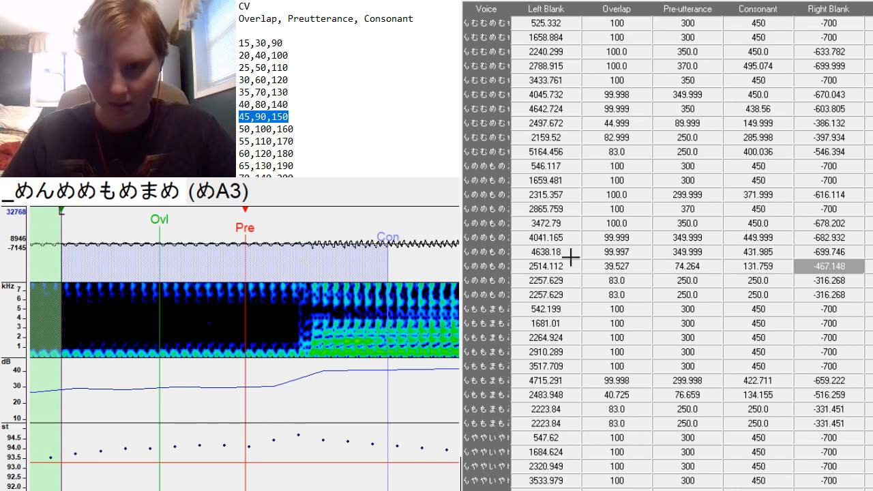
pyautogui.moveTo(644, 271); pyautogui.dragTo(734, 270)
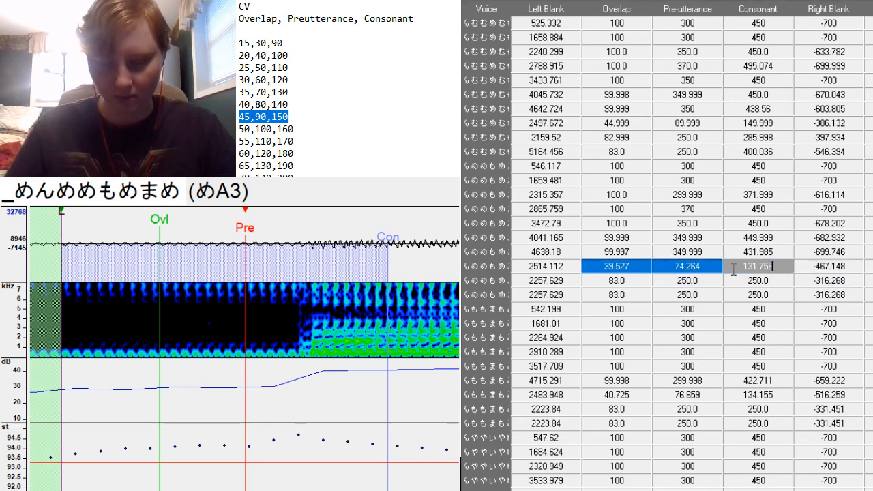
pyautogui.write('45\t90\t150')
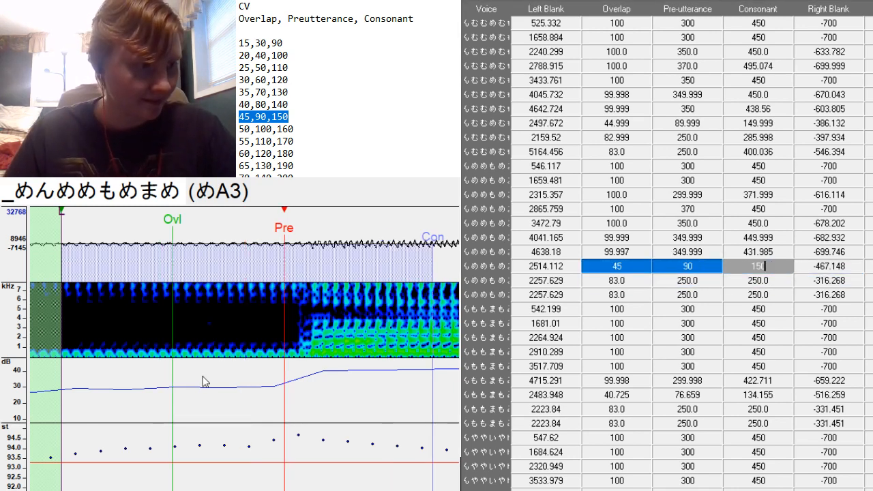
# Align the めA3 entry's pre-utterance with the vowel onset, left blank about 2525, and bring its right blank in to about -406.
pyautogui.click(310, 356)
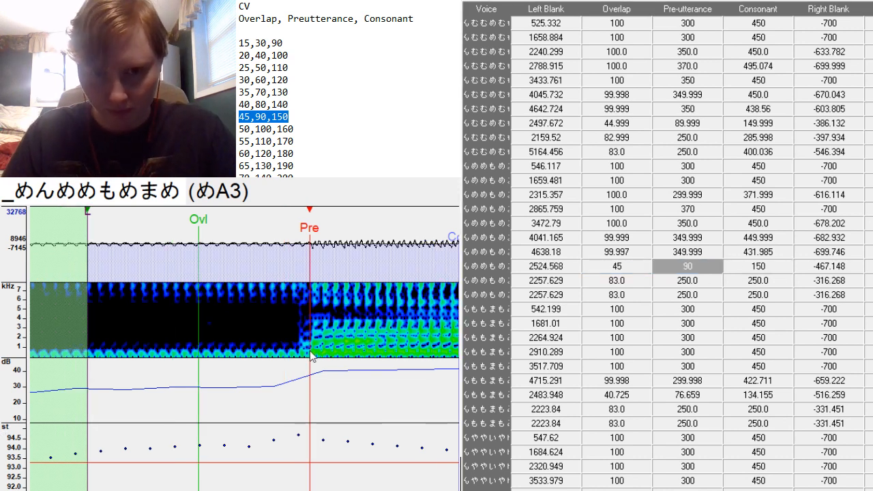
pyautogui.moveTo(311, 355); pyautogui.dragTo(311, 355)
pyautogui.scroll(-12, 311, 355)
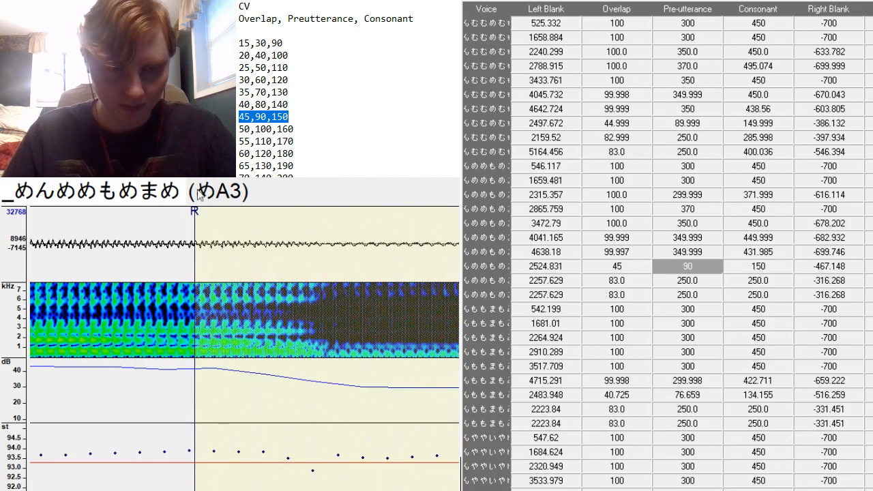
pyautogui.moveTo(192, 275); pyautogui.dragTo(43, 378)
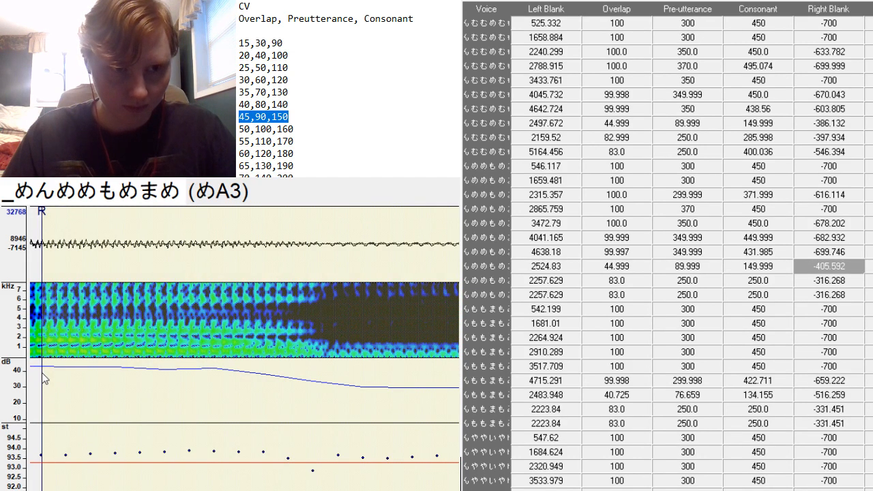
# Move the e mA3 entry's pre-utterance to the end of the vowel, putting its left blank at about 2231.
pyautogui.press('Down')
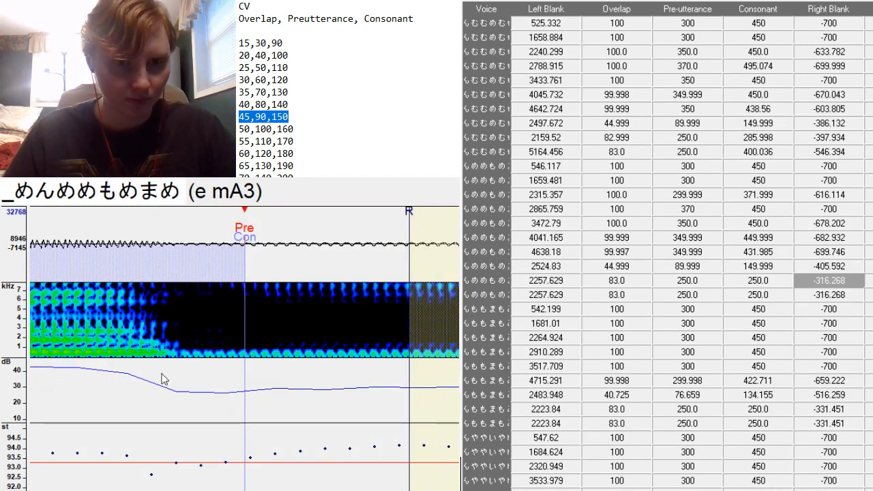
pyautogui.press('F3')
pyautogui.press('F3')
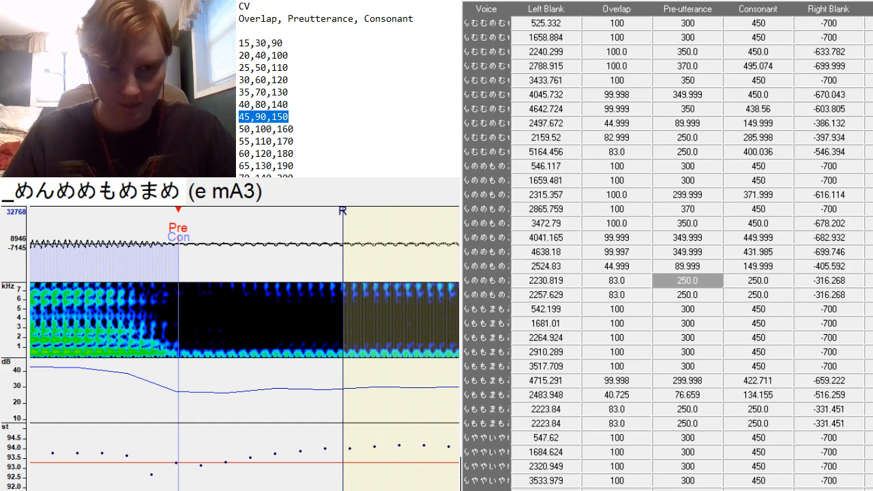
pyautogui.hscroll(-16, 244, 319)
pyautogui.hscroll(20, 244, 319)
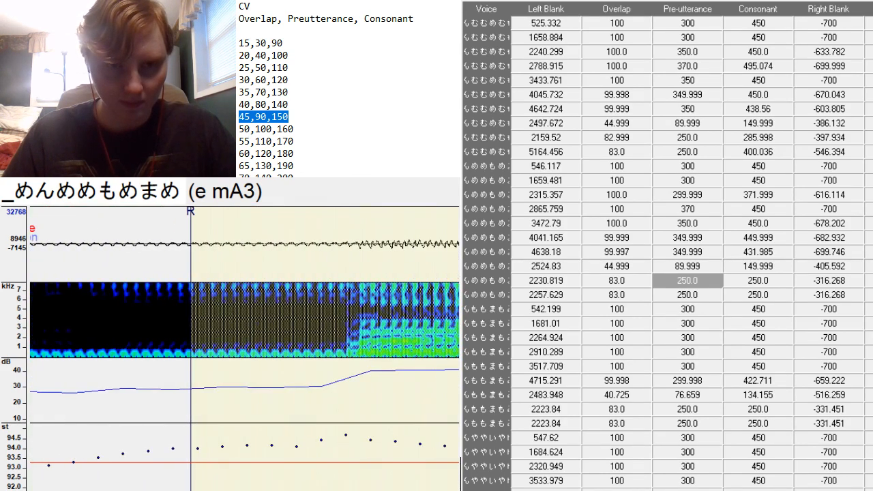
# Extend the e mA3 entry's right blank to about -369, just before the next vowel, and its consonant to about 293.
pyautogui.moveTo(193, 265)
pyautogui.mouseDown()
pyautogui.moveTo(323, 369)
pyautogui.moveTo(322, 383)
pyautogui.mouseUp()
pyautogui.hscroll(5, 244, 319)
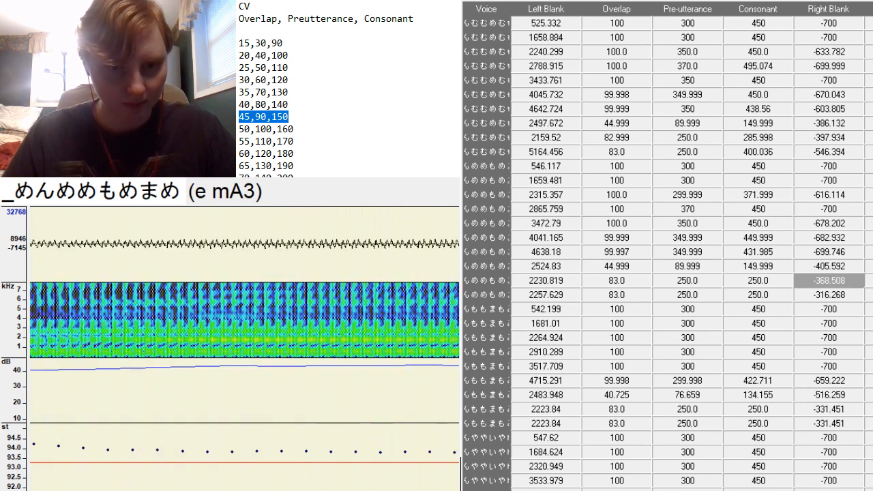
pyautogui.hscroll(-8, 162, 339)
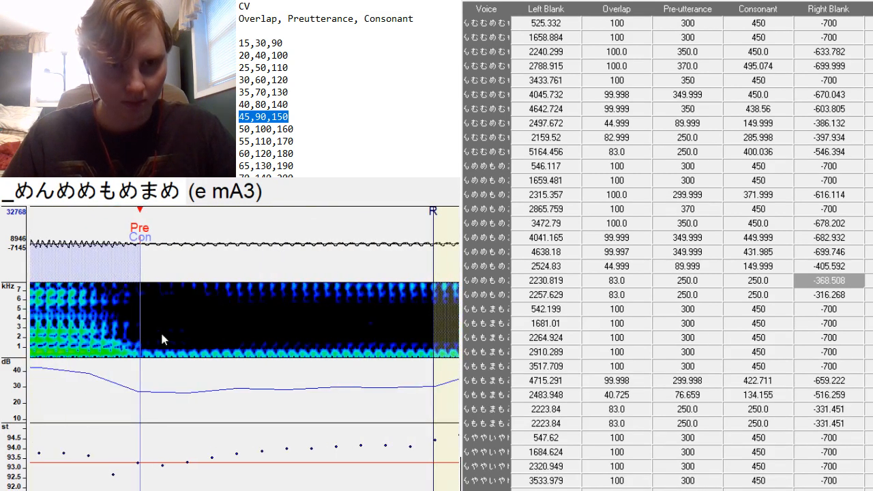
pyautogui.moveTo(141, 311)
pyautogui.mouseDown()
pyautogui.moveTo(150, 327)
pyautogui.moveTo(253, 393)
pyautogui.moveTo(245, 390)
pyautogui.mouseUp()
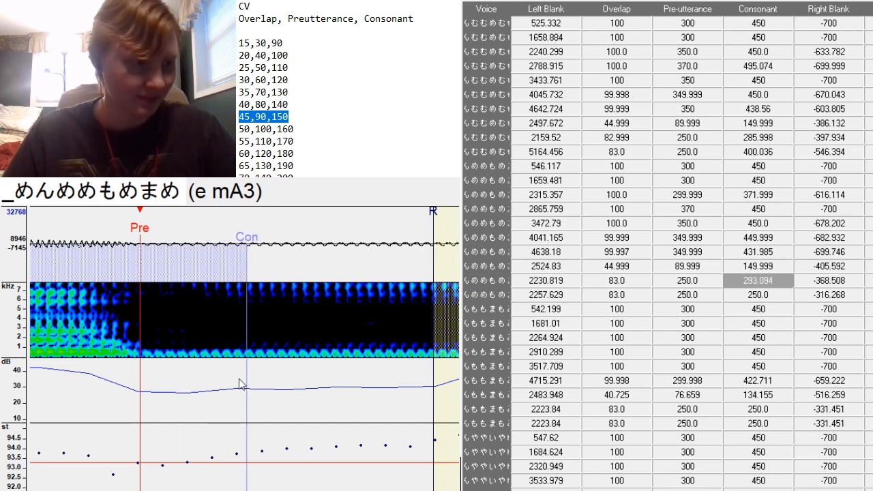
# Relocate the e m-A3 entry to the final m at the end of the recording, with its left blank at about 5238.
pyautogui.press('Down')
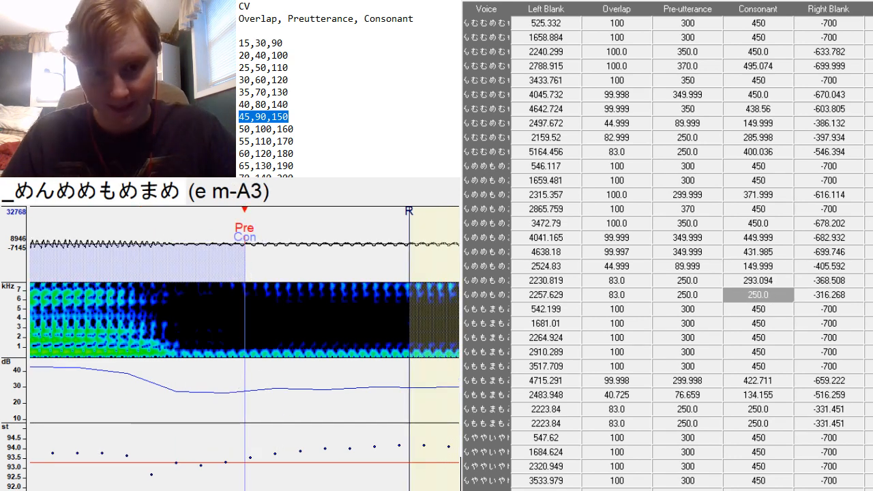
pyautogui.hscroll(8, 437, 457)
pyautogui.hscroll(-10, 437, 457)
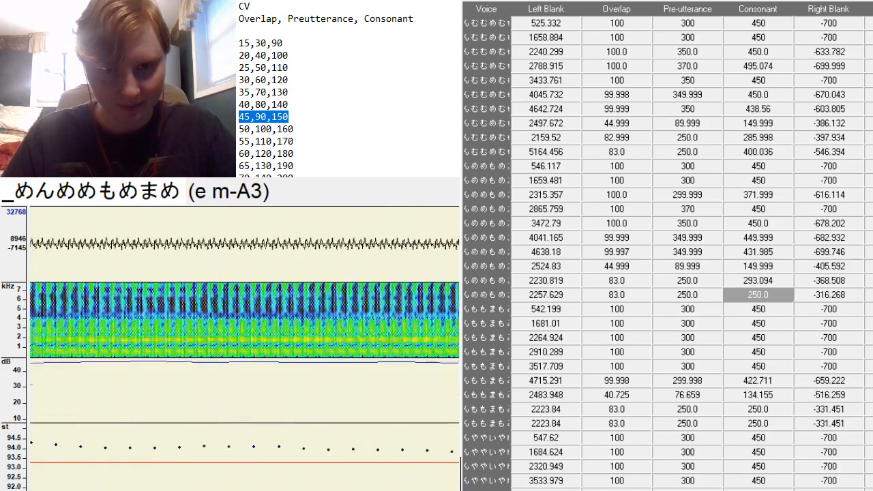
pyautogui.hscroll(5, 312, 224)
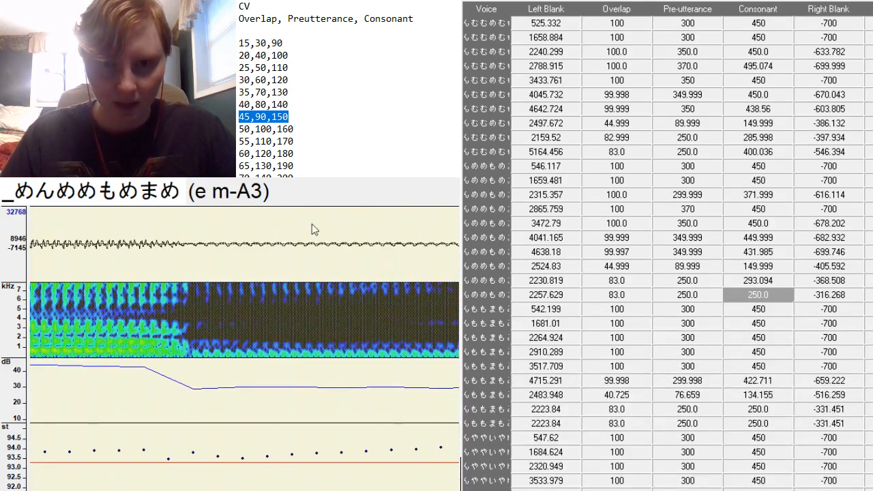
pyautogui.click(408, 362)
pyautogui.moveTo(408, 360); pyautogui.dragTo(412, 362)
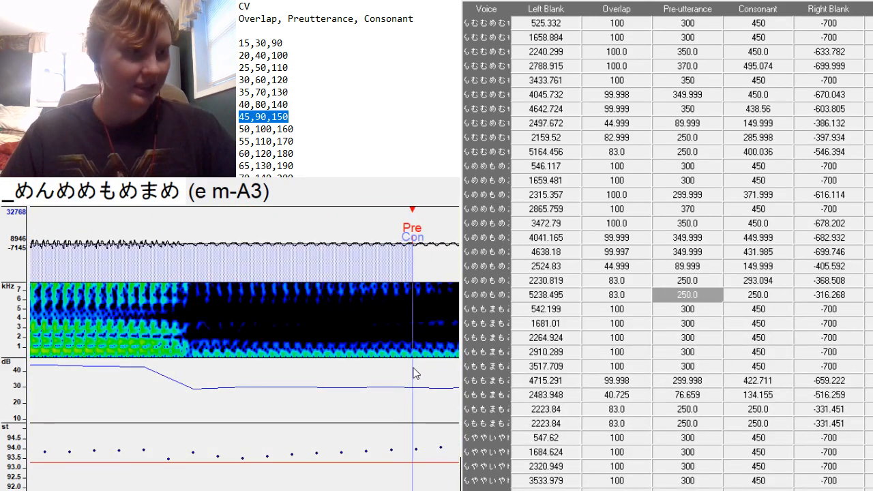
pyautogui.hscroll(-6, 244, 349)
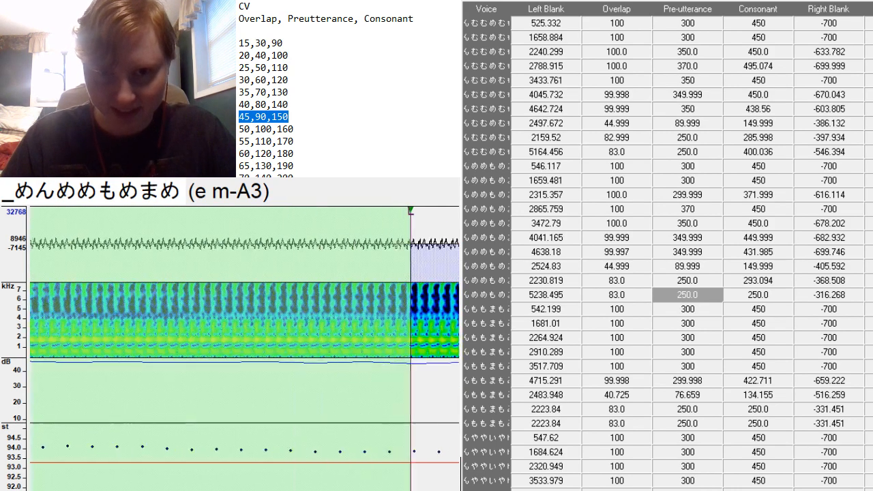
# Extend the e m-A3 entry's right blank into the closing silence at about -483 and its consonant to about 369.
pyautogui.hscroll(10, 244, 349)
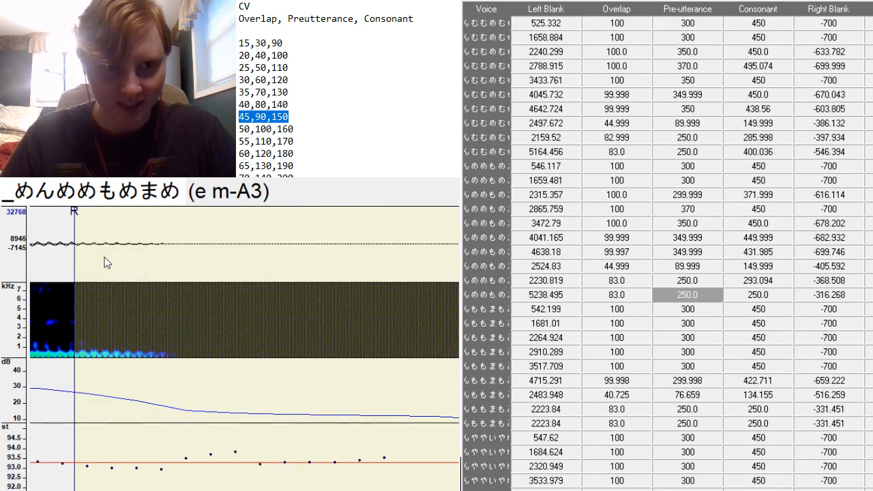
pyautogui.moveTo(75, 248); pyautogui.dragTo(512, 304)
pyautogui.hscroll(-8, 463, 485)
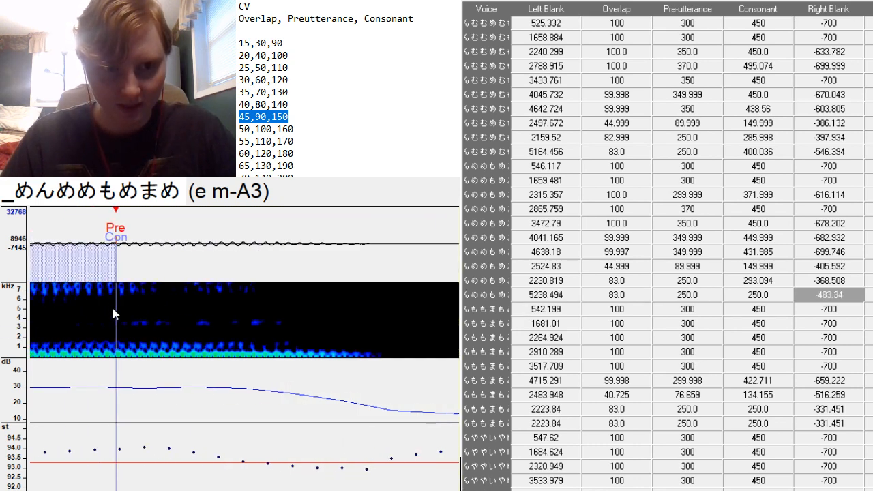
pyautogui.moveTo(117, 311); pyautogui.dragTo(409, 382)
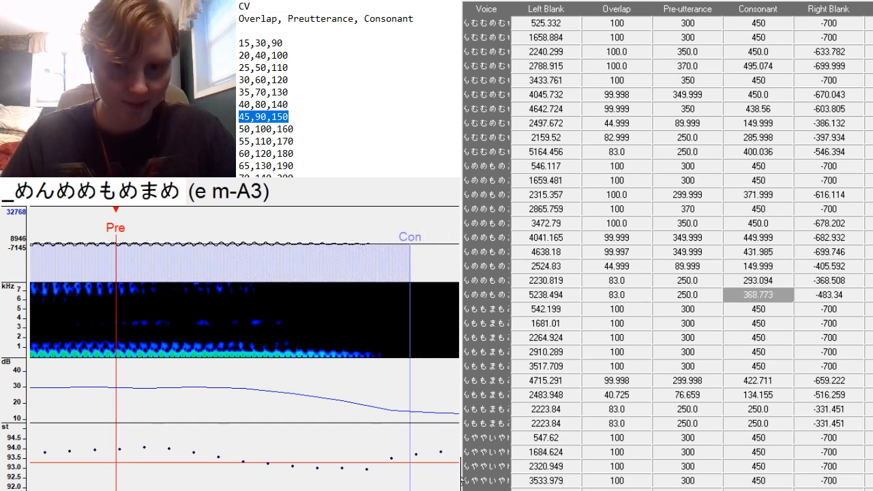
pyautogui.hscroll(8, 463, 482)
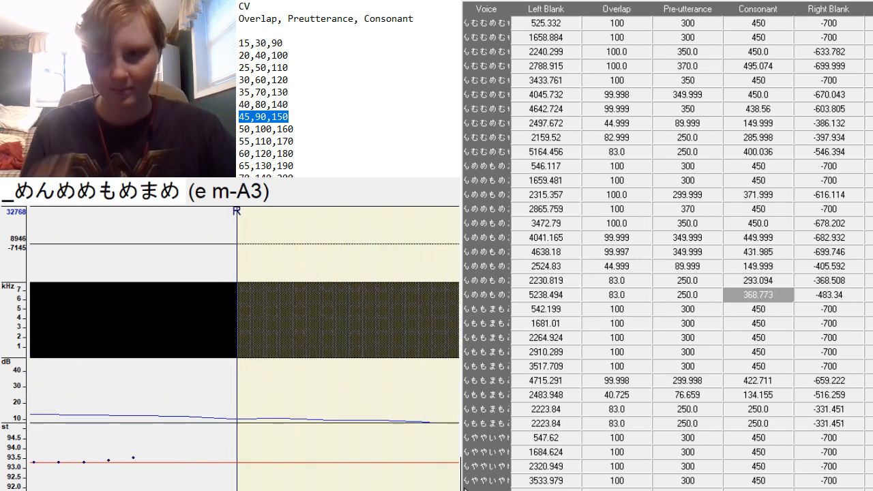
# Align the - もA3 entry's pre-utterance with the vowel onset, left blank about 564, check its other markers, and go on to the n もA3 entry.
pyautogui.press('Down')
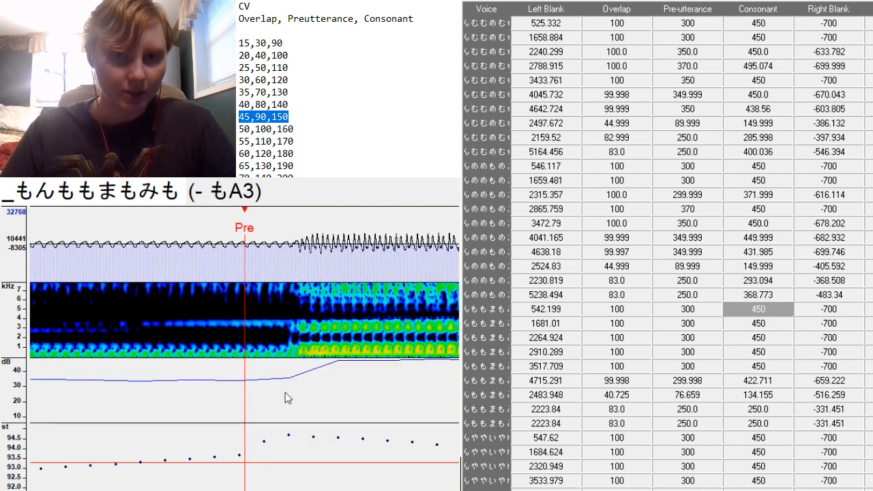
pyautogui.click(298, 333)
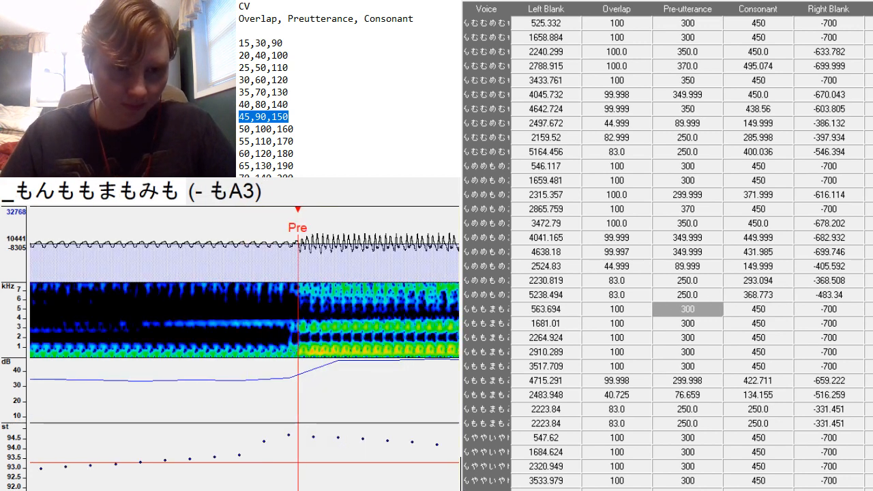
pyautogui.hscroll(-5, 297, 333)
pyautogui.hscroll(12, 297, 333)
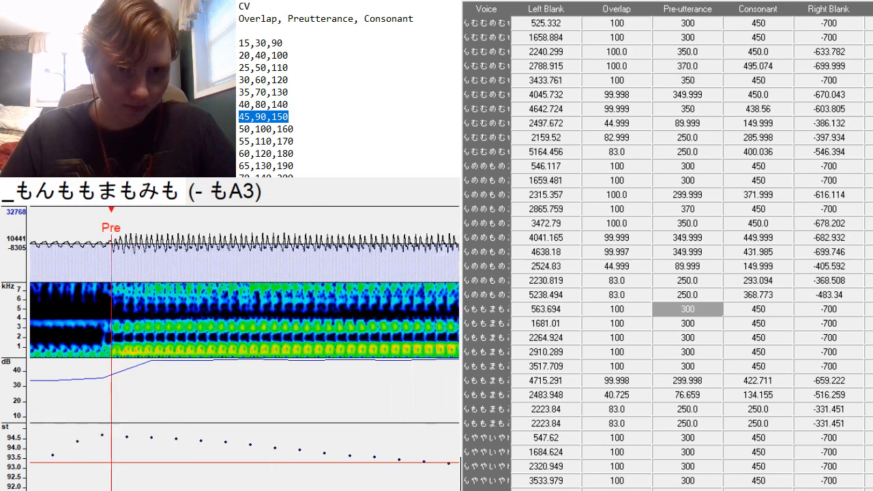
pyautogui.hscroll(2, 297, 333)
pyautogui.press('Down')
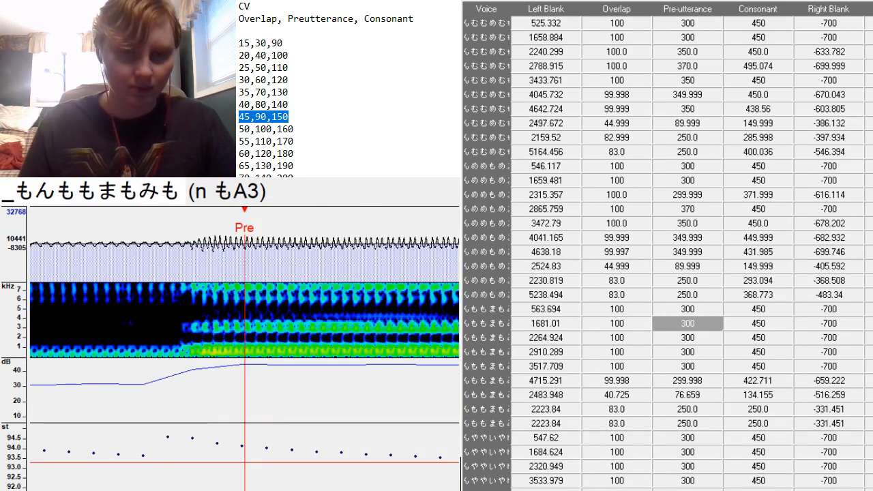
# Align the n もA3 entry's pre-utterance with the vowel onset, left blank about 1659, and check its overlap and right blank.
pyautogui.click(191, 350)
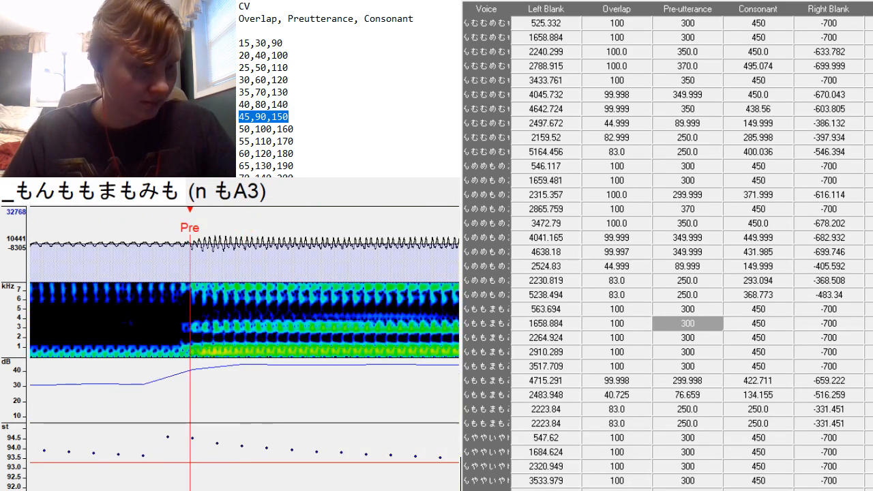
pyautogui.hscroll(-3, 246, 333)
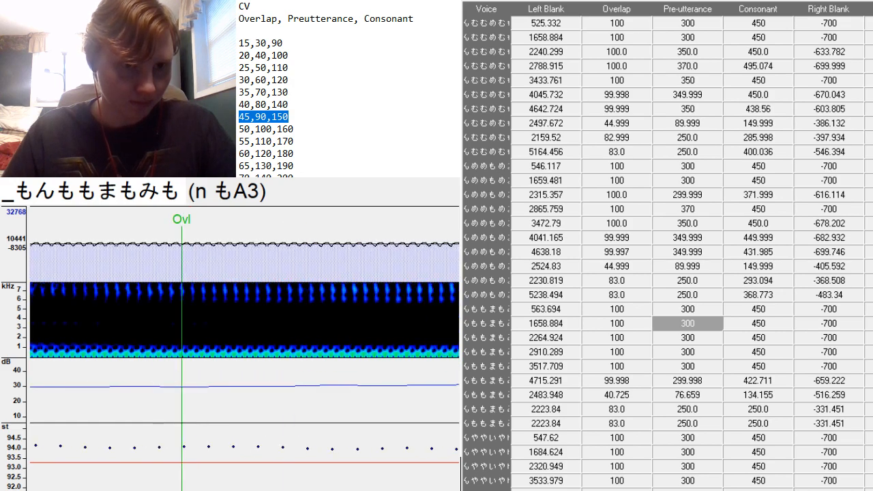
pyautogui.hscroll(10, 246, 333)
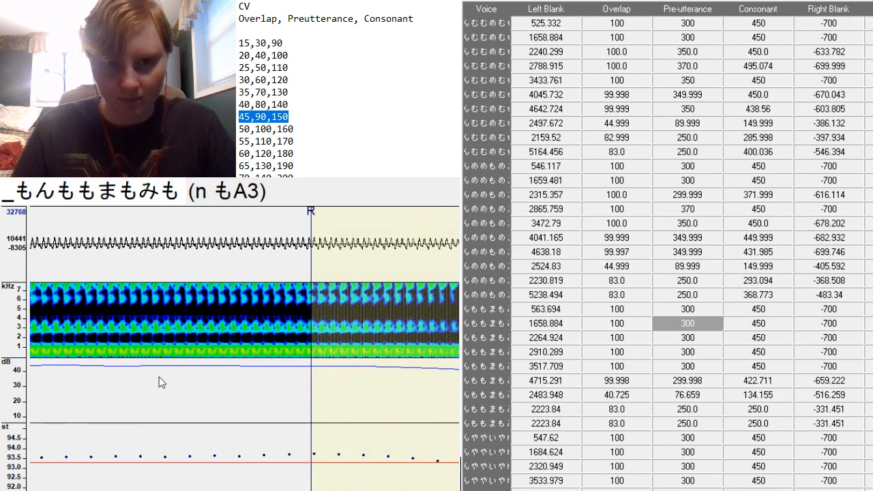
# Align the o もA3 entry's pre-utterance marker with the vowel onset and set its pre-utterance value to 330.
pyautogui.press('Down')
pyautogui.click(277, 359)
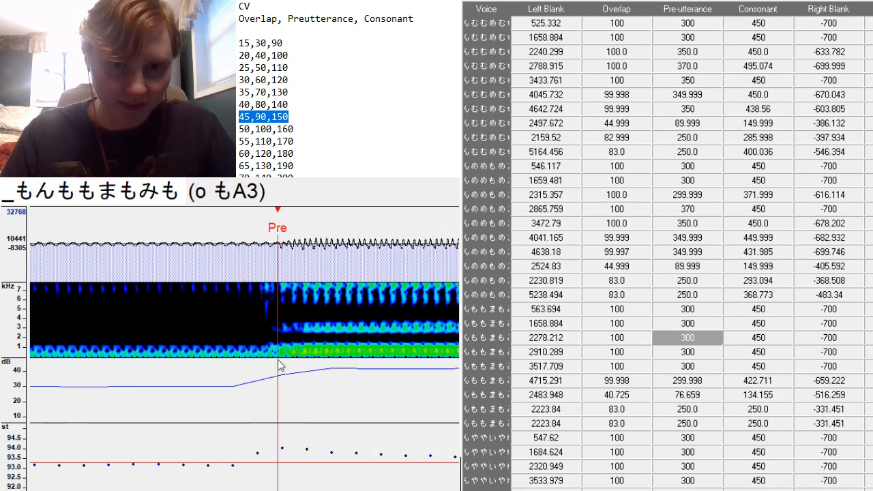
pyautogui.hscroll(-5, 246, 333)
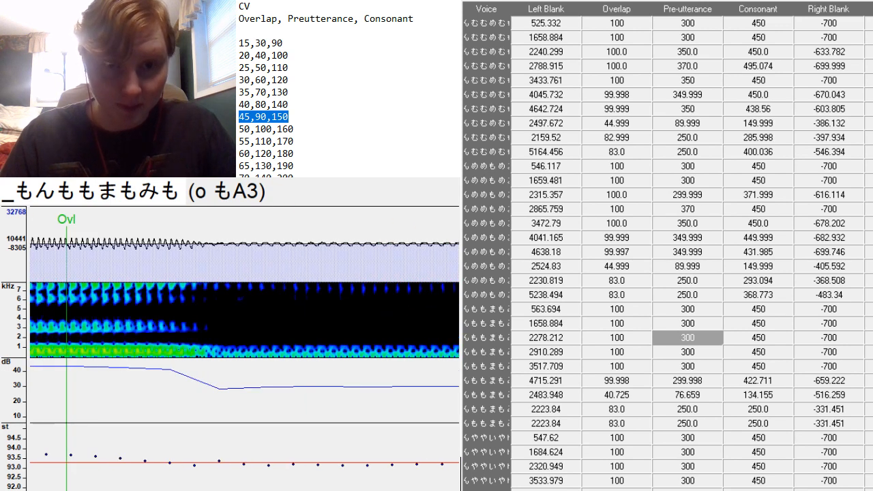
pyautogui.hscroll(4, 246, 333)
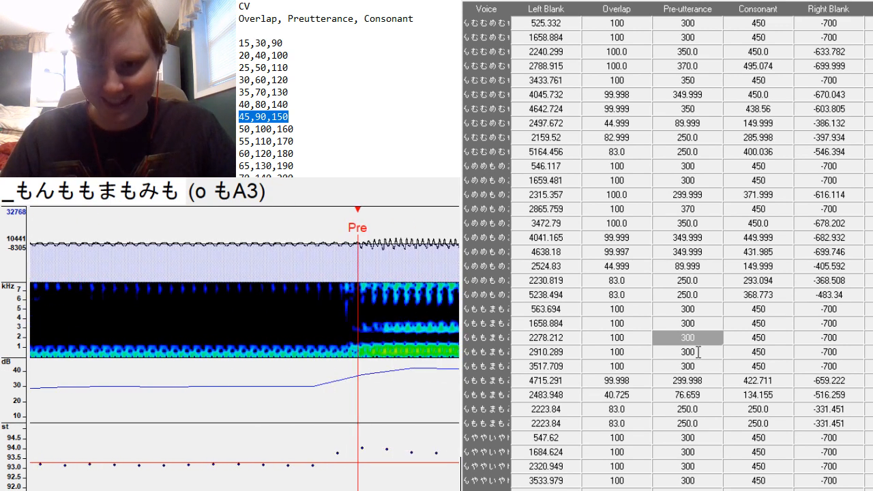
pyautogui.doubleClick(699, 338)
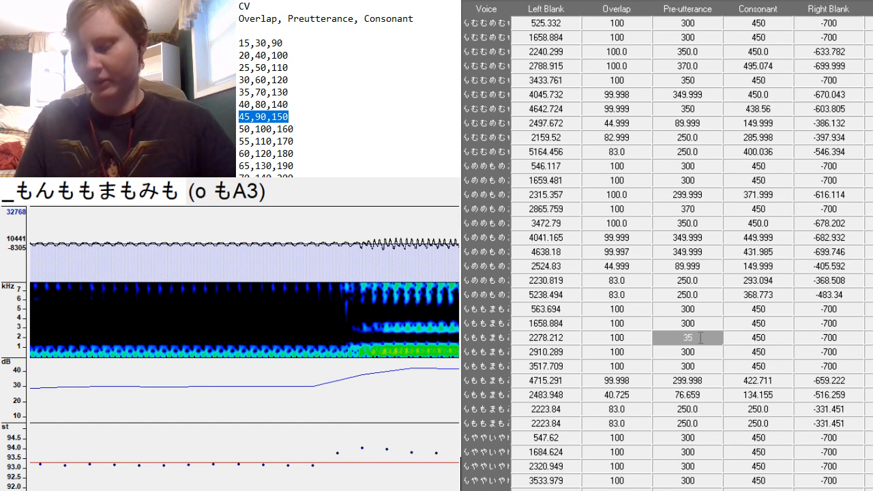
pyautogui.press('Return')
pyautogui.press('BackSpace')
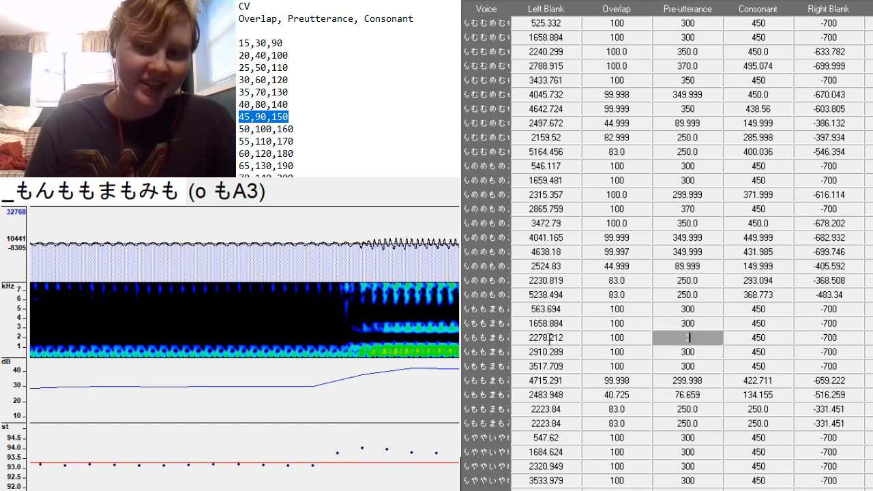
pyautogui.write('30')
pyautogui.press('Return')
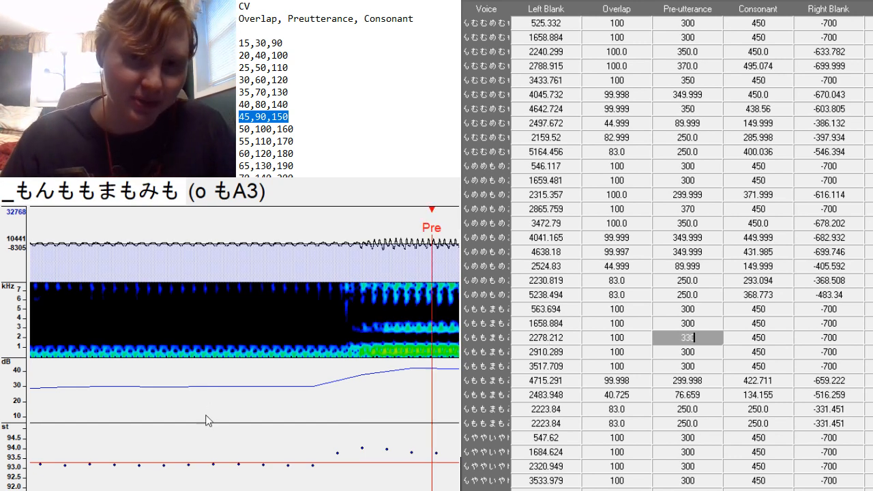
# Realign the o もA3 entry's pre-utterance with the vowel onset, left blank about 2248, and check its overlap and consonant.
pyautogui.click(358, 347)
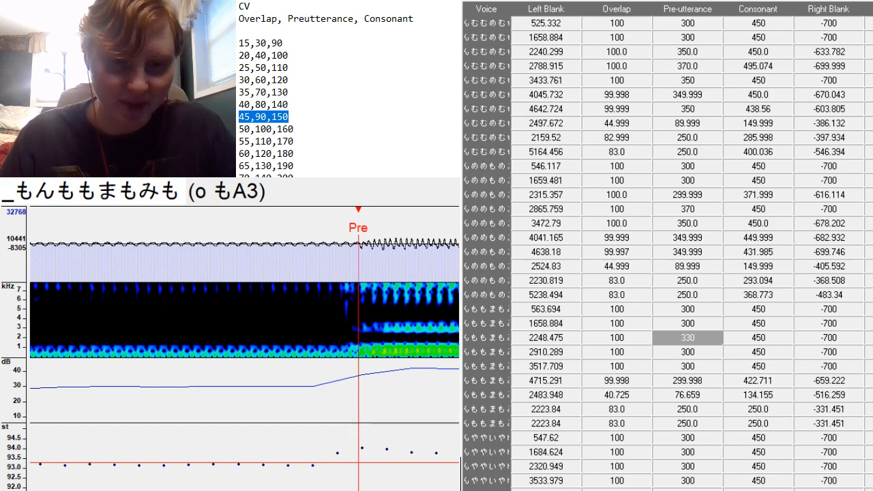
pyautogui.scroll(10, 244, 347)
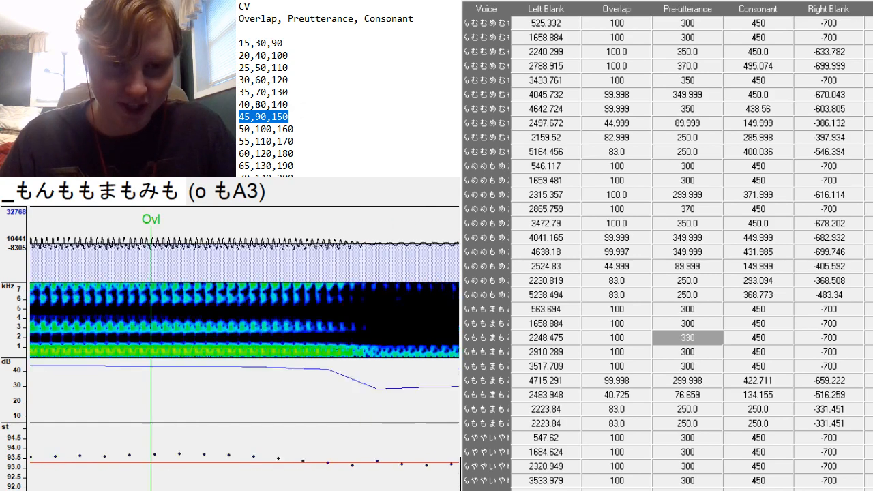
pyautogui.scroll(-10, 244, 346)
pyautogui.scroll(-10, 245, 346)
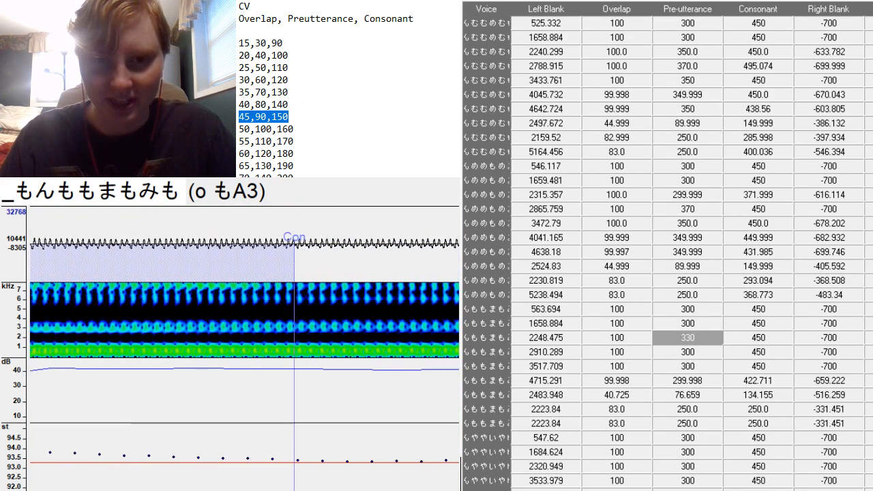
# Set the o まA3 entry's pre-utterance to 330, align it with the vowel onset at left blank about 2835, and check its markers.
pyautogui.press('Down')
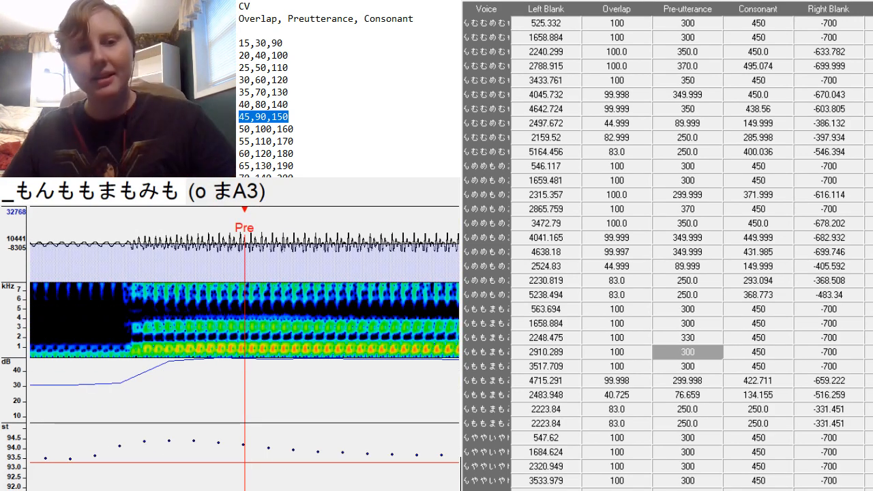
pyautogui.click(129, 350)
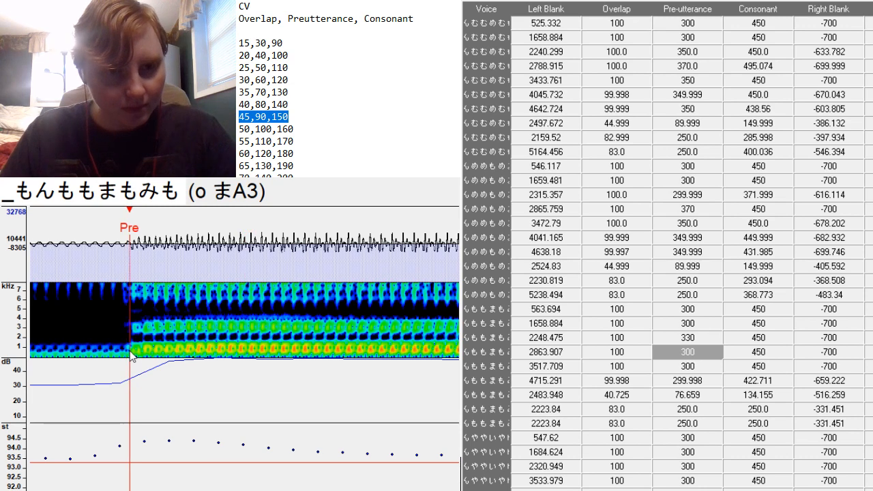
pyautogui.scroll(5, 132, 351)
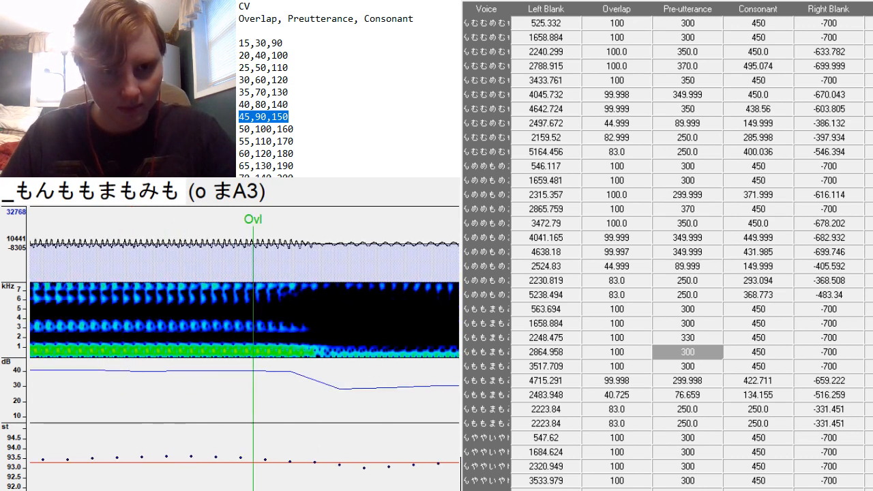
pyautogui.scroll(-3, 132, 351)
pyautogui.doubleClick(710, 352)
pyautogui.write('30')
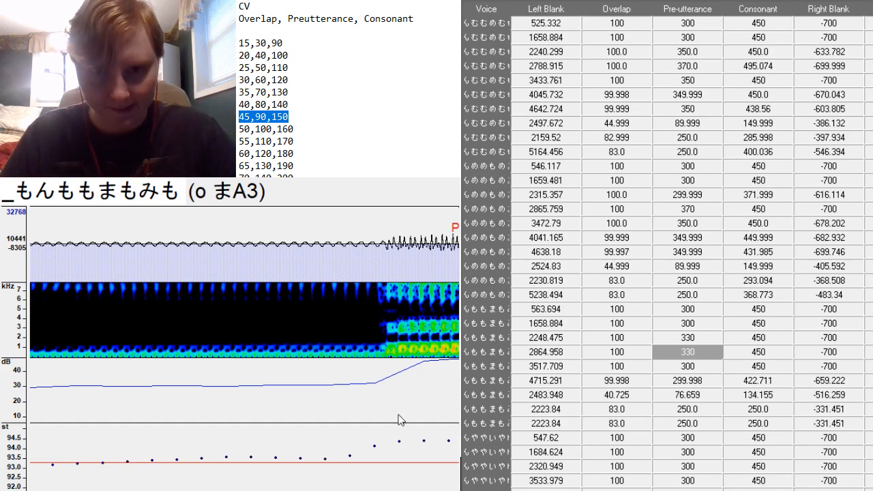
pyautogui.click(386, 347)
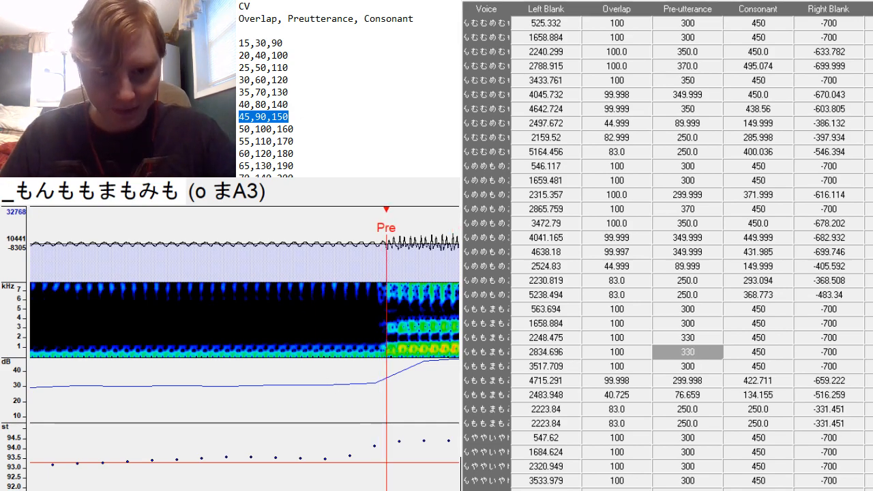
pyautogui.scroll(4, 387, 346)
pyautogui.scroll(-12, 387, 347)
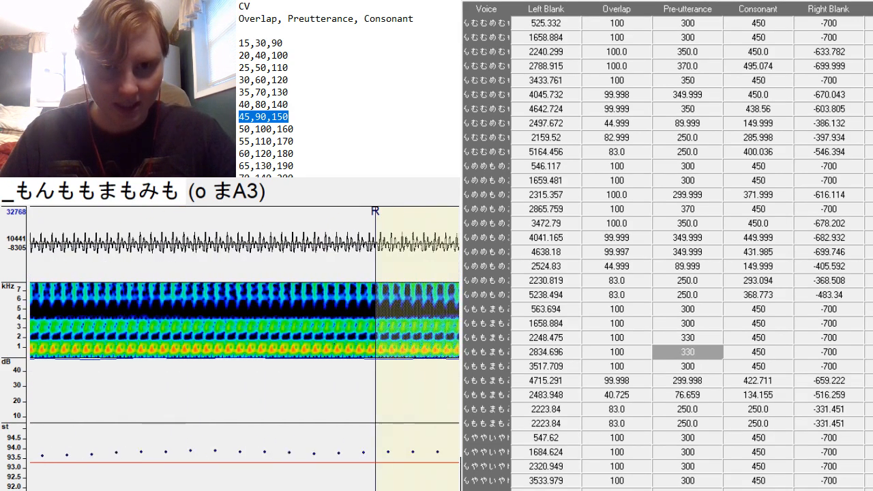
# Set the a もA3 entry's pre-utterance to 330 and align it with the vowel onset, left blank about 3475.
pyautogui.press('Down')
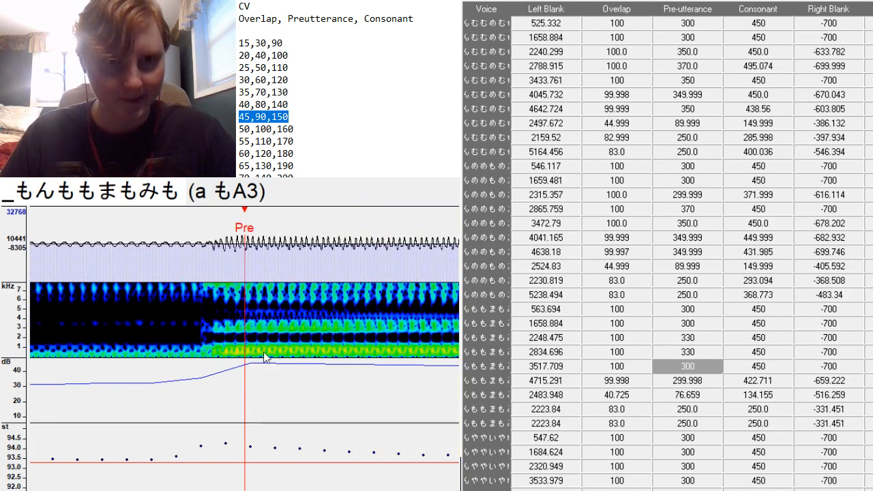
pyautogui.click(214, 350)
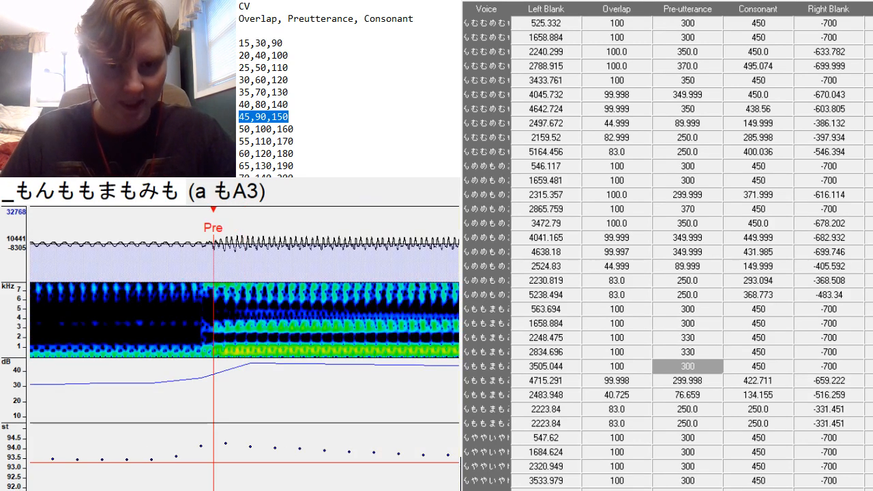
pyautogui.scroll(7, 214, 350)
pyautogui.scroll(-5, 214, 350)
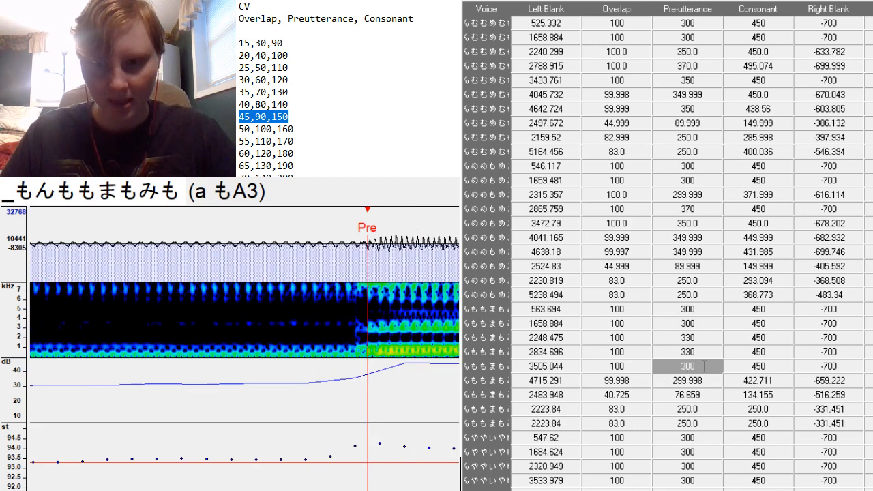
pyautogui.click(704, 366)
pyautogui.write('330')
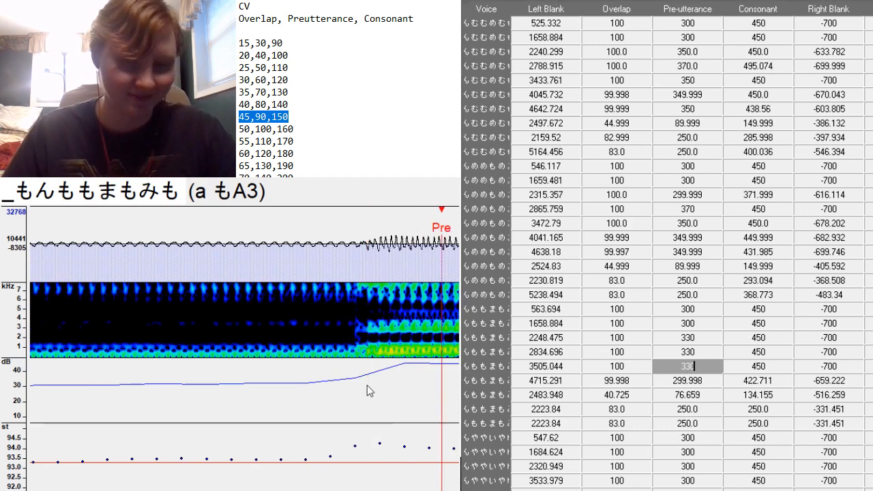
pyautogui.press('F3')
pyautogui.press('F3')
pyautogui.press('F3')
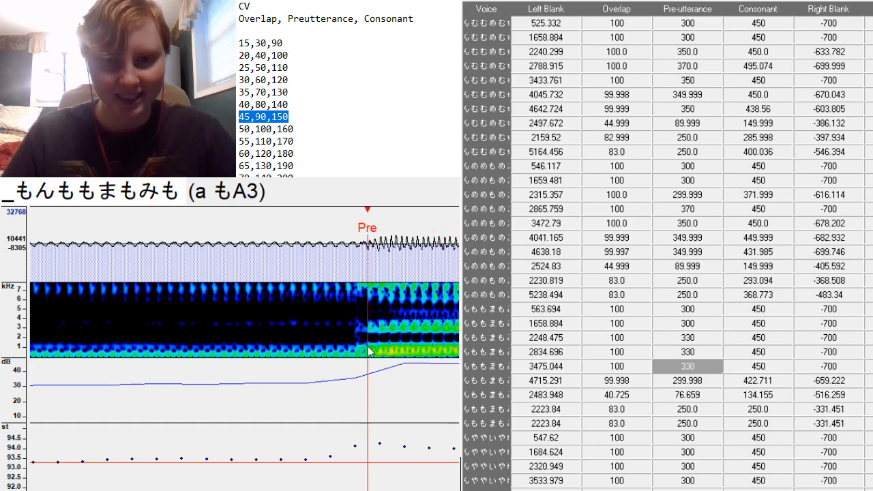
# Check the a もA3 entry's overlap and pull its right blank in to about -660, before the vowel fades.
pyautogui.scroll(12, 367, 306)
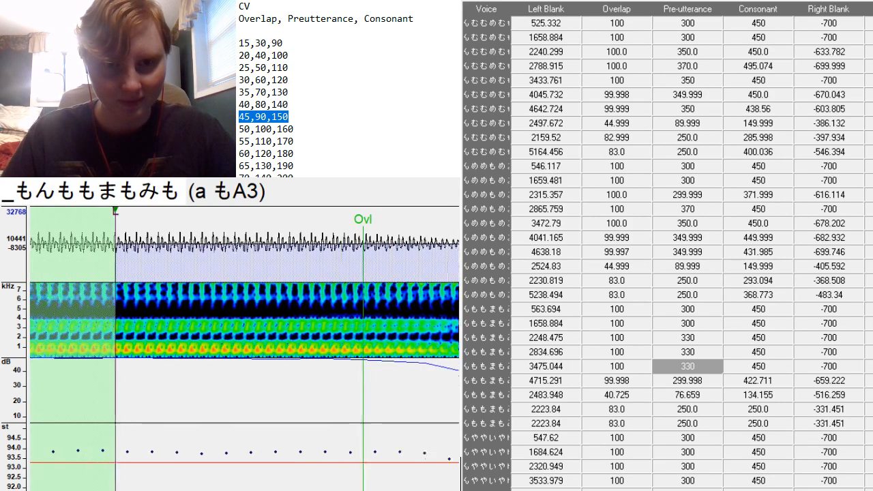
pyautogui.scroll(-20, 367, 307)
pyautogui.scroll(-5, 245, 301)
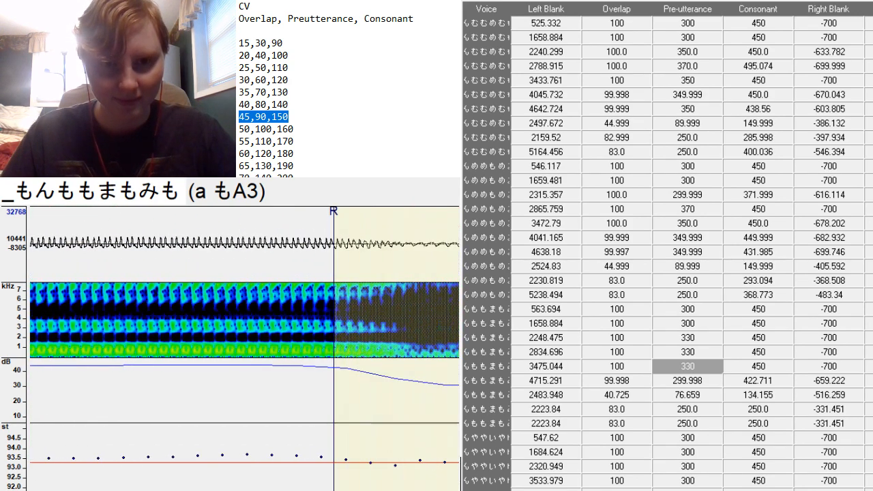
pyautogui.moveTo(339, 268)
pyautogui.mouseDown()
pyautogui.moveTo(319, 321)
pyautogui.moveTo(226, 373)
pyautogui.moveTo(237, 383)
pyautogui.moveTo(233, 355)
pyautogui.mouseUp()
# Go on to the i もA3 entry and align its pre-utterance with the vowel onset, left blank about 4711.
pyautogui.press('Down')
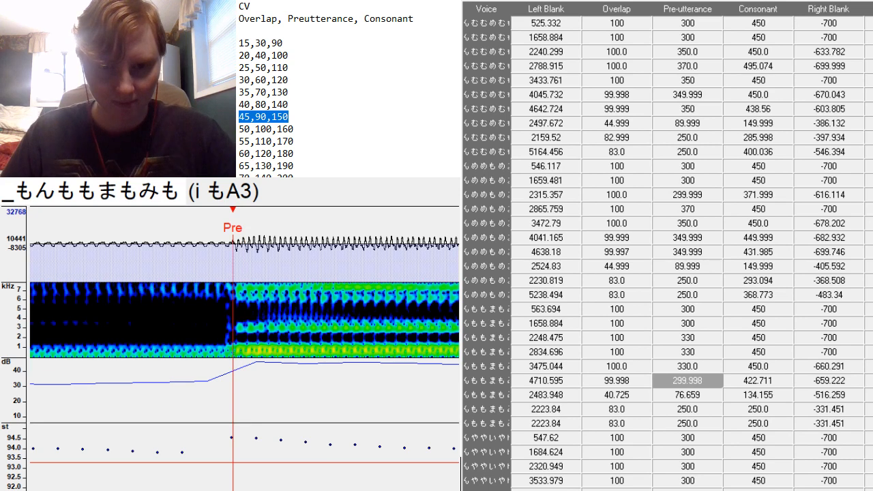
pyautogui.scroll(5, 234, 354)
pyautogui.scroll(-5, 233, 355)
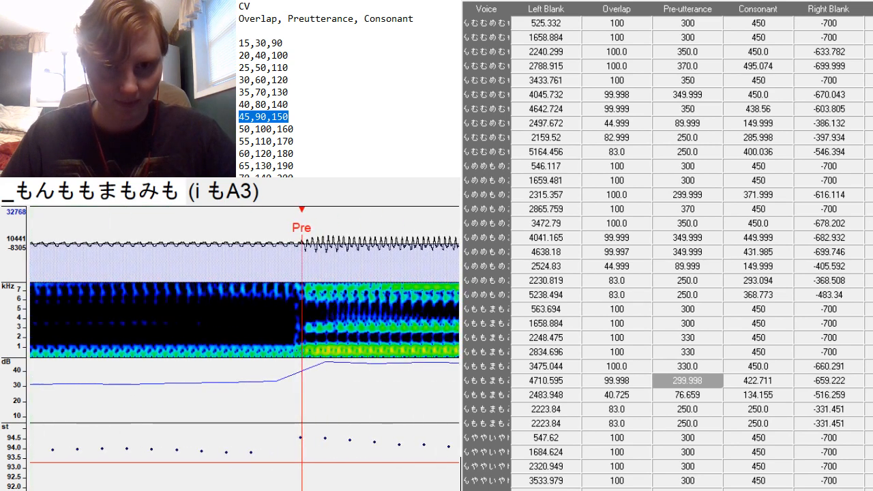
# Set the i もA3 entry's pre-utterance to 350 and realign it with the vowel onset, left blank about 4661.
pyautogui.click(715, 382)
pyautogui.press('BackSpace')
pyautogui.press('BackSpace')
pyautogui.press('BackSpace')
pyautogui.press('BackSpace')
pyautogui.press('BackSpace')
pyautogui.press('BackSpace')
pyautogui.press('BackSpace')
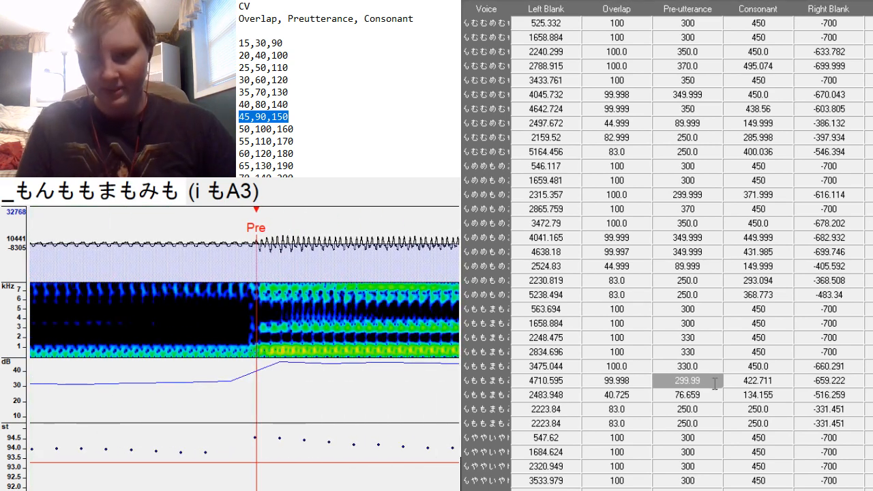
pyautogui.write('350')
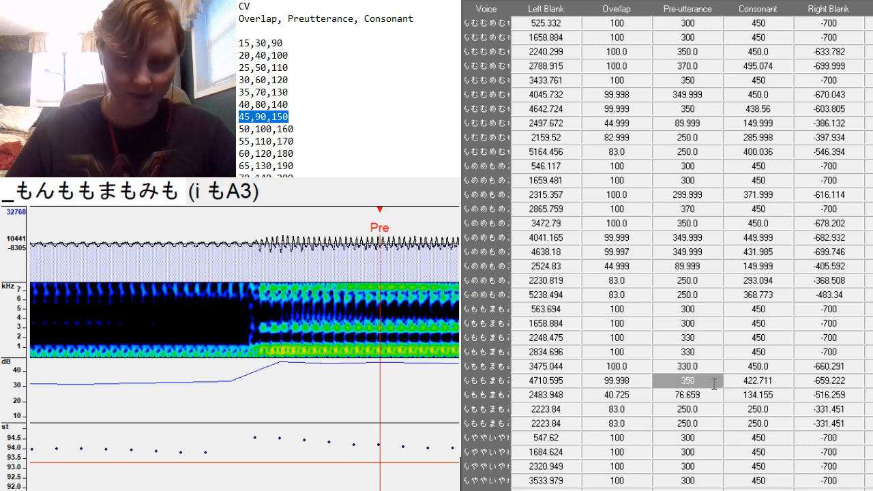
pyautogui.press('F3')
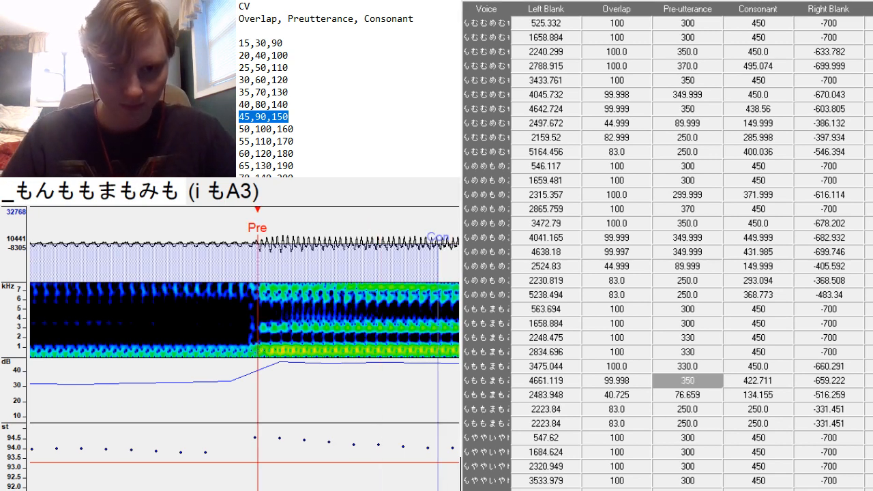
# Check the i もA3 entry's overlap, set its pre-utterance to 380, and realign it with the vowel onset, left blank about 4631.
pyautogui.scroll(9, 257, 319)
pyautogui.scroll(-7, 257, 319)
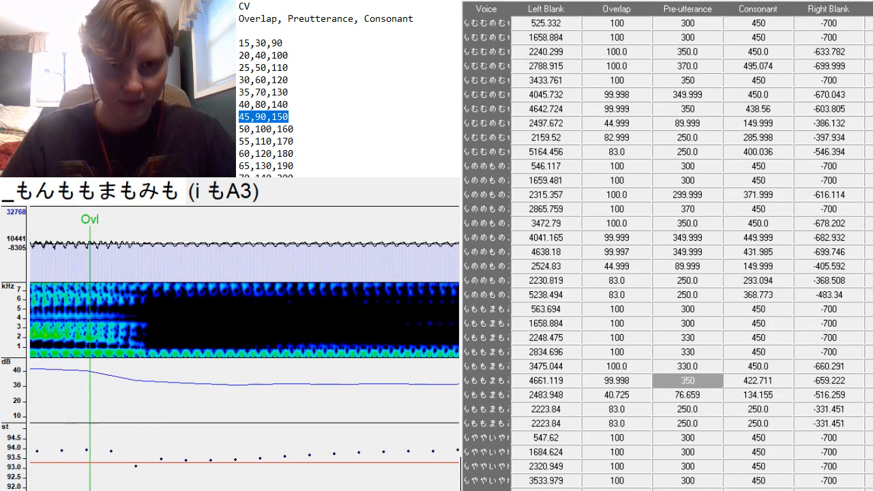
pyautogui.scroll(-2, 258, 319)
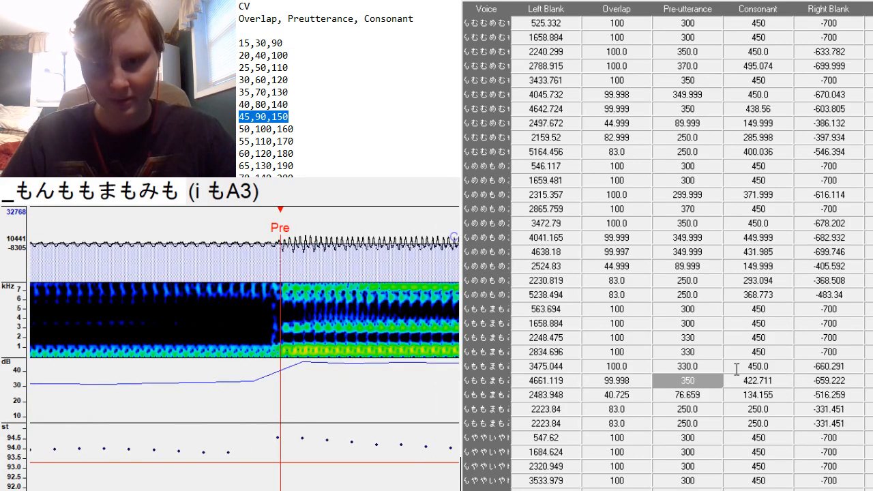
pyautogui.press('BackSpace')
pyautogui.write('3')
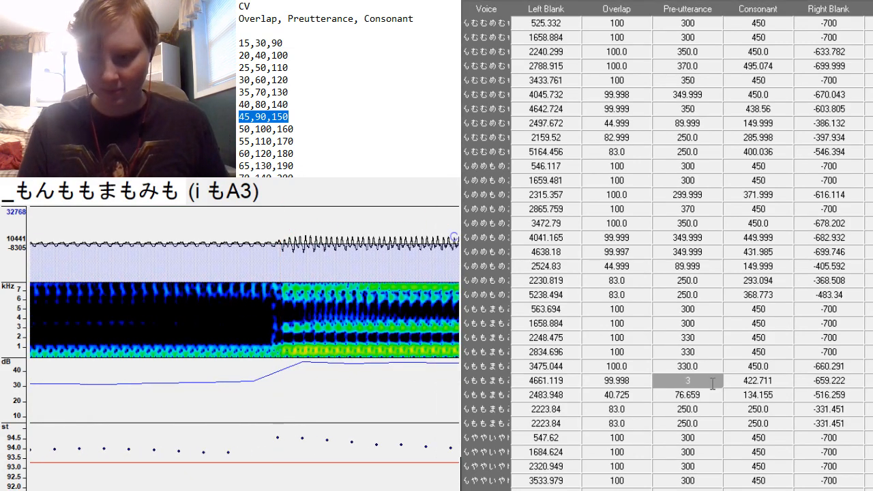
pyautogui.write('80')
pyautogui.press('Return')
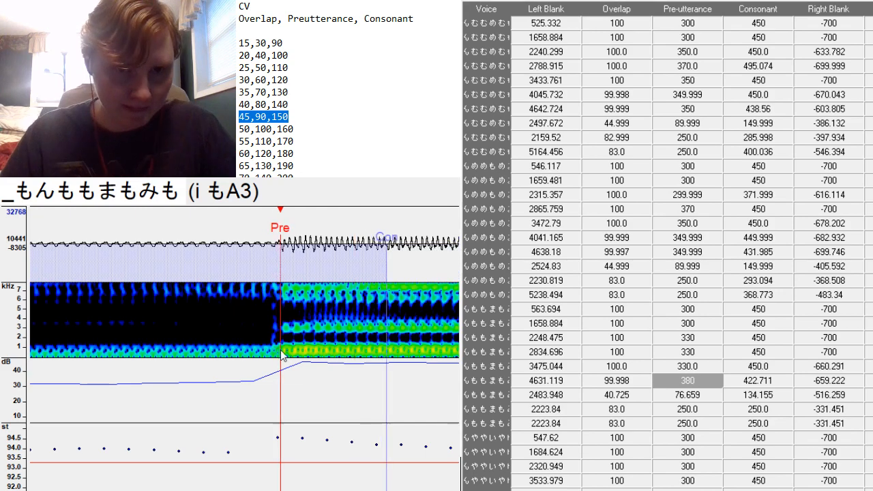
pyautogui.click(283, 356)
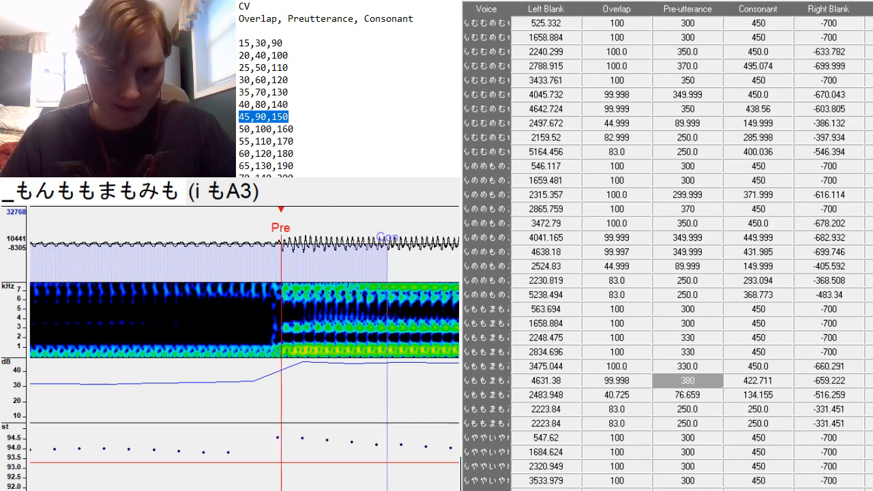
# Set the もA3 entry's overlap to 45, pre-utterance to 90 and consonant to 150, and align it with the vowel onset, left blank about 2489.
pyautogui.scroll(6, 282, 348)
pyautogui.scroll(-7, 282, 348)
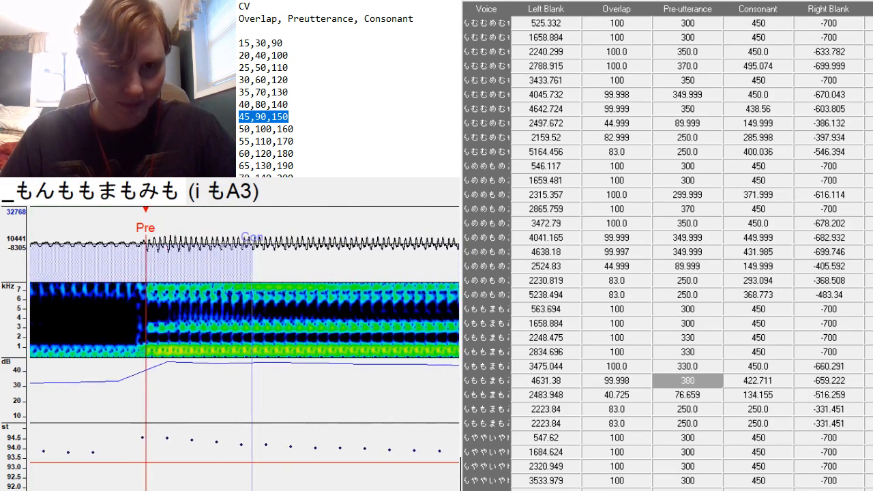
pyautogui.scroll(-13, 282, 348)
pyautogui.press('Down')
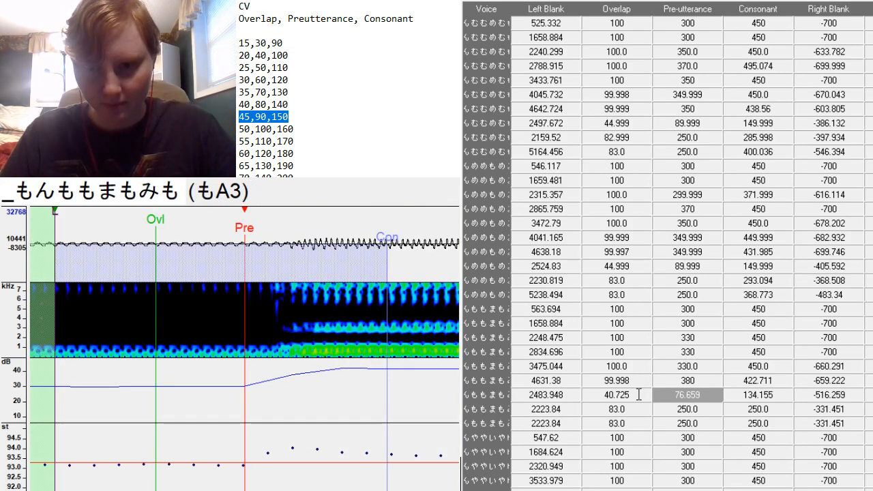
pyautogui.moveTo(639, 395); pyautogui.dragTo(766, 392)
pyautogui.write('45\t90\t150')
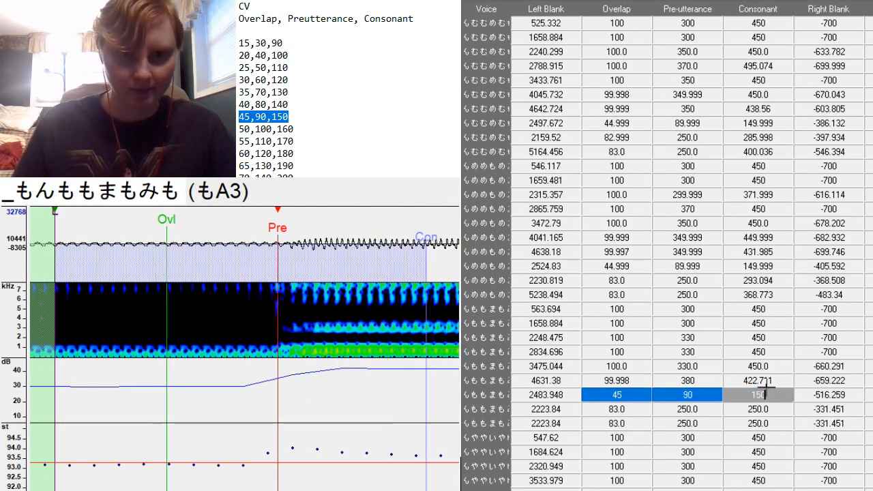
pyautogui.press('F3')
pyautogui.press('F3')
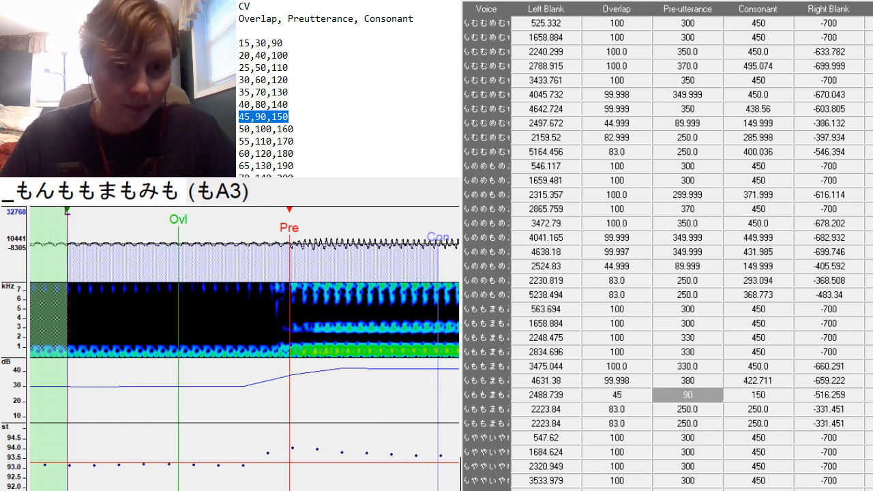
# Pull the もA3 entry's right blank in to about -434, before the vowel fades, and check its overlap and consonant against the waveform.
pyautogui.scroll(5, 290, 314)
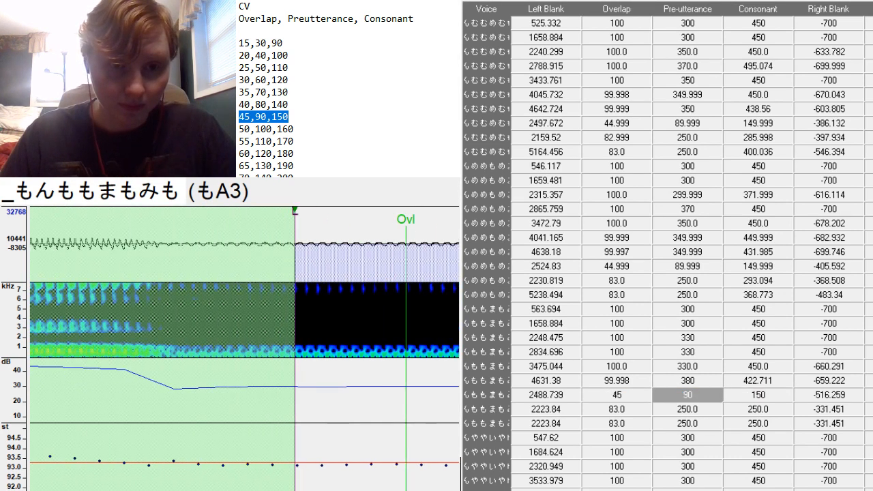
pyautogui.scroll(-16, 289, 314)
pyautogui.scroll(-6, 289, 398)
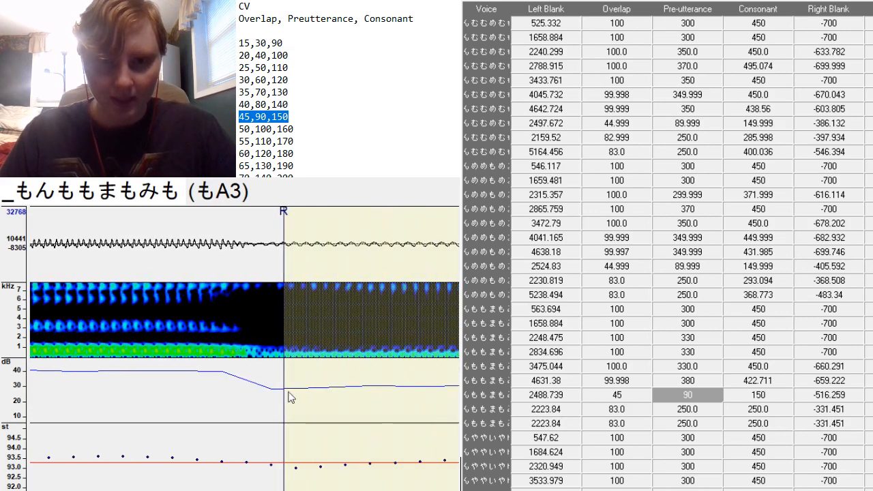
pyautogui.moveTo(285, 270)
pyautogui.mouseDown()
pyautogui.moveTo(232, 321)
pyautogui.moveTo(50, 359)
pyautogui.moveTo(83, 365)
pyautogui.mouseUp()
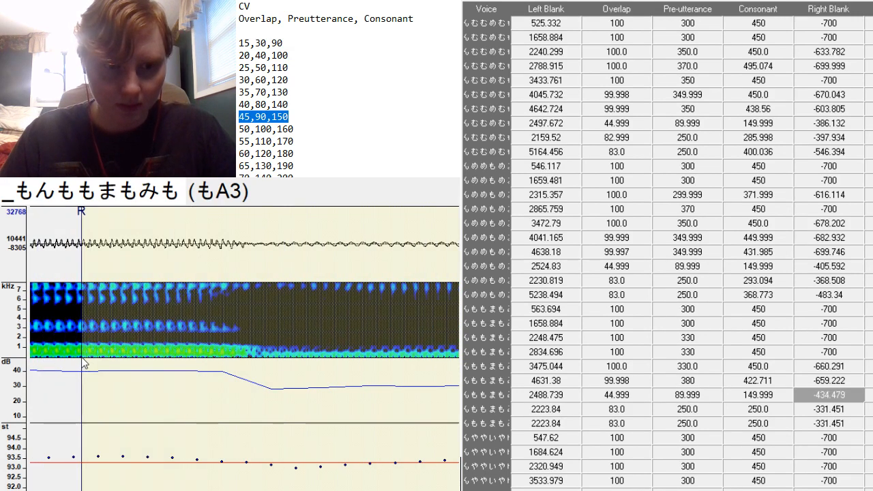
pyautogui.click(767, 396)
pyautogui.scroll(-8, 647, 249)
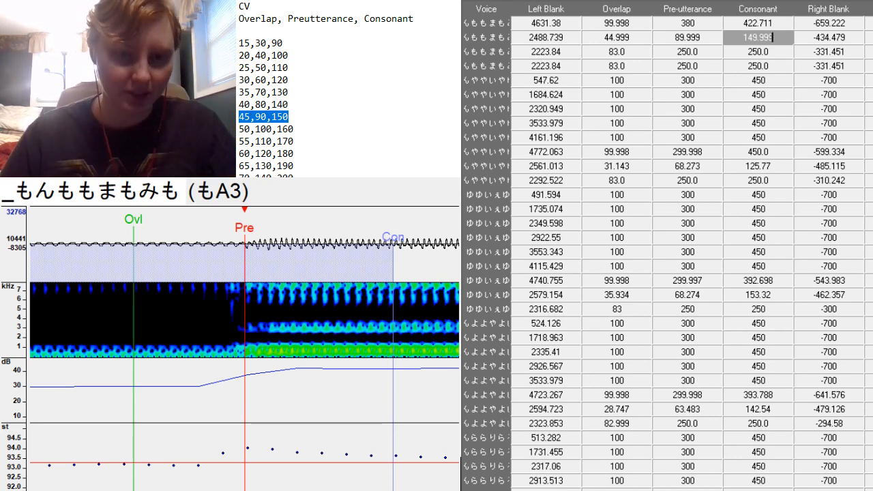
pyautogui.scroll(-1, 244, 348)
pyautogui.scroll(5, 244, 348)
pyautogui.scroll(-12, 244, 348)
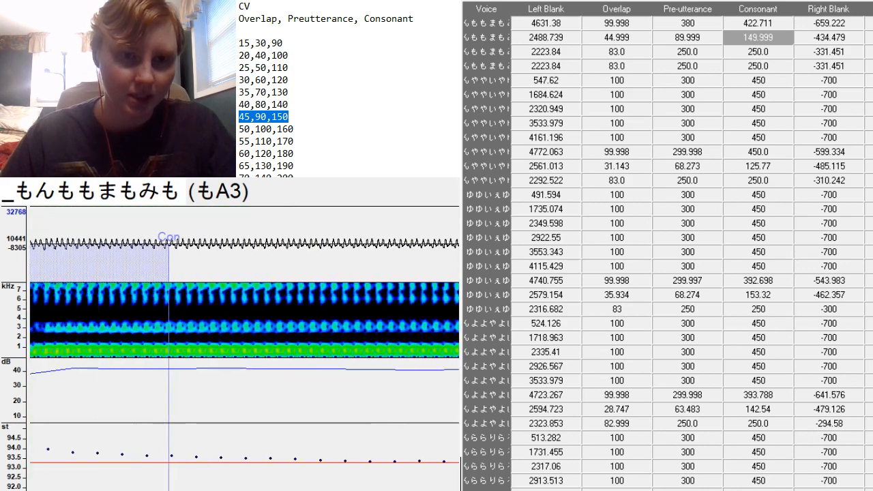
pyautogui.scroll(-3, 244, 348)
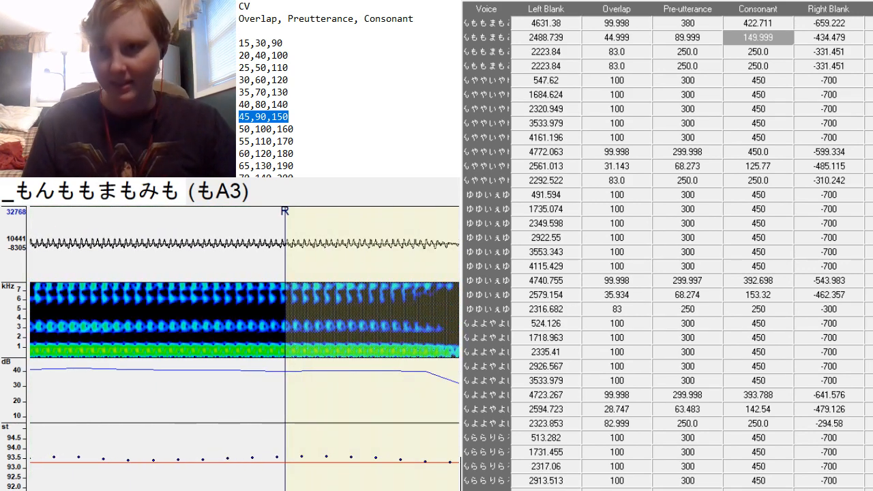
# Go on to the o mA3 entry and align its pre-utterance with the end of the vowel, left blank about 2191.
pyautogui.press('Down')
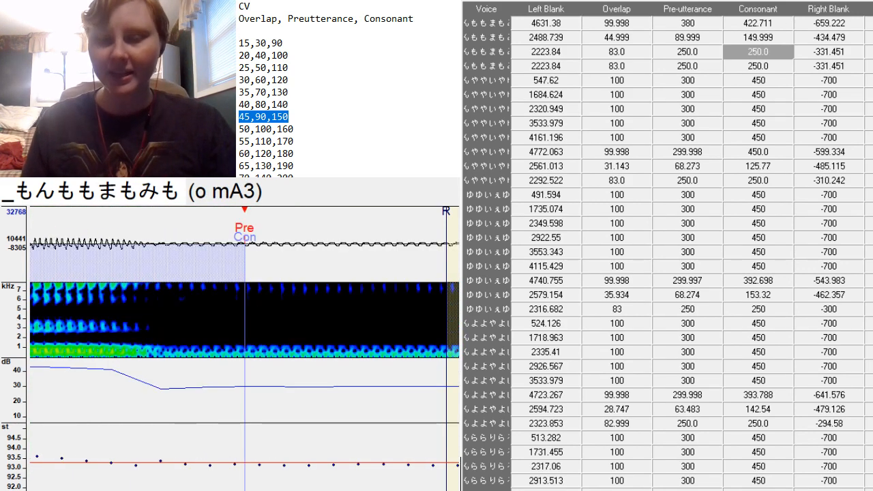
pyautogui.click(164, 369)
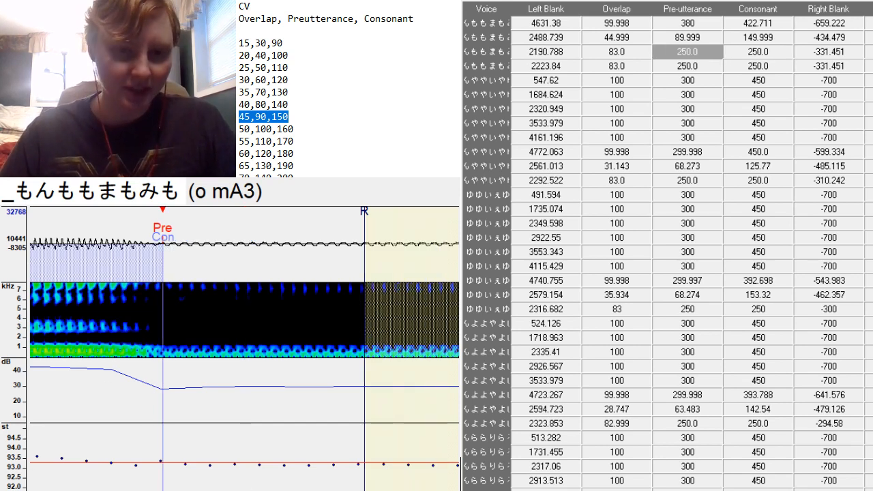
# Extend the right blank of the "o mA3" entry to about -363, just before the next vowel begins.
pyautogui.scroll(5, 309, 206)
pyautogui.scroll(-7, 309, 207)
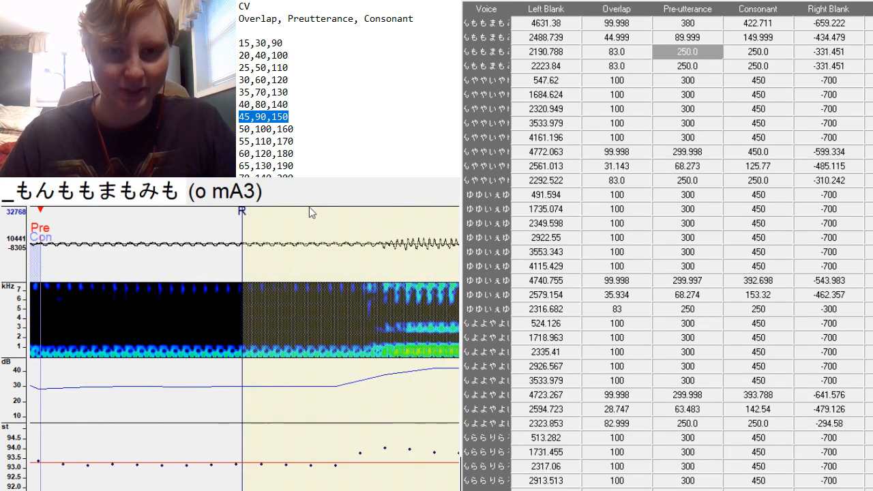
pyautogui.moveTo(245, 265)
pyautogui.mouseDown()
pyautogui.moveTo(341, 361)
pyautogui.moveTo(316, 376)
pyautogui.mouseUp()
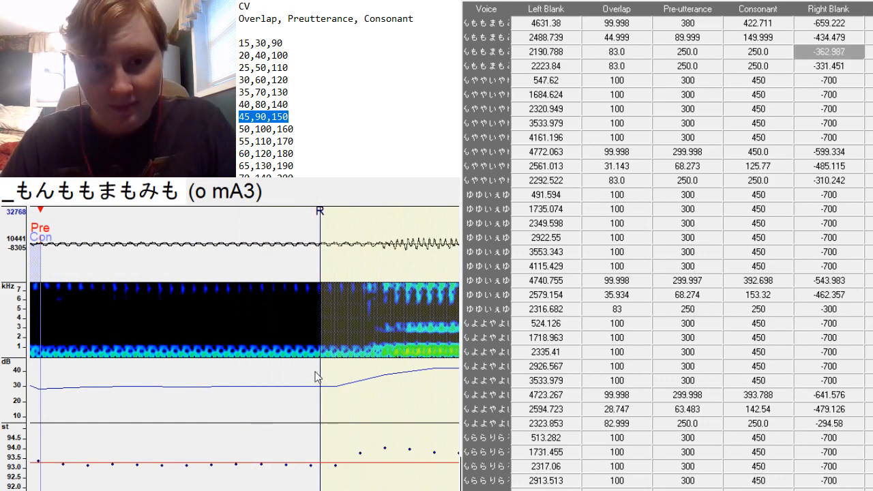
# Move the consonant marker of "o mA3" past the pre-utterance, to about 278.6.
pyautogui.scroll(2, 226, 450)
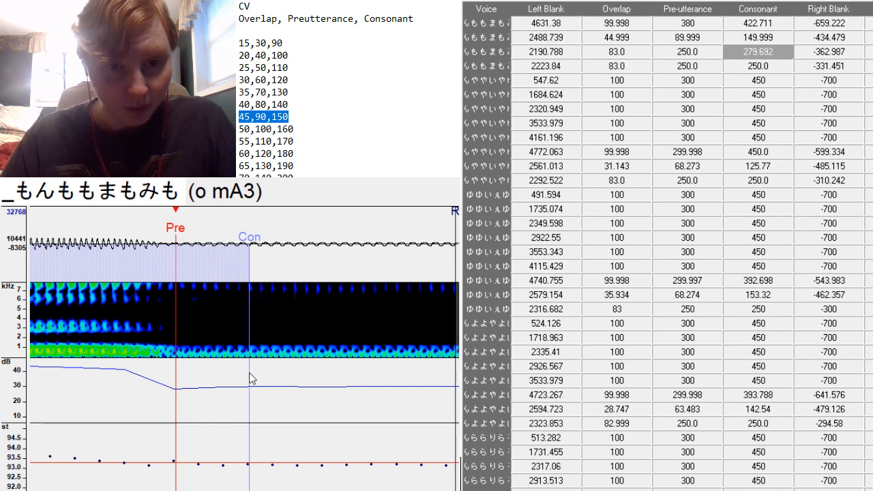
pyautogui.moveTo(250, 374); pyautogui.dragTo(246, 360)
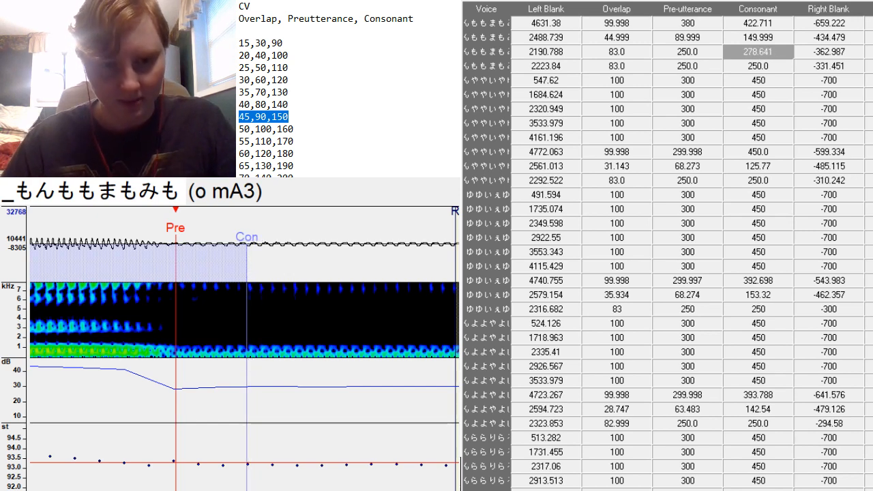
pyautogui.scroll(16, 246, 361)
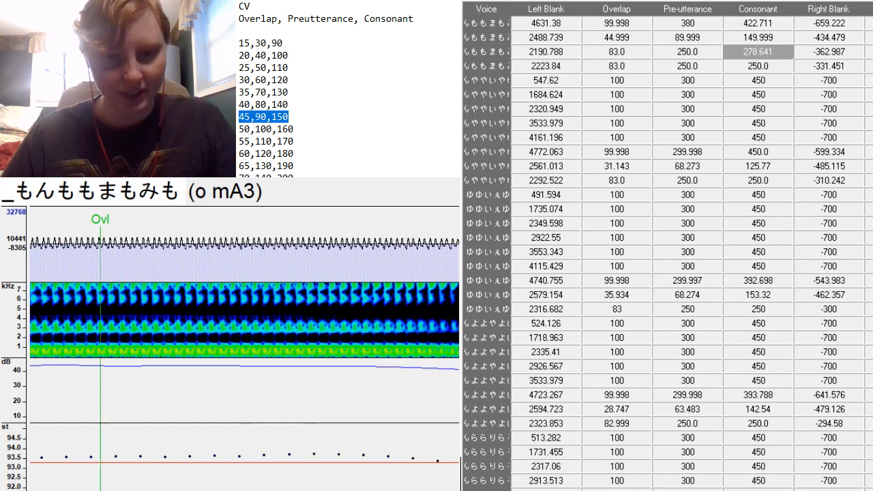
pyautogui.scroll(-14, 247, 360)
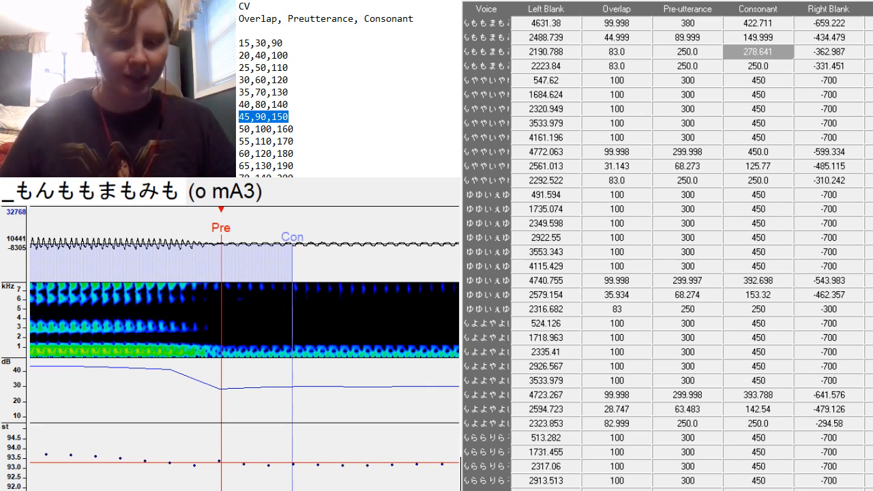
# Switch to the "o m-A3" entry and shift its parameter set to the final m, giving a left blank of about 5185.7.
pyautogui.press('Down')
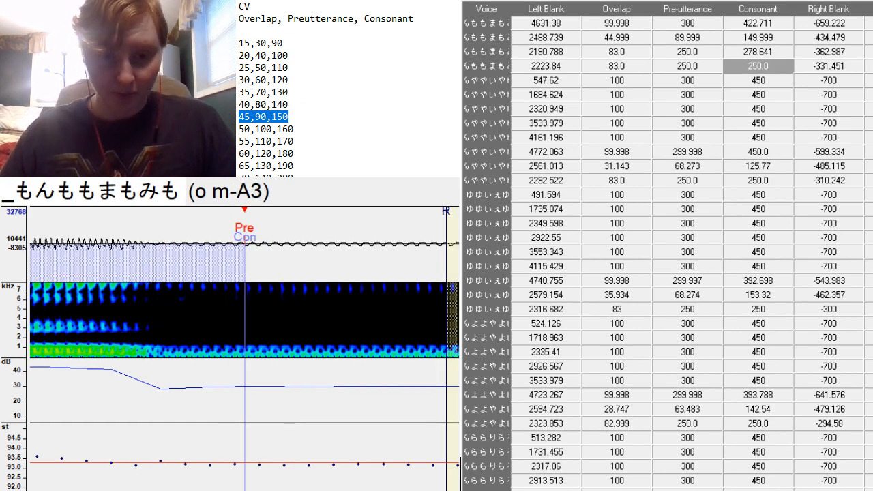
pyautogui.hscroll(10, 244, 319)
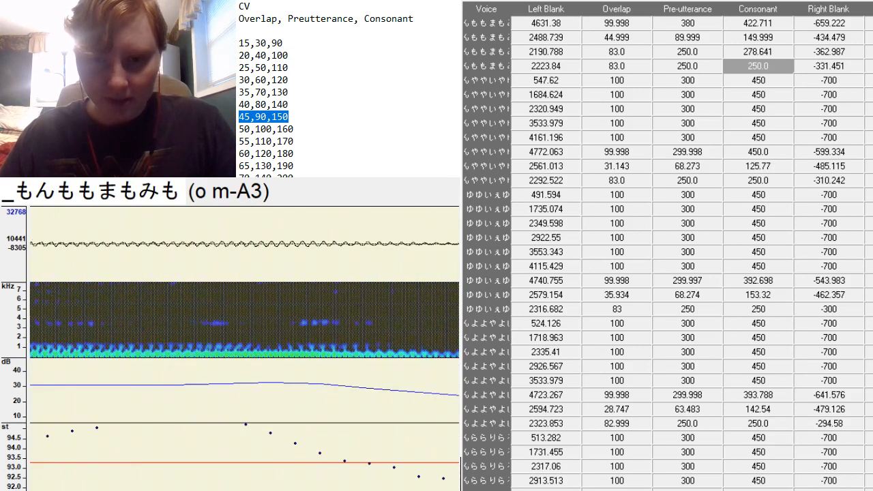
pyautogui.hscroll(-10, 244, 320)
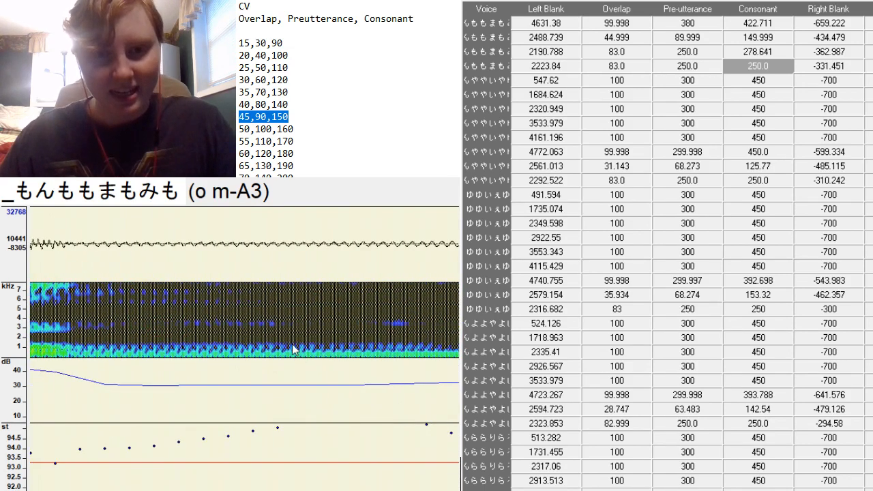
pyautogui.press('F3')
pyautogui.hscroll(-3, 244, 319)
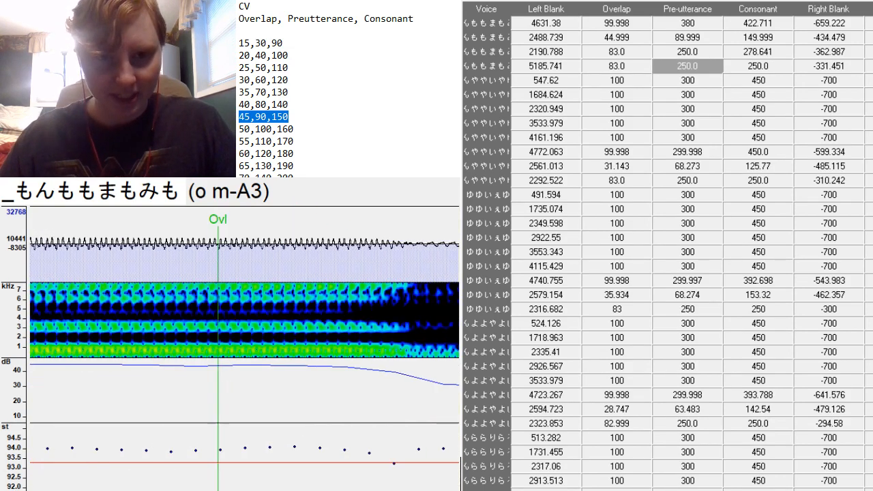
# Extend the right blank of "o m-A3" into the silence after the final m, to about -512.
pyautogui.hscroll(10, 293, 481)
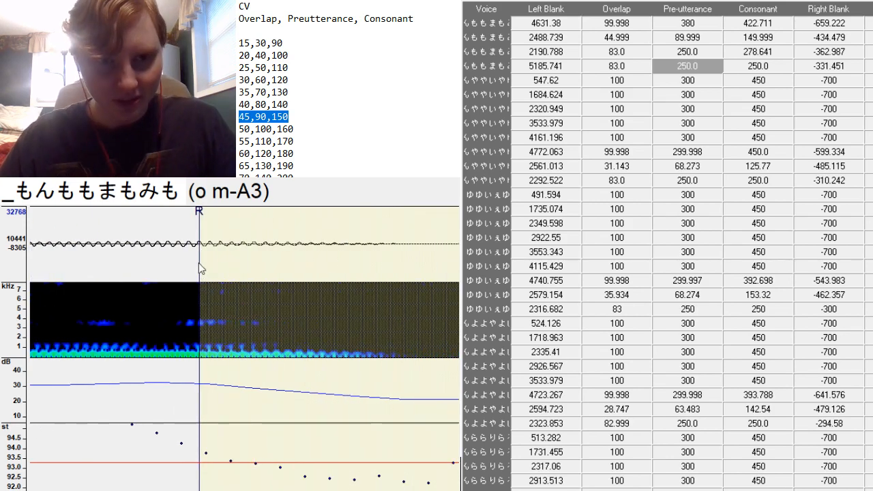
pyautogui.moveTo(200, 266); pyautogui.dragTo(702, 392)
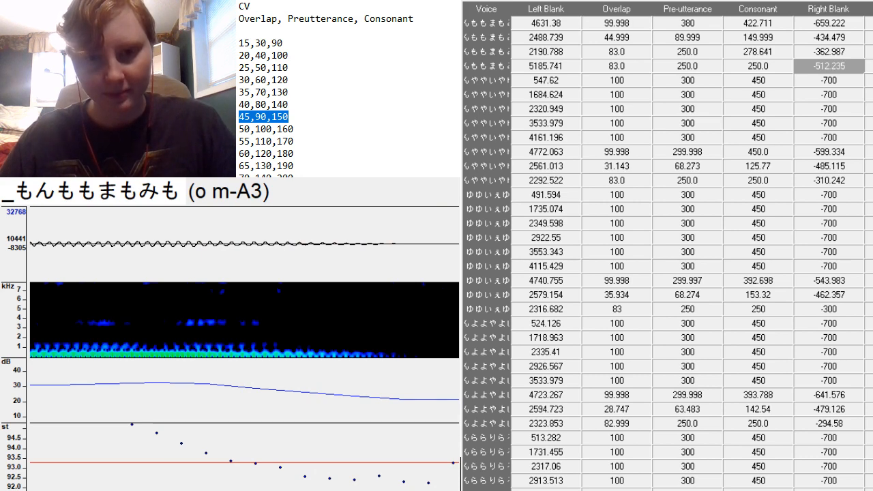
pyautogui.hscroll(5, 245, 481)
pyautogui.hscroll(-7, 244, 481)
pyautogui.hscroll(3, 244, 481)
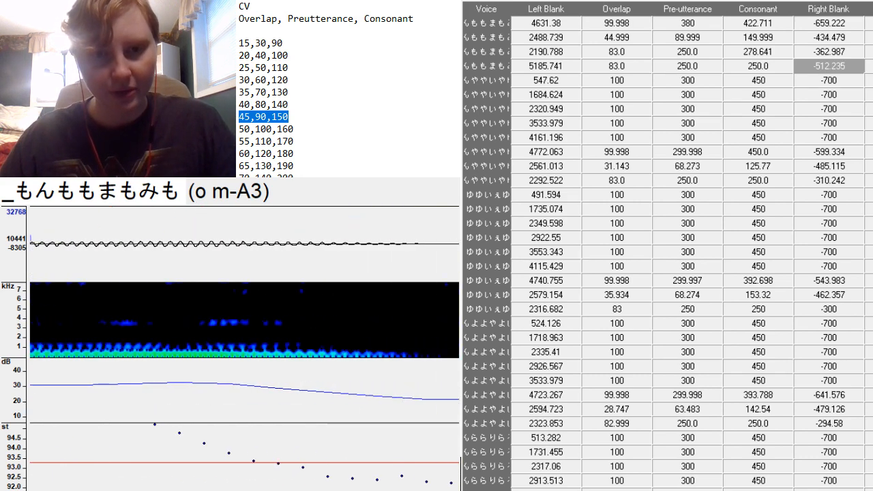
pyautogui.hscroll(5, 244, 348)
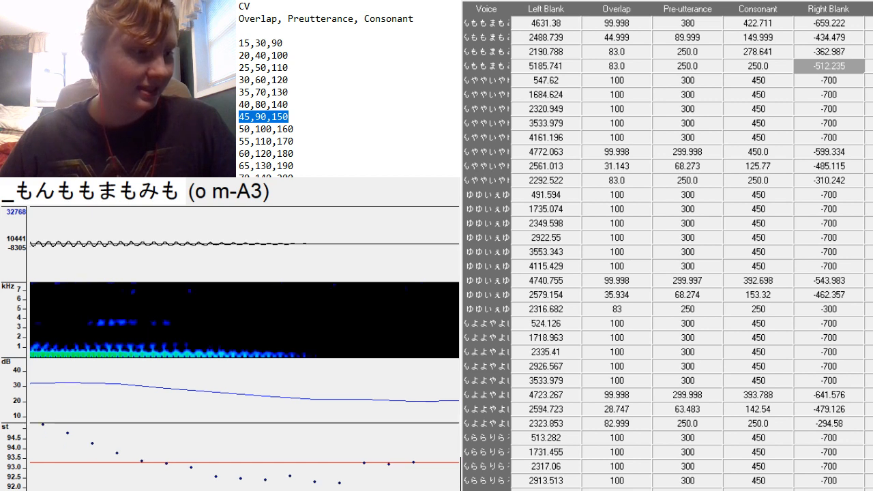
# Move the consonant marker of "o m-A3" beyond the fading m sound, to about 434.
pyautogui.hscroll(-8, 245, 348)
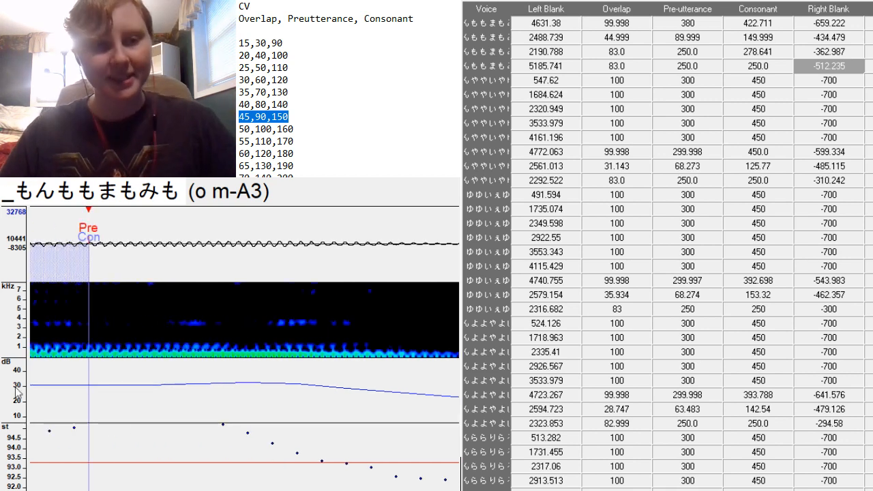
pyautogui.hscroll(-5, 245, 348)
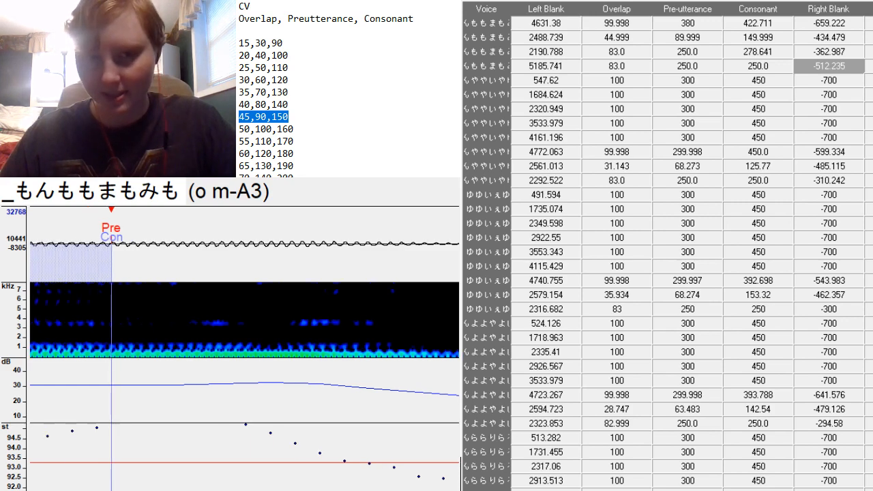
pyautogui.hscroll(4, 244, 348)
pyautogui.hscroll(1, 114, 306)
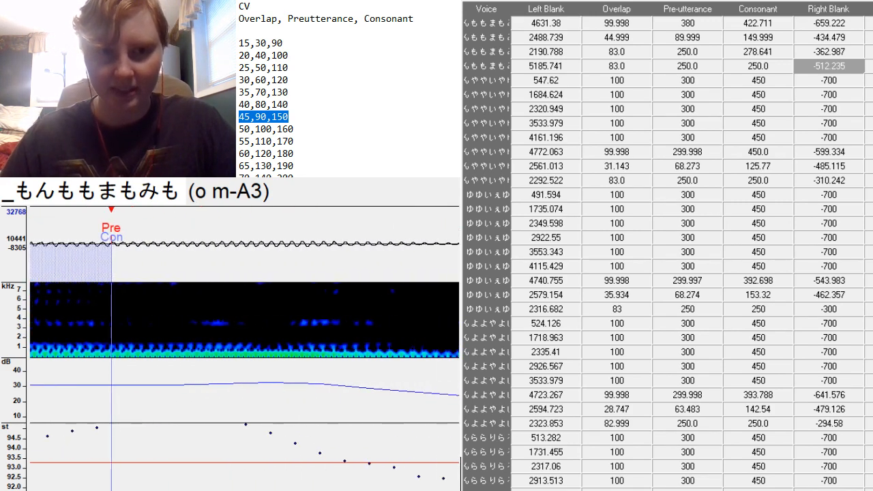
pyautogui.moveTo(111, 296); pyautogui.dragTo(614, 322)
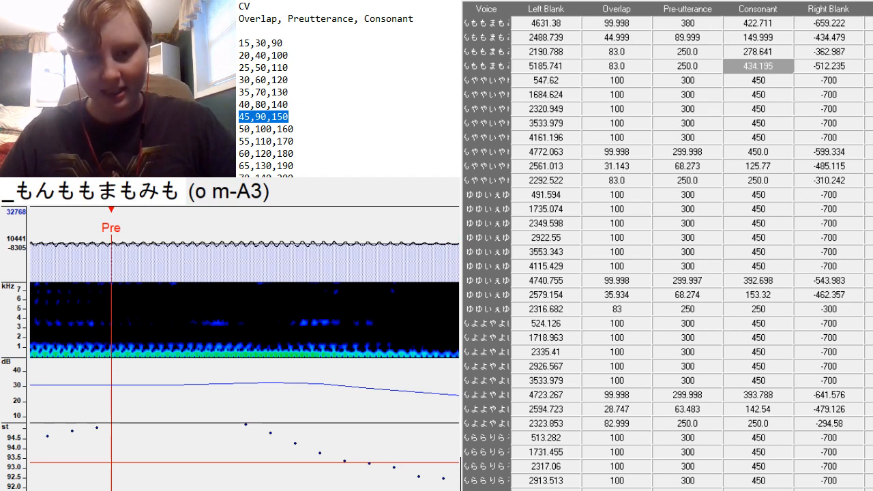
# Extend the right blank of "o m-A3" further into the silence, to about -546.
pyautogui.hscroll(-3, 244, 348)
pyautogui.hscroll(8, 244, 348)
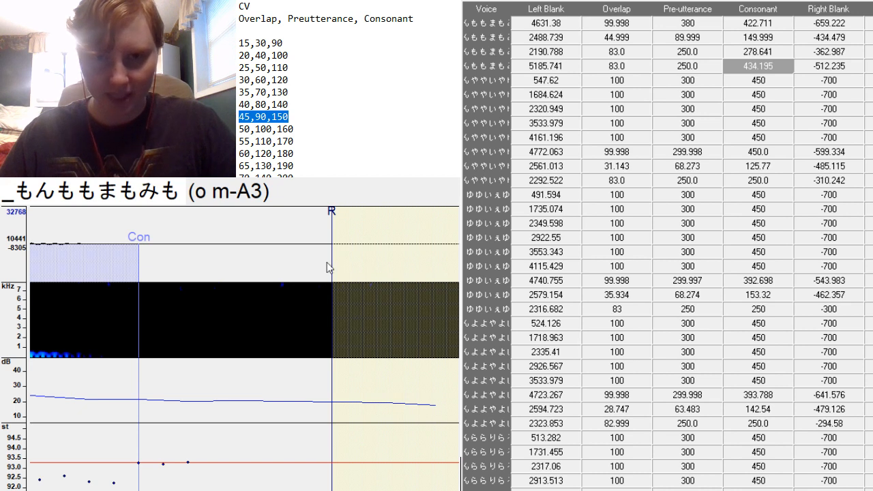
pyautogui.moveTo(333, 270)
pyautogui.mouseDown()
pyautogui.moveTo(438, 307)
pyautogui.moveTo(416, 355)
pyautogui.mouseUp()
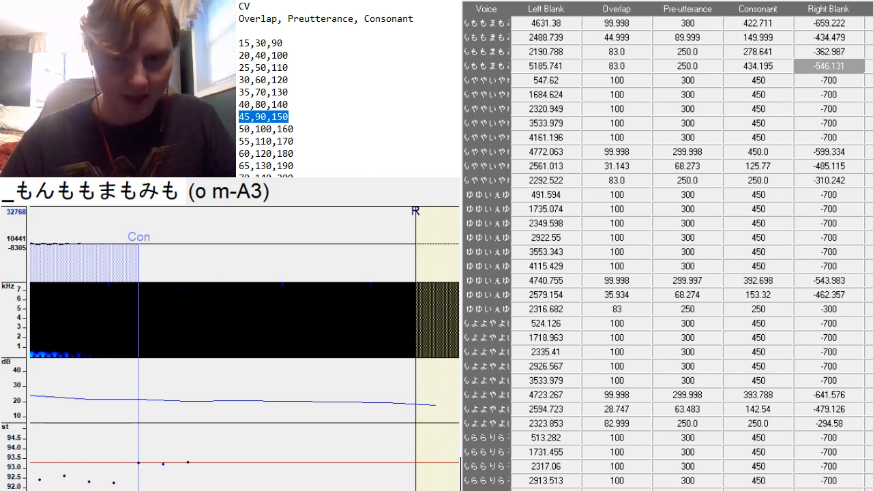
pyautogui.moveTo(450, 490)
pyautogui.mouseDown()
pyautogui.moveTo(412, 490)
pyautogui.moveTo(472, 487)
pyautogui.mouseUp()
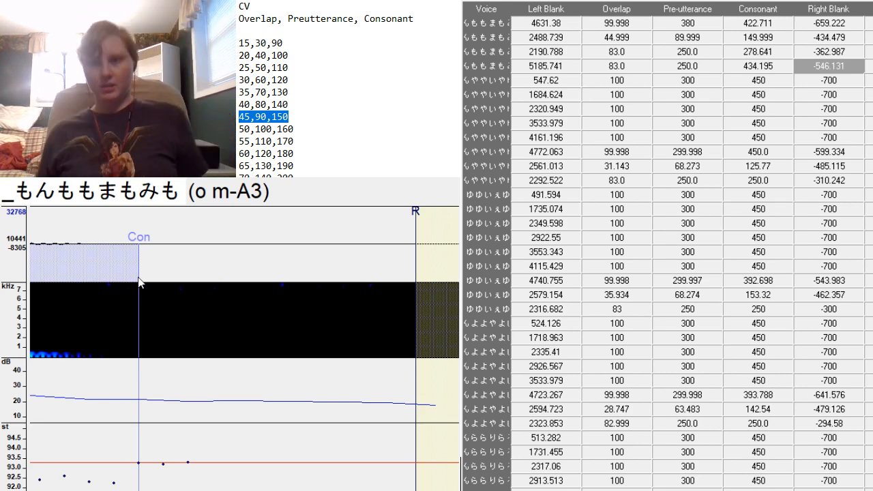
# Switch to the "- やA3" entry and shift its pre-utterance past the loudness peak, giving a left blank of about 595.8.
pyautogui.press('Down')
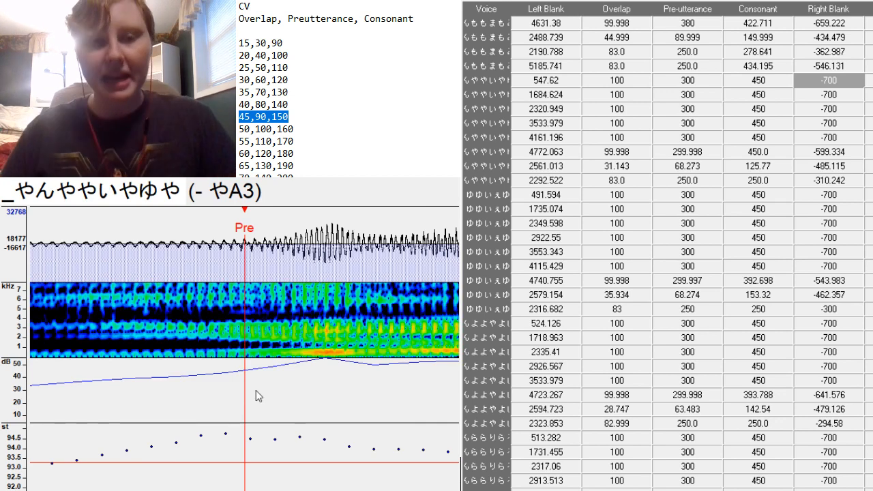
pyautogui.click(364, 346)
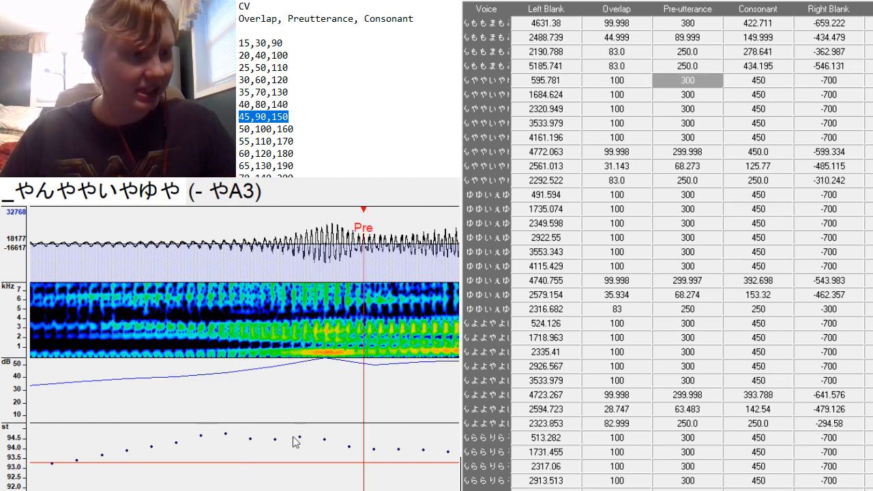
pyautogui.scroll(10, 244, 349)
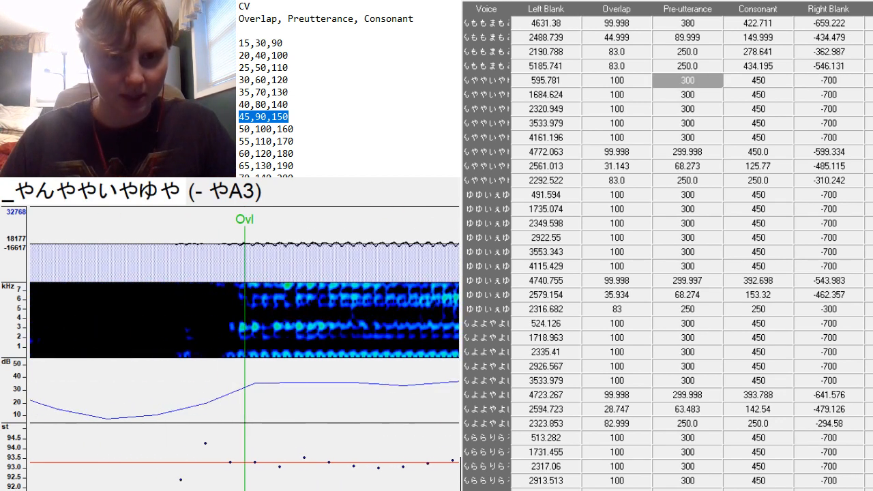
pyautogui.scroll(-20, 244, 349)
pyautogui.scroll(-15, 244, 349)
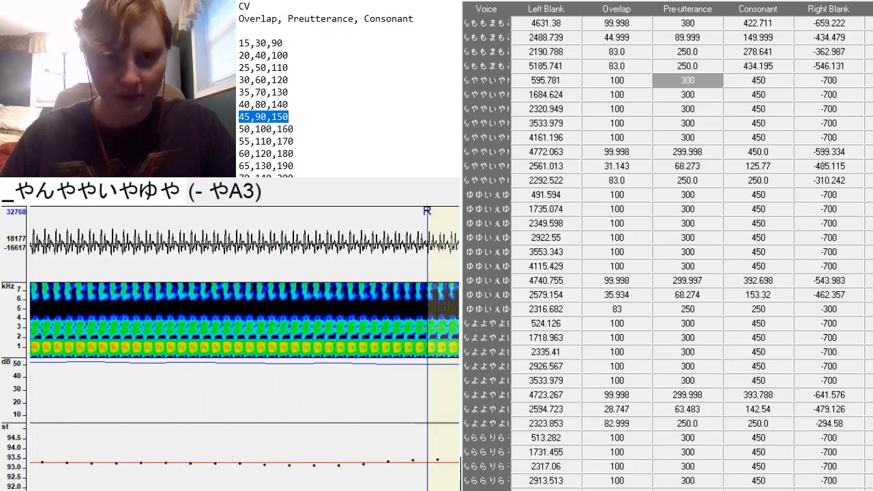
# Switch to the "n やA3" entry and shift its pre-utterance just past the loudness peak, giving a left blank of about 1804.
pyautogui.press('Down')
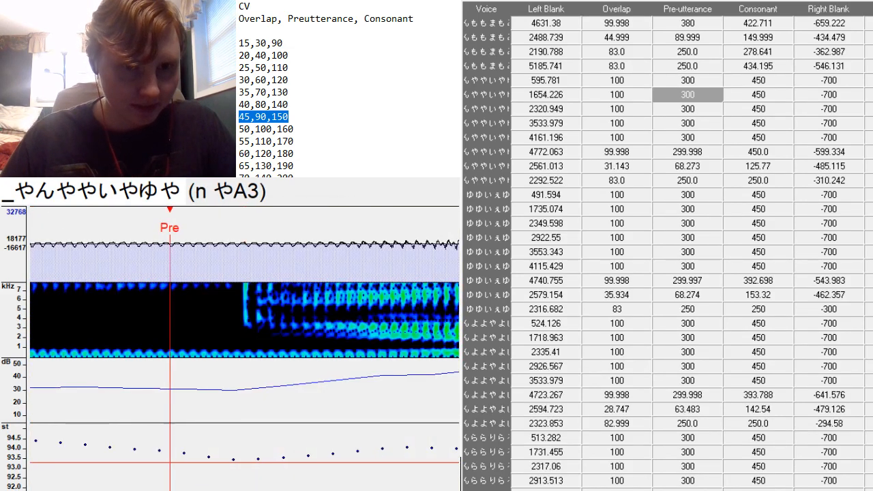
pyautogui.scroll(-5, 244, 348)
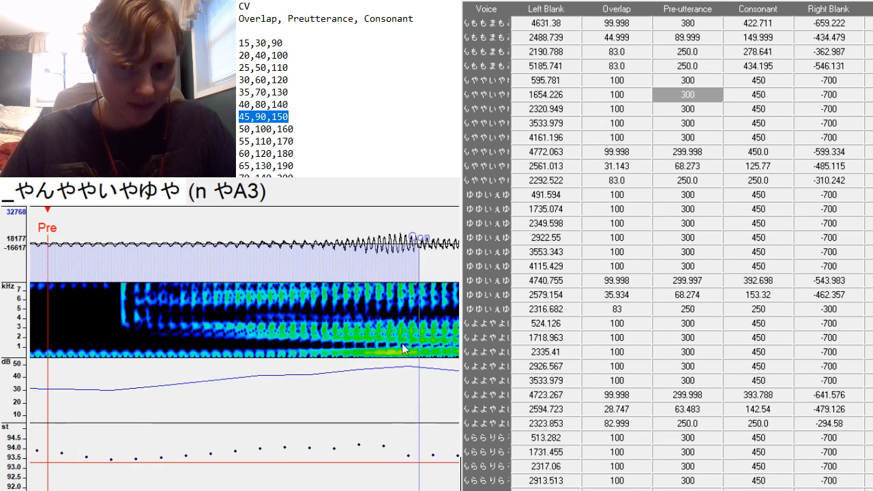
pyautogui.moveTo(406, 348); pyautogui.dragTo(419, 349)
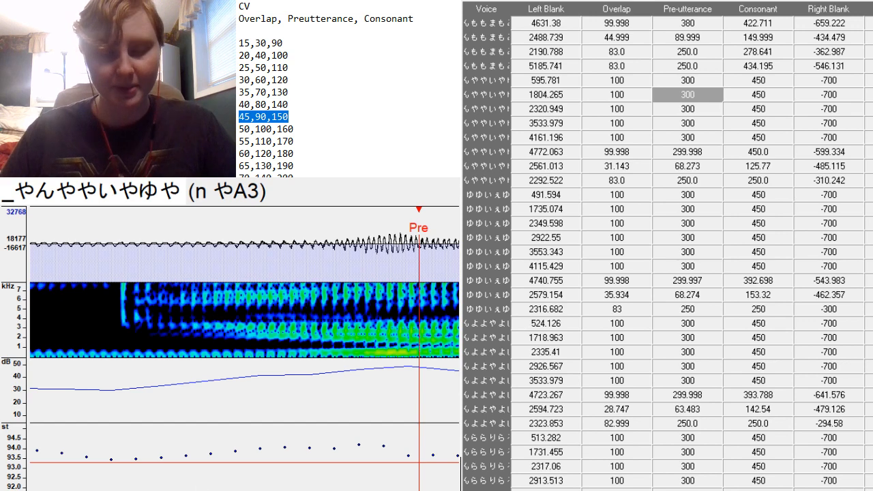
pyautogui.scroll(5, 245, 348)
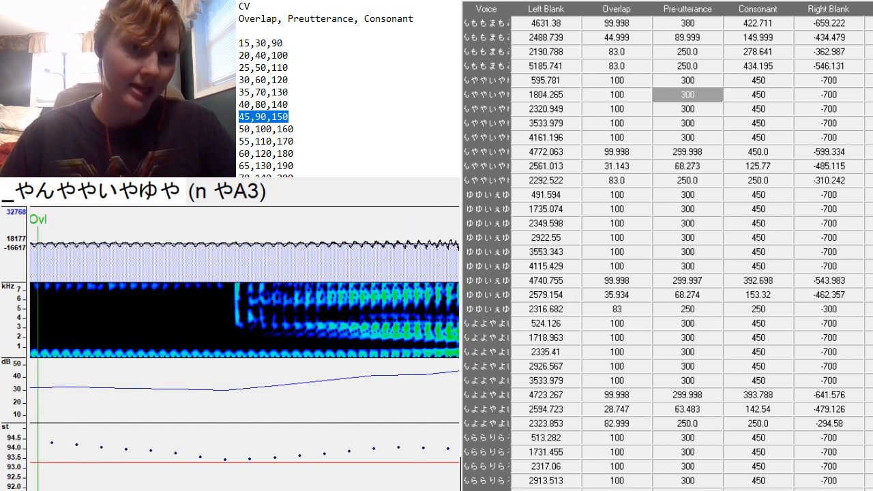
pyautogui.scroll(-10, 245, 349)
pyautogui.scroll(-3, 158, 301)
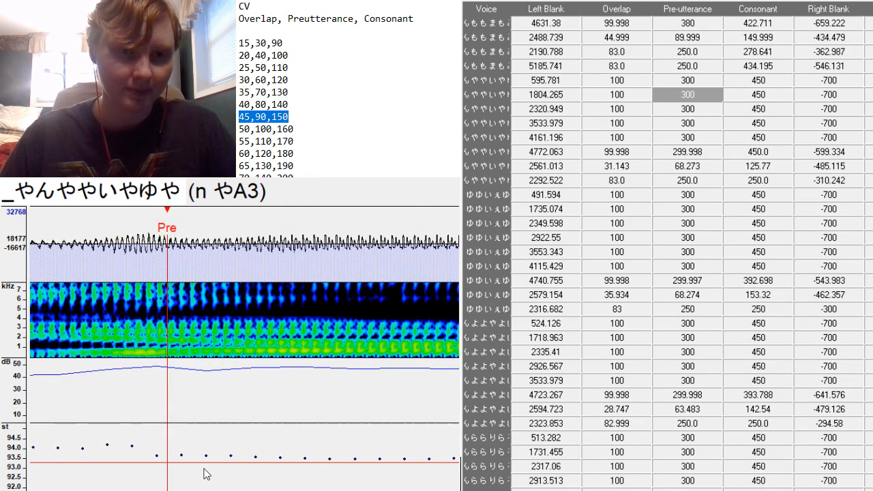
pyautogui.click(167, 340)
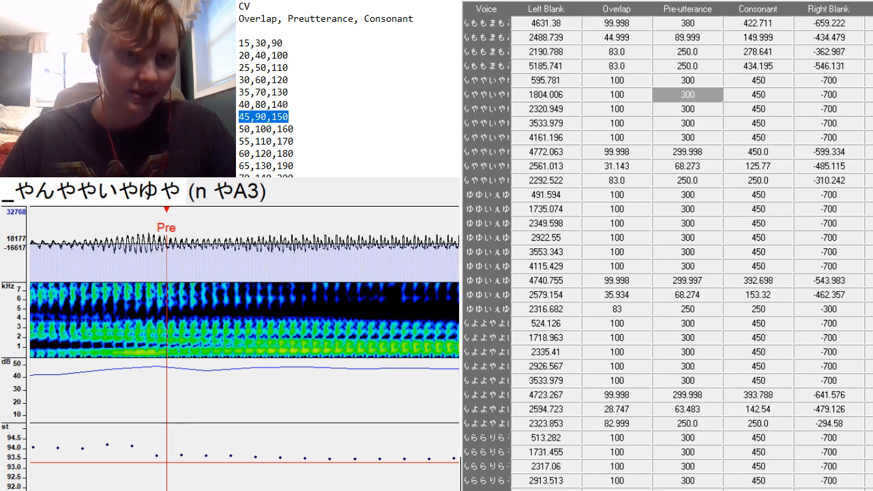
# Shorten the right blank of "n やA3" to about -597 so it falls within the steady vowel.
pyautogui.scroll(1, 244, 348)
pyautogui.scroll(3, 245, 348)
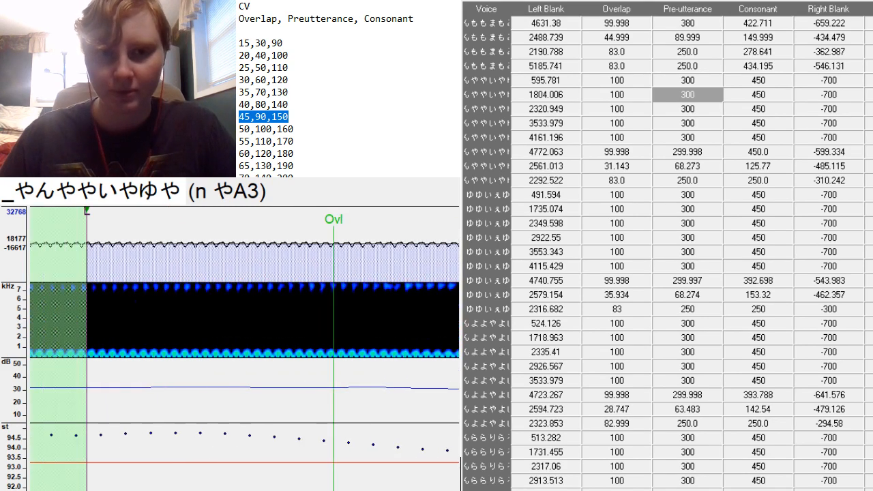
pyautogui.scroll(-9, 244, 348)
pyautogui.scroll(-6, 244, 348)
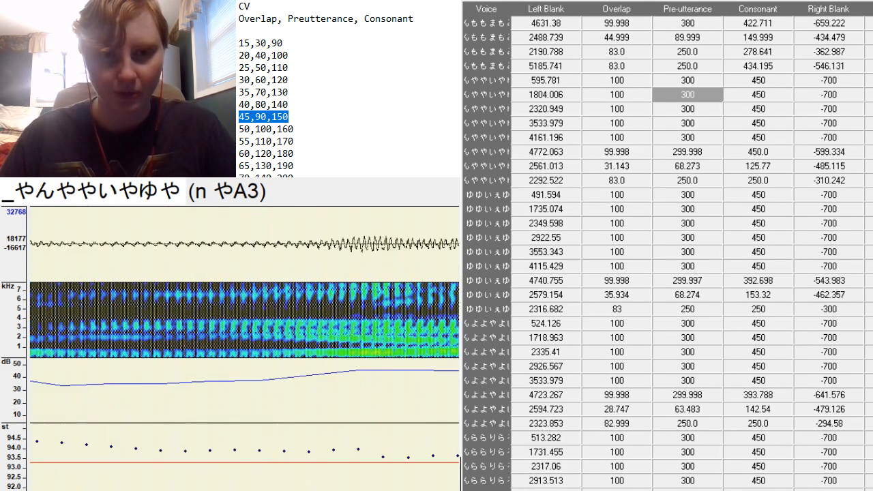
pyautogui.scroll(2, 244, 348)
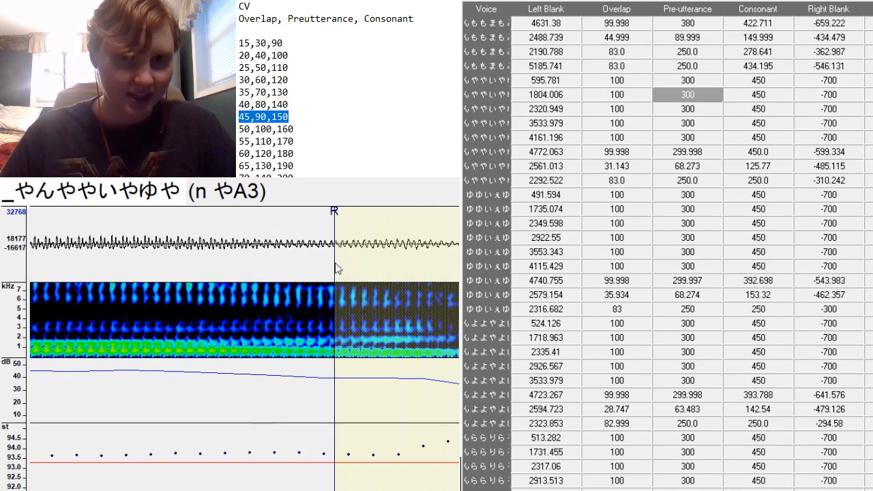
pyautogui.moveTo(336, 268)
pyautogui.mouseDown()
pyautogui.moveTo(55, 428)
pyautogui.moveTo(87, 419)
pyautogui.moveTo(80, 423)
pyautogui.mouseUp()
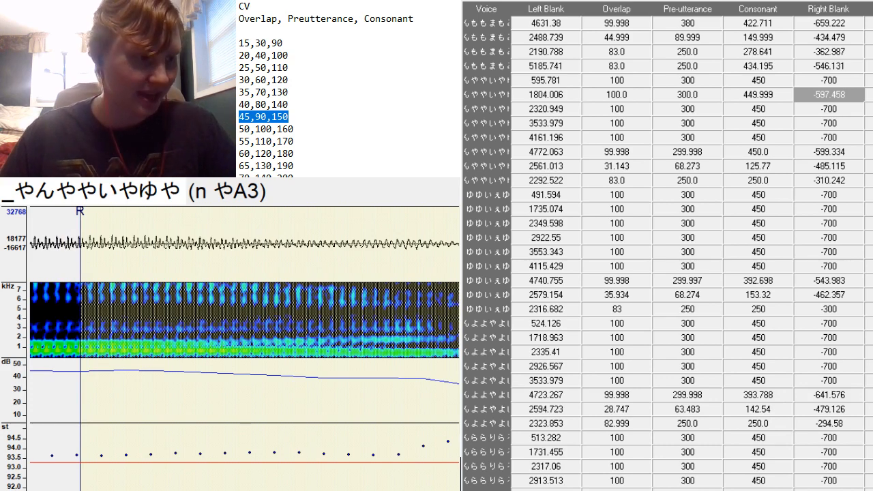
# Shorten the consonant of "n やA3" to about 384.6, where the vowel becomes steady.
pyautogui.scroll(5, 244, 348)
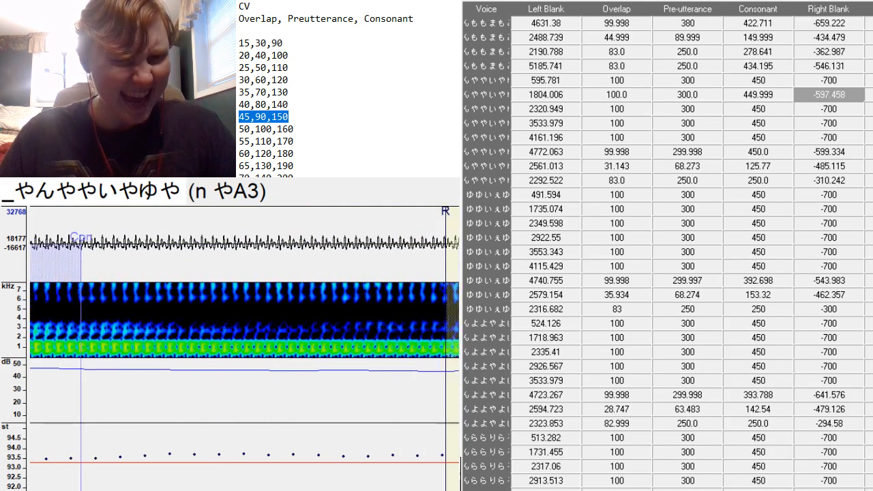
pyautogui.scroll(2, 244, 348)
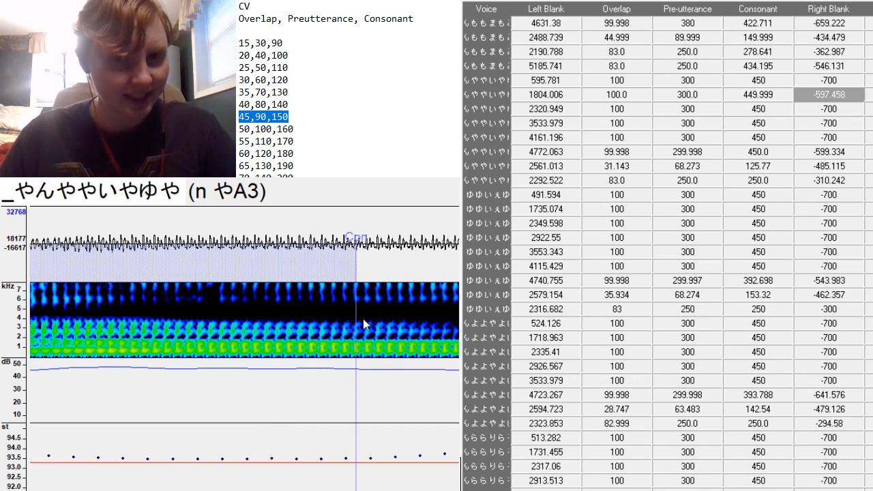
pyautogui.moveTo(357, 319)
pyautogui.mouseDown()
pyautogui.moveTo(187, 384)
pyautogui.moveTo(195, 382)
pyautogui.mouseUp()
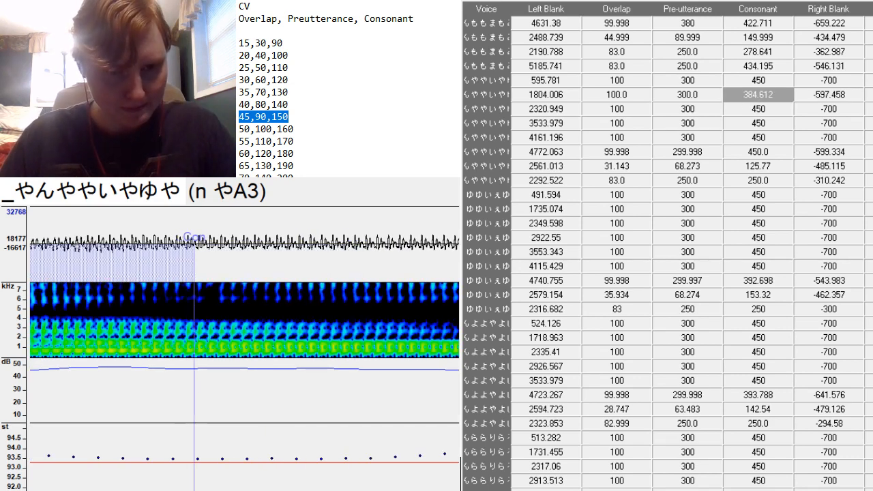
pyautogui.scroll(-5, 244, 348)
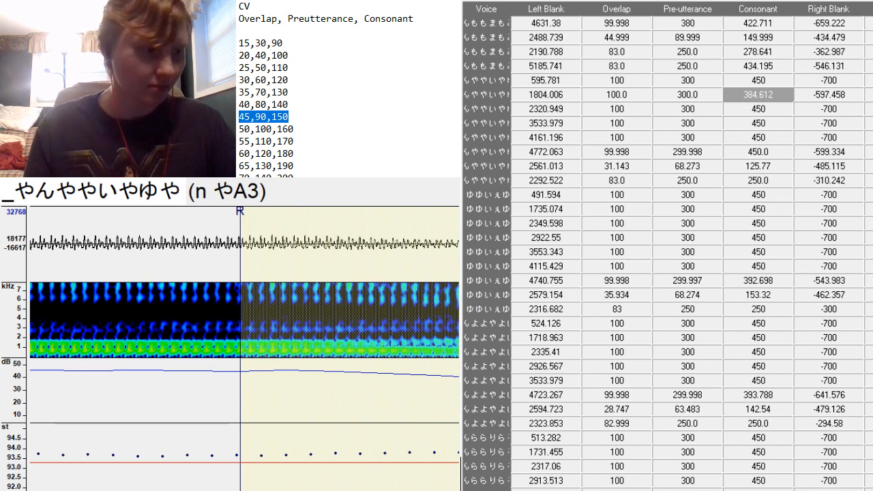
# Switch to the "a やA3" entry and set its pre-utterance to 380.
pyautogui.click(758, 109)
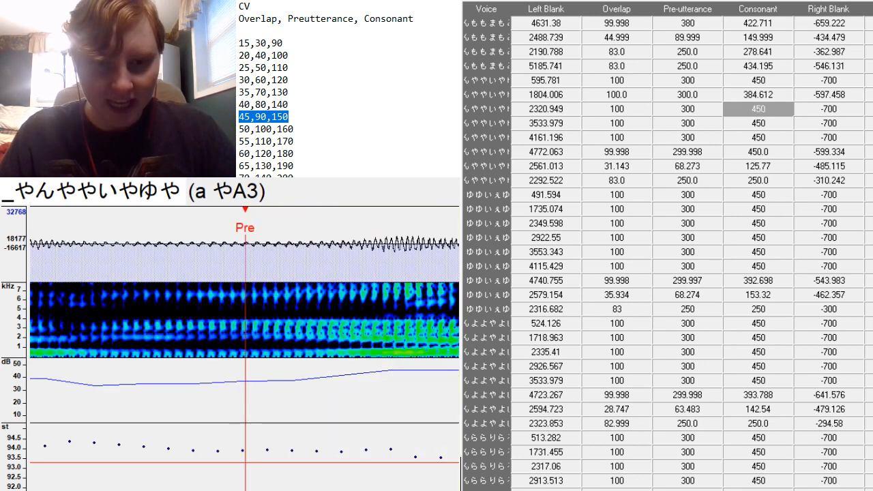
pyautogui.scroll(-3, 244, 348)
pyautogui.scroll(5, 244, 348)
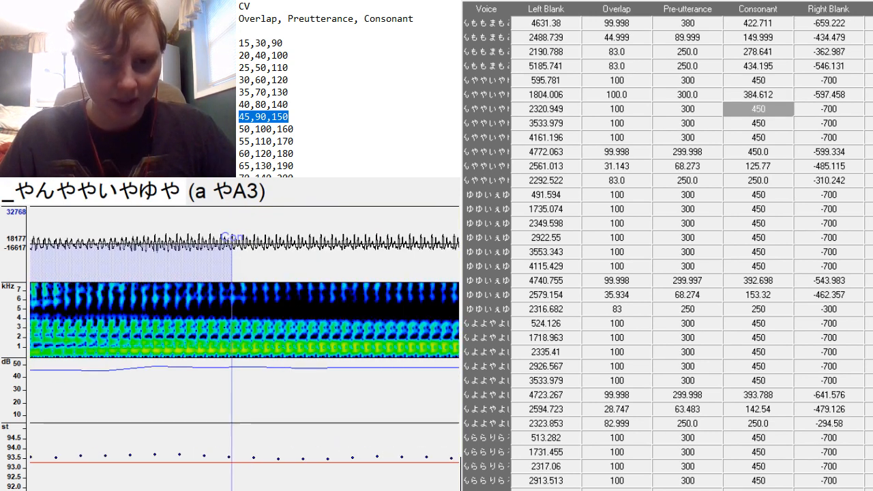
pyautogui.scroll(2, 244, 348)
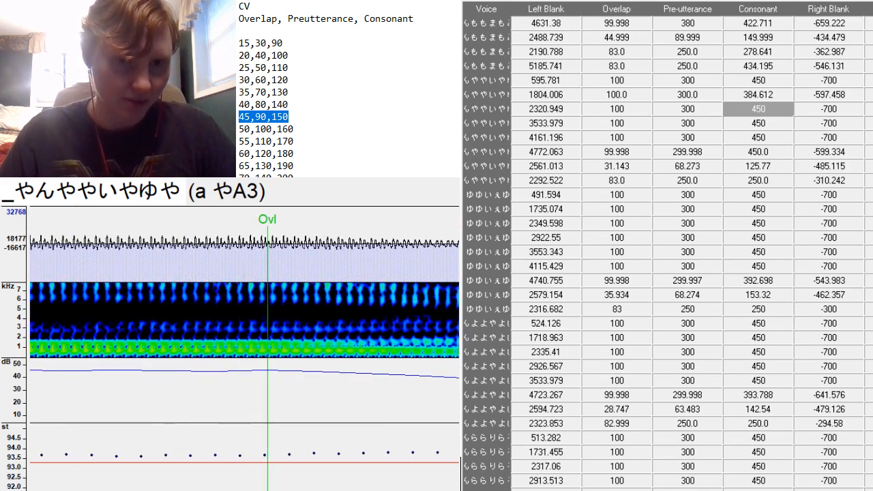
pyautogui.scroll(-5, 244, 348)
pyautogui.scroll(6, 244, 348)
pyautogui.scroll(-4, 245, 348)
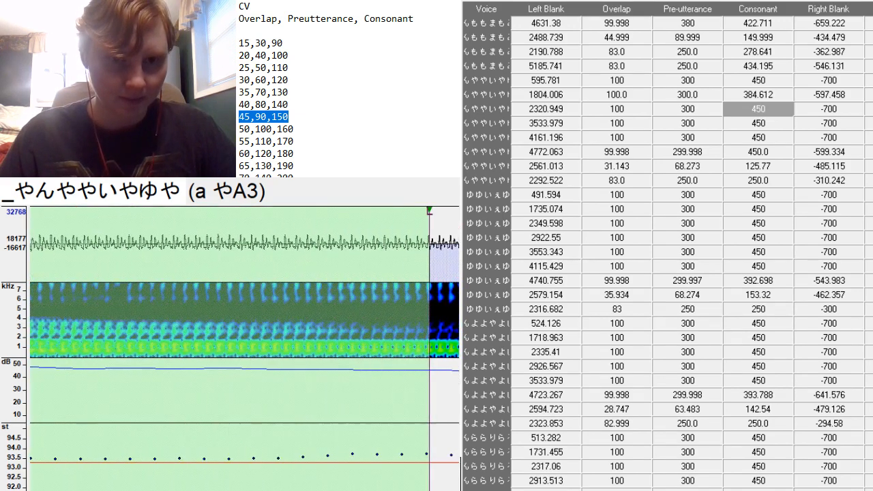
pyautogui.scroll(-4, 245, 348)
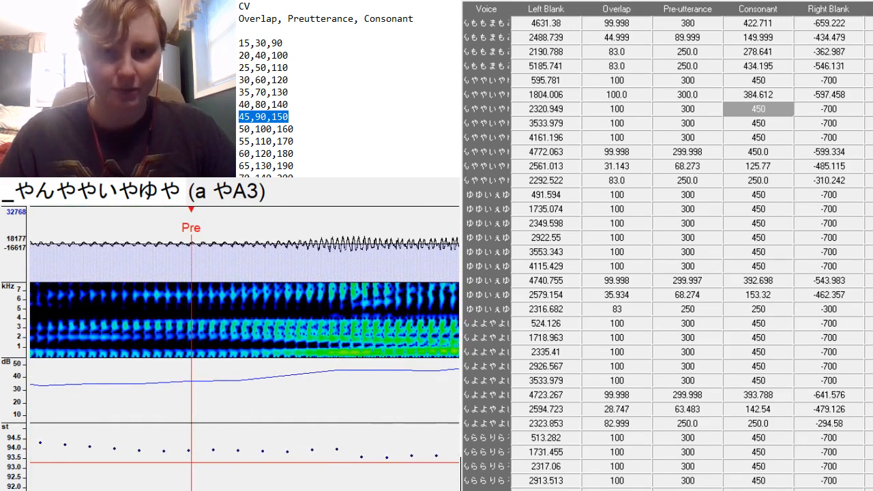
pyautogui.click(709, 108)
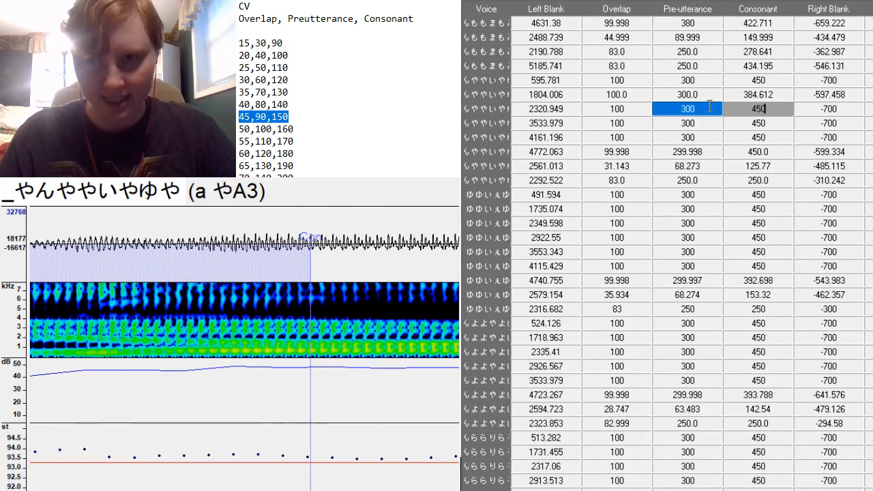
pyautogui.press('BackSpace')
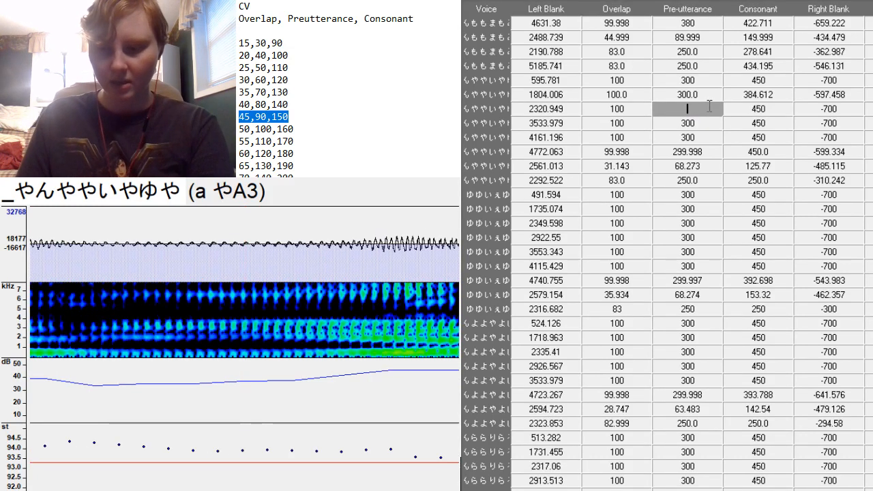
pyautogui.write('380')
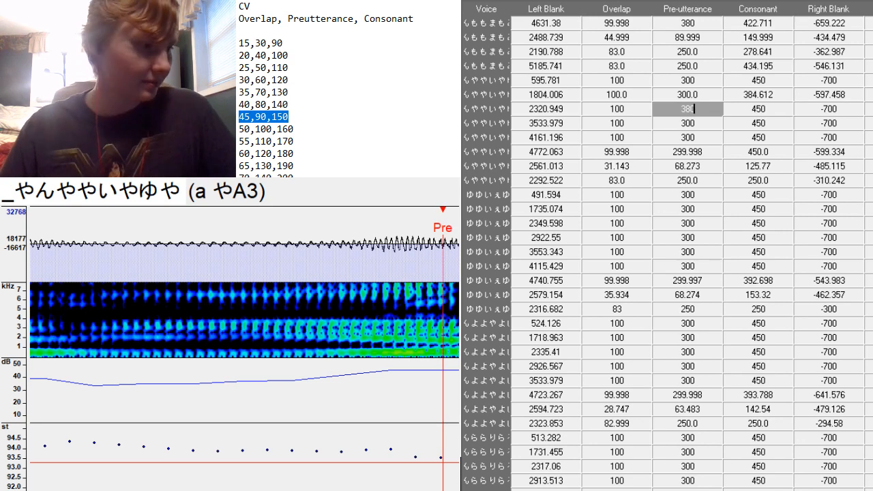
# Nudge the pre-utterance marker of "a やA3" slightly later, giving a left blank of about 2322, and check its overlap and right blank.
pyautogui.scroll(-3, 245, 341)
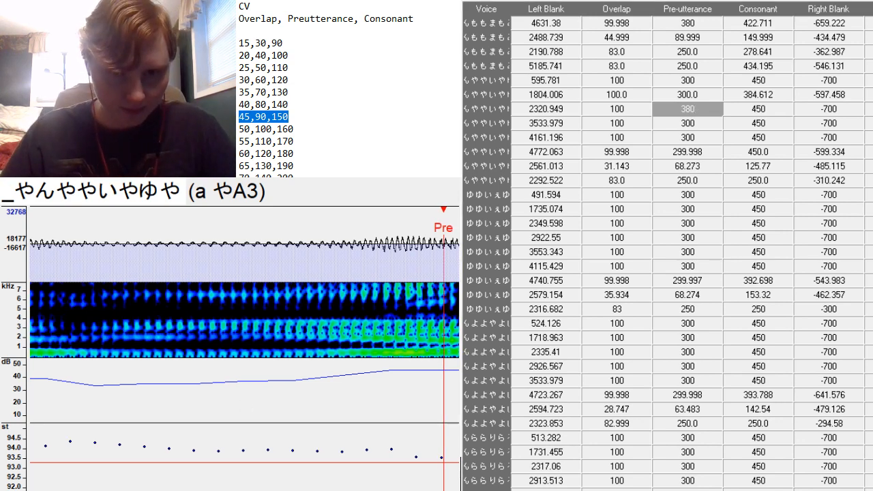
pyautogui.moveTo(206, 345); pyautogui.dragTo(209, 348)
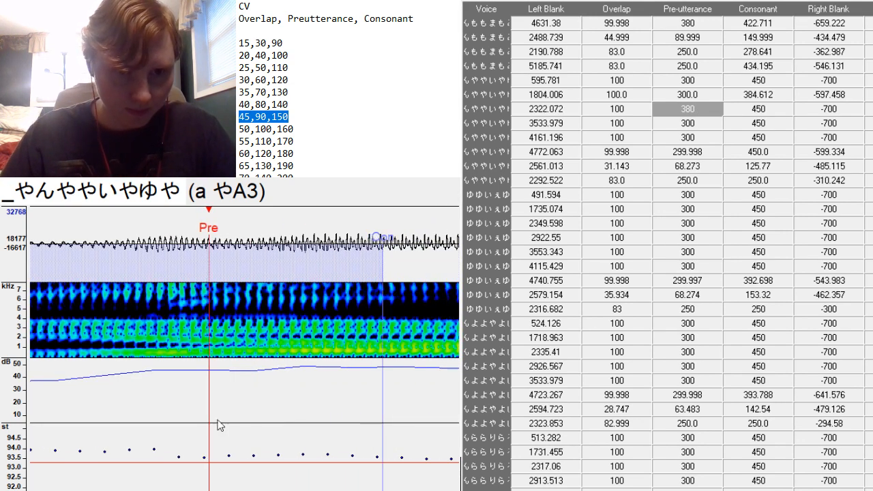
pyautogui.scroll(-8, 245, 341)
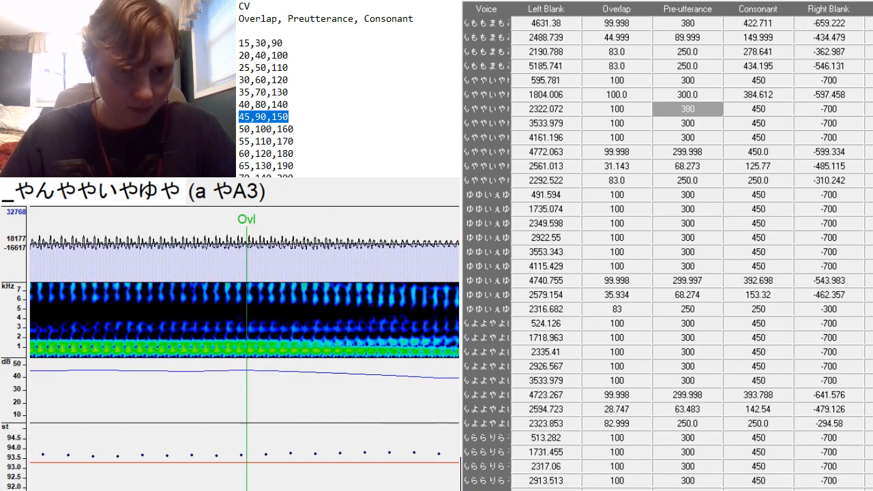
pyautogui.scroll(-4, 361, 296)
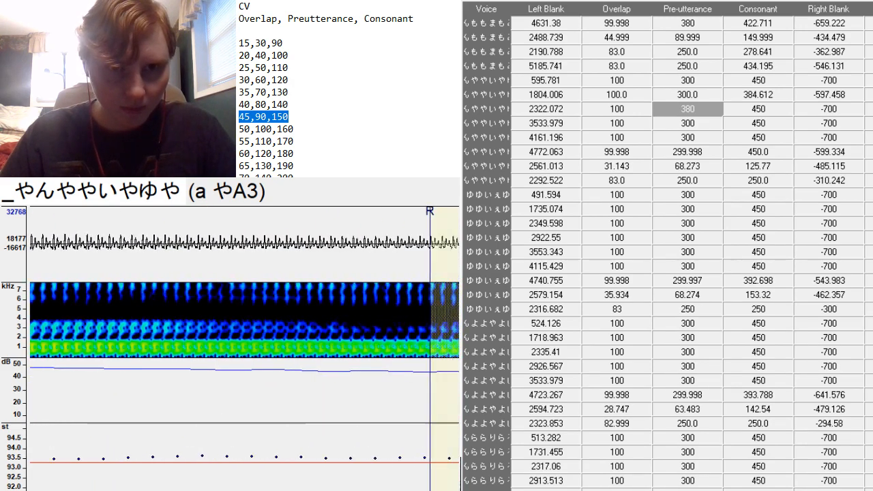
# Switch to the "i やA3" entry and shift its pre-utterance past the loudness peak, giving a left blank of about 3576.
pyautogui.press('Down')
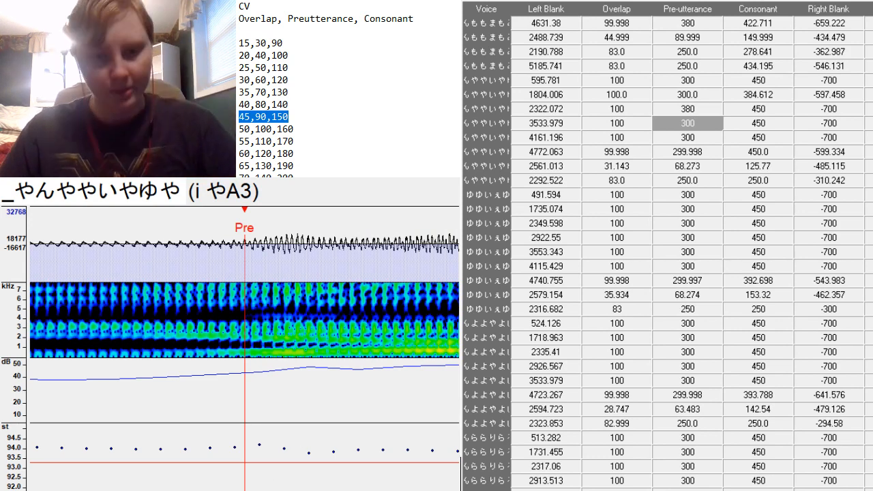
pyautogui.scroll(6, 361, 324)
pyautogui.scroll(-5, 192, 275)
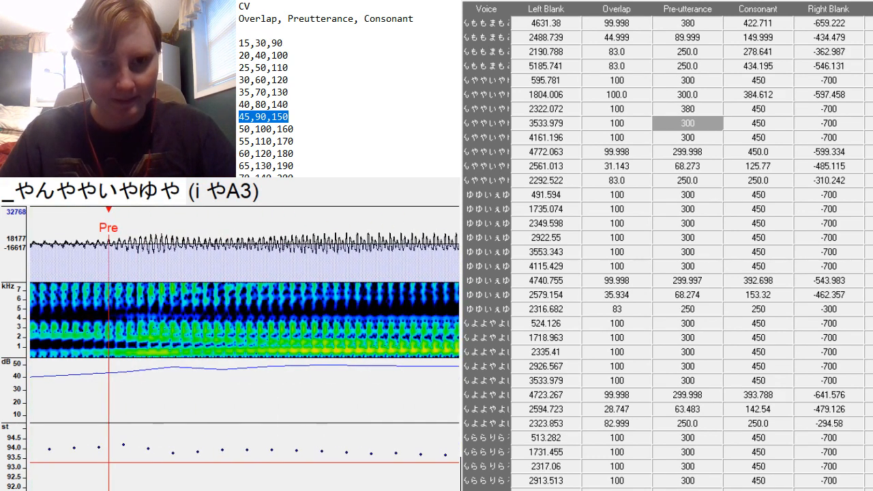
pyautogui.press('F3')
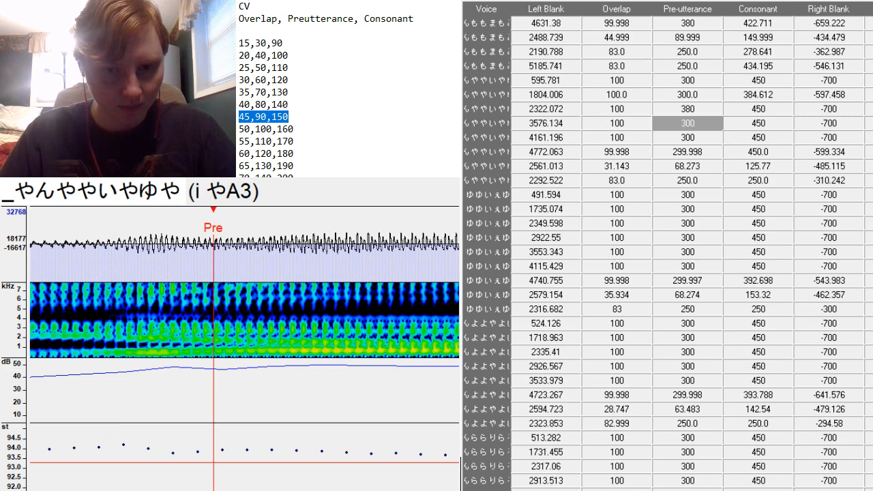
# Shorten the consonant of "i やA3" to about 373.6 and its right blank to about -652.4, within the steady vowel.
pyautogui.scroll(5, 214, 307)
pyautogui.scroll(-8, 213, 307)
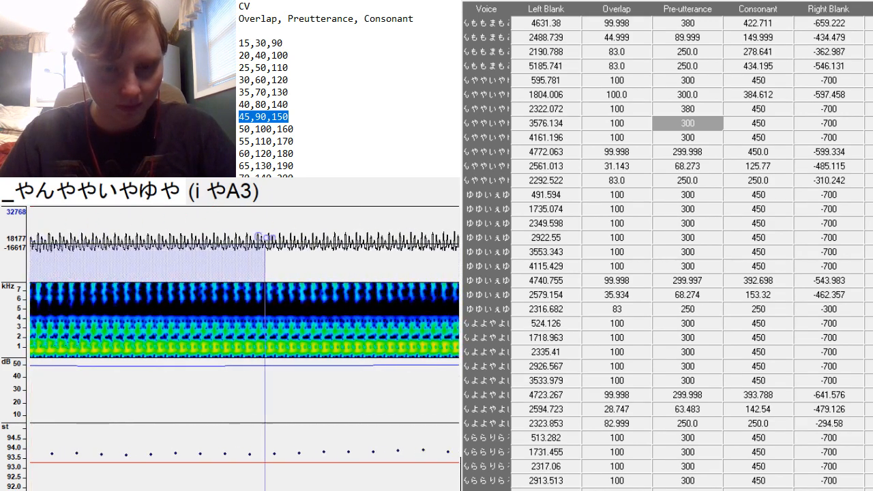
pyautogui.scroll(1, 245, 317)
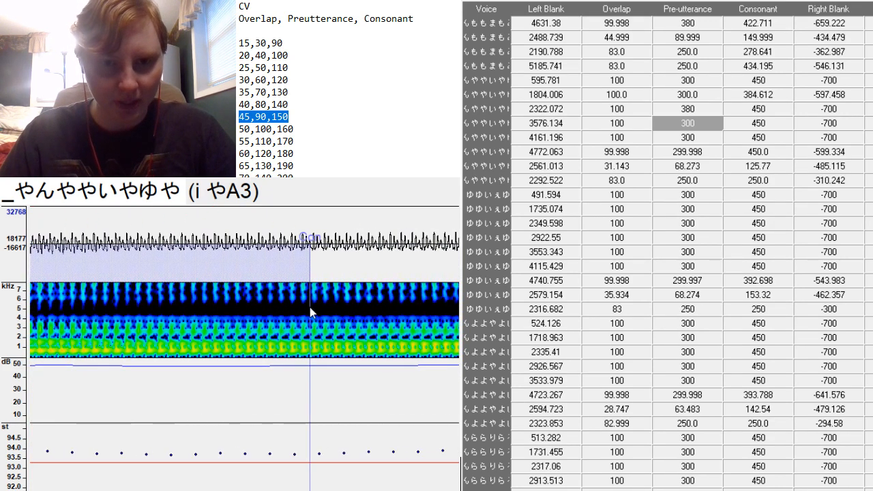
pyautogui.moveTo(309, 307); pyautogui.dragTo(121, 370)
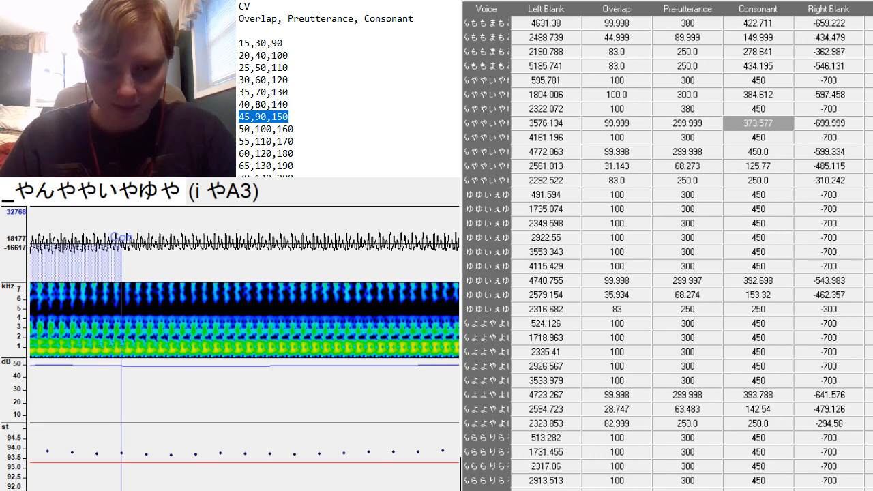
pyautogui.scroll(-5, 244, 307)
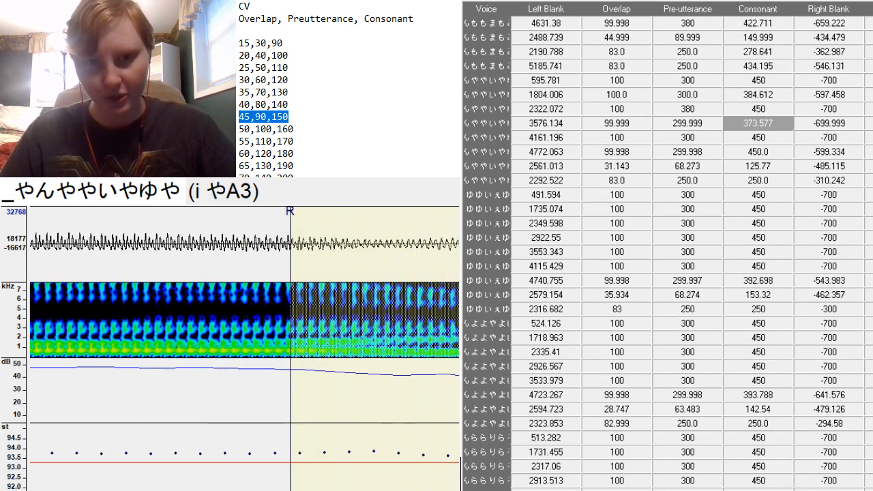
pyautogui.moveTo(292, 289)
pyautogui.mouseDown()
pyautogui.moveTo(290, 300)
pyautogui.moveTo(156, 328)
pyautogui.moveTo(173, 352)
pyautogui.mouseUp()
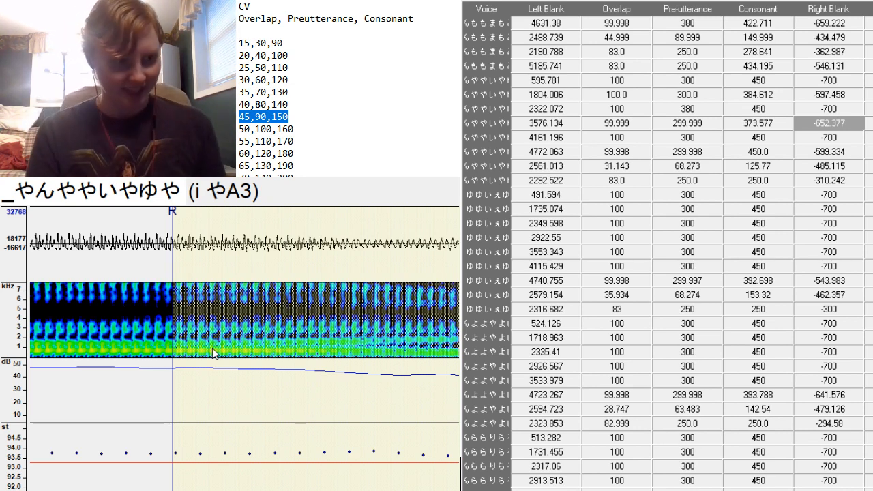
# Switch to the "a ゆA3" entry, set its pre-utterance to 350 and shift the markers to a left blank of about 4159.4.
pyautogui.press('Down')
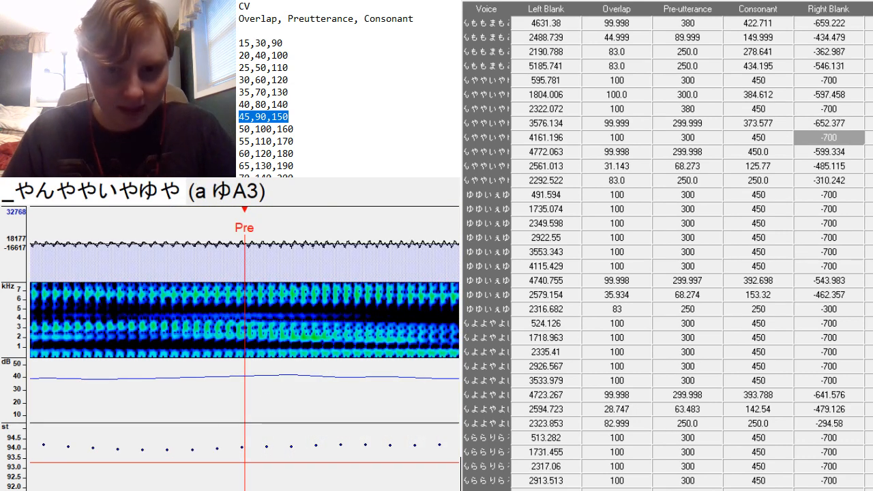
pyautogui.scroll(17, 245, 349)
pyautogui.scroll(-18, 244, 349)
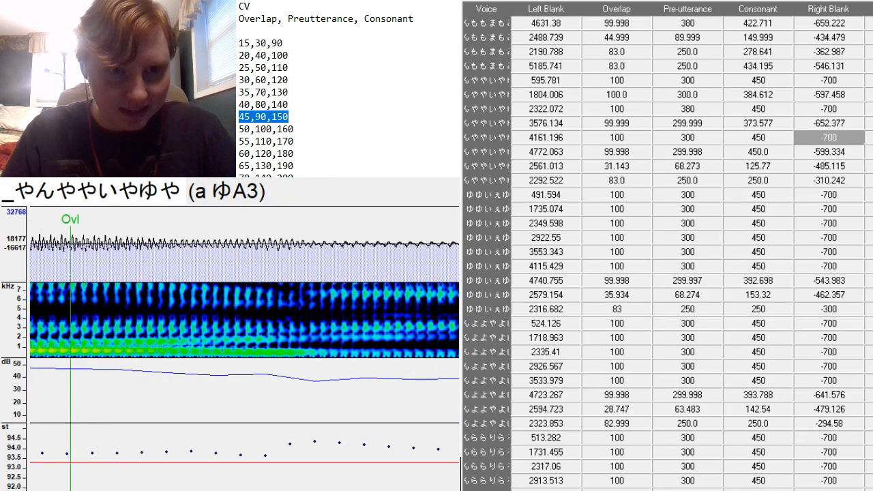
pyautogui.scroll(-5, 244, 349)
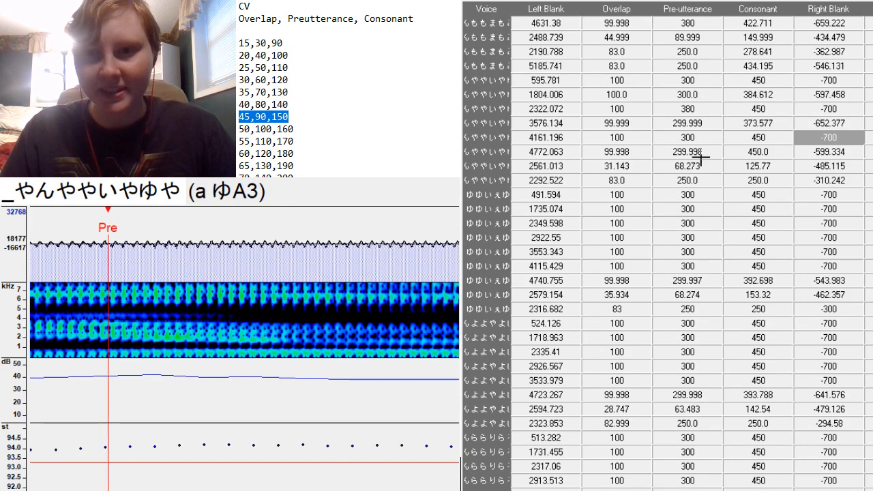
pyautogui.click(711, 127)
pyautogui.click(714, 138)
pyautogui.write('3')
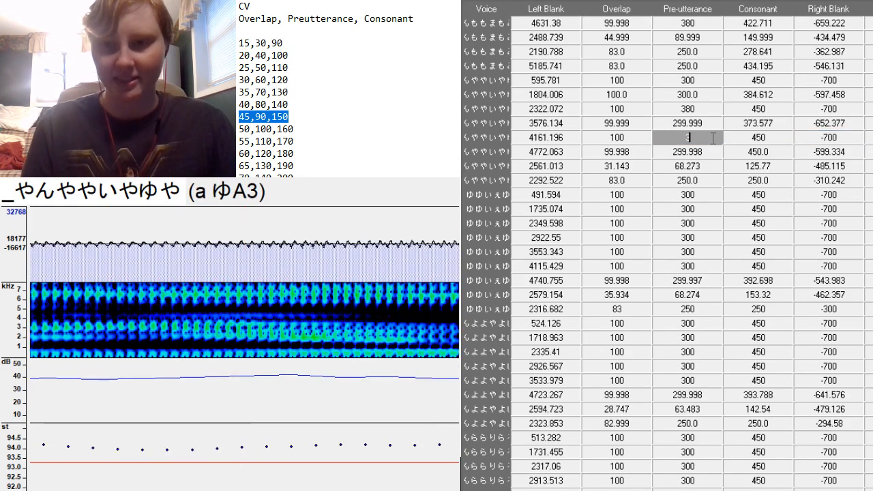
pyautogui.write('50')
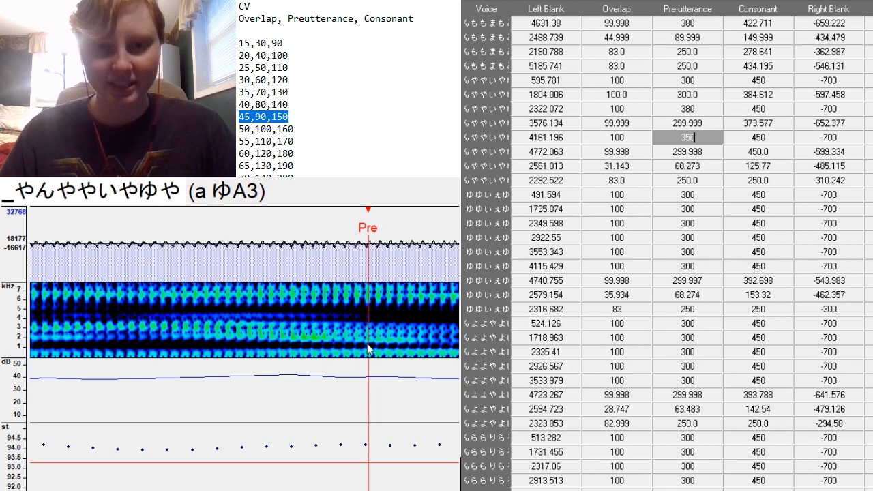
pyautogui.press('Return')
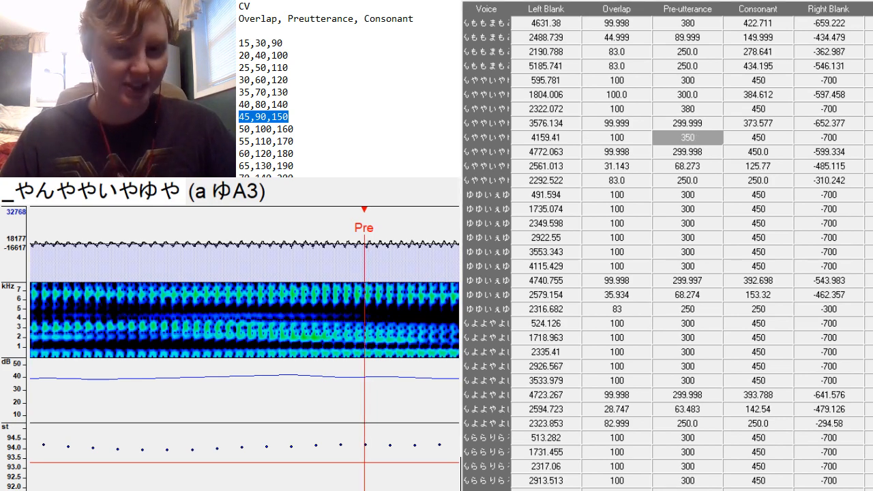
# Shorten the right blank of "a ゆA3" to about -665.9 so it ends before the following transition.
pyautogui.scroll(10, 244, 327)
pyautogui.scroll(-15, 244, 328)
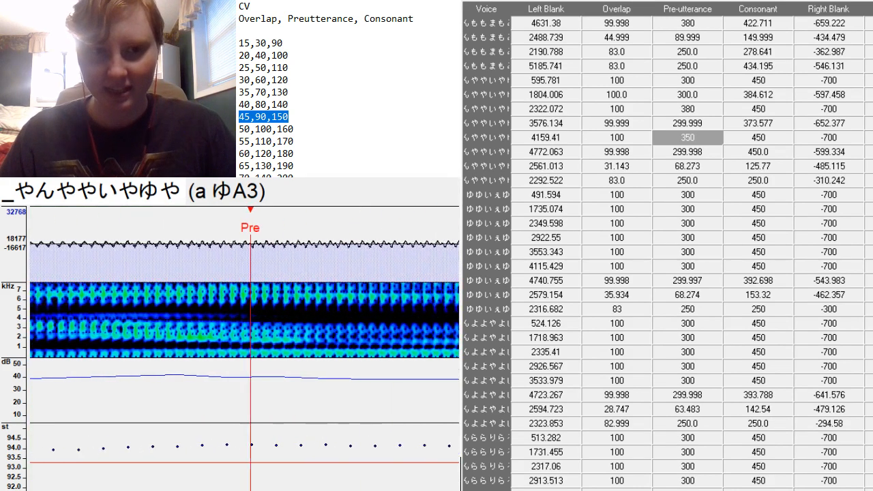
pyautogui.scroll(-5, 242, 255)
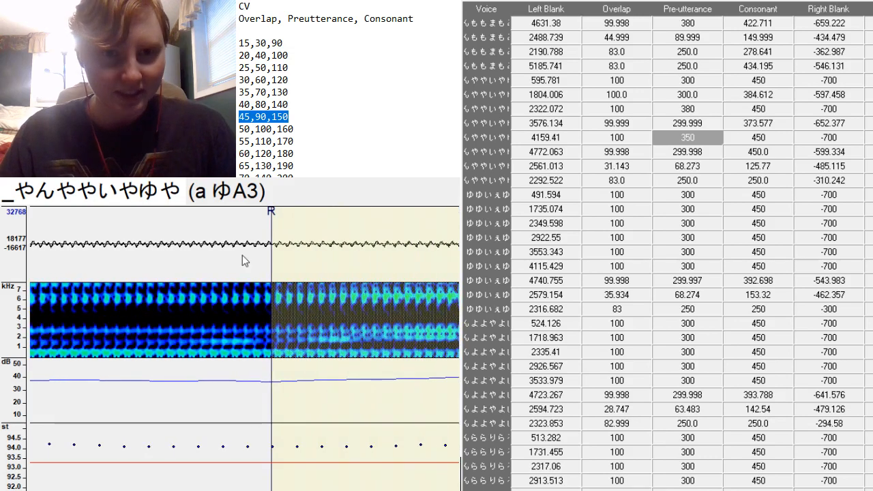
pyautogui.moveTo(271, 253)
pyautogui.mouseDown()
pyautogui.moveTo(195, 414)
pyautogui.moveTo(182, 407)
pyautogui.moveTo(189, 412)
pyautogui.mouseUp()
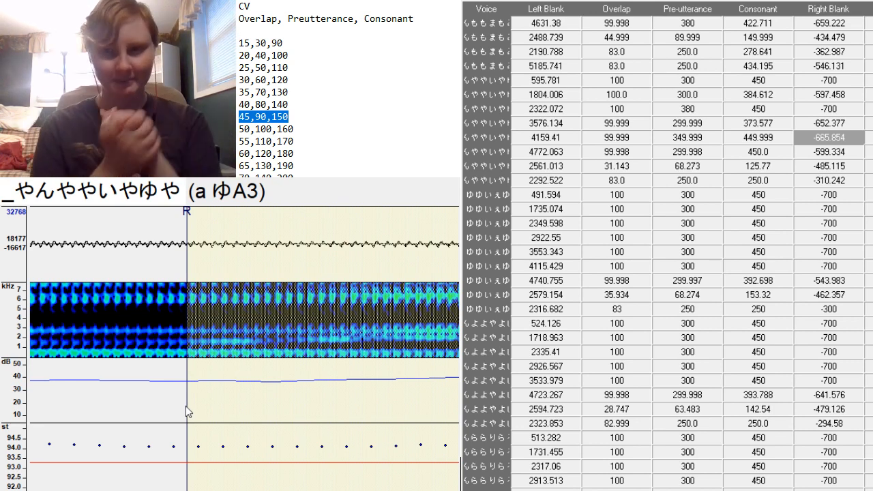
# Switch to the "u やA3" entry, set its pre-utterance to 350 and shift the markers to a left blank of about 4719.6.
pyautogui.press('Down')
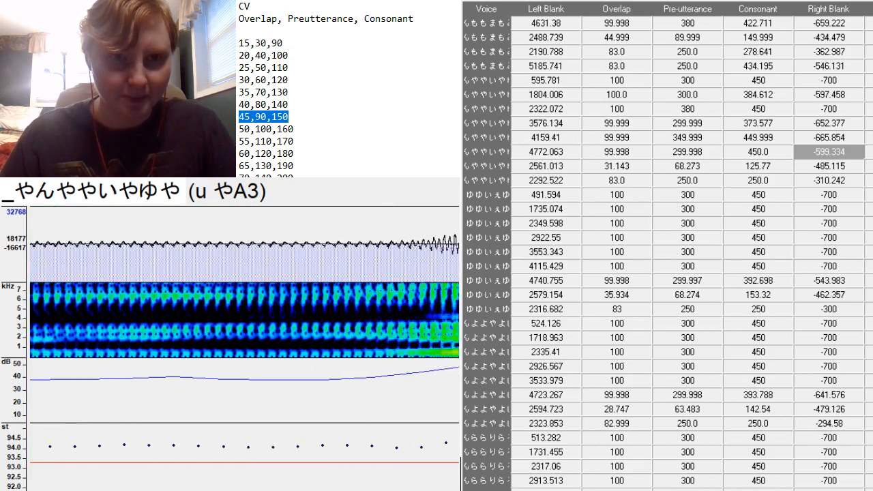
pyautogui.click(708, 151)
pyautogui.press('BackSpace')
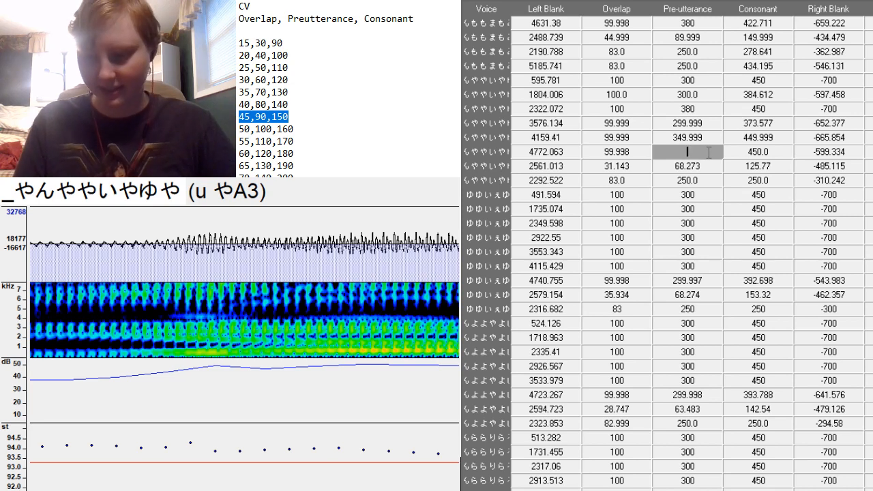
pyautogui.write('350')
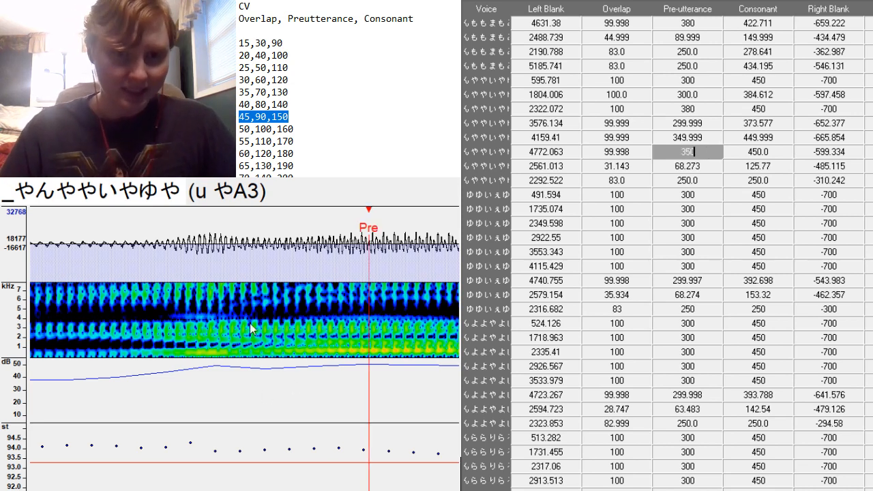
pyautogui.press('F3')
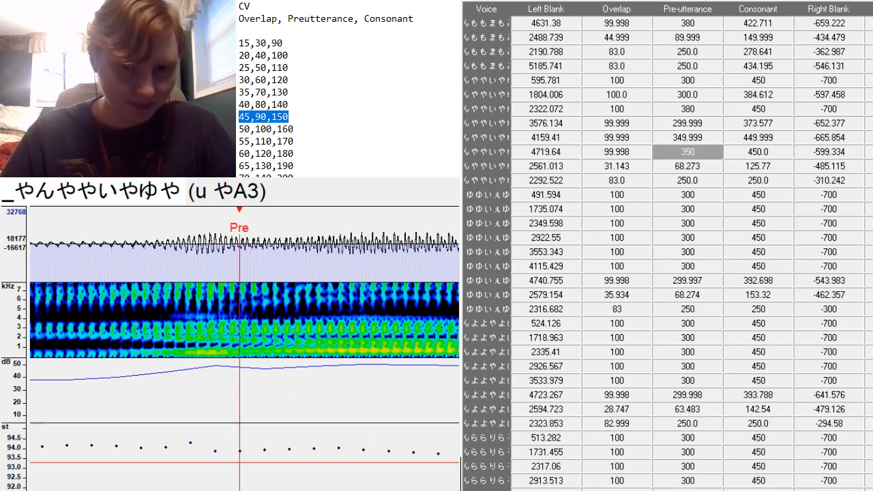
# Extend the right blank of "u やA3" to about -748.9, further along the steady vowel.
pyautogui.scroll(8, 239, 321)
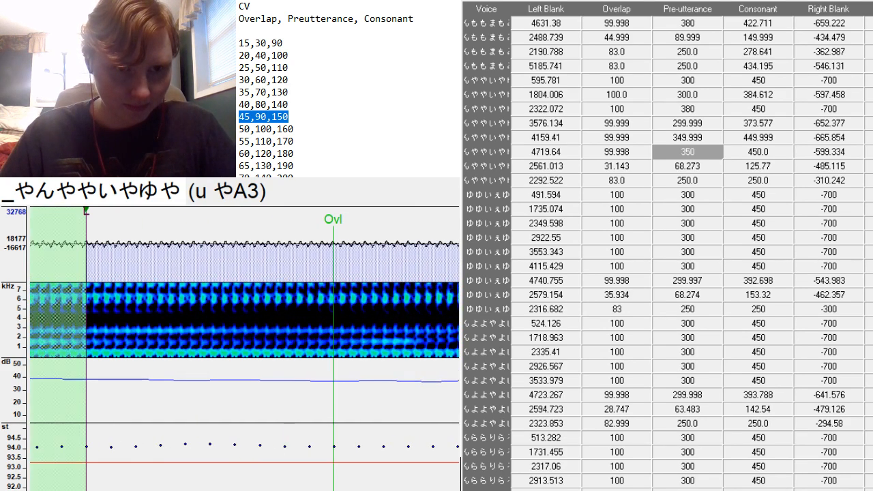
pyautogui.scroll(-10, 239, 320)
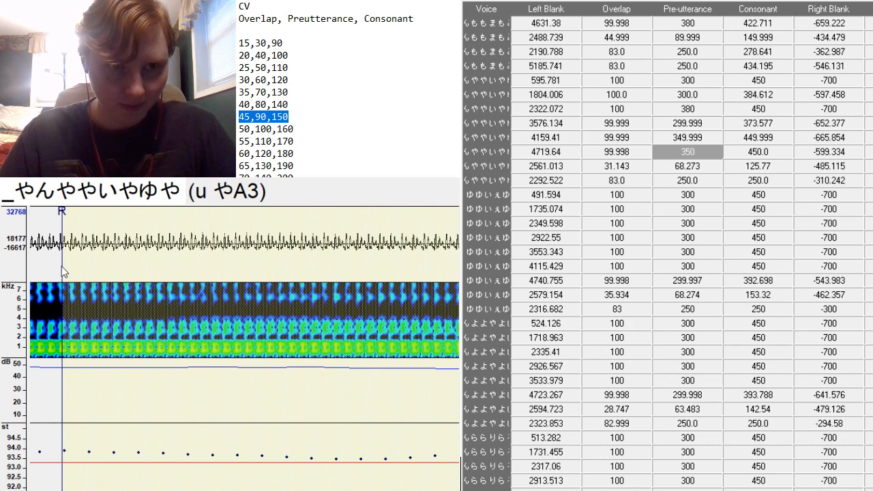
pyautogui.moveTo(63, 272)
pyautogui.mouseDown()
pyautogui.moveTo(454, 354)
pyautogui.moveTo(431, 368)
pyautogui.mouseUp()
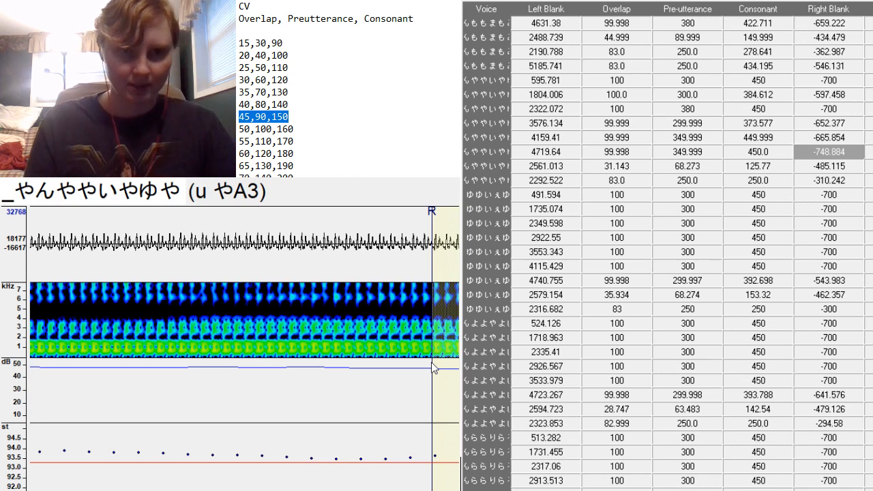
# Switch to the "やA3" entry and set overlap 60, pre-utterance 120 and consonant 180 from the CV preset list.
pyautogui.press('Down')
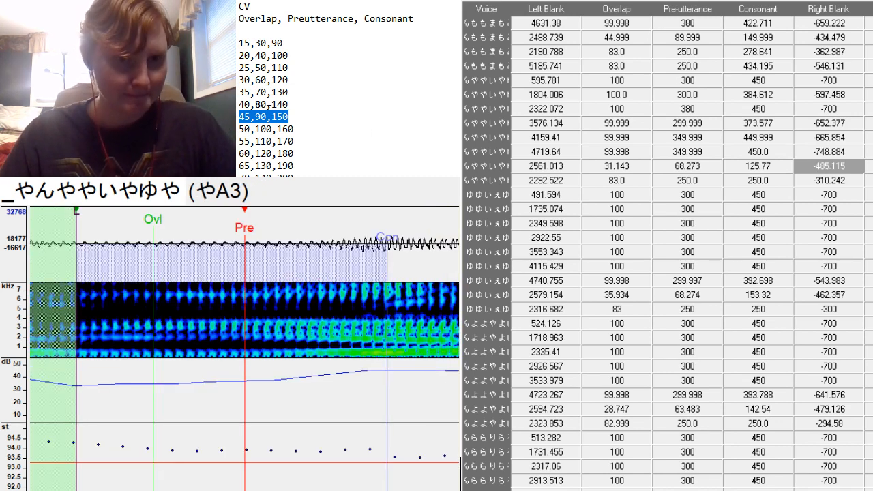
pyautogui.doubleClick(263, 153)
pyautogui.write('45,90,150')
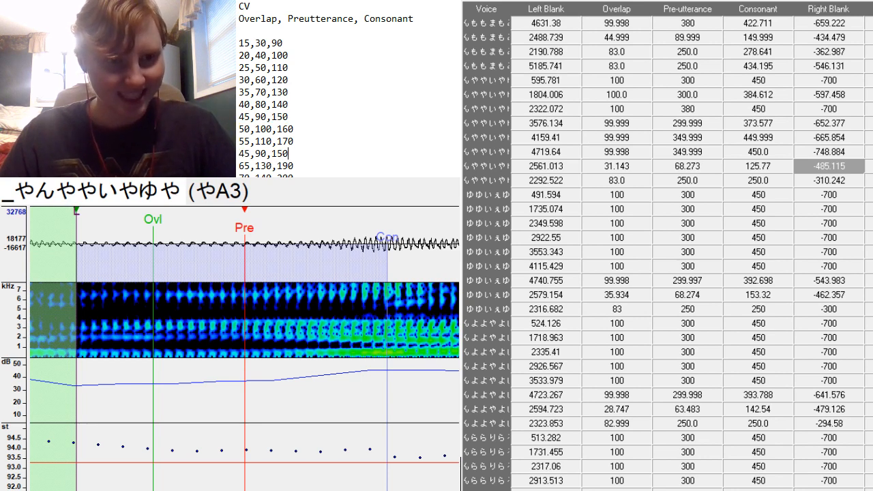
pyautogui.hotkey('ctrl', 'z')
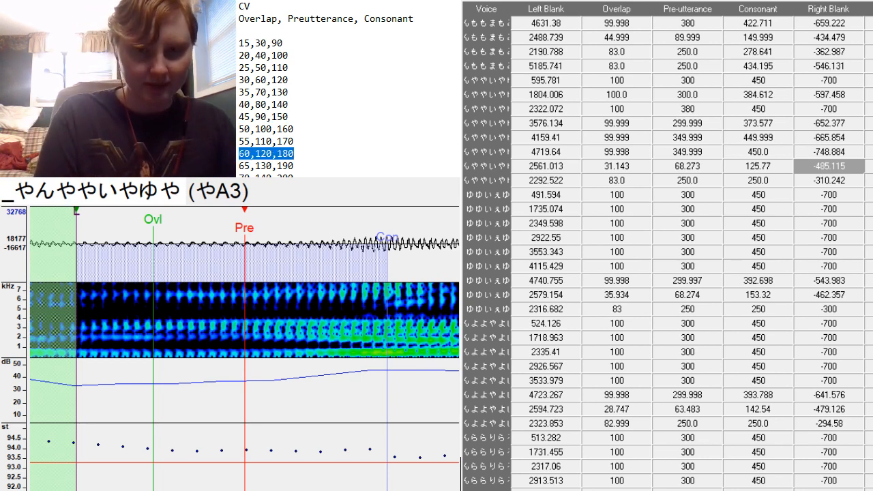
pyautogui.moveTo(600, 165); pyautogui.dragTo(758, 167)
pyautogui.write('60\t120\t180')
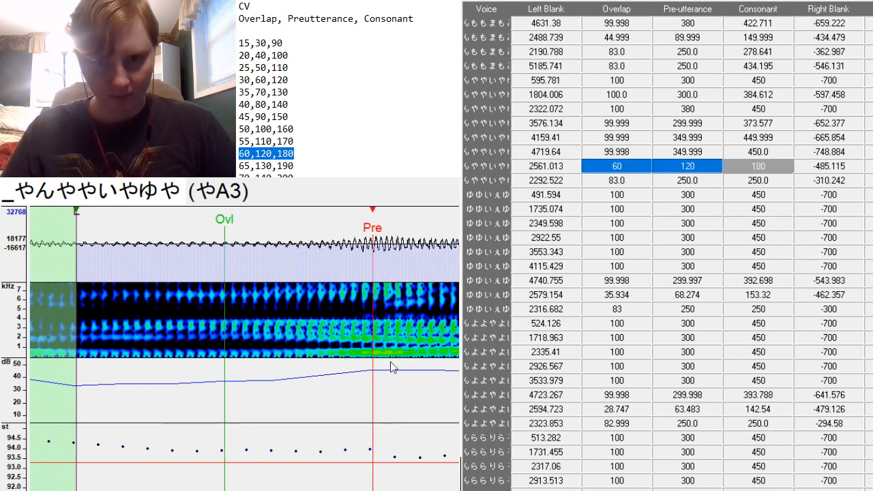
# Shift the markers of "やA3" to a left blank of about 2587 and extend its consonant to about 208.3.
pyautogui.press('F3')
pyautogui.press('F3')
pyautogui.press('F3')
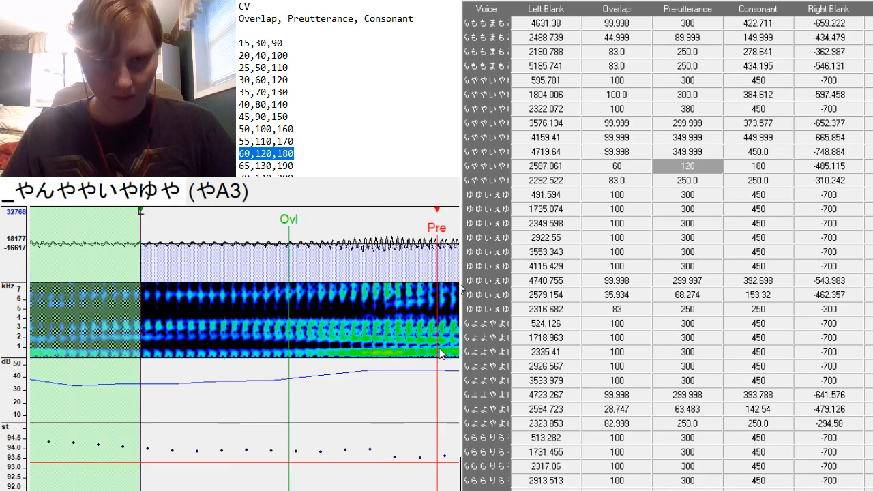
pyautogui.scroll(-12, 244, 321)
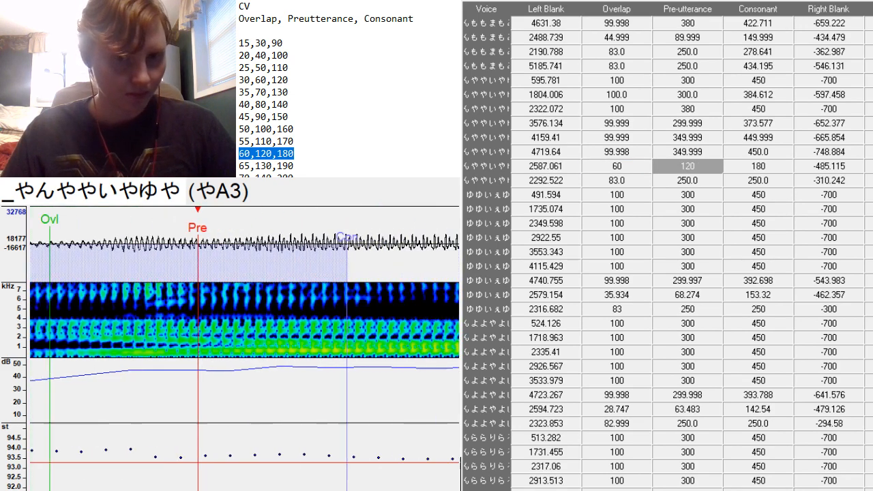
pyautogui.scroll(4, 95, 307)
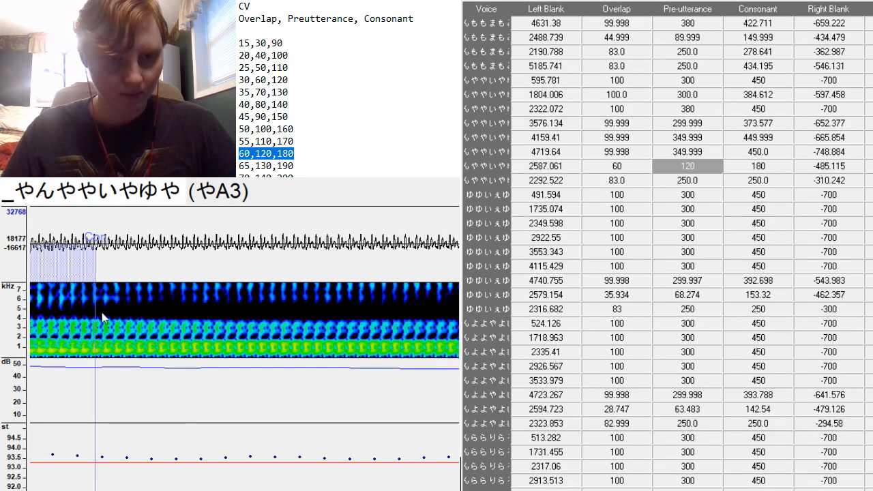
pyautogui.moveTo(95, 302); pyautogui.dragTo(165, 383)
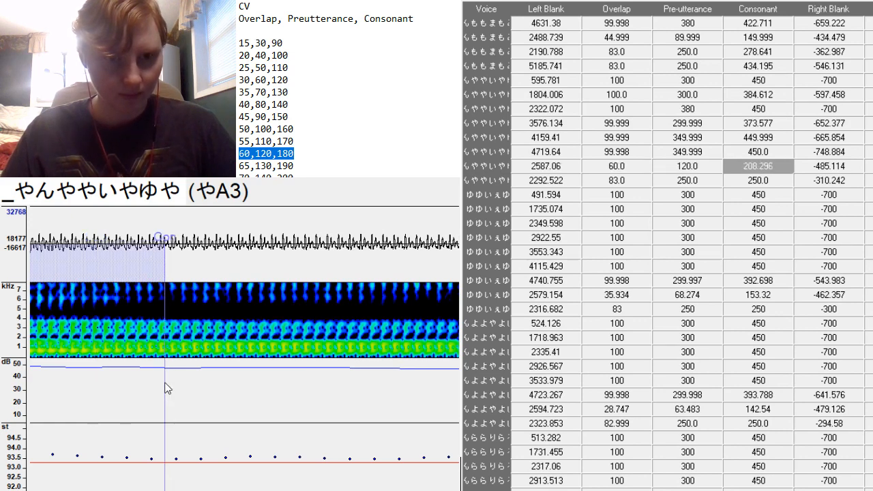
pyautogui.scroll(-5, 386, 302)
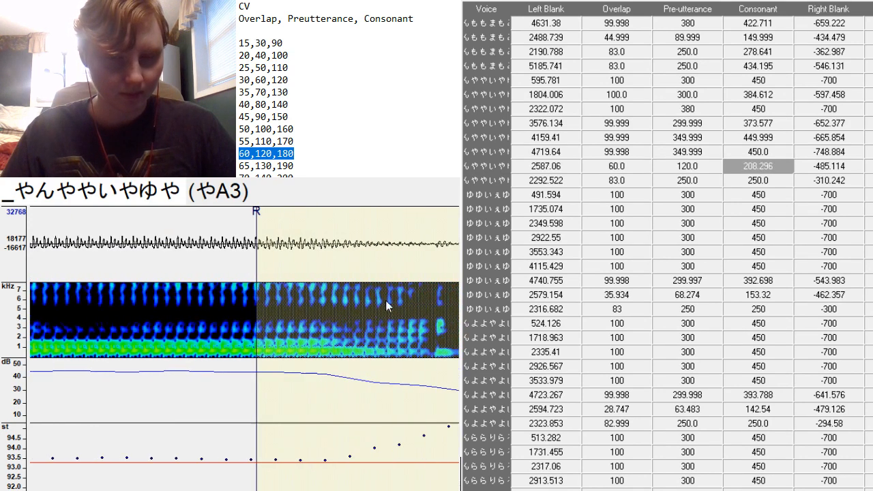
# Switch to the "a yA3" entry, shift its markers to a left blank of about 2303.1 and extend its consonant to about 266.3.
pyautogui.press('Down')
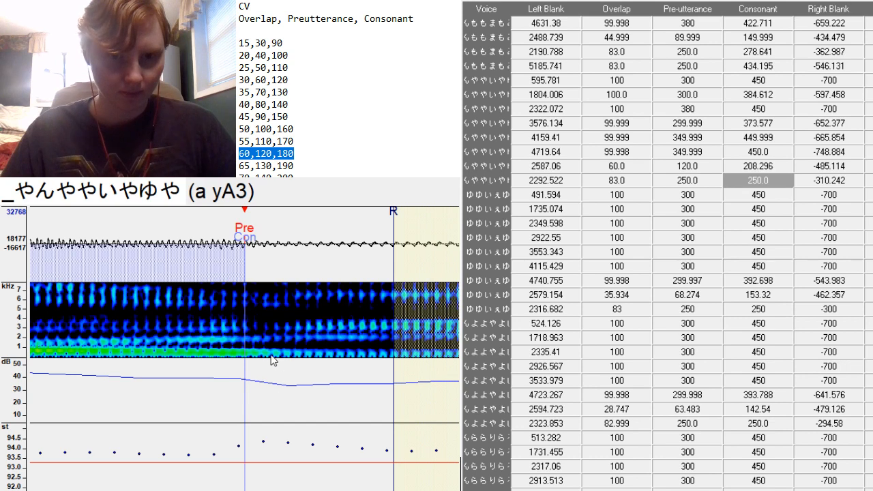
pyautogui.press('F3')
pyautogui.scroll(5, 271, 321)
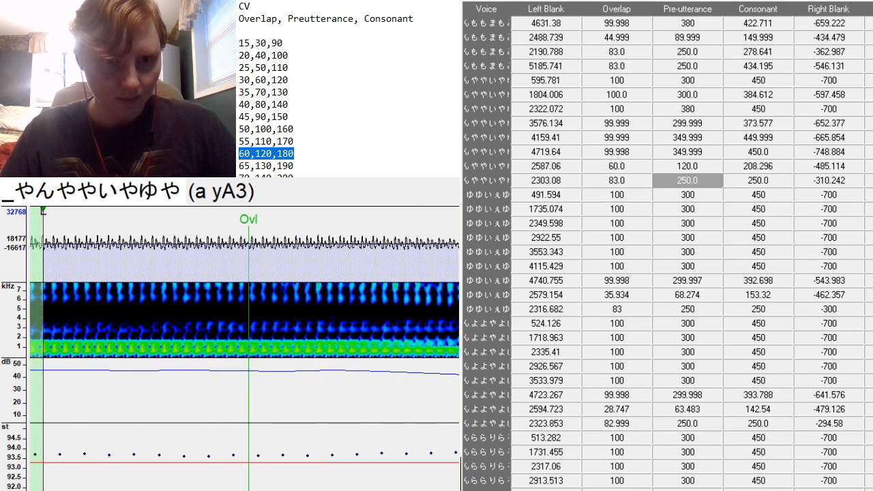
pyautogui.scroll(-5, 270, 320)
pyautogui.scroll(-5, 125, 327)
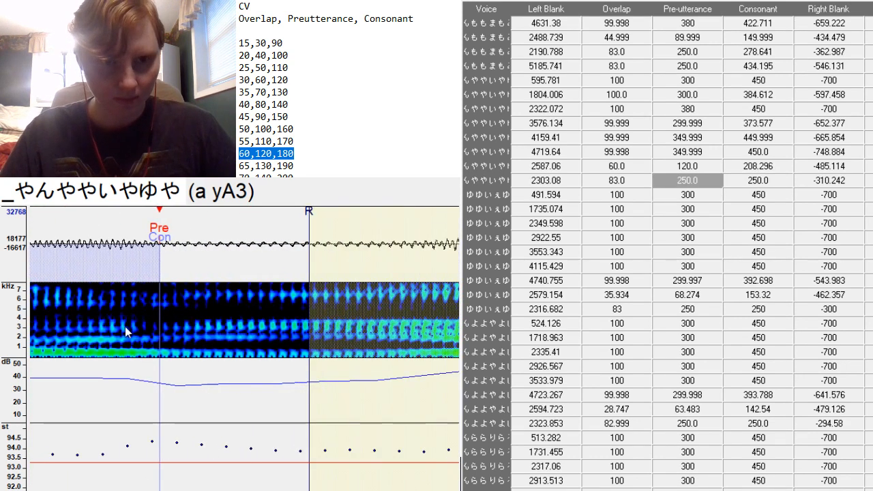
pyautogui.moveTo(157, 311); pyautogui.dragTo(200, 368)
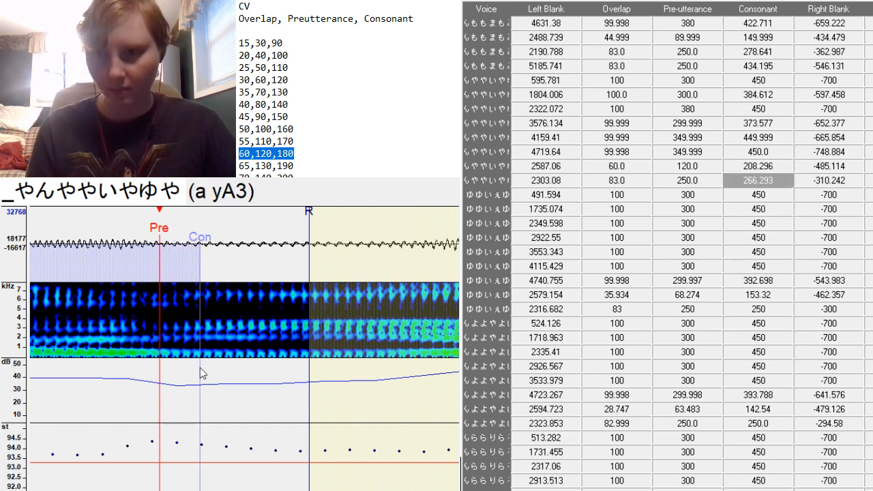
# Switch to the "- ゆA3" entry, shift its pre-utterance to the loudness peak at a left blank of about 564.8, and check its other markers.
pyautogui.press('Down')
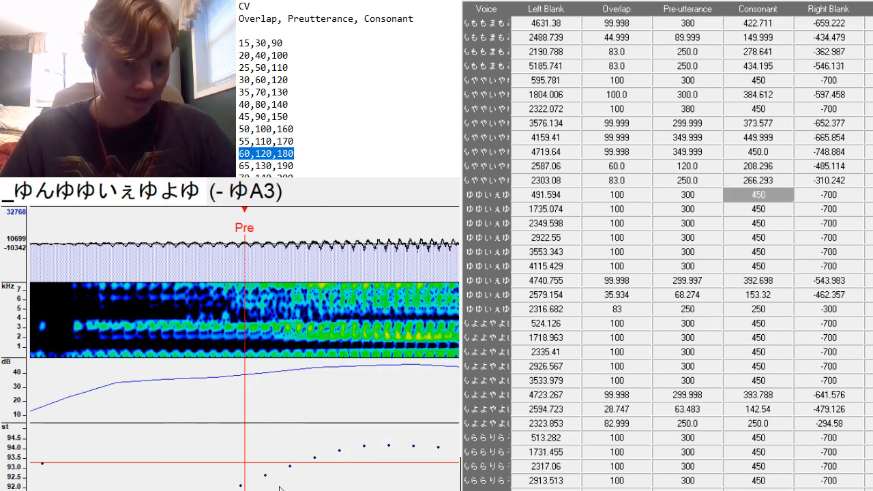
pyautogui.click(425, 351)
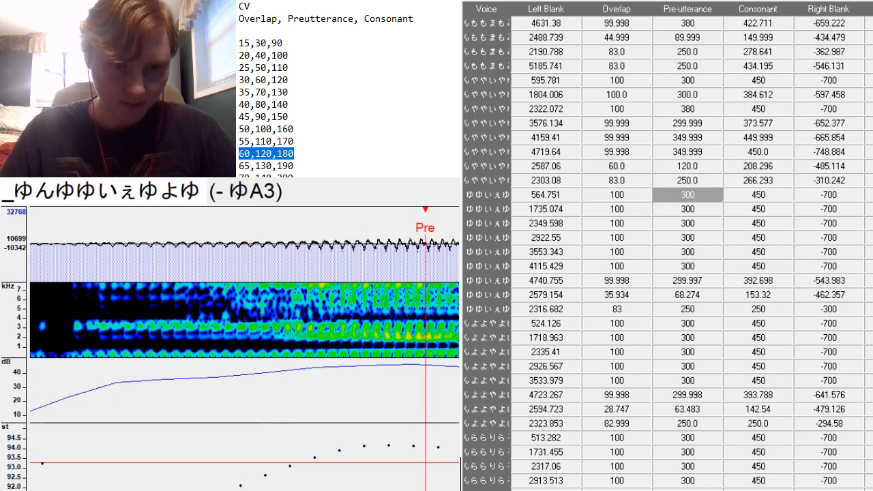
pyautogui.scroll(-1, 425, 351)
pyautogui.scroll(6, 244, 349)
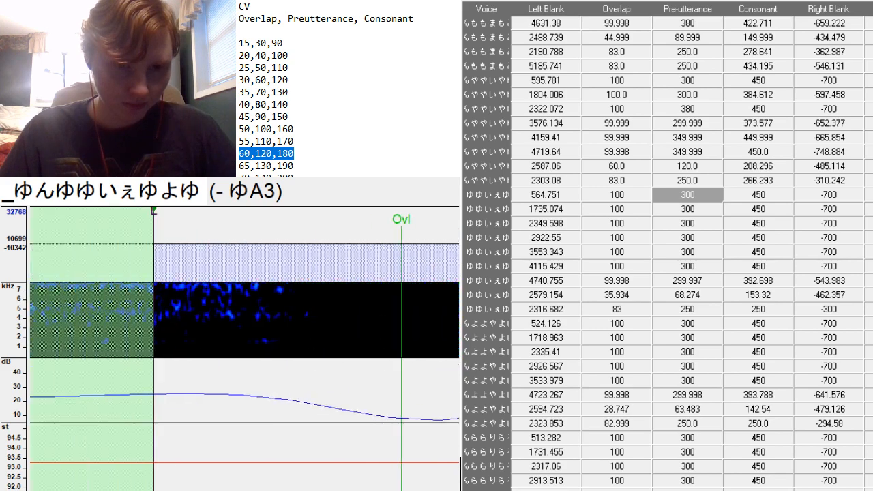
pyautogui.scroll(-8, 245, 348)
pyautogui.scroll(-10, 244, 348)
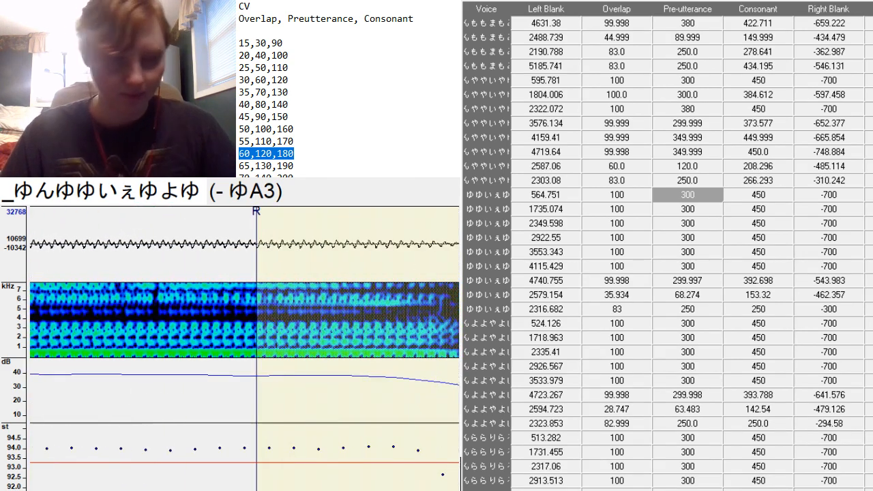
pyautogui.scroll(-1, 244, 349)
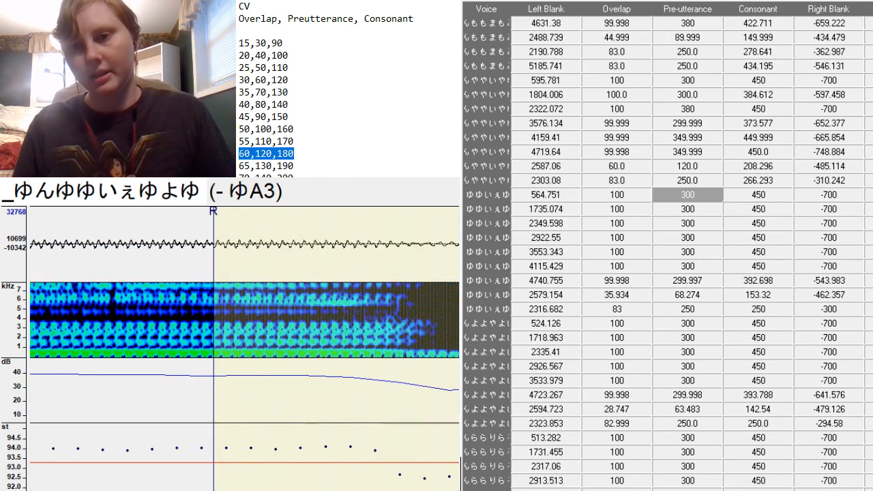
# Switch to the "n ゆA3" entry, shift its pre-utterance earlier for a left blank of about 1722.5, and check the vowel's end.
pyautogui.press('Down')
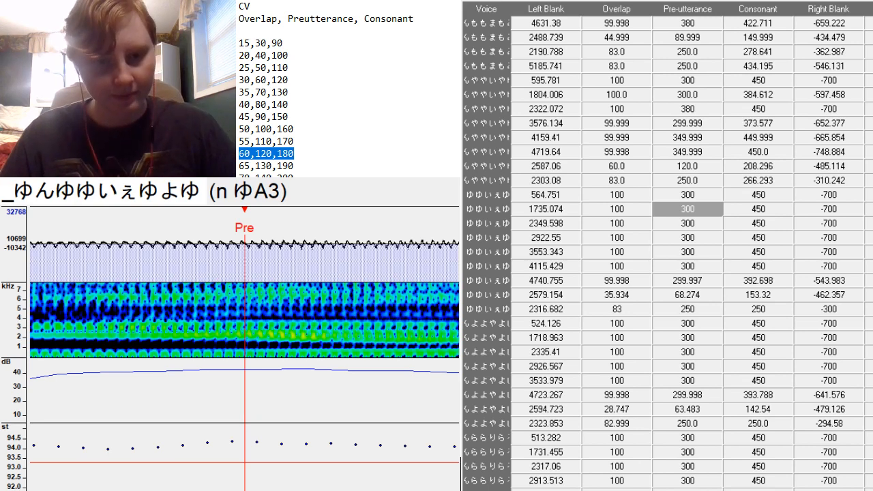
pyautogui.scroll(3, 418, 339)
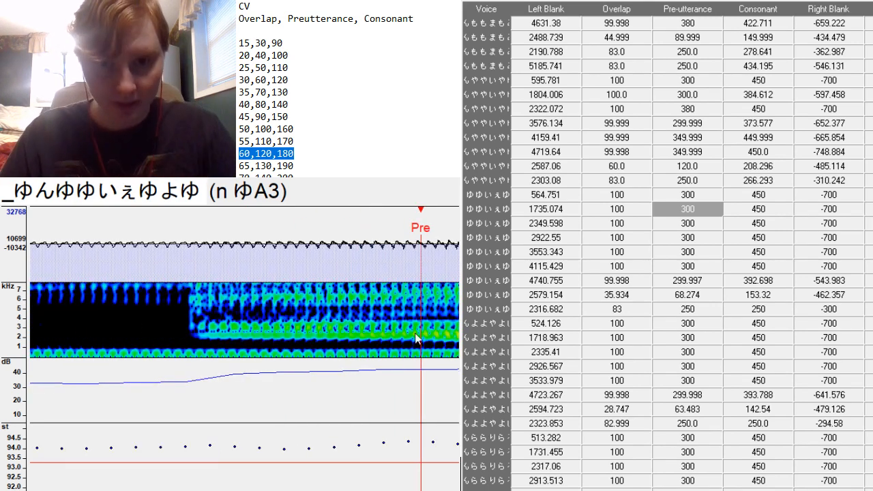
pyautogui.moveTo(419, 339); pyautogui.dragTo(391, 354)
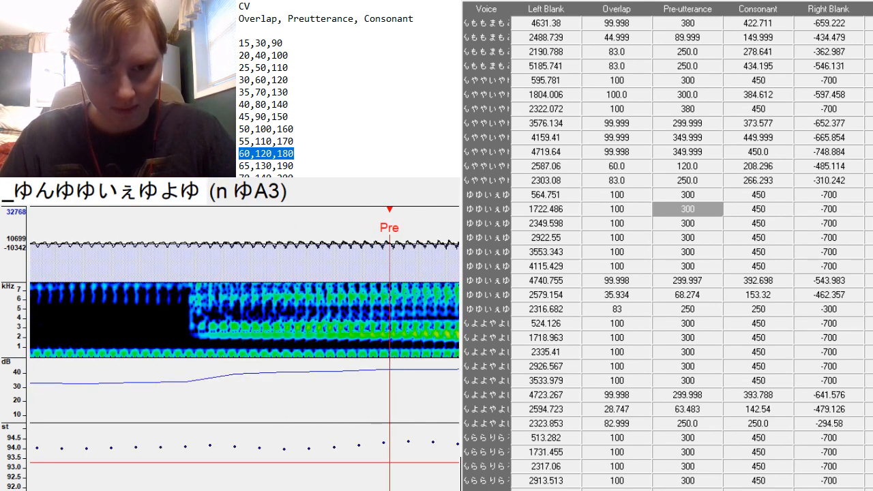
pyautogui.scroll(-10, 244, 347)
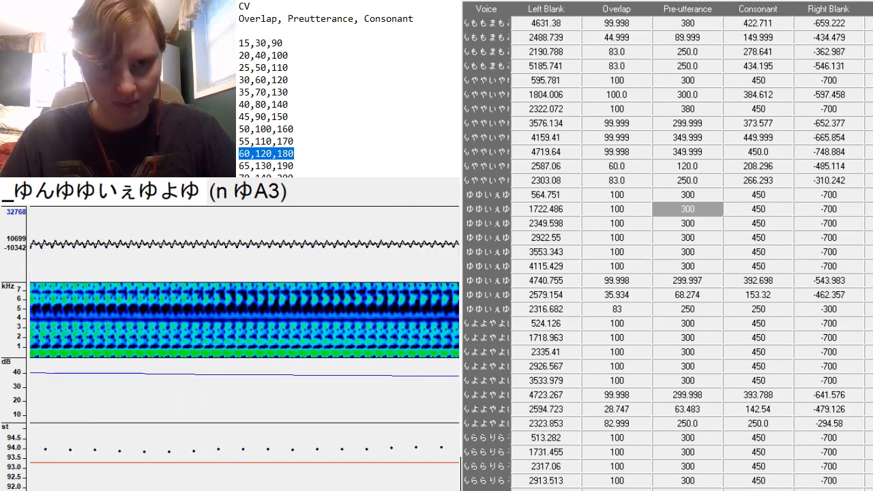
pyautogui.scroll(-4, 244, 348)
# Switch to the "u ゆA3" entry, shift its pre-utterance earlier for a left blank of about 2334.5 and shorten its right blank to about -651.1.
pyautogui.press('Down')
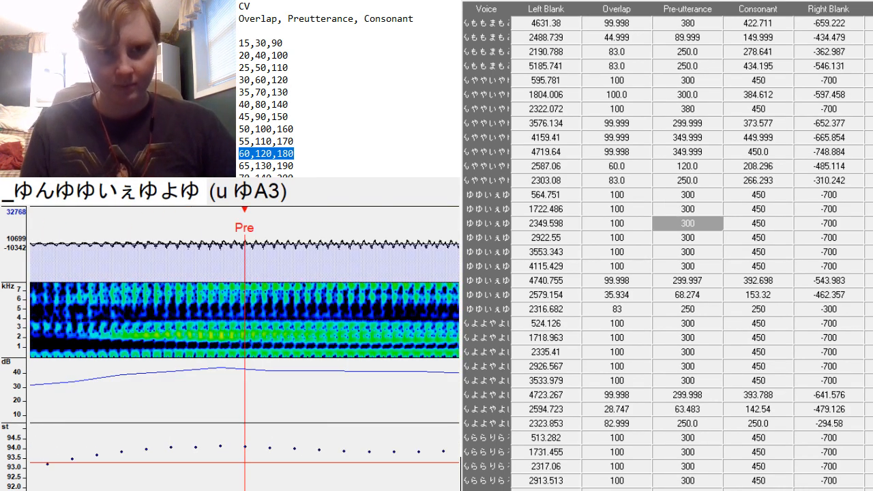
pyautogui.click(207, 352)
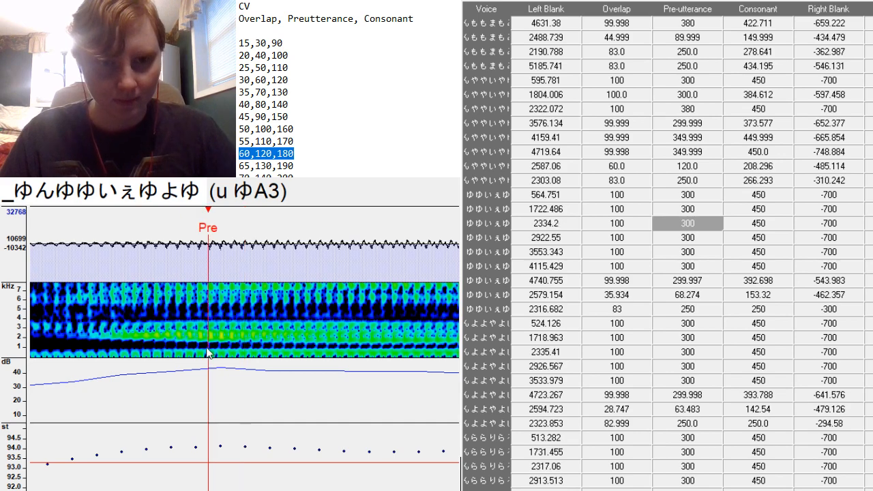
pyautogui.scroll(9, 208, 352)
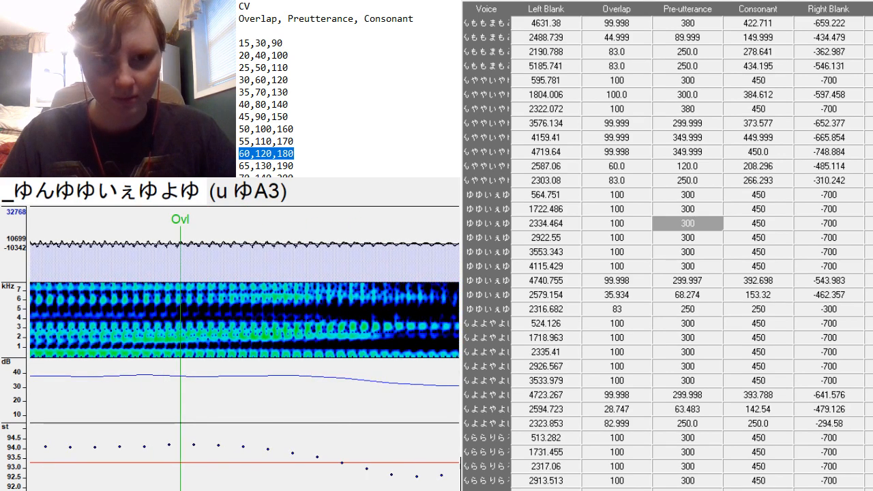
pyautogui.scroll(-7, 207, 352)
pyautogui.scroll(-10, 267, 239)
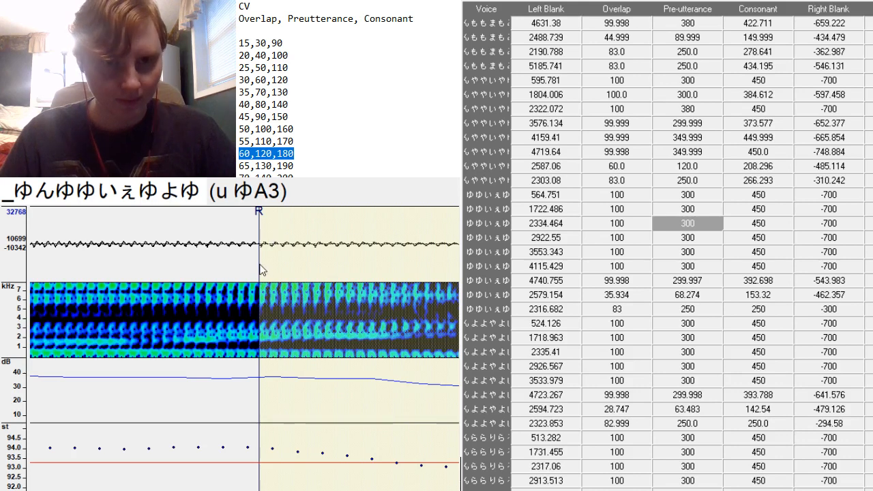
pyautogui.moveTo(261, 270); pyautogui.dragTo(137, 375)
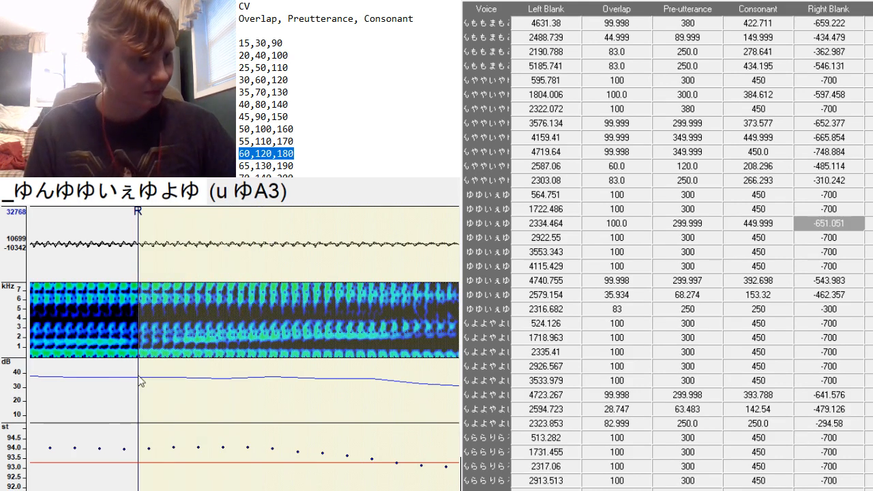
# Switch to the "u いぇA3" entry, check its pre-utterance against the waveform and set the pre-utterance to 350.
pyautogui.press('Down')
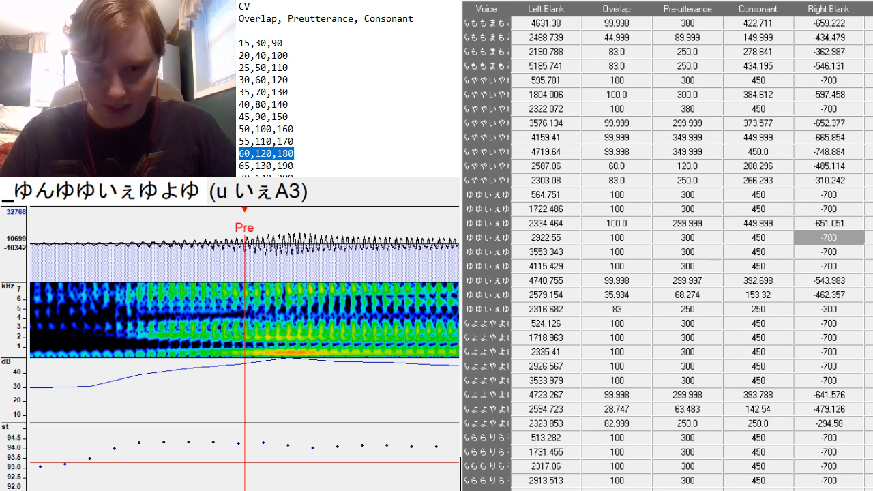
pyautogui.hscroll(-5, 244, 352)
pyautogui.hscroll(6, 244, 351)
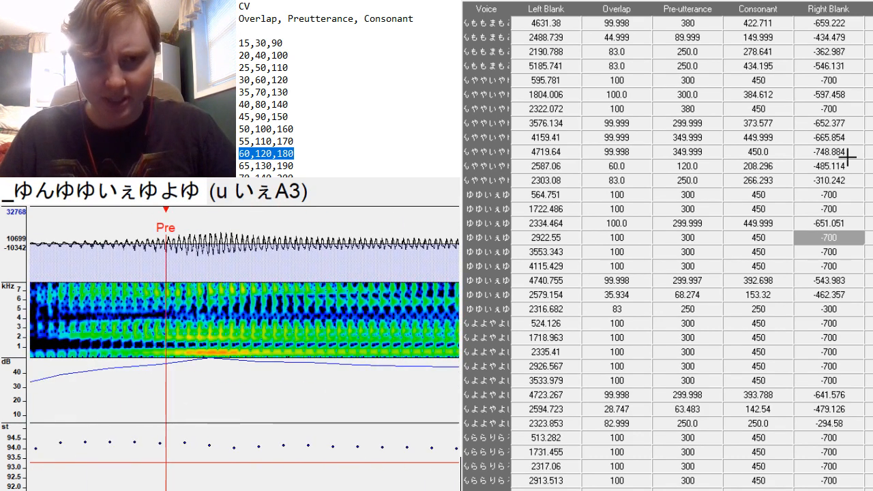
pyautogui.click(689, 237)
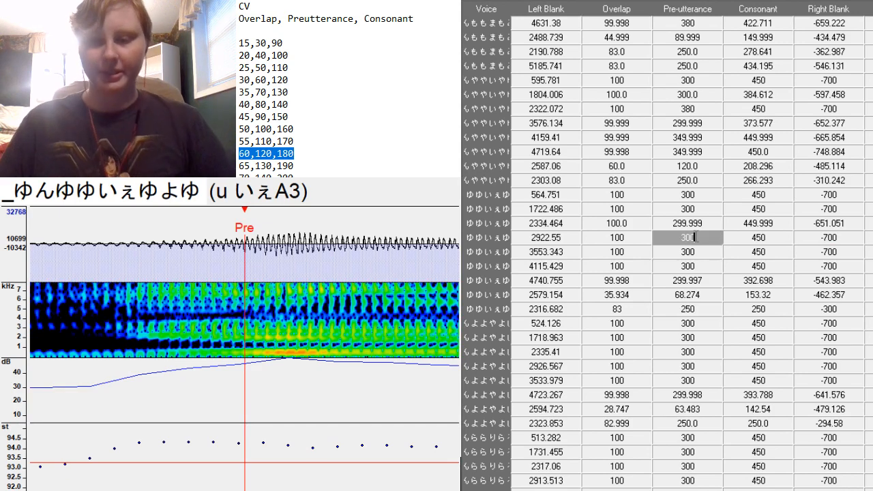
pyautogui.write('350')
pyautogui.press('Return')
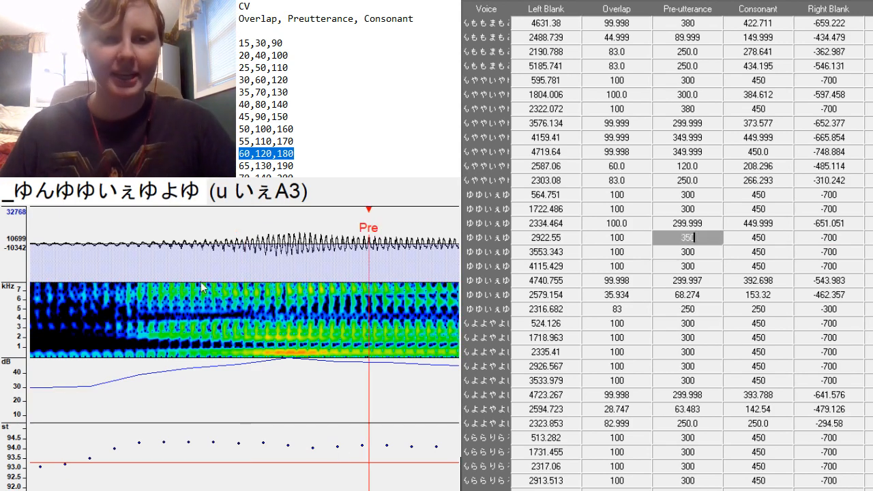
# Shift the markers of "u いぇA3" to a left blank of about 2879.1 and check its left and right blanks.
pyautogui.click(261, 348)
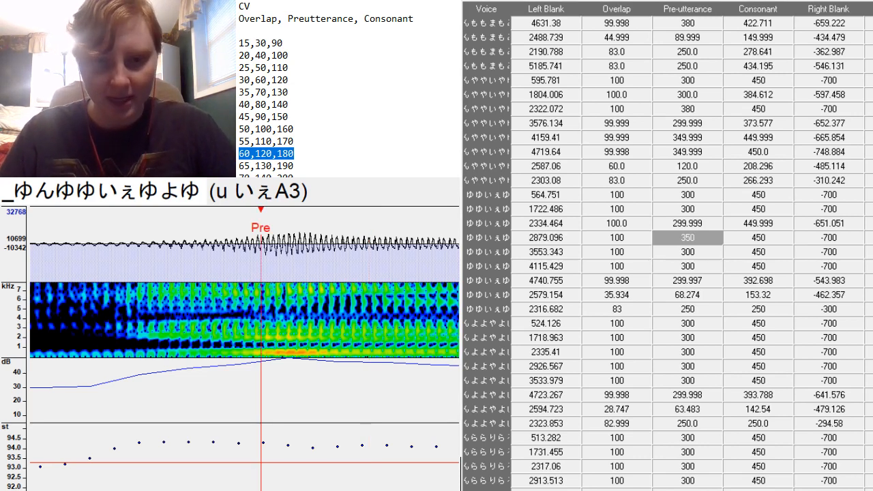
pyautogui.scroll(6, 262, 348)
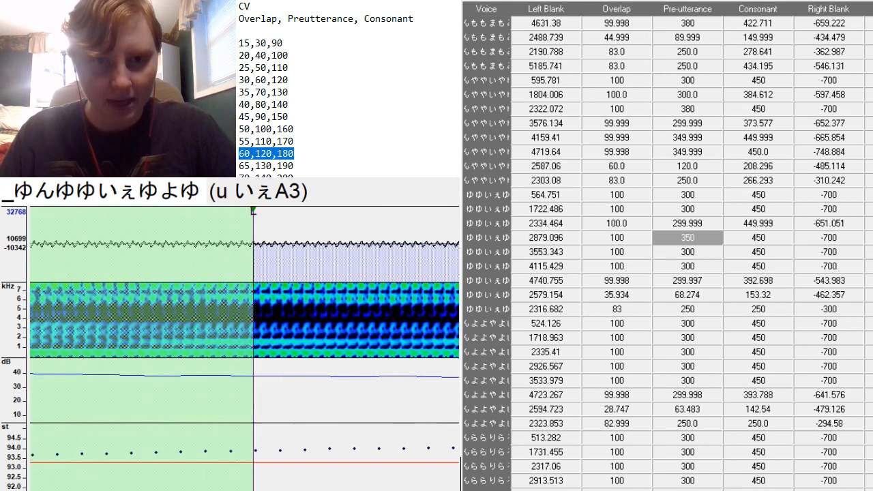
pyautogui.scroll(-7, 261, 348)
pyautogui.scroll(-5, 261, 348)
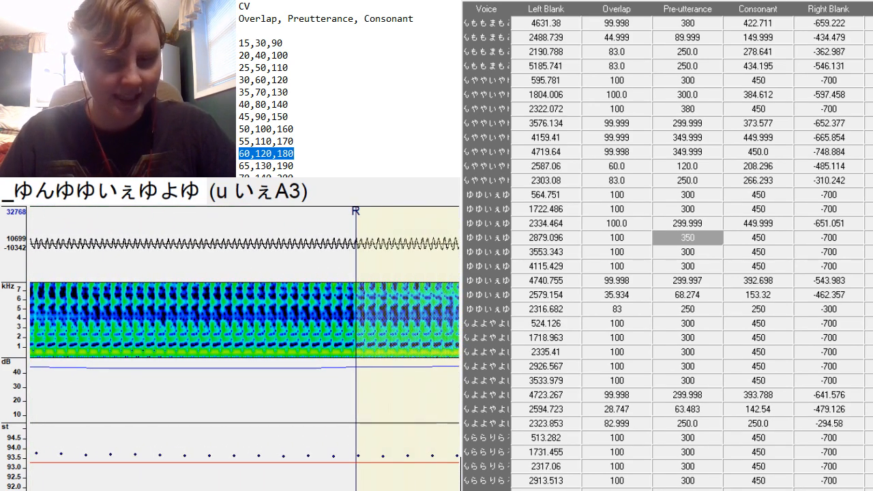
pyautogui.scroll(-2, 261, 348)
pyautogui.scroll(-2, 262, 348)
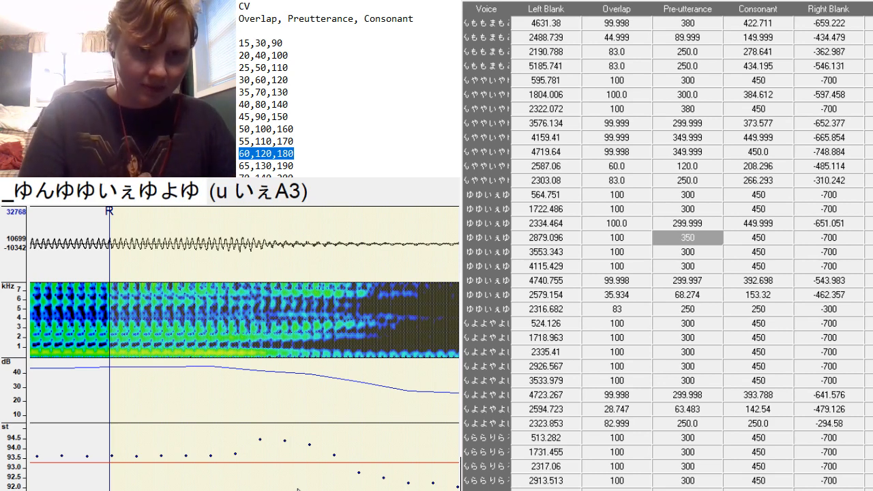
# Switch to the "e ゆA3" entry, shift its markers to a left blank of about 3535.6 and set its pre-utterance to 350.
pyautogui.press('Down')
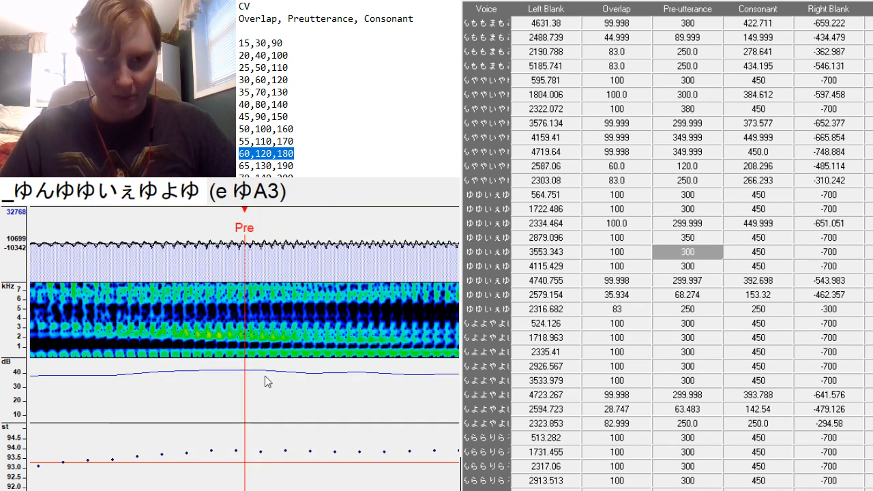
pyautogui.click(201, 368)
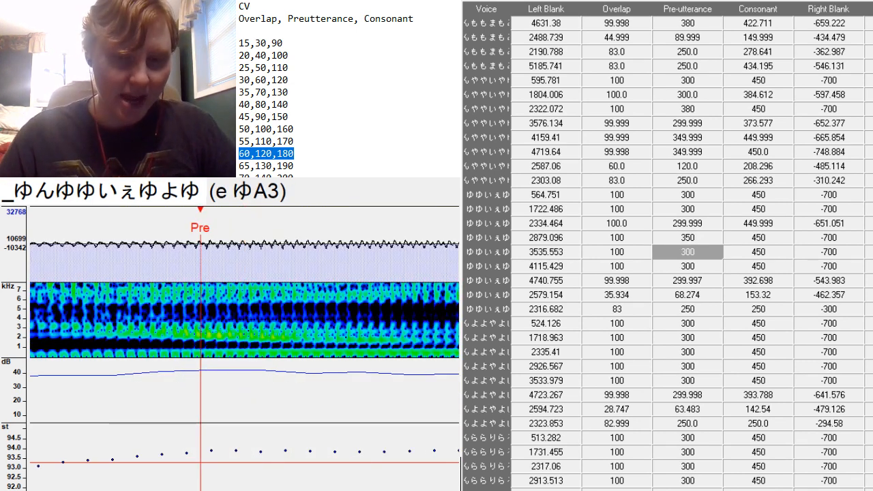
pyautogui.scroll(10, 201, 368)
pyautogui.scroll(-7, 201, 368)
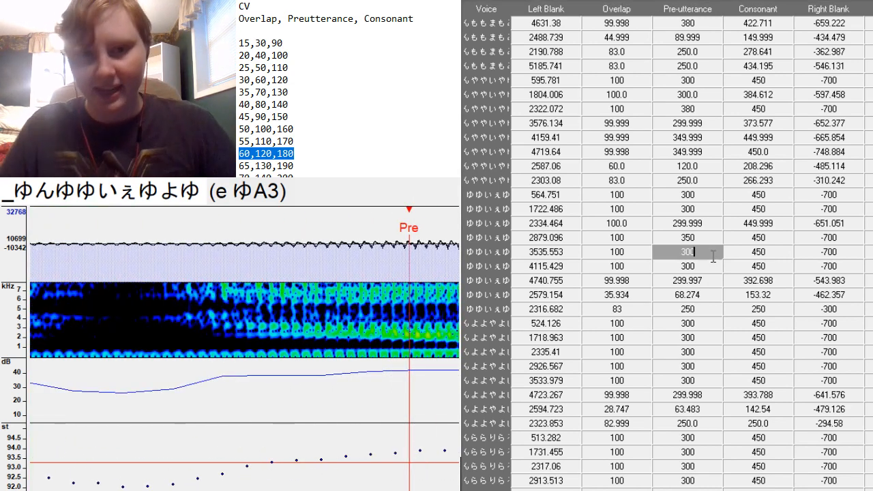
pyautogui.press('BackSpace')
pyautogui.press('BackSpace')
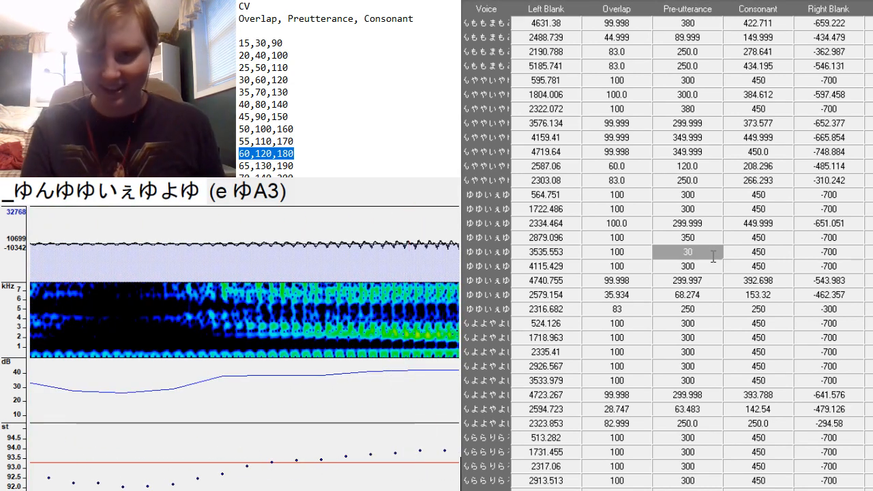
pyautogui.write('50')
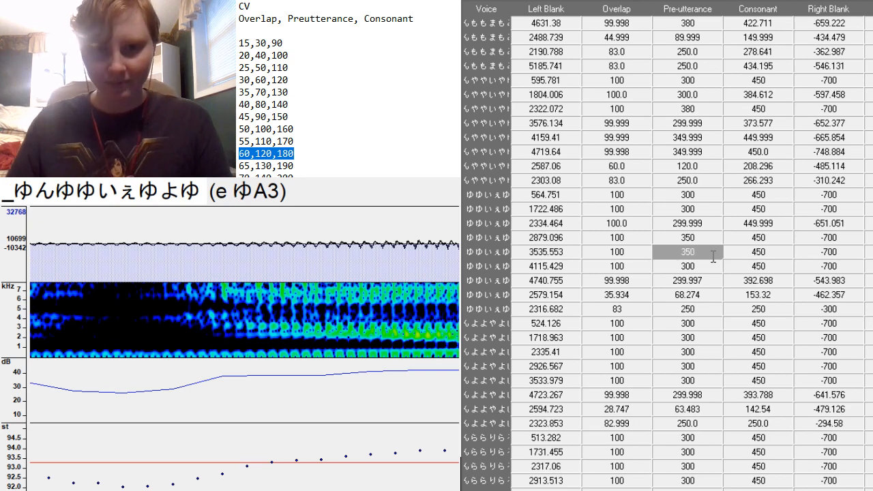
# Realign the "e ゆA3" pre-utterance for a left blank of about 3481.9, check the other markers, and undo the stray marker shift at the vowel's end.
pyautogui.press('F3')
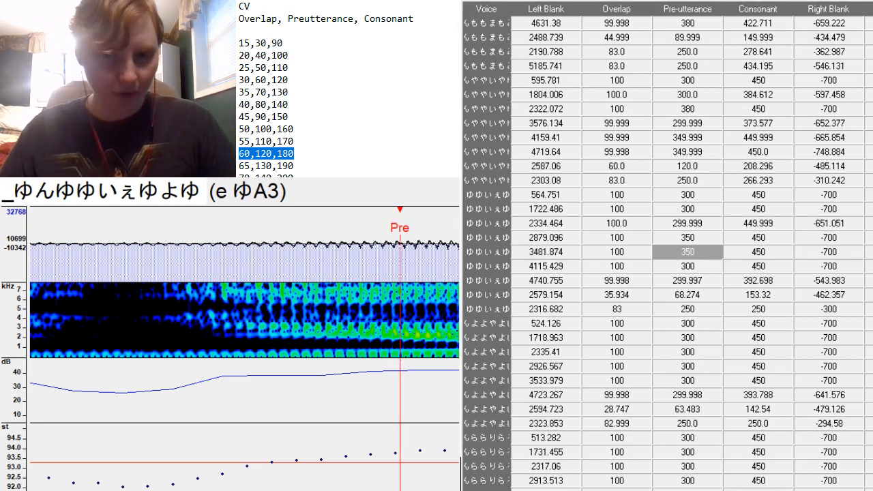
pyautogui.scroll(9, 244, 348)
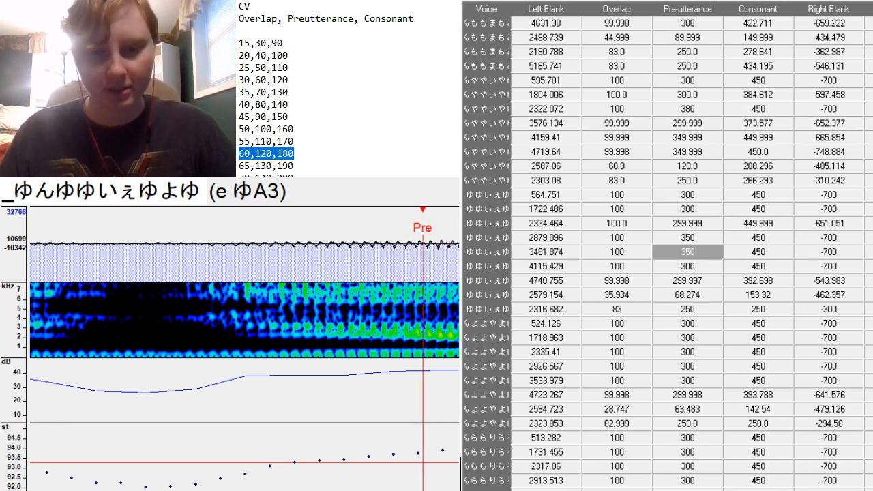
pyautogui.scroll(-12, 245, 348)
pyautogui.scroll(-15, 244, 348)
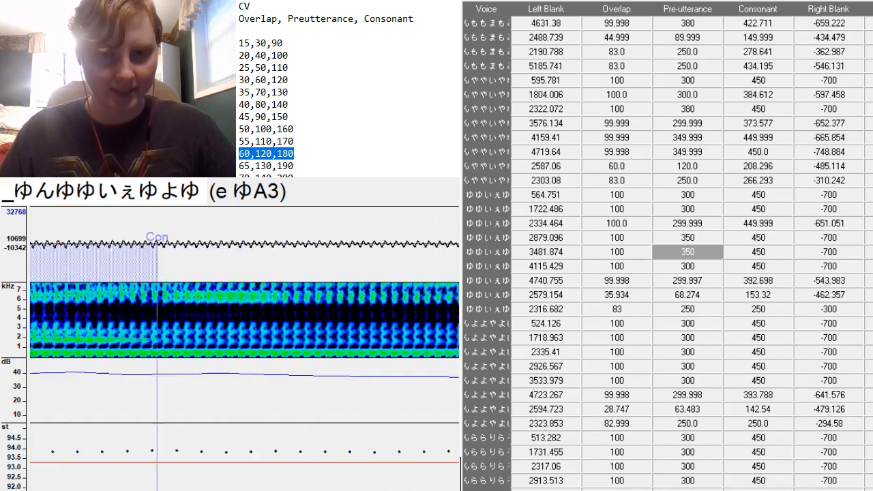
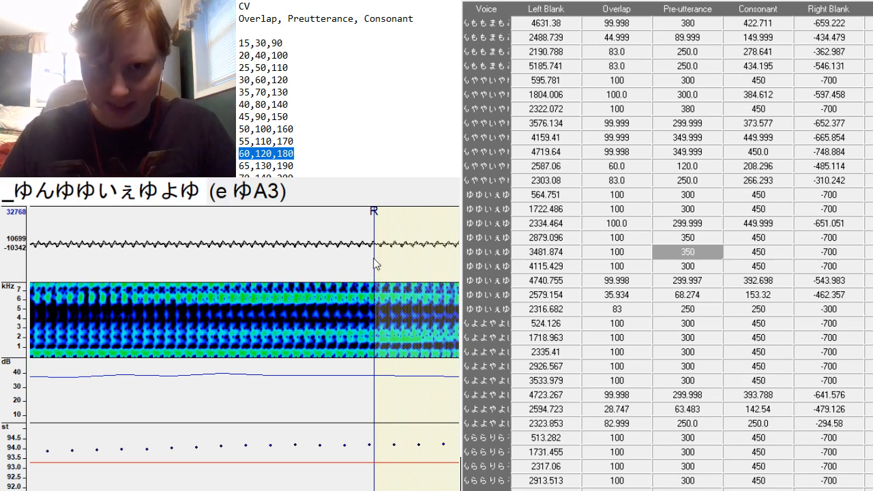
pyautogui.hotkey('alt', 'F3')
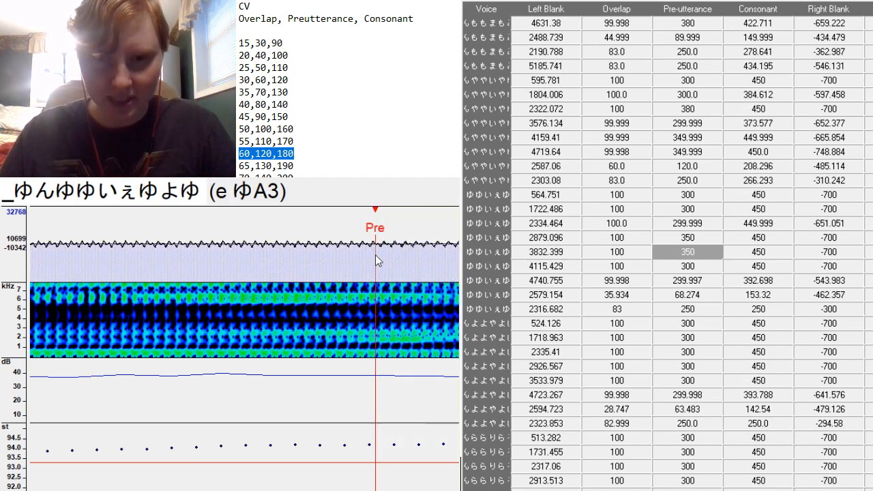
pyautogui.hotkey('ctrl', 'z')
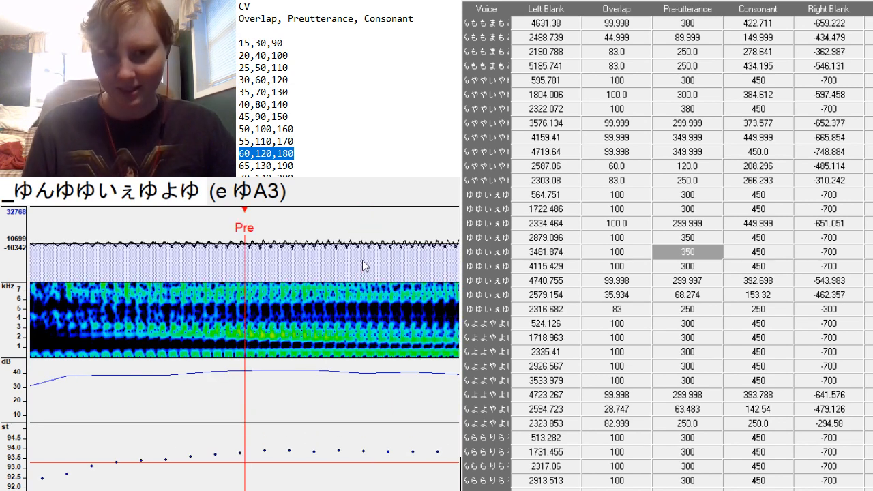
# Switch to the "u よA3" entry, shift its markers to a left blank of about 4113.9 and set its pre-utterance to 350.
pyautogui.press('Down')
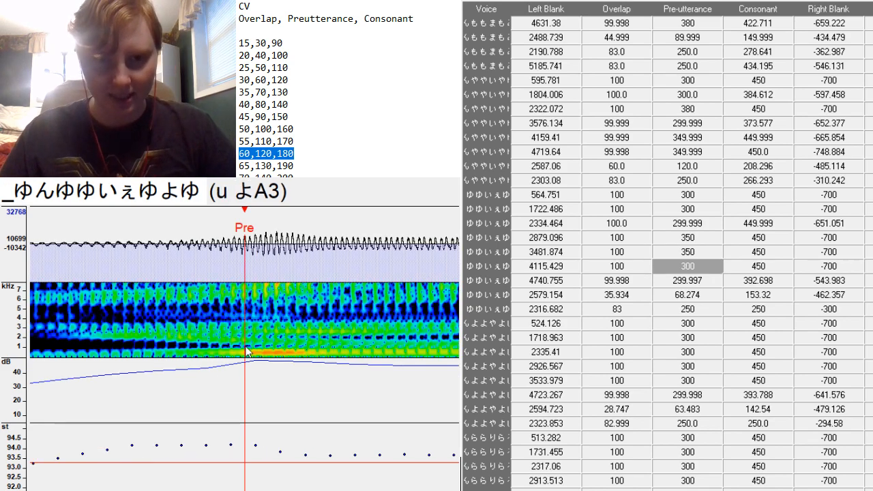
pyautogui.hotkey('alt', 'F3')
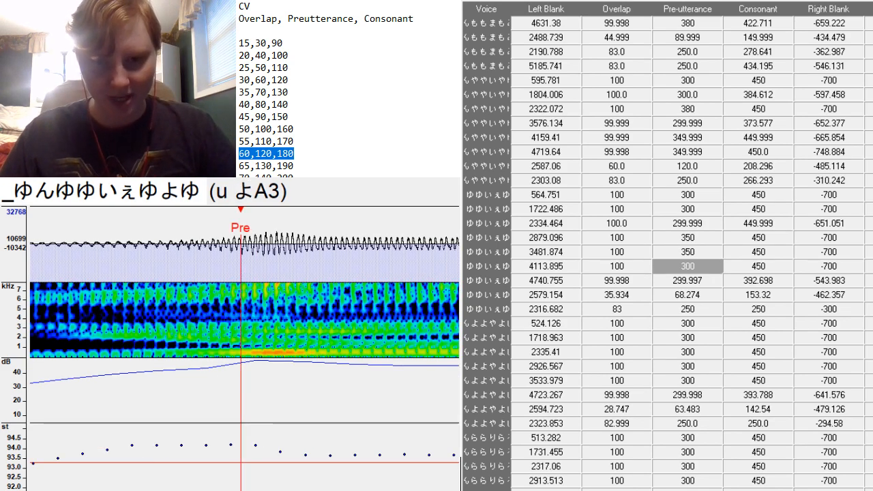
pyautogui.press('space')
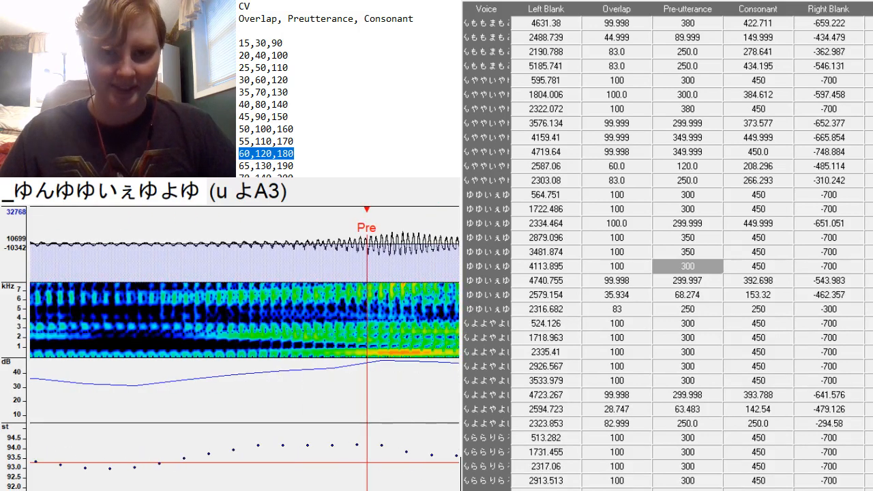
pyautogui.click(709, 267)
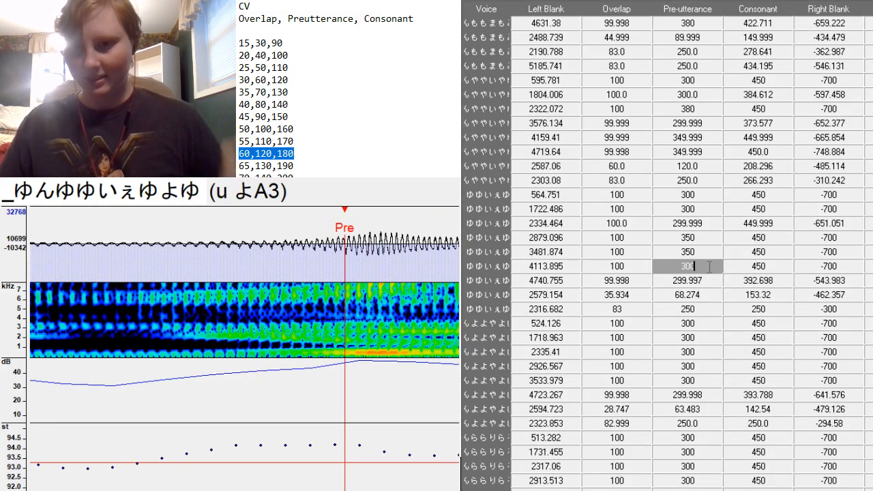
pyautogui.write('350')
pyautogui.press('Return')
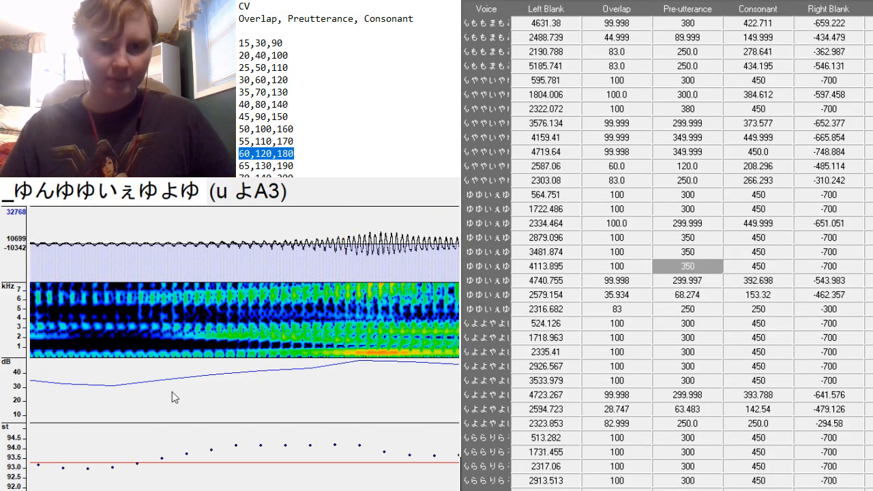
# Shift the "u よA3" markers earlier for a left blank of about 4059.2 and shorten its right blank to about -664.8.
pyautogui.moveTo(319, 340); pyautogui.dragTo(333, 340)
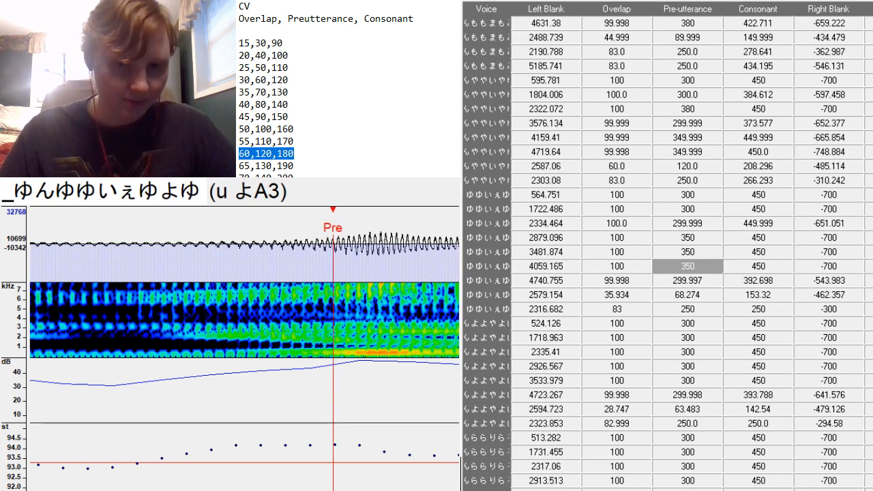
pyautogui.scroll(5, 245, 341)
pyautogui.scroll(-7, 245, 340)
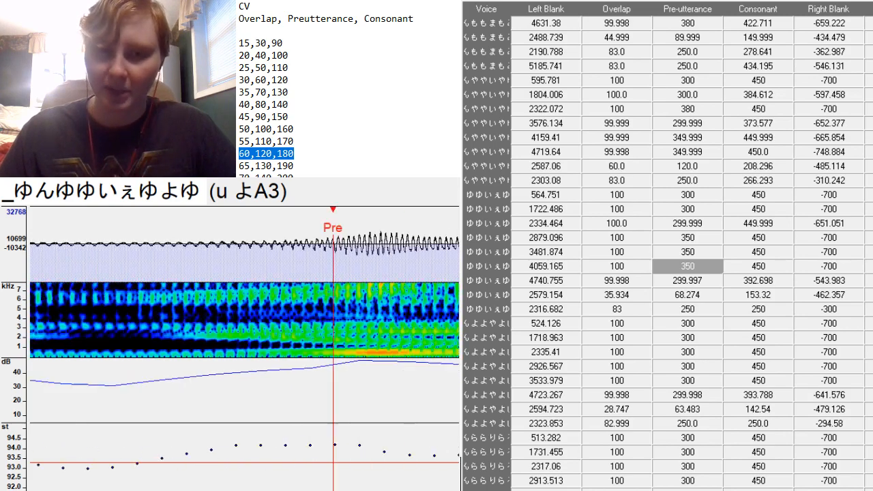
pyautogui.scroll(-8, 244, 340)
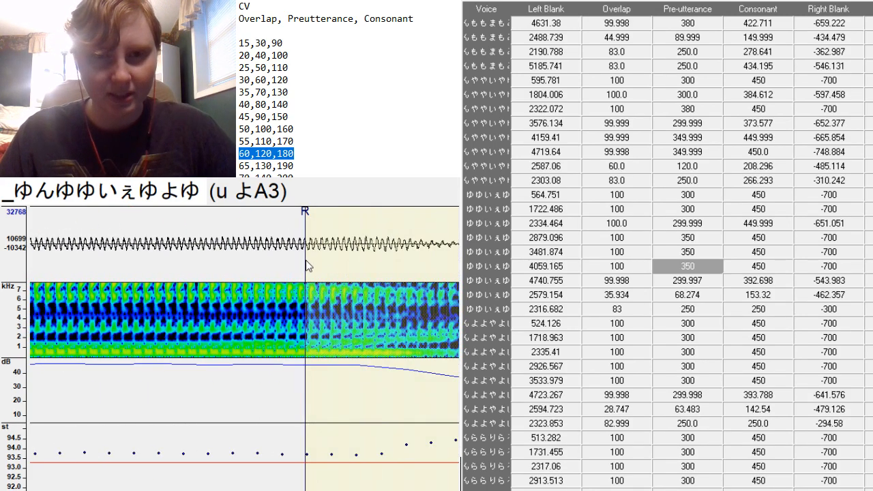
pyautogui.moveTo(306, 266)
pyautogui.mouseDown()
pyautogui.moveTo(205, 287)
pyautogui.moveTo(219, 310)
pyautogui.mouseUp()
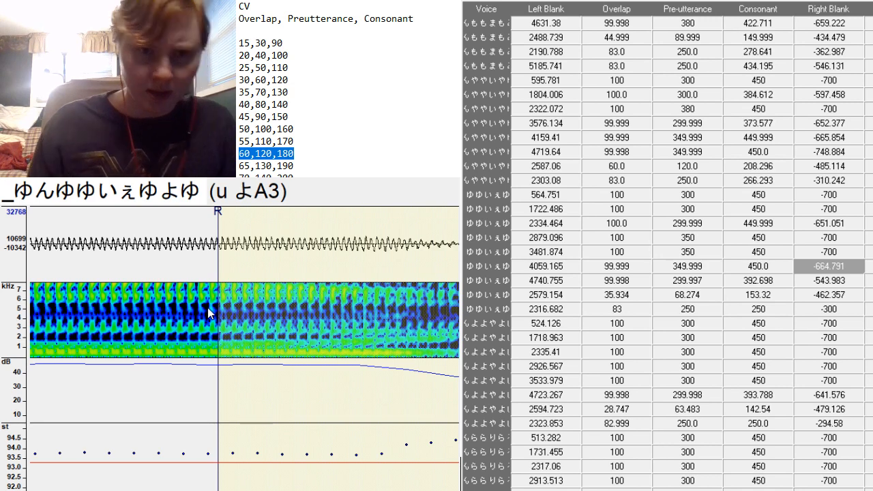
# Switch to the "o ゆA3" entry, shift its pre-utterance earlier for a left blank of about 4692.0, and check the overlap.
pyautogui.press('Down')
pyautogui.click(123, 360)
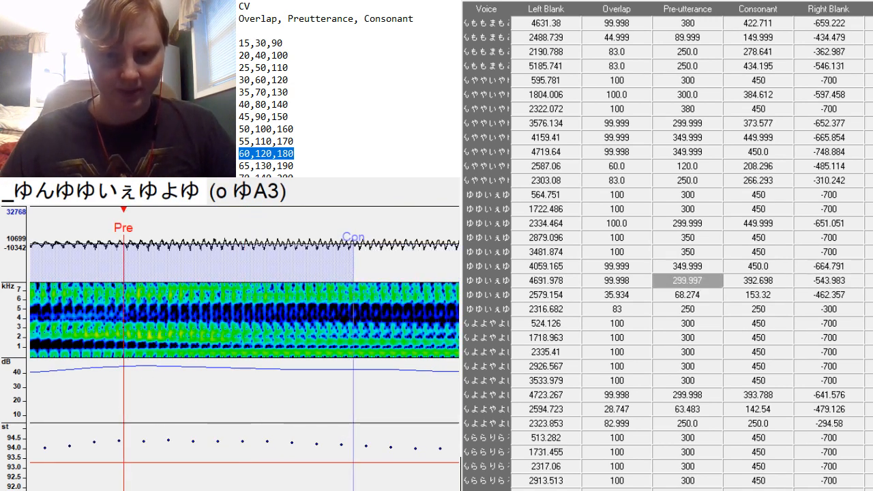
pyautogui.hscroll(-10, 244, 349)
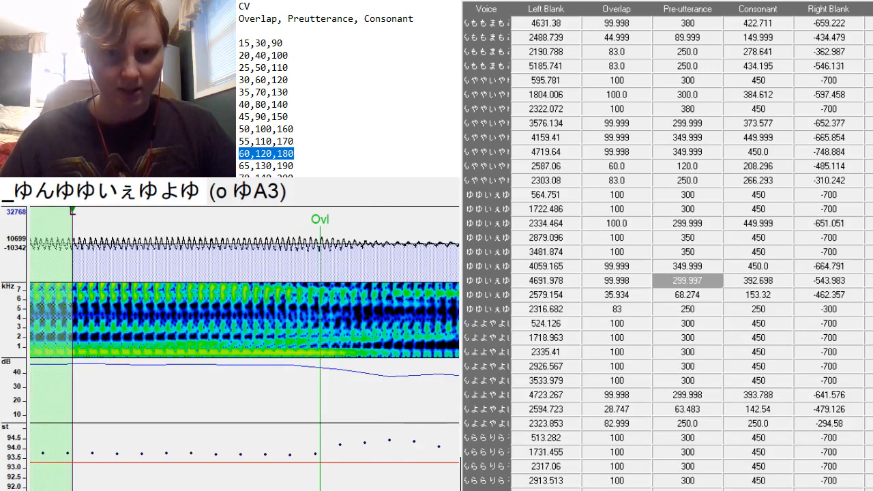
pyautogui.hscroll(5, 244, 349)
# Set the "o ゆA3" pre-utterance to 350 and shift its markers to a left blank of about 4633.8.
pyautogui.click(706, 276)
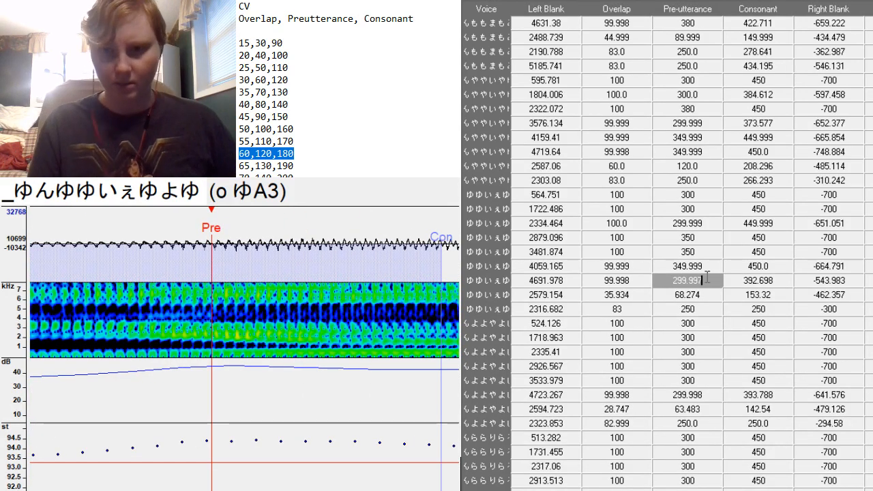
pyautogui.press('BackSpace')
pyautogui.press('BackSpace')
pyautogui.press('BackSpace')
pyautogui.press('BackSpace')
pyautogui.press('BackSpace')
pyautogui.press('BackSpace')
pyautogui.press('BackSpace')
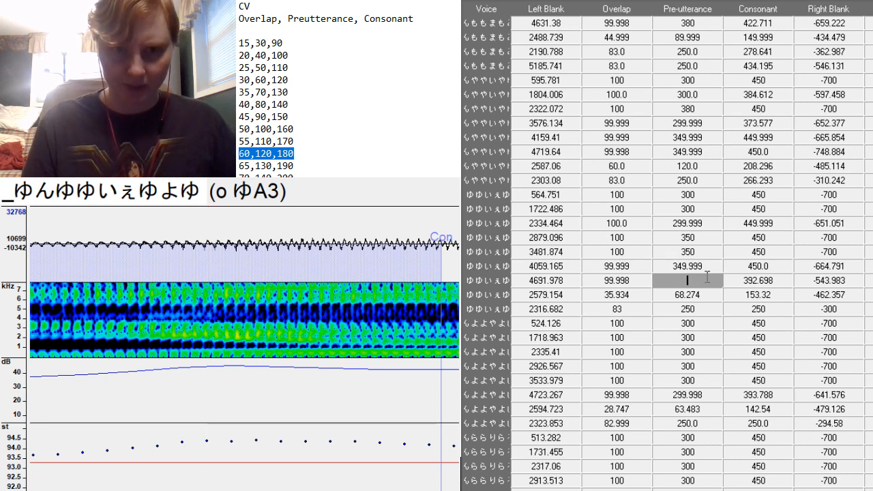
pyautogui.press('Return')
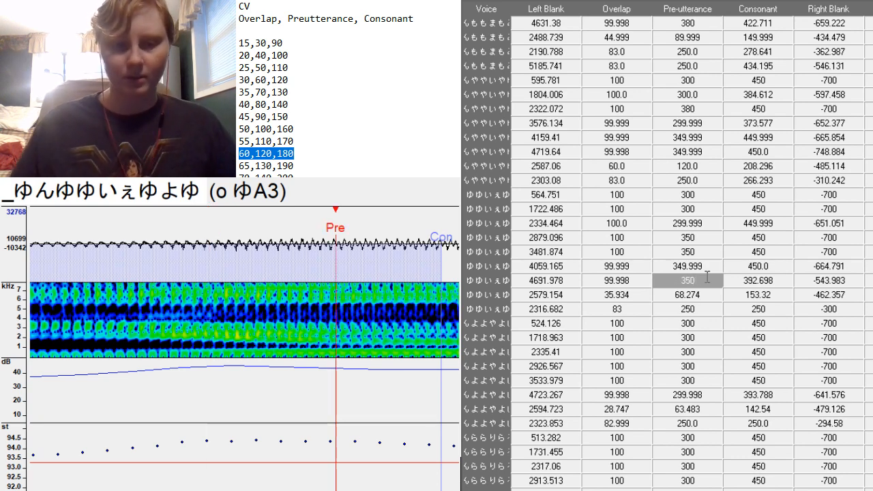
pyautogui.click(186, 351)
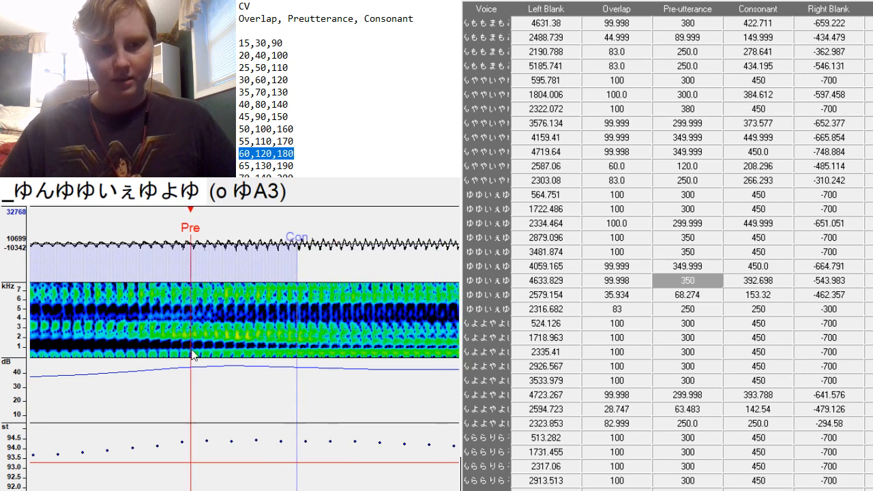
pyautogui.scroll(5, 191, 351)
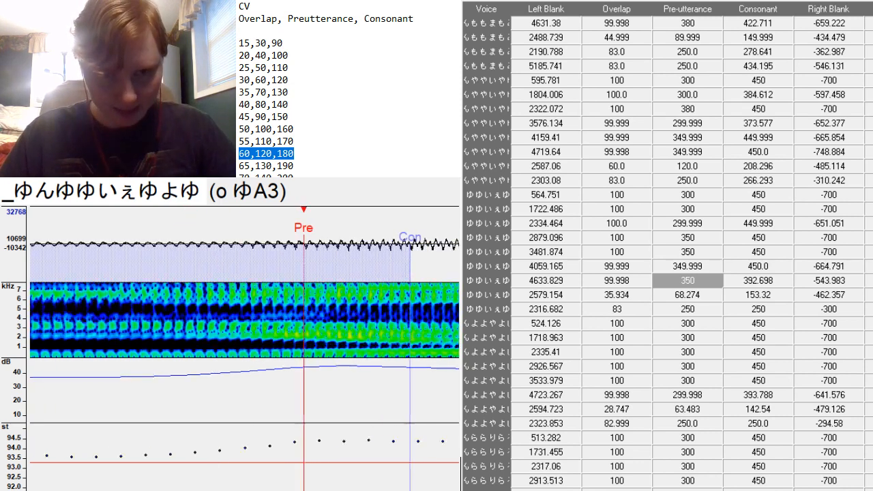
# Extend the "o ゆA3" consonant to about 444.6 and its right blank to about -656.4, and check the markers.
pyautogui.scroll(-6, 191, 351)
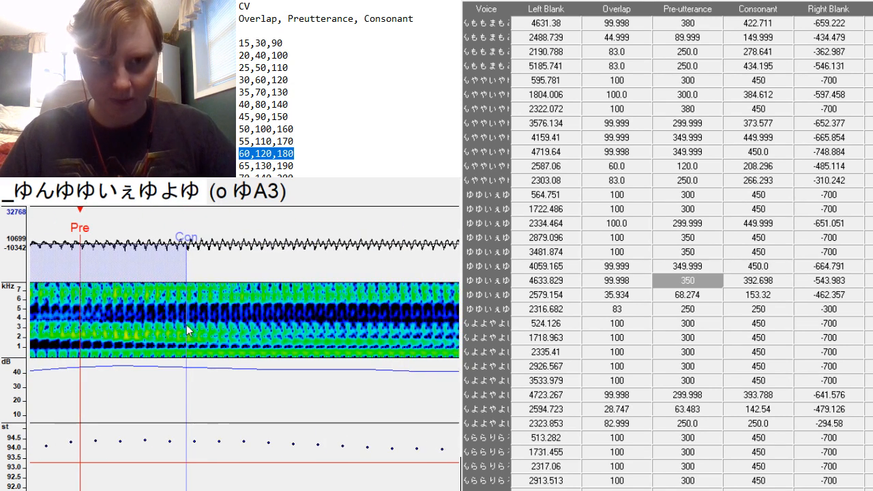
pyautogui.moveTo(183, 325)
pyautogui.mouseDown()
pyautogui.moveTo(312, 372)
pyautogui.moveTo(314, 382)
pyautogui.mouseUp()
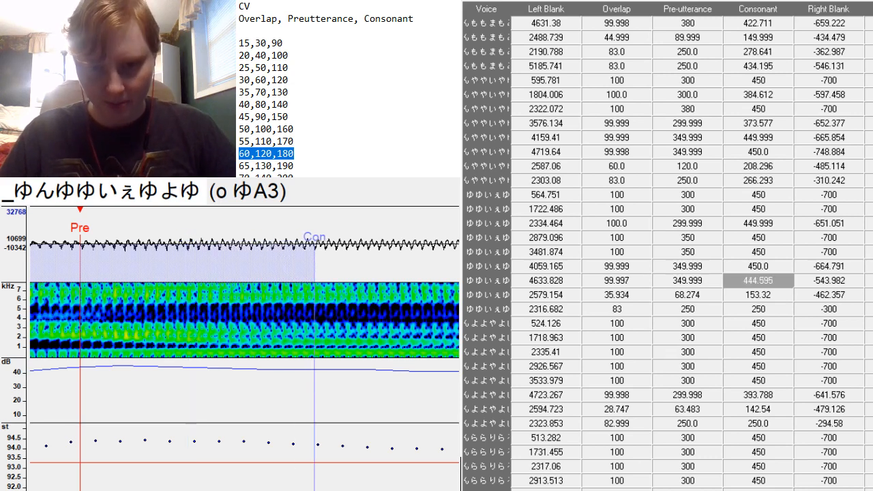
pyautogui.scroll(-6, 94, 315)
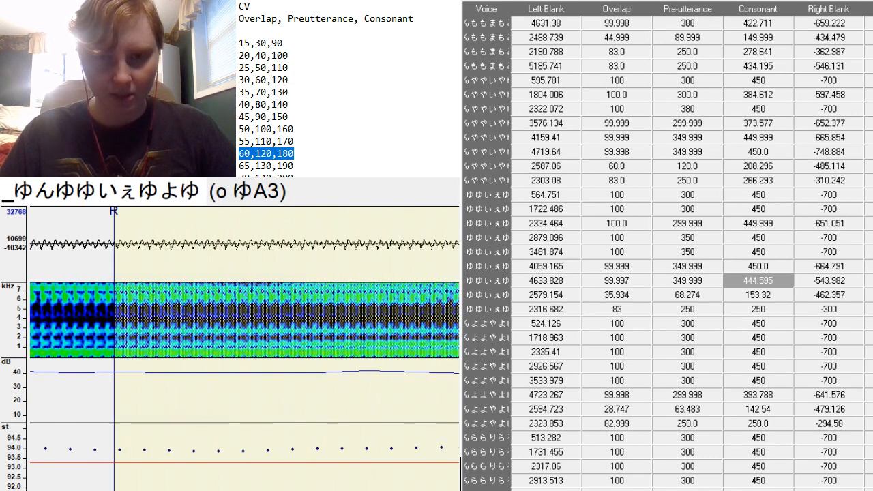
pyautogui.moveTo(114, 256)
pyautogui.mouseDown()
pyautogui.moveTo(457, 355)
pyautogui.moveTo(392, 413)
pyautogui.mouseUp()
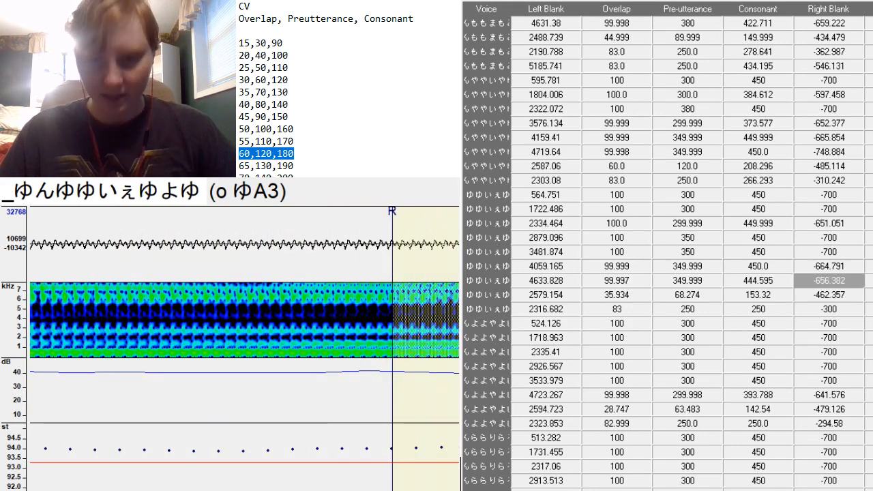
pyautogui.press('F3')
pyautogui.hotkey('ctrl', 'z')
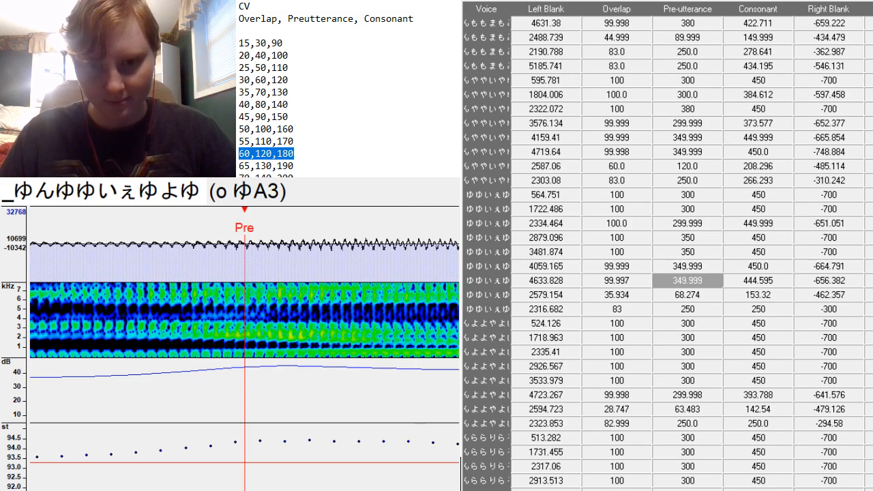
pyautogui.scroll(5, 245, 349)
pyautogui.scroll(-12, 245, 350)
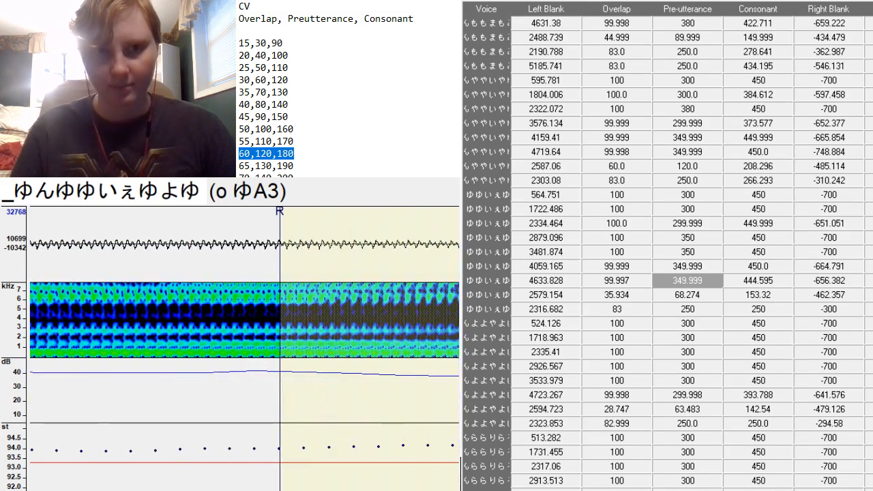
# For the "ゆA3" entry, set overlap 60, pre-utterance 120 and consonant 180, and shift the markers to a left blank of about 2518.7.
pyautogui.press('Down')
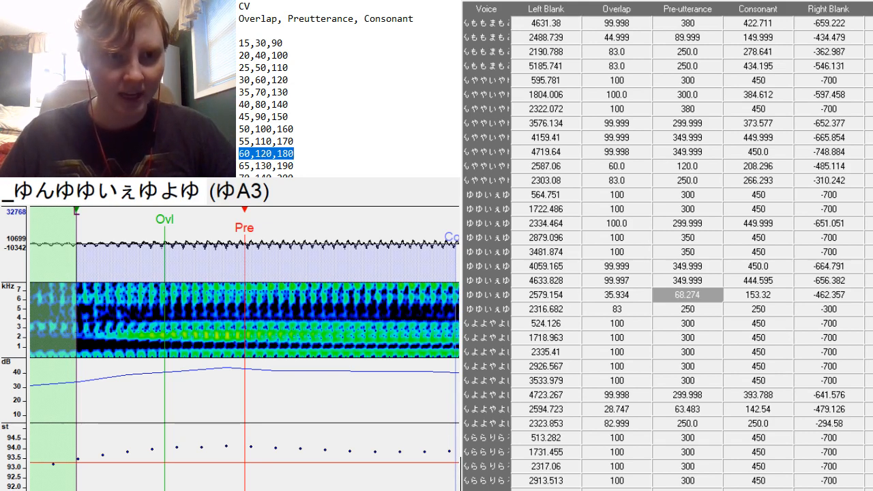
pyautogui.moveTo(616, 295); pyautogui.dragTo(742, 295)
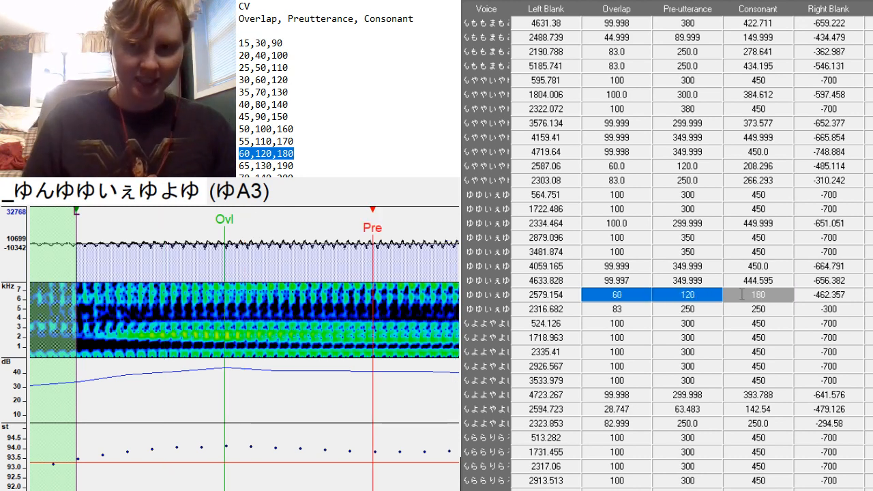
pyautogui.write('60\t120\t180')
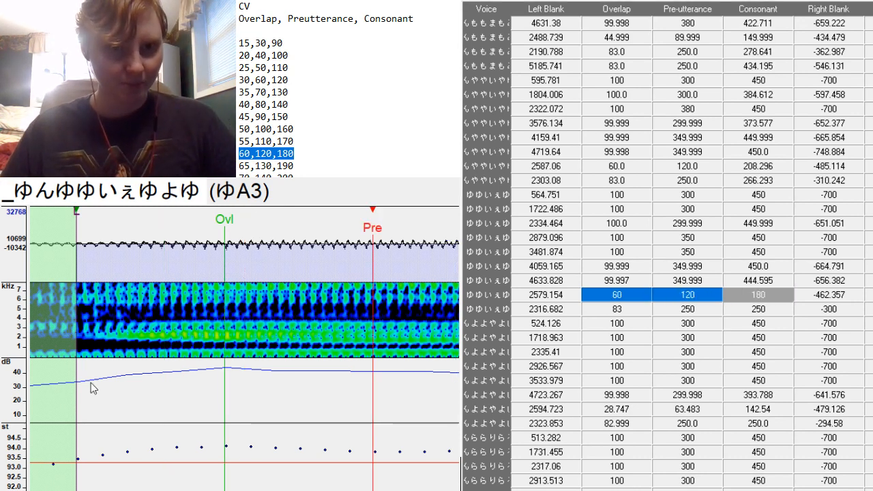
pyautogui.moveTo(142, 361); pyautogui.dragTo(161, 363)
pyautogui.moveTo(214, 490); pyautogui.dragTo(209, 490)
pyautogui.moveTo(419, 346)
pyautogui.mouseDown()
pyautogui.moveTo(384, 365)
pyautogui.moveTo(374, 356)
pyautogui.mouseUp()
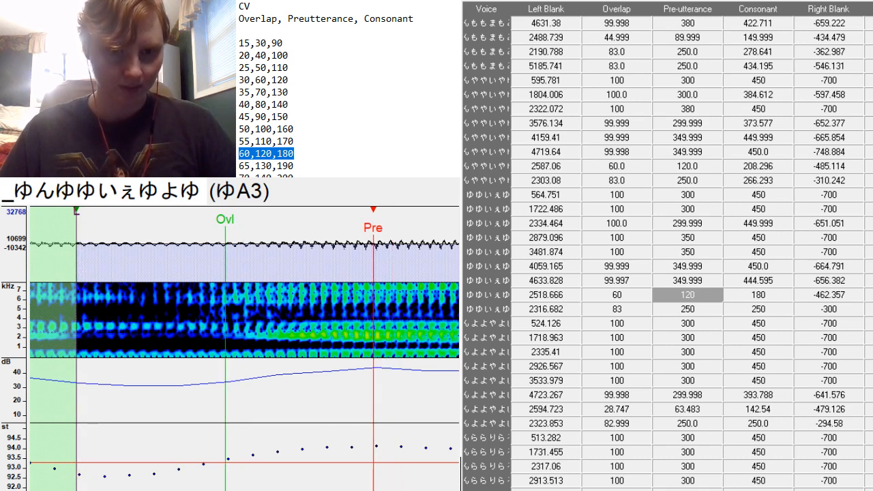
# Shorten the "ゆA3" right blank to about -438.7 and extend its consonant to about 234.8.
pyautogui.moveTo(208, 490); pyautogui.dragTo(236, 490)
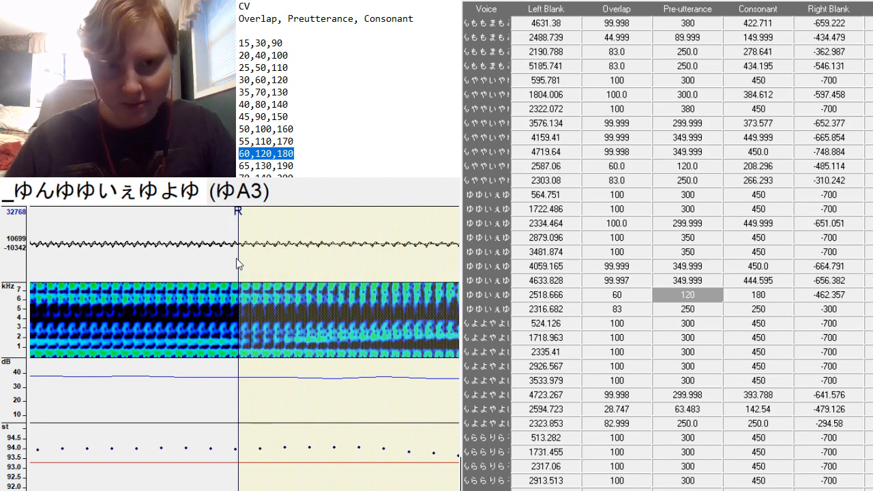
pyautogui.moveTo(239, 265); pyautogui.dragTo(179, 279)
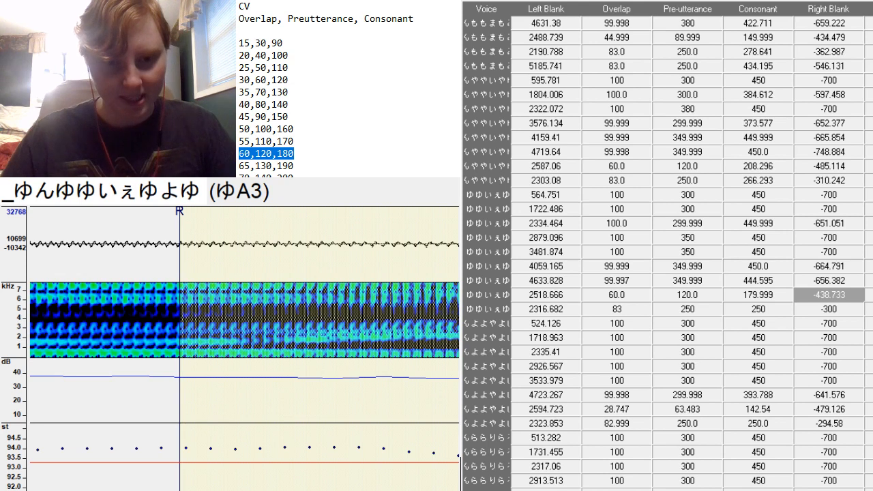
pyautogui.scroll(11, 179, 280)
pyautogui.scroll(-5, 179, 280)
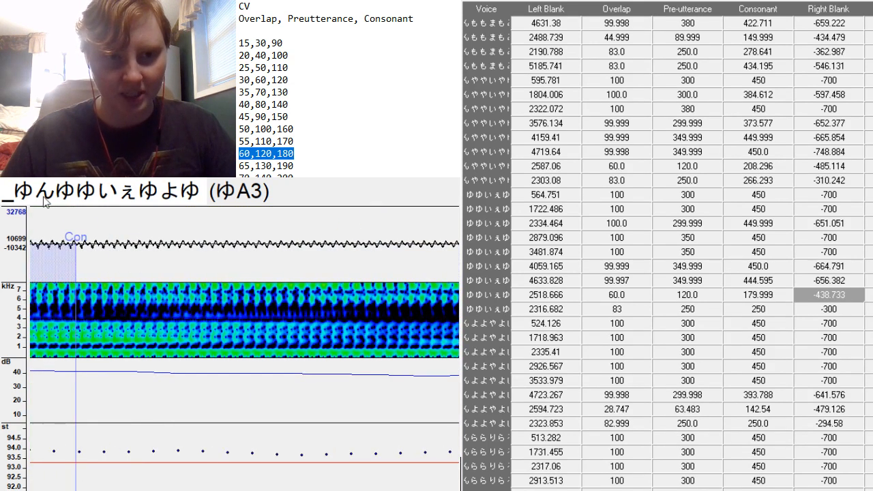
pyautogui.moveTo(78, 309); pyautogui.dragTo(212, 361)
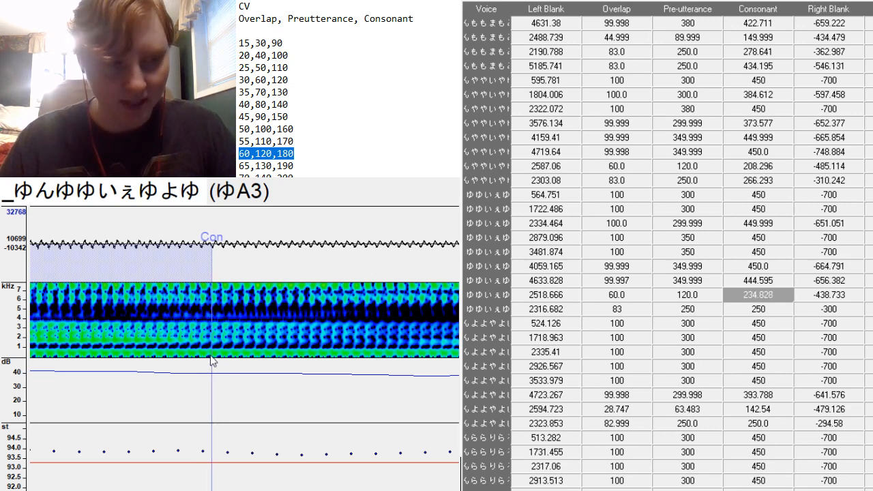
# Switch to the "u yA3" entry, shift its markers to a left blank of about 2261.8 and extend its consonant to about 263.1.
pyautogui.press('Down')
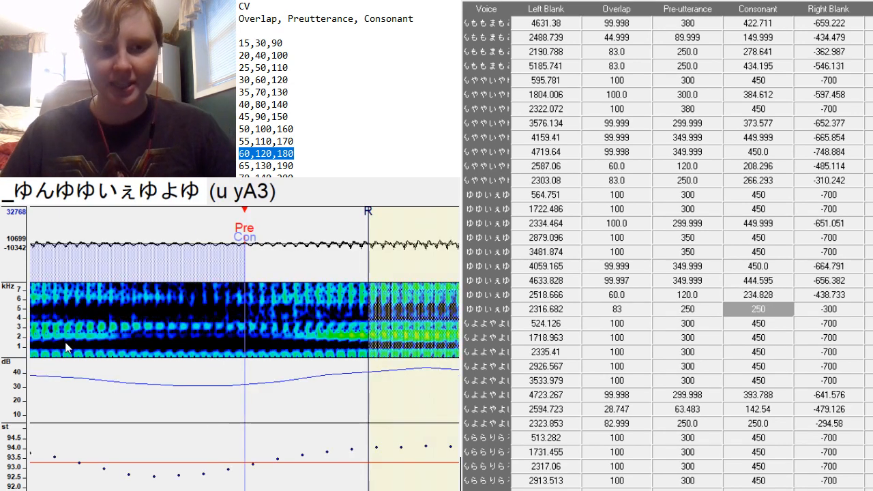
pyautogui.press('F3')
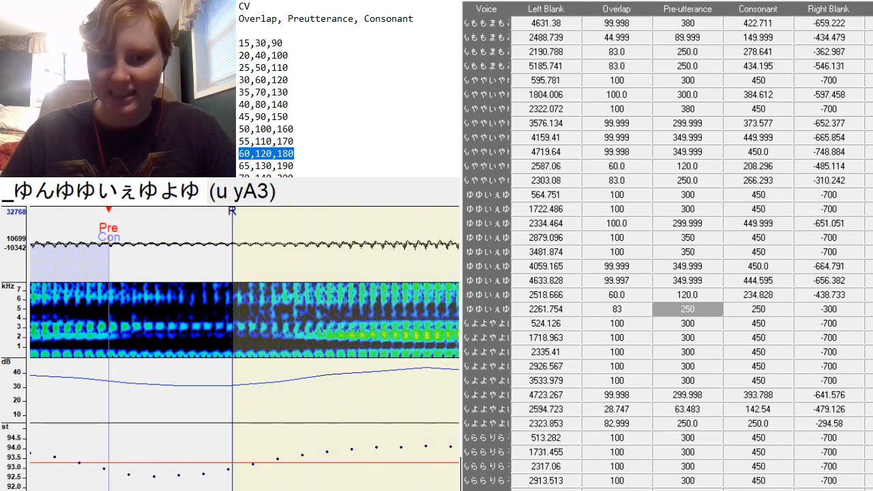
pyautogui.scroll(10, 244, 349)
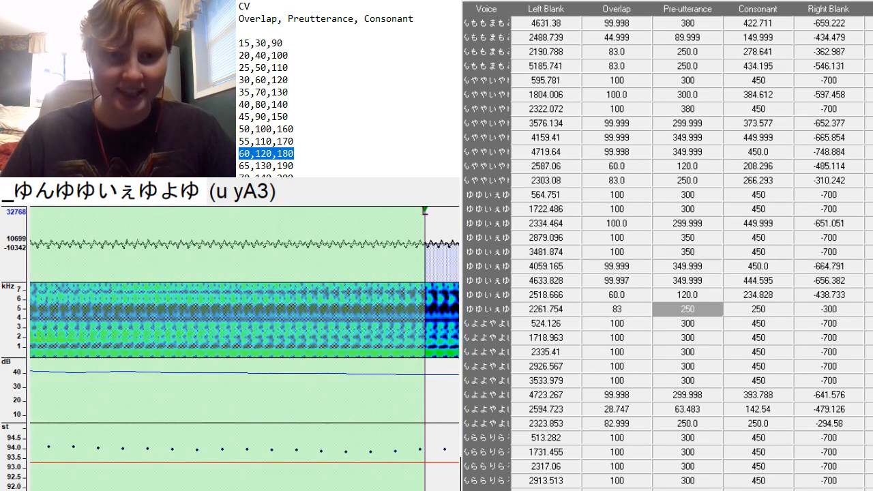
pyautogui.scroll(-8, 156, 336)
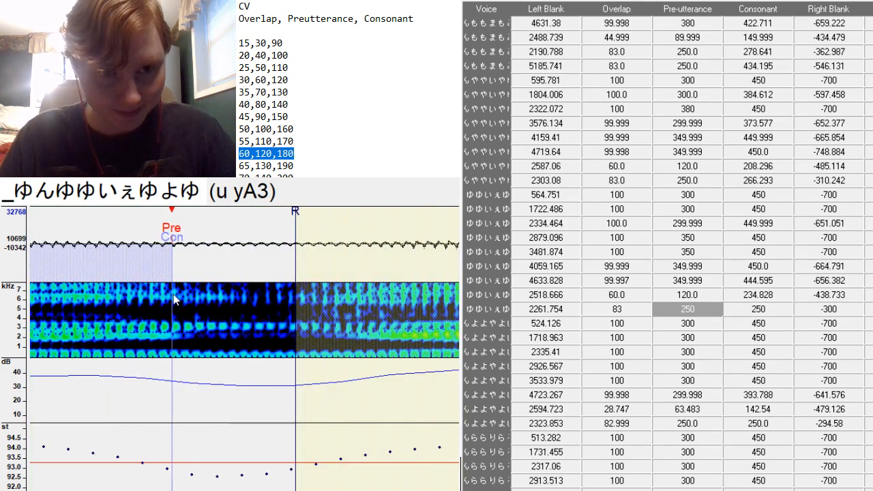
pyautogui.moveTo(171, 293)
pyautogui.mouseDown()
pyautogui.moveTo(243, 364)
pyautogui.moveTo(207, 357)
pyautogui.mouseUp()
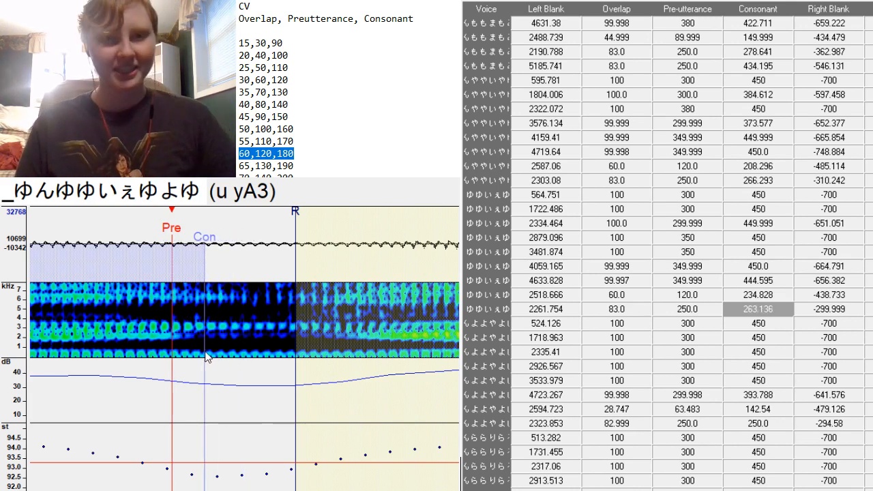
# Switch to the "- よA3" entry and shift its markers later to a left blank of about 615.7.
pyautogui.press('Down')
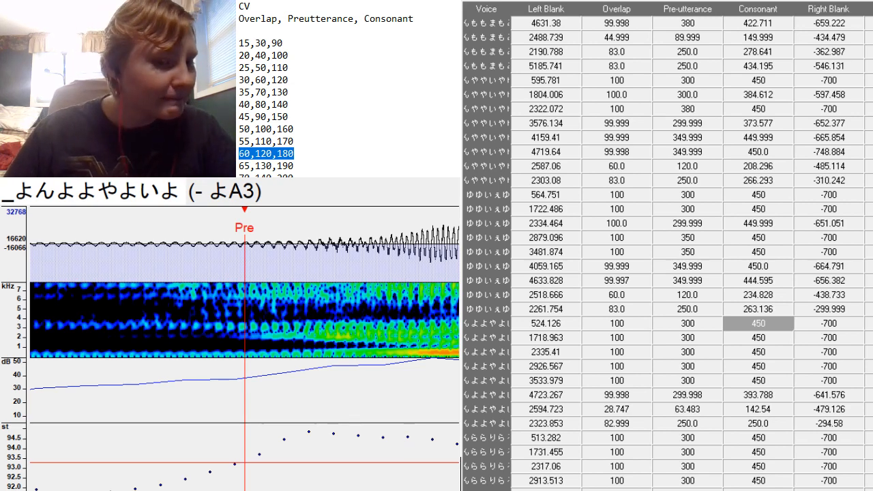
pyautogui.scroll(3, 244, 321)
pyautogui.scroll(-4, 244, 321)
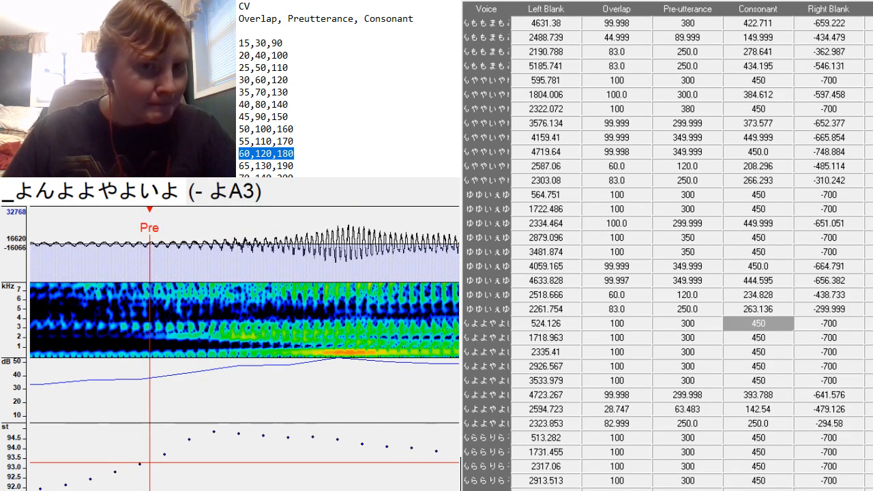
pyautogui.click(377, 348)
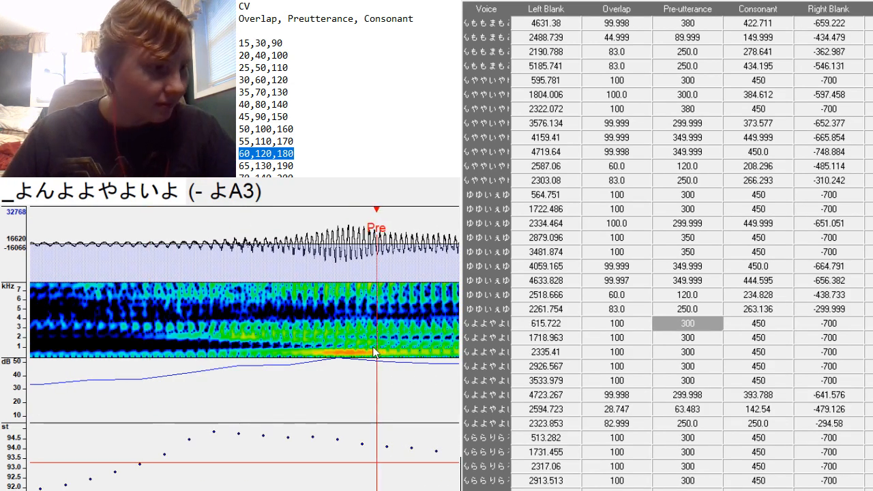
pyautogui.scroll(4, 377, 347)
pyautogui.scroll(-20, 377, 347)
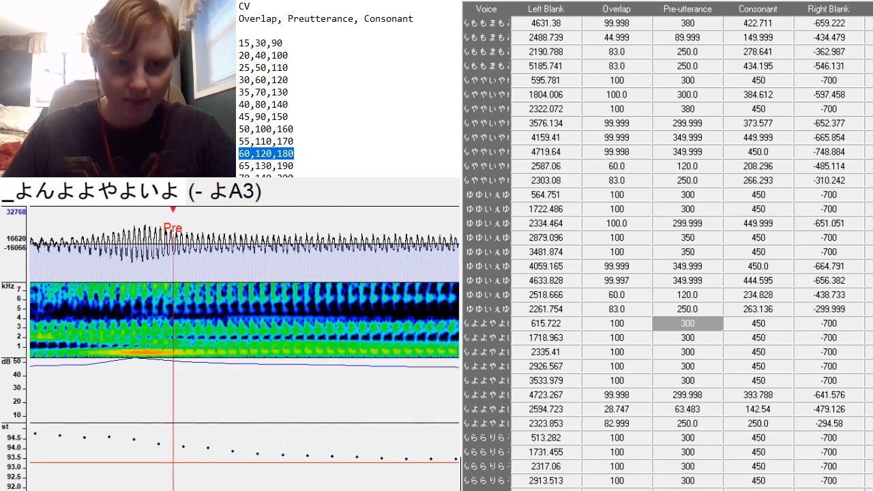
# Switch to the "n よA3" entry and shift its markers later to a left blank of about 1755.6.
pyautogui.press('Down')
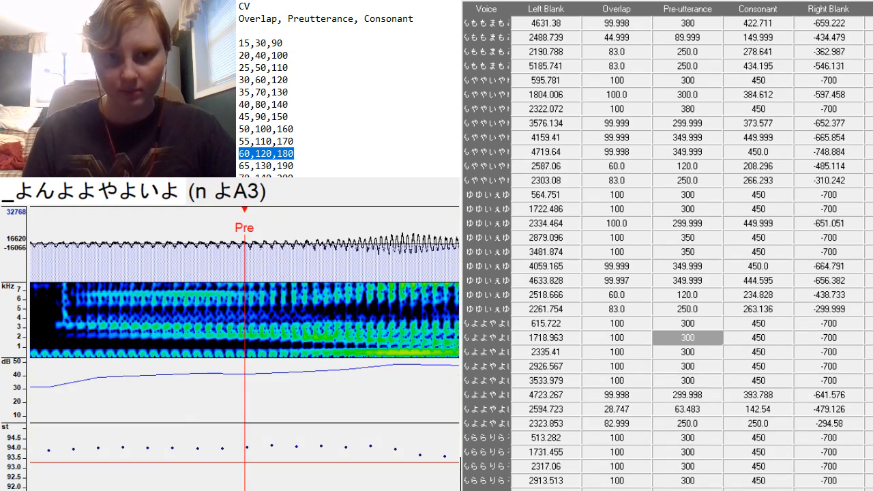
pyautogui.scroll(6, 376, 347)
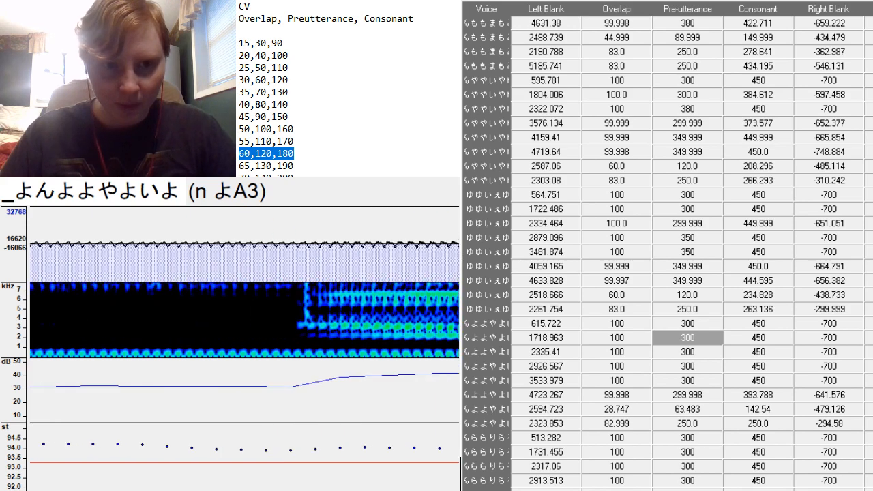
pyautogui.scroll(-10, 377, 347)
pyautogui.scroll(4, 376, 347)
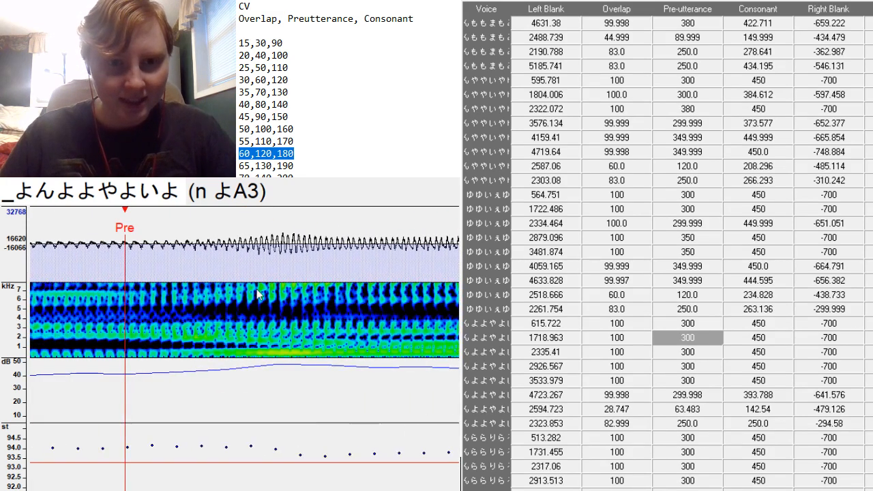
pyautogui.click(216, 354)
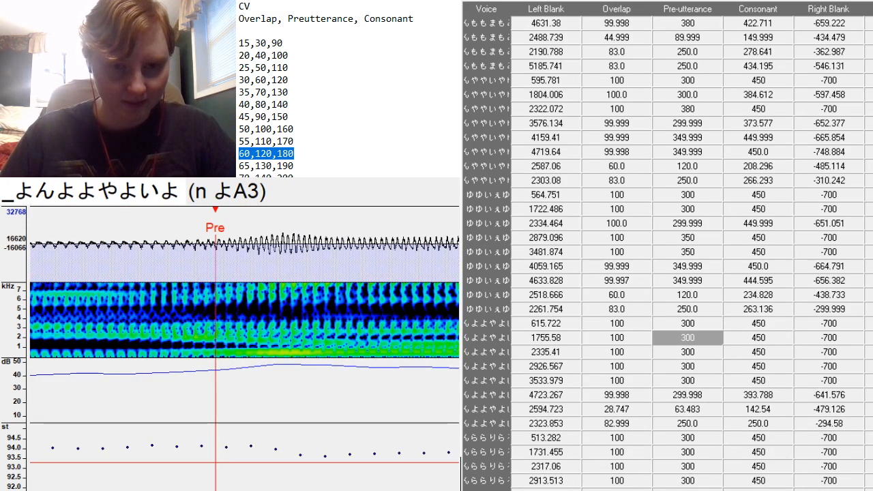
# Check the "n よA3" markers and shorten its right blank to about -651.6.
pyautogui.scroll(3, 376, 347)
pyautogui.scroll(-10, 376, 347)
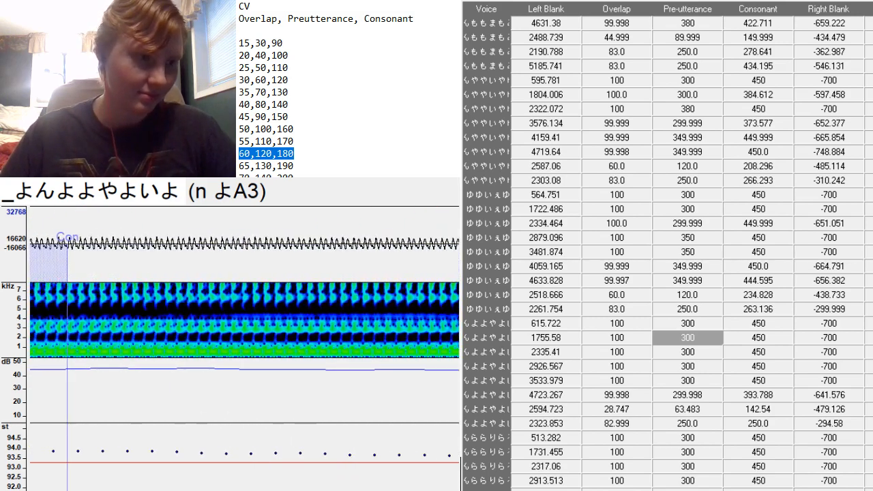
pyautogui.scroll(-6, 190, 240)
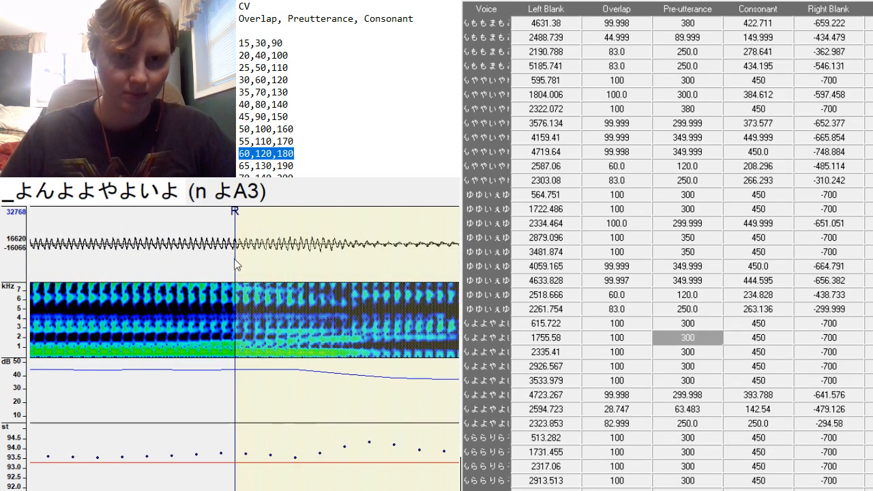
pyautogui.click(236, 264)
# Switch to the "o よA3" entry, examine its markers and look over the remaining entries in the parameter table.
pyautogui.press('Down')
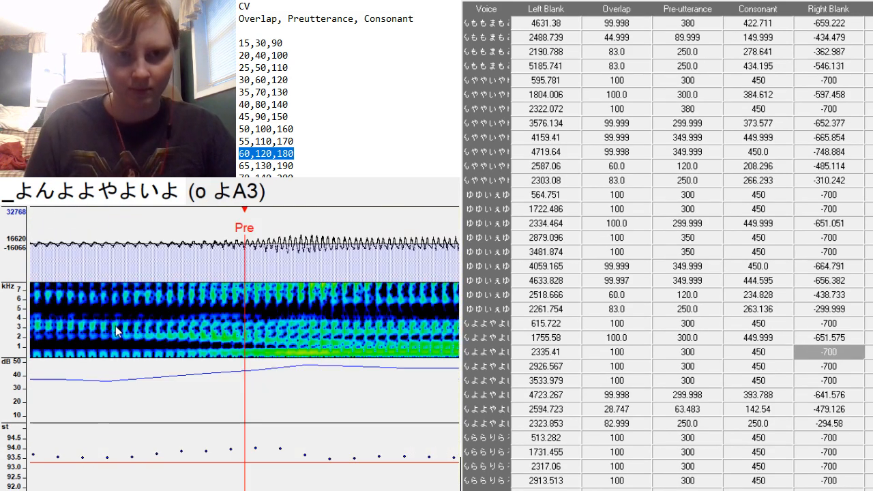
pyautogui.scroll(5, 245, 348)
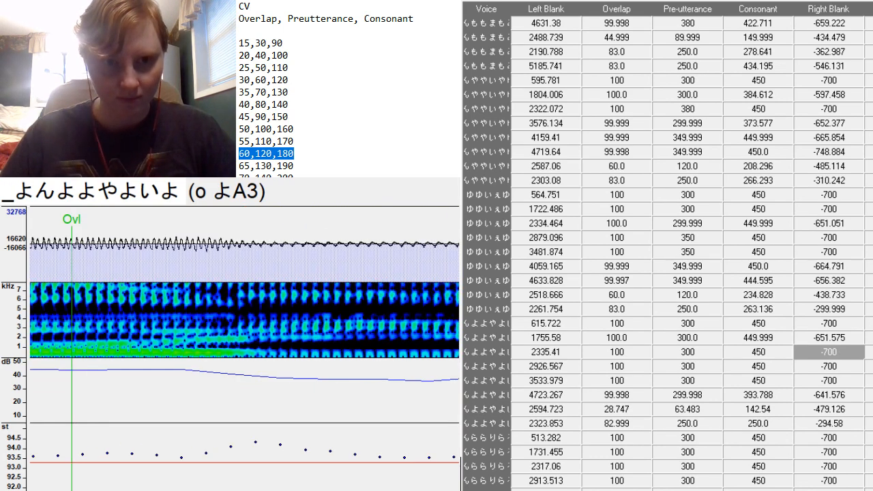
pyautogui.scroll(-6, 245, 348)
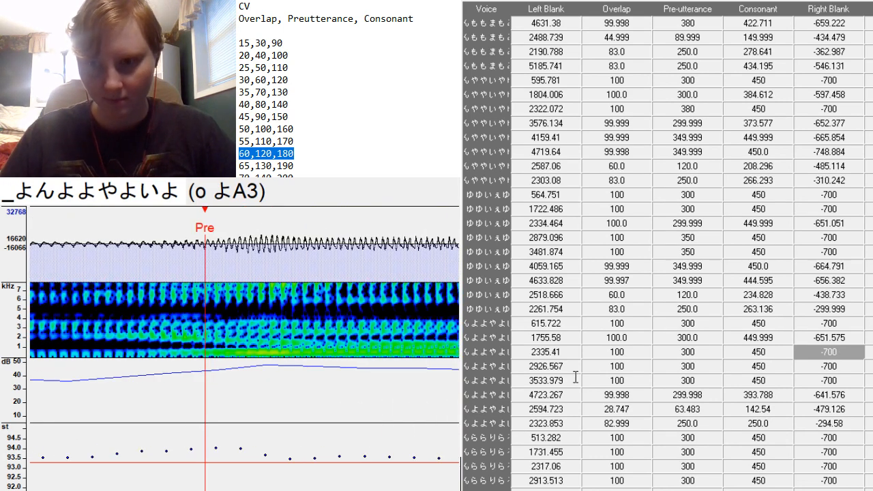
pyautogui.click(688, 351)
pyautogui.scroll(-4, 699, 335)
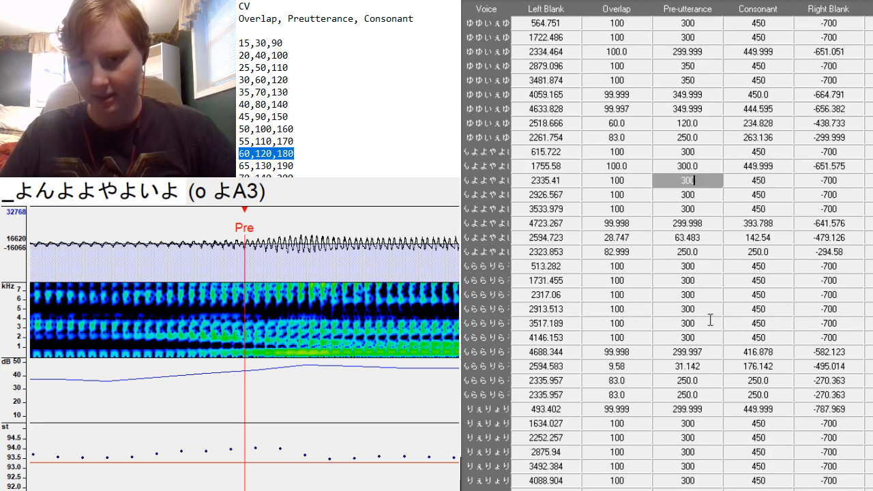
pyautogui.scroll(-11, 717, 324)
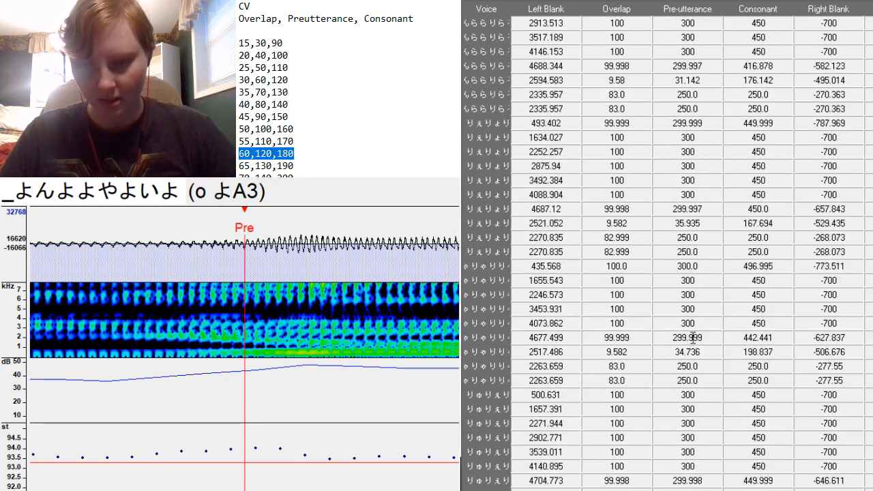
pyautogui.scroll(-12, 692, 337)
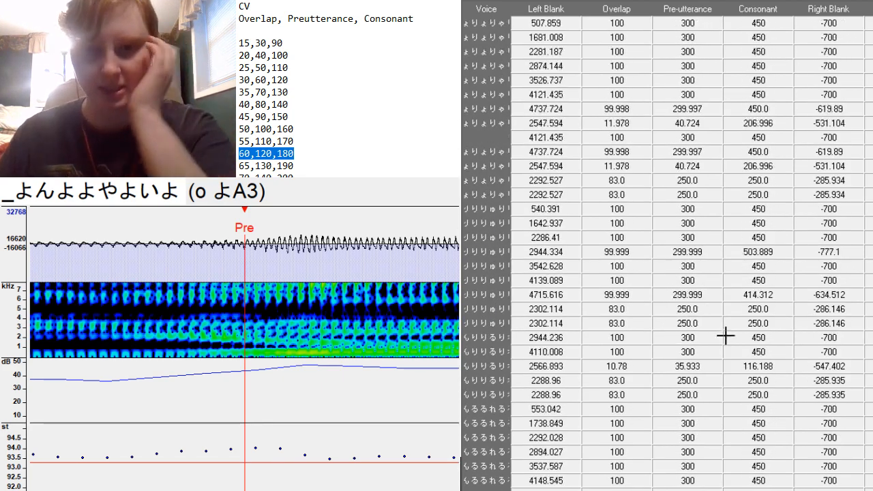
# Look over the remaining entries in the parameter table down to the breath samples, and return to the "o よA3" entry.
pyautogui.scroll(-10, 662, 369)
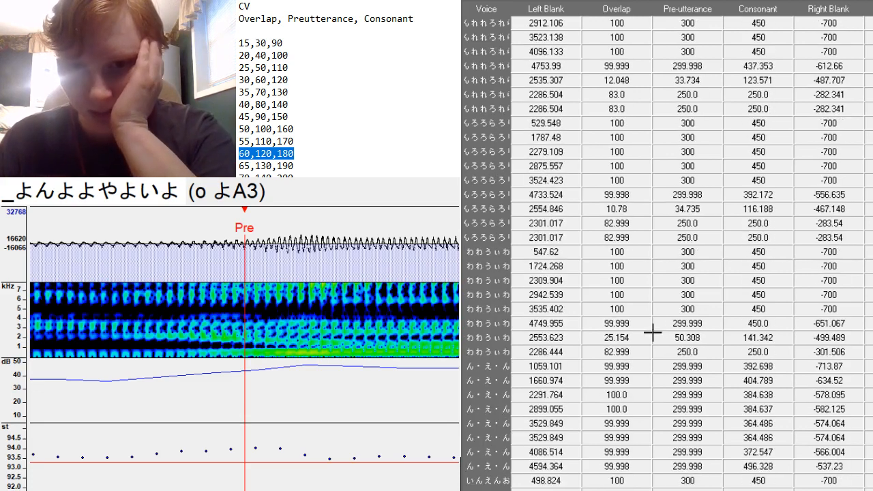
pyautogui.scroll(-5, 655, 341)
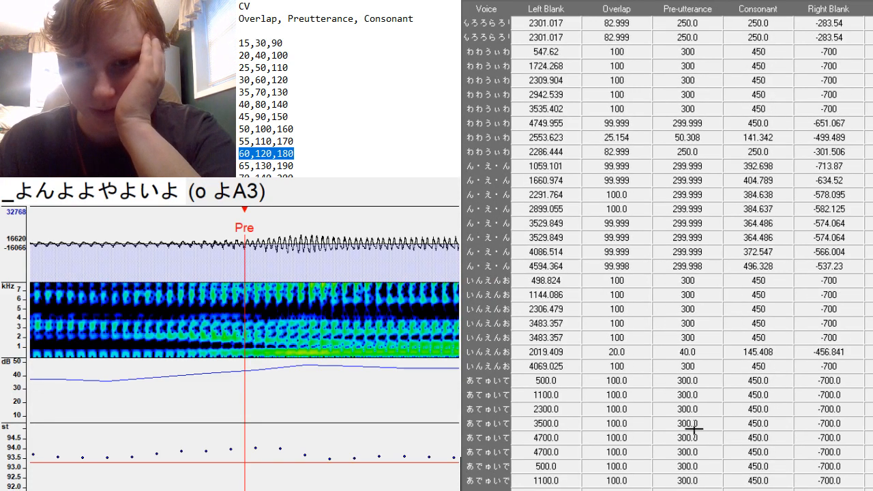
pyautogui.scroll(-3, 694, 428)
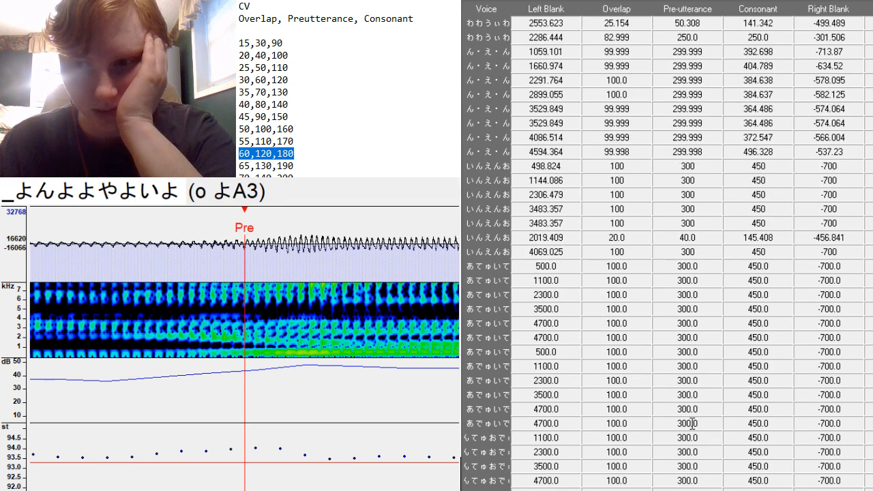
pyautogui.scroll(-6, 692, 423)
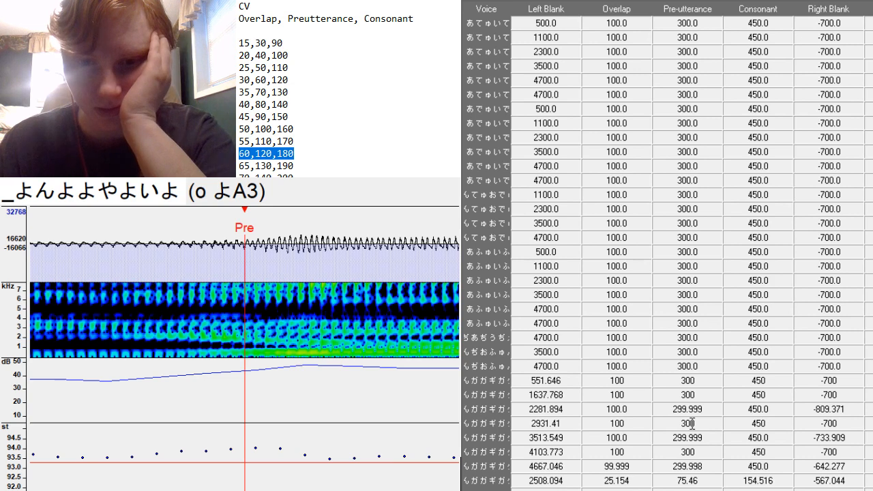
pyautogui.scroll(-12, 692, 423)
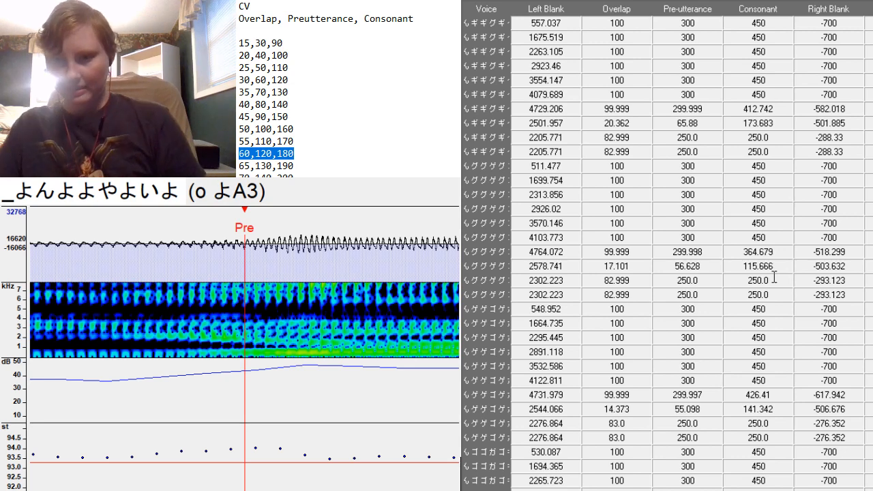
pyautogui.scroll(-7, 774, 276)
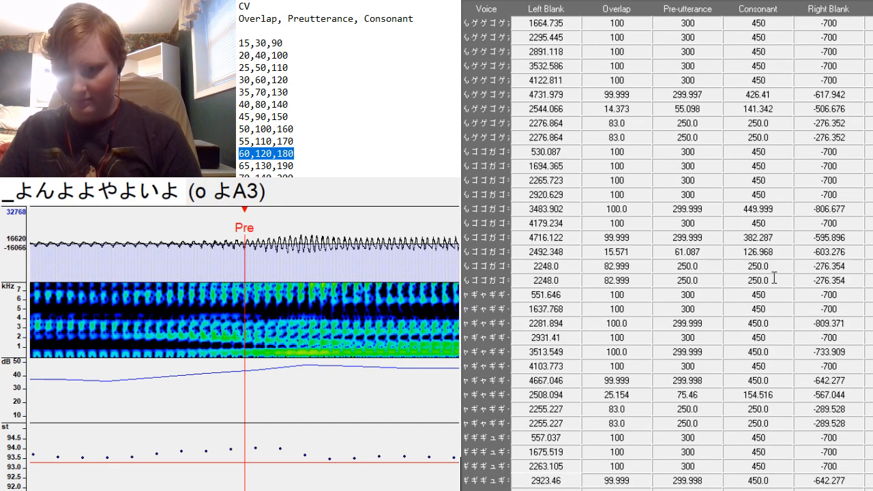
pyautogui.scroll(-6, 774, 278)
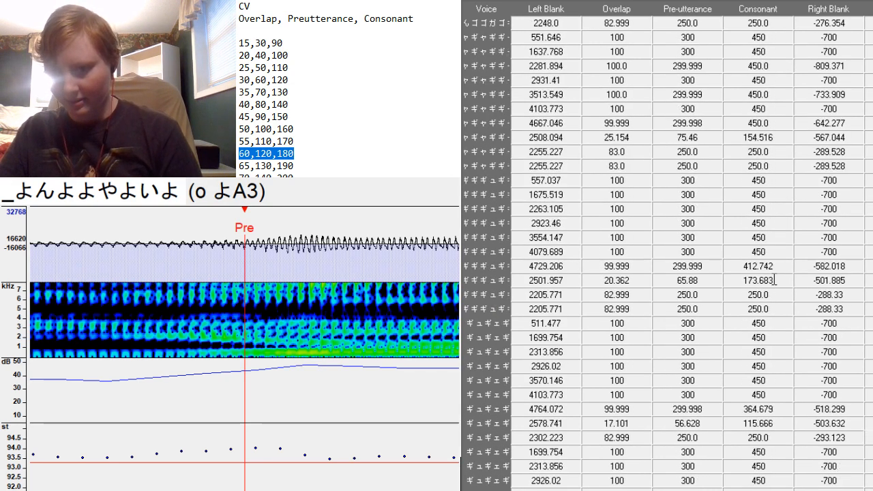
pyautogui.scroll(-18, 774, 279)
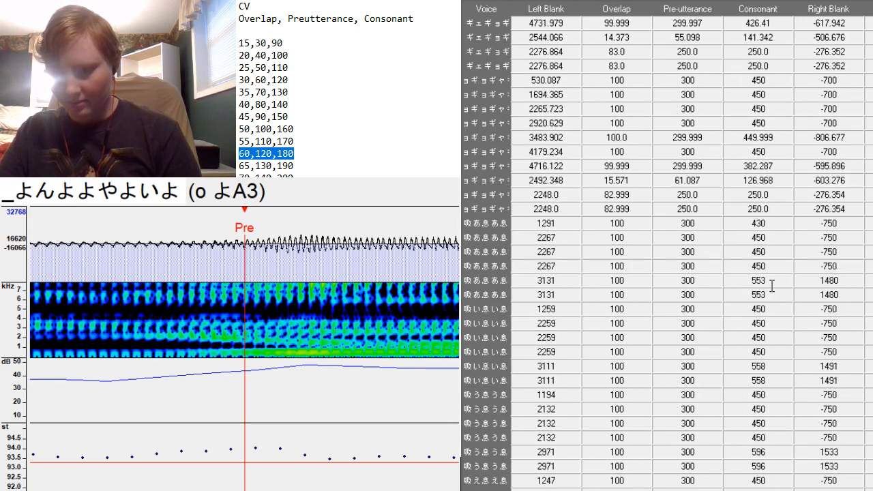
pyautogui.scroll(-7, 772, 285)
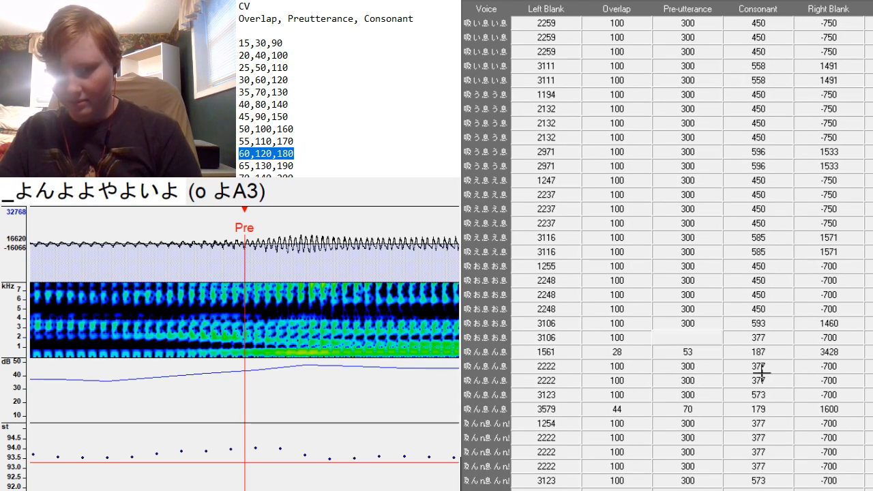
pyautogui.scroll(20, 762, 371)
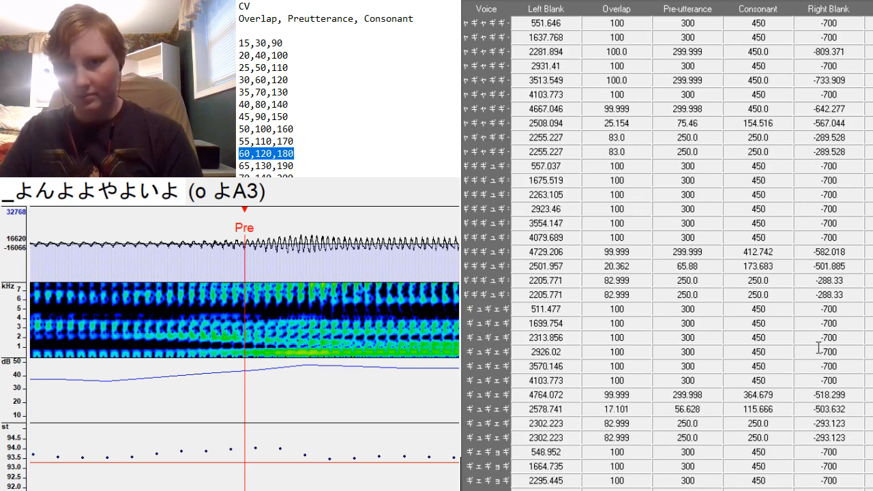
pyautogui.scroll(15, 819, 348)
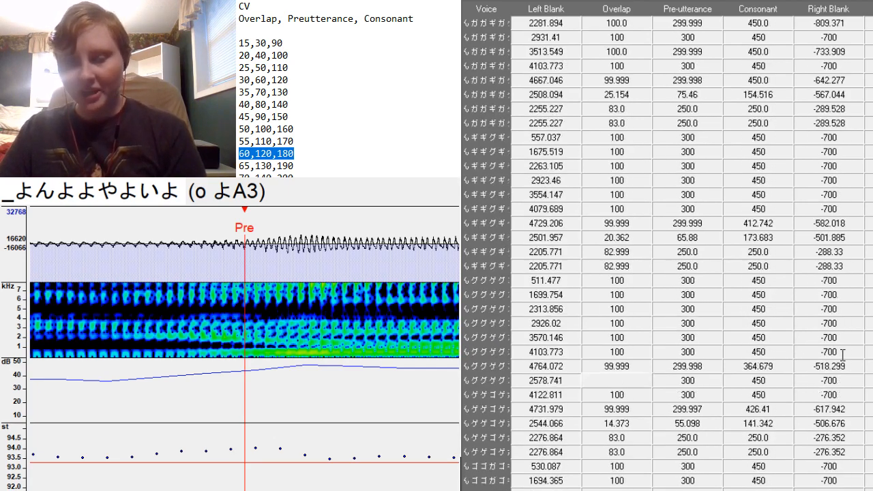
pyautogui.scroll(15, 842, 355)
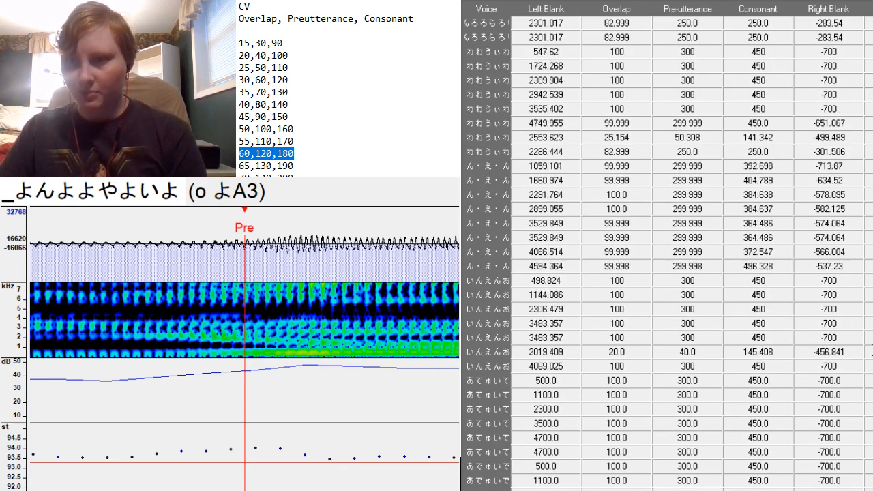
pyautogui.scroll(10, 774, 392)
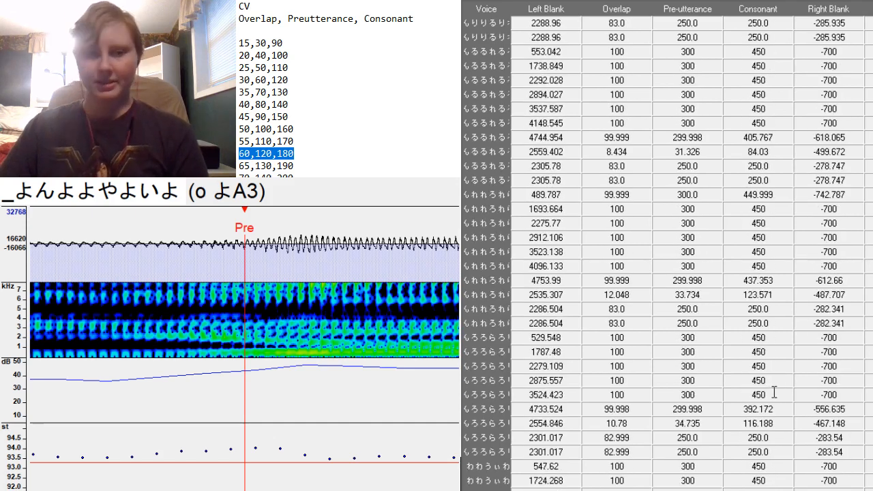
pyautogui.scroll(7, 774, 392)
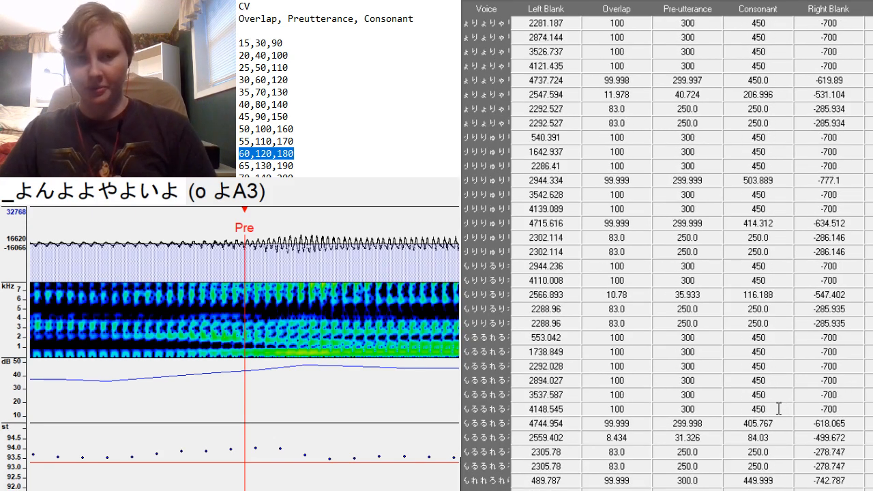
pyautogui.scroll(9, 771, 403)
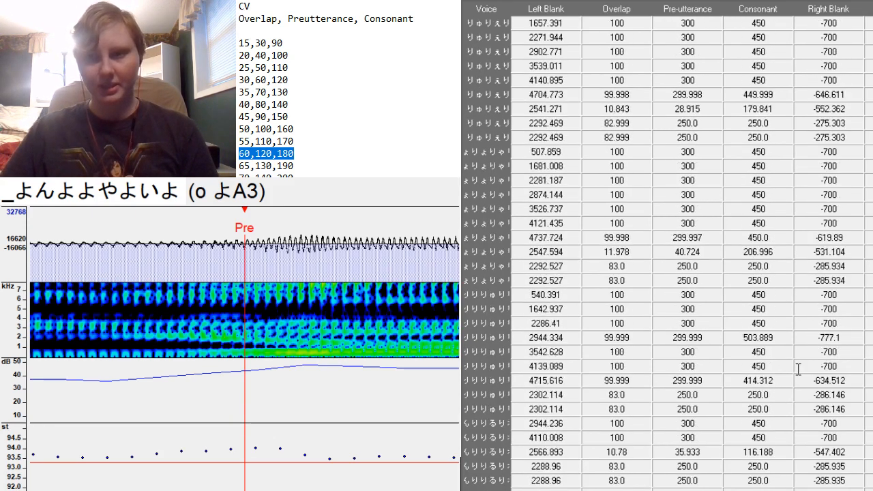
pyautogui.scroll(2, 785, 395)
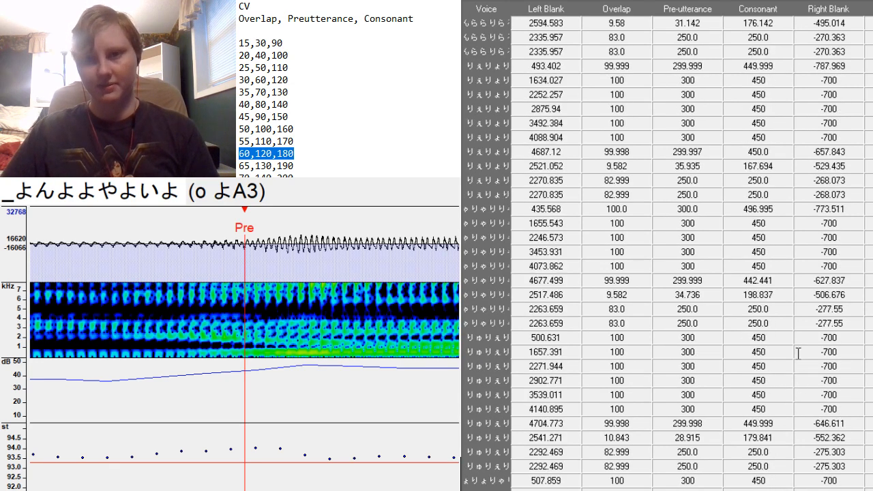
pyautogui.scroll(4, 798, 352)
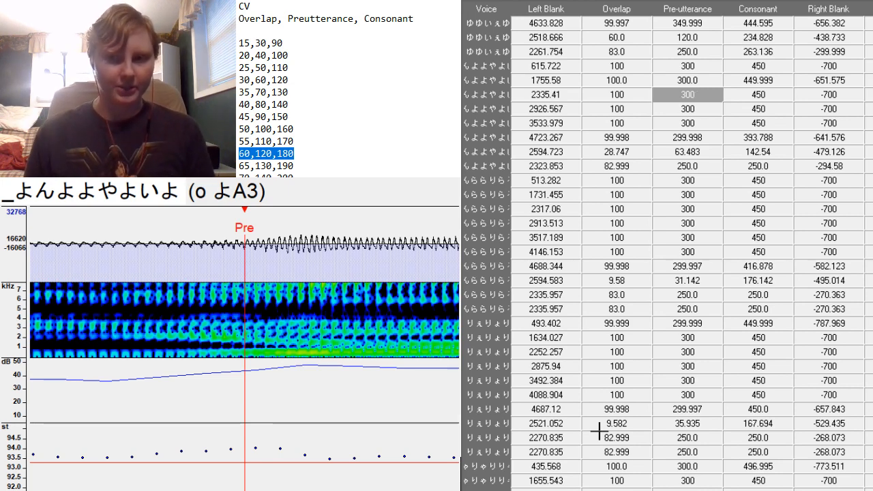
pyautogui.scroll(-1, 665, 180)
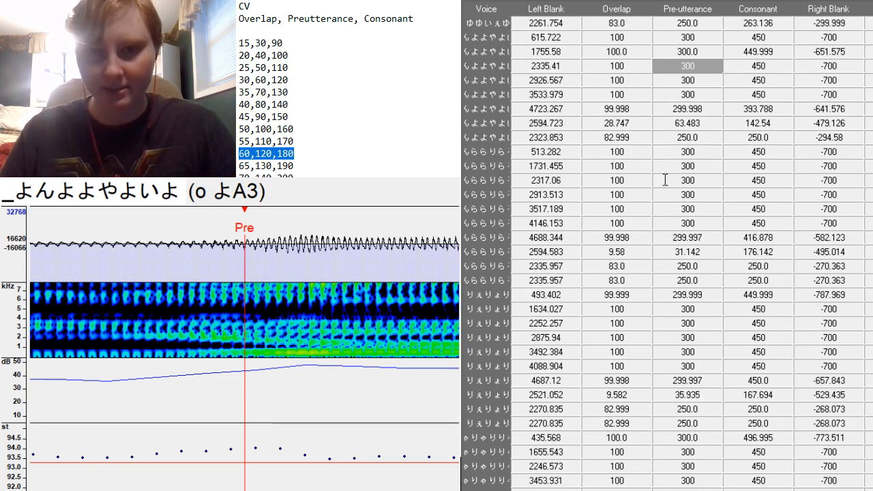
# Set the "o よA3" entry's pre-utterance to 350 and shift its markers to a left blank of about 2323.9.
pyautogui.hscroll(-5, 245, 348)
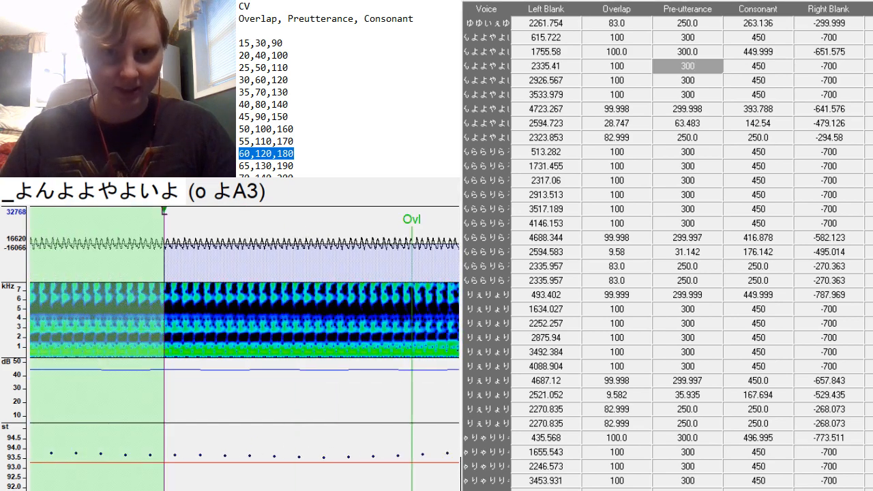
pyautogui.hscroll(3, 244, 349)
pyautogui.hscroll(-3, 244, 349)
pyautogui.hscroll(2, 245, 349)
pyautogui.hscroll(3, 244, 348)
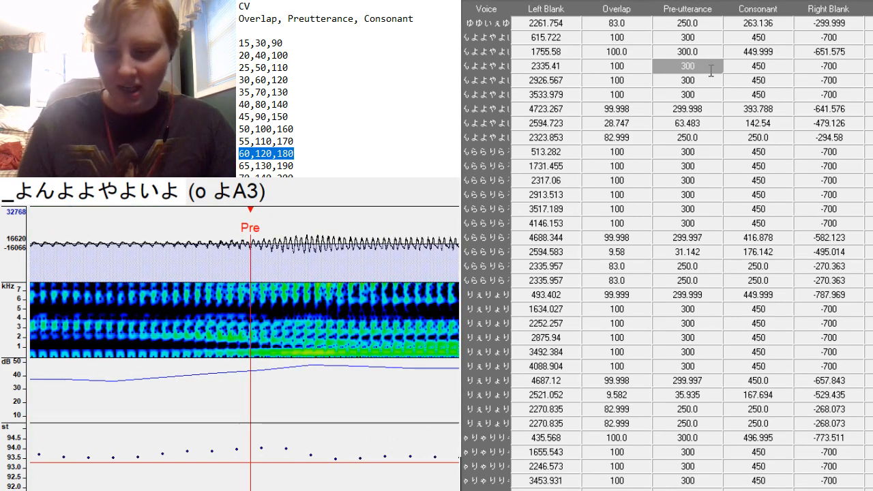
pyautogui.write('350')
pyautogui.press('Return')
pyautogui.click(346, 348)
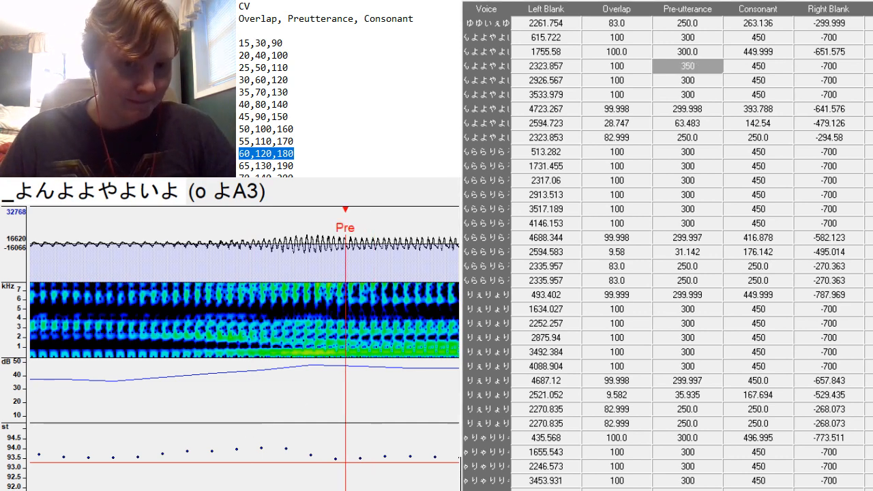
# Shorten the "o よA3" entry's right blank to about -607 and its consonant to about 407.8.
pyautogui.hscroll(-6, 244, 349)
pyautogui.hscroll(5, 245, 349)
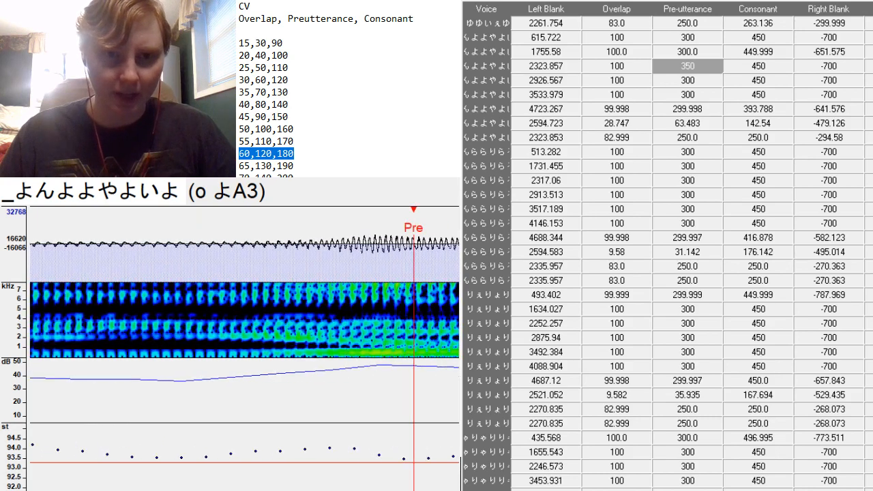
pyautogui.hscroll(8, 244, 349)
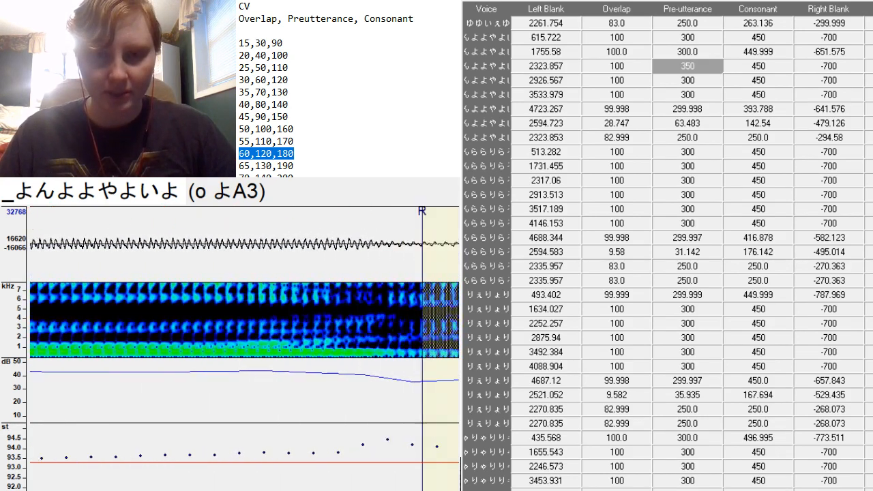
pyautogui.hscroll(2, 380, 209)
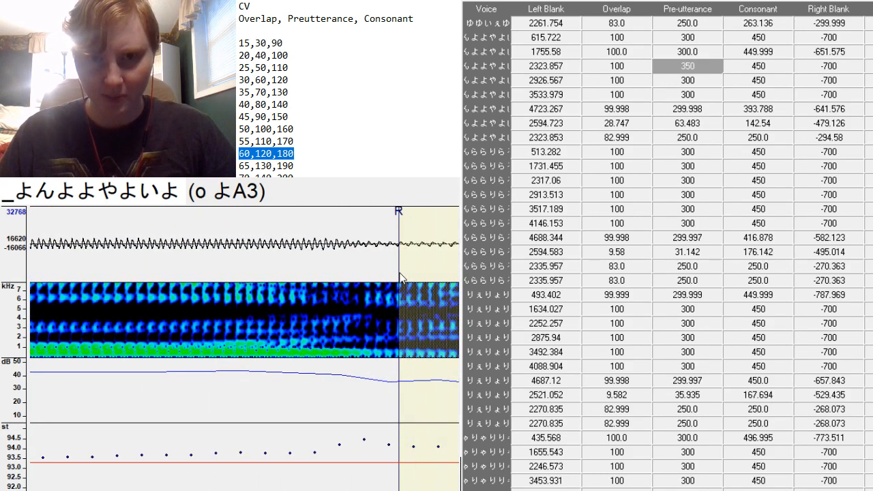
pyautogui.moveTo(401, 277)
pyautogui.mouseDown()
pyautogui.moveTo(280, 382)
pyautogui.moveTo(170, 450)
pyautogui.moveTo(171, 459)
pyautogui.mouseUp()
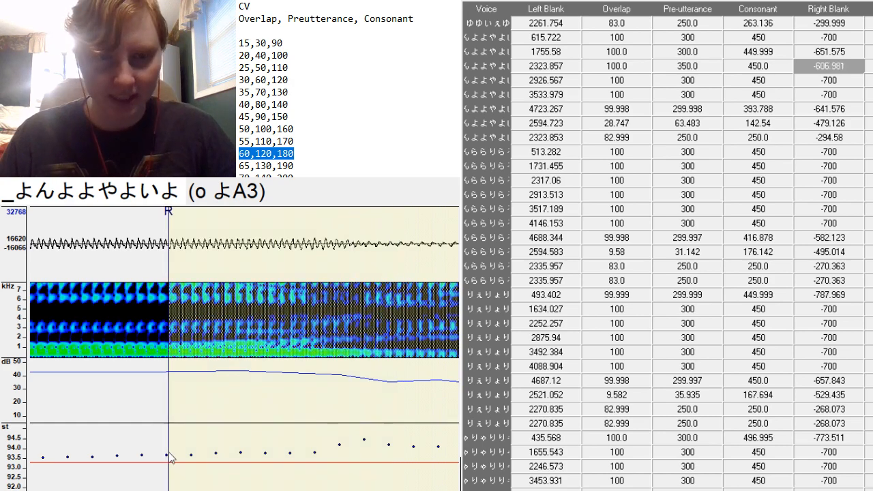
pyautogui.hscroll(-10, 244, 349)
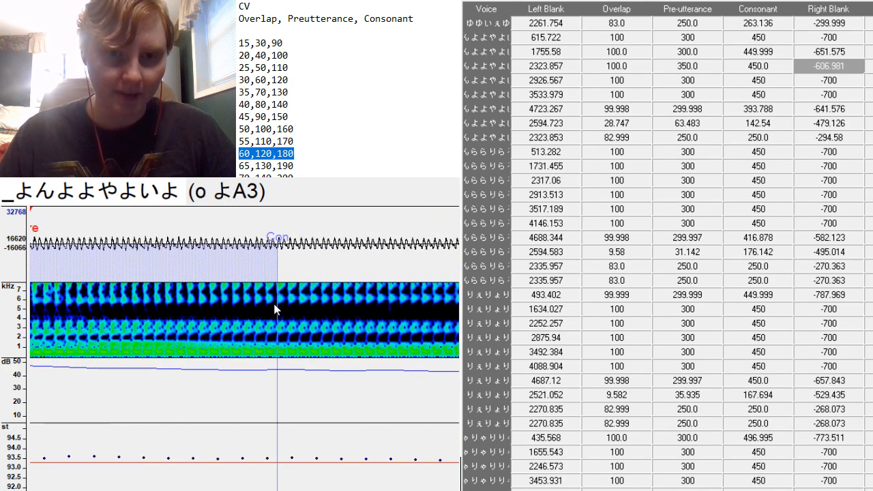
pyautogui.moveTo(275, 310)
pyautogui.mouseDown()
pyautogui.moveTo(146, 341)
pyautogui.moveTo(165, 400)
pyautogui.moveTo(172, 387)
pyautogui.mouseUp()
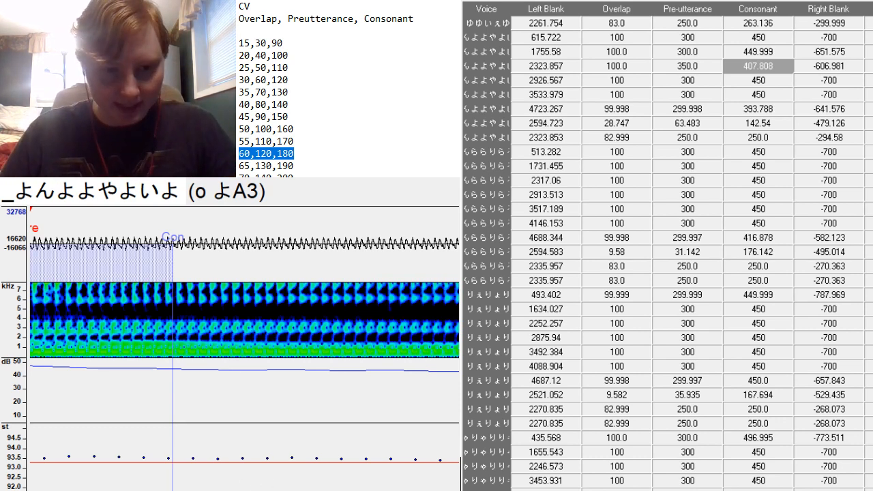
# Check the "o よA3" markers along the waveform and shorten its right blank to about -593.8.
pyautogui.scroll(10, 244, 351)
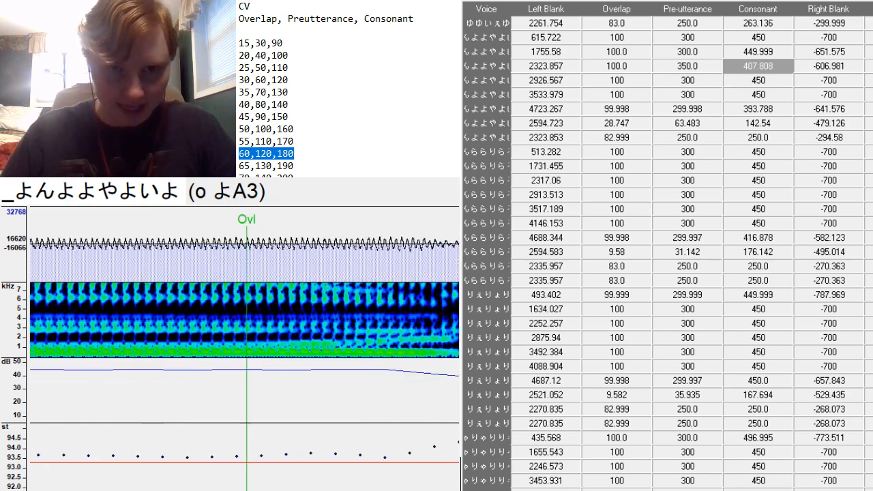
pyautogui.scroll(-9, 245, 351)
pyautogui.scroll(-5, 244, 351)
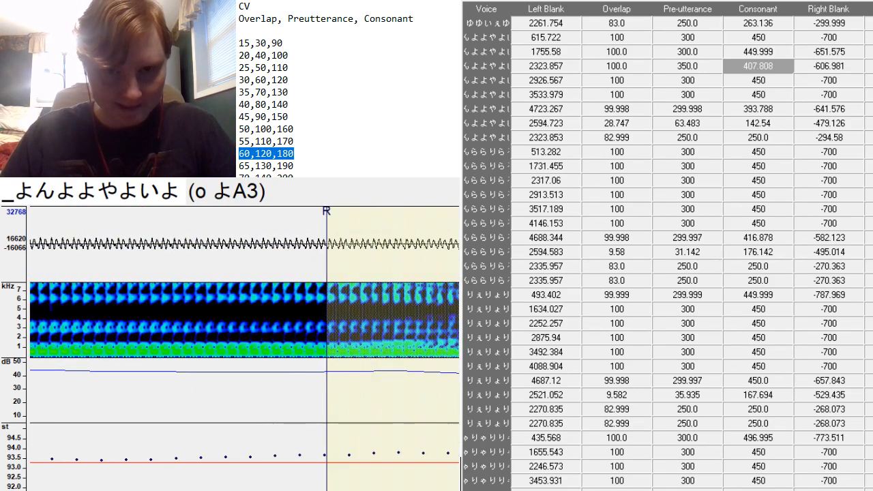
pyautogui.moveTo(329, 268); pyautogui.dragTo(296, 287)
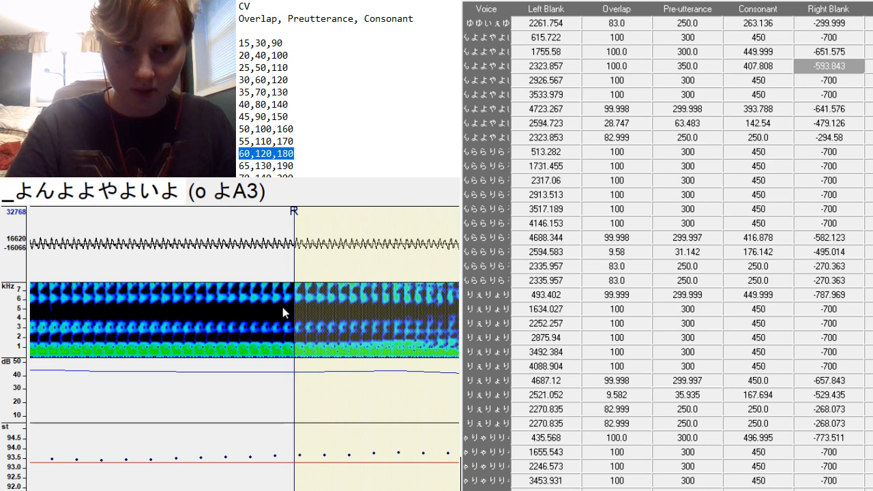
# Switch to the "o やA3" entry, set its pre-utterance to 350 and shift its markers to a left blank of about 2890.4.
pyautogui.press('Down')
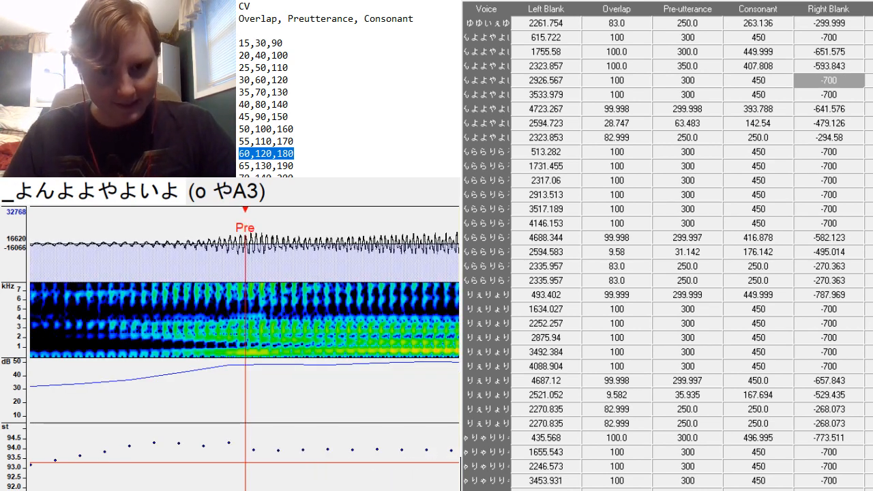
pyautogui.scroll(10, 244, 342)
pyautogui.scroll(-11, 244, 341)
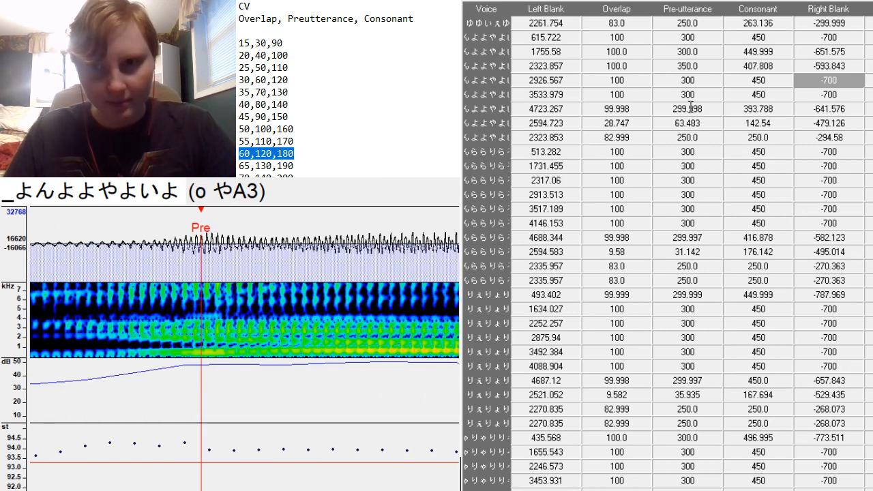
pyautogui.click(704, 82)
pyautogui.write('35')
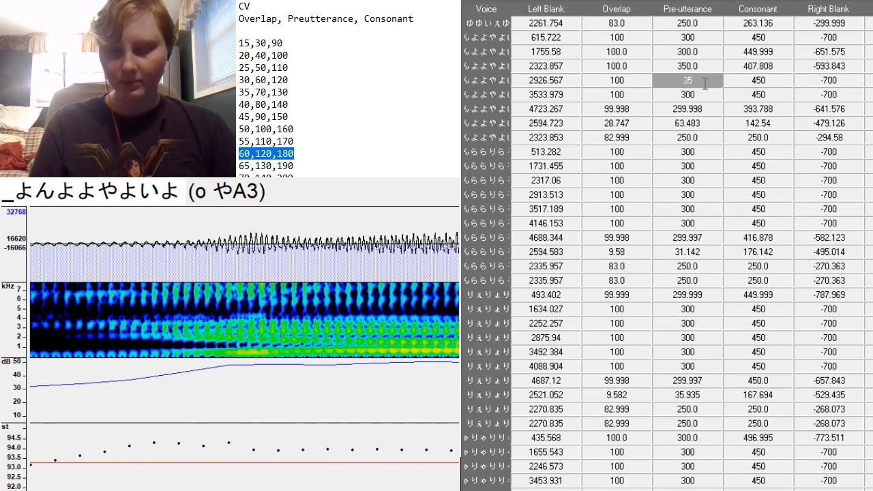
pyautogui.write('0')
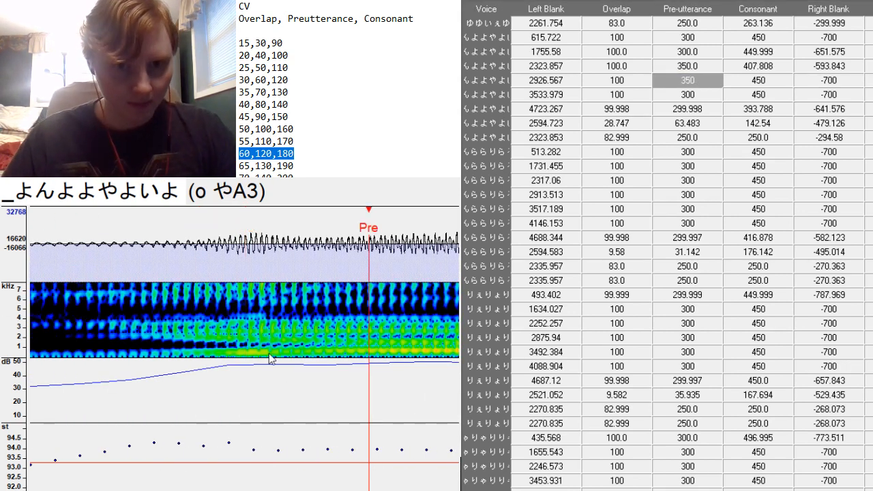
pyautogui.click(280, 348)
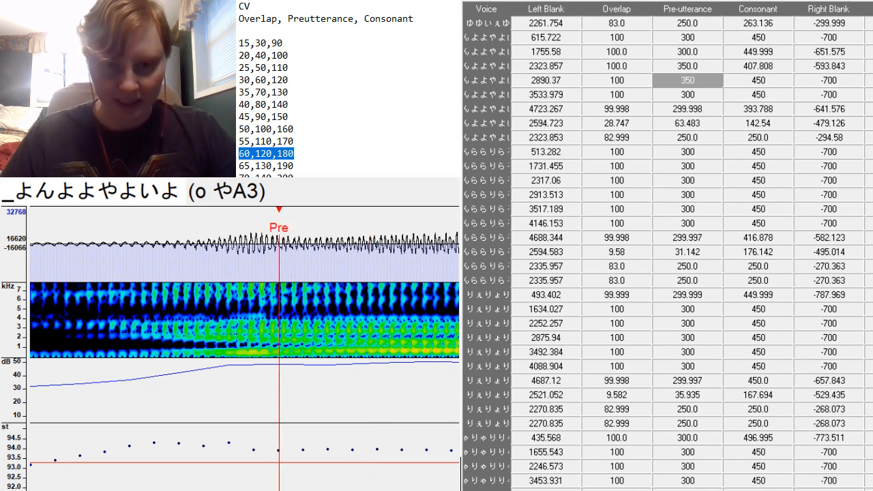
# Set the "o やA3" entry's pre-utterance to 380 and shift its markers to a left blank of about 2860.6.
pyautogui.hscroll(-10, 244, 349)
pyautogui.hscroll(8, 244, 348)
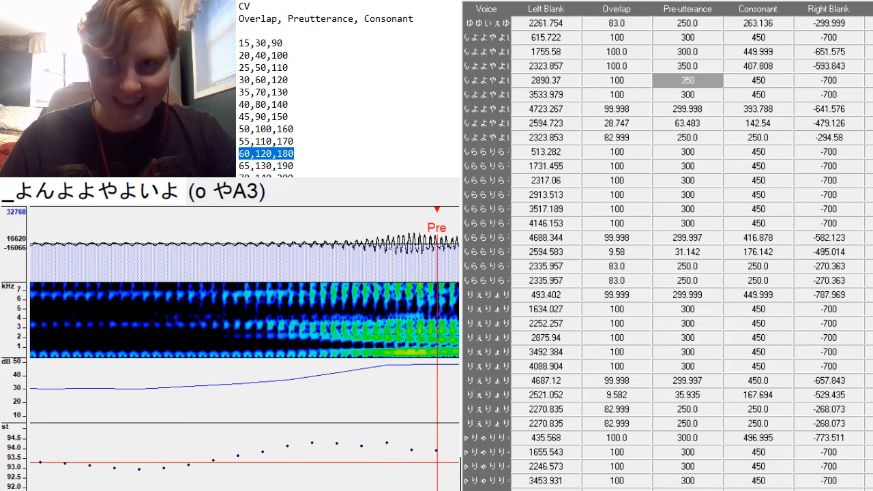
pyautogui.write('3')
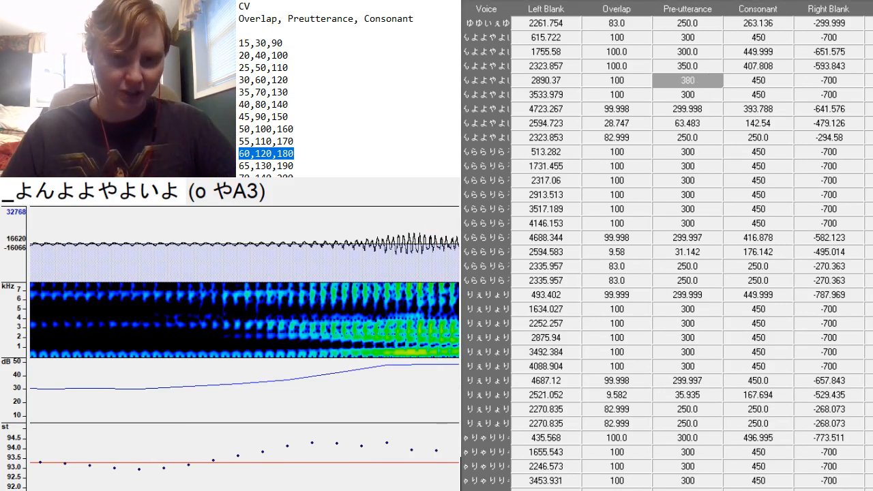
pyautogui.press('Return')
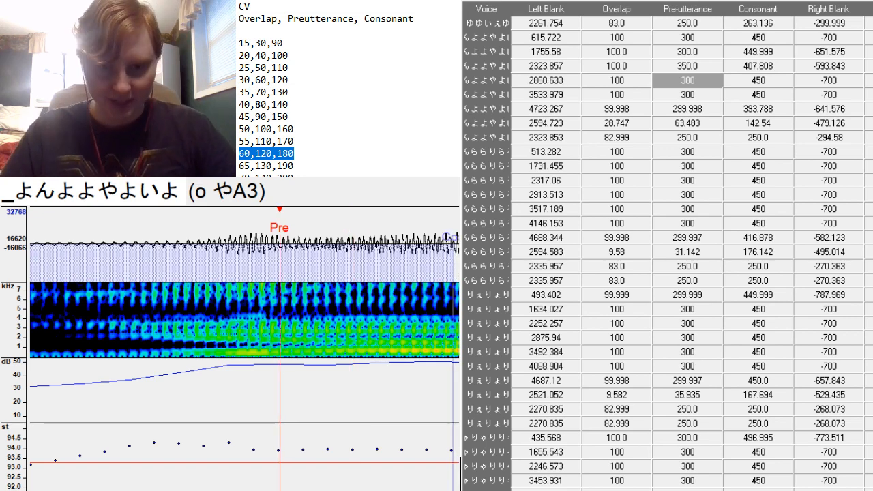
# Shift the "o やA3" markers earlier to a left blank of about 2842.5 and check them along the waveform.
pyautogui.scroll(13, 244, 348)
pyautogui.scroll(-10, 244, 348)
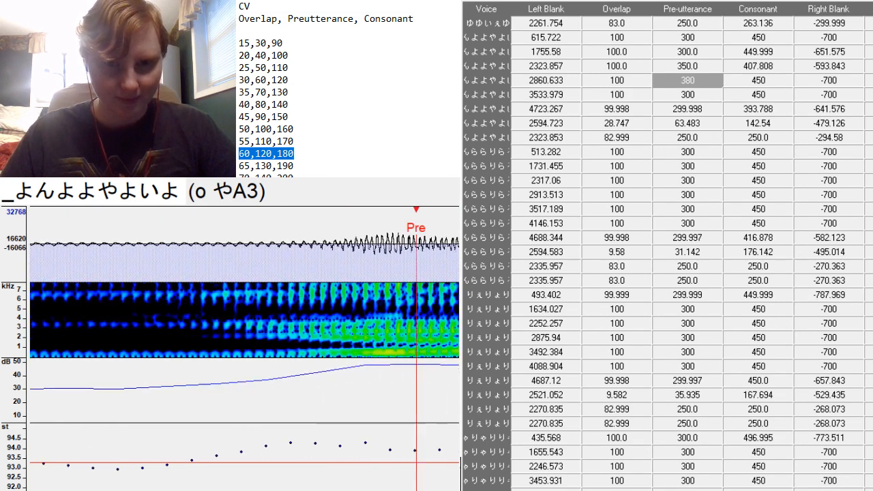
pyautogui.scroll(-2, 244, 348)
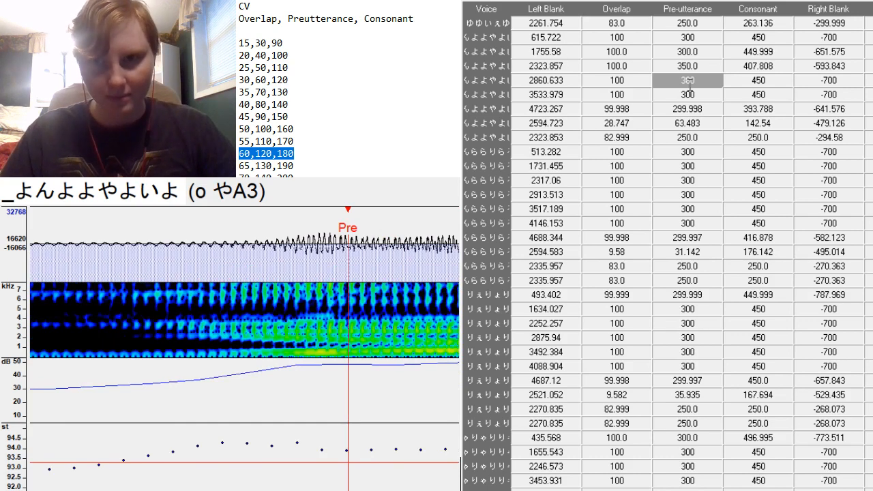
pyautogui.moveTo(348, 351); pyautogui.dragTo(305, 351)
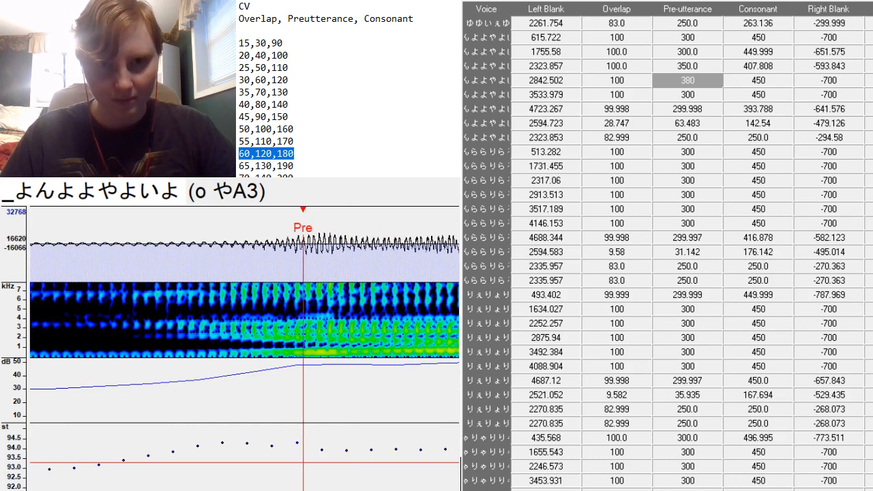
pyautogui.scroll(14, 304, 351)
pyautogui.scroll(-20, 304, 351)
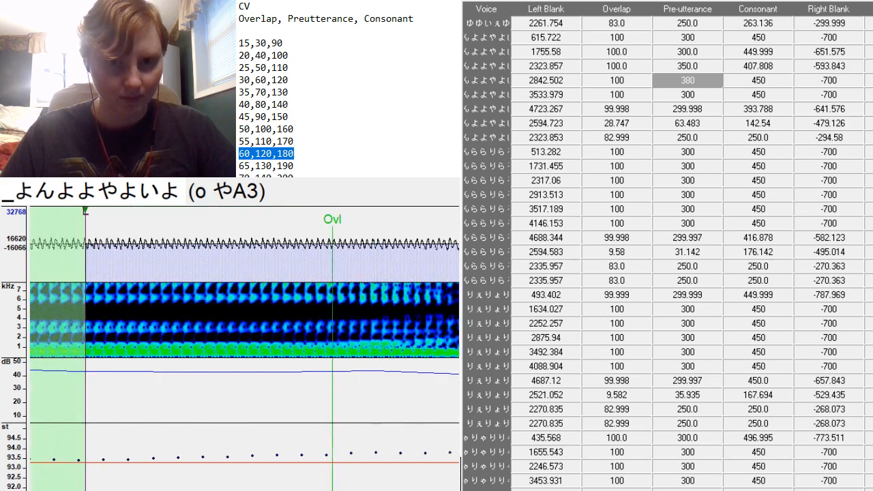
pyautogui.scroll(15, 216, 328)
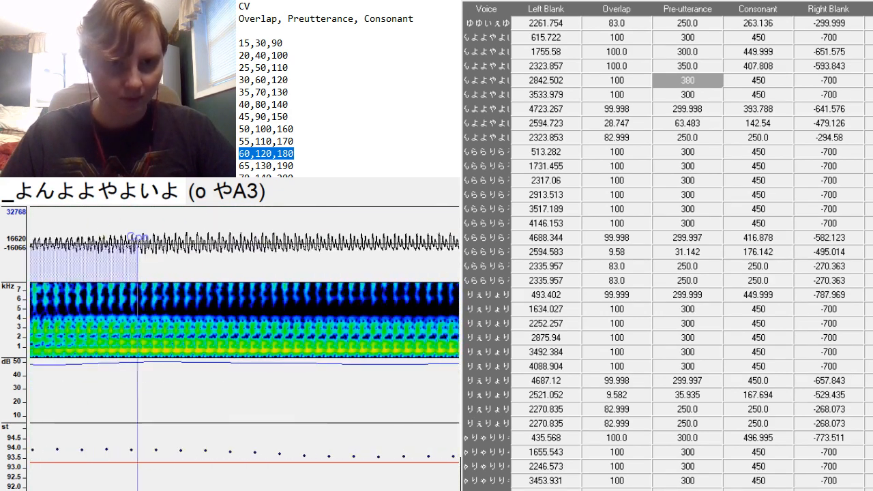
pyautogui.scroll(3, 214, 328)
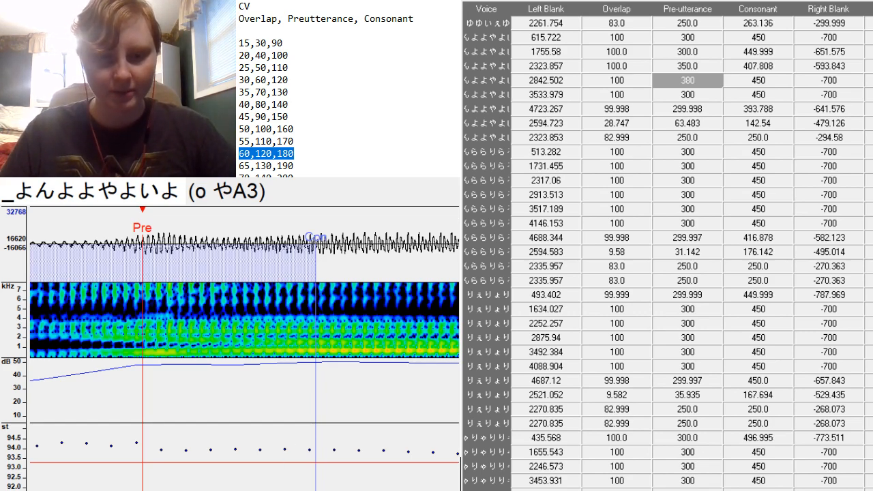
pyautogui.scroll(15, 225, 355)
pyautogui.scroll(-9, 225, 355)
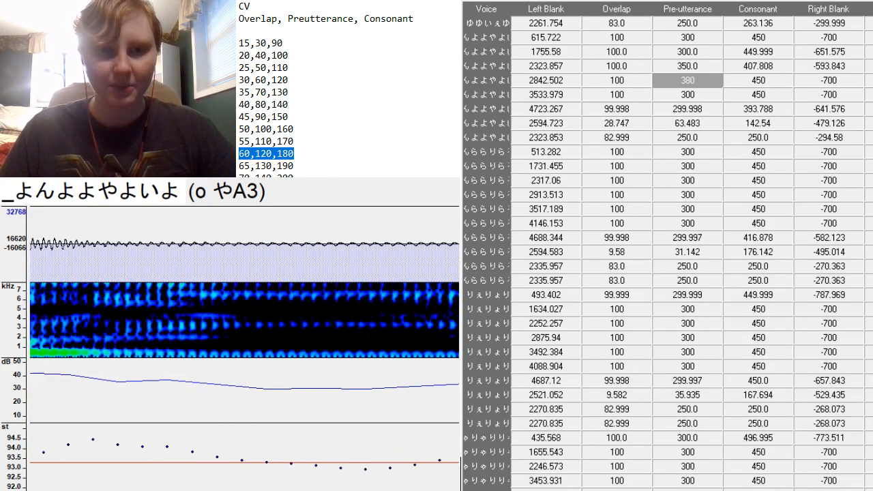
pyautogui.scroll(-9, 239, 341)
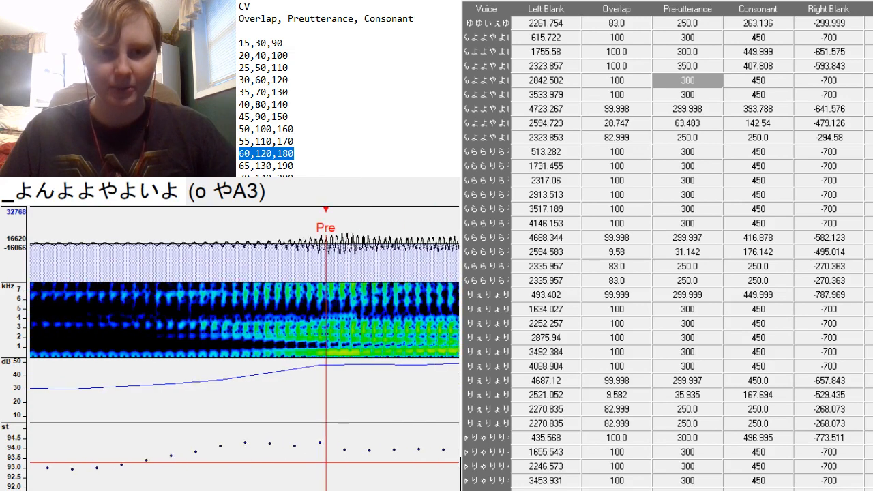
# Switch to the "a よA3" entry, set its pre-utterance to 350 and shift its markers to a left blank of about 3500.8.
pyautogui.click(703, 95)
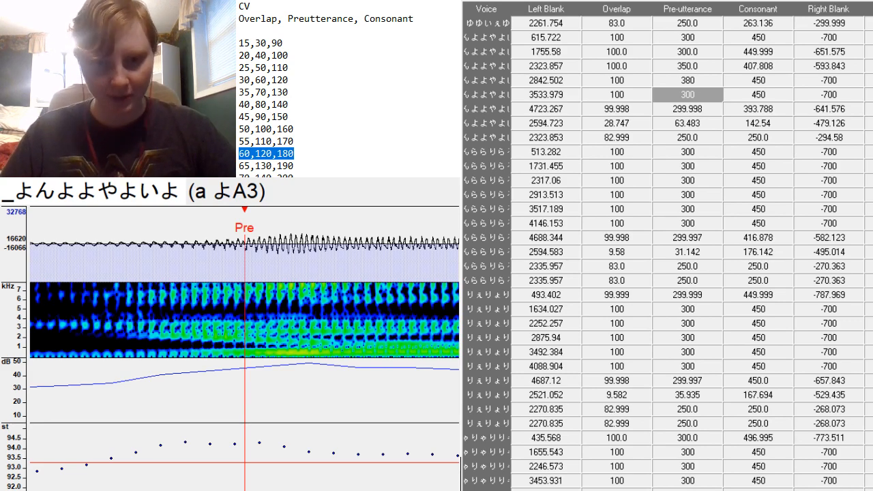
pyautogui.scroll(8, 245, 341)
pyautogui.scroll(-7, 244, 341)
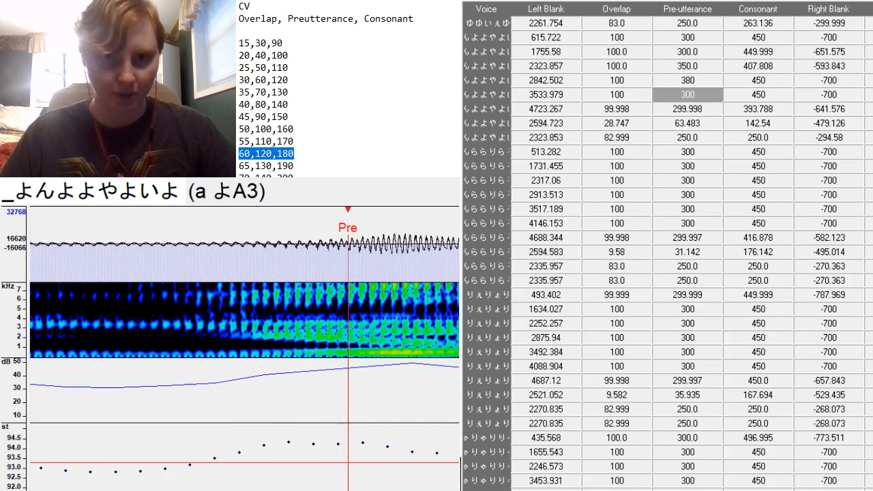
pyautogui.click(697, 95)
pyautogui.press('BackSpace')
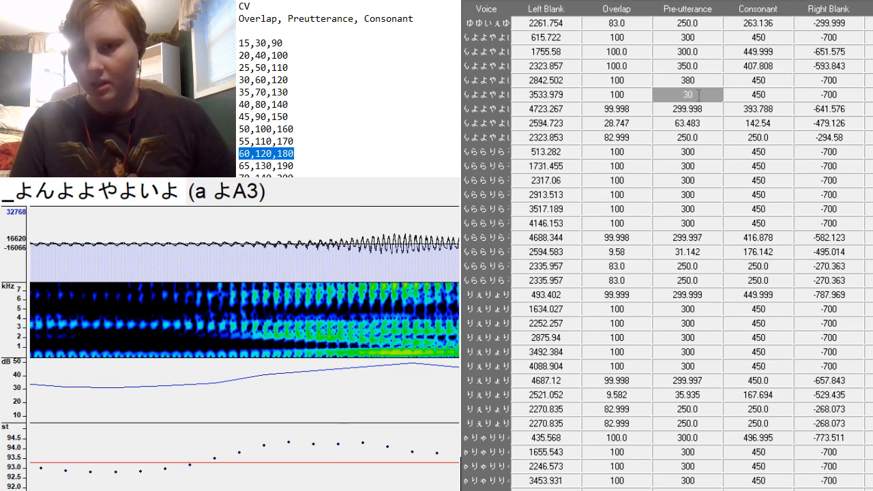
pyautogui.write('5')
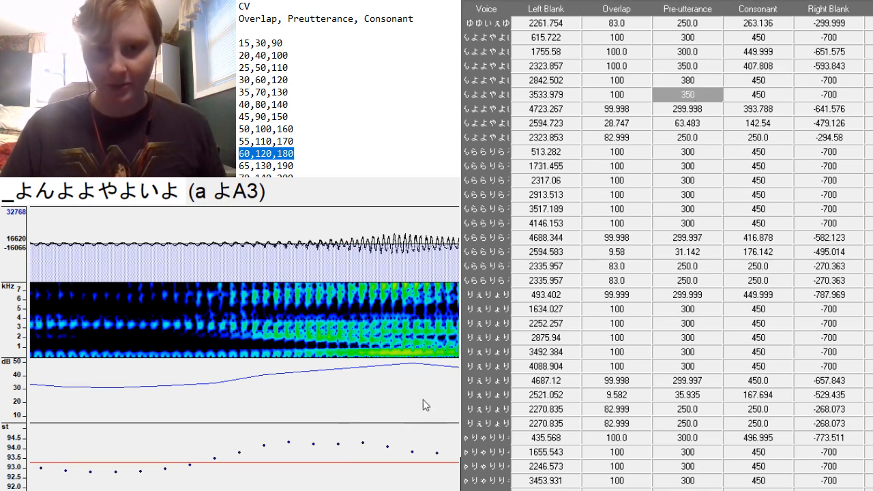
pyautogui.click(390, 350)
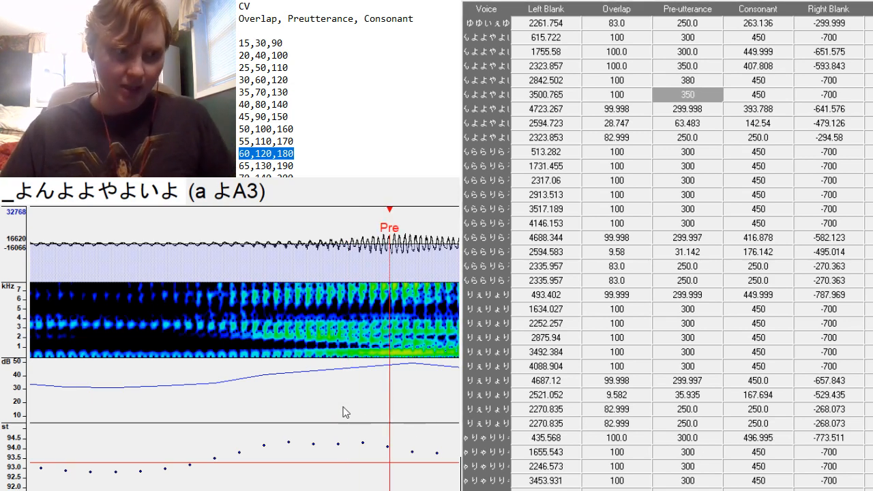
# Shift the "a よA3" markers slightly earlier to a left blank of about 3496.3 and check them through to the right blank.
pyautogui.hscroll(-8, 244, 351)
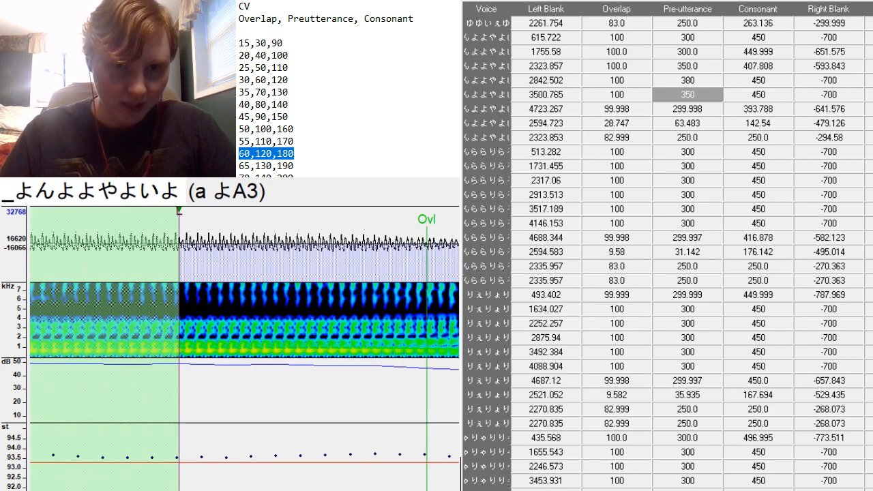
pyautogui.hscroll(10, 244, 352)
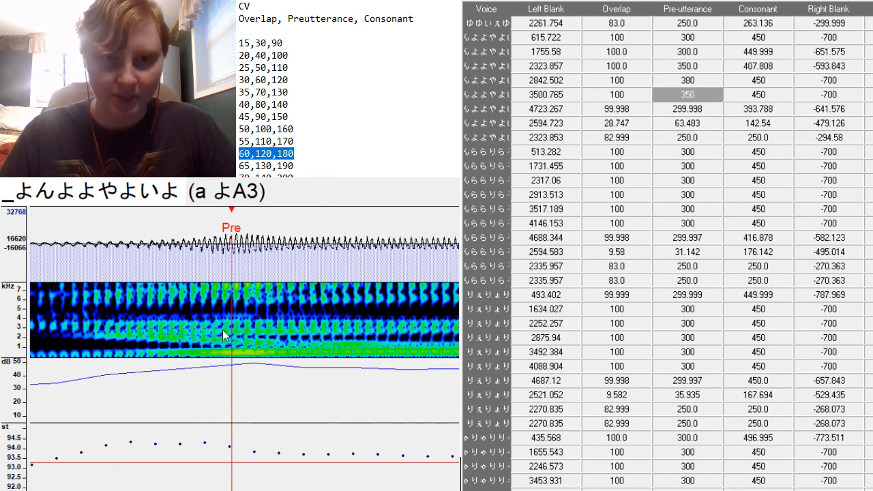
pyautogui.moveTo(223, 331)
pyautogui.mouseDown()
pyautogui.moveTo(213, 342)
pyautogui.moveTo(221, 354)
pyautogui.mouseUp()
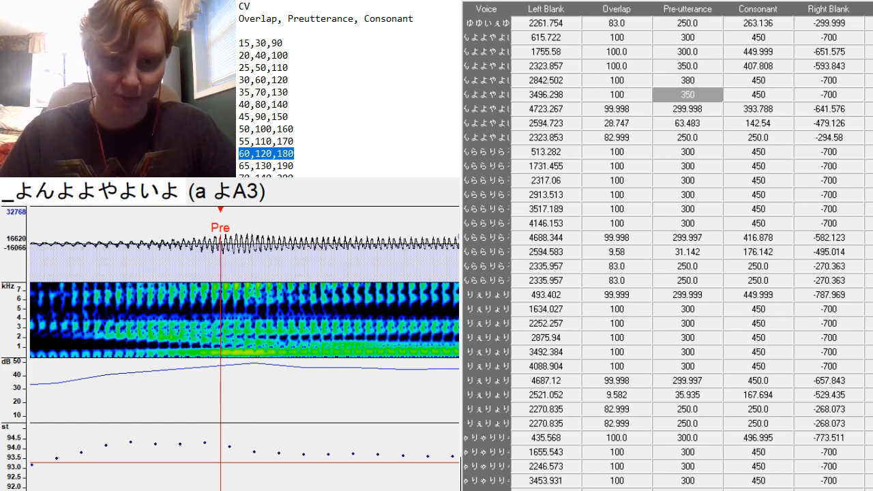
pyautogui.scroll(8, 244, 349)
pyautogui.scroll(-15, 245, 349)
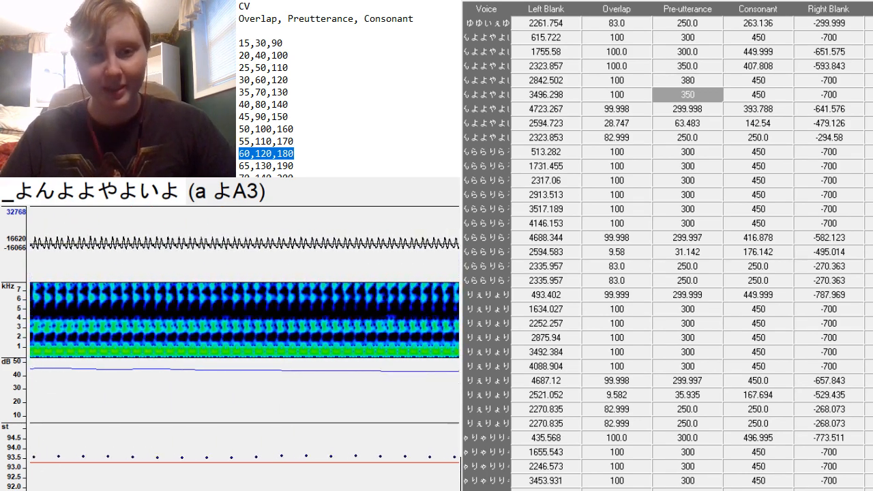
pyautogui.scroll(-8, 244, 349)
pyautogui.scroll(1, 244, 348)
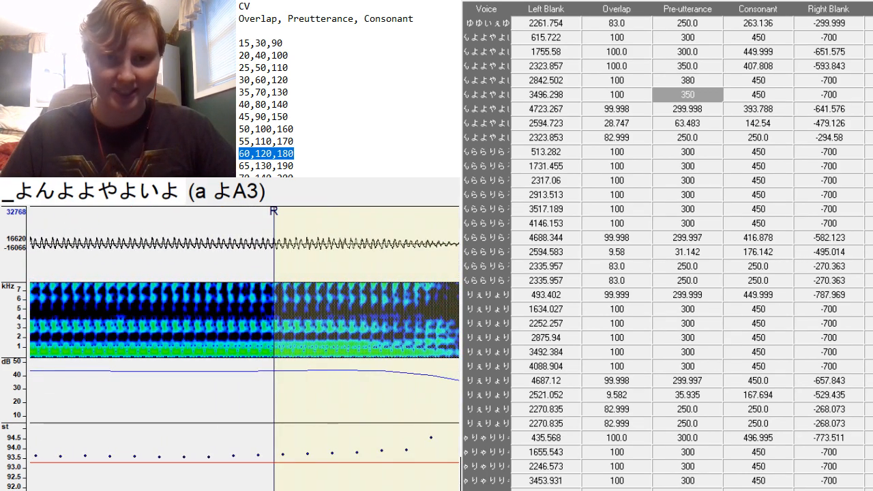
# Switch to the "i よA3" entry, set its pre-utterance to 350 and shift its markers to a left blank of about 4655.9.
pyautogui.press('Down')
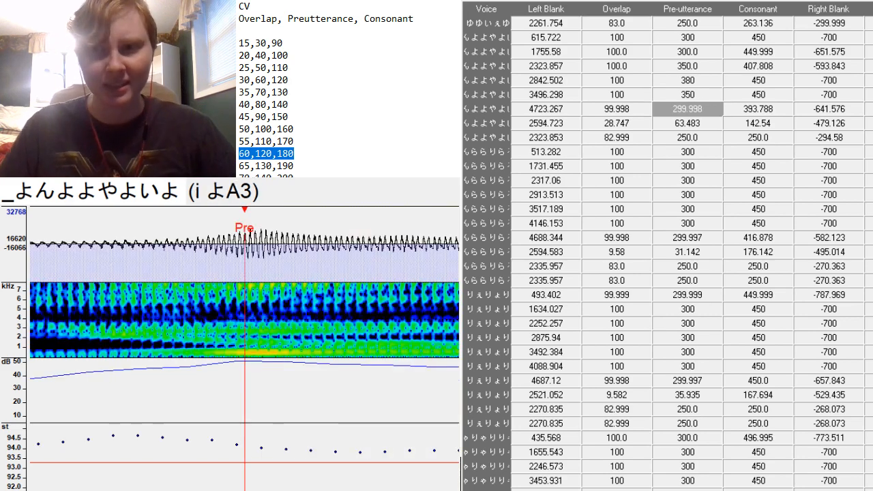
pyautogui.scroll(12, 244, 349)
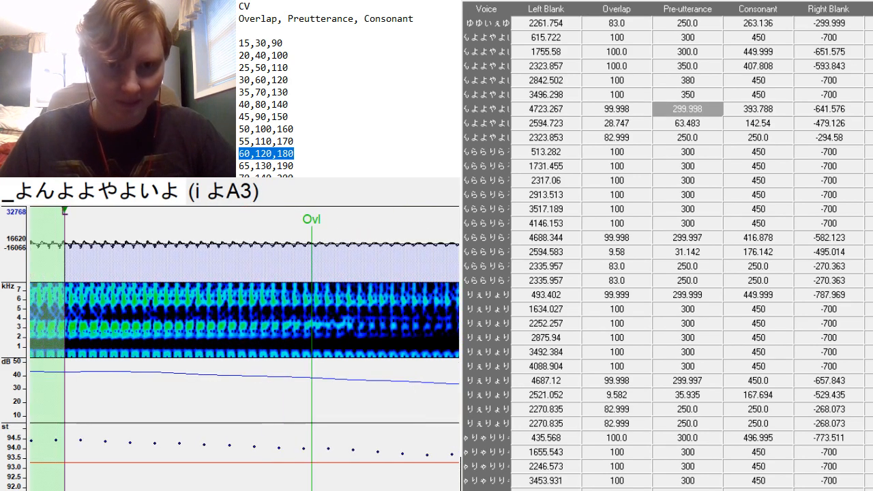
pyautogui.scroll(-8, 244, 349)
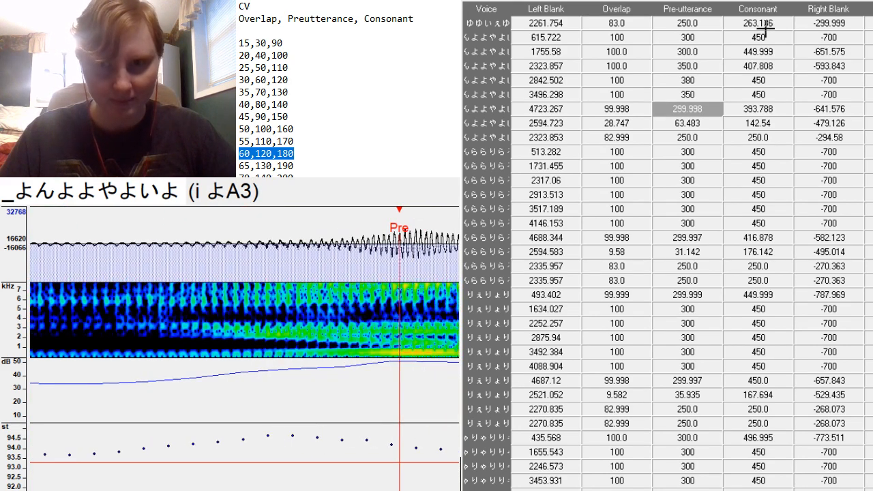
pyautogui.click(709, 104)
pyautogui.press('BackSpace')
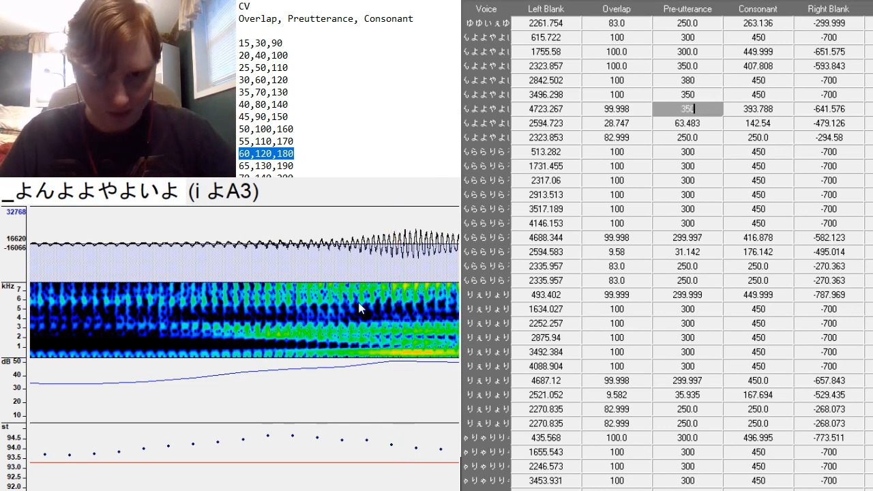
pyautogui.press('Return')
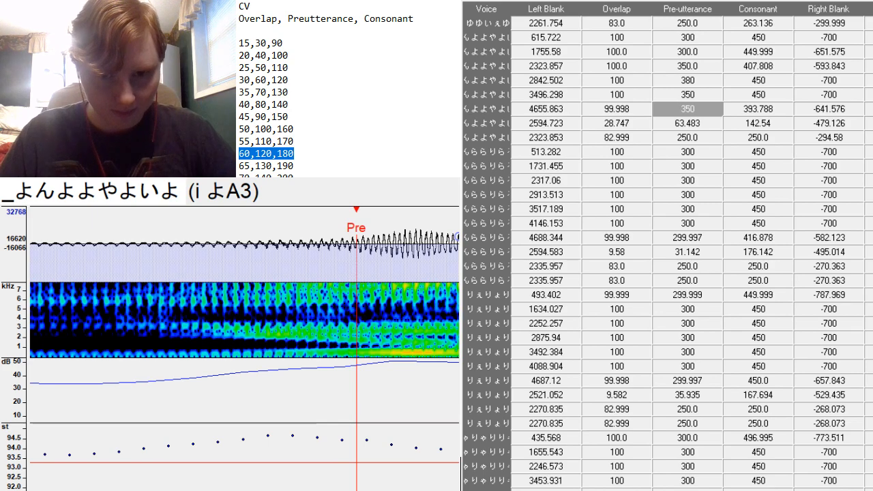
# Extend the "i よA3" entry's consonant to about 452.7 and check its right blank on the waveform.
pyautogui.scroll(8, 244, 349)
pyautogui.scroll(-6, 244, 349)
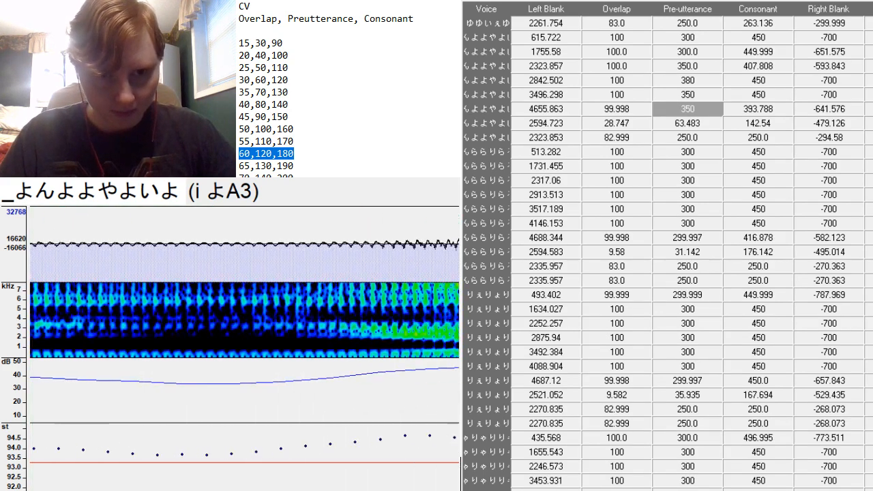
pyautogui.scroll(-6, 244, 350)
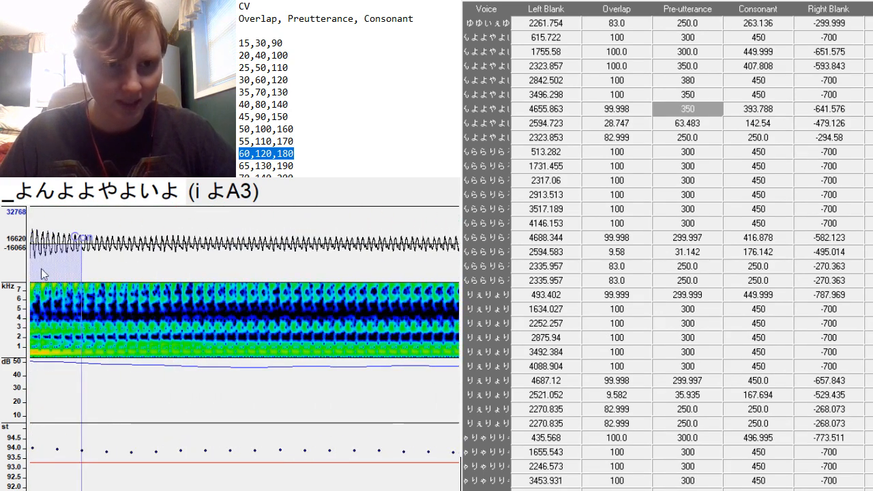
pyautogui.moveTo(82, 311)
pyautogui.mouseDown()
pyautogui.moveTo(247, 382)
pyautogui.moveTo(228, 407)
pyautogui.mouseUp()
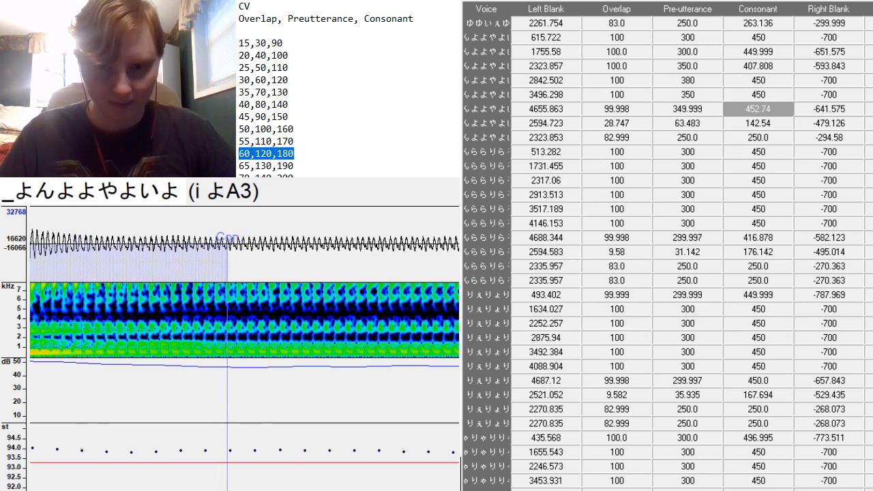
pyautogui.scroll(-5, 245, 349)
pyautogui.scroll(1, 244, 349)
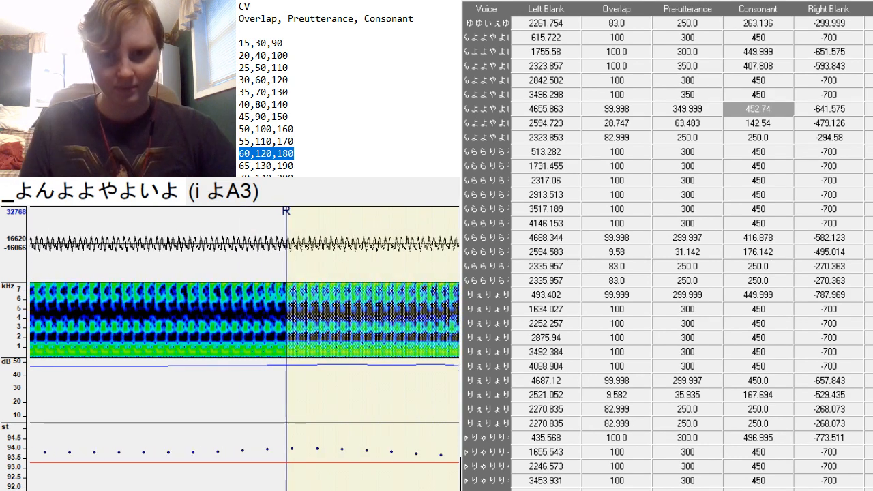
# Set the "よA3" entry's overlap, pre-utterance and consonant to 60, 120 and 180, and shift its markers to a left blank of about 2550.2.
pyautogui.click(639, 129)
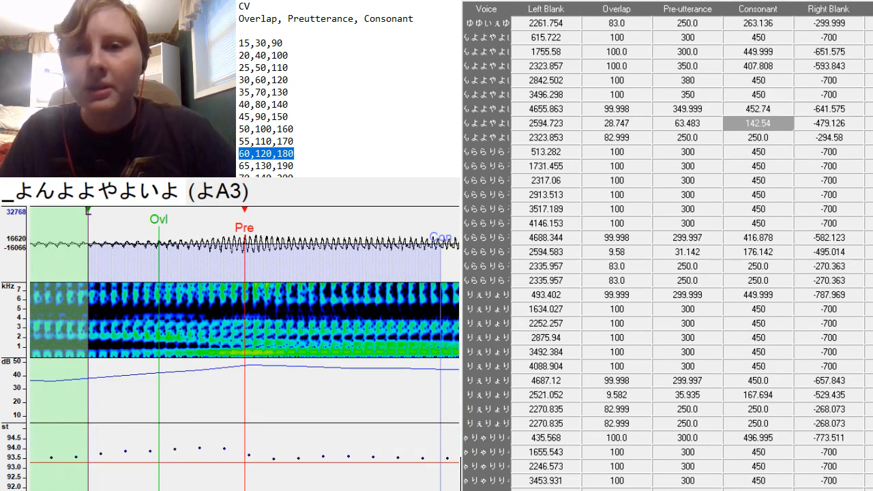
pyautogui.moveTo(639, 128); pyautogui.dragTo(766, 126)
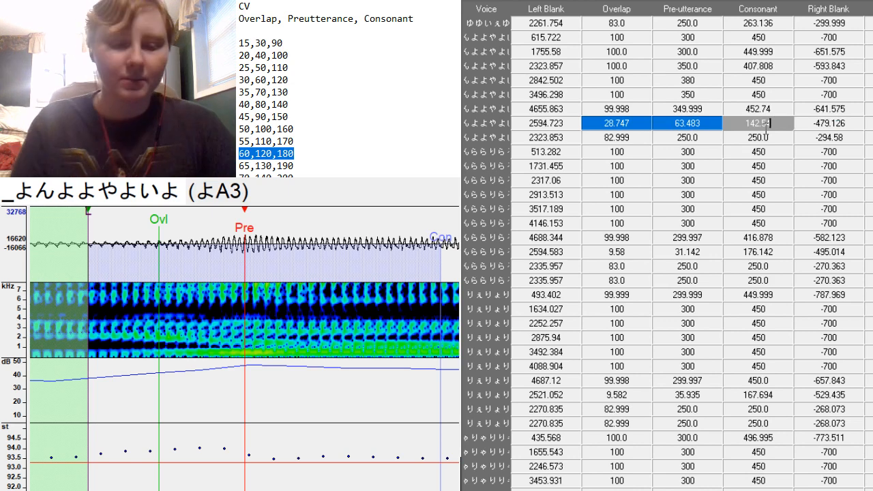
pyautogui.write('60,120,180')
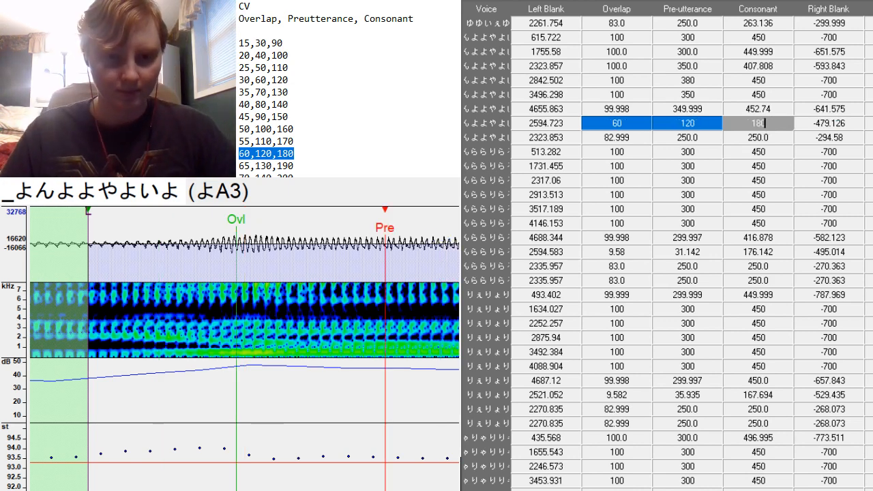
pyautogui.moveTo(219, 433); pyautogui.dragTo(395, 433)
pyautogui.press('F3')
pyautogui.press('F3')
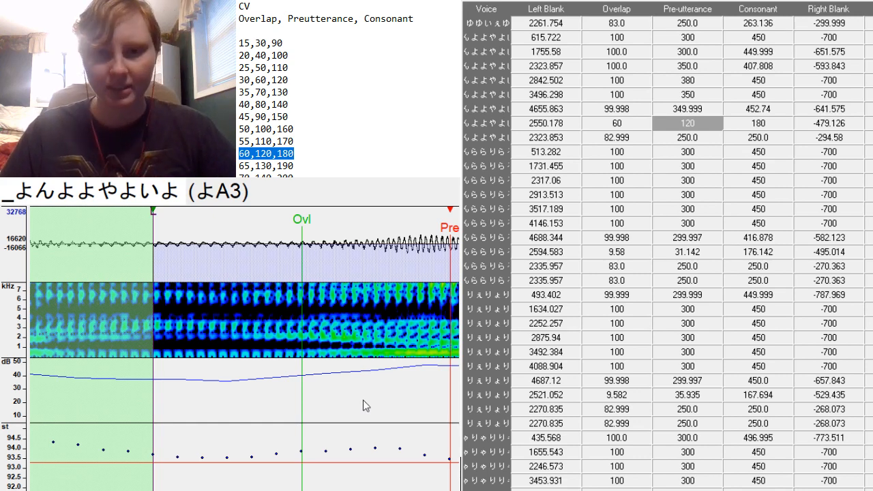
pyautogui.hscroll(15, 245, 349)
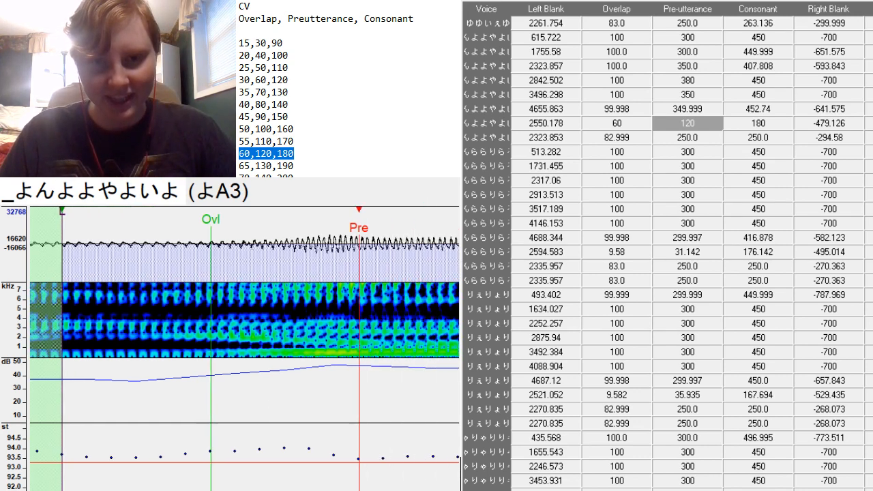
# Move the "よA3" entry's right blank earlier to about -375.1 and check the waveform before it.
pyautogui.hscroll(8, 244, 349)
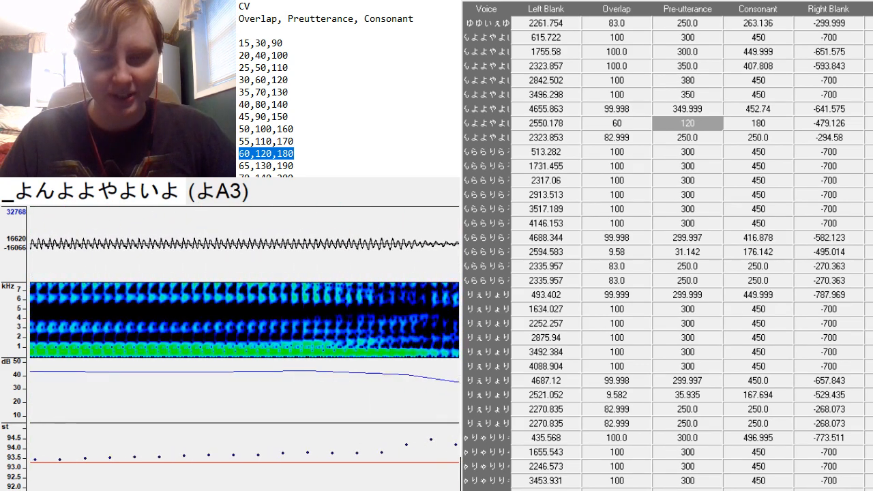
pyautogui.hscroll(-2, 244, 349)
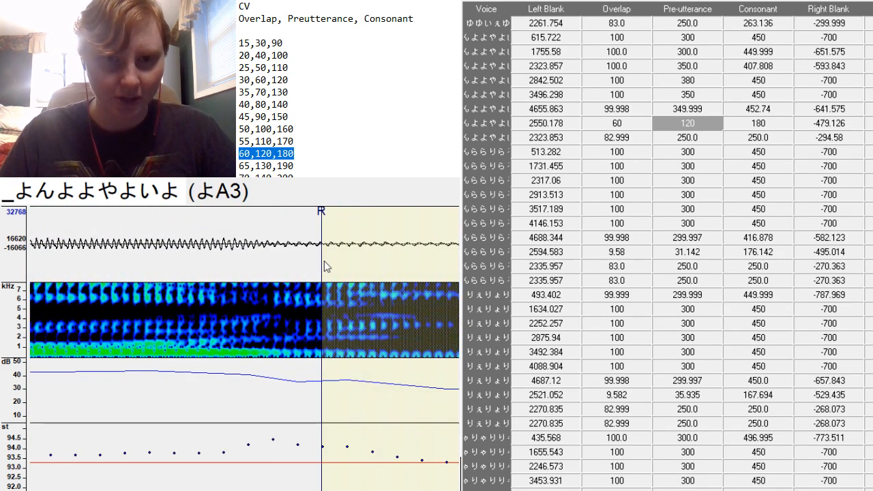
pyautogui.press('F3')
pyautogui.hotkey('ctrl', 'z')
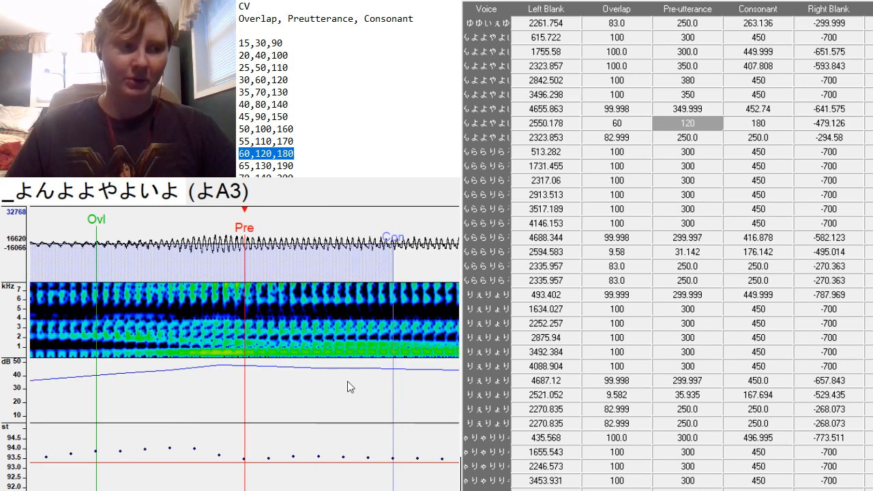
pyautogui.hscroll(6, 244, 349)
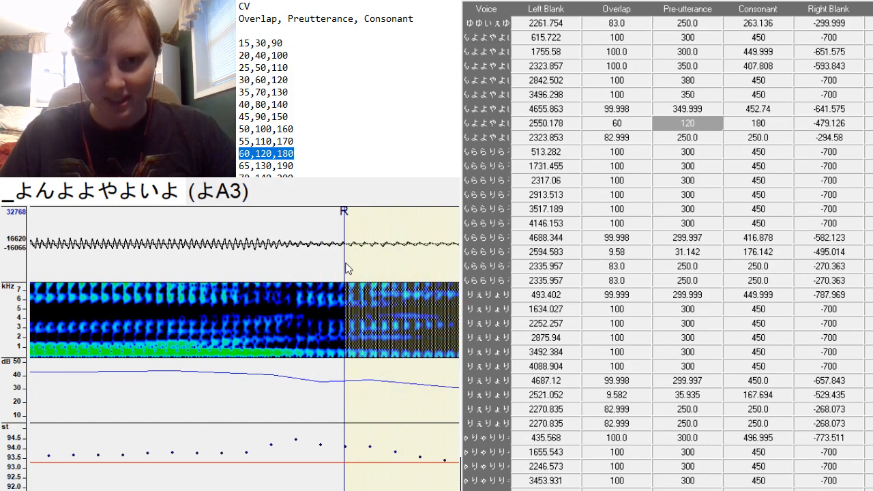
pyautogui.moveTo(346, 266)
pyautogui.mouseDown()
pyautogui.moveTo(98, 321)
pyautogui.moveTo(89, 375)
pyautogui.mouseUp()
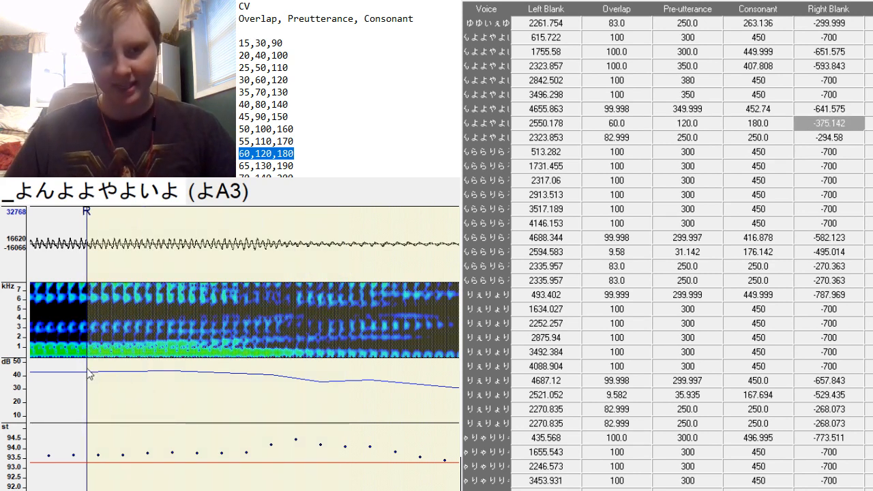
pyautogui.scroll(8, 244, 347)
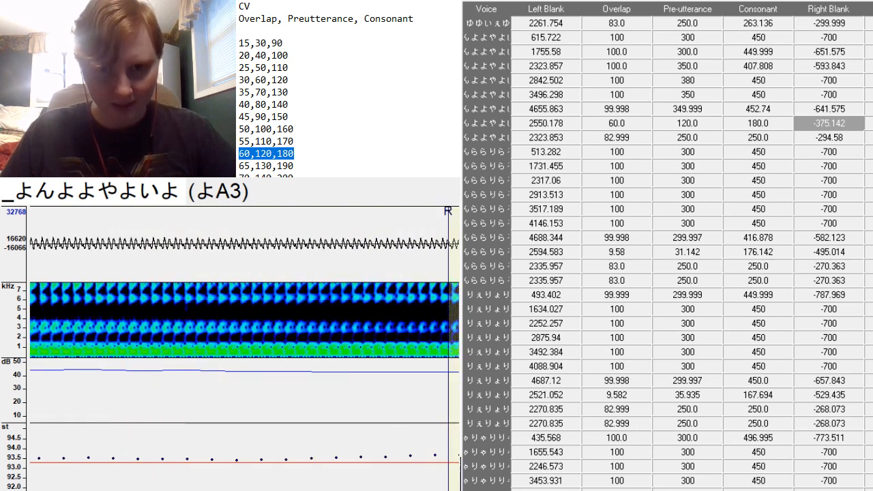
pyautogui.scroll(-4, 244, 348)
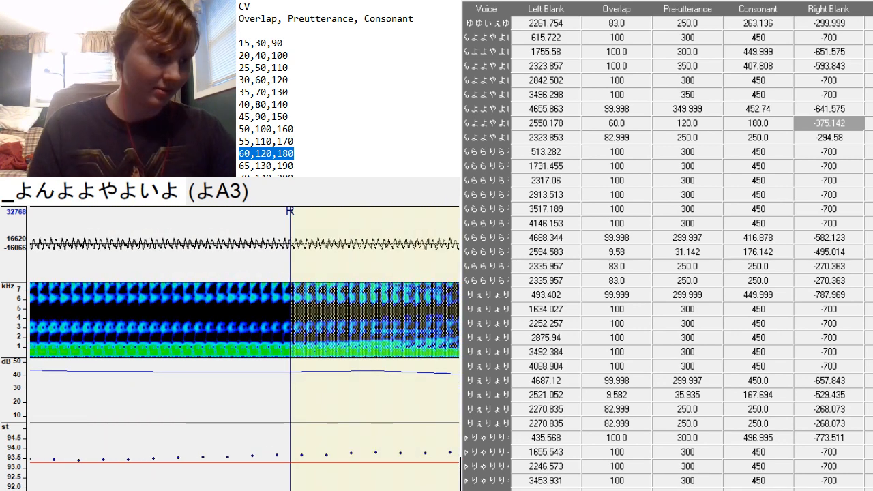
# Align the "o yA3" entry's markers to a left blank of about 2260.7, a right blank of about -338.0 and a consonant of about 271.8.
pyautogui.press('Down')
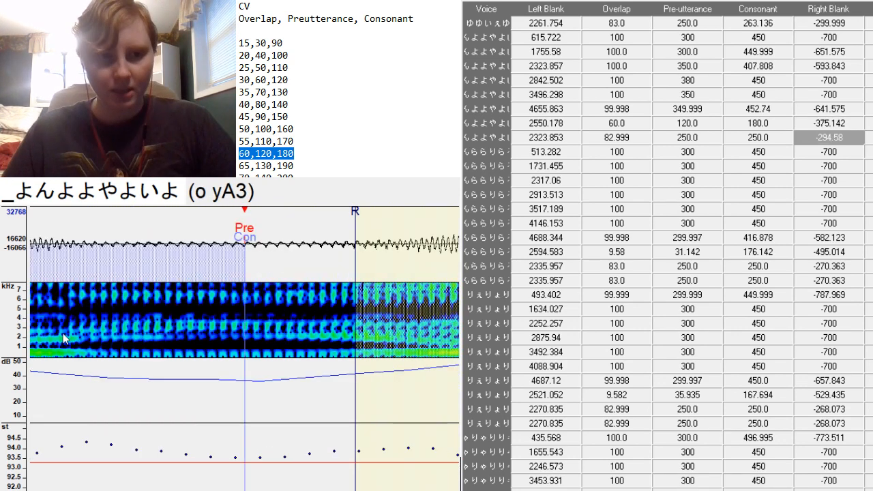
pyautogui.click(87, 360)
pyautogui.click(90, 361)
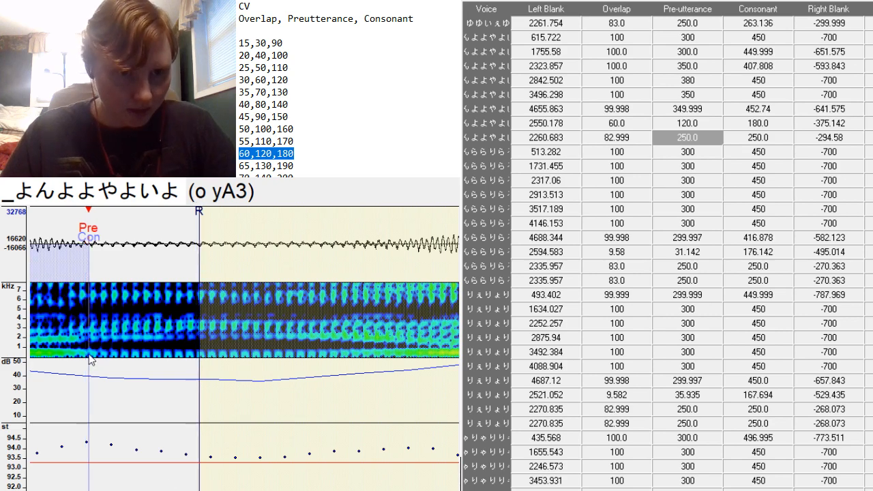
pyautogui.moveTo(231, 490)
pyautogui.mouseDown()
pyautogui.moveTo(208, 490)
pyautogui.moveTo(230, 490)
pyautogui.mouseUp()
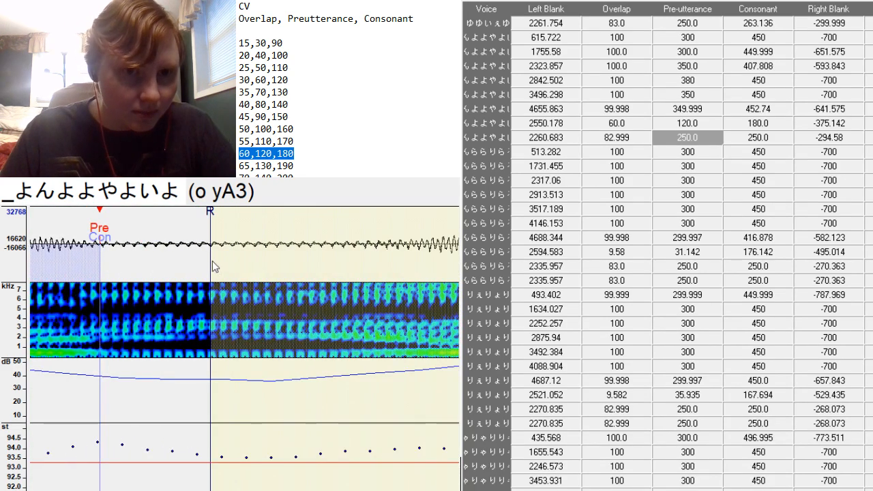
pyautogui.moveTo(211, 269); pyautogui.dragTo(318, 354)
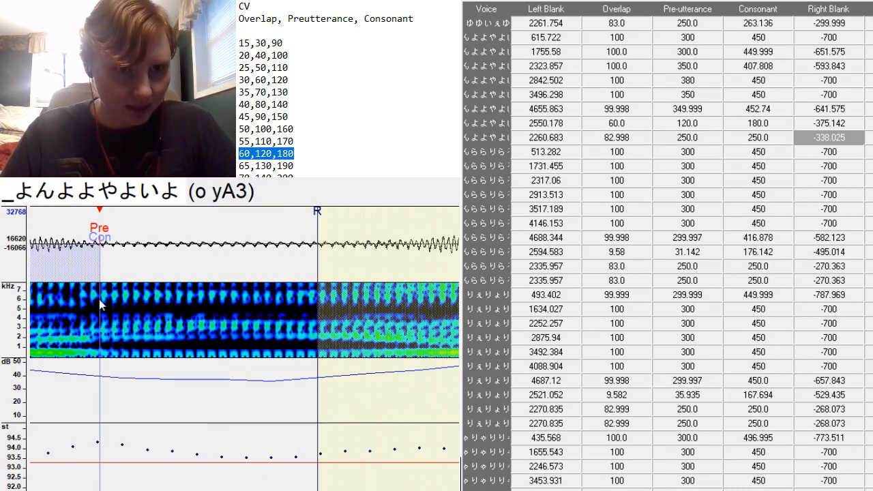
pyautogui.moveTo(99, 299)
pyautogui.mouseDown()
pyautogui.moveTo(152, 371)
pyautogui.moveTo(165, 372)
pyautogui.moveTo(154, 374)
pyautogui.mouseUp()
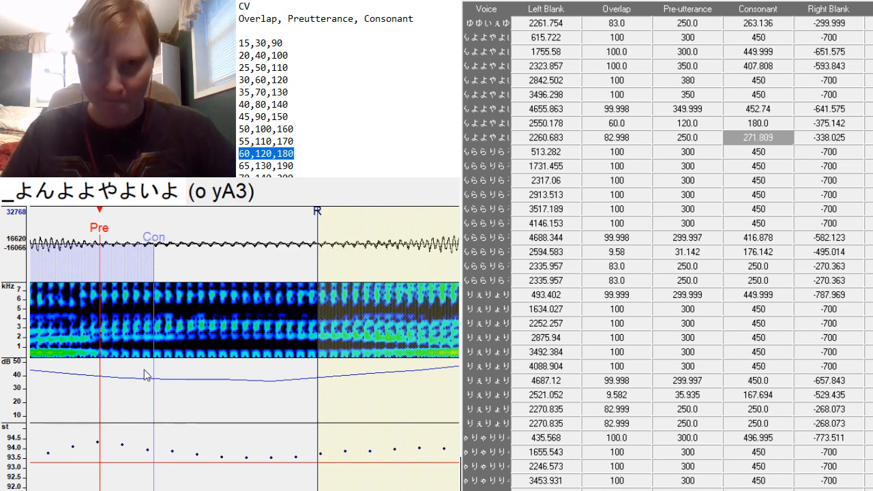
# Switch to the "- らA3" entry, shift its markers to a left blank of about 549.2 and check them through to the right blank.
pyautogui.press('Down')
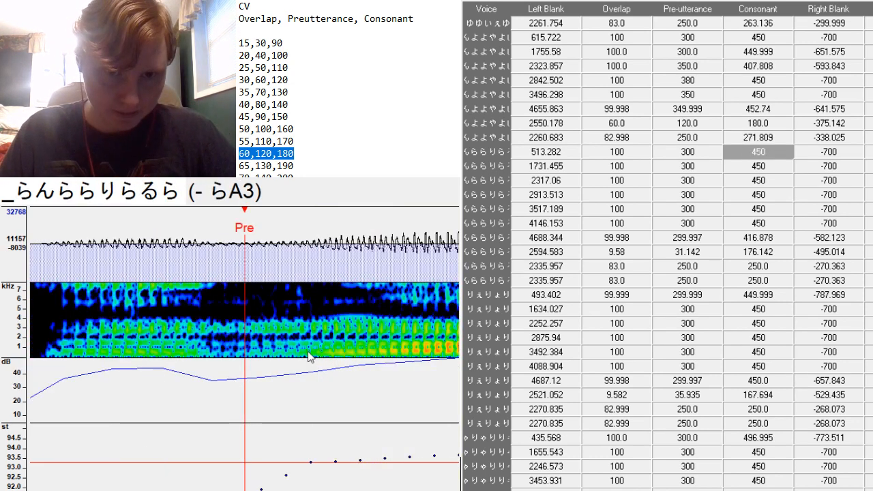
pyautogui.hscroll(-4, 245, 349)
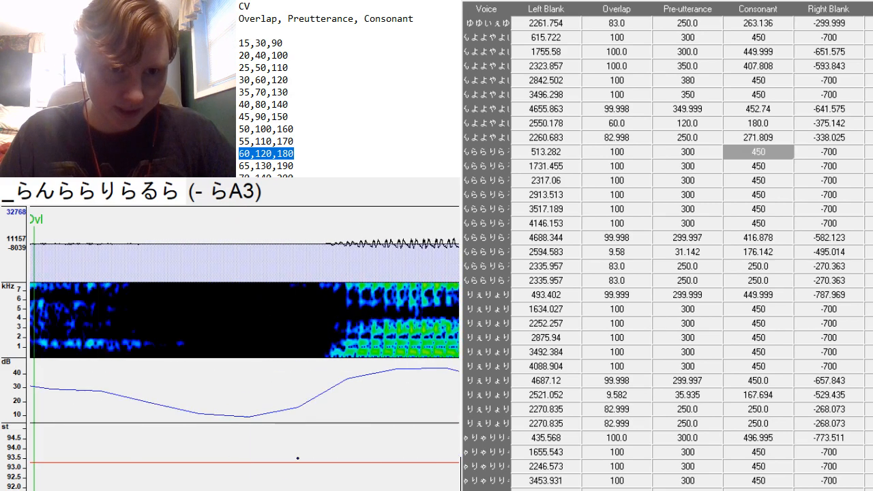
pyautogui.hscroll(8, 244, 350)
pyautogui.hscroll(-5, 244, 350)
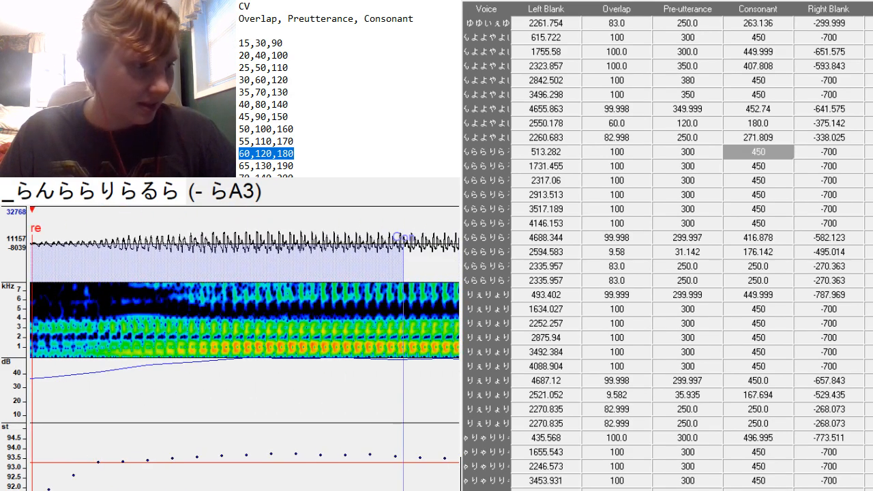
pyautogui.hscroll(-1, 245, 350)
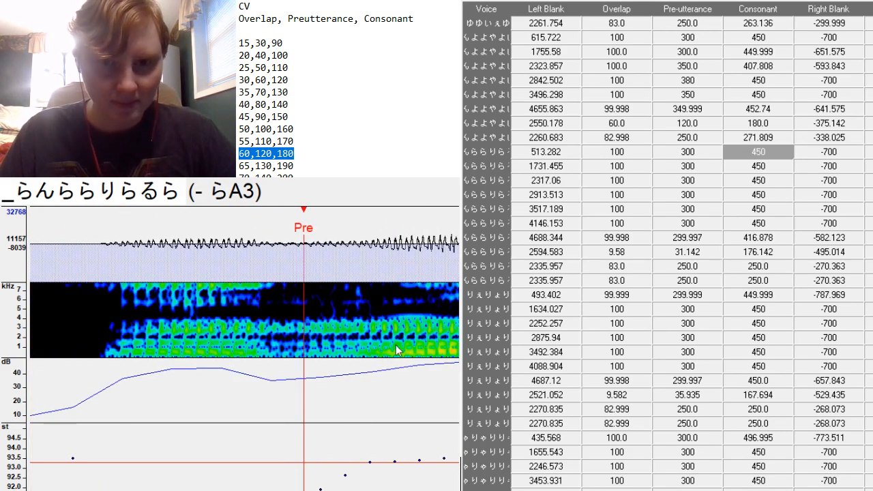
pyautogui.click(396, 353)
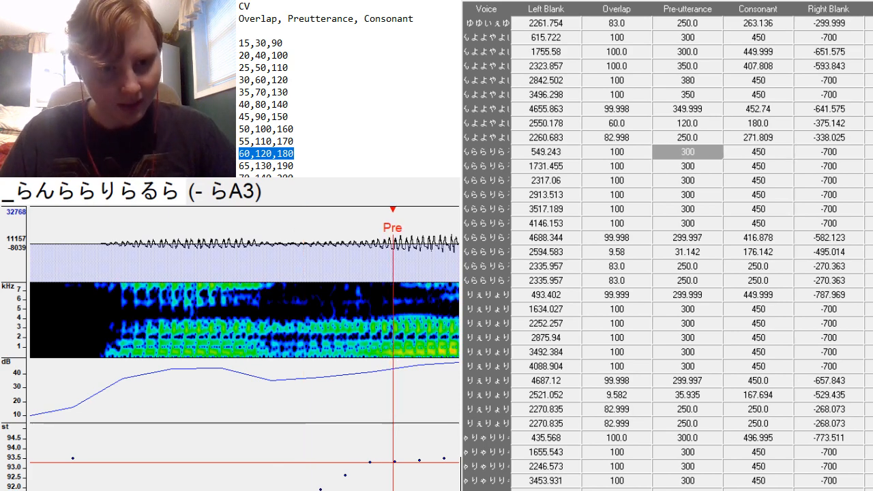
pyautogui.hscroll(-8, 244, 353)
pyautogui.hscroll(20, 244, 352)
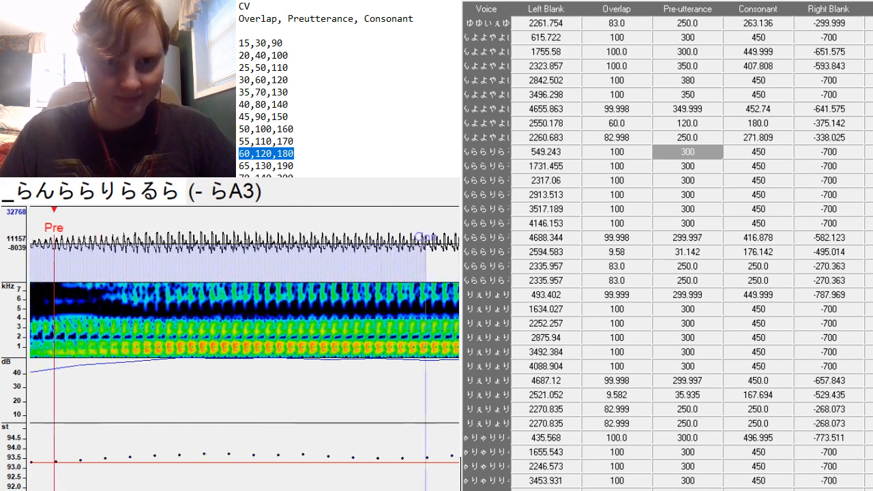
pyautogui.hscroll(10, 244, 353)
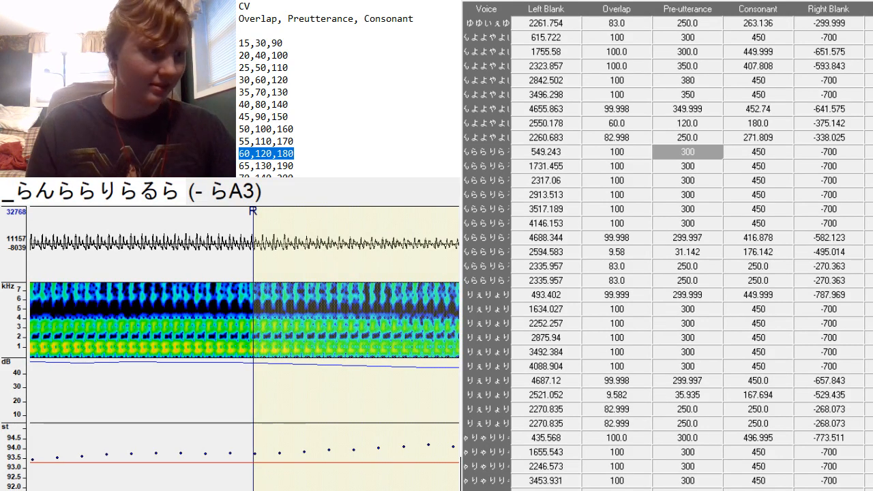
# Shift the "n らA3" entry's markers earlier to a left blank of about 1658.4 and check its overlap and right blank.
pyautogui.press('Down')
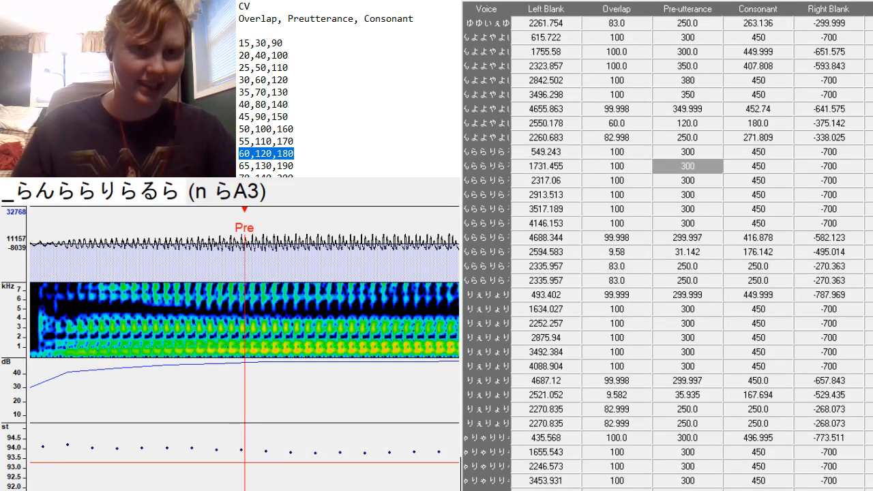
pyautogui.click(65, 341)
pyautogui.scroll(5, 244, 341)
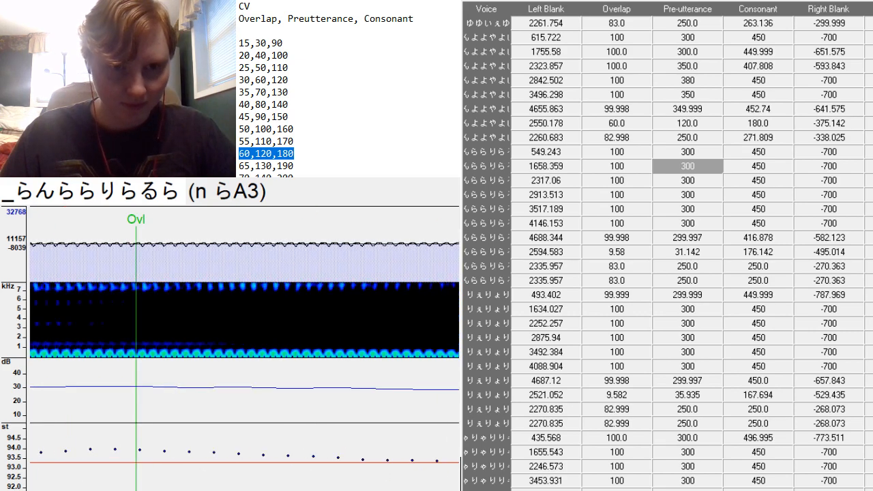
pyautogui.scroll(-10, 244, 341)
pyautogui.scroll(-2, 341, 423)
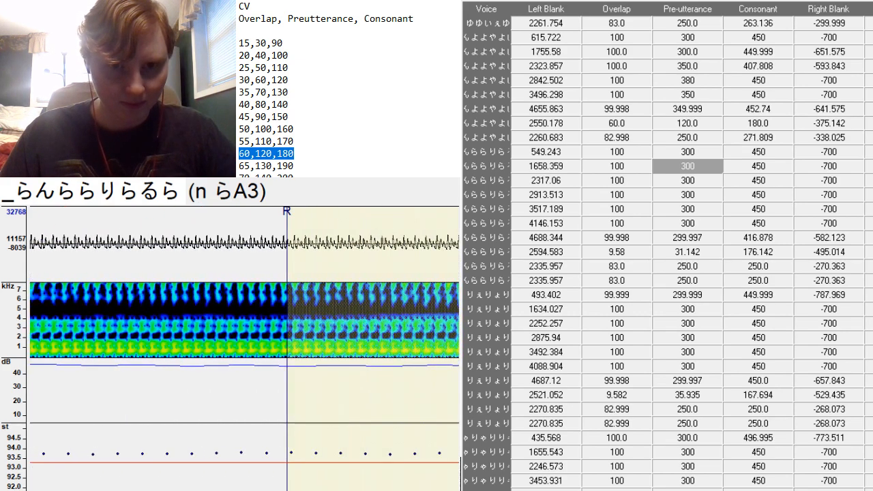
# Switch to the "a らA3" entry and shift its markers earlier to a left blank of about 2285.0.
pyautogui.press('Down')
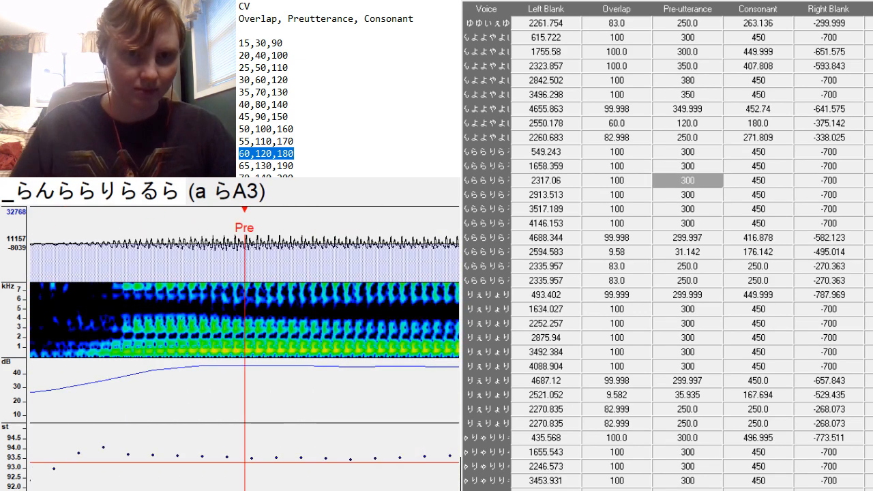
pyautogui.click(184, 358)
pyautogui.scroll(5, 184, 358)
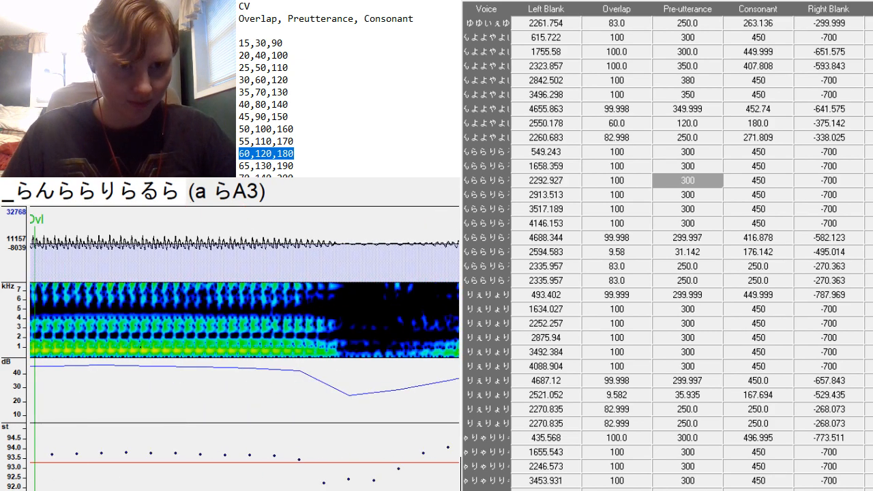
pyautogui.scroll(-10, 185, 358)
pyautogui.scroll(-5, 244, 349)
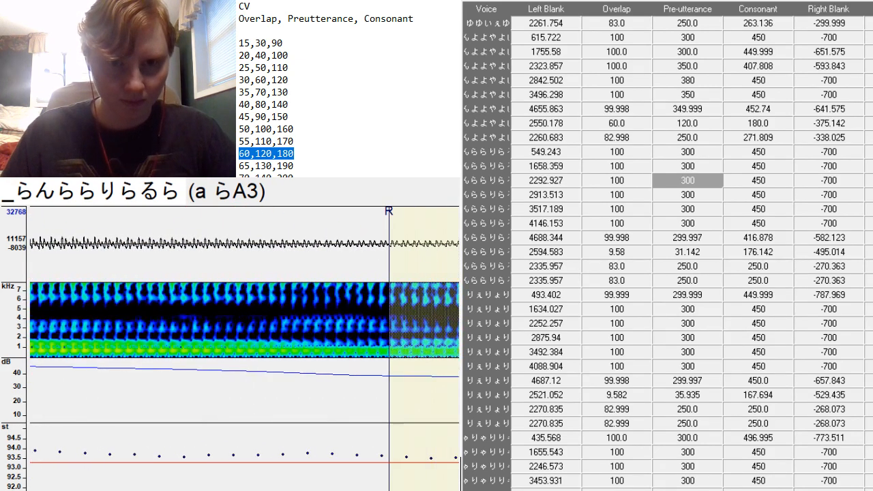
pyautogui.click(383, 254)
pyautogui.scroll(3, 383, 254)
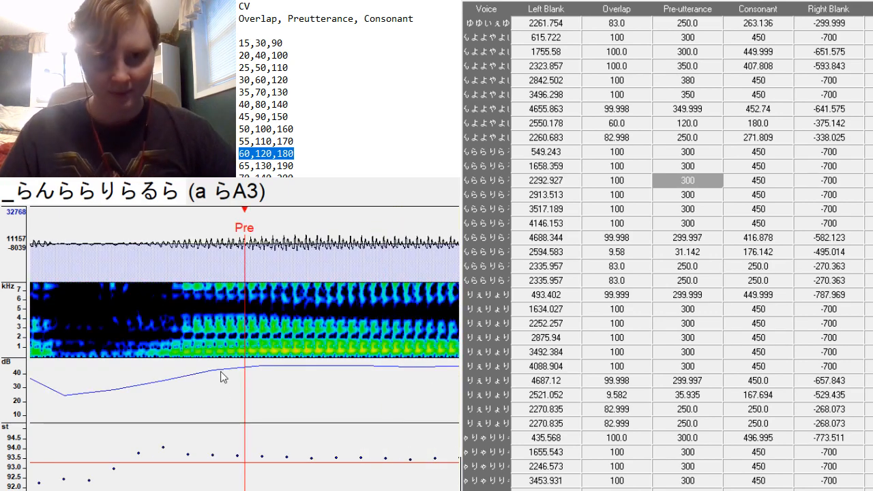
pyautogui.click(224, 352)
pyautogui.click(225, 352)
pyautogui.scroll(-10, 244, 349)
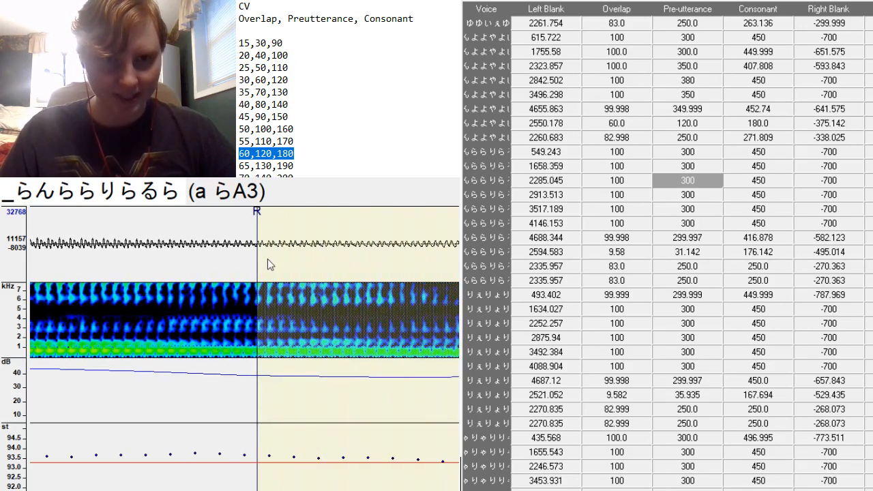
# Pull the "a らA3" entry's right blank in to about -593.0 and shorten its consonant to about 364.4.
pyautogui.scroll(4, 244, 349)
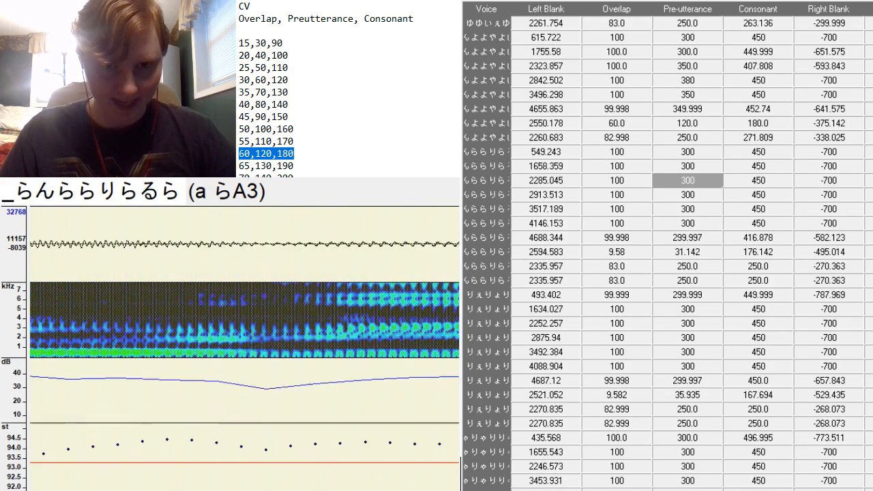
pyautogui.scroll(1, 335, 188)
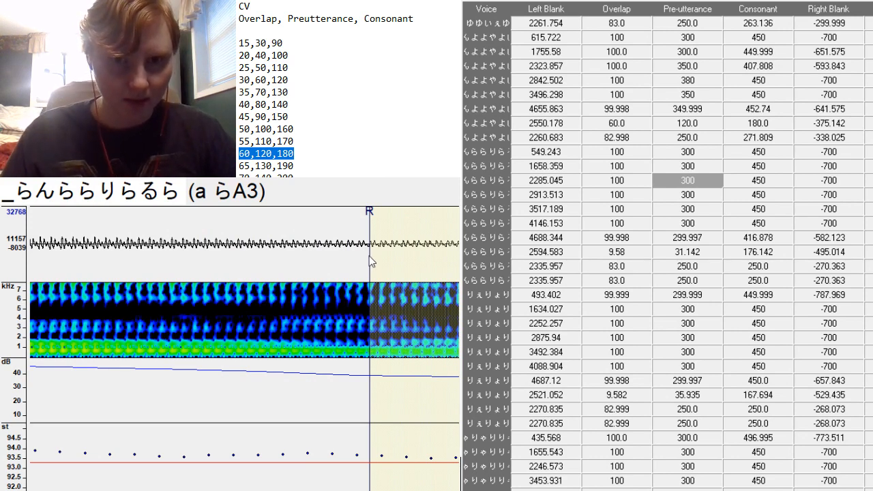
pyautogui.moveTo(369, 256)
pyautogui.mouseDown()
pyautogui.moveTo(368, 287)
pyautogui.moveTo(107, 363)
pyautogui.mouseUp()
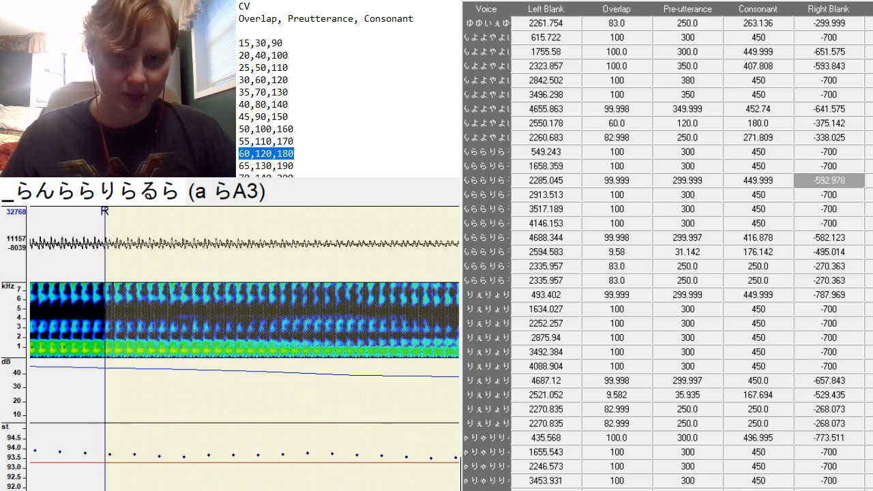
pyautogui.hscroll(-5, 107, 362)
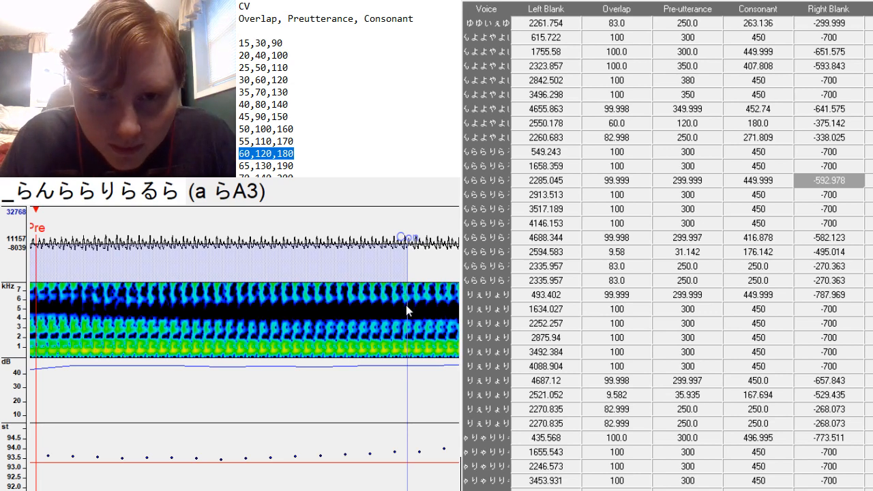
pyautogui.moveTo(408, 308)
pyautogui.mouseDown()
pyautogui.moveTo(133, 370)
pyautogui.moveTo(197, 382)
pyautogui.mouseUp()
# Switch to the "a りA3" entry, shift its markers to a left blank of about 2907.8 and check the overlap.
pyautogui.press('Down')
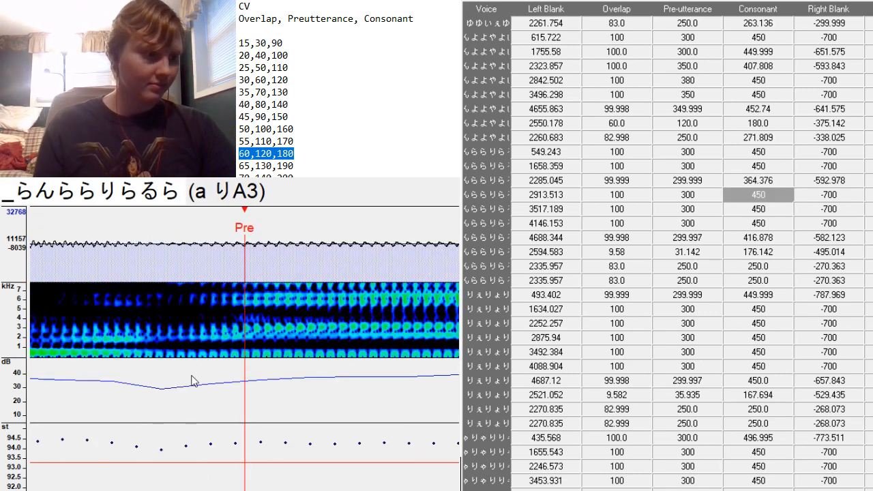
pyautogui.click(233, 361)
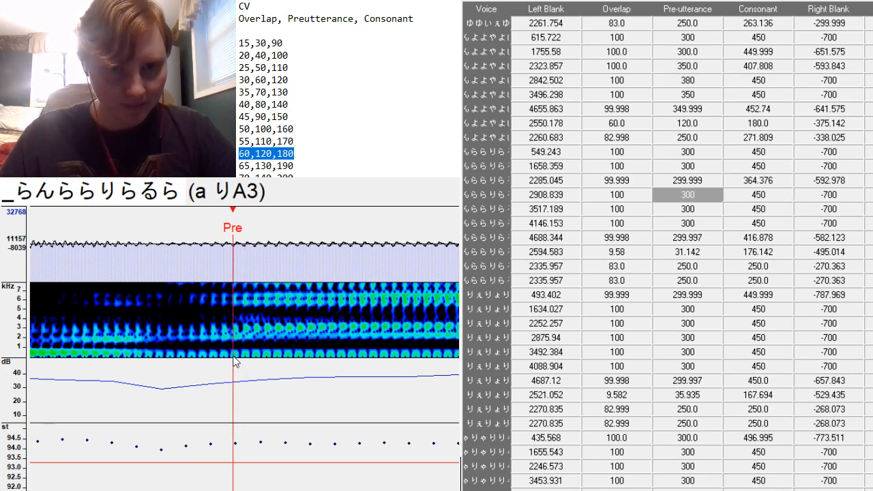
pyautogui.scroll(10, 232, 342)
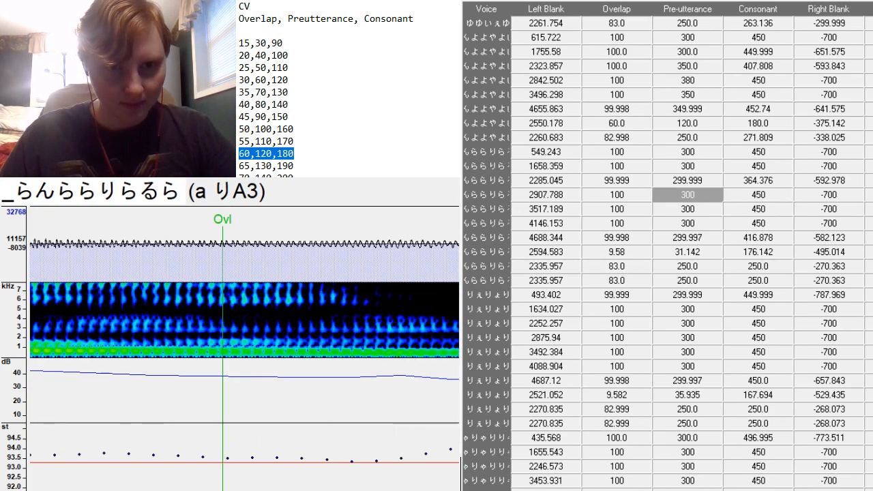
pyautogui.scroll(-8, 232, 342)
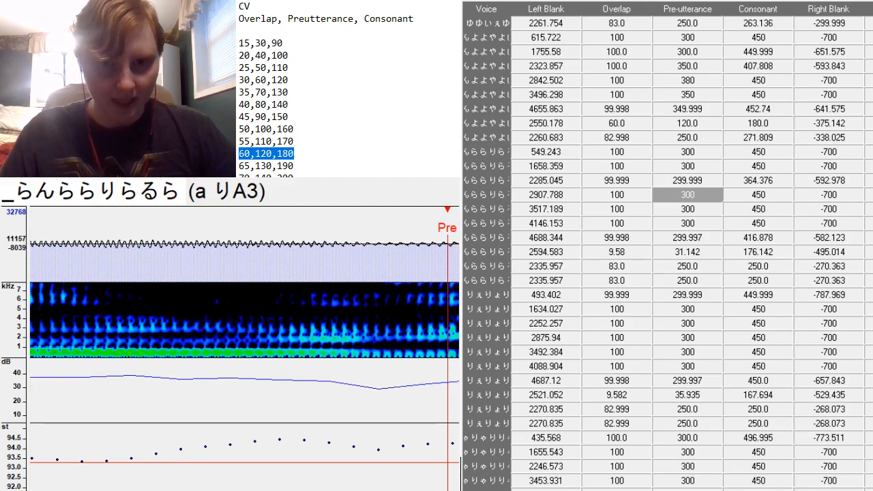
# Switch to the "i らA3" entry, shift its markers to a left blank of about 3502.2 and check its blanks.
pyautogui.scroll(8, 244, 320)
pyautogui.scroll(-20, 245, 320)
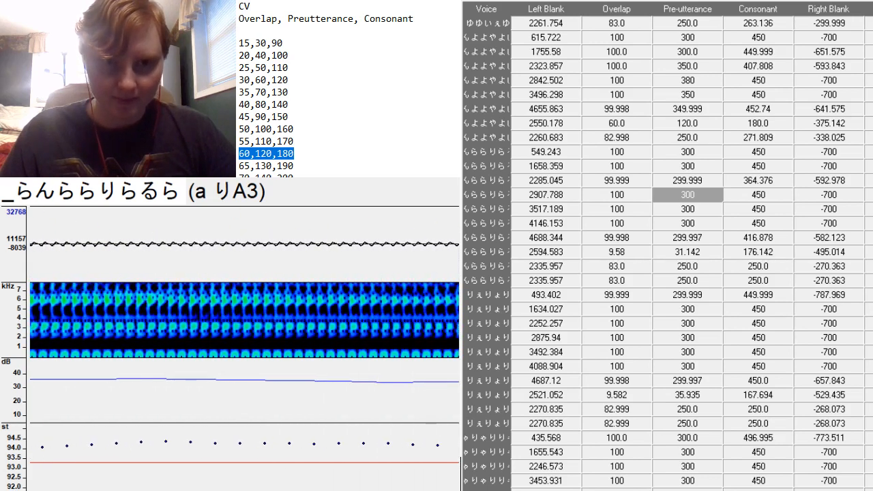
pyautogui.scroll(-3, 244, 321)
pyautogui.press('Down')
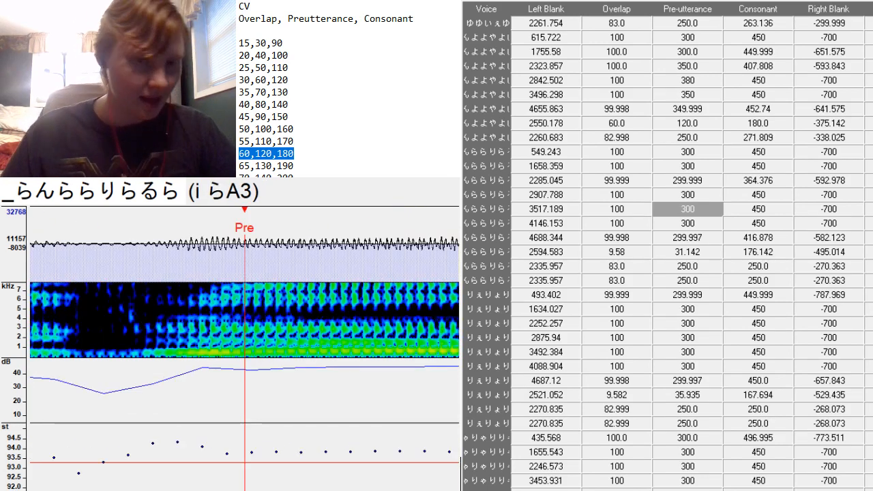
pyautogui.click(208, 346)
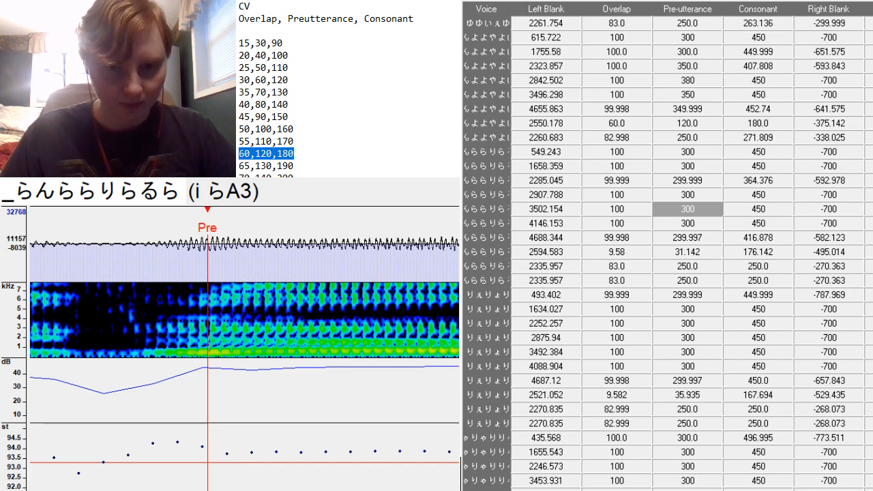
pyautogui.scroll(6, 245, 348)
pyautogui.scroll(-4, 244, 348)
pyautogui.scroll(9, 244, 348)
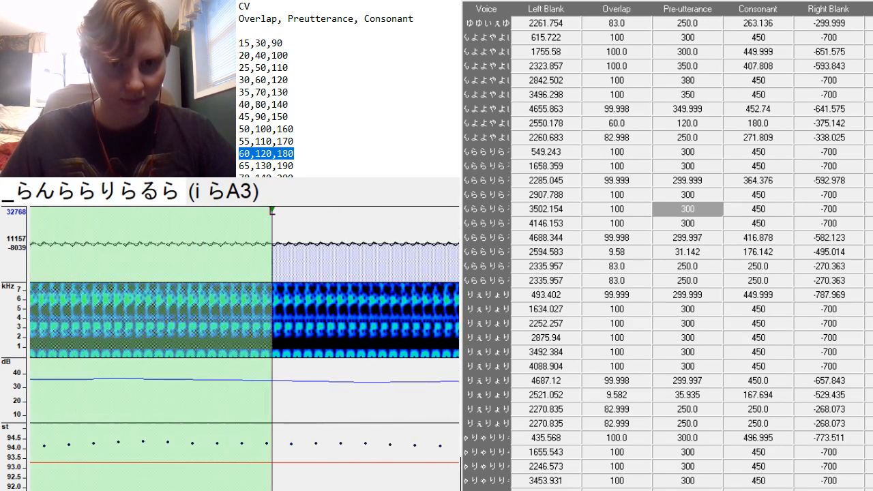
pyautogui.scroll(-10, 244, 348)
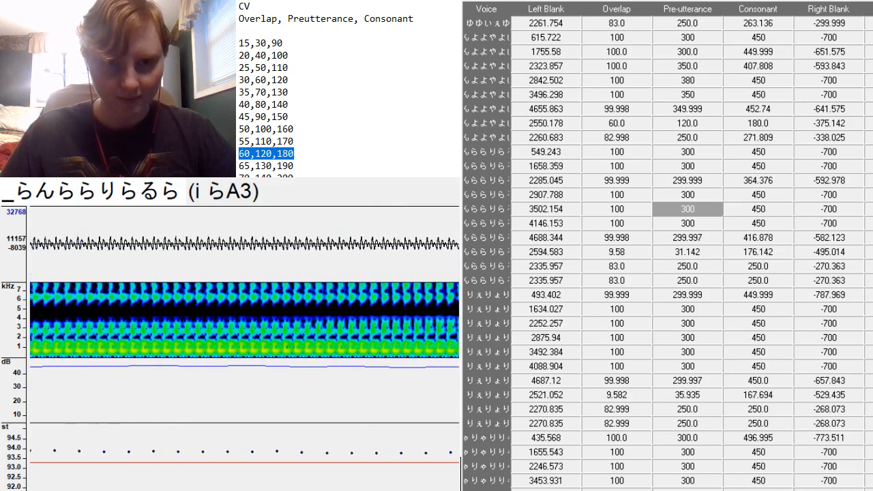
pyautogui.scroll(-5, 244, 348)
pyautogui.scroll(1, 244, 348)
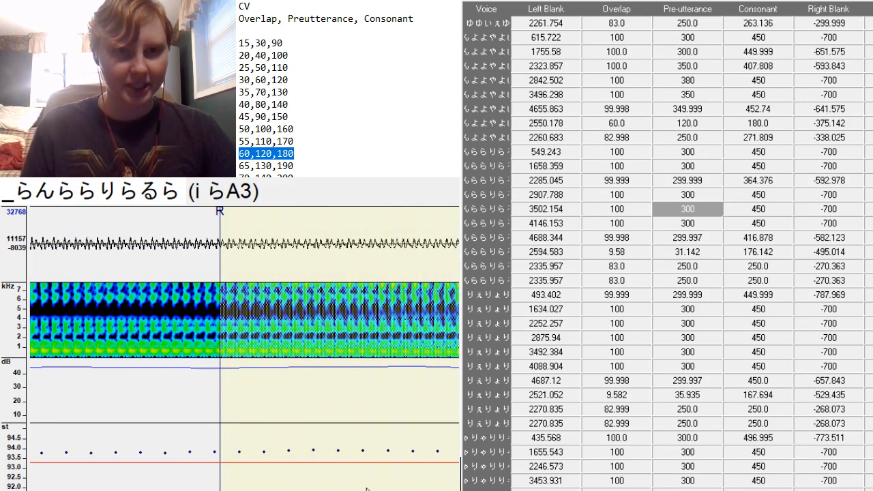
# Switch to the "a るA3" entry, shift its markers to a left blank of about 4089.2 and check overlap and consonant.
pyautogui.press('Down')
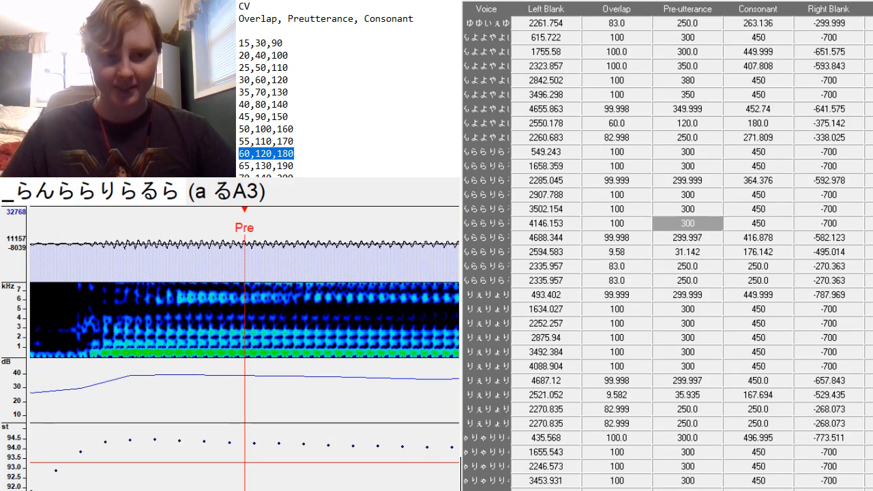
pyautogui.click(103, 332)
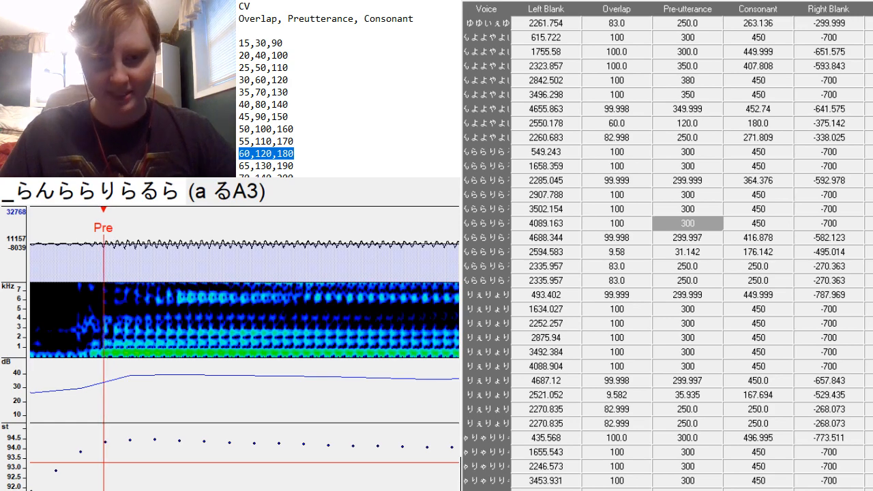
pyautogui.scroll(5, 103, 332)
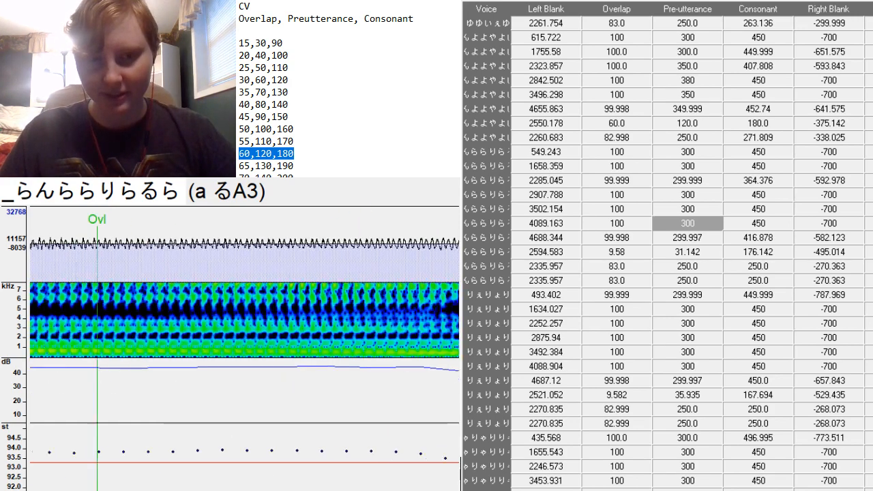
pyautogui.scroll(-4, 103, 332)
pyautogui.scroll(4, 103, 333)
pyautogui.scroll(-5, 103, 332)
pyautogui.scroll(-5, 103, 332)
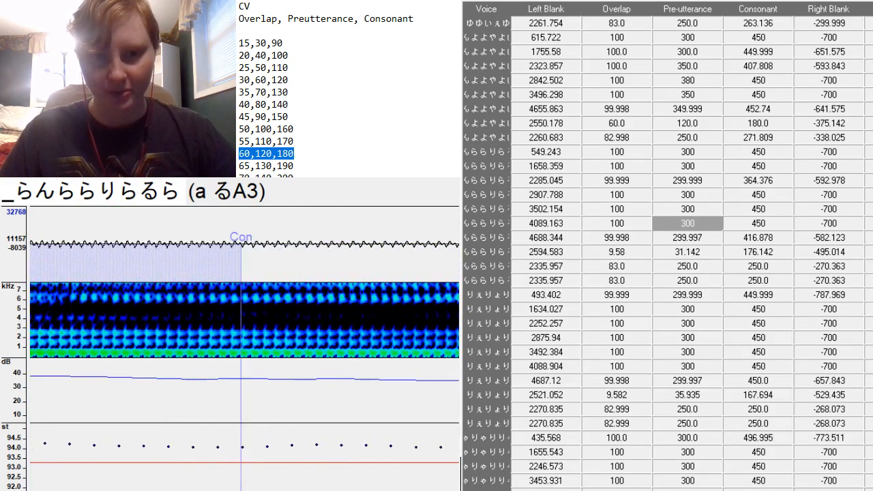
# Switch to the "u らA3" entry, shift its markers to a left blank of about 4705.6 and check the right blank.
pyautogui.press('Down')
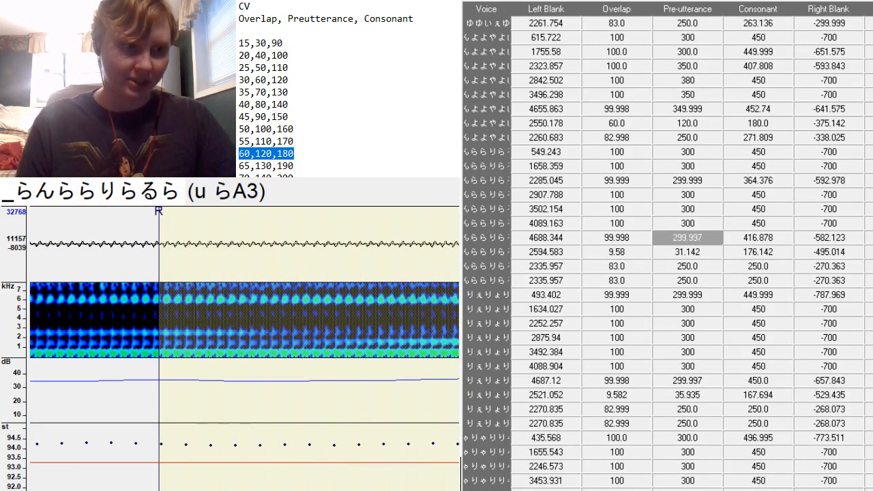
pyautogui.press('F3')
pyautogui.press('F3')
pyautogui.press('F3')
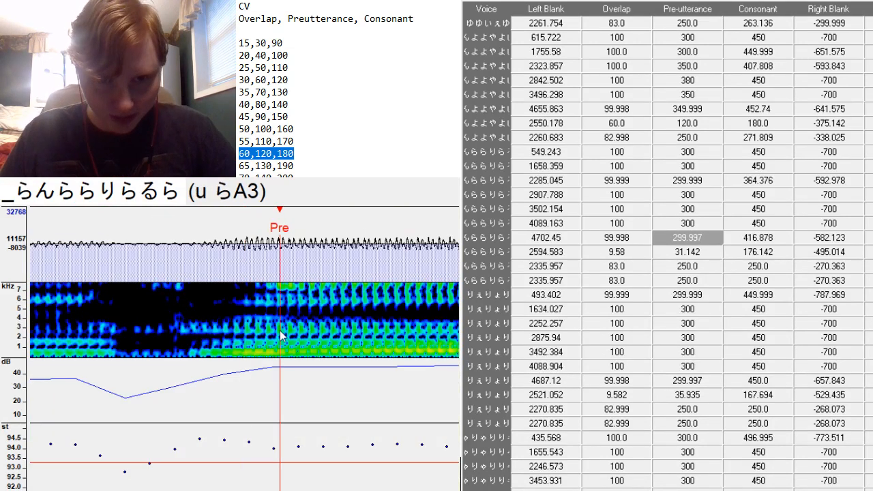
pyautogui.scroll(-5, 244, 349)
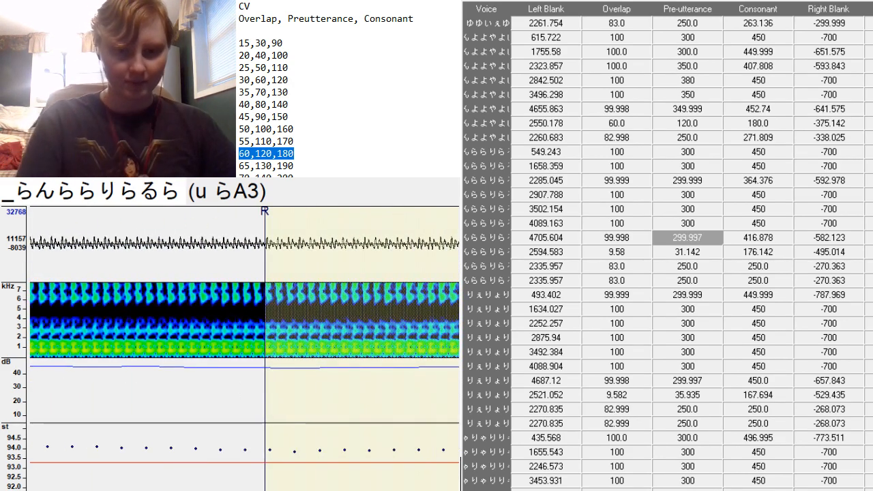
# Switch to the "らA3" entry and shift its markers earlier to a left blank of about 2536.3.
pyautogui.press('Down')
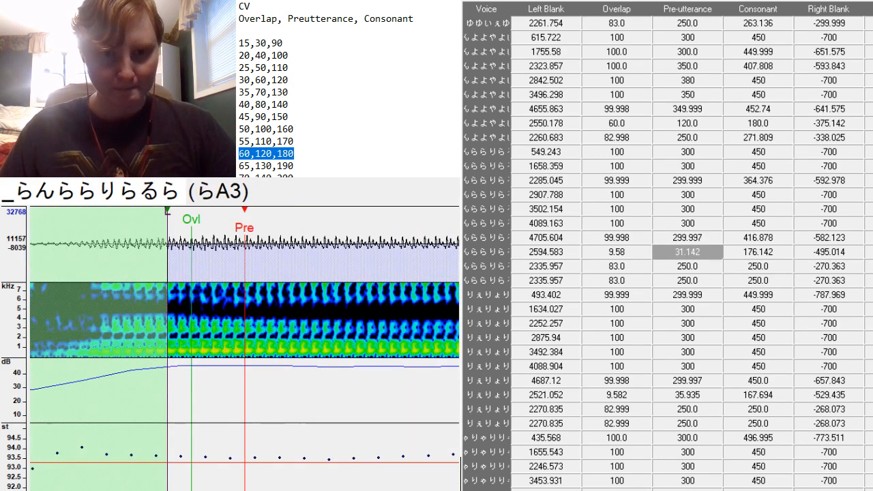
pyautogui.scroll(3, 244, 349)
pyautogui.click(285, 352)
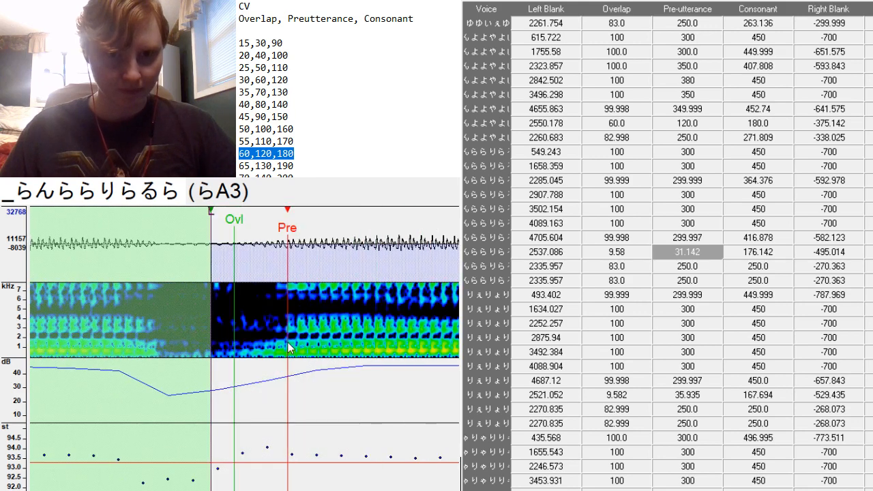
# Try overlap 15, pre-utterance 30 and consonant 90 on the "らA3" entry with a left blank of about 2530.6.
pyautogui.doubleClick(260, 43)
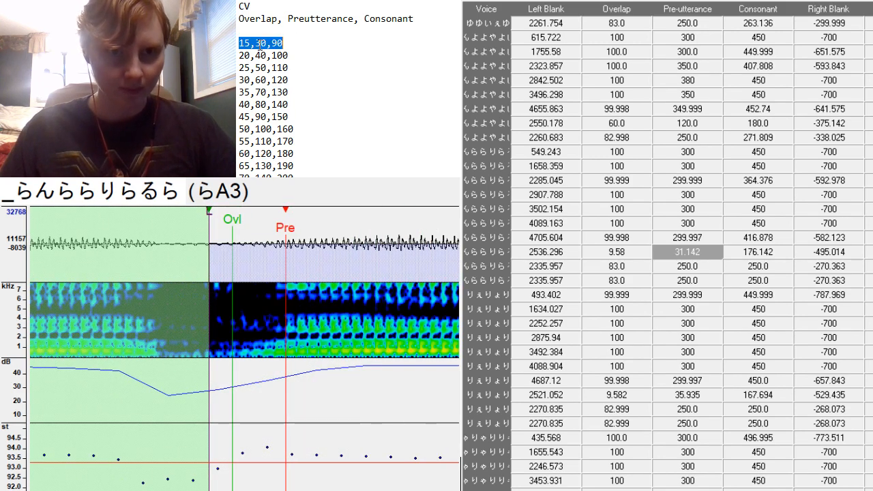
pyautogui.moveTo(617, 252); pyautogui.dragTo(757, 254)
pyautogui.write('15\t30\t90')
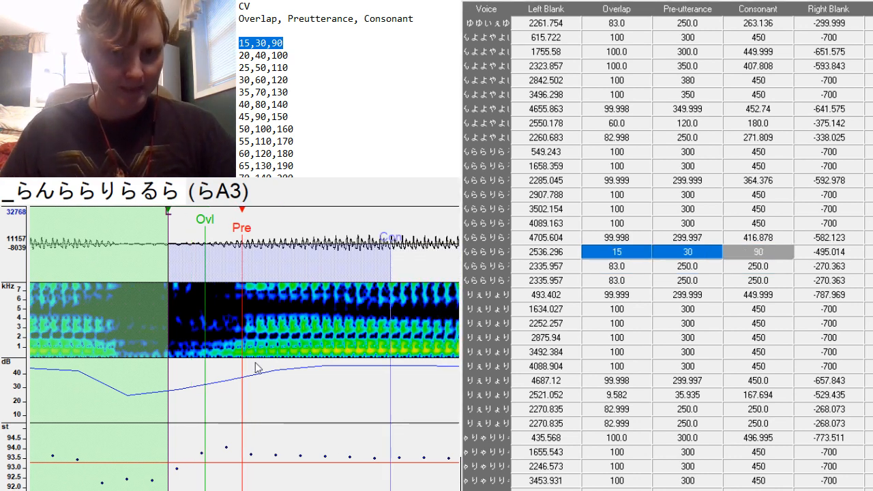
pyautogui.click(229, 341)
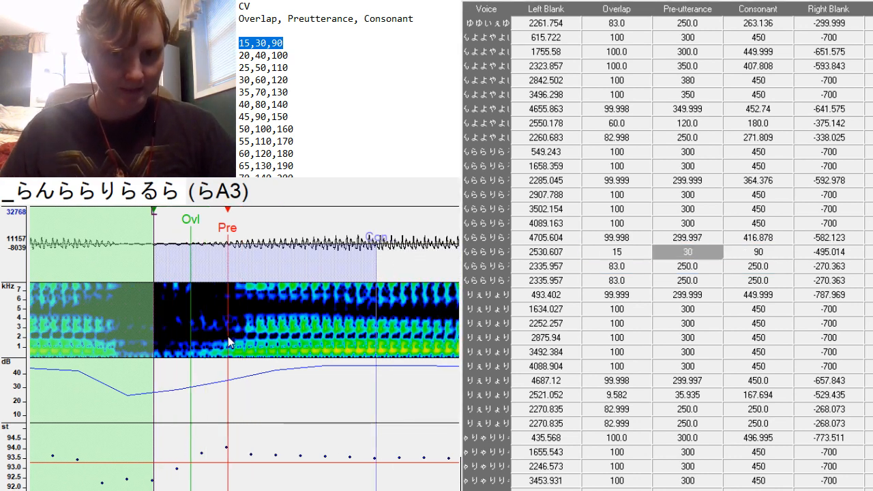
# Apply the 20,40,100 preset to the "らA3" entry's overlap, pre-utterance and consonant, and shift its left blank to about 2526.9.
pyautogui.doubleClick(264, 55)
pyautogui.hotkey('ctrl', 'c')
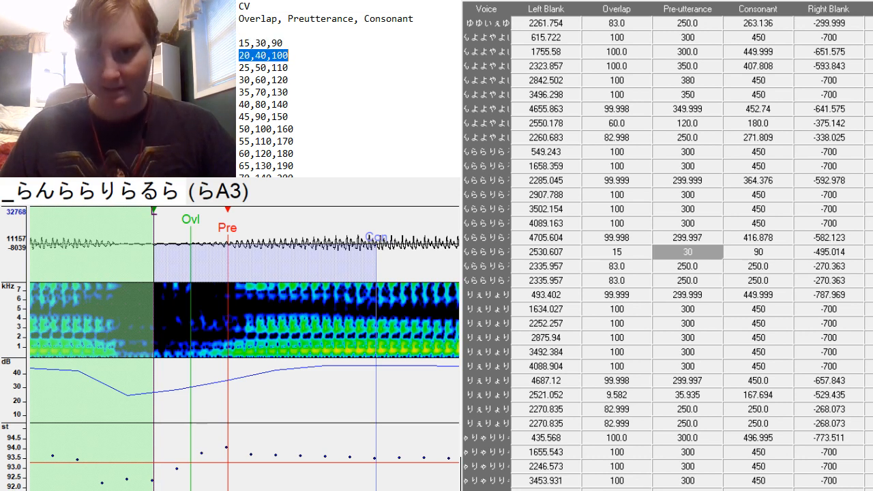
pyautogui.moveTo(617, 251); pyautogui.dragTo(744, 254)
pyautogui.hotkey('ctrl', 'v')
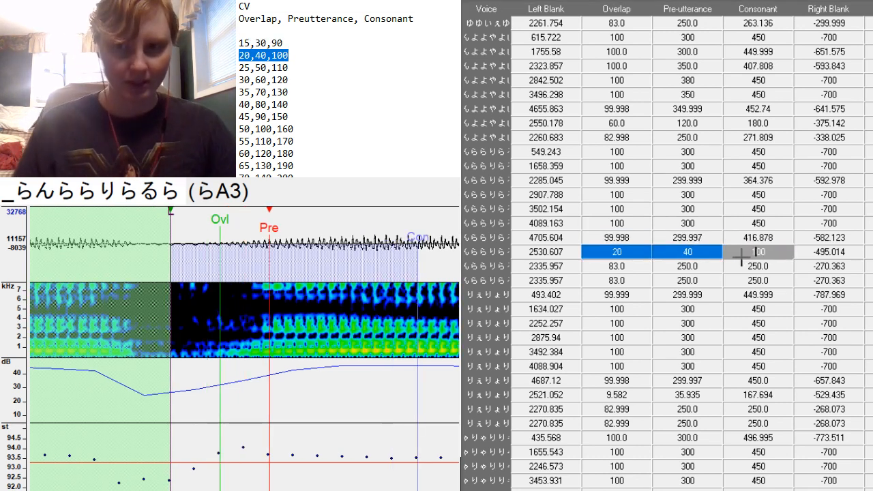
pyautogui.click(266, 366)
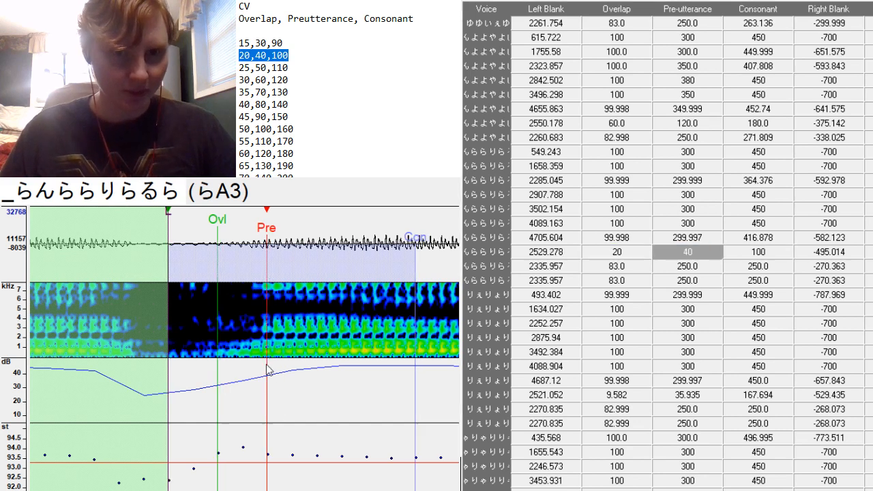
pyautogui.moveTo(267, 367); pyautogui.dragTo(261, 363)
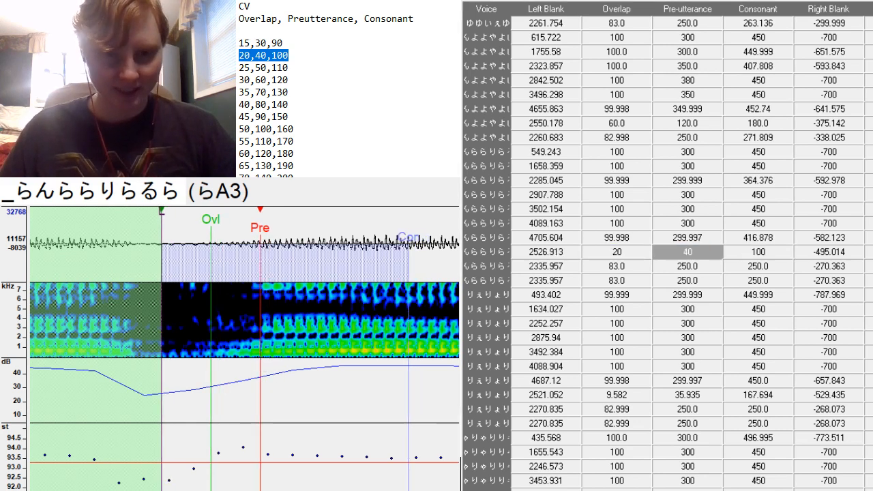
# Pull the "らA3" entry's right blank in to about -415.5.
pyautogui.scroll(-10, 244, 348)
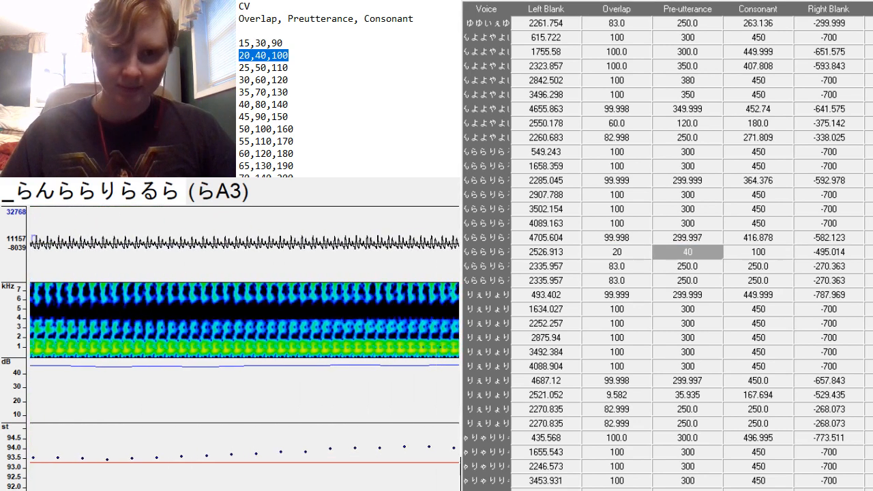
pyautogui.scroll(-3, 244, 293)
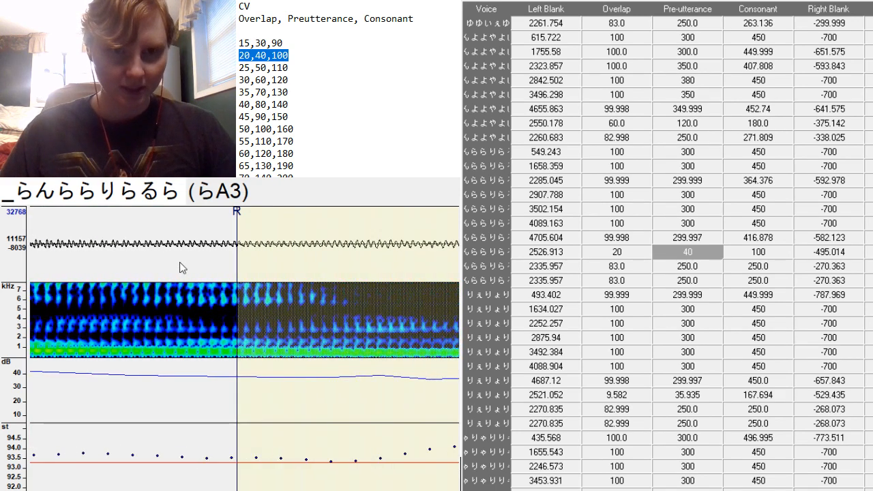
pyautogui.moveTo(240, 265); pyautogui.dragTo(32, 404)
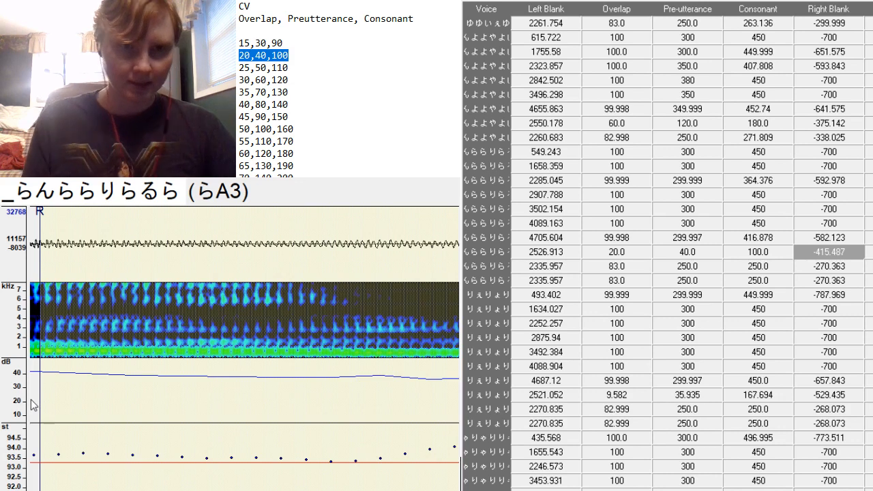
# Adjust the "a rA3" entry to a left blank of about 2266.2, right blank -278.6 and consonant 253.4.
pyautogui.press('Down')
pyautogui.click(69, 356)
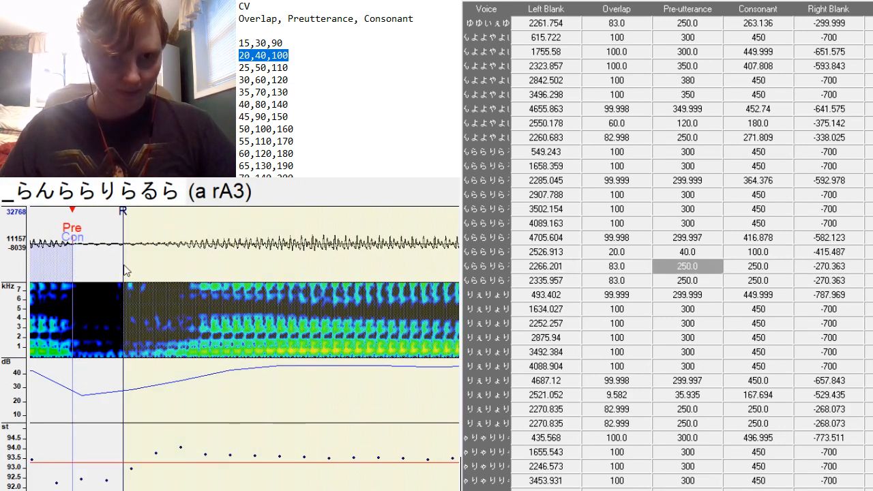
pyautogui.moveTo(123, 273); pyautogui.dragTo(144, 287)
pyautogui.moveTo(72, 302); pyautogui.dragTo(80, 304)
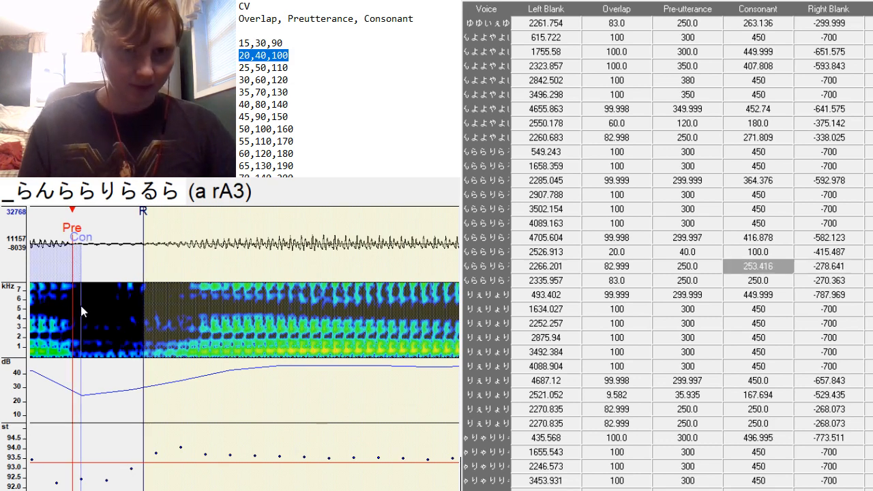
# Switch to the "a r-A3" entry, shift its left blank to about 5390.2 near the recording's end and extend its consonant to about 259.5.
pyautogui.press('Down')
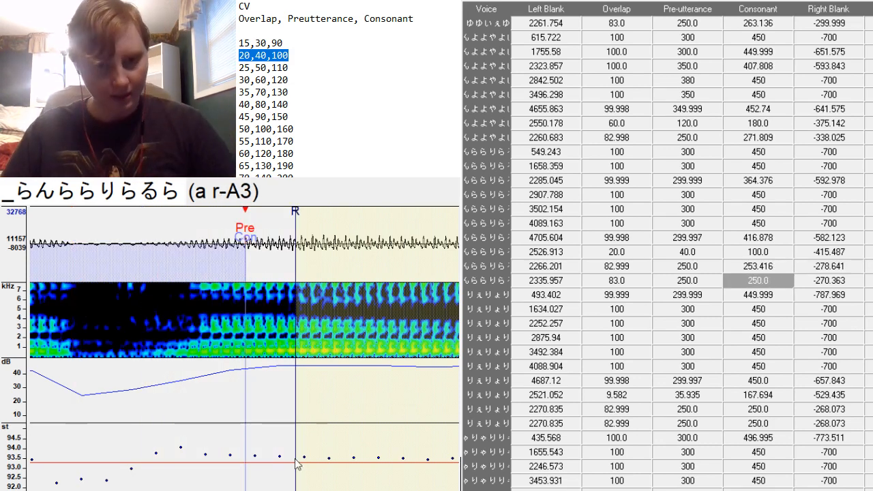
pyautogui.moveTo(232, 490)
pyautogui.mouseDown()
pyautogui.moveTo(249, 490)
pyautogui.moveTo(223, 490)
pyautogui.mouseUp()
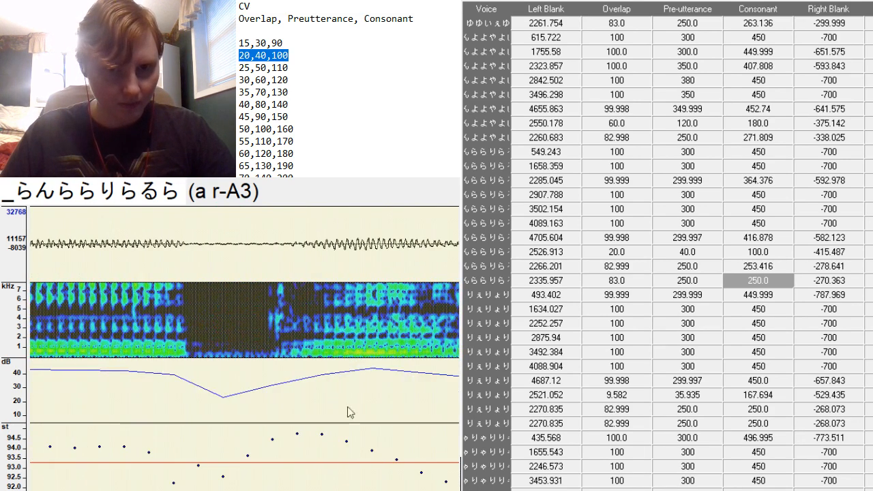
pyautogui.click(320, 350)
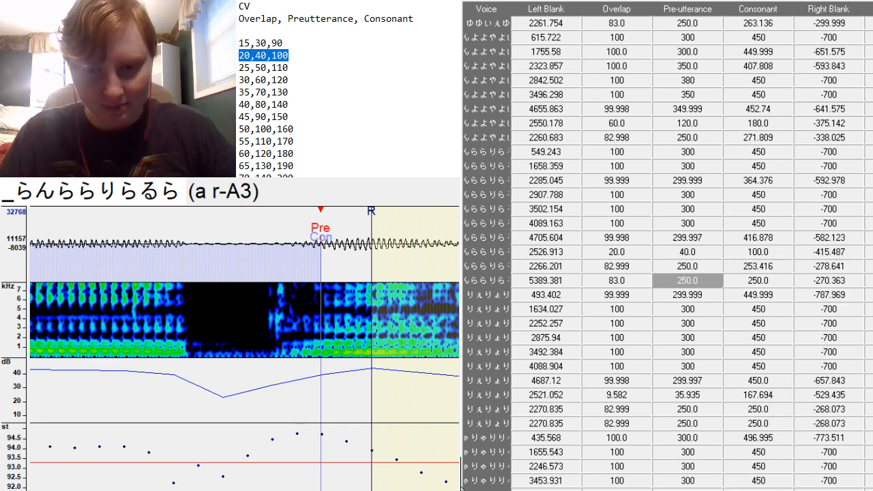
pyautogui.scroll(19, 317, 399)
pyautogui.scroll(-20, 317, 398)
pyautogui.scroll(1, 317, 399)
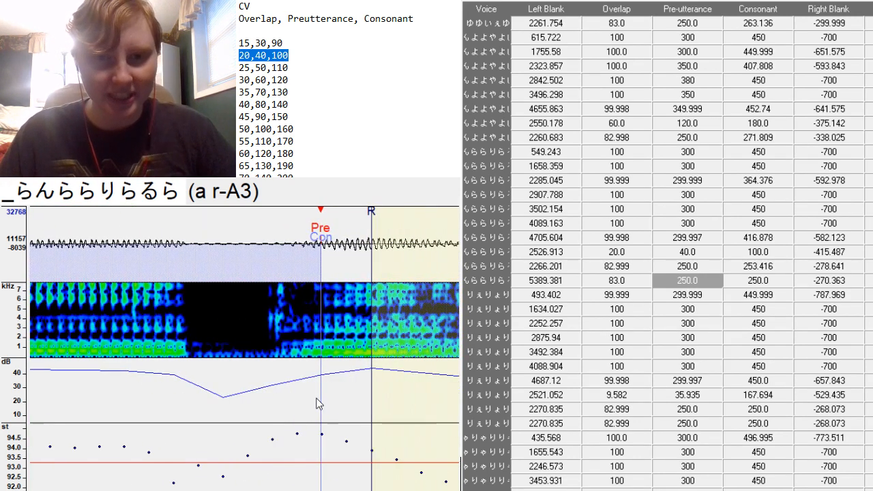
pyautogui.moveTo(320, 349); pyautogui.dragTo(331, 360)
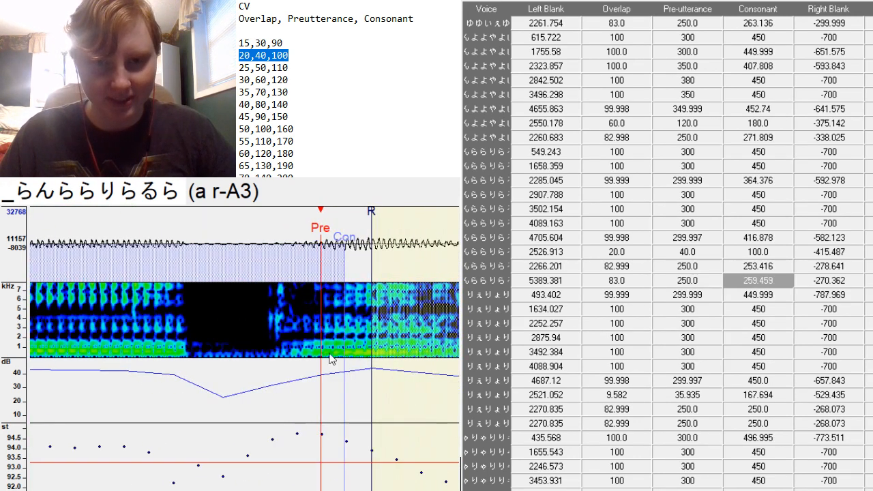
pyautogui.press('F3')
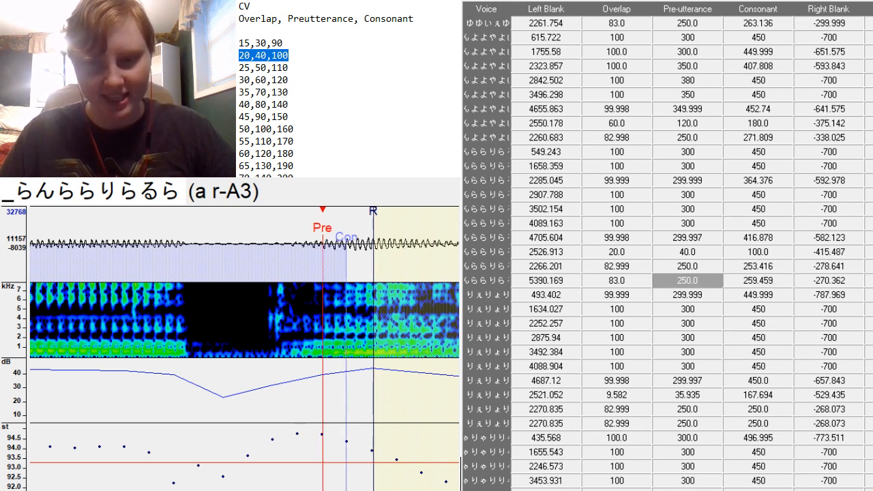
# Extend the "a r-A3" entry's right blank past the fading final sound to about -355.9.
pyautogui.scroll(-5, 461, 482)
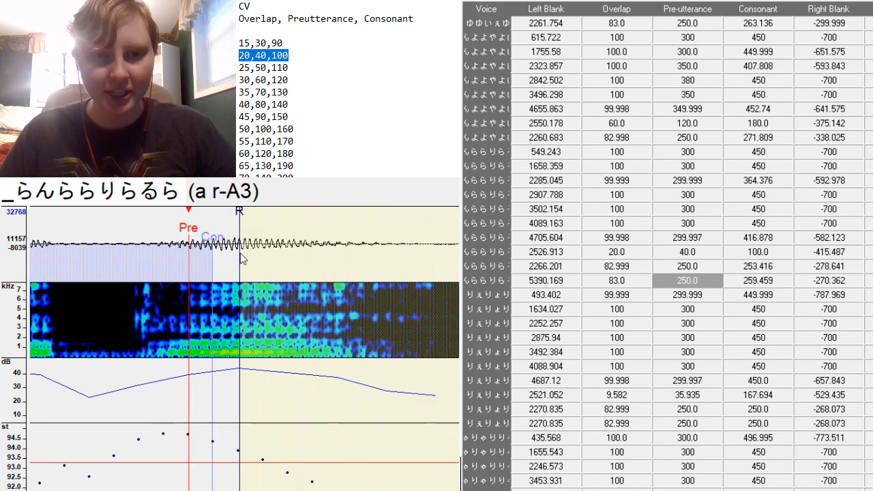
pyautogui.press('F5')
pyautogui.press('F5')
pyautogui.press('F5')
pyautogui.press('F5')
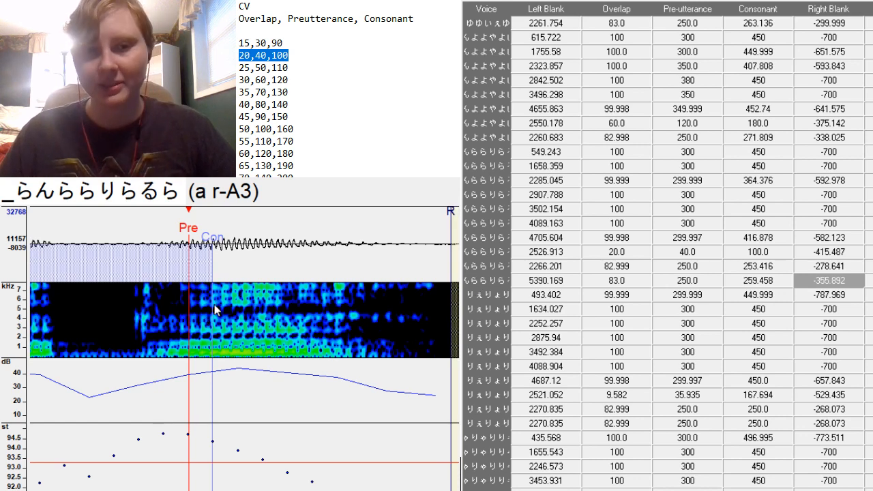
# Extend the "a r-A3" entry's consonant to about 330.7, through the fading final sound.
pyautogui.moveTo(212, 302)
pyautogui.mouseDown()
pyautogui.moveTo(451, 341)
pyautogui.moveTo(388, 361)
pyautogui.mouseUp()
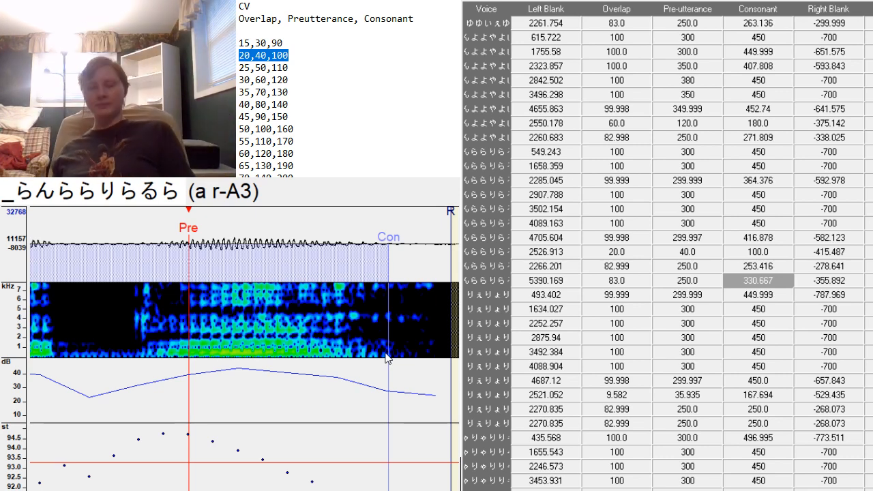
# Switch to the "- りぇA3" entry and shift its left blank to about 614.7, with the pre-utterance on the vowel onset.
pyautogui.press('Down')
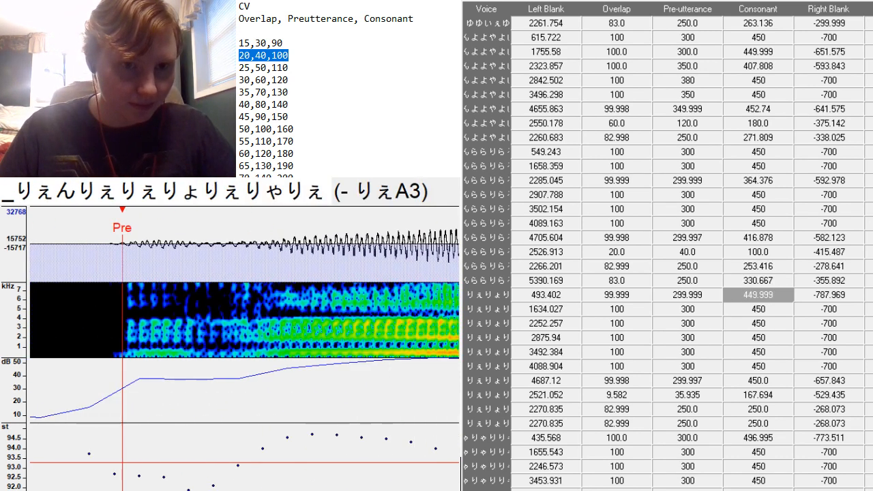
pyautogui.click(425, 350)
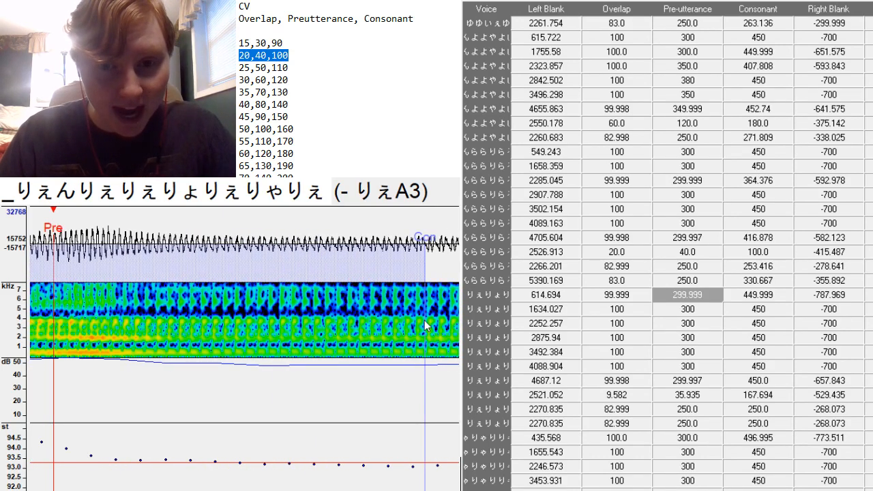
pyautogui.press('F3')
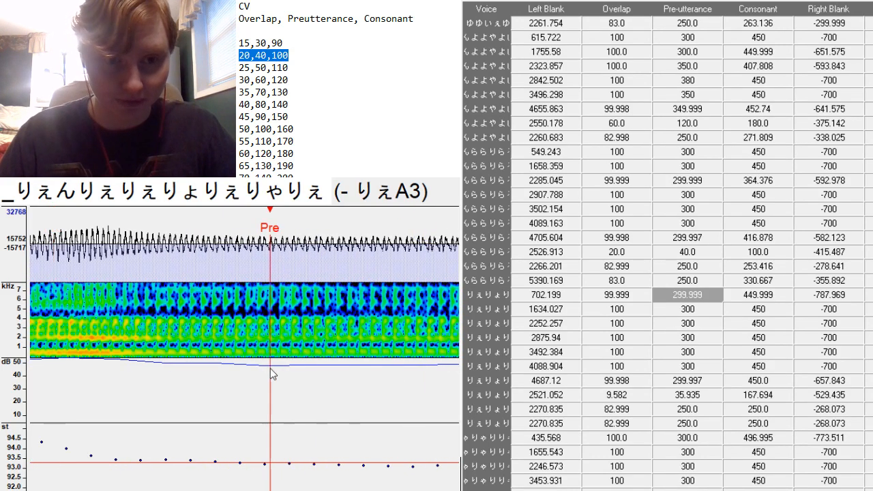
pyautogui.hotkey('ctrl', 'z')
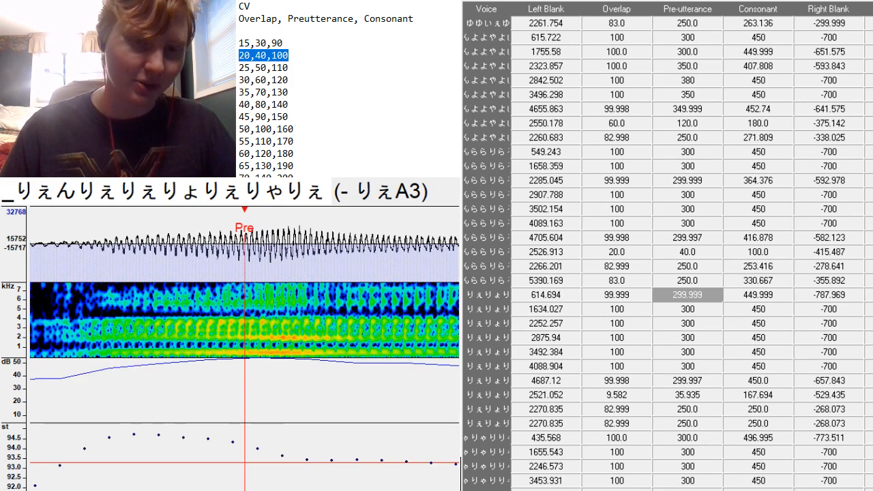
# Shorten the "- りぇA3" entry's consonant to about 367.8, keeping the left blank at about 614.7.
pyautogui.scroll(-9, 245, 319)
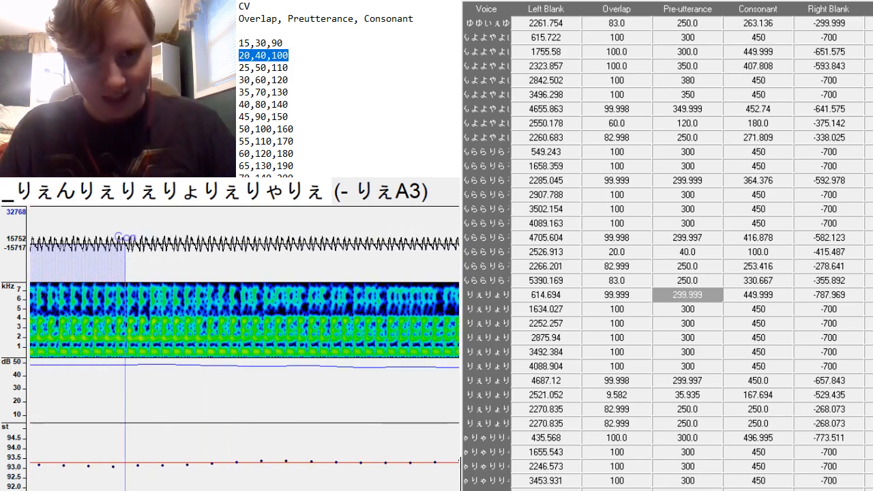
pyautogui.scroll(-8, 384, 307)
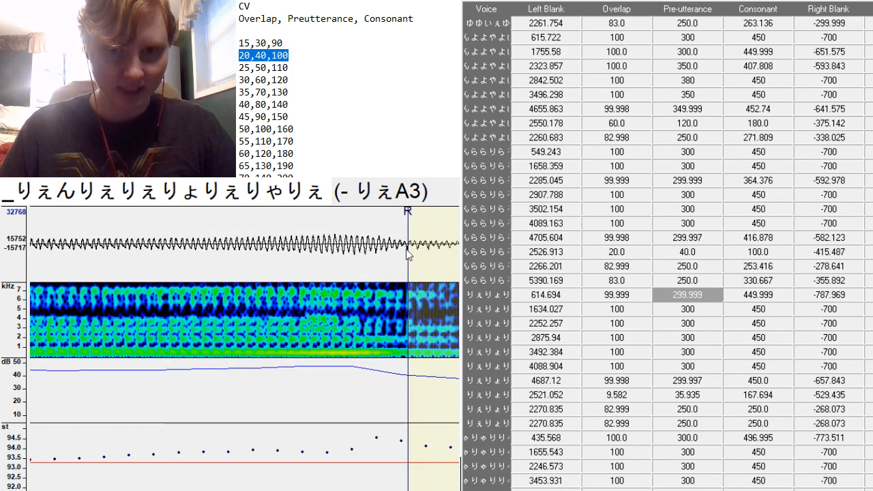
pyautogui.scroll(15, 395, 265)
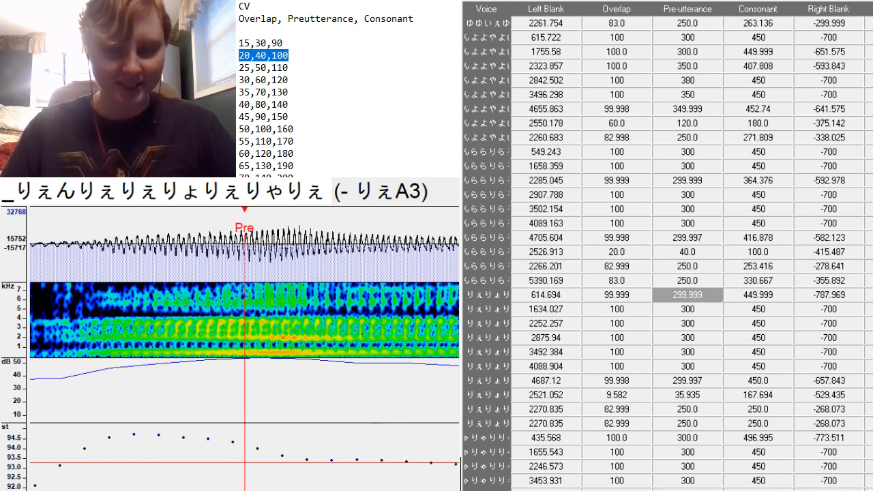
pyautogui.scroll(-5, 245, 307)
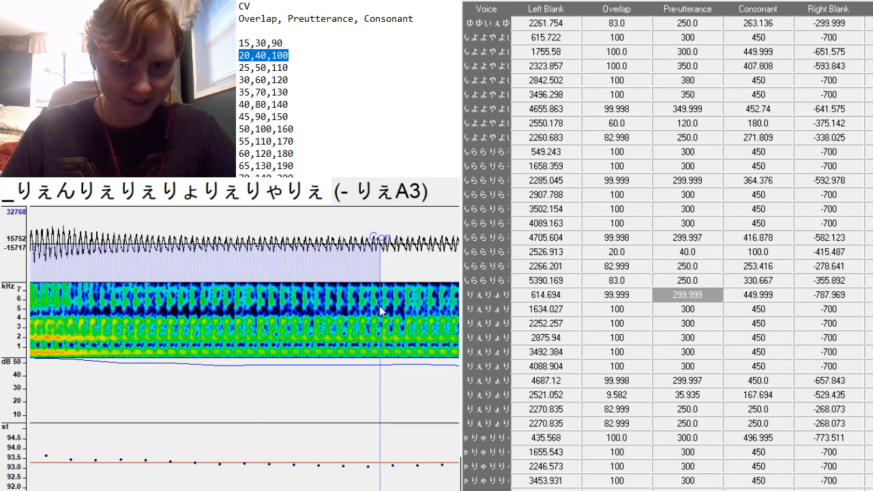
pyautogui.moveTo(380, 312); pyautogui.dragTo(177, 370)
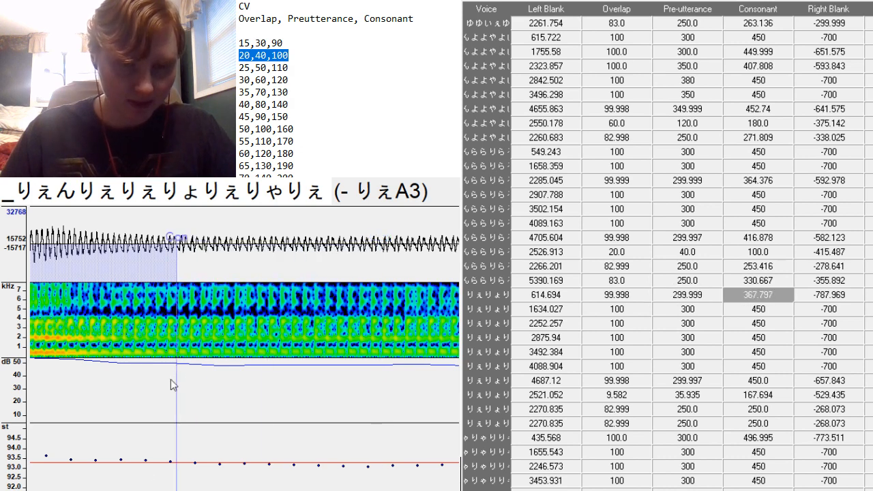
pyautogui.press('F3')
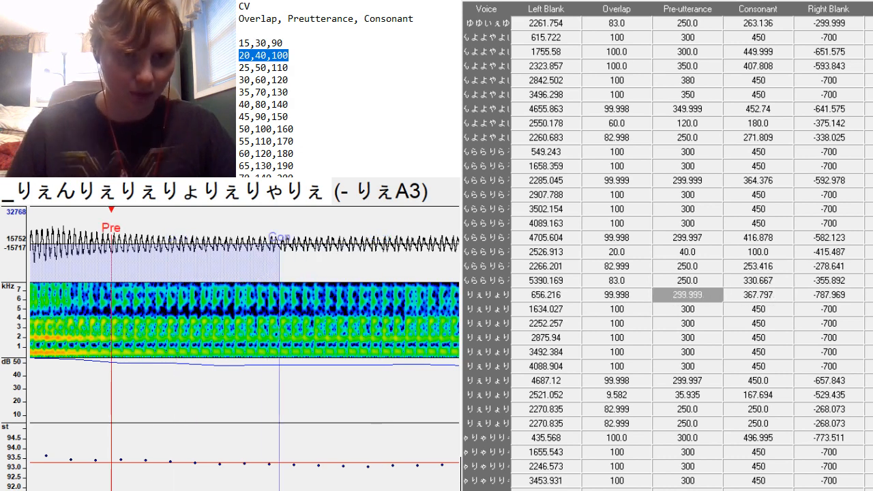
pyautogui.hotkey('ctrl', 'z')
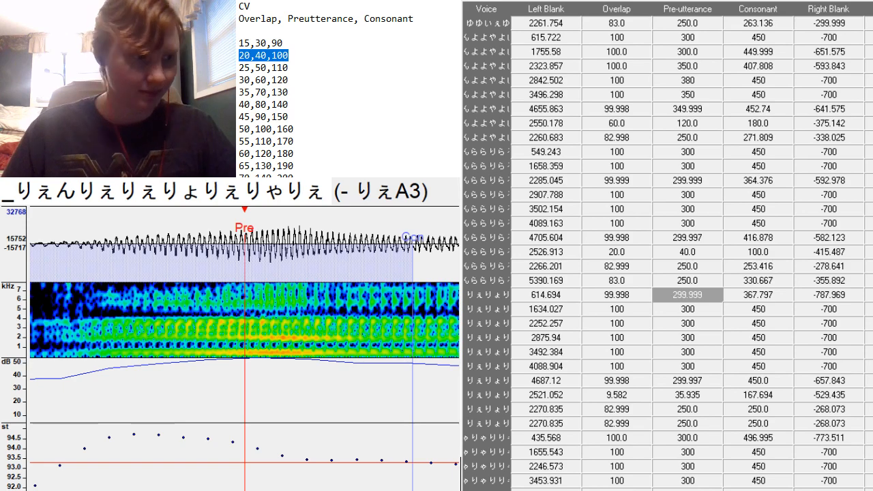
# Pull the "- りぇA3" entry's right blank in to about -689.7, within the steady vowel.
pyautogui.scroll(-20, 244, 321)
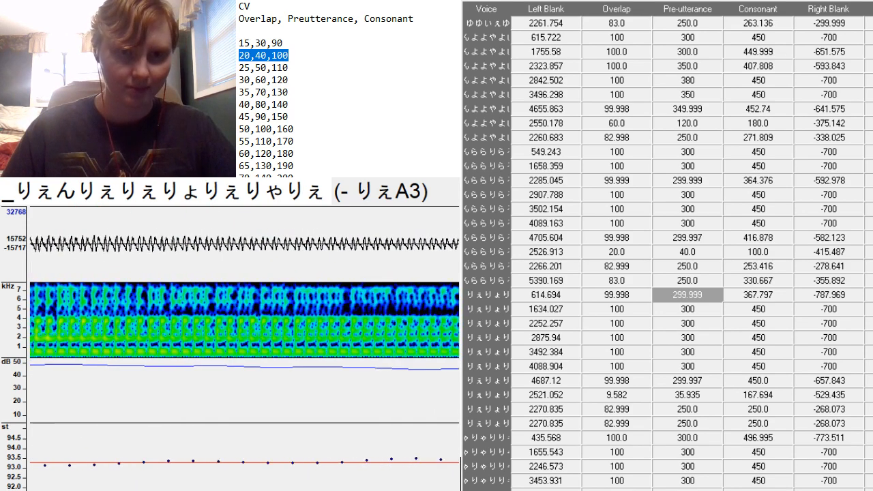
pyautogui.scroll(-5, 232, 321)
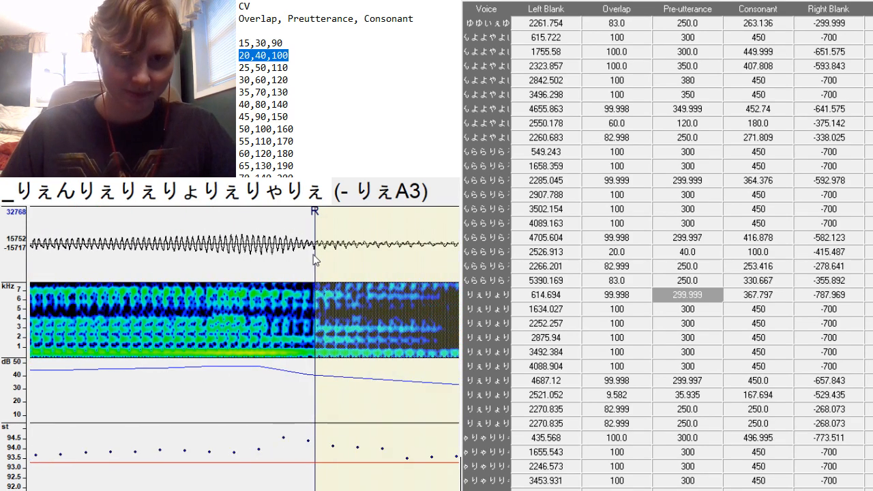
pyautogui.moveTo(315, 263)
pyautogui.mouseDown()
pyautogui.moveTo(68, 356)
pyautogui.moveTo(74, 363)
pyautogui.mouseUp()
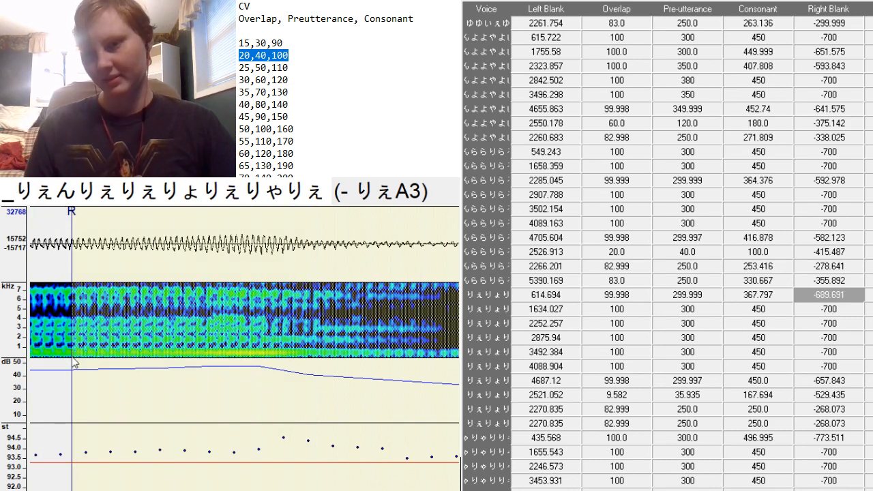
# Switch to the "n りぇA3" entry and shift its left blank to about 1764.3, placing the pre-utterance where the vowel builds up.
pyautogui.press('Down')
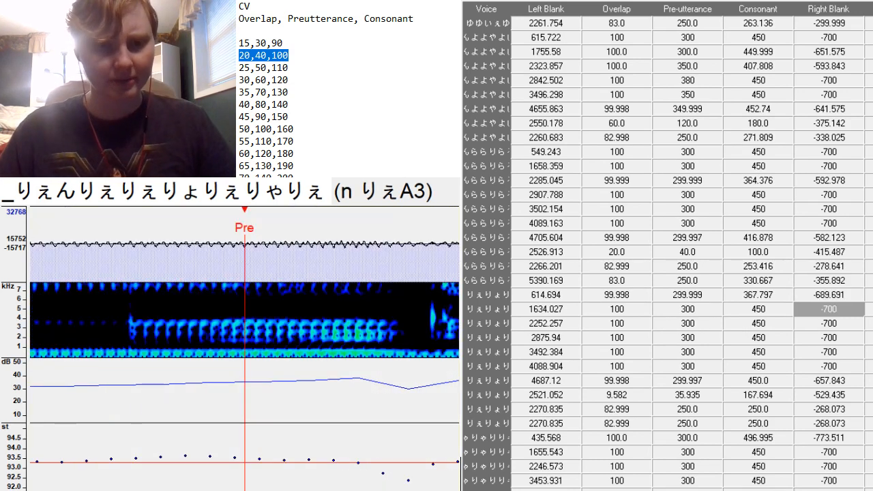
pyautogui.scroll(8, 244, 341)
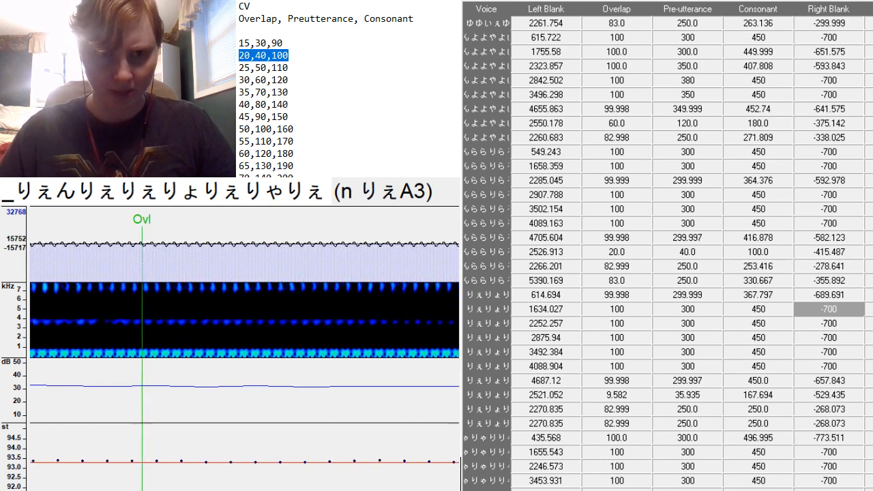
pyautogui.scroll(-14, 244, 341)
pyautogui.press('F3')
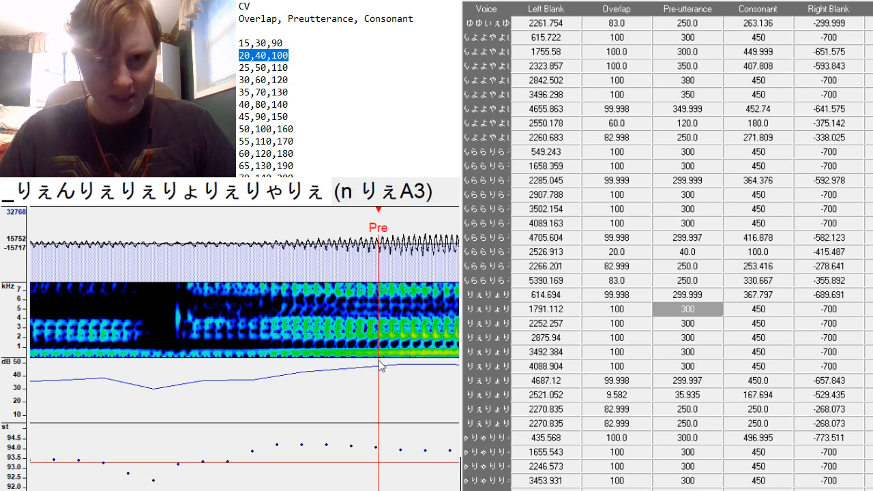
pyautogui.press('F3')
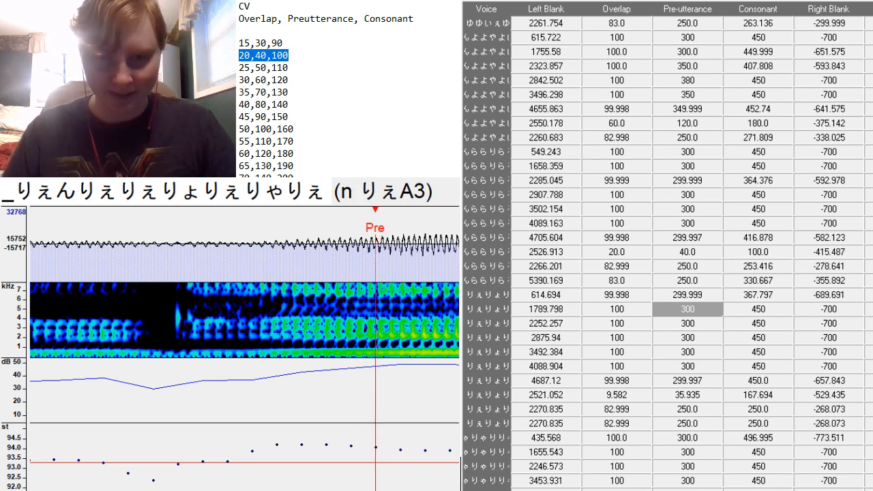
pyautogui.scroll(5, 244, 349)
pyautogui.scroll(-2, 244, 349)
pyautogui.scroll(3, 244, 348)
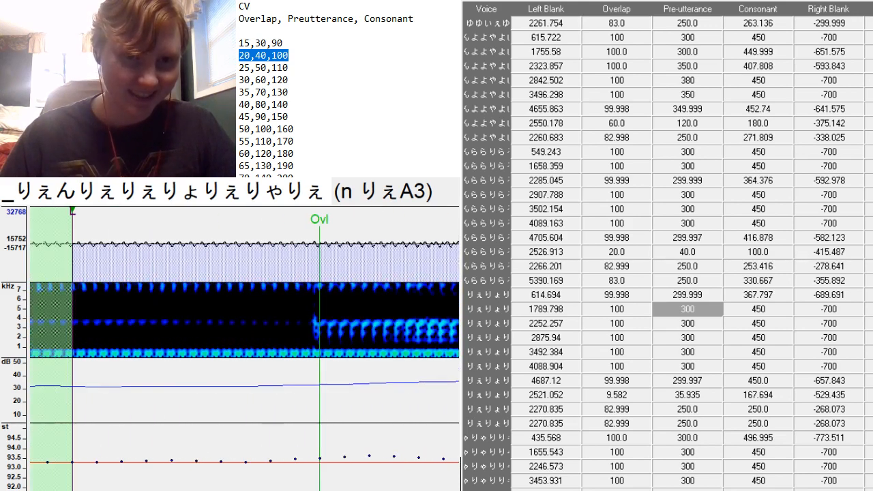
pyautogui.scroll(-9, 245, 349)
pyautogui.press('F3')
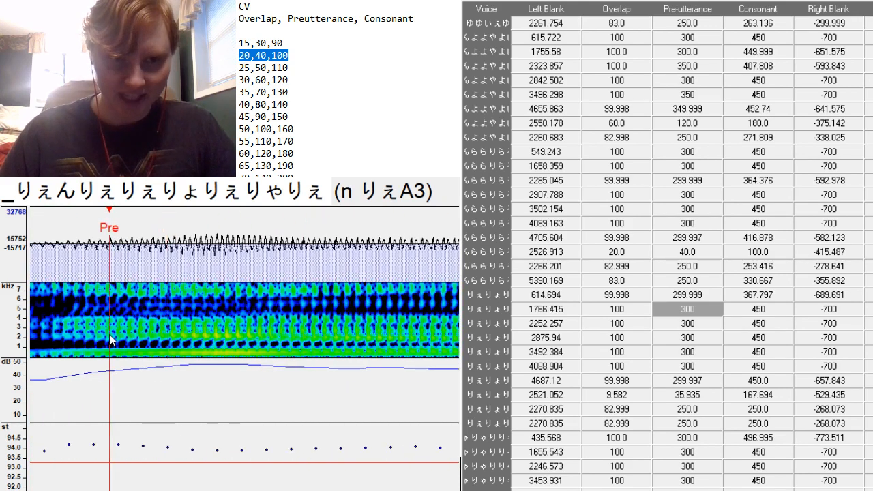
pyautogui.press('F3')
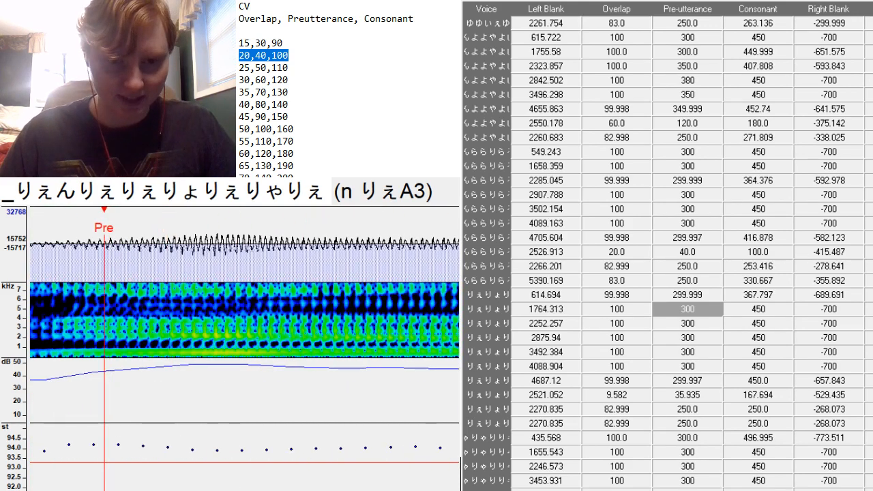
pyautogui.scroll(6, 245, 349)
pyautogui.scroll(-6, 244, 349)
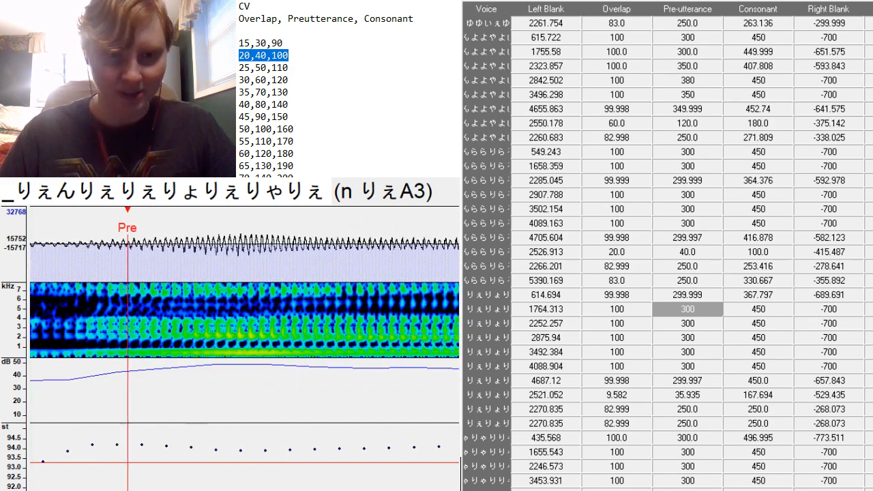
# Switch to the "e りぇA3" entry and shift its left blank to about 2382.9, then check its consonant and right blank positions.
pyautogui.press('Down')
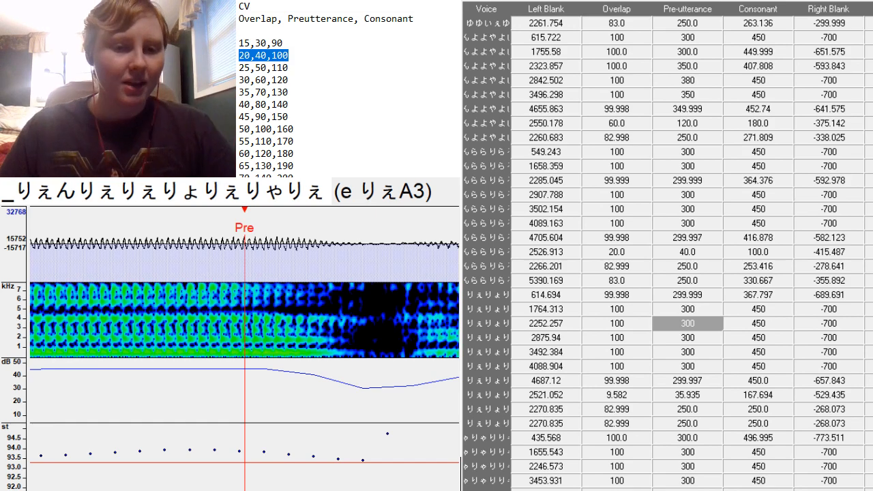
pyautogui.scroll(5, 244, 349)
pyautogui.scroll(-10, 244, 349)
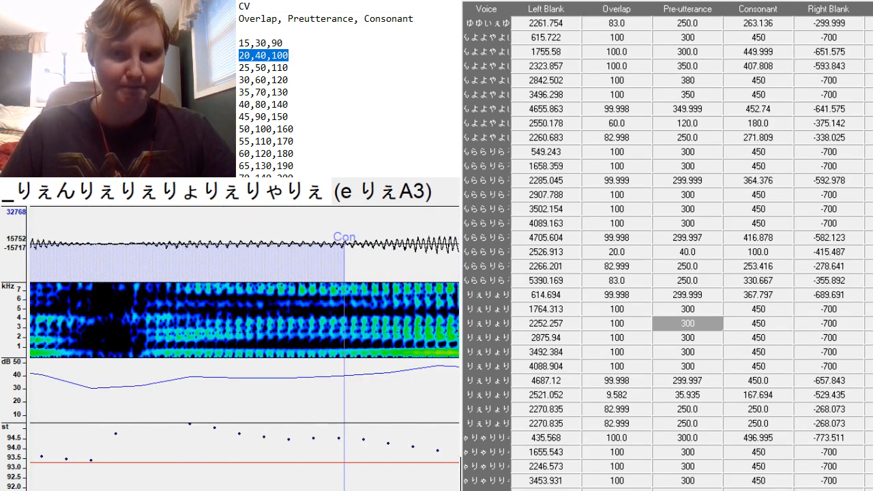
pyautogui.click(285, 361)
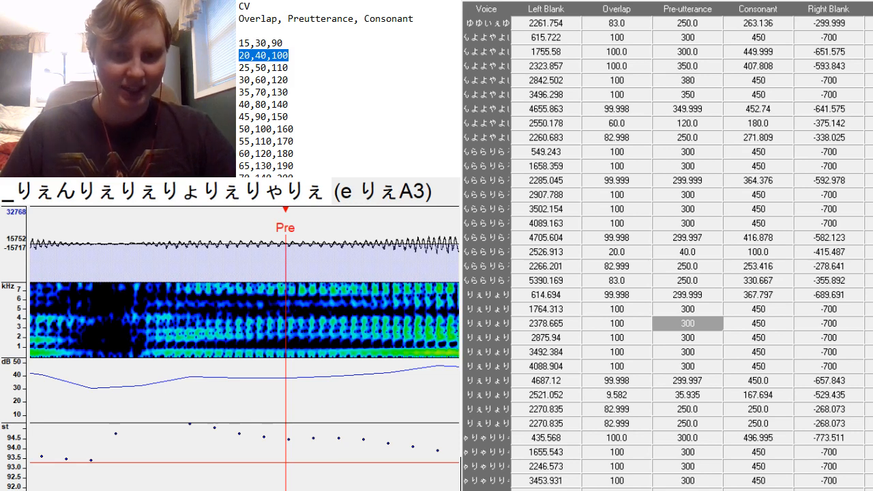
pyautogui.scroll(5, 244, 349)
pyautogui.scroll(-6, 244, 348)
pyautogui.scroll(1, 244, 349)
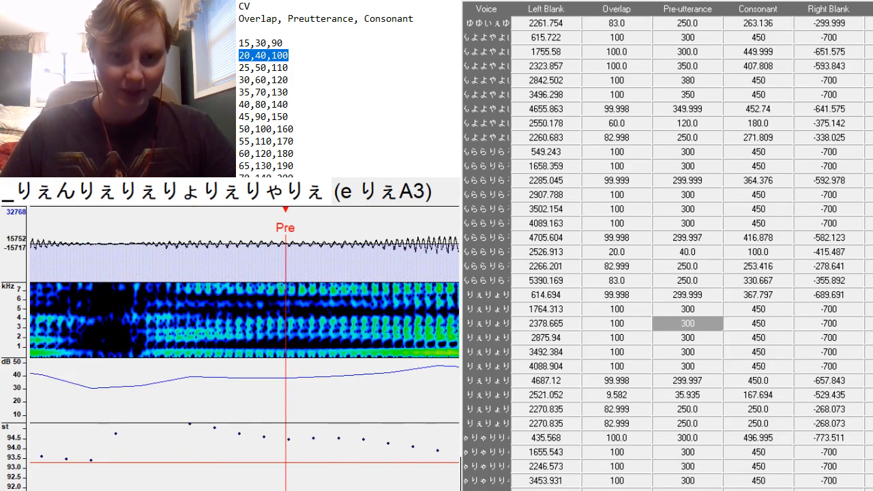
pyautogui.click(297, 341)
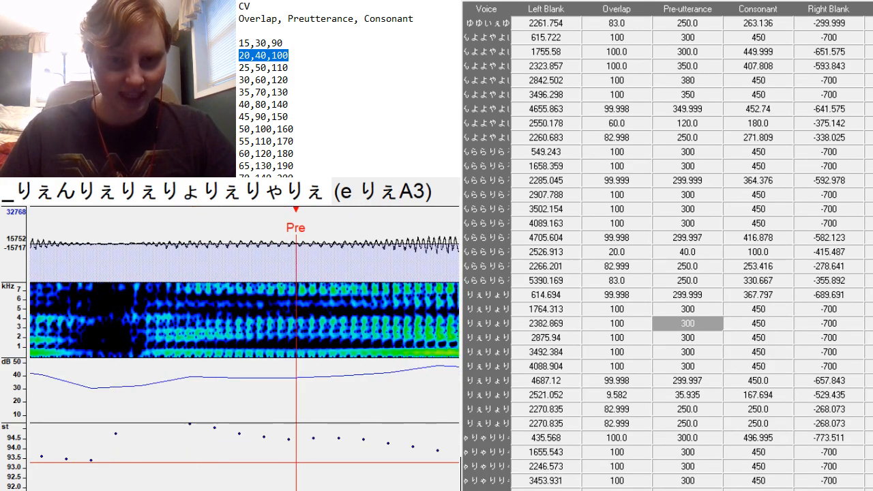
pyautogui.scroll(4, 244, 349)
pyautogui.scroll(-6, 245, 349)
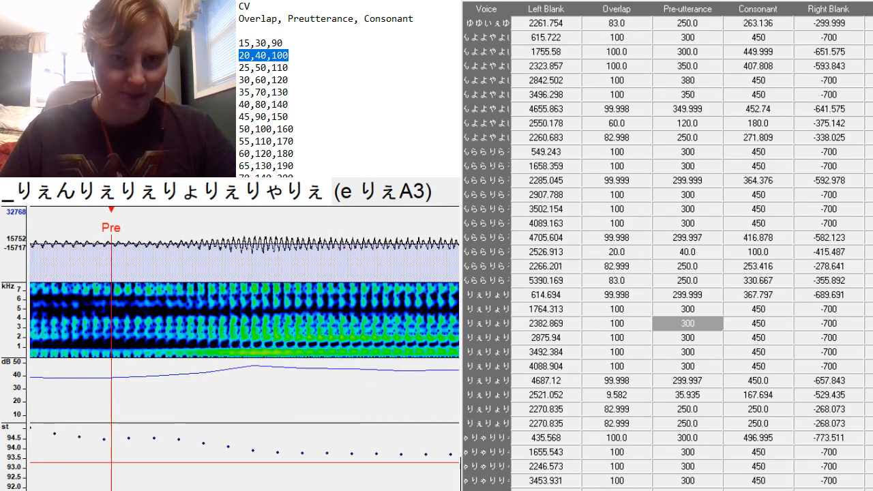
pyautogui.scroll(-6, 244, 349)
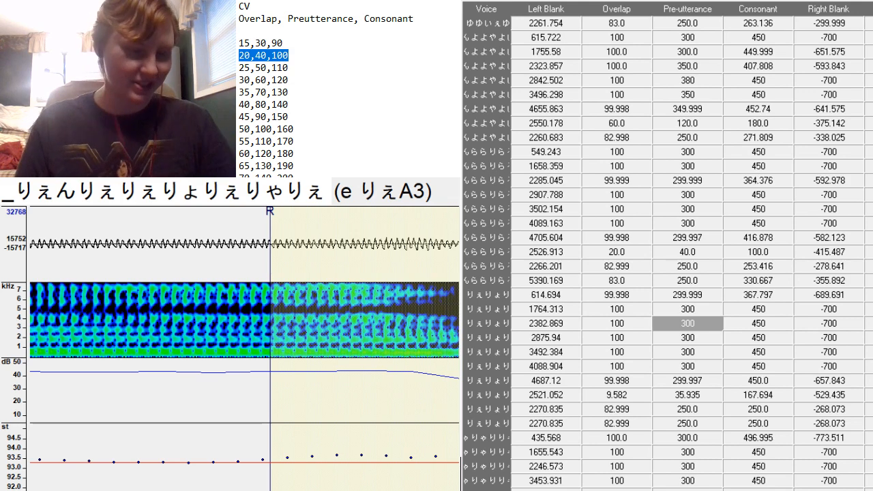
# Switch to the "e りょA3" entry, shift its left blank to about 2968.8 and check its remaining markers against the spectrogram.
pyautogui.press('Down')
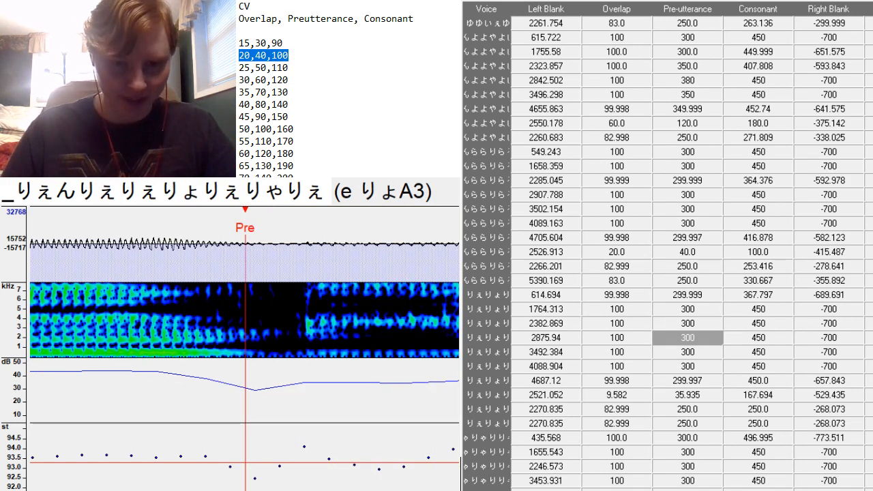
pyautogui.scroll(3, 244, 348)
pyautogui.scroll(-8, 244, 349)
pyautogui.scroll(4, 244, 348)
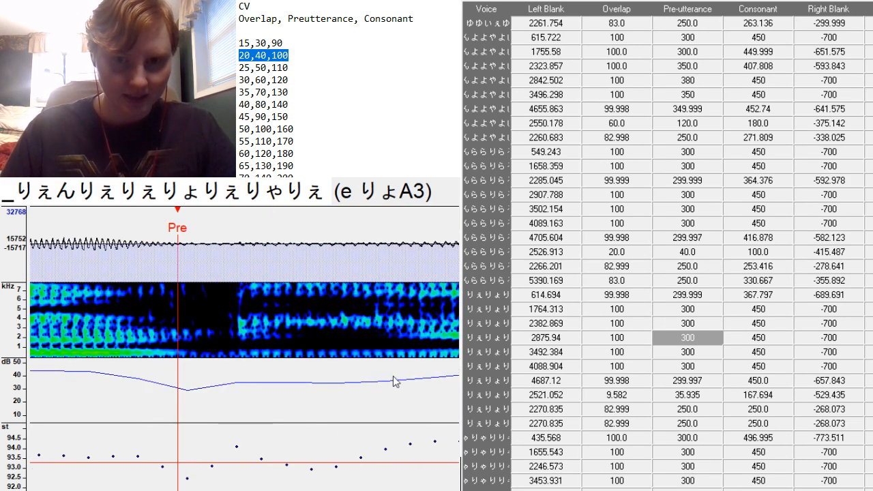
pyautogui.click(407, 359)
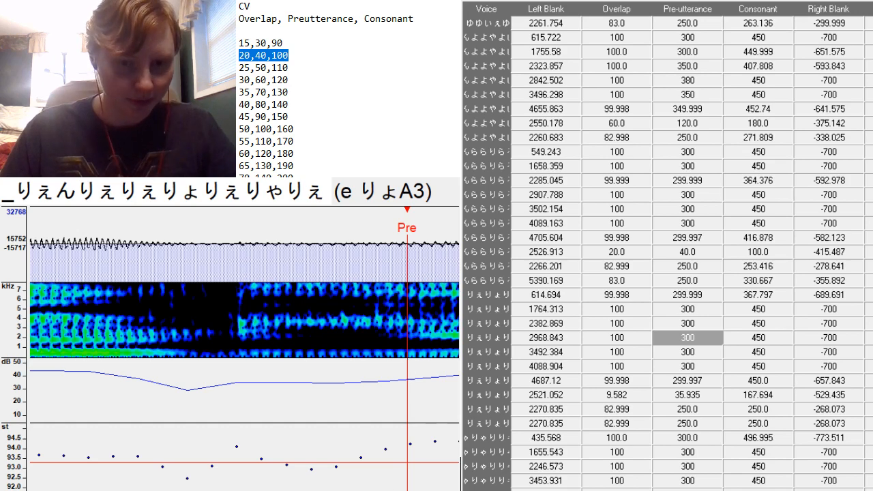
pyautogui.scroll(3, 244, 349)
pyautogui.scroll(-8, 245, 349)
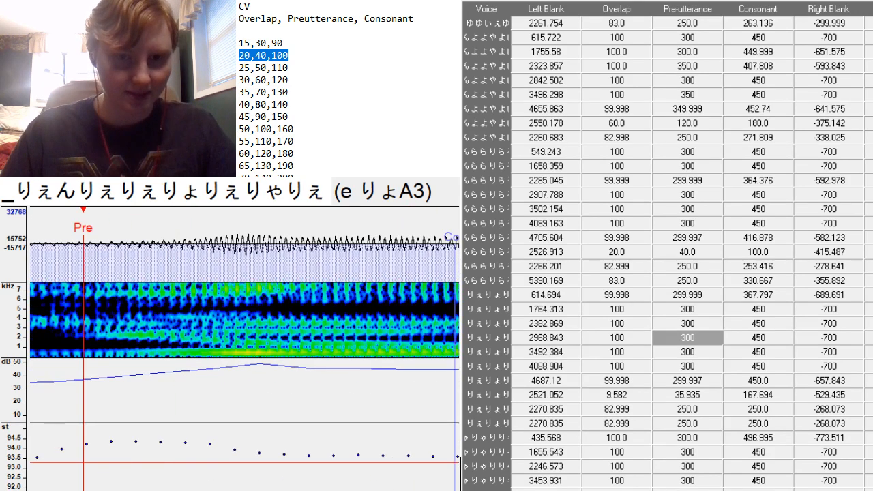
pyautogui.scroll(-6, 244, 321)
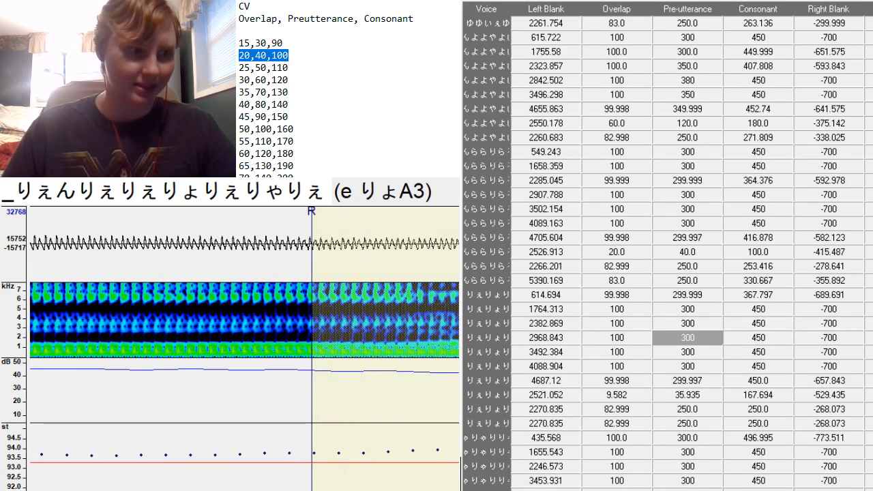
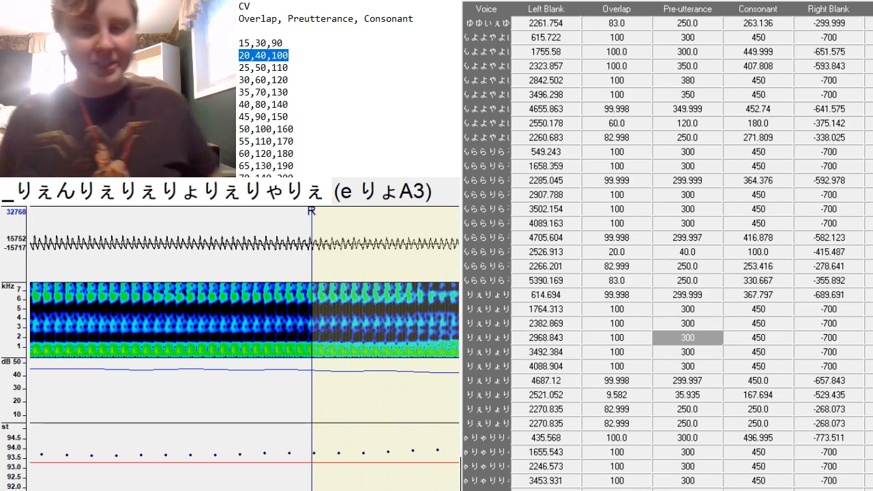
# Switch to the "o りぇA3" entry, shift its left blank to about 3554.0 and check its overlap and right blank against the spectrogram.
pyautogui.press('Down')
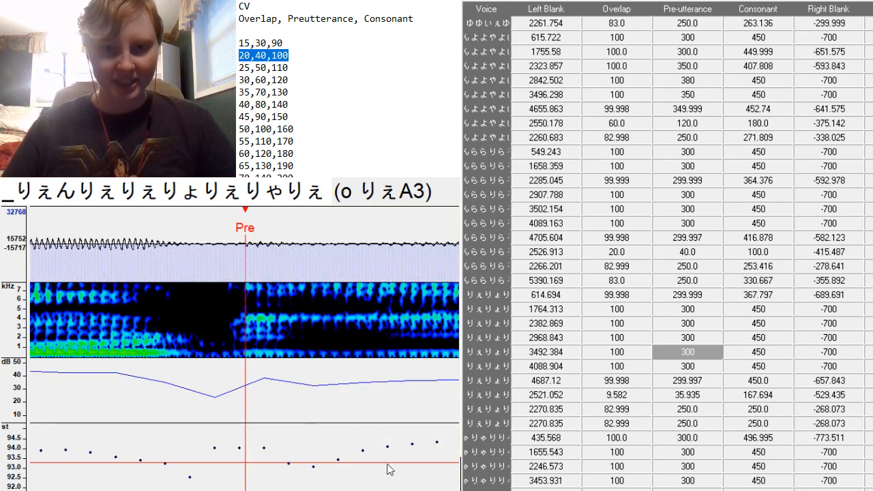
pyautogui.click(408, 351)
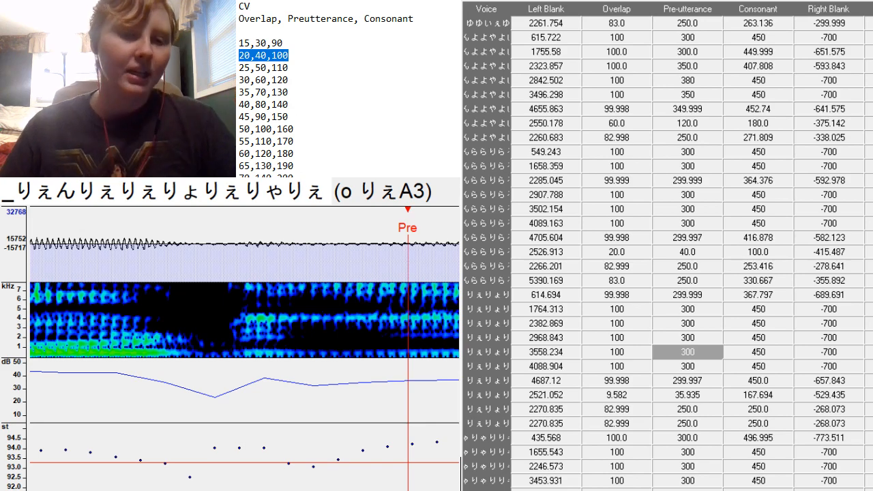
pyautogui.scroll(5, 244, 321)
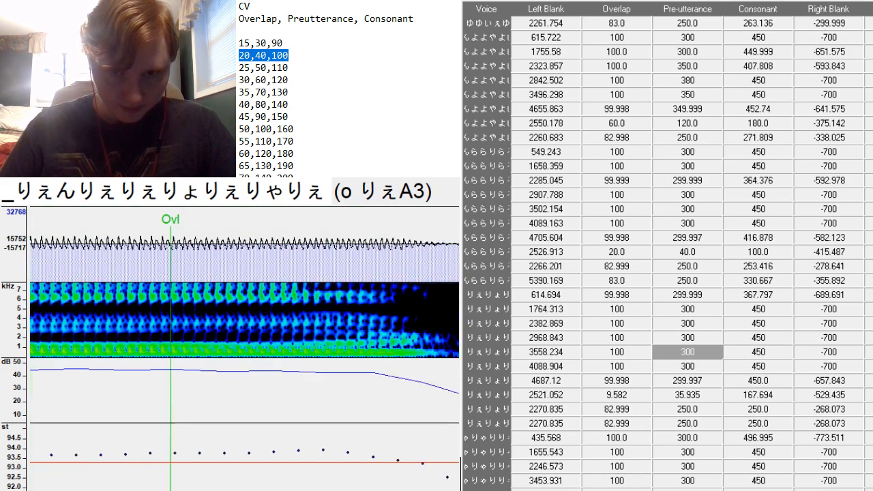
pyautogui.scroll(-8, 244, 321)
pyautogui.scroll(1, 267, 382)
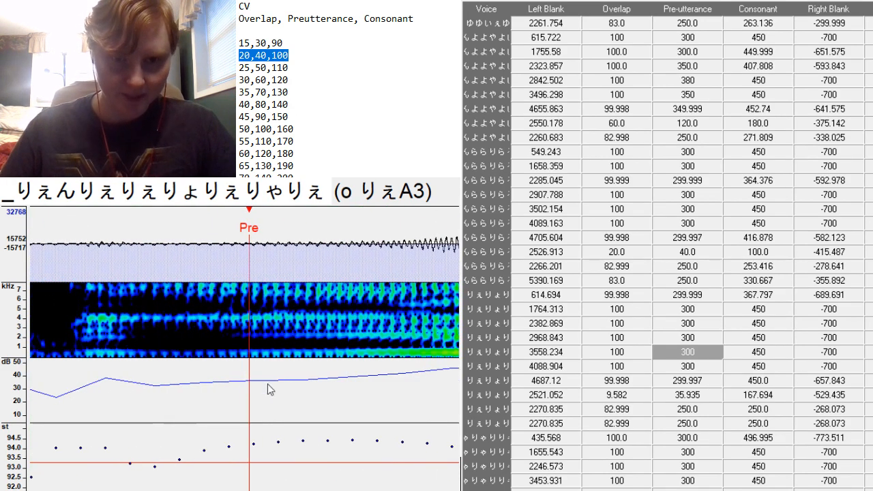
pyautogui.moveTo(250, 362); pyautogui.dragTo(239, 340)
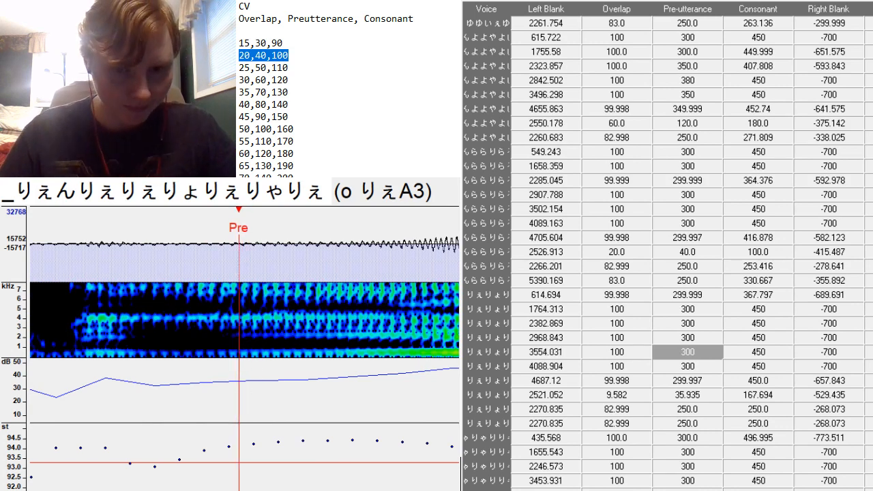
pyautogui.scroll(4, 244, 349)
pyautogui.scroll(-2, 244, 349)
pyautogui.hscroll(20, 244, 348)
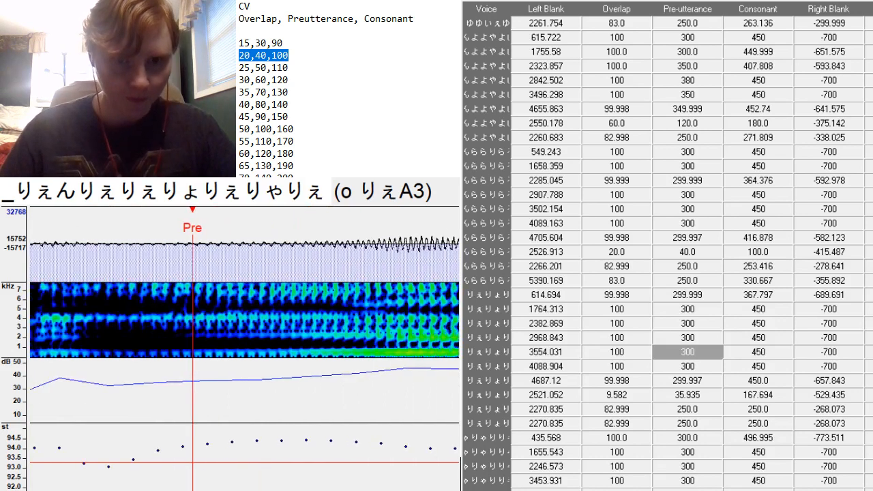
pyautogui.moveTo(351, 334); pyautogui.dragTo(377, 335)
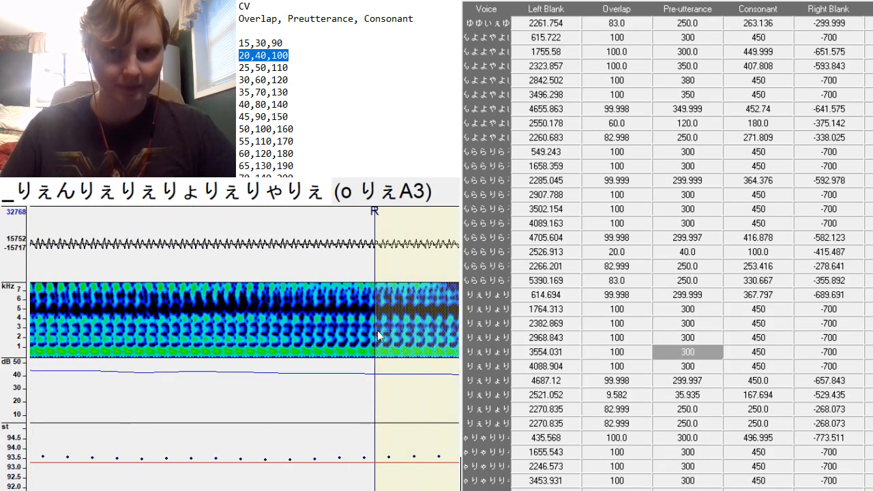
# Switch to the "e りゃA3" entry, shift its left blank to about 4153.4 and check its overlap and right blank positions.
pyautogui.press('Down')
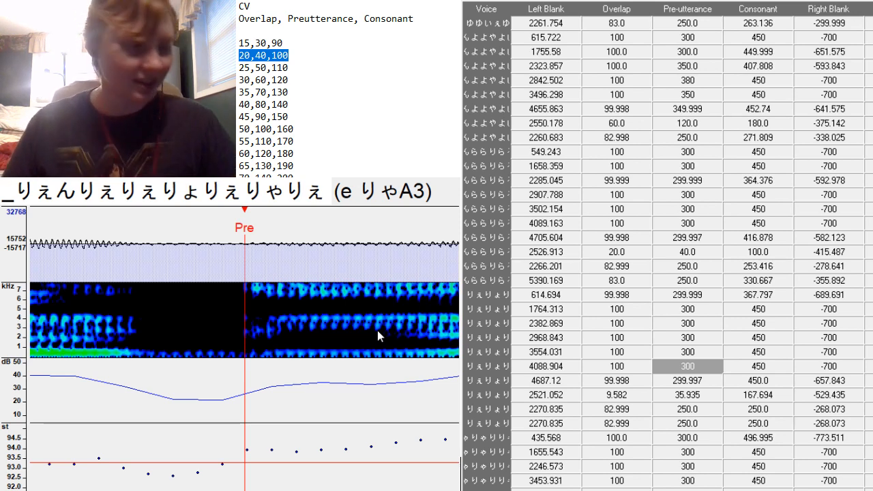
pyautogui.click(405, 360)
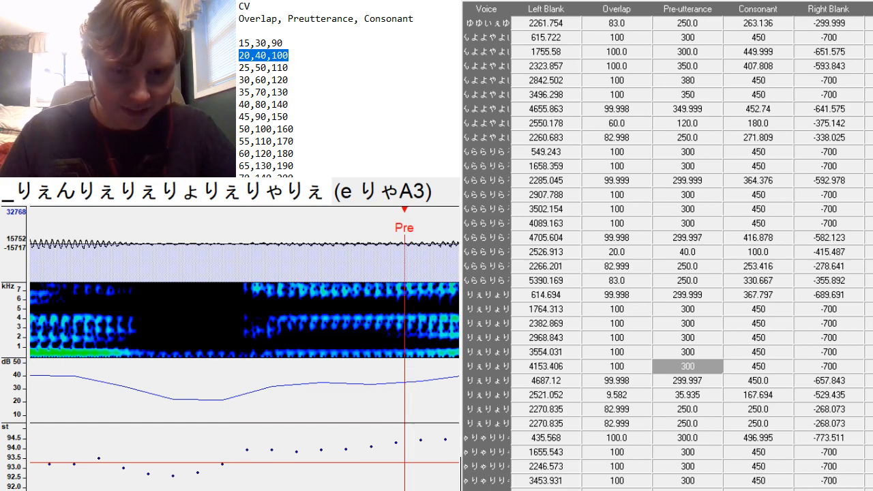
pyautogui.scroll(8, 244, 349)
pyautogui.scroll(-18, 244, 349)
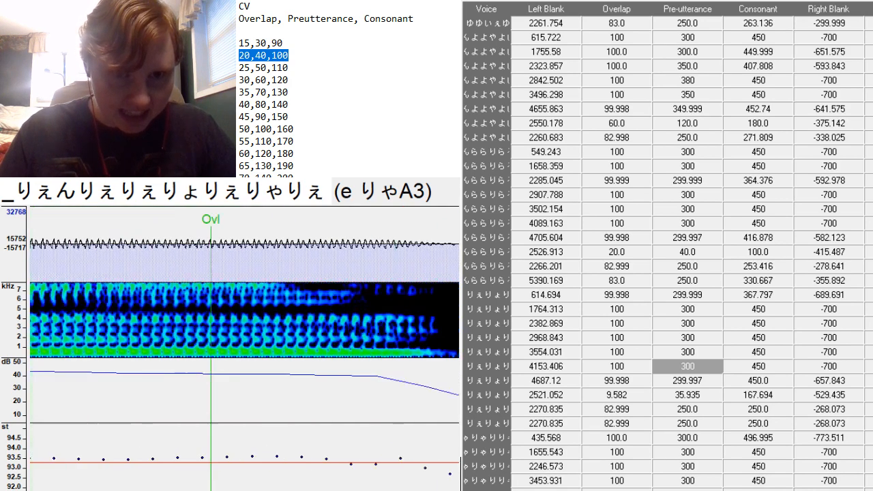
pyautogui.scroll(-10, 244, 348)
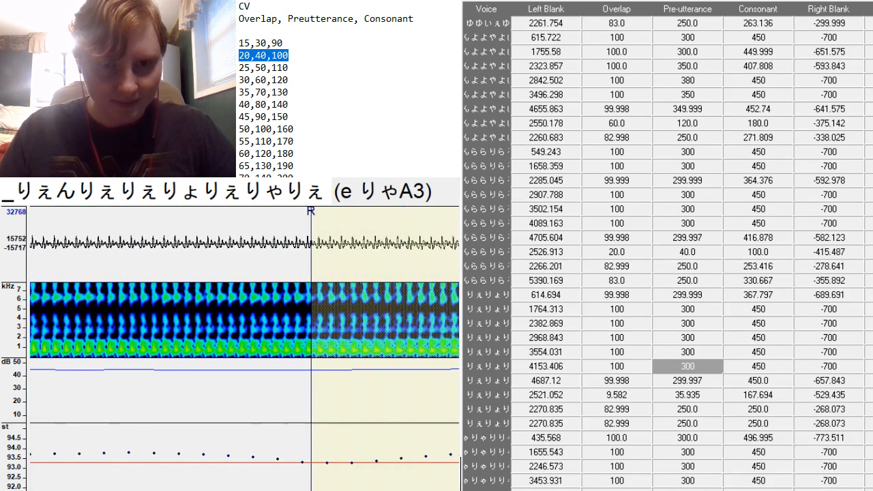
# Switch to the "a りぇA3" entry and shift its left blank to about 4777.2, then check that the right blank falls within the steady vowel.
pyautogui.press('Down')
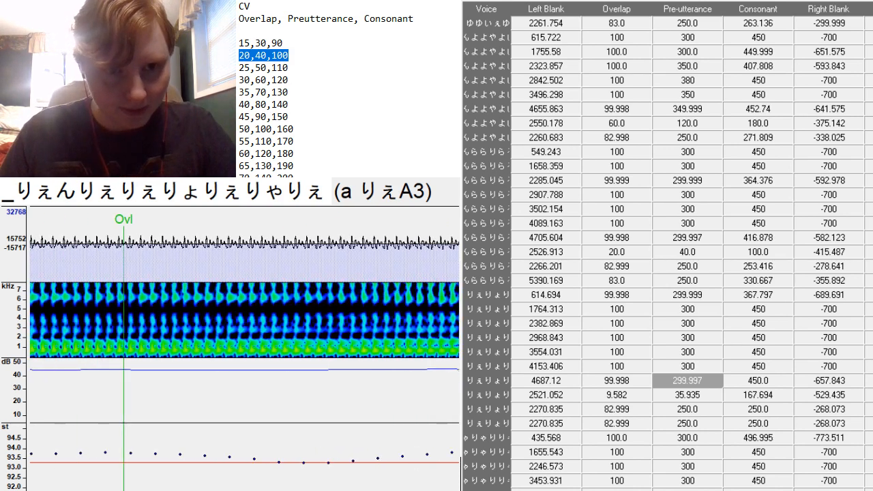
pyautogui.click(339, 350)
pyautogui.moveTo(339, 350); pyautogui.dragTo(334, 350)
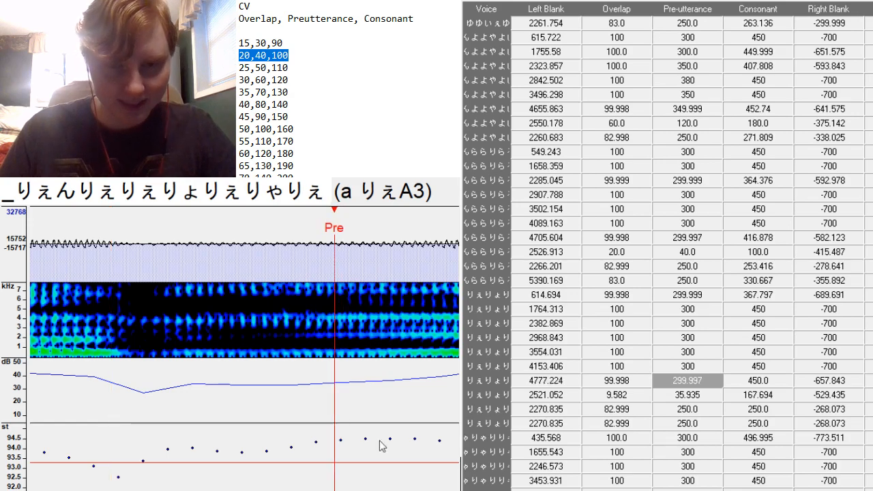
pyautogui.hscroll(-5, 244, 349)
pyautogui.hscroll(4, 245, 350)
pyautogui.hscroll(10, 244, 349)
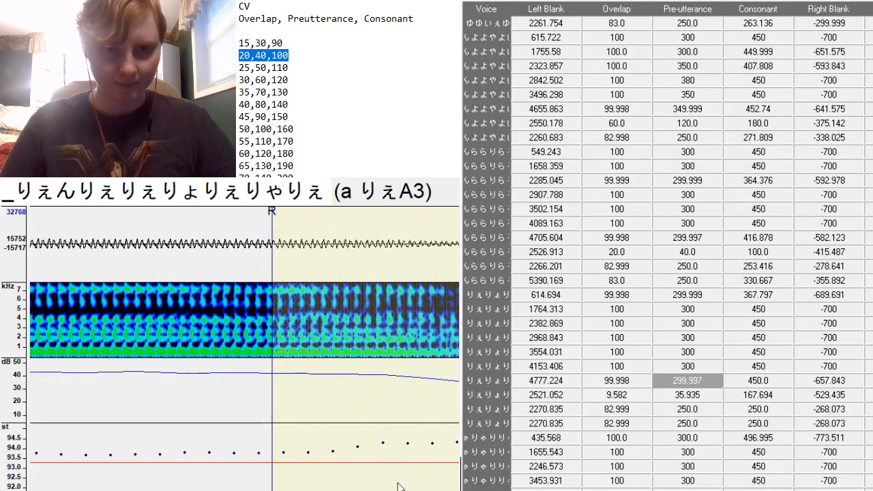
# Shift the "りぇA3" entry's left blank to about 2593.4 and set its overlap to 30, pre-utterance to 60 and consonant to 120.
pyautogui.press('Down')
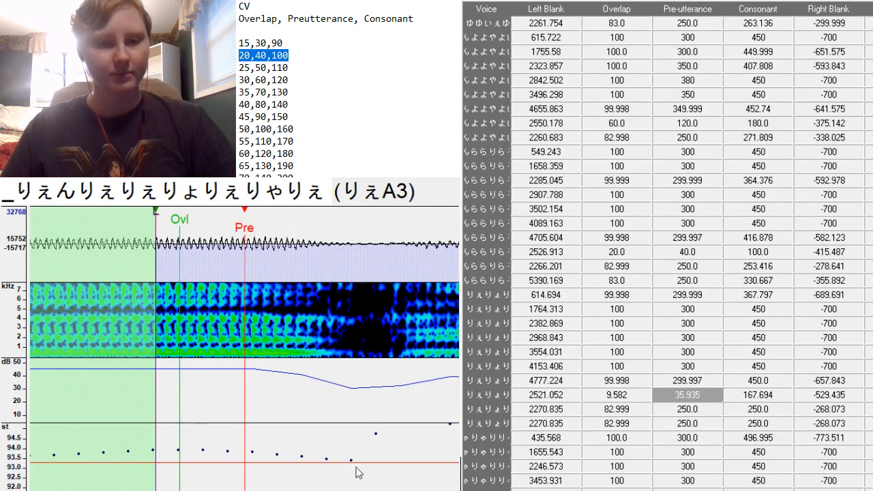
pyautogui.hscroll(2, 416, 326)
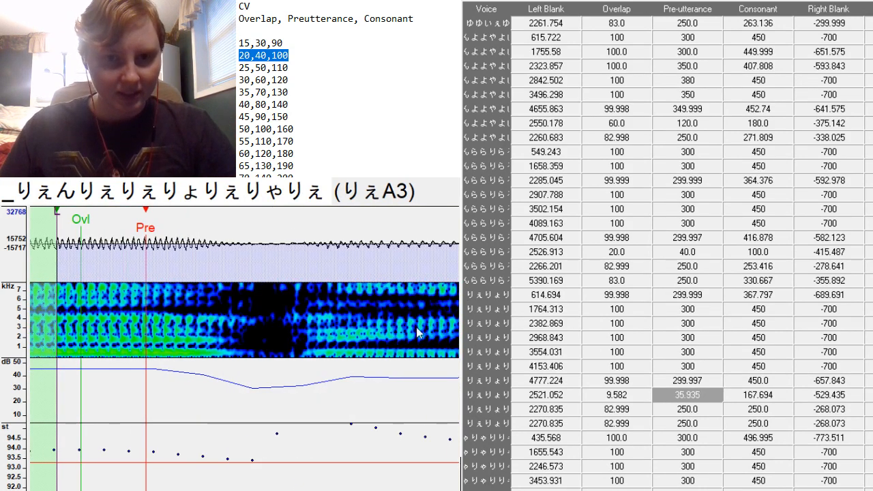
pyautogui.press('F3')
pyautogui.press('F3')
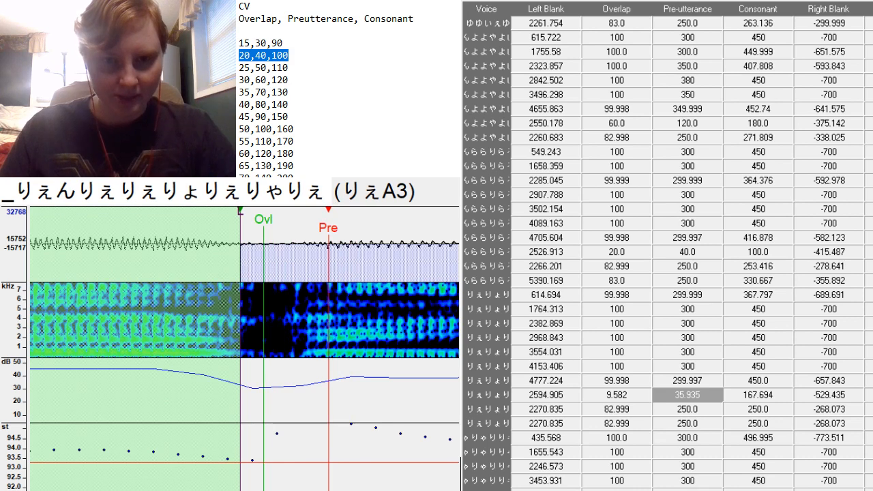
pyautogui.doubleClick(280, 79)
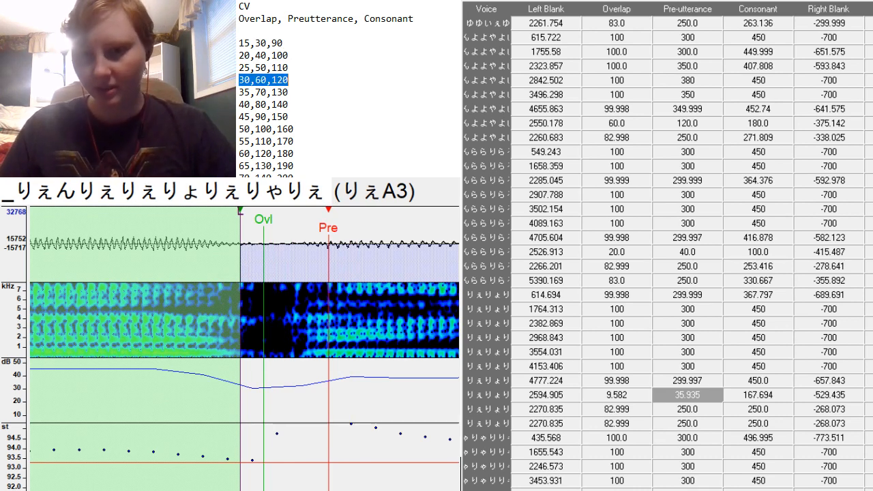
pyautogui.moveTo(617, 395); pyautogui.dragTo(774, 395)
pyautogui.write('30\t60\t120')
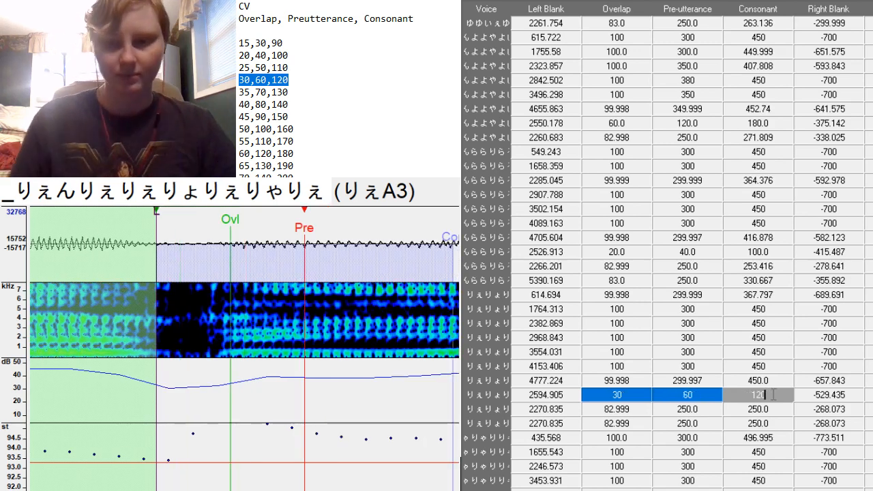
pyautogui.click(303, 356)
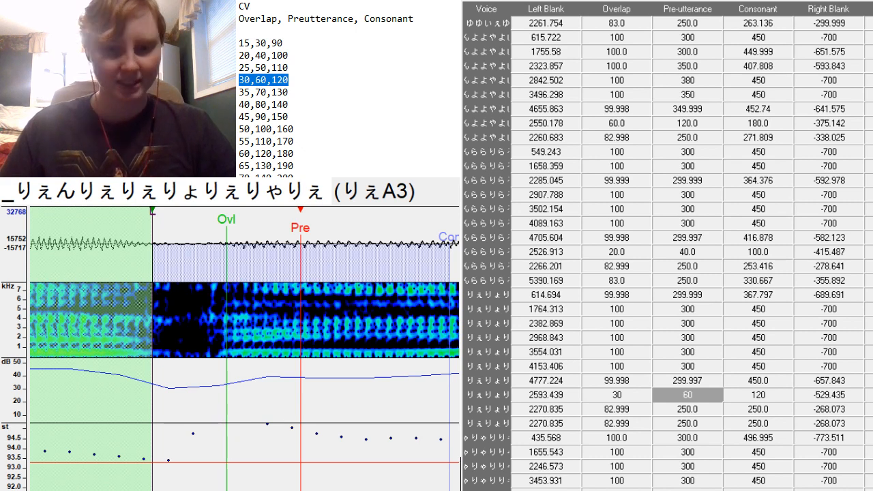
# Extend the "りぇA3" entry's consonant to about 202.2 and pull its right blank in to about -498.0, within the steady vowel.
pyautogui.hscroll(3, 244, 348)
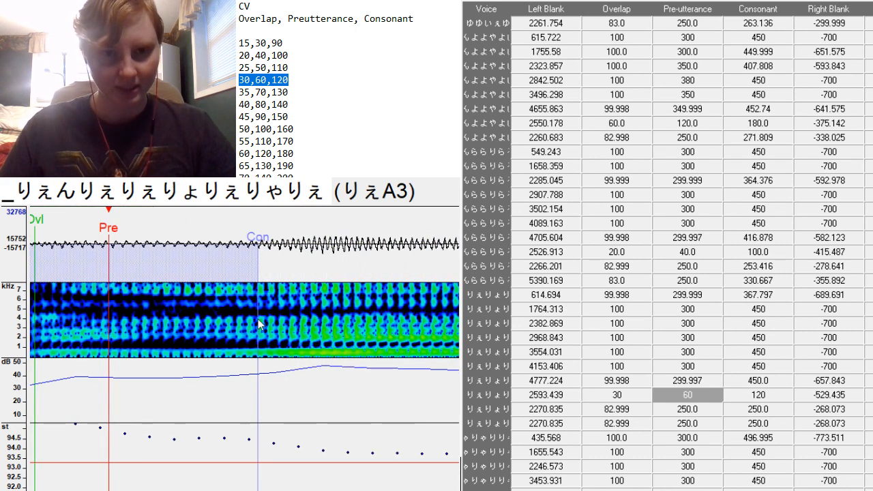
pyautogui.moveTo(260, 325)
pyautogui.mouseDown()
pyautogui.moveTo(439, 394)
pyautogui.moveTo(475, 335)
pyautogui.moveTo(482, 346)
pyautogui.mouseUp()
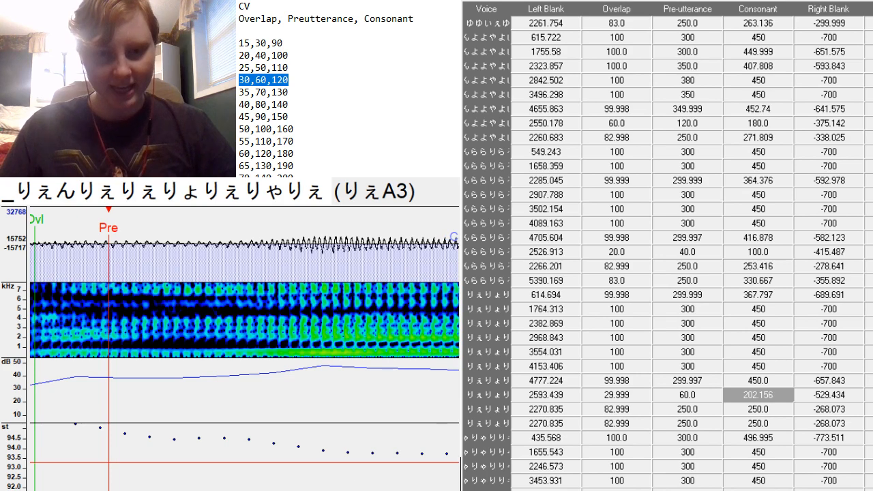
pyautogui.hscroll(5, 244, 348)
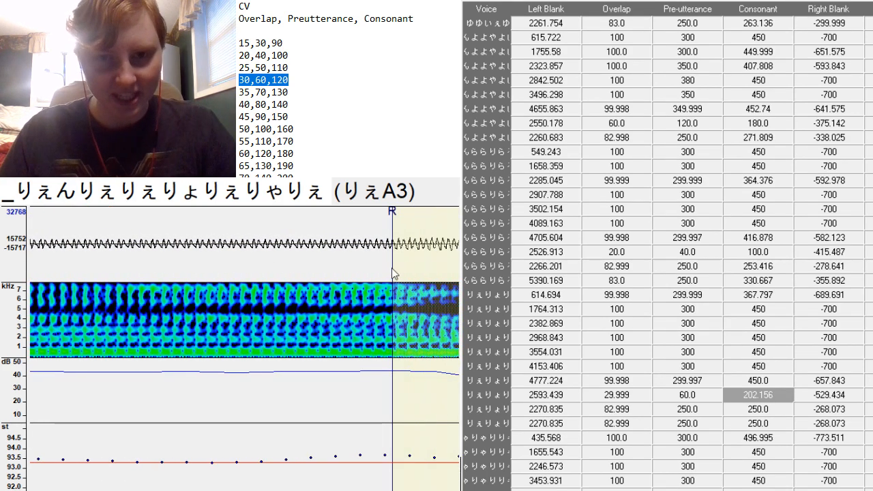
pyautogui.moveTo(396, 277)
pyautogui.mouseDown()
pyautogui.moveTo(353, 320)
pyautogui.moveTo(315, 337)
pyautogui.mouseUp()
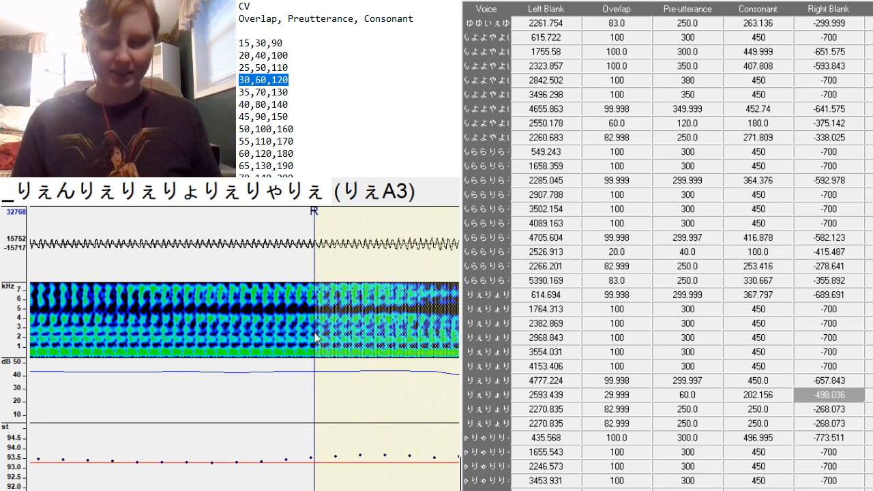
# Switch to the "e ryA3" entry, shift its left blank to about 2343.3 and extend its consonant to about 256.6.
pyautogui.press('Down')
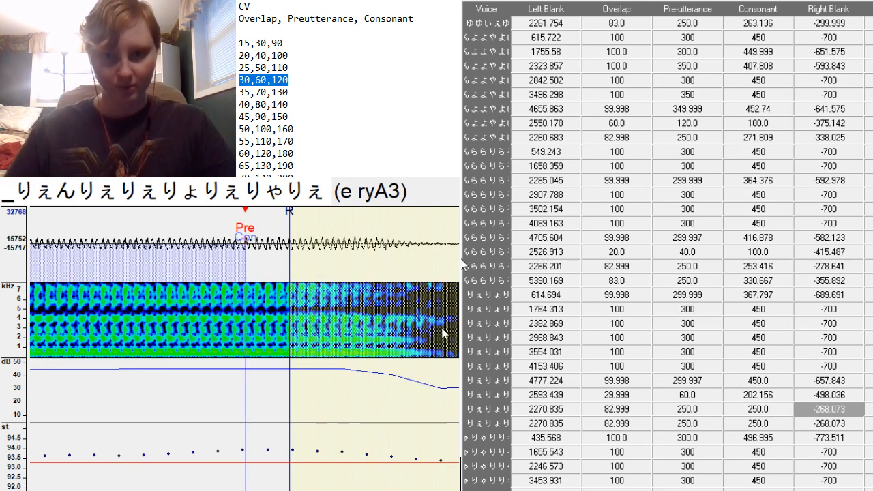
pyautogui.moveTo(315, 338); pyautogui.dragTo(426, 362)
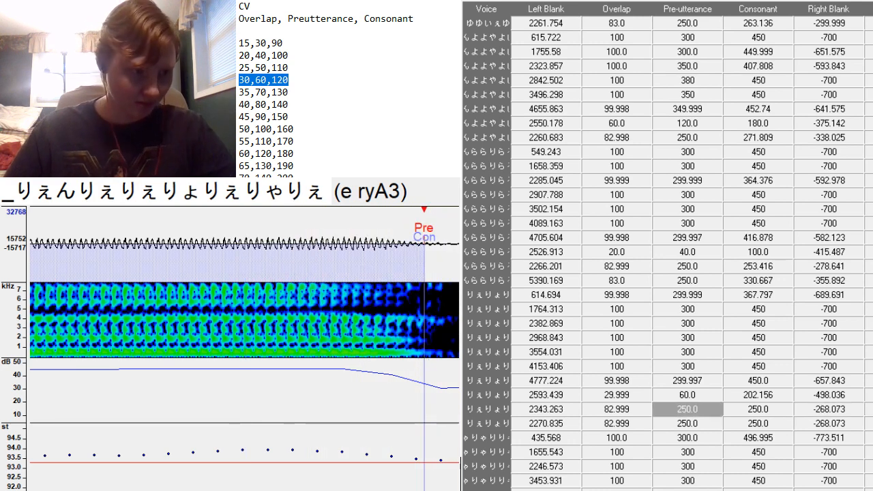
pyautogui.hscroll(3, 245, 348)
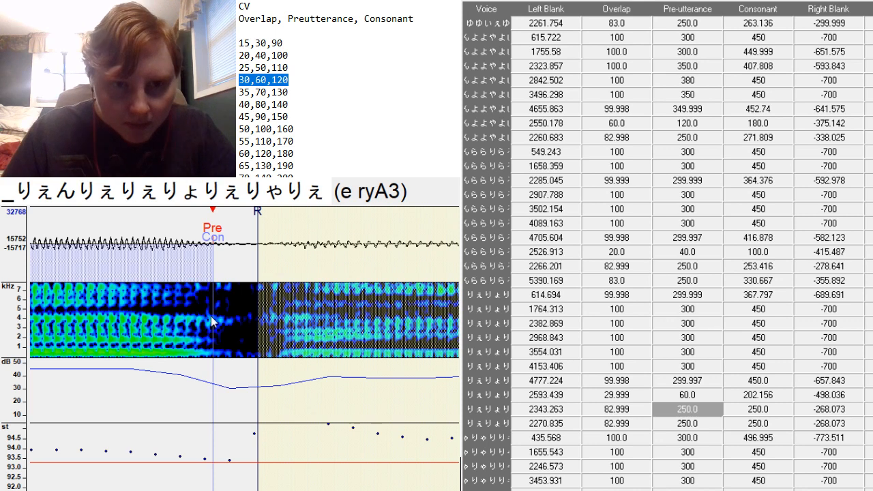
pyautogui.moveTo(212, 315); pyautogui.dragTo(229, 332)
# Switch to the "e ry-A3" entry and shift its left blank to about 2382.4, placing the pre-utterance just after the consonant's quiet gap.
pyautogui.press('Down')
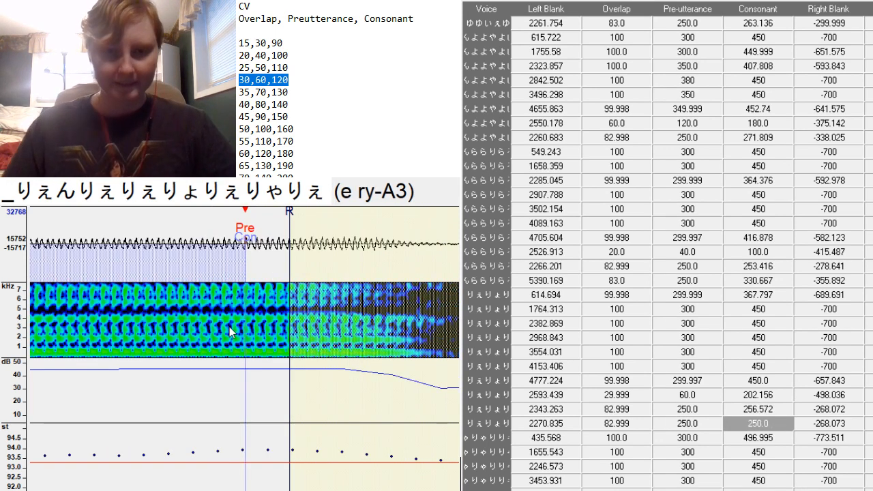
pyautogui.moveTo(198, 490); pyautogui.dragTo(358, 490)
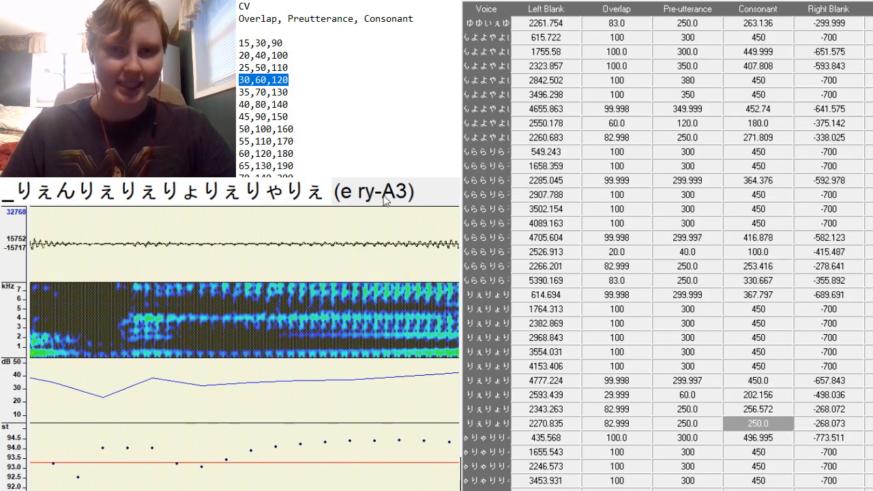
pyautogui.click(703, 426)
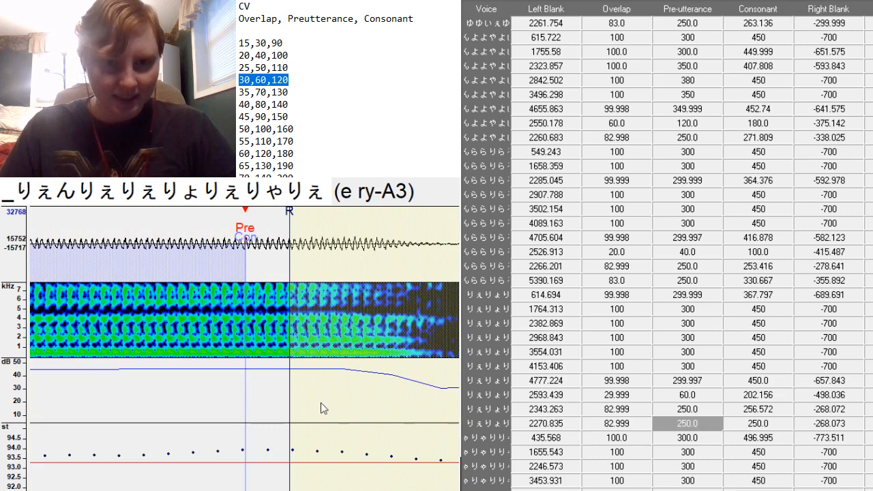
pyautogui.click(422, 360)
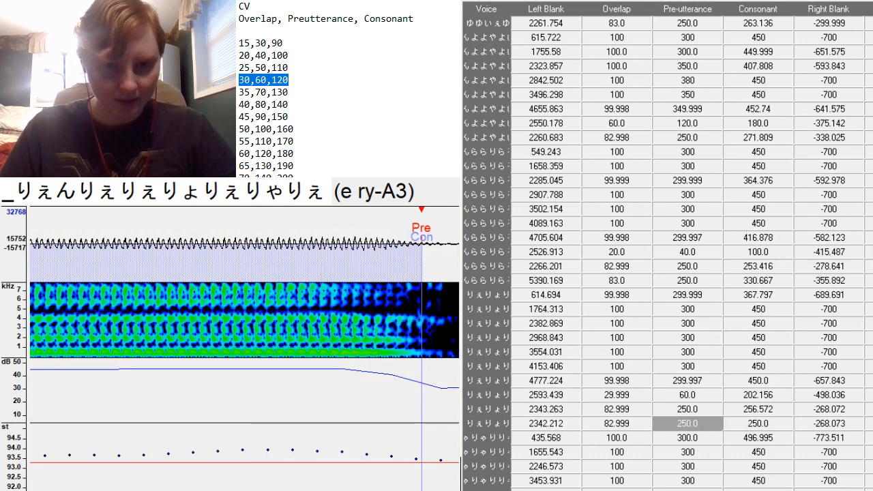
pyautogui.hscroll(3, 244, 349)
pyautogui.moveTo(283, 317); pyautogui.dragTo(355, 354)
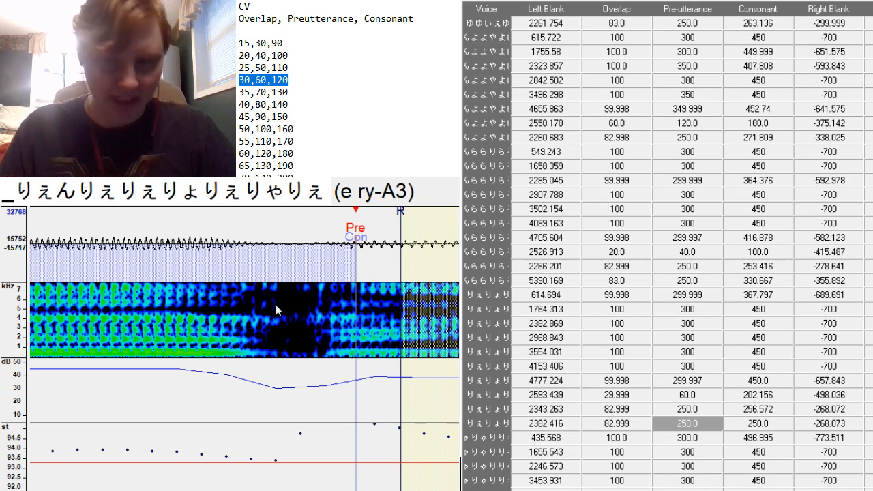
# Switch to the "- りゃA3" entry and shift its left blank to about 533.7, aligning the pre-utterance with the vowel onset.
pyautogui.press('Down')
pyautogui.scroll(-4, 702, 437)
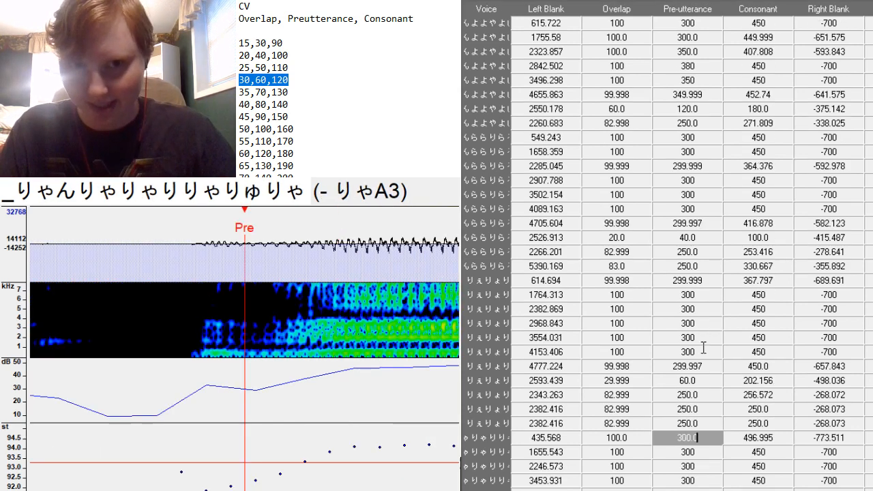
pyautogui.scroll(-5, 699, 370)
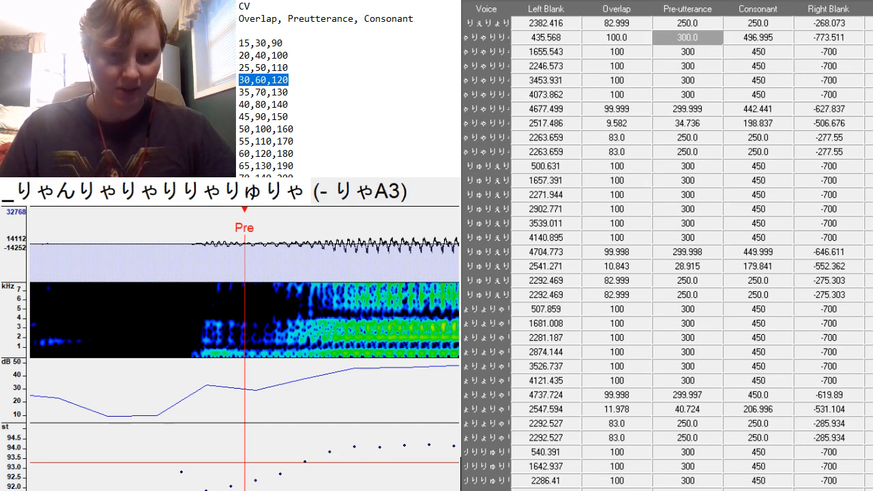
pyautogui.scroll(5, 244, 327)
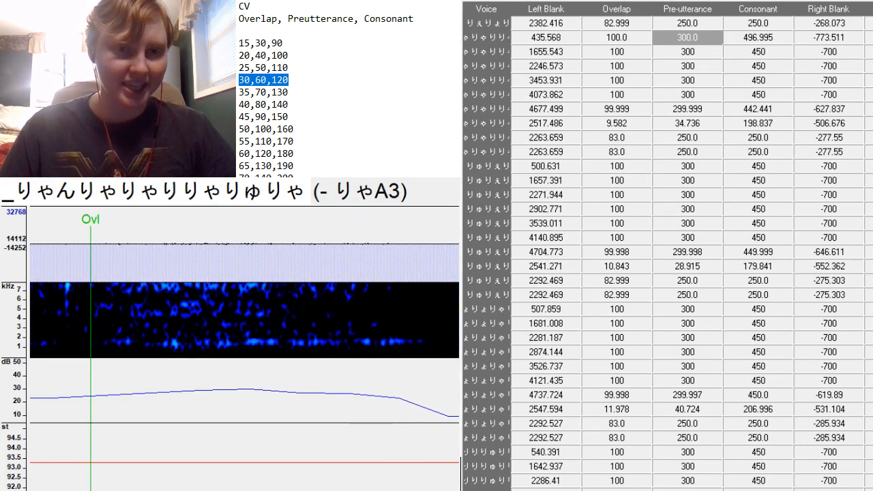
pyautogui.scroll(-6, 244, 328)
pyautogui.click(400, 367)
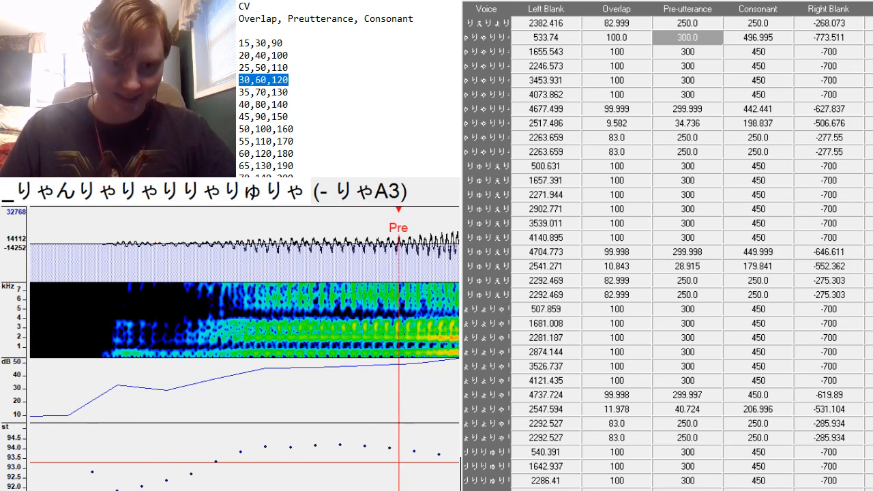
pyautogui.scroll(5, 245, 348)
pyautogui.scroll(-13, 244, 348)
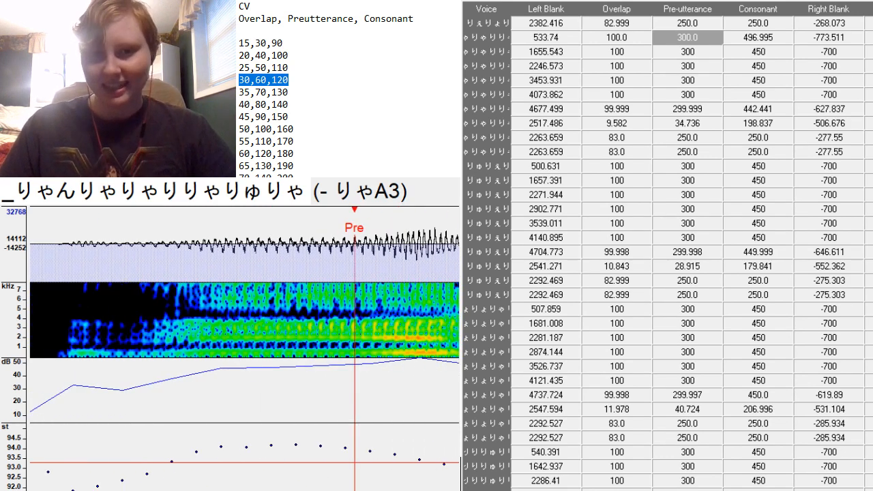
pyautogui.scroll(-10, 326, 292)
pyautogui.scroll(11, 325, 292)
pyautogui.scroll(-10, 325, 292)
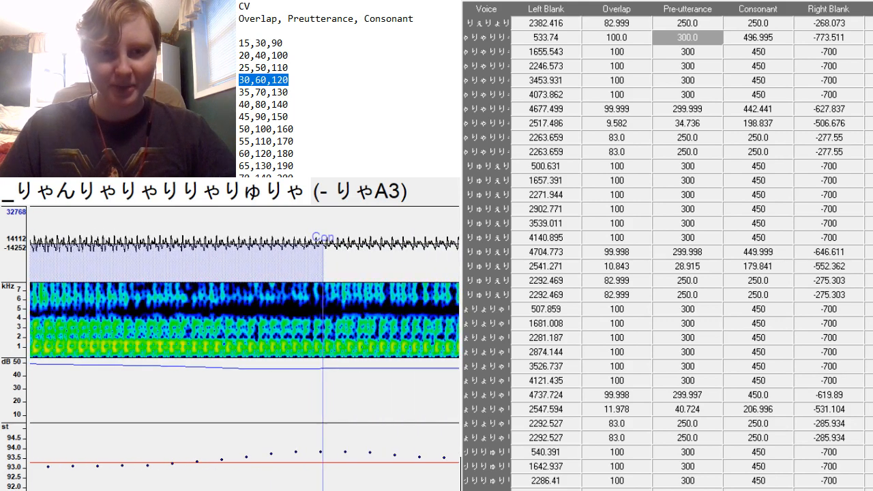
pyautogui.press('F3')
pyautogui.press('F3')
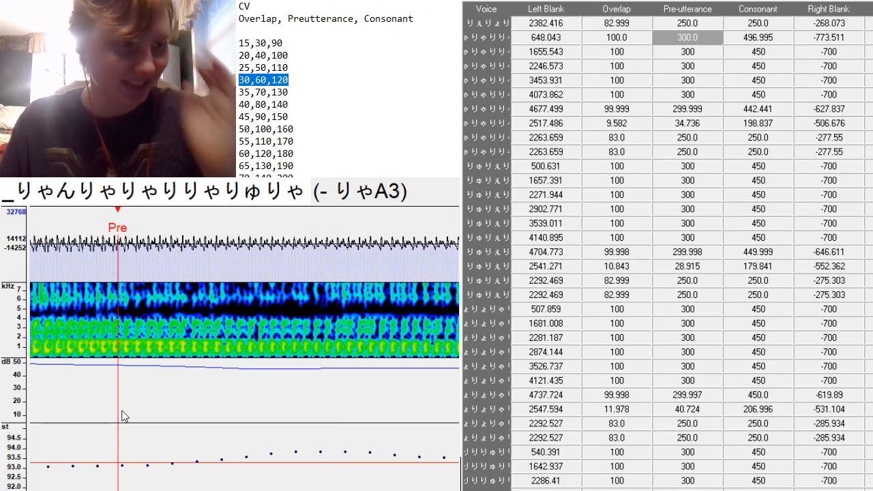
pyautogui.hotkey('ctrl', 'z')
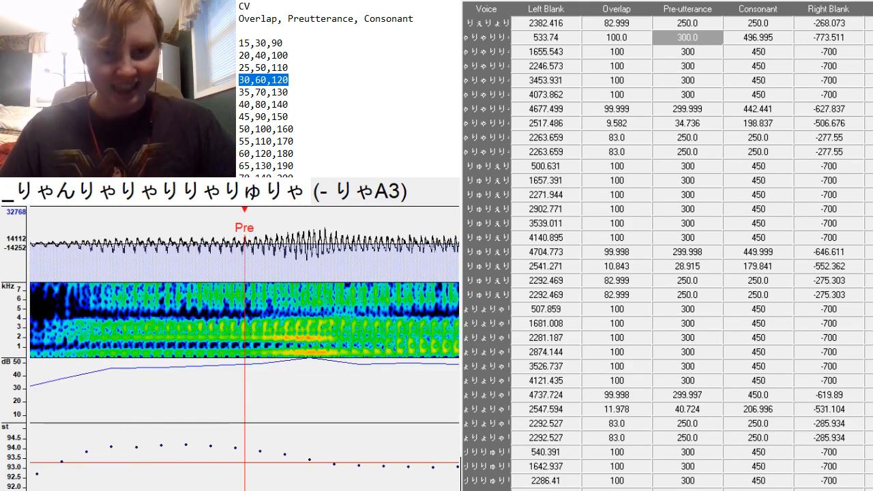
# Adjust the "- りゃA3" entry's consonant marker against the steady part of the vowel.
pyautogui.scroll(-14, 244, 321)
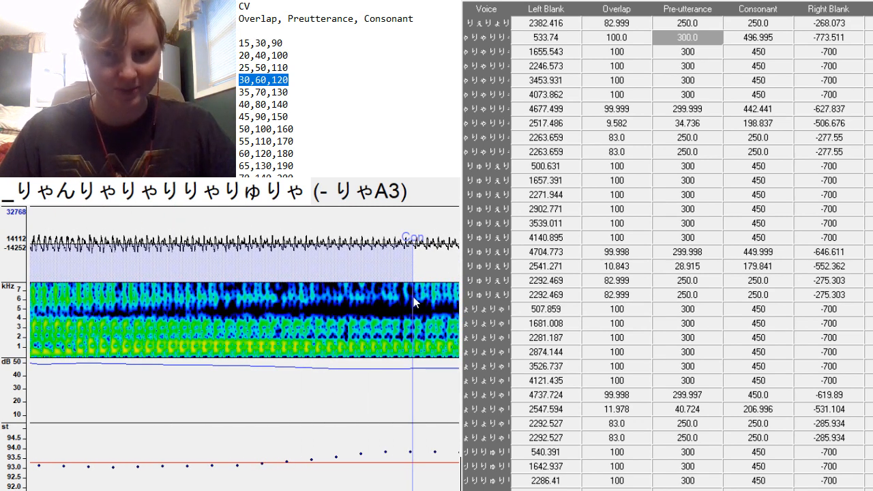
# Shorten the "- りゃA3" entry's consonant to about 395.6 and bring its right blank to about -679.2.
pyautogui.moveTo(411, 348); pyautogui.dragTo(163, 383)
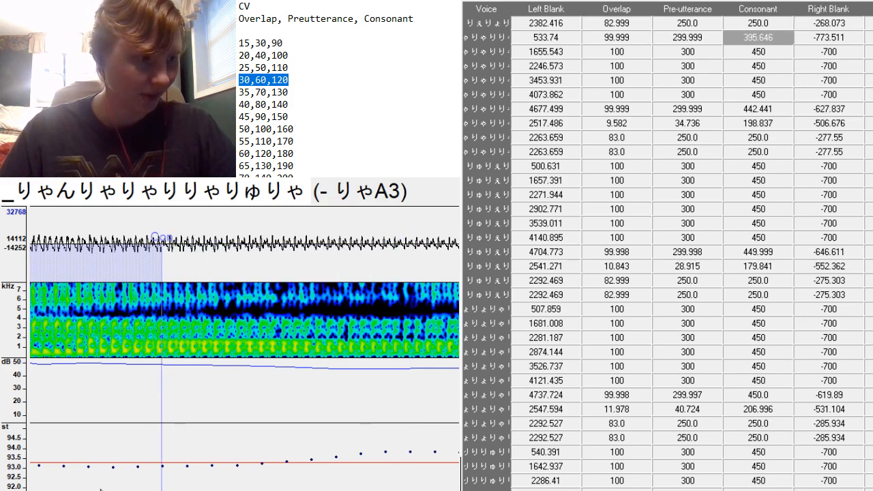
pyautogui.scroll(13, 157, 392)
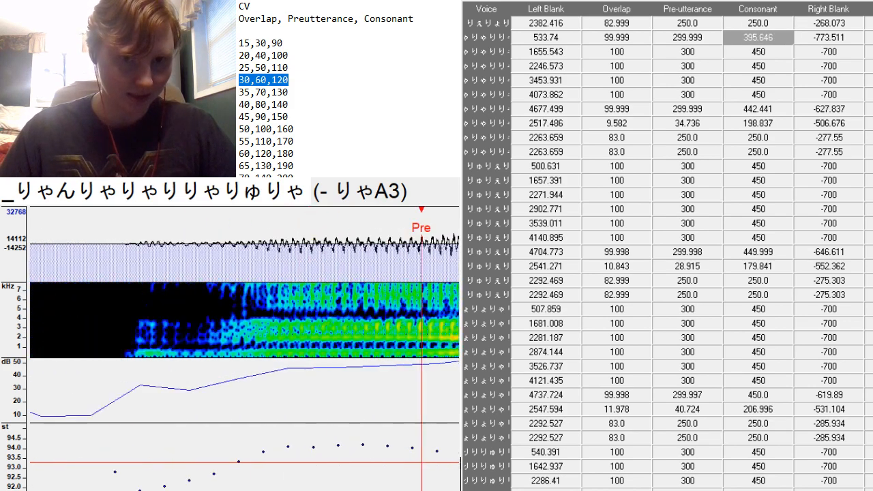
pyautogui.scroll(-9, 157, 392)
pyautogui.scroll(-10, 244, 347)
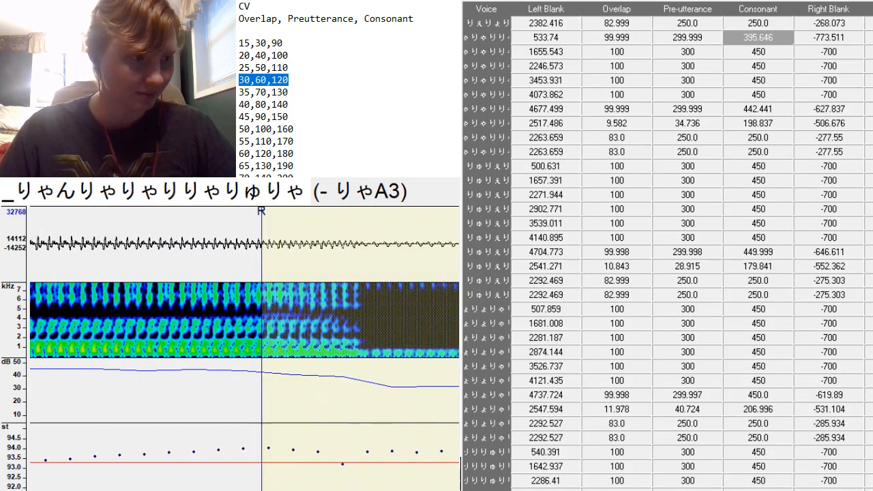
pyautogui.scroll(7, 244, 348)
pyautogui.scroll(-3, 244, 348)
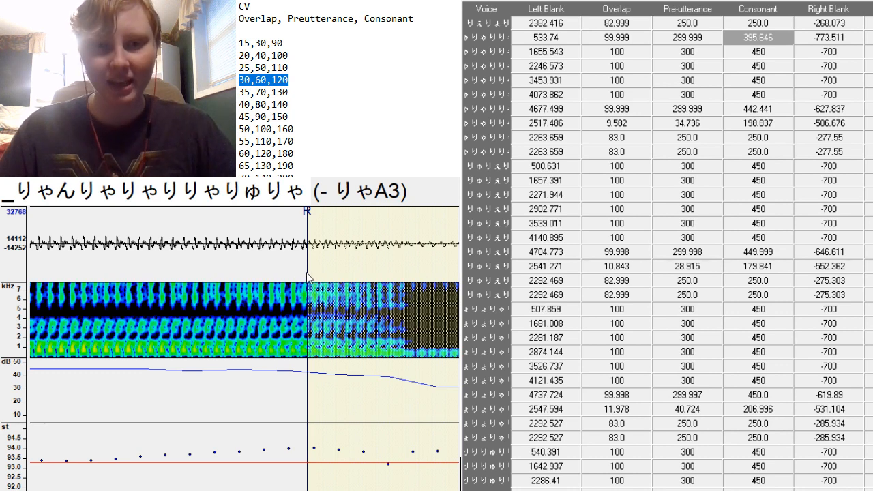
pyautogui.moveTo(309, 276)
pyautogui.mouseDown()
pyautogui.moveTo(279, 308)
pyautogui.moveTo(74, 404)
pyautogui.mouseUp()
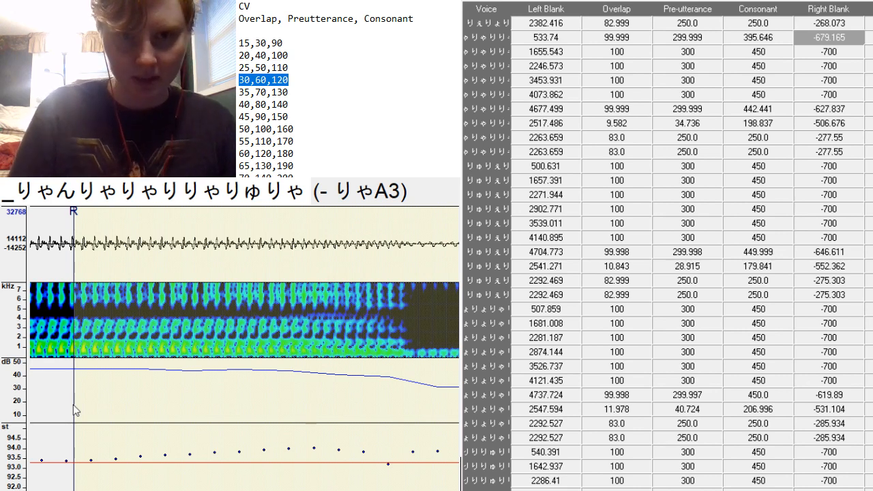
# Shift the "n りゃA3" entry's pre-utterance with its whole region so the left blank is about 1770.3.
pyautogui.press('Down')
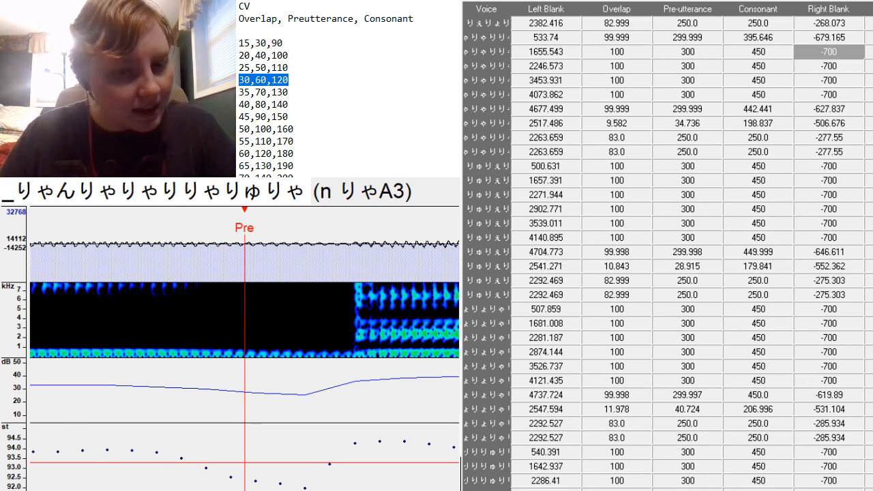
pyautogui.moveTo(170, 490)
pyautogui.mouseDown()
pyautogui.moveTo(162, 490)
pyautogui.moveTo(203, 490)
pyautogui.mouseUp()
pyautogui.press('F3')
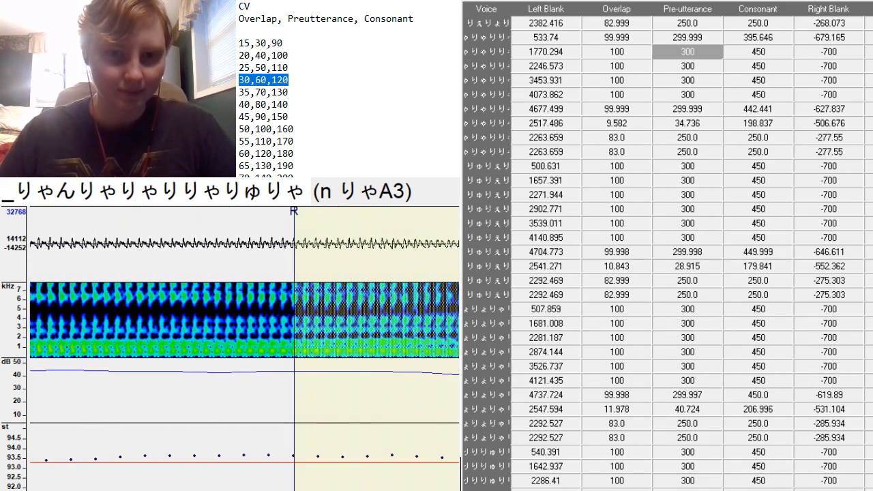
# Shift the "a りゃA3" region to a left blank of about 2378.3 and set its right blank to about -653.2.
pyautogui.press('Down')
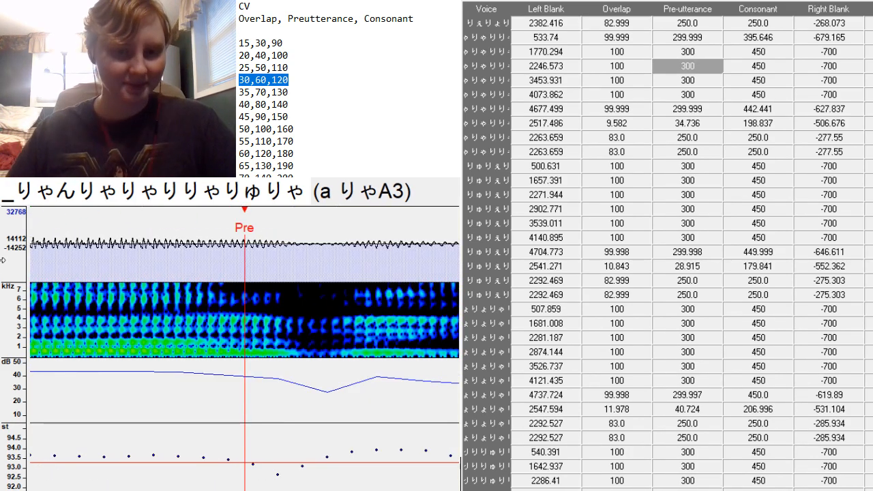
pyautogui.moveTo(206, 490)
pyautogui.mouseDown()
pyautogui.moveTo(199, 489)
pyautogui.moveTo(217, 490)
pyautogui.mouseUp()
pyautogui.press('F3')
pyautogui.press('F3')
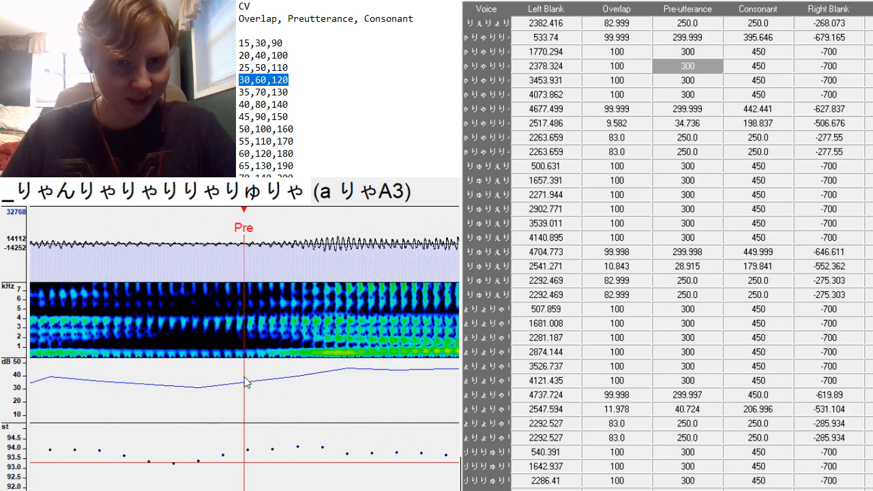
pyautogui.moveTo(217, 490)
pyautogui.mouseDown()
pyautogui.moveTo(196, 490)
pyautogui.moveTo(242, 490)
pyautogui.mouseUp()
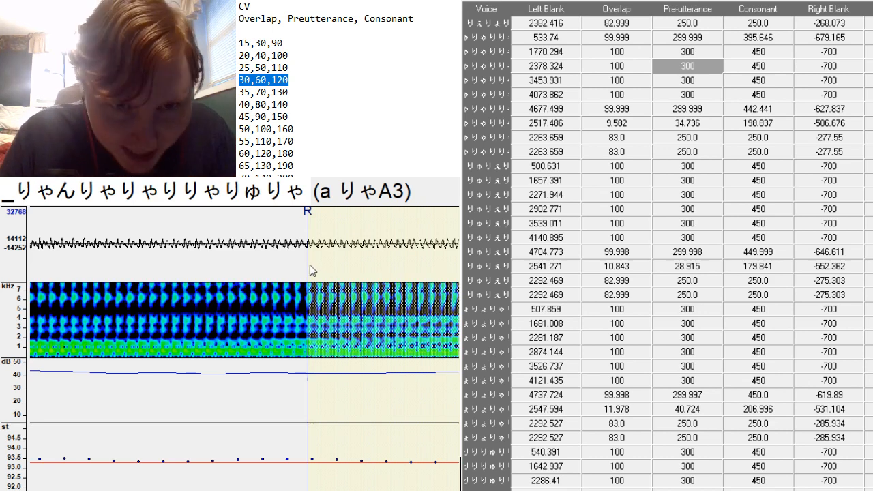
pyautogui.moveTo(310, 265)
pyautogui.mouseDown()
pyautogui.moveTo(171, 446)
pyautogui.moveTo(193, 444)
pyautogui.mouseUp()
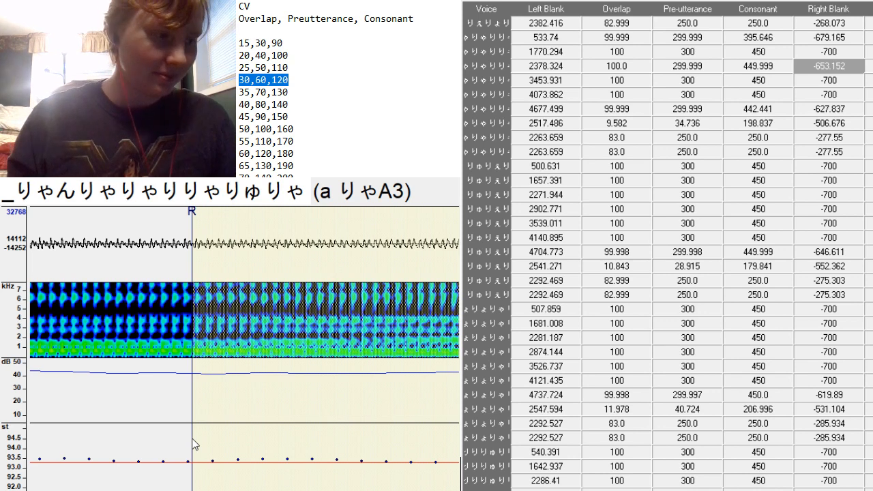
# Shift the "i りゃA3" entry's pre-utterance and region to a left blank of about 3550.8, and check its end.
pyautogui.press('Down')
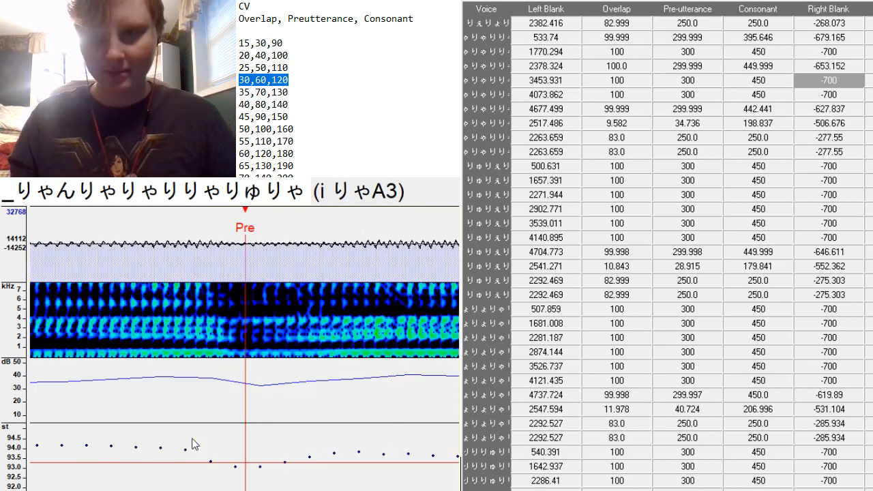
pyautogui.moveTo(191, 490)
pyautogui.mouseDown()
pyautogui.moveTo(182, 490)
pyautogui.moveTo(194, 490)
pyautogui.mouseUp()
pyautogui.press('F3')
pyautogui.press('F3')
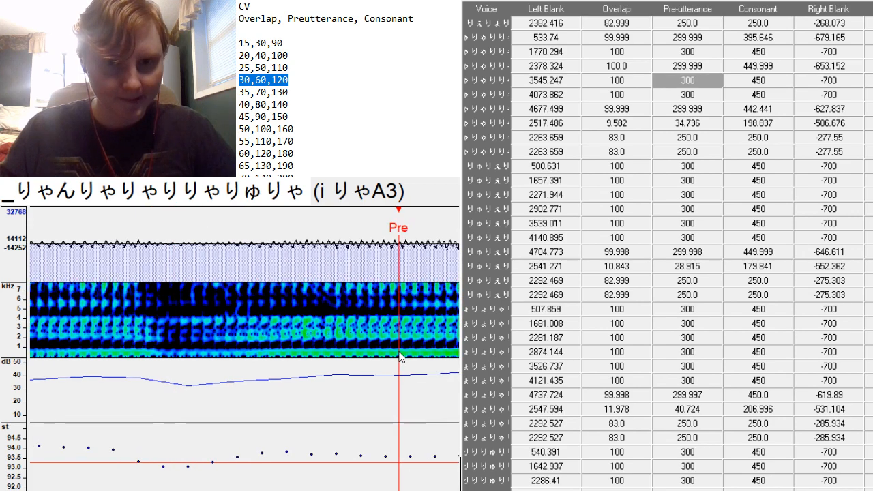
pyautogui.press('F3')
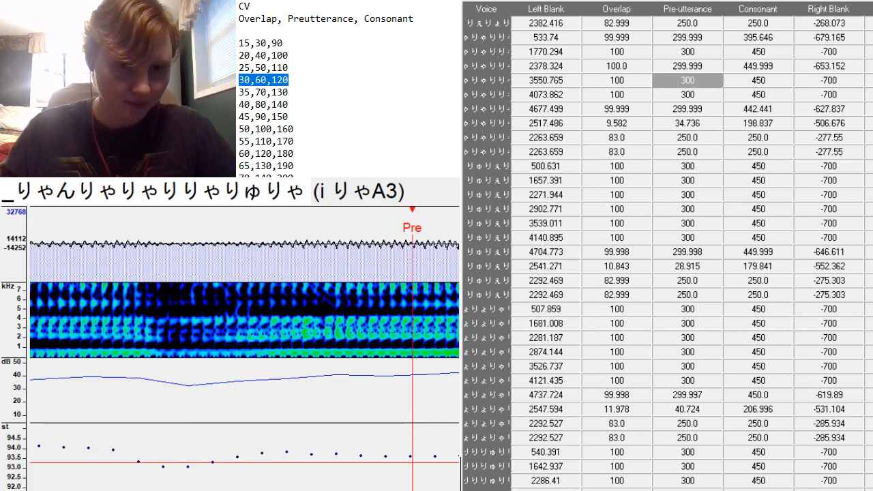
pyautogui.scroll(5, 244, 348)
pyautogui.scroll(-14, 244, 348)
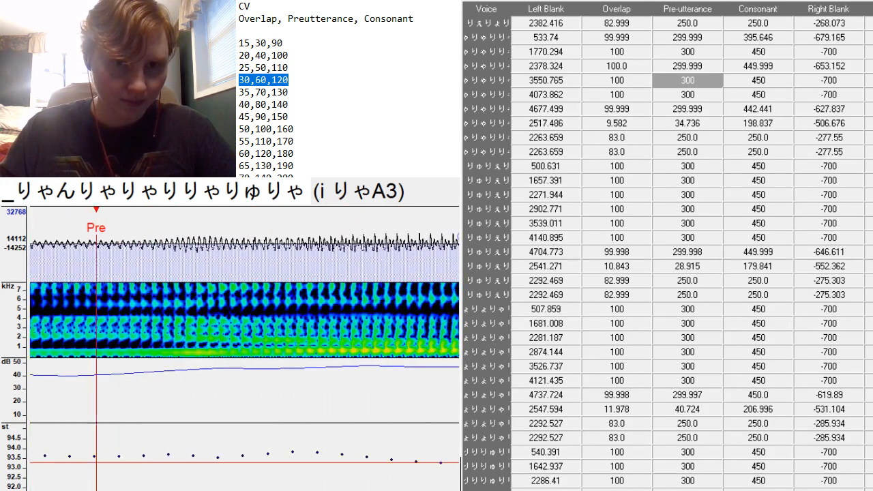
pyautogui.scroll(-6, 244, 348)
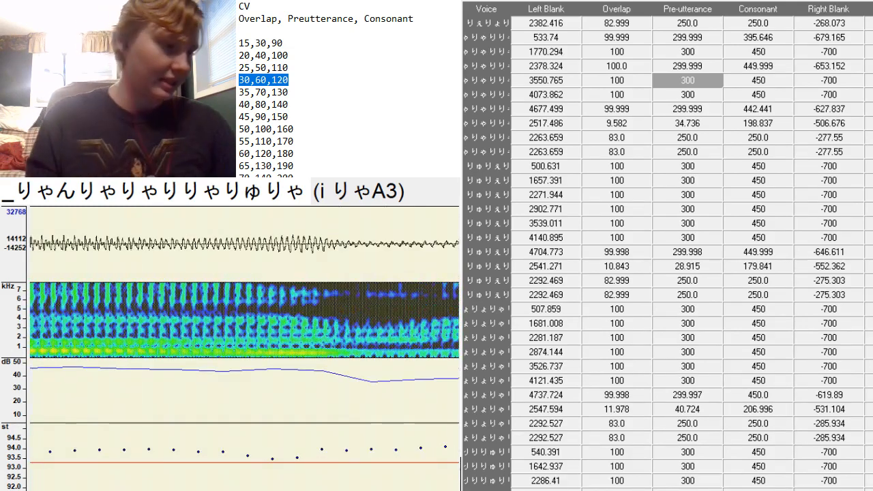
# Shift the "a りゅA3" entry's pre-utterance and region to a left blank of about 4206.1, and check its end.
pyautogui.press('Down')
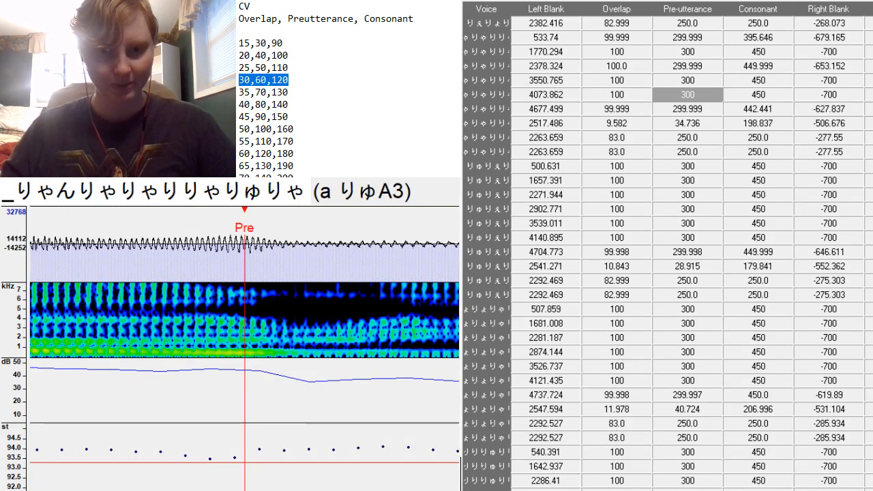
pyautogui.scroll(5, 244, 348)
pyautogui.scroll(-10, 245, 348)
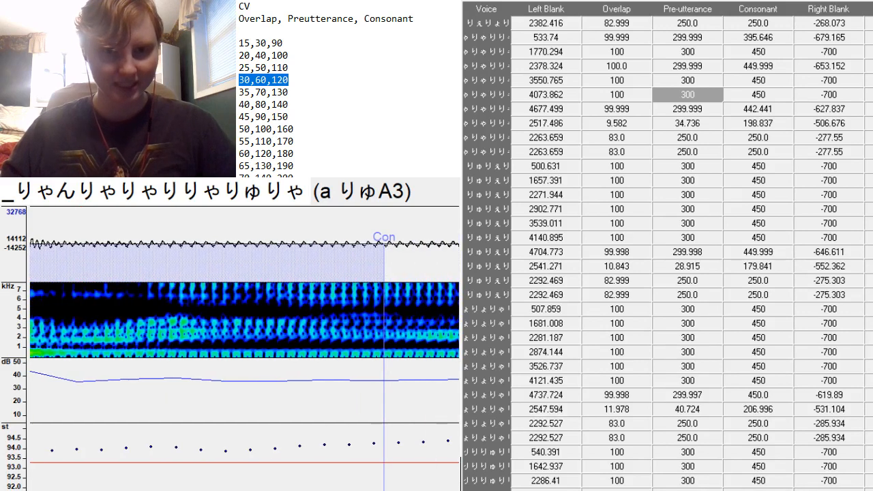
pyautogui.press('F3')
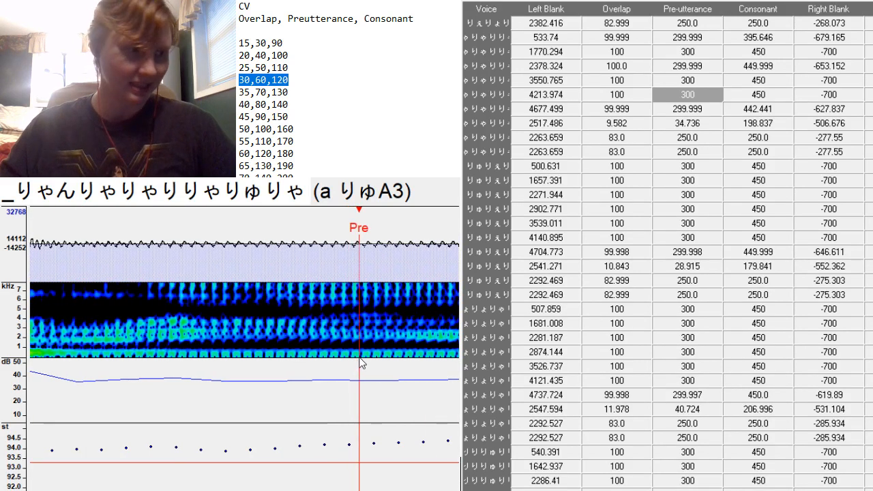
pyautogui.press('F3')
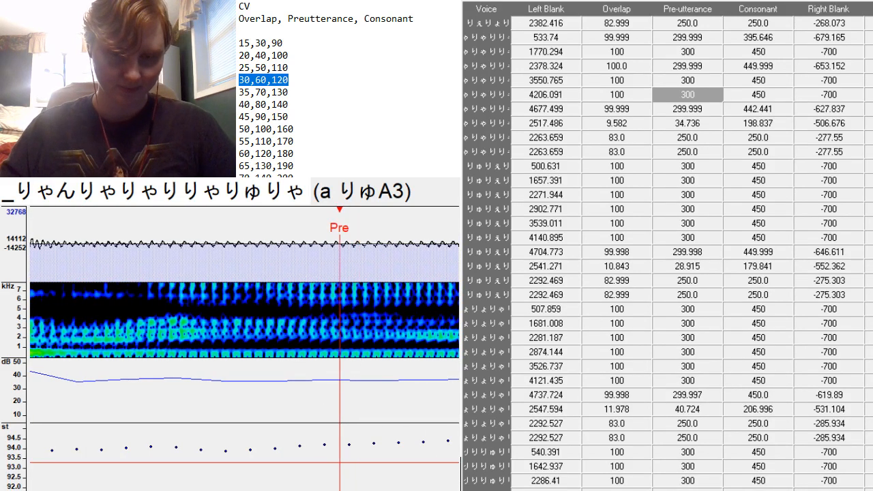
pyautogui.scroll(6, 340, 348)
pyautogui.scroll(-8, 340, 348)
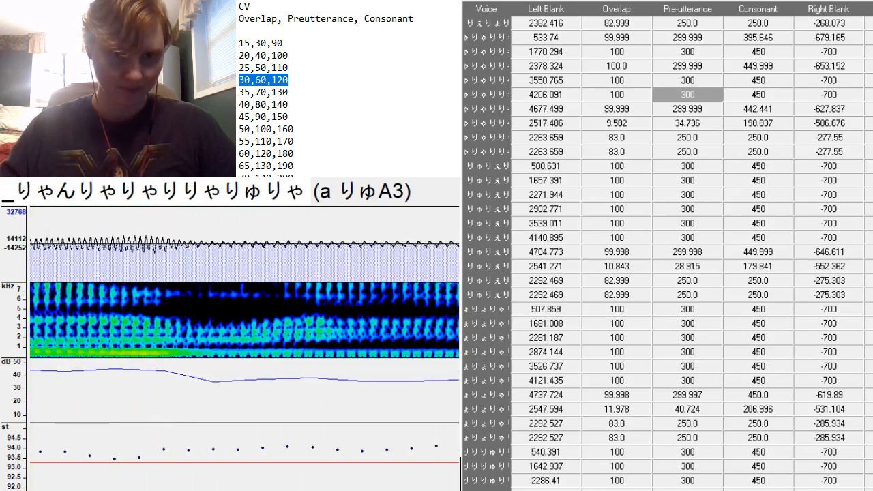
pyautogui.scroll(3, 340, 348)
pyautogui.scroll(-4, 340, 348)
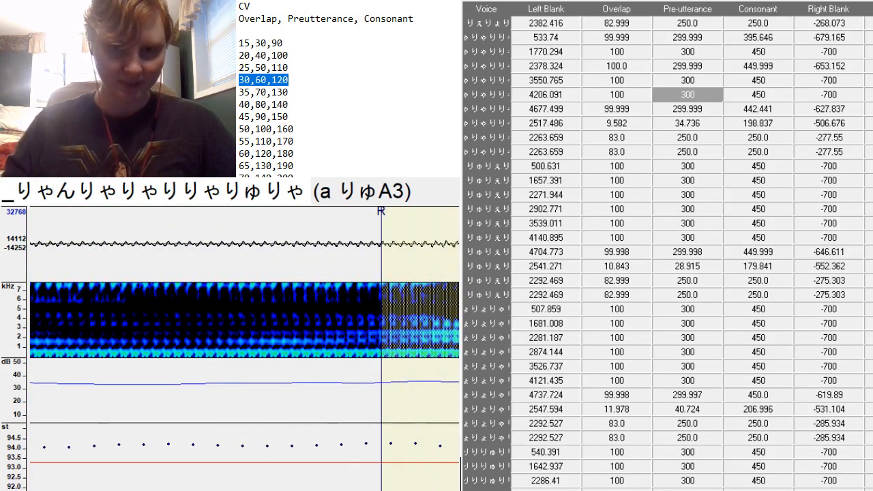
# Shift the "u りゃA3" region to a left blank of about 4752.9 and extend its right blank to about -700.7.
pyautogui.press('Down')
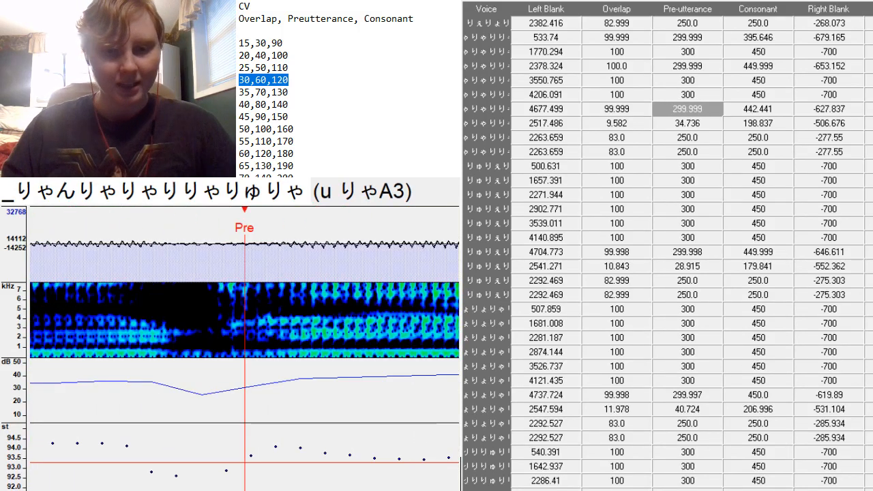
pyautogui.scroll(5, 265, 345)
pyautogui.scroll(-7, 266, 345)
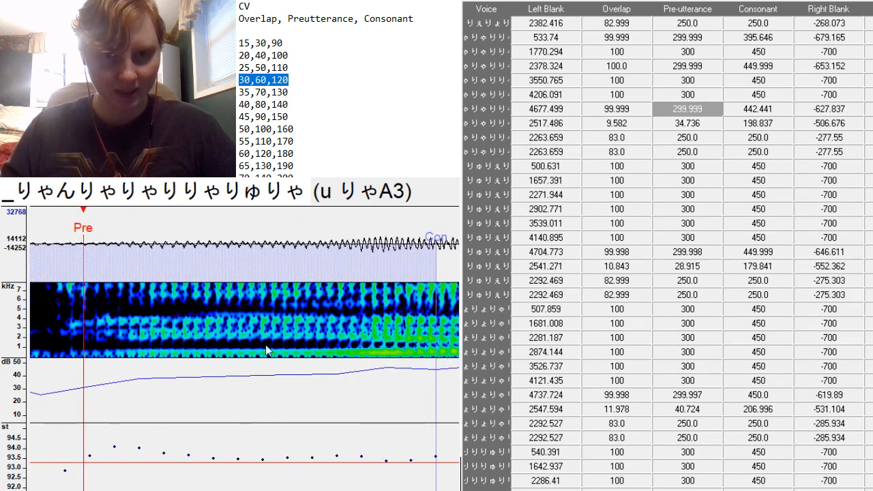
pyautogui.press('F3')
pyautogui.press('F3')
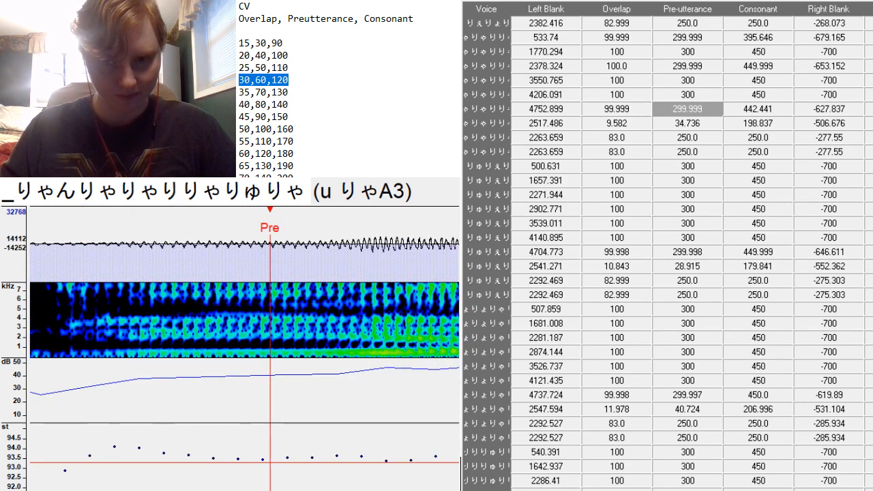
pyautogui.scroll(-5, 245, 349)
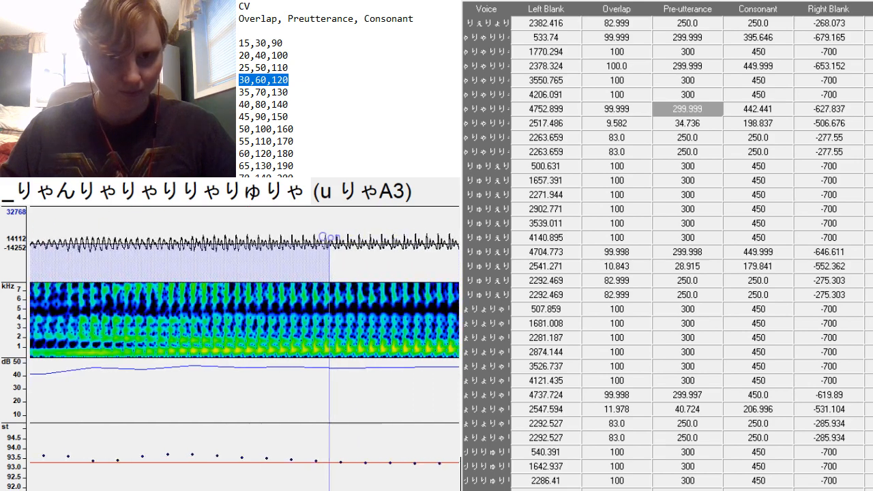
pyautogui.scroll(-5, 232, 455)
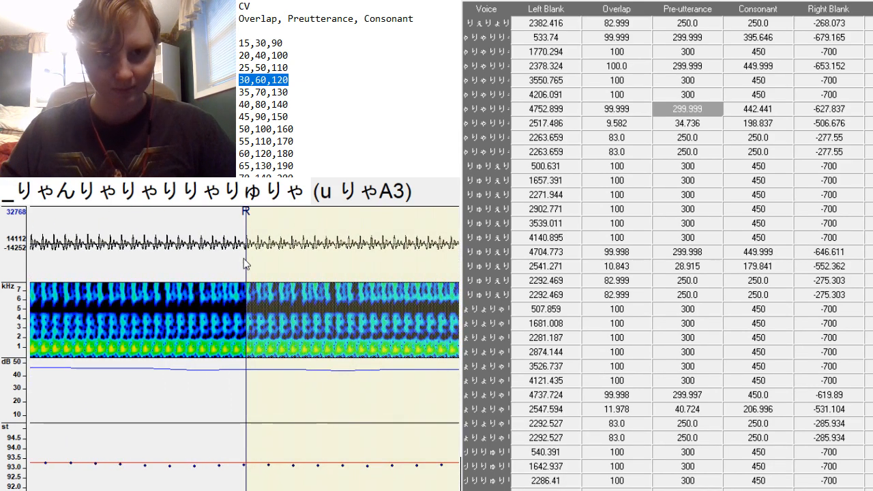
pyautogui.moveTo(245, 265)
pyautogui.mouseDown()
pyautogui.moveTo(405, 327)
pyautogui.moveTo(427, 351)
pyautogui.mouseUp()
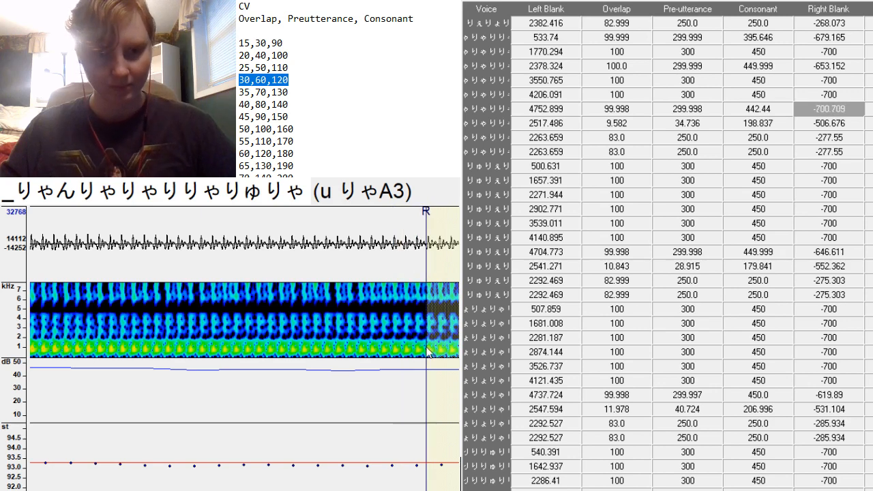
# Give "りゃA3" an overlap of 30, pre-utterance of 60 and consonant of 120, with its left blank at about 2569.5.
pyautogui.press('Down')
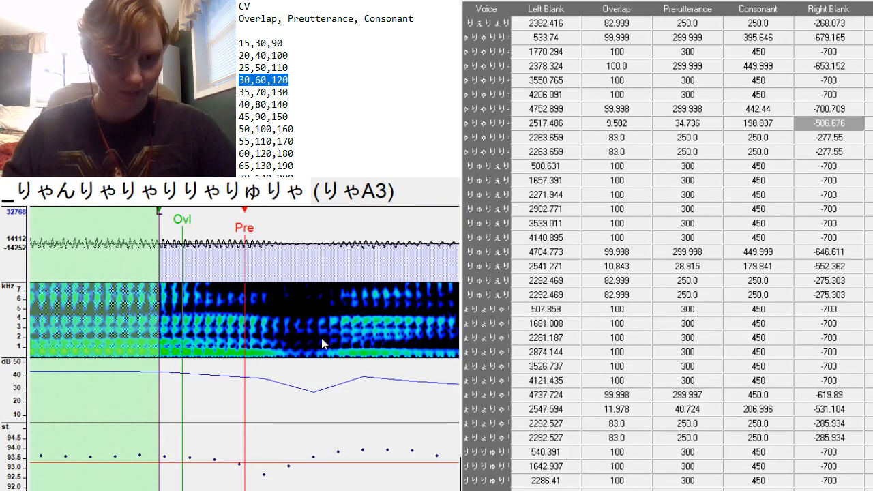
pyautogui.hscroll(7, 245, 348)
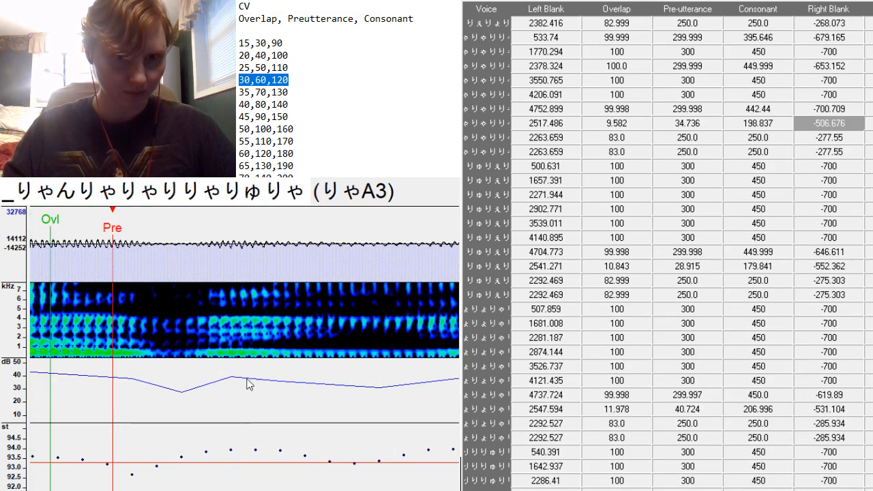
pyautogui.press('F3')
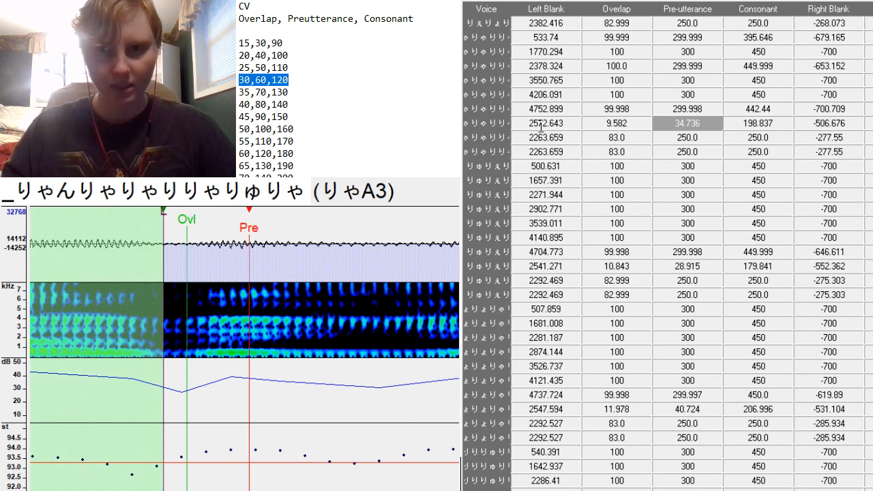
pyautogui.moveTo(620, 123); pyautogui.dragTo(773, 123)
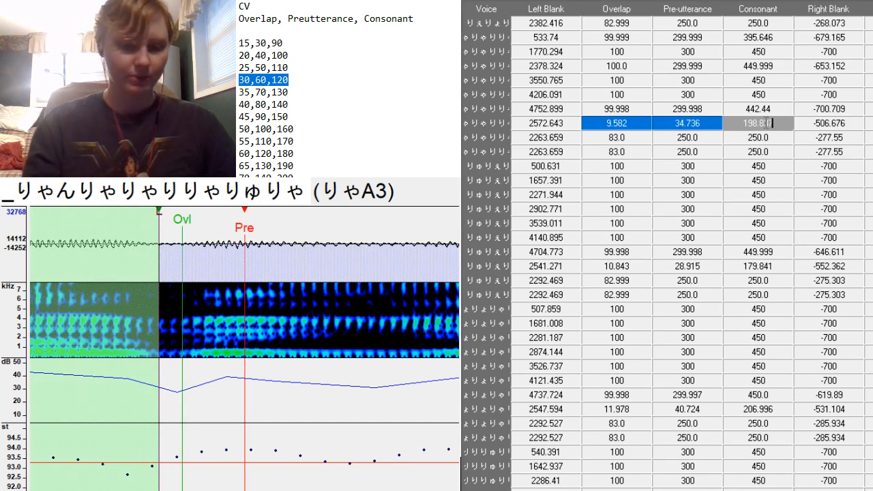
pyautogui.write('30\t60\t120')
pyautogui.press('F3')
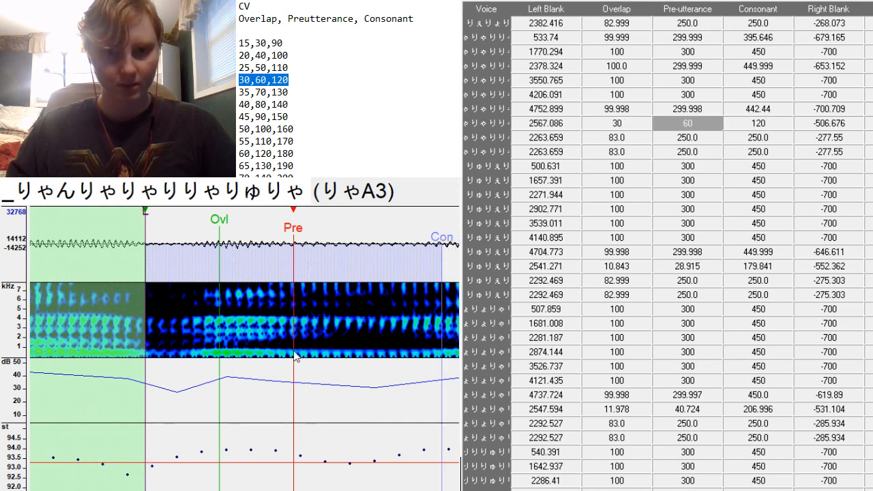
pyautogui.hscroll(5, 245, 347)
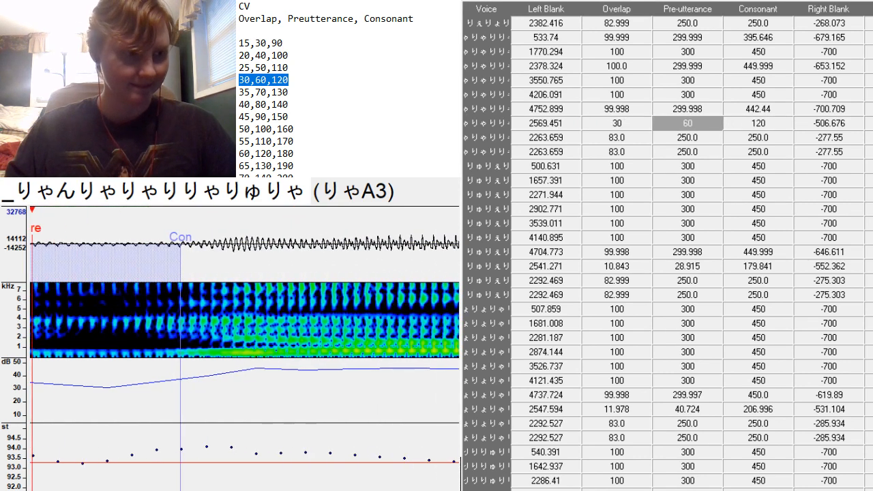
pyautogui.hscroll(2, 31, 306)
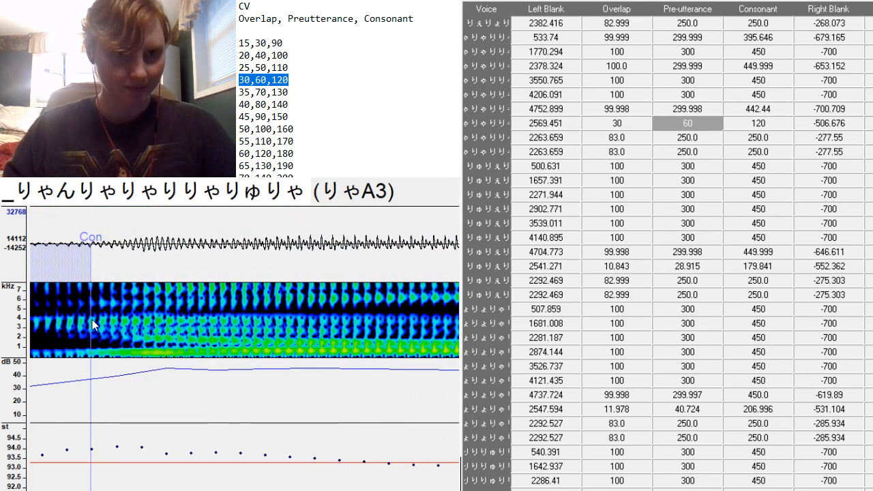
pyautogui.hscroll(-7, 336, 398)
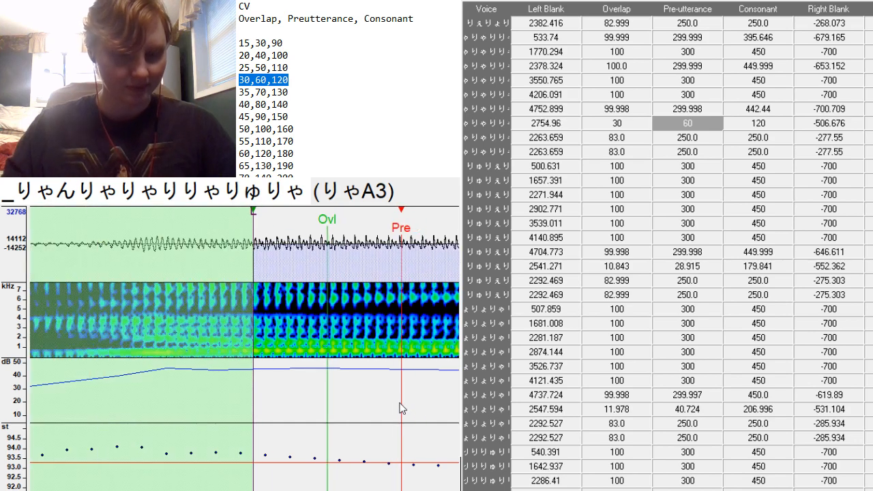
pyautogui.hscroll(3, 406, 410)
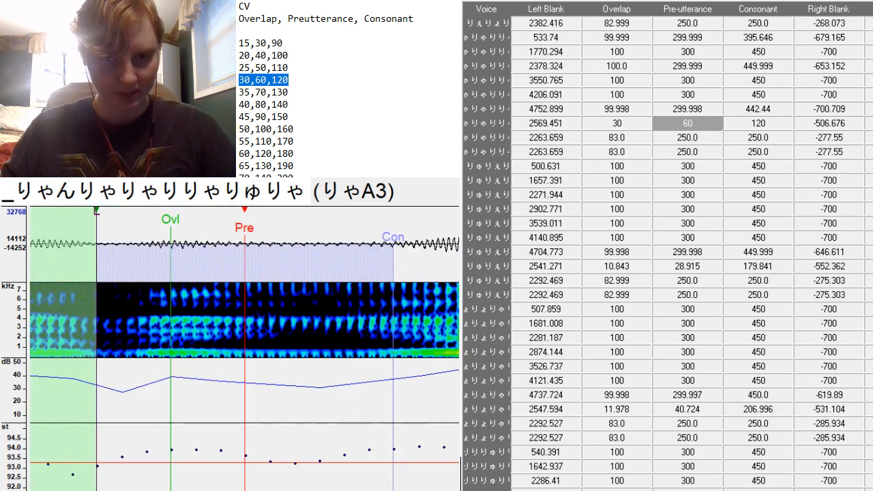
pyautogui.hscroll(3, 244, 348)
pyautogui.hscroll(-3, 244, 348)
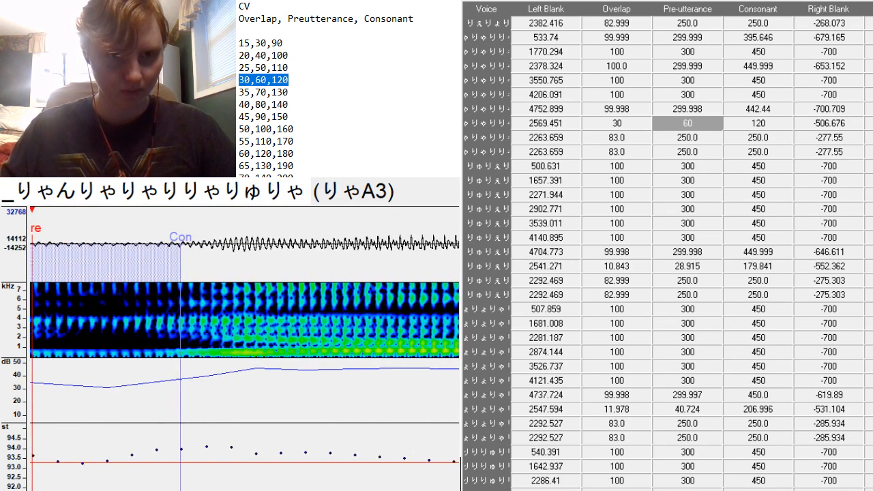
pyautogui.hscroll(2, 244, 348)
pyautogui.hscroll(-3, 91, 309)
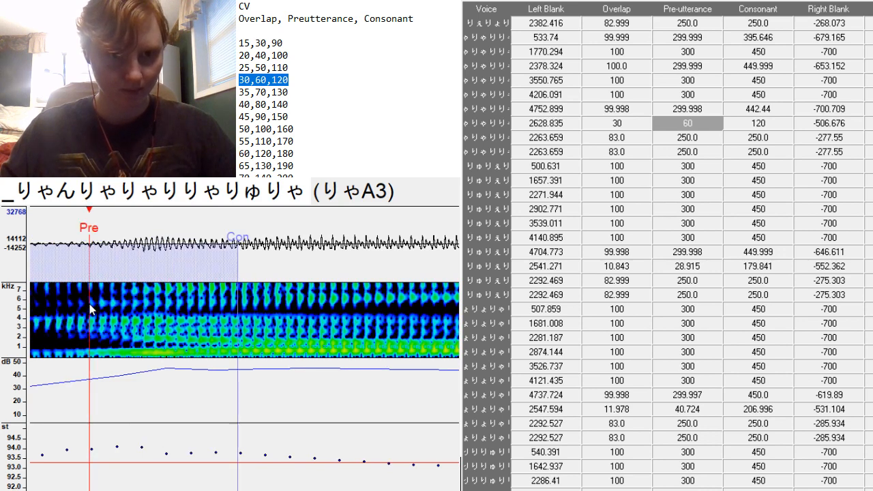
pyautogui.hscroll(-3, 91, 309)
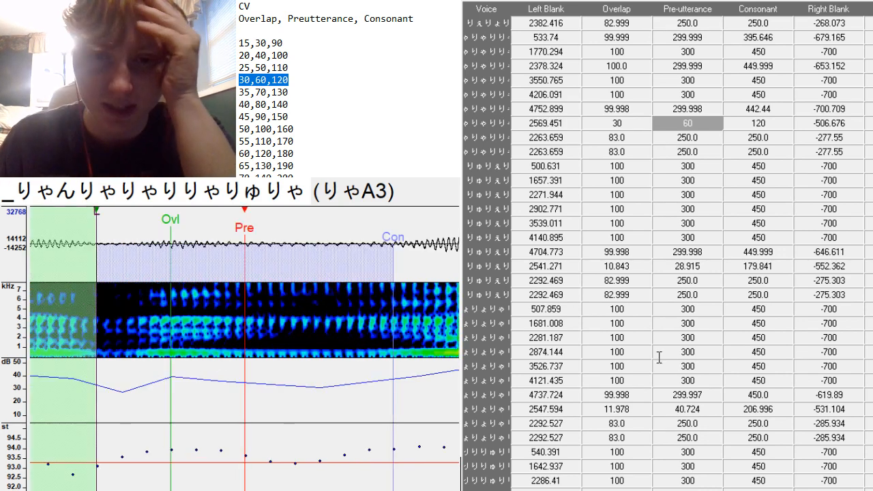
# Extend the "りゃA3" entry's consonant to about 201.9, and check its end.
pyautogui.moveTo(393, 290); pyautogui.dragTo(593, 341)
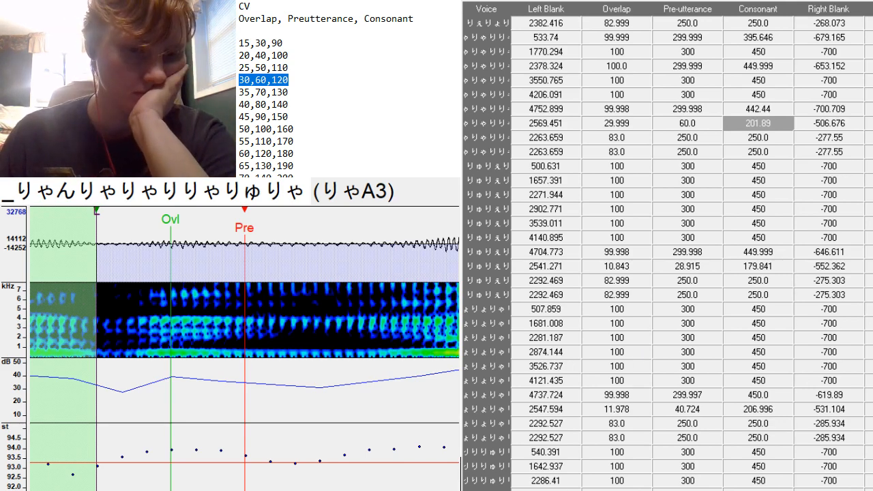
pyautogui.hscroll(10, 266, 460)
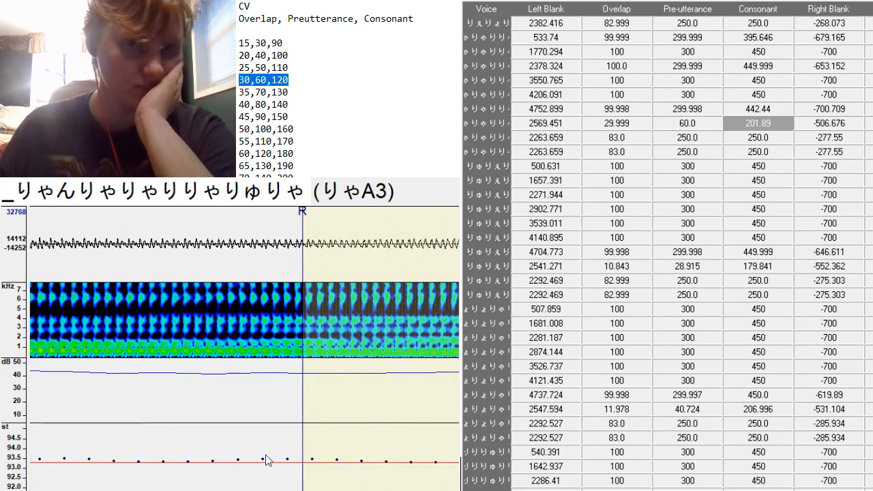
# Shift the two entries after "りゃA3", ending with "a ry-A3", to left blanks of about 2318.0 and 2373.9.
pyautogui.press('Down')
pyautogui.moveTo(245, 348)
pyautogui.mouseDown()
pyautogui.moveTo(359, 365)
pyautogui.moveTo(447, 361)
pyautogui.moveTo(380, 351)
pyautogui.mouseUp()
pyautogui.press('Down')
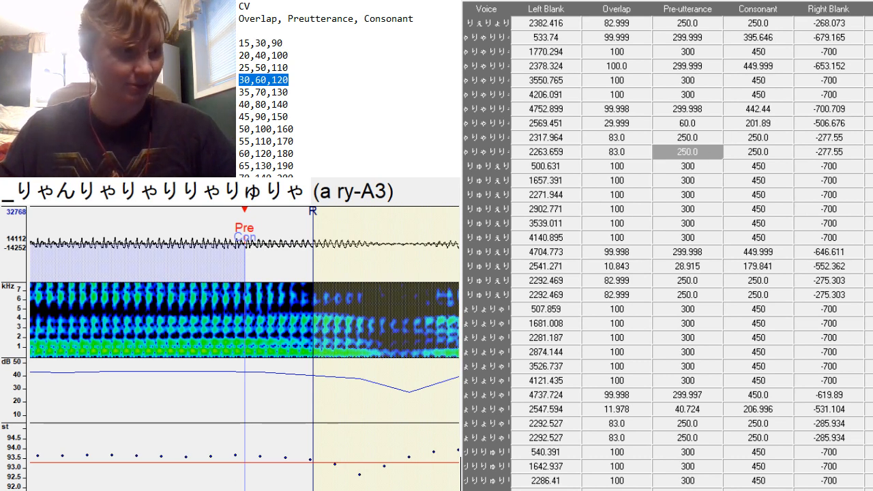
pyautogui.scroll(-2, 245, 348)
pyautogui.click(380, 359)
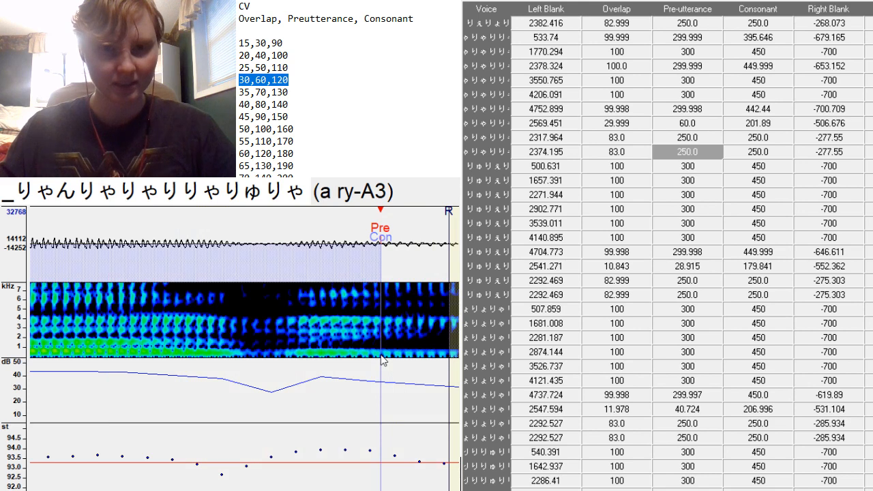
pyautogui.click(380, 356)
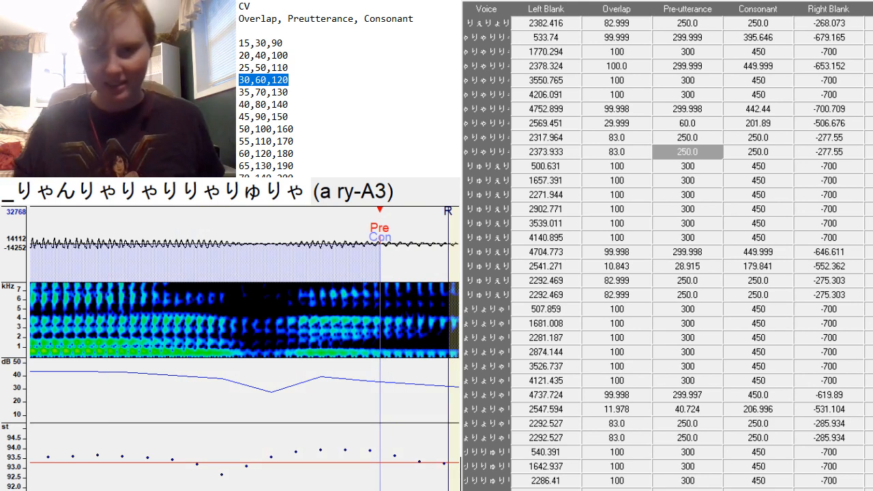
# Shift the "- りゅA3" entry's pre-utterance and region to a left blank of about 528.2, and check its end.
pyautogui.press('Down')
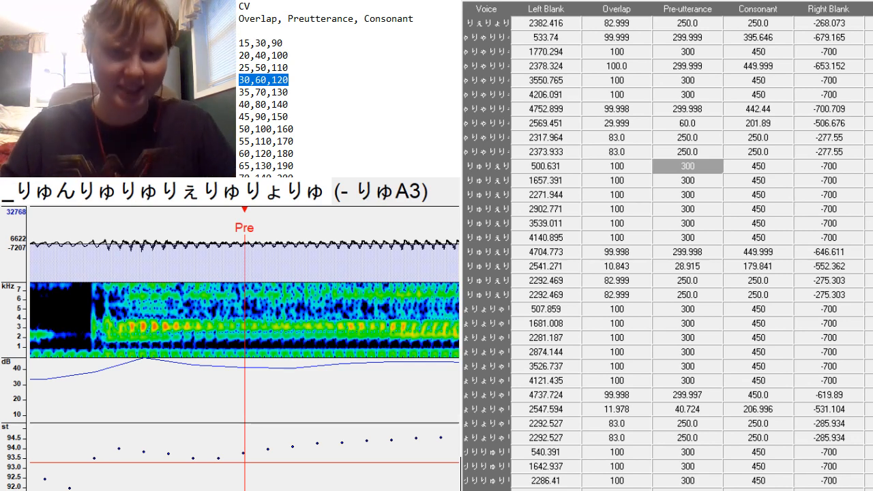
pyautogui.scroll(5, 244, 362)
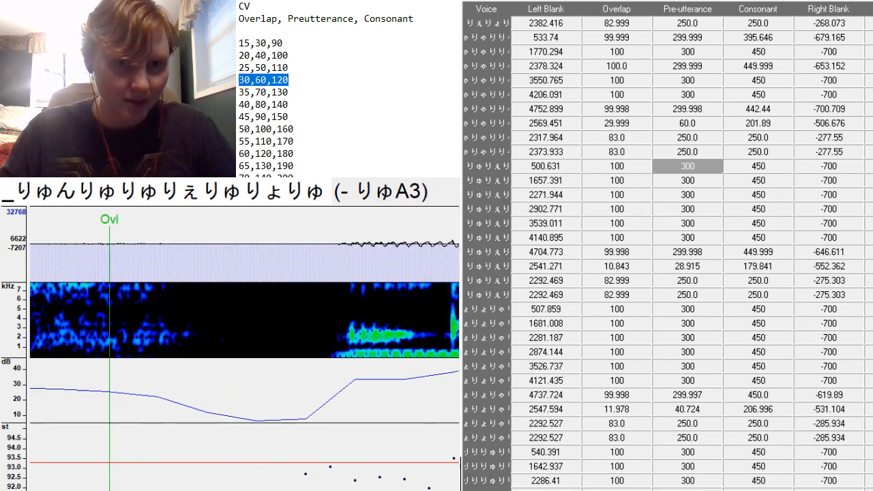
pyautogui.scroll(-3, 244, 362)
pyautogui.moveTo(302, 373); pyautogui.dragTo(325, 362)
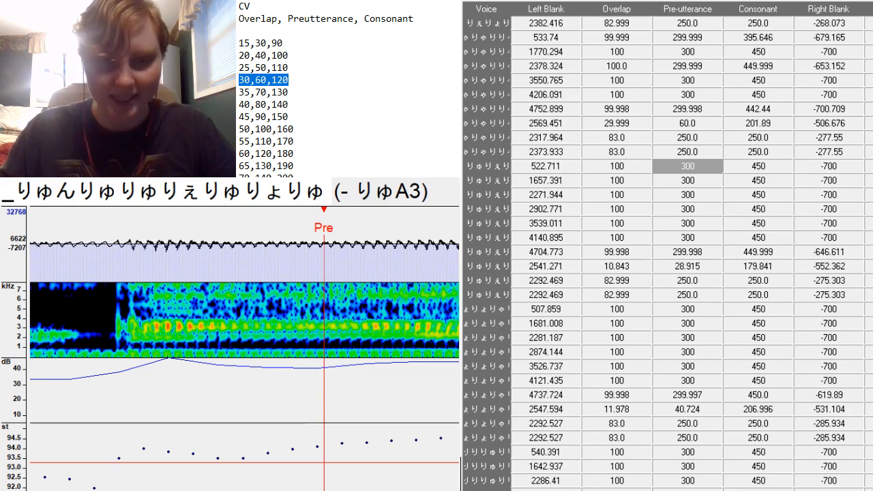
pyautogui.scroll(5, 325, 362)
pyautogui.scroll(-8, 325, 362)
pyautogui.scroll(7, 324, 363)
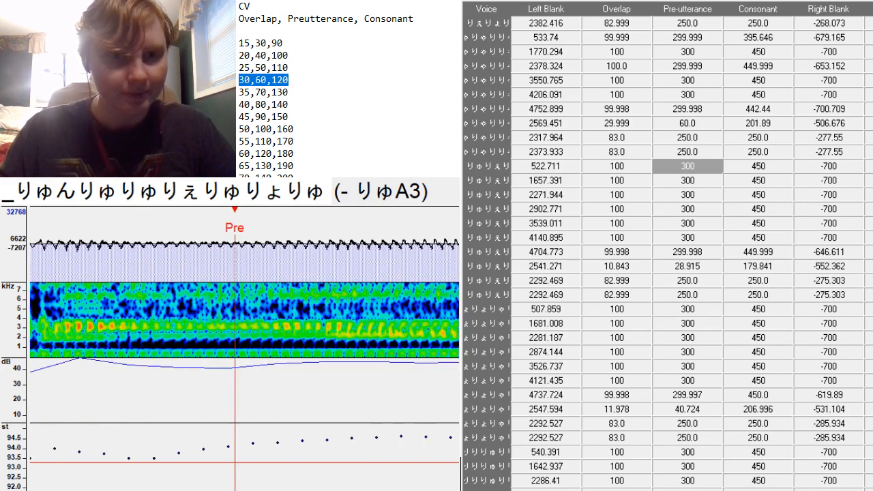
pyautogui.moveTo(248, 372); pyautogui.dragTo(249, 368)
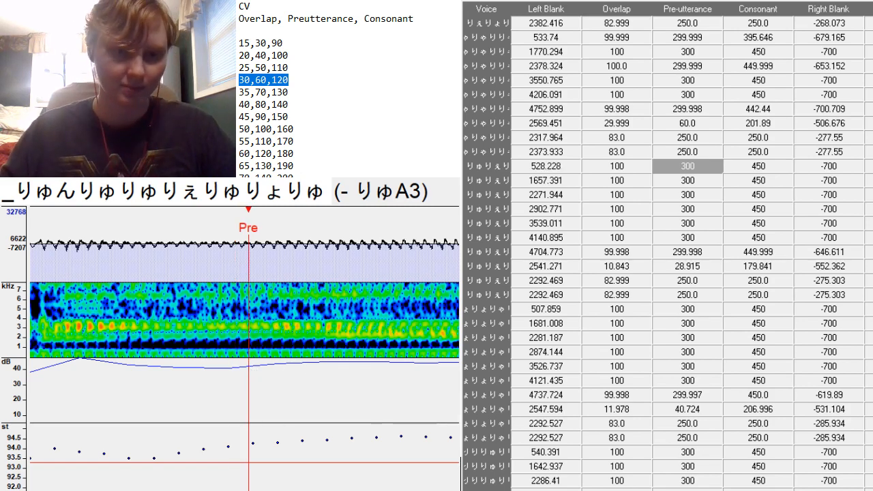
pyautogui.scroll(-20, 249, 368)
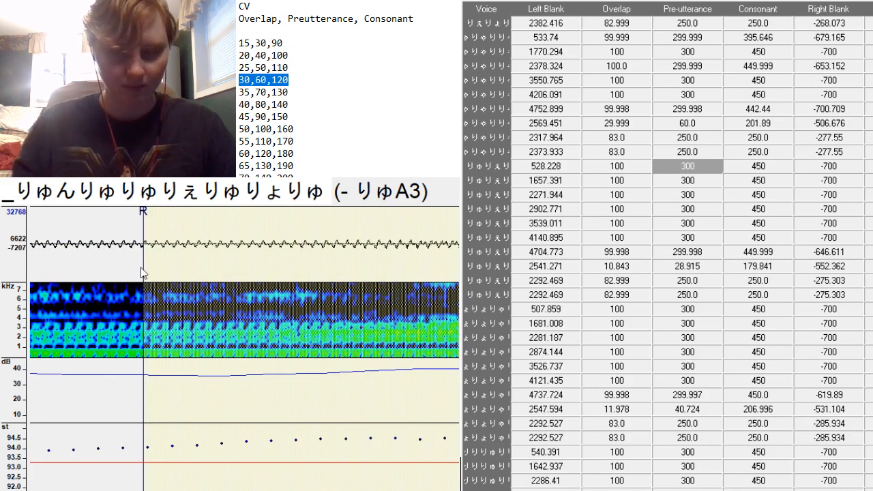
# Shift the "n りゅA3" entry's pre-utterance and region to a left blank of about 1716.7, and check its end.
pyautogui.press('Down')
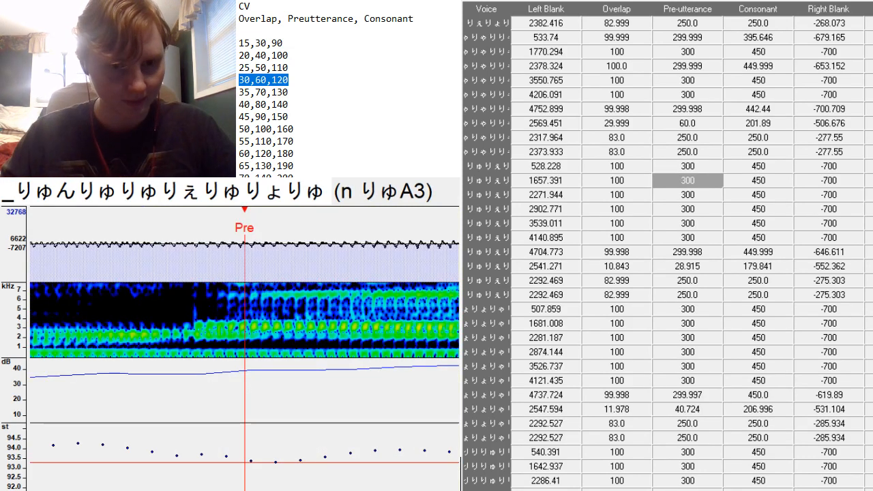
pyautogui.scroll(-5, 245, 348)
pyautogui.scroll(5, 245, 348)
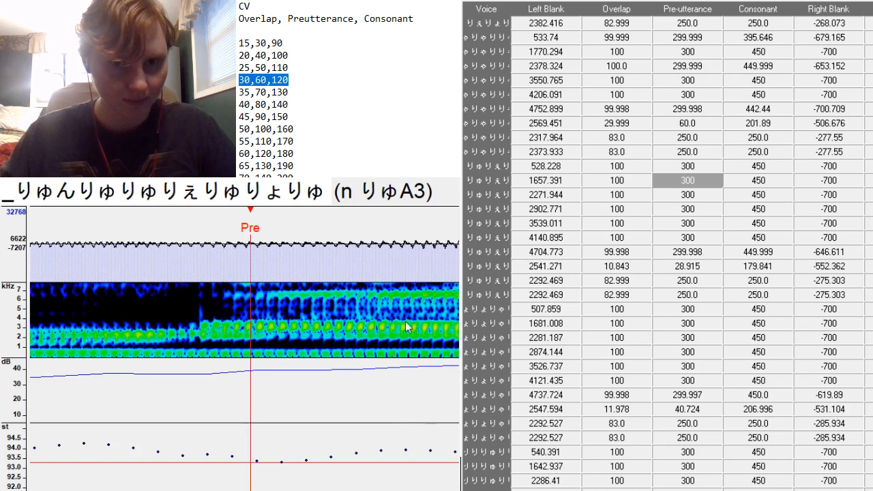
pyautogui.click(397, 341)
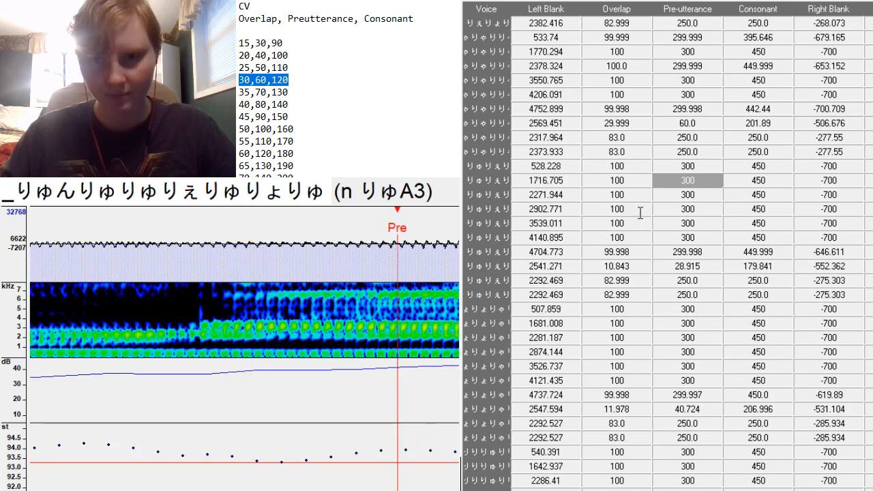
pyautogui.scroll(-3, 709, 179)
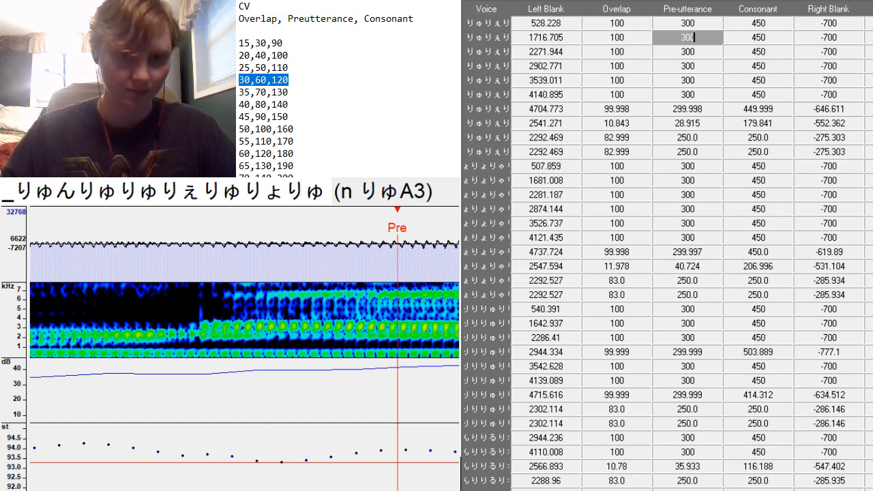
pyautogui.scroll(5, 245, 348)
pyautogui.scroll(-12, 245, 348)
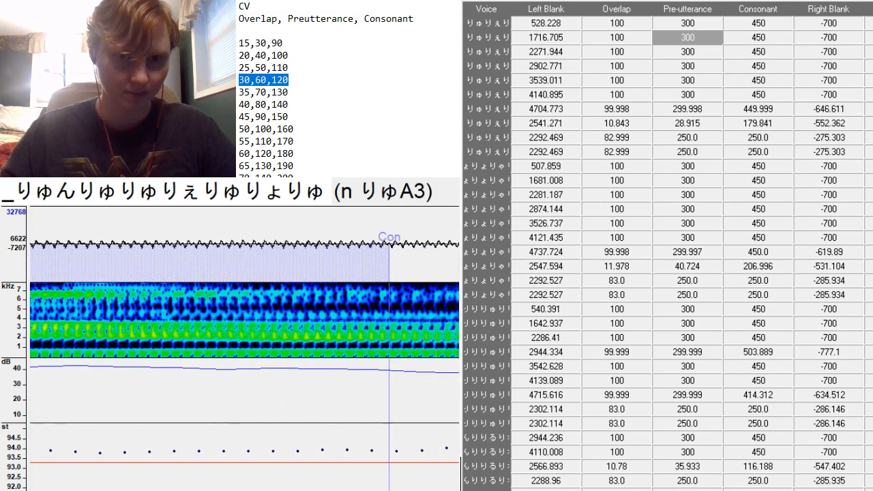
pyautogui.scroll(-5, 245, 348)
# Shift the "u りゅA3" region to a left blank of about 2340.0 and shorten its right blank to about -659.5.
pyautogui.press('Down')
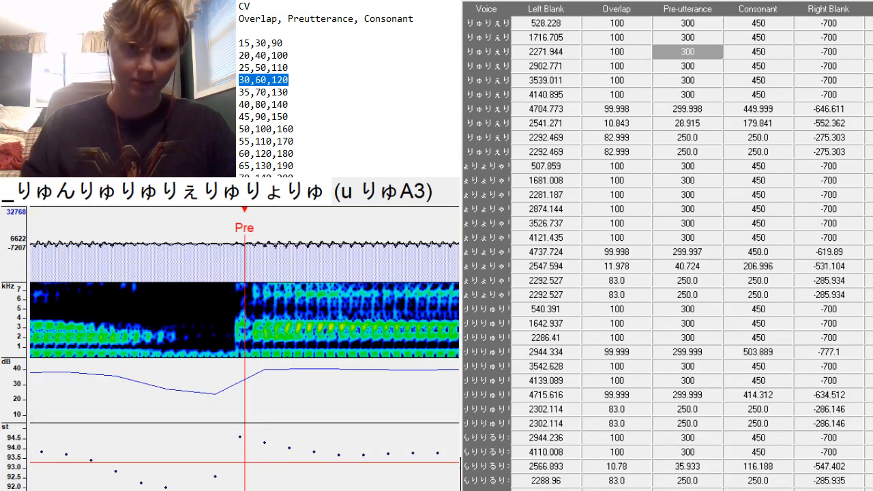
pyautogui.moveTo(244, 363); pyautogui.dragTo(414, 364)
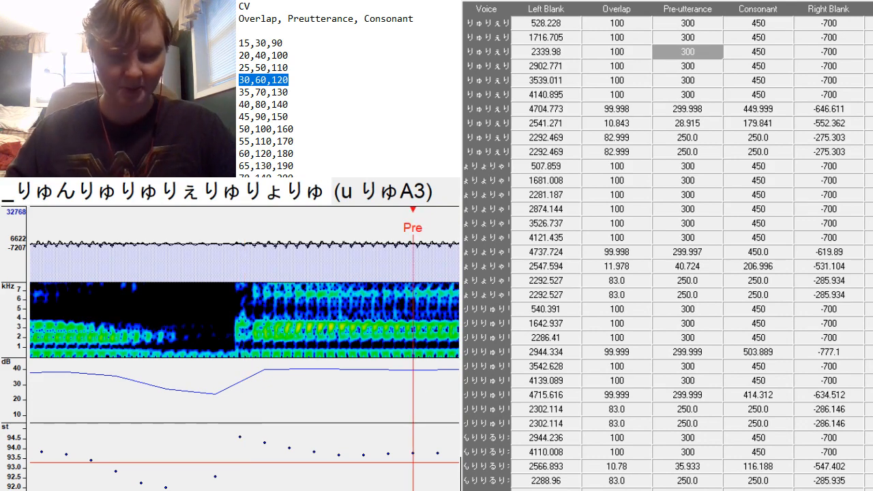
pyautogui.scroll(3, 245, 348)
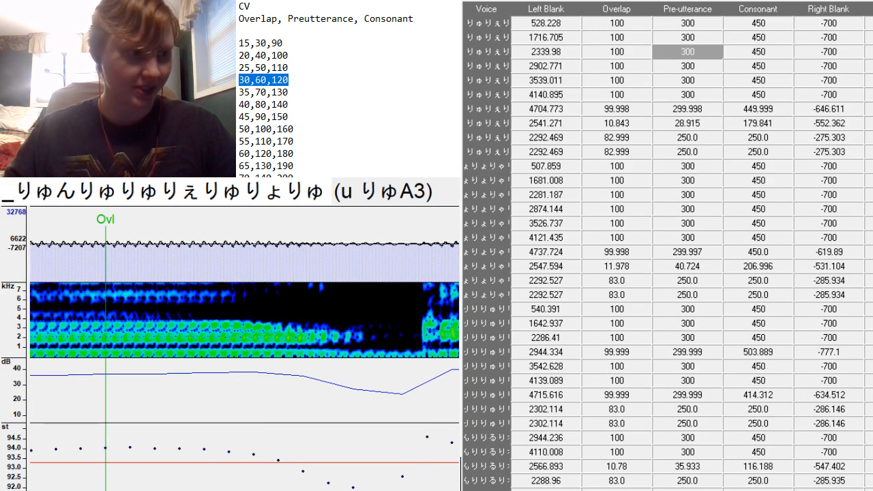
pyautogui.scroll(-1, 245, 348)
pyautogui.scroll(2, 245, 348)
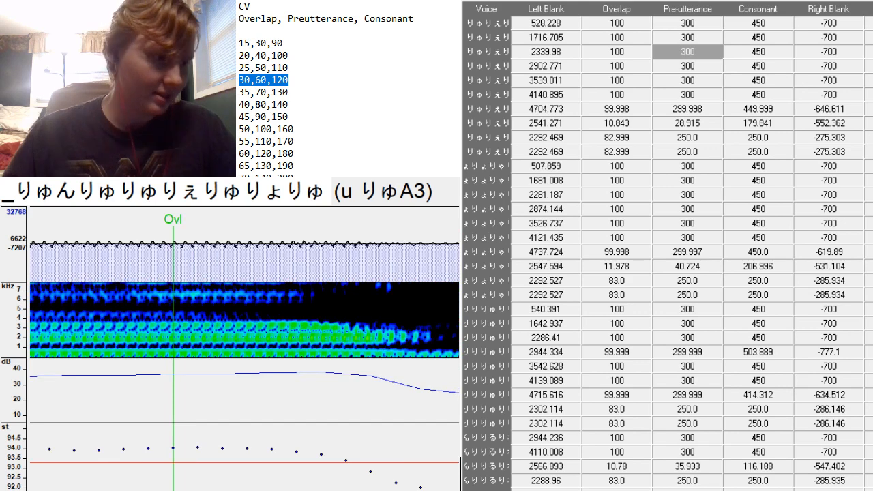
pyautogui.scroll(-4, 245, 348)
pyautogui.scroll(-3, 245, 348)
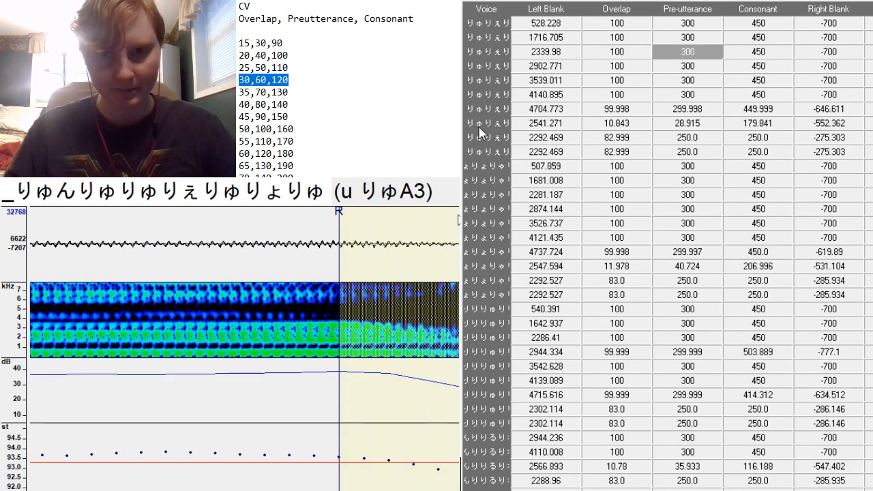
pyautogui.press('F3')
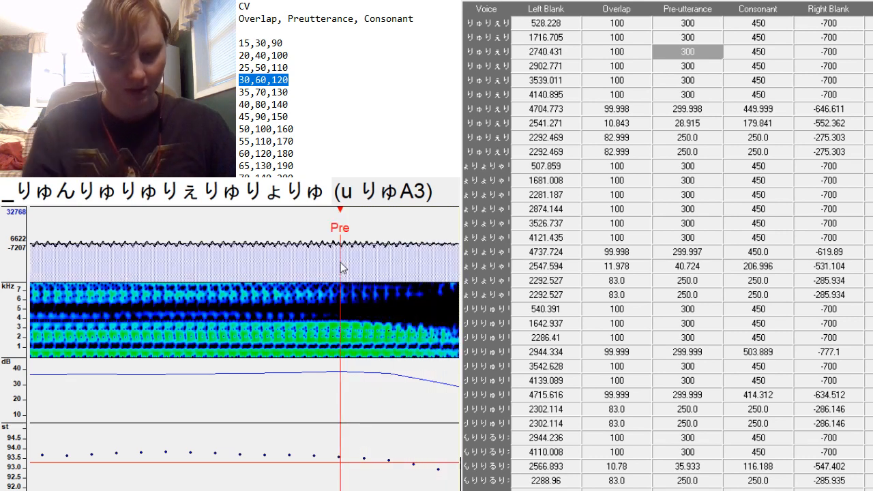
pyautogui.hotkey('ctrl', 'z')
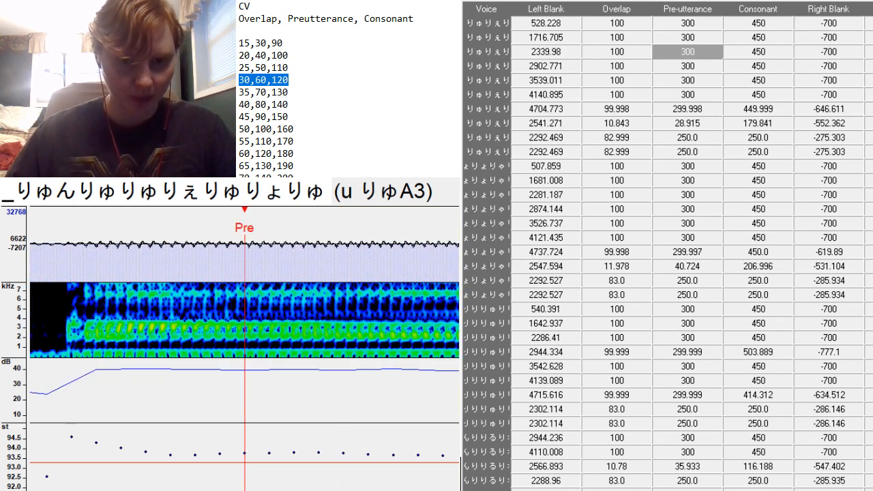
pyautogui.scroll(-6, 292, 236)
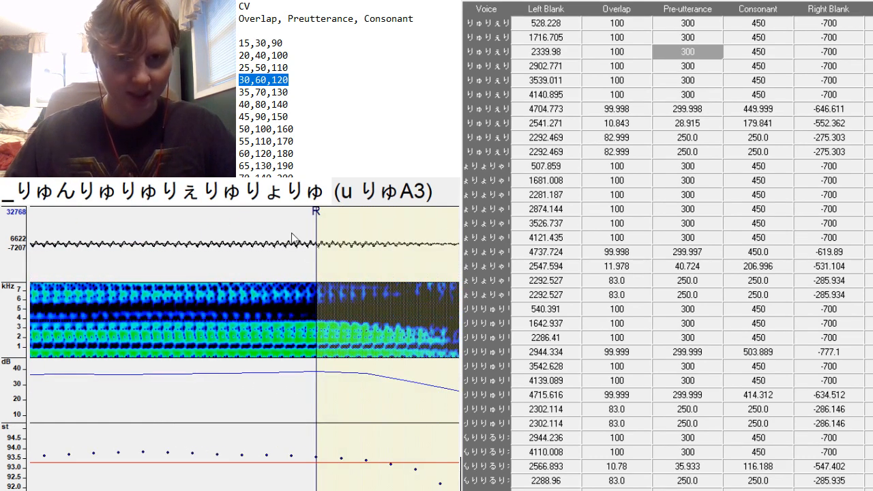
pyautogui.moveTo(318, 265)
pyautogui.mouseDown()
pyautogui.moveTo(238, 232)
pyautogui.moveTo(202, 202)
pyautogui.mouseUp()
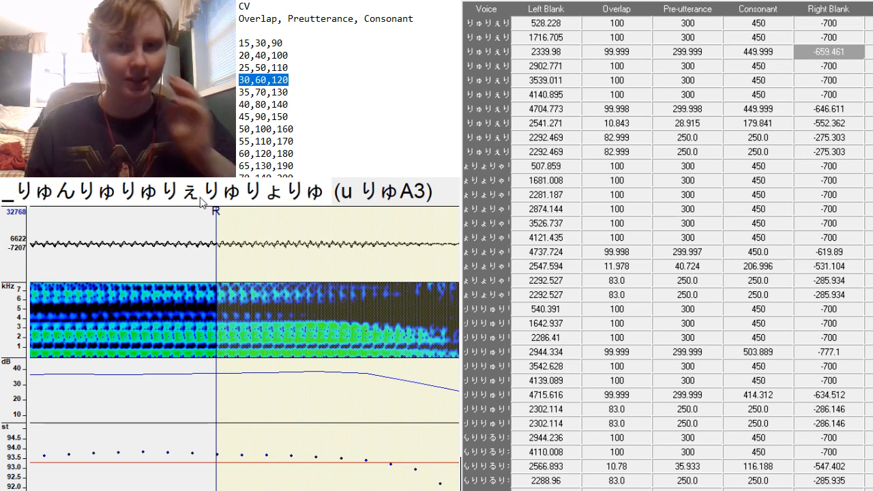
# Shift the "u りぇA3" entry's pre-utterance and region to a left blank of about 2900.2, and check its end.
pyautogui.press('Down')
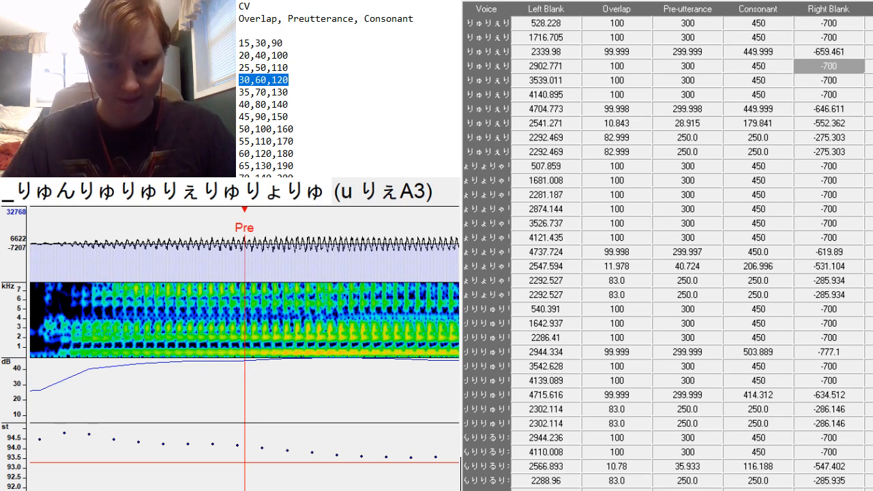
pyautogui.hscroll(-8, 245, 353)
pyautogui.hscroll(6, 245, 353)
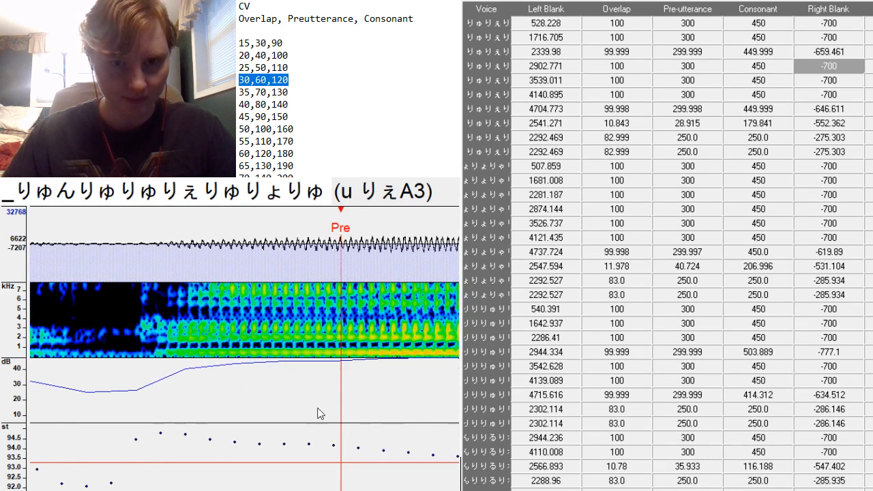
pyautogui.click(337, 355)
pyautogui.moveTo(337, 356); pyautogui.dragTo(334, 356)
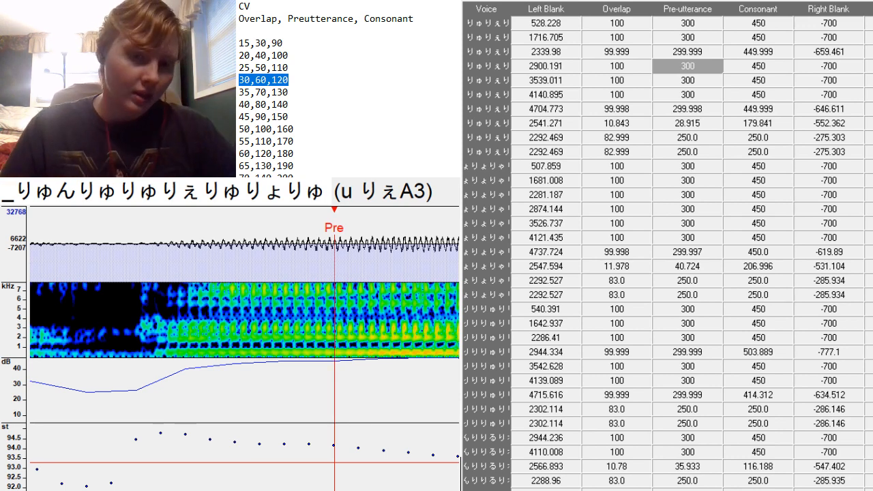
pyautogui.scroll(5, 334, 354)
pyautogui.scroll(-10, 335, 355)
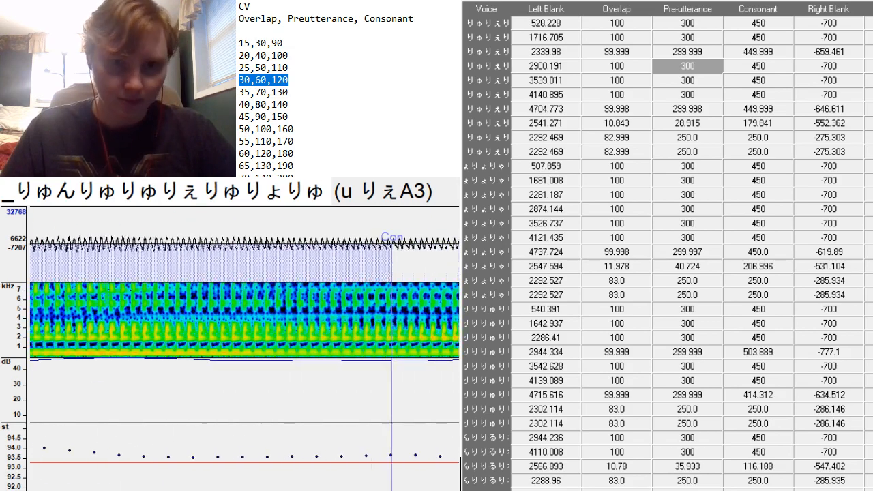
# Shift the "e りゅA3" region to a left blank of about 3552.9 and shorten its right blank to about -665.0.
pyautogui.press('Down')
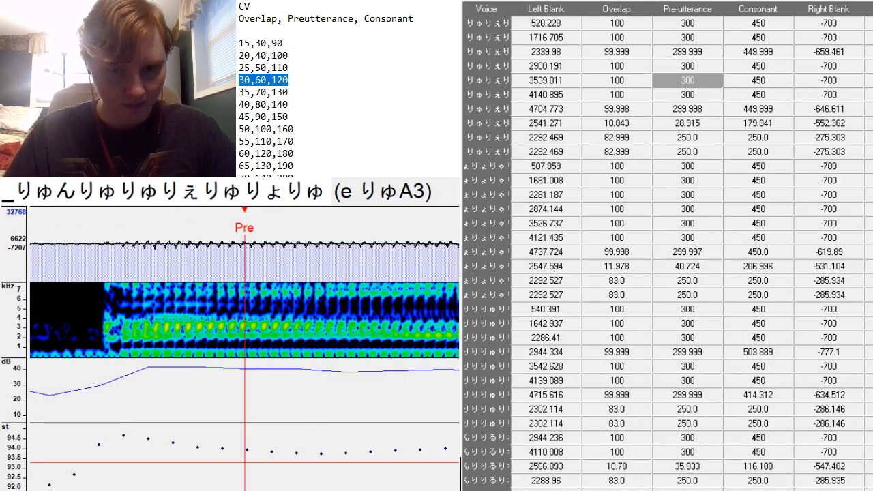
pyautogui.press('F3')
pyautogui.scroll(5, 305, 306)
pyautogui.scroll(-4, 305, 307)
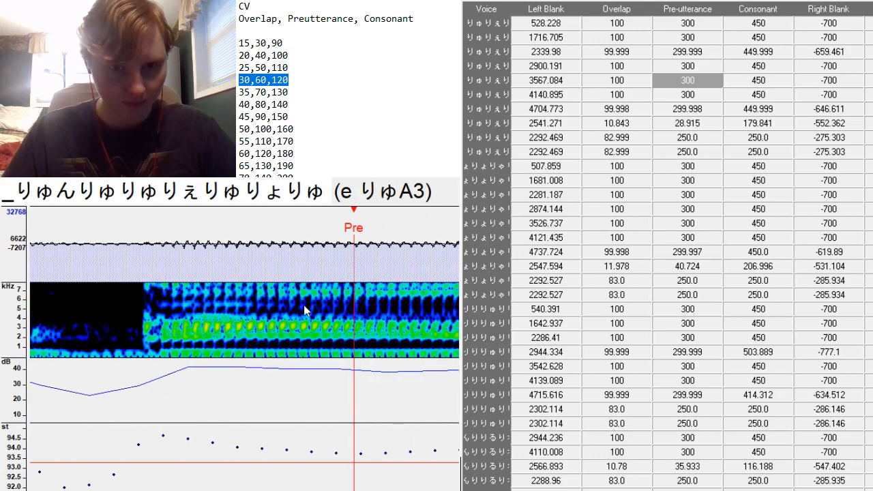
pyautogui.press('F3')
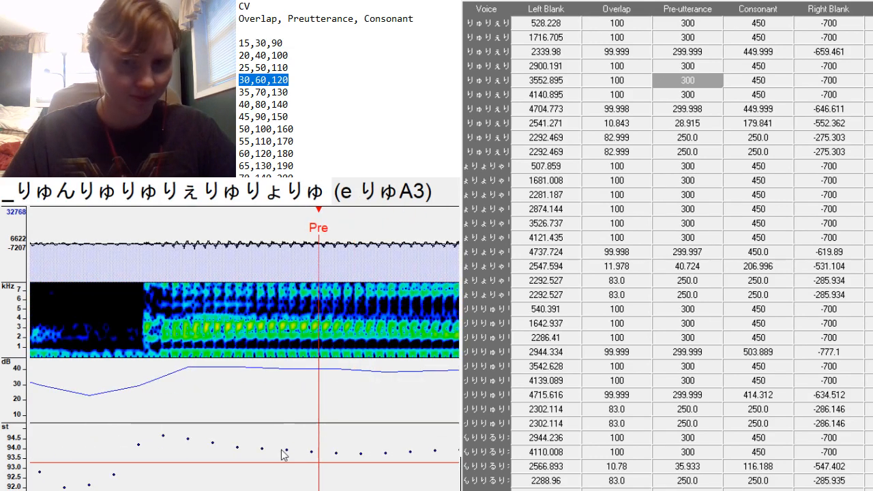
pyautogui.scroll(6, 318, 307)
pyautogui.scroll(-15, 318, 307)
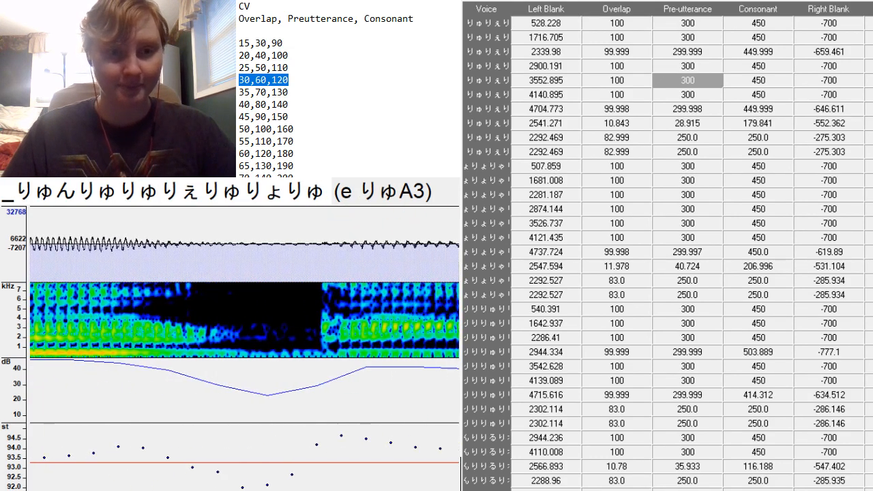
pyautogui.scroll(-10, 222, 299)
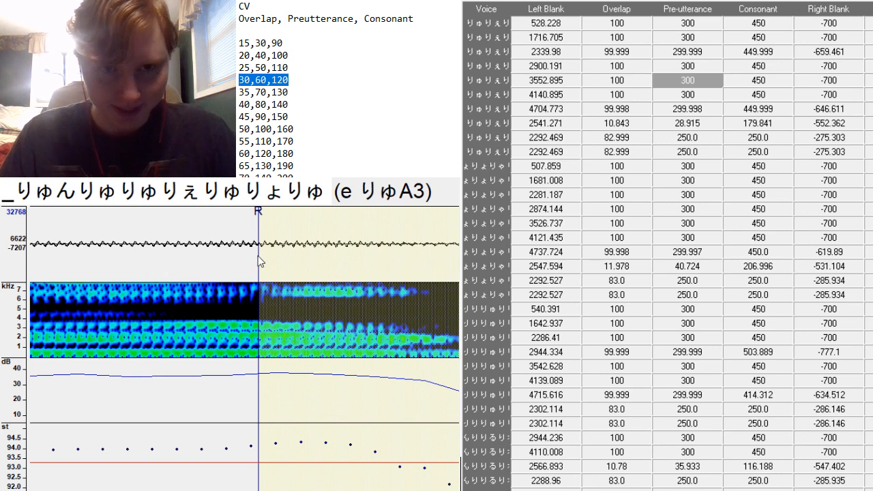
pyautogui.moveTo(258, 257)
pyautogui.mouseDown()
pyautogui.moveTo(162, 286)
pyautogui.moveTo(173, 294)
pyautogui.mouseUp()
# Shift the "u りょA3" region to a left blank of about 4116.8 and shorten its right blank to about -666.6.
pyautogui.press('Down')
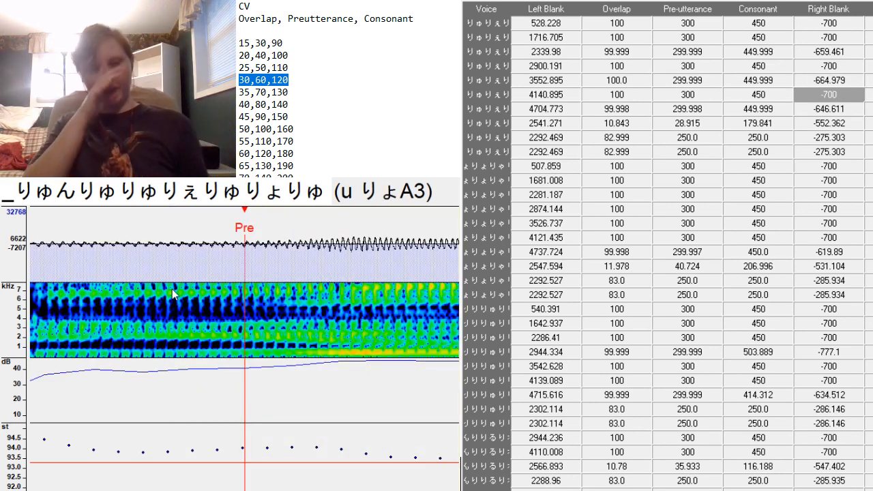
pyautogui.click(186, 336)
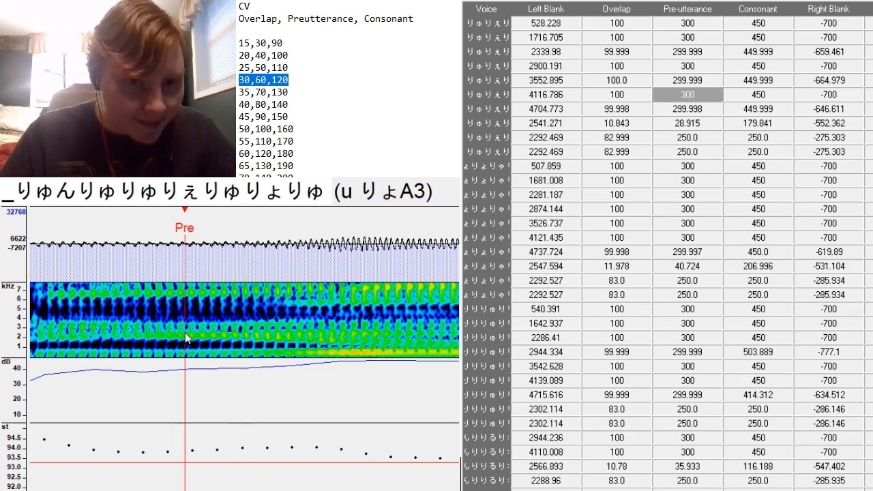
pyautogui.scroll(6, 185, 335)
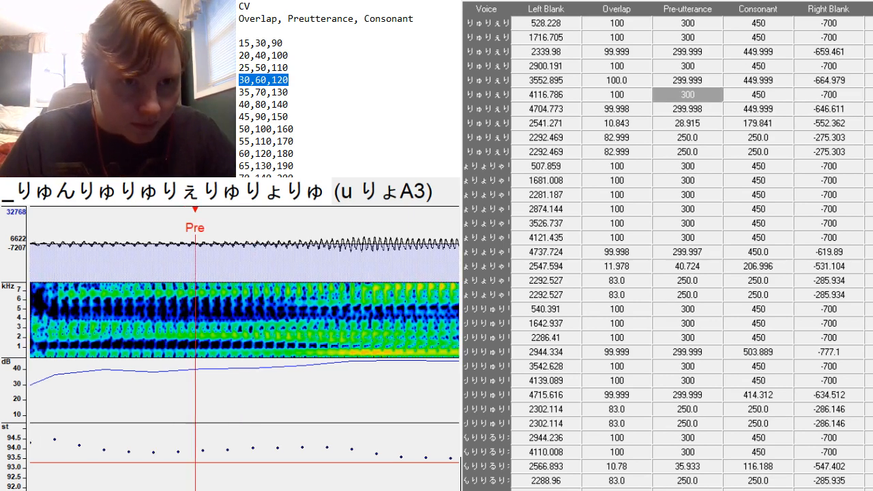
pyautogui.scroll(-10, 185, 336)
pyautogui.scroll(-5, 244, 348)
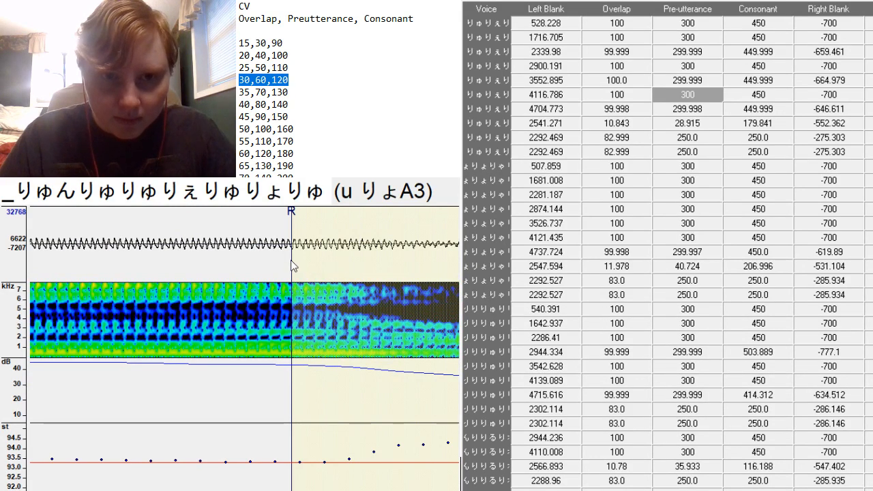
pyautogui.moveTo(293, 265); pyautogui.dragTo(211, 277)
# Shift the "o りゅA3" entry's pre-utterance and region to a left blank of about 4682.3, and check its start and end.
pyautogui.press('Down')
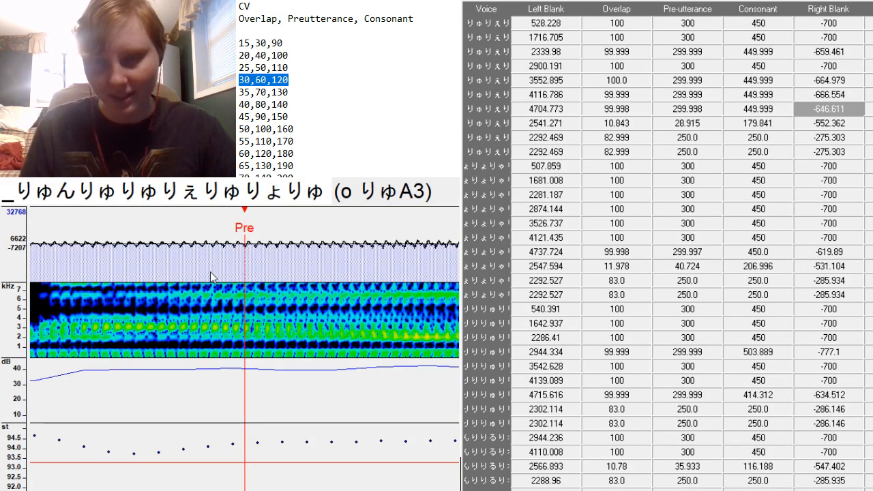
pyautogui.click(191, 362)
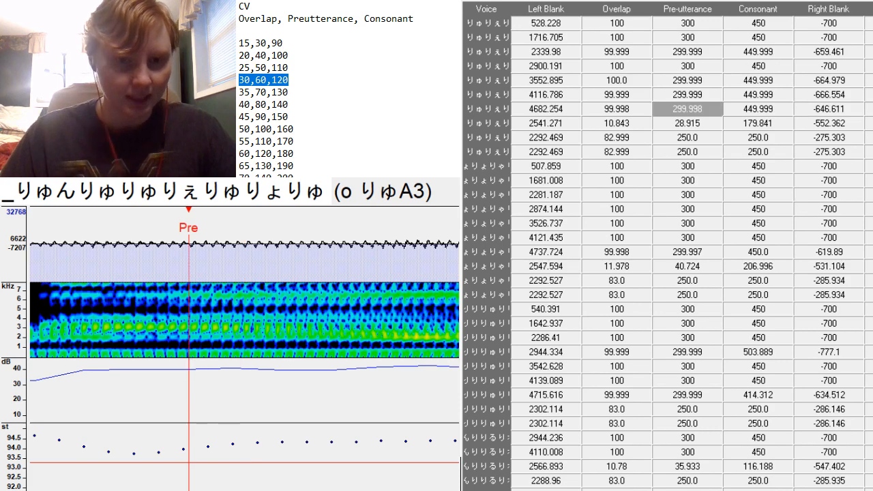
pyautogui.scroll(10, 244, 348)
pyautogui.scroll(-4, 244, 349)
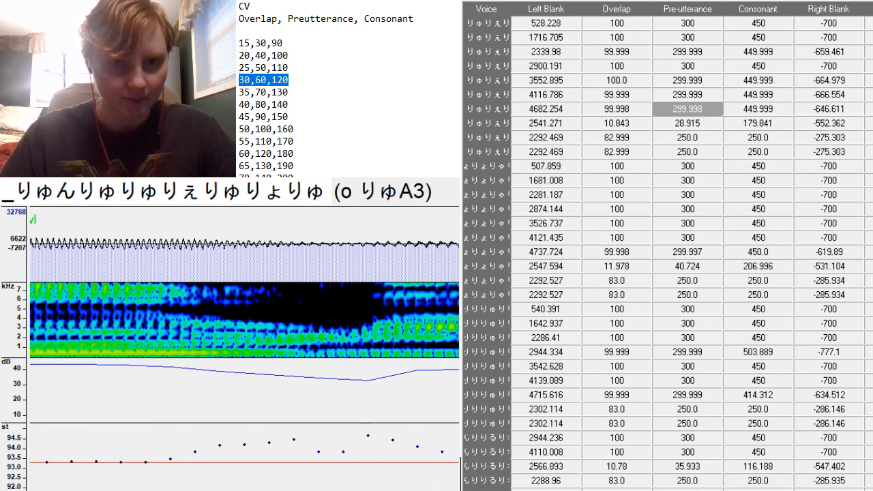
pyautogui.scroll(1, 244, 349)
pyautogui.scroll(-8, 244, 349)
pyautogui.scroll(3, 244, 349)
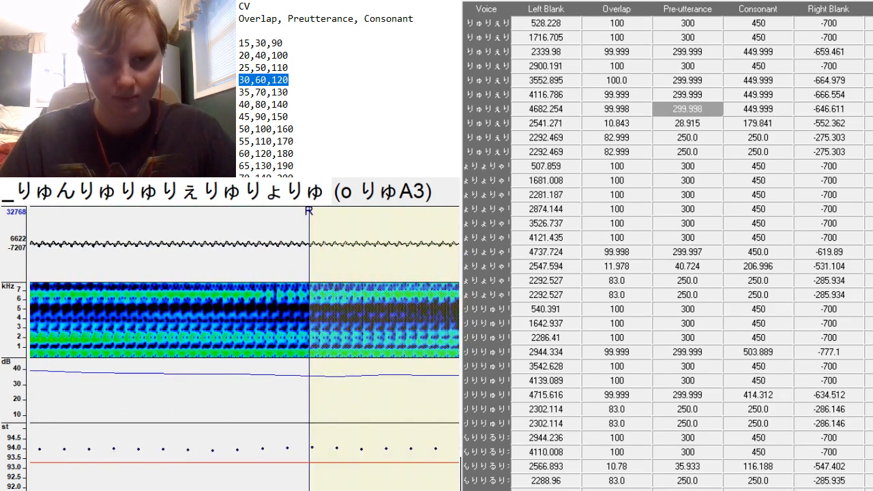
# Set the "りゅA3" entry's overlap, pre-utterance and consonant to 30, 60 and 120, and shift its left blank to about 2539.8.
pyautogui.press('Down')
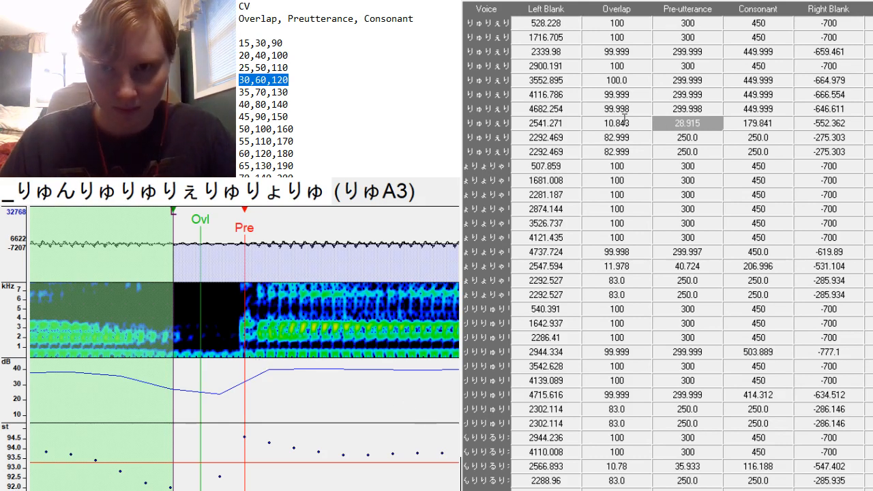
pyautogui.moveTo(625, 121); pyautogui.dragTo(796, 125)
pyautogui.write('30,60,120')
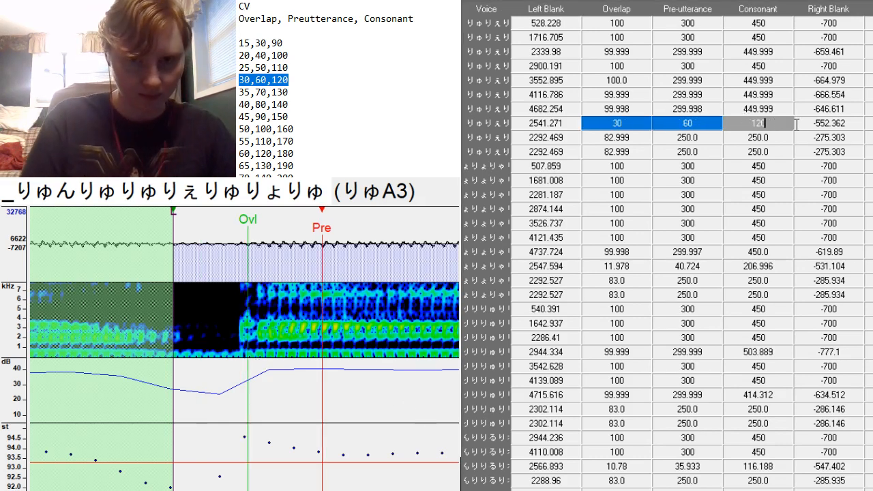
pyautogui.moveTo(322, 364); pyautogui.dragTo(319, 364)
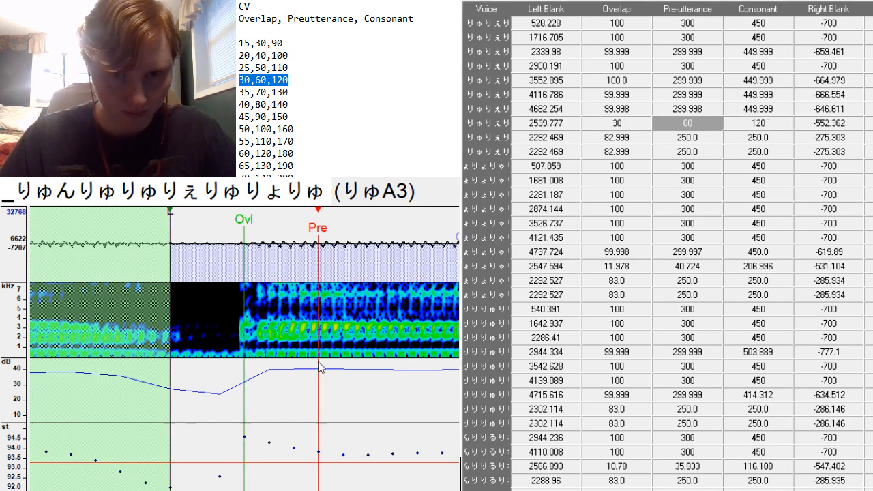
# Extend the "りゅA3" entry's consonant to about 199.8 and shorten its right blank to about -455.2.
pyautogui.scroll(-5, 244, 348)
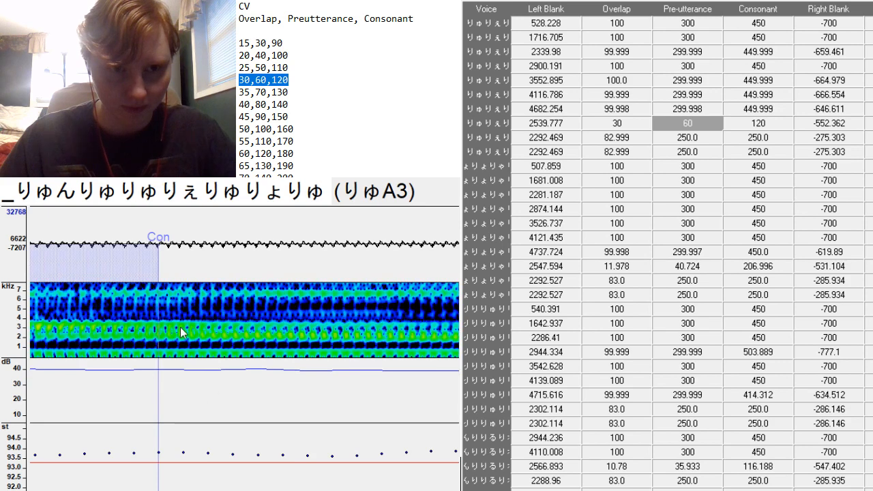
pyautogui.moveTo(159, 303); pyautogui.dragTo(356, 380)
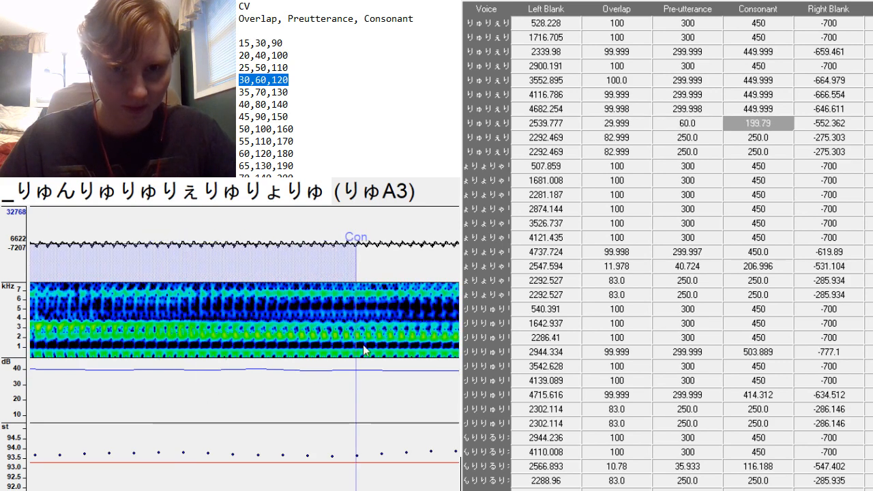
pyautogui.press('F3')
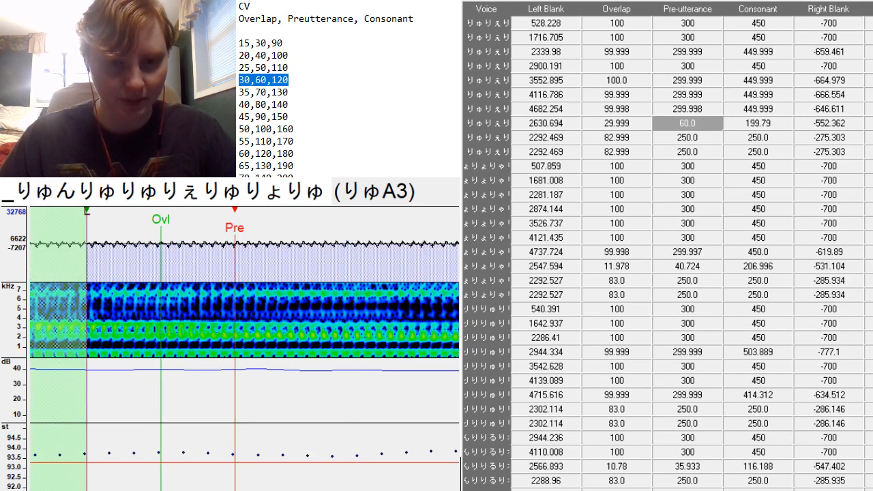
pyautogui.hotkey('ctrl', 'z')
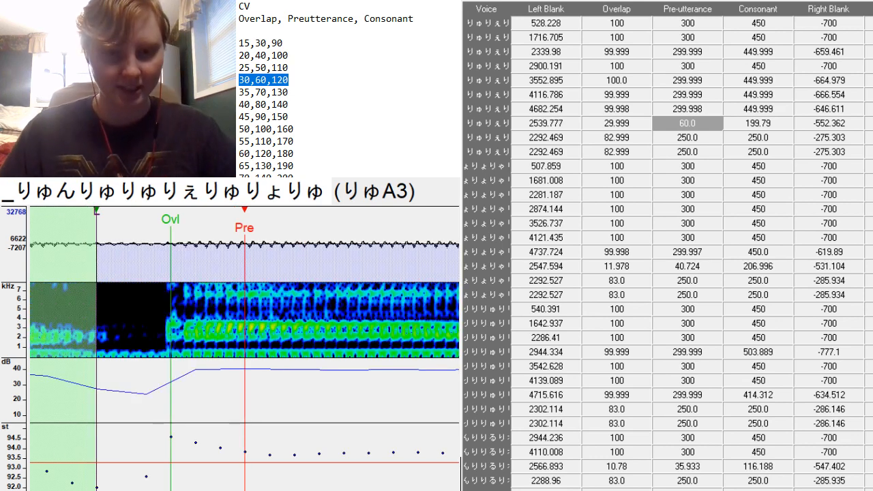
pyautogui.scroll(-10, 244, 348)
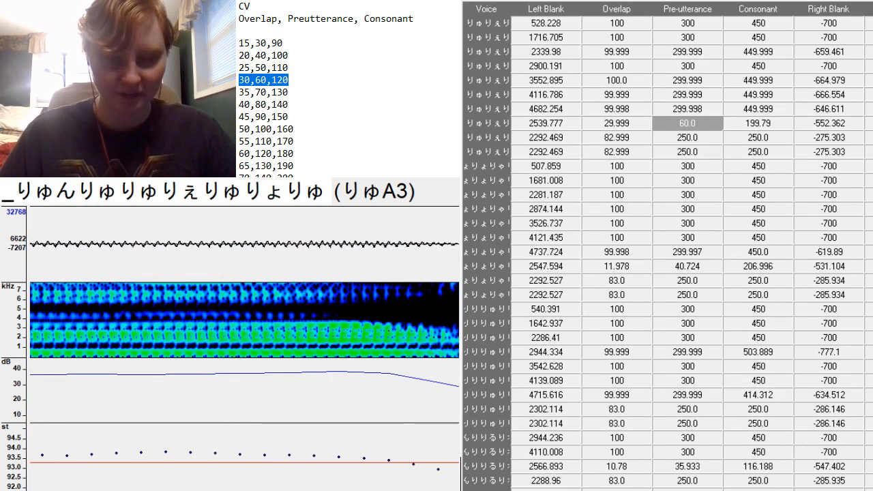
pyautogui.scroll(-2, 245, 348)
pyautogui.moveTo(431, 254); pyautogui.dragTo(191, 415)
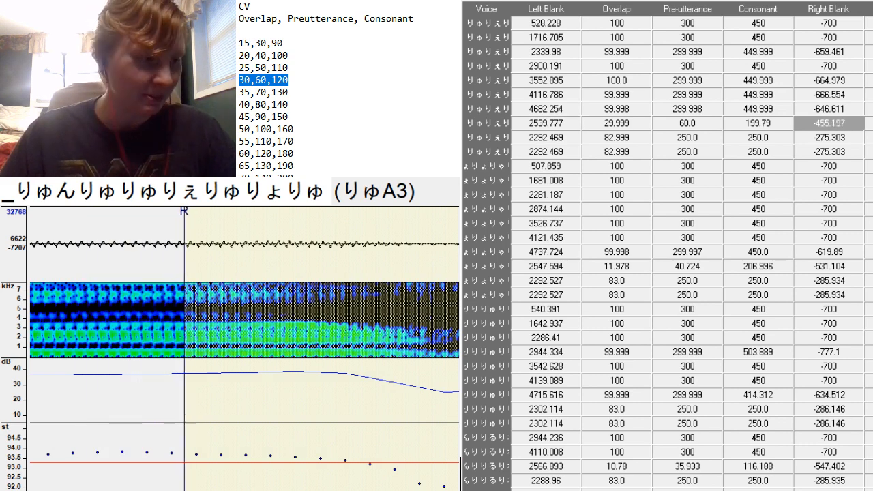
pyautogui.scroll(6, 244, 348)
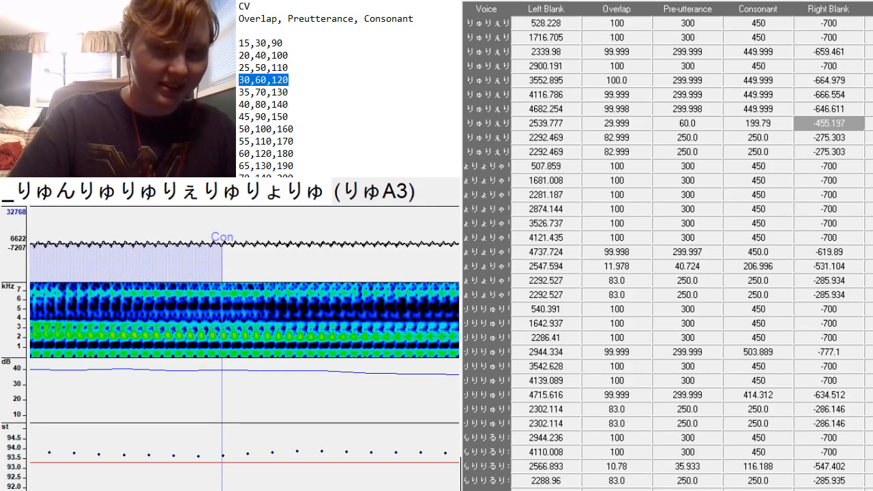
# Shift the "u ryA3" region to a left blank of about 2289.1 and the "u ry-A3" region to about 2341.6.
pyautogui.click(828, 137)
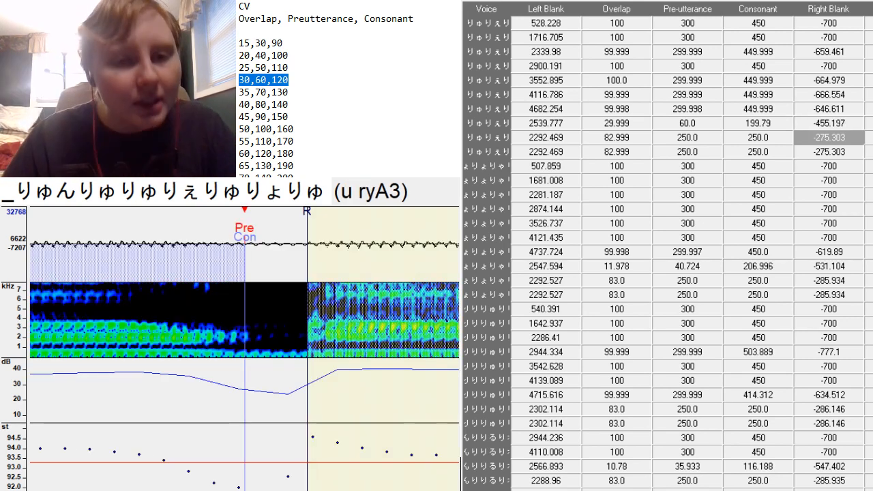
pyautogui.moveTo(243, 357); pyautogui.dragTo(241, 351)
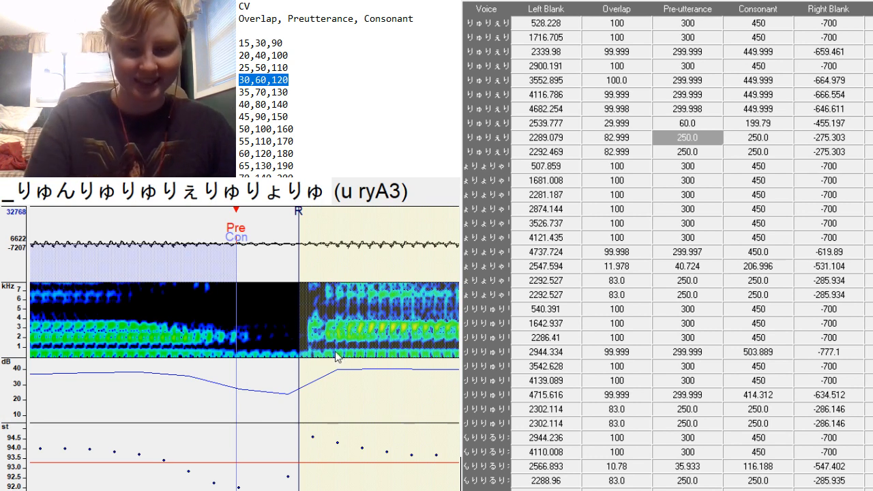
pyautogui.press('Down')
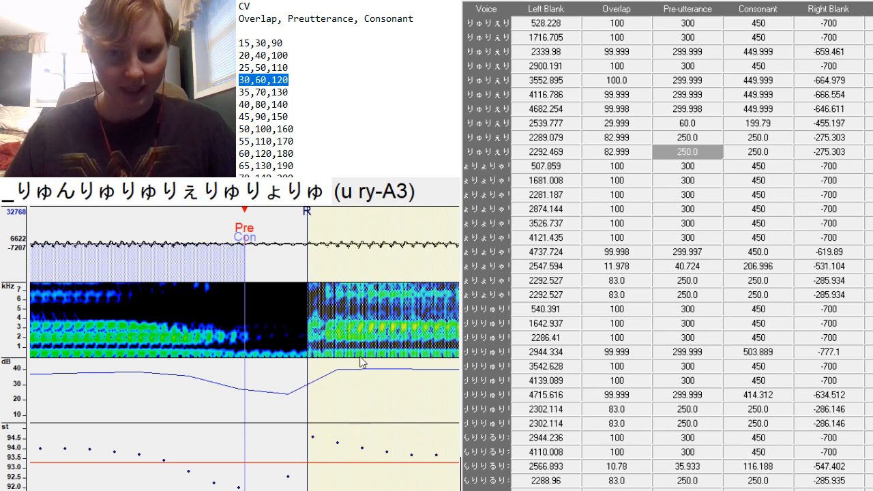
pyautogui.moveTo(360, 359); pyautogui.dragTo(366, 361)
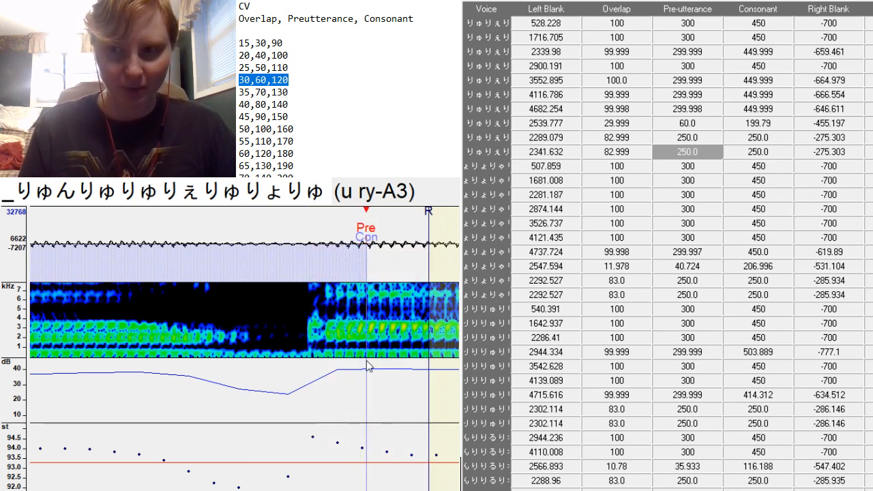
# Shift the "- りょA3" entry's pre-utterance and region to a left blank of about 456.2, and check its consonant area.
pyautogui.press('Down')
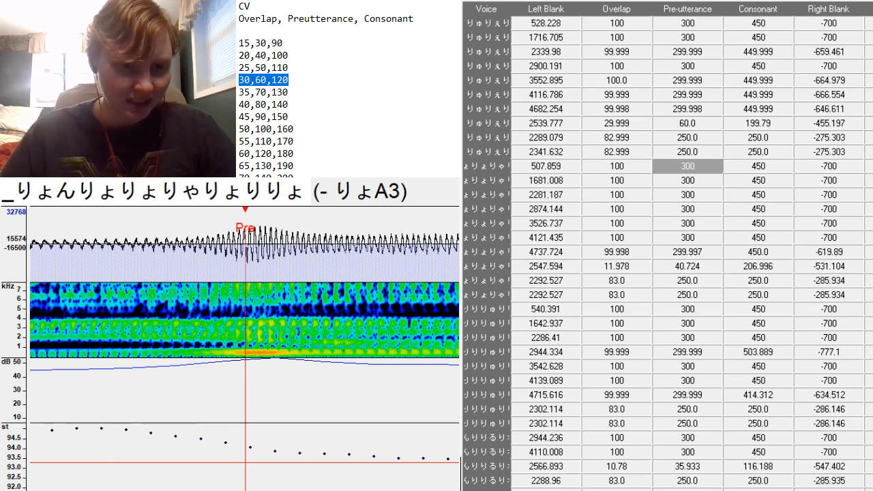
pyautogui.moveTo(96, 490); pyautogui.dragTo(91, 490)
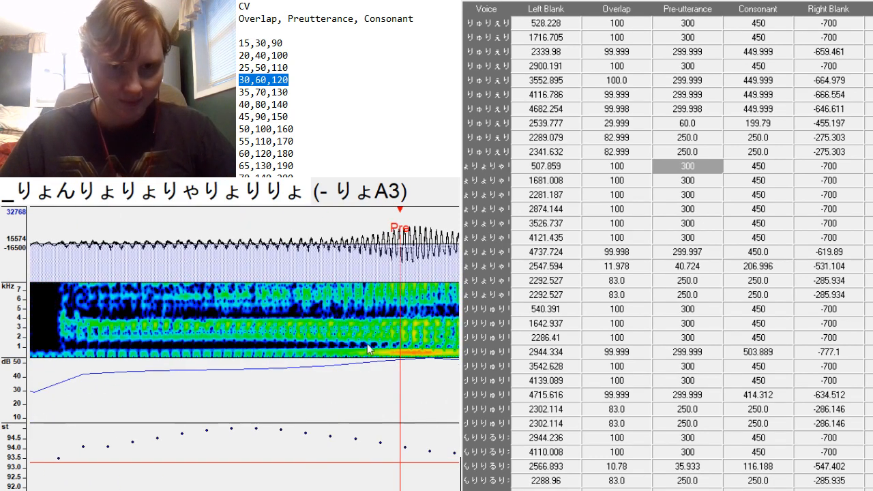
pyautogui.moveTo(281, 350); pyautogui.dragTo(93, 353)
pyautogui.hotkey('ctrl', 'z')
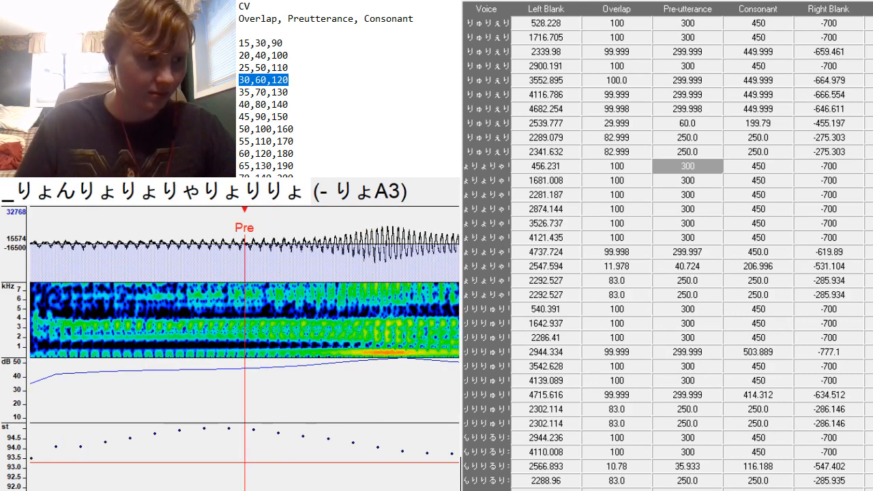
pyautogui.scroll(-8, 245, 349)
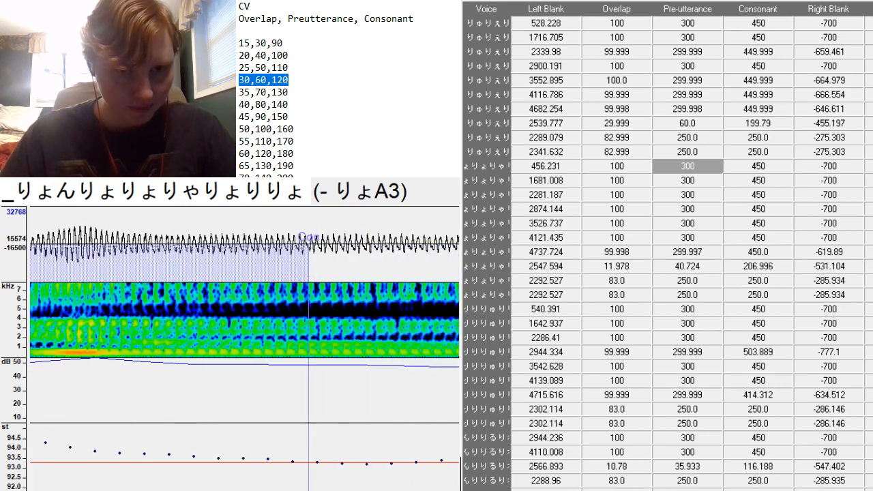
# Inspect the onset of the "n りょA3" entry and shift its pre-utterance and region to a left blank of about 1672.3.
pyautogui.press('Down')
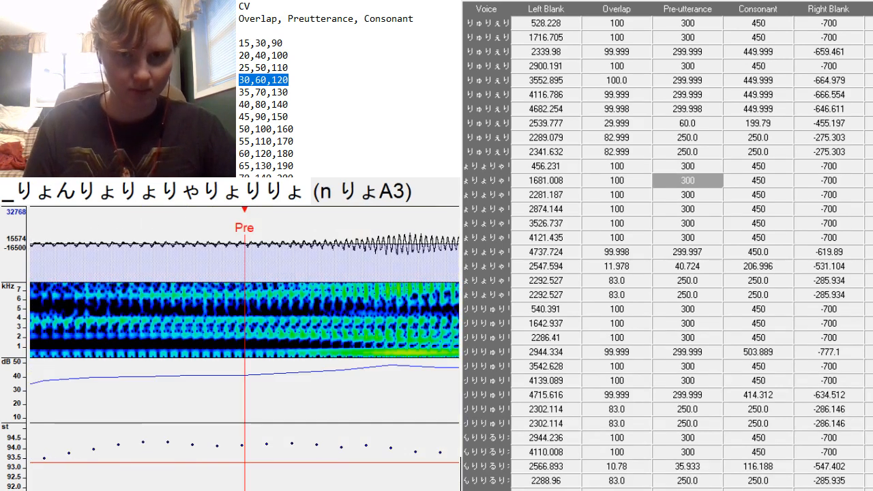
pyautogui.scroll(14, 245, 350)
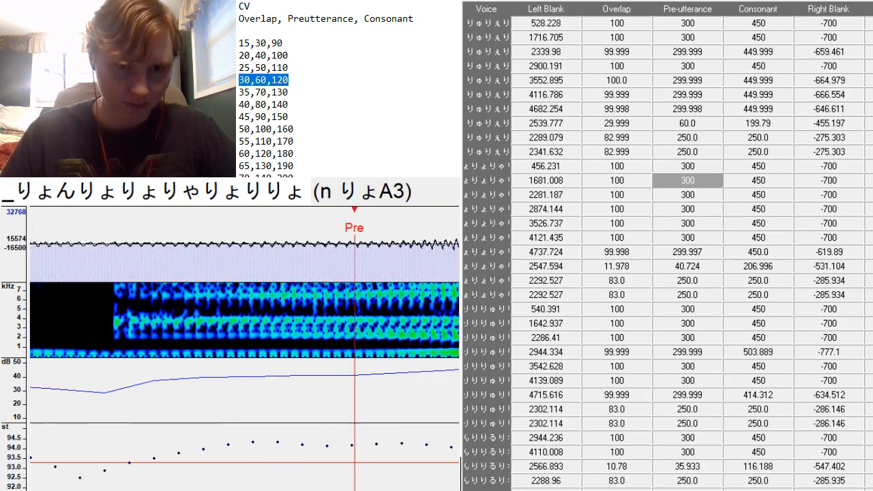
pyautogui.scroll(-11, 245, 349)
pyautogui.scroll(-2, 244, 349)
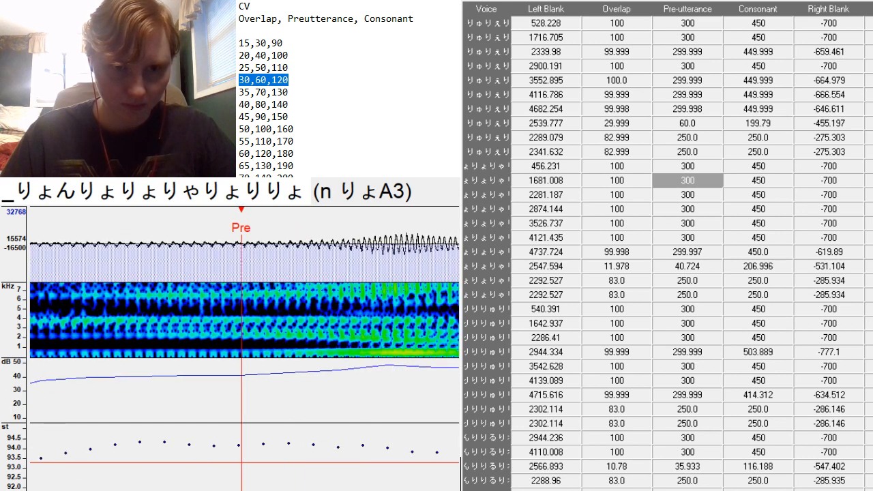
pyautogui.click(216, 369)
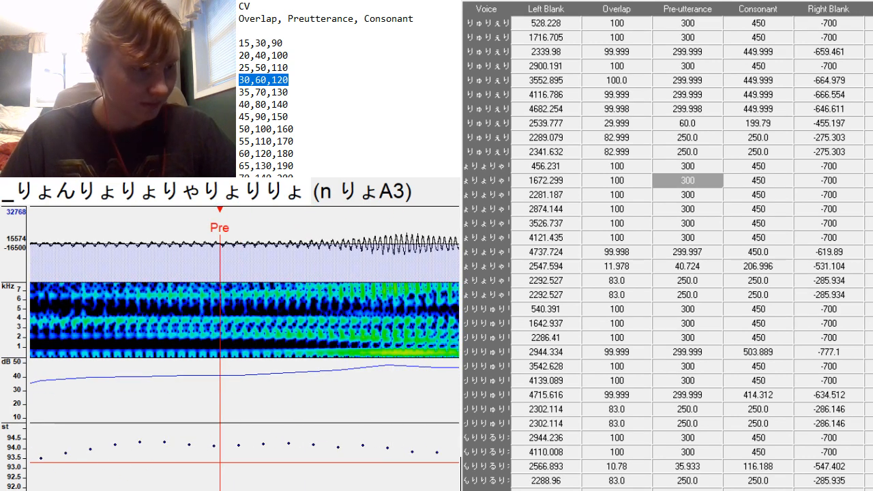
# Check the end of the "n りょA3" entry, and shift the "o りょA3" entry's pre-utterance and region to a left blank of about 2282.2.
pyautogui.scroll(-15, 244, 349)
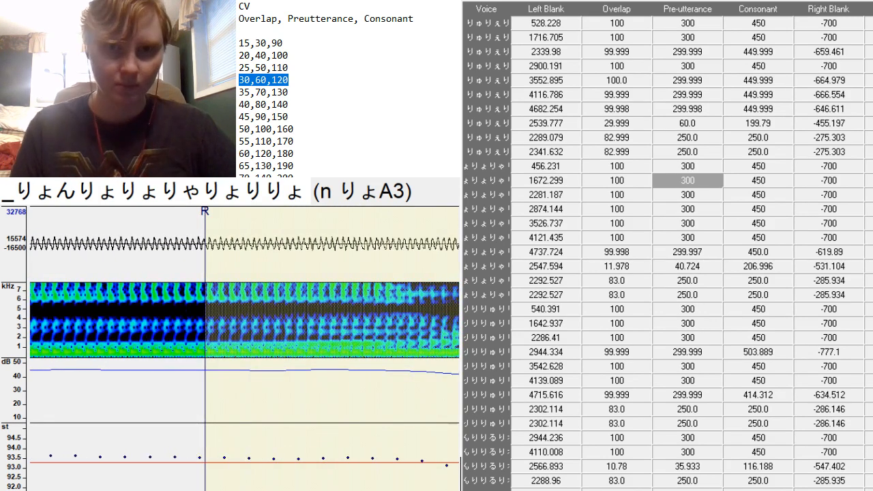
pyautogui.press('Down')
pyautogui.click(248, 359)
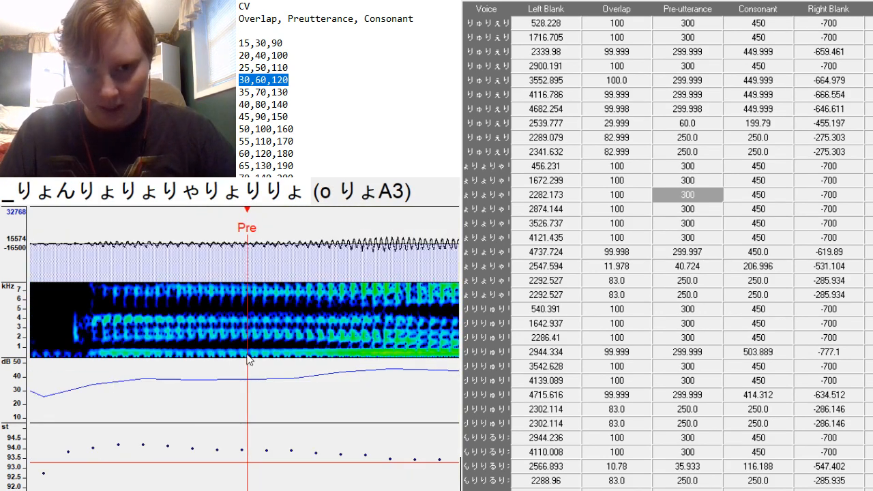
pyautogui.scroll(5, 244, 350)
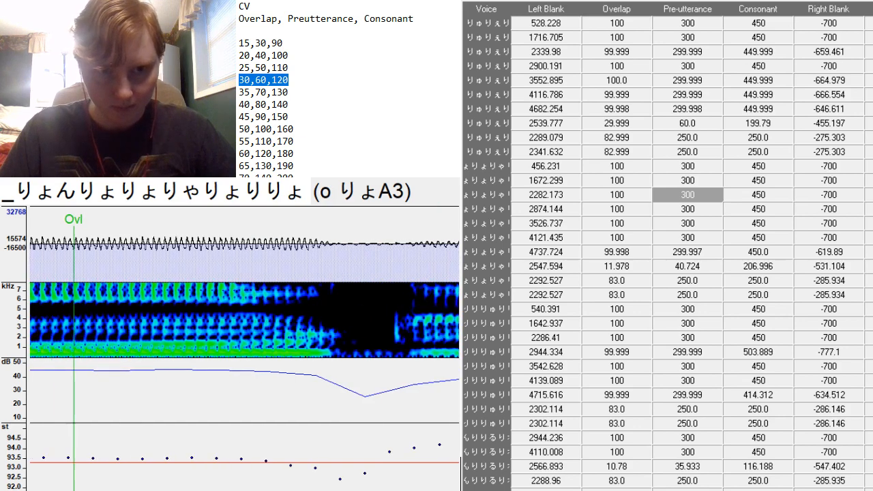
pyautogui.scroll(-12, 244, 349)
pyautogui.scroll(10, 239, 348)
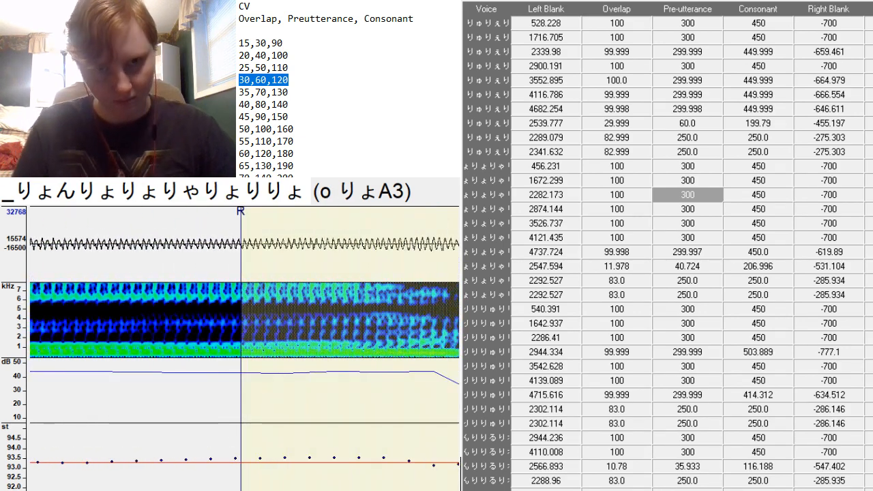
# Shift the "o りゃA3" entry's pre-utterance and region to a left blank of about 2871.6, and check its consonant and right blank.
pyautogui.press('Down')
pyautogui.moveTo(218, 364)
pyautogui.mouseDown()
pyautogui.moveTo(212, 423)
pyautogui.moveTo(222, 488)
pyautogui.mouseUp()
pyautogui.scroll(3, 245, 349)
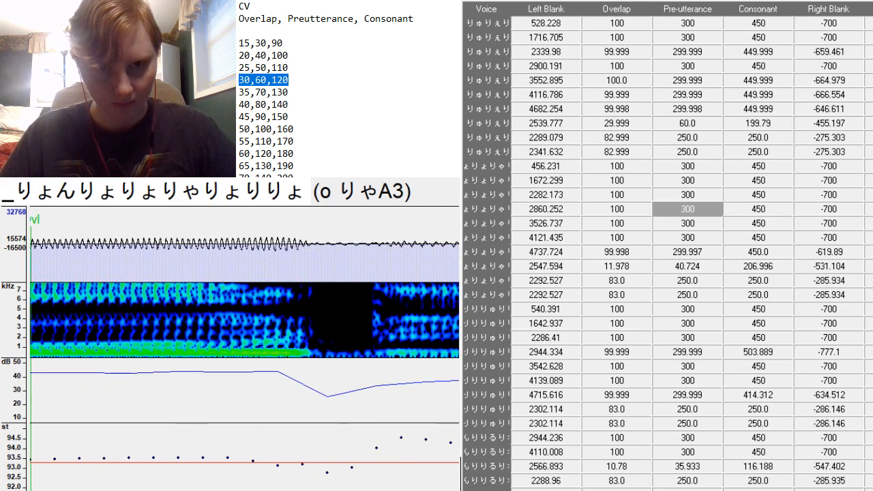
pyautogui.moveTo(334, 361); pyautogui.dragTo(330, 367)
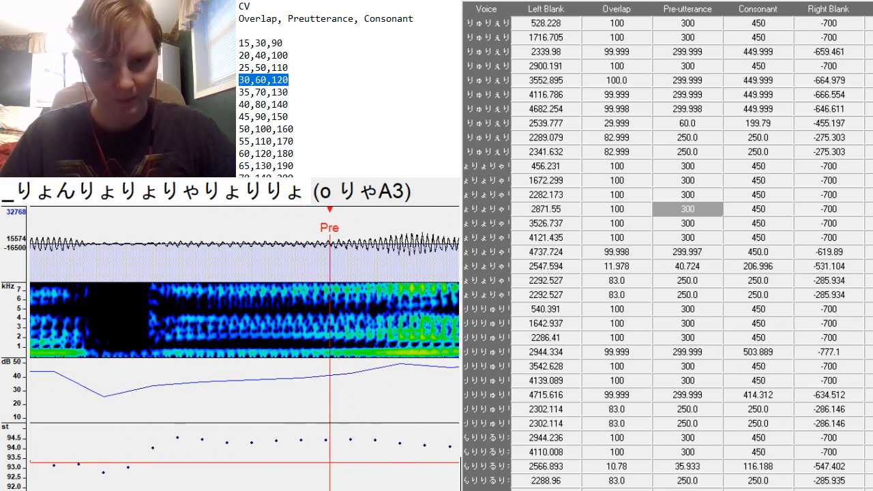
pyautogui.scroll(3, 331, 367)
pyautogui.scroll(-10, 330, 367)
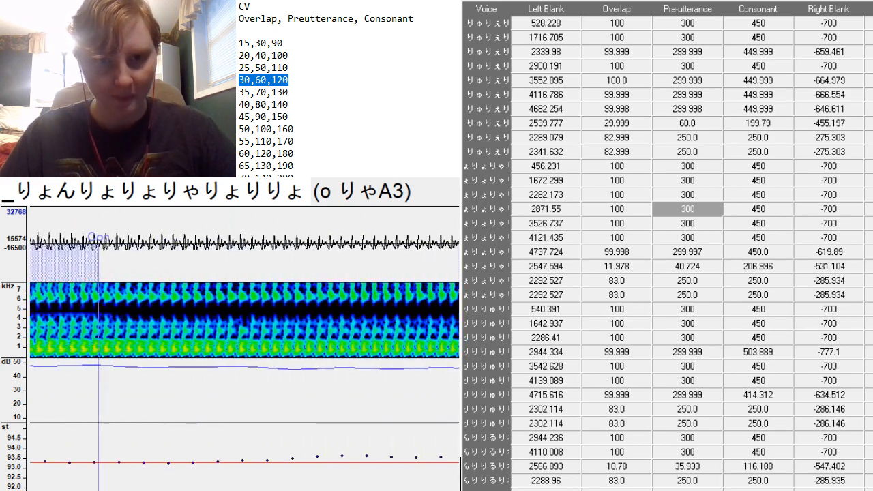
pyautogui.scroll(-8, 331, 367)
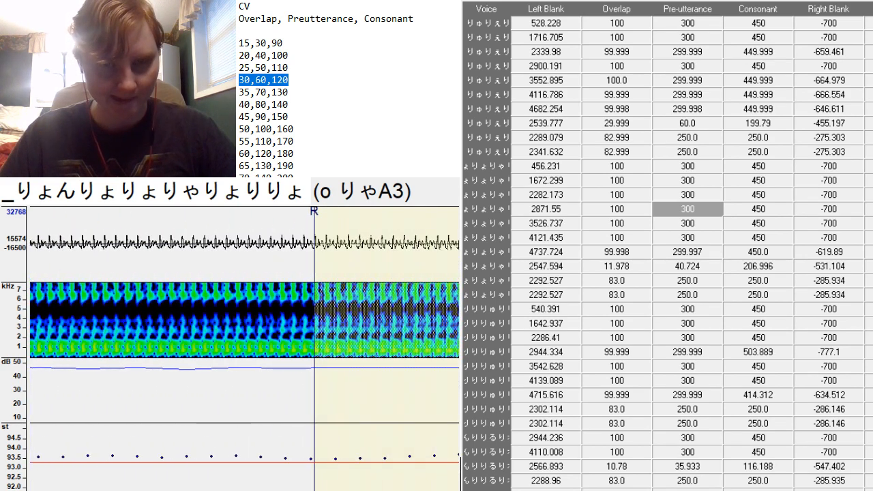
# Shift the "a りょA3" entry's pre-utterance and region to a left blank of about 3500.6, and check its vowel area.
pyautogui.press('Down')
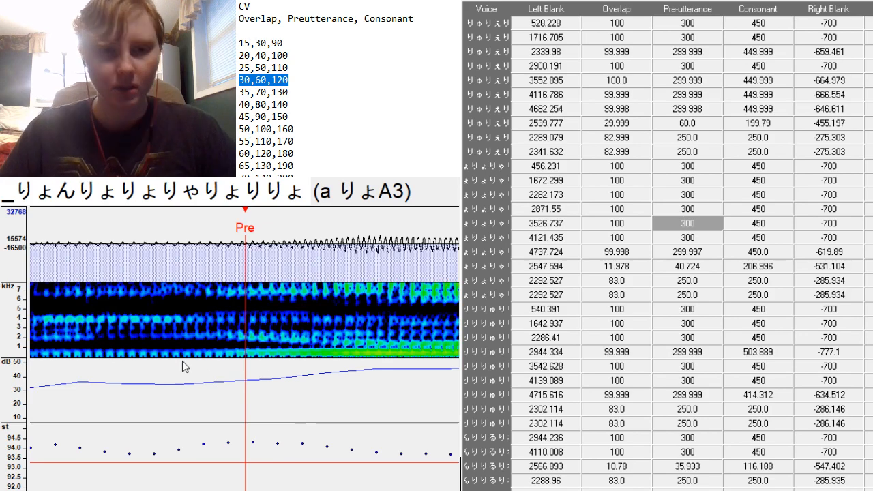
pyautogui.click(180, 361)
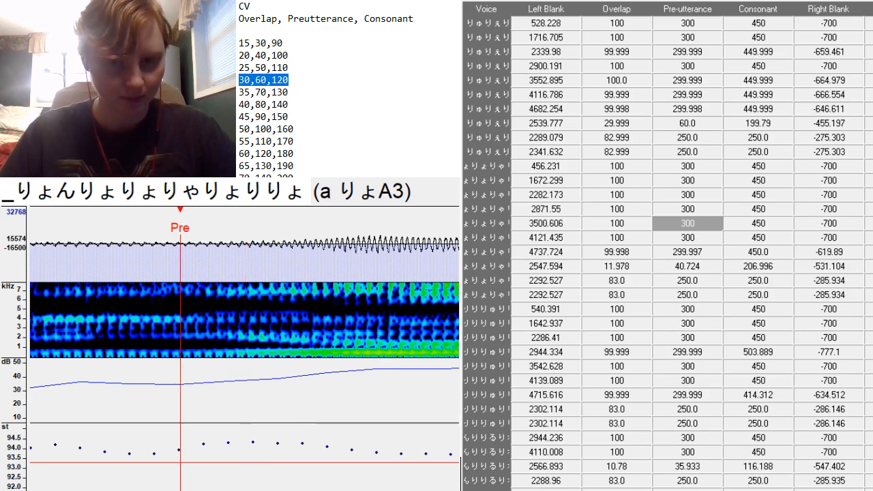
pyautogui.scroll(-6, 244, 361)
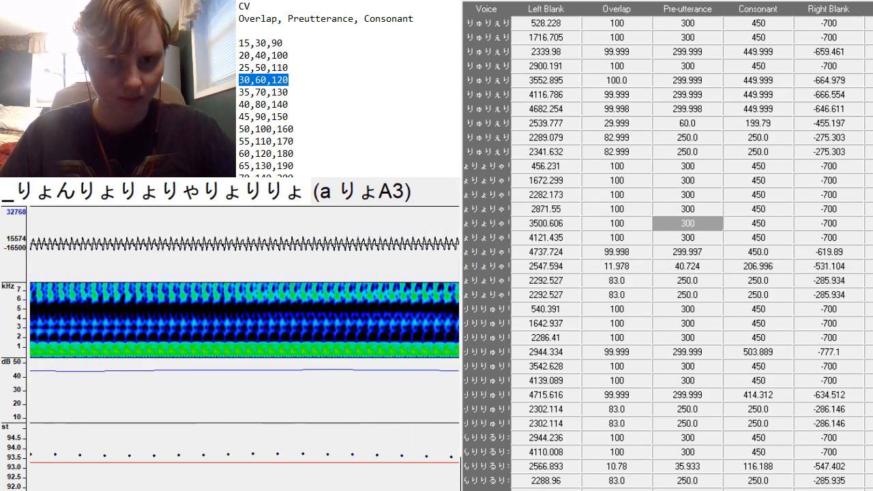
pyautogui.scroll(-3, 244, 362)
# Shift the "o りA3" entry's pre-utterance and region to a left blank of about 4090.8, and check its onset and right blank.
pyautogui.press('Down')
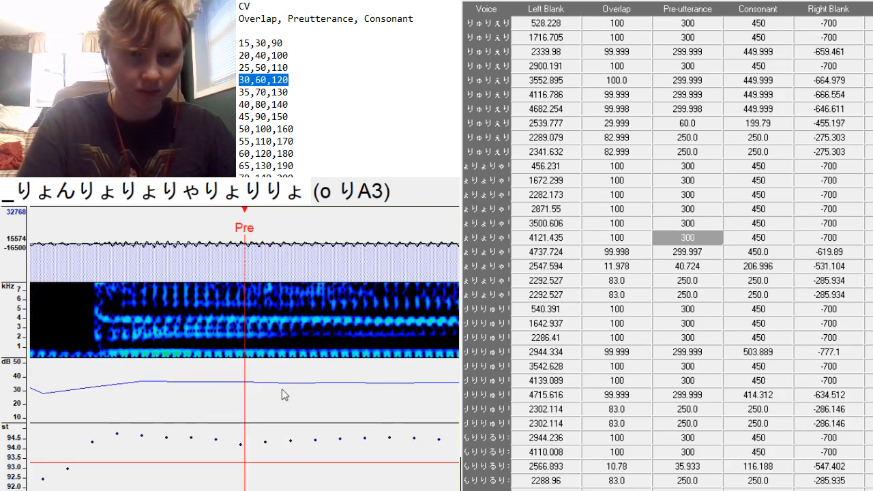
pyautogui.click(182, 362)
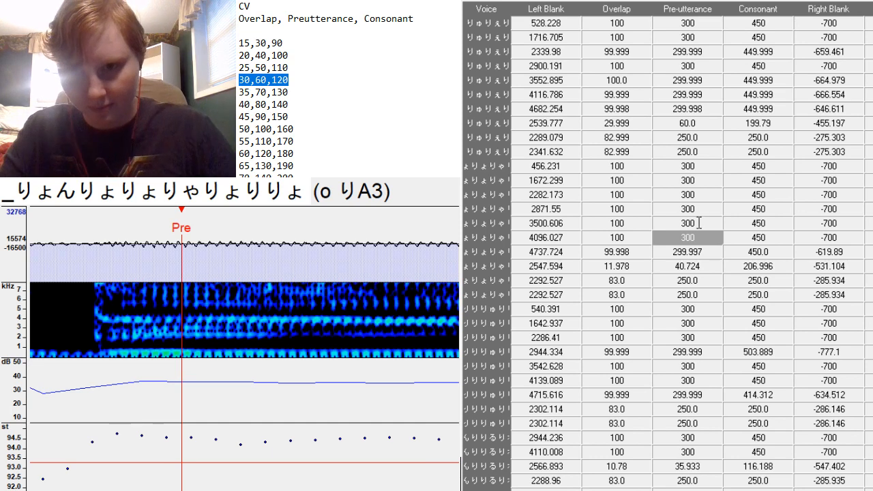
pyautogui.scroll(-5, 705, 236)
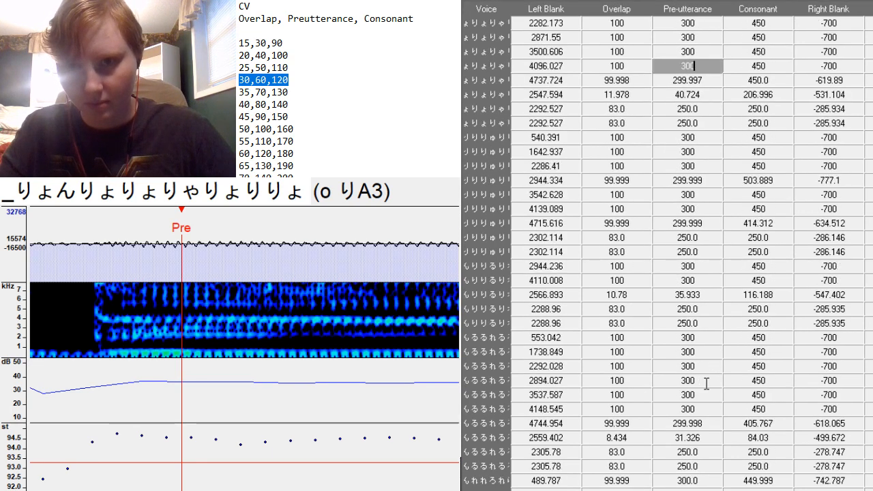
pyautogui.scroll(-1, 707, 384)
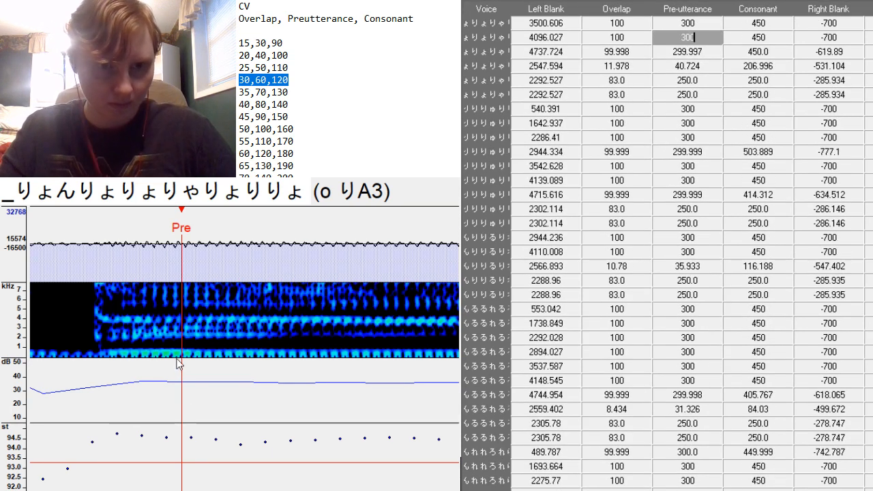
pyautogui.moveTo(176, 363); pyautogui.dragTo(170, 363)
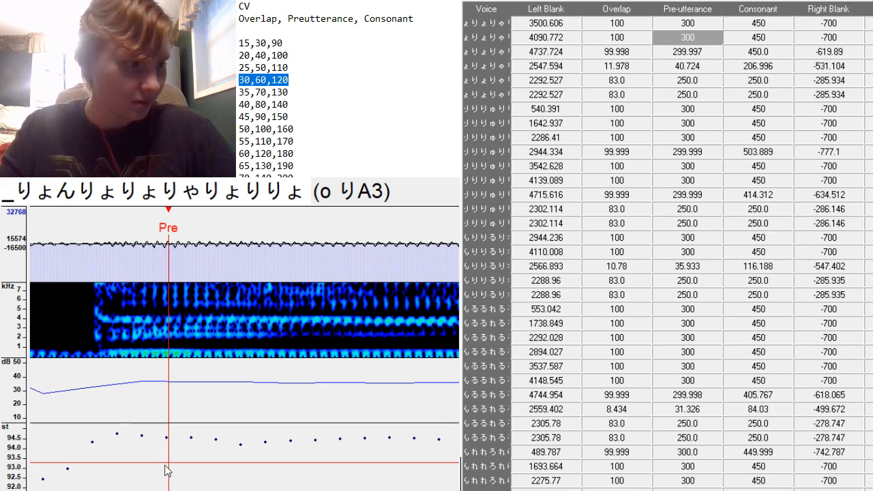
pyautogui.hscroll(-10, 244, 350)
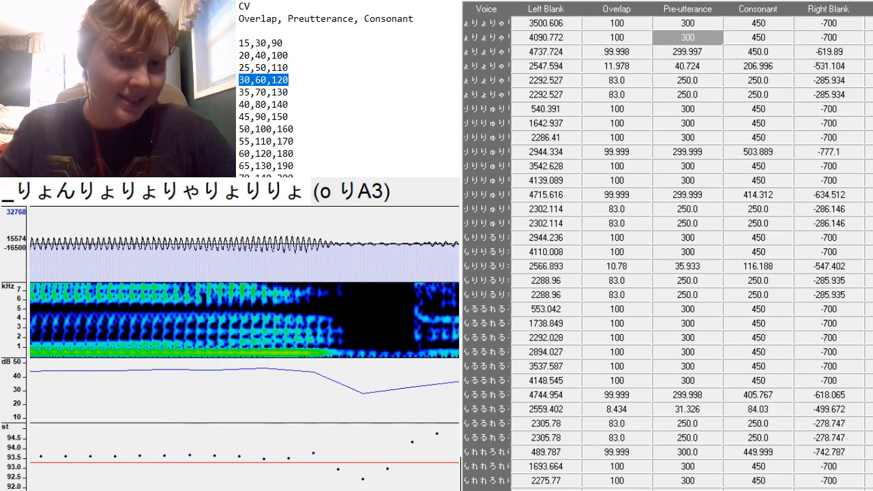
pyautogui.hscroll(14, 244, 349)
pyautogui.hscroll(10, 244, 350)
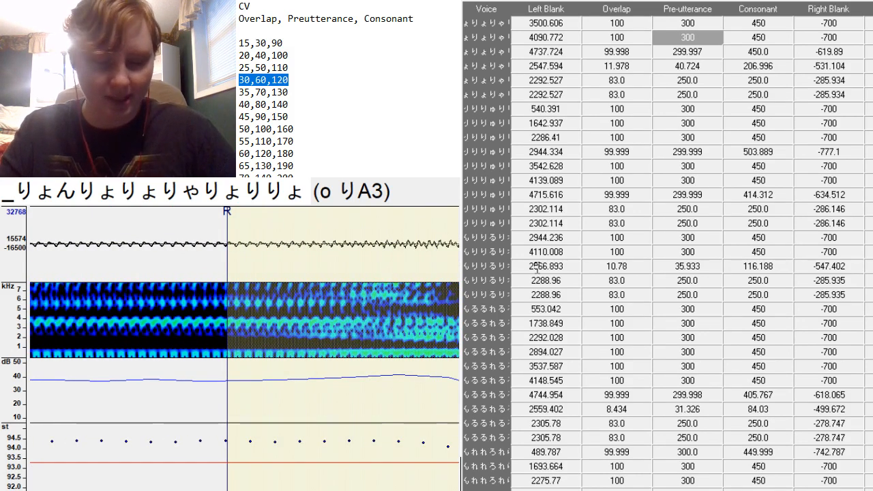
# Shift the "i りょA3" entry's region to a left blank of about 4703.5 and extend its right blank to about -753.5.
pyautogui.click(719, 56)
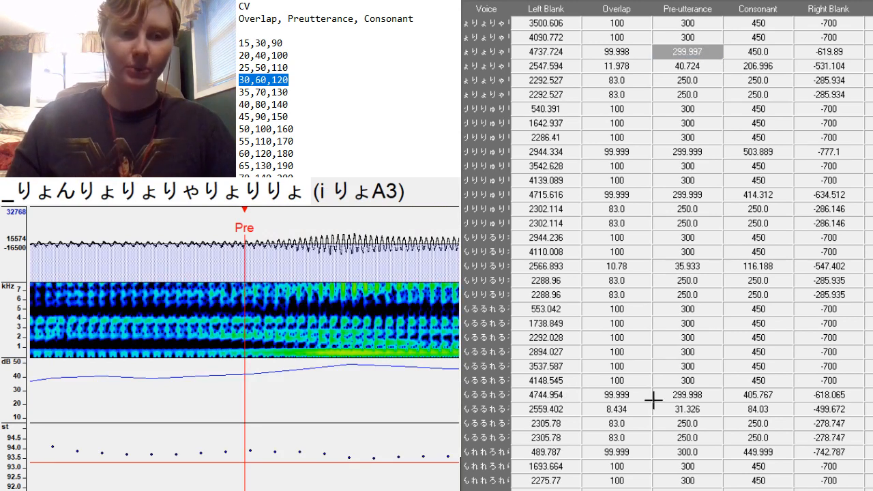
pyautogui.scroll(5, 294, 460)
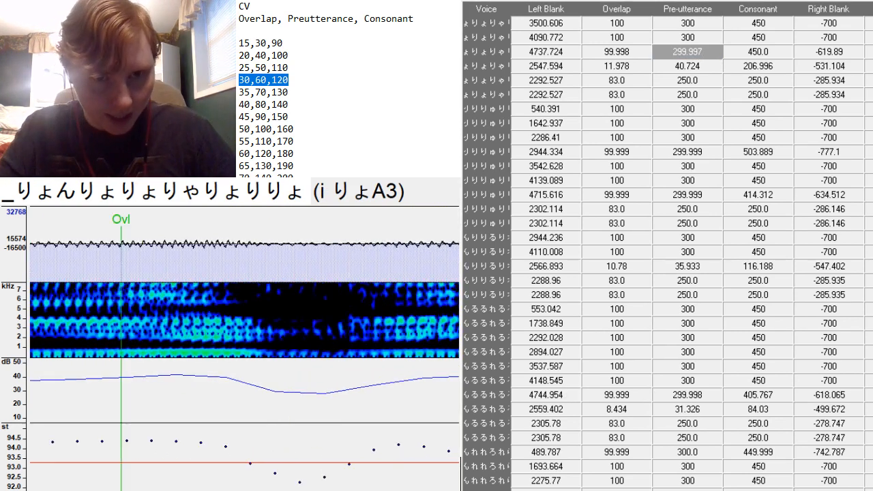
pyautogui.scroll(-4, 294, 460)
pyautogui.press('F3')
pyautogui.press('F3')
pyautogui.press('F3')
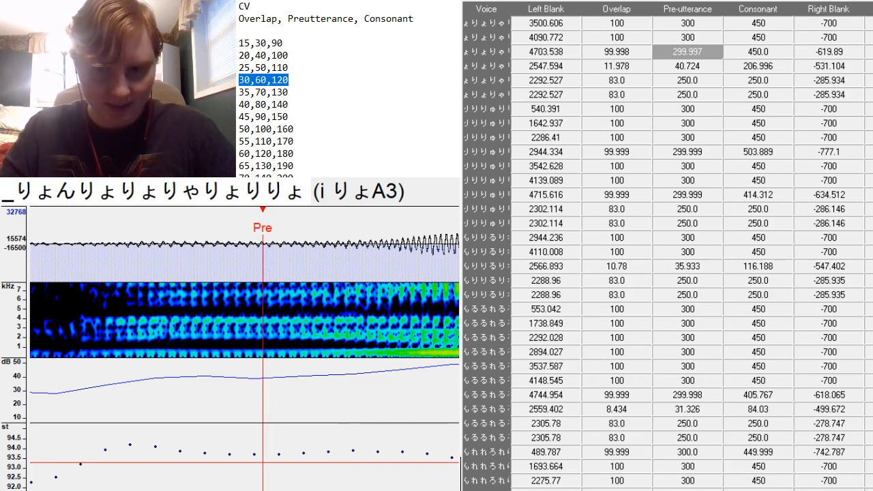
pyautogui.scroll(7, 262, 410)
pyautogui.scroll(-11, 262, 410)
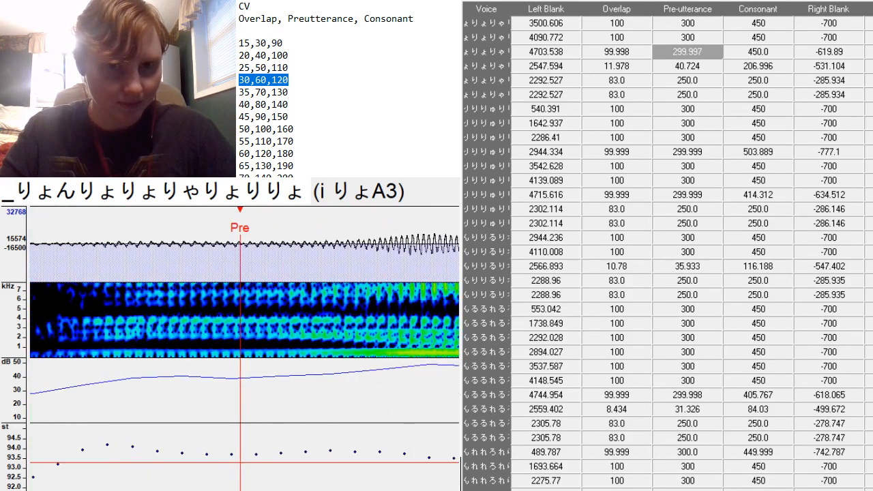
pyautogui.scroll(-5, 263, 409)
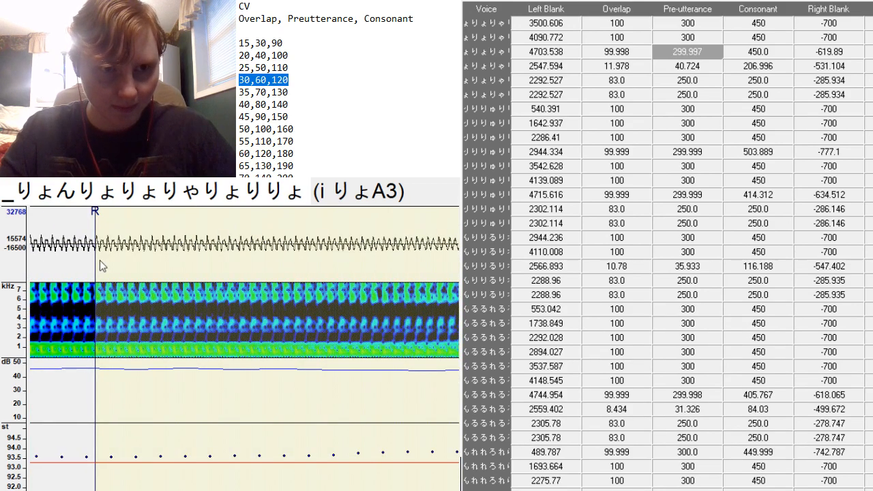
pyautogui.moveTo(96, 263); pyautogui.dragTo(428, 423)
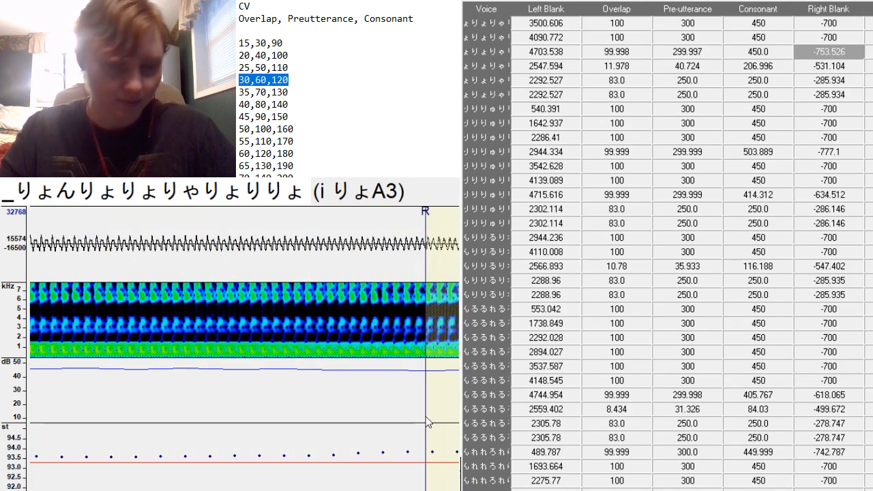
# Shift the "りょA3" entry to a left blank of about 2491 and set its overlap to 30, pre-utterance to 60 and consonant to 120.
pyautogui.press('Down')
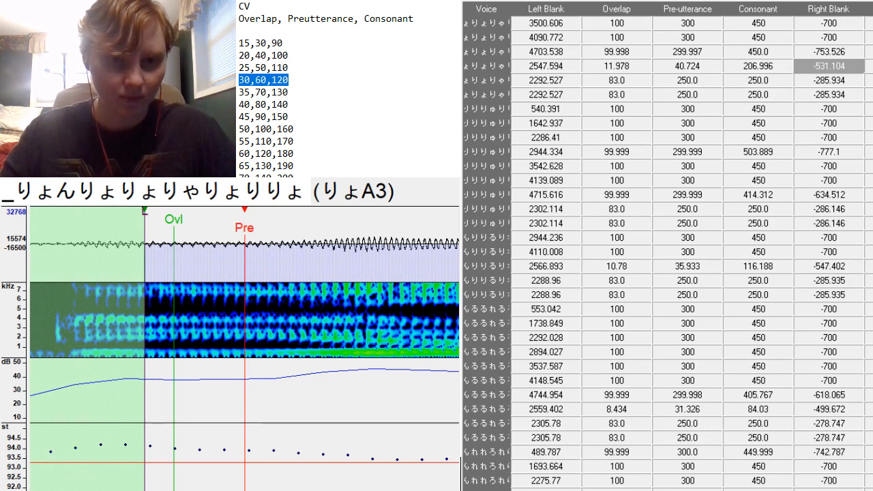
pyautogui.scroll(5, 244, 349)
pyautogui.press('F3')
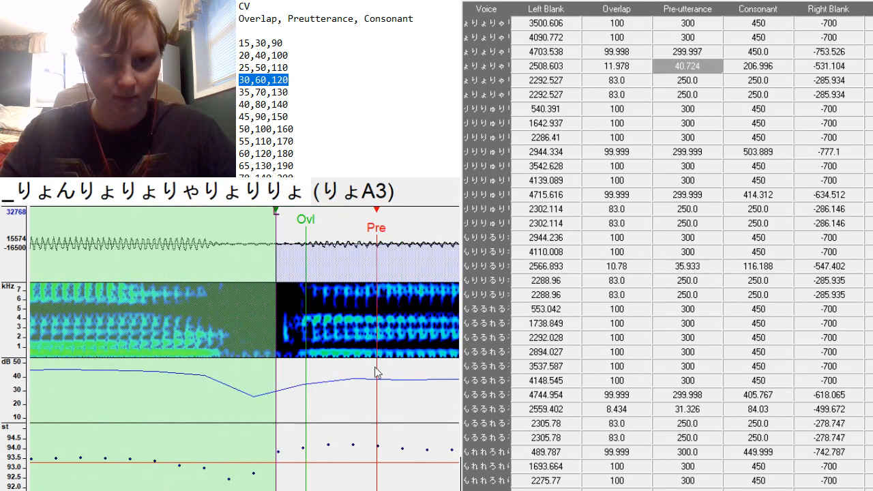
pyautogui.moveTo(344, 369); pyautogui.dragTo(332, 370)
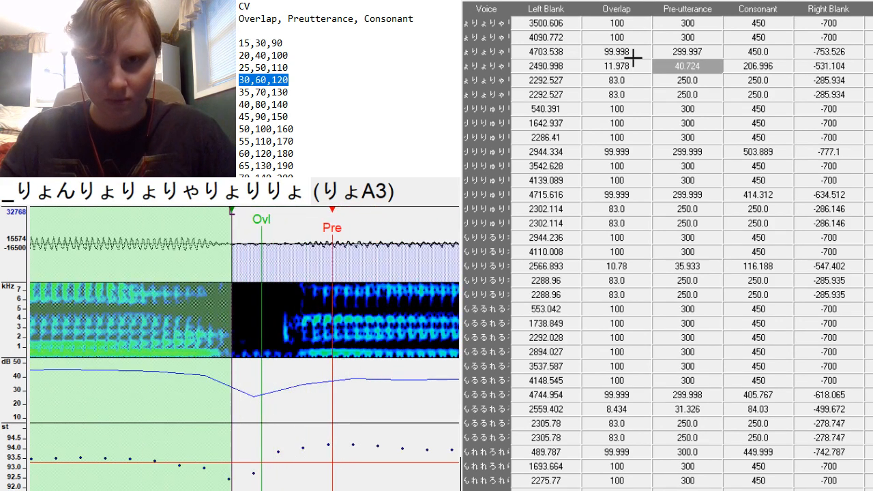
pyautogui.moveTo(635, 66); pyautogui.dragTo(733, 68)
pyautogui.write('30\t60\t120')
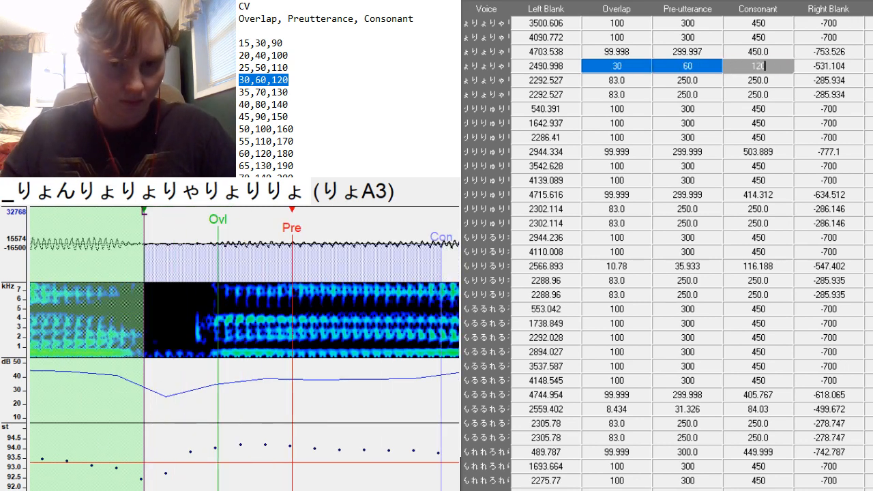
# Extend the "りょA3" entry's consonant to about 238.1 and shorten its right blank to about -464.3.
pyautogui.moveTo(453, 323); pyautogui.dragTo(97, 322)
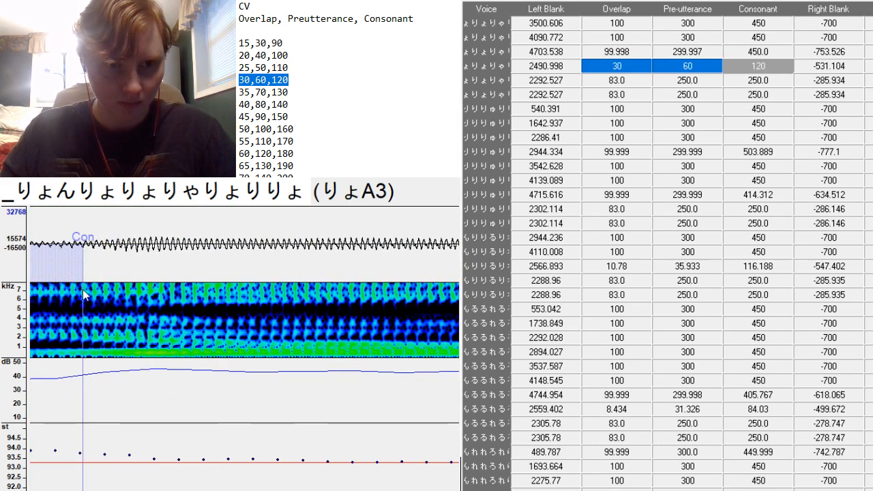
pyautogui.moveTo(82, 289); pyautogui.dragTo(374, 289)
pyautogui.moveTo(437, 323); pyautogui.dragTo(79, 323)
pyautogui.moveTo(437, 323); pyautogui.dragTo(79, 323)
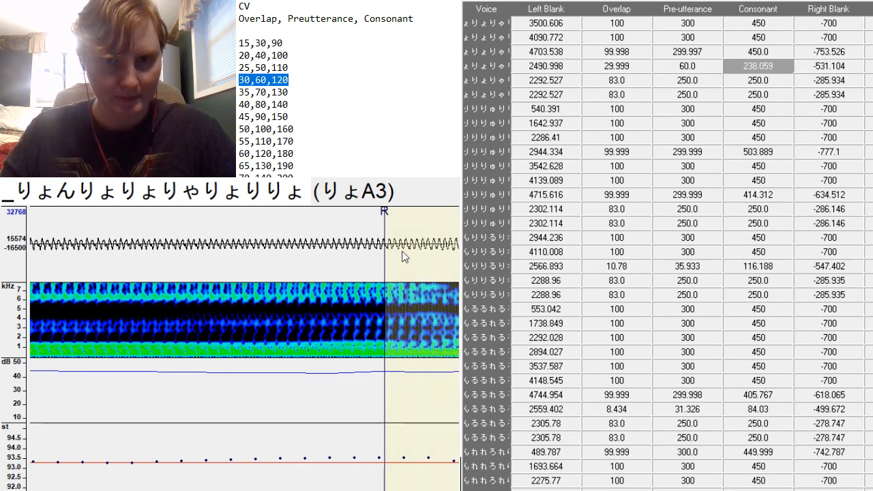
pyautogui.moveTo(387, 259)
pyautogui.mouseDown()
pyautogui.moveTo(235, 321)
pyautogui.moveTo(217, 369)
pyautogui.moveTo(222, 390)
pyautogui.mouseUp()
# Shift the "o ryA3" region to a left blank of about 2236.3 and move on to the "- りA3" entry of the next recording.
pyautogui.press('Down')
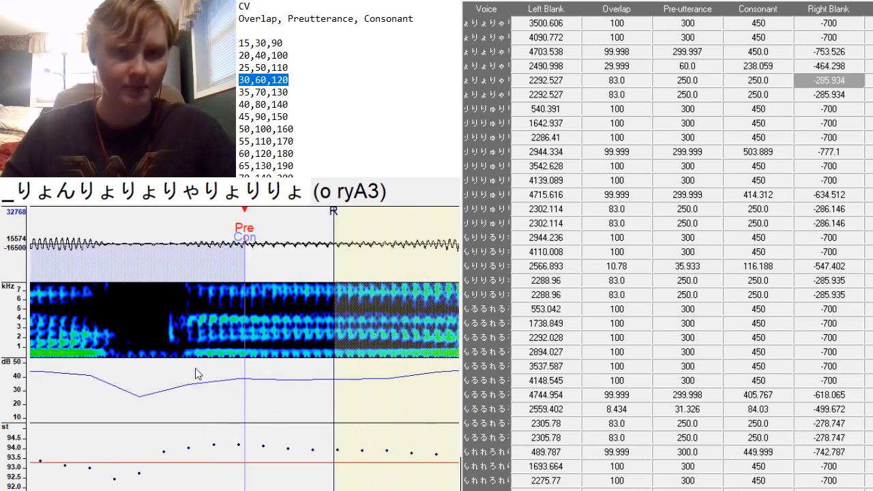
pyautogui.click(112, 351)
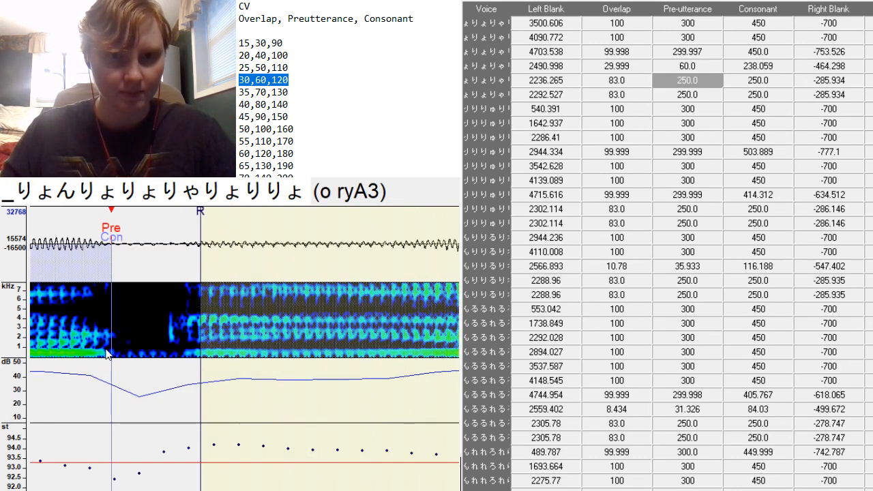
pyautogui.click(105, 351)
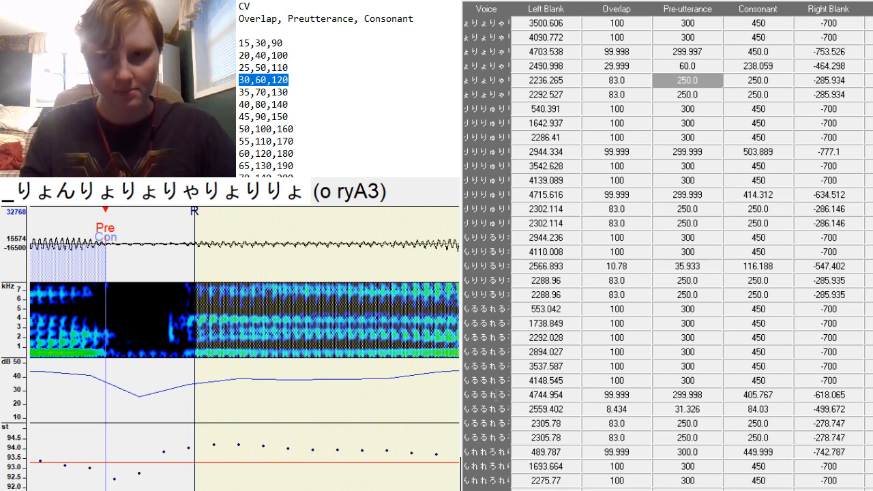
pyautogui.press('Down')
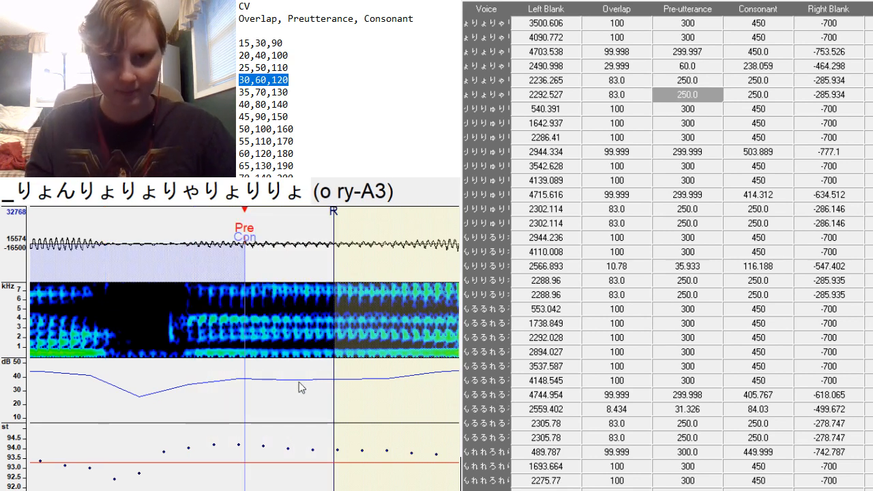
pyautogui.press('Down')
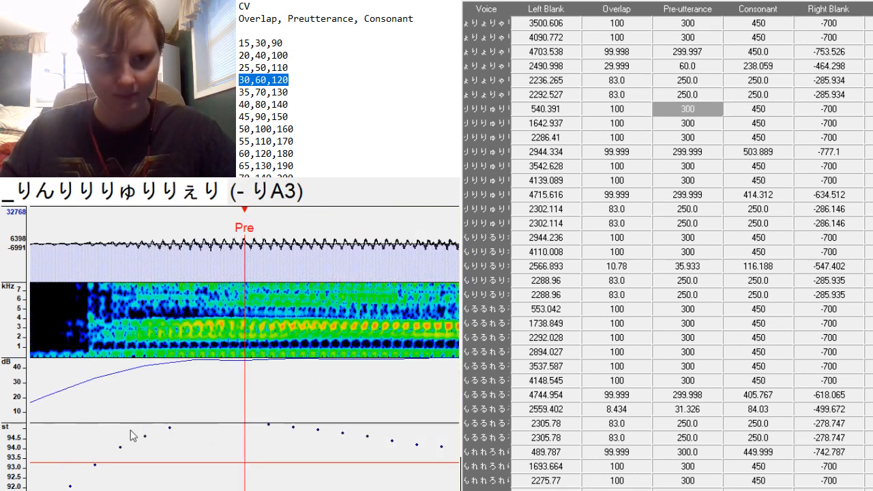
# Shift the "- りA3" entry's region to a left blank of about 490.9 and check its full length.
pyautogui.click(123, 348)
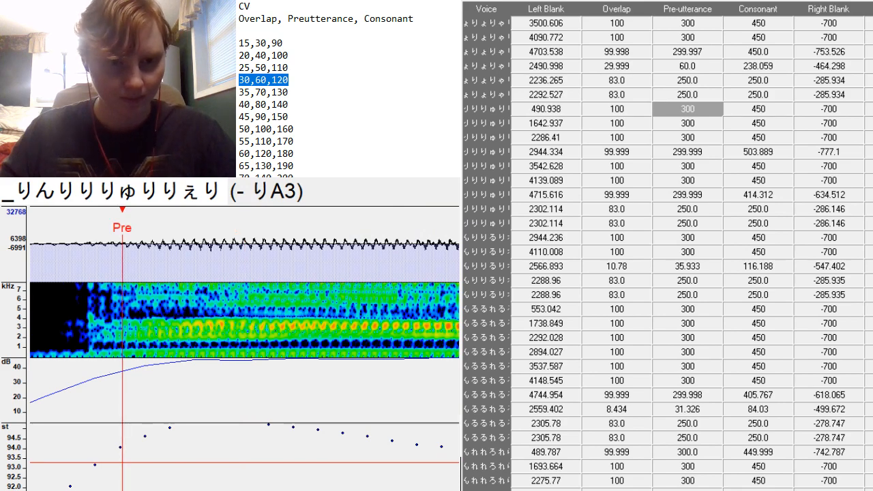
pyautogui.scroll(9, 244, 349)
pyautogui.scroll(-20, 244, 349)
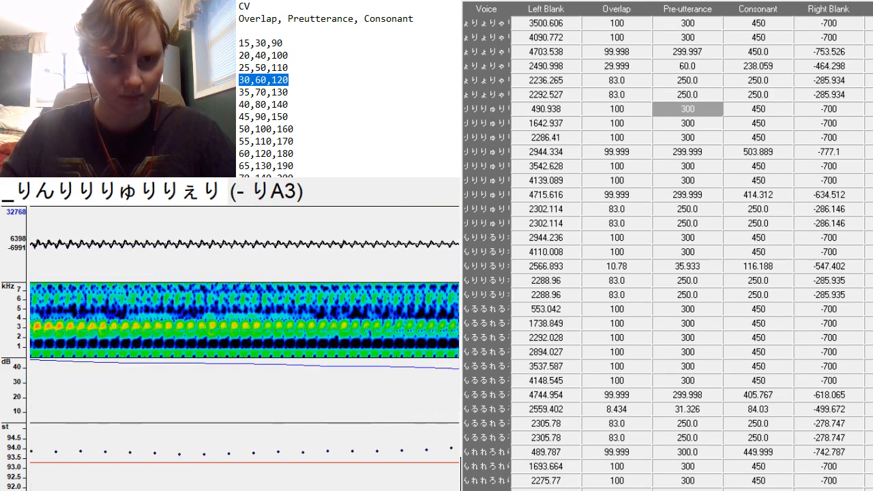
pyautogui.scroll(10, 244, 349)
# Shift the "n りA3" entry's region to a left blank of about 1681.8, aligning the pre-utterance with the vowel onset.
pyautogui.press('Down')
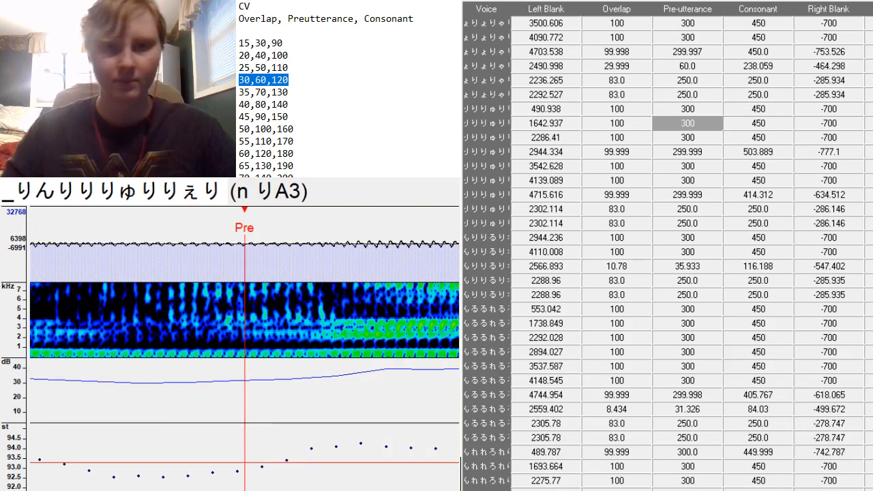
pyautogui.hotkey('alt', 'F3')
pyautogui.hotkey('alt', 'F3')
pyautogui.hotkey('alt', 'F3')
pyautogui.hotkey('alt', 'F3')
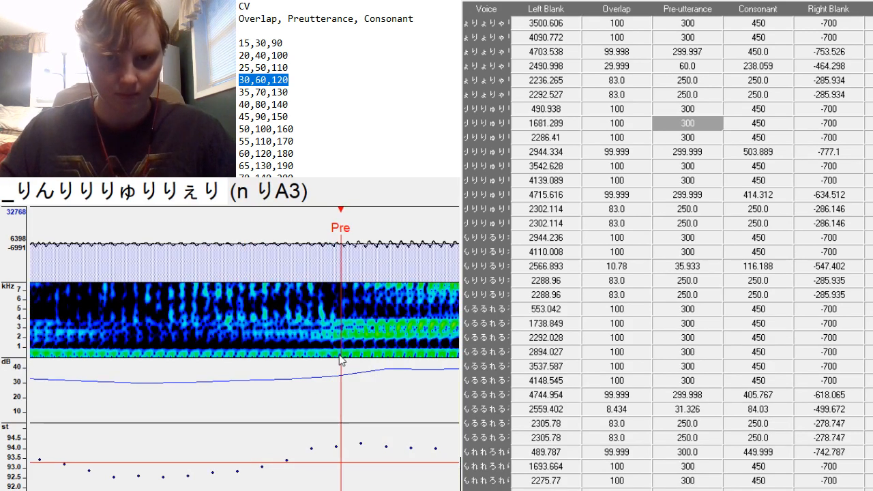
pyautogui.hotkey('alt', 'F3')
pyautogui.hotkey('alt', 'F3')
pyautogui.hotkey('alt', 'F3')
pyautogui.scroll(6, 245, 349)
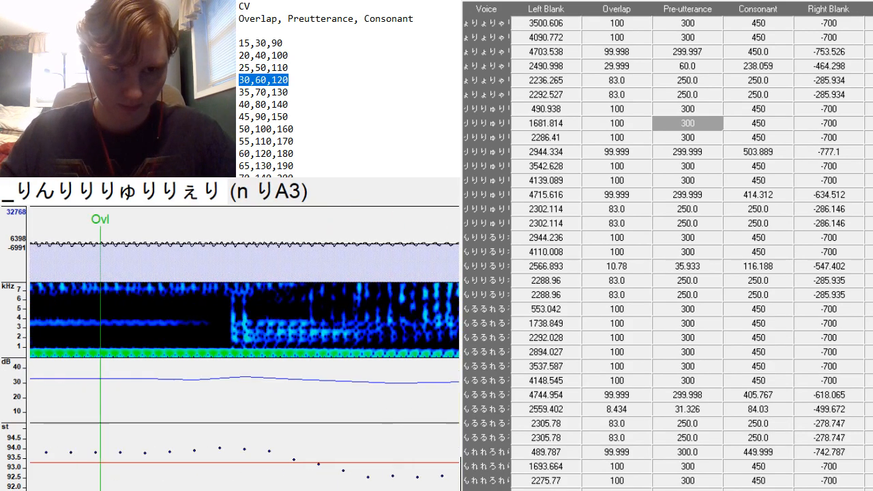
pyautogui.scroll(-20, 244, 349)
pyautogui.scroll(8, 245, 349)
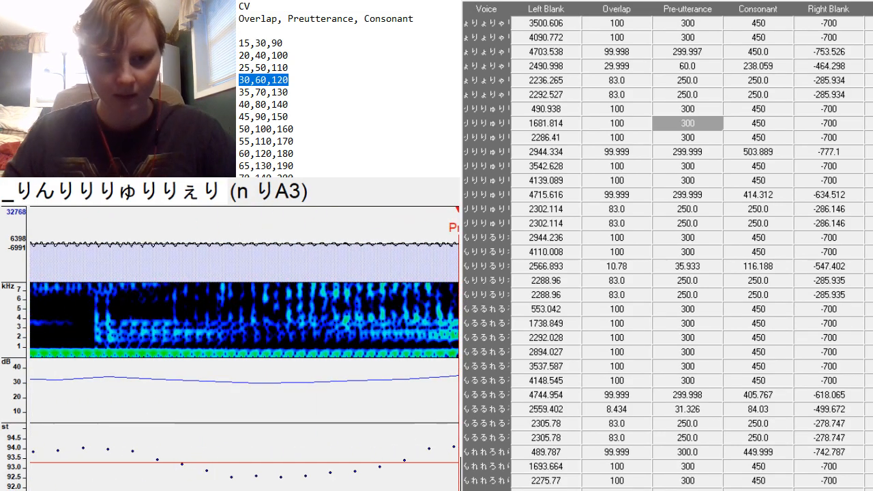
# Shift the "i りA3" entry's region to a left blank of about 2331.6.
pyautogui.press('Down')
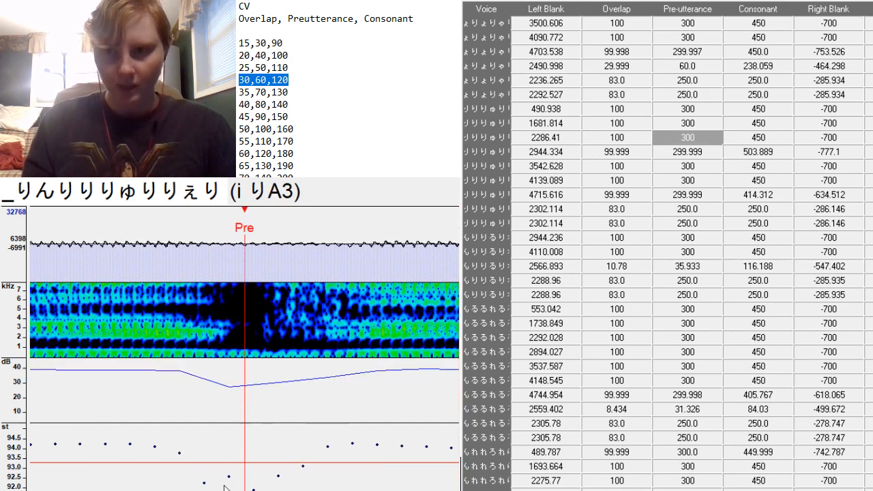
pyautogui.click(353, 350)
pyautogui.moveTo(353, 351); pyautogui.dragTo(354, 372)
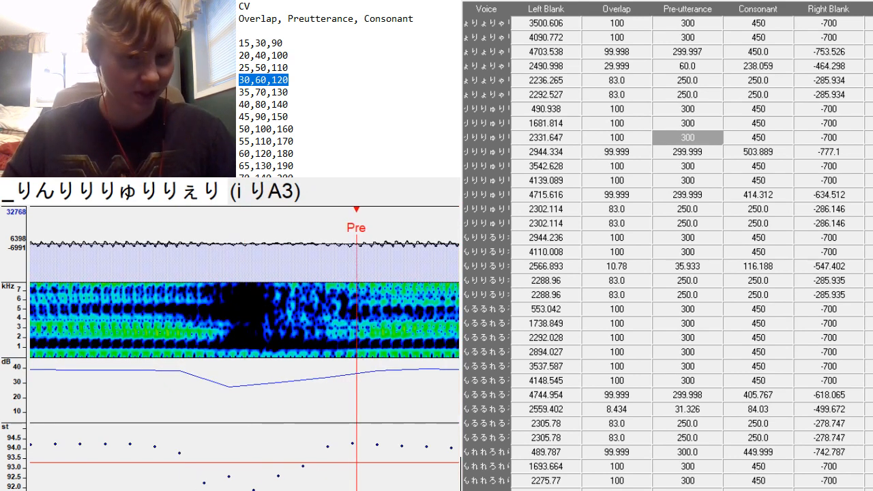
pyautogui.scroll(3, 354, 372)
pyautogui.scroll(-14, 354, 371)
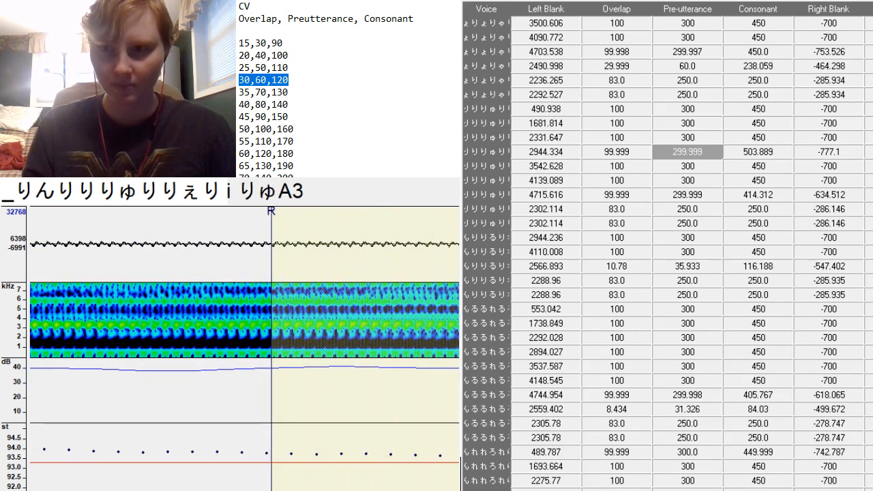
# Shift the "i りゅA3" entry to a left blank of about 3019.8 and shorten its right blank to about -678.7.
pyautogui.press('Down')
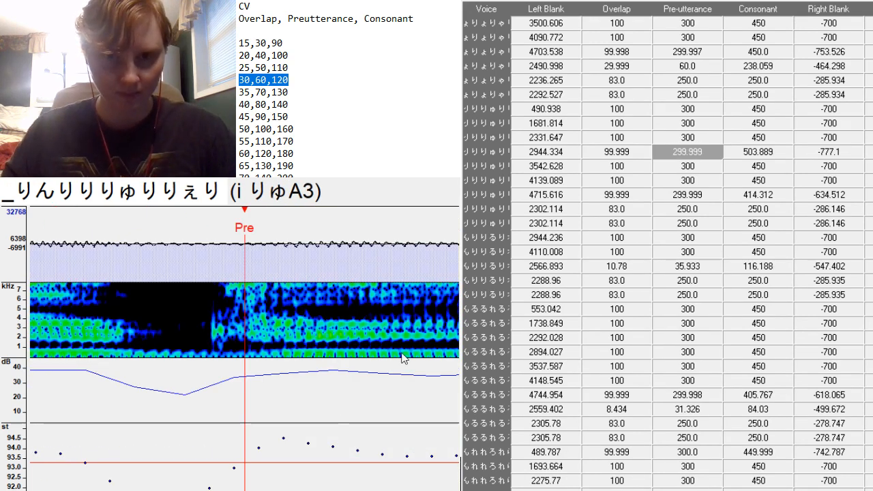
pyautogui.moveTo(403, 357); pyautogui.dragTo(431, 353)
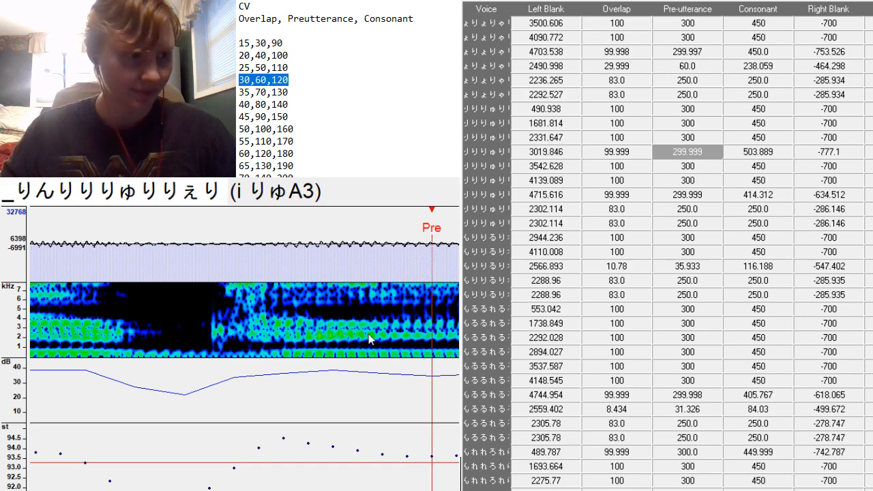
pyautogui.scroll(3, 244, 348)
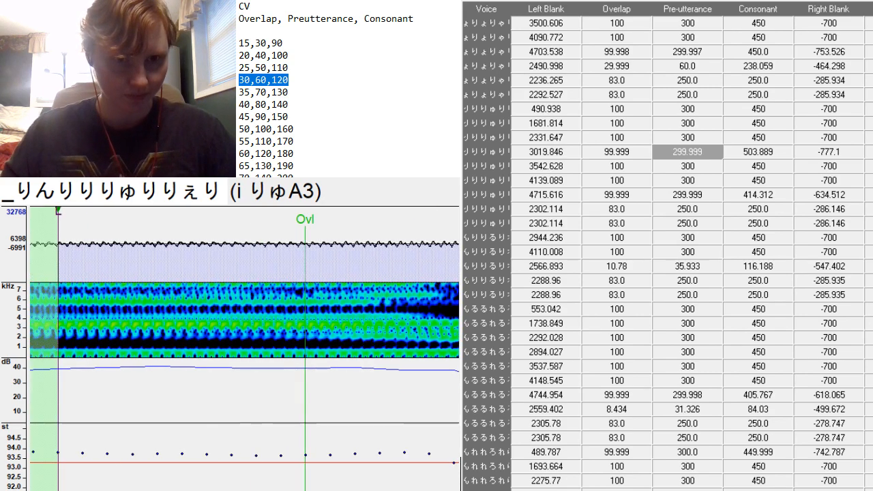
pyautogui.scroll(-12, 244, 348)
pyautogui.scroll(3, 347, 468)
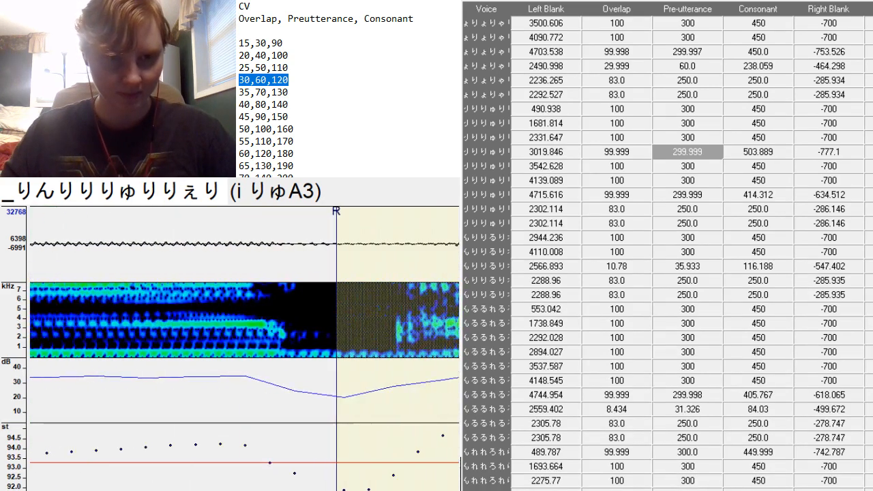
pyautogui.moveTo(428, 270)
pyautogui.mouseDown()
pyautogui.moveTo(205, 327)
pyautogui.moveTo(186, 361)
pyautogui.mouseUp()
# Shift the "u りA3" entry's region to a left blank of about 3543.8.
pyautogui.press('Down')
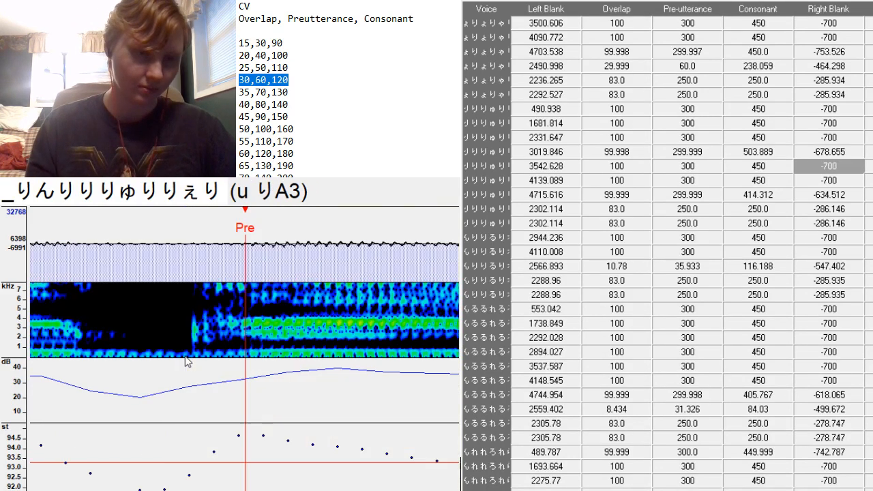
pyautogui.moveTo(245, 359); pyautogui.dragTo(249, 355)
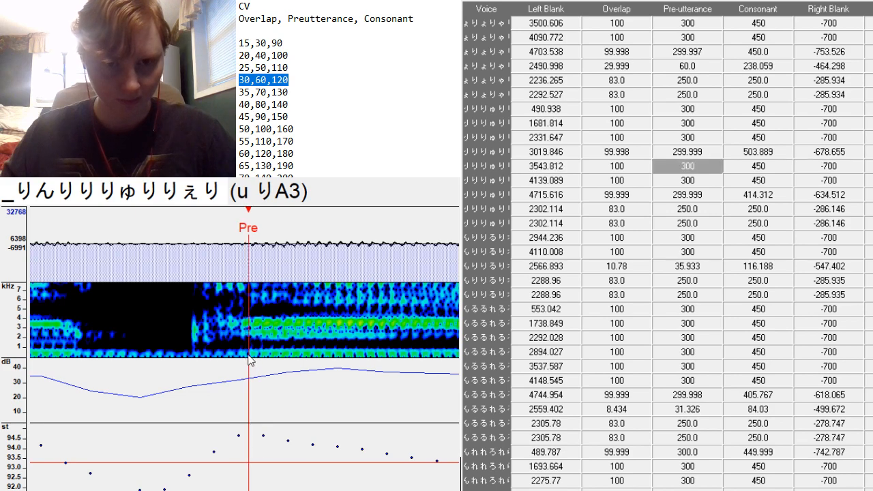
pyautogui.scroll(5, 249, 355)
pyautogui.scroll(-14, 248, 356)
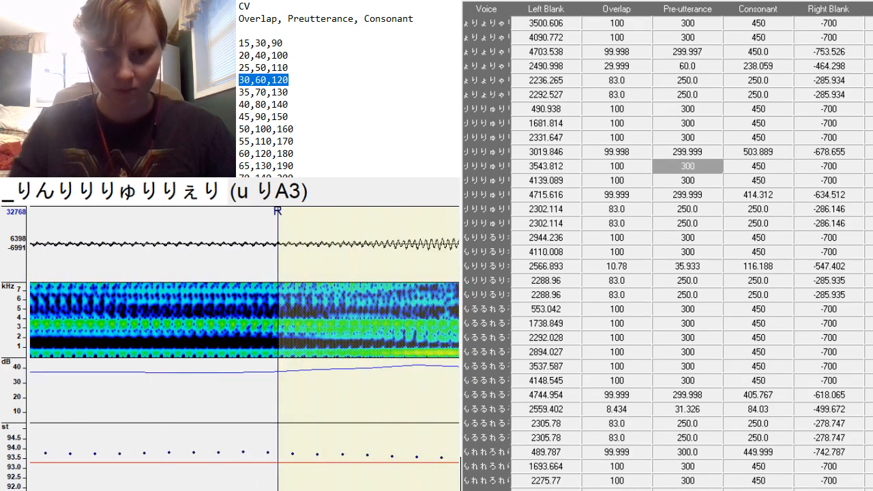
# Shift the "i りぇA3" entry's region to a left blank of about 4136.4.
pyautogui.press('Down')
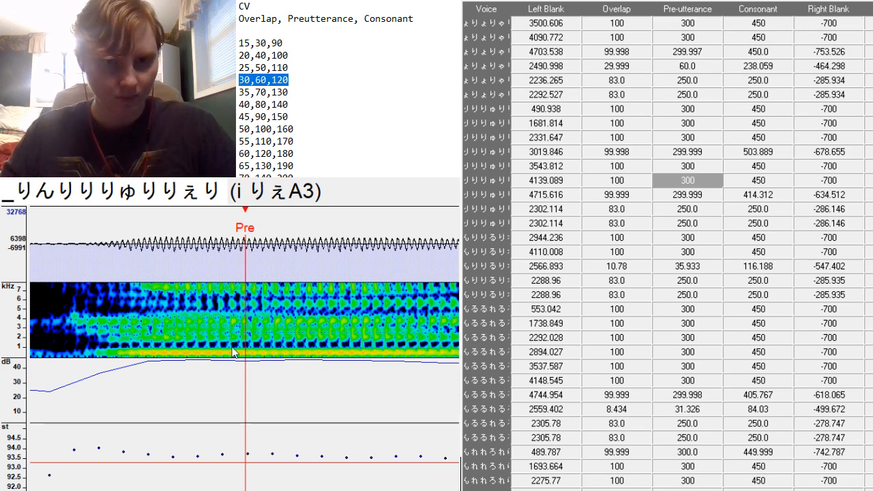
pyautogui.moveTo(245, 352); pyautogui.dragTo(239, 351)
pyautogui.scroll(6, 245, 319)
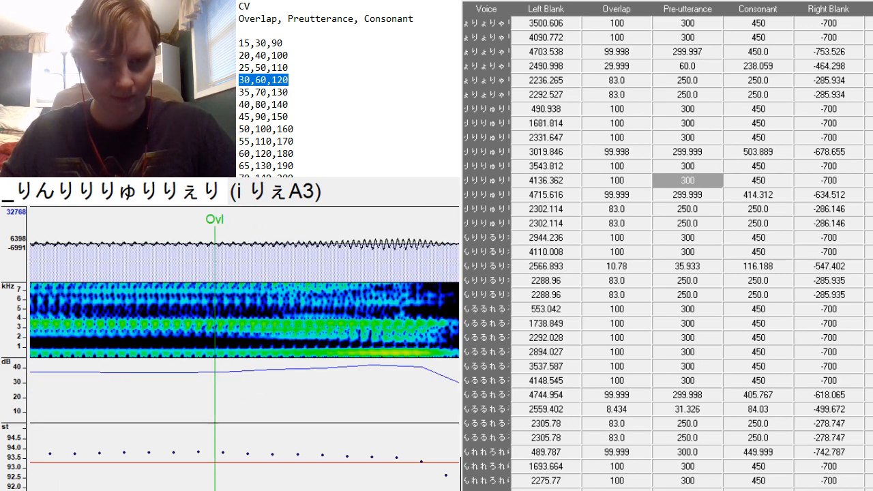
pyautogui.scroll(-14, 244, 319)
pyautogui.scroll(-5, 245, 319)
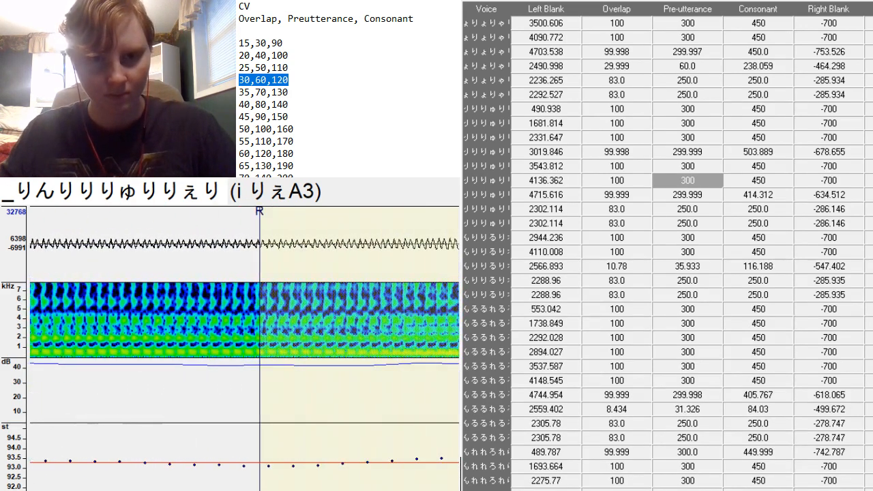
# Shift the "e りA3" entry's region to a left blank of about 4697.1.
pyautogui.press('Down')
pyautogui.press('F3')
pyautogui.press('F3')
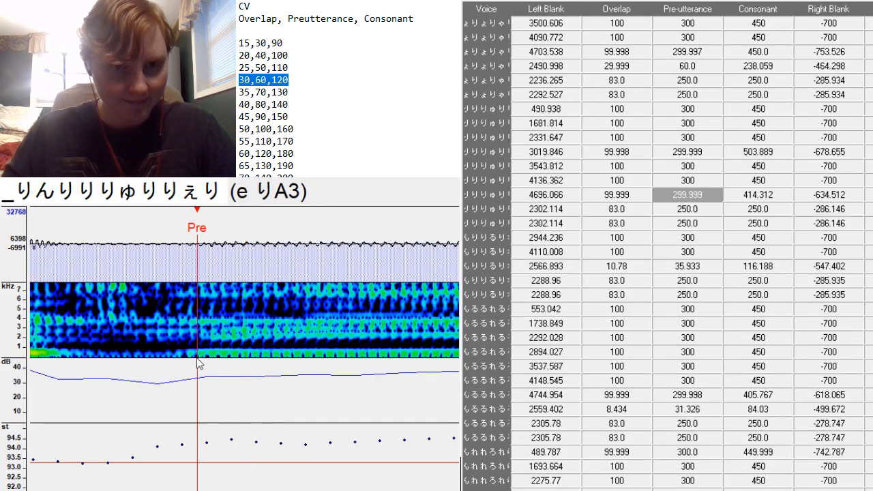
pyautogui.scroll(3, 244, 319)
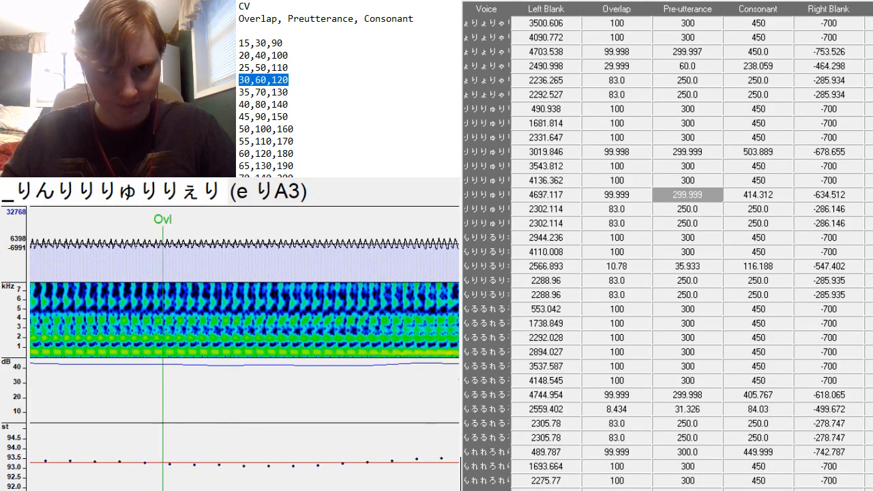
pyautogui.scroll(-9, 244, 319)
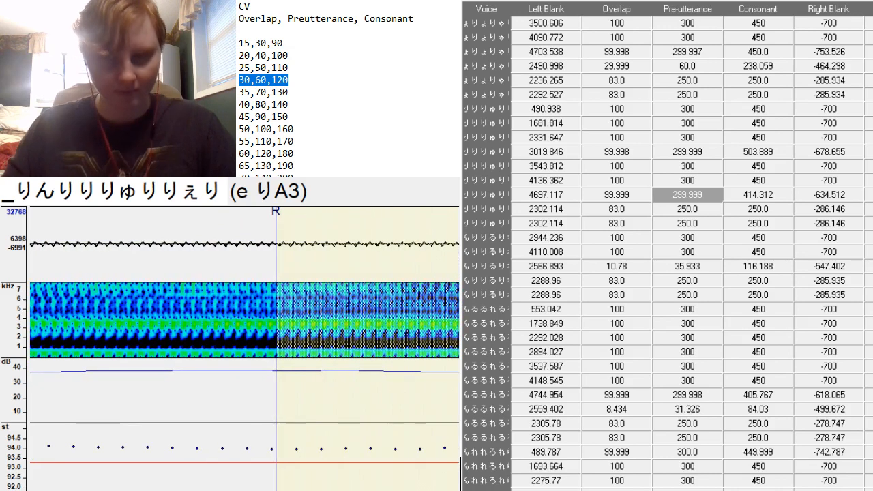
# Shift the "i ryA3" entry to a left blank of about 2328.8 and the "i ry-A3" entry to about 2387.4.
pyautogui.press('Down')
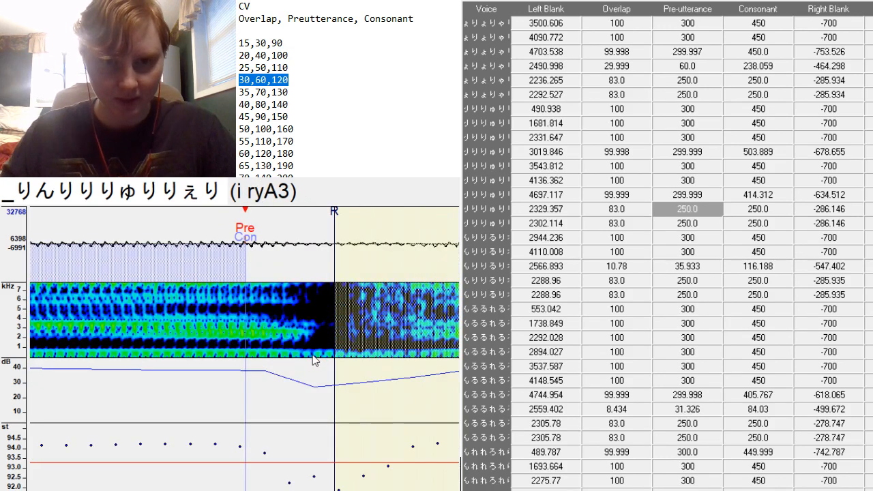
pyautogui.press('F3')
pyautogui.press('Down')
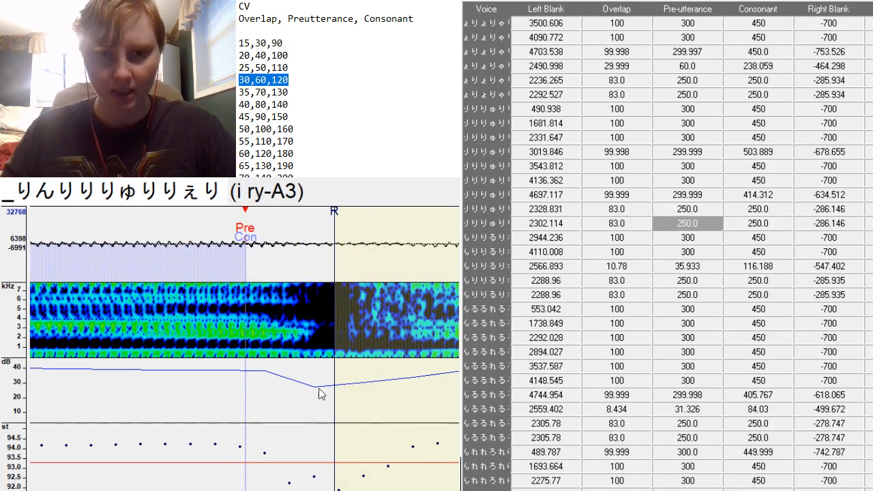
pyautogui.press('F3')
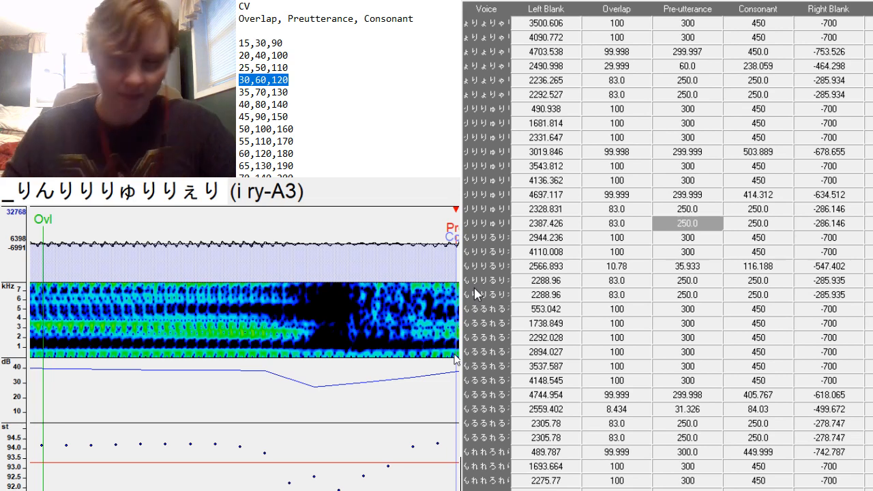
# Shift the "i るA3" entry's region in the next recording to a left blank of about 2910.7.
pyautogui.press('Down')
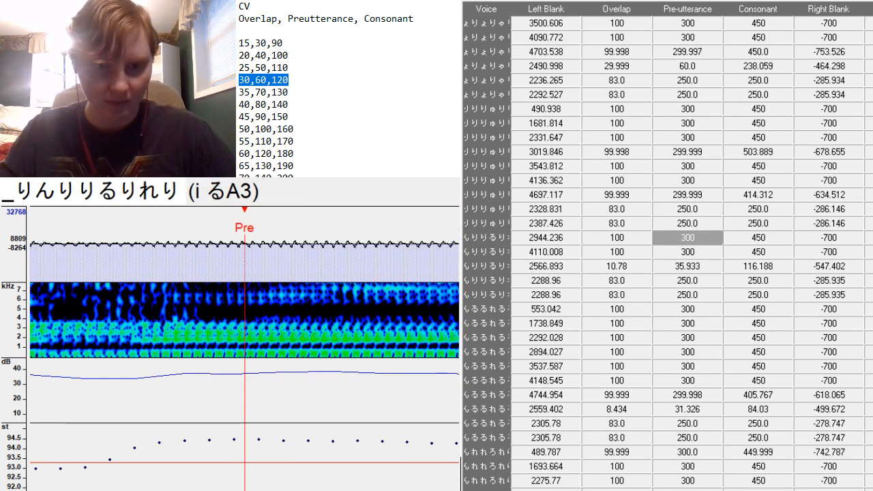
pyautogui.scroll(13, 245, 369)
pyautogui.scroll(-10, 246, 369)
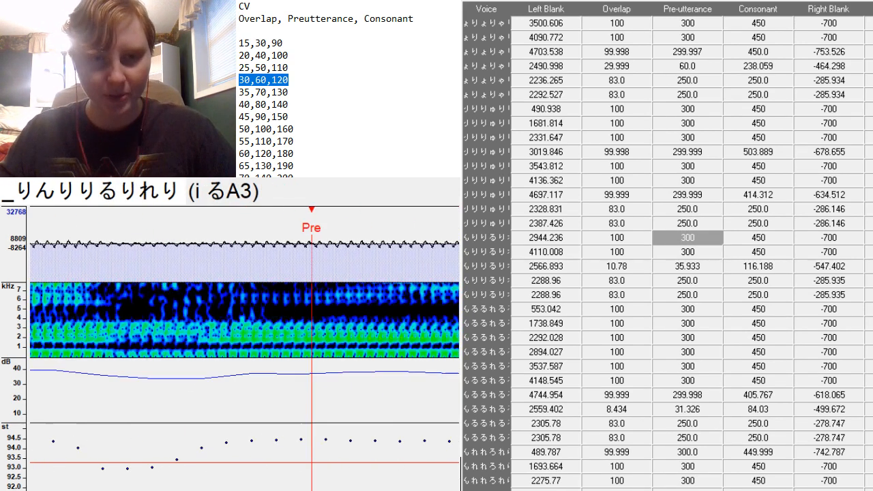
pyautogui.press('F3')
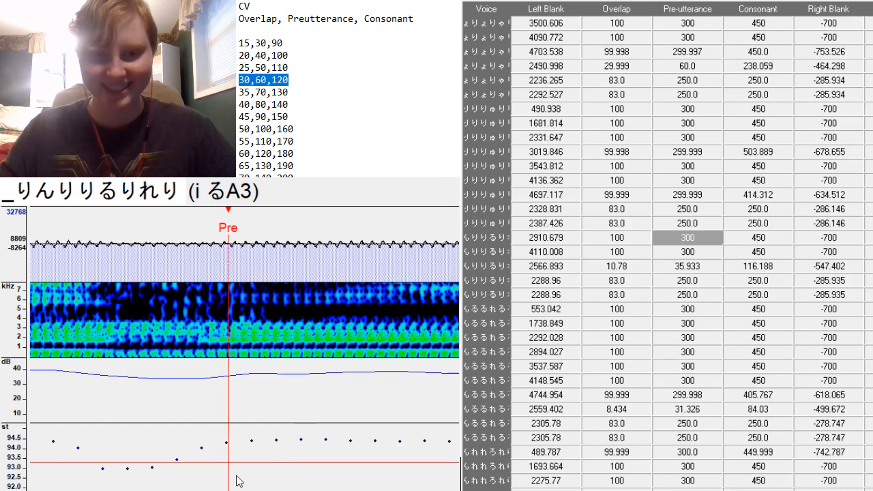
pyautogui.scroll(3, 246, 369)
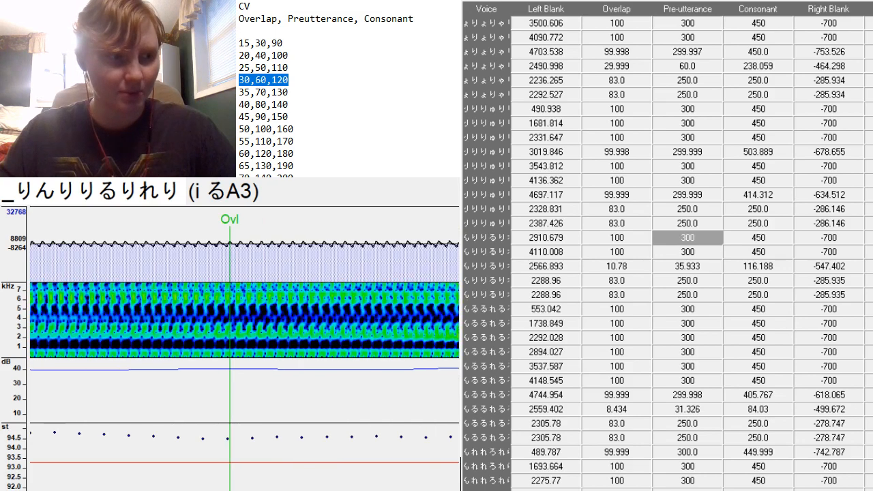
pyautogui.scroll(-10, 246, 369)
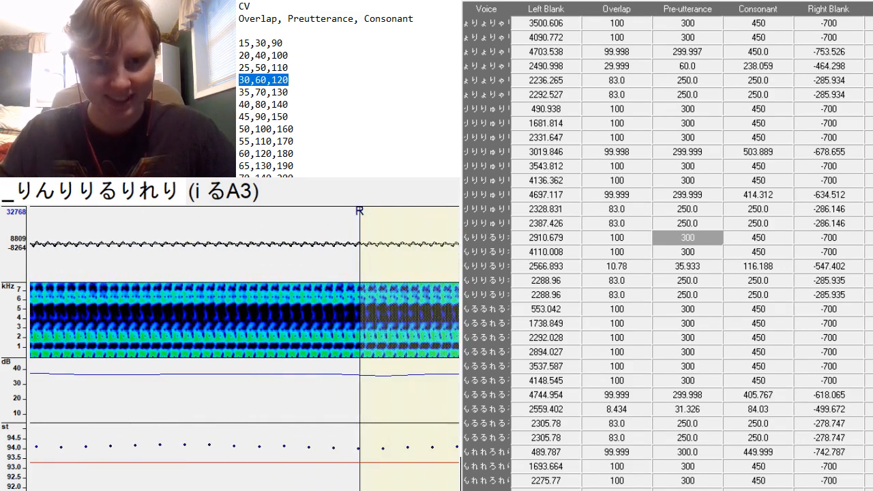
# Shift the "i れA3" entry's region to a left blank of about 4054.7, aligning the pre-utterance with the vowel onset.
pyautogui.press('Down')
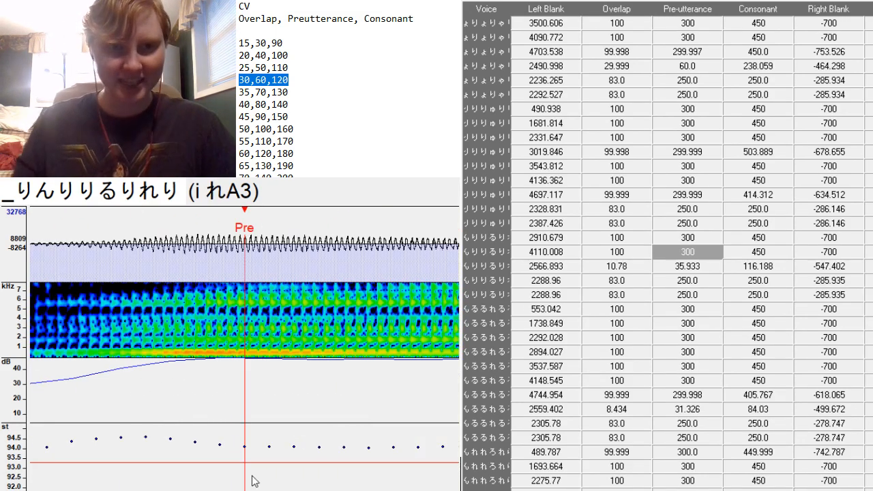
pyautogui.click(113, 358)
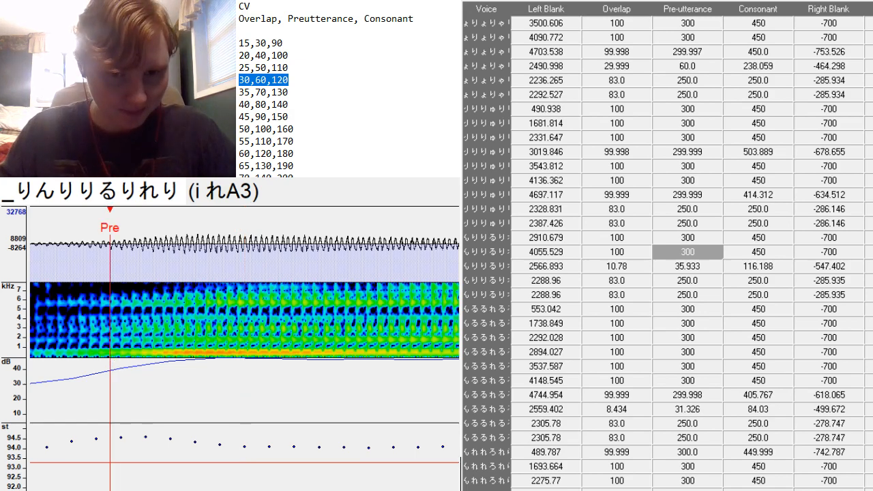
pyautogui.scroll(5, 245, 347)
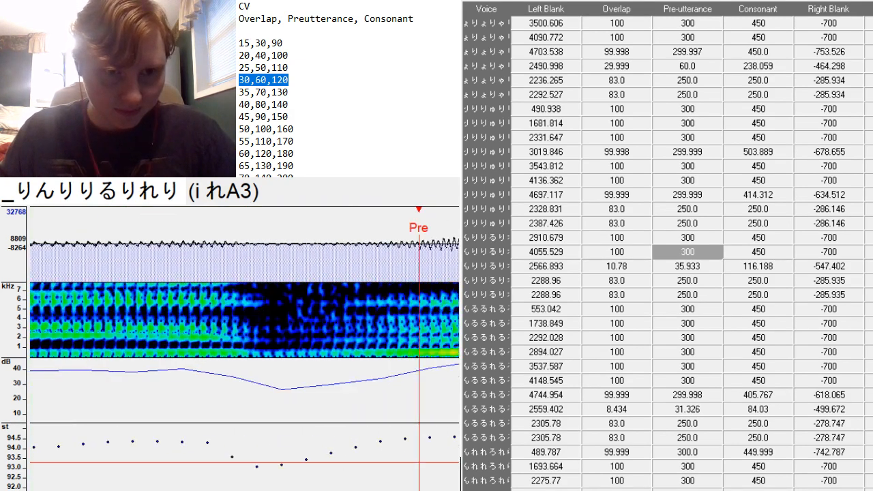
pyautogui.scroll(-4, 244, 348)
pyautogui.moveTo(176, 343); pyautogui.dragTo(169, 338)
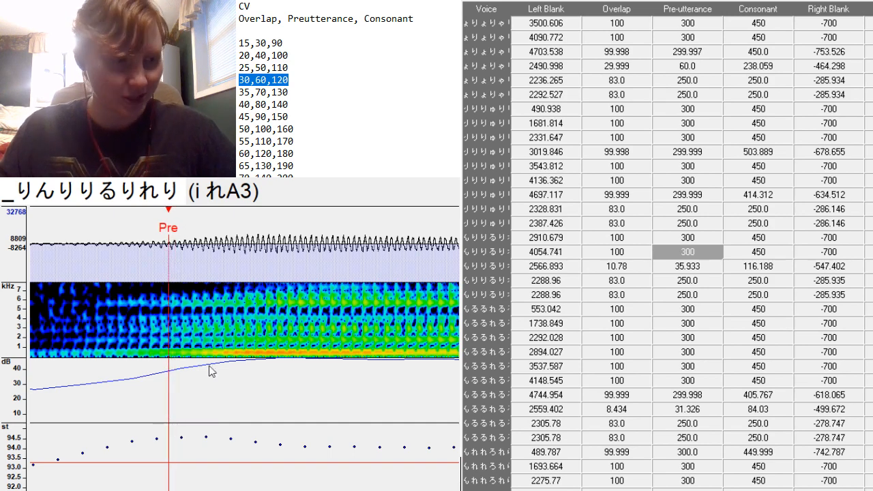
pyautogui.scroll(2, 245, 348)
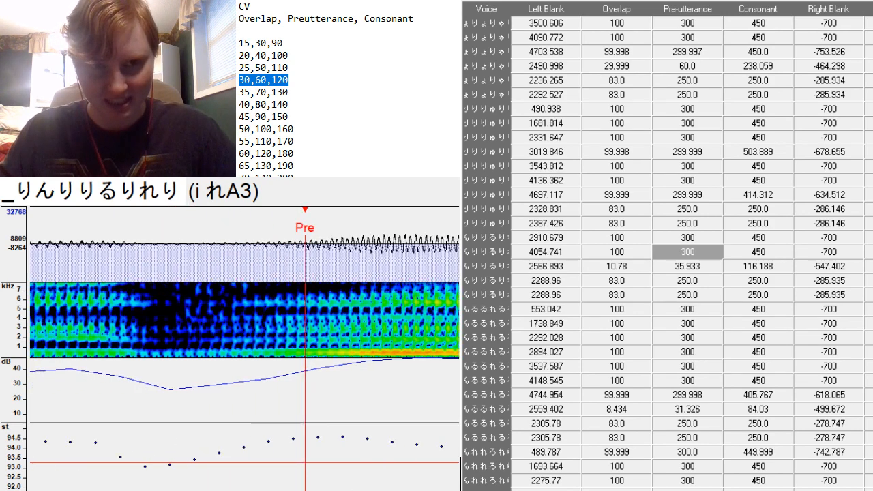
# Shift the "りA3" entry to a left blank of about 2588.9 and apply the 20,40,100 overlap, pre-utterance and consonant preset.
pyautogui.scroll(-15, 245, 348)
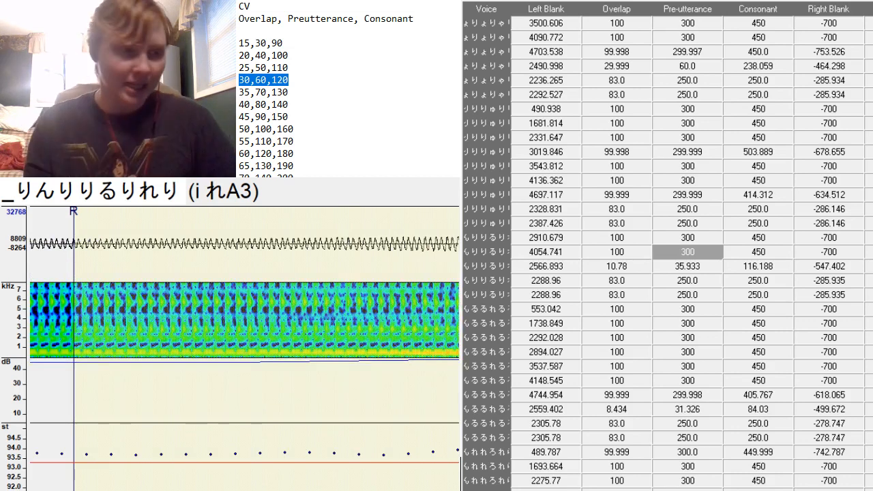
pyautogui.press('Down')
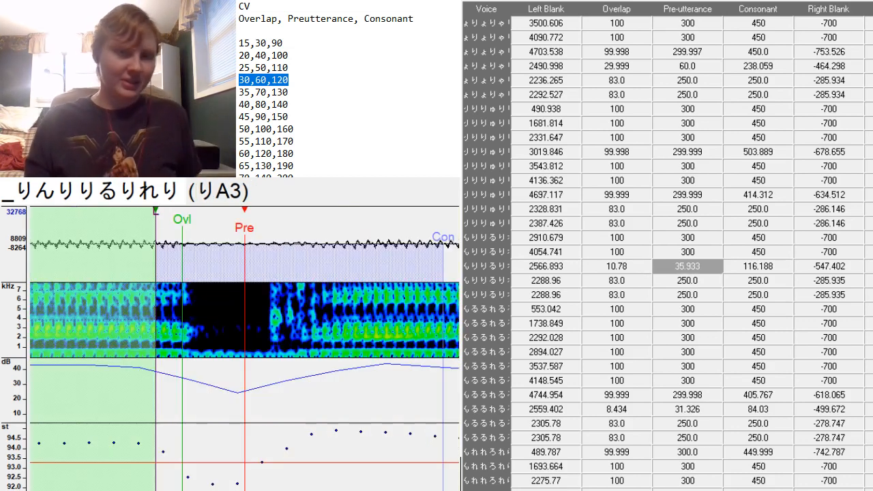
pyautogui.click(308, 339)
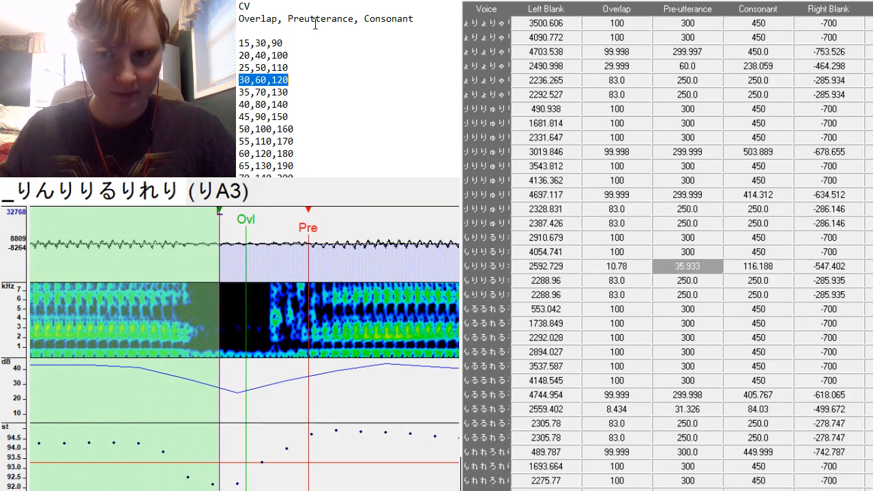
pyautogui.doubleClick(269, 58)
pyautogui.hotkey('ctrl', 'c')
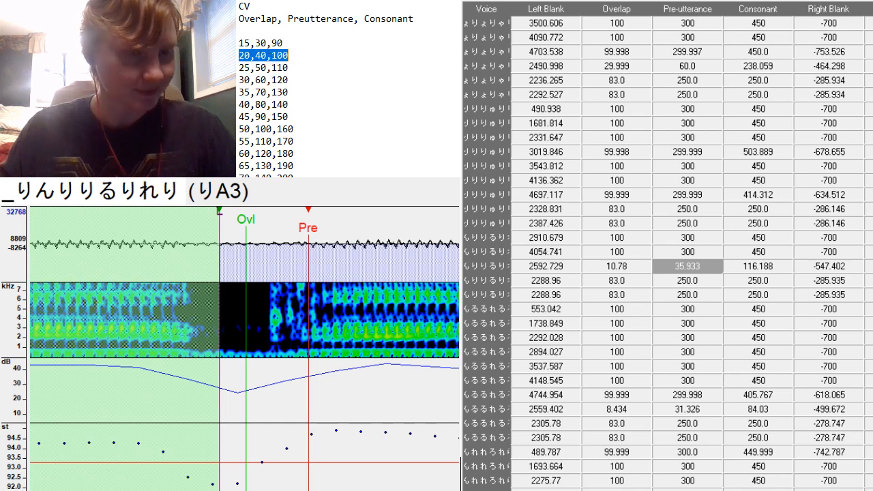
pyautogui.click(690, 268)
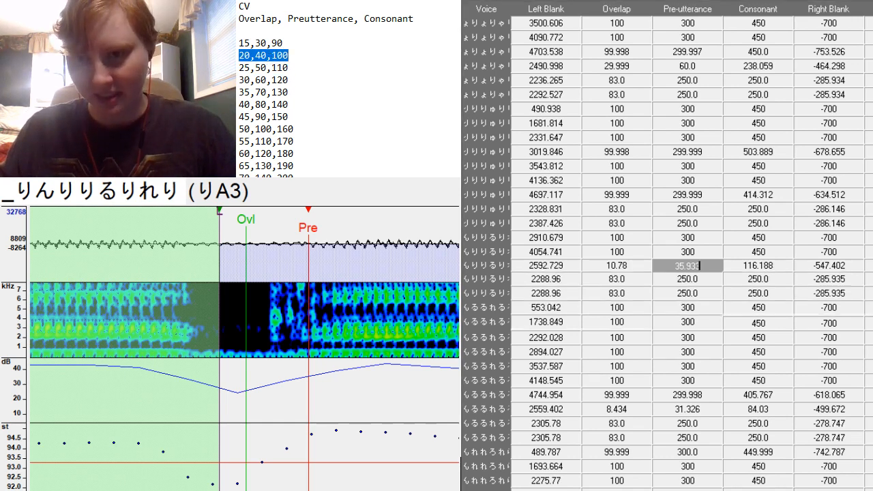
pyautogui.press('Down')
pyautogui.moveTo(592, 266); pyautogui.dragTo(778, 261)
pyautogui.hotkey('ctrl', 'v')
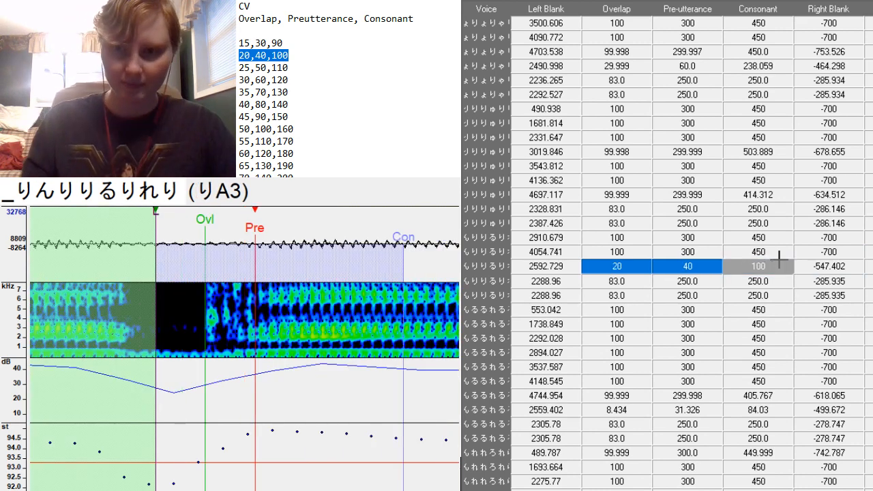
pyautogui.moveTo(255, 387); pyautogui.dragTo(246, 363)
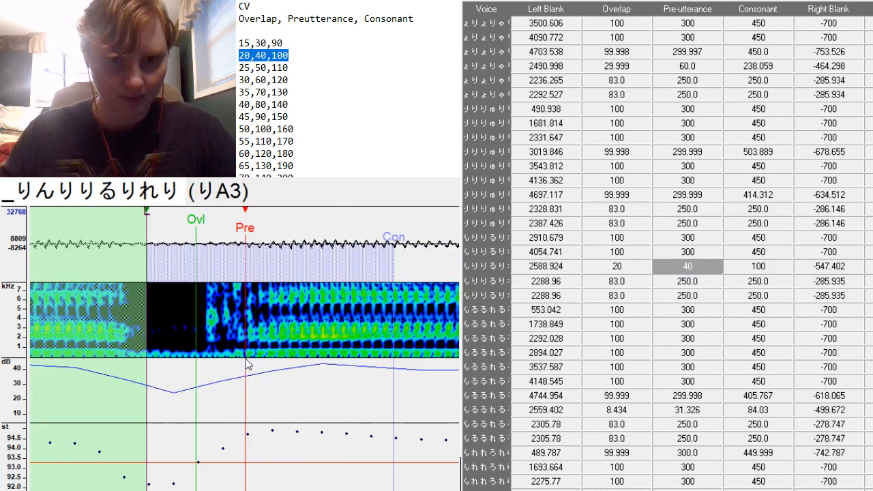
# Set the "りA3" entry's right blank to about -499.3 and extend its consonant to about 130.7.
pyautogui.scroll(-10, 246, 363)
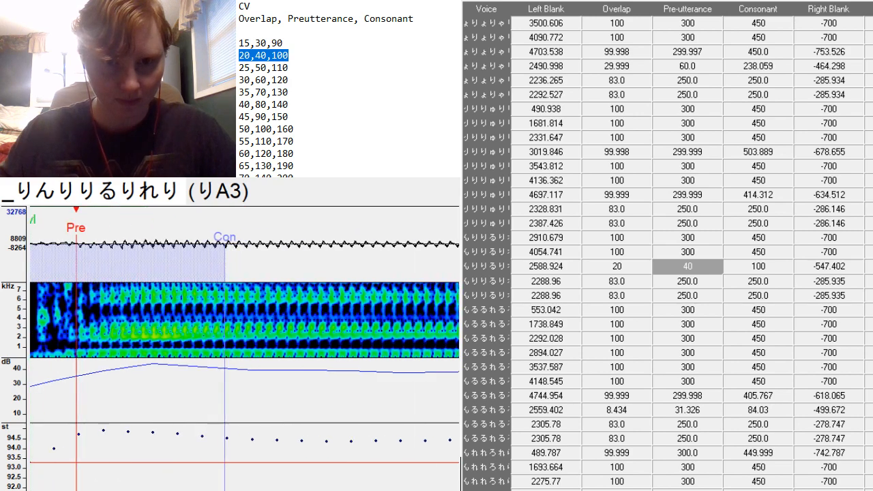
pyautogui.scroll(-5, 244, 348)
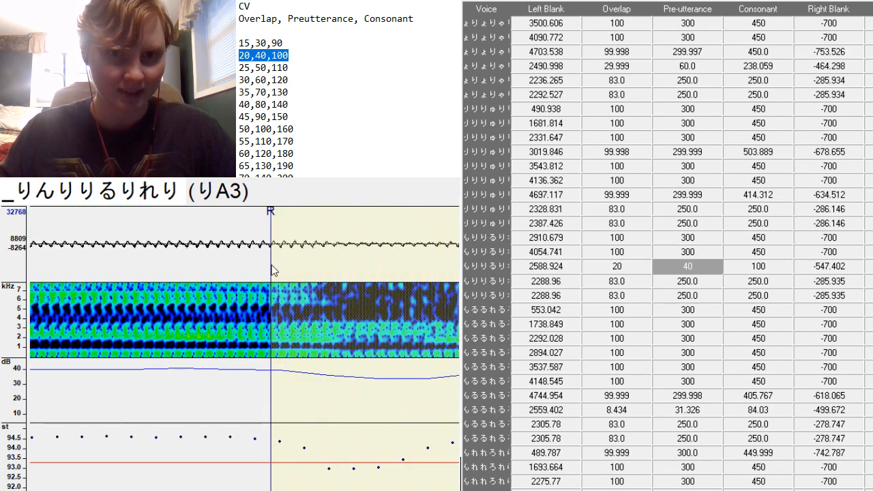
pyautogui.moveTo(270, 262)
pyautogui.mouseDown()
pyautogui.moveTo(149, 370)
pyautogui.moveTo(155, 376)
pyautogui.mouseUp()
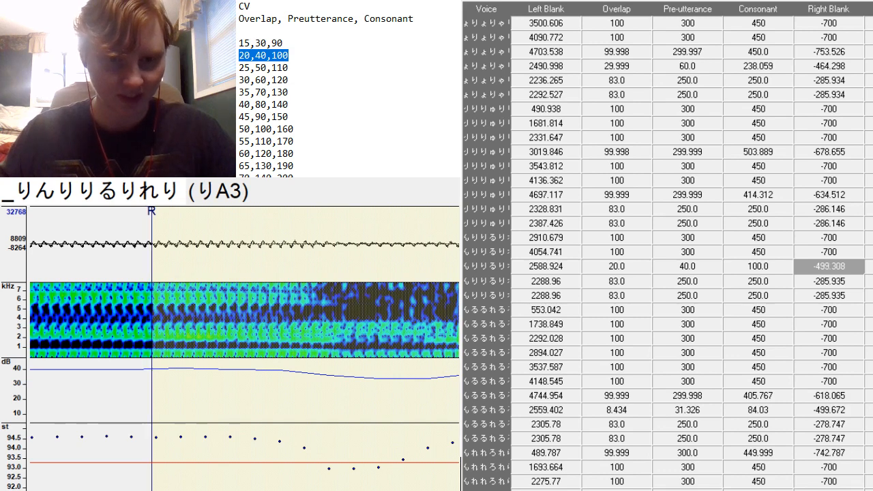
pyautogui.scroll(5, 154, 376)
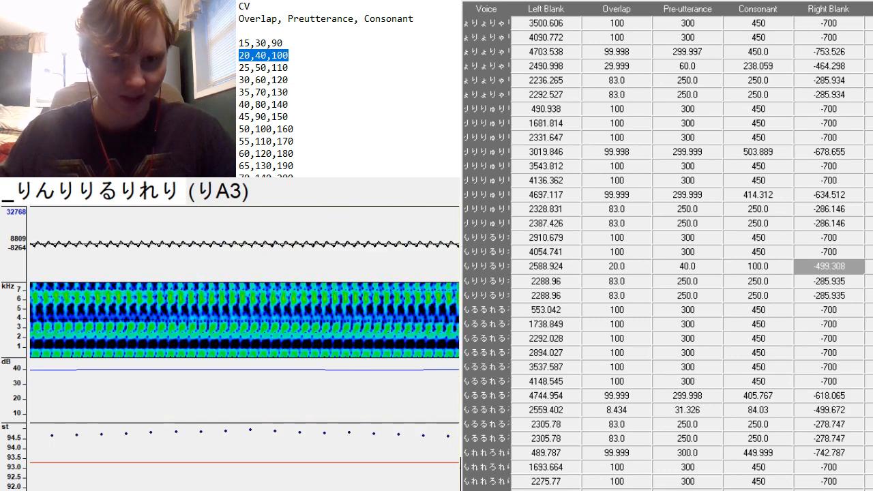
pyautogui.click(222, 326)
pyautogui.hotkey('ctrl', 'z')
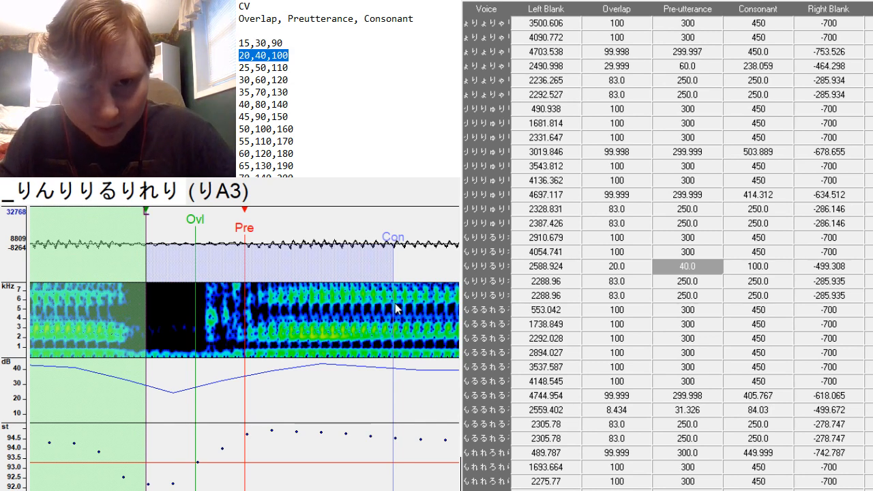
pyautogui.moveTo(394, 306); pyautogui.dragTo(491, 304)
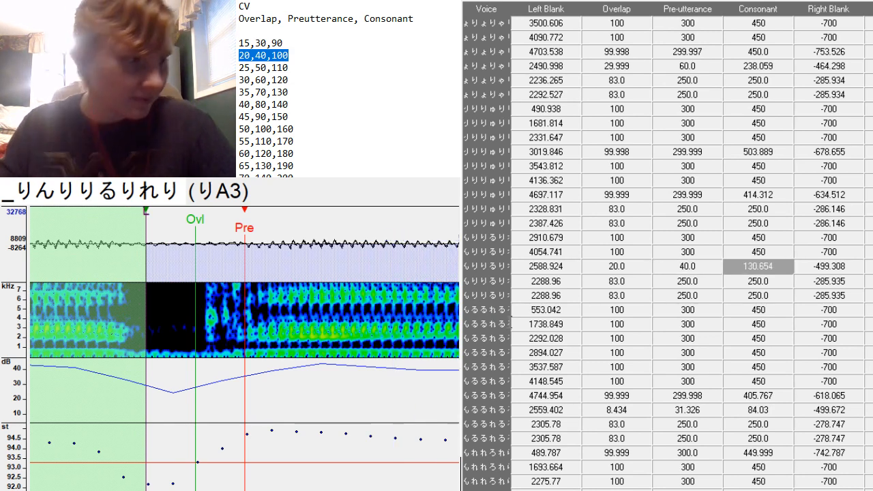
# Shift the "i rA3" entry to a left blank of about 2330.8, with right blank about -281.3 and consonant about 259.2.
pyautogui.press('Down')
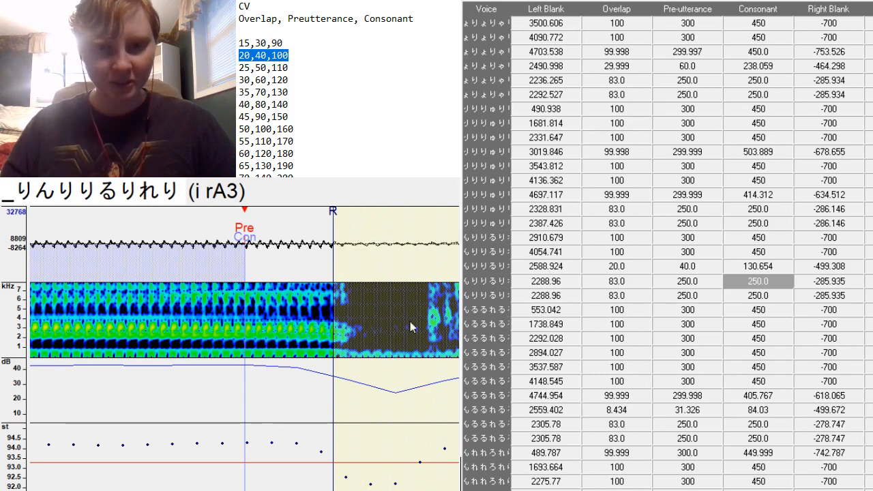
pyautogui.click(349, 360)
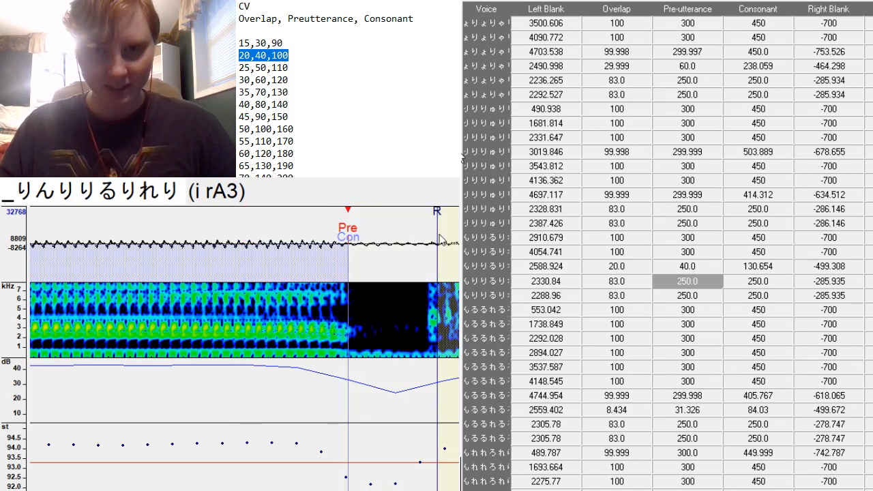
pyautogui.moveTo(440, 241); pyautogui.dragTo(382, 290)
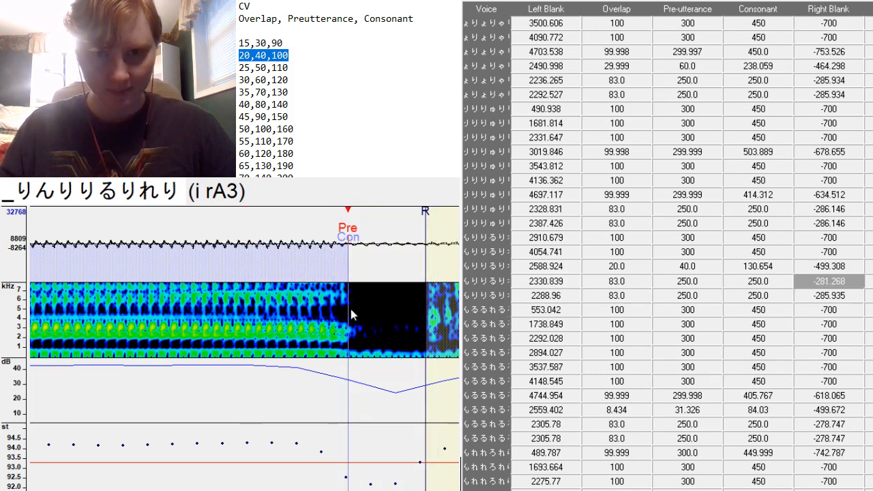
pyautogui.moveTo(346, 316); pyautogui.dragTo(370, 329)
# Shift the "i r-A3" entry's region to the recording's final vowel ending, at a left blank of about 5260.6.
pyautogui.press('Down')
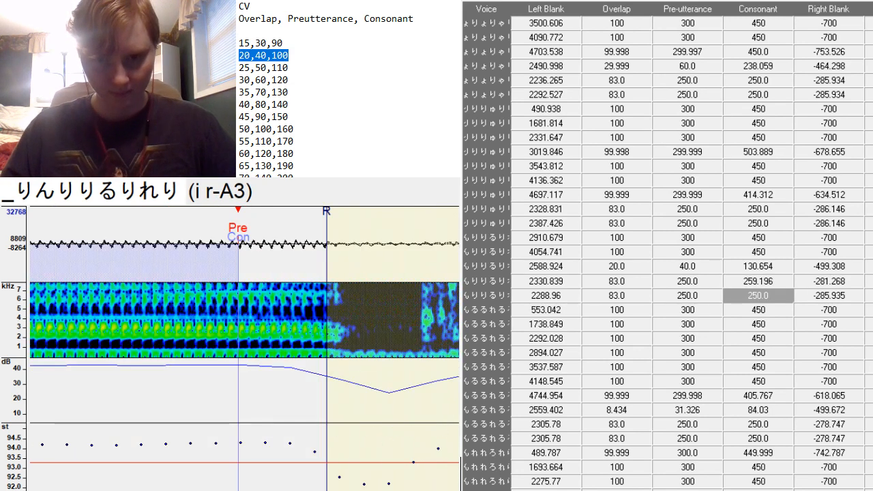
pyautogui.scroll(-5, 245, 348)
pyautogui.scroll(-2, 244, 348)
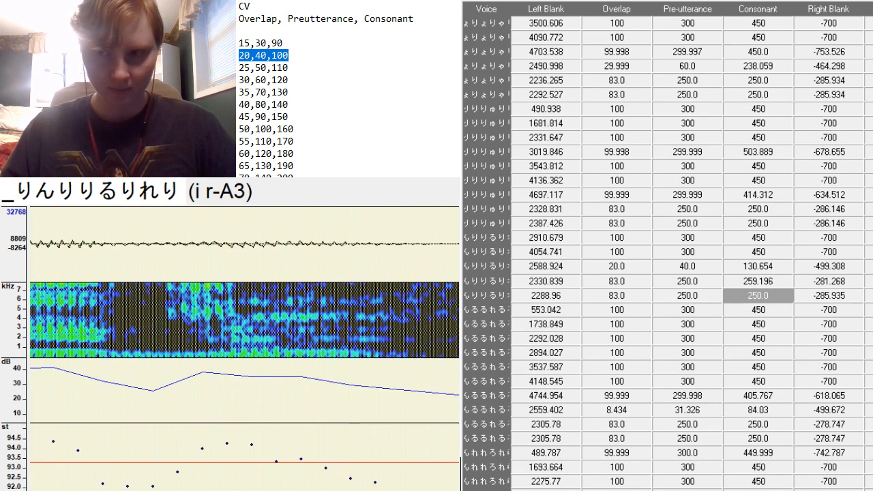
pyautogui.click(231, 349)
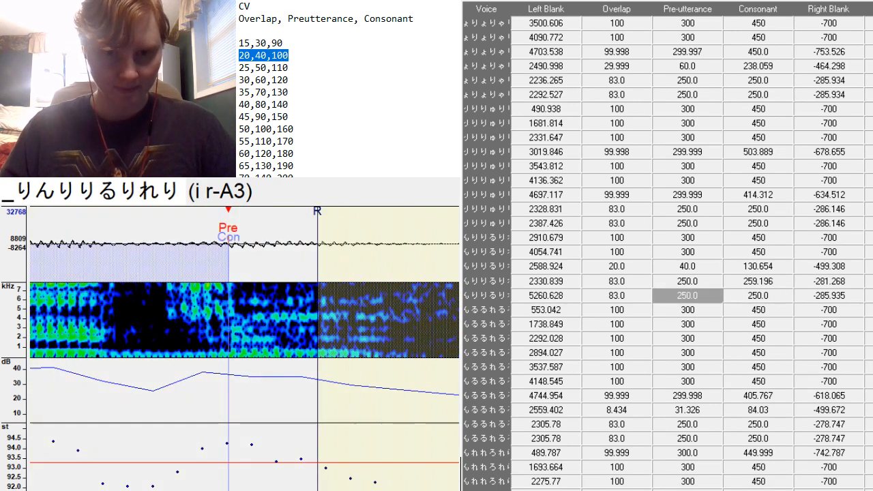
pyautogui.scroll(-2, 244, 348)
pyautogui.scroll(5, 244, 348)
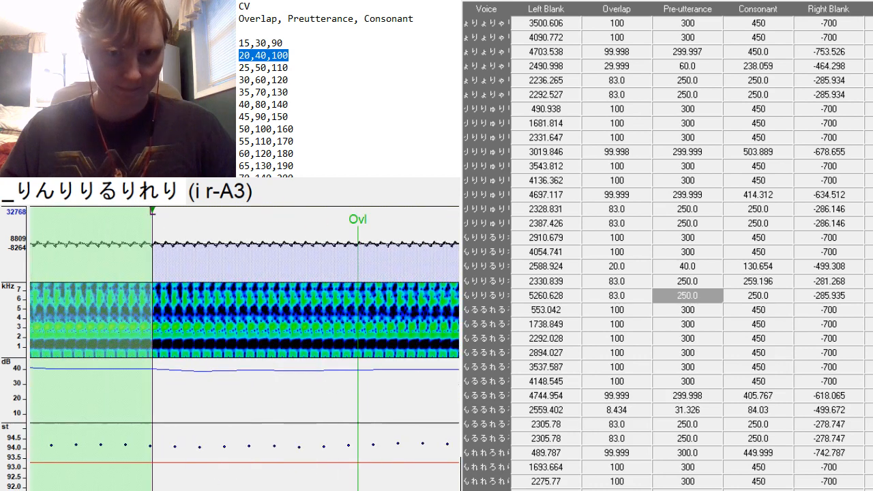
# Extend the "i r-A3" entry's consonant to about 364.3 and its right blank to about -473.6, past the fading sound.
pyautogui.scroll(-5, 245, 347)
pyautogui.scroll(-2, 390, 478)
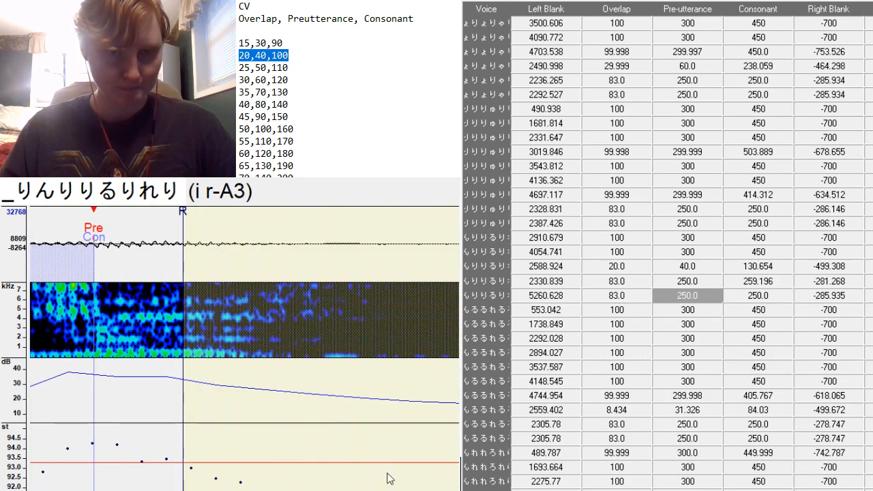
pyautogui.moveTo(184, 253); pyautogui.dragTo(537, 281)
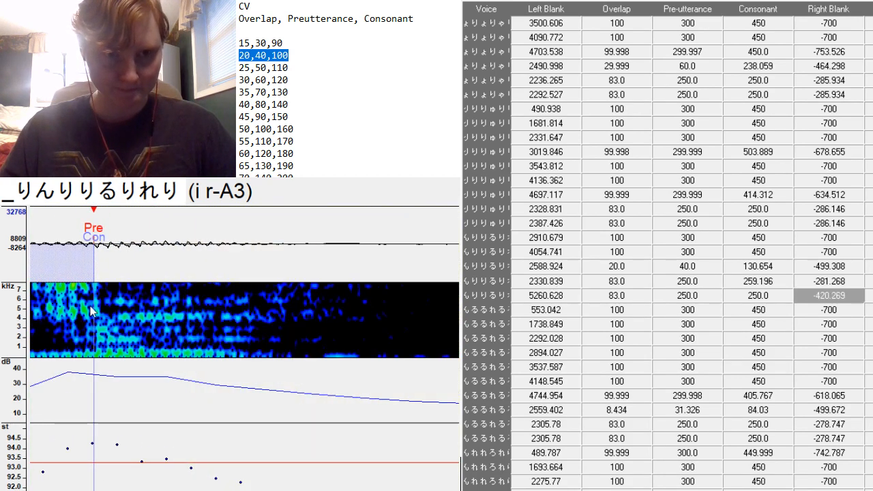
pyautogui.moveTo(93, 311)
pyautogui.mouseDown()
pyautogui.moveTo(361, 419)
pyautogui.moveTo(376, 442)
pyautogui.mouseUp()
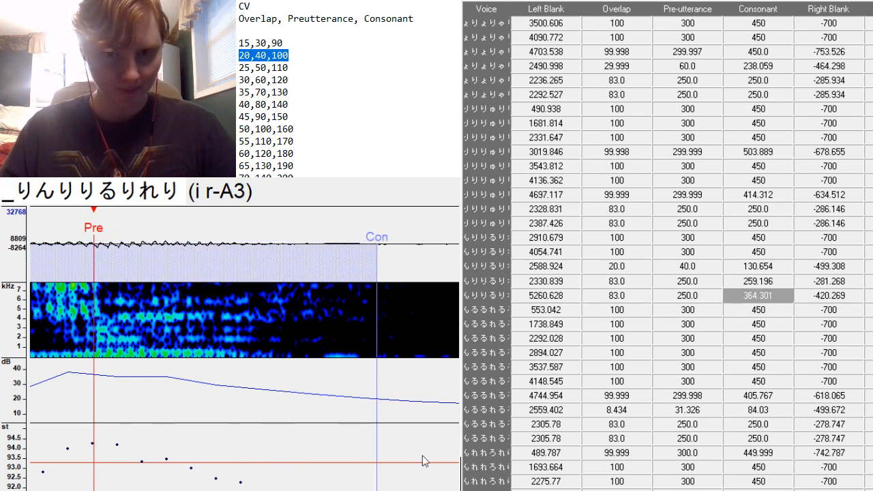
pyautogui.scroll(-3, 467, 483)
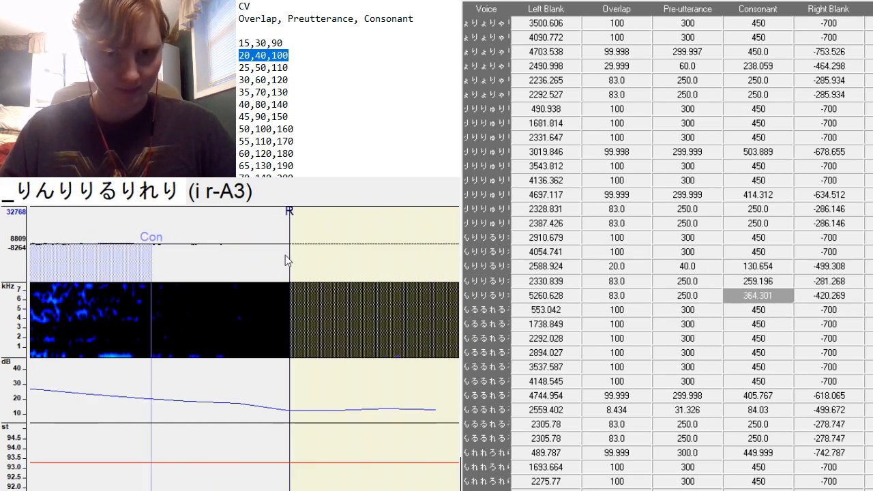
pyautogui.moveTo(292, 267)
pyautogui.mouseDown()
pyautogui.moveTo(307, 305)
pyautogui.moveTo(423, 394)
pyautogui.mouseUp()
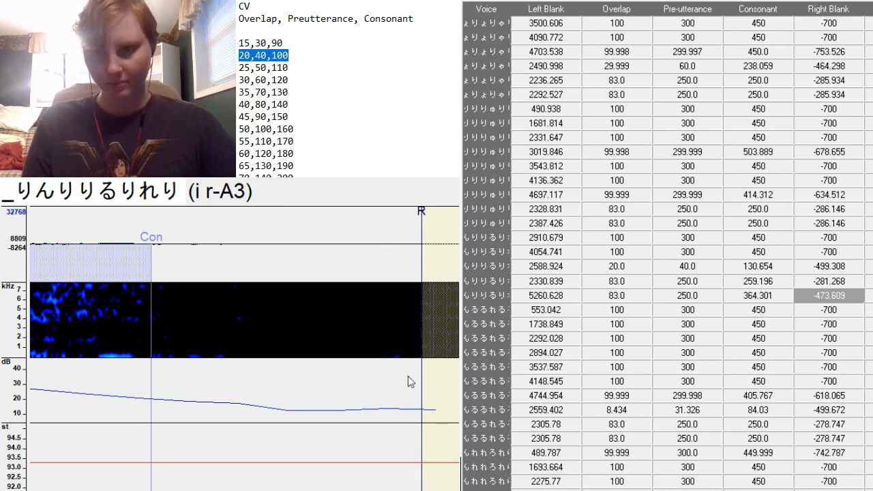
# Open the "- るA3" entry and look over the remaining entries in the parameter table, through to the breath recordings.
pyautogui.press('Down')
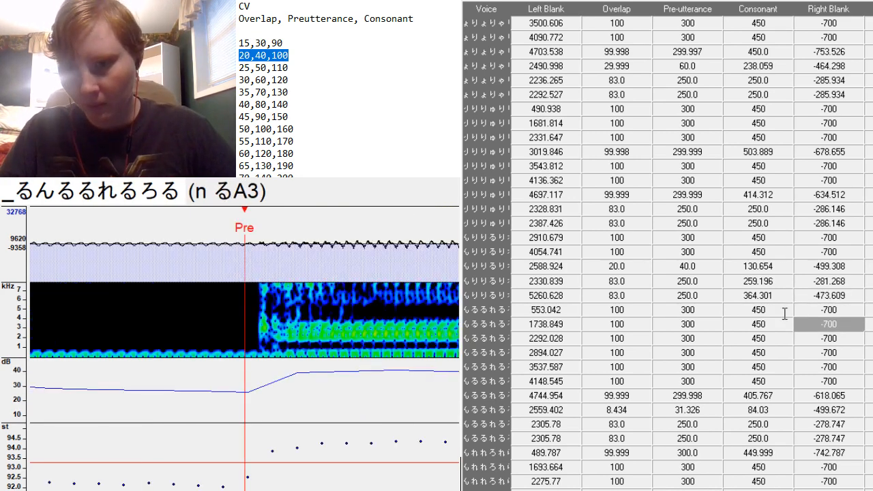
pyautogui.doubleClick(781, 311)
pyautogui.scroll(-7, 661, 335)
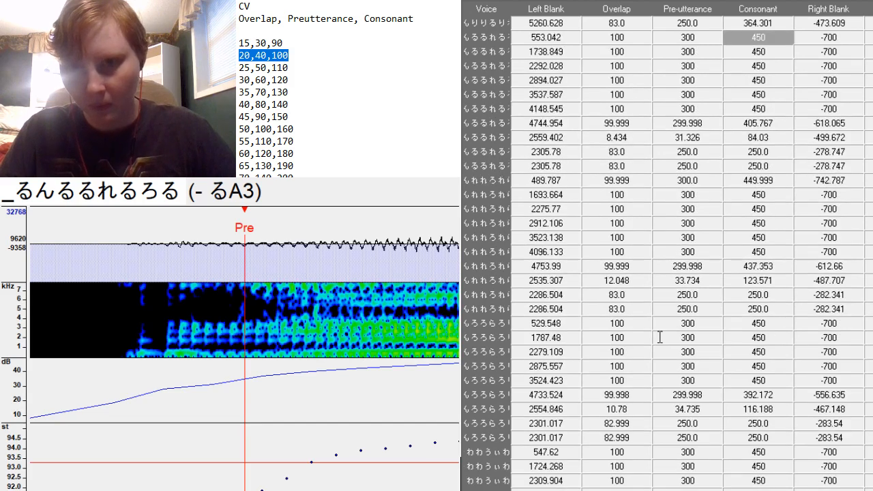
pyautogui.scroll(-20, 661, 336)
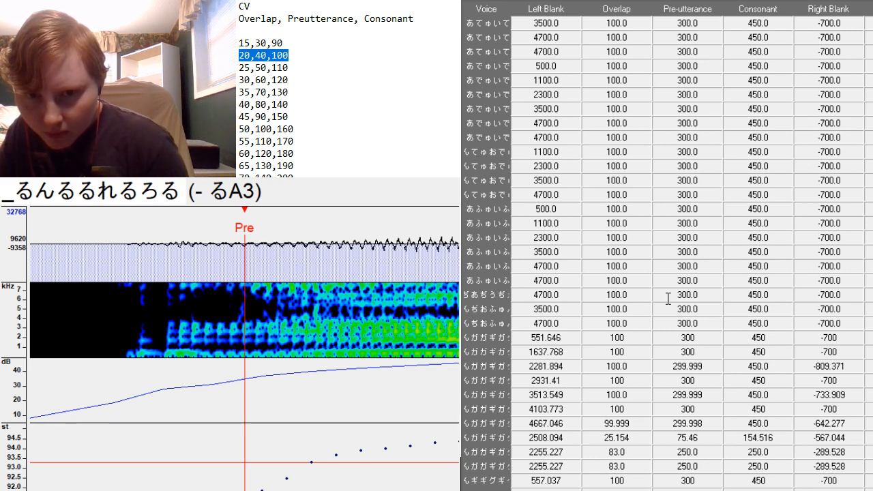
pyautogui.scroll(-2, 669, 299)
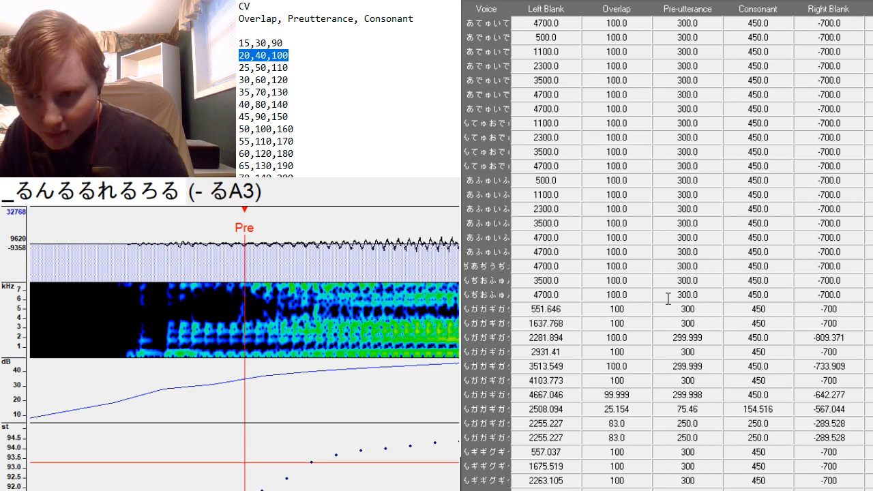
pyautogui.scroll(-1, 669, 299)
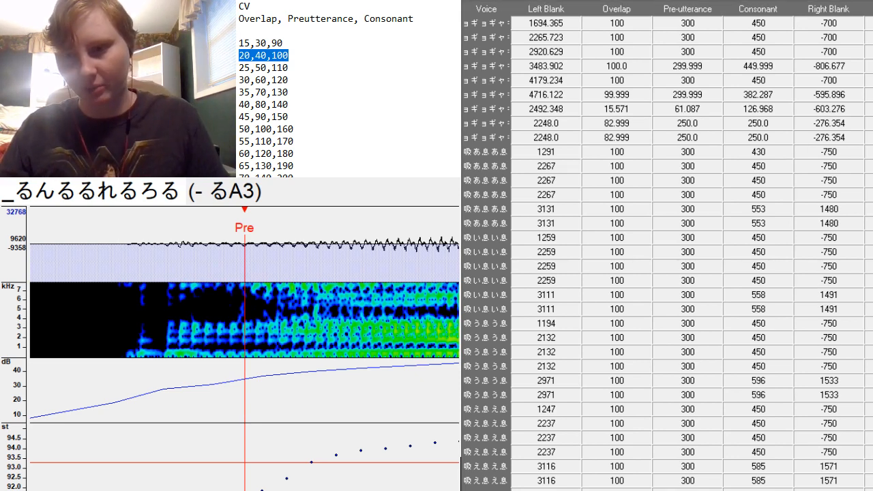
pyautogui.scroll(15, 791, 287)
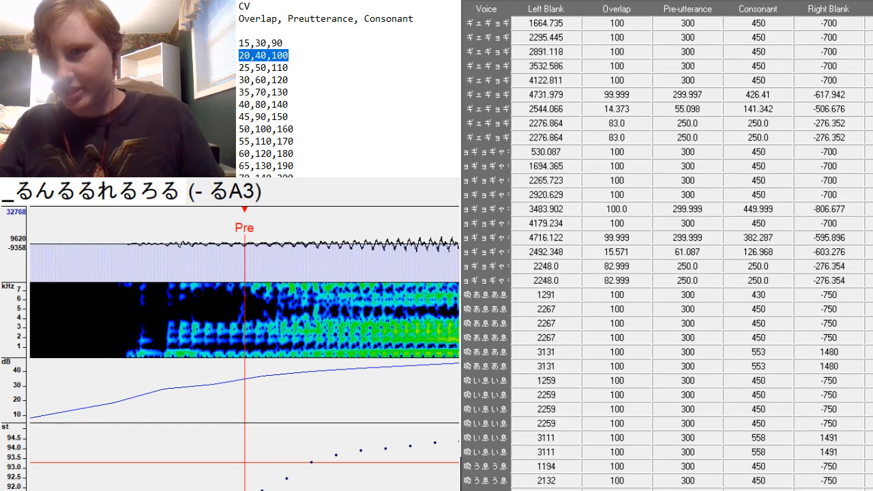
pyautogui.scroll(12, 791, 287)
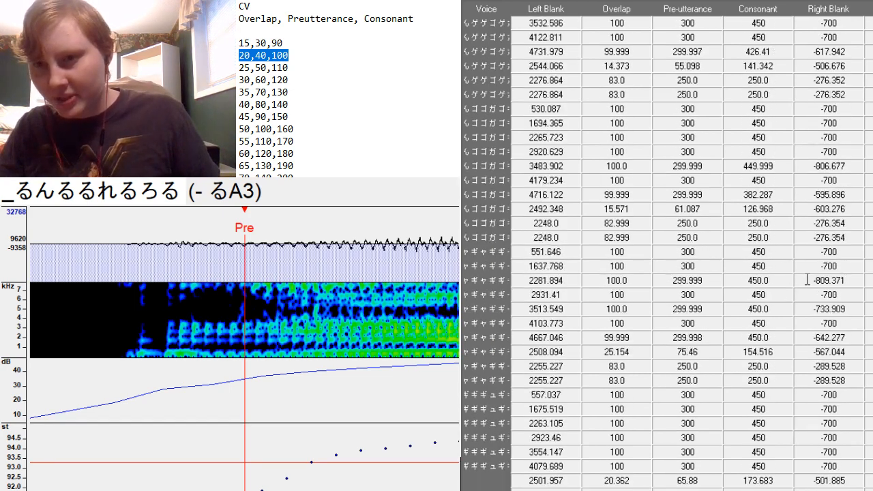
pyautogui.scroll(14, 805, 280)
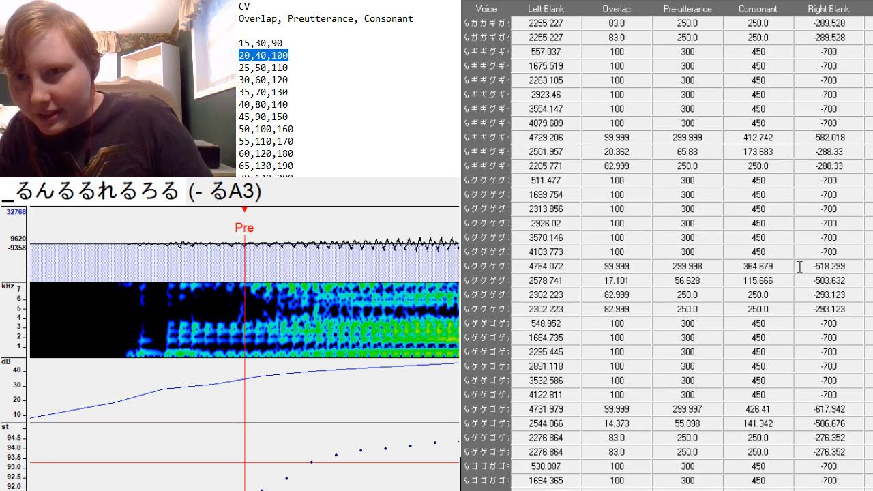
pyautogui.scroll(14, 803, 266)
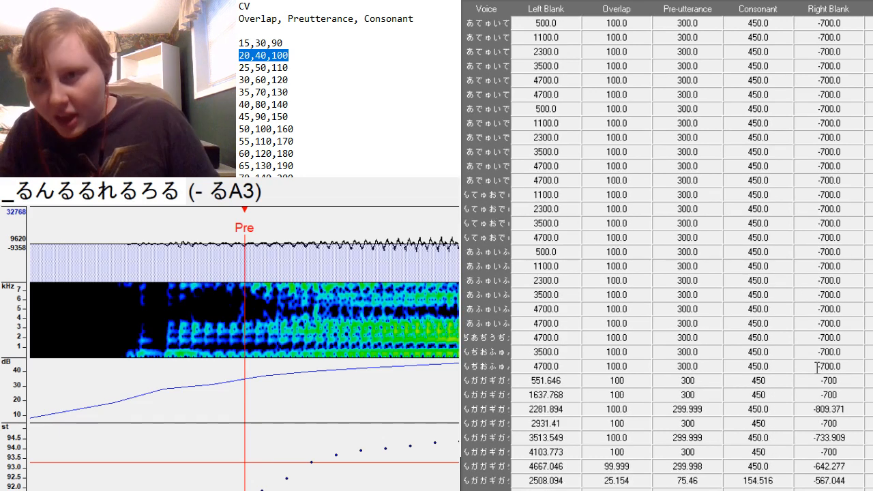
pyautogui.scroll(4, 814, 304)
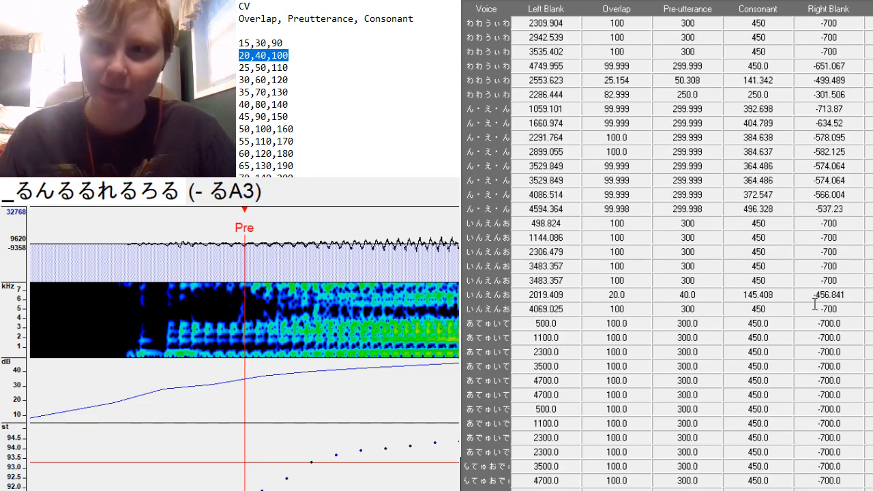
# Shift the "- るA3" entry to a left blank of about 571.3, aligning its pre-utterance with the vowel onset, and check its consonant region.
pyautogui.scroll(9, 814, 304)
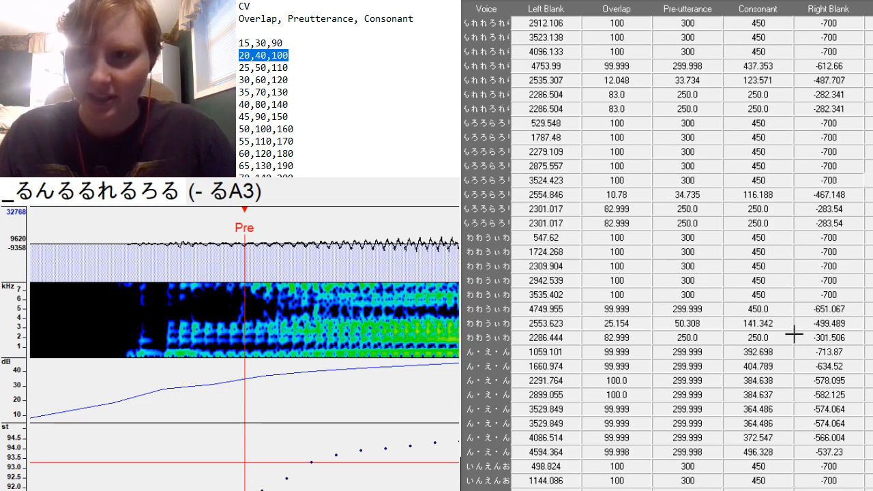
pyautogui.scroll(2, 794, 353)
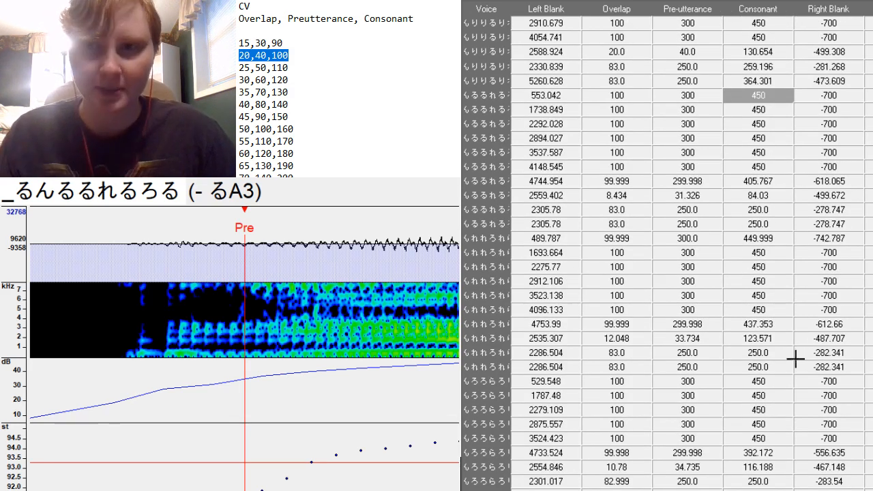
pyautogui.scroll(-3, 795, 358)
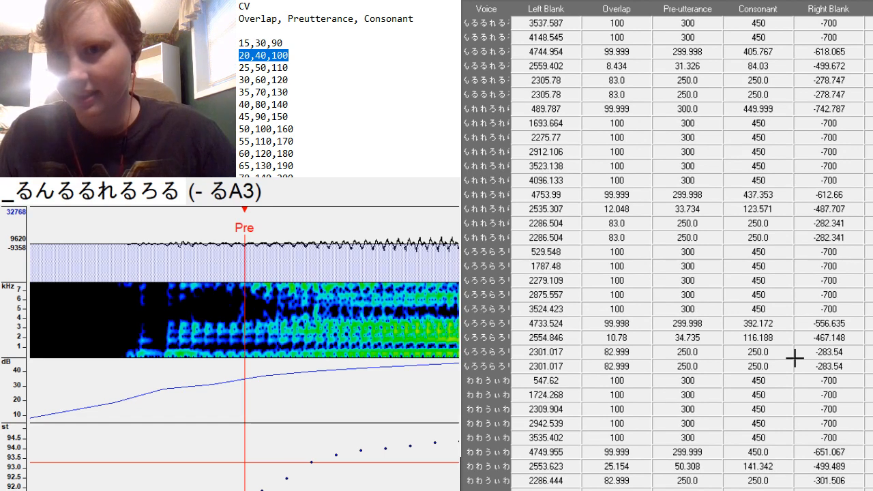
pyautogui.scroll(2, 794, 358)
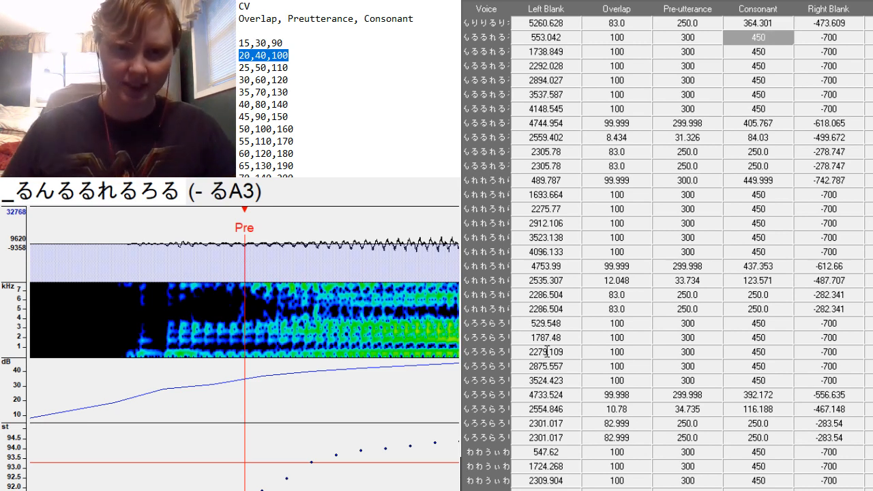
pyautogui.click(290, 360)
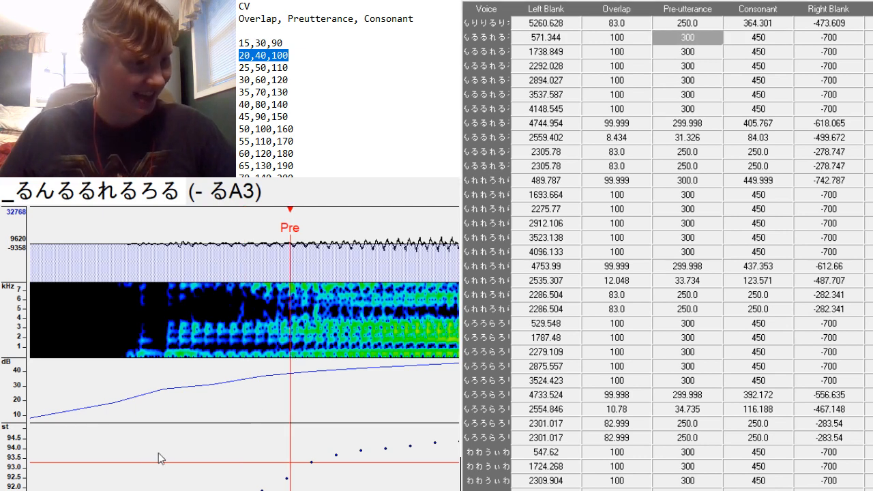
pyautogui.scroll(3, 290, 328)
pyautogui.scroll(-14, 290, 328)
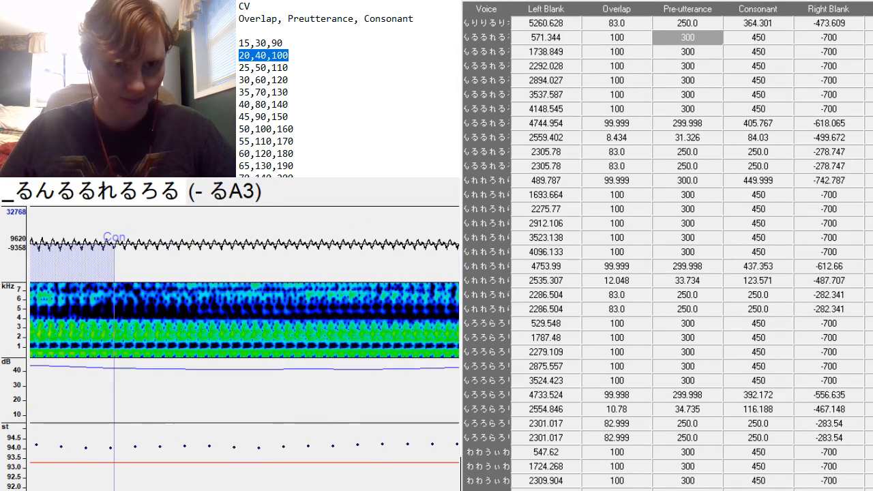
# Shift the "n るA3" entry to a left blank of about 1759.9 and check the region through to its right blank.
pyautogui.press('Down')
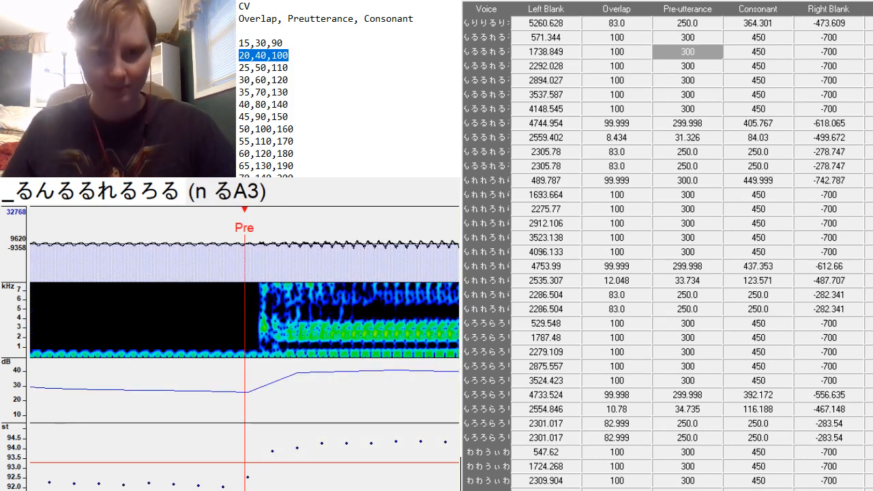
pyautogui.click(298, 363)
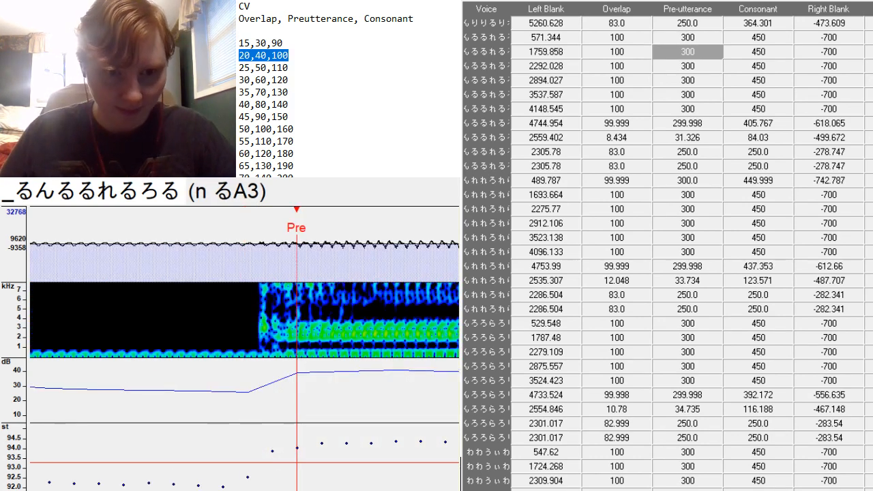
pyautogui.scroll(8, 298, 363)
pyautogui.scroll(5, 298, 363)
pyautogui.scroll(-17, 297, 363)
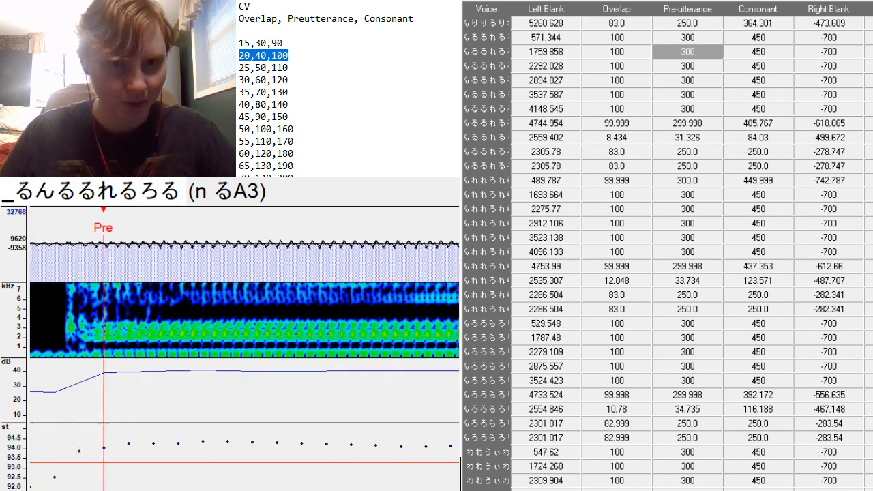
pyautogui.scroll(-6, 297, 363)
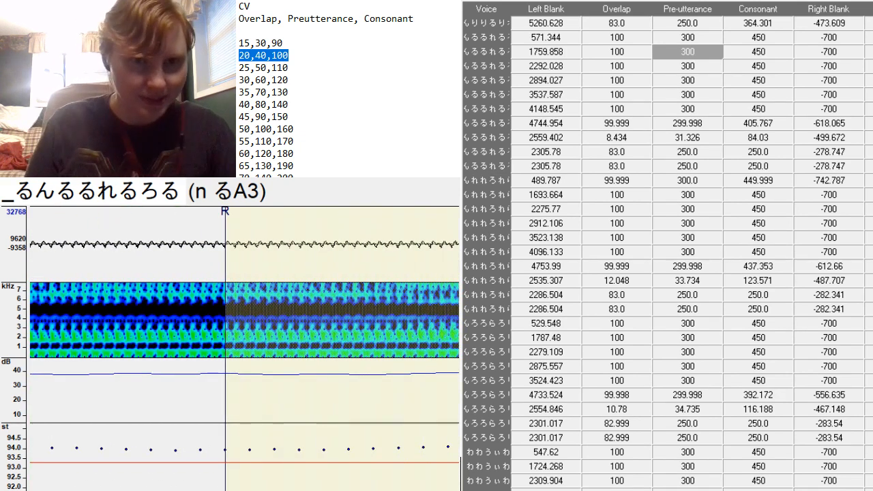
# Shift the "u るA3" entry to a left blank of about 2333.8 and check the region through to its right blank.
pyautogui.press('Down')
pyautogui.click(354, 356)
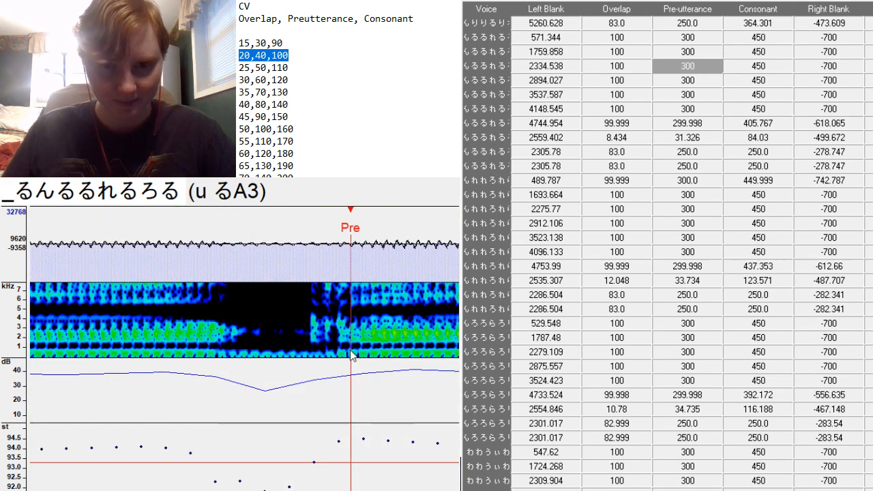
pyautogui.click(348, 350)
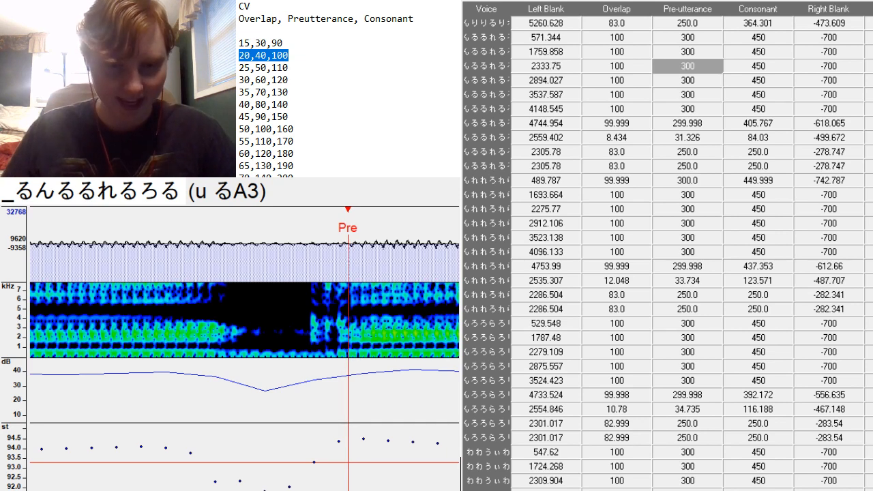
pyautogui.scroll(-1, 349, 351)
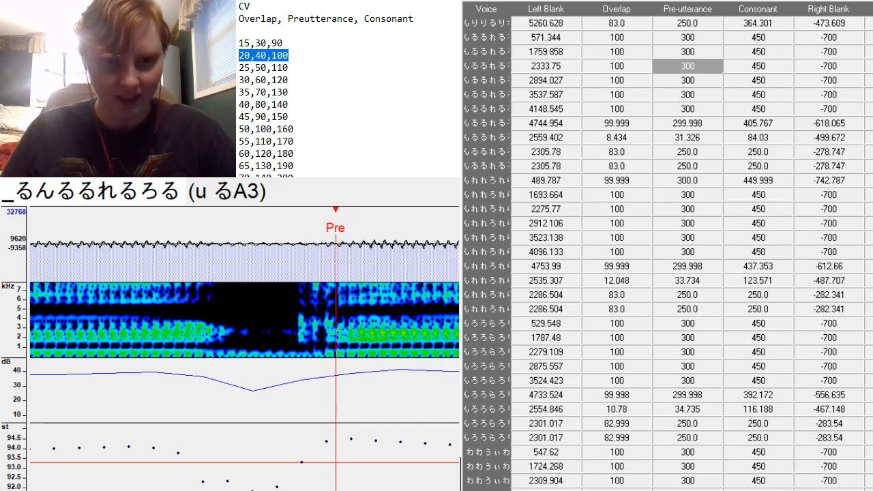
pyautogui.scroll(4, 335, 350)
pyautogui.scroll(-7, 336, 350)
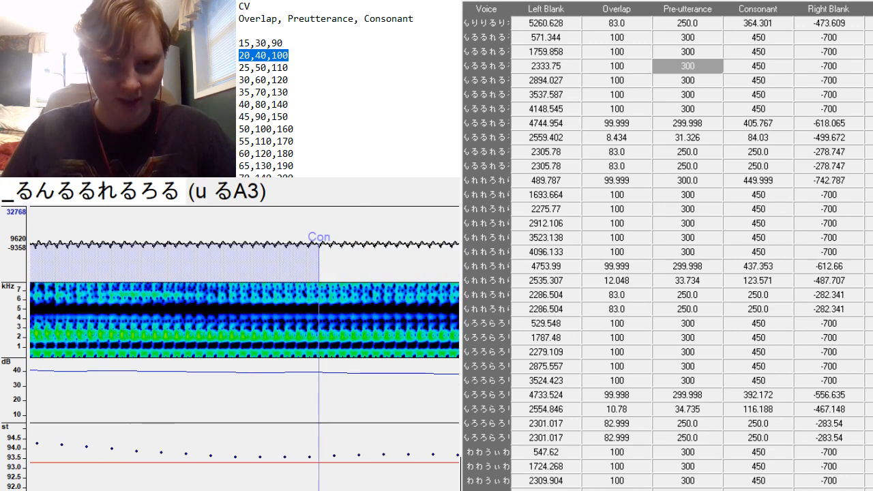
pyautogui.scroll(-6, 245, 296)
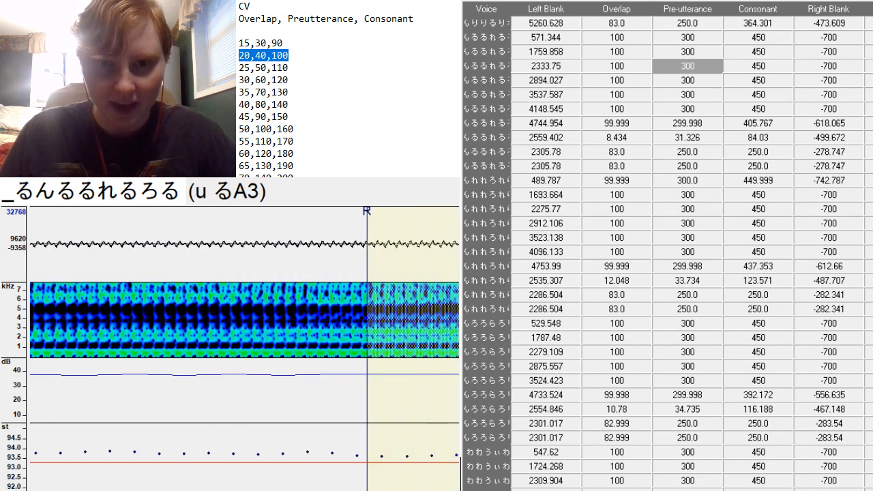
pyautogui.scroll(-12, 245, 296)
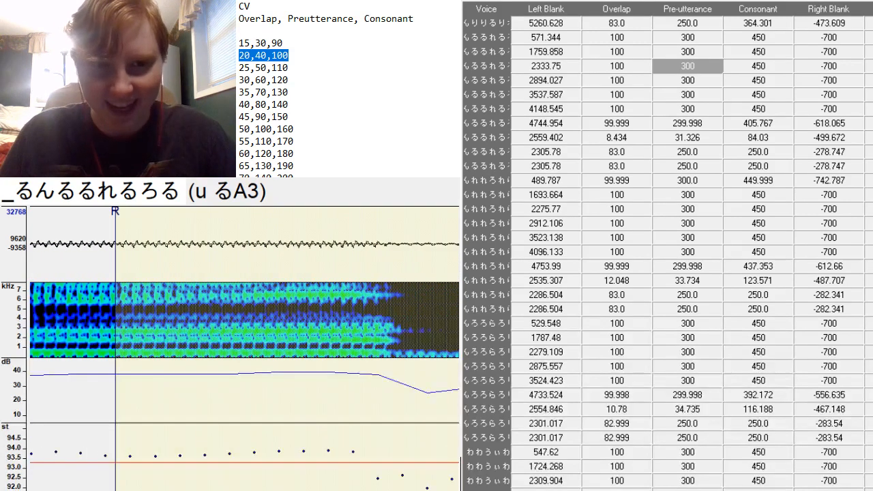
# Nudge the "u れA3" entry to a left blank of about 2894.0 and check its overlap and right blank.
pyautogui.press('Down')
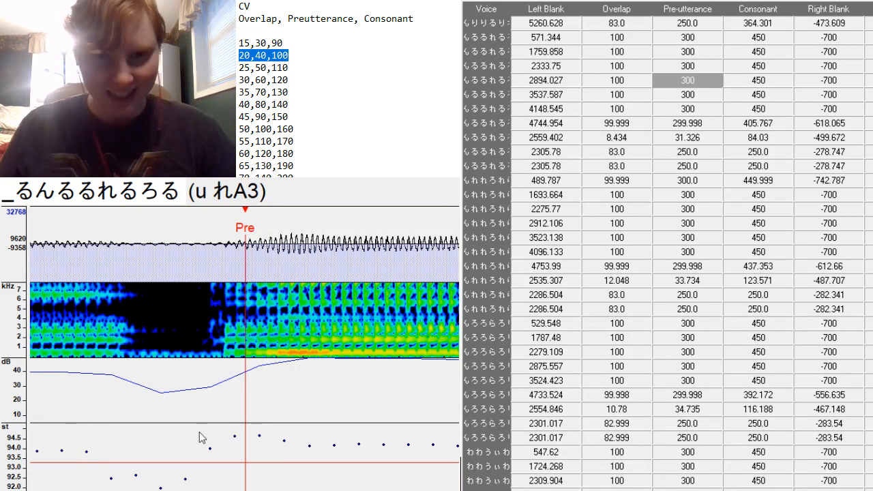
pyautogui.moveTo(245, 357); pyautogui.dragTo(245, 352)
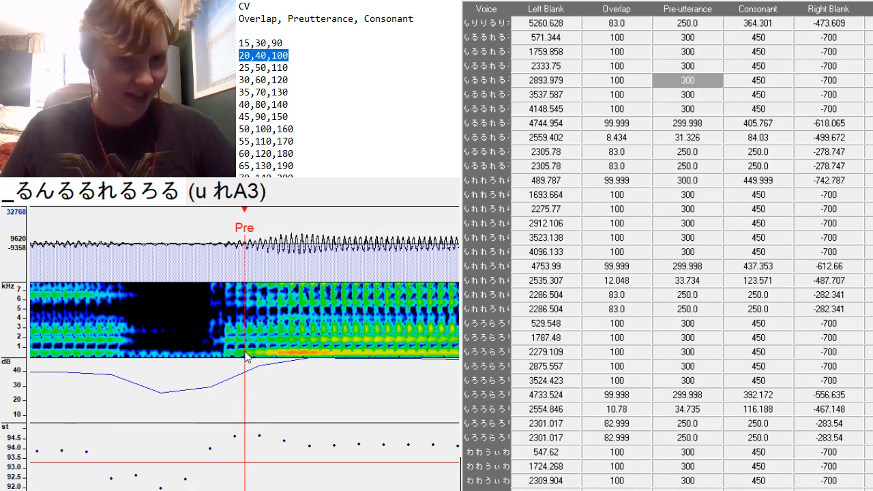
pyautogui.scroll(5, 245, 351)
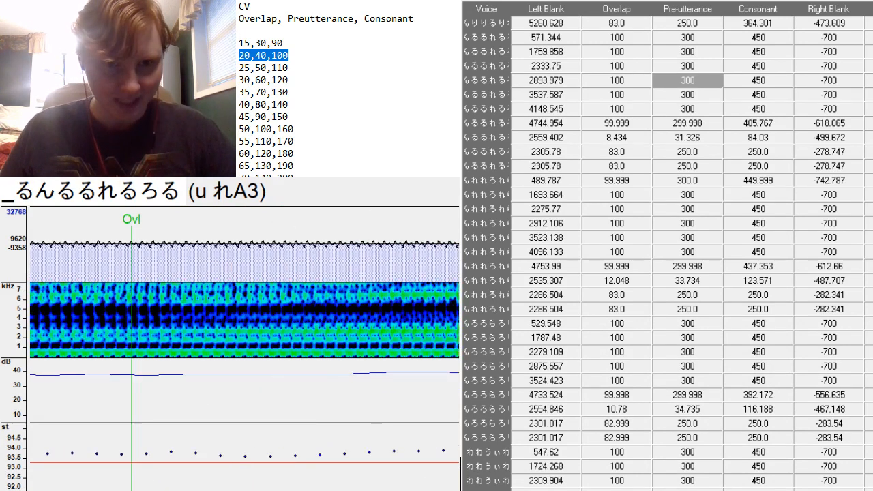
pyautogui.scroll(-15, 245, 352)
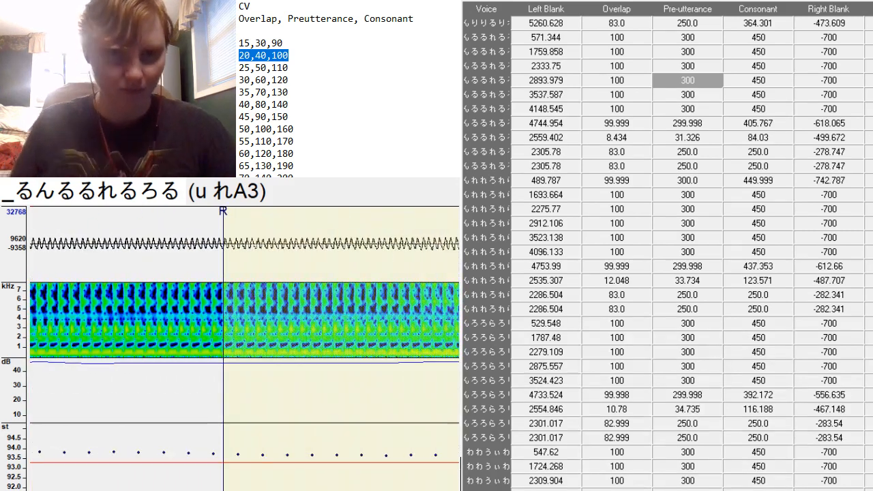
# Shift the "e るA3" entry to a left blank of about 3558.0 and check the region through to its right blank.
pyautogui.press('Down')
pyautogui.moveTo(289, 344); pyautogui.dragTo(296, 352)
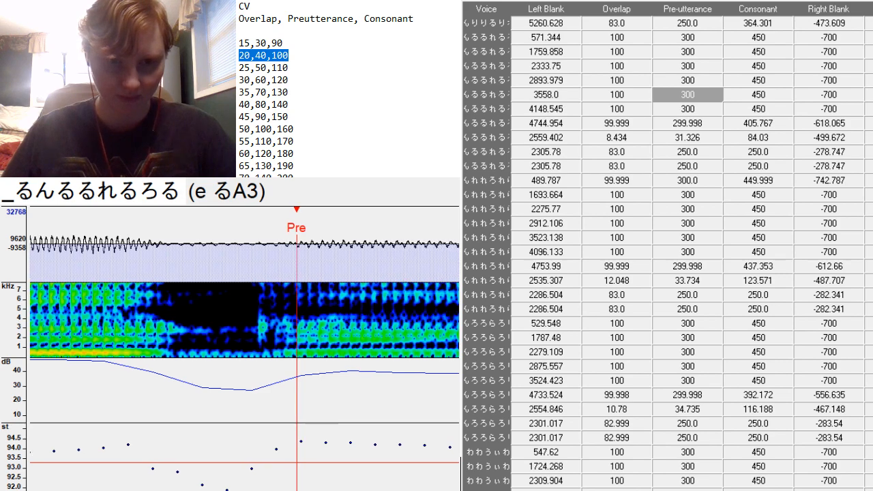
pyautogui.scroll(6, 244, 318)
pyautogui.scroll(-18, 245, 318)
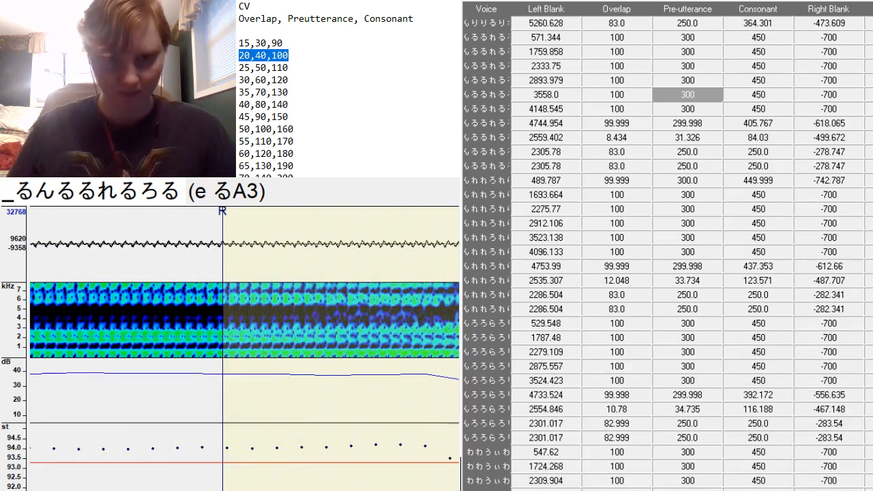
# Move the "u ろA3" entry back to a left blank of about 4142.9 and check the region through to its right blank.
pyautogui.press('Down')
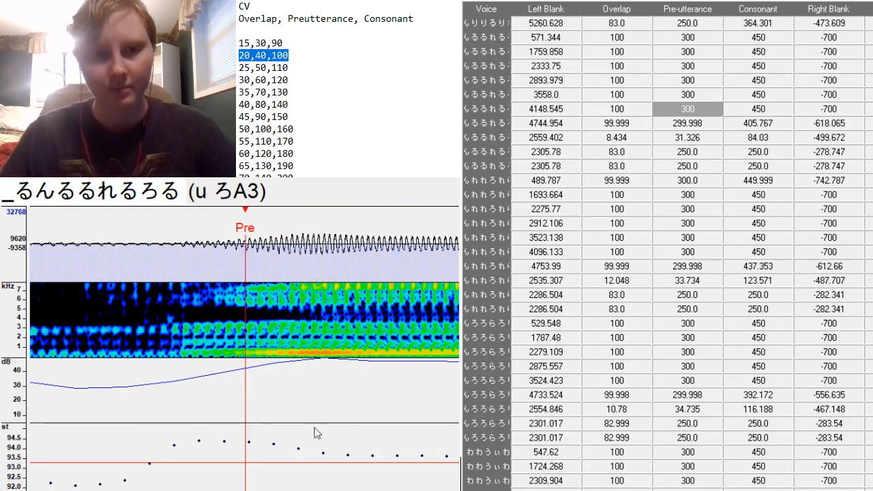
pyautogui.moveTo(245, 352); pyautogui.dragTo(232, 351)
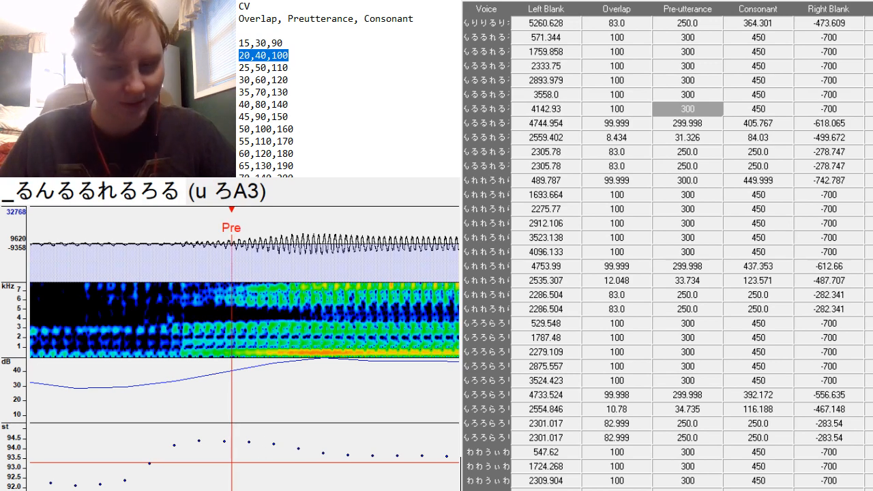
pyautogui.scroll(4, 244, 318)
pyautogui.scroll(-7, 244, 318)
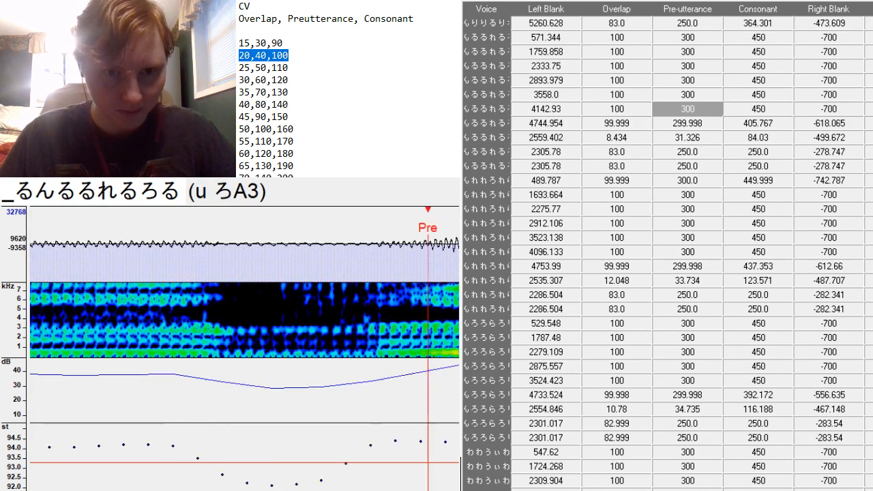
pyautogui.scroll(-5, 245, 318)
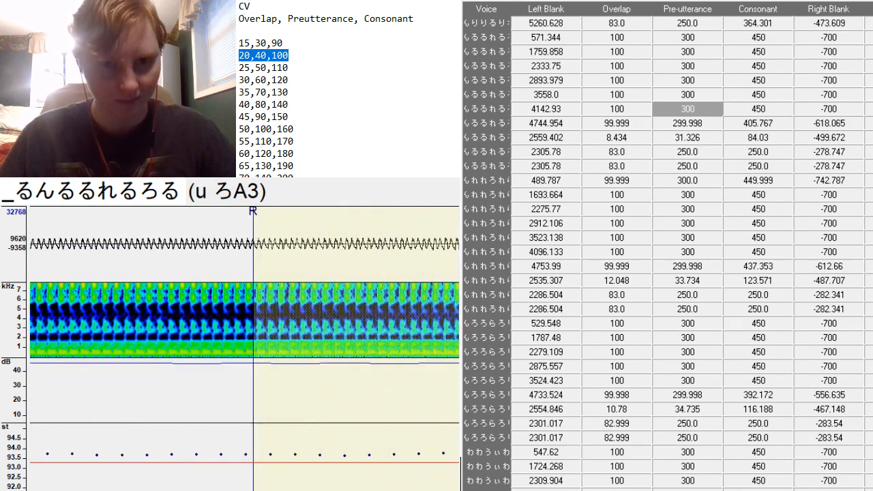
# Shift the "o るA3" entry to a left blank of about 4768.6 and check the region through to its right blank.
pyautogui.press('Down')
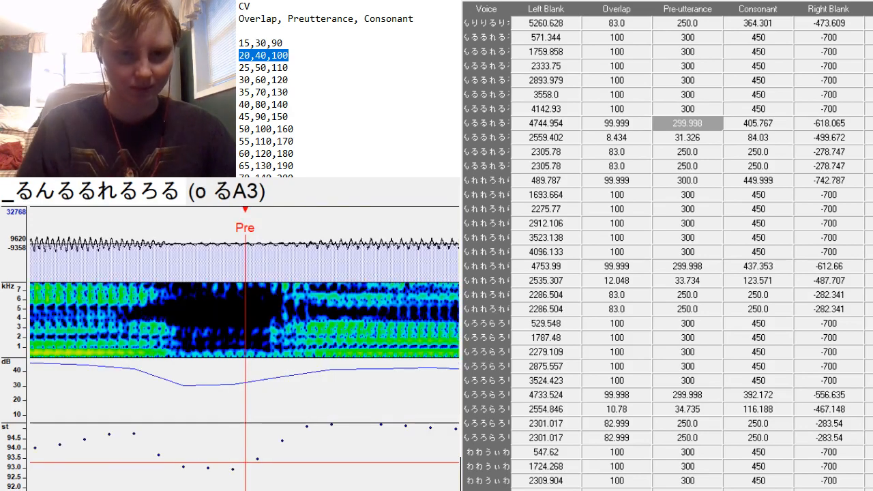
pyautogui.click(305, 360)
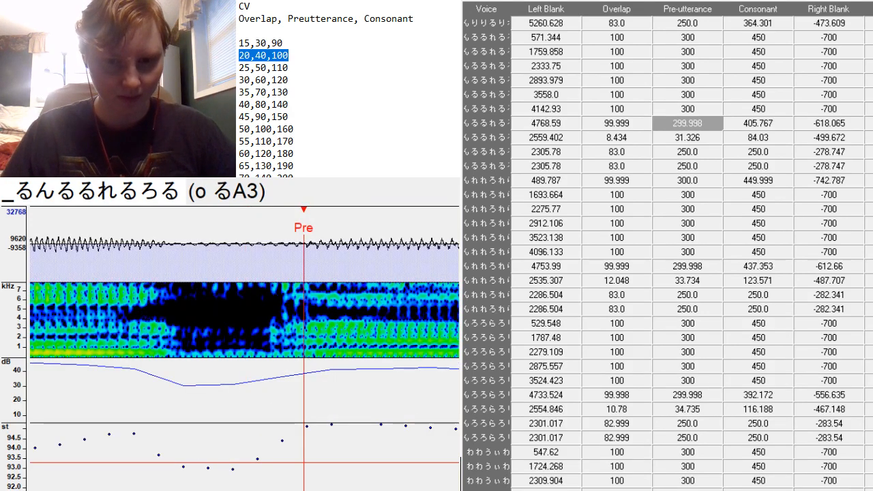
pyautogui.scroll(4, 245, 319)
pyautogui.scroll(-11, 244, 318)
pyautogui.scroll(4, 244, 318)
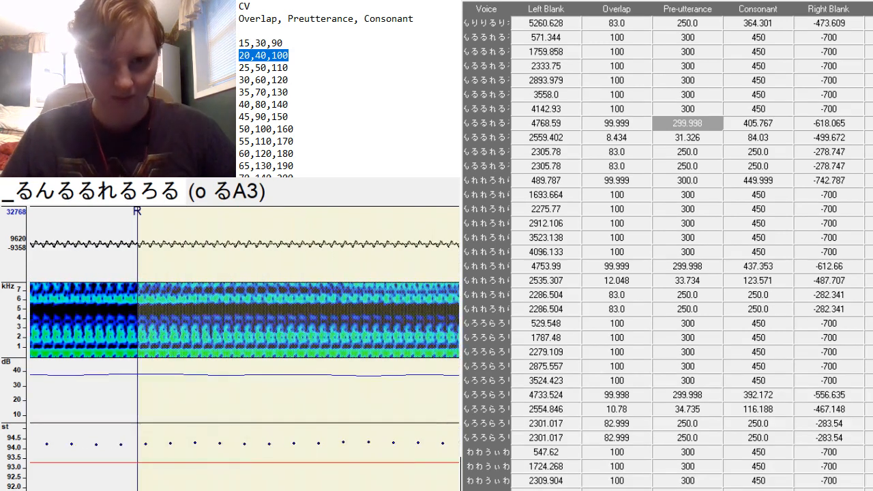
# Give the "るA3" entry overlap 20, pre-utterance 40, consonant 100 and a left blank of about 2589.0, and open the "u rA3" entry.
pyautogui.press('Down')
pyautogui.click(341, 361)
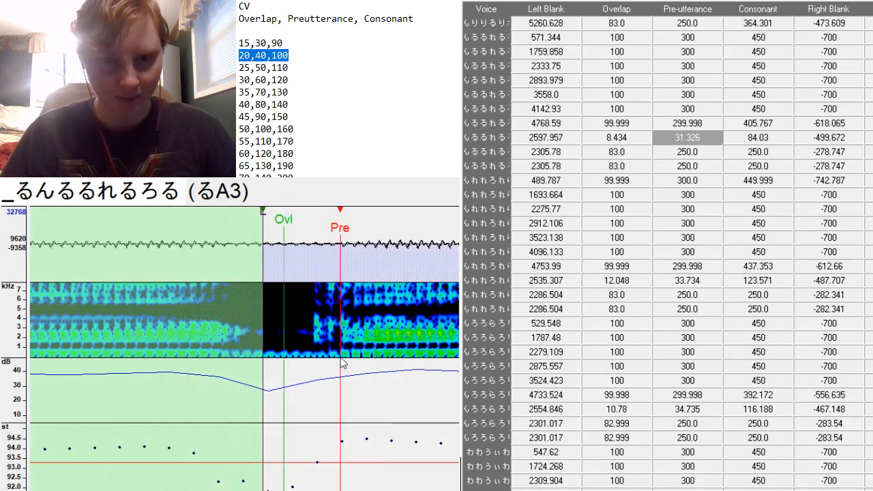
pyautogui.moveTo(631, 137); pyautogui.dragTo(761, 136)
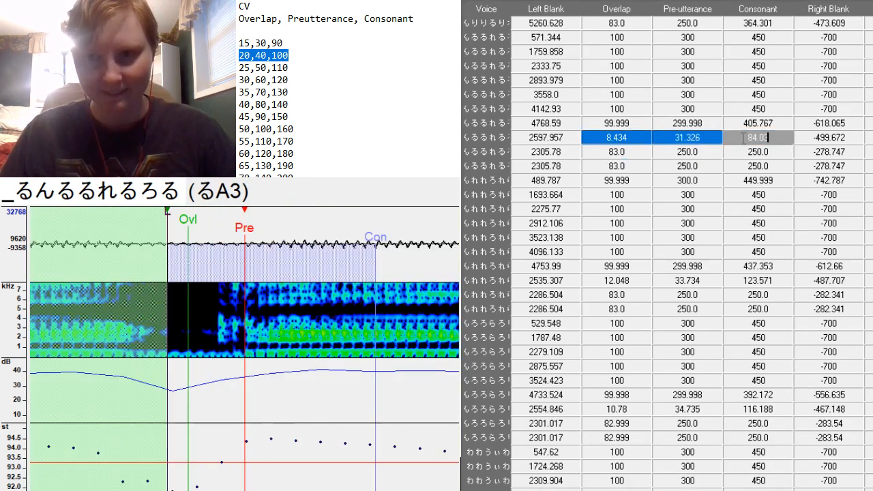
pyautogui.write('20,40,100')
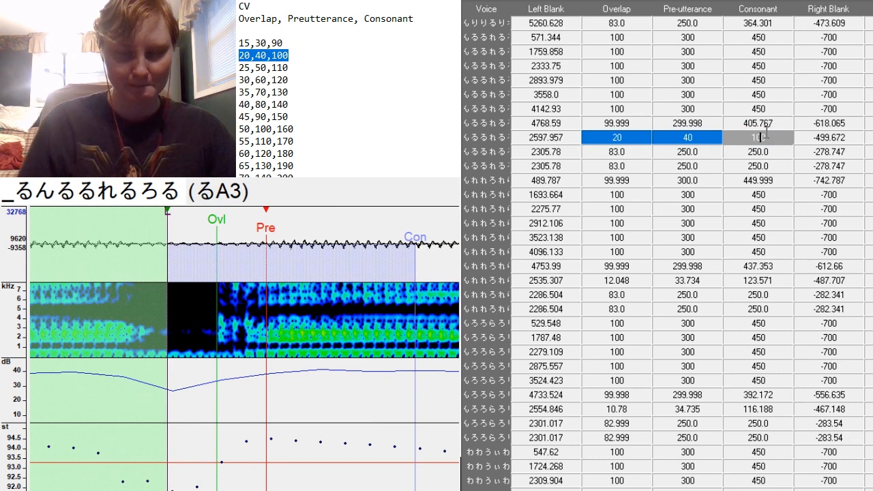
pyautogui.click(245, 344)
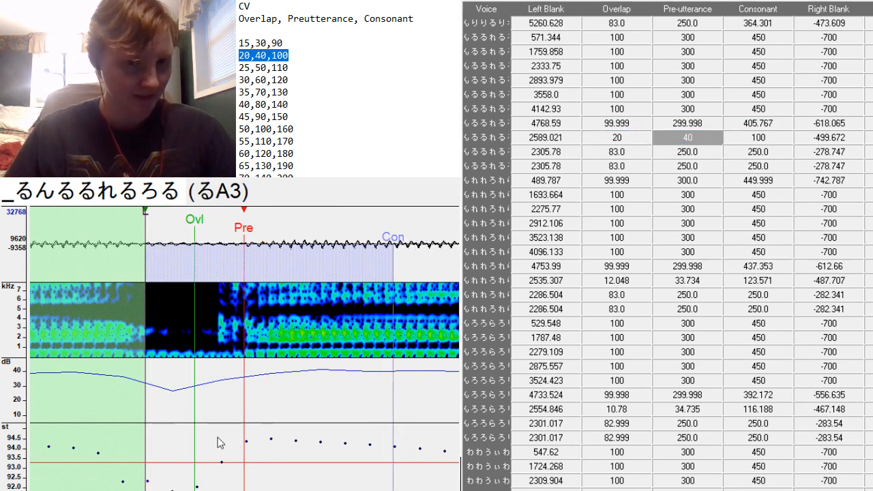
pyautogui.scroll(-10, 244, 345)
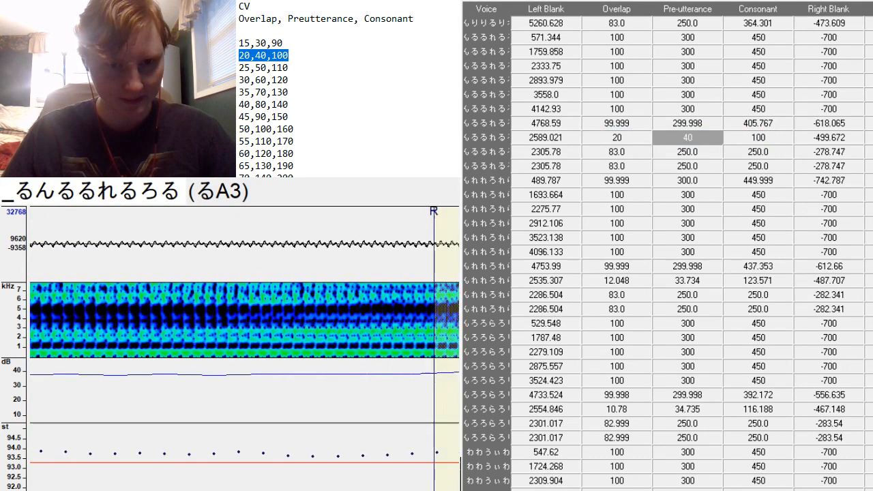
pyautogui.press('Down')
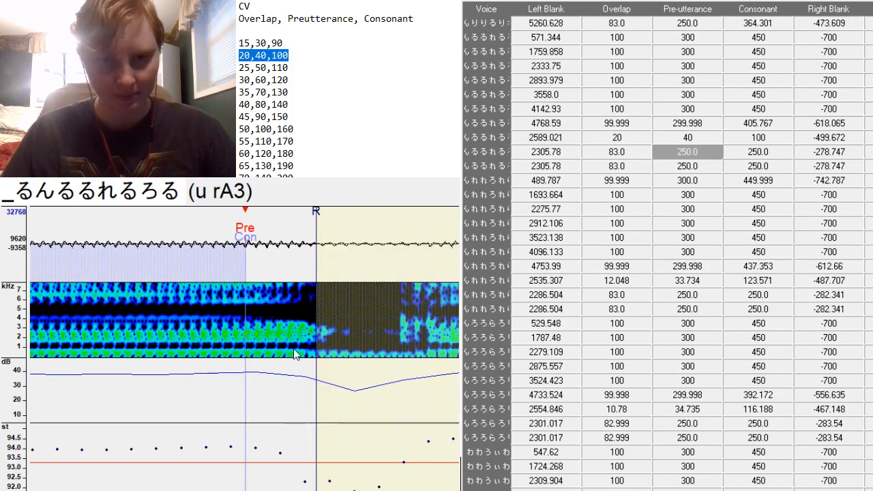
# Shift the "u rA3" entry to a left blank of about 2334.1 and the "u r-A3" entry to about 5348.9.
pyautogui.click(316, 366)
pyautogui.press('Down')
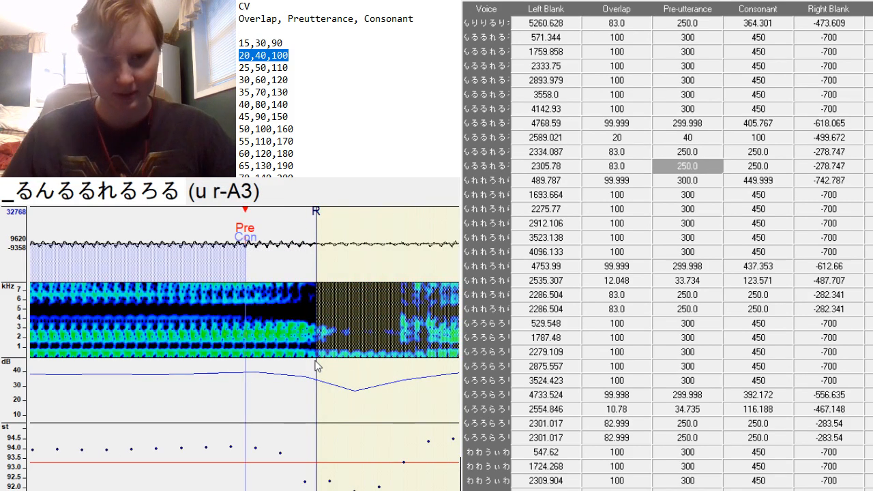
pyautogui.scroll(-5, 244, 348)
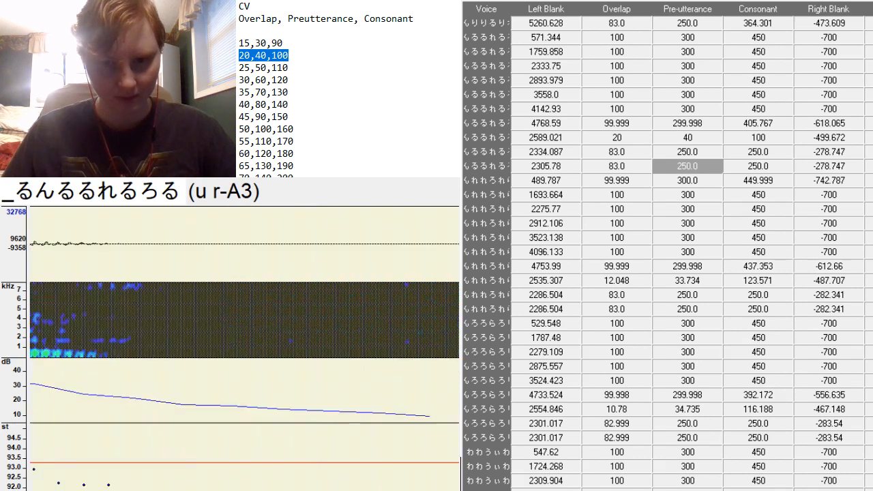
pyautogui.click(320, 353)
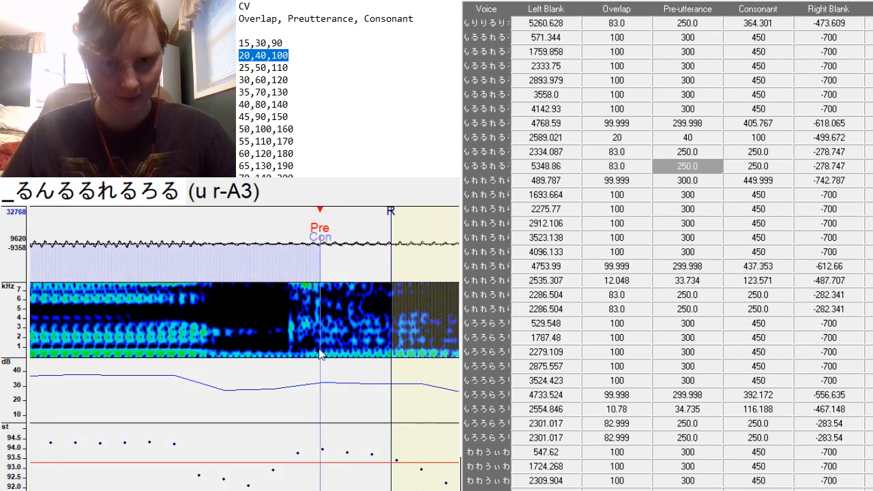
pyautogui.scroll(5, 319, 348)
pyautogui.scroll(-12, 319, 348)
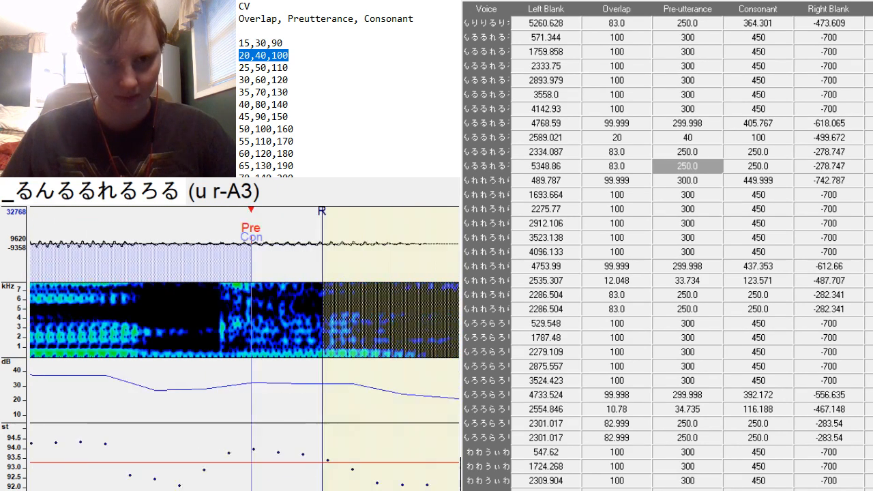
# Set the "u r-A3" entry's right blank to about -388.2 and its consonant to 300, then extend the consonant to about 337.2.
pyautogui.moveTo(186, 262)
pyautogui.mouseDown()
pyautogui.moveTo(441, 287)
pyautogui.moveTo(481, 311)
pyautogui.mouseUp()
pyautogui.click(775, 166)
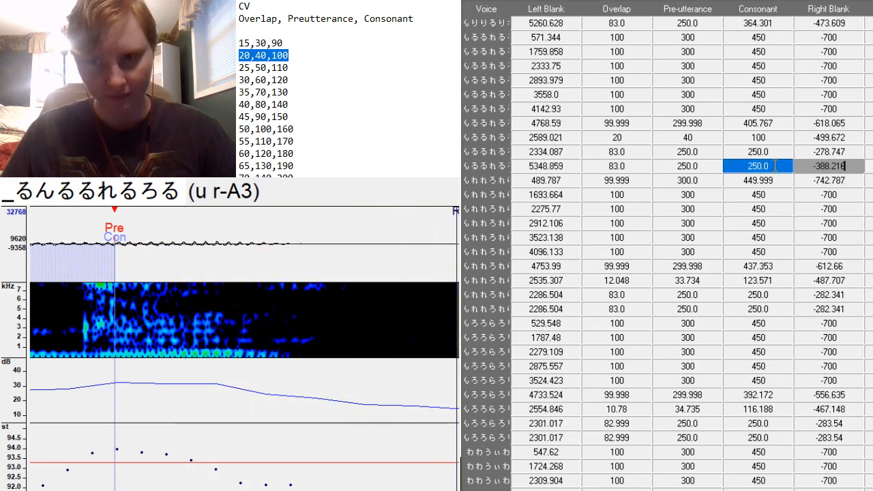
pyautogui.press('BackSpace')
pyautogui.press('BackSpace')
pyautogui.press('BackSpace')
pyautogui.press('BackSpace')
pyautogui.press('BackSpace')
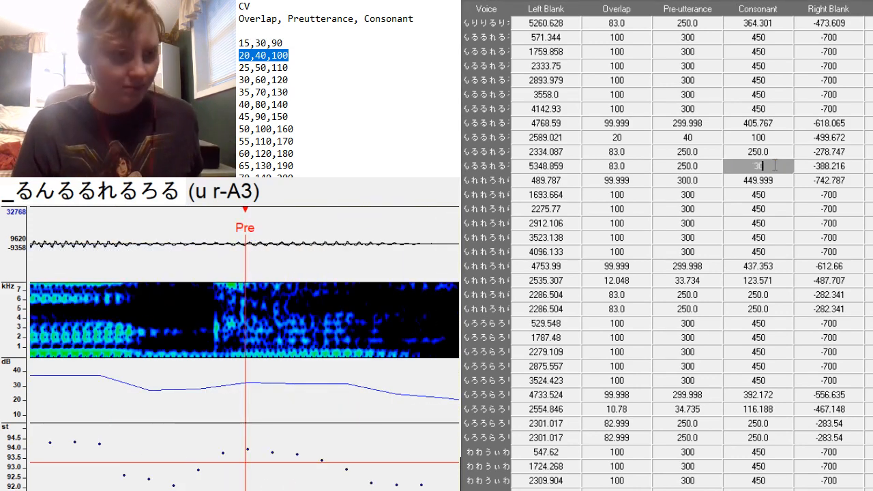
pyautogui.write('300')
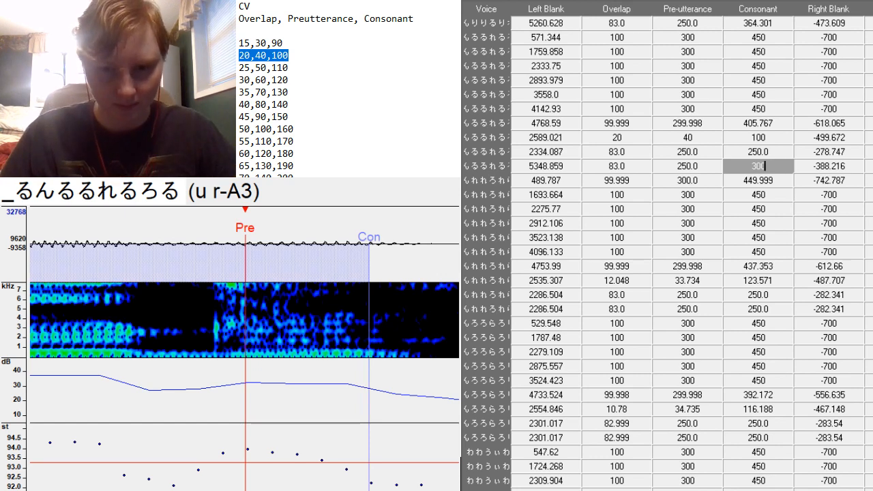
pyautogui.press('Return')
pyautogui.moveTo(262, 329); pyautogui.dragTo(353, 363)
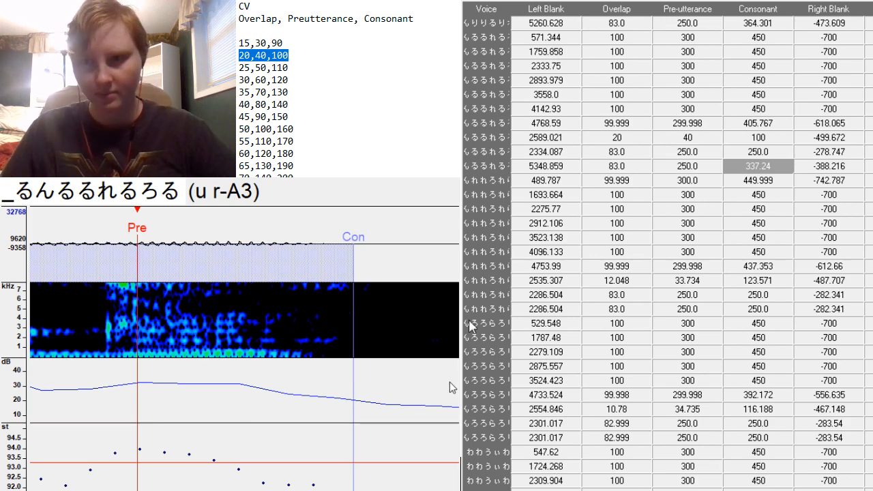
# Shift the "- れA3" entry to a left blank of about 499.8 and check the region through to its right blank.
pyautogui.press('Down')
pyautogui.press('Left')
pyautogui.click(270, 351)
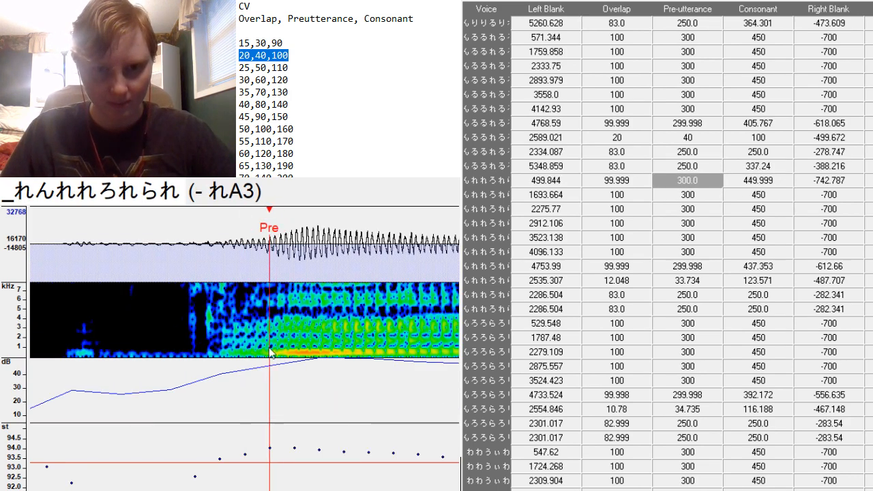
pyautogui.scroll(4, 271, 351)
pyautogui.scroll(-13, 270, 351)
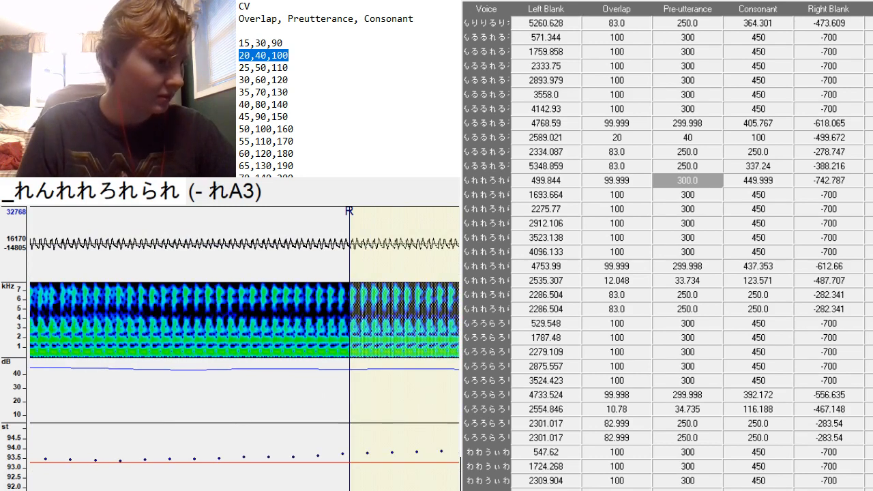
# Shift the "n れA3" entry to a left blank of about 1751.9 and shorten its right blank to about -663.4.
pyautogui.press('Down')
pyautogui.click(389, 352)
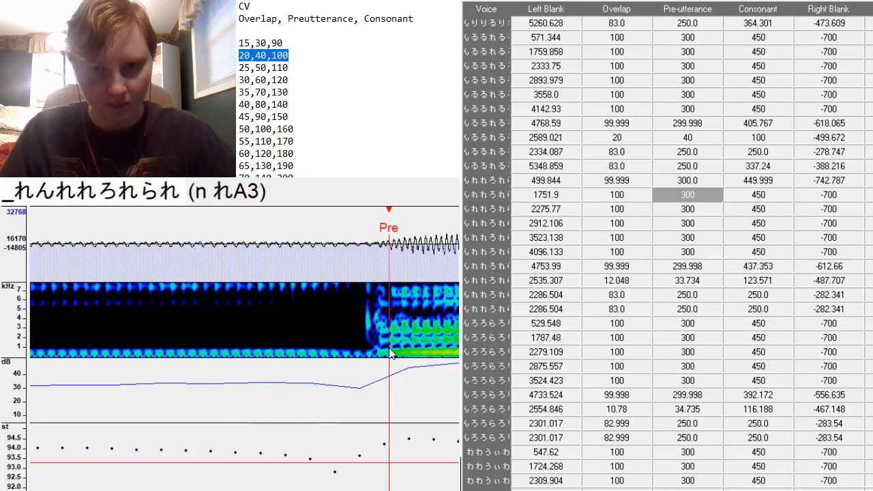
pyautogui.scroll(4, 389, 352)
pyautogui.scroll(-14, 389, 351)
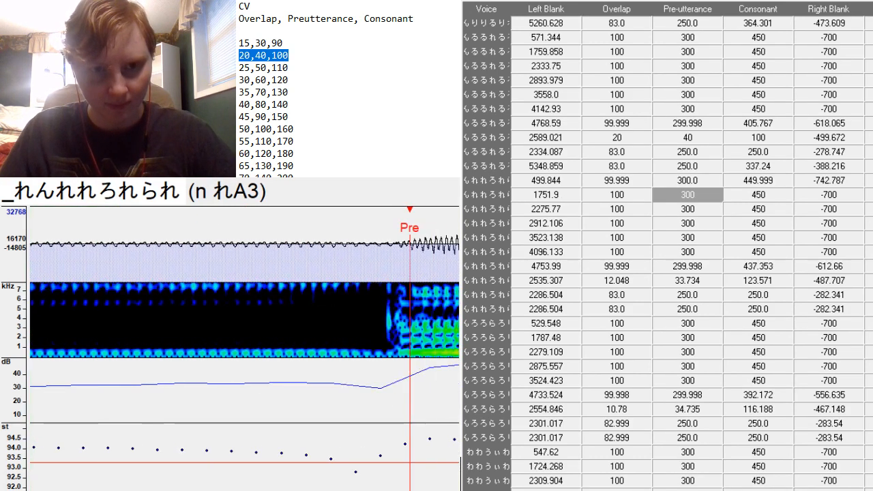
pyautogui.scroll(-5, 389, 352)
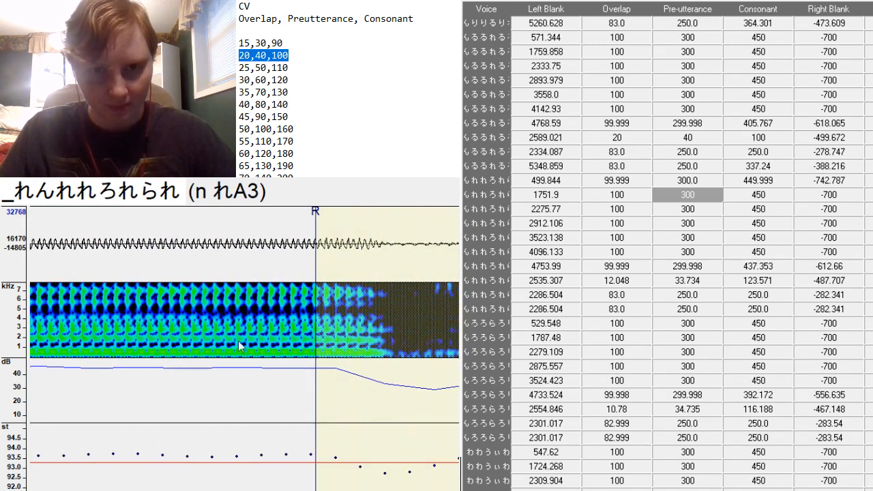
pyautogui.moveTo(319, 262); pyautogui.dragTo(227, 331)
# Move the first "e れA3" entry back to a left blank of about 2249.0.
pyautogui.press('Down')
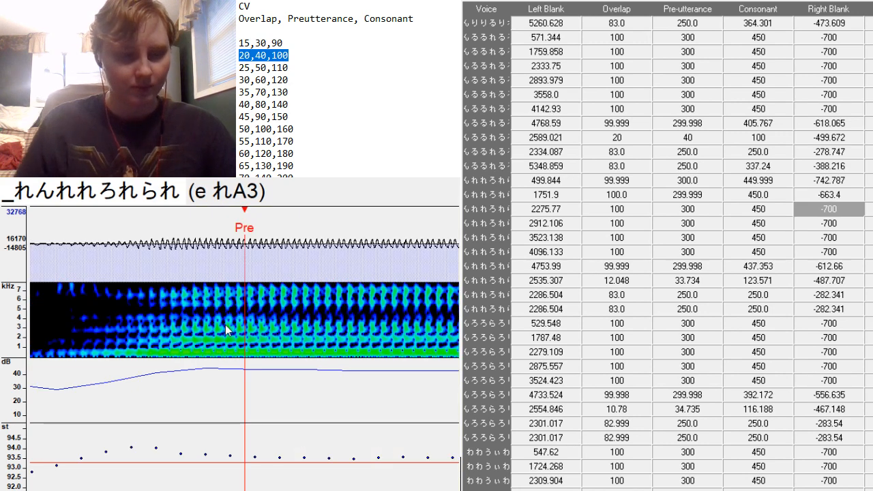
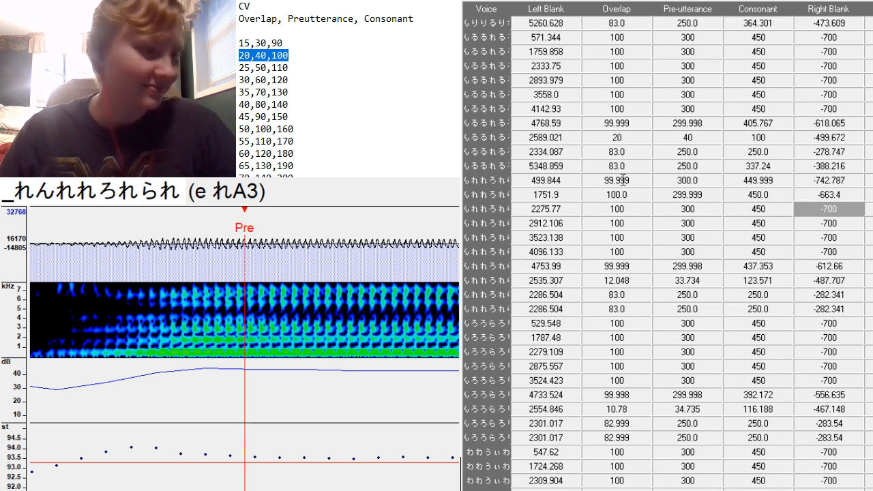
pyautogui.moveTo(258, 255)
pyautogui.mouseDown()
pyautogui.moveTo(222, 257)
pyautogui.moveTo(178, 361)
pyautogui.mouseUp()
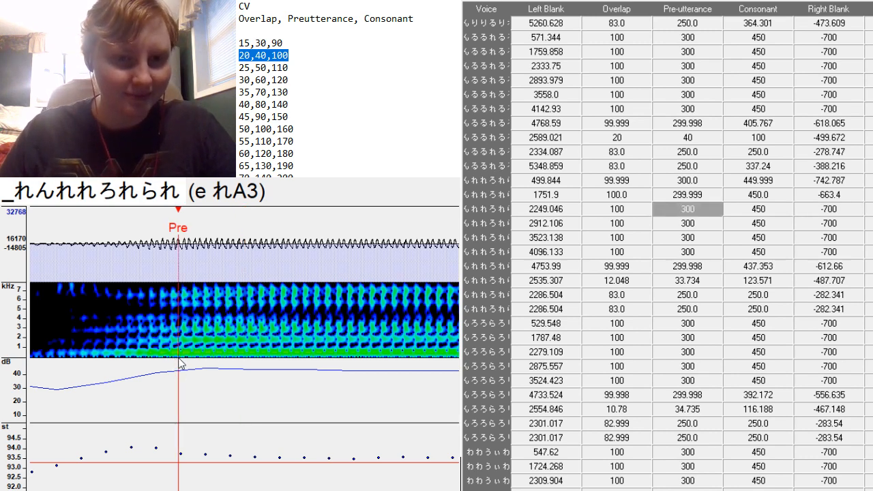
pyautogui.moveTo(261, 490)
pyautogui.mouseDown()
pyautogui.moveTo(246, 490)
pyautogui.moveTo(283, 490)
pyautogui.moveTo(260, 490)
pyautogui.moveTo(271, 490)
pyautogui.mouseUp()
pyautogui.press('F3')
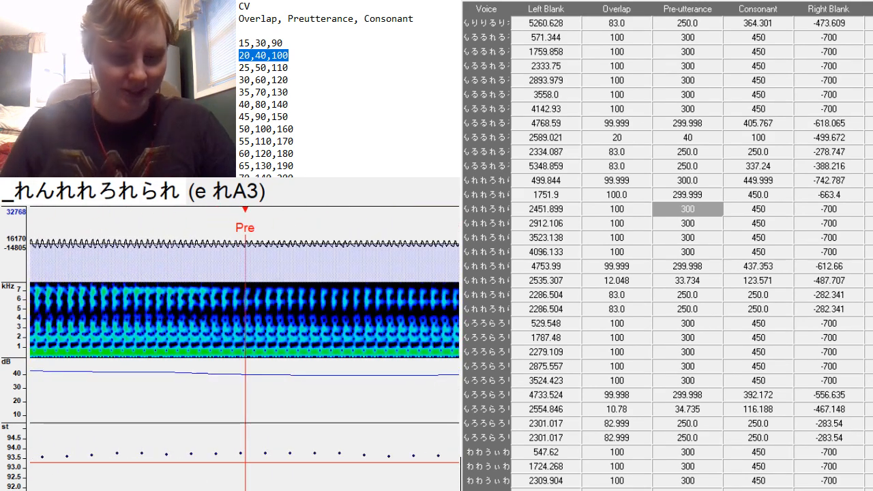
pyautogui.hotkey('ctrl', 'z')
pyautogui.scroll(-3, 244, 349)
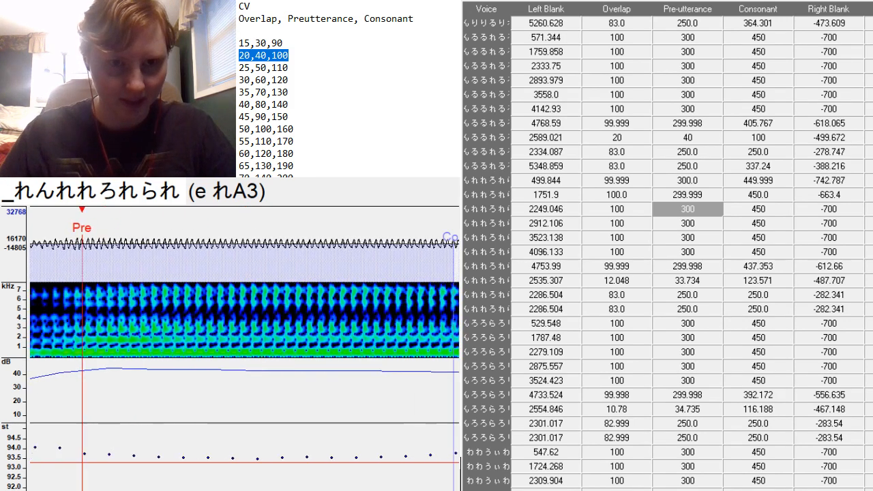
# Move the "e ろA3" entry back to a left blank of about 2886.8 and check its overlap and consonant regions.
pyautogui.press('Down')
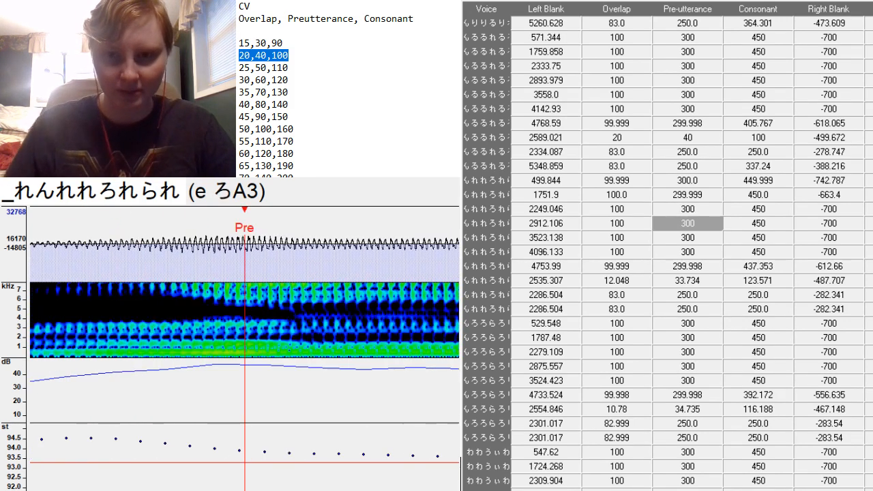
pyautogui.click(213, 353)
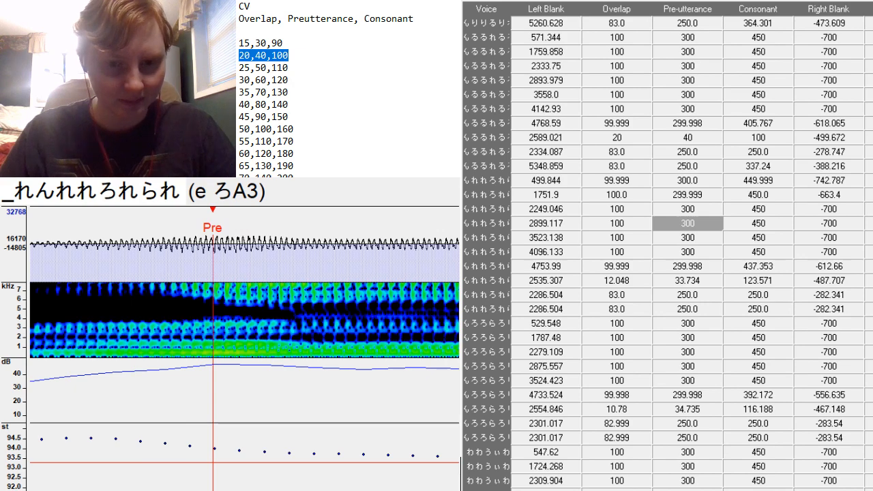
pyautogui.scroll(5, 213, 350)
pyautogui.scroll(-9, 213, 349)
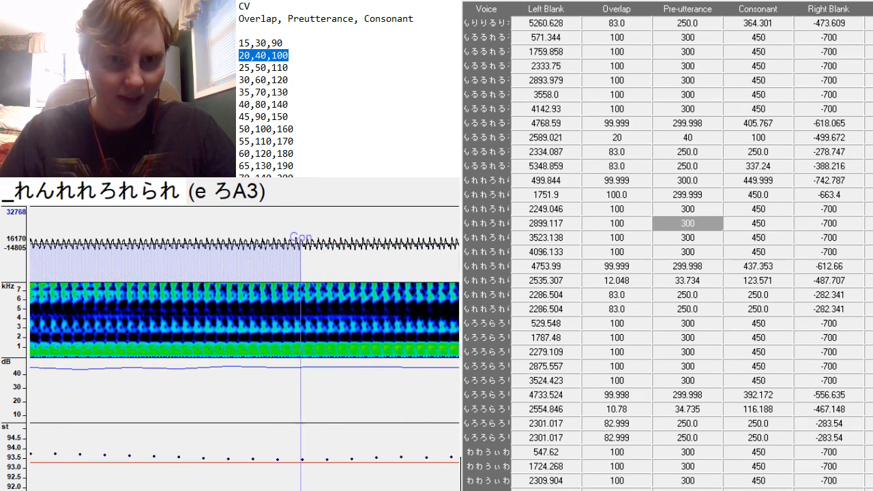
pyautogui.scroll(3, 245, 349)
pyautogui.click(284, 350)
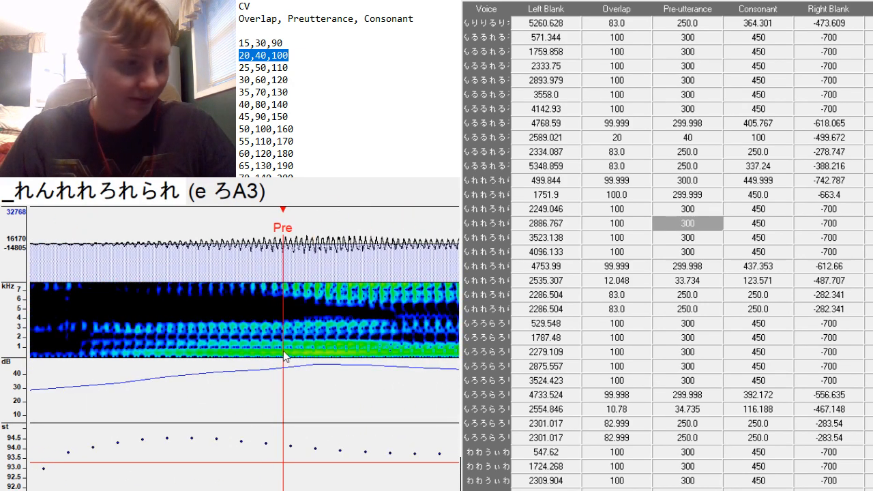
pyautogui.scroll(2, 244, 348)
pyautogui.scroll(-10, 245, 349)
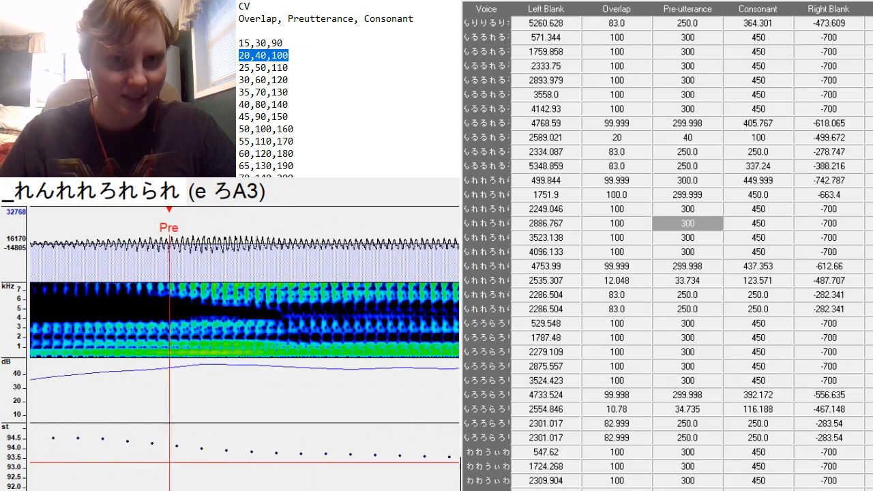
# Move the "o れA3" entry back to a left blank of about 3495.6 and check the region through to its right blank.
pyautogui.press('Down')
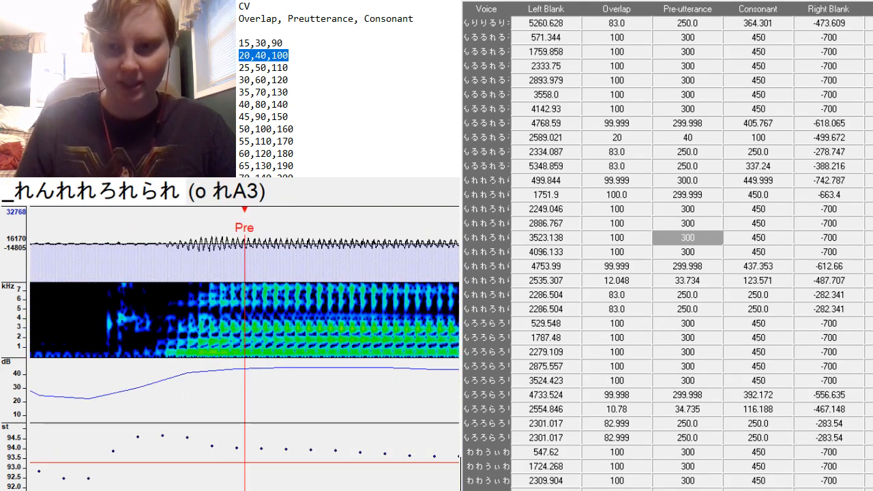
pyautogui.click(176, 356)
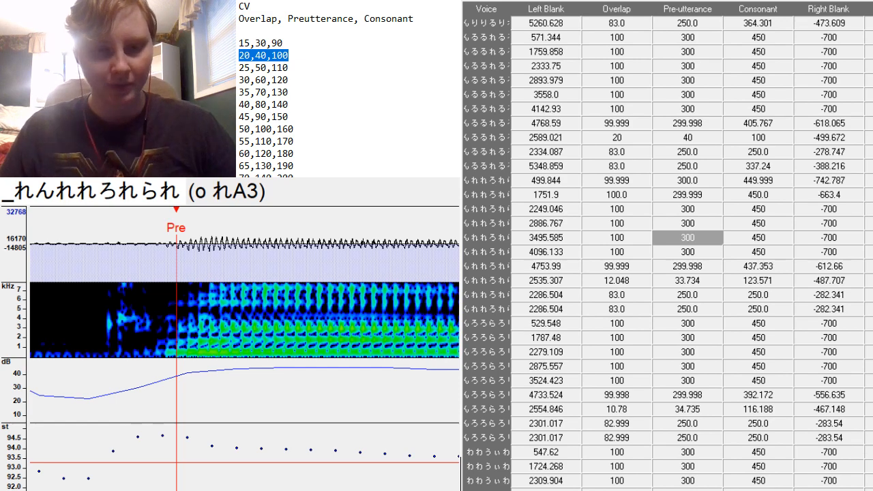
pyautogui.scroll(6, 179, 423)
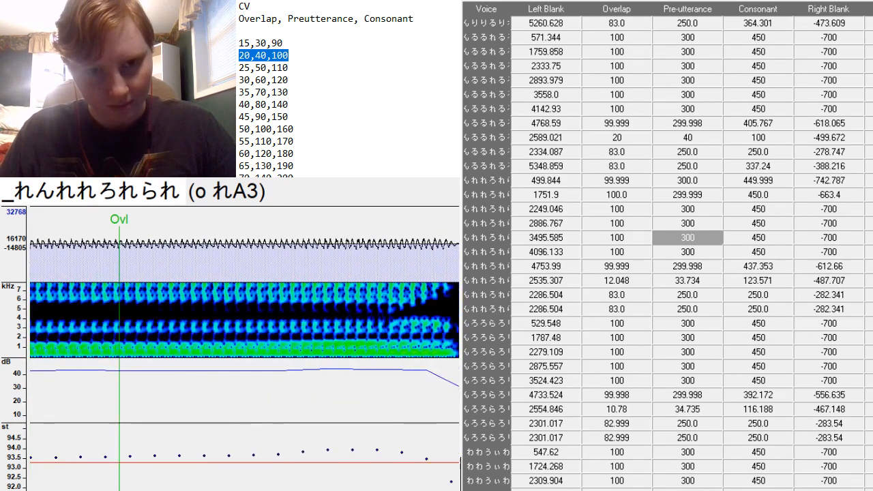
pyautogui.scroll(-12, 178, 423)
pyautogui.scroll(-5, 179, 423)
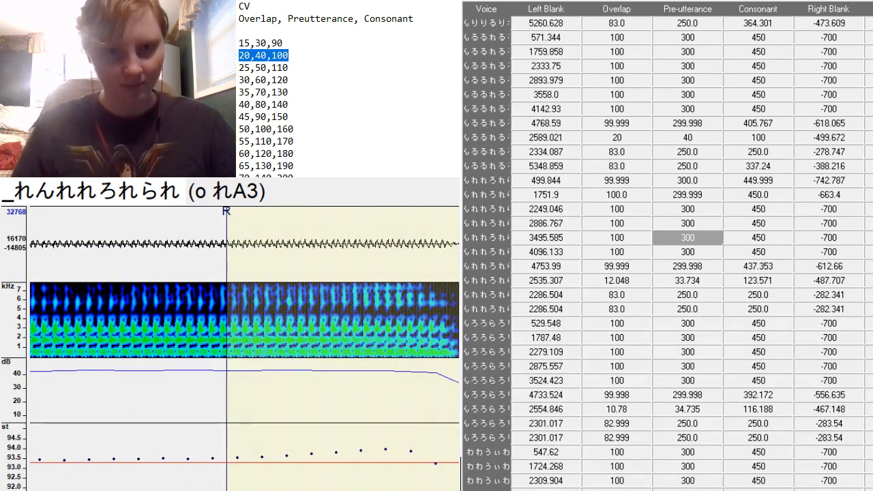
# Move the "e らA3" entry back to a left blank of about 4040.6 and check the region through to its right blank.
pyautogui.press('Down')
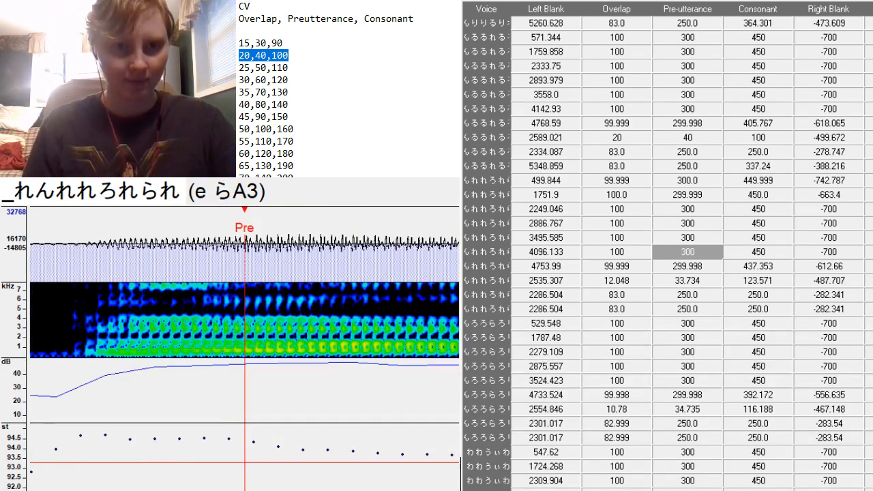
pyautogui.click(108, 360)
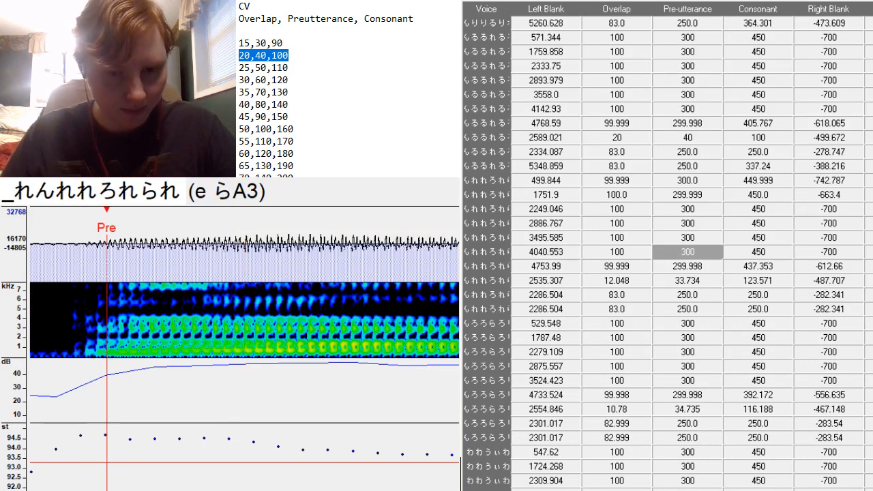
pyautogui.scroll(5, 244, 353)
pyautogui.scroll(-2, 245, 352)
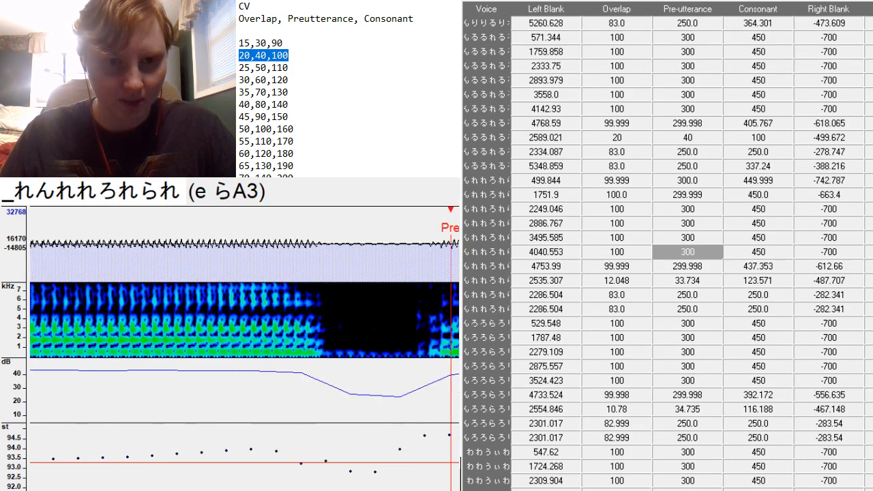
pyautogui.scroll(-6, 244, 353)
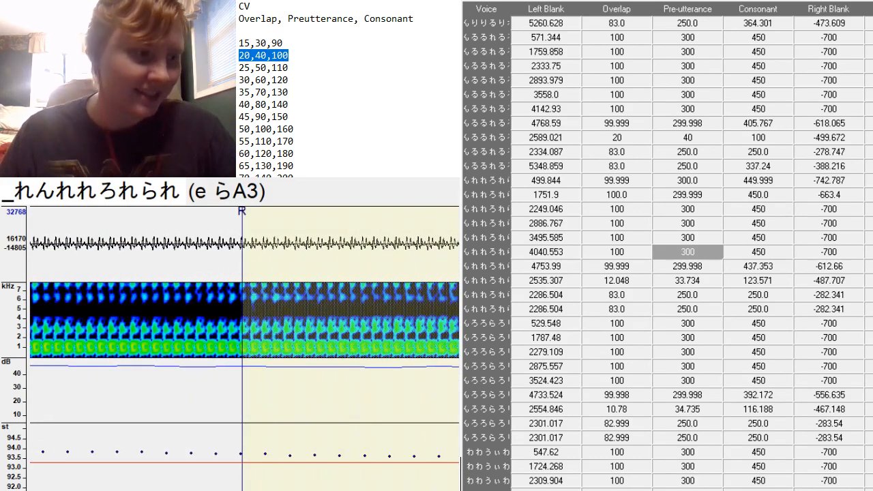
# Move the "a れA3" entry back to a left blank of about 4719.5, check its region, and open the "れA3" entry.
pyautogui.press('Down')
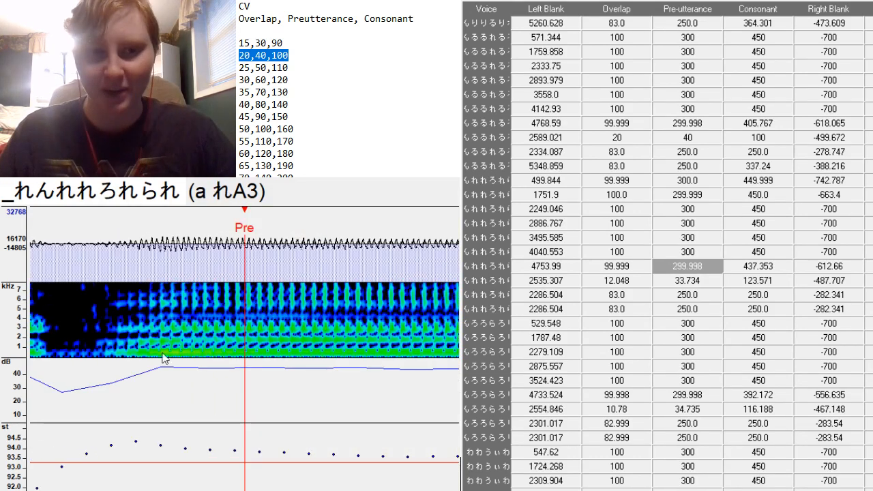
pyautogui.click(161, 307)
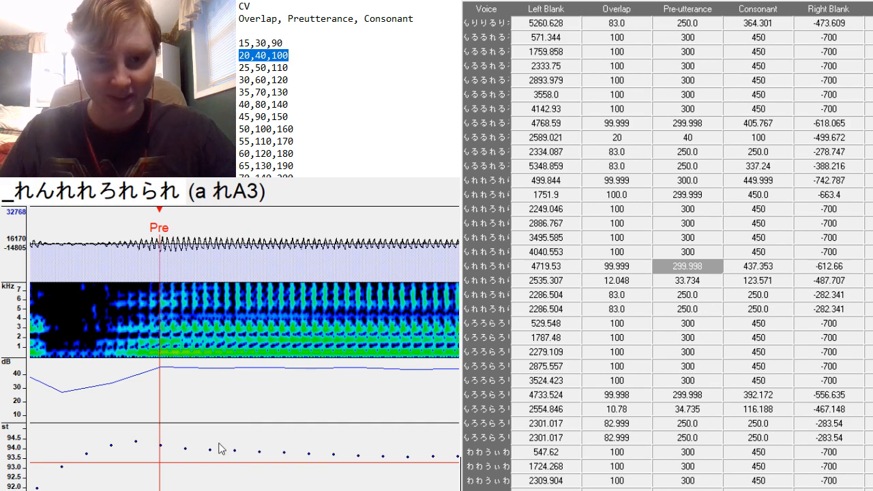
pyautogui.scroll(4, 161, 307)
pyautogui.scroll(-10, 161, 307)
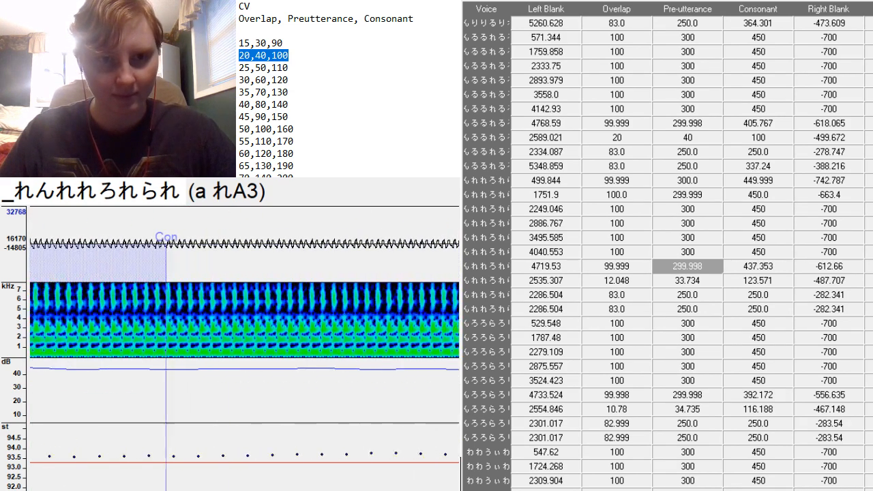
pyautogui.press('Down')
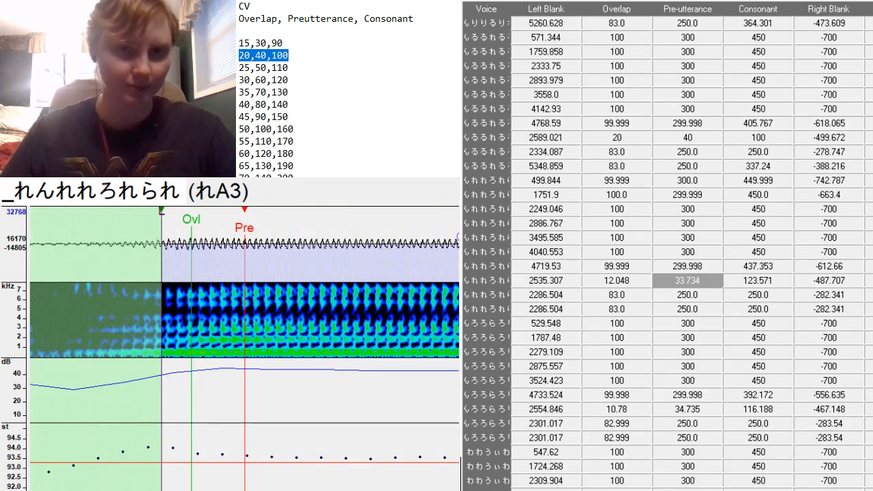
# Move the "れA3" entry back to a left blank of about 2481.7 and set overlap 25, pre-utterance 50 and consonant 110.
pyautogui.scroll(3, 258, 374)
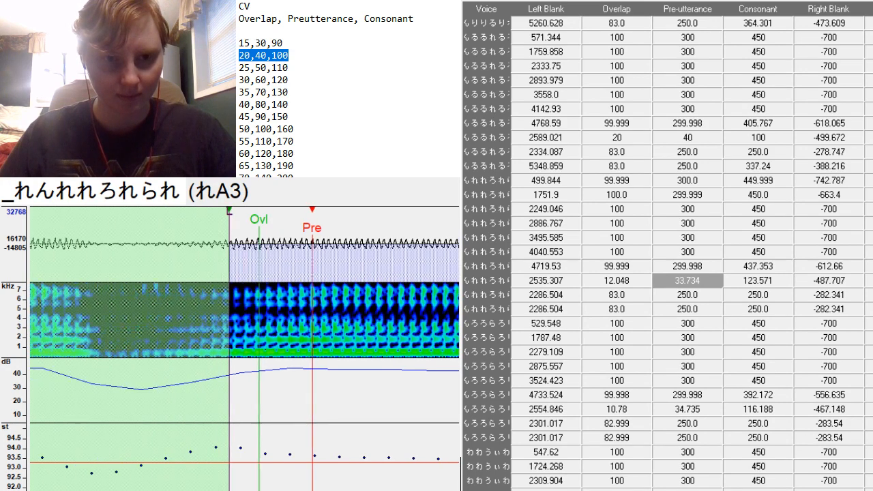
pyautogui.press('F3')
pyautogui.moveTo(258, 360); pyautogui.dragTo(251, 360)
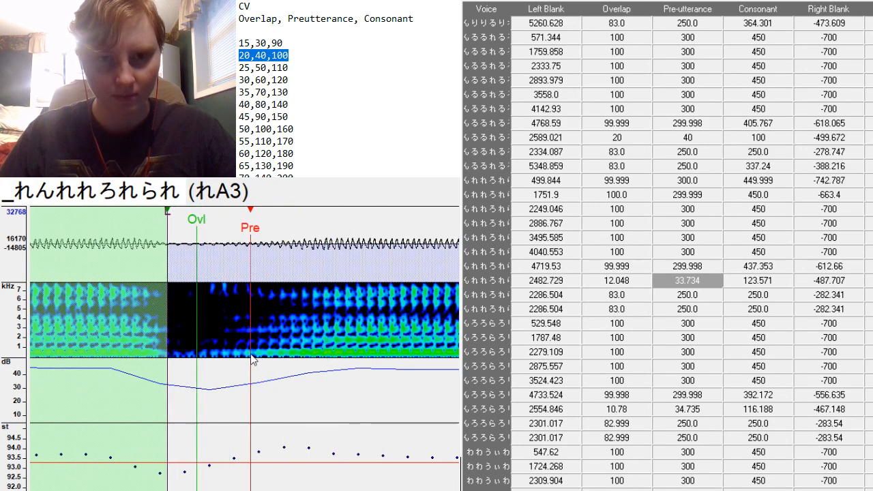
pyautogui.doubleClick(263, 67)
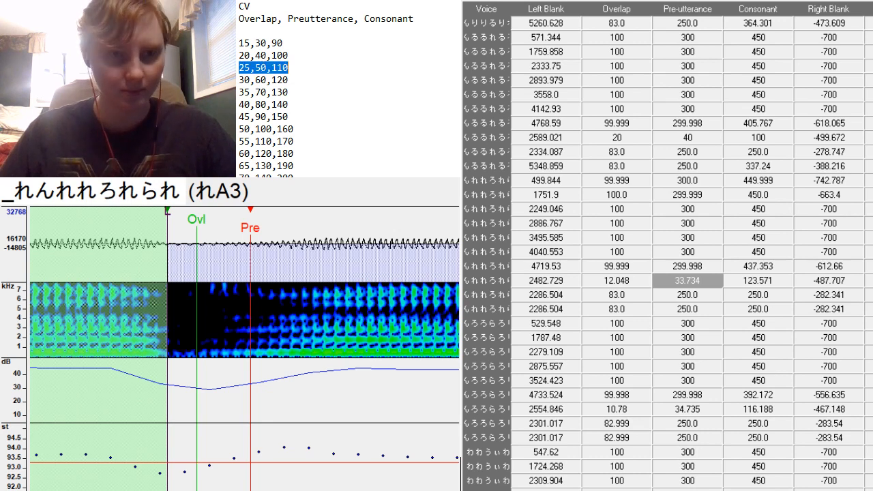
pyautogui.moveTo(616, 280); pyautogui.dragTo(773, 280)
pyautogui.write('25\t50\t110')
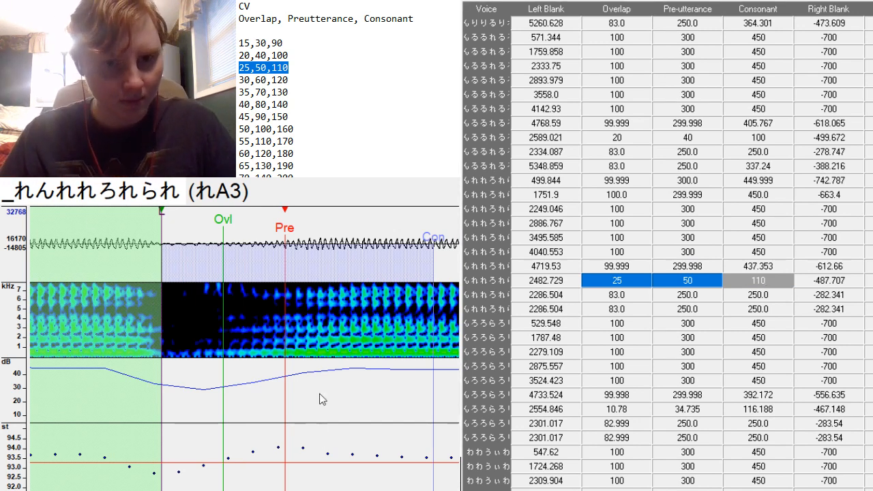
pyautogui.click(283, 365)
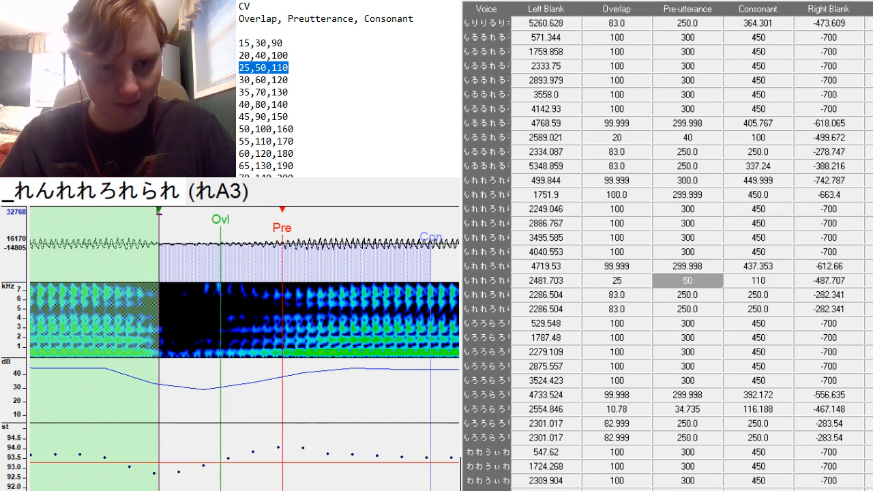
pyautogui.scroll(-5, 283, 365)
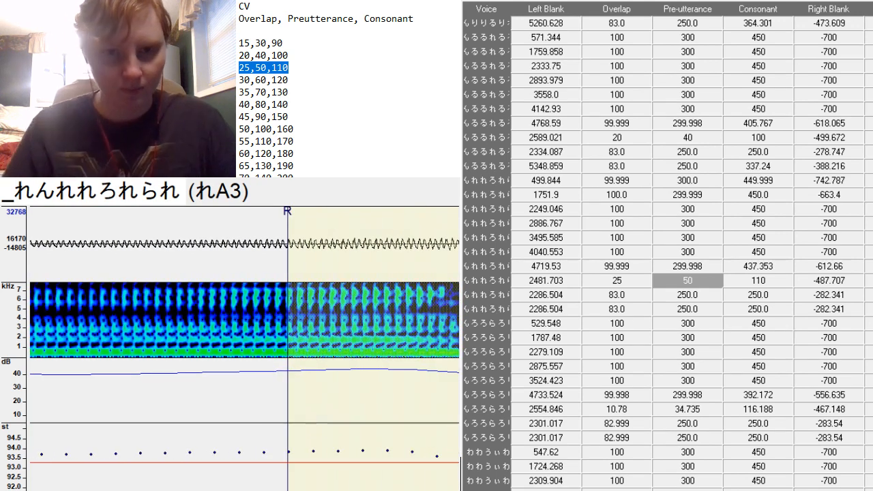
# Move the "e rA3" entry back to a left blank of about 2228.1 and extend its consonant to about 258.1.
pyautogui.press('Down')
pyautogui.click(108, 354)
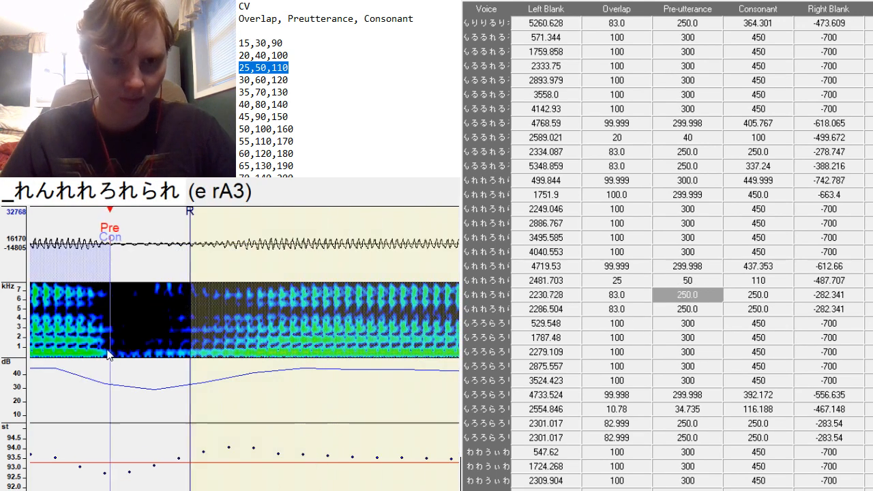
pyautogui.click(100, 347)
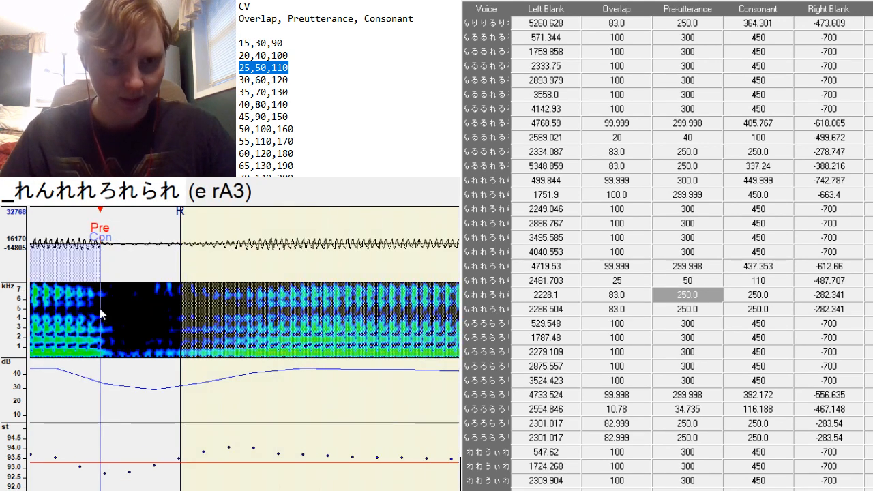
pyautogui.moveTo(99, 308); pyautogui.dragTo(121, 326)
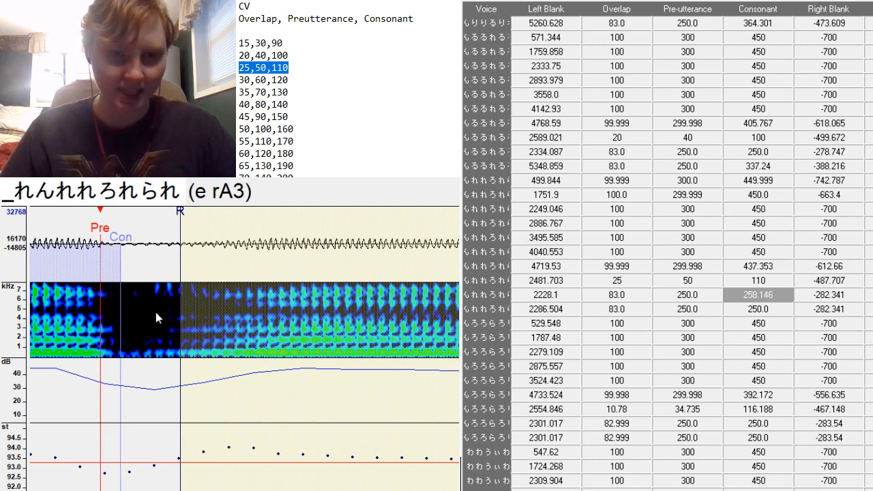
# Move the "e r-A3" entry to the recording's final r at left blank about 5253.8, with right blank about -393.2 and consonant about 334.9.
pyautogui.press('Down')
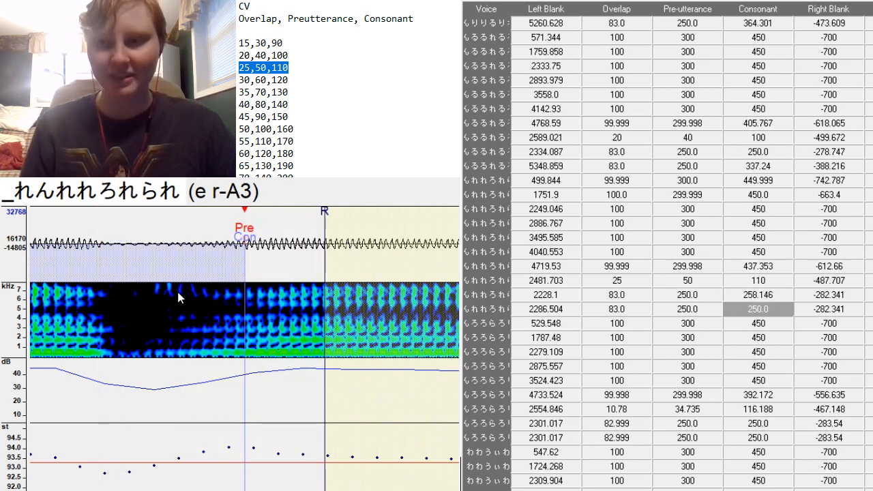
pyautogui.scroll(-5, 244, 319)
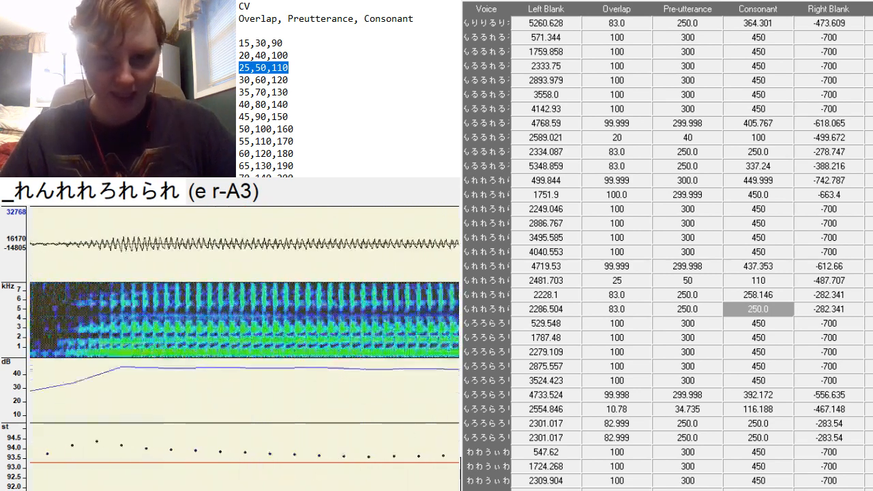
pyautogui.click(437, 353)
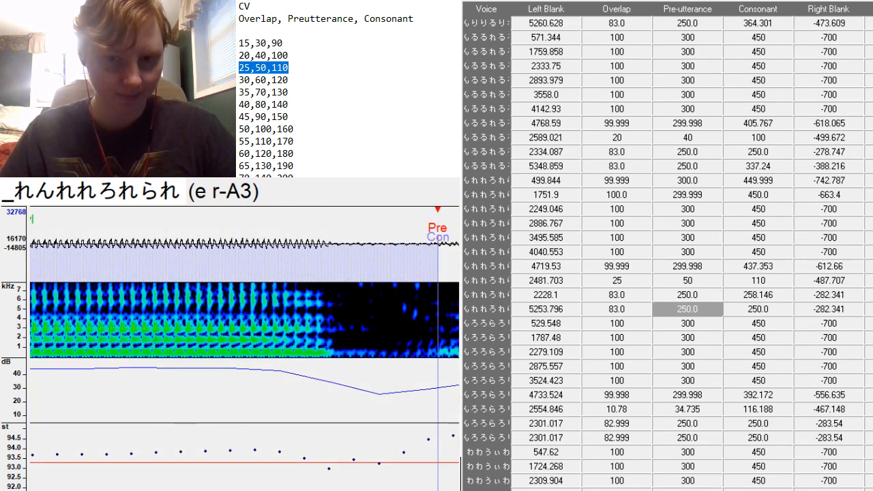
pyautogui.scroll(4, 244, 319)
pyautogui.scroll(-10, 244, 319)
pyautogui.scroll(1, 244, 319)
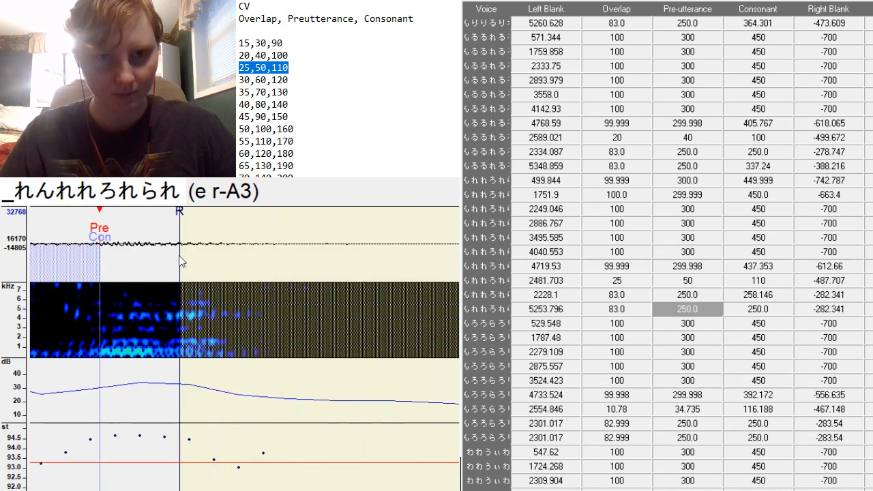
pyautogui.moveTo(179, 257); pyautogui.dragTo(455, 365)
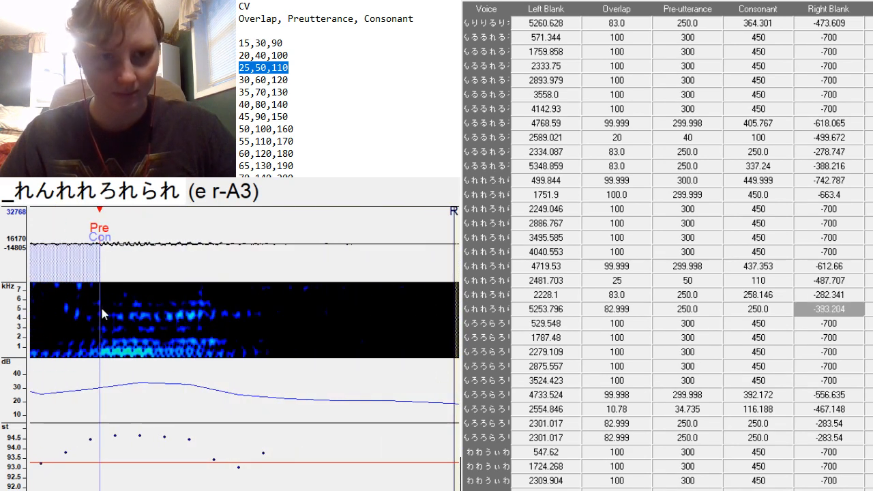
pyautogui.moveTo(103, 309)
pyautogui.mouseDown()
pyautogui.moveTo(322, 370)
pyautogui.moveTo(310, 369)
pyautogui.mouseUp()
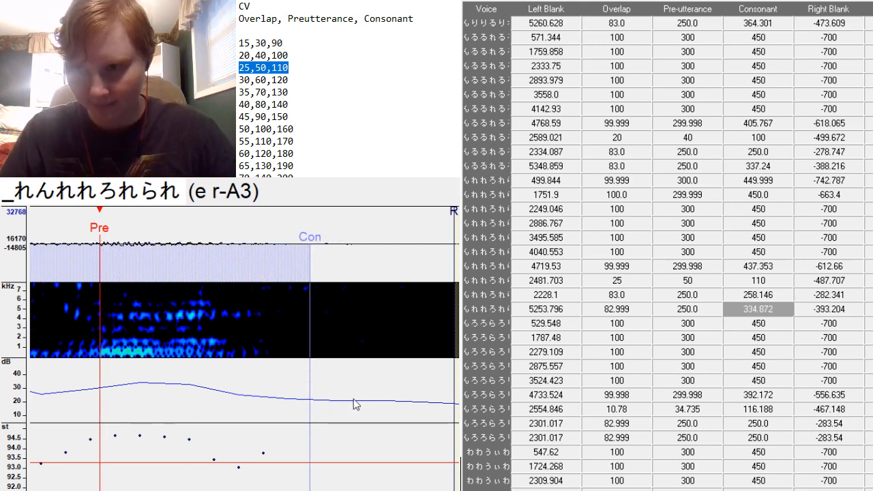
# Move the "- ろA3" entry back to a left blank of about 527.4 and check its region.
pyautogui.press('Down')
pyautogui.moveTo(242, 355); pyautogui.dragTo(240, 354)
pyautogui.scroll(5, 239, 355)
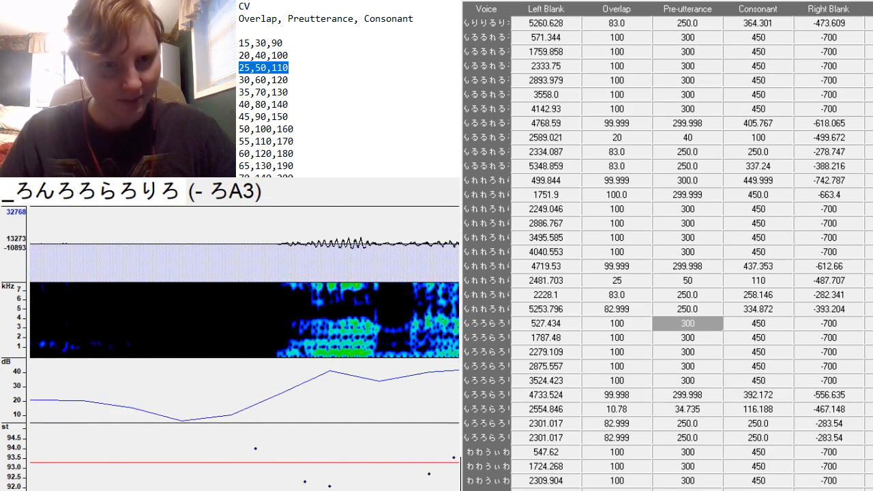
pyautogui.scroll(-8, 240, 354)
pyautogui.scroll(-8, 240, 354)
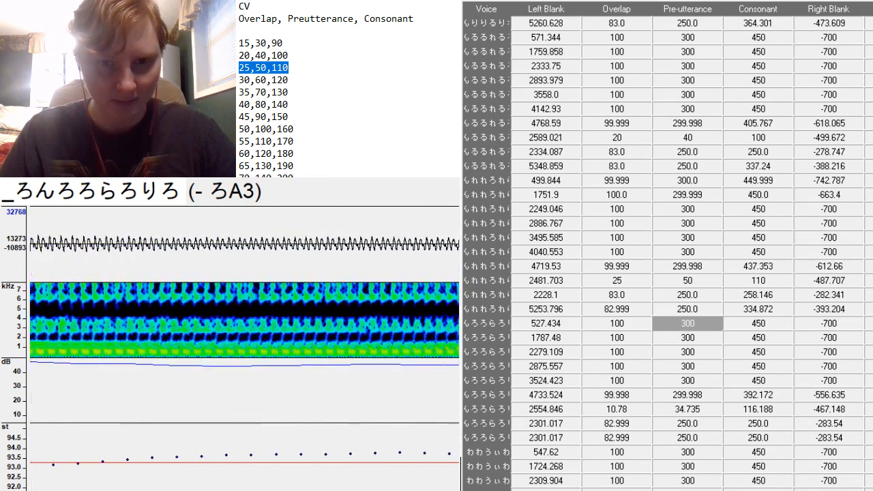
# Move the "n ろA3" entry back to a left blank of about 1714.1 and check the region through to its right blank.
pyautogui.press('Down')
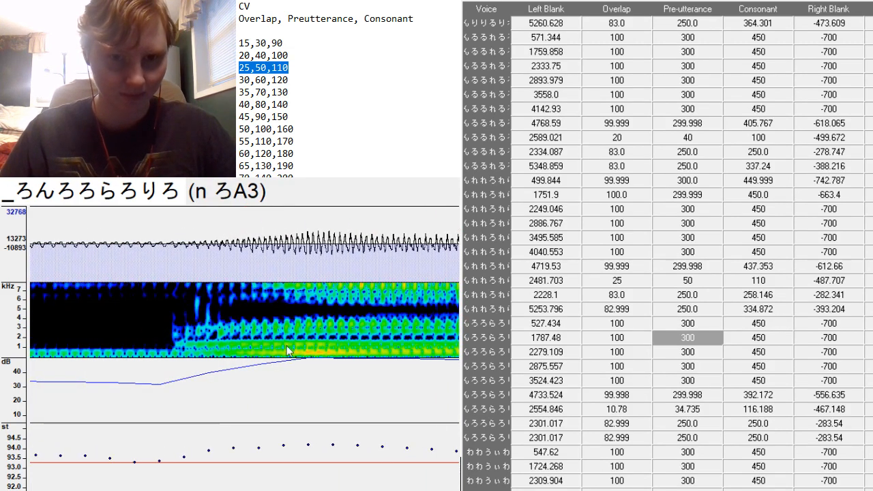
pyautogui.press('F3')
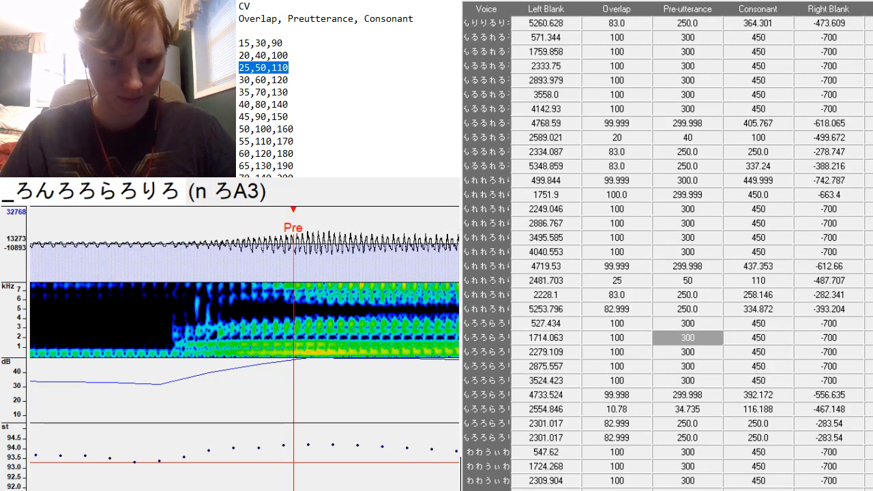
pyautogui.scroll(3, 293, 307)
pyautogui.scroll(-12, 293, 307)
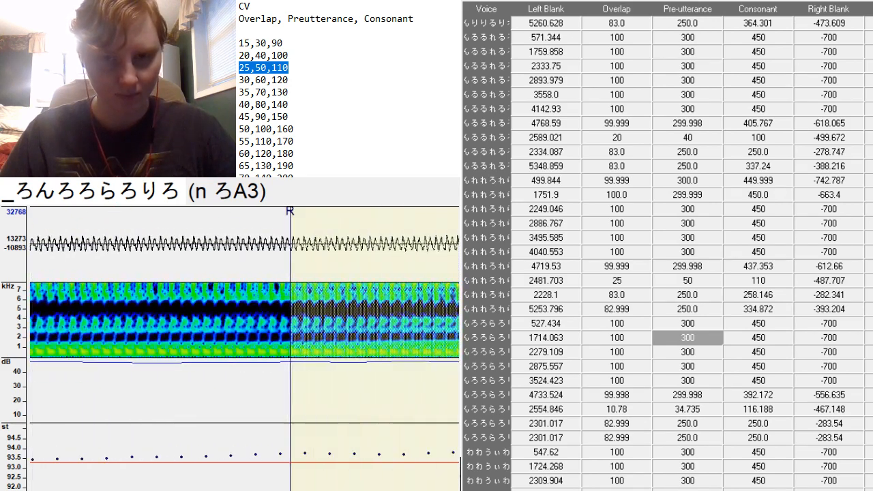
# Move the "o ろA3" entry forward to a left blank of about 2288.7 and check the region through to its right blank.
pyautogui.press('Down')
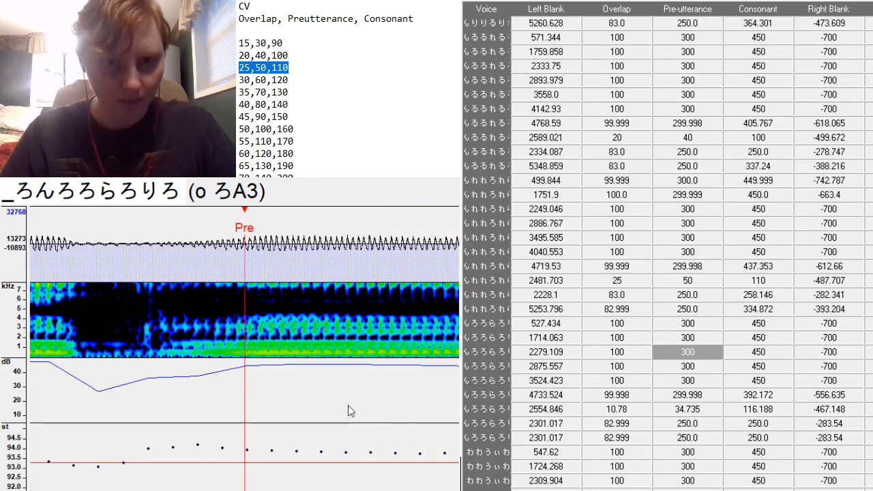
pyautogui.press('F3')
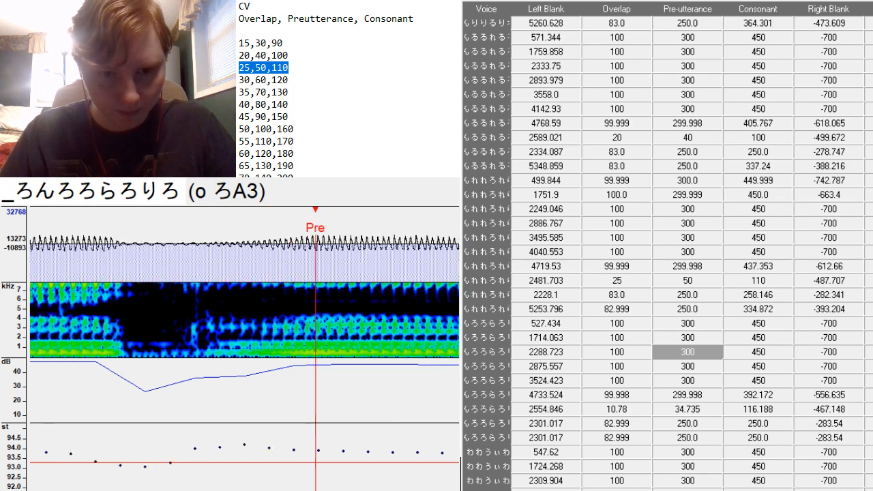
pyautogui.scroll(3, 245, 348)
pyautogui.scroll(-6, 244, 348)
pyautogui.scroll(-3, 244, 348)
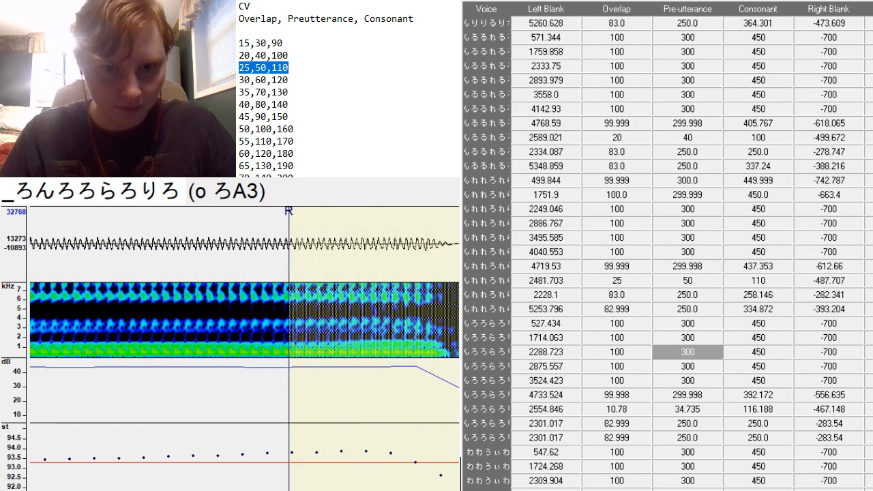
# Move the "o らA3" entry back to a left blank of about 2872.1 and check the region through to its right blank.
pyautogui.press('Down')
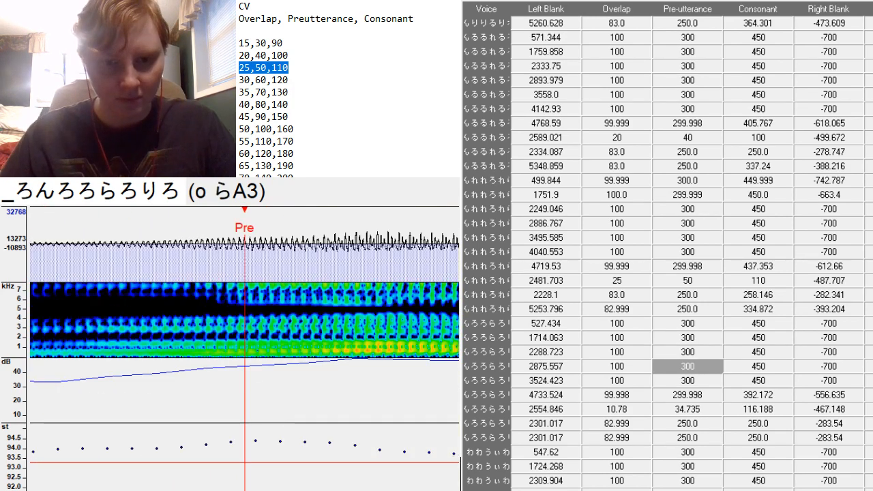
pyautogui.scroll(4, 244, 348)
pyautogui.scroll(-4, 245, 348)
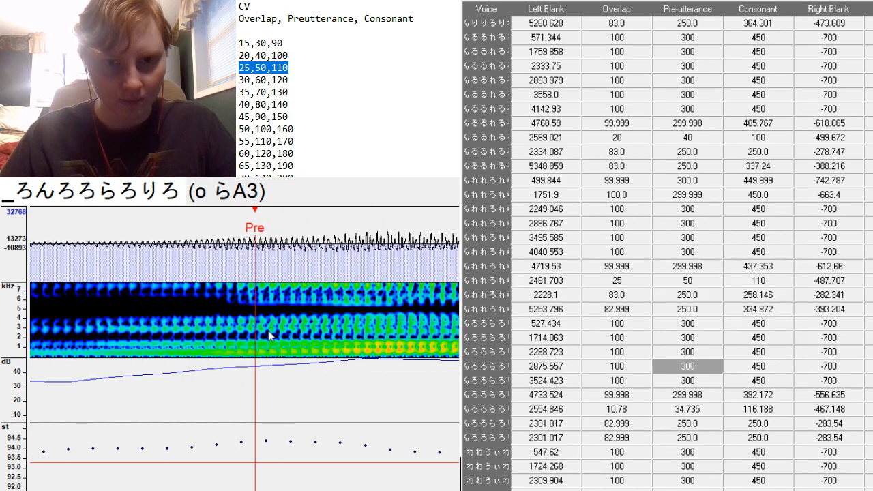
pyautogui.moveTo(255, 362); pyautogui.dragTo(246, 362)
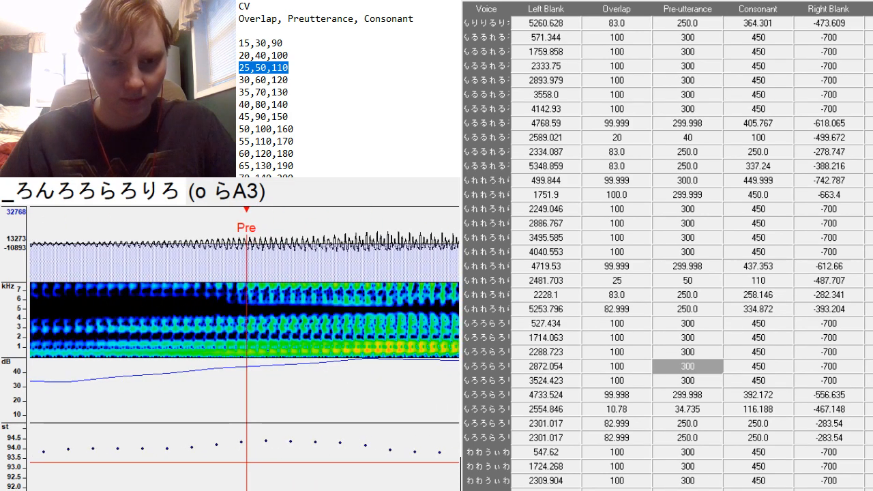
pyautogui.scroll(3, 244, 348)
pyautogui.scroll(-8, 245, 348)
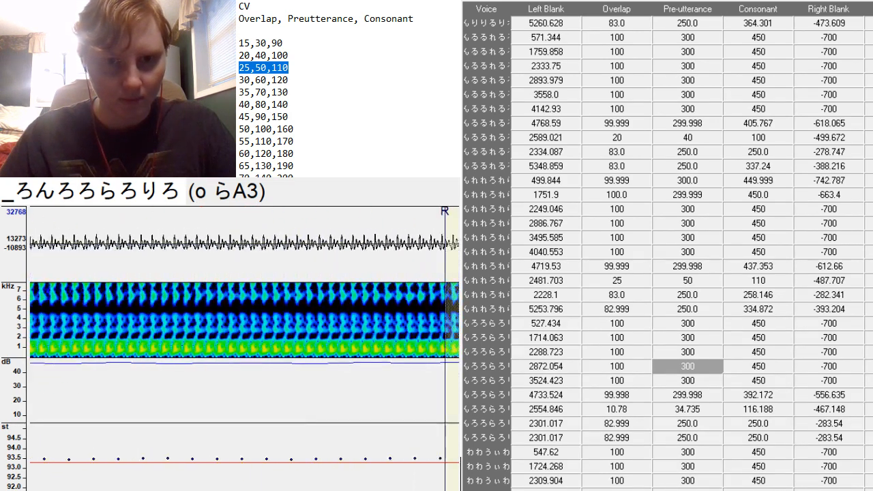
pyautogui.scroll(-3, 245, 348)
# Move the "a ろA3" entry forward to a left blank of about 3531.6 and shorten its right blank to about -659.5.
pyautogui.click(687, 381)
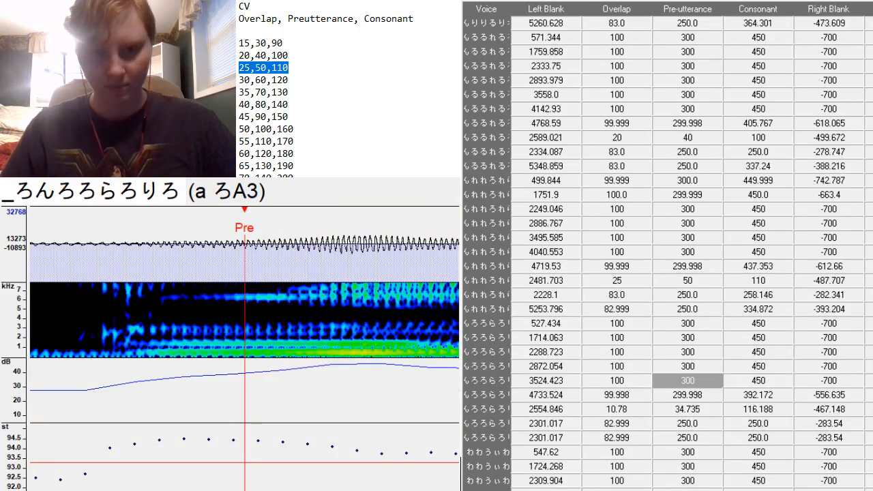
pyautogui.scroll(4, 244, 348)
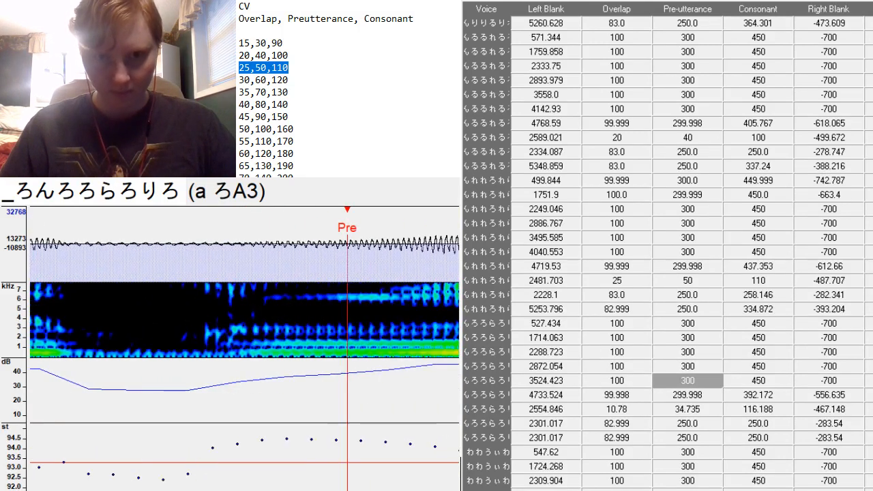
pyautogui.press('F6')
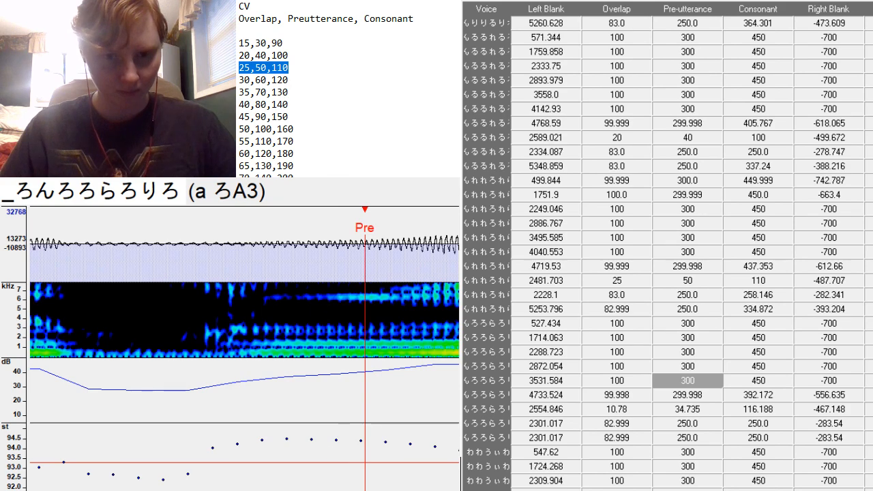
pyautogui.scroll(5, 245, 347)
pyautogui.scroll(-8, 353, 486)
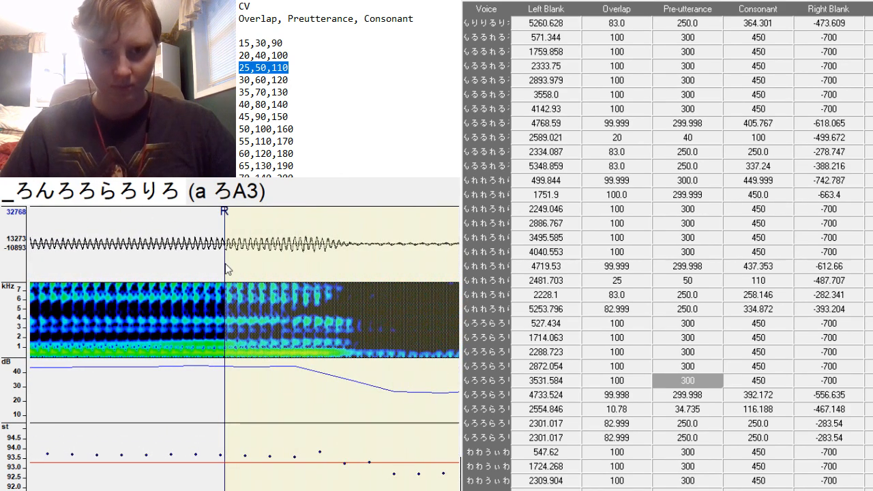
pyautogui.moveTo(226, 268); pyautogui.dragTo(126, 290)
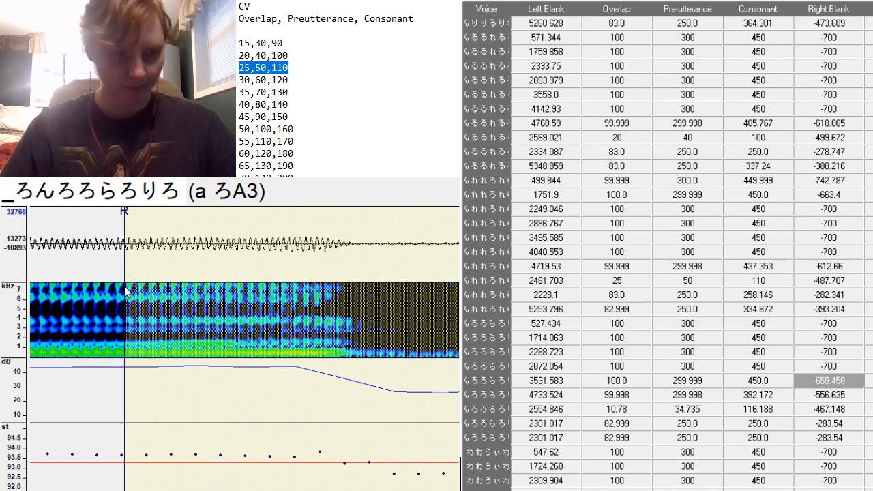
# Move the "i ろA3" entry back to a left blank of about 4729.8 and check the region around its right blank.
pyautogui.press('Down')
pyautogui.moveTo(244, 358); pyautogui.dragTo(236, 347)
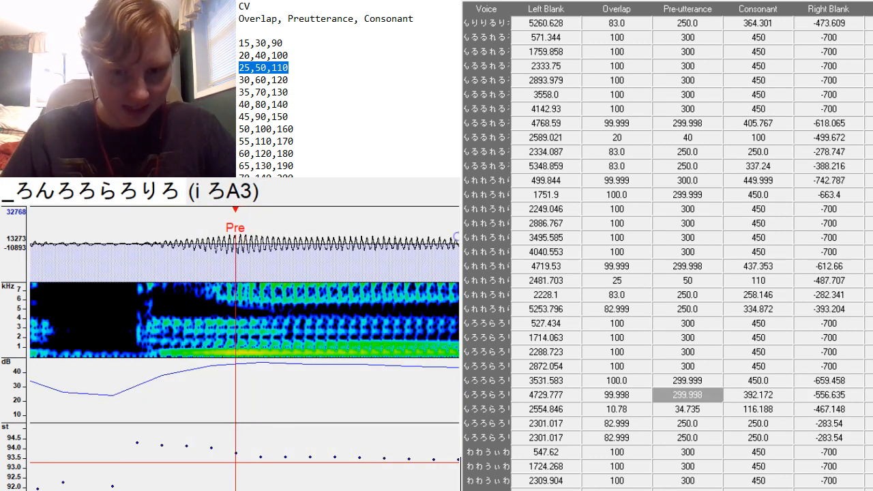
pyautogui.scroll(5, 236, 346)
pyautogui.scroll(-12, 236, 346)
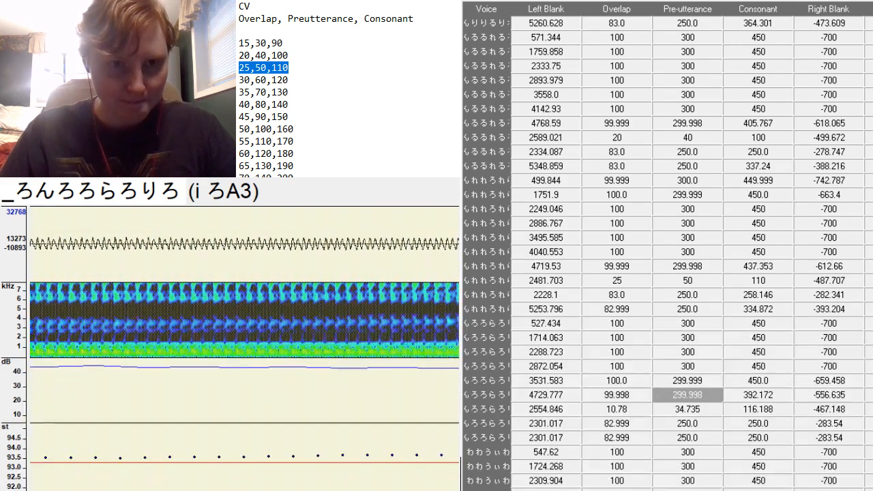
pyautogui.scroll(5, 236, 347)
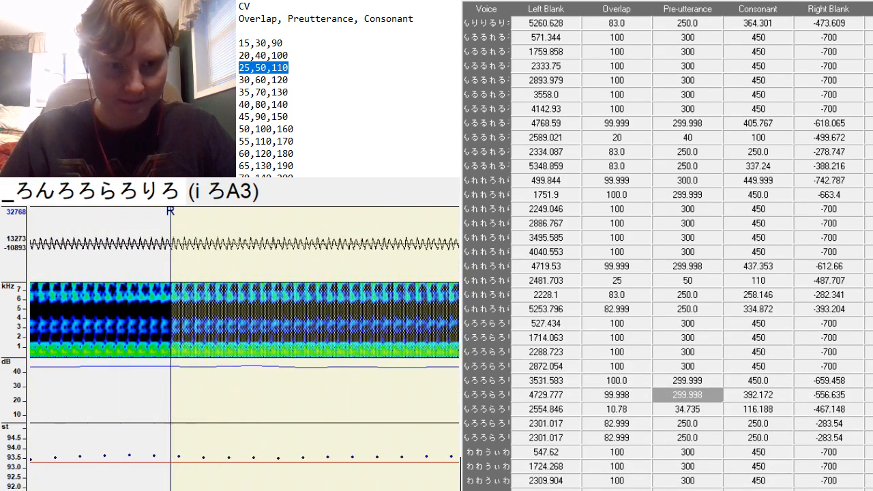
# Extend the right blank of the "i ろA3" entry to about -694.1.
pyautogui.scroll(-2, 236, 347)
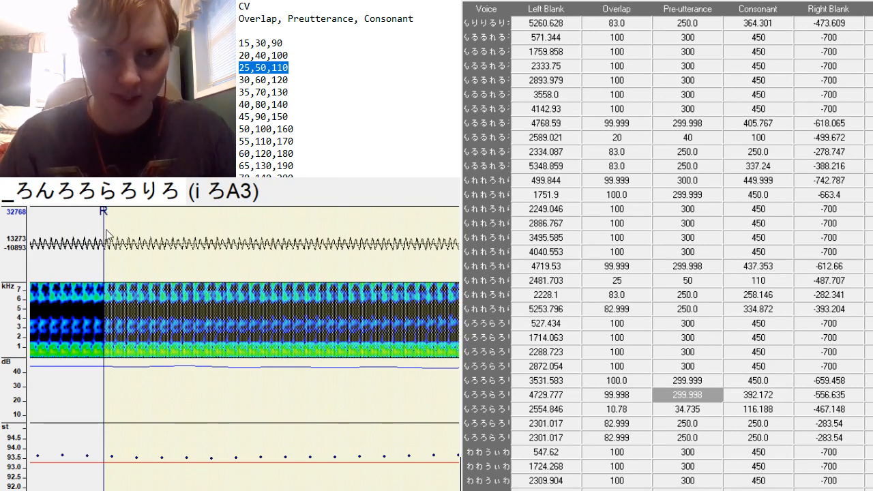
pyautogui.moveTo(104, 232)
pyautogui.mouseDown()
pyautogui.moveTo(133, 250)
pyautogui.moveTo(382, 235)
pyautogui.moveTo(443, 273)
pyautogui.mouseUp()
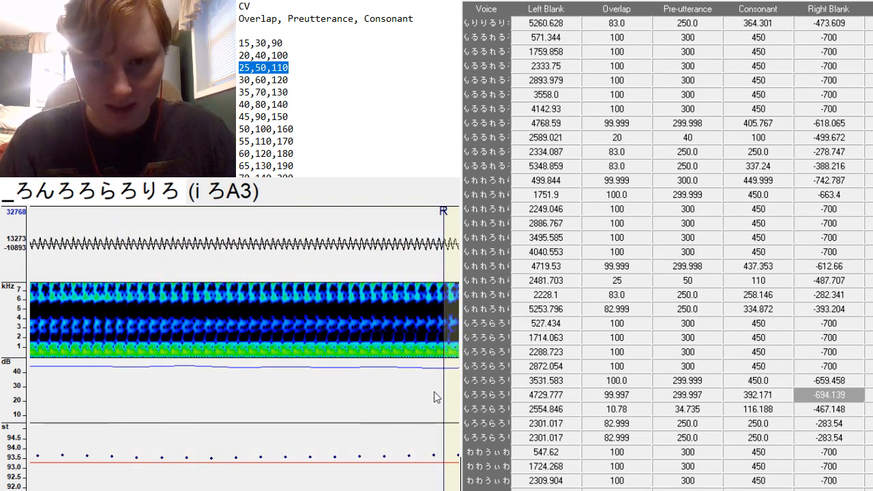
# Set the "ろA3" entry to overlap 25, pre-utterance 50 and consonant 110, and move its left blank back to about 2520.9.
pyautogui.press('Down')
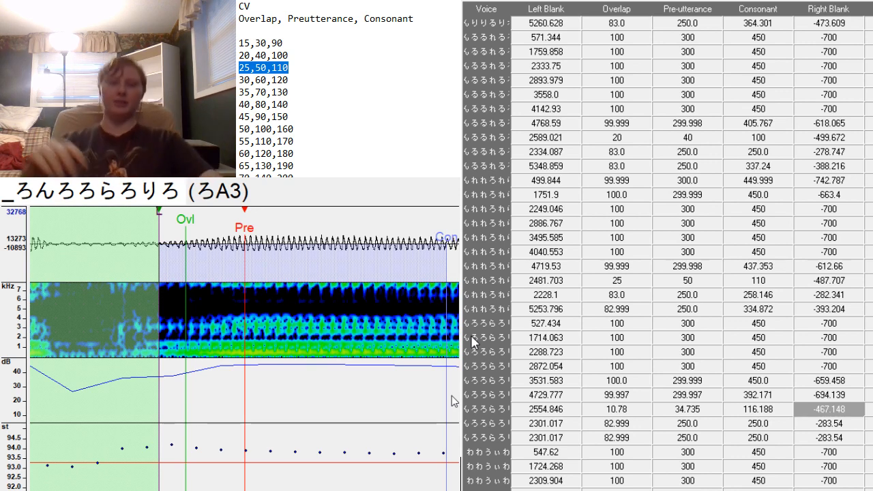
pyautogui.moveTo(641, 409); pyautogui.dragTo(785, 409)
pyautogui.write('25\t50\t110')
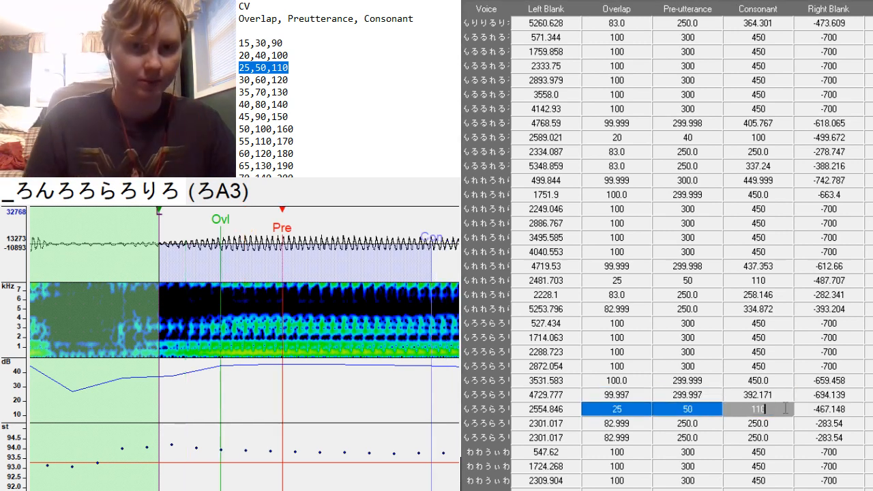
pyautogui.moveTo(283, 378)
pyautogui.mouseDown()
pyautogui.moveTo(186, 378)
pyautogui.moveTo(198, 377)
pyautogui.mouseUp()
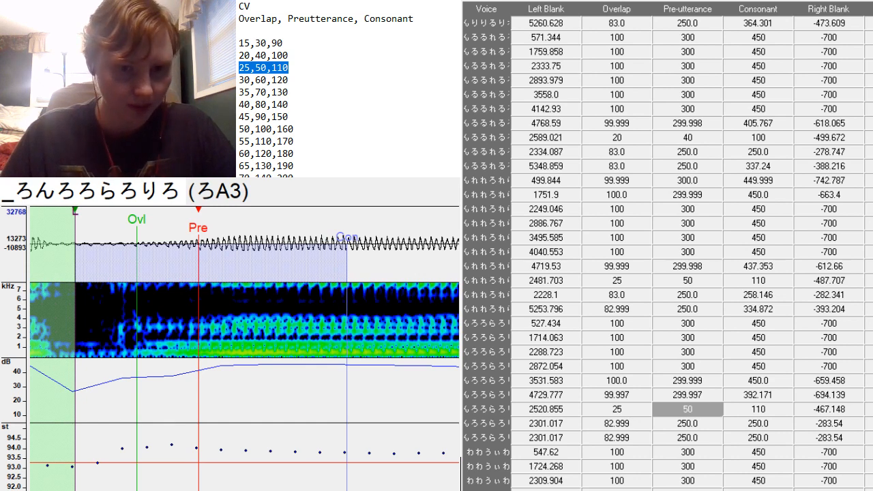
pyautogui.scroll(-10, 198, 377)
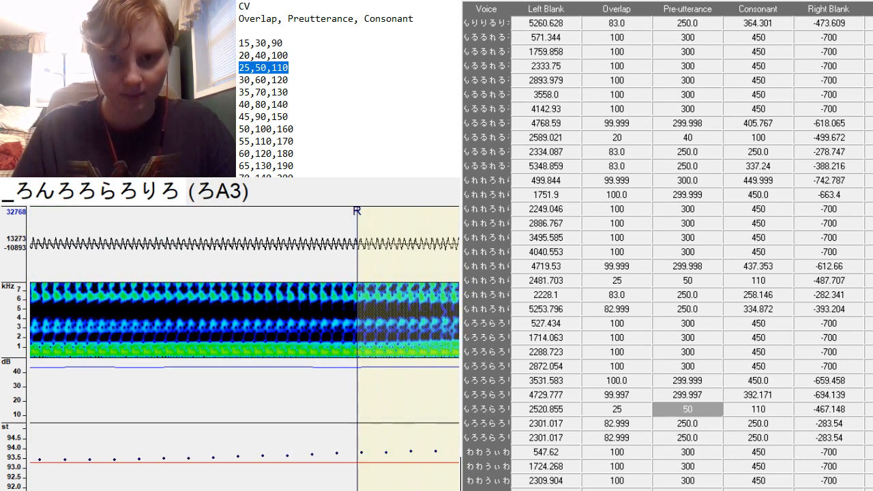
# Move the "o rA3" entry back to a left blank of about 2262.0, with right blank about -272.3 and consonant about 258.4.
pyautogui.press('Down')
pyautogui.press('F3')
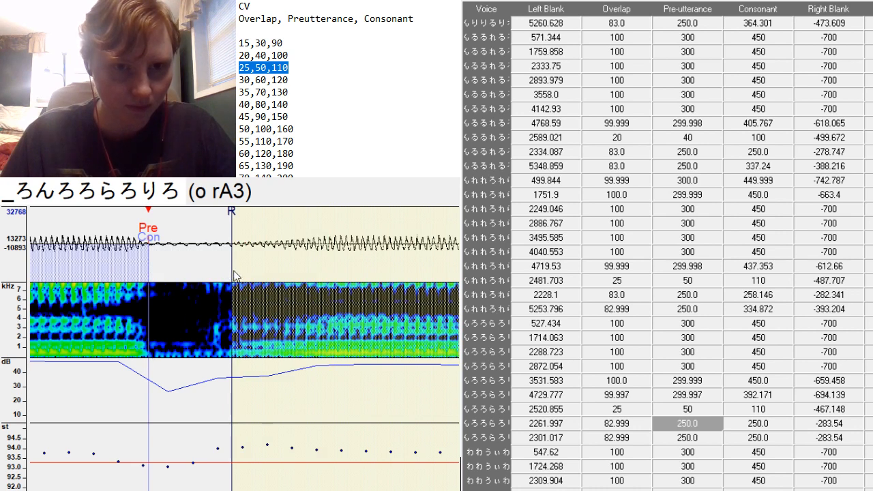
pyautogui.press('F5')
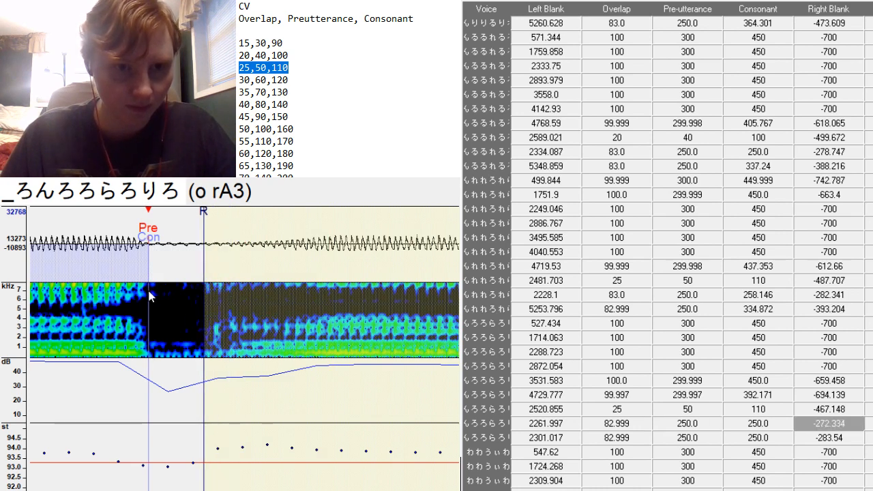
pyautogui.press('F4')
# Move the "o r-A3" entry to a left blank of about 5294.8, with right blank about -379.8 and consonant about 340.7.
pyautogui.press('Down')
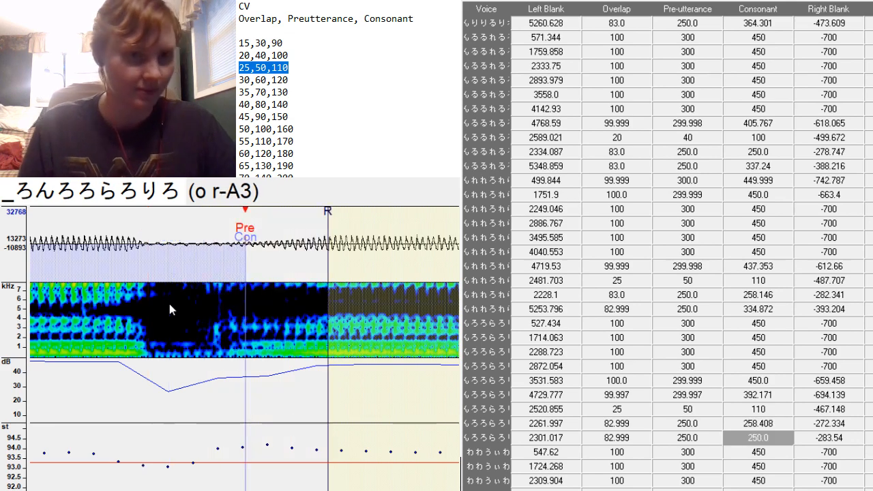
pyautogui.moveTo(174, 490); pyautogui.dragTo(262, 490)
pyautogui.press('F3')
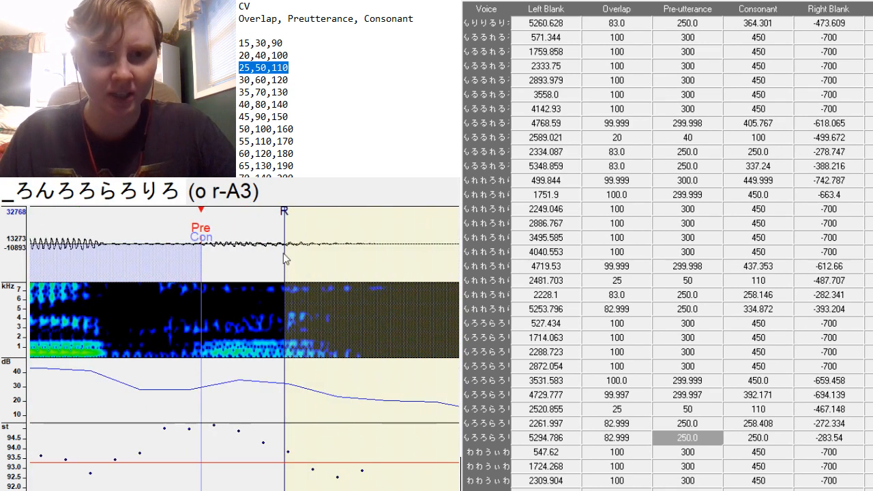
pyautogui.moveTo(287, 260); pyautogui.dragTo(552, 292)
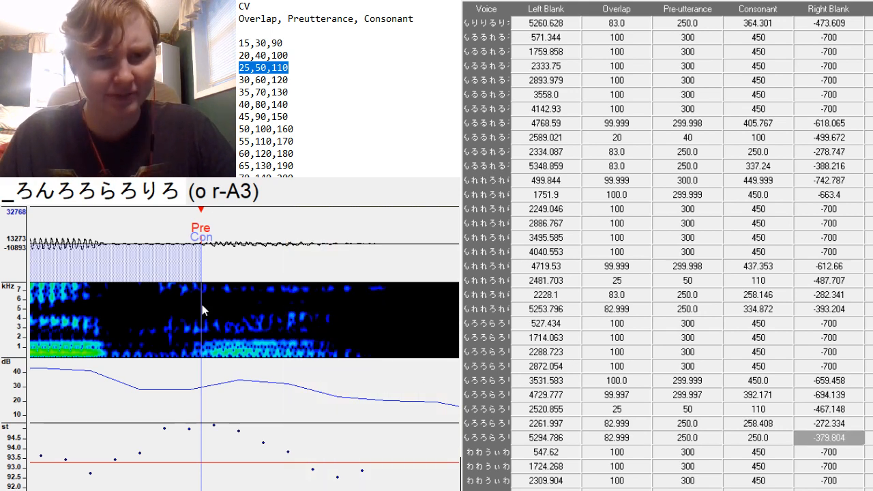
pyautogui.moveTo(201, 302)
pyautogui.mouseDown()
pyautogui.moveTo(431, 385)
pyautogui.moveTo(426, 414)
pyautogui.mouseUp()
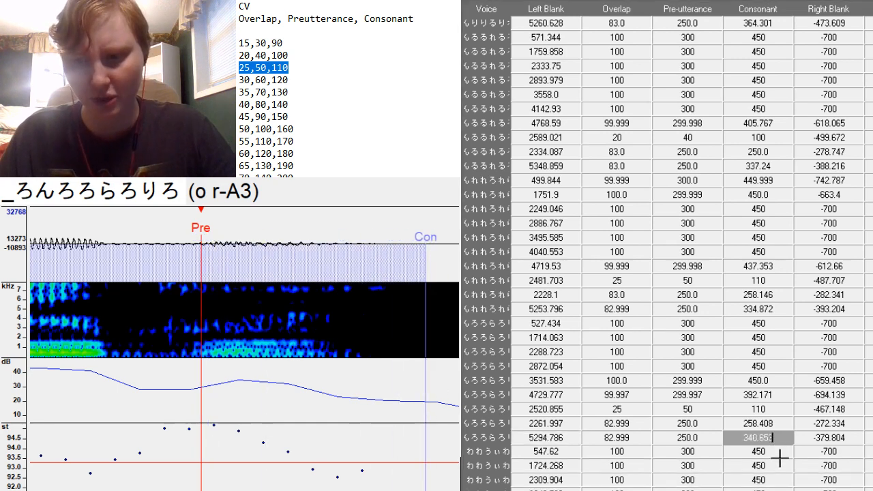
# Look through the remaining entries after the ろ recording, down to the breath recordings, and return to the first わ entry.
pyautogui.click(785, 446)
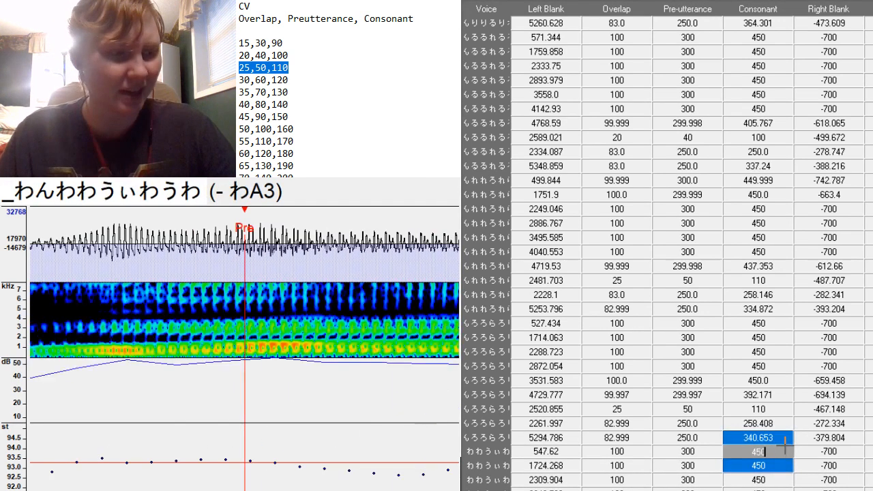
pyautogui.click(785, 451)
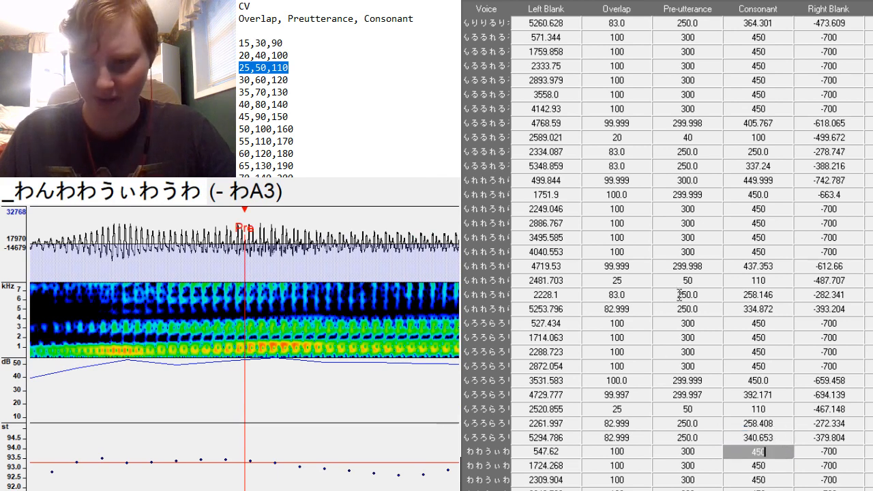
pyautogui.scroll(-9, 679, 294)
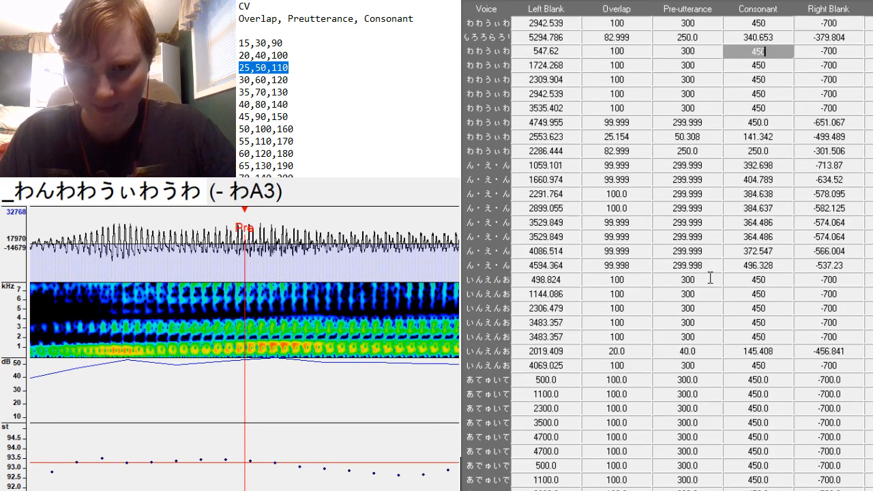
pyautogui.scroll(-4, 710, 277)
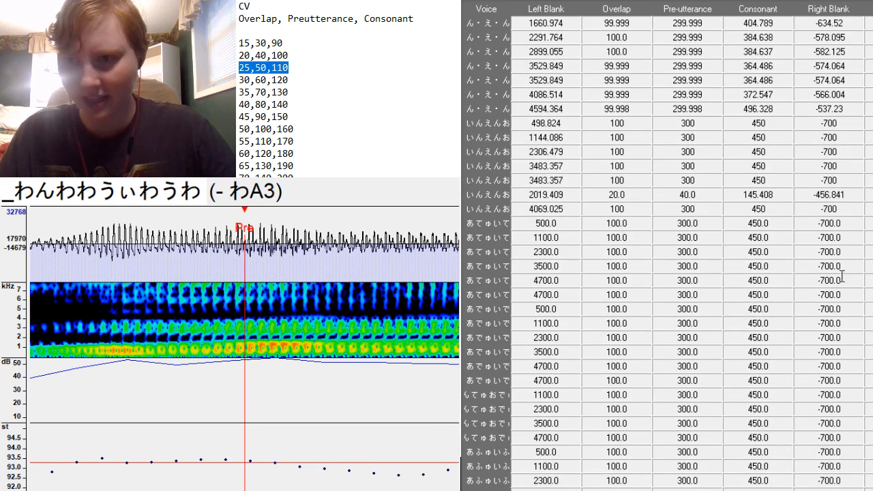
pyautogui.scroll(-4, 677, 310)
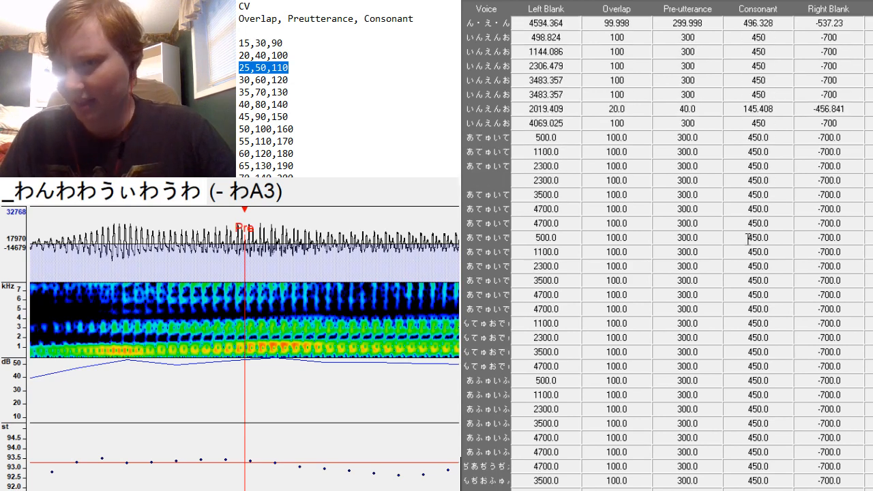
pyautogui.scroll(-4, 748, 237)
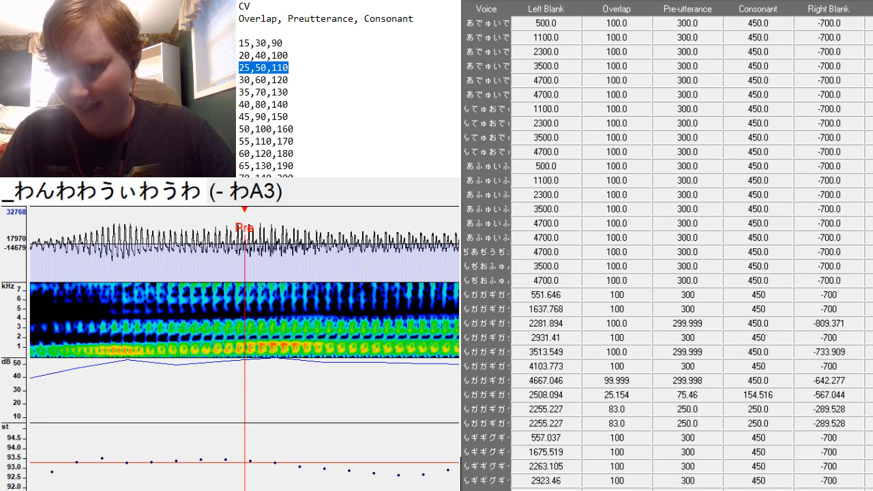
pyautogui.scroll(-2, 749, 237)
pyautogui.scroll(-4, 667, 251)
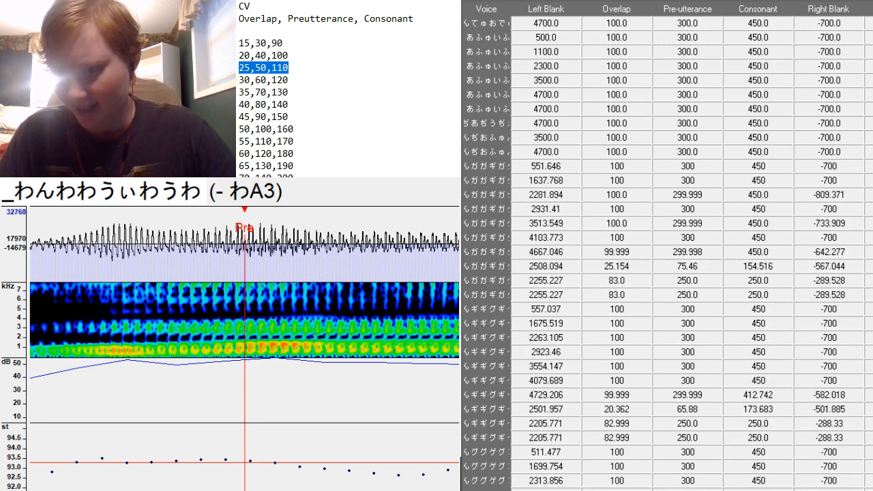
pyautogui.scroll(-9, 667, 251)
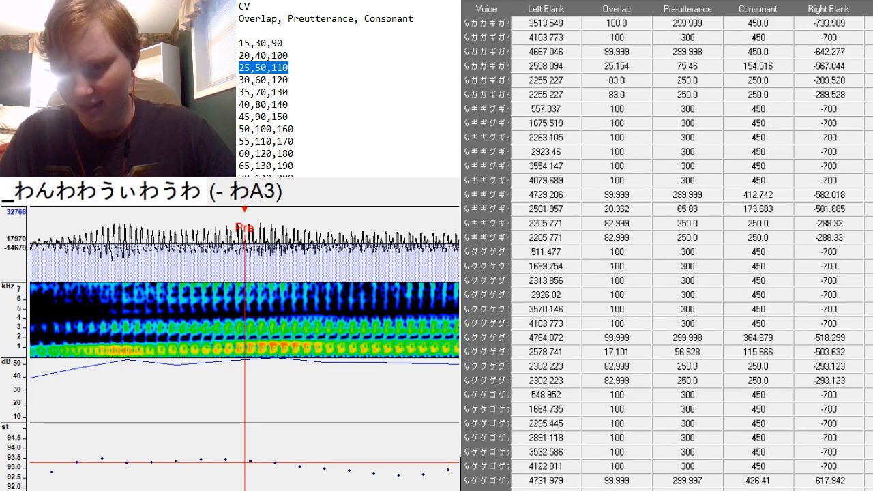
pyautogui.scroll(-8, 667, 252)
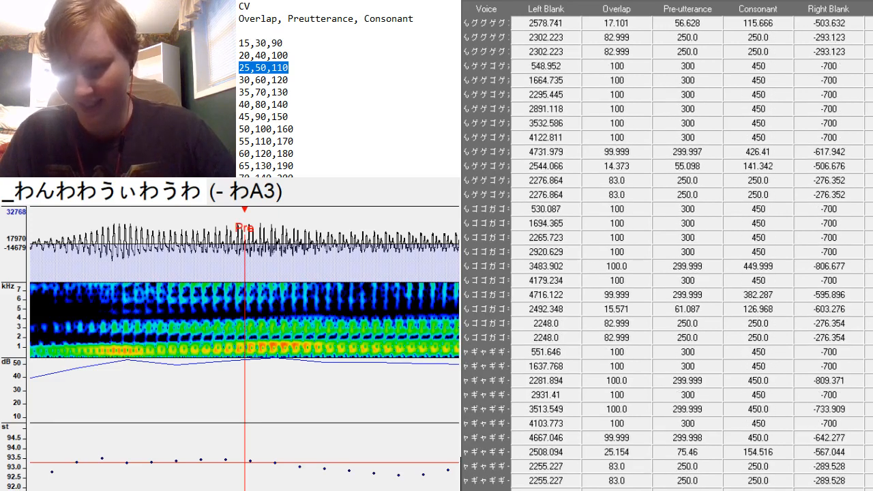
pyautogui.scroll(-1, 667, 251)
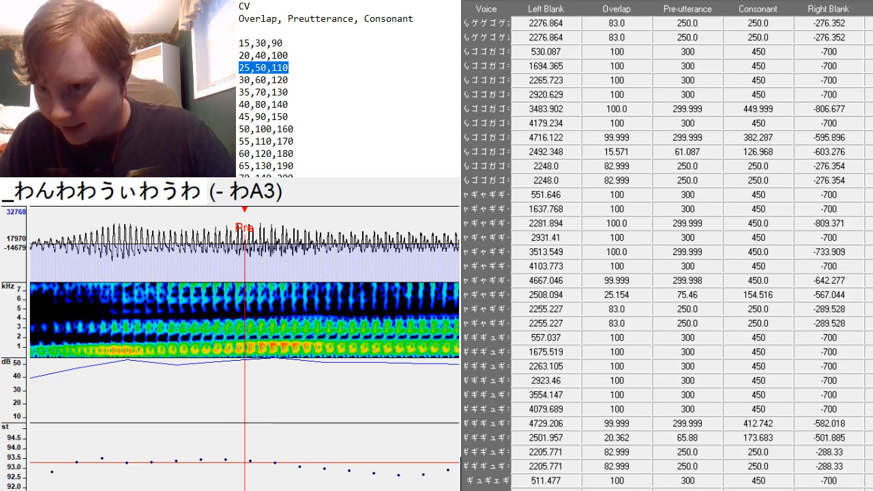
pyautogui.scroll(-3, 792, 276)
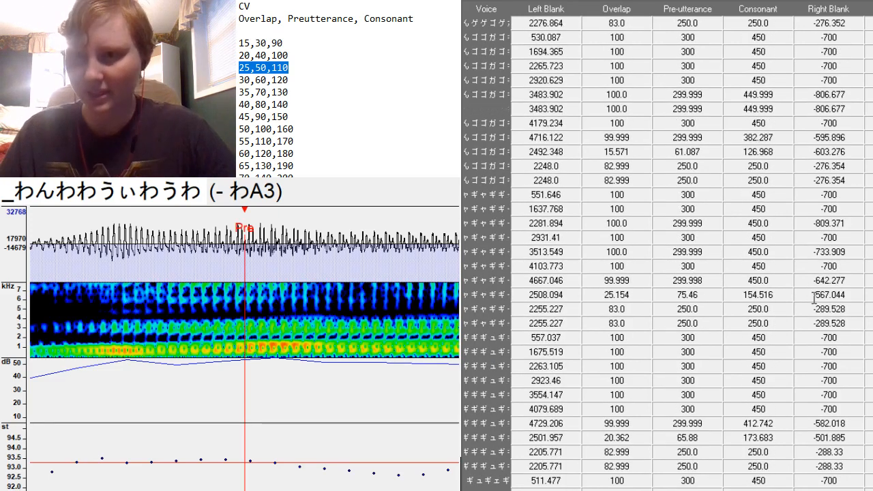
pyautogui.scroll(-9, 788, 279)
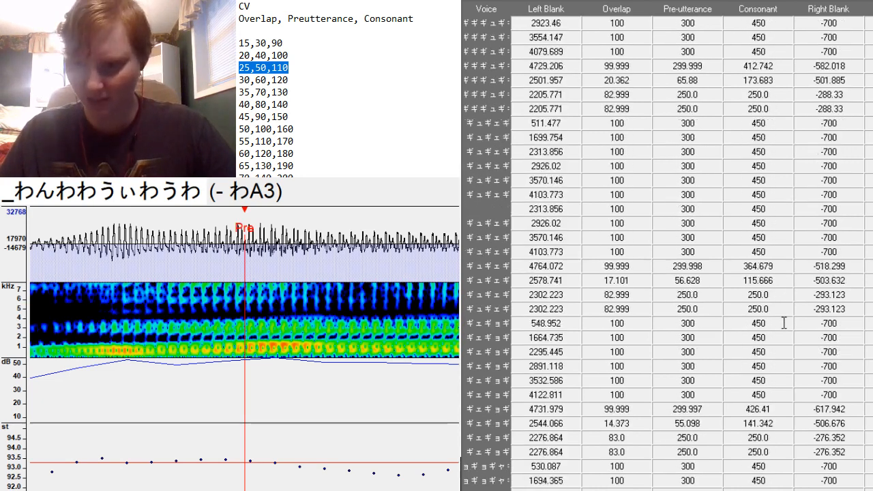
pyautogui.scroll(-7, 648, 423)
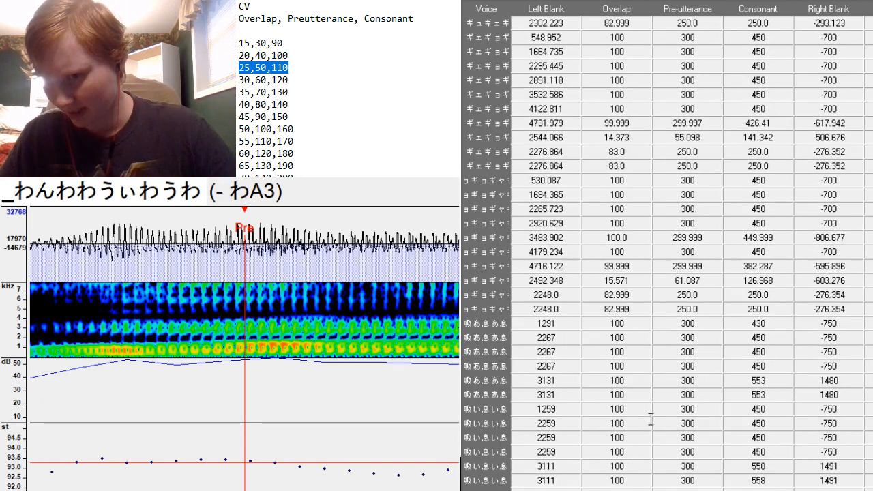
pyautogui.scroll(-5, 812, 314)
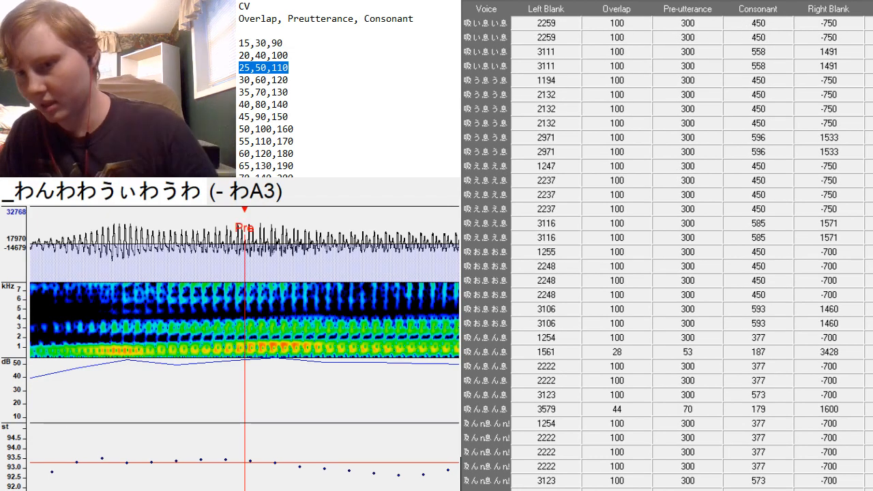
pyautogui.scroll(6, 844, 387)
pyautogui.scroll(15, 845, 387)
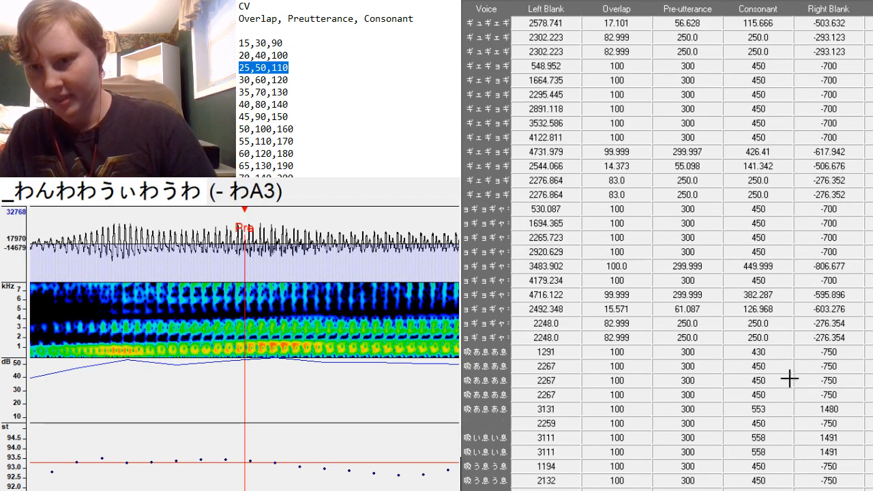
pyautogui.scroll(15, 701, 369)
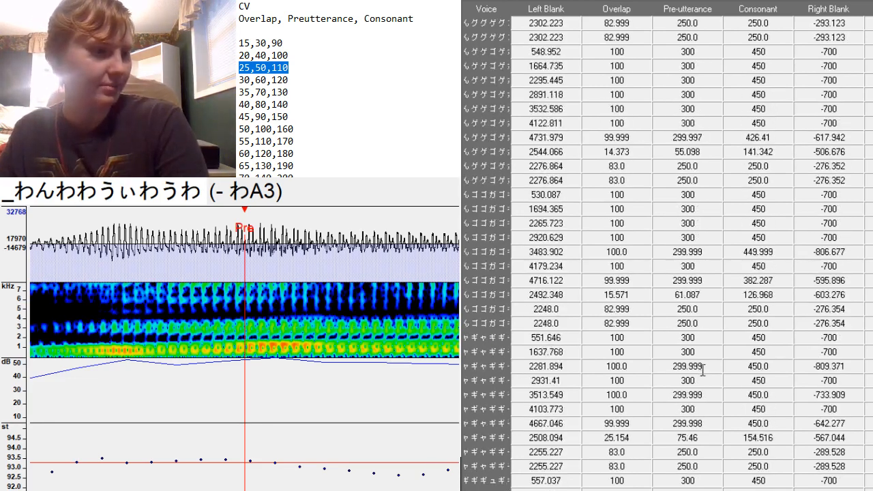
pyautogui.scroll(12, 829, 408)
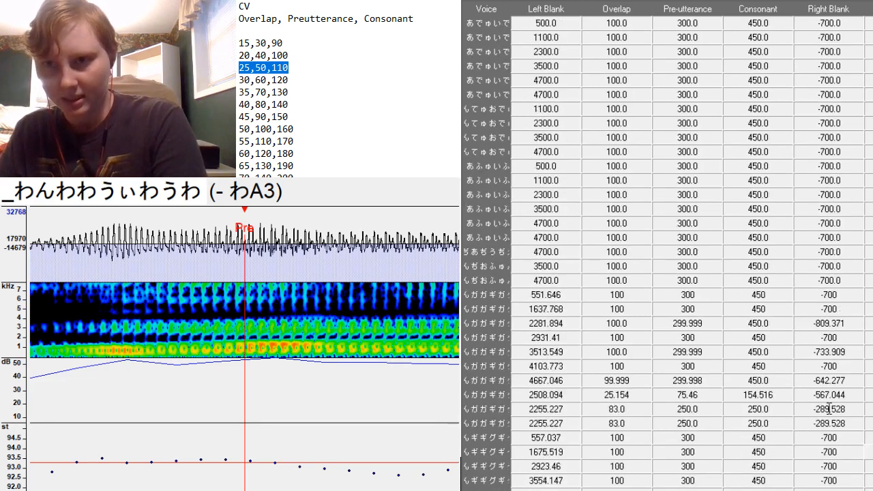
pyautogui.scroll(1, 816, 402)
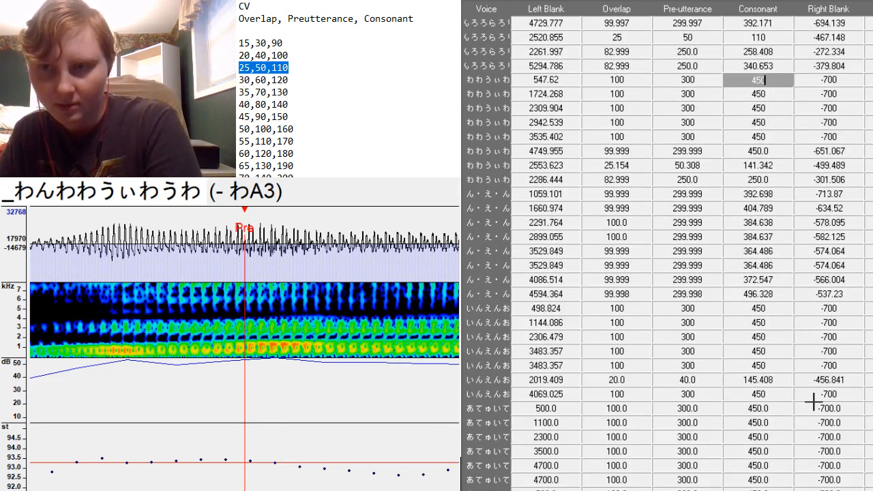
# Move the "- わA3" entry back to a left blank of about 542.7 and check the region from its overlap to its right blank.
pyautogui.doubleClick(676, 80)
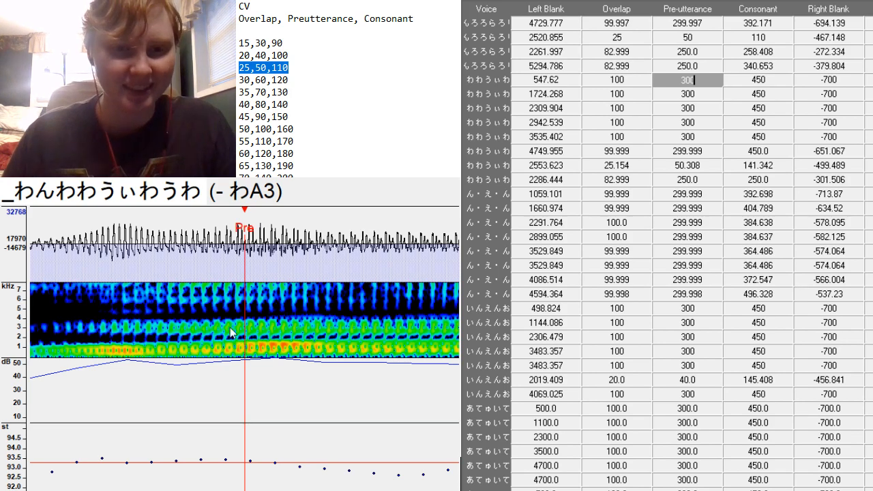
pyautogui.moveTo(244, 335)
pyautogui.mouseDown()
pyautogui.moveTo(225, 335)
pyautogui.moveTo(233, 334)
pyautogui.mouseUp()
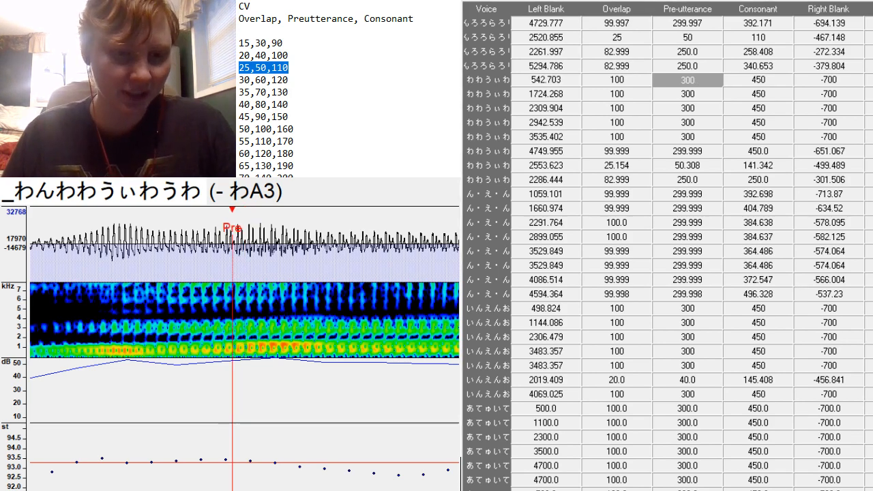
pyautogui.scroll(10, 233, 334)
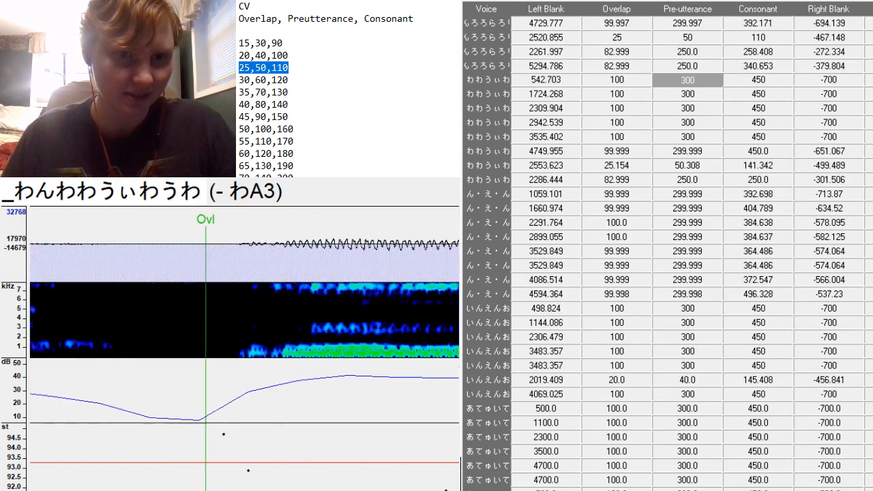
pyautogui.scroll(-4, 232, 334)
pyautogui.scroll(-12, 232, 334)
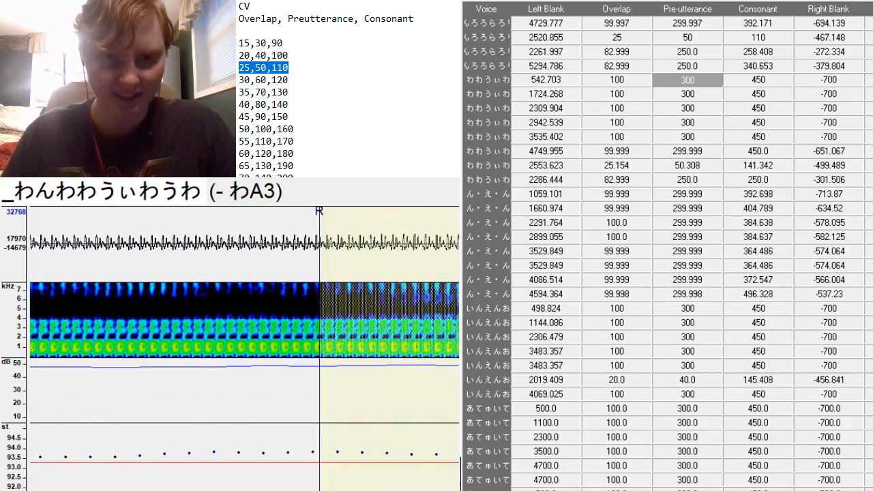
pyautogui.scroll(4, 232, 335)
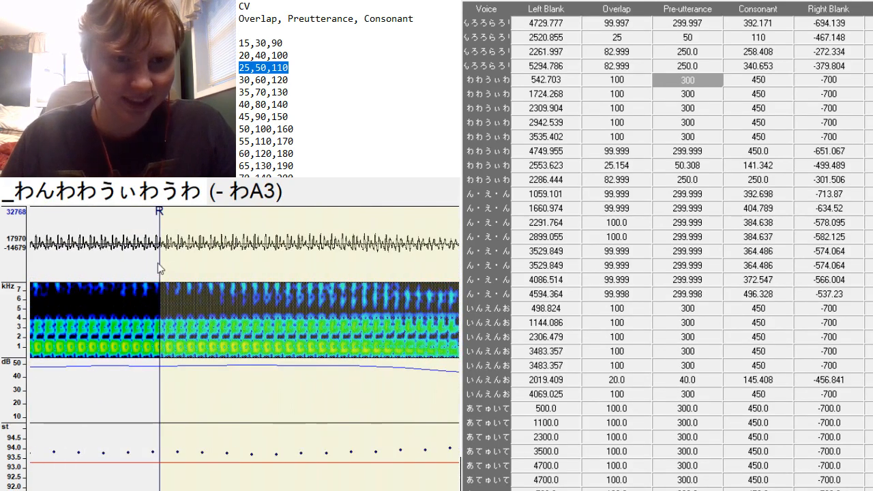
# Extend the right blank of the "- わA3" entry to about -762.7.
pyautogui.moveTo(158, 260); pyautogui.dragTo(316, 369)
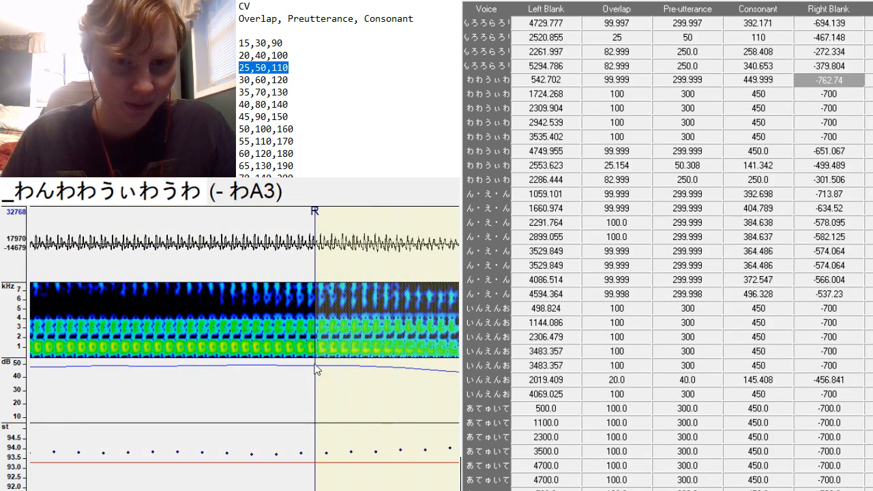
# Move the "n わA3" entry to a left blank of about 1746.2 and check its overlap region.
pyautogui.press('Down')
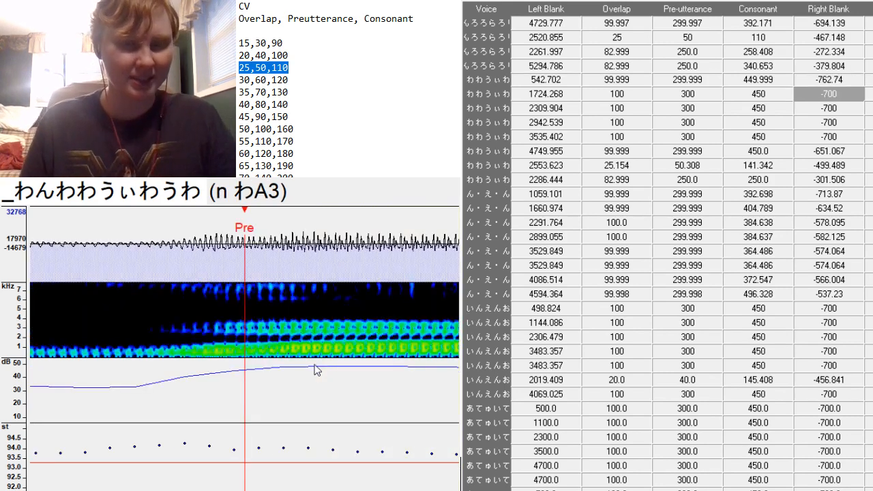
pyautogui.moveTo(295, 362); pyautogui.dragTo(300, 362)
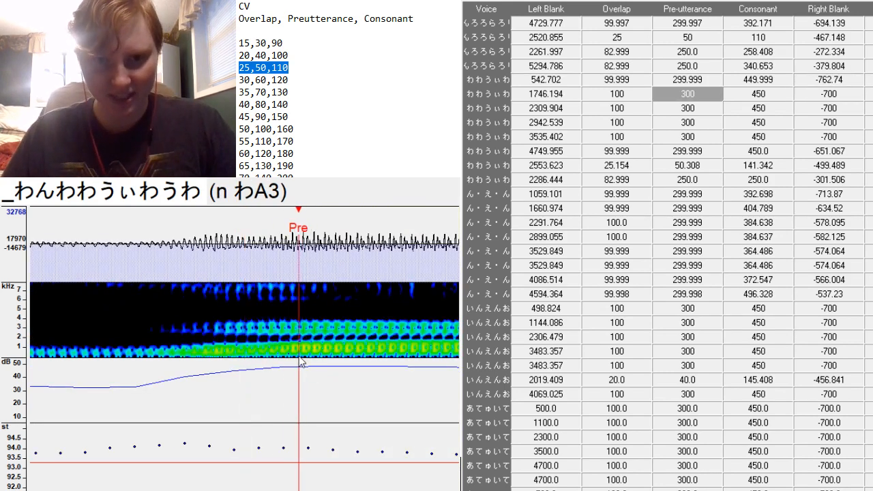
pyautogui.hscroll(-5, 298, 361)
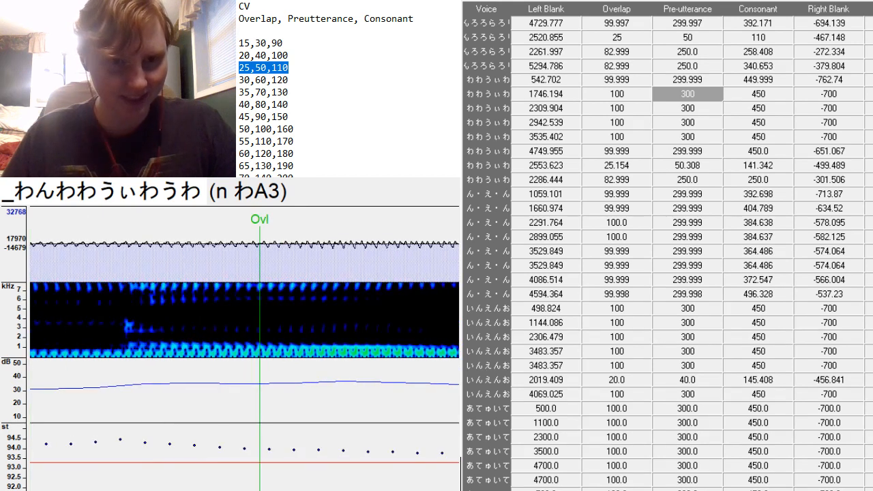
pyautogui.hscroll(2, 298, 362)
pyautogui.hscroll(-2, 298, 362)
pyautogui.hscroll(8, 298, 361)
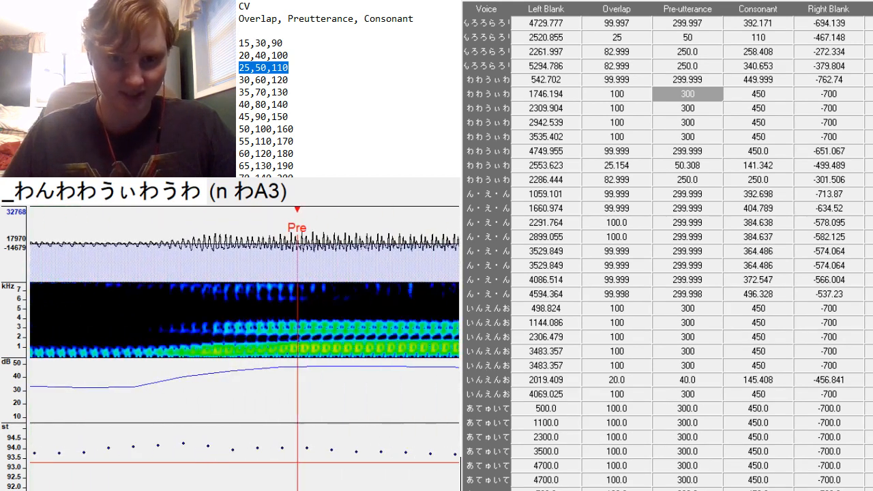
# Set the "n わA3" pre-utterance to 350 and its left blank to about 1682.5, checking the region through its right blank.
pyautogui.doubleClick(707, 98)
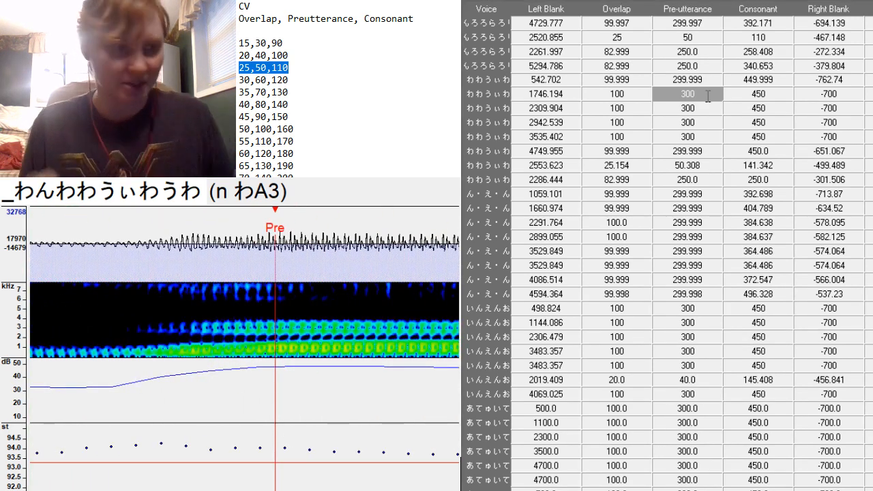
pyautogui.write('5')
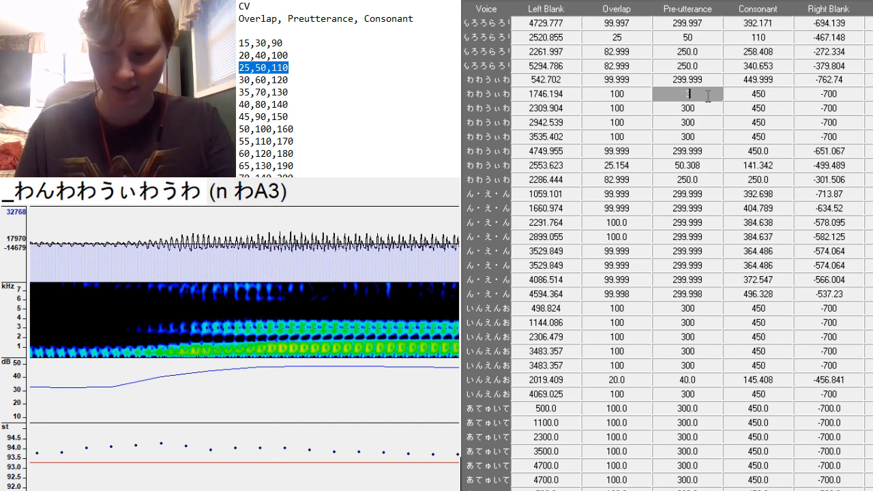
pyautogui.write('50')
pyautogui.press('Return')
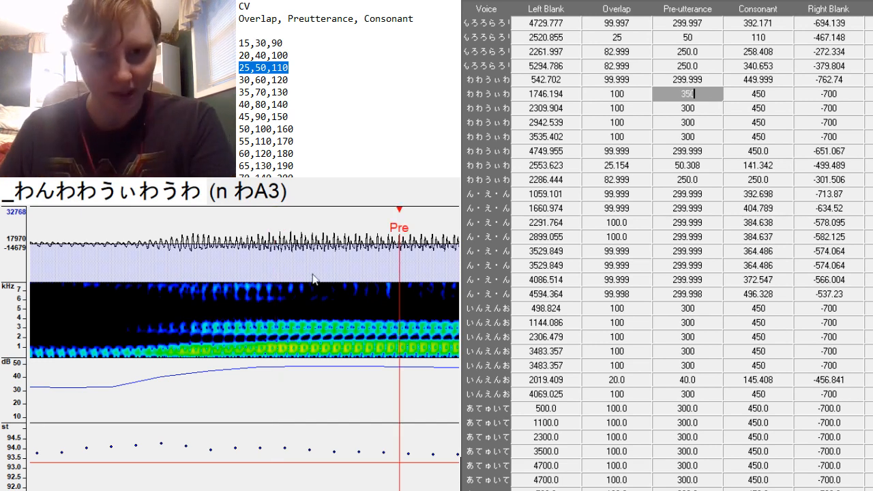
pyautogui.click(242, 356)
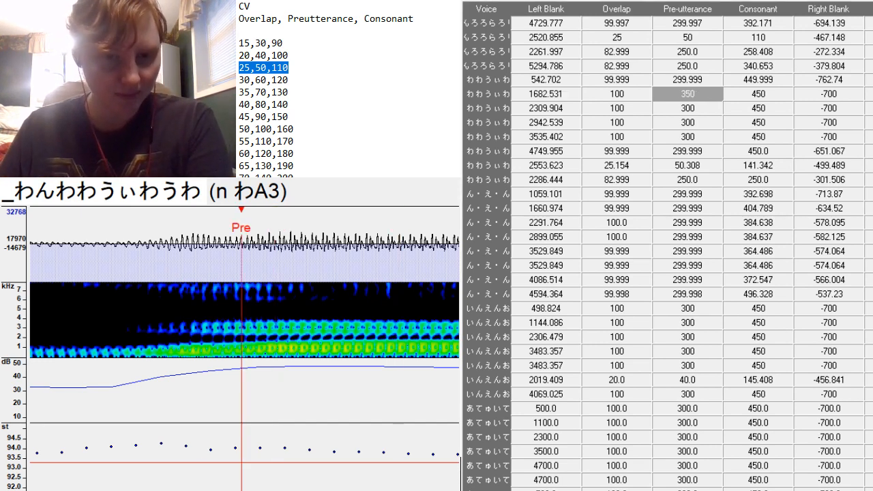
pyautogui.scroll(14, 241, 355)
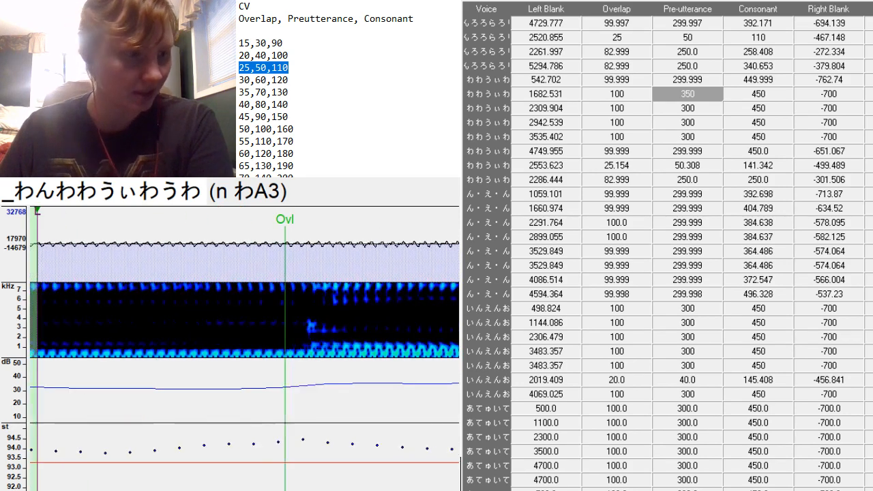
pyautogui.scroll(-1, 241, 354)
pyautogui.scroll(3, 242, 355)
pyautogui.scroll(-15, 241, 355)
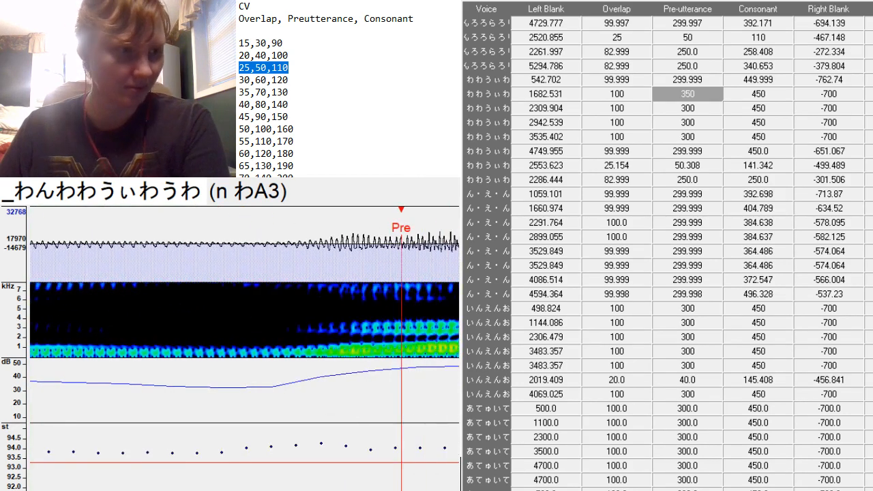
pyautogui.scroll(-15, 242, 355)
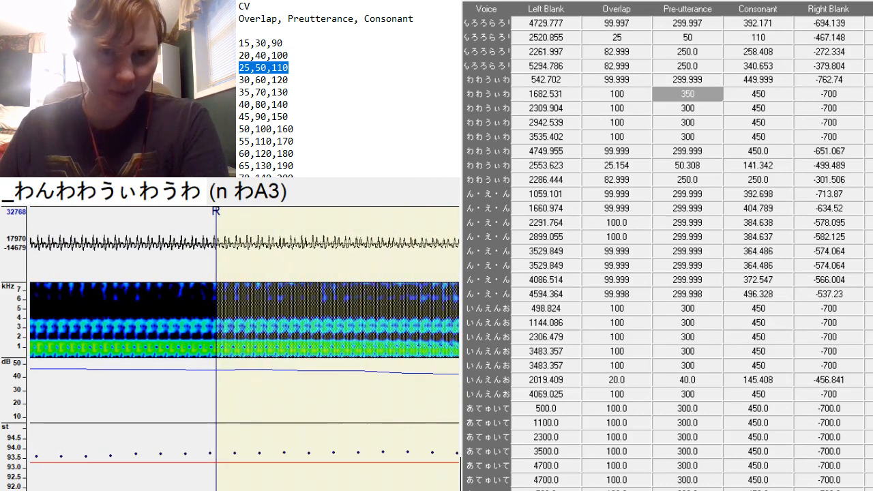
pyautogui.scroll(-1, 245, 349)
# Set the pre-utterance of the "a わA3" entry to 350 and move its left blank to about 2313.7.
pyautogui.press('Down')
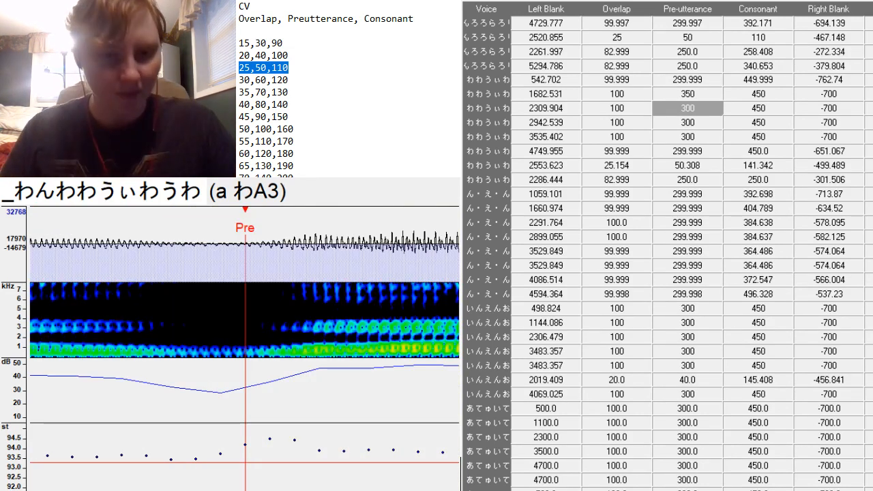
pyautogui.scroll(3, 245, 355)
pyautogui.scroll(-2, 244, 348)
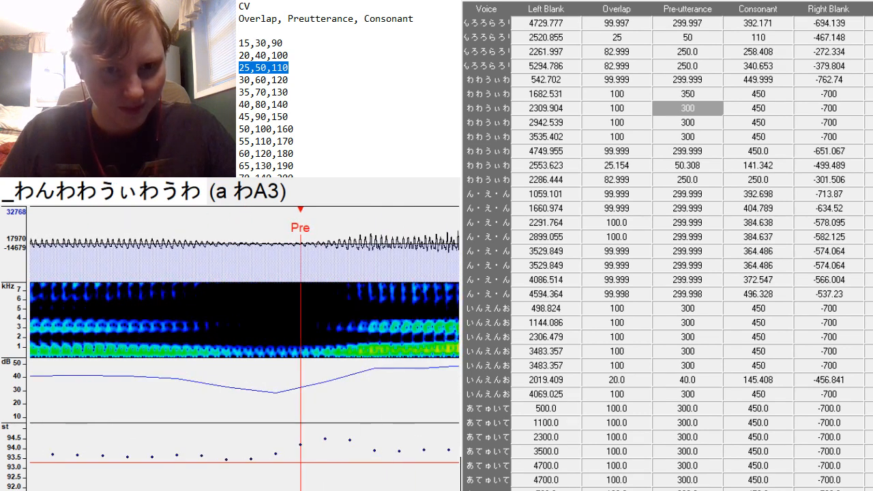
pyautogui.scroll(8, 244, 348)
pyautogui.scroll(-8, 245, 349)
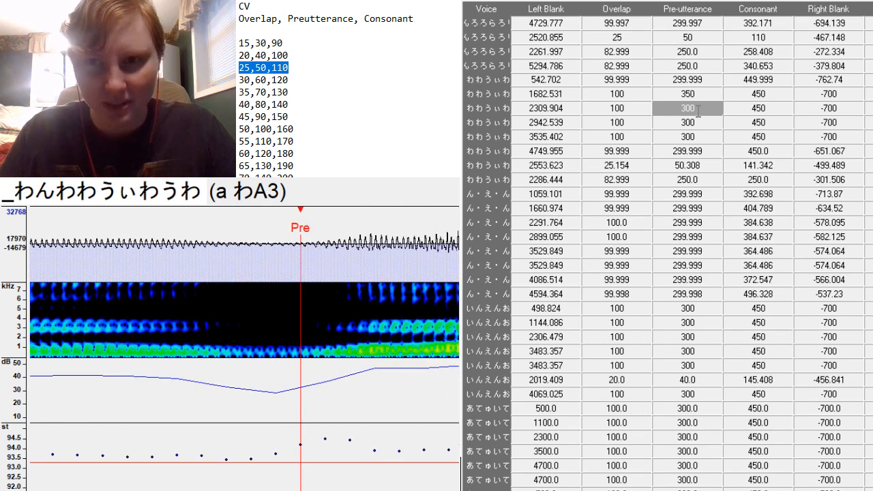
pyautogui.press('BackSpace')
pyautogui.write('50')
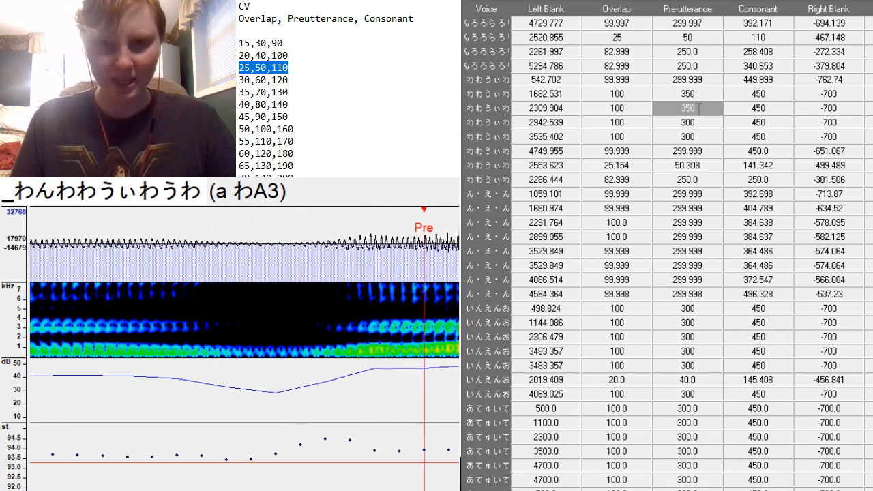
pyautogui.moveTo(419, 361); pyautogui.dragTo(437, 366)
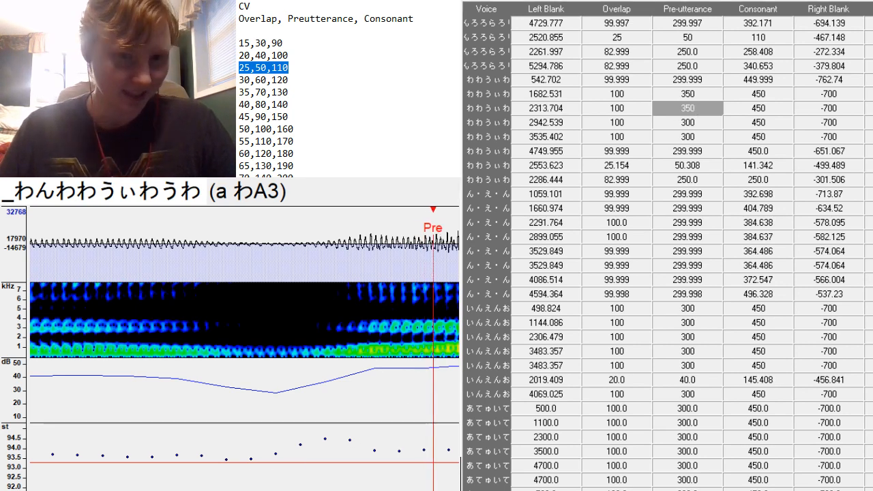
# Check the "a わA3" consonant region and shorten its right blank to about -621.4.
pyautogui.hscroll(-3, 244, 348)
pyautogui.hscroll(10, 244, 348)
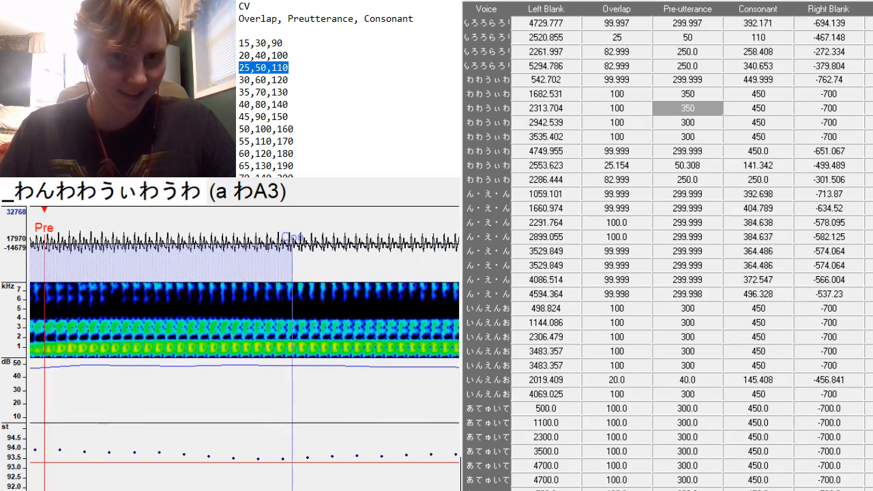
pyautogui.hscroll(5, 307, 289)
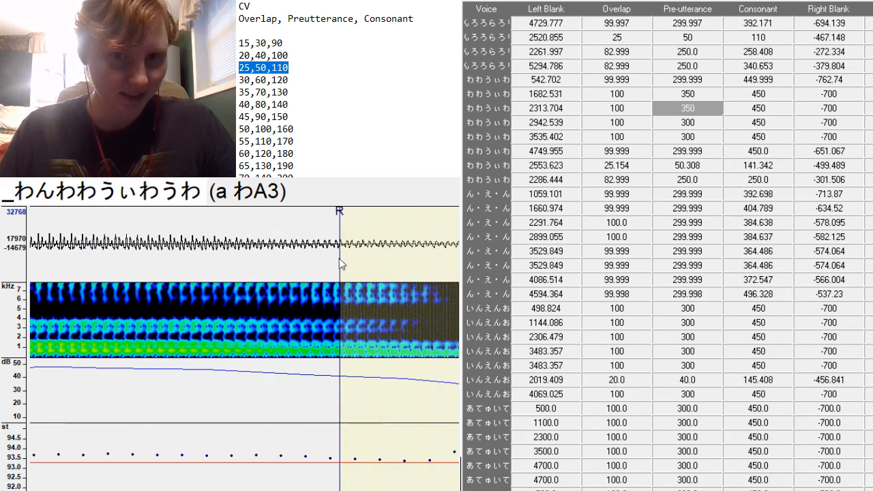
pyautogui.moveTo(340, 266)
pyautogui.mouseDown()
pyautogui.moveTo(257, 312)
pyautogui.moveTo(151, 341)
pyautogui.moveTo(145, 371)
pyautogui.mouseUp()
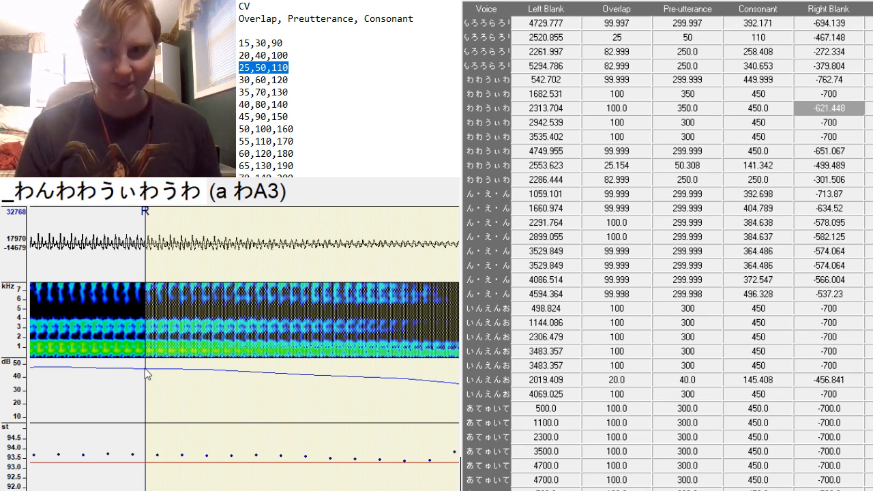
# Move the "a うぃA3" entry to a left blank of about 2963.1 and check its start region.
pyautogui.press('Down')
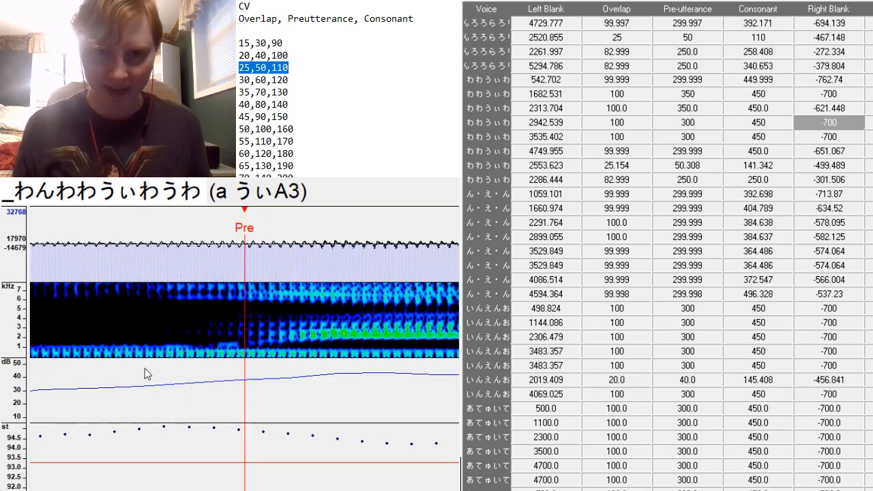
pyautogui.click(349, 355)
pyautogui.scroll(3, 349, 348)
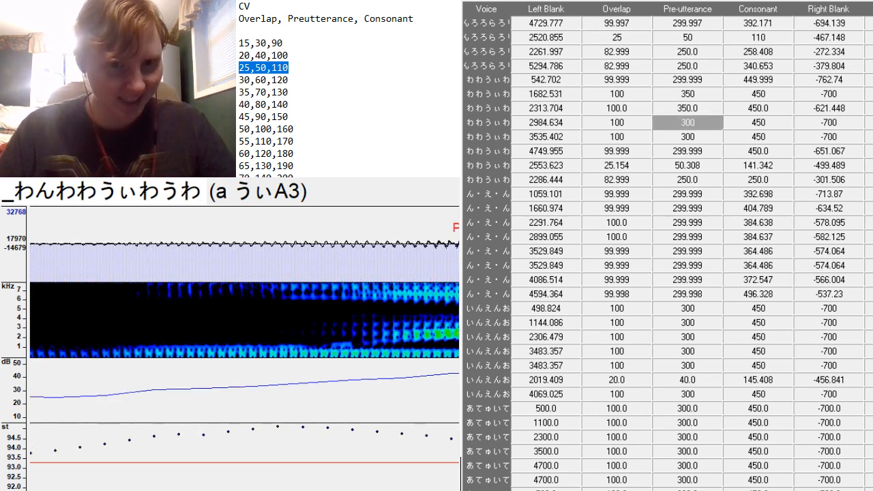
pyautogui.scroll(-2, 348, 348)
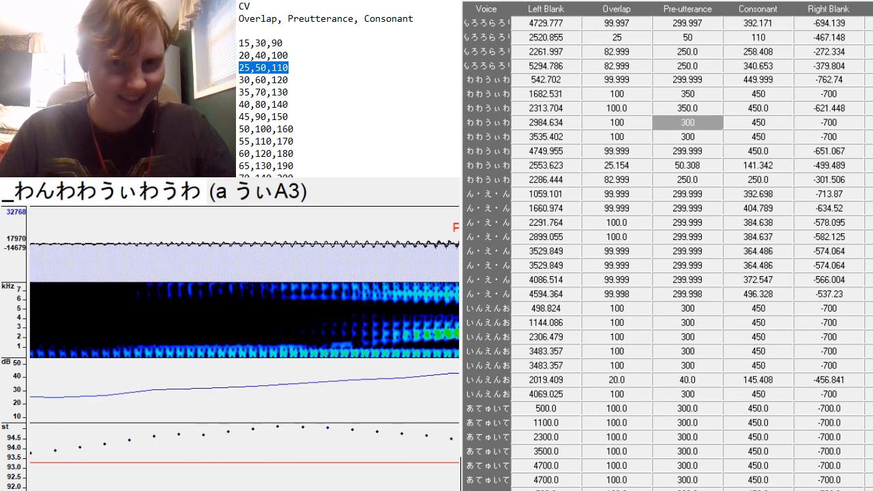
pyautogui.click(409, 358)
pyautogui.scroll(-2, 244, 348)
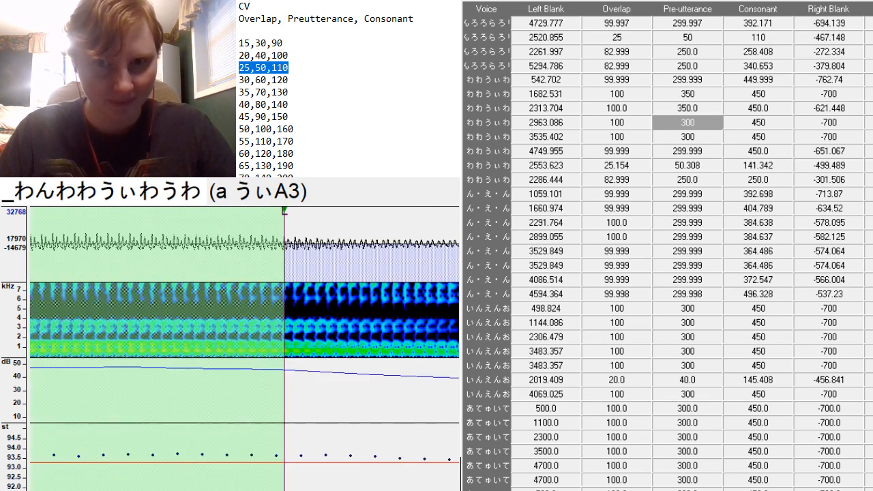
pyautogui.scroll(-5, 244, 348)
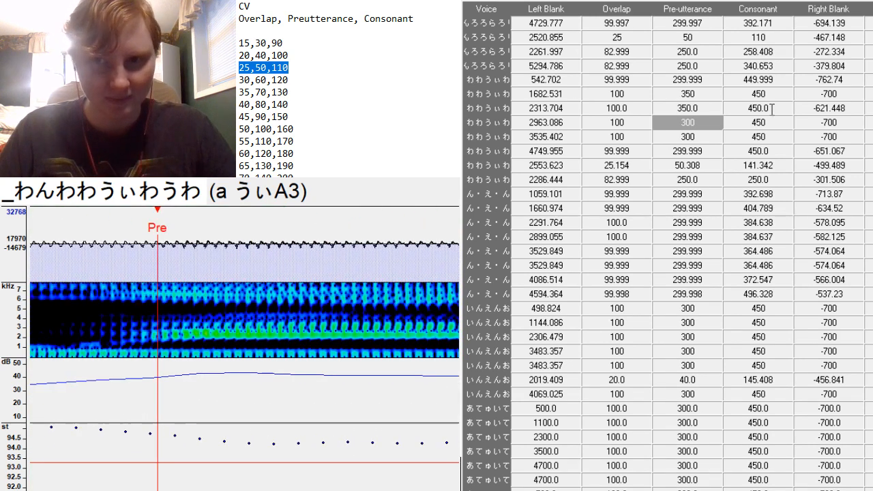
# Set the "a うぃA3" pre-utterance to 360 and its left blank to about 2903.9, checking the region past its consonant.
pyautogui.press('BackSpace')
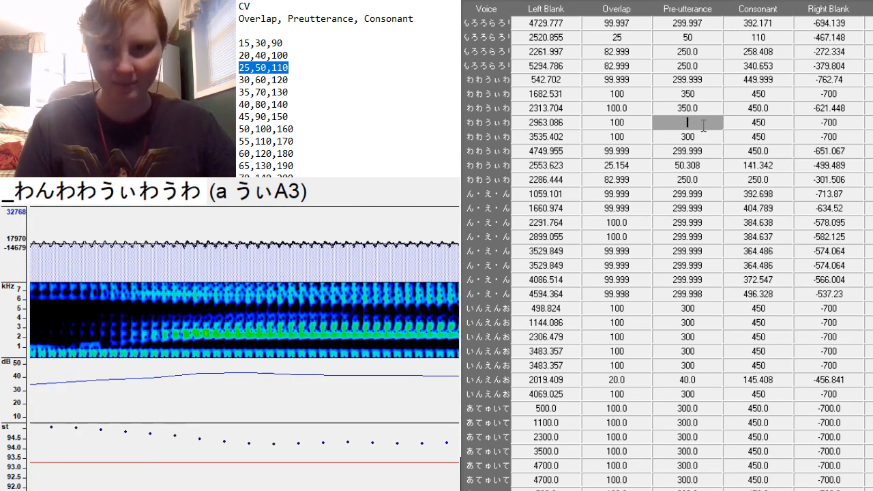
pyautogui.write('360')
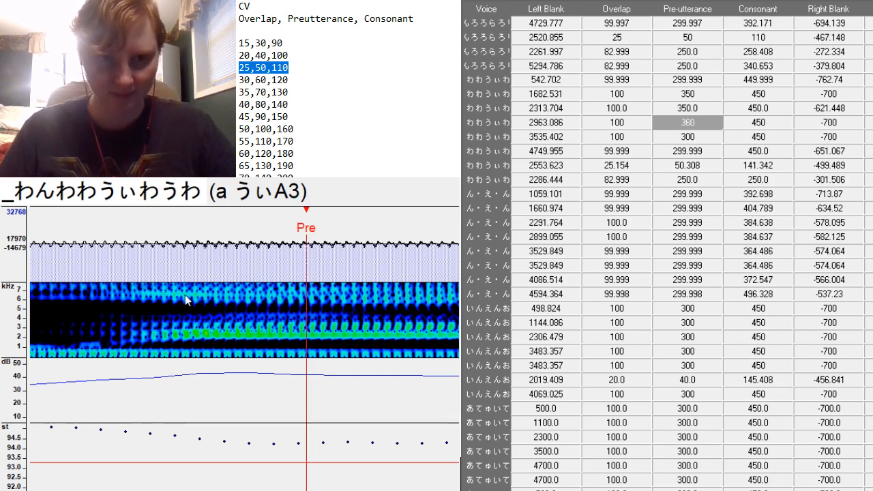
pyautogui.press('Return')
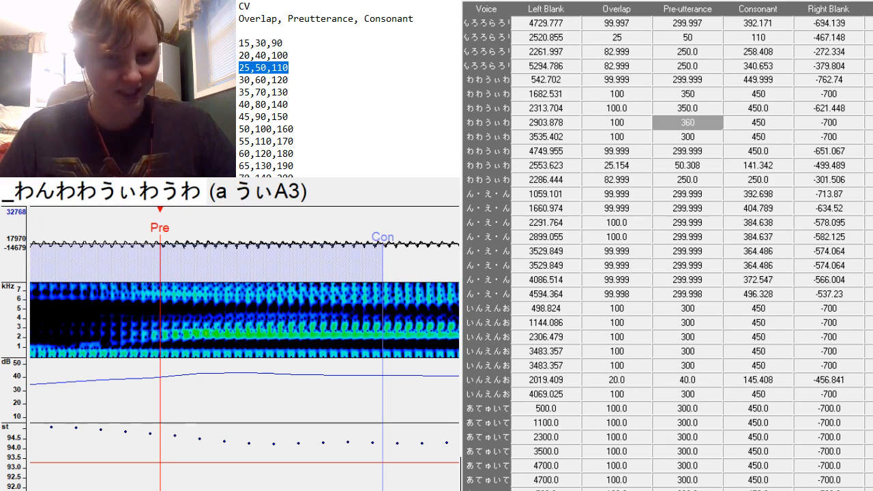
pyautogui.hscroll(-5, 244, 349)
pyautogui.hscroll(10, 244, 349)
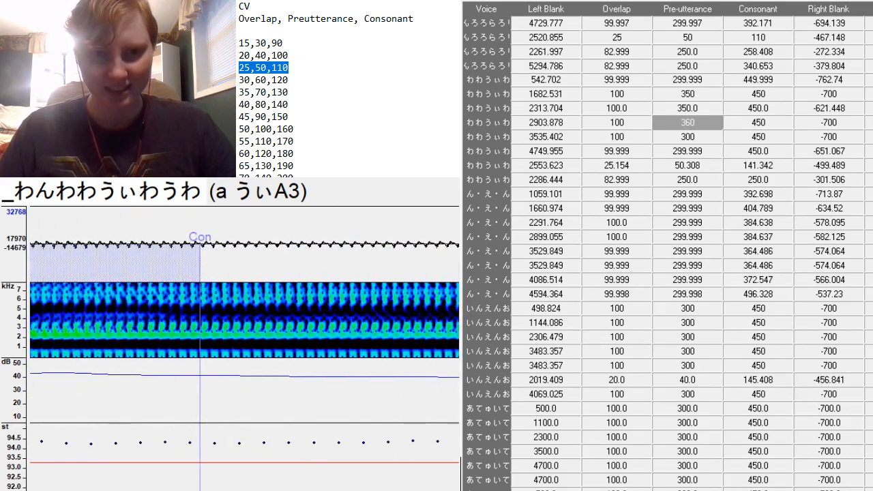
pyautogui.hscroll(5, 244, 350)
# Set the pre-utterance of the "i わA3" entry to 350 and move its left blank to about 3537.7.
pyautogui.click(687, 137)
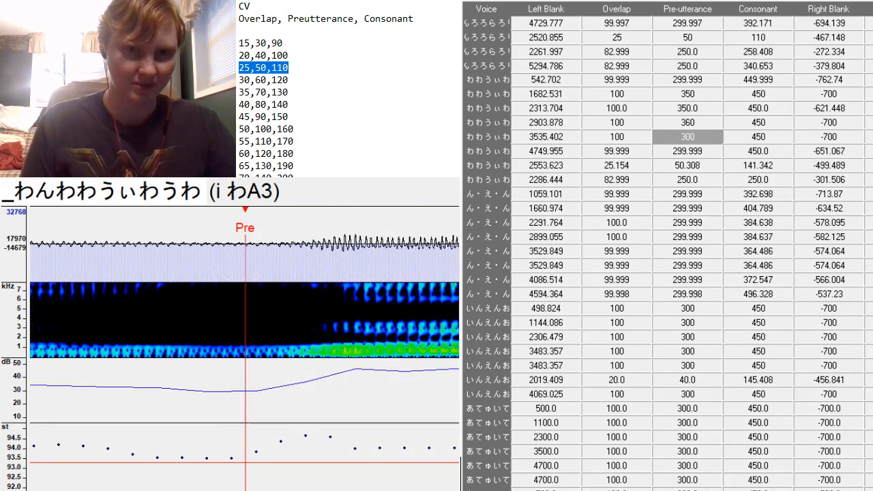
pyautogui.hscroll(-2, 244, 349)
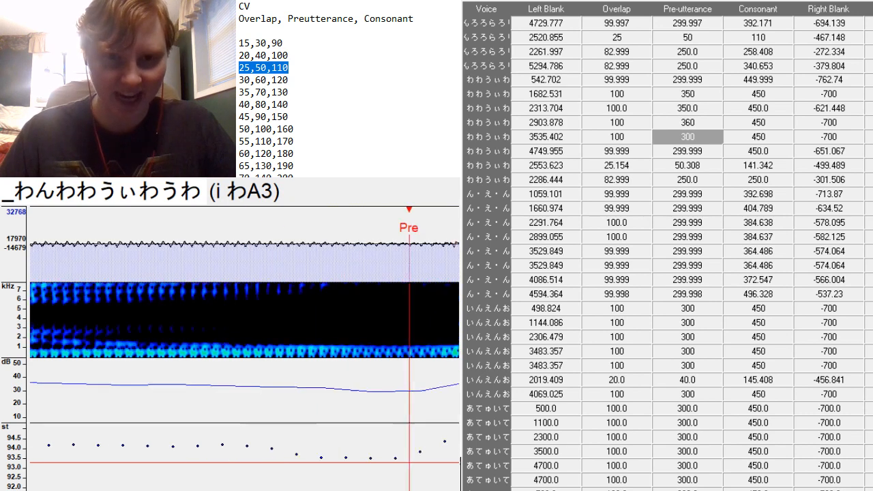
pyautogui.hscroll(5, 244, 349)
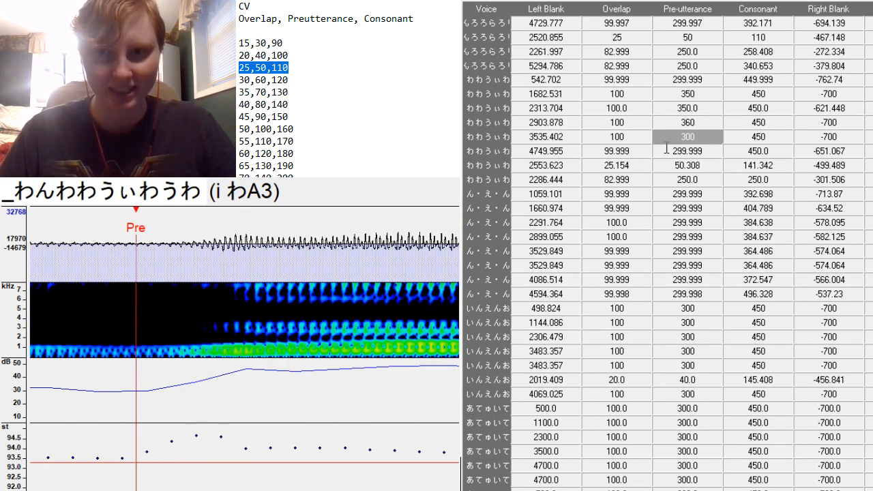
pyautogui.click(706, 140)
pyautogui.press('BackSpace')
pyautogui.press('BackSpace')
pyautogui.write('50')
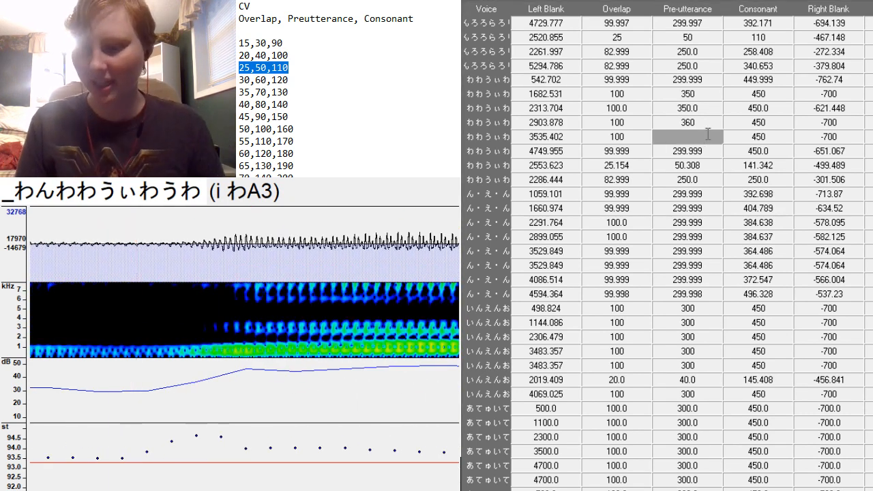
pyautogui.press('Return')
pyautogui.moveTo(260, 369); pyautogui.dragTo(265, 372)
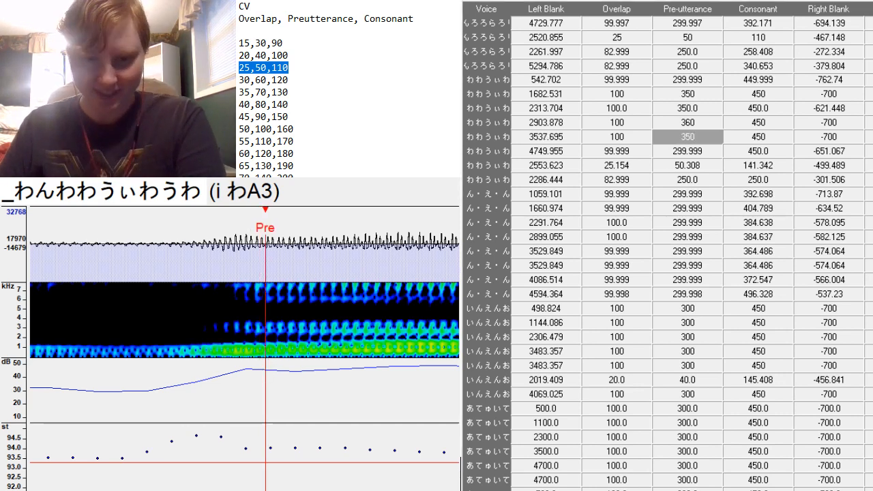
# Check the "i わA3" entry from its overlap to its right blank and shift its left blank to about 3537.2.
pyautogui.scroll(12, 244, 368)
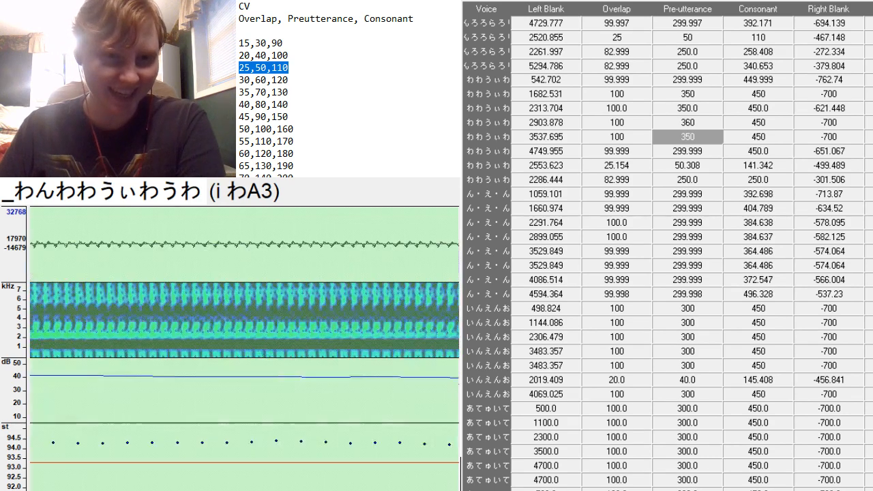
pyautogui.scroll(-6, 244, 369)
pyautogui.scroll(-6, 244, 369)
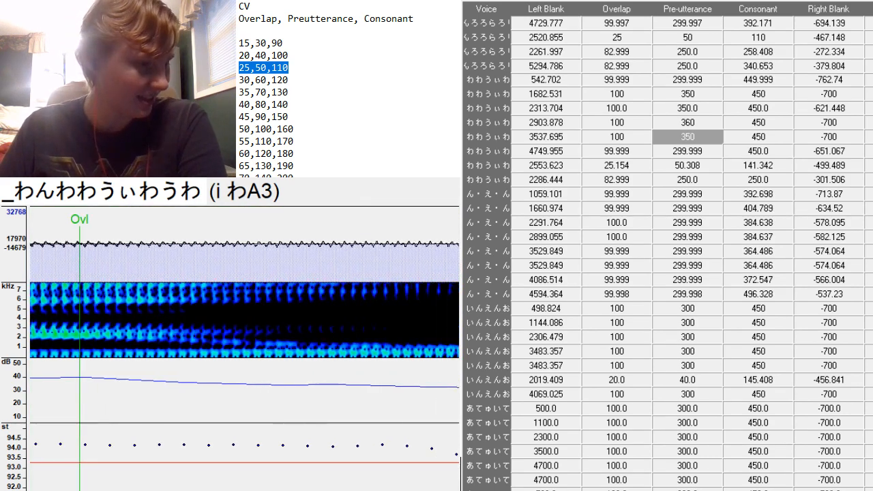
pyautogui.scroll(-10, 334, 355)
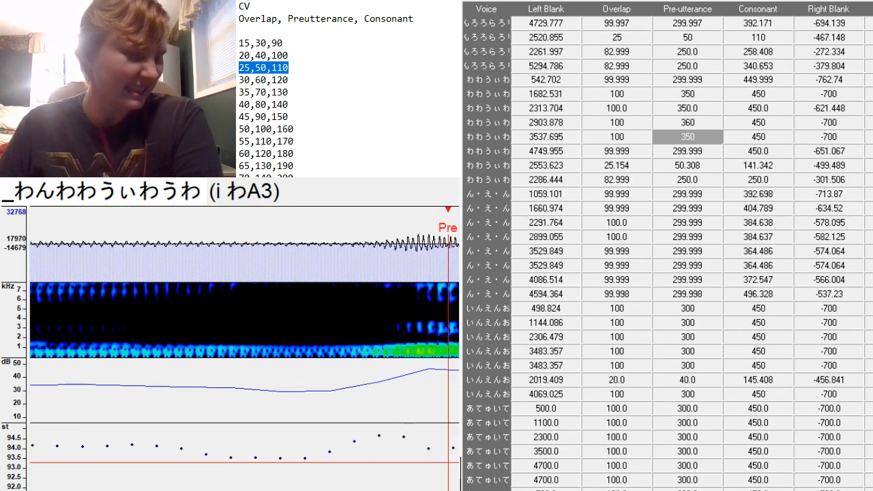
pyautogui.moveTo(312, 350); pyautogui.dragTo(310, 348)
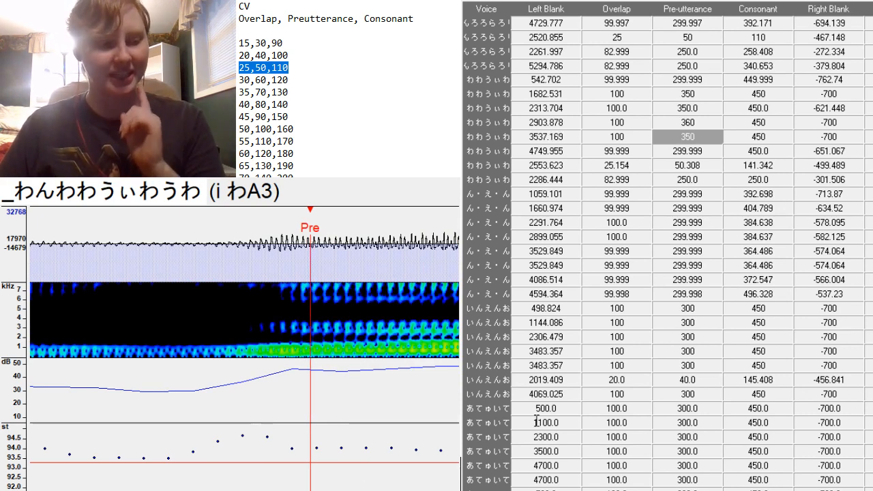
pyautogui.scroll(5, 244, 348)
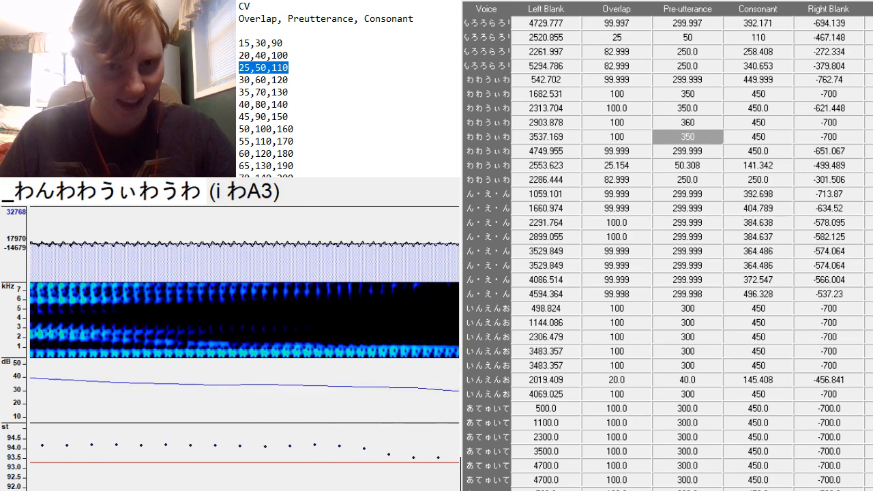
pyautogui.scroll(-12, 244, 349)
pyautogui.scroll(-4, 244, 348)
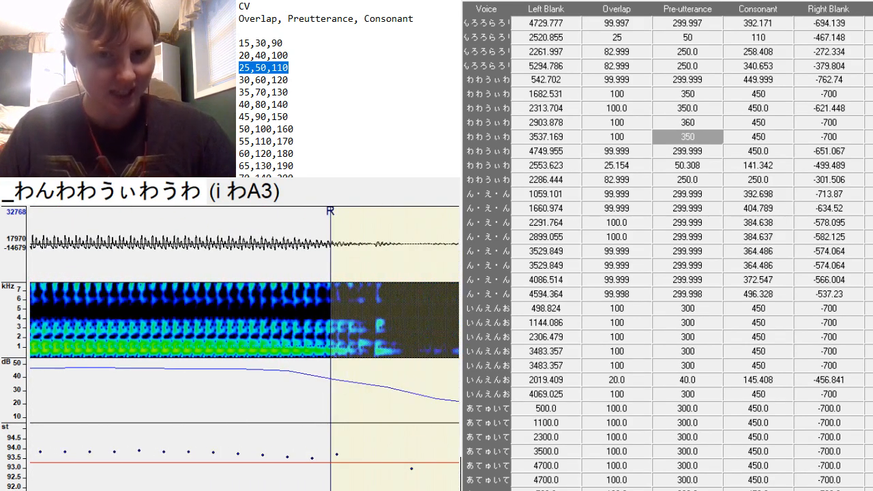
# Pull the right blank of the "i わA3" entry earlier, to about -620.4, while keeping its left blank at 3537.169.
pyautogui.scroll(4, 326, 263)
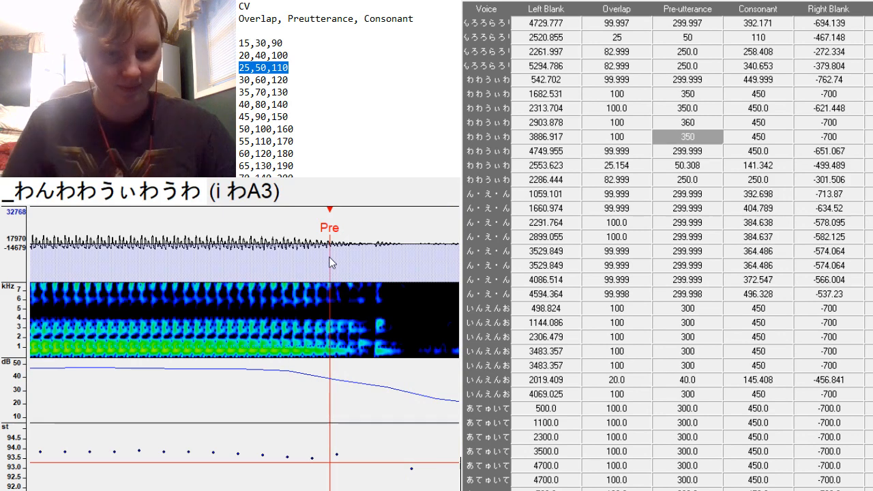
pyautogui.scroll(1, 329, 262)
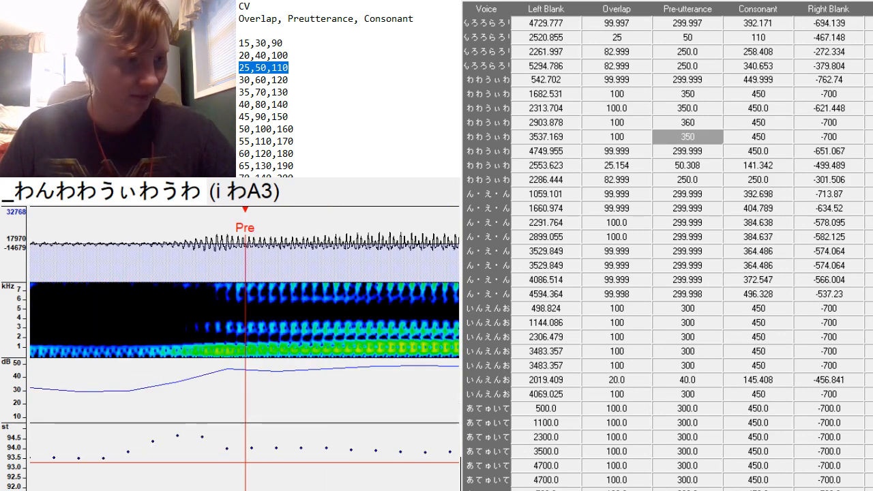
pyautogui.scroll(-4, 344, 401)
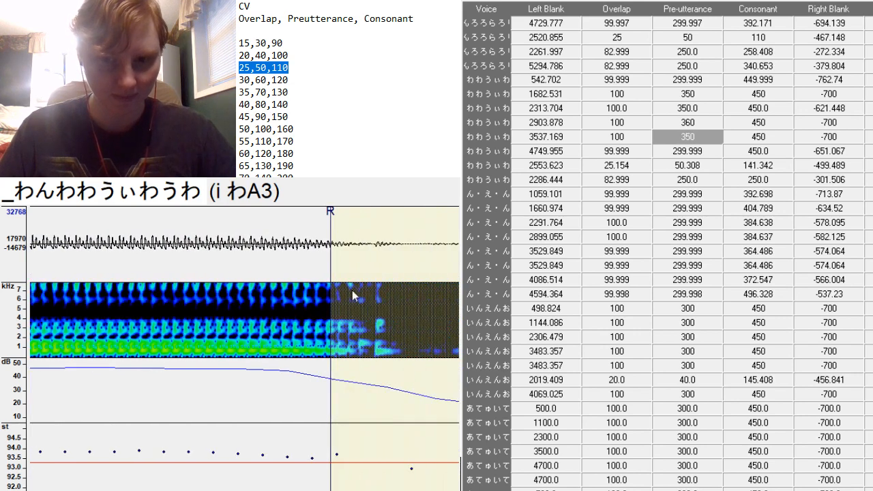
pyautogui.moveTo(331, 256)
pyautogui.mouseDown()
pyautogui.moveTo(194, 300)
pyautogui.moveTo(133, 341)
pyautogui.mouseUp()
# Shift the "u わA3" entry so its left blank is about 4763.6, and check its overlap and right blank placement.
pyautogui.press('Down')
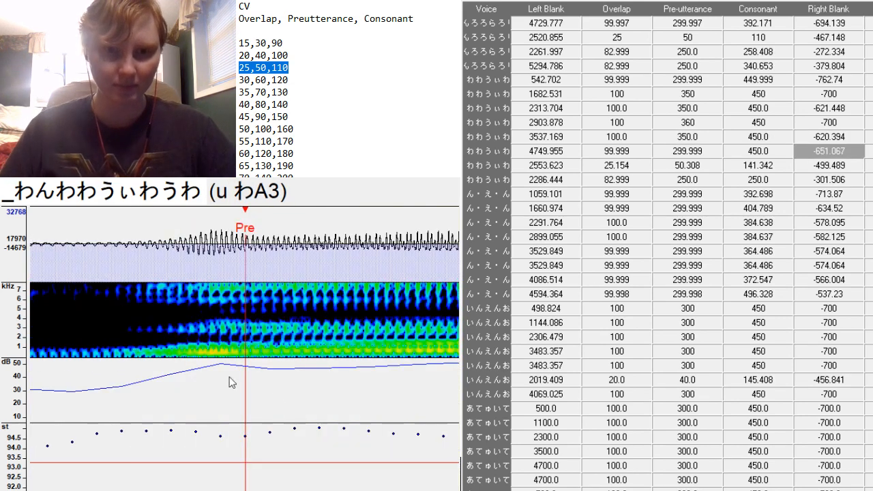
pyautogui.press('F3')
pyautogui.scroll(2, 279, 348)
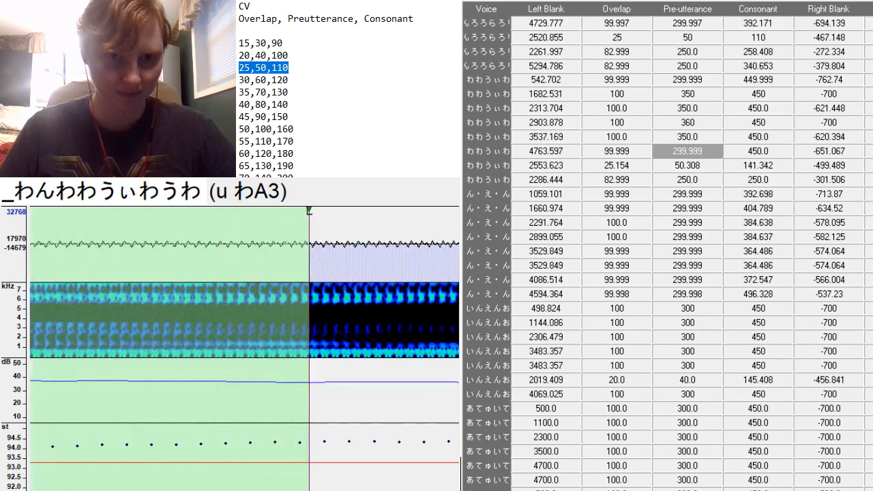
pyautogui.scroll(-4, 245, 348)
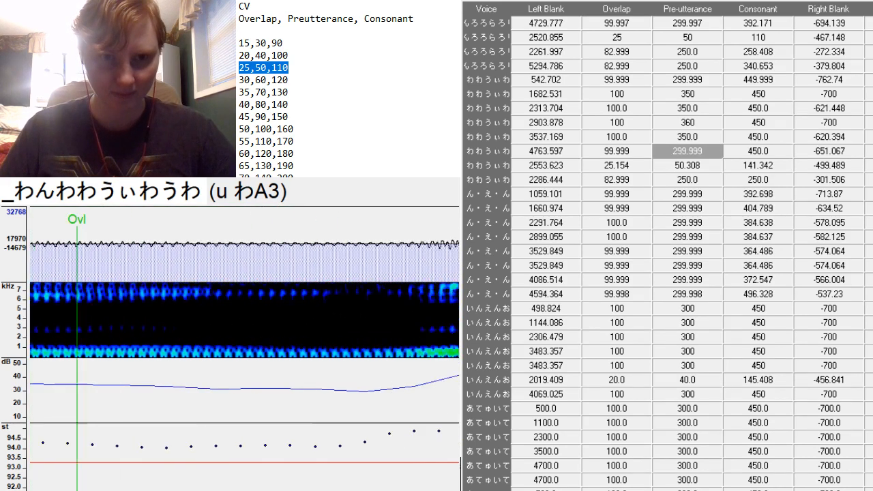
pyautogui.scroll(-5, 245, 348)
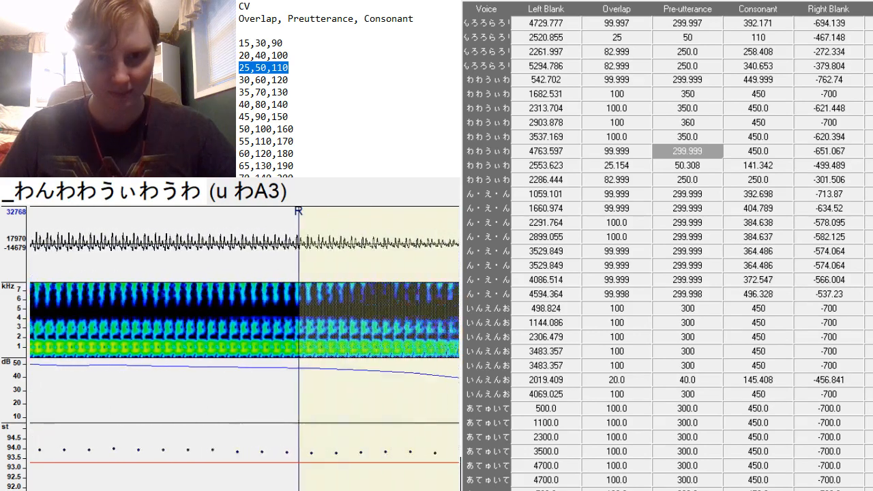
# Set the overlap, preutterance and consonant of the "わA3" entry to the 60,120,180 preset from the CV notes.
pyautogui.press('Down')
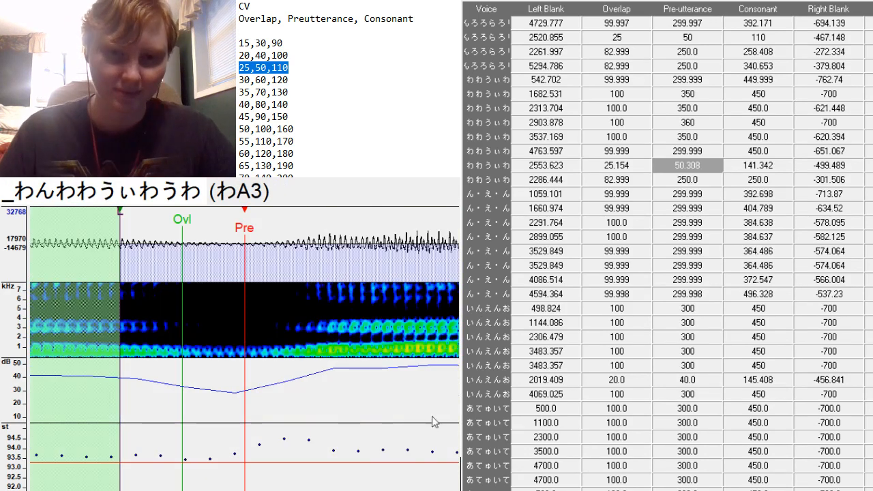
pyautogui.moveTo(621, 166); pyautogui.dragTo(773, 165)
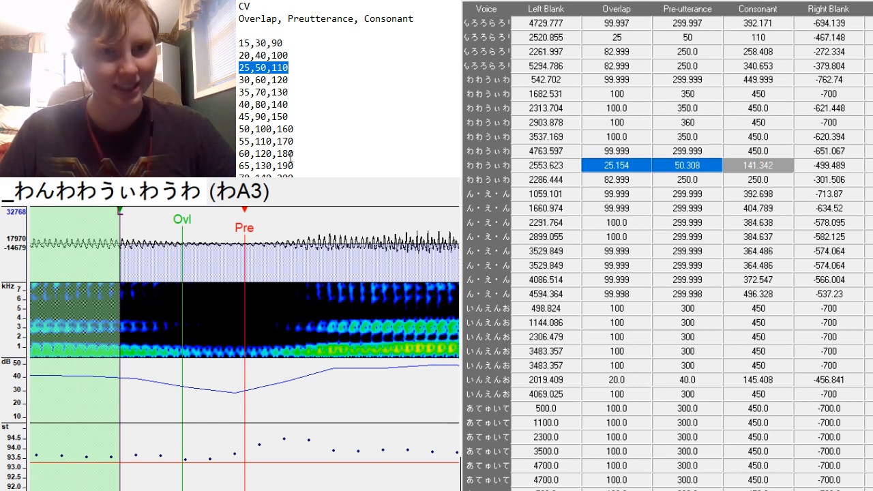
pyautogui.doubleClick(264, 151)
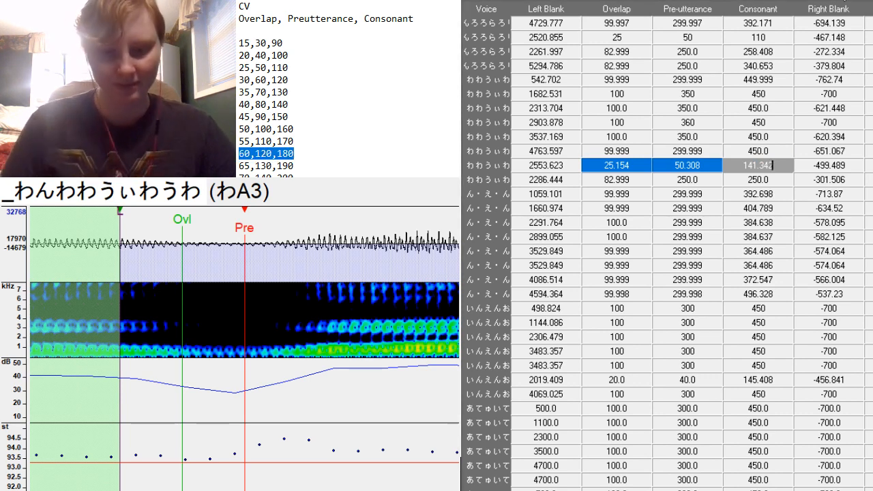
pyautogui.write('60,120,180')
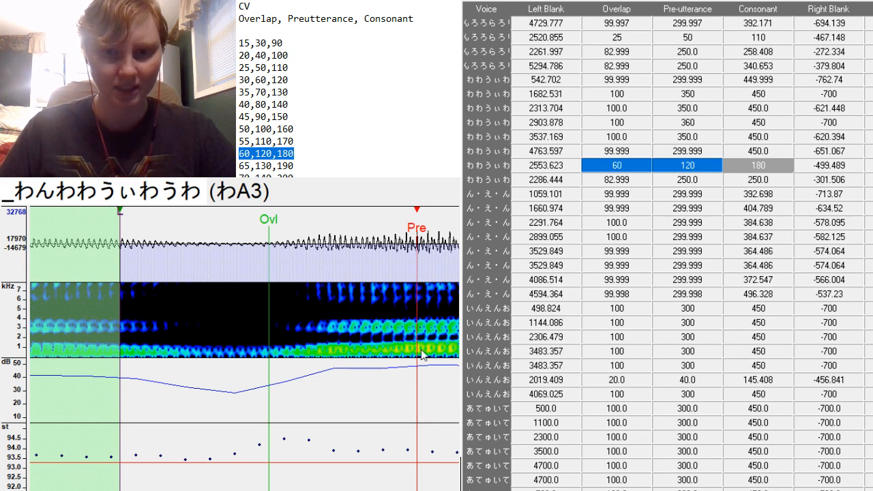
# Align the "わA3" preutterance with the vowel onset by shifting the entry's left blank to about 2551.85.
pyautogui.moveTo(418, 356); pyautogui.dragTo(424, 356)
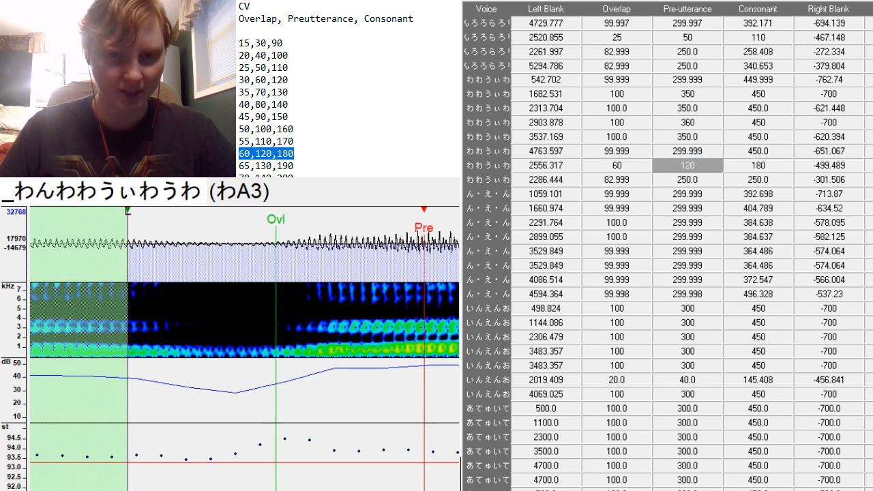
pyautogui.hscroll(3, 244, 348)
pyautogui.moveTo(304, 344); pyautogui.dragTo(293, 367)
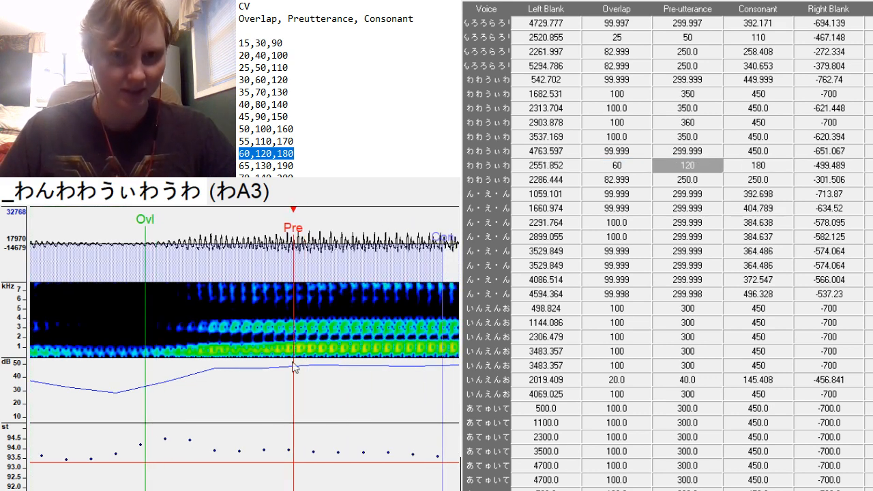
pyautogui.hscroll(5, 244, 347)
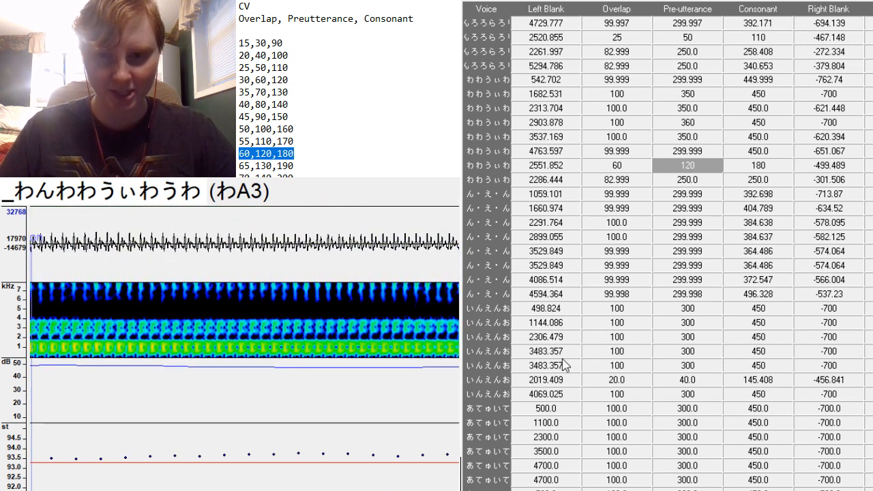
pyautogui.click(558, 393)
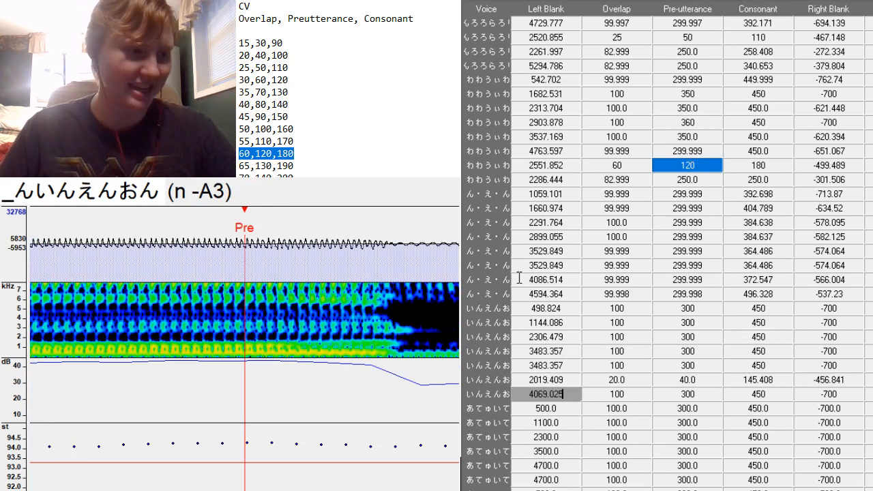
pyautogui.click(688, 165)
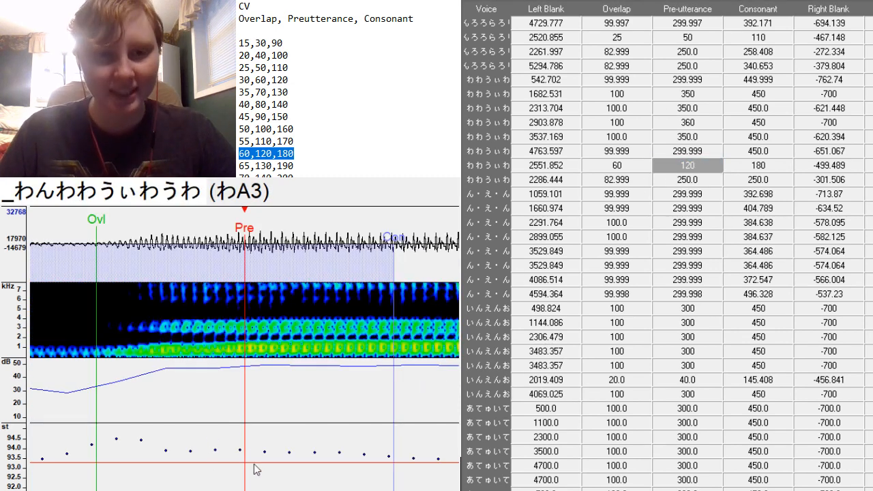
pyautogui.moveTo(244, 358); pyautogui.dragTo(245, 356)
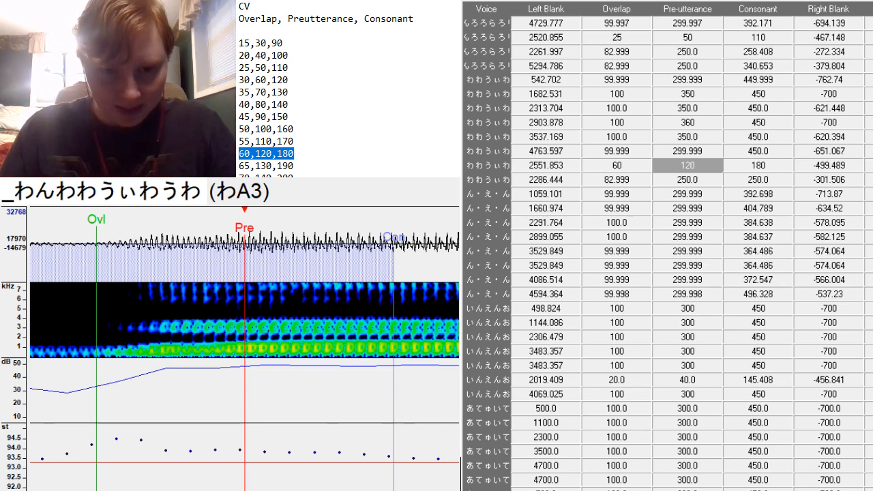
# Move the right blank of "わA3" before the vowel fades, to about -373.3.
pyautogui.scroll(3, 244, 350)
pyautogui.scroll(-8, 244, 350)
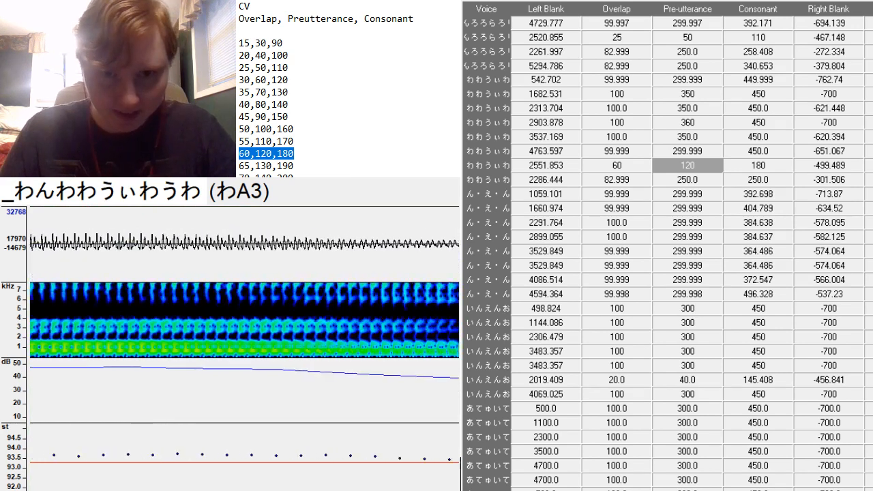
pyautogui.scroll(-2, 244, 349)
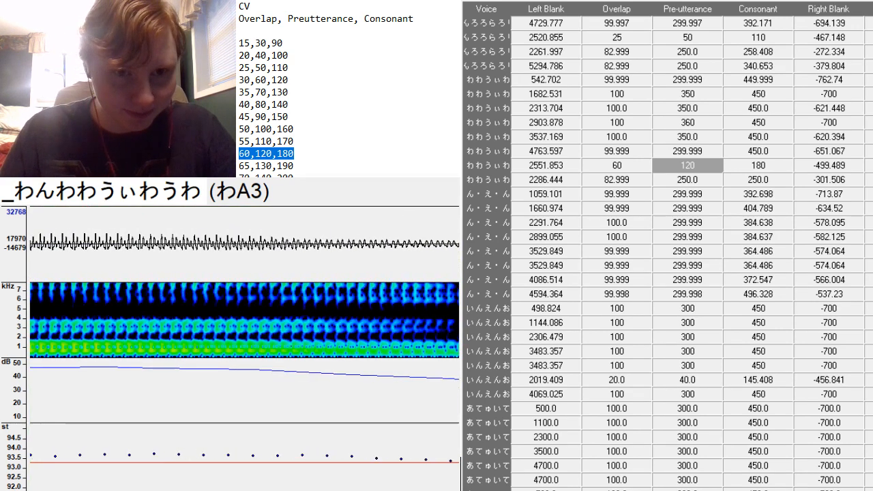
pyautogui.scroll(-8, 382, 262)
pyautogui.moveTo(366, 261)
pyautogui.mouseDown()
pyautogui.moveTo(35, 409)
pyautogui.moveTo(52, 398)
pyautogui.mouseUp()
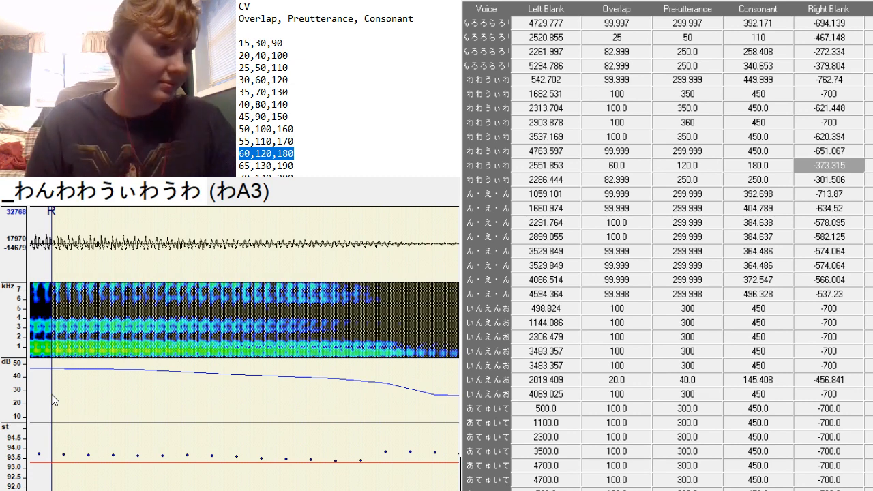
# Shift the "a wA3" entry so its preutterance meets the end of the vowel, with the left blank at about 2323.6.
pyautogui.press('Down')
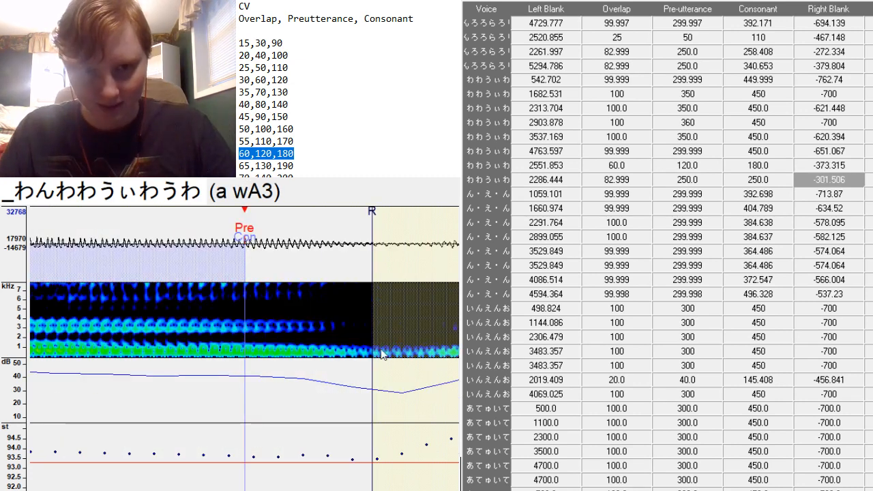
pyautogui.press('F3')
pyautogui.scroll(5, 247, 391)
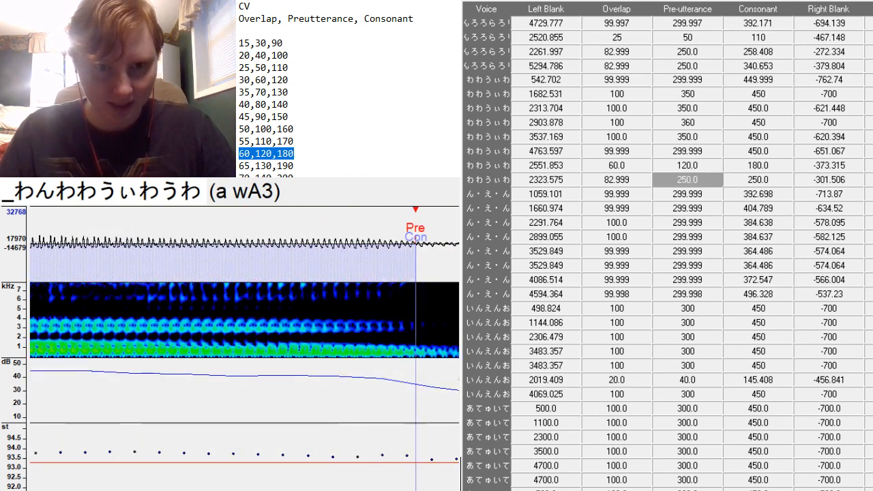
pyautogui.scroll(-8, 247, 390)
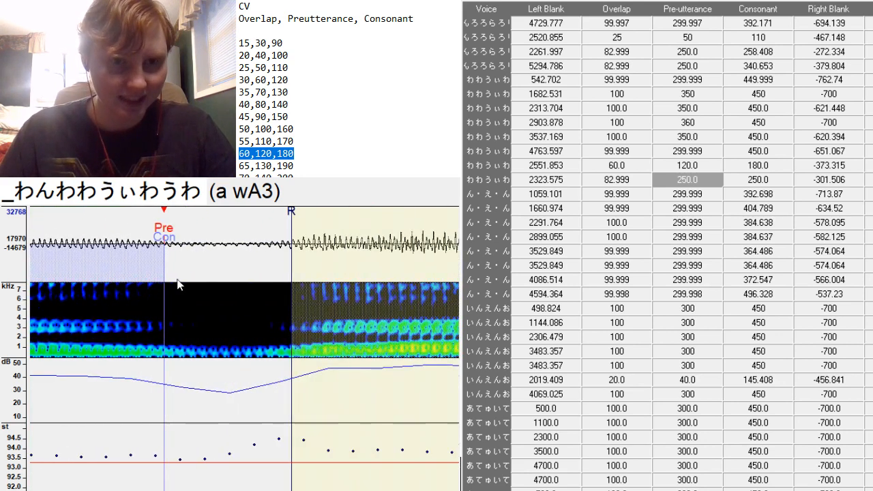
# Set the consonant of "a wA3" to about 258.1 and its right blank to about -295.7.
pyautogui.press('F4')
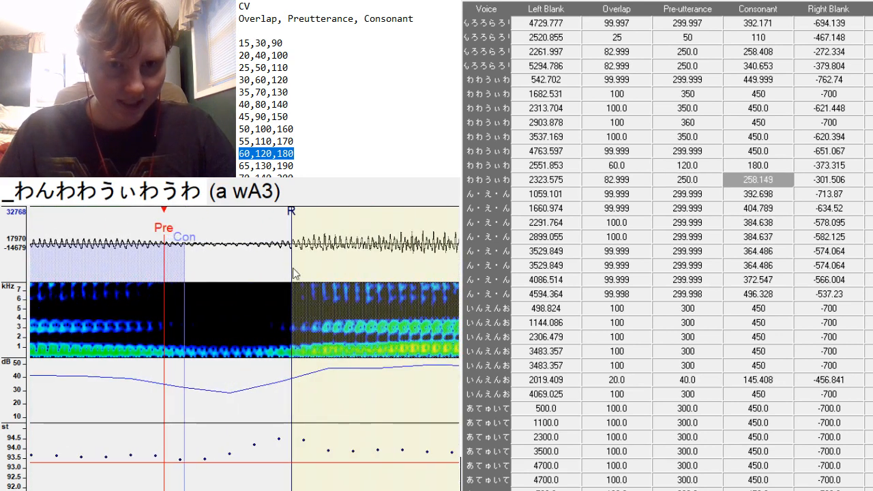
pyautogui.press('F5')
pyautogui.press('F5')
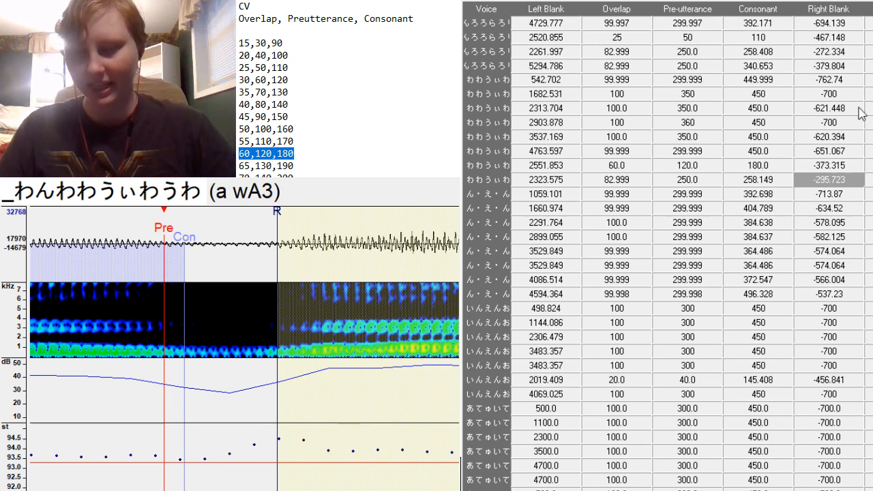
# Set the preutterance of the "n ・いA3" entry to 330.
pyautogui.press('Down')
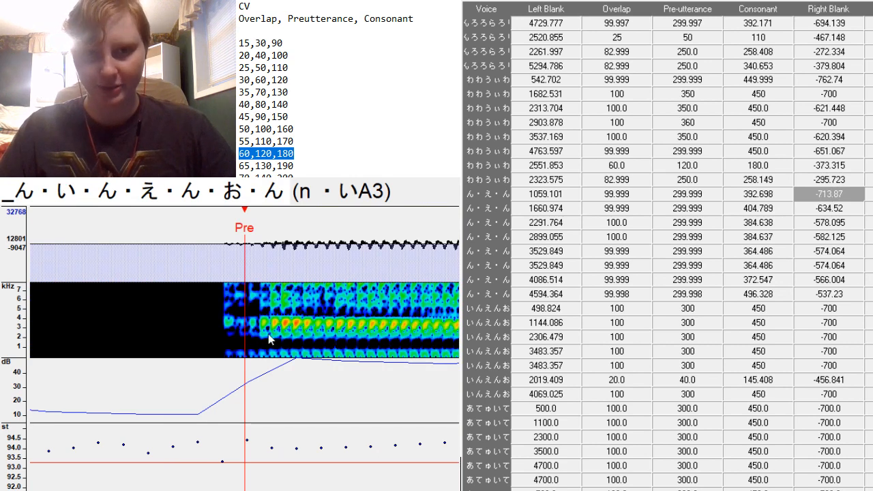
pyautogui.scroll(9, 244, 355)
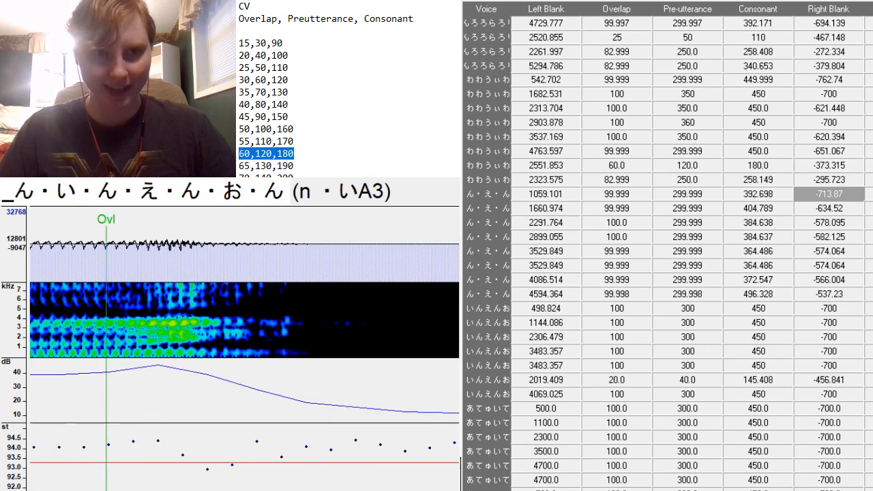
pyautogui.scroll(-7, 245, 355)
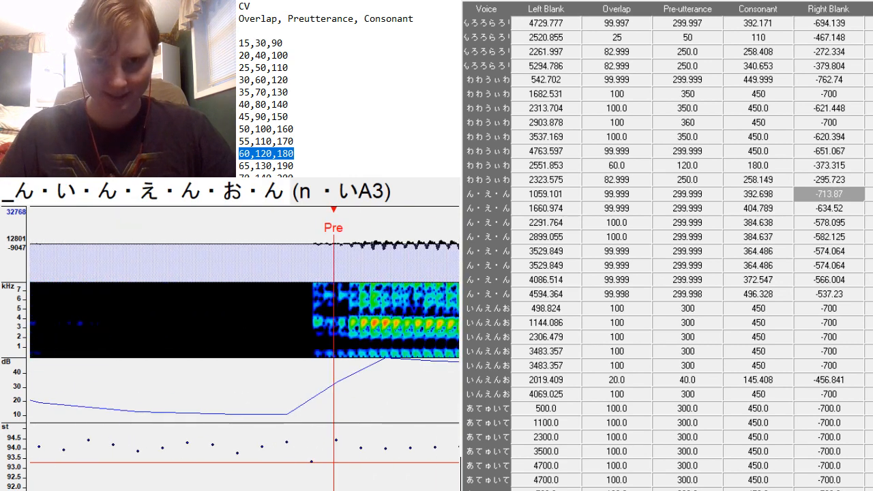
pyautogui.click(714, 195)
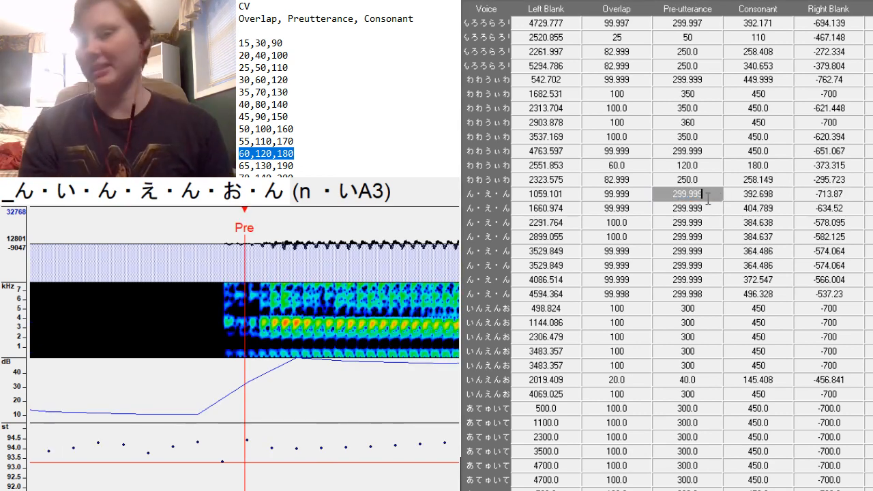
pyautogui.press('BackSpace')
pyautogui.press('BackSpace')
pyautogui.press('BackSpace')
pyautogui.press('BackSpace')
pyautogui.press('BackSpace')
pyautogui.press('BackSpace')
pyautogui.press('BackSpace')
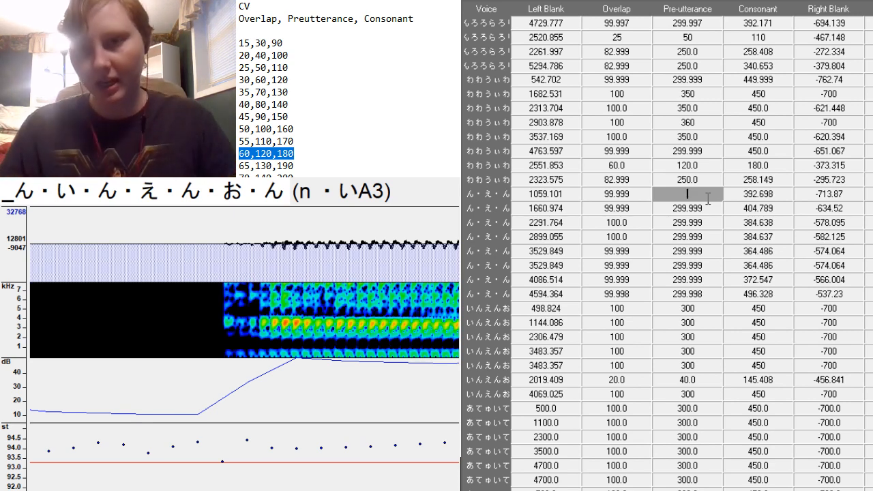
pyautogui.write('333')
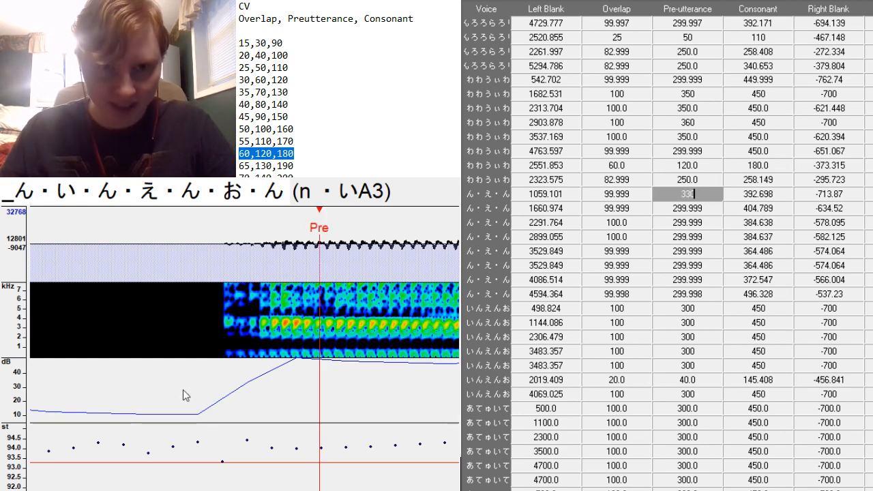
pyautogui.write('0')
pyautogui.press('Return')
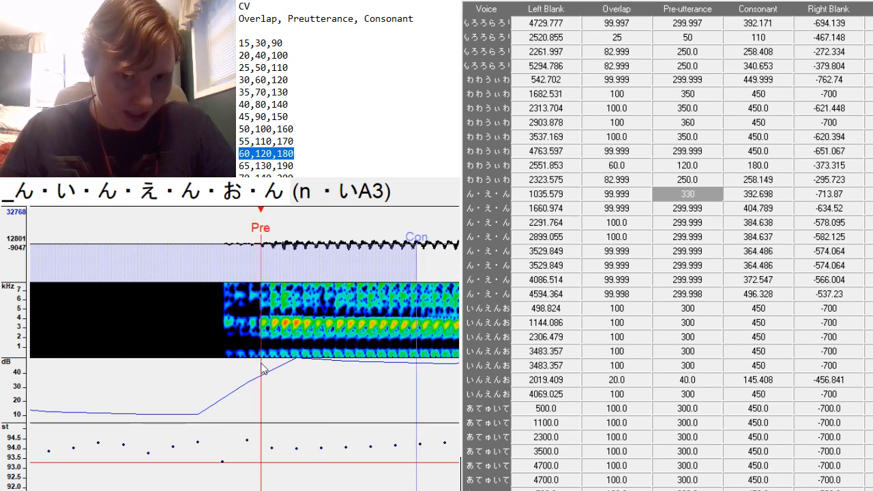
# Fine-tune the "n ・いA3" position to a left blank of about 1034.8, and check its overlap and right blank placement.
pyautogui.moveTo(260, 360); pyautogui.dragTo(259, 361)
pyautogui.scroll(7, 244, 348)
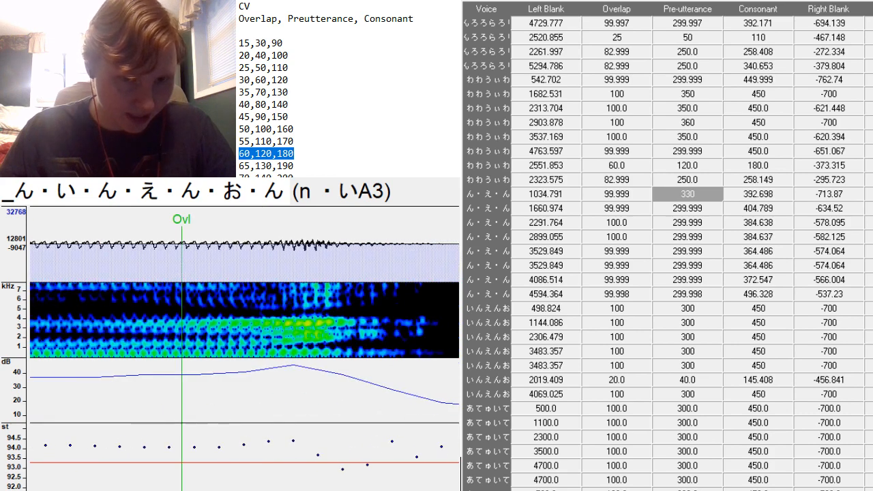
pyautogui.scroll(-4, 244, 348)
pyautogui.scroll(3, 244, 348)
pyautogui.scroll(-9, 244, 347)
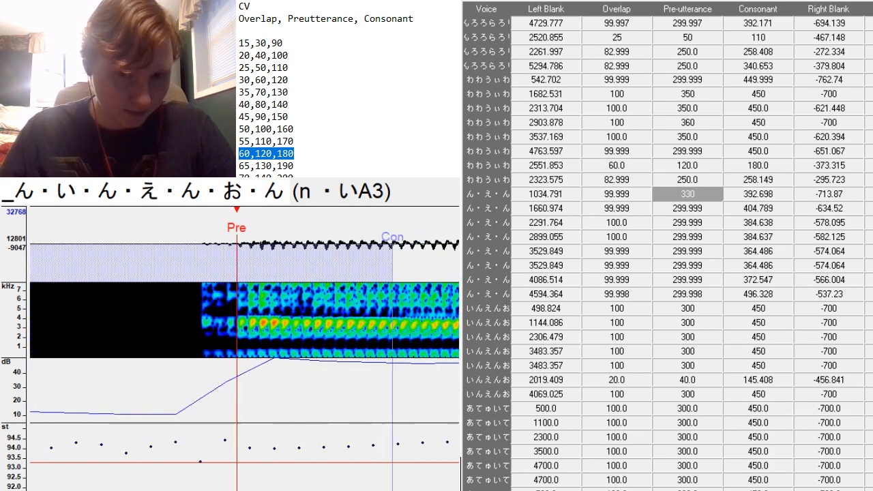
pyautogui.scroll(-4, 228, 270)
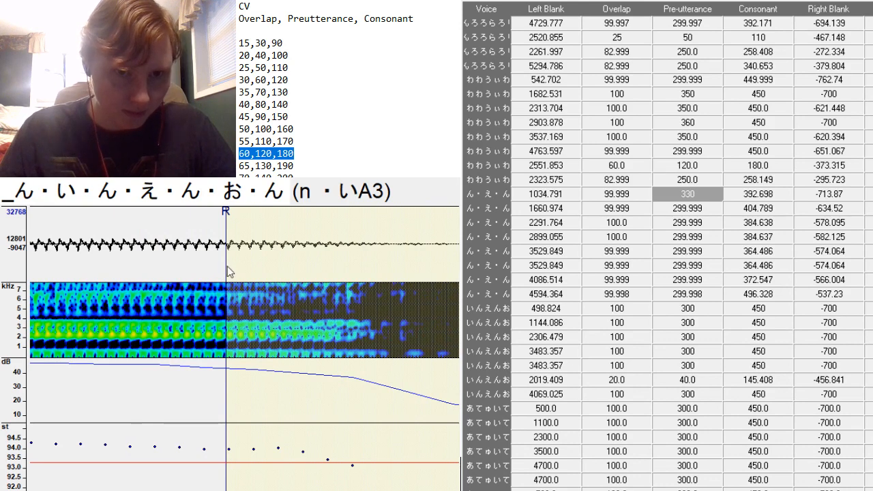
# Set the right blank of the "n ・いA3" entry to about -657.7, before the vowel fades.
pyautogui.scroll(12, 208, 281)
pyautogui.scroll(1, 208, 281)
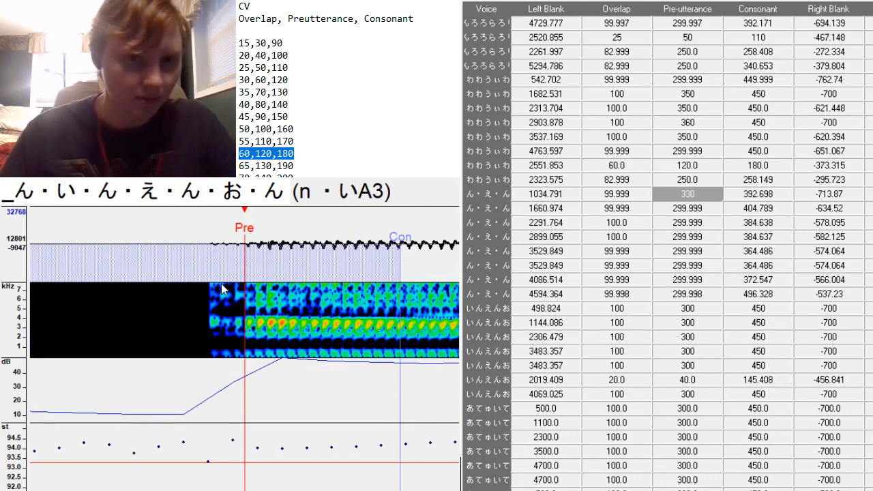
pyautogui.scroll(-12, 292, 258)
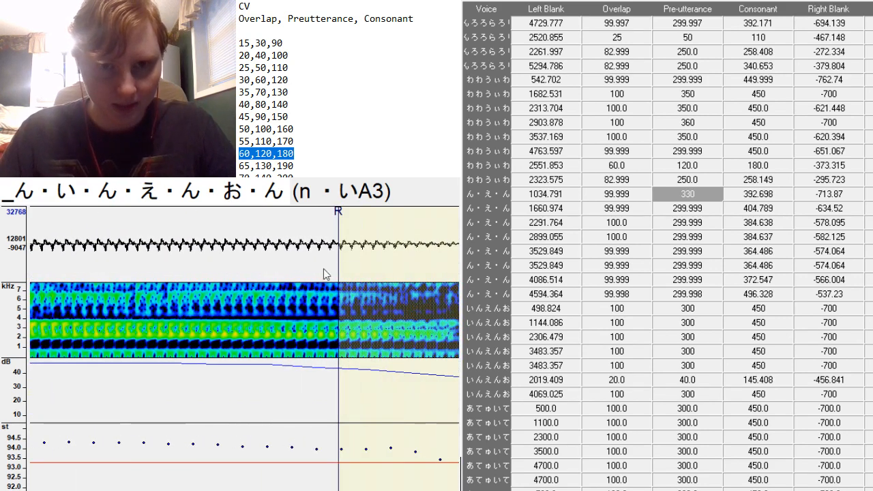
pyautogui.moveTo(338, 259)
pyautogui.mouseDown()
pyautogui.moveTo(318, 293)
pyautogui.moveTo(199, 349)
pyautogui.mouseUp()
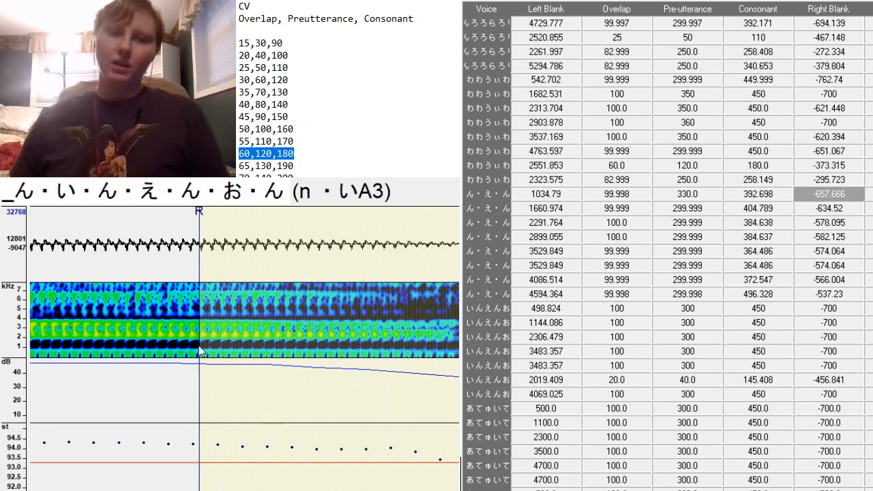
# Shift the "i ・んA3" entry to a left blank of about 1641.0, and check its overlap and right blank placement.
pyautogui.press('Down')
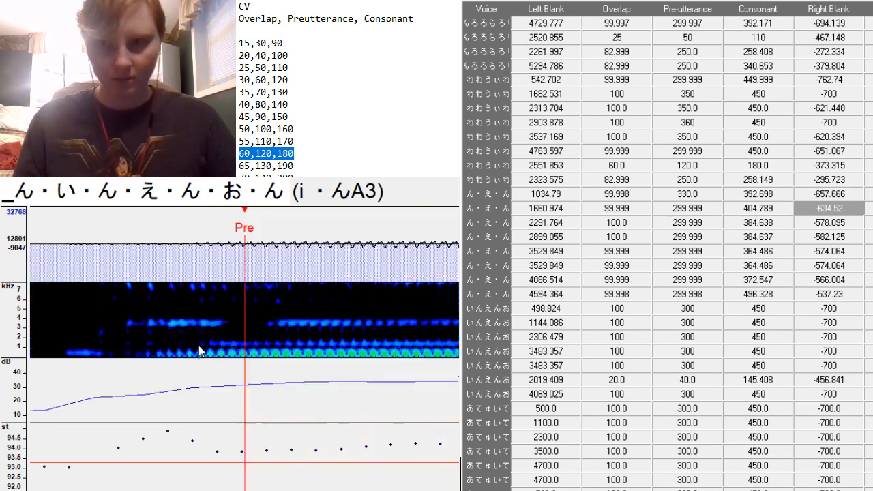
pyautogui.press('F3')
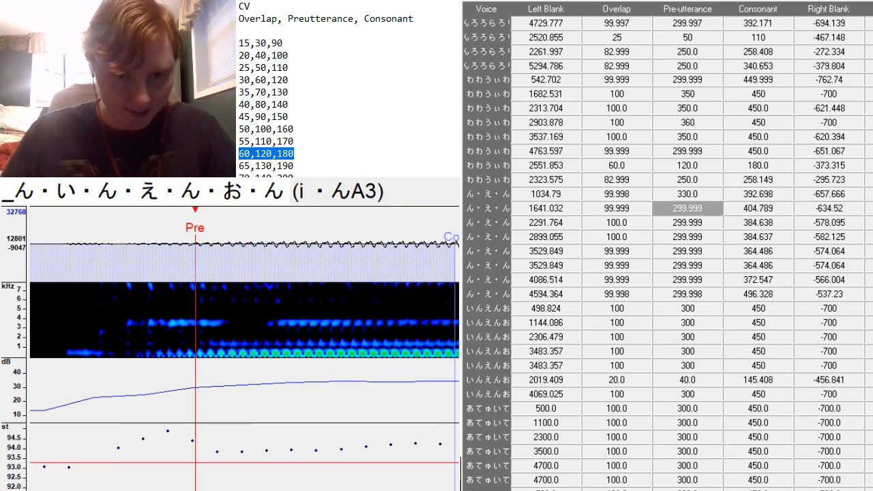
pyautogui.scroll(6, 195, 320)
pyautogui.scroll(-3, 195, 321)
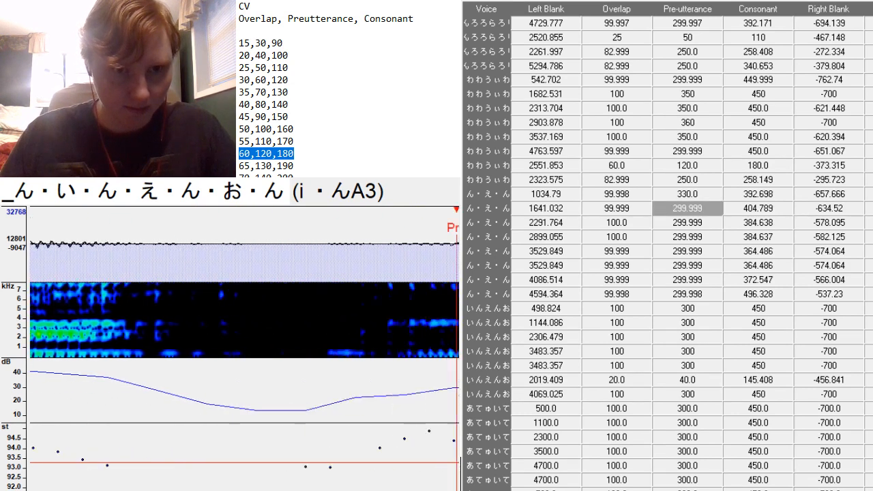
pyautogui.scroll(-5, 244, 348)
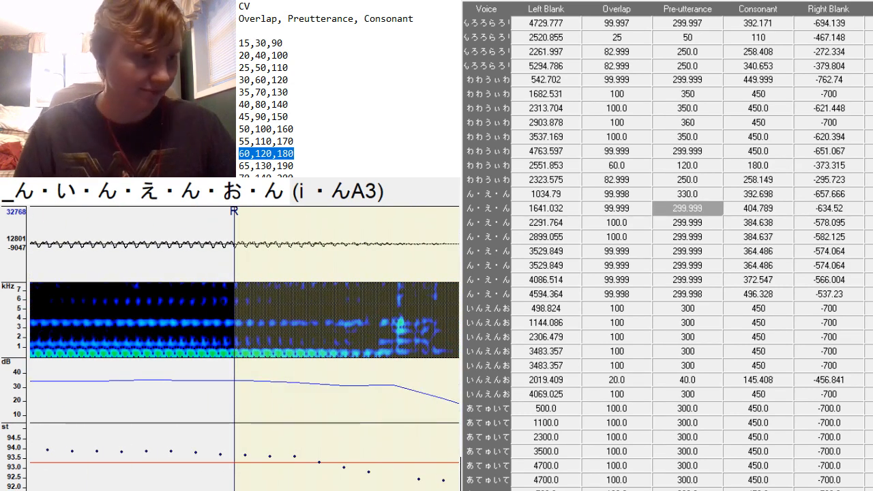
# Shift the "n ・えA3" entry so its preutterance meets the vowel onset, with the left blank at about 2229.6.
pyautogui.press('Down')
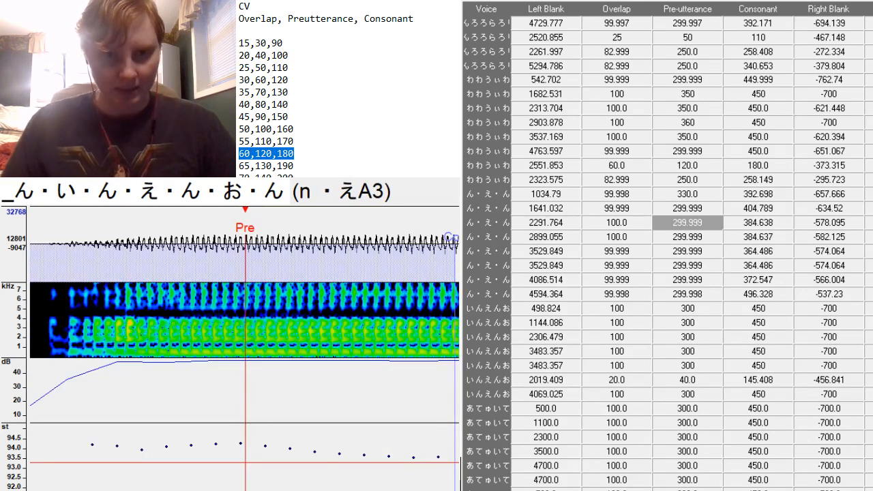
pyautogui.press('F3')
pyautogui.press('F3')
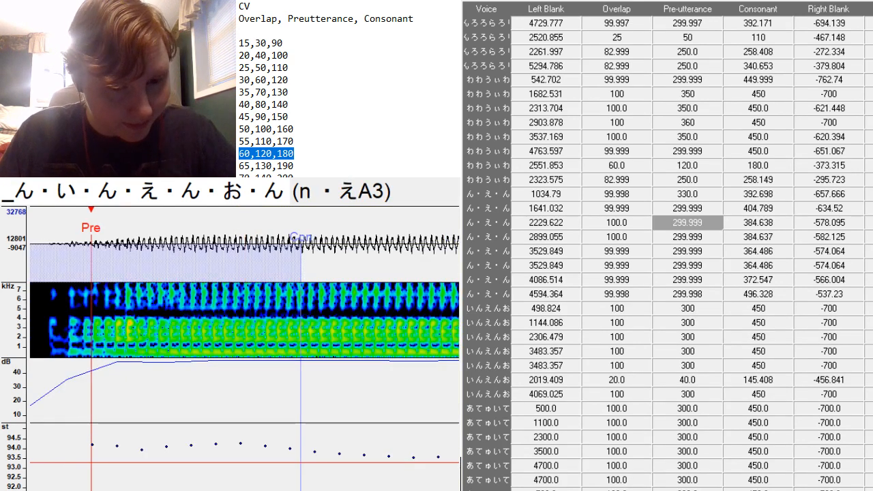
pyautogui.scroll(10, 244, 348)
pyautogui.scroll(-7, 244, 348)
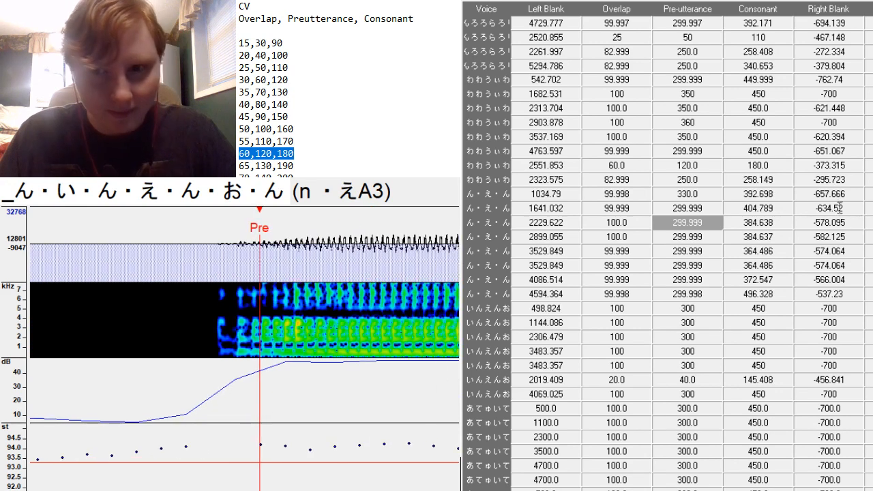
# Set the preutterance of "n ・えA3" to 350 and realign it with the vowel onset at a left blank of about 2179.9.
pyautogui.click(716, 220)
pyautogui.press('BackSpace')
pyautogui.press('BackSpace')
pyautogui.press('BackSpace')
pyautogui.press('BackSpace')
pyautogui.press('BackSpace')
pyautogui.press('BackSpace')
pyautogui.press('BackSpace')
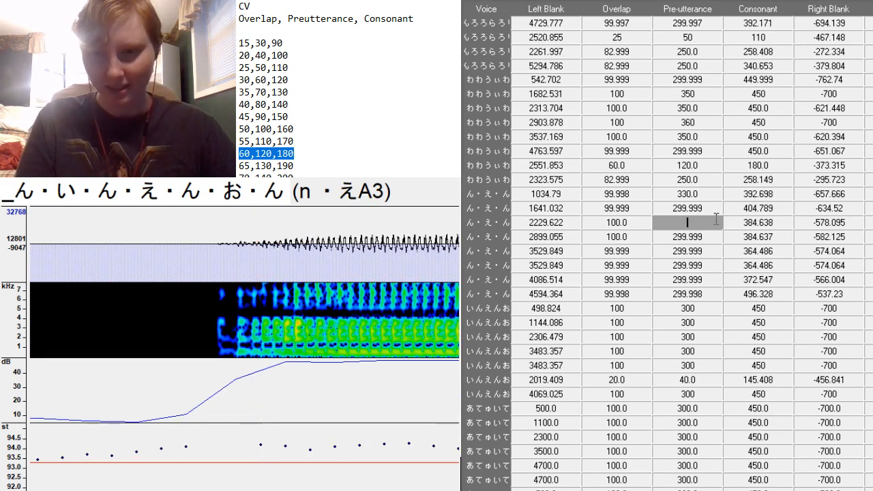
pyautogui.write('350')
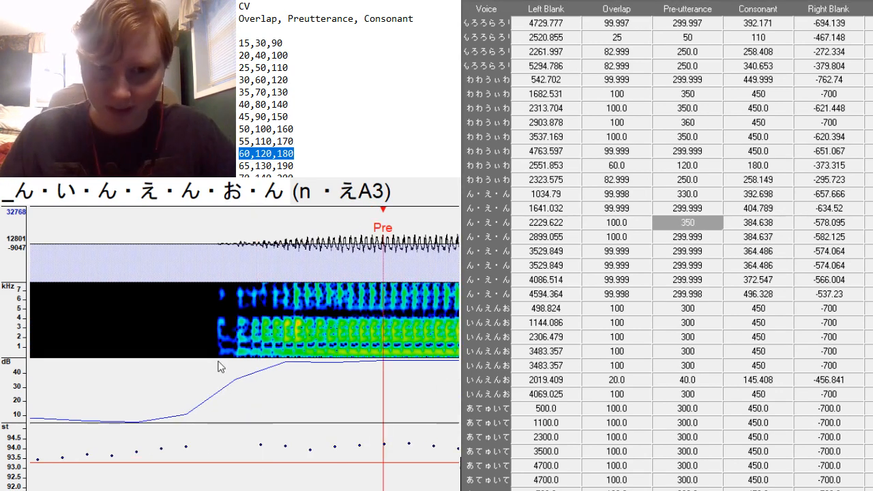
pyautogui.click(258, 364)
pyautogui.moveTo(264, 369); pyautogui.dragTo(260, 350)
# Set the consonant of "n ・えA3" to about 427.8 and its right blank to about -674.2.
pyautogui.moveTo(346, 301)
pyautogui.mouseDown()
pyautogui.moveTo(448, 321)
pyautogui.moveTo(429, 337)
pyautogui.mouseUp()
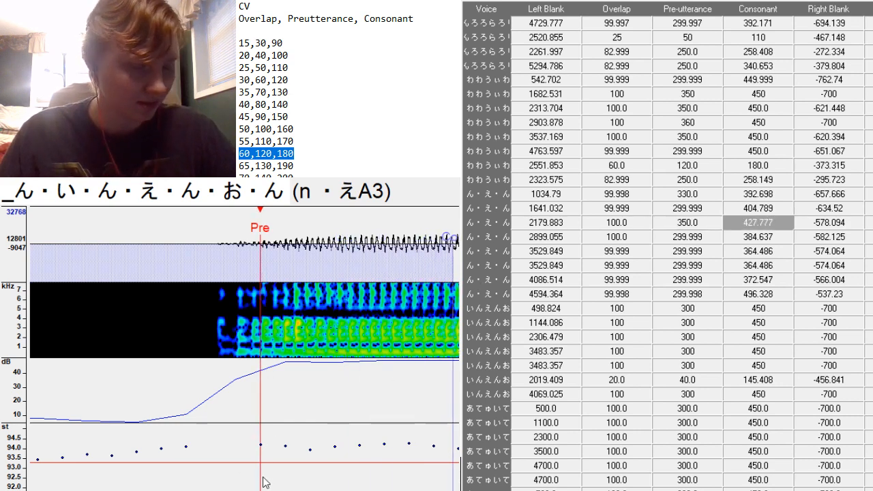
pyautogui.moveTo(265, 490)
pyautogui.mouseDown()
pyautogui.moveTo(251, 490)
pyautogui.moveTo(290, 490)
pyautogui.moveTo(277, 490)
pyautogui.mouseUp()
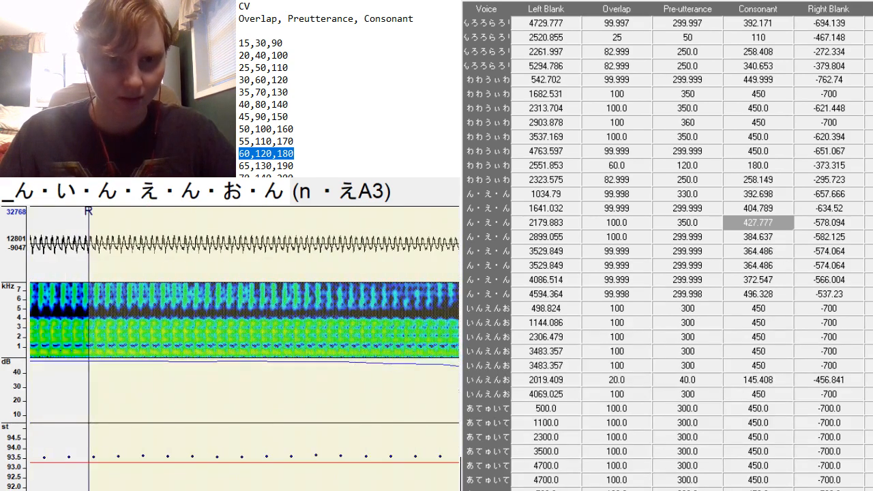
pyautogui.moveTo(90, 256)
pyautogui.mouseDown()
pyautogui.moveTo(409, 320)
pyautogui.moveTo(323, 361)
pyautogui.moveTo(326, 386)
pyautogui.mouseUp()
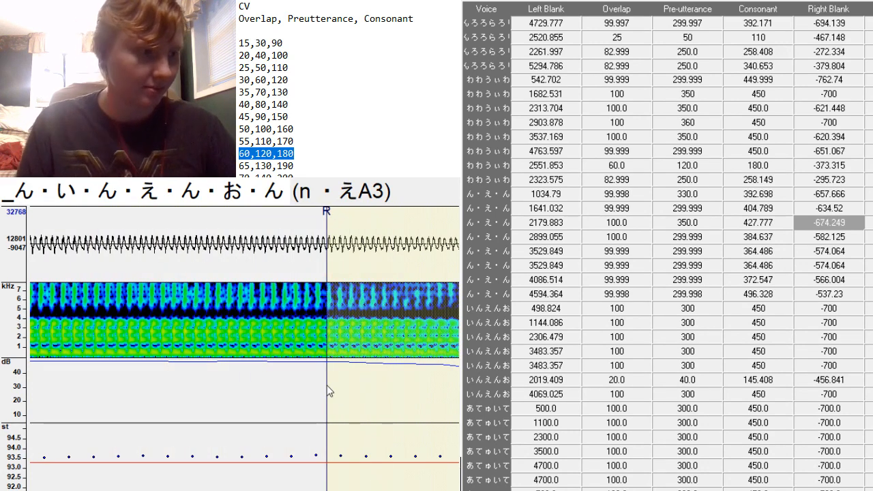
# Shift the "e ・んA3" entry so its preutterance meets the ん onset, with the left blank at about 2820.1.
pyautogui.press('Down')
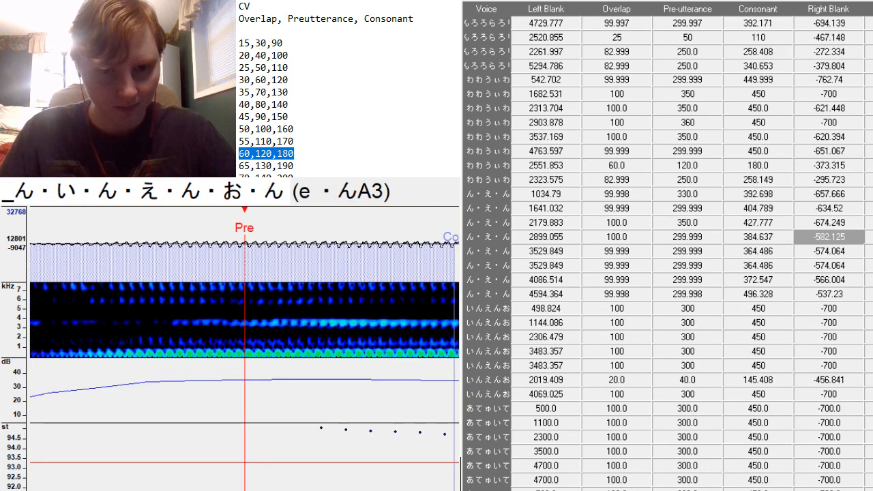
pyautogui.moveTo(273, 490); pyautogui.dragTo(266, 490)
pyautogui.press('F3')
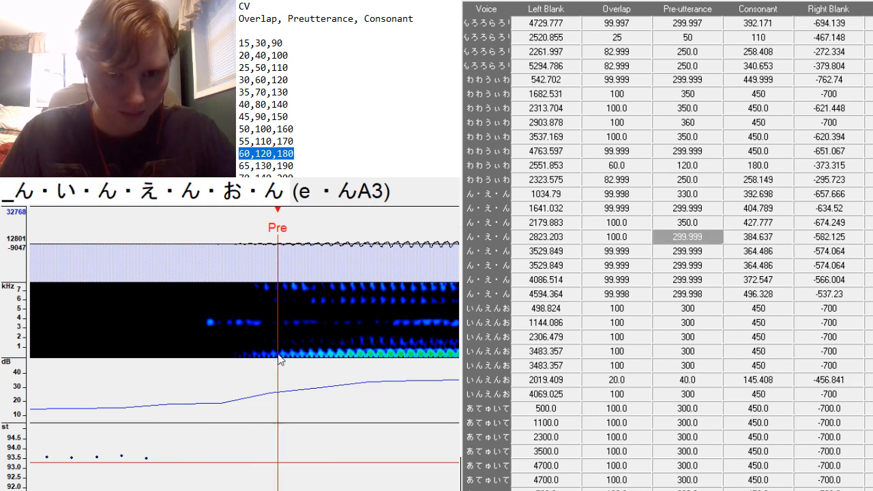
pyautogui.moveTo(279, 359); pyautogui.dragTo(271, 359)
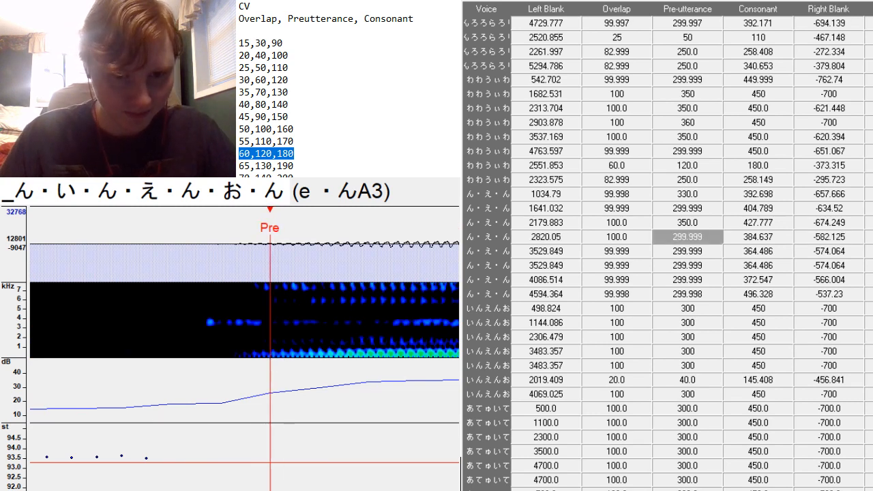
pyautogui.moveTo(267, 490)
pyautogui.mouseDown()
pyautogui.moveTo(254, 490)
pyautogui.moveTo(268, 490)
pyautogui.mouseUp()
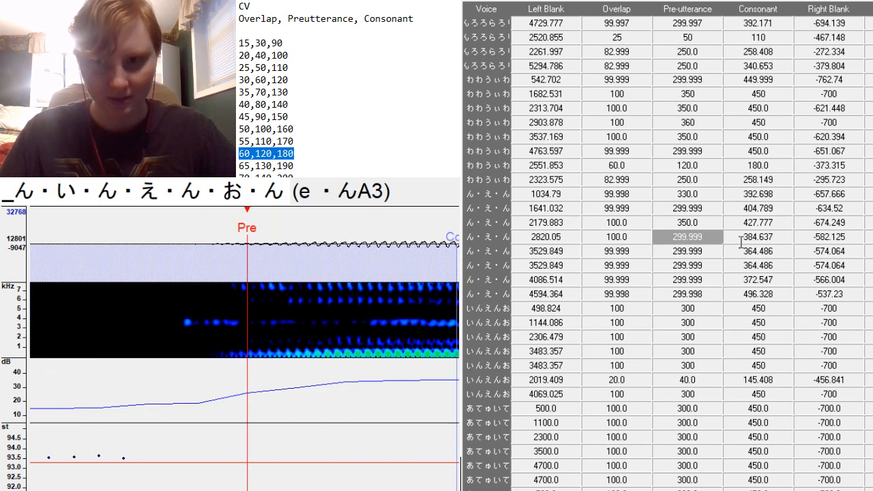
# Set the preutterance of "e ・んA3" to 340 and realign it with the ん onset at a left blank of about 2776.6.
pyautogui.click(709, 236)
pyautogui.press('BackSpace')
pyautogui.press('BackSpace')
pyautogui.press('BackSpace')
pyautogui.press('BackSpace')
pyautogui.press('BackSpace')
pyautogui.press('BackSpace')
pyautogui.press('BackSpace')
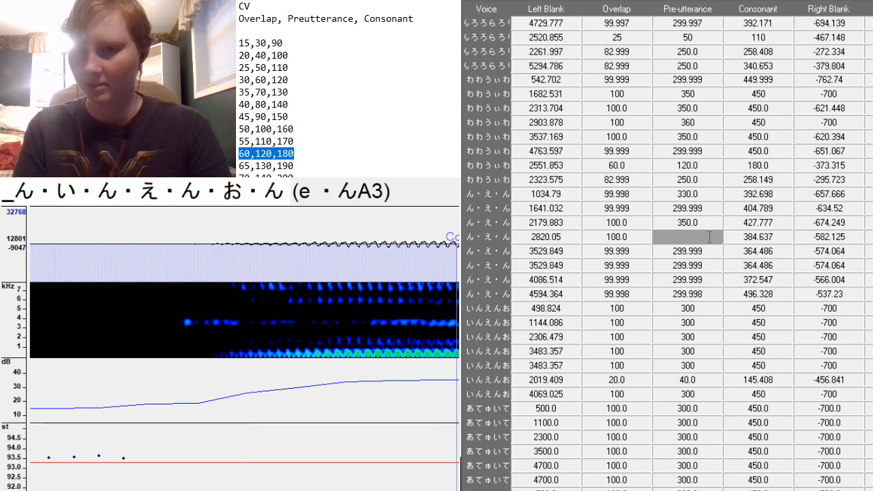
pyautogui.write('340')
pyautogui.press('Return')
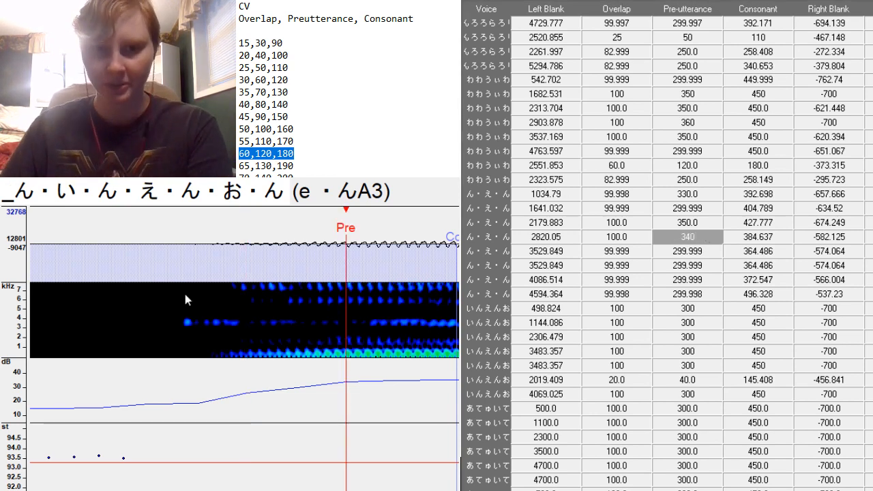
pyautogui.press('F3')
pyautogui.press('F3')
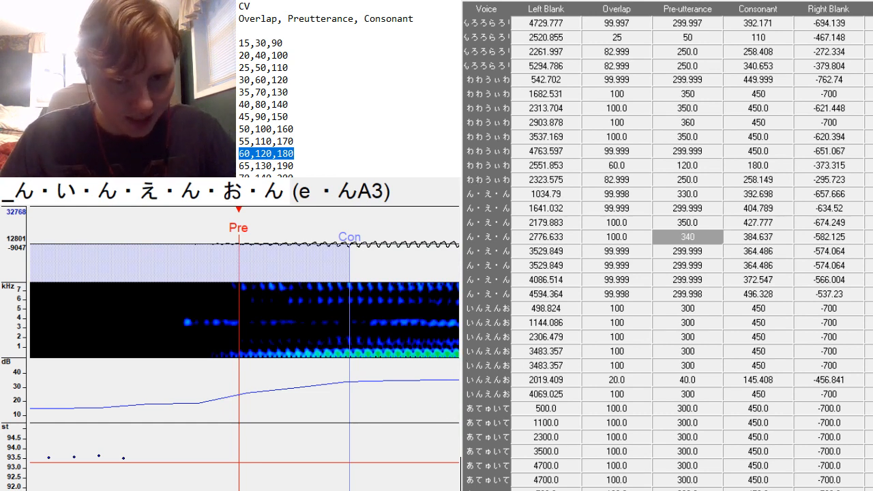
# Set the consonant of "e ・んA3" to about 494.2 and its right blank to about -716.0.
pyautogui.hscroll(-8, 245, 355)
pyautogui.hscroll(10, 244, 354)
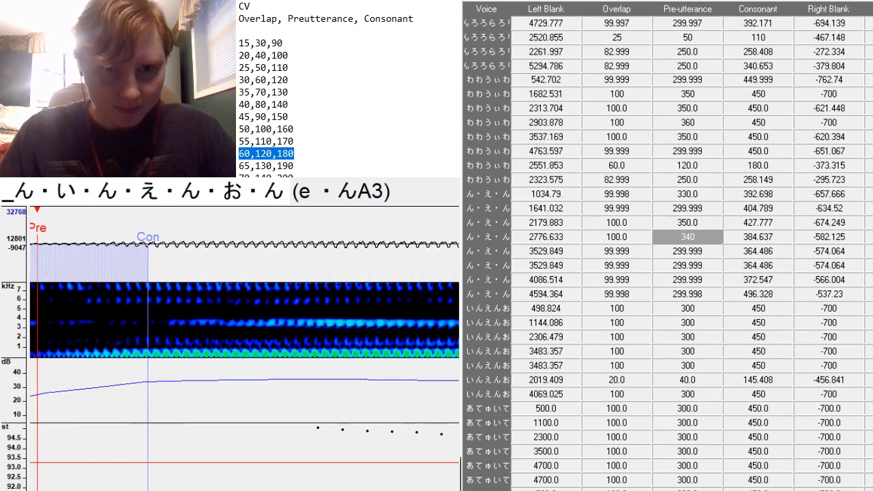
pyautogui.moveTo(148, 314)
pyautogui.mouseDown()
pyautogui.moveTo(429, 411)
pyautogui.moveTo(419, 415)
pyautogui.mouseUp()
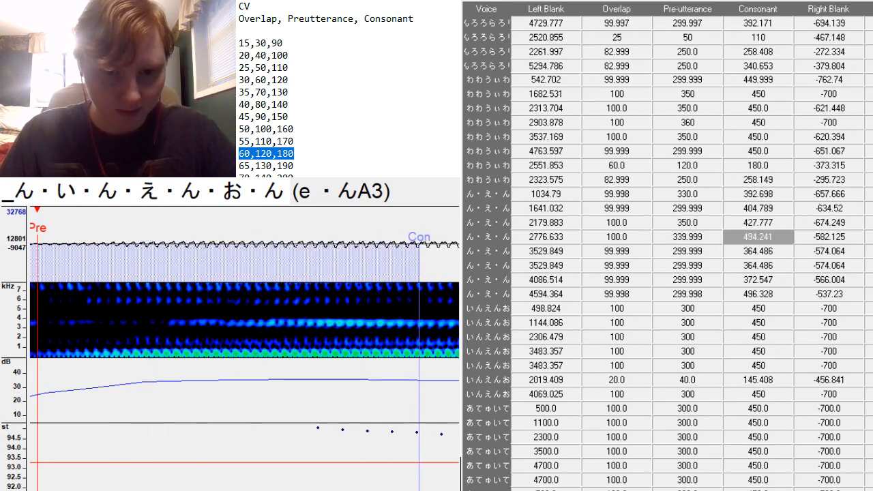
pyautogui.hscroll(6, 69, 267)
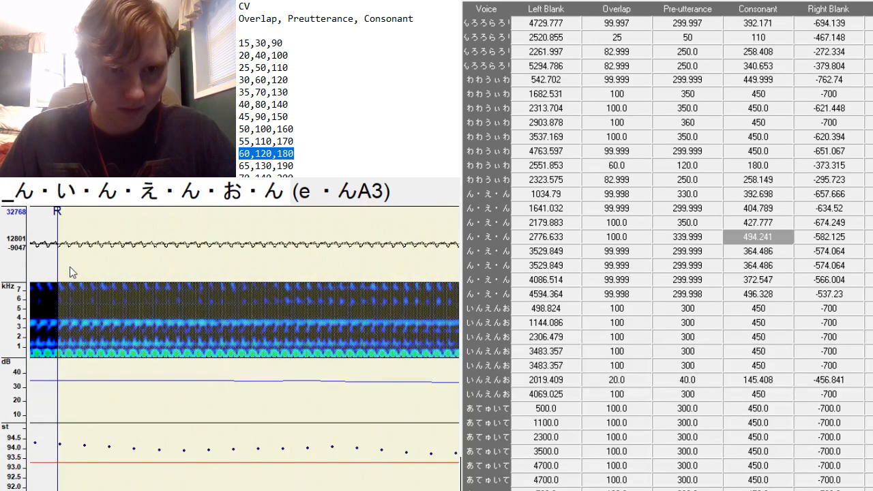
pyautogui.moveTo(57, 267)
pyautogui.mouseDown()
pyautogui.moveTo(69, 287)
pyautogui.moveTo(390, 427)
pyautogui.mouseUp()
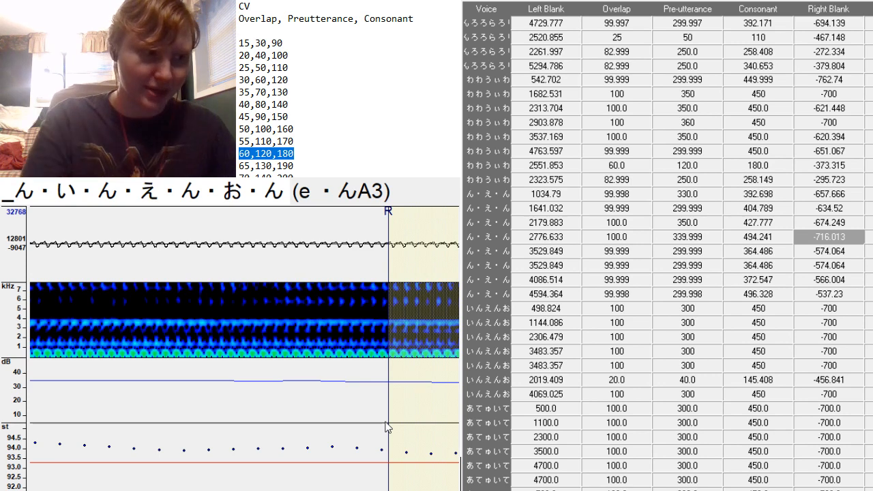
# Shift the "n ・おA3" entry so its preutterance meets the vowel onset at a left blank of about 3453.3, and check its overlap.
pyautogui.press('Down')
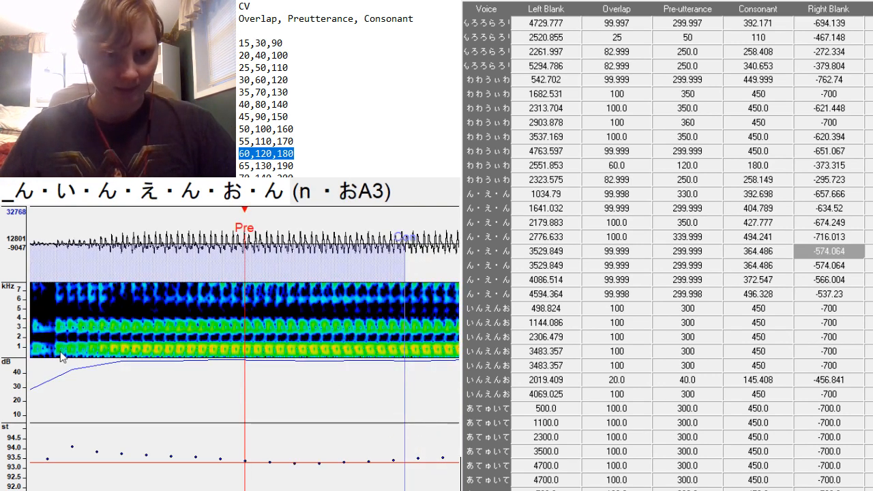
pyautogui.press('F3')
pyautogui.click(56, 350)
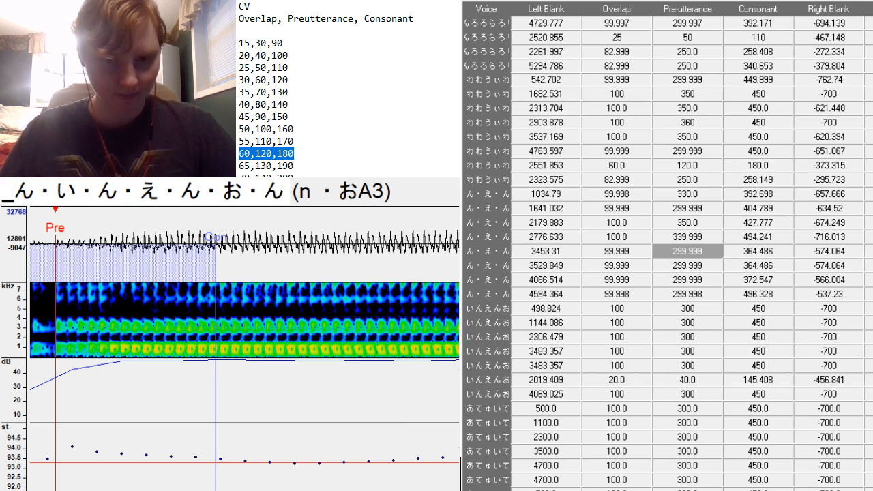
pyautogui.scroll(2, 55, 349)
# Set the preutterance of "n ・おA3" to 350 and realign it with the vowel onset at a left blank of about 3402.8.
pyautogui.click(708, 256)
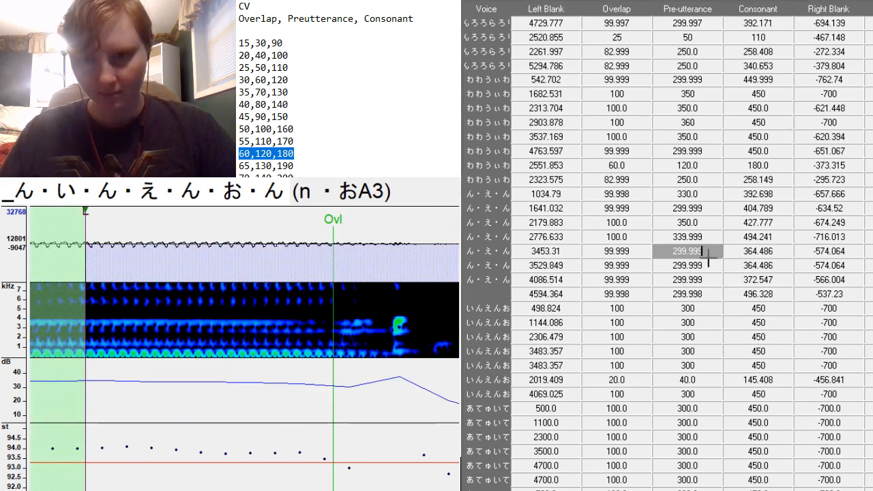
pyautogui.press('Down')
pyautogui.press('Up')
pyautogui.press('BackSpace')
pyautogui.press('BackSpace')
pyautogui.press('BackSpace')
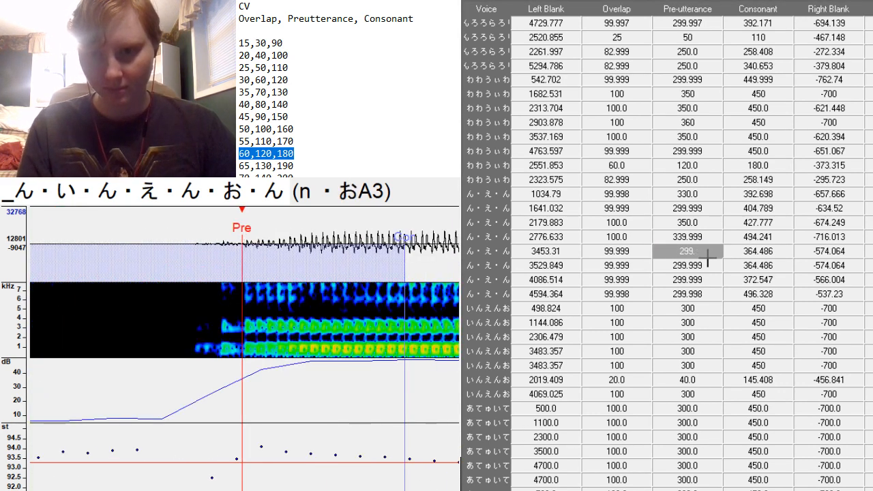
pyautogui.press('BackSpace')
pyautogui.press('BackSpace')
pyautogui.press('BackSpace')
pyautogui.press('BackSpace')
pyautogui.write('35')
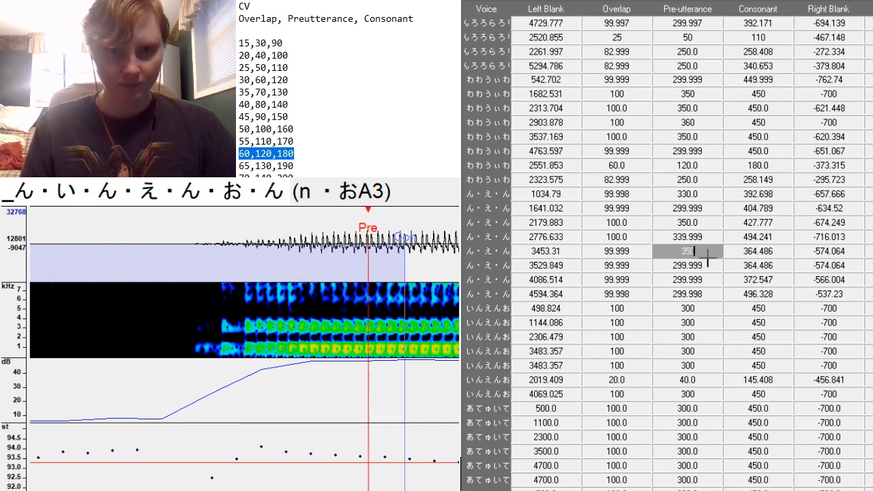
pyautogui.write('0')
pyautogui.press('Return')
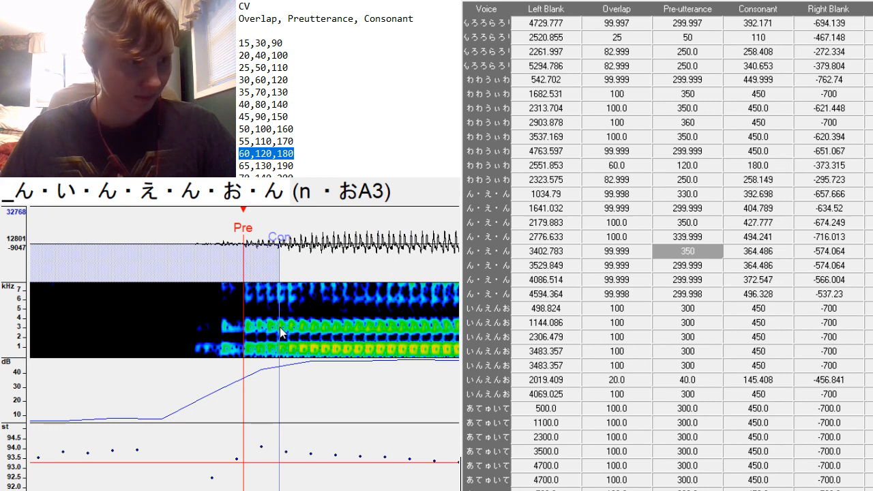
# Set the consonant of "n ・おA3" to about 455.6 and its right blank to about -719.4.
pyautogui.moveTo(280, 334); pyautogui.dragTo(460, 335)
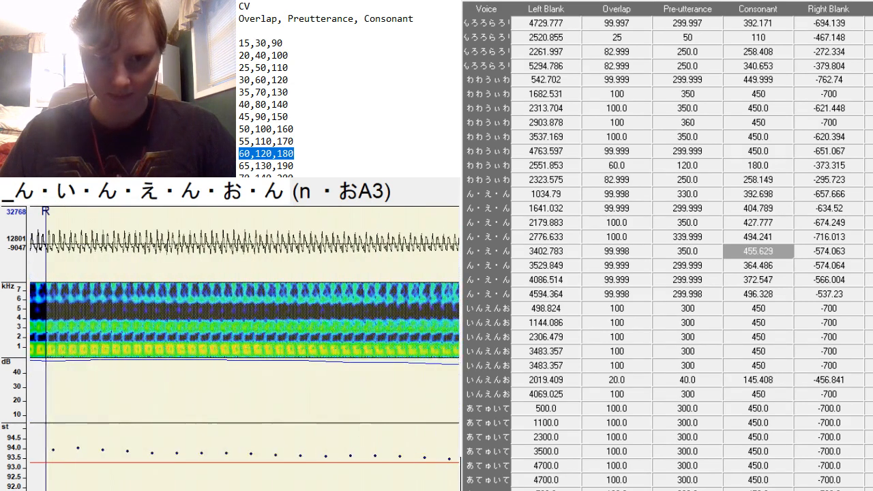
pyautogui.moveTo(45, 263)
pyautogui.mouseDown()
pyautogui.moveTo(341, 307)
pyautogui.moveTo(407, 345)
pyautogui.mouseUp()
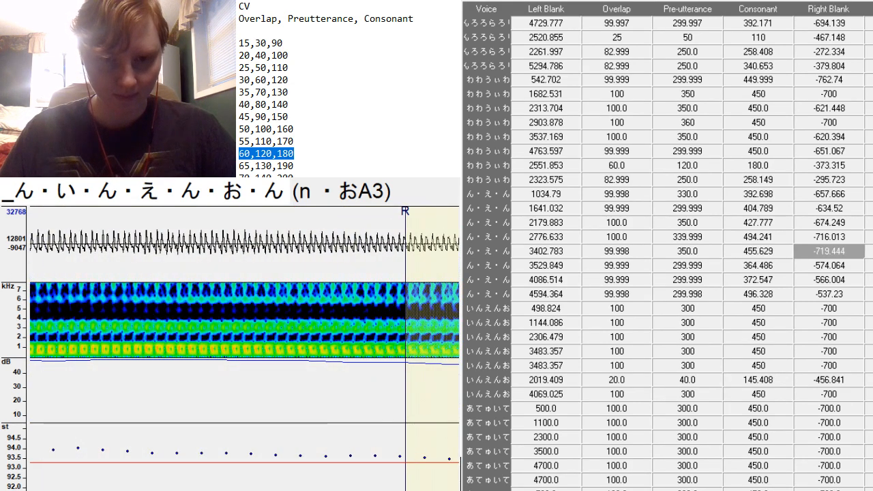
pyautogui.hscroll(-5, 244, 348)
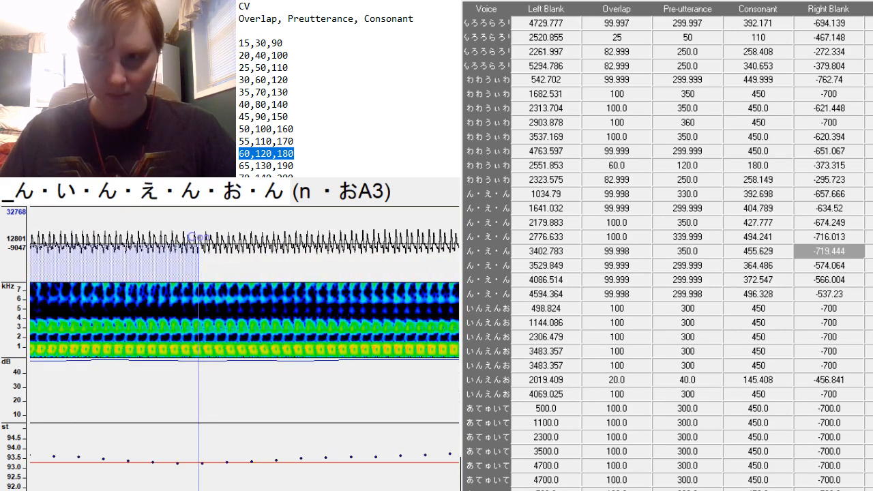
# Set the consonant of "n ・おA3" to about 410.7 and copy all five of its timing values to "n ・をA3".
pyautogui.moveTo(198, 307); pyautogui.dragTo(87, 371)
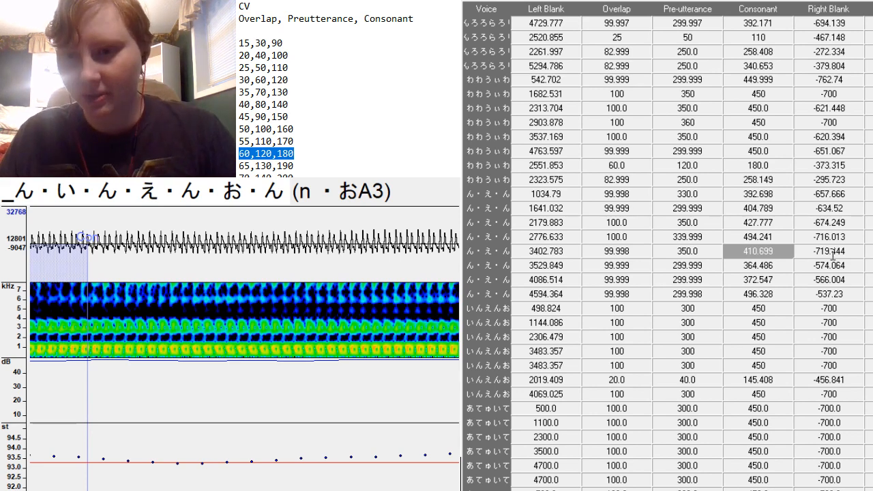
pyautogui.moveTo(834, 251); pyautogui.dragTo(833, 271)
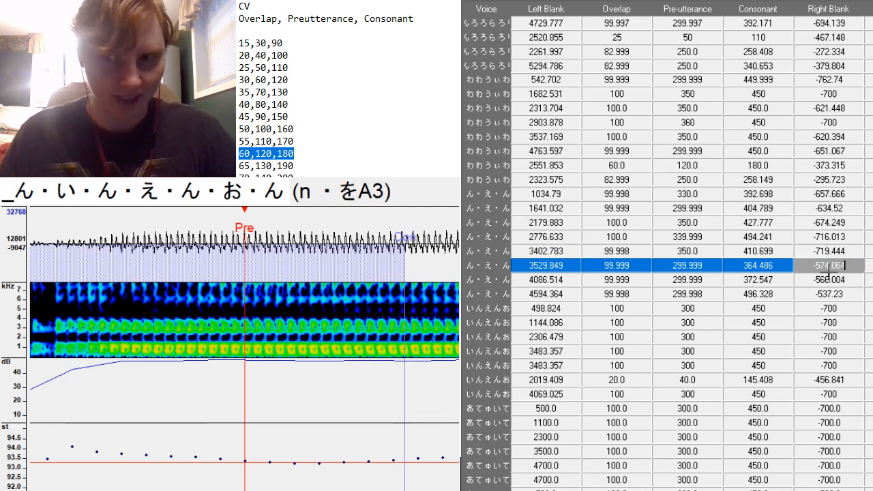
pyautogui.write('3402.783\t99.998\t350.0\t410.699\t-719.444')
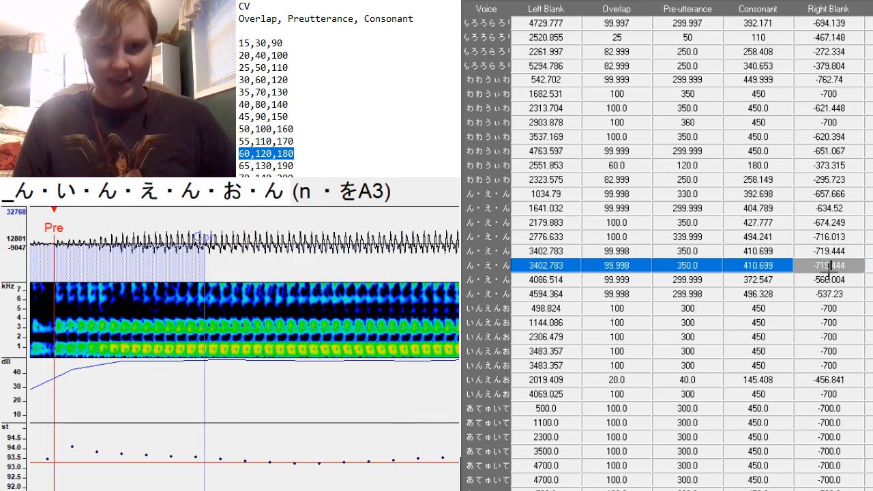
pyautogui.click(829, 274)
pyautogui.click(829, 274)
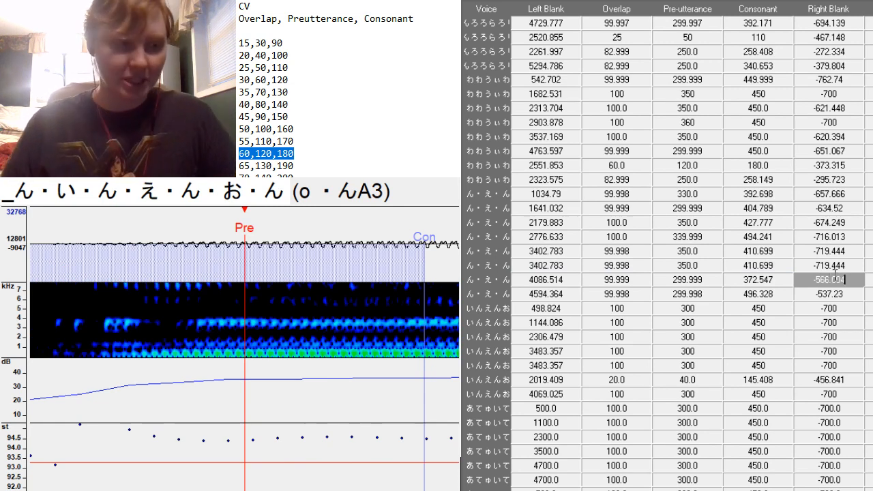
# Align the preutterance of "o ・んA3" with the ん onset at a left blank of about 4040.6 and set its right blank to about -650.5.
pyautogui.click(132, 362)
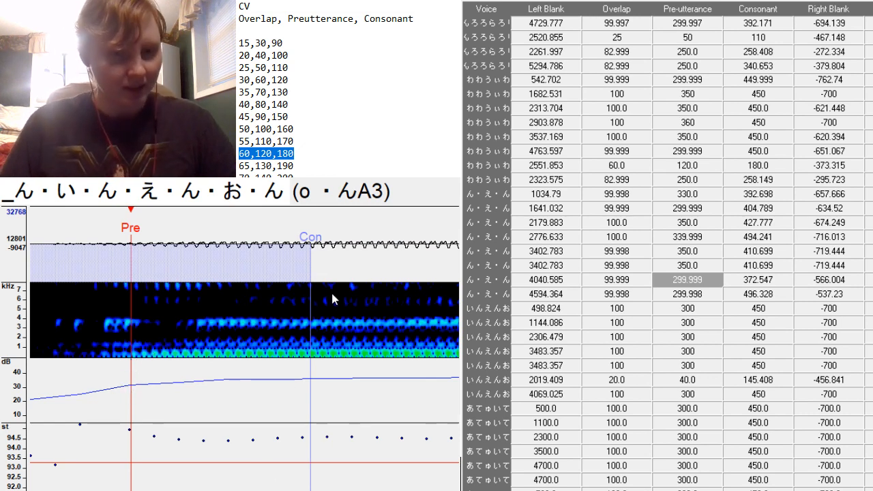
pyautogui.scroll(8, 245, 319)
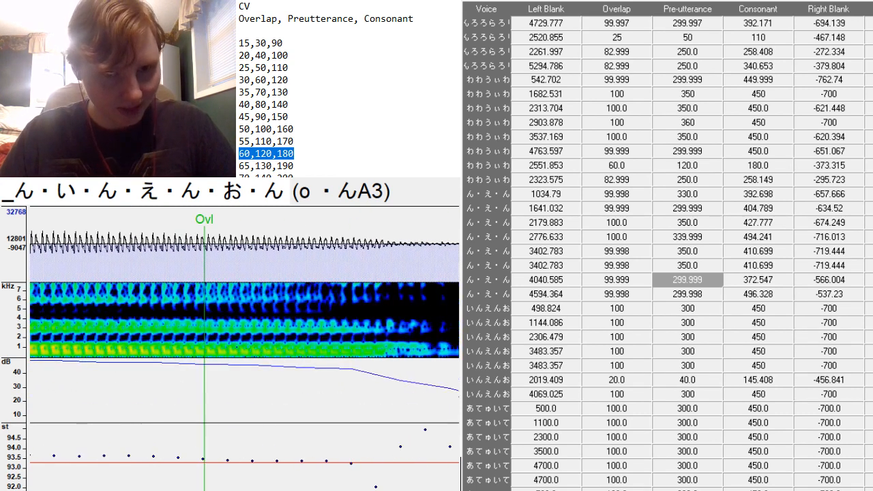
pyautogui.scroll(-10, 245, 319)
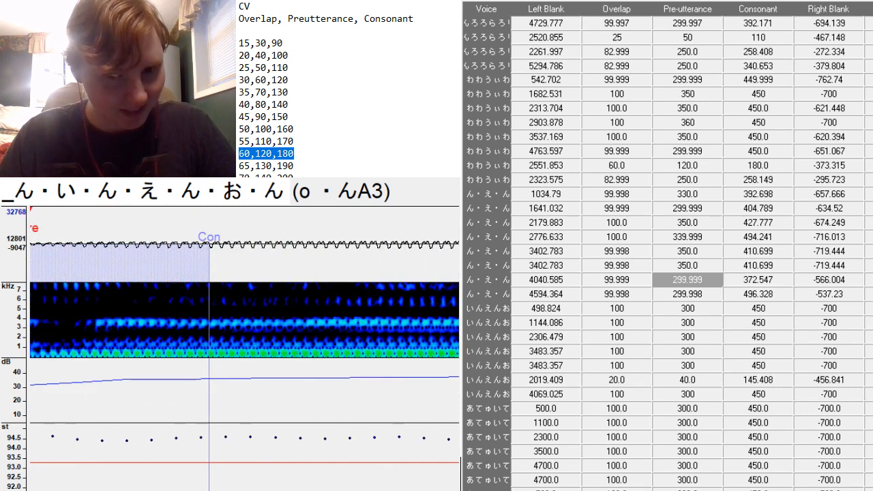
pyautogui.scroll(-5, 238, 250)
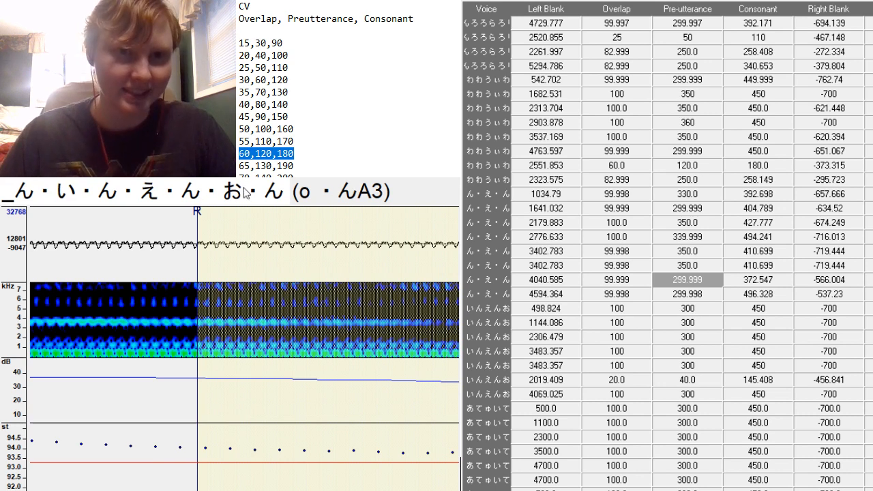
pyautogui.moveTo(200, 270)
pyautogui.mouseDown()
pyautogui.moveTo(406, 273)
pyautogui.moveTo(408, 382)
pyautogui.mouseUp()
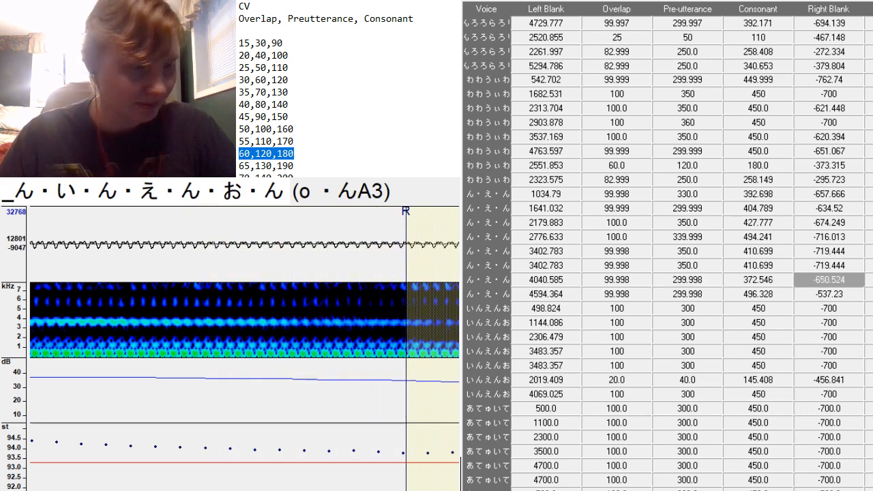
pyautogui.scroll(-5, 245, 348)
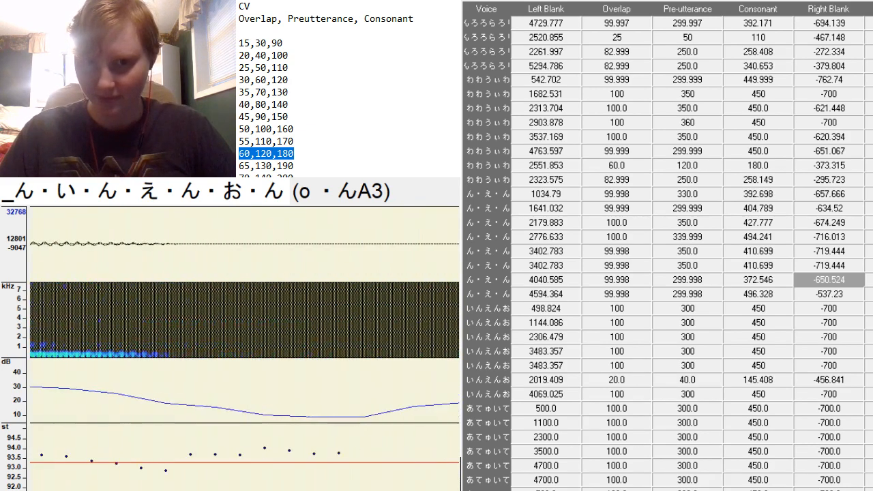
pyautogui.scroll(10, 244, 348)
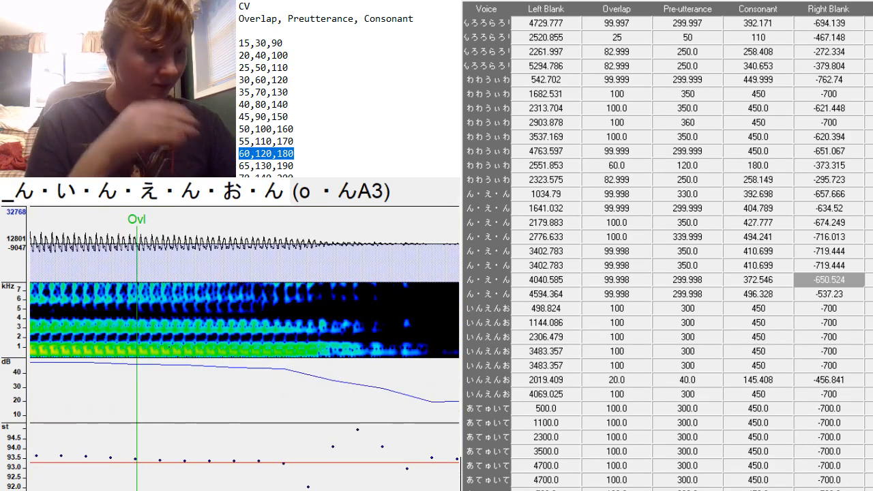
# Shift the "n ・A3" entry so its preutterance meets the end of the ん before お, at a left blank of about 3284.1.
pyautogui.press('Down')
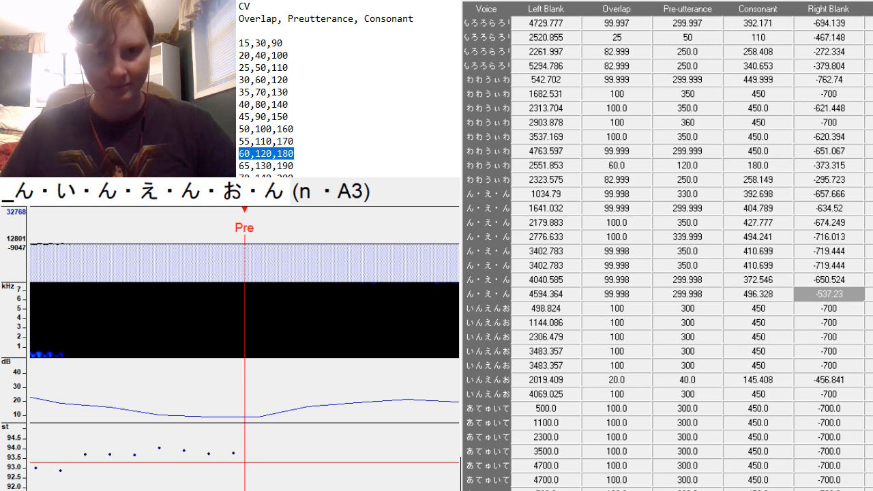
pyautogui.scroll(-5, 244, 347)
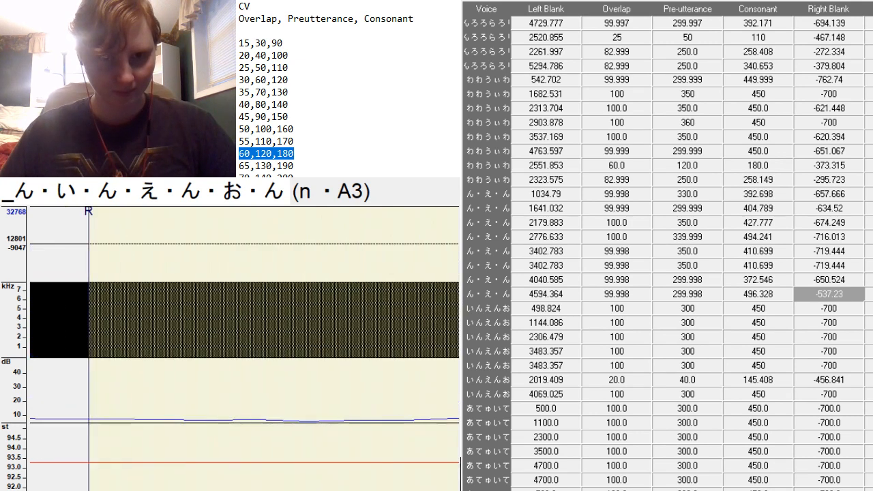
pyautogui.scroll(10, 244, 348)
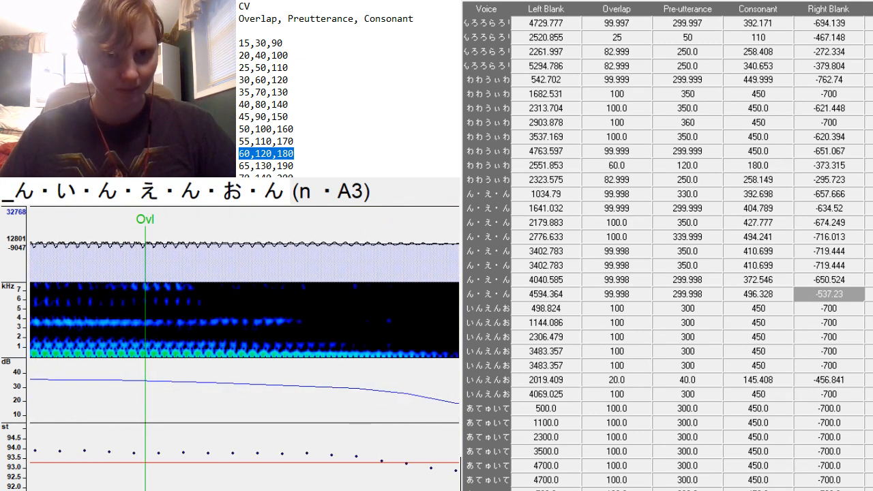
pyautogui.scroll(15, 244, 348)
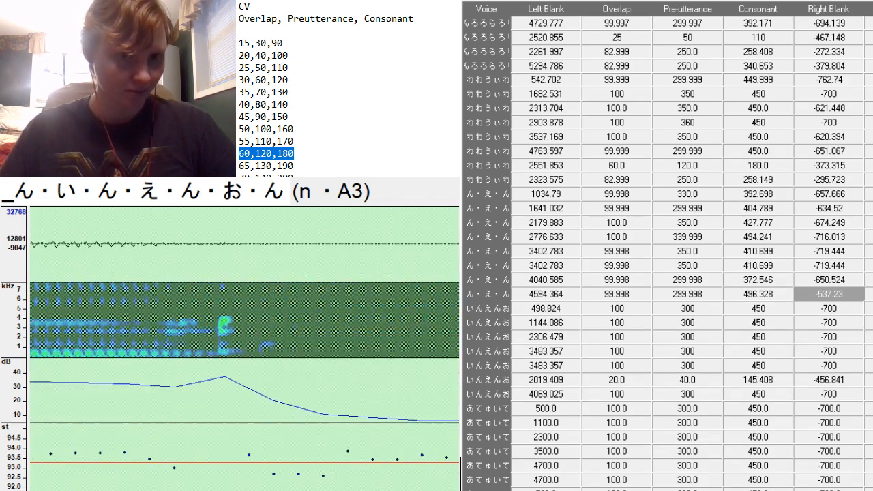
pyautogui.scroll(2, 260, 339)
pyautogui.click(256, 330)
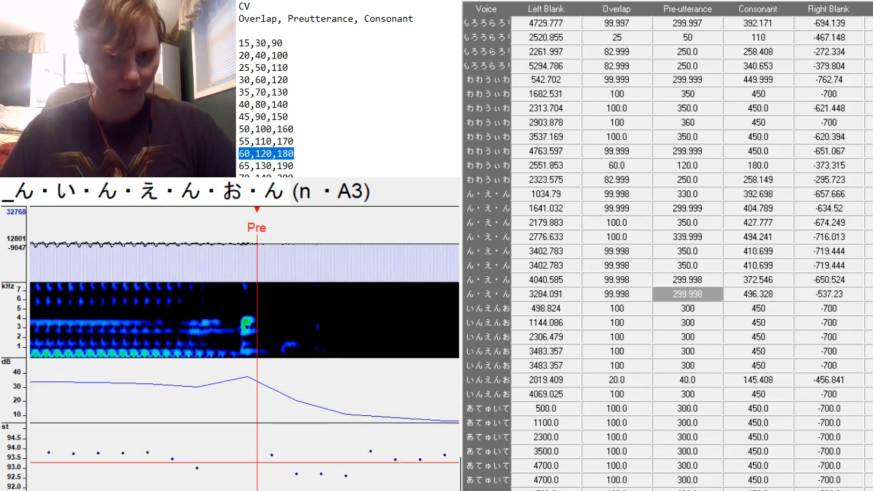
# Set the right blank of "n ・A3" to about -435.8, before the お begins, and its consonant to about 339.4.
pyautogui.scroll(8, 256, 330)
pyautogui.scroll(-15, 257, 329)
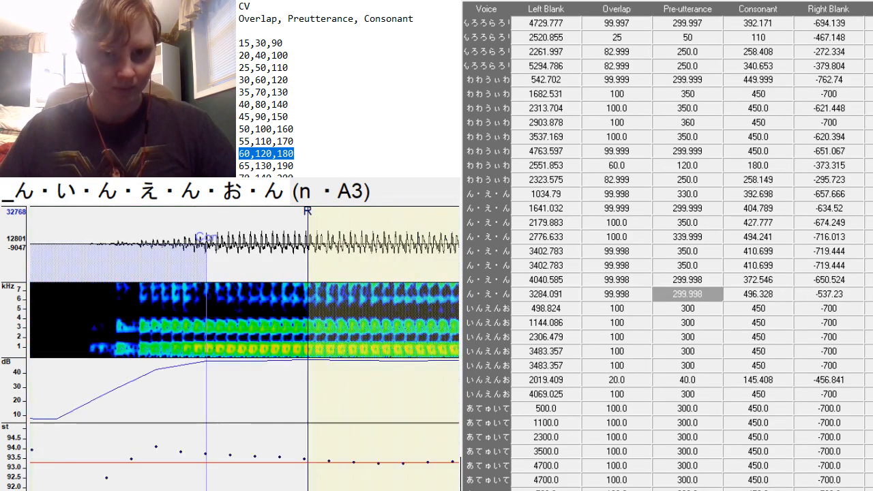
pyautogui.scroll(7, 256, 329)
pyautogui.scroll(-2, 256, 330)
pyautogui.scroll(-6, 256, 330)
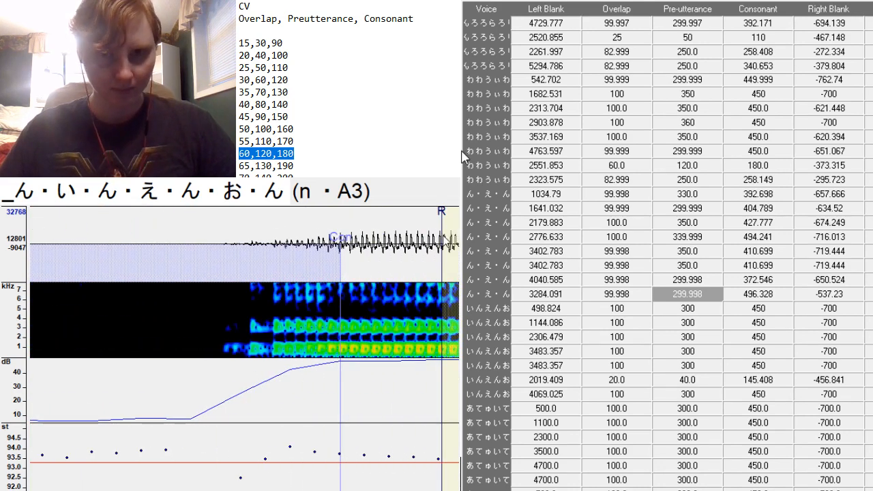
pyautogui.moveTo(443, 236)
pyautogui.mouseDown()
pyautogui.moveTo(257, 314)
pyautogui.moveTo(46, 378)
pyautogui.moveTo(55, 402)
pyautogui.moveTo(106, 426)
pyautogui.moveTo(190, 431)
pyautogui.mouseUp()
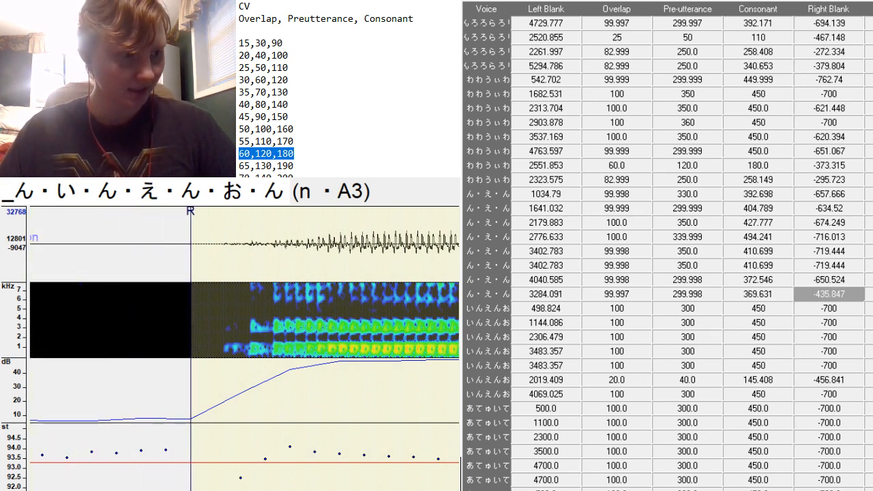
pyautogui.moveTo(307, 490); pyautogui.dragTo(301, 490)
pyautogui.moveTo(228, 311); pyautogui.dragTo(154, 343)
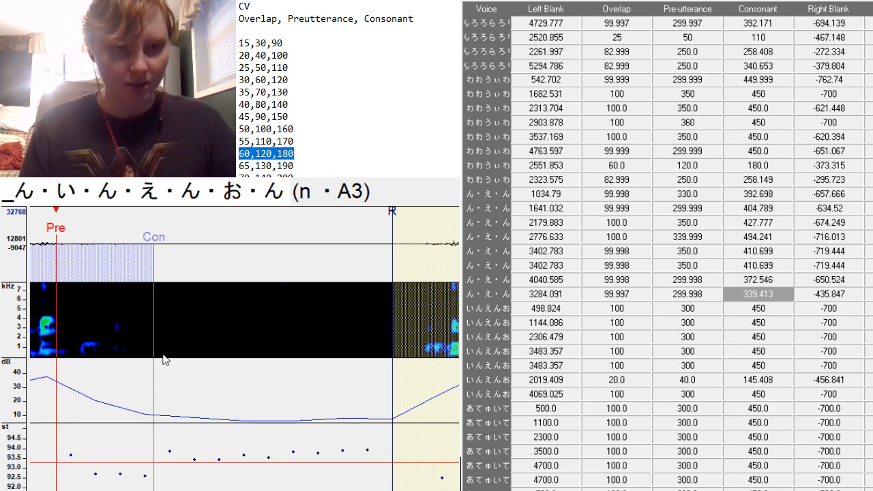
# Shift the "- んA3" entry so its preutterance sits just after the ん onset, at a left blank of about 511.4.
pyautogui.press('Down')
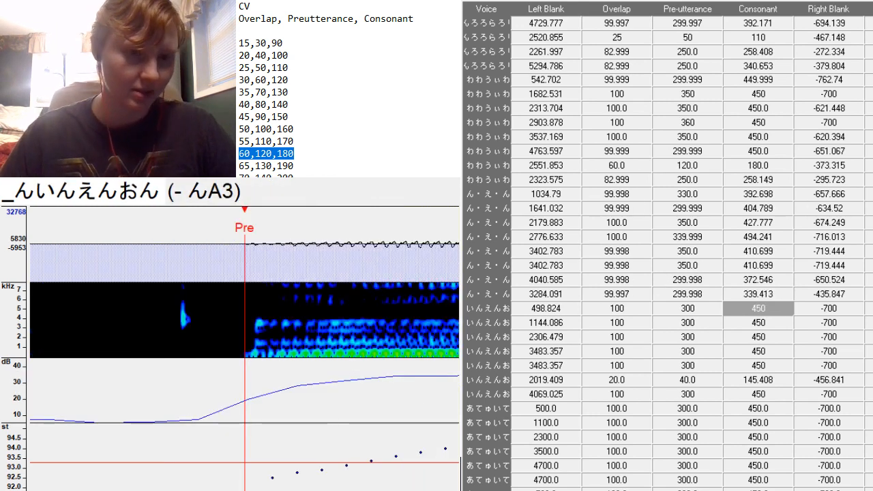
pyautogui.scroll(8, 245, 348)
pyautogui.scroll(-19, 244, 348)
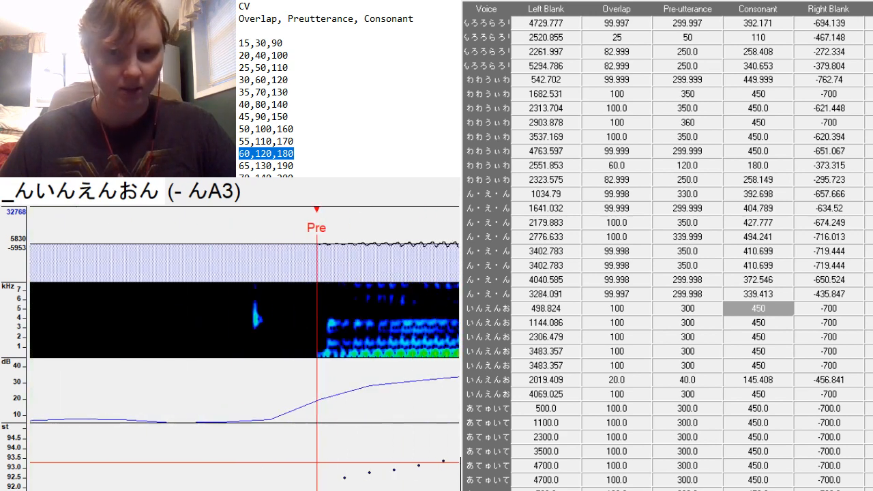
pyautogui.scroll(10, 244, 348)
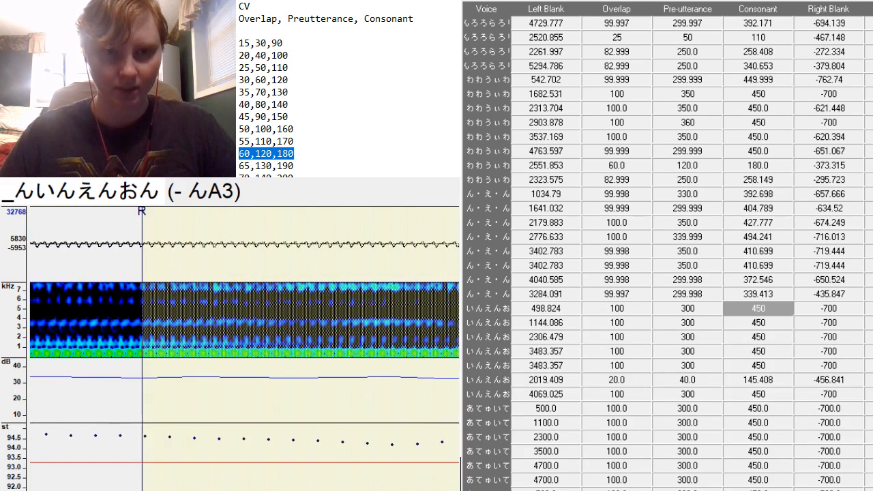
pyautogui.press('F3')
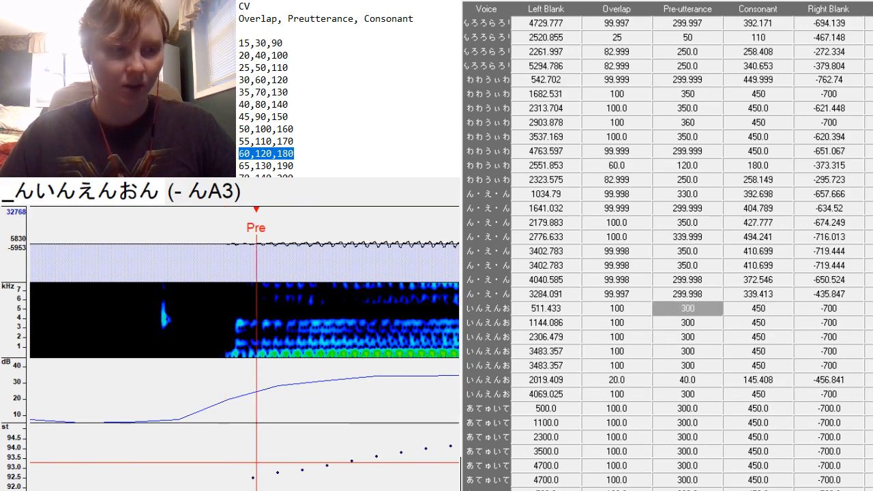
# Set the right blank of "- んA3" to about -790.9, within the steady ん before the い.
pyautogui.scroll(-5, 244, 348)
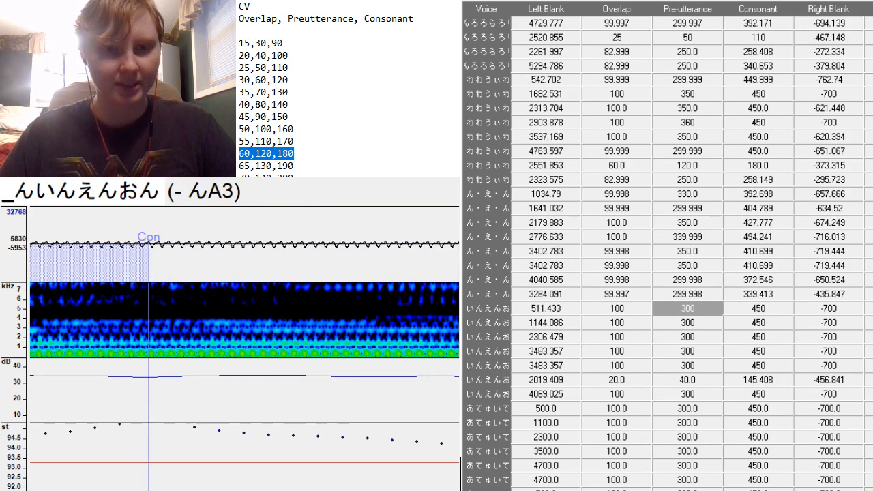
pyautogui.scroll(-5, 244, 348)
pyautogui.scroll(8, 244, 348)
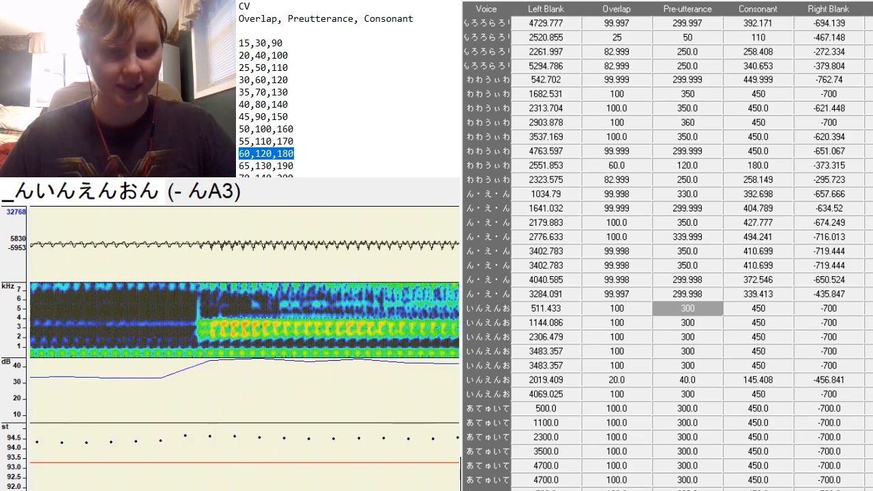
pyautogui.scroll(-10, 244, 348)
pyautogui.scroll(-2, 56, 259)
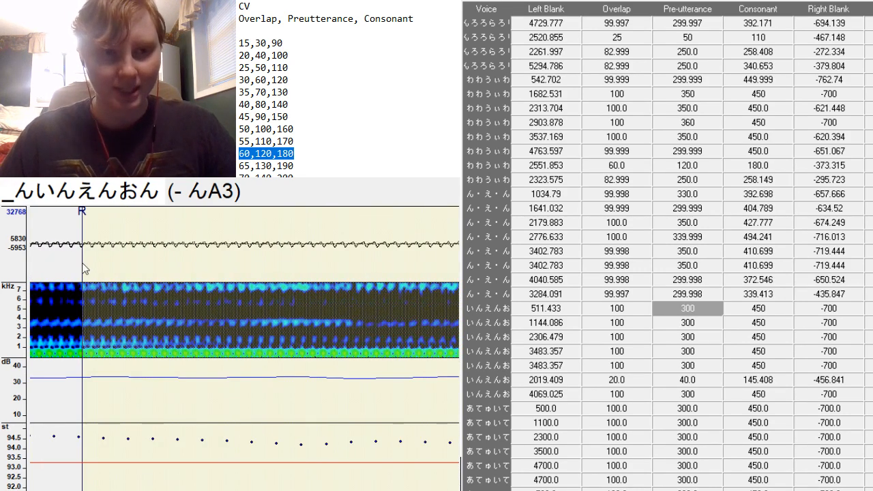
pyautogui.moveTo(84, 262)
pyautogui.mouseDown()
pyautogui.moveTo(275, 382)
pyautogui.moveTo(307, 383)
pyautogui.mouseUp()
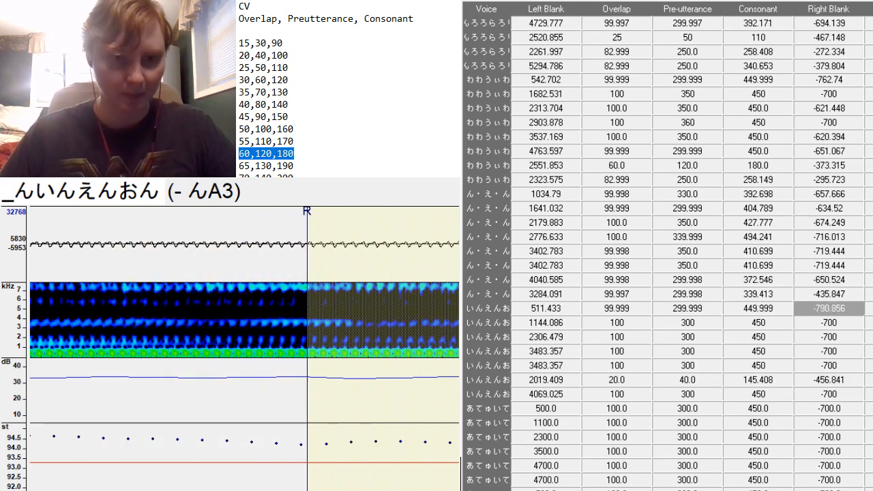
pyautogui.scroll(3, 245, 348)
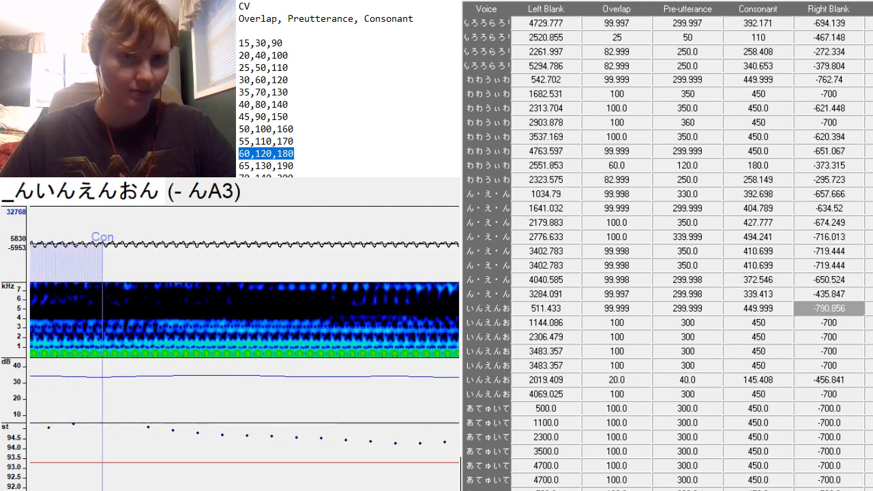
# Shift the "n いA3" entry so its preutterance meets the い onset at a left blank of about 1119.0.
pyautogui.scroll(-8, 245, 348)
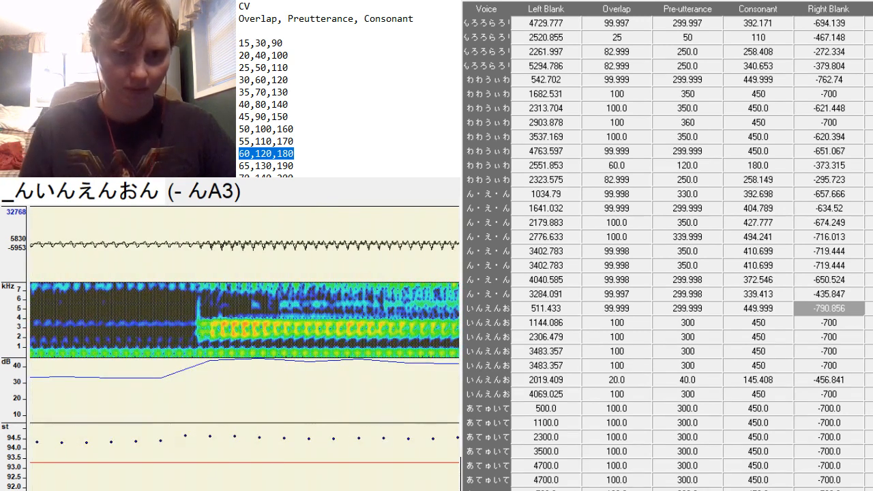
pyautogui.press('Down')
pyautogui.press('Left')
pyautogui.press('Left')
pyautogui.moveTo(184, 350); pyautogui.dragTo(183, 351)
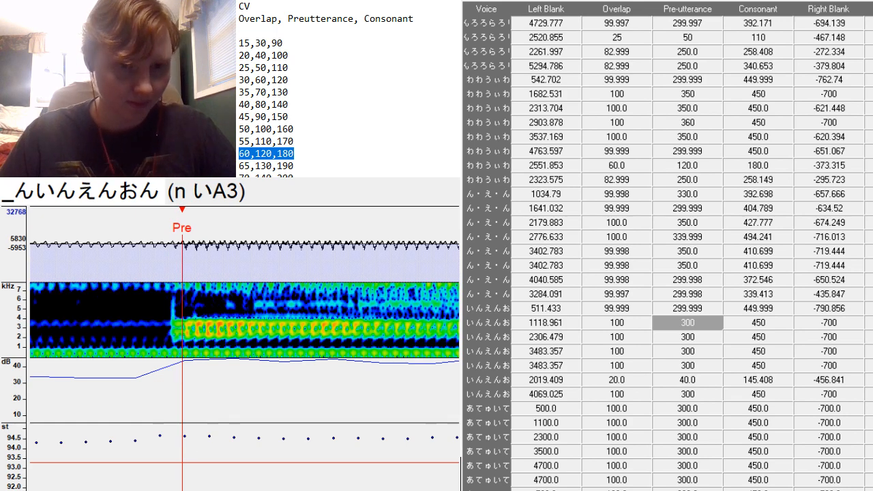
# Set the consonant of "n いA3" to about 359.1, shortly after the vowel onset.
pyautogui.scroll(4, 183, 351)
pyautogui.scroll(-6, 183, 351)
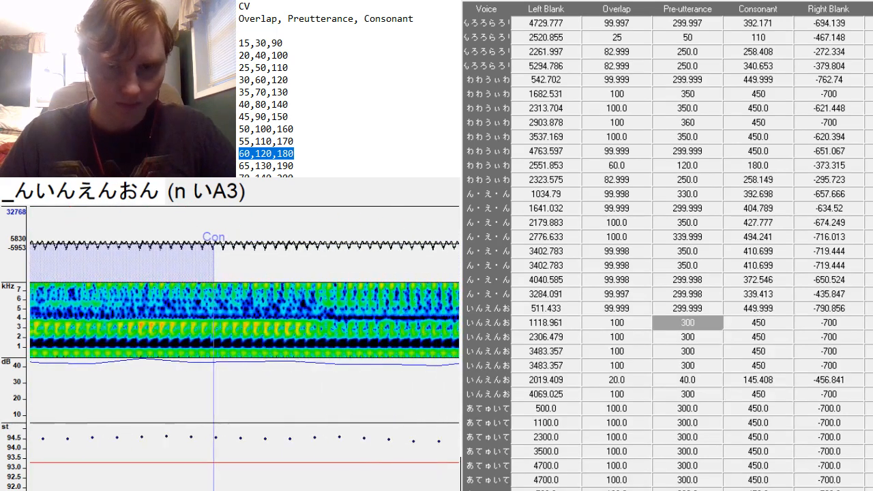
pyautogui.scroll(5, 183, 351)
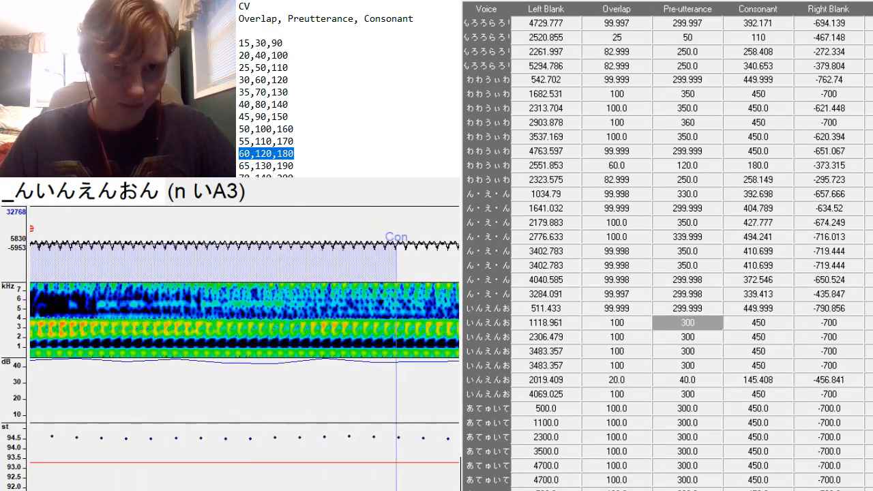
pyautogui.scroll(1, 437, 327)
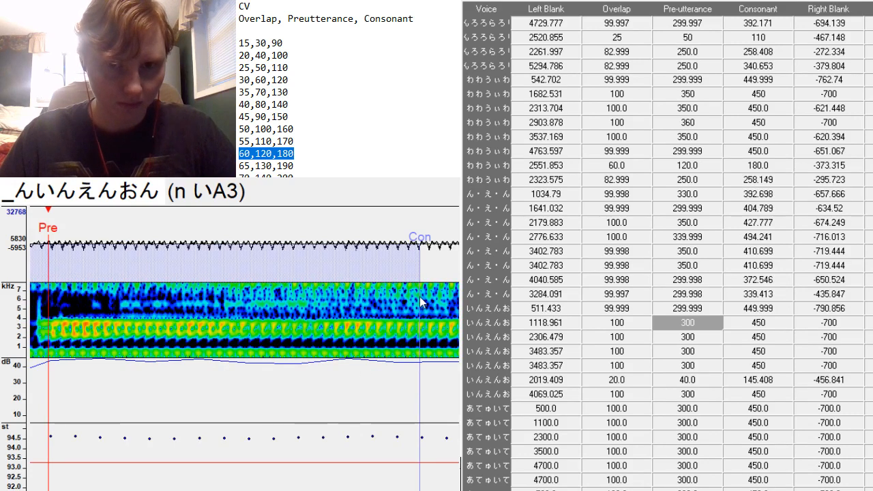
pyautogui.moveTo(422, 301)
pyautogui.mouseDown()
pyautogui.moveTo(159, 335)
pyautogui.moveTo(195, 365)
pyautogui.mouseUp()
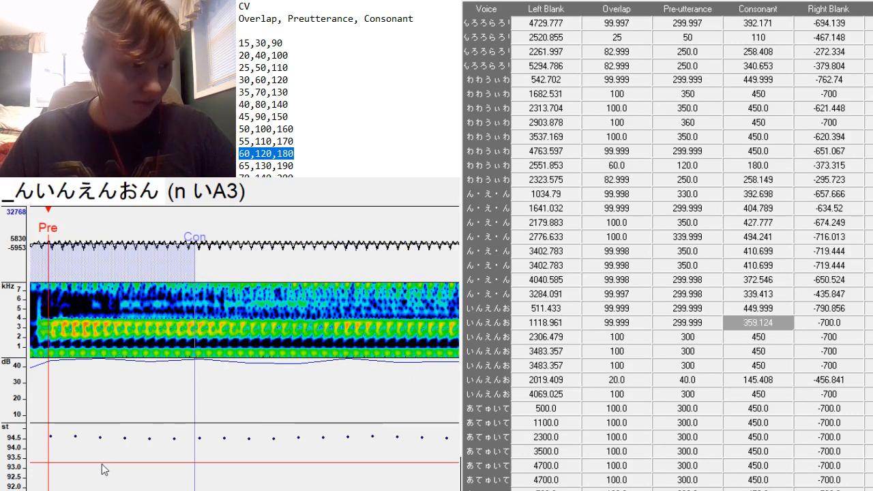
# Shift the "n えA3" entry so its preutterance meets the え onset, at a left blank of about 2261.0.
pyautogui.scroll(-5, 246, 326)
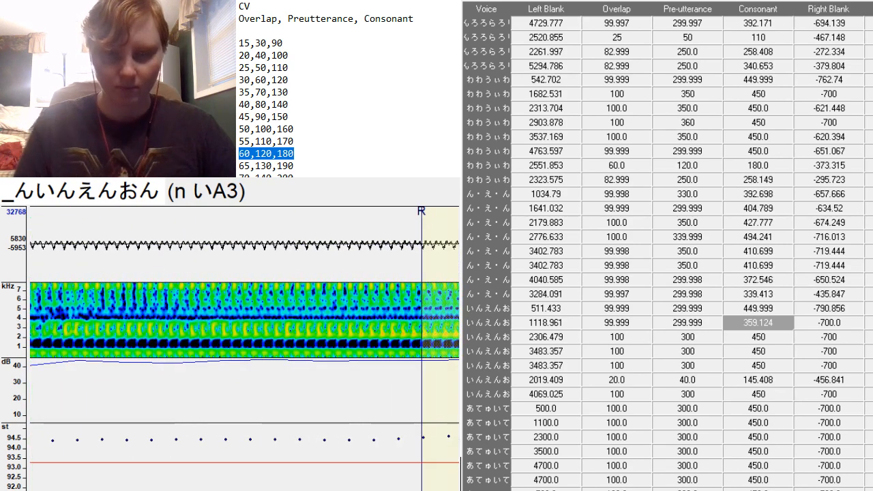
pyautogui.press('Down')
pyautogui.click(132, 347)
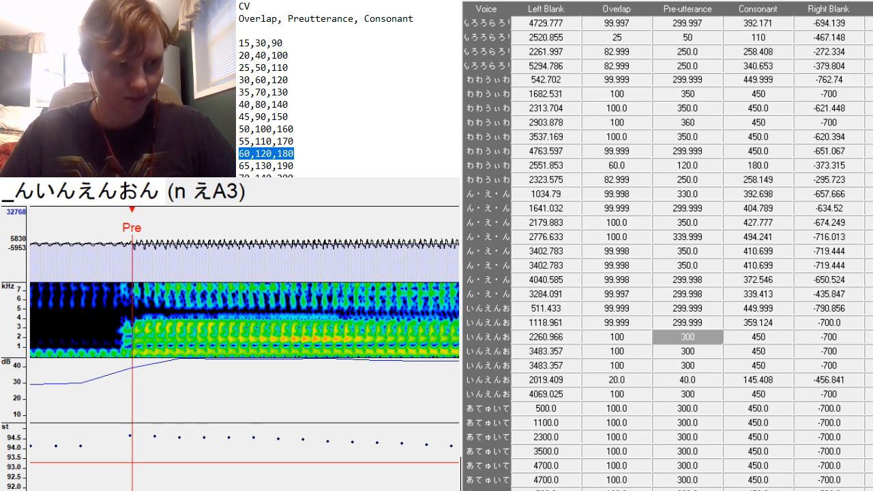
pyautogui.scroll(2, 246, 326)
pyautogui.scroll(-5, 246, 326)
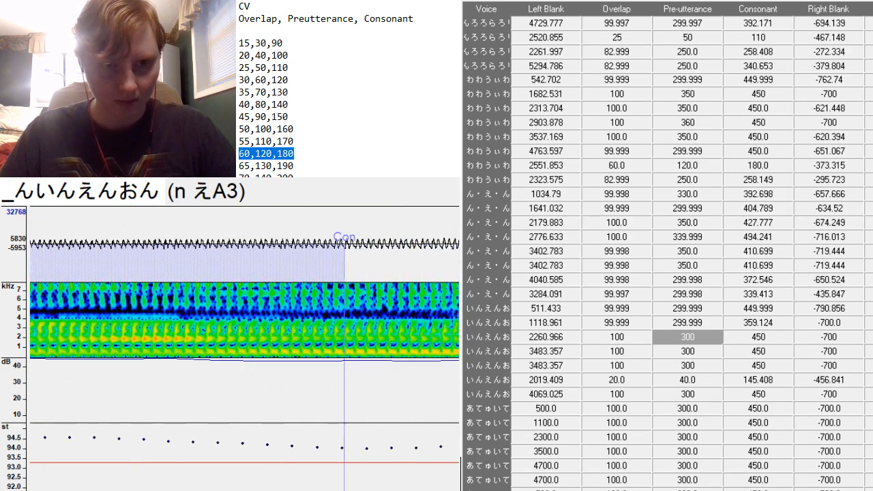
pyautogui.scroll(-1, 246, 326)
# Shift the "n おA3" entry so its preutterance meets the お onset, at a left blank of about 3509.1.
pyautogui.press('Down')
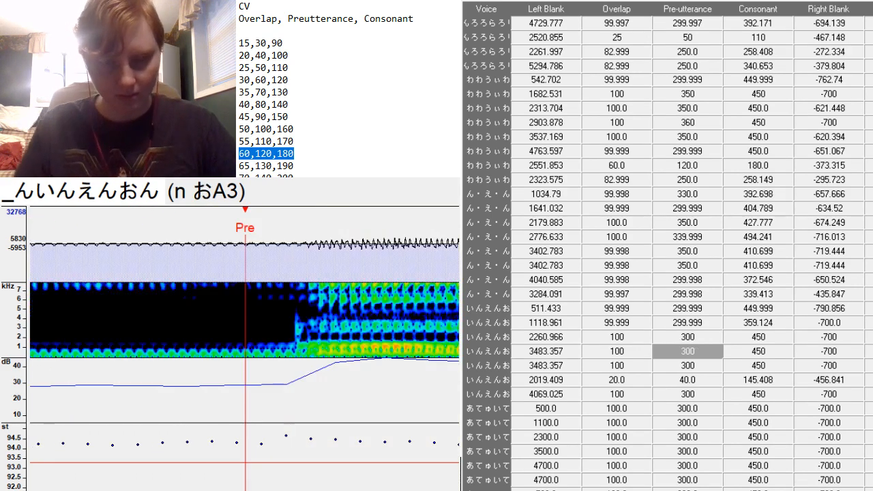
pyautogui.click(308, 344)
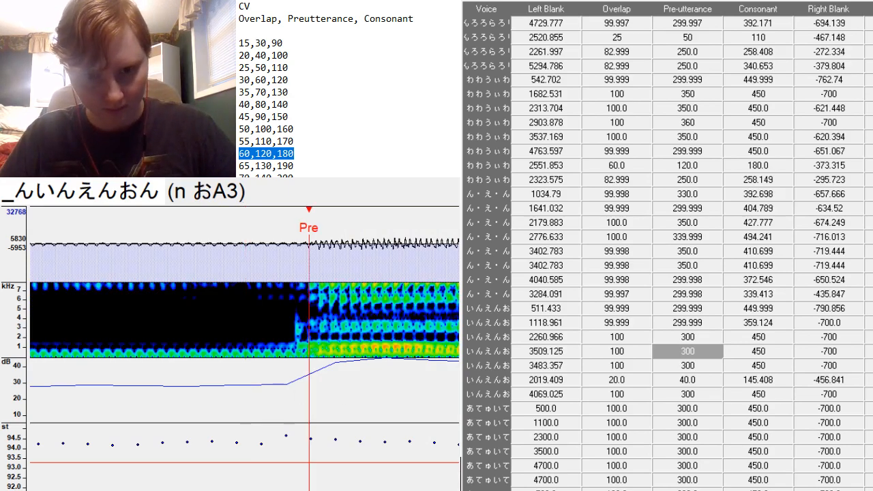
pyautogui.scroll(2, 245, 326)
pyautogui.scroll(-5, 246, 326)
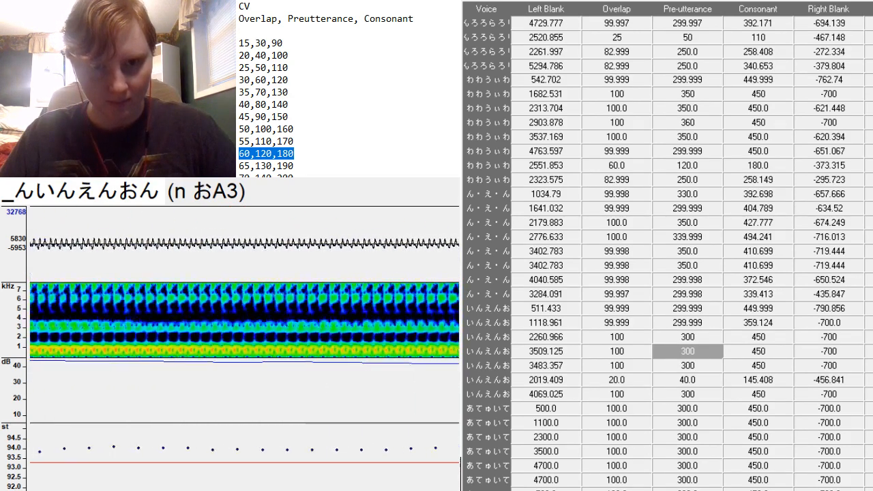
pyautogui.scroll(2, 245, 326)
# Copy the "n おA3" left blank of 3509.125 to the duplicate "n をA3" entry.
pyautogui.doubleClick(547, 351)
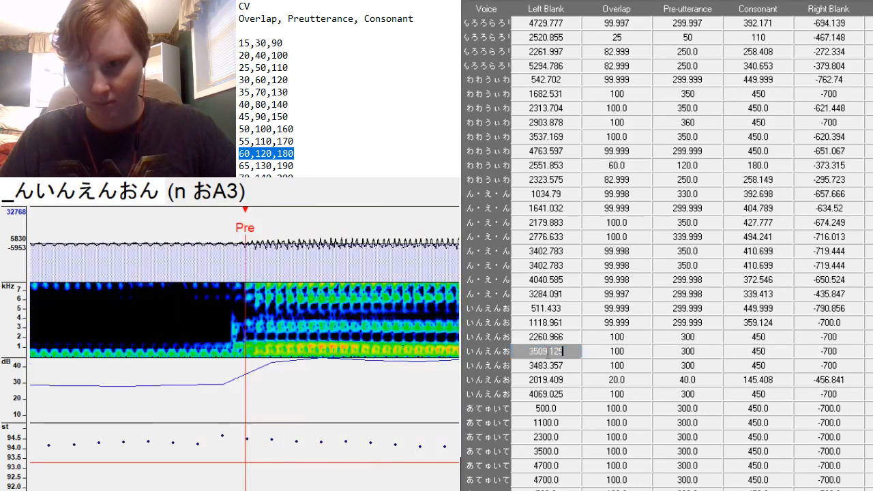
pyautogui.click(561, 368)
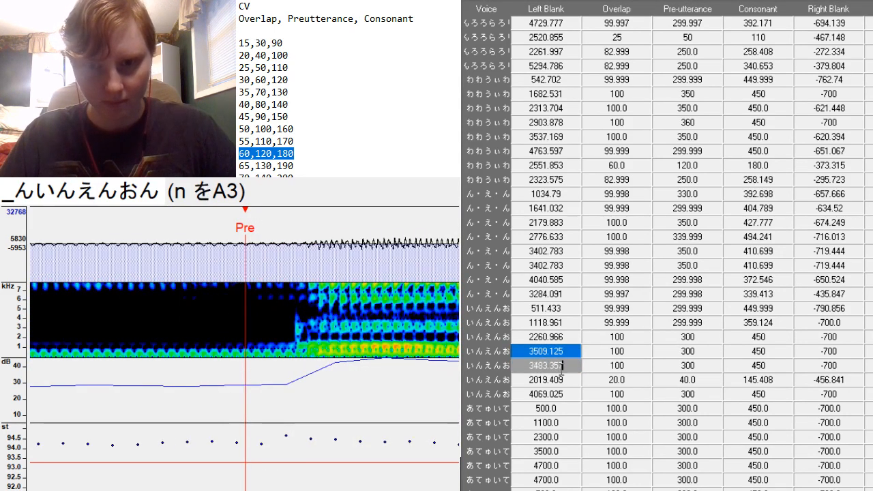
pyautogui.write('3509.125')
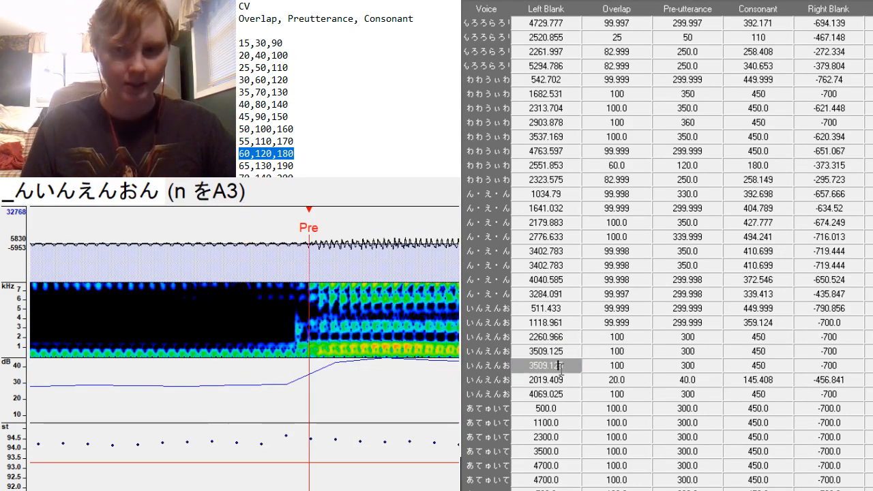
# Shift the "んA3" entry earlier so its left blank sits at the start of the ん, at about 1995.7.
pyautogui.press('Down')
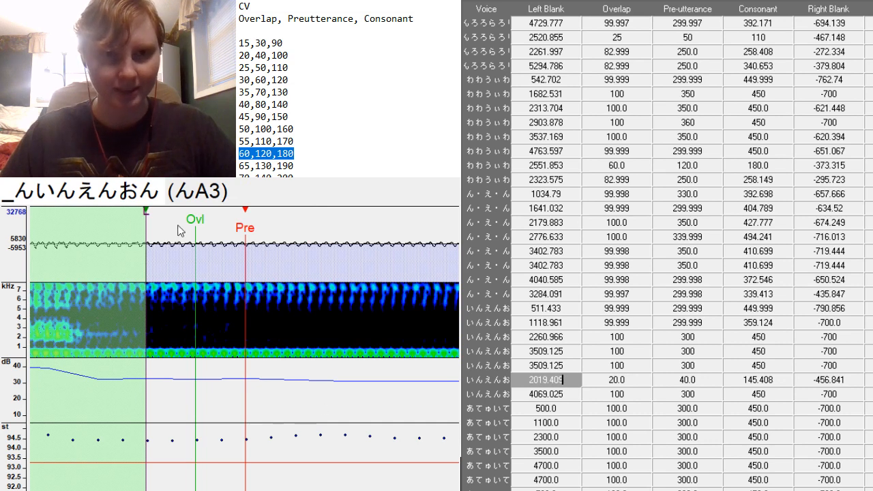
pyautogui.moveTo(237, 389); pyautogui.dragTo(186, 391)
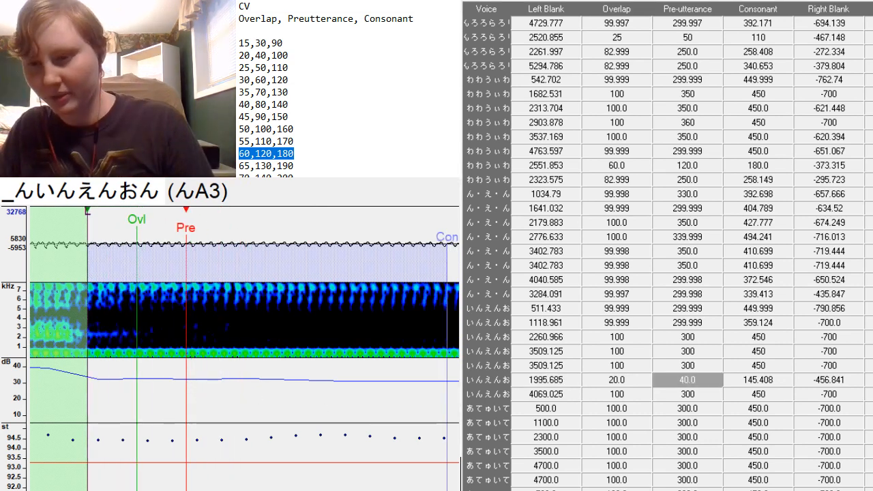
# Compare the timing of the "んA3" entry with the earlier "あA3" entry, and open the "n -A3" entry.
pyautogui.scroll(20, 667, 249)
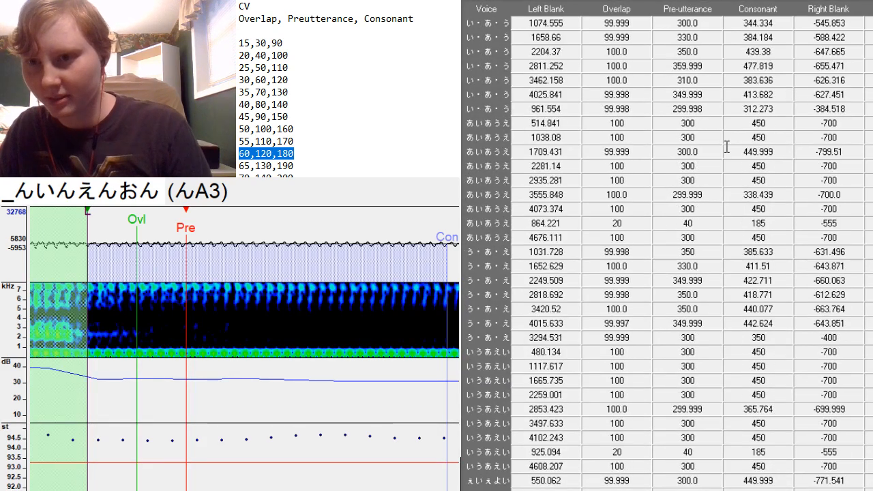
pyautogui.click(738, 226)
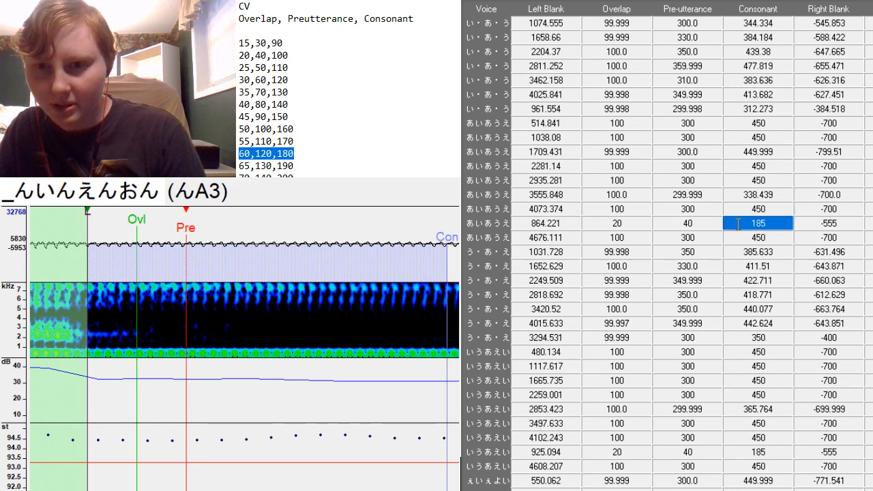
pyautogui.click(737, 226)
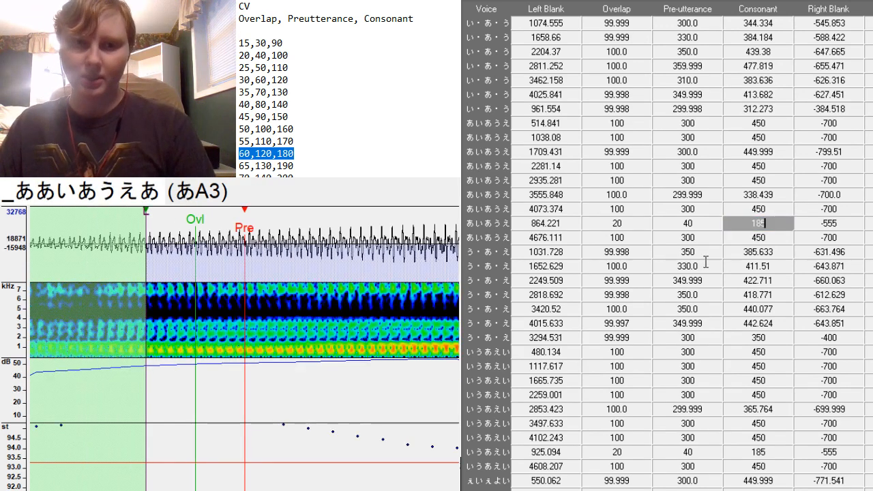
pyautogui.scroll(-20, 666, 253)
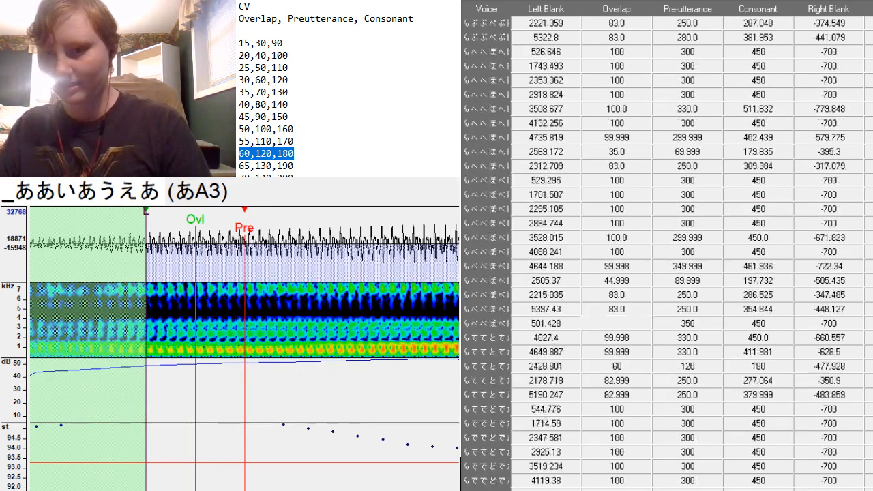
pyautogui.scroll(-10, 666, 253)
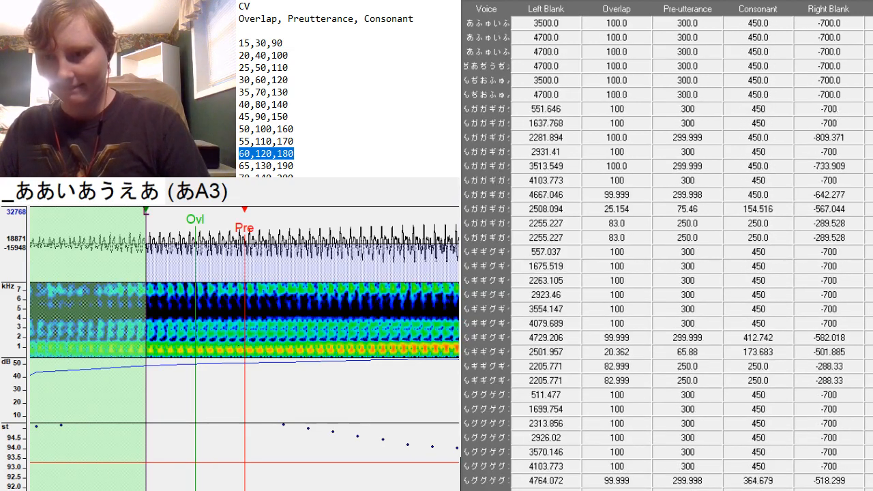
pyautogui.scroll(11, 661, 252)
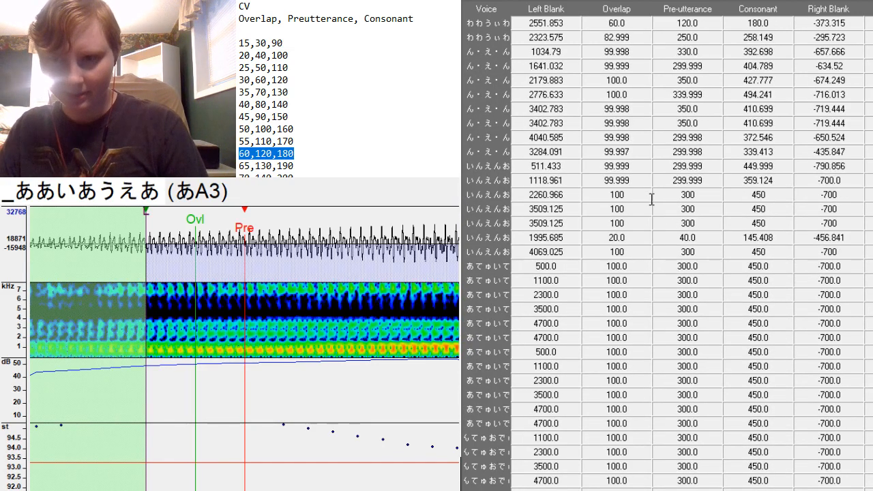
pyautogui.click(641, 235)
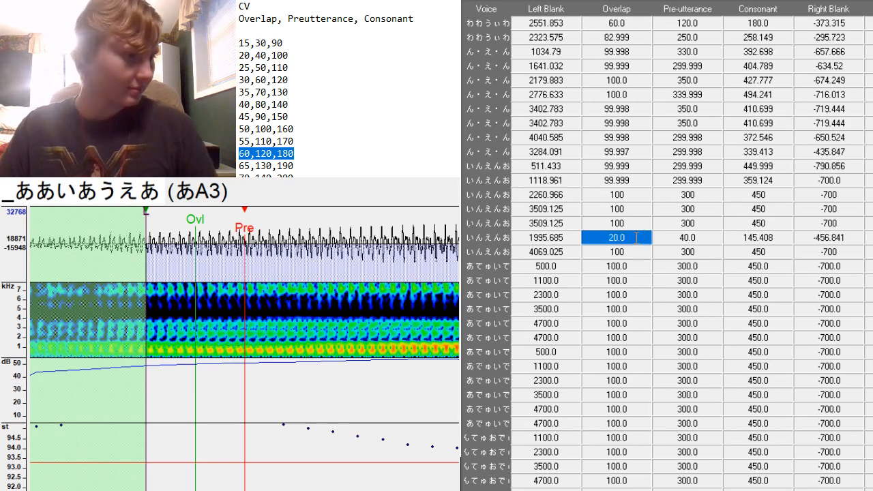
pyautogui.click(641, 237)
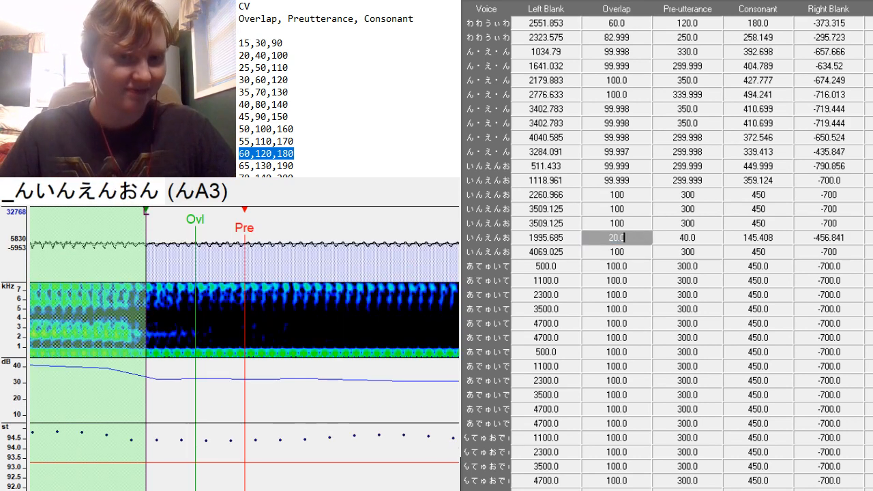
pyautogui.hscroll(10, 245, 348)
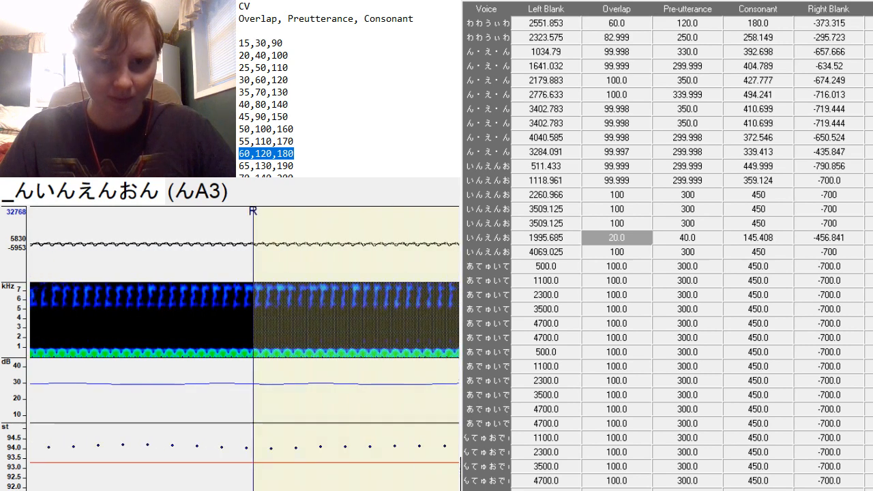
pyautogui.click(616, 252)
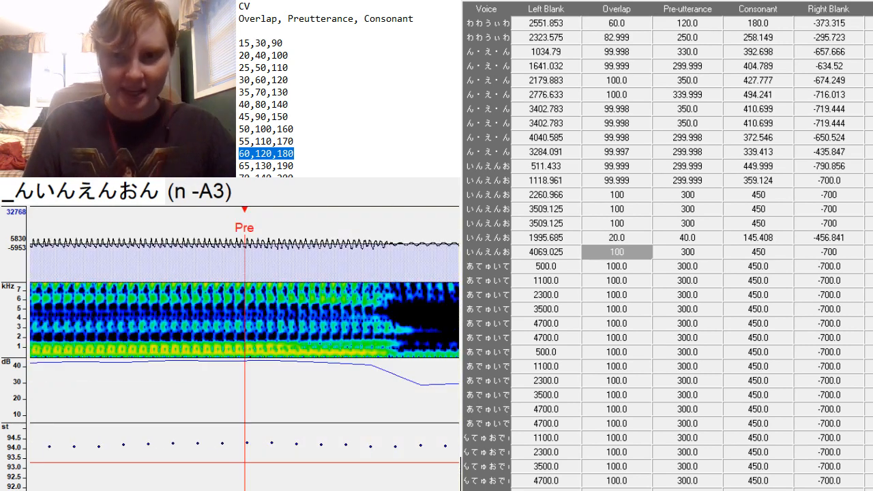
pyautogui.click(401, 358)
pyautogui.moveTo(403, 361); pyautogui.dragTo(401, 372)
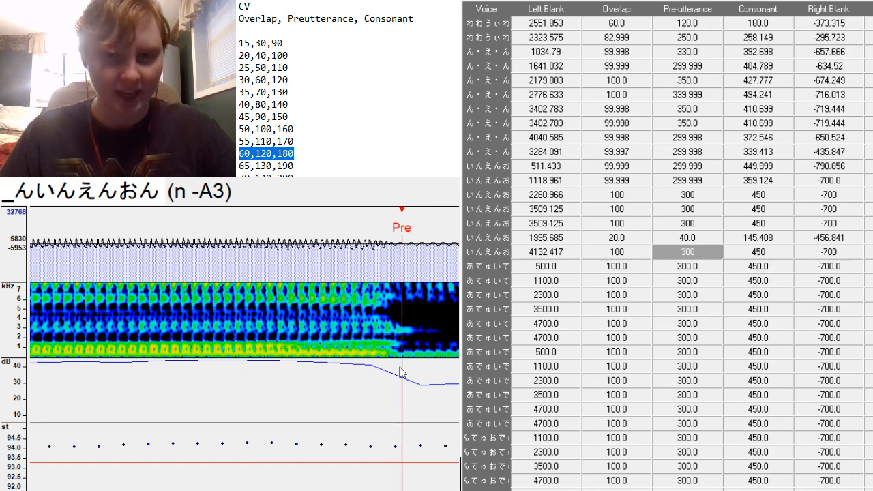
pyautogui.scroll(4, 244, 314)
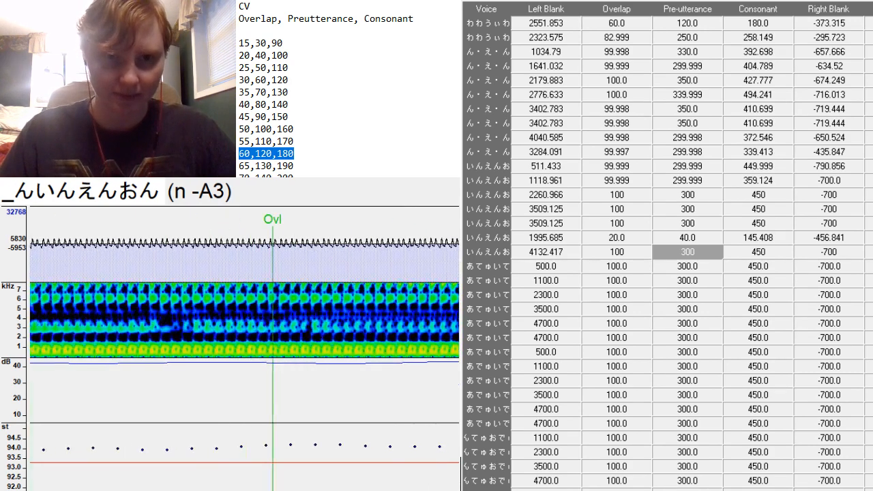
pyautogui.scroll(3, 245, 314)
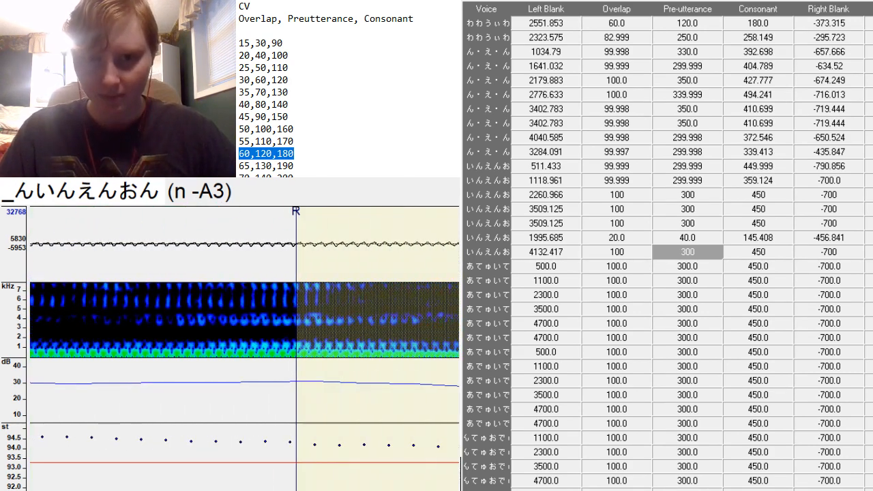
# Shift the "n -A3" entry so its preutterance meets the fading end of the final ん, at a left blank of about 4644.0.
pyautogui.scroll(-5, 244, 314)
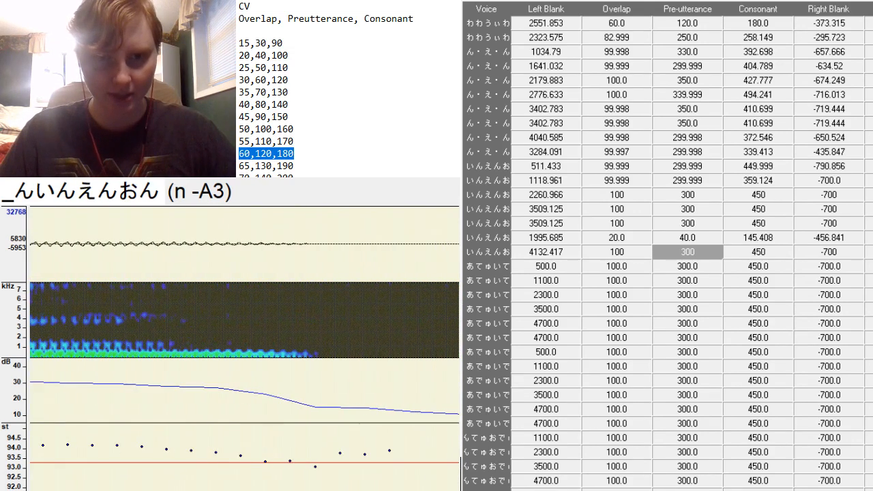
pyautogui.click(276, 356)
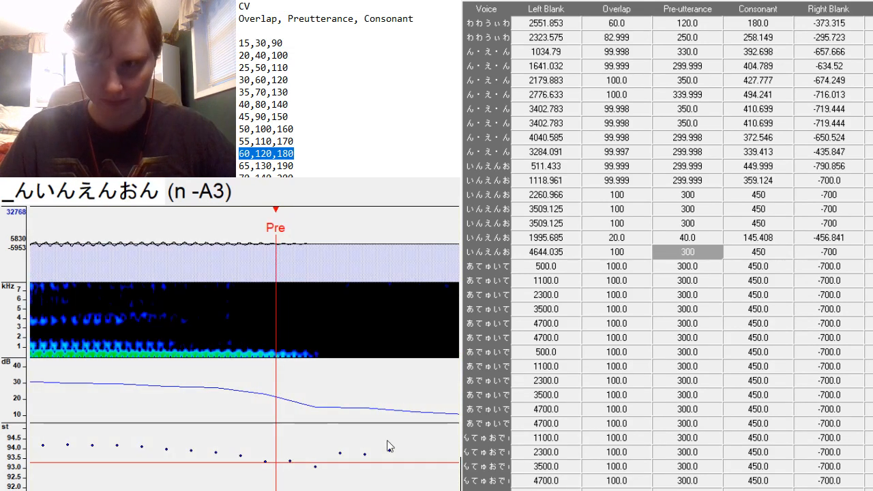
pyautogui.scroll(6, 244, 348)
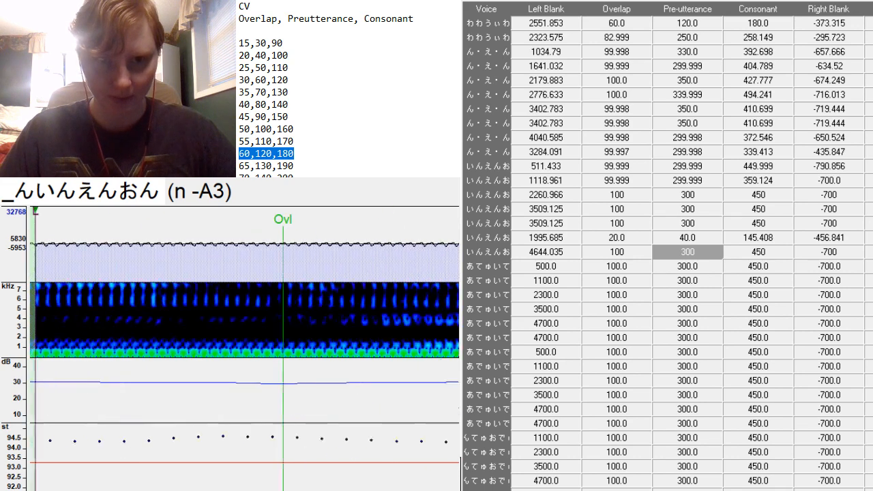
pyautogui.scroll(-8, 244, 348)
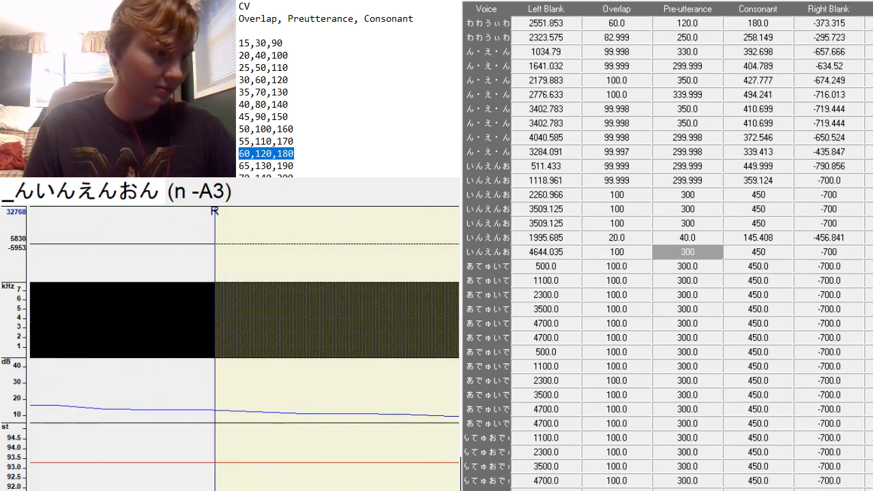
# Shift the "- てゅA3" entry so its preutterance sits in the steady vowel after the てゅ onset, at a left blank of about 570.0.
pyautogui.press('Down')
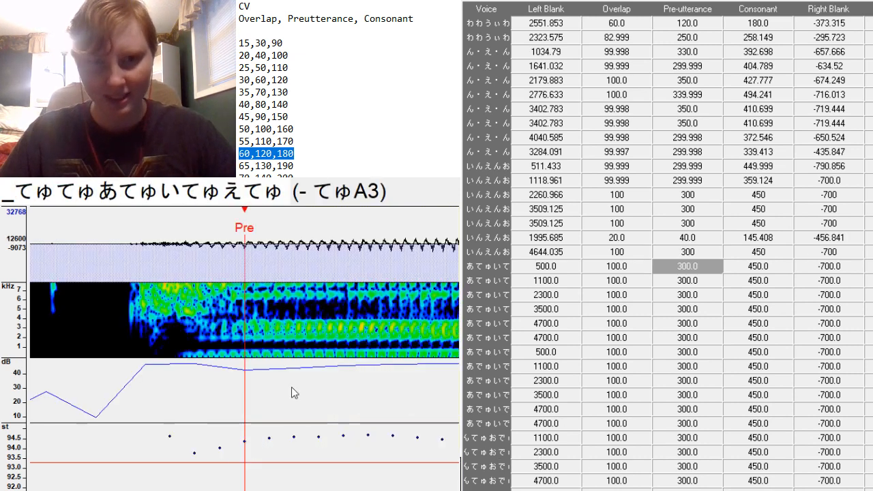
pyautogui.moveTo(400, 352); pyautogui.dragTo(419, 361)
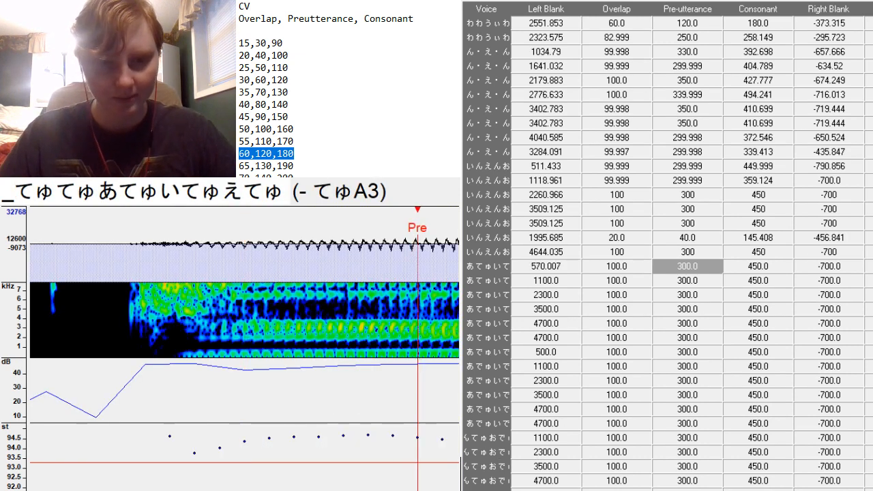
pyautogui.scroll(4, 417, 360)
# Set the right blank of "- てゅA3" to about -662.4, within the steady vowel before it fades.
pyautogui.scroll(-11, 418, 360)
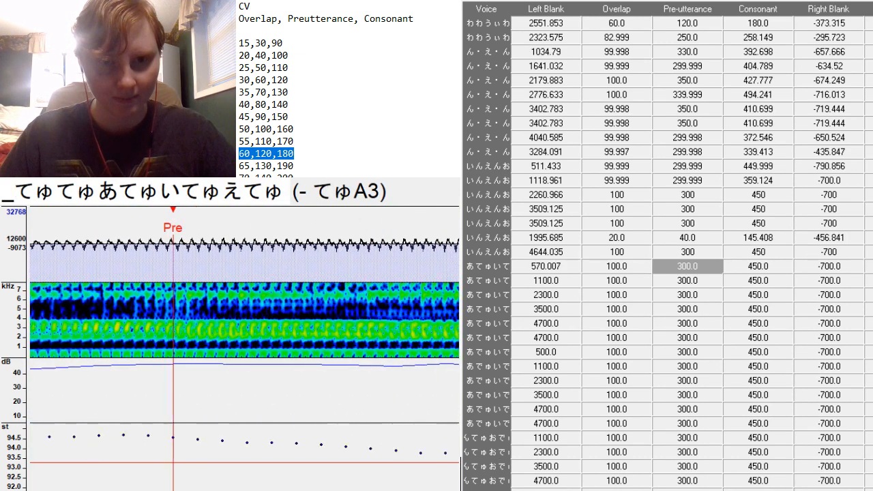
pyautogui.scroll(-6, 418, 360)
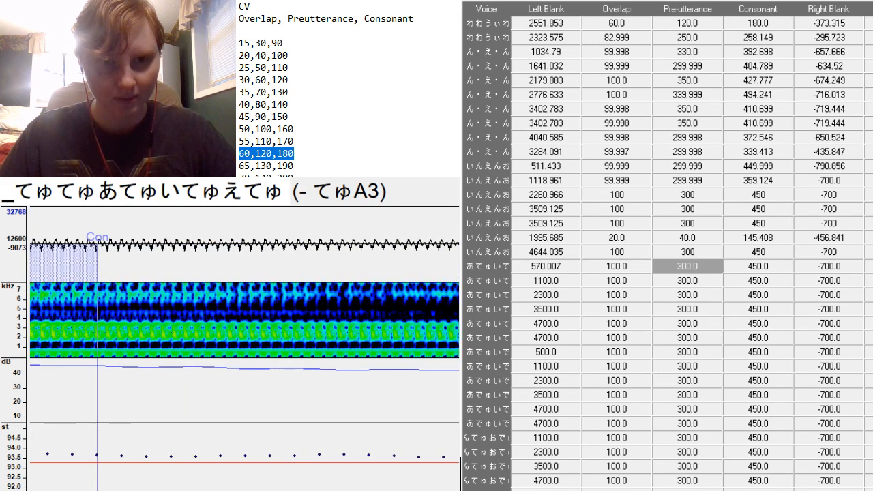
pyautogui.scroll(-2, 418, 360)
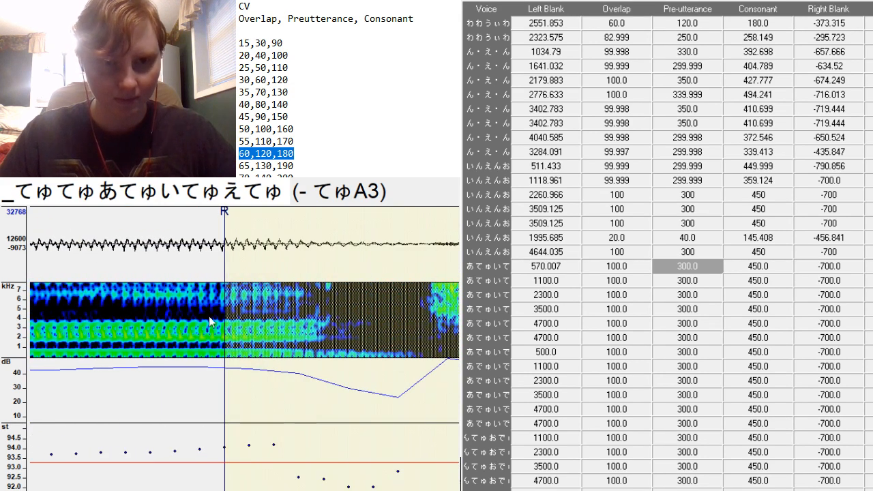
pyautogui.moveTo(225, 255)
pyautogui.mouseDown()
pyautogui.moveTo(92, 314)
pyautogui.moveTo(134, 381)
pyautogui.mouseUp()
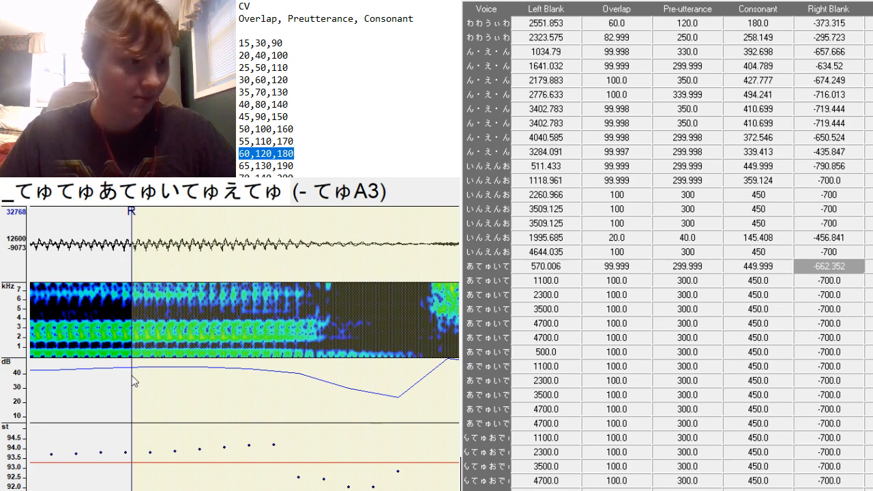
pyautogui.scroll(10, 418, 361)
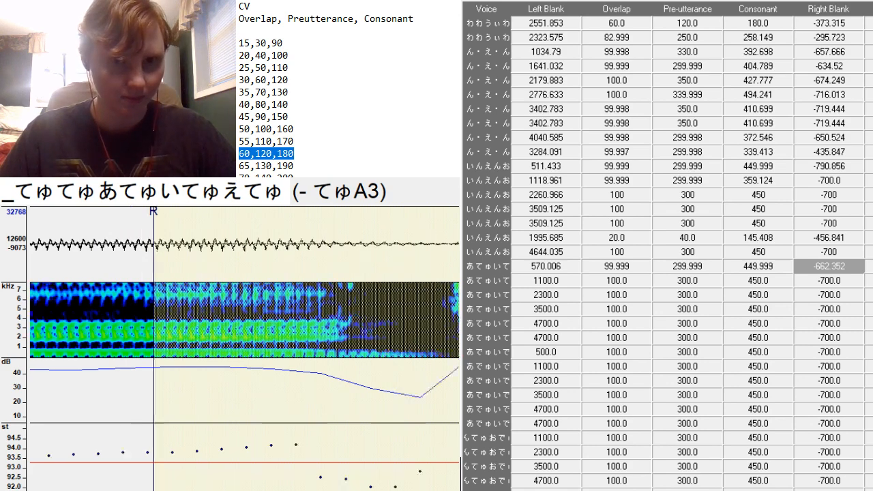
# Shift the "u てゅA3" entry so its preutterance sits in the steady vowel after the てゅ onset, at a left blank of about 1143.9.
pyautogui.scroll(-9, 244, 348)
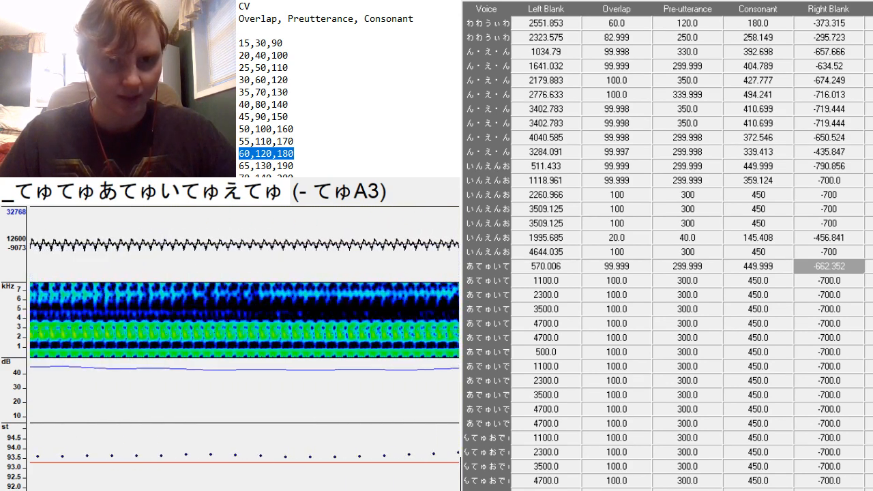
pyautogui.press('Down')
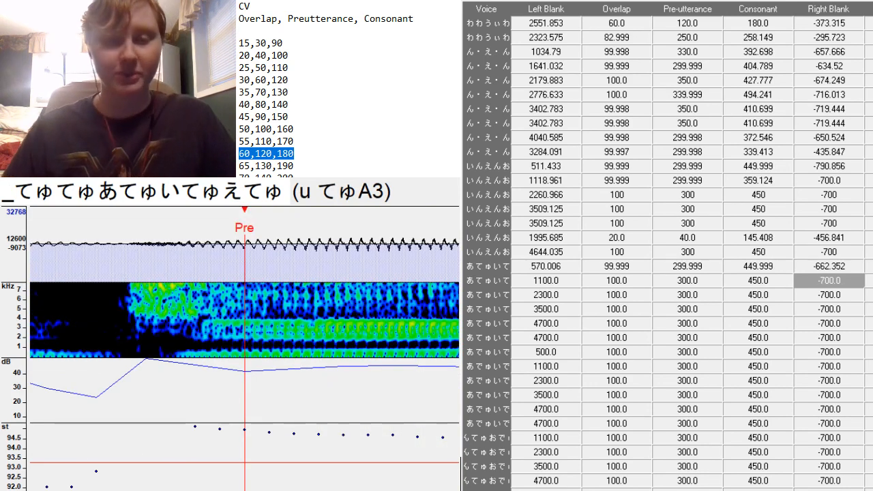
pyautogui.press('F3')
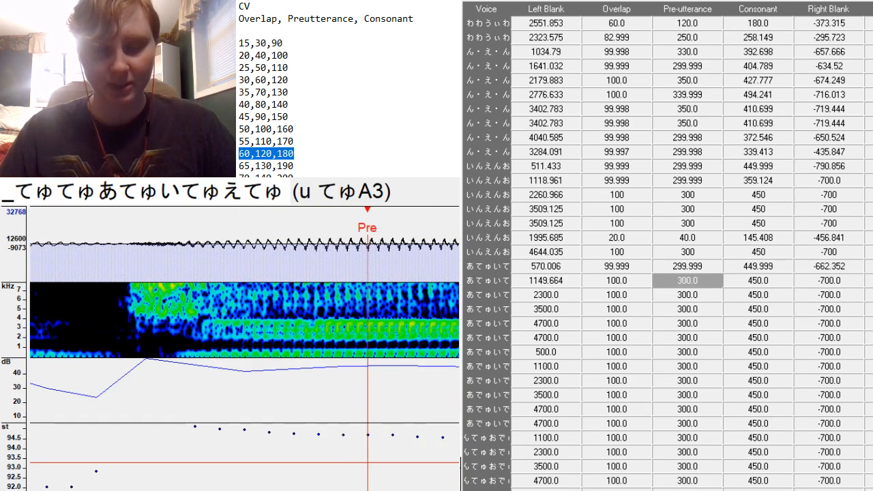
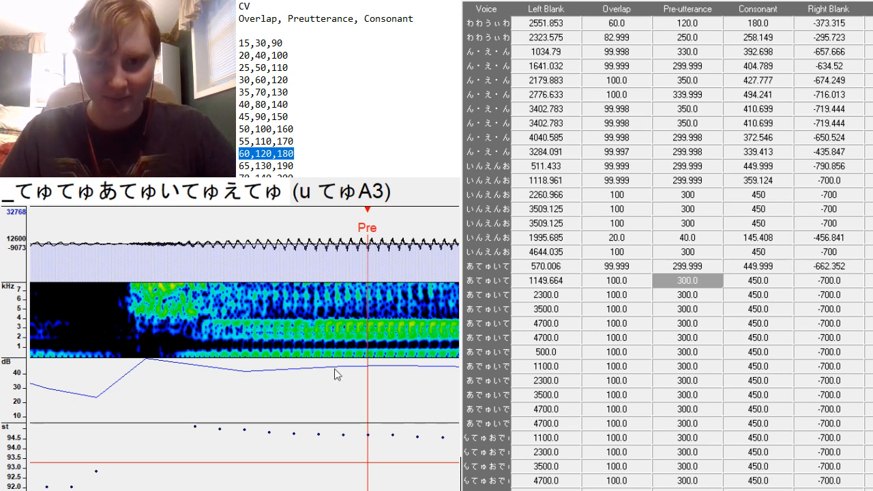
pyautogui.moveTo(368, 410); pyautogui.dragTo(359, 442)
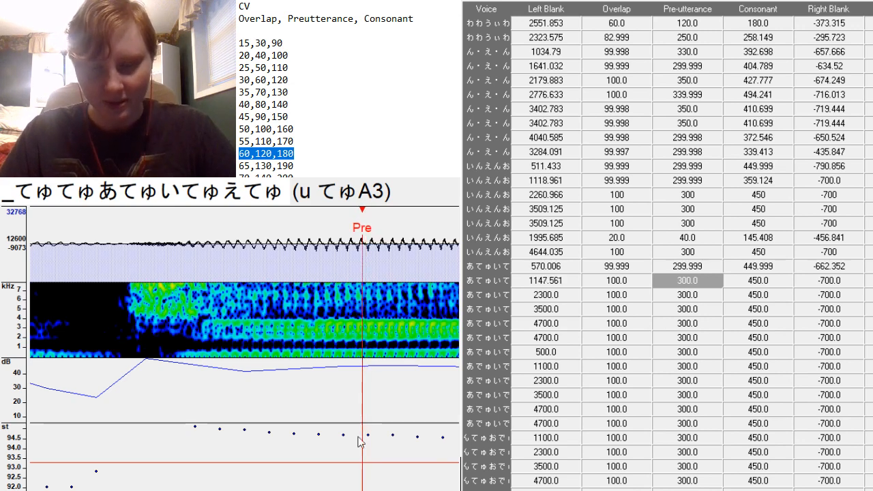
pyautogui.hscroll(-5, 245, 348)
pyautogui.hscroll(8, 244, 348)
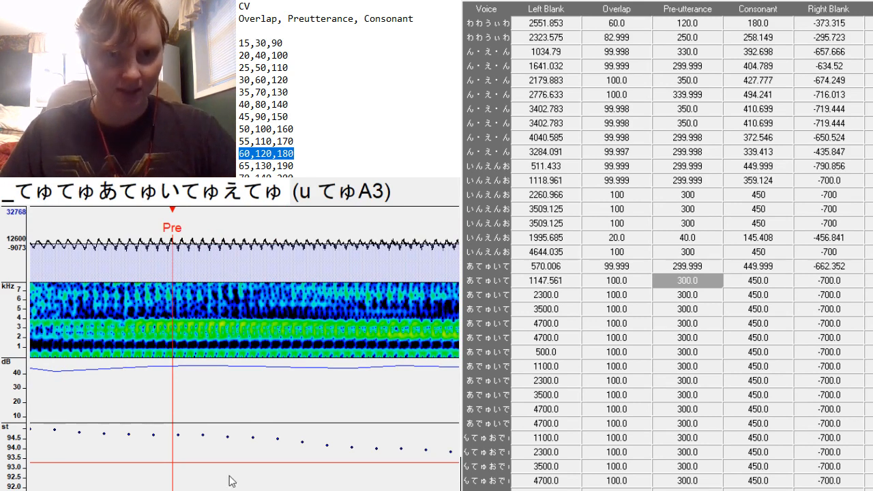
pyautogui.moveTo(177, 330); pyautogui.dragTo(165, 345)
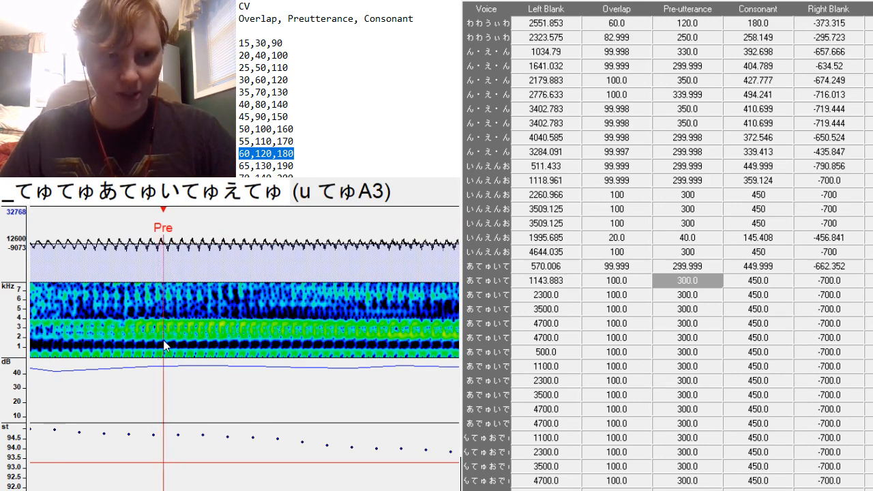
pyautogui.scroll(10, 244, 349)
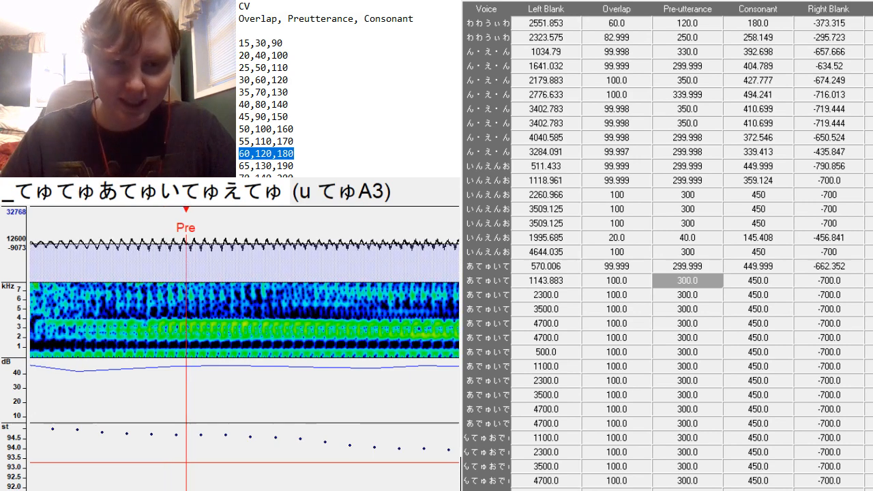
pyautogui.scroll(-10, 244, 348)
pyautogui.scroll(-5, 245, 348)
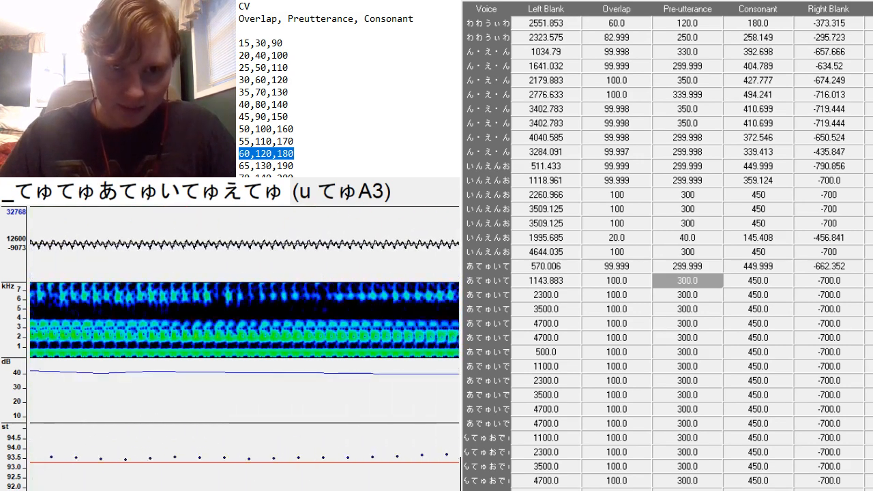
# Shift the "a てゅA3" entry so its preutterance falls in the vowel after the てゅ onset, at a left blank of about 2402.3.
pyautogui.press('Down')
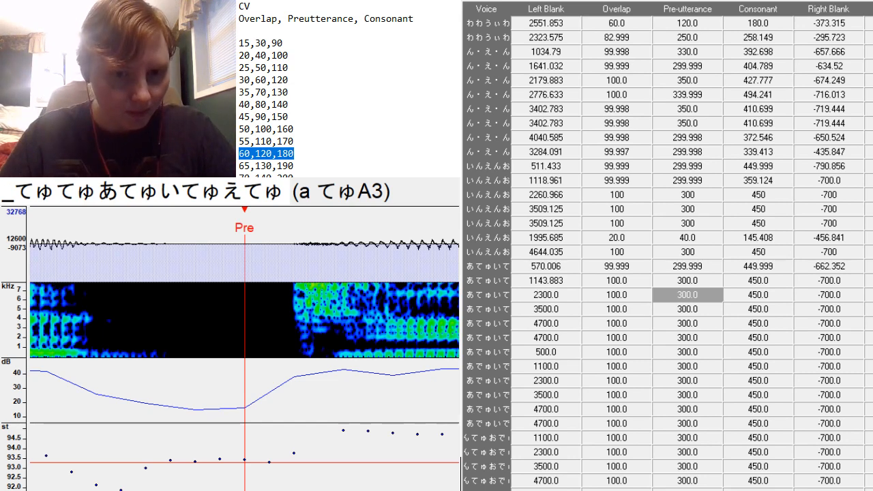
pyautogui.scroll(2, 244, 348)
pyautogui.scroll(-3, 244, 348)
pyautogui.moveTo(386, 367); pyautogui.dragTo(420, 363)
pyautogui.scroll(10, 244, 348)
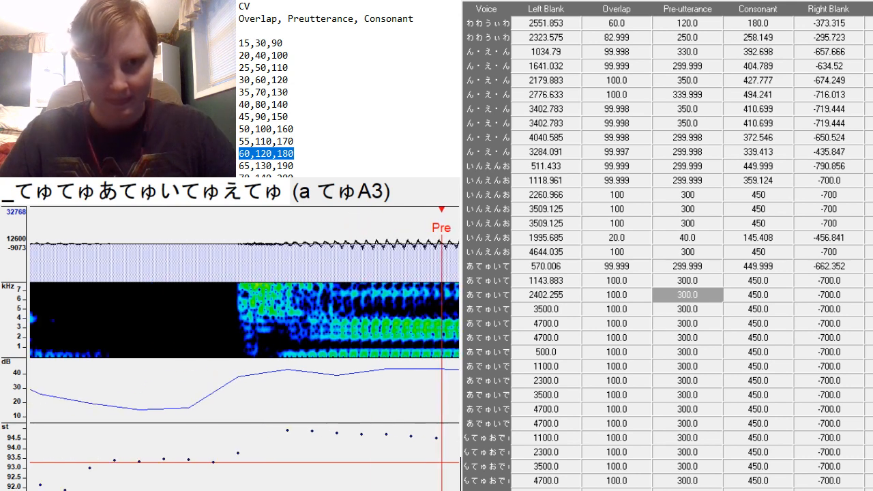
pyautogui.scroll(-13, 245, 348)
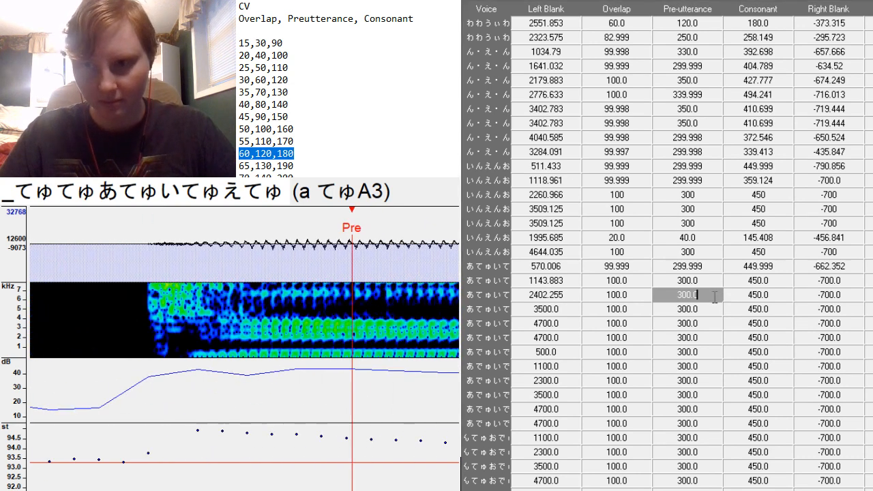
# Set the preutterance of "a てゅA3" to 350 and shift the entry to a left blank of about 2344.1.
pyautogui.write('3')
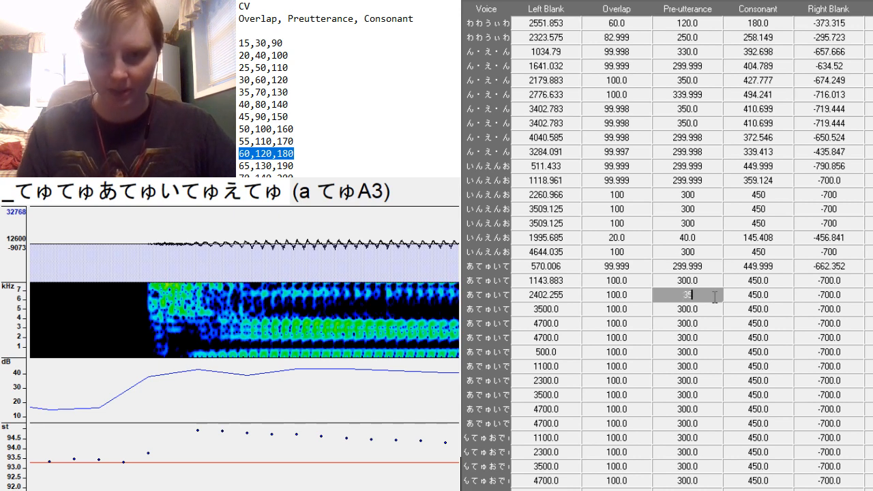
pyautogui.write('50')
pyautogui.press('Return')
pyautogui.press('F3')
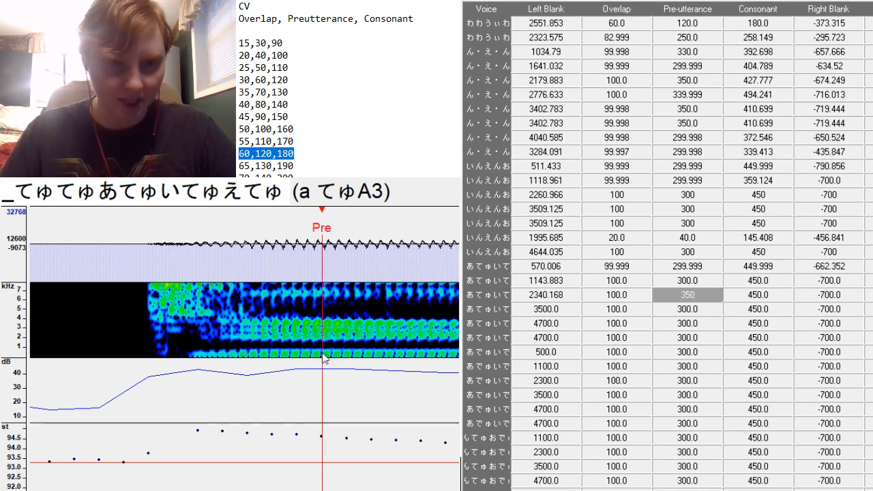
pyautogui.press('F3')
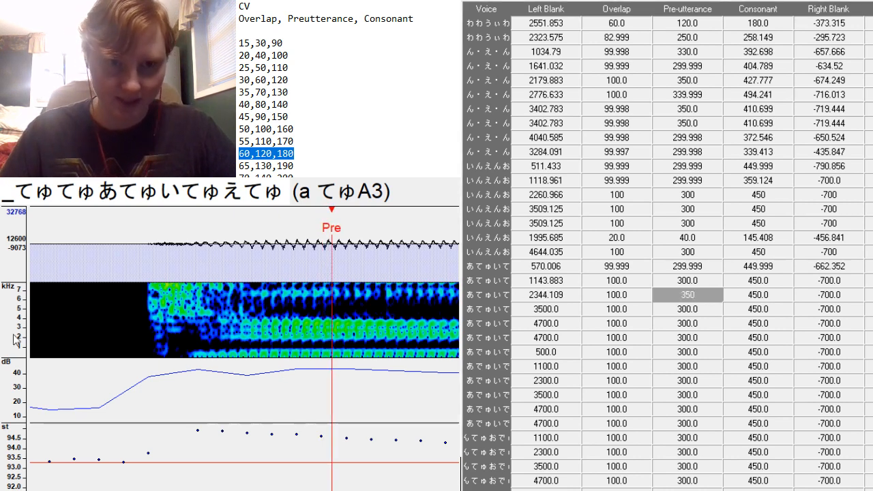
pyautogui.moveTo(239, 490)
pyautogui.mouseDown()
pyautogui.moveTo(229, 490)
pyautogui.moveTo(235, 482)
pyautogui.mouseUp()
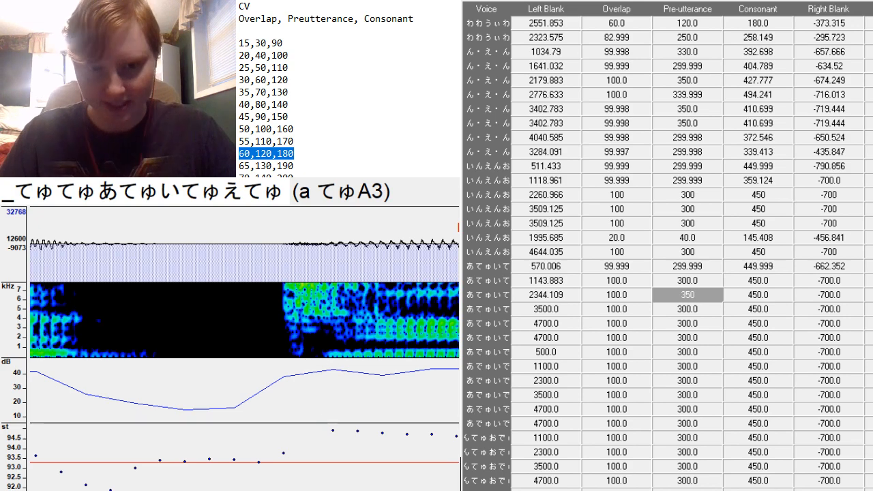
pyautogui.moveTo(240, 490); pyautogui.dragTo(268, 490)
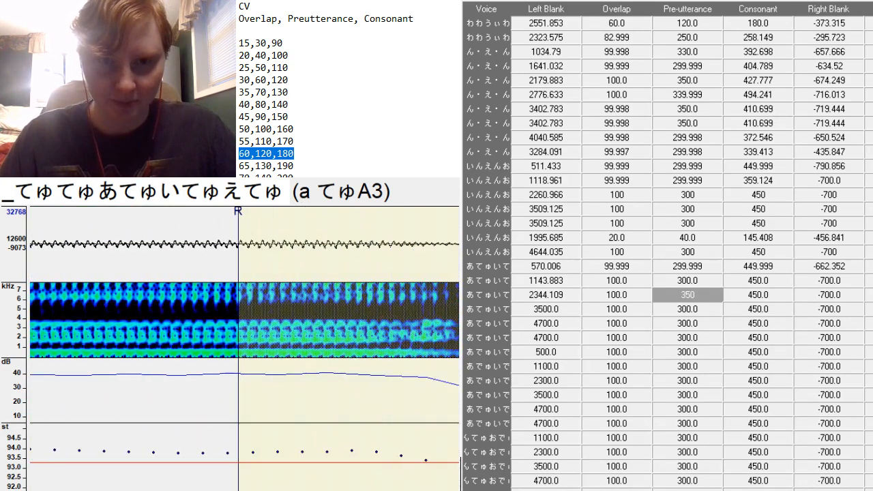
# Shift the "i てゅA3" entry to a left blank of about 3591.0 and set its right blank to about -644.7, before the vowel changes.
pyautogui.press('Down')
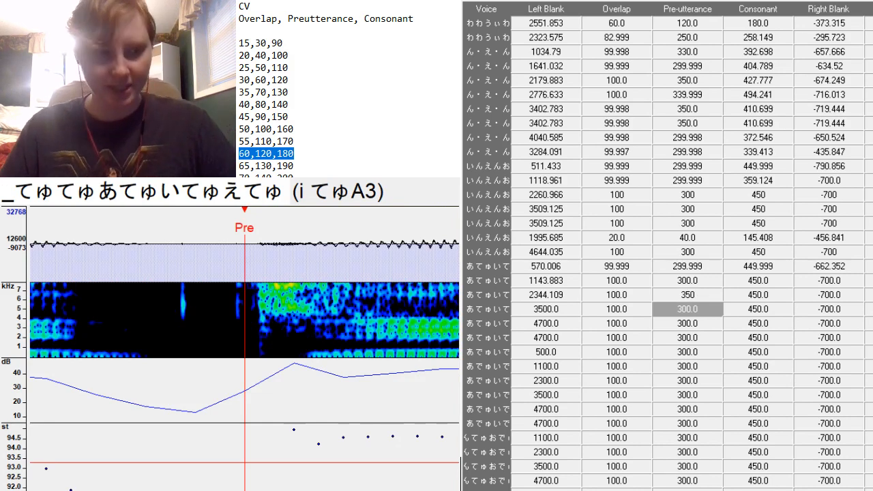
pyautogui.moveTo(304, 490); pyautogui.dragTo(336, 490)
pyautogui.press('F3')
pyautogui.press('F3')
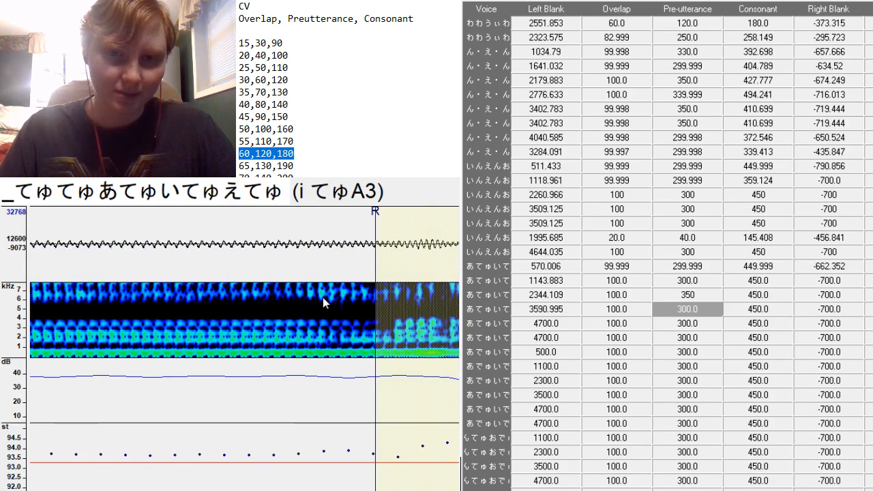
pyautogui.press('F5')
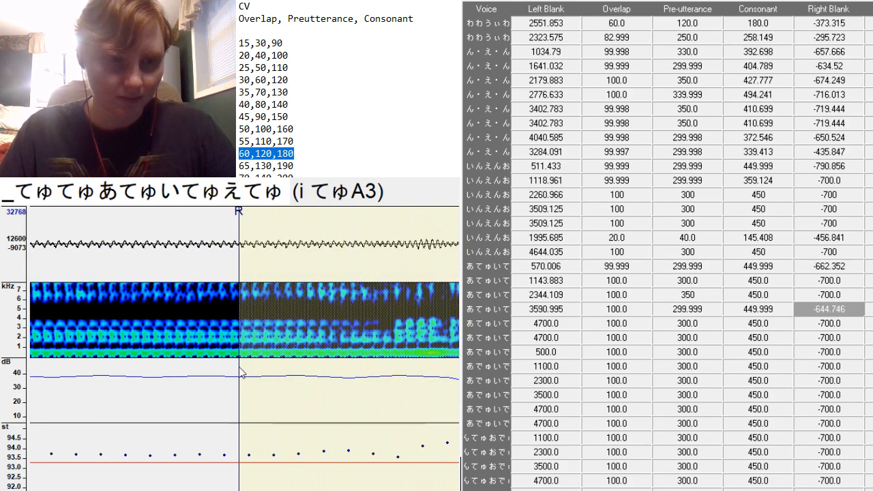
# Shift the "e てゅA3" entry to a left blank of about 4746.4 and set its right blank to about -635.8, before the vowel fades.
pyautogui.press('Down')
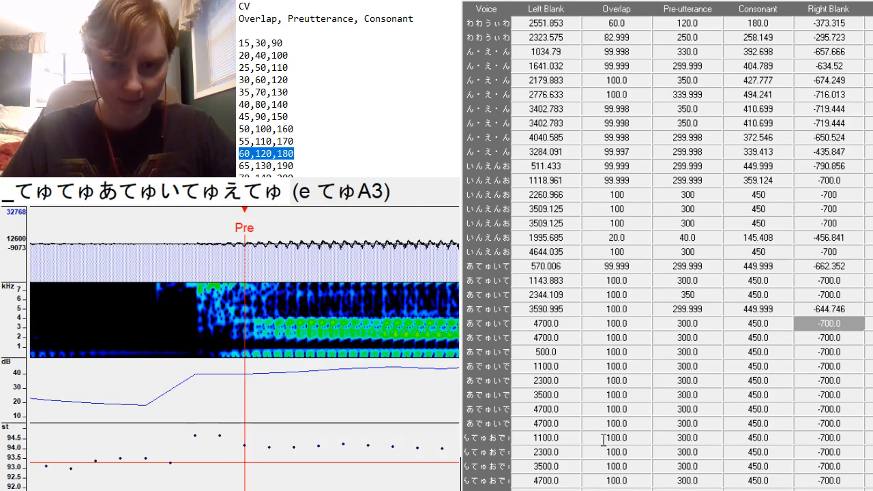
pyautogui.moveTo(389, 489); pyautogui.dragTo(420, 490)
pyautogui.press('F3')
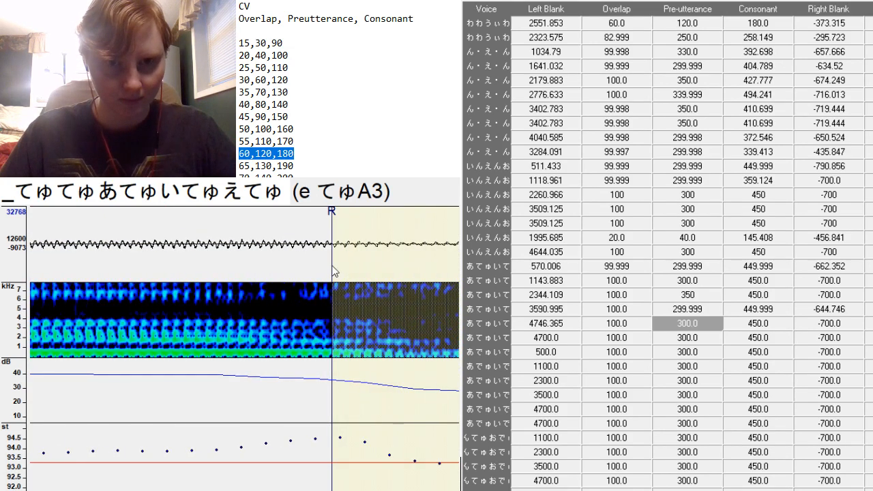
pyautogui.moveTo(335, 271); pyautogui.dragTo(172, 386)
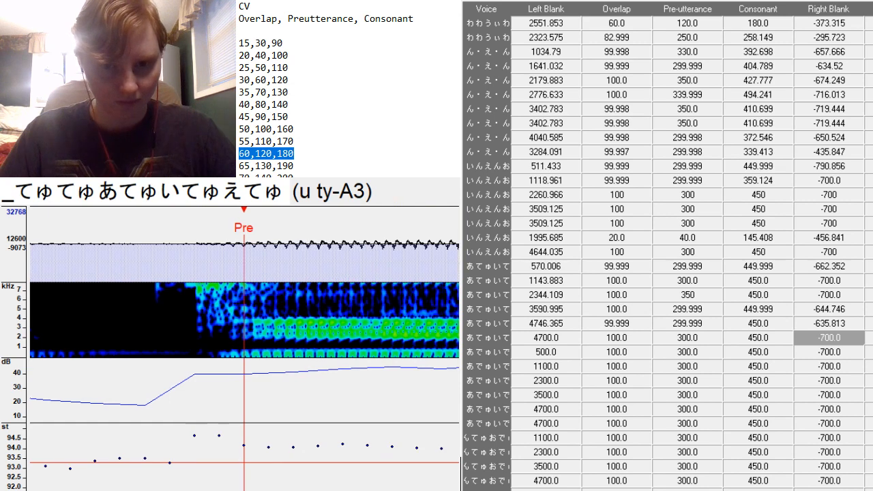
# Shift the "u ty-A3" entry so its preutterance meets the fading end of the vowel before the last てゅ, at a left blank of about 4589.0.
pyautogui.moveTo(416, 490); pyautogui.dragTo(401, 490)
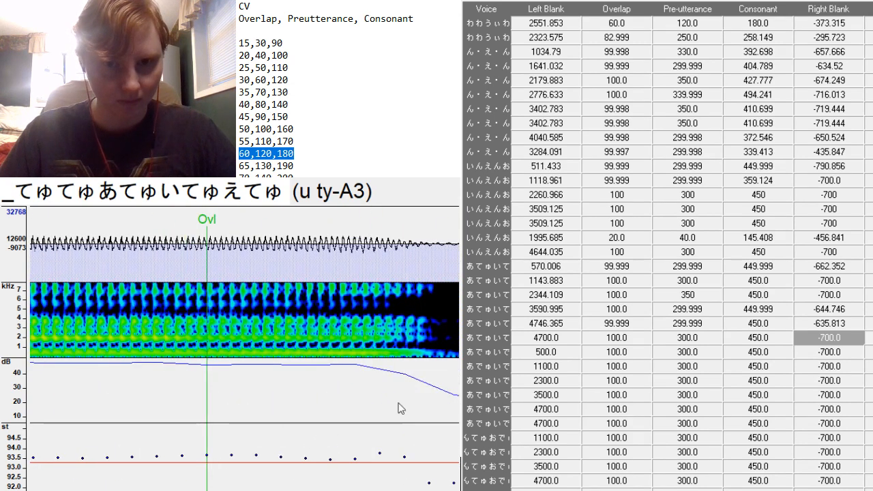
pyautogui.click(428, 366)
pyautogui.scroll(-2, 244, 361)
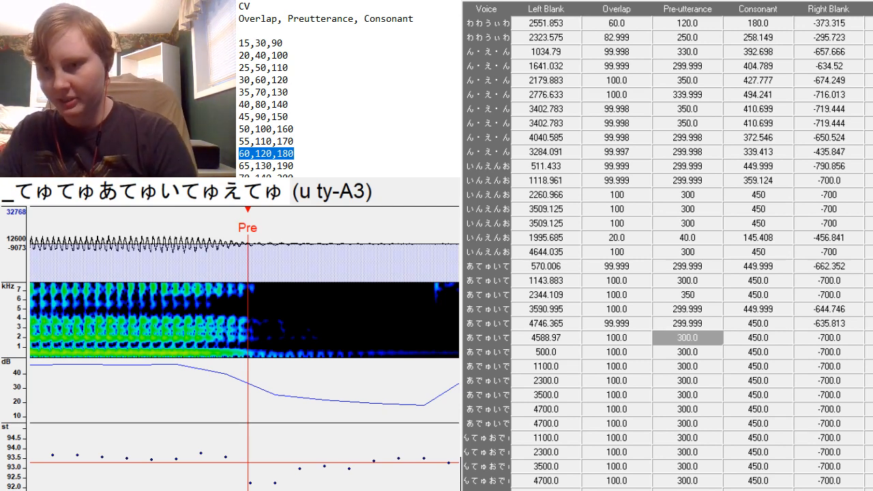
# Examine the recording around and before the "u ty-A3" markers, comparing where each vowel ends and the following てゅ begins.
pyautogui.scroll(-3, 667, 246)
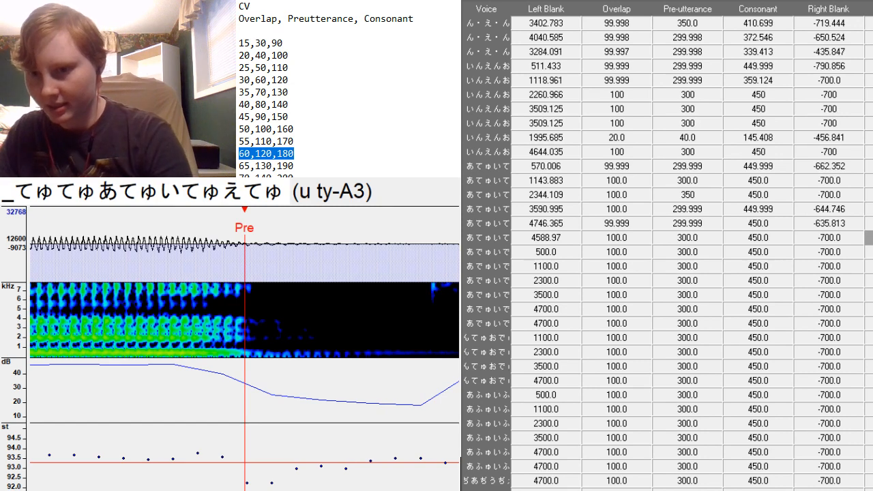
pyautogui.scroll(-2, 668, 245)
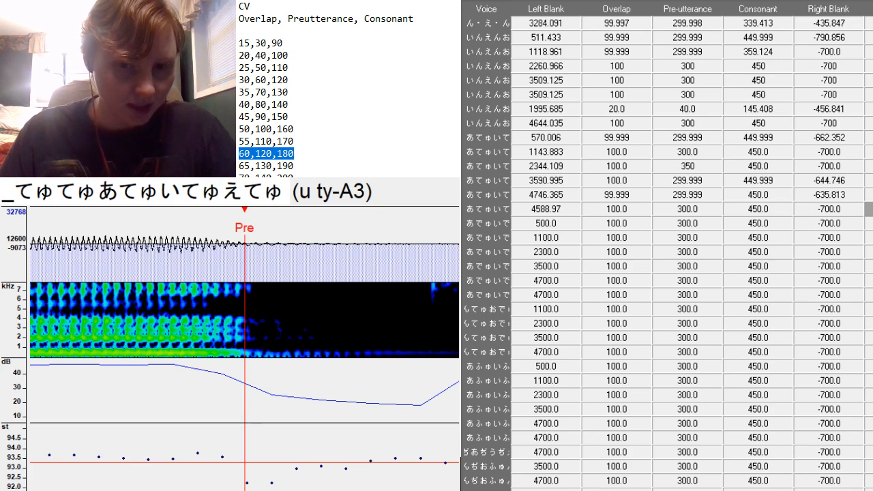
pyautogui.hscroll(-6, 244, 341)
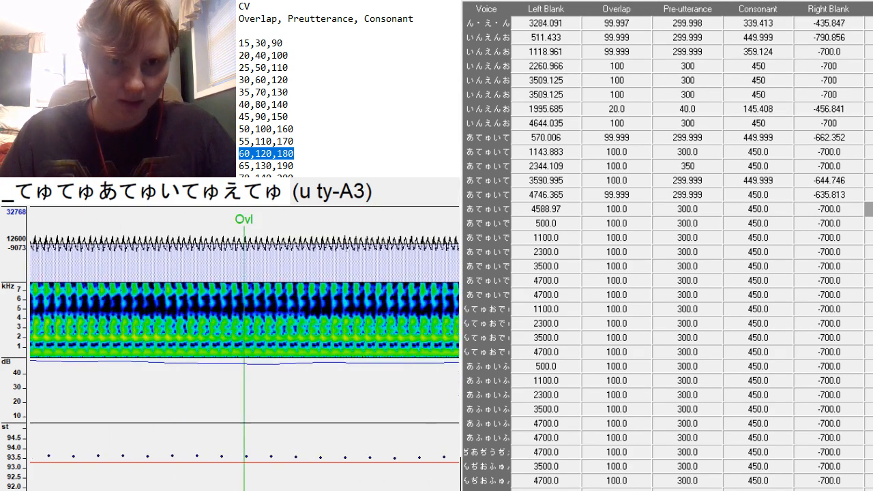
pyautogui.hscroll(9, 245, 341)
pyautogui.hscroll(-4, 245, 341)
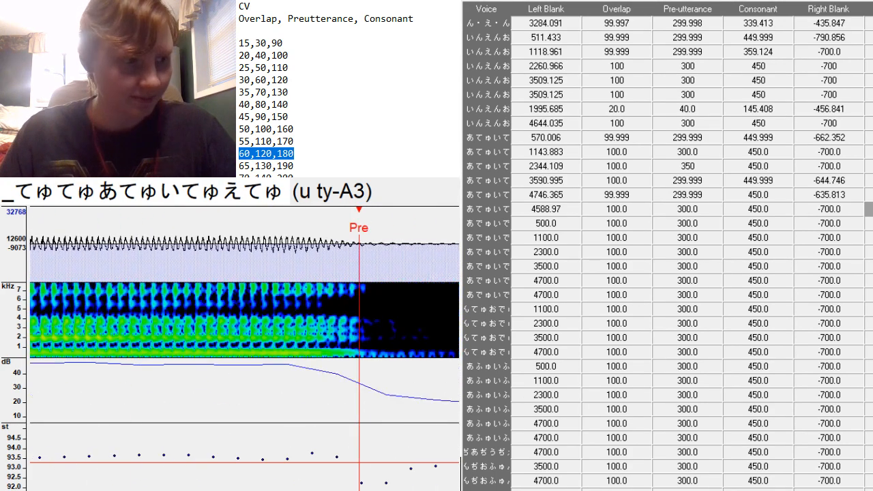
pyautogui.hscroll(8, 244, 341)
pyautogui.hscroll(4, 244, 342)
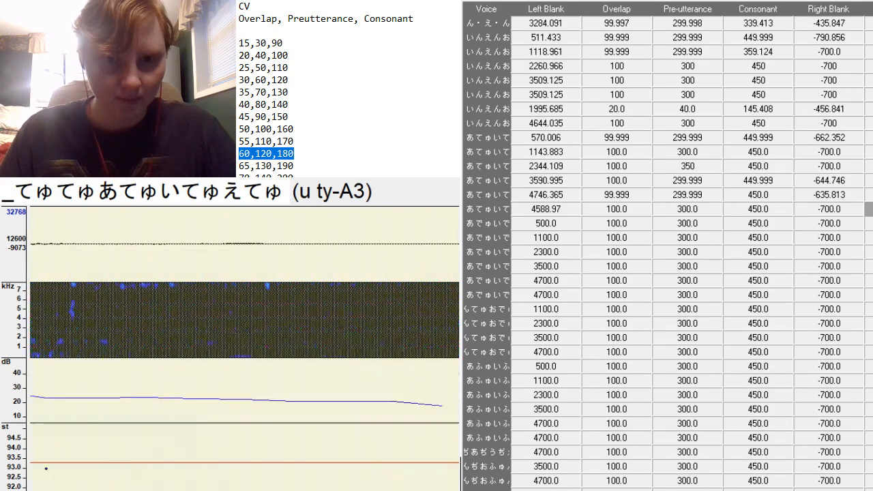
pyautogui.hscroll(-8, 244, 341)
pyautogui.hscroll(-4, 244, 341)
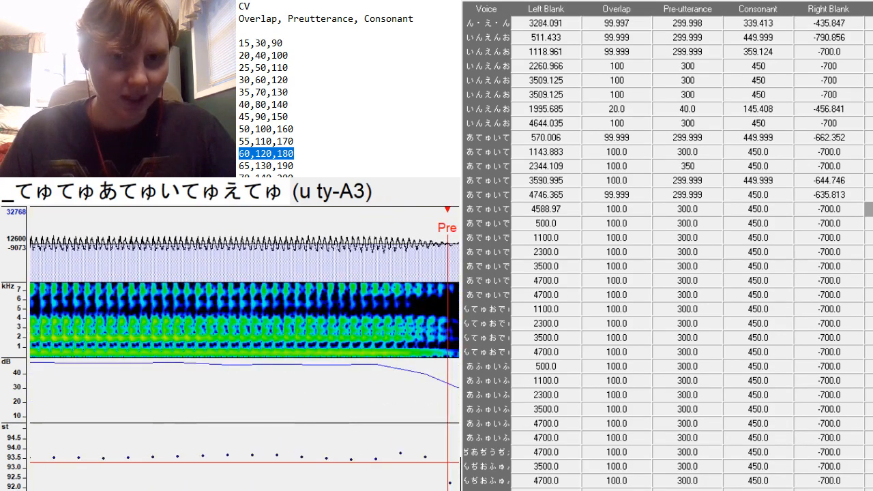
pyautogui.hscroll(8, 244, 341)
pyautogui.hscroll(-6, 245, 341)
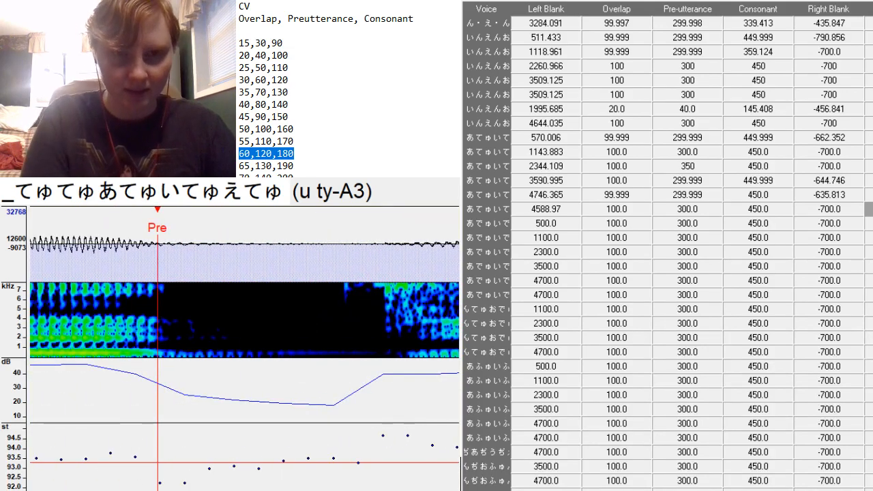
pyautogui.hscroll(4, 244, 341)
pyautogui.hscroll(-5, 244, 341)
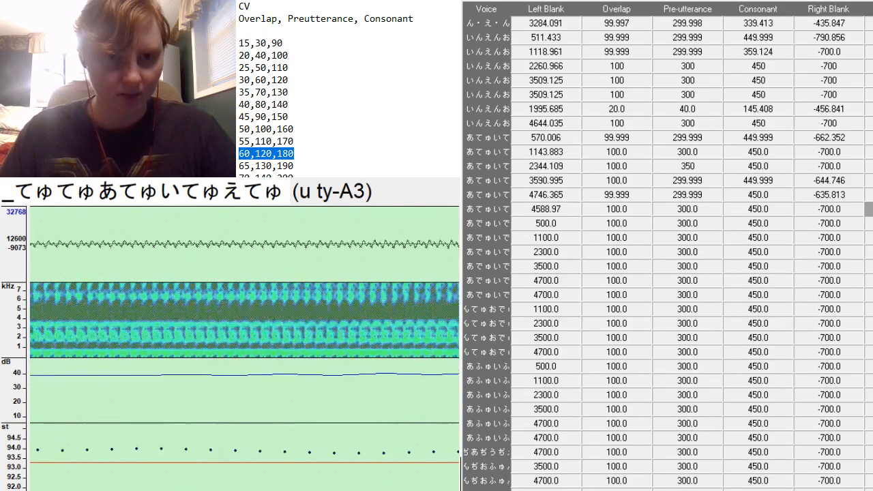
pyautogui.hscroll(-5, 244, 342)
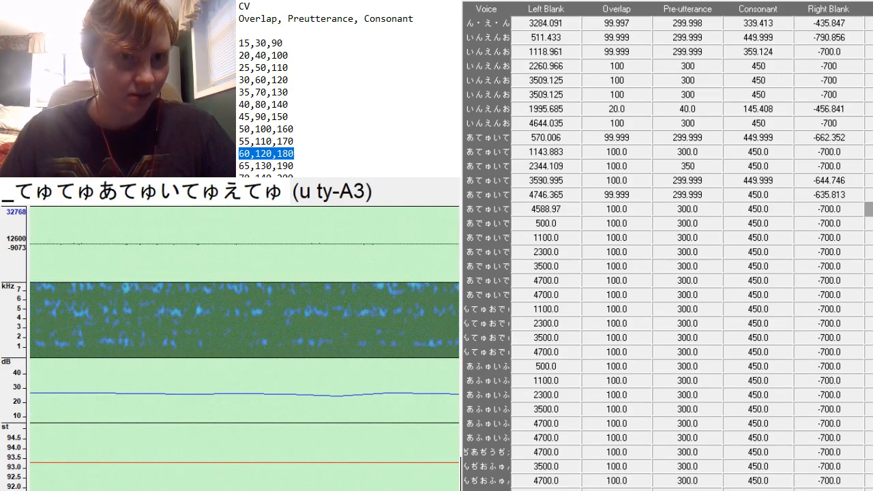
pyautogui.hscroll(8, 244, 341)
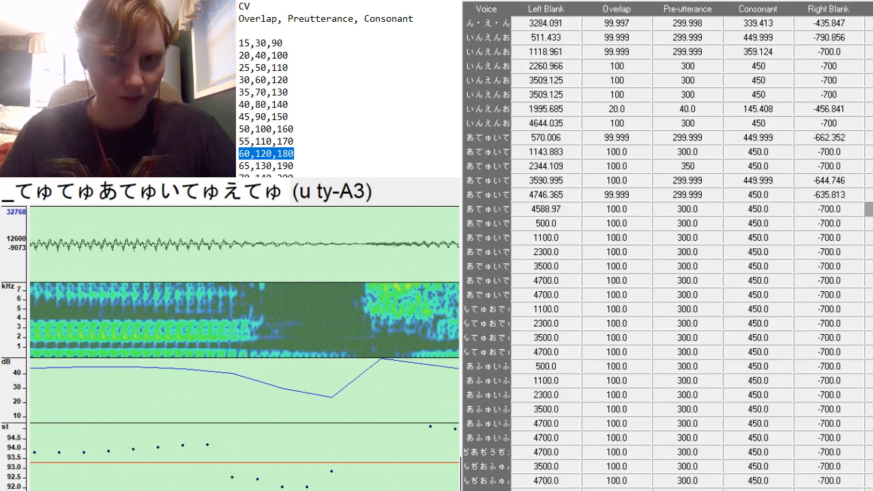
# Shift the "u ty-A3" entry so its preutterance meets the vowel's end before the second てゅ, at a left blank of about 1007.5.
pyautogui.click(253, 359)
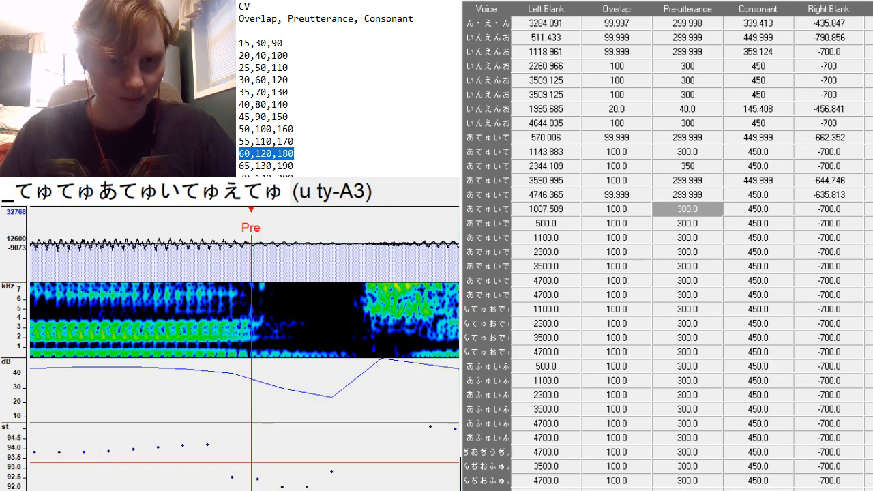
pyautogui.hscroll(10, 244, 341)
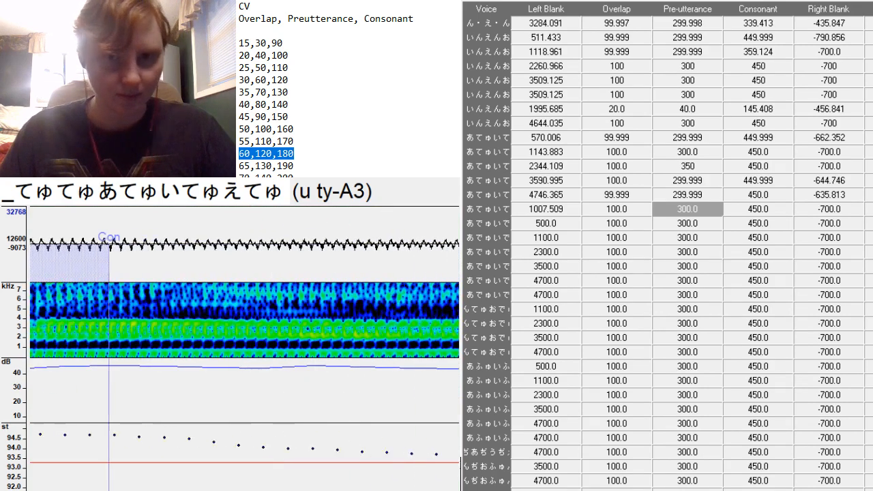
pyautogui.hscroll(-4, 244, 341)
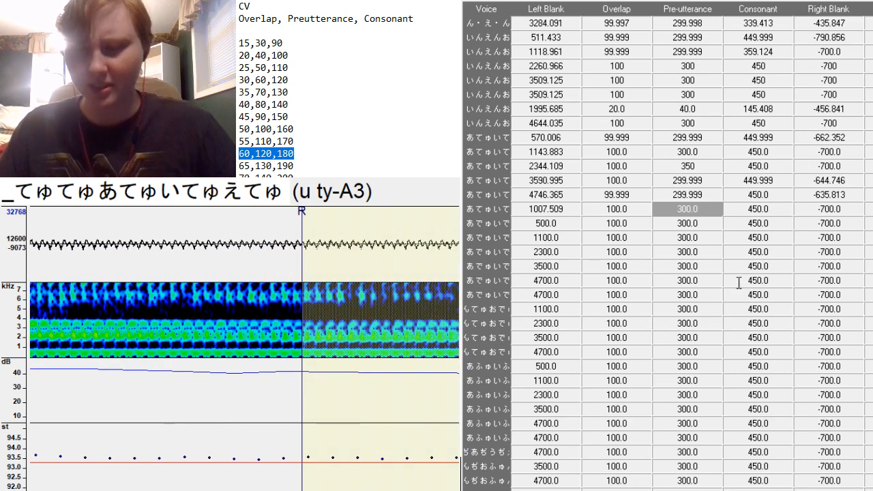
# Shift the "- でゅA3" entry so its preutterance falls inside the first でゅ's steady vowel, at a left blank of about 544.0.
pyautogui.scroll(-2, 692, 312)
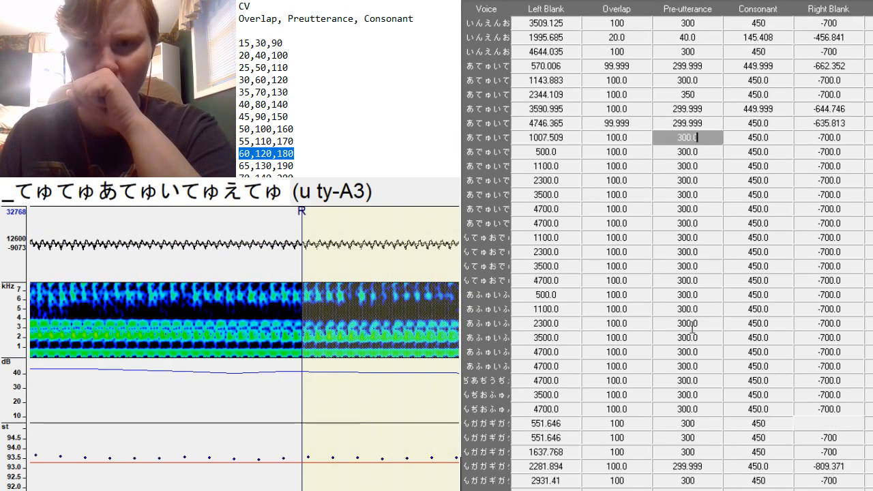
pyautogui.scroll(-1, 691, 328)
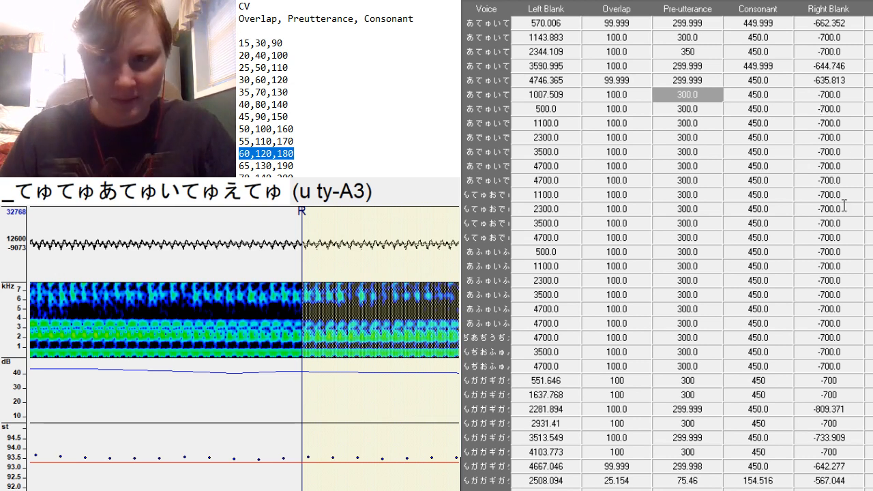
pyautogui.press('Down')
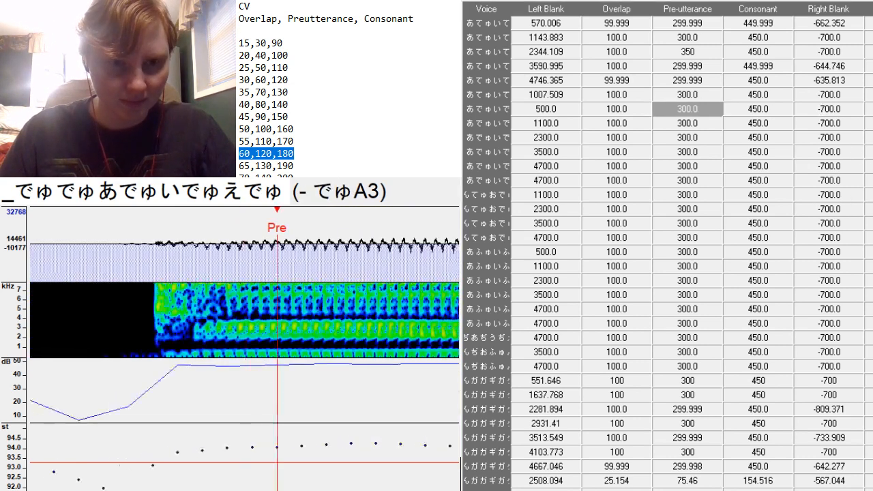
pyautogui.click(453, 359)
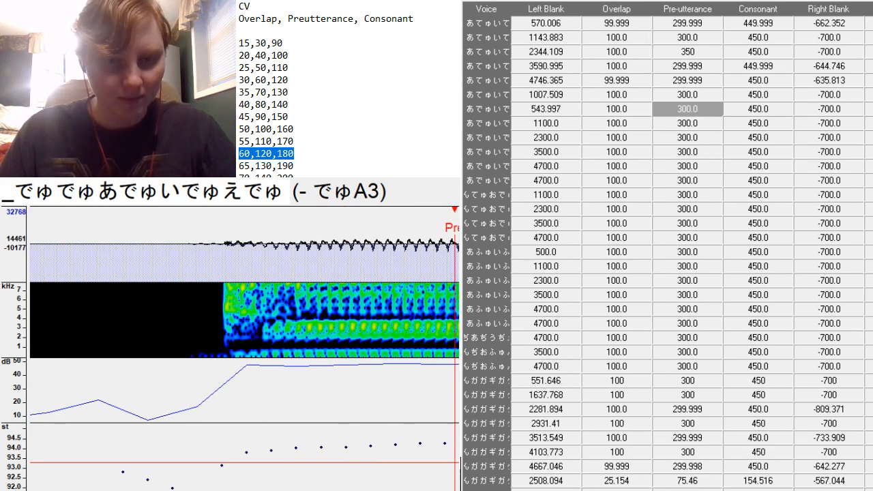
pyautogui.scroll(-15, 244, 348)
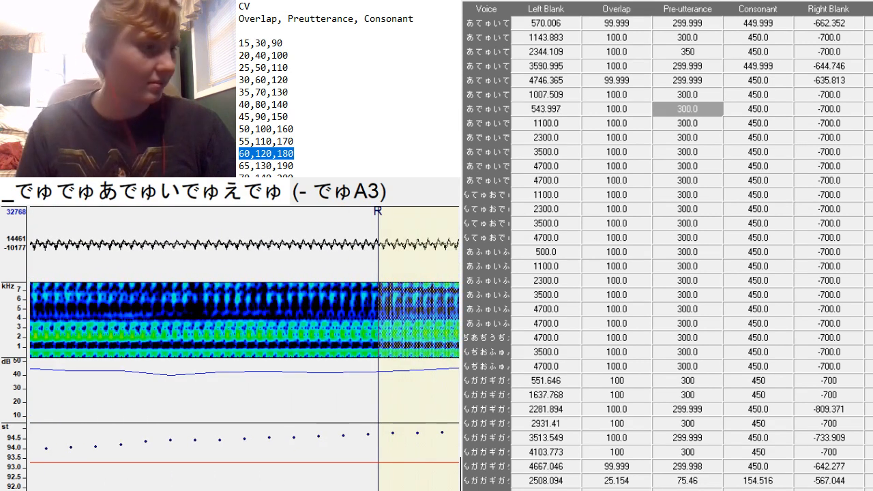
# Shift the "u でゅA3" entry to a left blank of about 1159.9 and set its right blank to about -663.9.
pyautogui.click(687, 122)
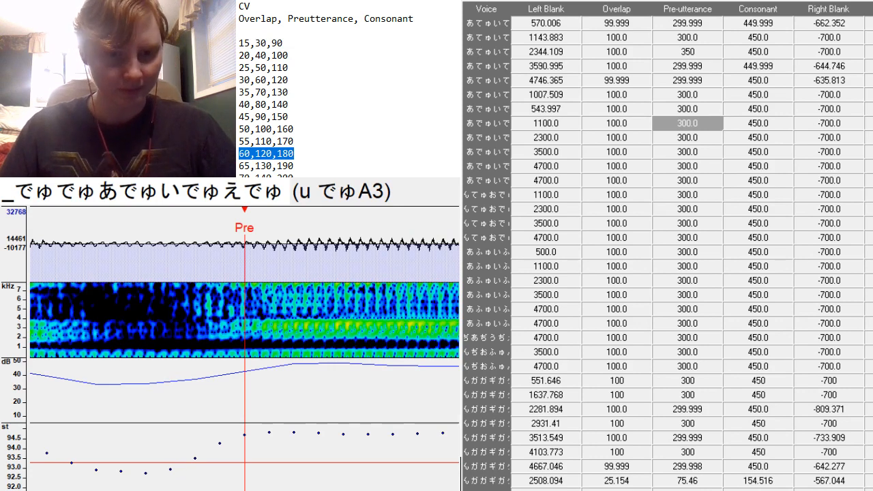
pyautogui.scroll(2, 244, 348)
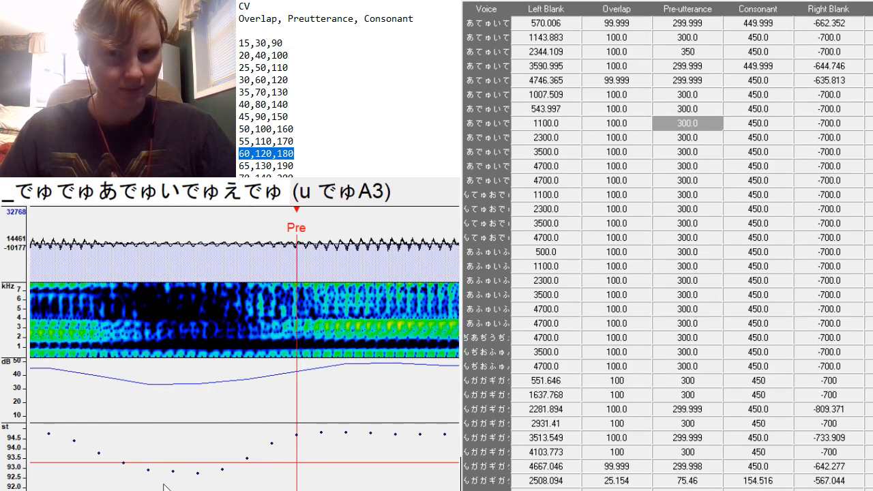
pyautogui.click(440, 358)
pyautogui.moveTo(441, 358); pyautogui.dragTo(445, 358)
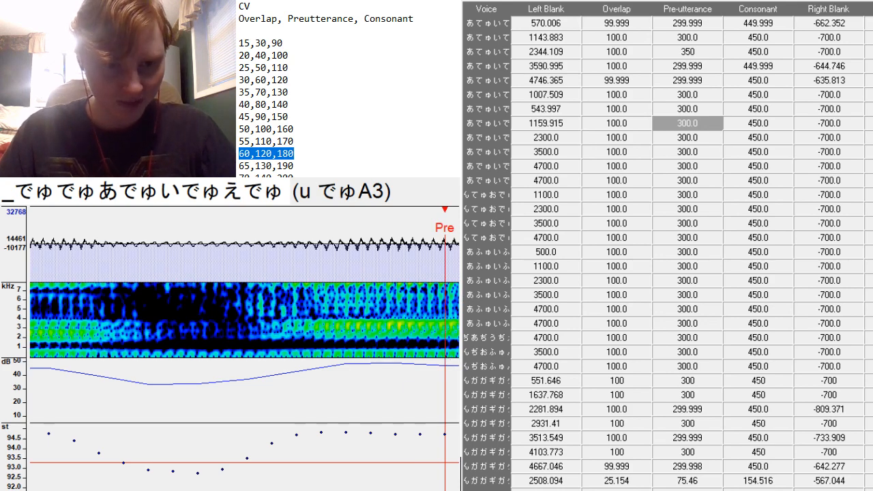
pyautogui.scroll(-10, 245, 348)
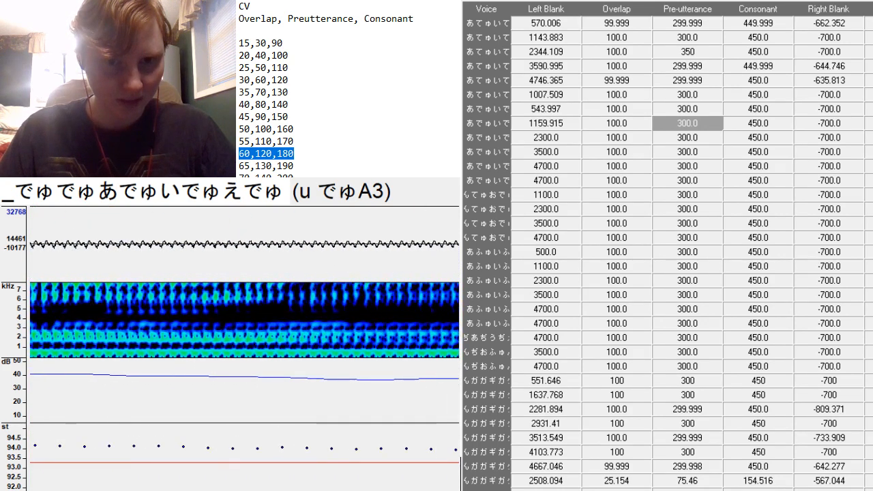
pyautogui.scroll(-3, 242, 278)
pyautogui.moveTo(238, 270)
pyautogui.mouseDown()
pyautogui.moveTo(168, 300)
pyautogui.moveTo(148, 326)
pyautogui.mouseUp()
# Set the "a でゅA3" entry's preutterance to 350 and shift the entry to a left blank of about 2308.9.
pyautogui.press('Down')
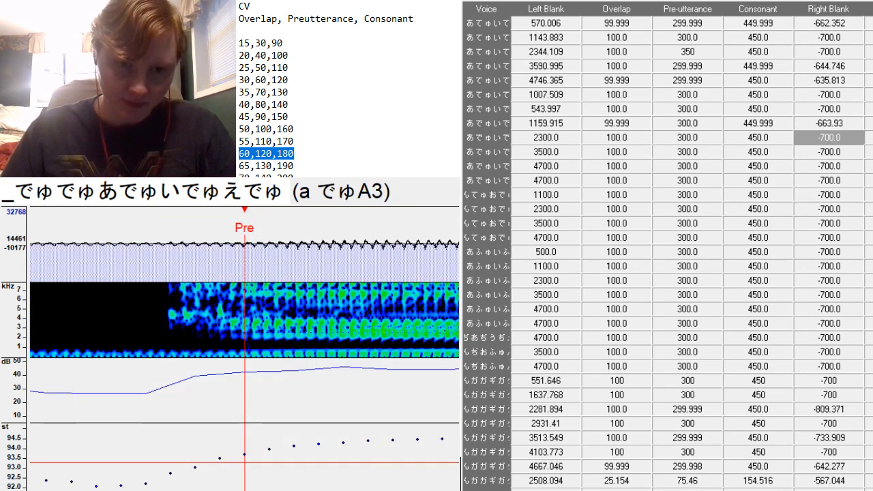
pyautogui.scroll(-3, 167, 302)
pyautogui.scroll(4, 167, 302)
pyautogui.scroll(2, 281, 366)
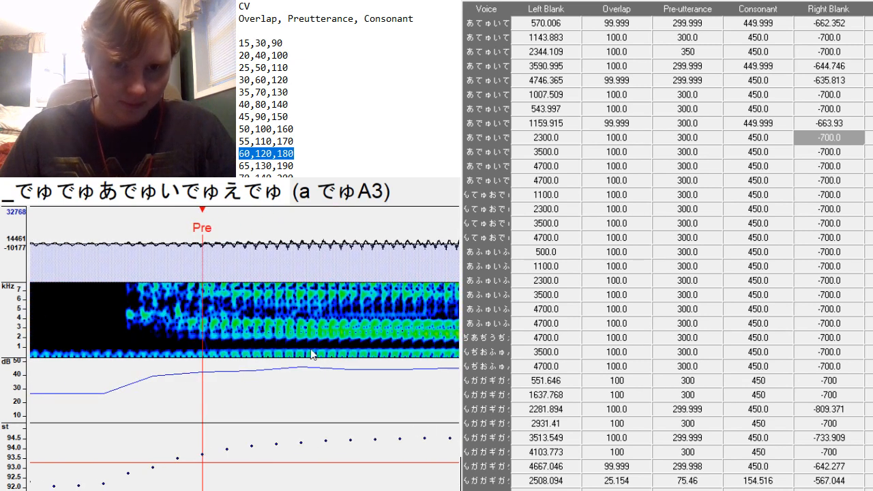
pyautogui.click(704, 139)
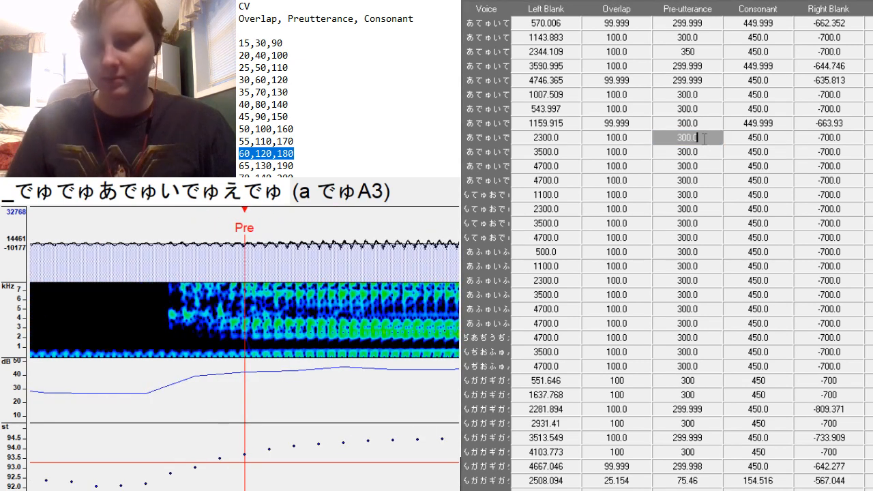
pyautogui.write('350')
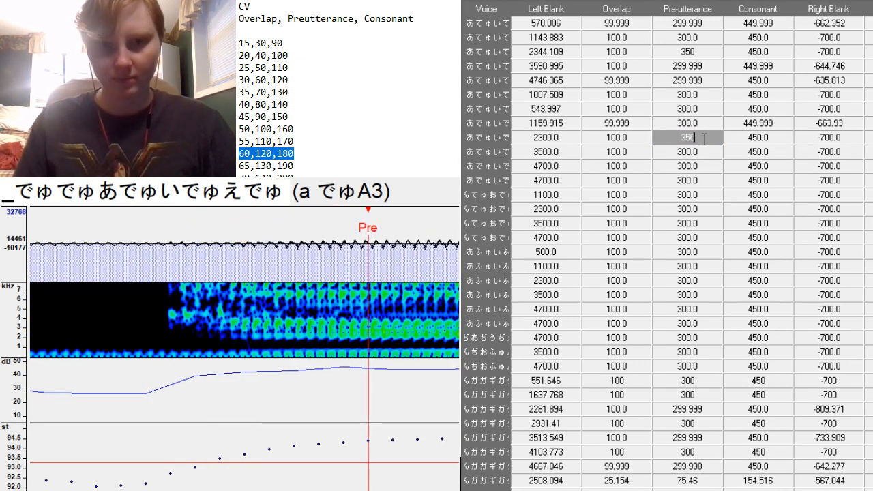
pyautogui.press('Return')
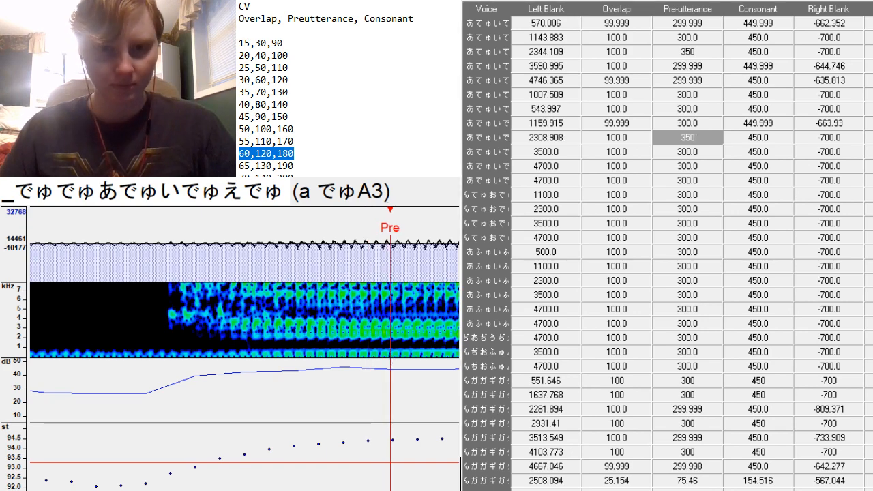
# Set the "a でゅA3" entry's right blank to about -633.5, before the vowel fades.
pyautogui.scroll(7, 391, 307)
pyautogui.scroll(-8, 391, 307)
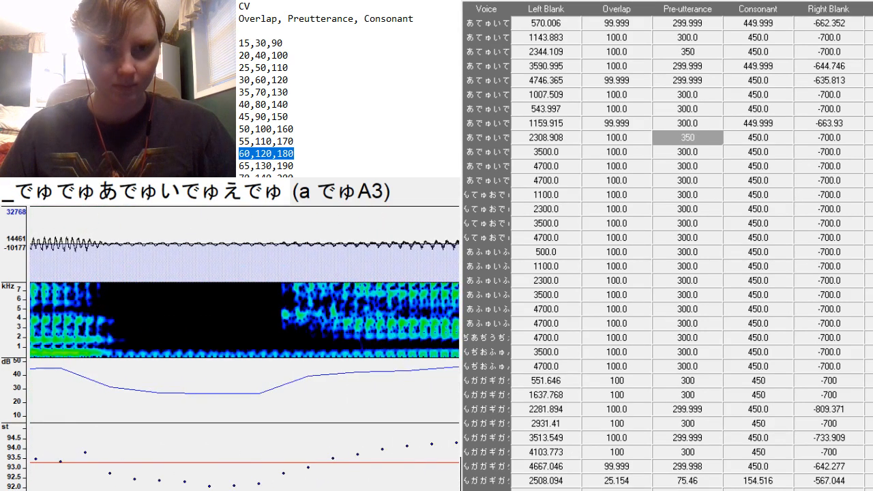
pyautogui.scroll(-5, 254, 293)
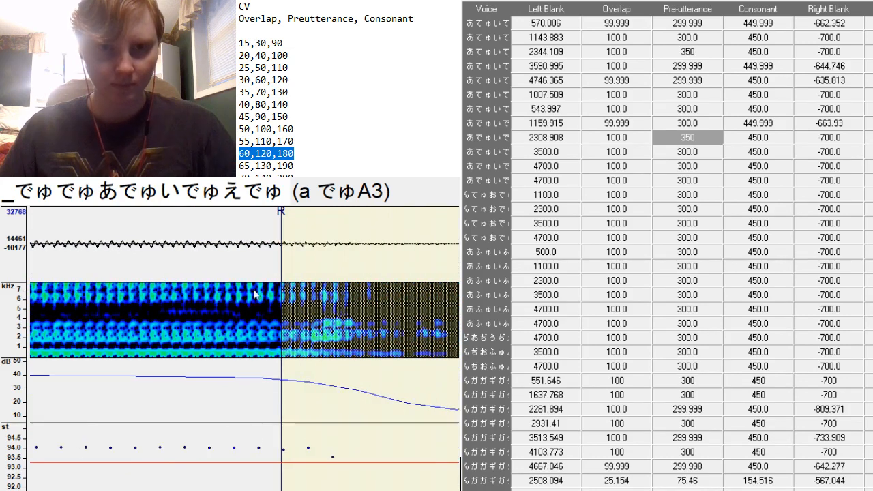
pyautogui.moveTo(282, 258); pyautogui.dragTo(117, 381)
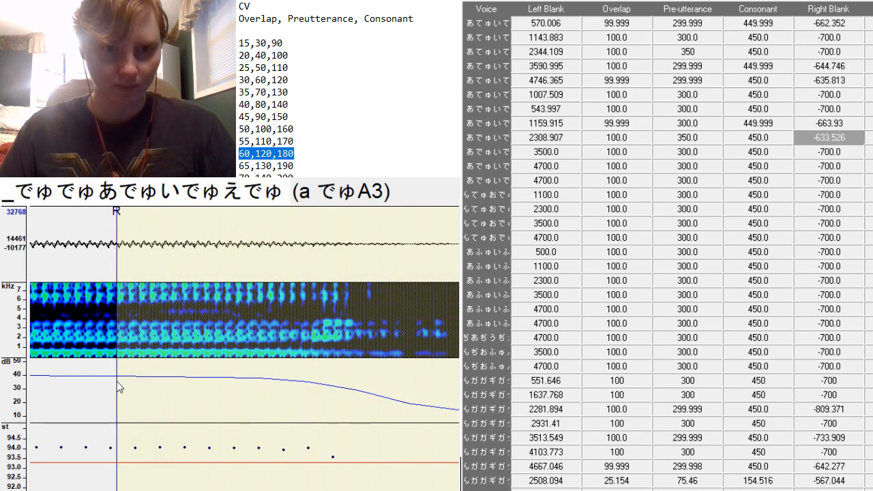
# Shift the "i でゅA3" entry to a left blank of about 3490.9 and set its right blank to about -649.7, before the vowel fades.
pyautogui.press('Down')
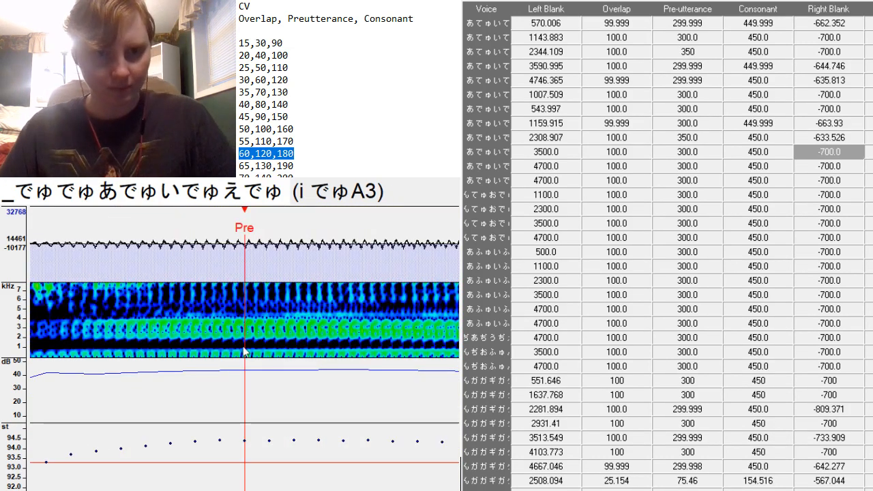
pyautogui.moveTo(194, 357); pyautogui.dragTo(179, 352)
pyautogui.scroll(20, 245, 348)
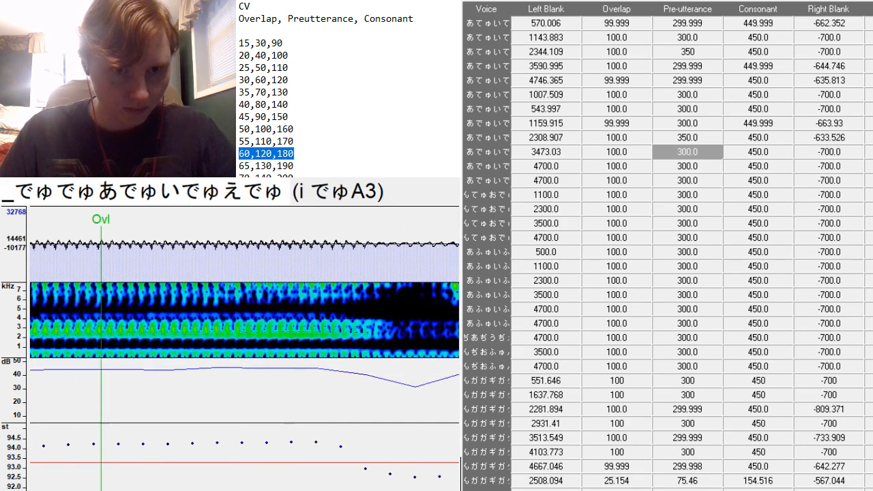
pyautogui.scroll(-15, 244, 348)
pyautogui.moveTo(333, 372); pyautogui.dragTo(330, 363)
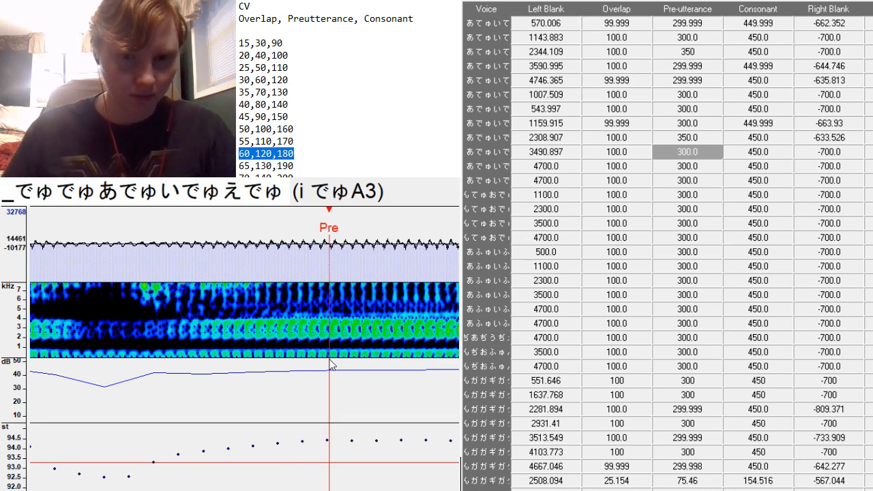
pyautogui.scroll(-15, 244, 347)
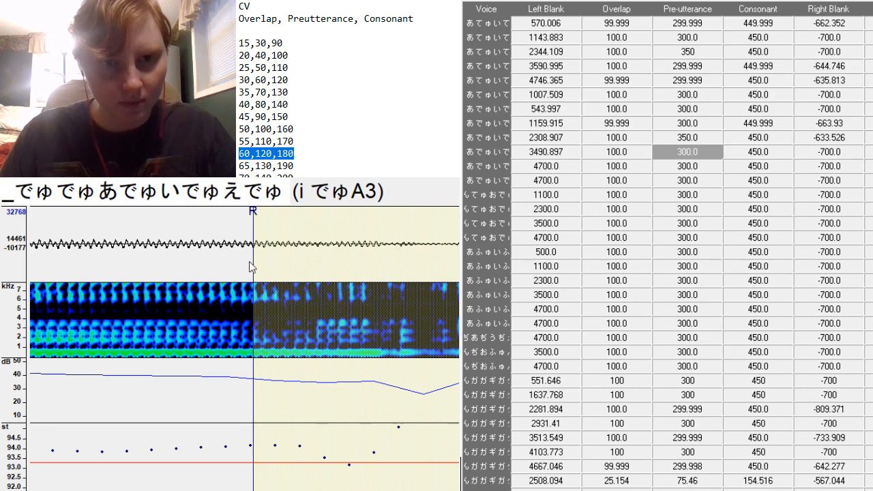
pyautogui.moveTo(252, 263); pyautogui.dragTo(199, 280)
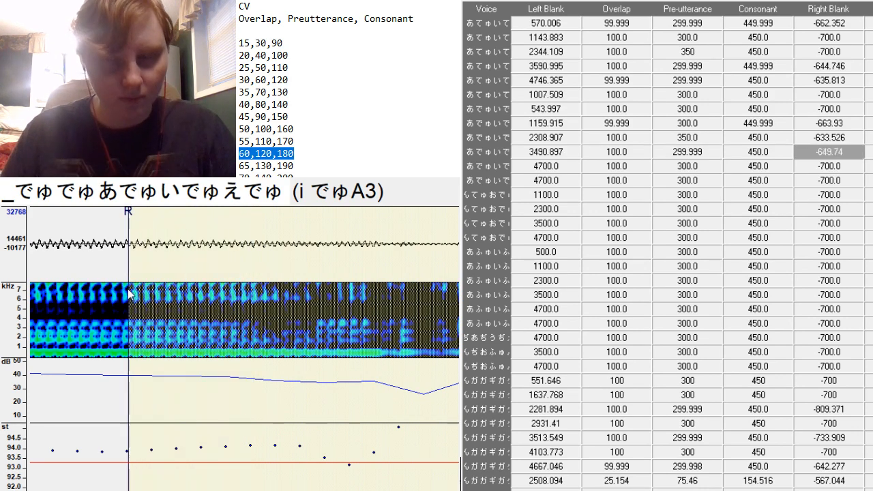
# Set the "e でゅA3" entry's preutterance to 350 and shift the entry to a left blank of about 4654.3.
pyautogui.press('Down')
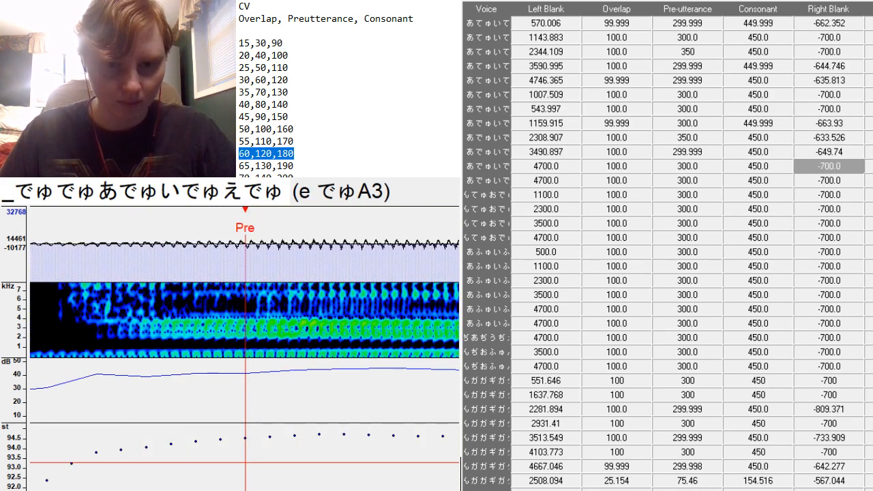
pyautogui.scroll(8, 245, 327)
pyautogui.scroll(-7, 245, 327)
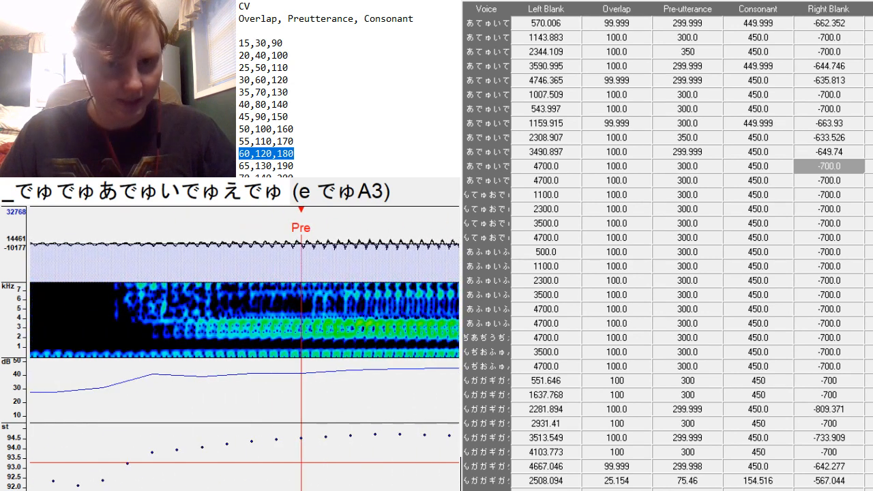
pyautogui.click(707, 166)
pyautogui.write('3')
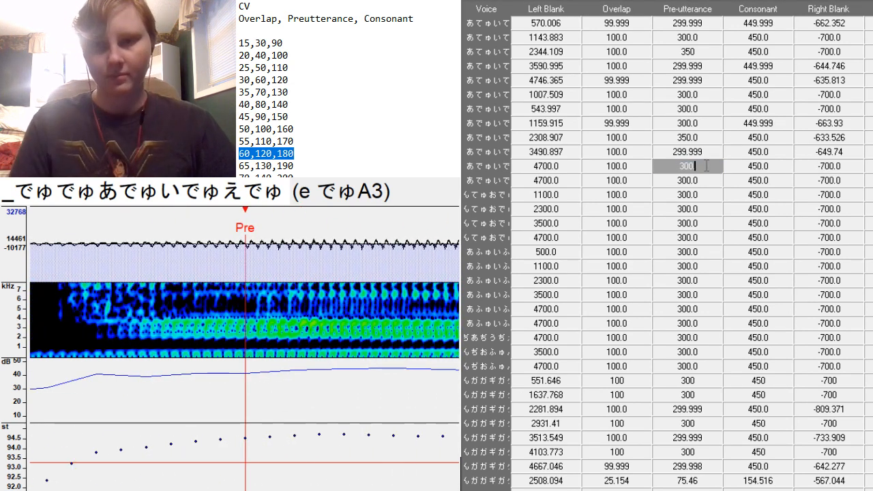
pyautogui.write('50')
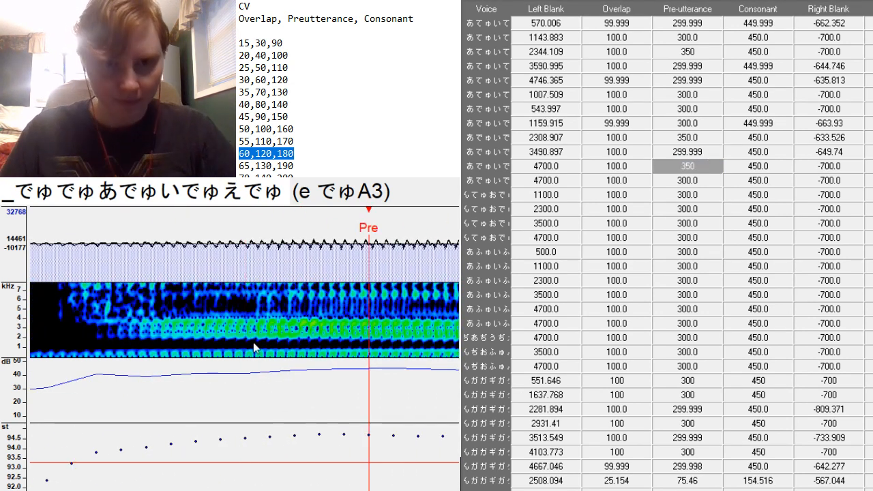
pyautogui.click(255, 348)
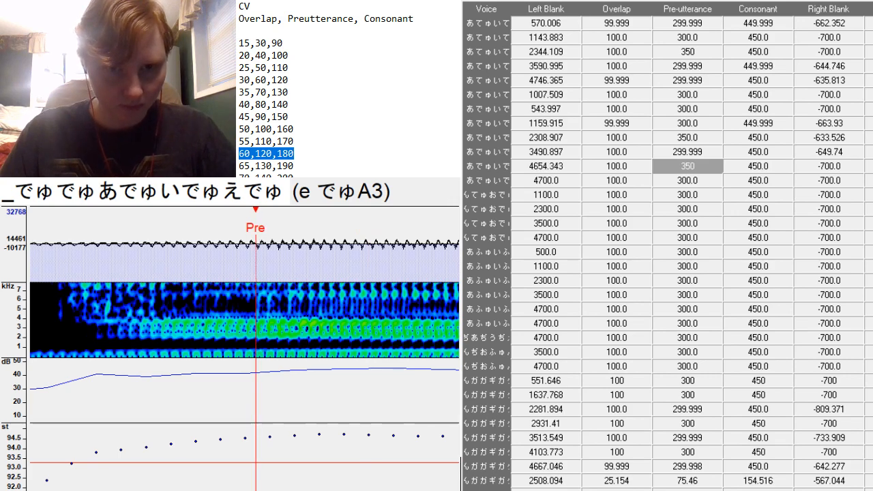
pyautogui.scroll(5, 256, 348)
pyautogui.scroll(-10, 255, 348)
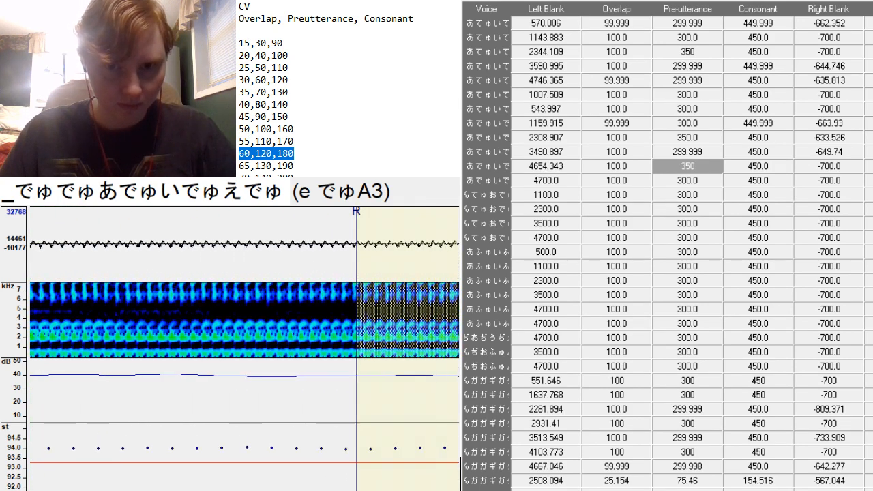
# Shift the "u dy-A3" entry to a left blank of about 1097.4, at the start of the second でゅ.
pyautogui.press('Down')
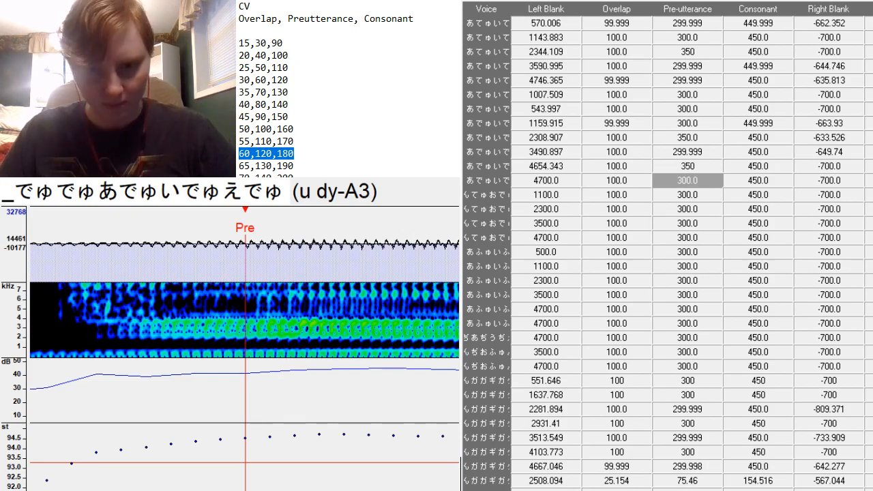
pyautogui.scroll(4, 255, 348)
pyautogui.scroll(-10, 255, 348)
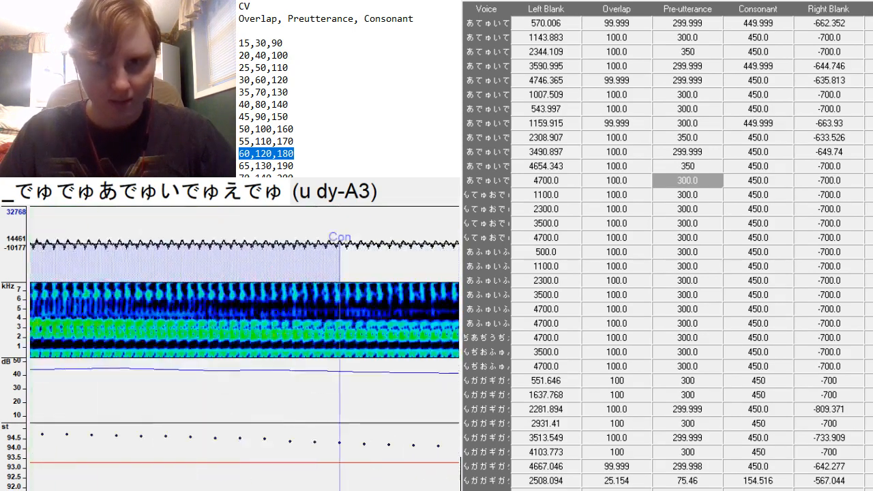
pyautogui.scroll(-2, 255, 348)
pyautogui.scroll(12, 255, 348)
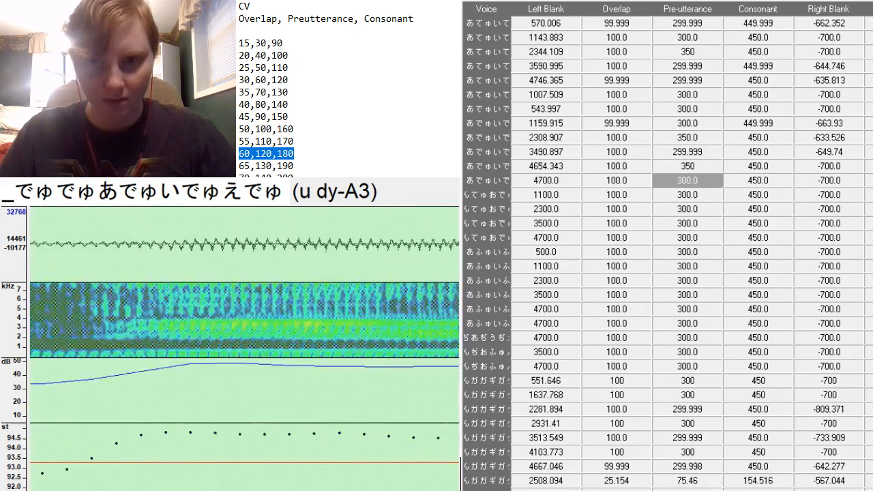
pyautogui.scroll(-6, 255, 348)
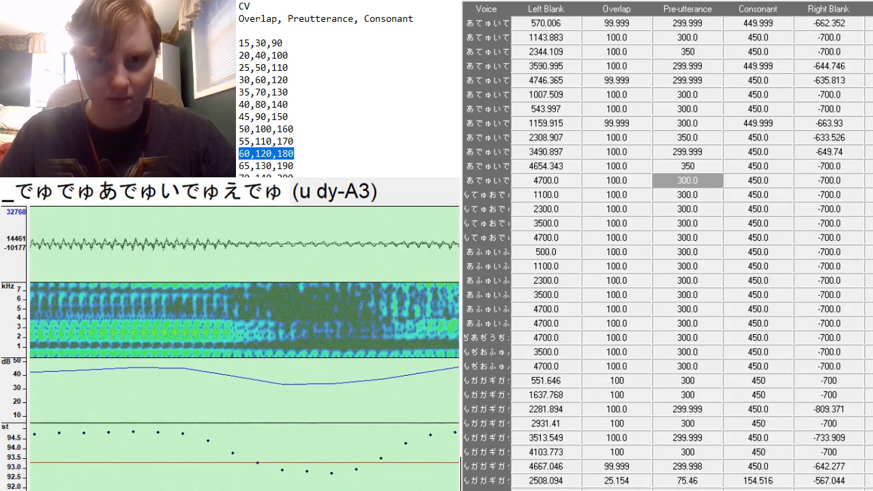
pyautogui.click(379, 368)
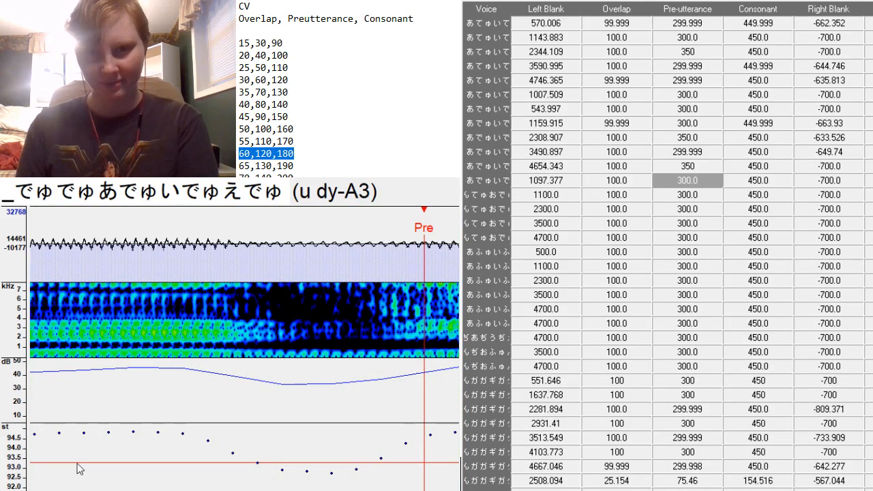
# Set the "o てゅA3" entry's preutterance to 380.
pyautogui.press('Down')
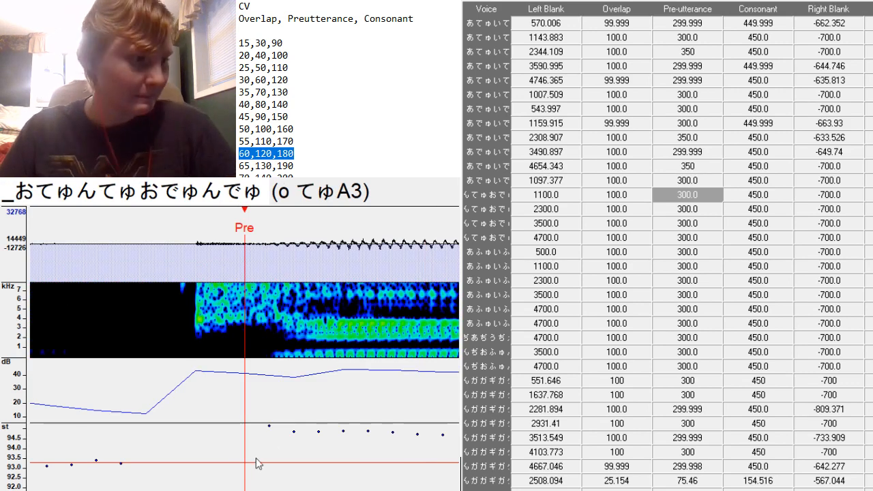
pyautogui.scroll(10, 244, 328)
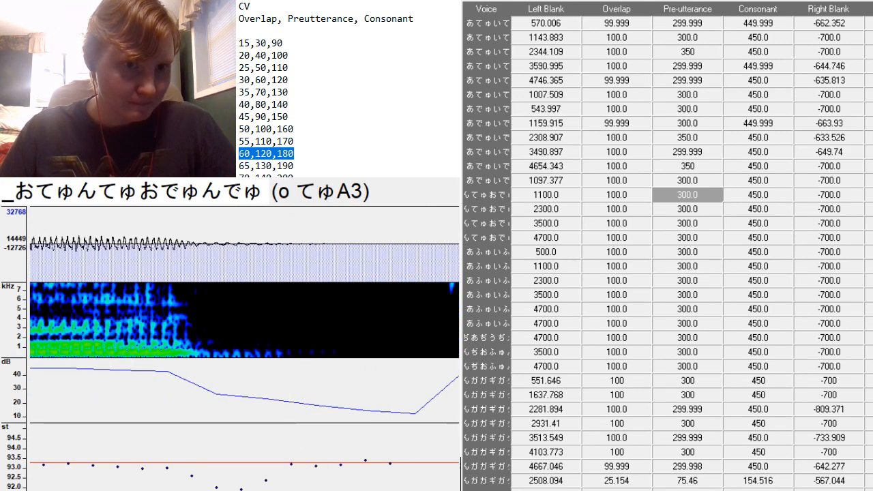
pyautogui.scroll(-5, 244, 328)
pyautogui.scroll(5, 244, 327)
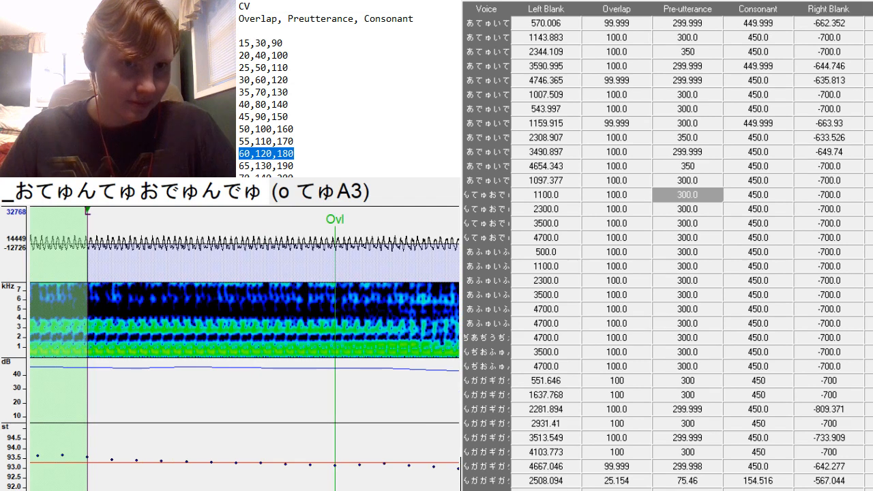
pyautogui.scroll(-8, 244, 327)
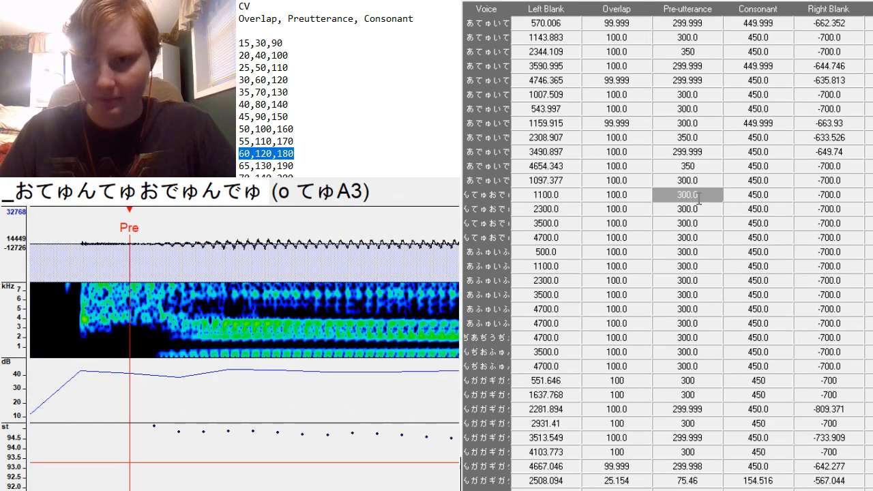
pyautogui.doubleClick(699, 198)
pyautogui.press('BackSpace')
pyautogui.write('3')
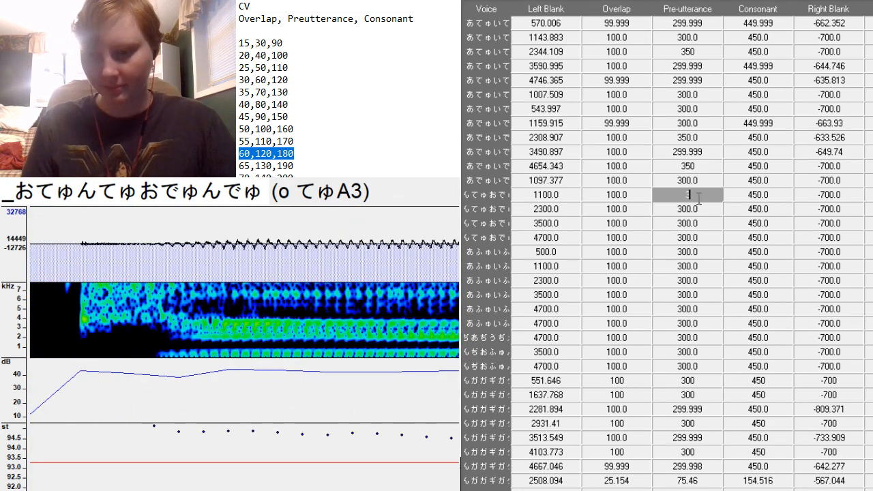
pyautogui.write('050')
pyautogui.press('BackSpace')
pyautogui.press('BackSpace')
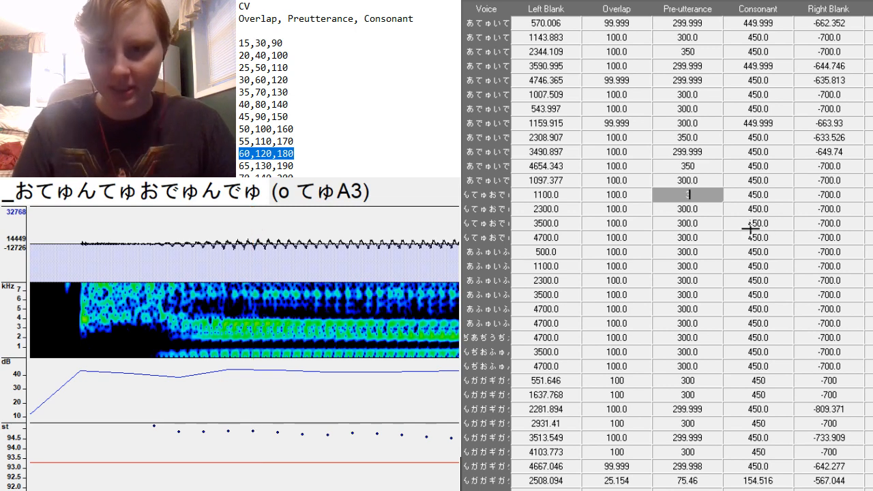
pyautogui.write('38')
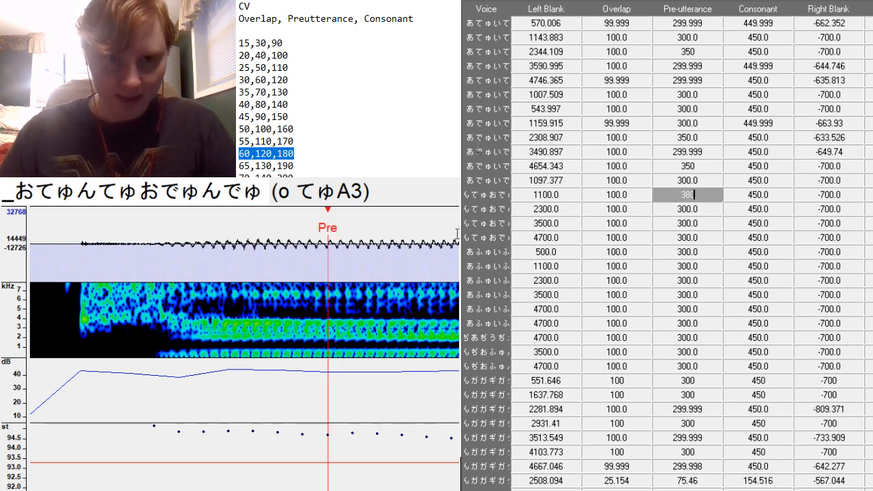
pyautogui.write('0')
# Shift the "o てゅA3" entry to a left blank of about 1085.7 and check its consonant and right blank positions.
pyautogui.press('Return')
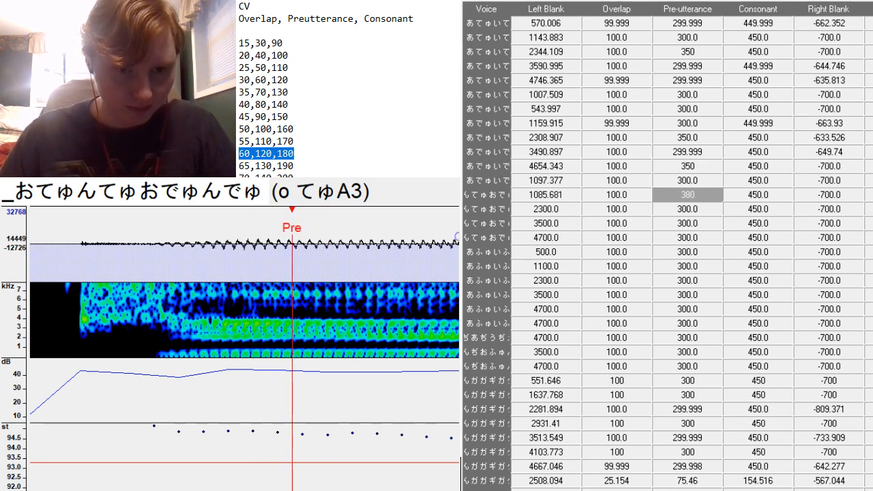
pyautogui.scroll(6, 244, 319)
pyautogui.scroll(-10, 244, 320)
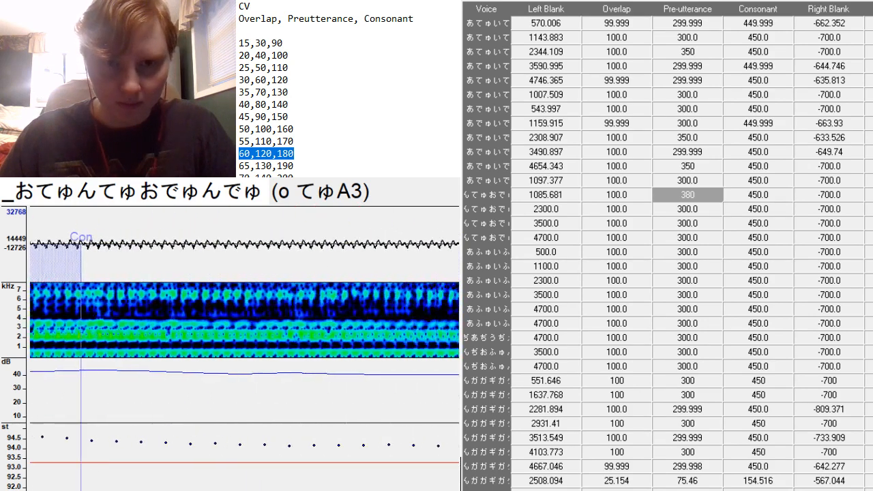
pyautogui.scroll(-5, 245, 320)
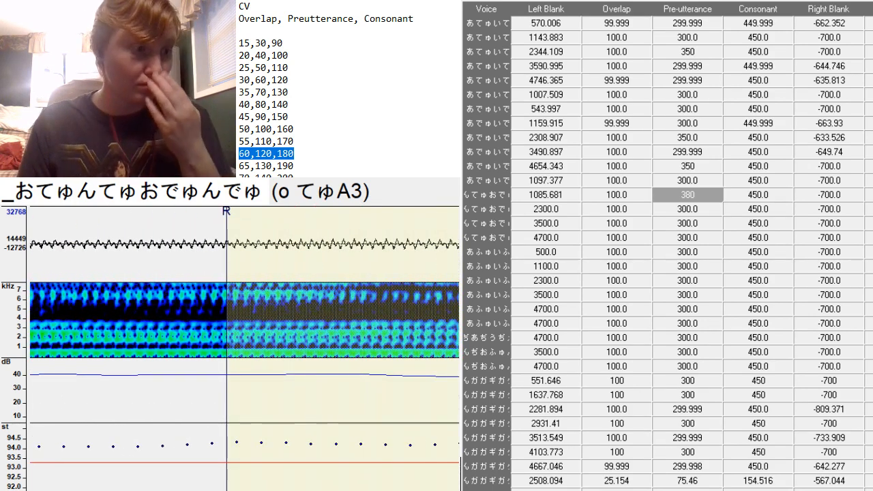
# Set the "n てゅA3" entry's right blank to about -641.6, before the vowel changes.
pyautogui.press('Down')
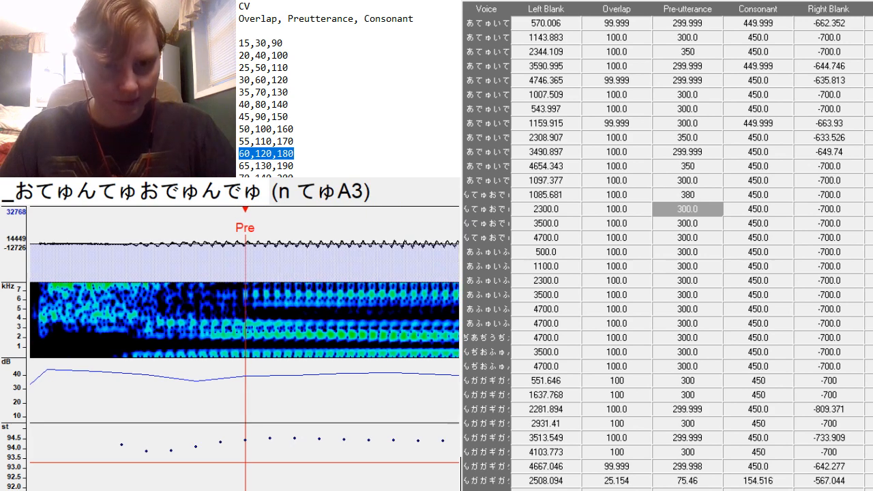
pyautogui.scroll(5, 245, 319)
pyautogui.scroll(-5, 244, 319)
pyautogui.scroll(3, 244, 319)
pyautogui.scroll(-3, 245, 319)
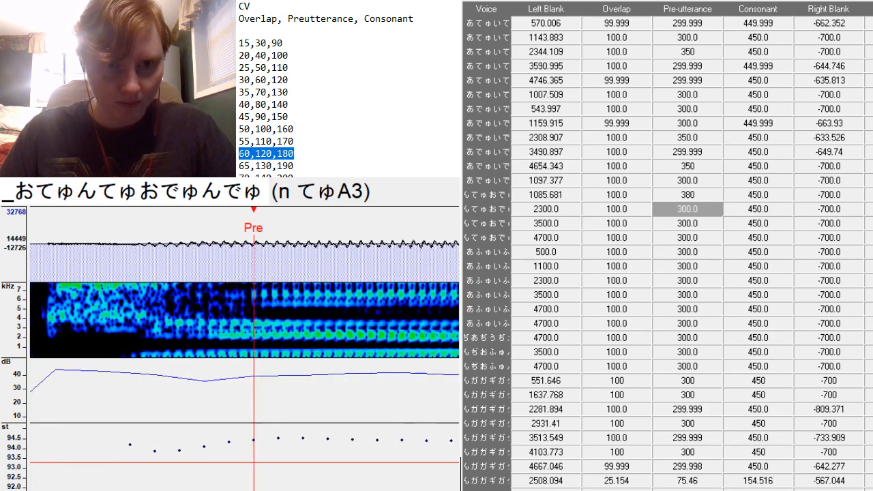
pyautogui.scroll(-5, 286, 431)
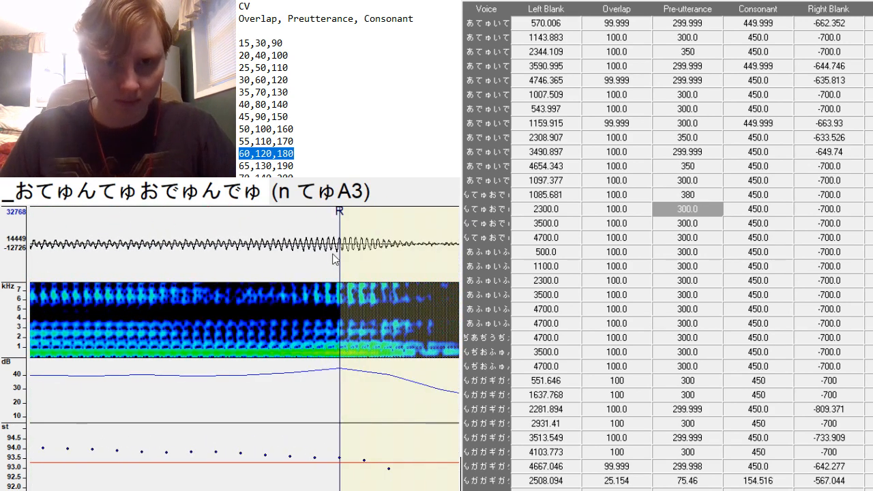
pyautogui.moveTo(339, 258); pyautogui.dragTo(196, 291)
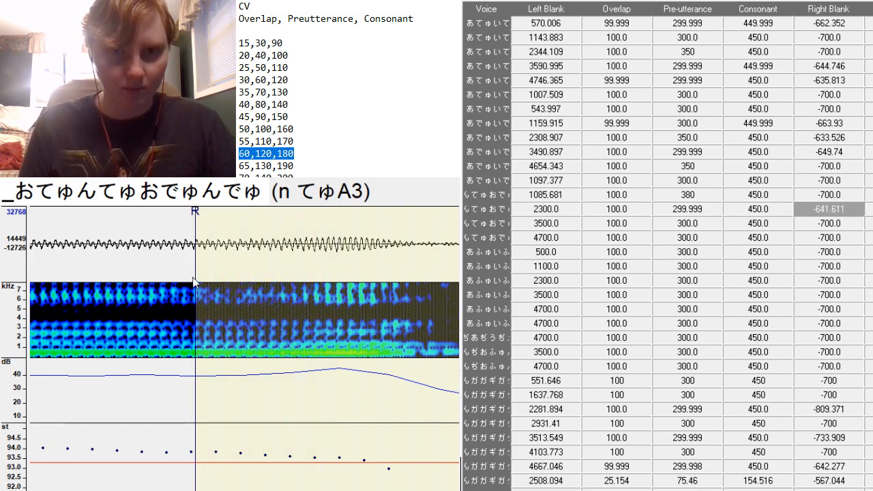
# Shift the "o でゅA3" entry to a left blank of about 3524.0 and check its consonant and right blank positions.
pyautogui.press('Down')
pyautogui.press('F3')
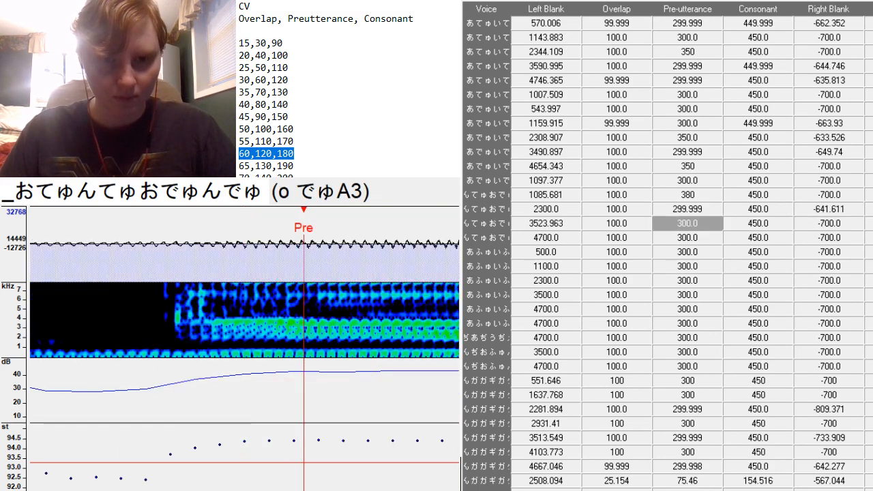
pyautogui.scroll(3, 303, 348)
pyautogui.scroll(-10, 304, 348)
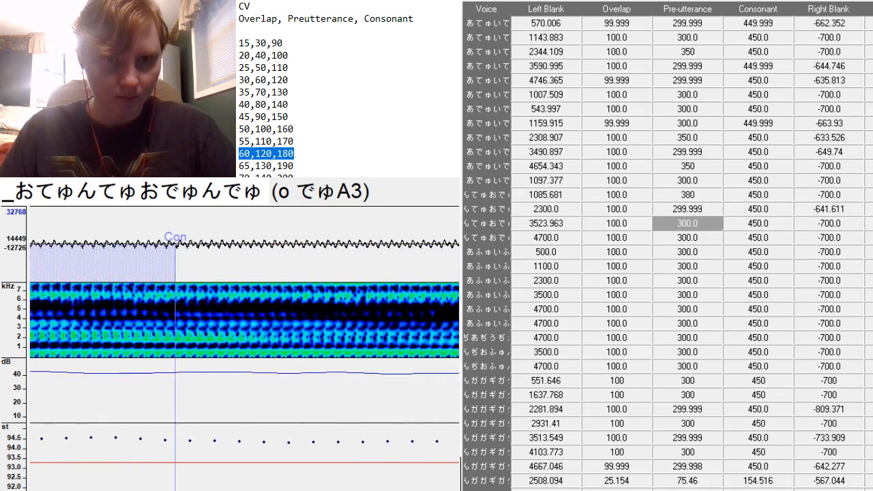
pyautogui.scroll(-3, 244, 348)
# Shift the "n でゅA3" entry to a left blank of about 4781.3, aligning the preutterance with the vowel.
pyautogui.press('Down')
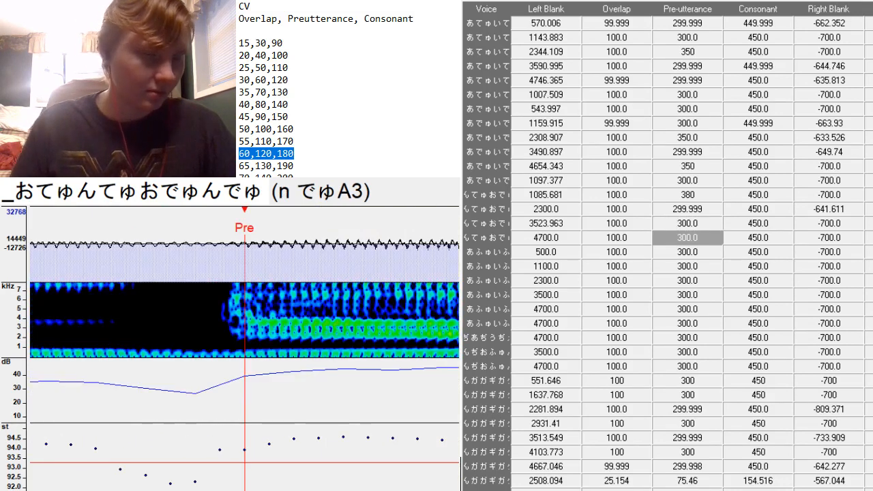
pyautogui.scroll(2, 244, 348)
pyautogui.scroll(-4, 245, 348)
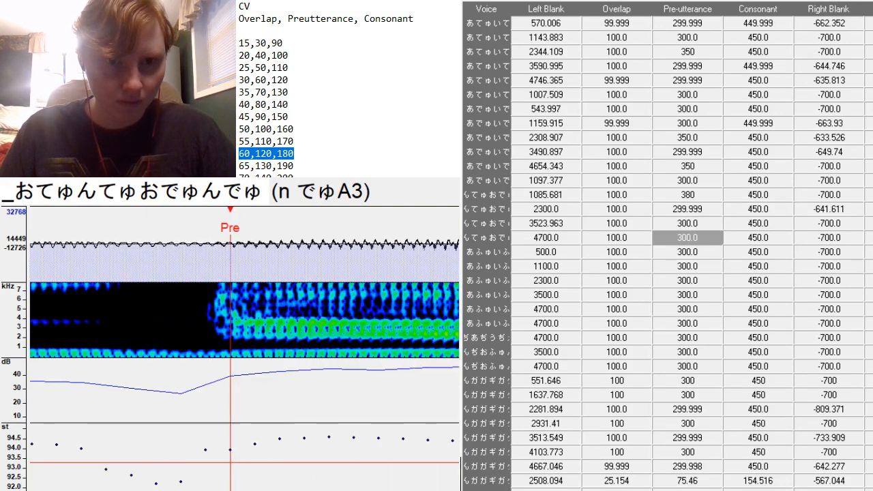
pyautogui.press('F3')
pyautogui.press('F3')
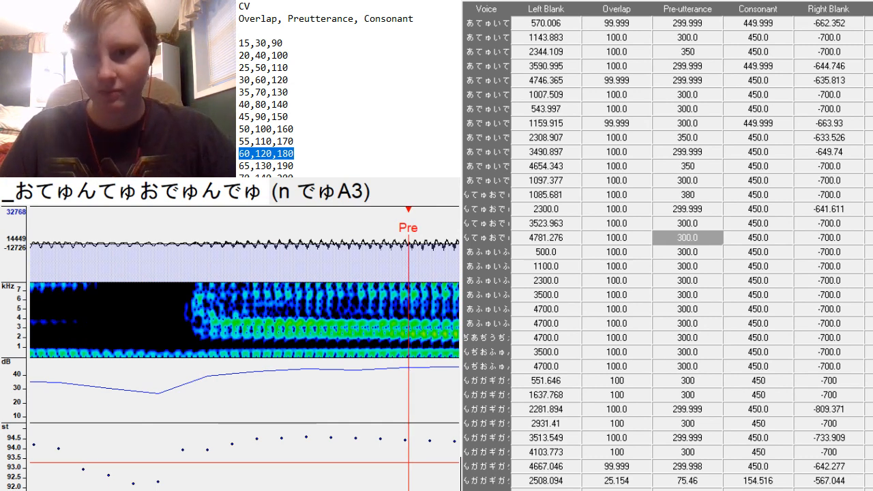
# Look over the upcoming entries in the list, including "- ふゅA3" and "i j-2A3".
pyautogui.press('Down')
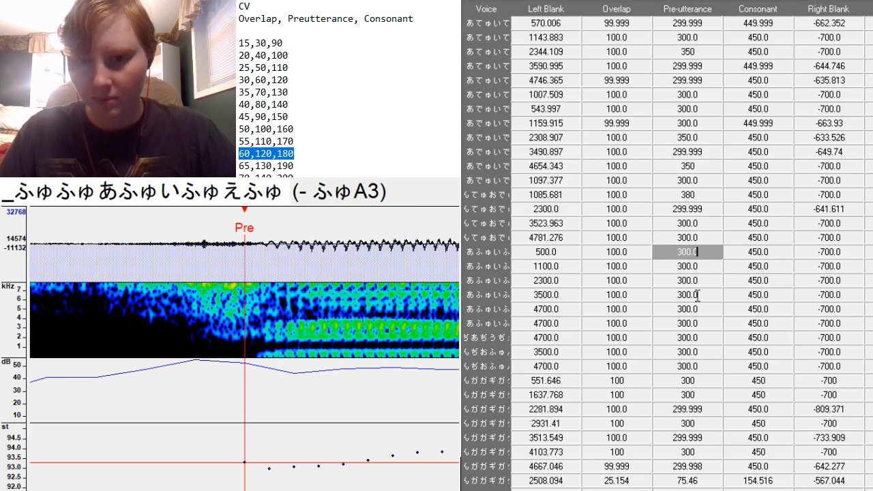
pyautogui.scroll(-3, 691, 312)
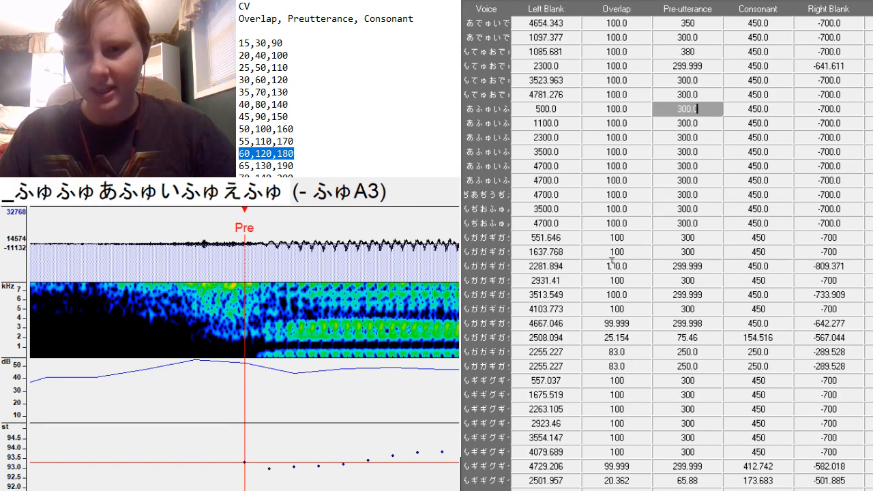
pyautogui.click(672, 195)
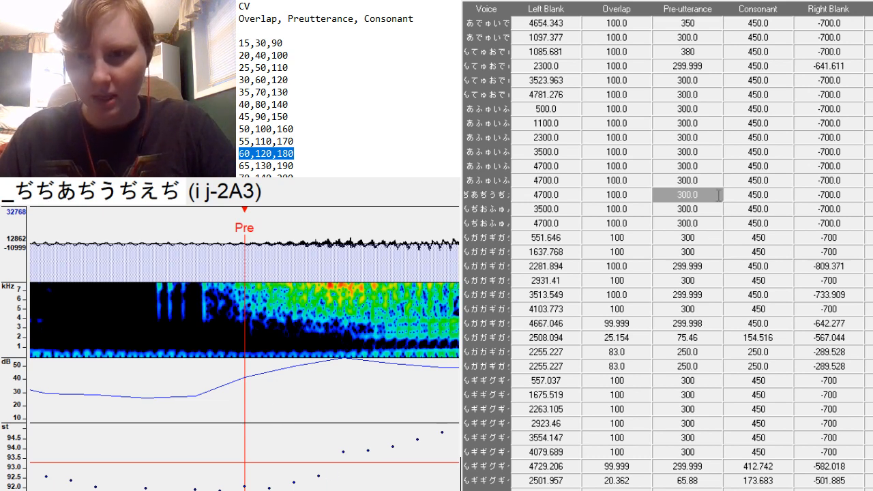
pyautogui.press('Up')
pyautogui.press('Up')
pyautogui.press('Down')
pyautogui.press('Down')
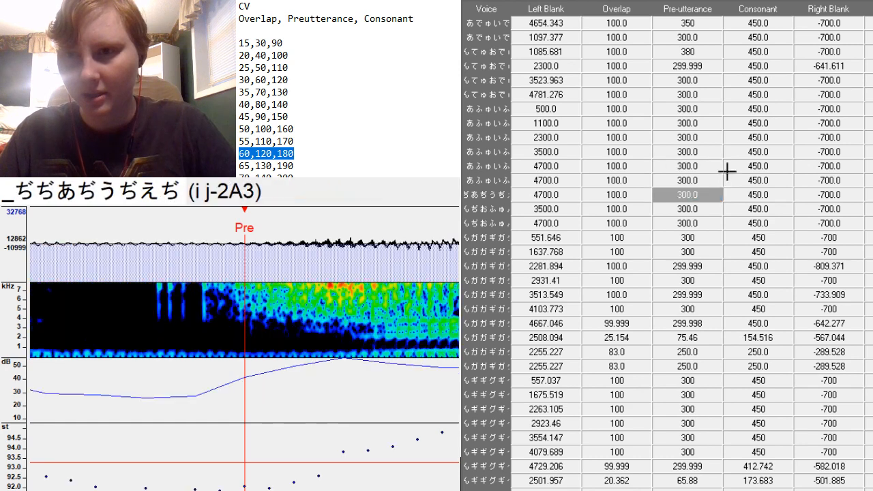
# Shift the "- ふゅA3" entry to a left blank of about 580.0, aligning the preutterance with the vowel.
pyautogui.click(678, 107)
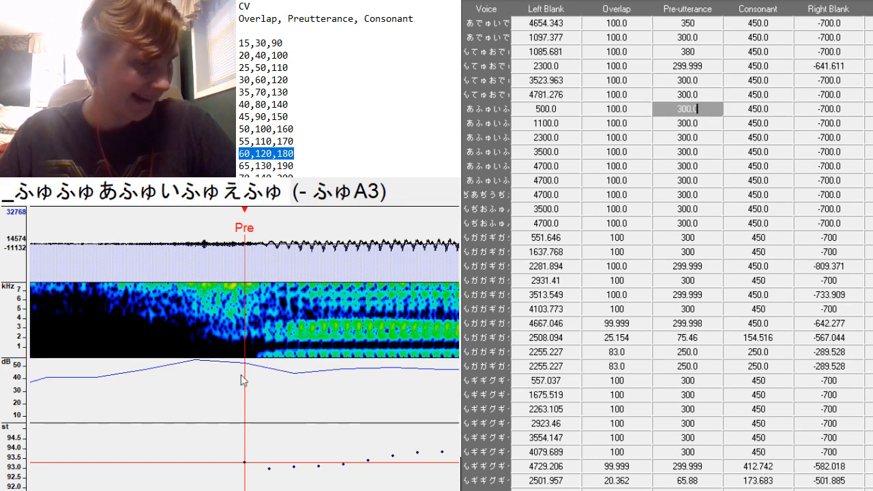
pyautogui.scroll(3, 244, 362)
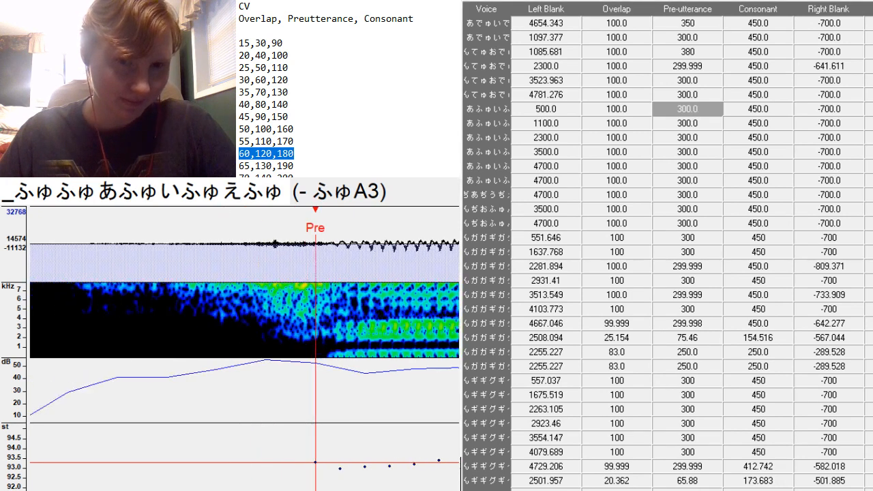
pyautogui.scroll(-4, 244, 362)
pyautogui.click(419, 346)
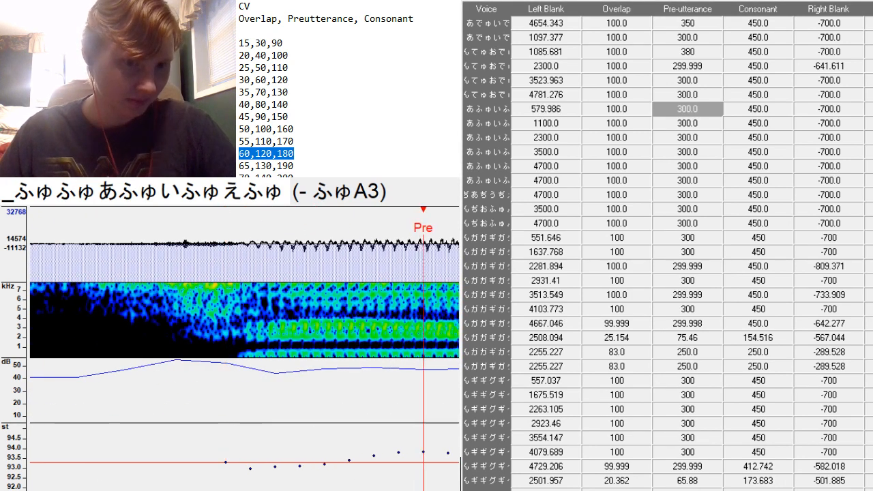
# Set the "- ふゅA3" entry's right blank to about -625.0, before the vowel fades.
pyautogui.scroll(-6, 244, 348)
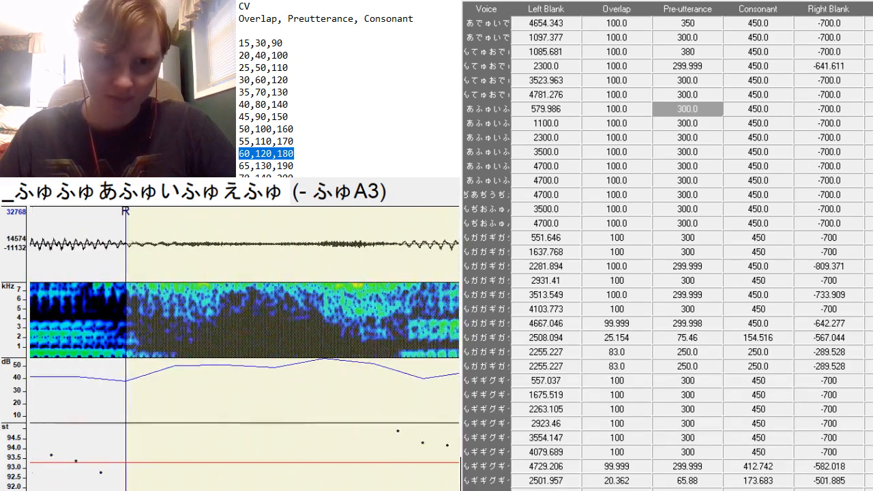
pyautogui.scroll(3, 355, 258)
pyautogui.moveTo(353, 267); pyautogui.dragTo(167, 273)
# Shift the "u ふゅA3" entry to a left blank of about 1093.9, placing the preutterance at the vowel's start.
pyautogui.press('Down')
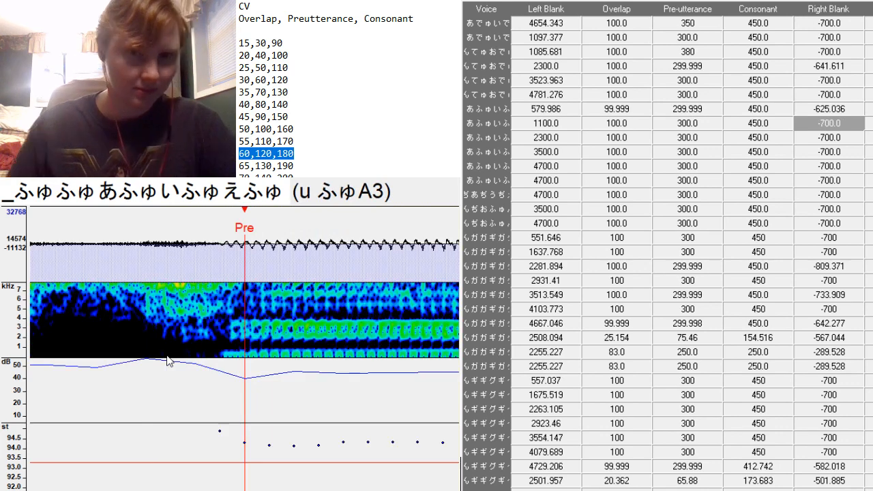
pyautogui.click(229, 357)
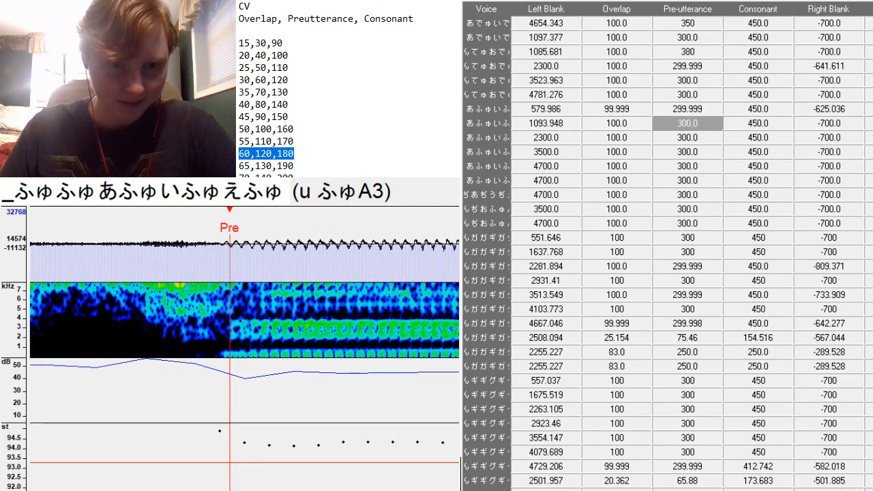
pyautogui.scroll(5, 230, 307)
pyautogui.scroll(-7, 230, 307)
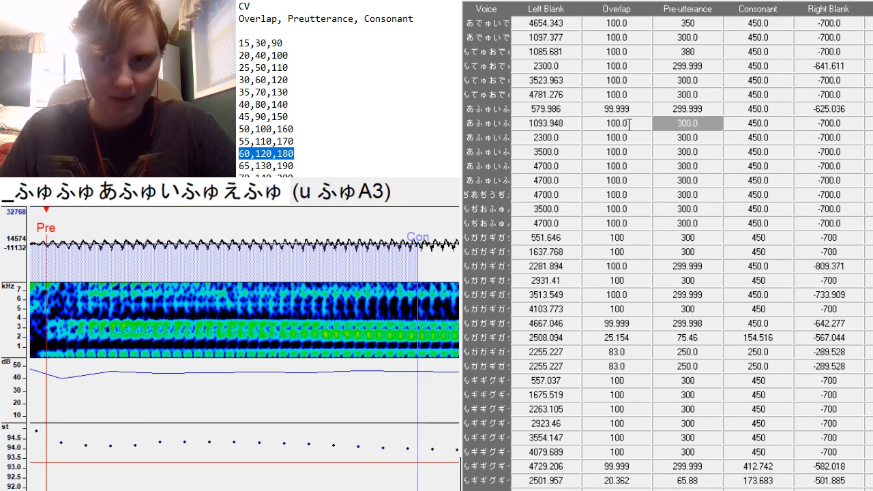
# Set the "u ふゅA3" entry's preutterance to 350 and check the rest of its vowel.
pyautogui.click(706, 122)
pyautogui.write('30')
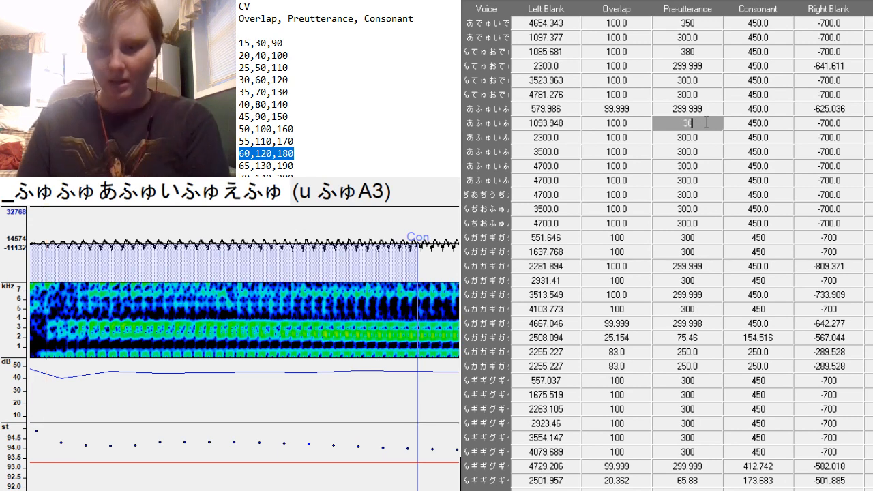
pyautogui.write('0')
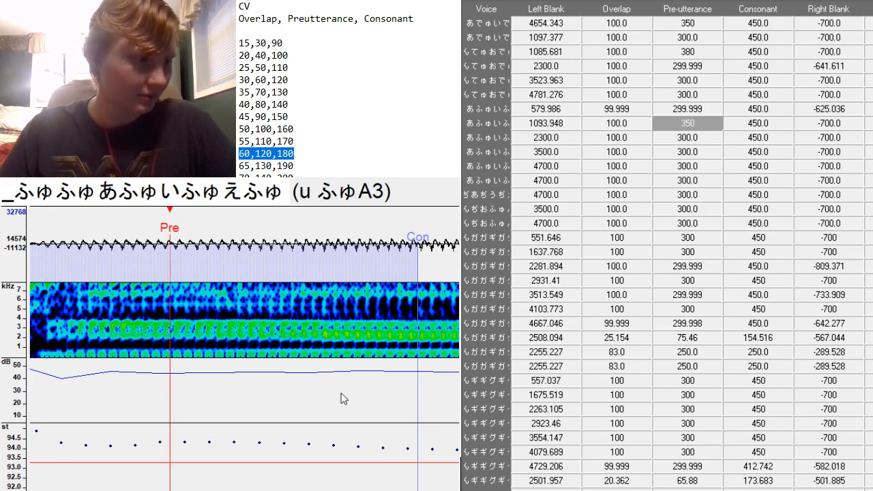
pyautogui.scroll(-8, 244, 307)
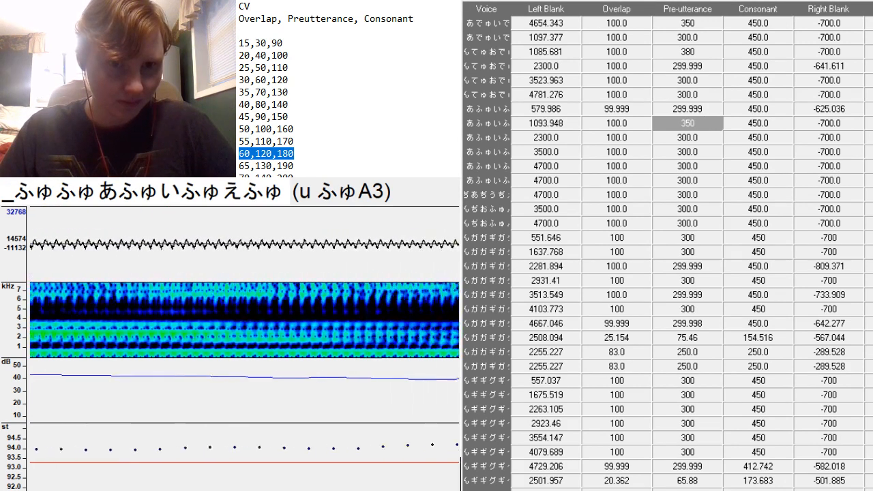
# Set the "a ふゅA3" entry's preutterance to 350 and shift the entry to a left blank of about 2260.3.
pyautogui.click(687, 137)
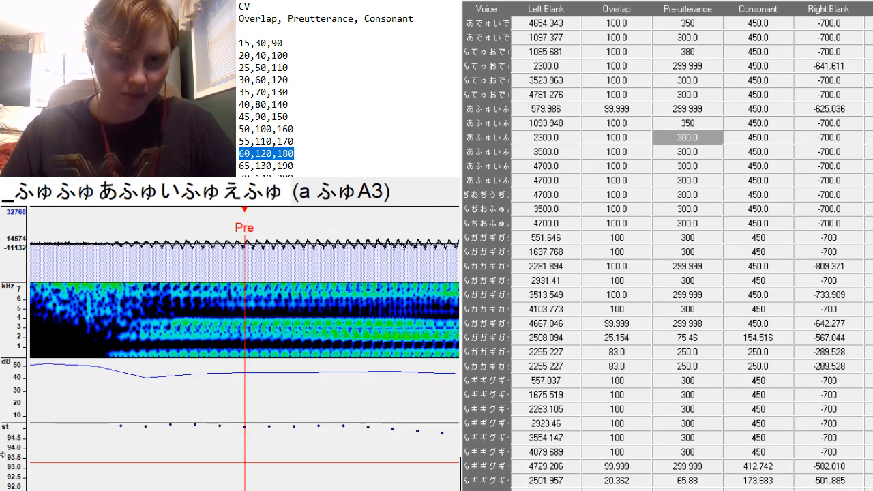
pyautogui.scroll(5, 244, 348)
pyautogui.scroll(-5, 244, 348)
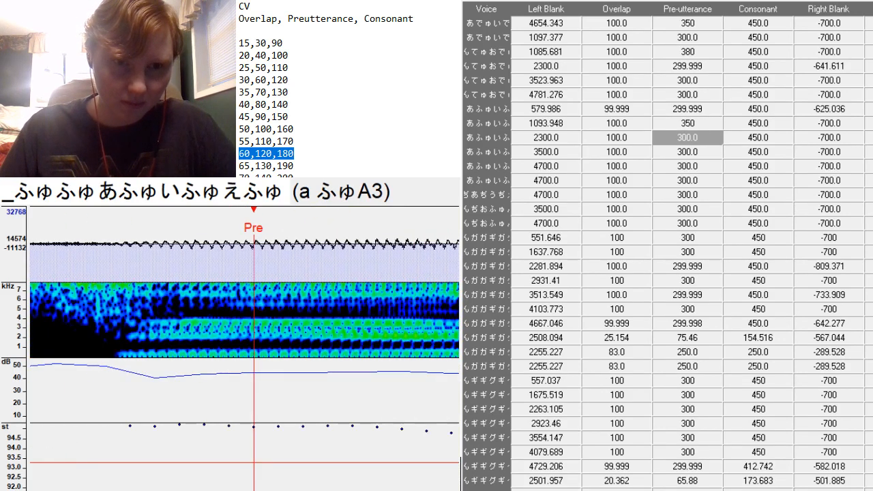
pyautogui.write('30')
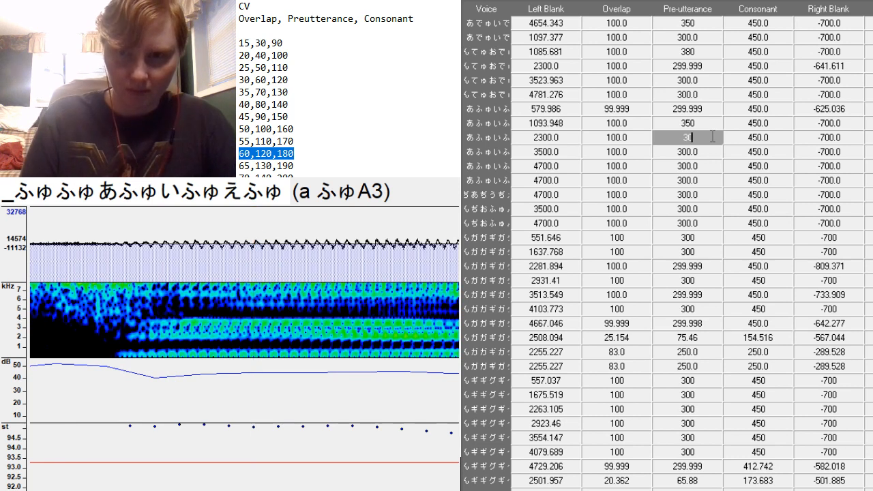
pyautogui.write('50')
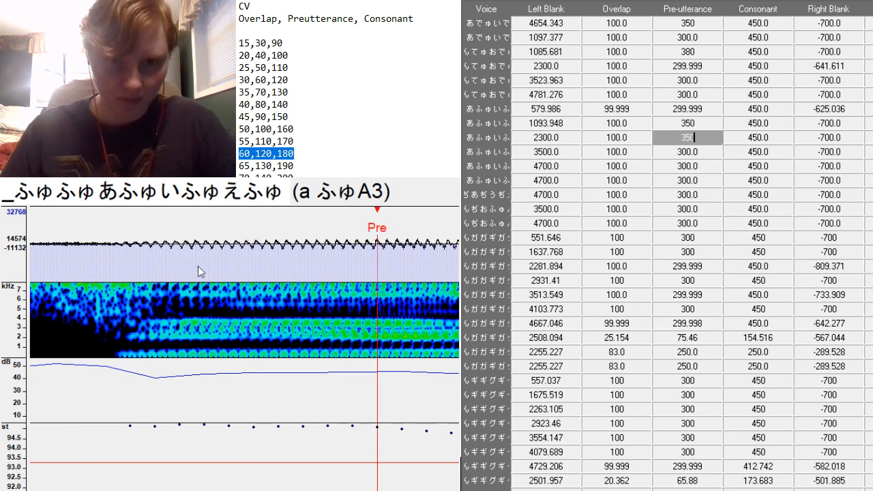
pyautogui.press('Return')
pyautogui.moveTo(291, 369); pyautogui.dragTo(290, 368)
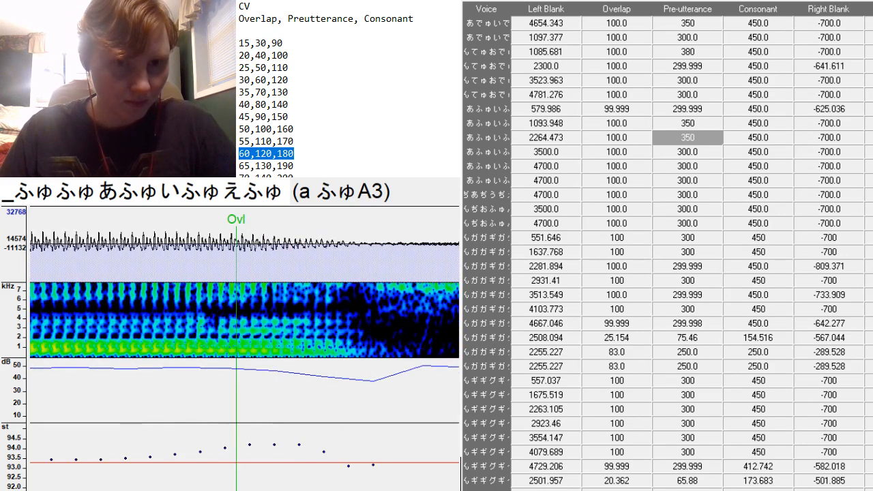
pyautogui.moveTo(380, 369); pyautogui.dragTo(371, 367)
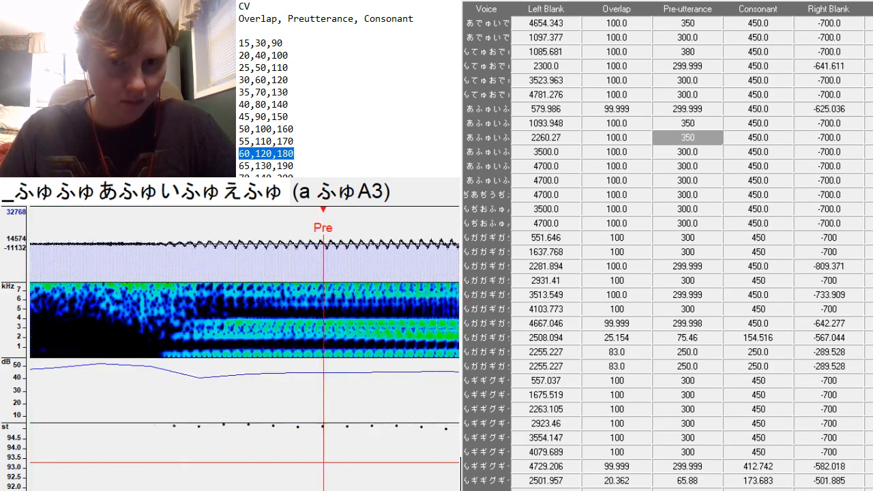
# Set the "i ふゅA3" entry's preutterance to 380 and shift the entry to a left blank of about 3460.3.
pyautogui.press('Down')
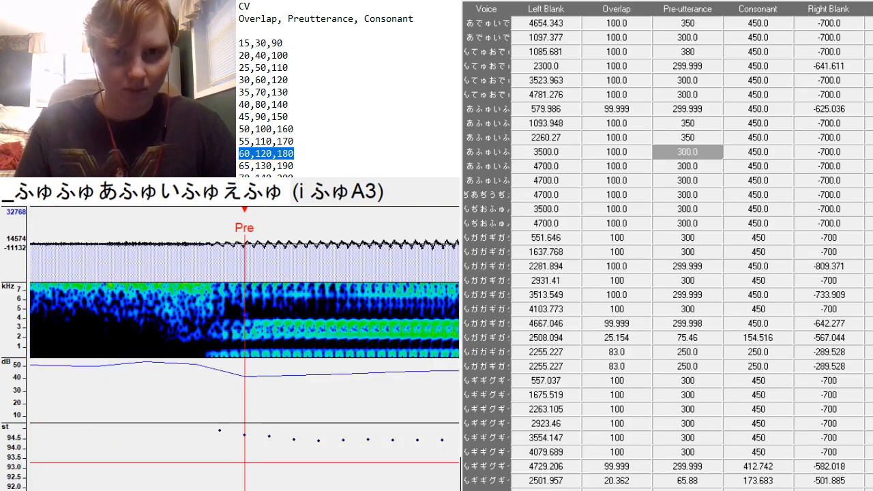
pyautogui.scroll(3, 245, 341)
pyautogui.scroll(-3, 244, 341)
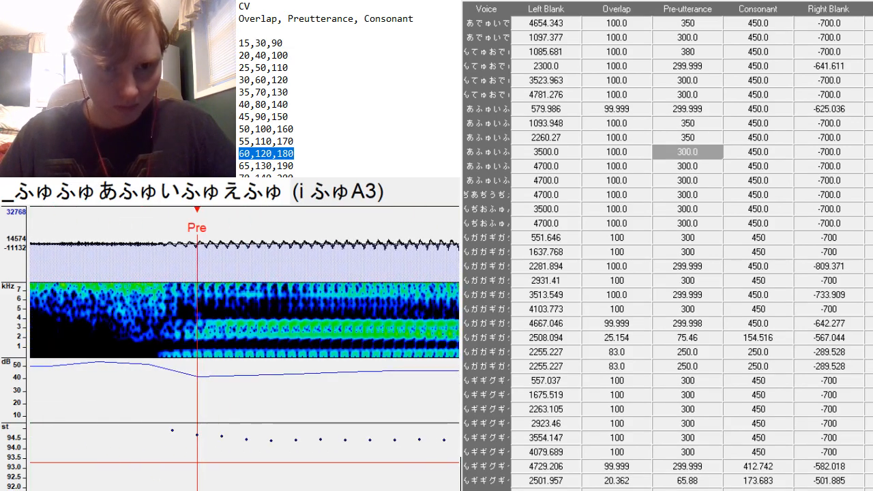
pyautogui.write('3')
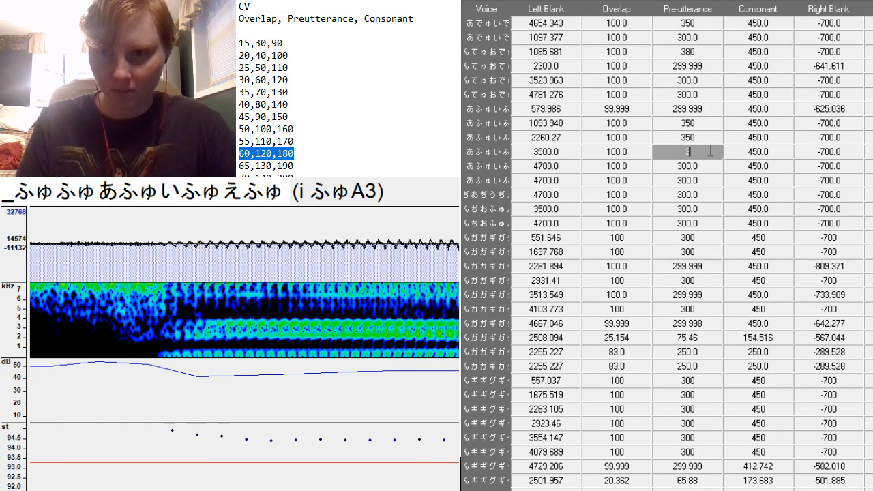
pyautogui.write('80')
pyautogui.press('Return')
pyautogui.click(296, 367)
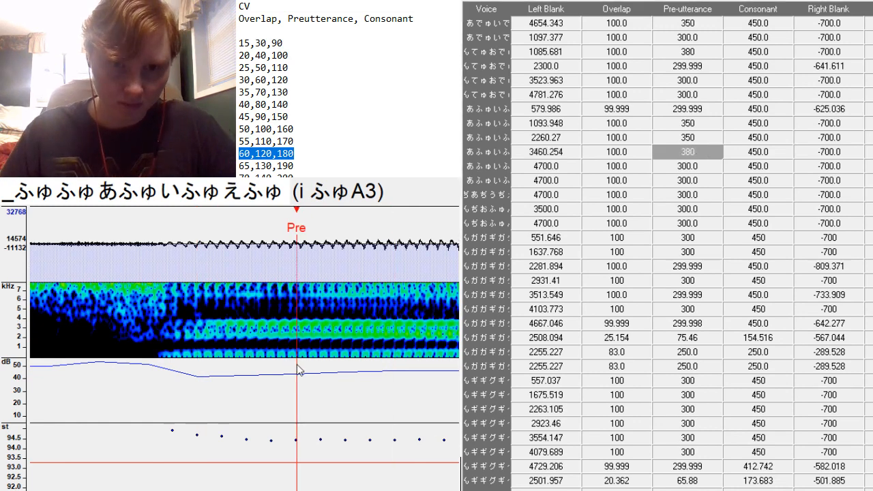
pyautogui.scroll(-1, 298, 341)
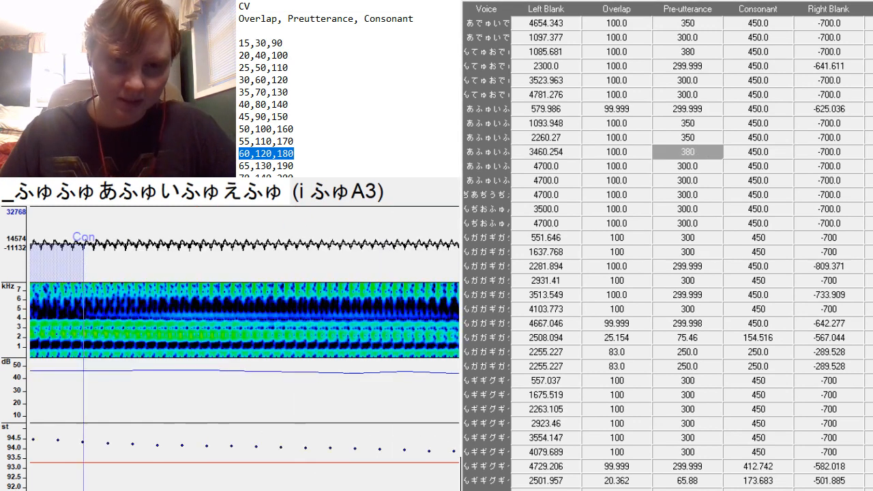
pyautogui.press('F6')
pyautogui.press('F6')
pyautogui.press('F6')
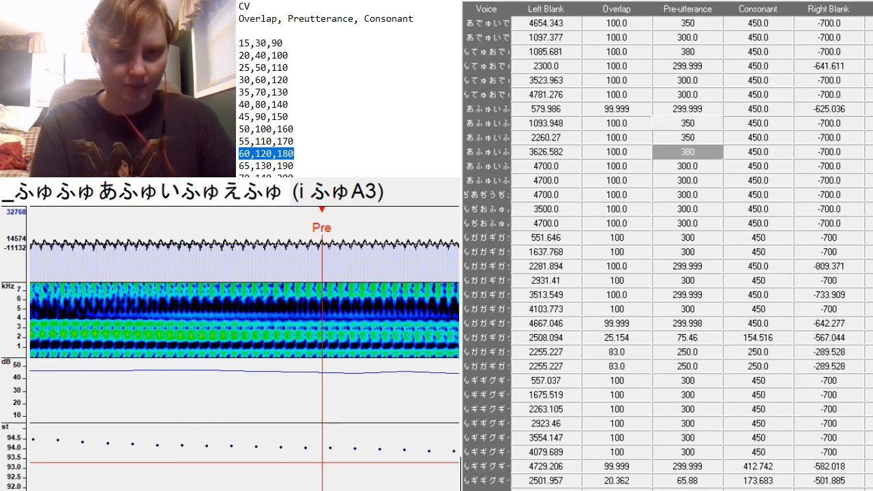
pyautogui.hotkey('ctrl', 'z')
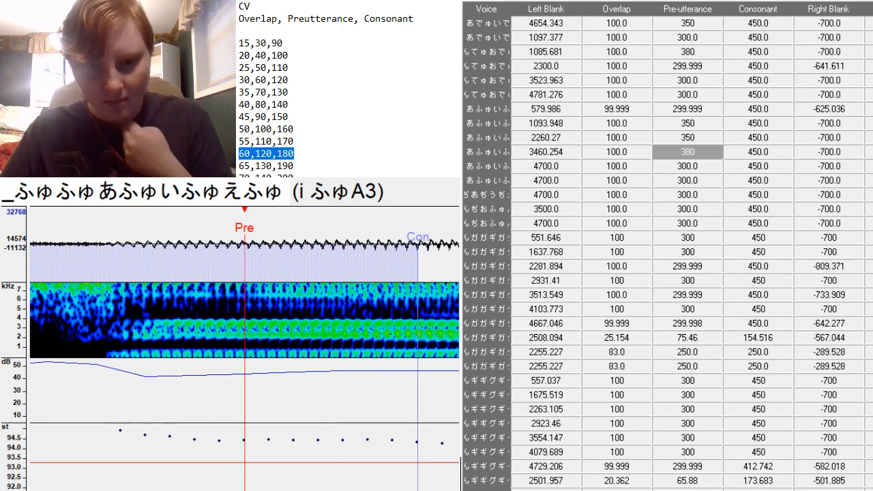
# Shift the "i ふゅA3" entry slightly earlier, to a left blank of about 3455.5, and check where its overlap region begins.
pyautogui.scroll(7, 244, 341)
pyautogui.scroll(-4, 244, 341)
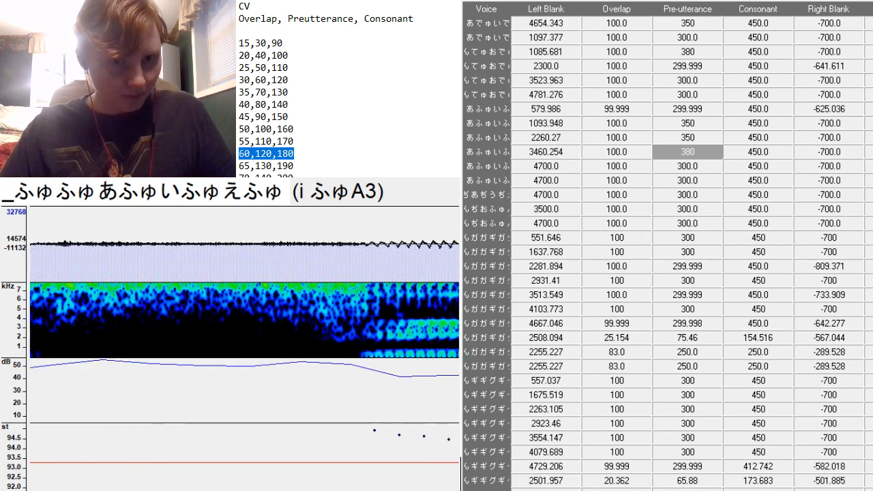
pyautogui.scroll(-4, 225, 368)
pyautogui.scroll(1, 225, 368)
pyautogui.press('F6')
pyautogui.press('F6')
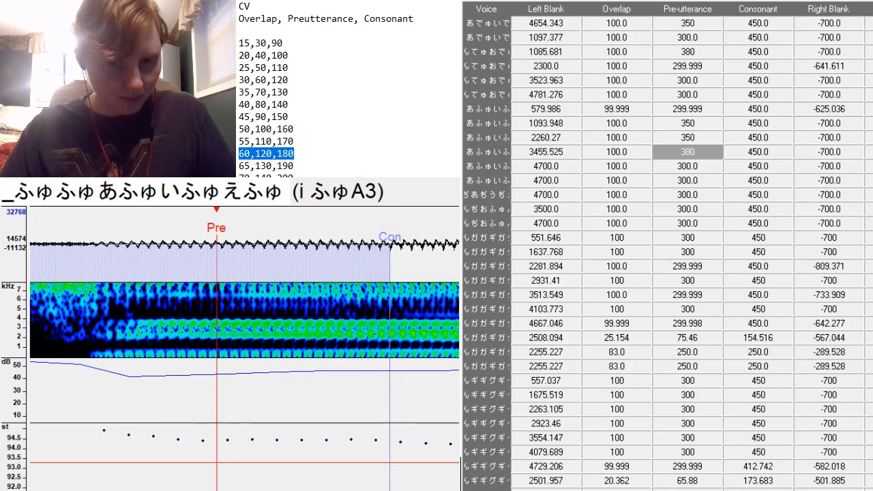
pyautogui.scroll(3, 244, 342)
pyautogui.scroll(-4, 244, 341)
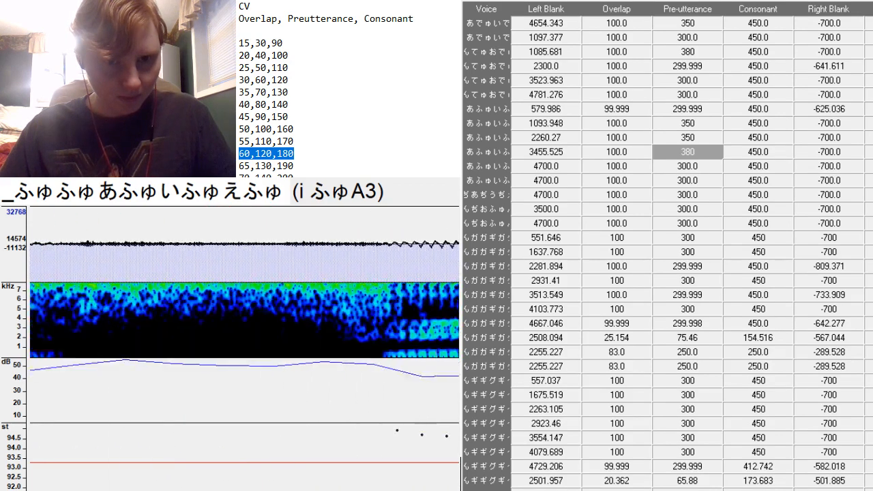
# Set the "i ふゅA3" entry's right blank to about -684.8 and its consonant to about 487.7.
pyautogui.scroll(-6, 245, 341)
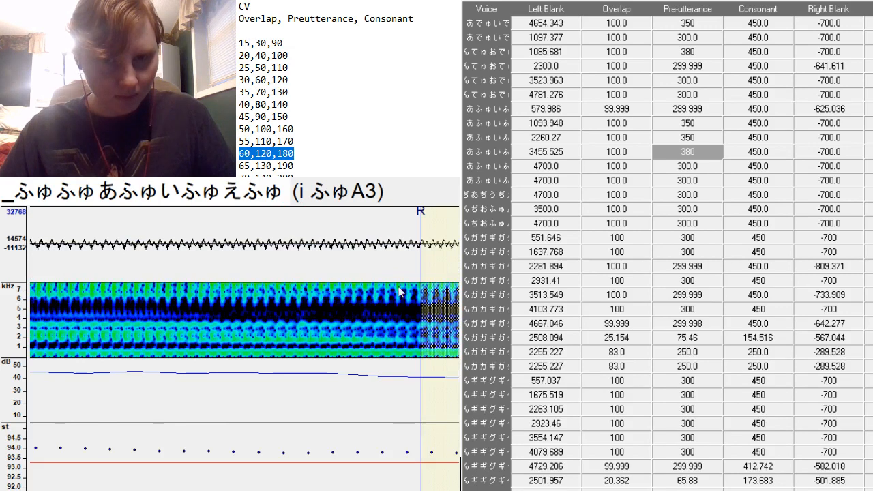
pyautogui.moveTo(421, 254)
pyautogui.mouseDown()
pyautogui.moveTo(385, 262)
pyautogui.moveTo(390, 266)
pyautogui.mouseUp()
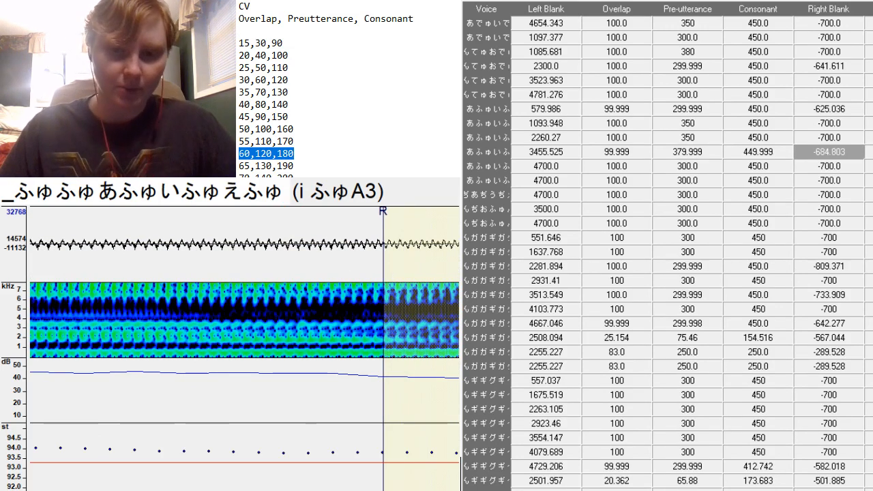
pyautogui.scroll(6, 221, 293)
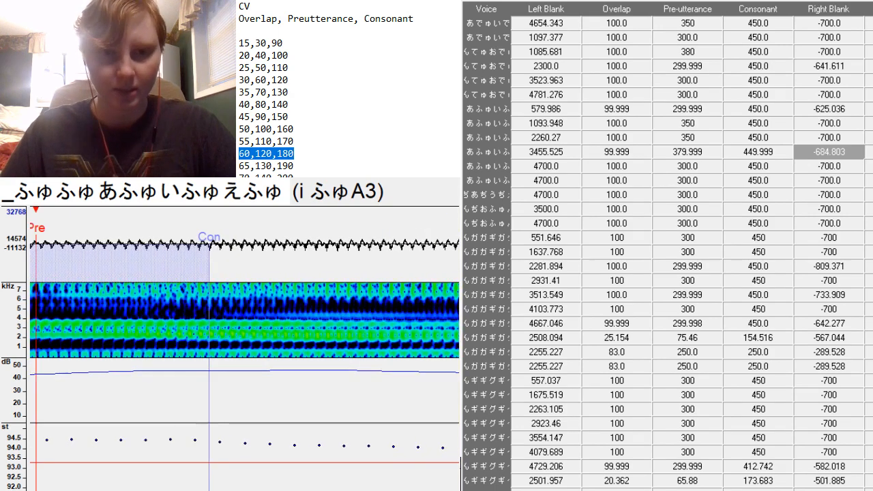
pyautogui.moveTo(208, 294); pyautogui.dragTo(303, 413)
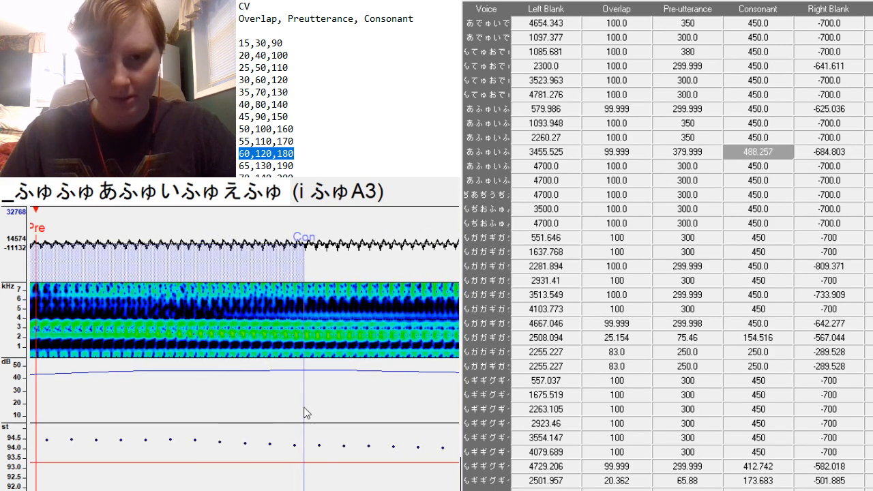
pyautogui.scroll(8, 245, 348)
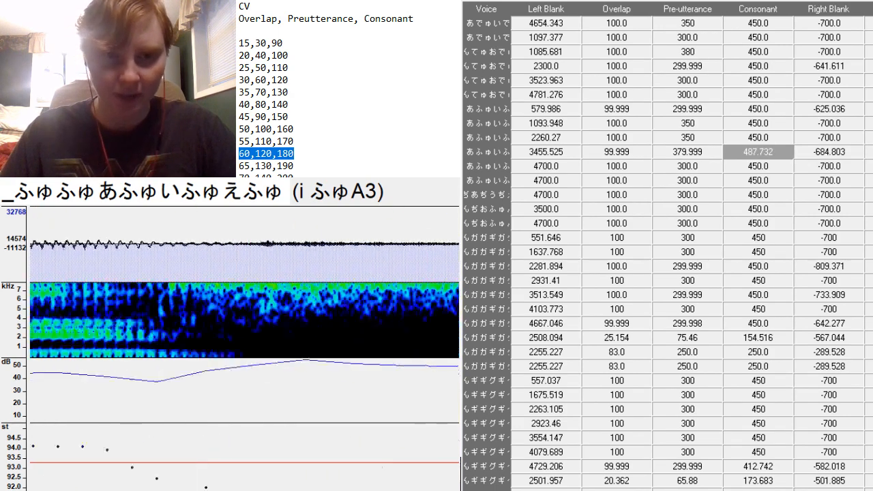
pyautogui.scroll(-4, 245, 348)
pyautogui.scroll(-5, 244, 348)
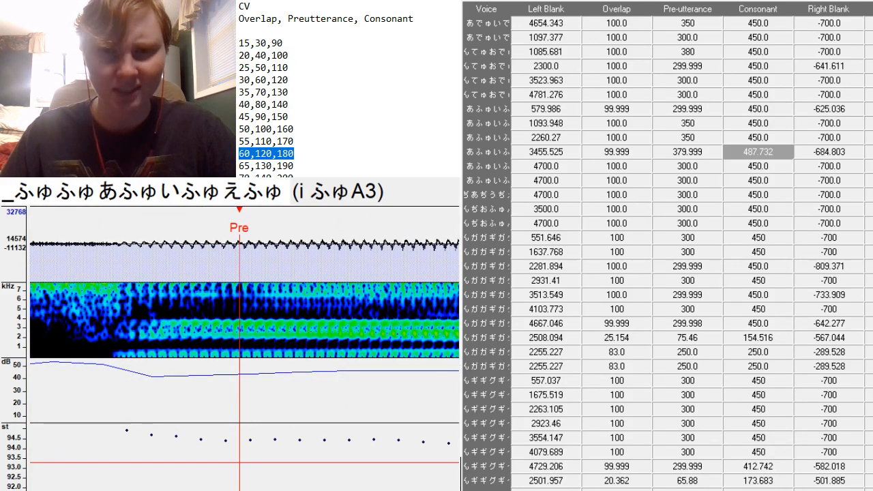
# Set the "e ふゅA3" entry's preutterance to 350 and shift the entry to a left blank of about 4694.0.
pyautogui.click(759, 167)
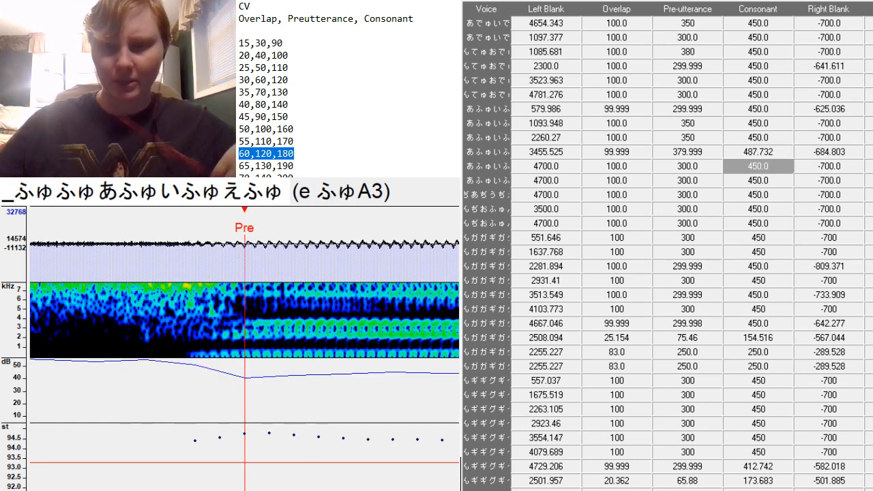
pyautogui.scroll(1, 244, 348)
pyautogui.scroll(1, 244, 348)
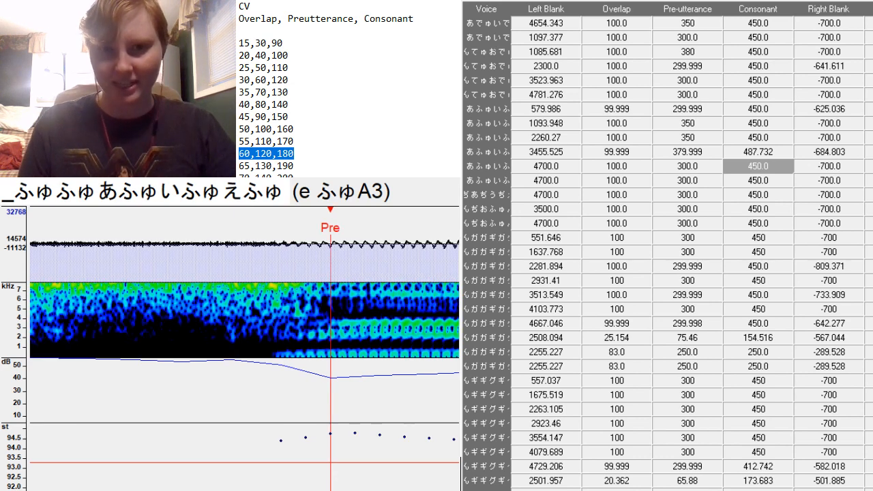
pyautogui.scroll(1, 244, 348)
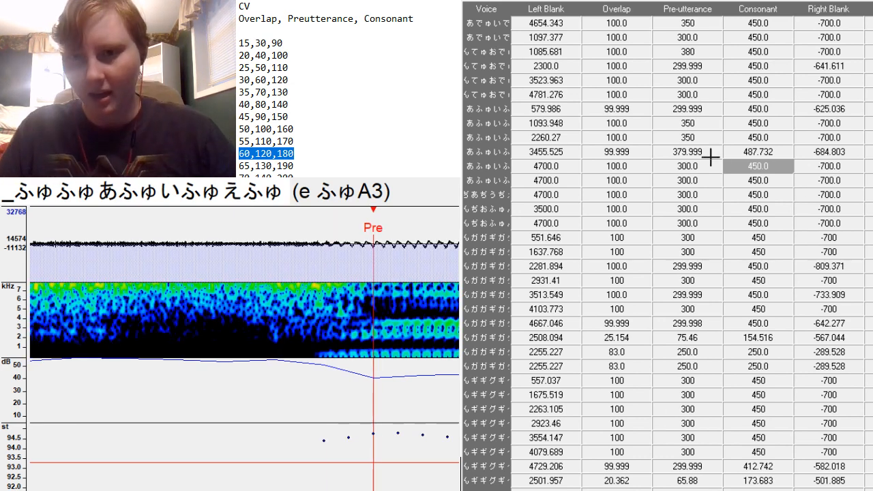
pyautogui.press('Left')
pyautogui.press('BackSpace')
pyautogui.press('BackSpace')
pyautogui.press('BackSpace')
pyautogui.press('BackSpace')
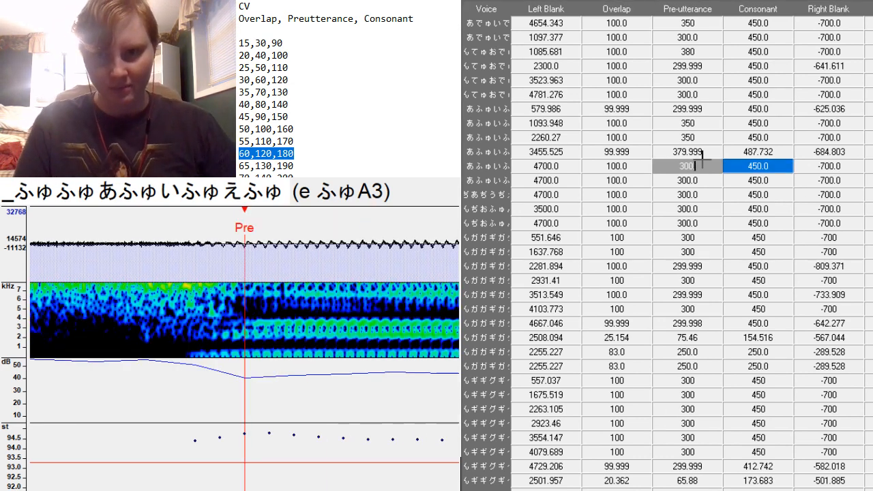
pyautogui.write('50')
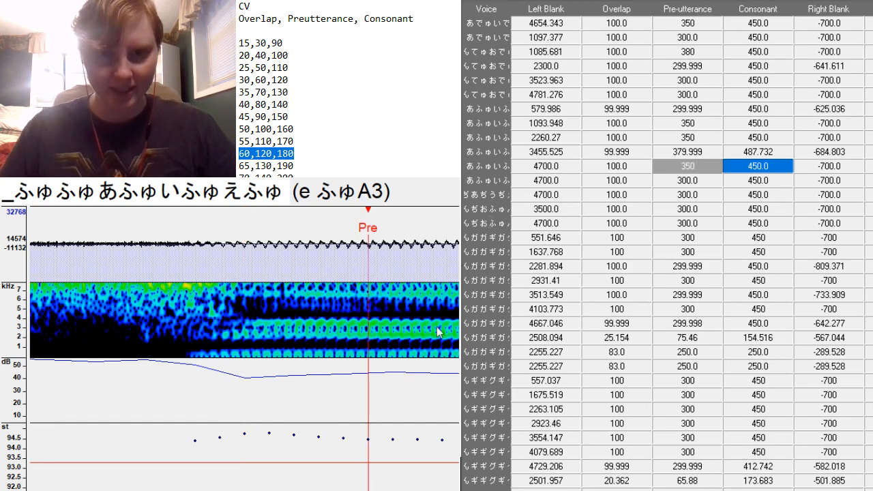
pyautogui.press('Return')
pyautogui.click(352, 365)
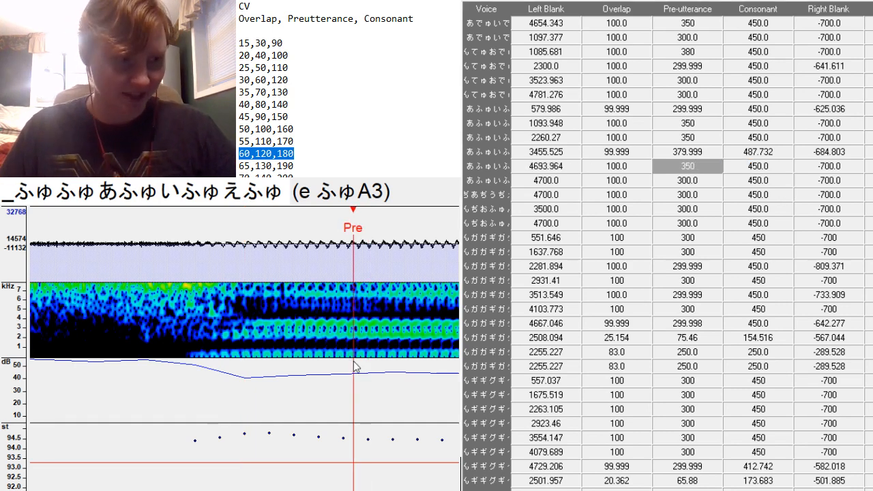
# Check the overlap of the "e ふゅA3" entry and raise its preutterance to 380.
pyautogui.hscroll(-10, 352, 365)
pyautogui.hscroll(10, 352, 365)
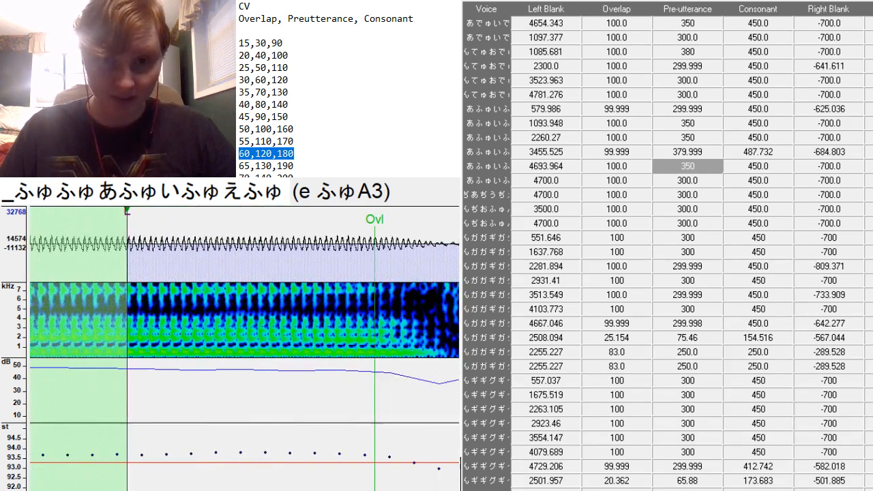
pyautogui.doubleClick(713, 167)
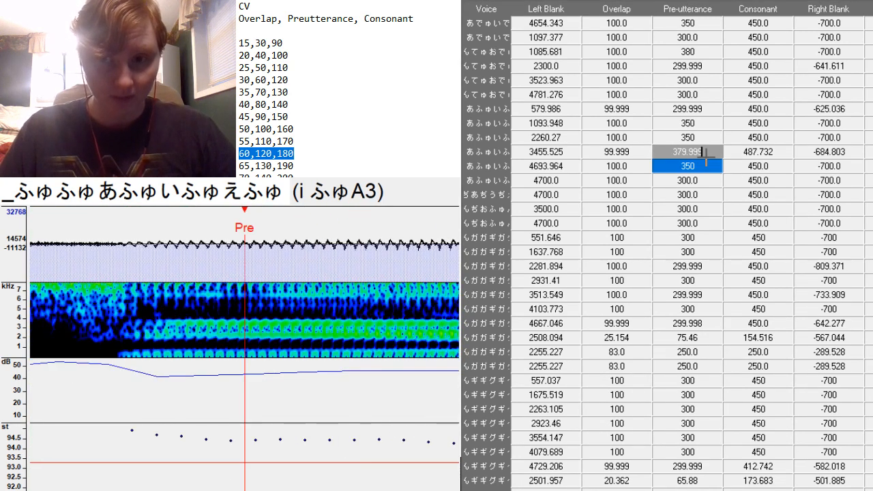
pyautogui.press('BackSpace')
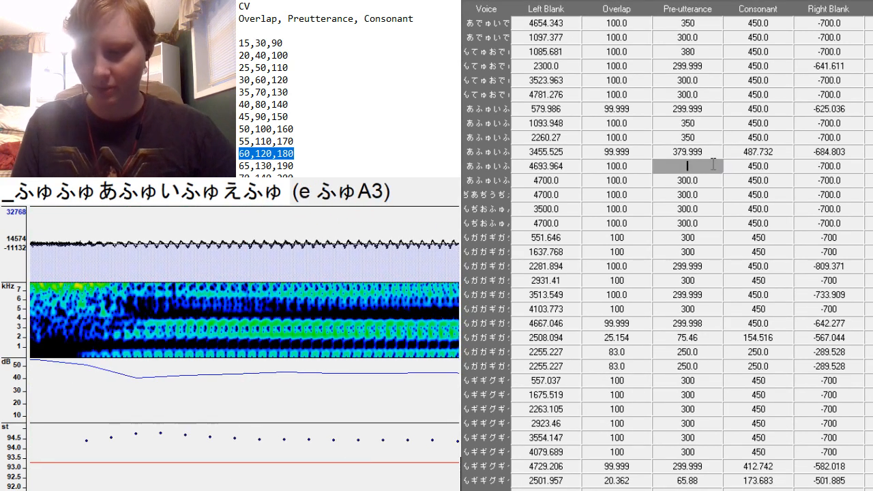
pyautogui.write('38')
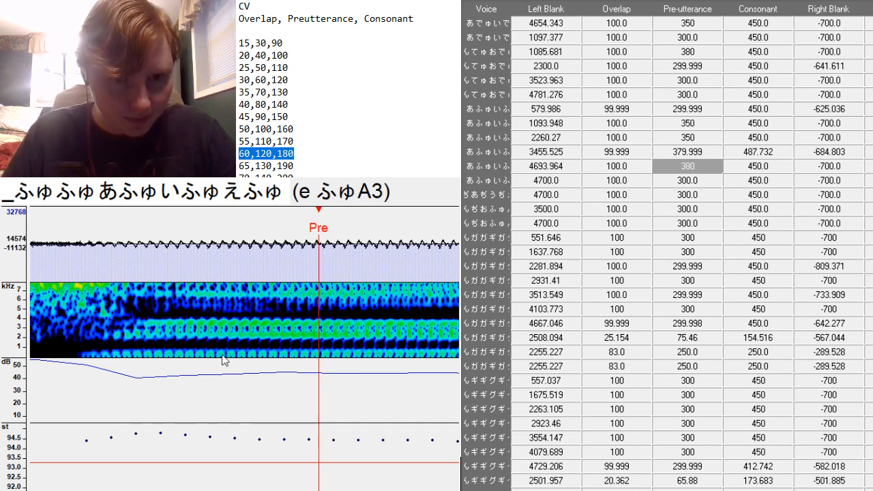
# Shift the "e ふゅA3" entry earlier, to a left blank of about 4656.6, and set its consonant to about 496.7.
pyautogui.write('0')
pyautogui.press('Return')
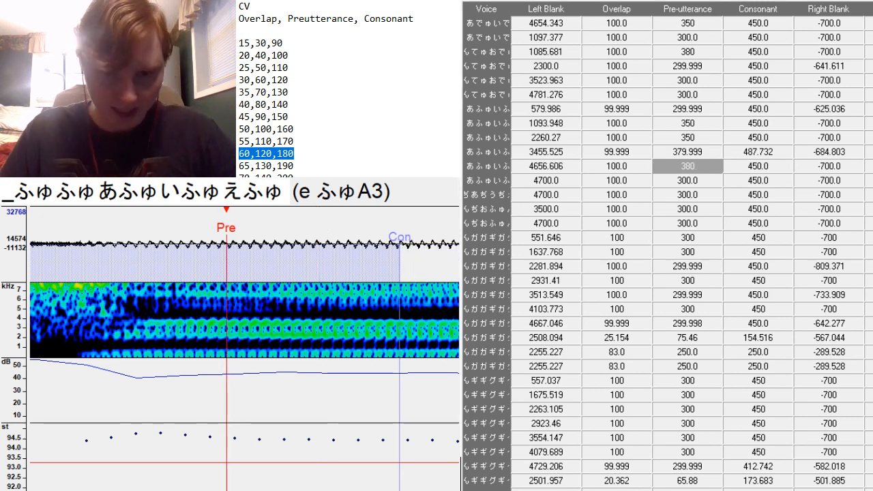
pyautogui.scroll(6, 244, 369)
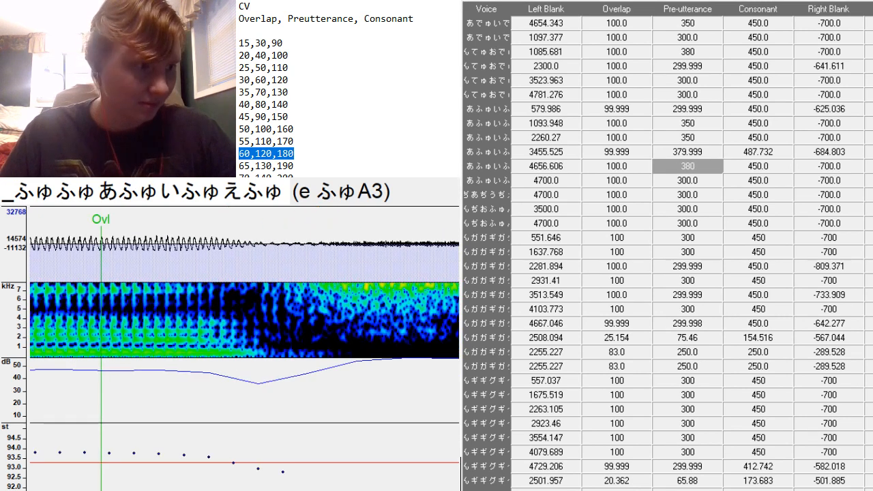
pyautogui.scroll(-10, 244, 368)
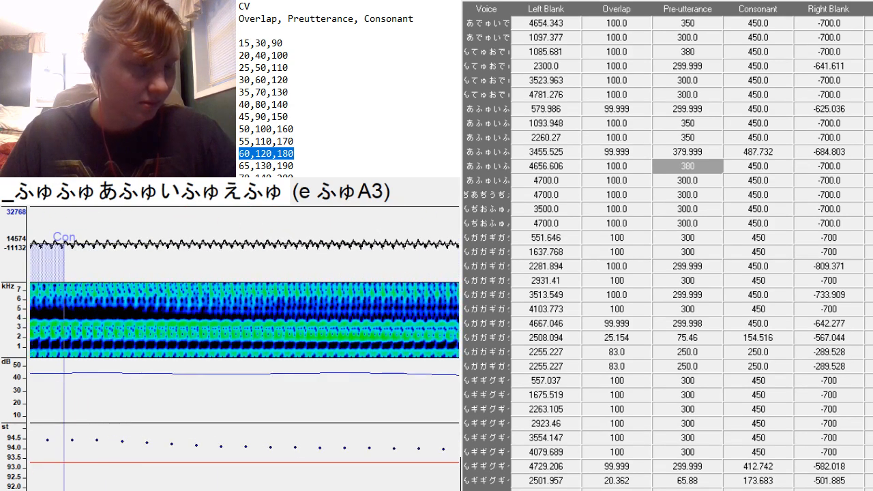
pyautogui.scroll(4, 330, 287)
pyautogui.scroll(-1, 330, 287)
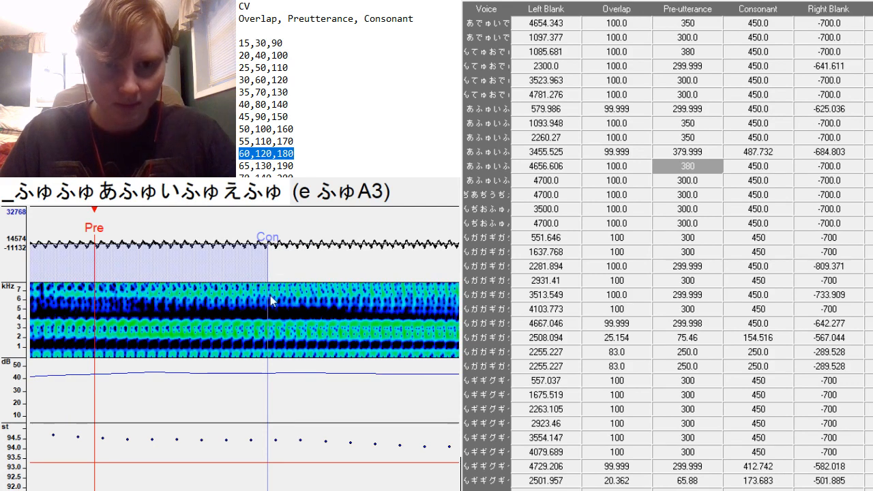
pyautogui.moveTo(268, 294); pyautogui.dragTo(384, 407)
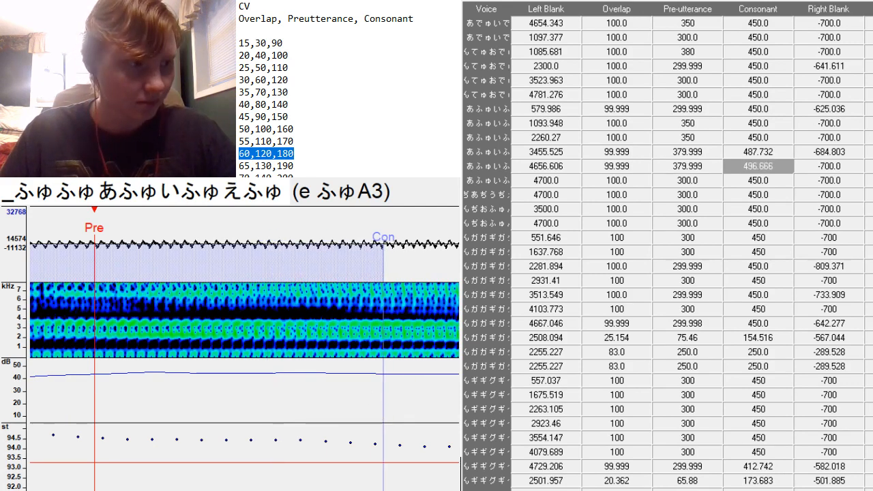
pyautogui.scroll(-5, 244, 349)
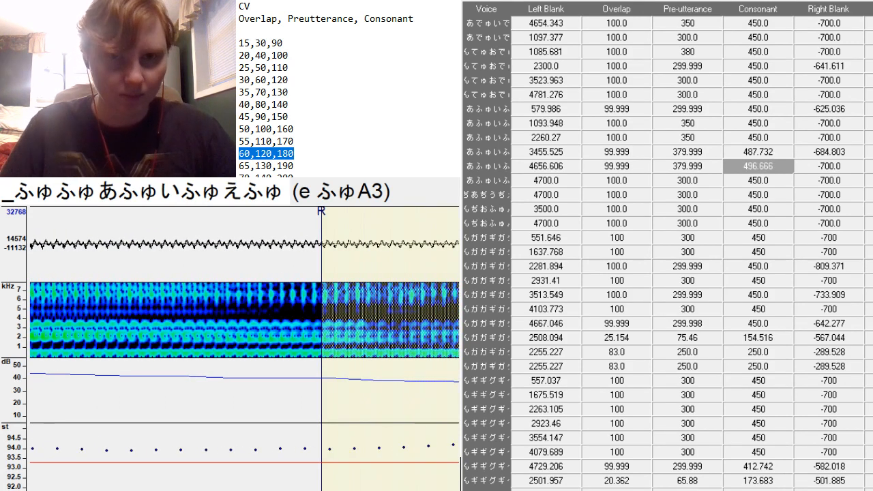
# Try the "u fy-A3" entry at the last ふゅ, with a left blank of about 4677.5.
pyautogui.press('Down')
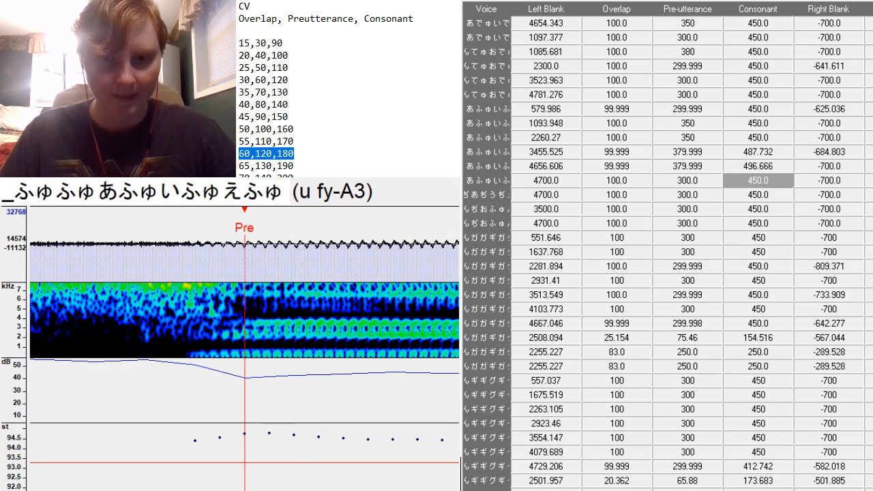
pyautogui.scroll(7, 244, 350)
pyautogui.scroll(-6, 244, 350)
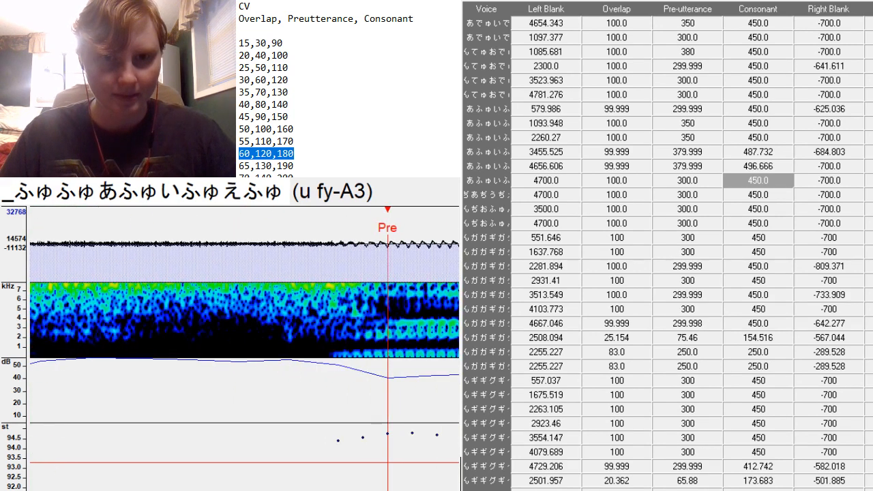
pyautogui.click(335, 413)
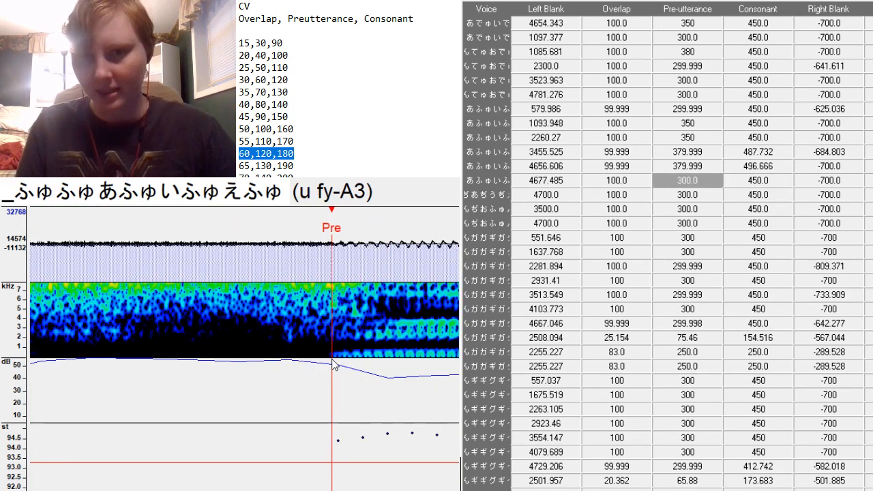
pyautogui.press('Down')
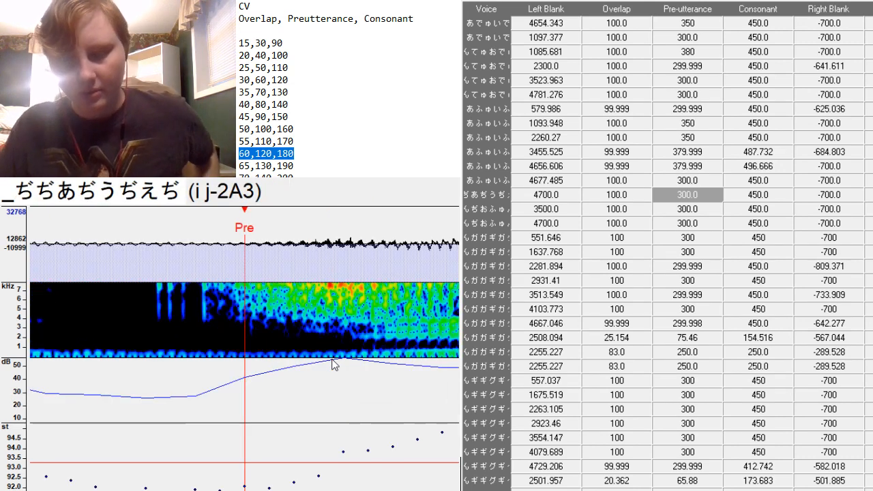
pyautogui.press('Up')
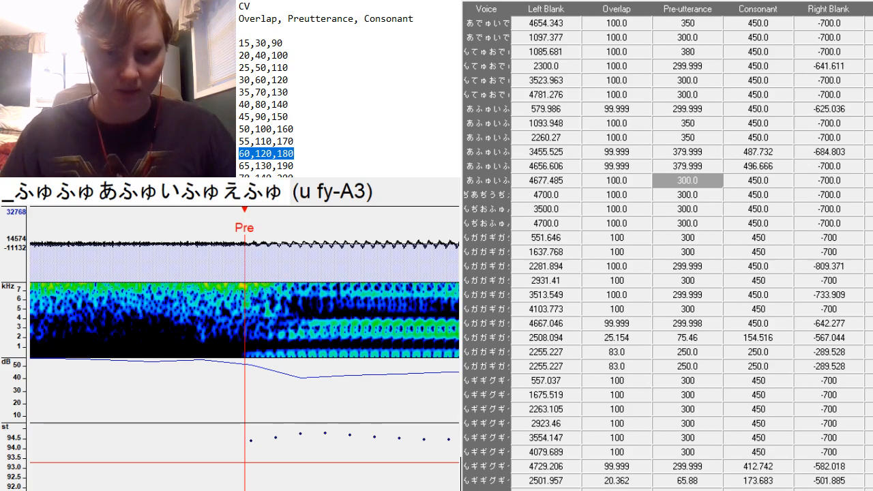
# Move the "u fy-A3" entry to an earlier ふゅ, at a left blank of about 1093.2, and check its overlap and right blank.
pyautogui.scroll(10, 245, 348)
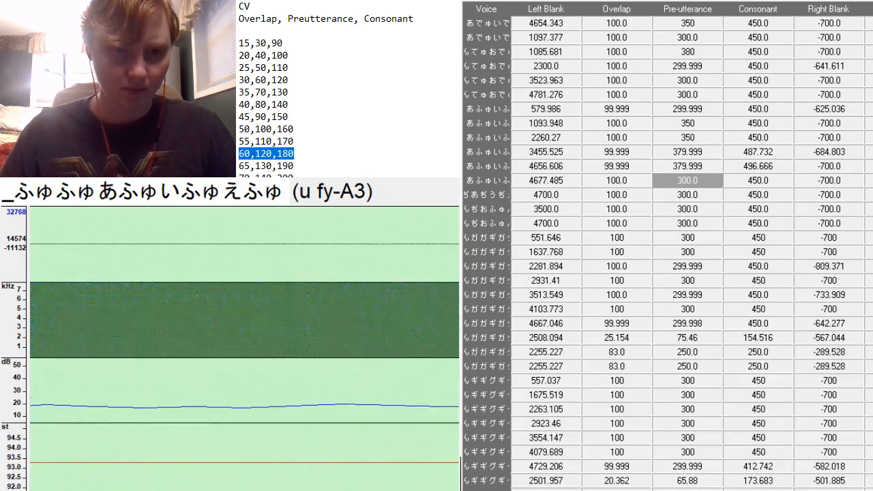
pyautogui.scroll(8, 244, 348)
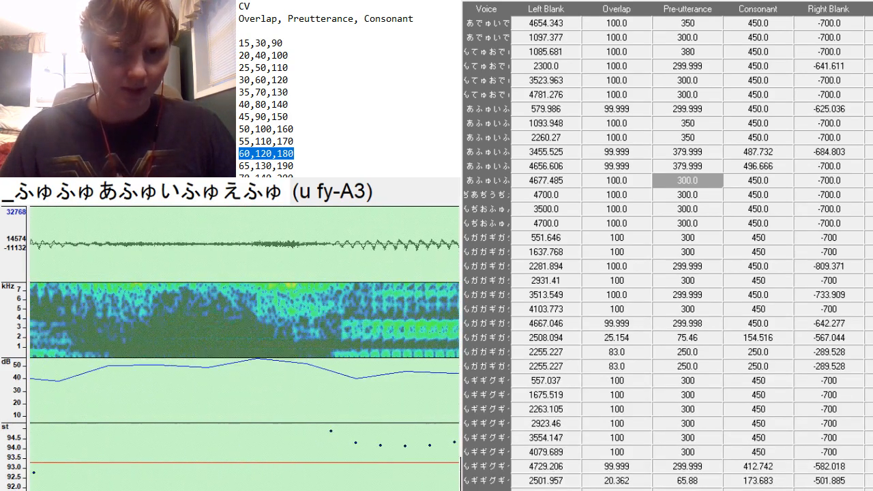
pyautogui.click(339, 349)
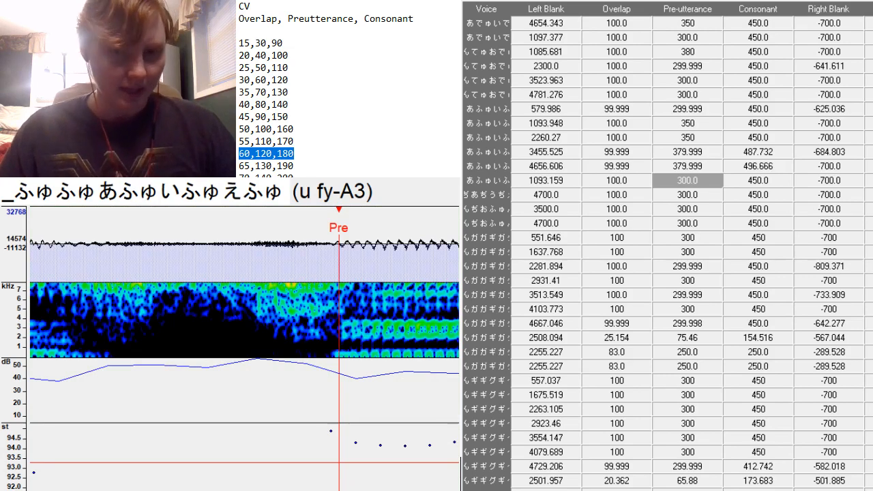
pyautogui.scroll(5, 339, 349)
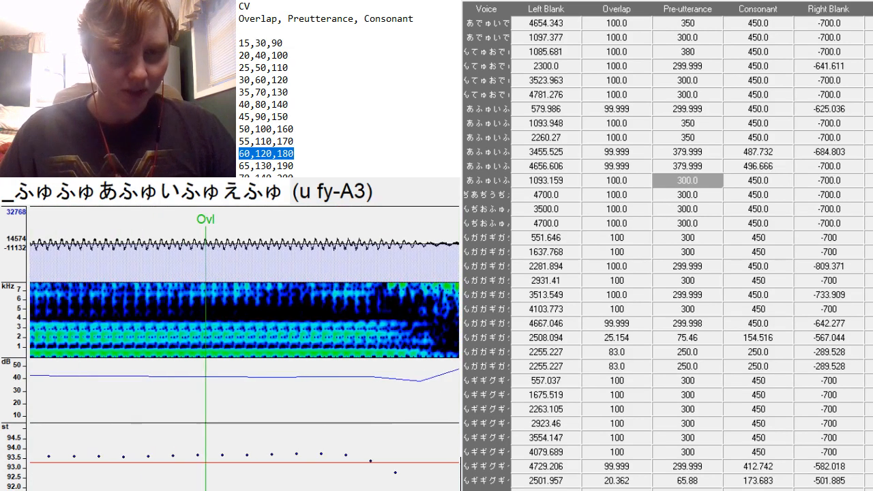
pyautogui.scroll(-15, 339, 349)
pyautogui.scroll(-3, 244, 348)
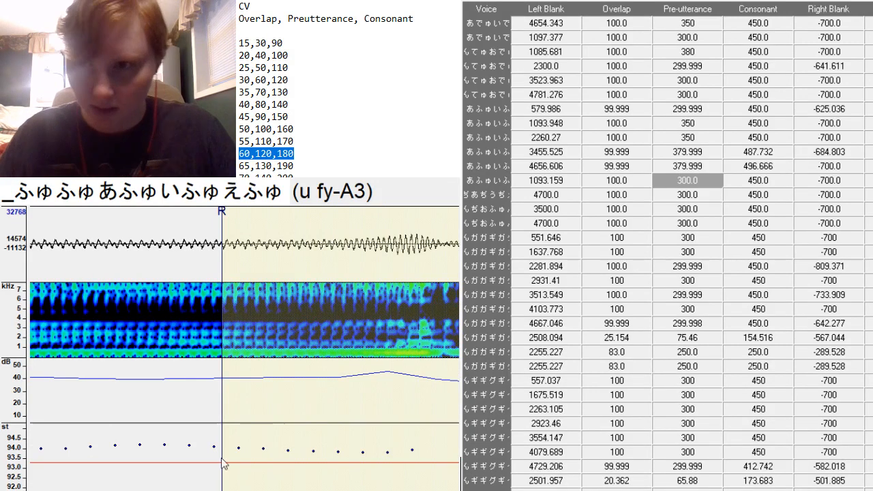
# Move the "i j-2A3" entry to an earlier ぢ, at a left blank of about 990.7, and check its surroundings.
pyautogui.click(720, 193)
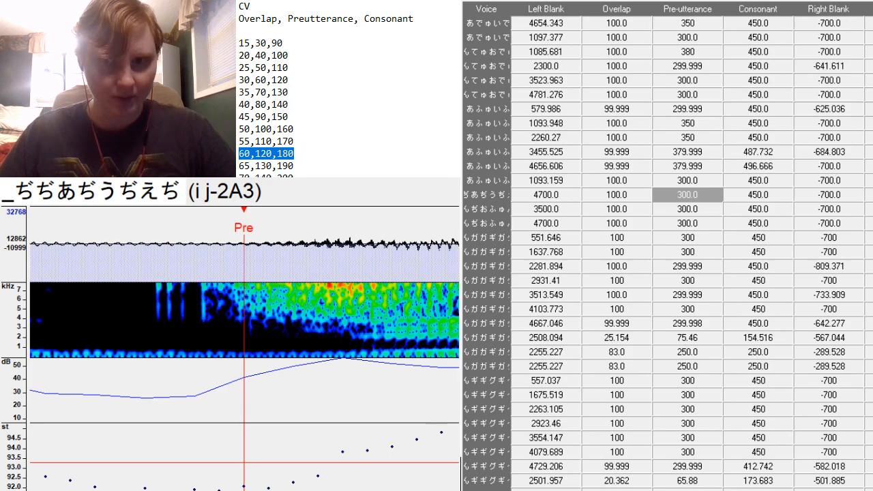
pyautogui.moveTo(410, 490)
pyautogui.mouseDown()
pyautogui.moveTo(476, 490)
pyautogui.moveTo(352, 490)
pyautogui.moveTo(392, 490)
pyautogui.mouseUp()
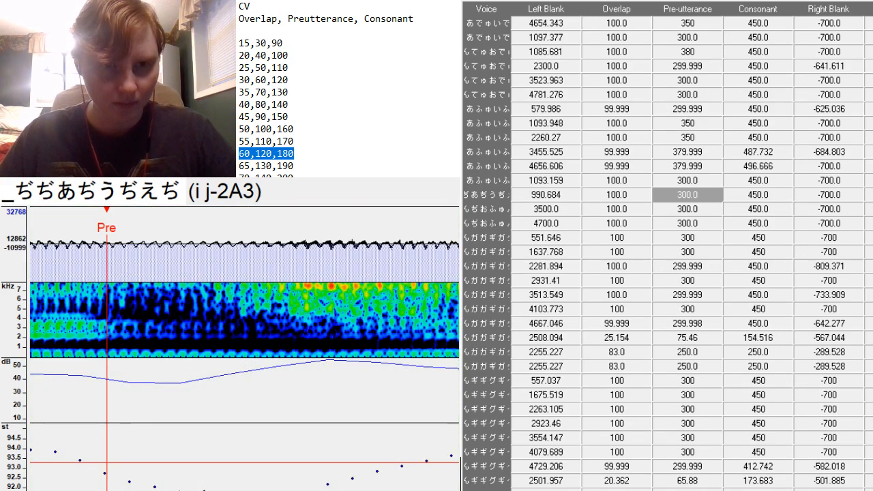
pyautogui.hscroll(-6, 244, 320)
pyautogui.hscroll(7, 245, 321)
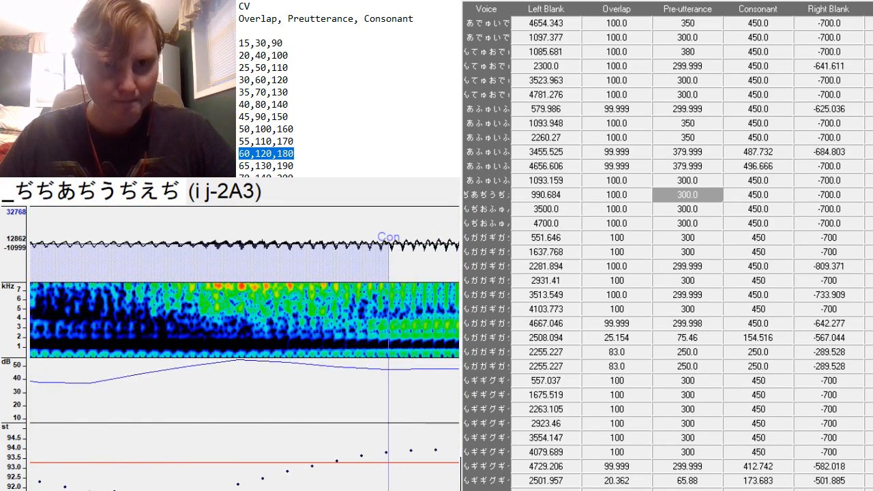
pyautogui.hscroll(-2, 245, 321)
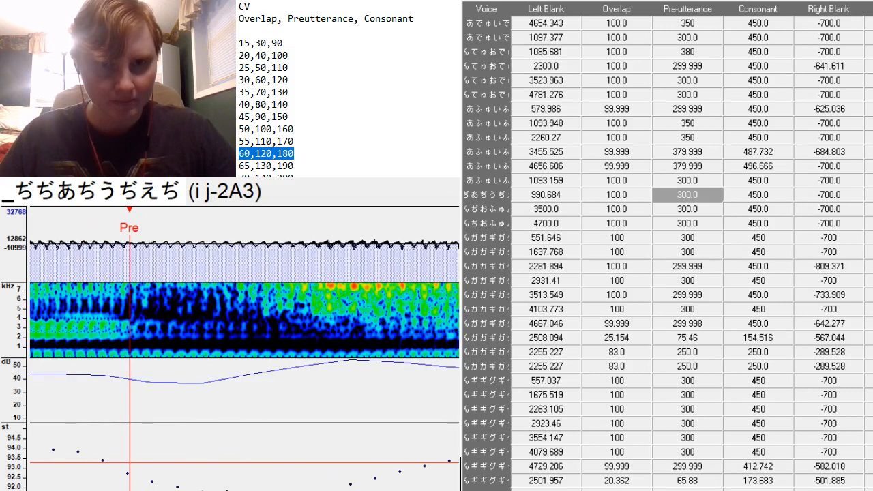
# Set the "i j-2A3" entry's right blank to about -326.0 and its consonant to about 309.7.
pyautogui.click(850, 191)
pyautogui.press('BackSpace')
pyautogui.press('BackSpace')
pyautogui.press('BackSpace')
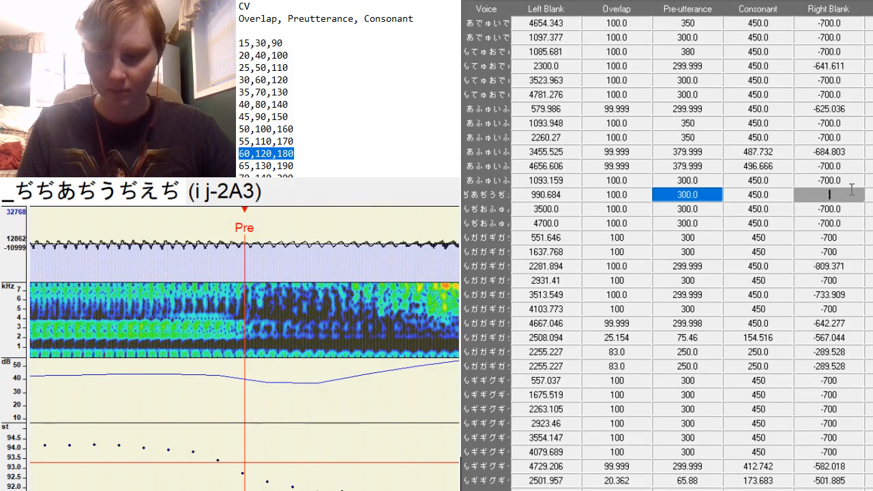
pyautogui.write('-330')
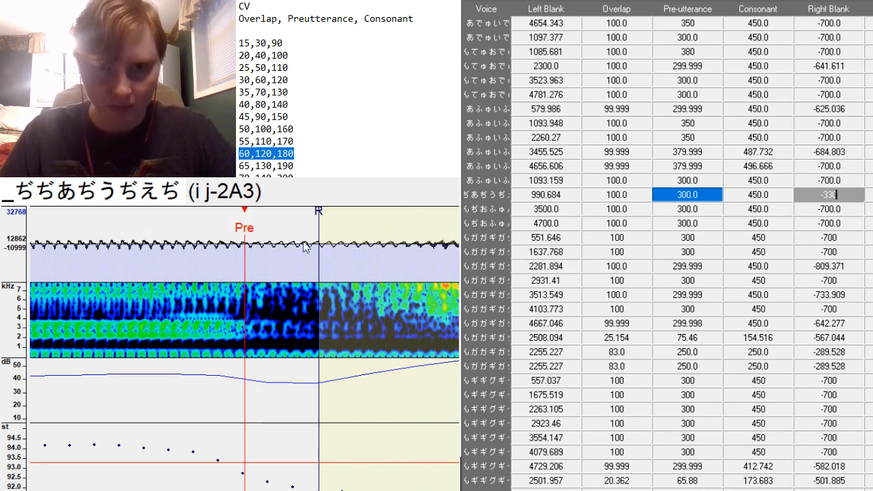
pyautogui.moveTo(318, 225); pyautogui.dragTo(308, 233)
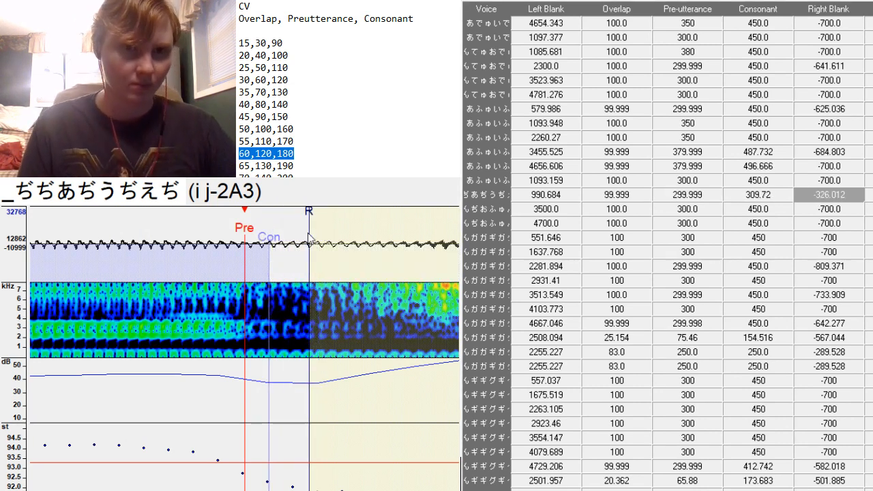
# Set the "o ふゅA3" entry's preutterance to 350 and shift the entry to a left blank of about 3474.4.
pyautogui.press('Down')
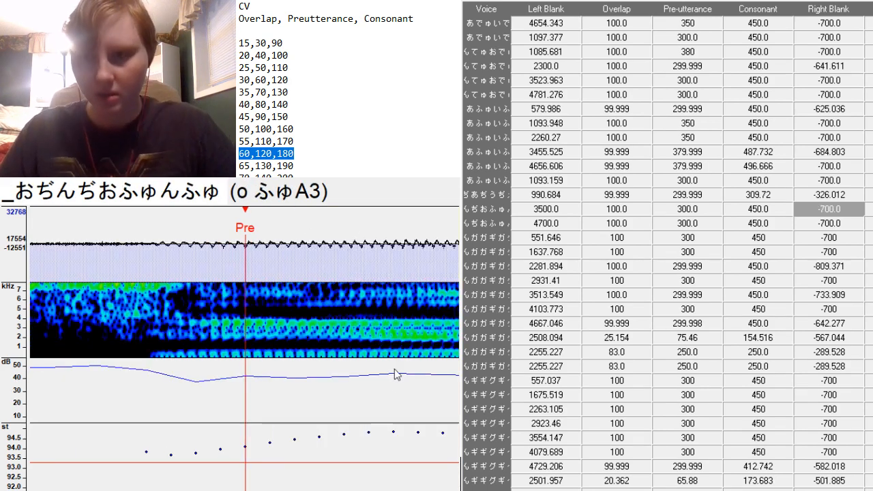
pyautogui.scroll(8, 245, 321)
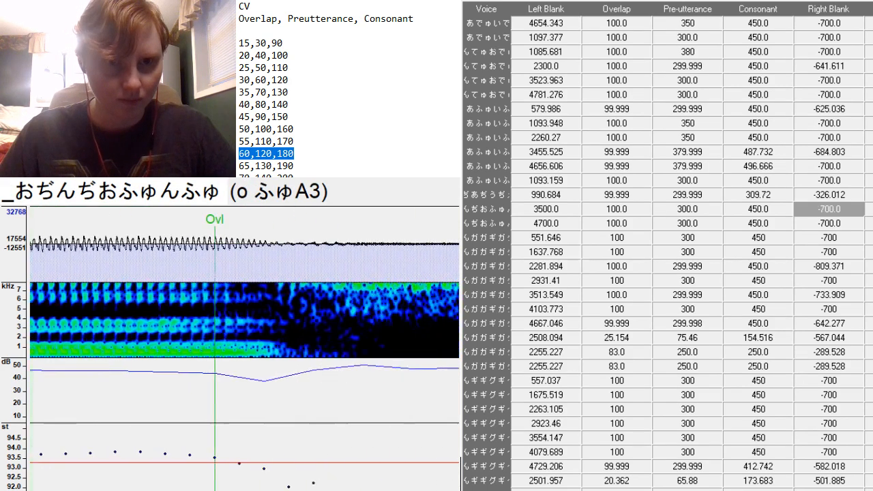
pyautogui.scroll(-7, 244, 320)
pyautogui.click(717, 209)
pyautogui.write('30')
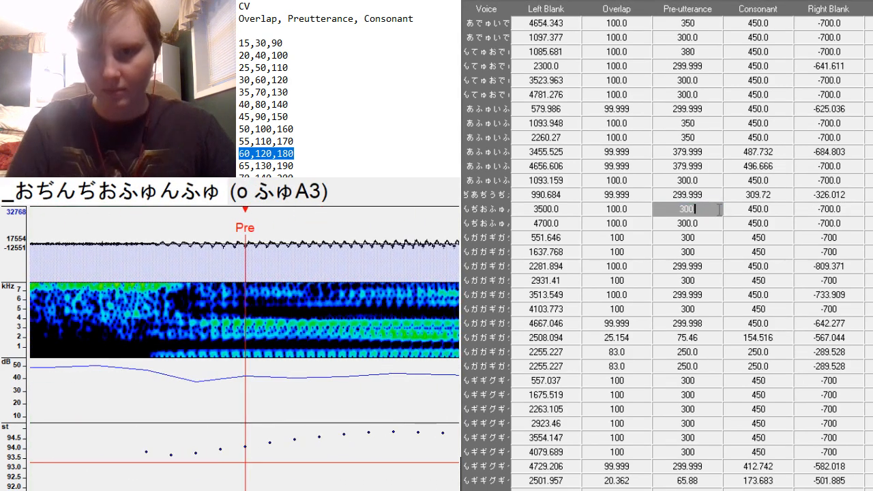
pyautogui.write('50')
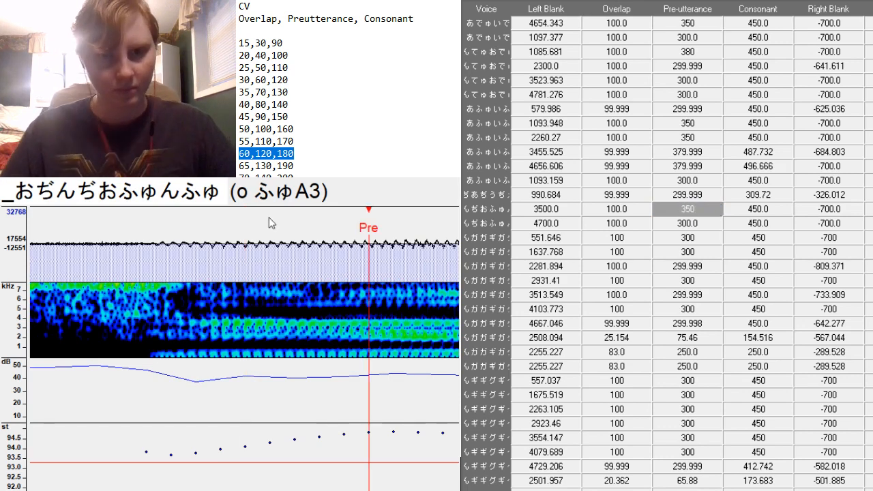
pyautogui.press('F3')
pyautogui.press('F3')
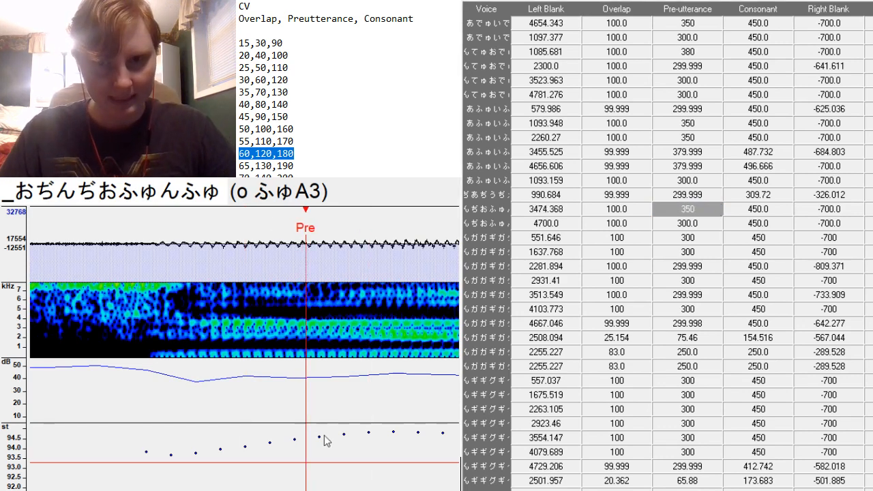
pyautogui.scroll(5, 306, 307)
pyautogui.scroll(-10, 305, 307)
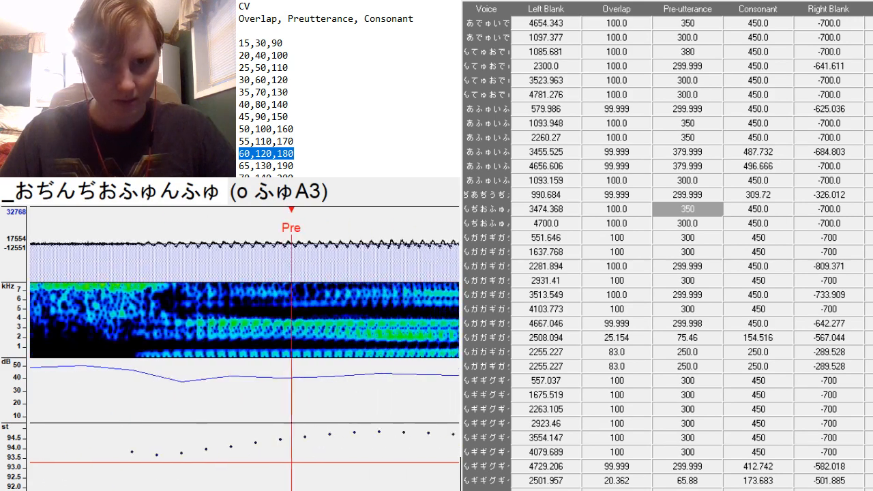
pyautogui.scroll(-5, 305, 307)
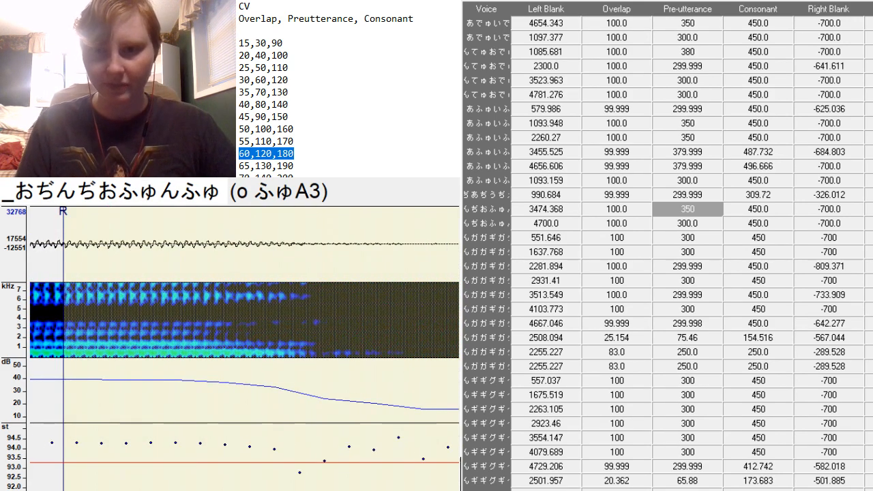
# Set the "n ふゅA3" entry's preutterance to 350 and shift the entry to a left blank of about 4681.8.
pyautogui.click(688, 223)
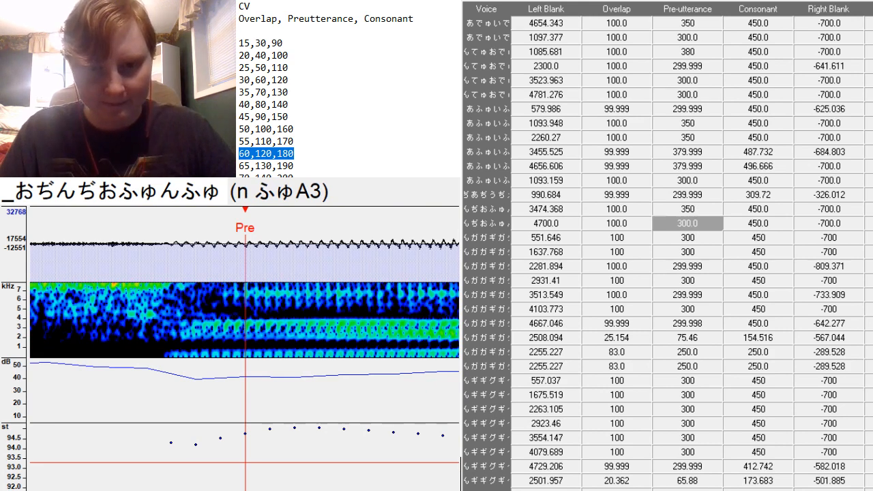
pyautogui.scroll(3, 305, 307)
pyautogui.scroll(-3, 305, 307)
pyautogui.doubleClick(710, 222)
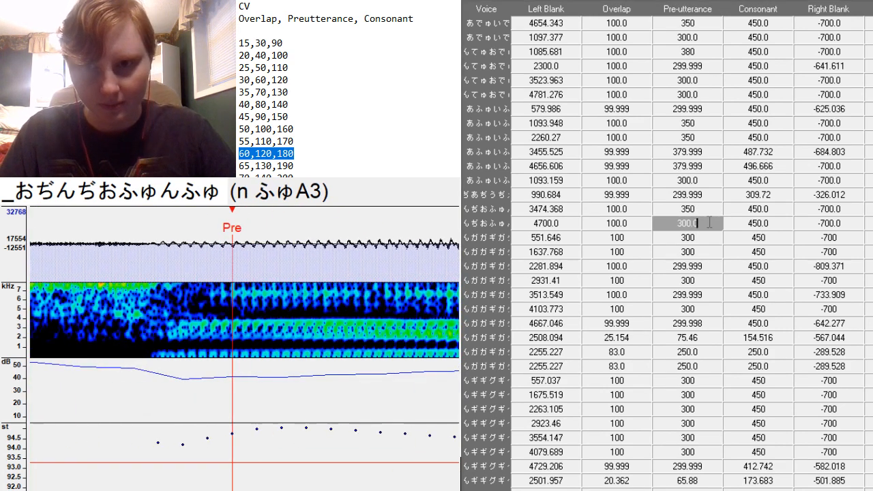
pyautogui.write('350')
pyautogui.press('Return')
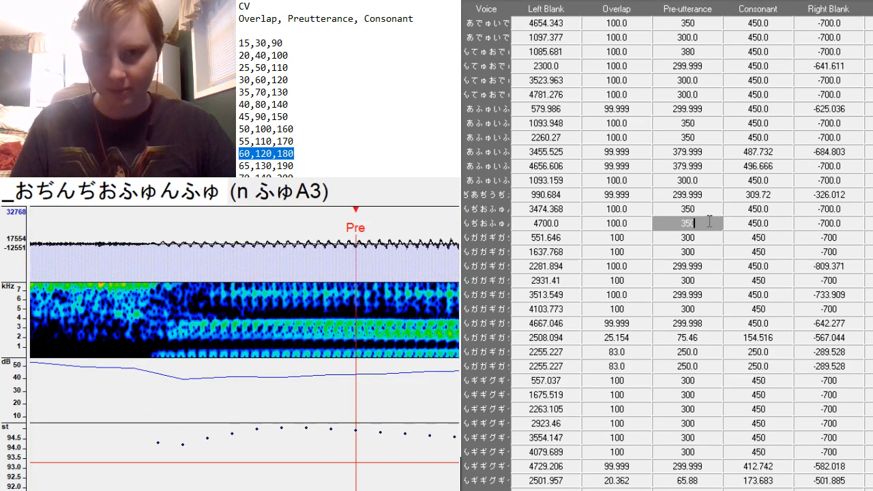
pyautogui.click(311, 366)
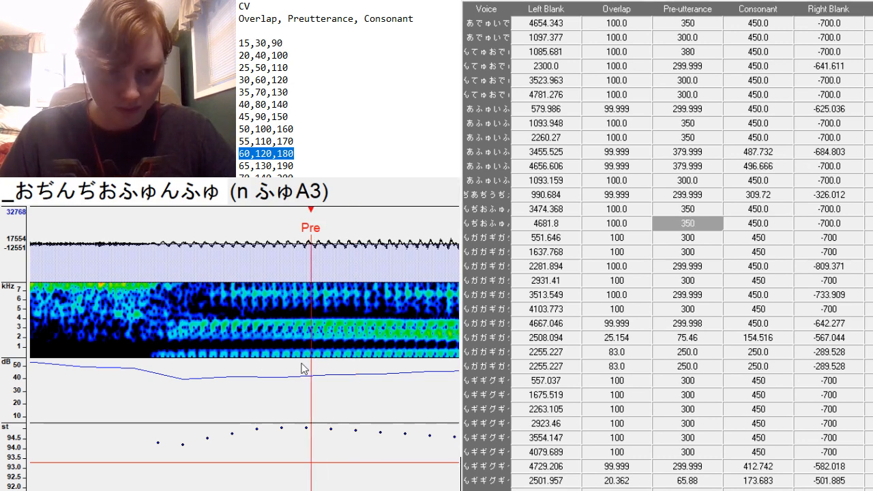
pyautogui.scroll(-3, 312, 367)
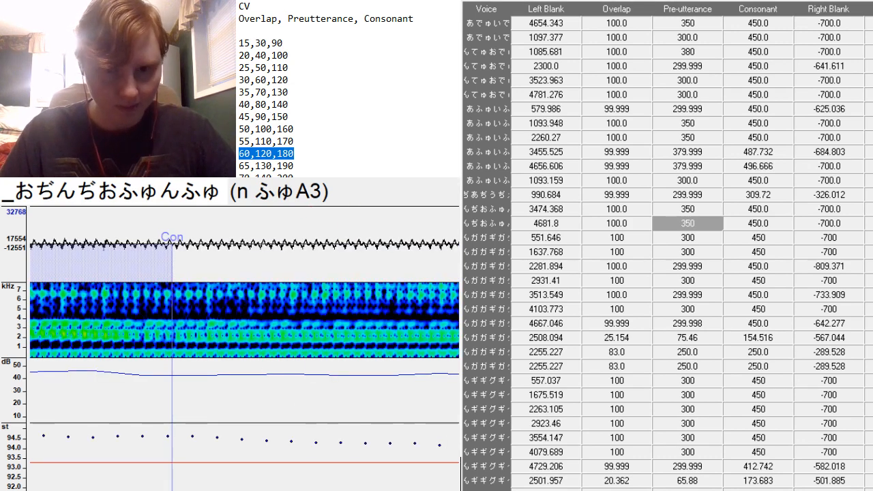
# Shift the "- ガA3" entry of the ガんガガギガグガ recording to a left blank of about 545.9 and check its surroundings.
pyautogui.scroll(5, 311, 367)
pyautogui.scroll(-10, 311, 367)
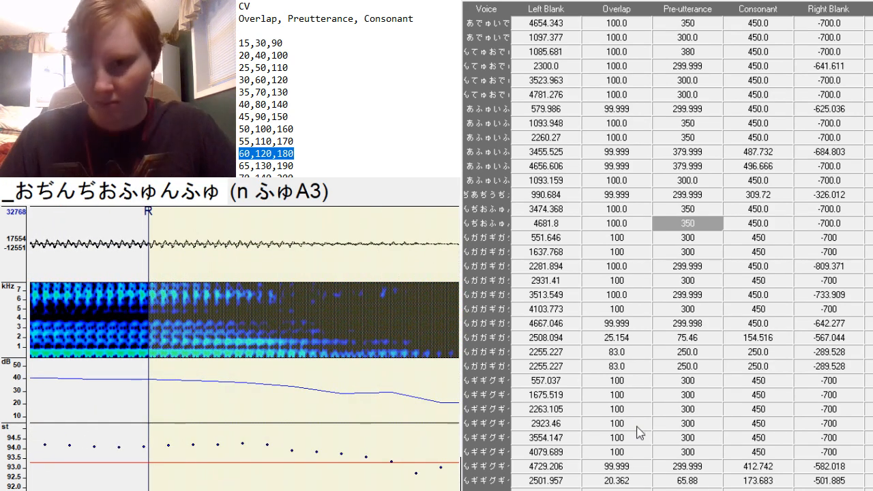
pyautogui.press('Down')
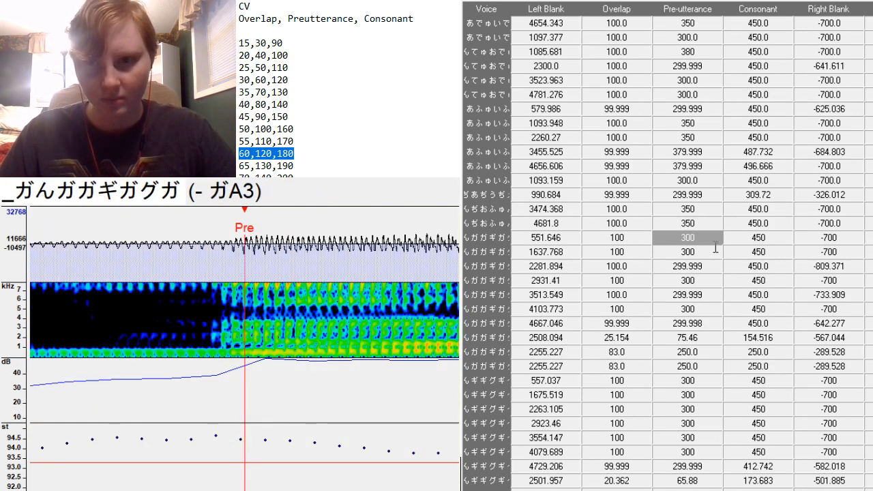
pyautogui.scroll(-5, 685, 324)
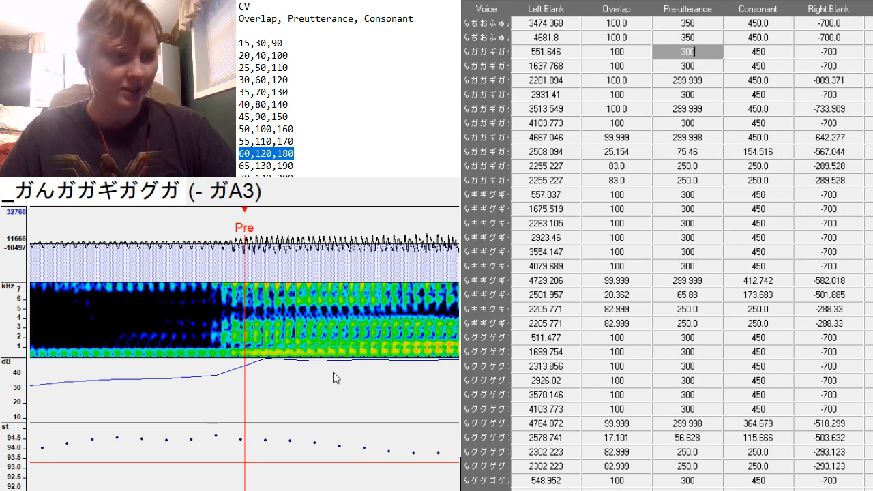
pyautogui.moveTo(246, 354); pyautogui.dragTo(231, 355)
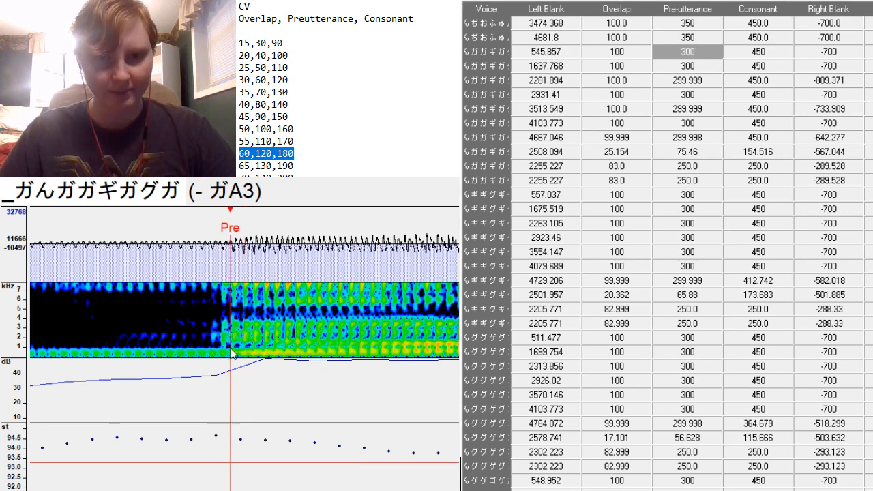
pyautogui.scroll(12, 230, 355)
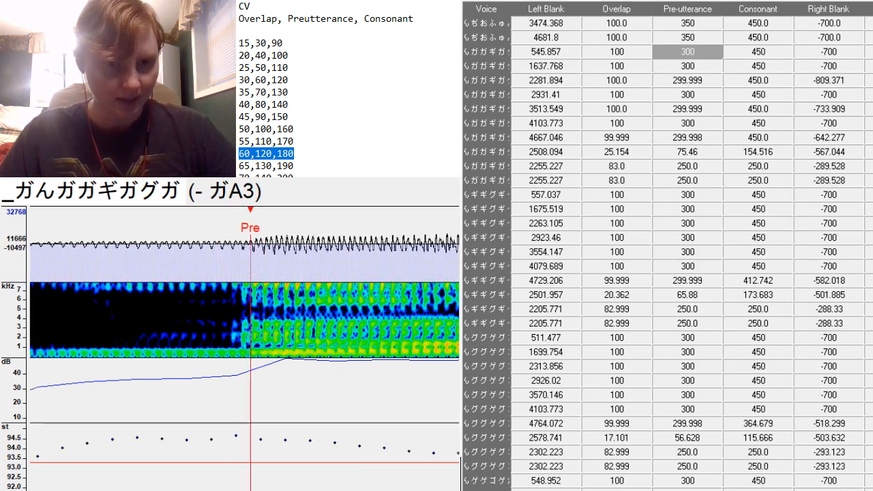
pyautogui.scroll(-15, 231, 355)
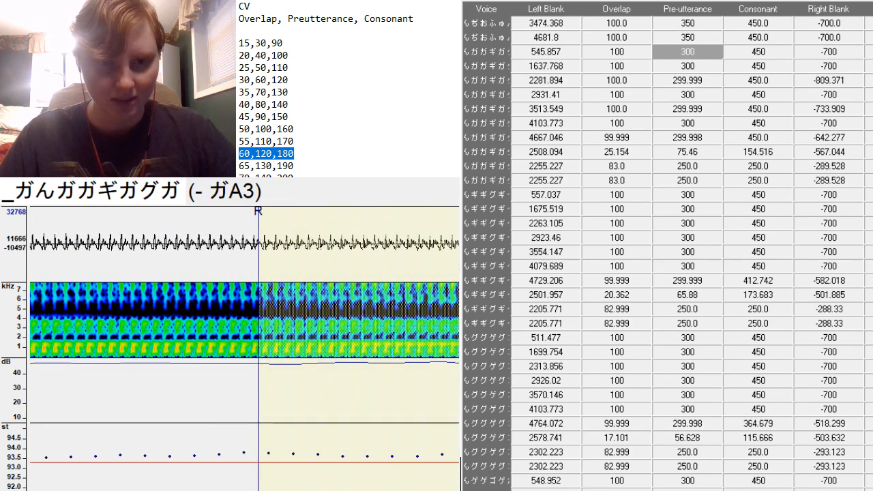
pyautogui.scroll(-5, 230, 355)
# Set the "n ガA3" entry's preutterance to 350 and shift the entry to a left blank of about 1628.1.
pyautogui.press('Down')
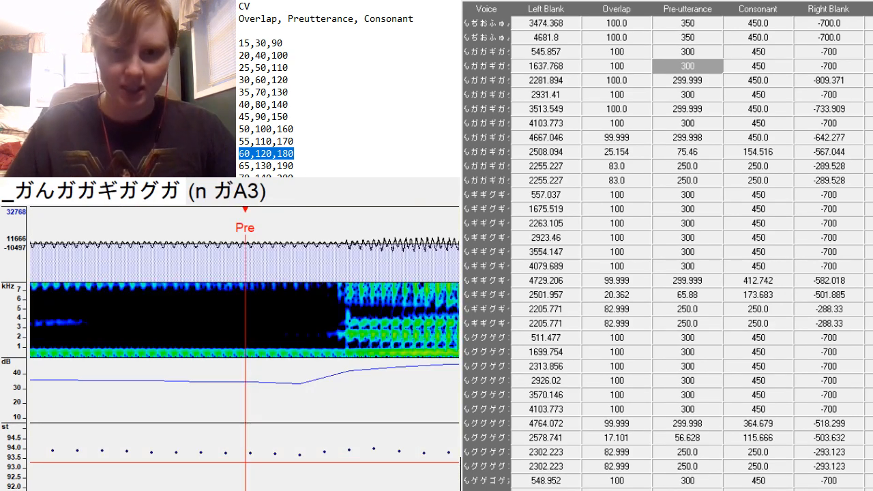
pyautogui.click(346, 345)
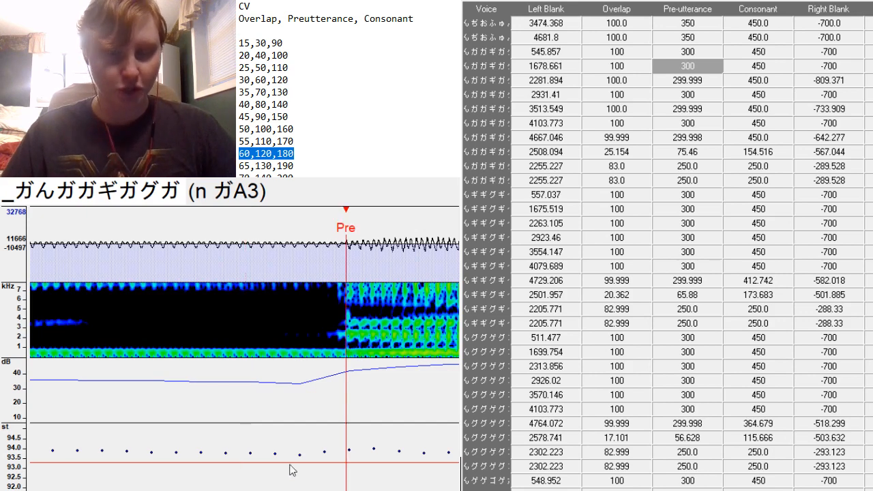
pyautogui.scroll(3, 346, 346)
pyautogui.scroll(-2, 345, 346)
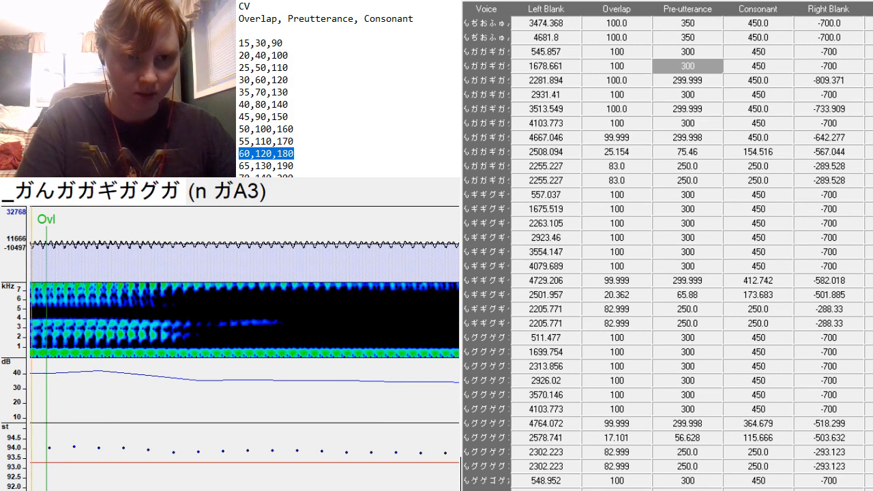
pyautogui.scroll(2, 346, 346)
pyautogui.scroll(-2, 346, 346)
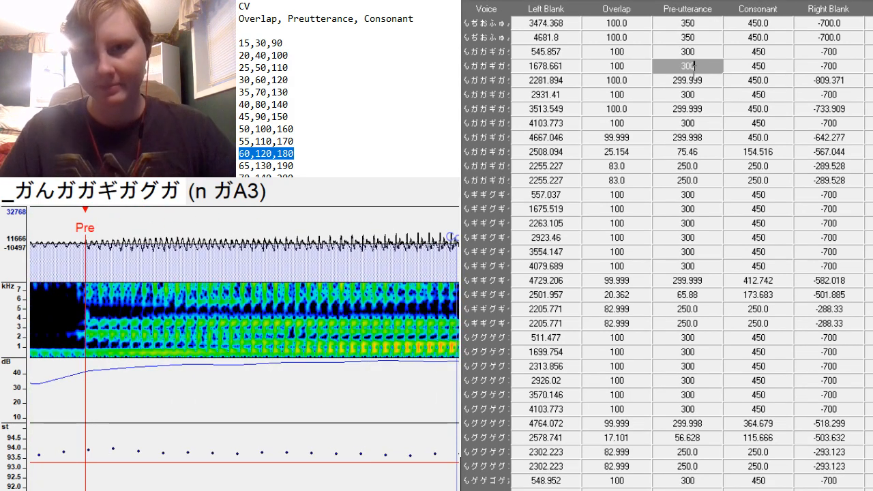
pyautogui.write('350')
pyautogui.press('Return')
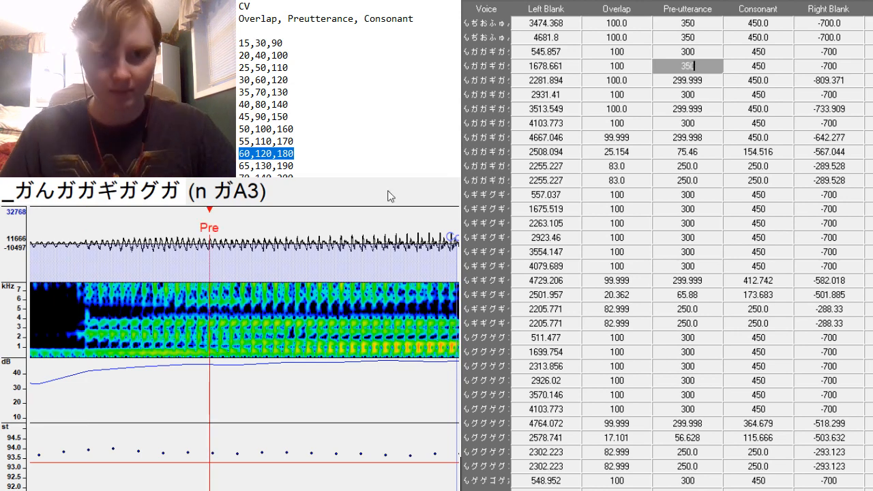
pyautogui.moveTo(77, 367); pyautogui.dragTo(87, 373)
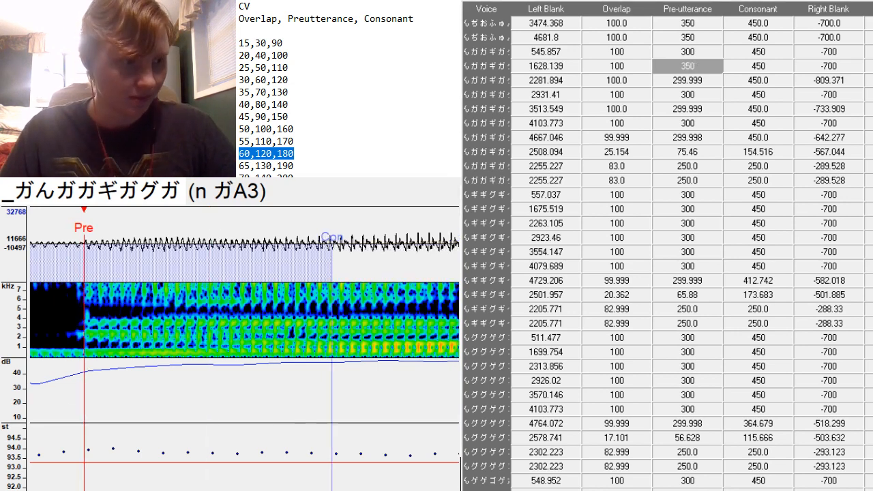
pyautogui.scroll(3, 244, 347)
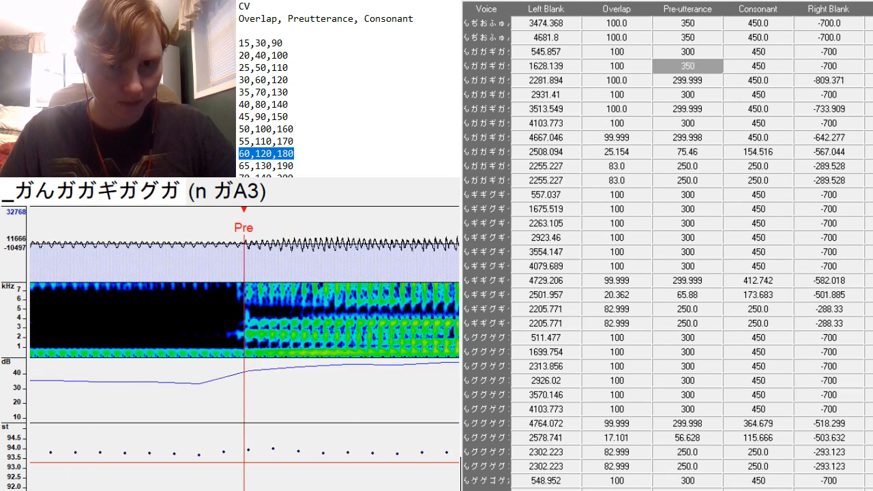
pyautogui.scroll(-6, 244, 348)
# Shift the "a ガA3" entry to a left blank of about 2255.4 and set its right blank to about -693.9.
pyautogui.press('Down')
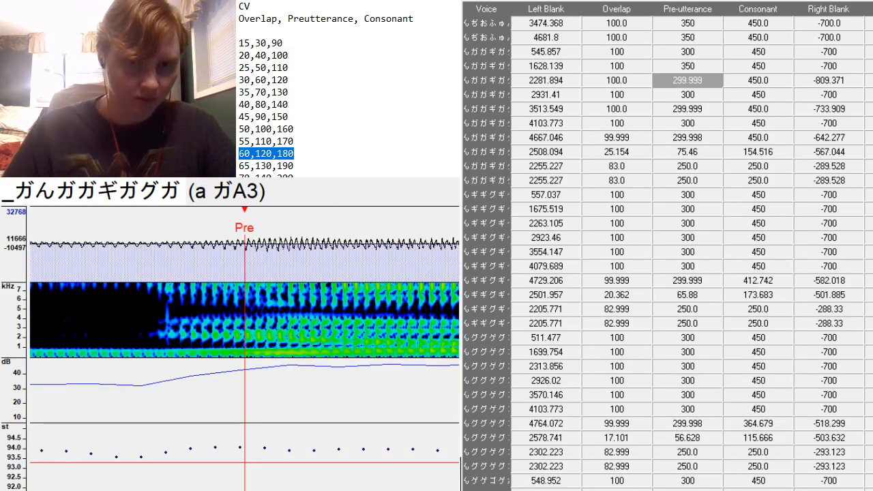
pyautogui.moveTo(186, 350); pyautogui.dragTo(179, 345)
pyautogui.scroll(-5, 178, 345)
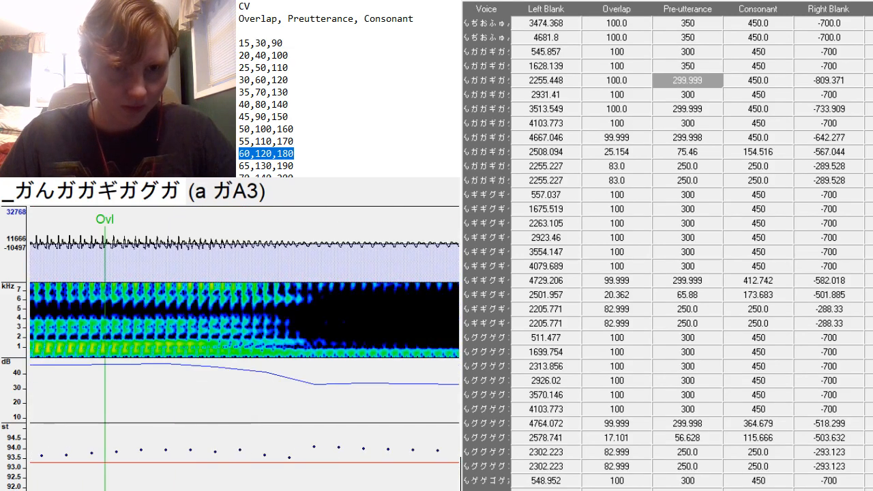
pyautogui.scroll(-4, 340, 297)
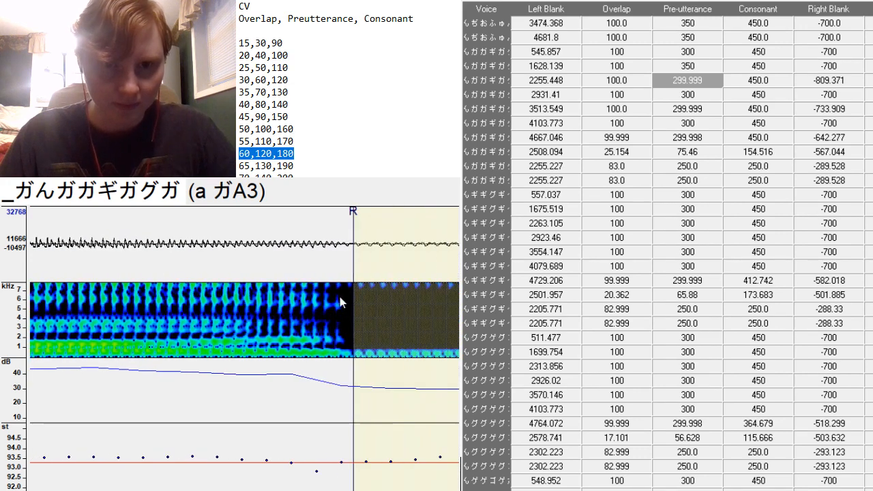
pyautogui.moveTo(352, 269)
pyautogui.mouseDown()
pyautogui.moveTo(54, 382)
pyautogui.moveTo(63, 389)
pyautogui.mouseUp()
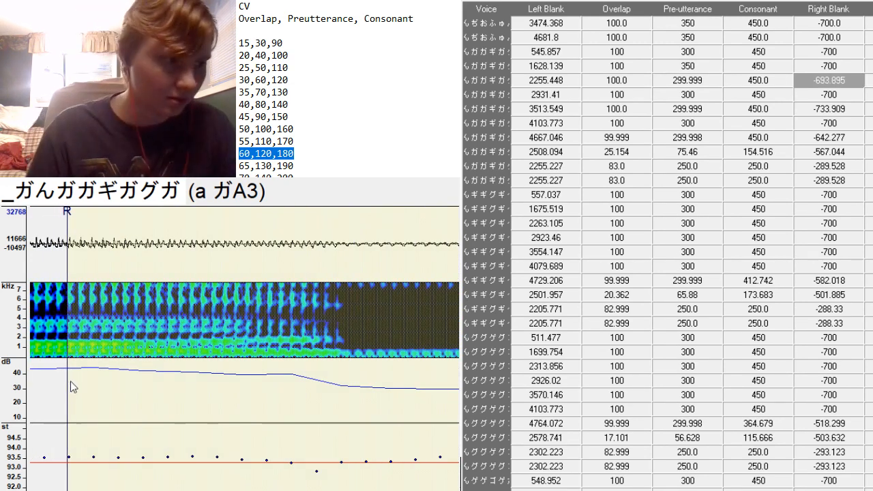
# Set the "a ギA3" entry's preutterance to 350 and shift the entry to a left blank of about 2895.7.
pyautogui.press('Down')
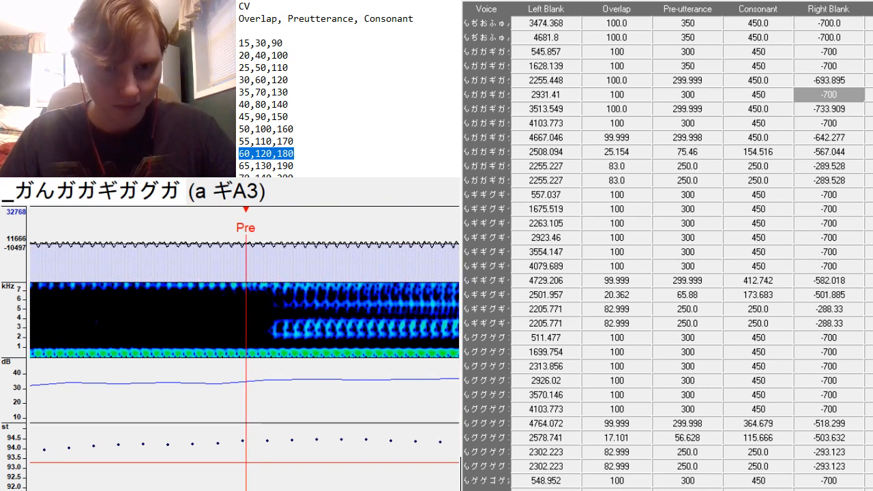
pyautogui.scroll(-2, 245, 341)
pyautogui.click(703, 94)
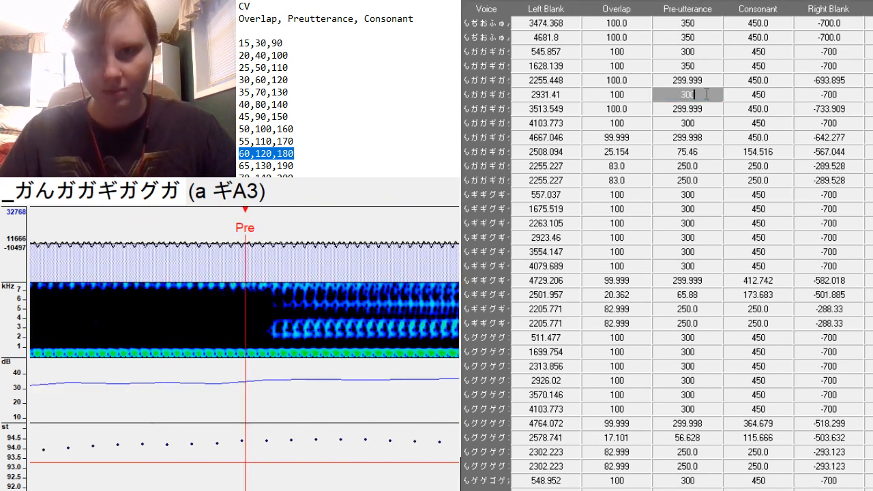
pyautogui.write('350')
pyautogui.press('Return')
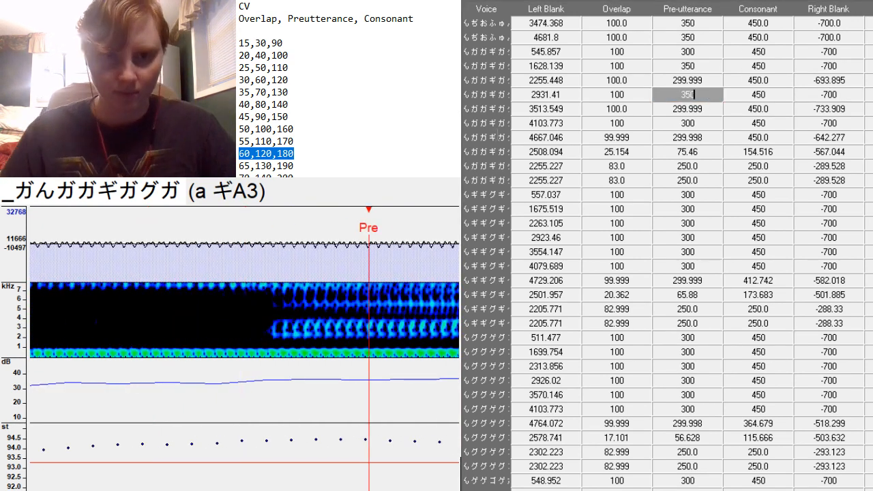
pyautogui.click(283, 360)
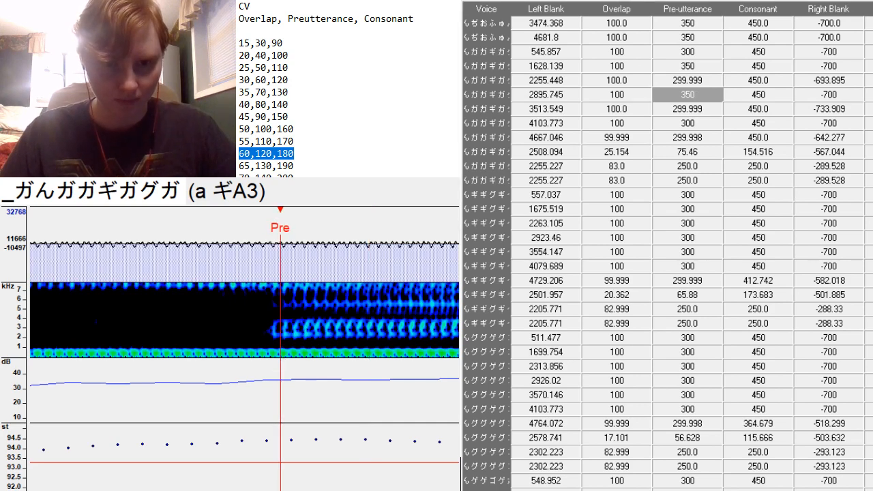
pyautogui.scroll(5, 281, 360)
pyautogui.scroll(-12, 280, 360)
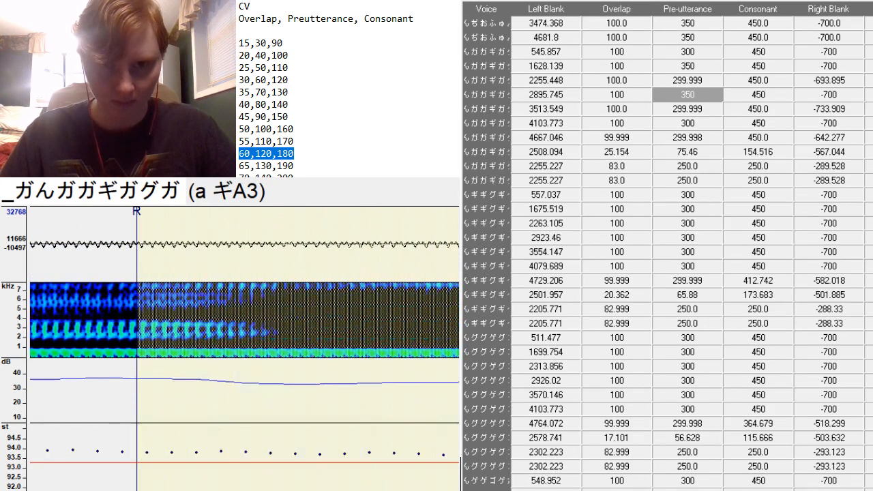
# Check the "i ガA3" entry's surroundings and set its preutterance to 300.
pyautogui.press('Down')
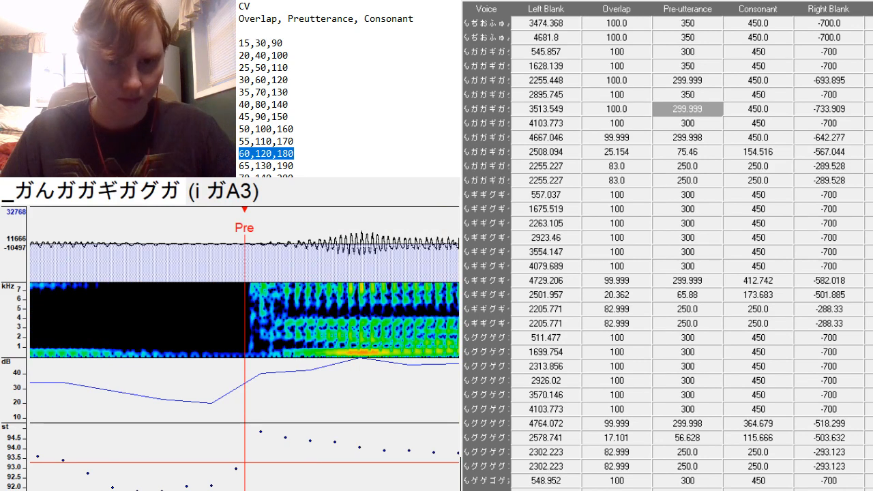
pyautogui.scroll(3, 245, 348)
pyautogui.scroll(3, 245, 320)
pyautogui.scroll(-5, 245, 319)
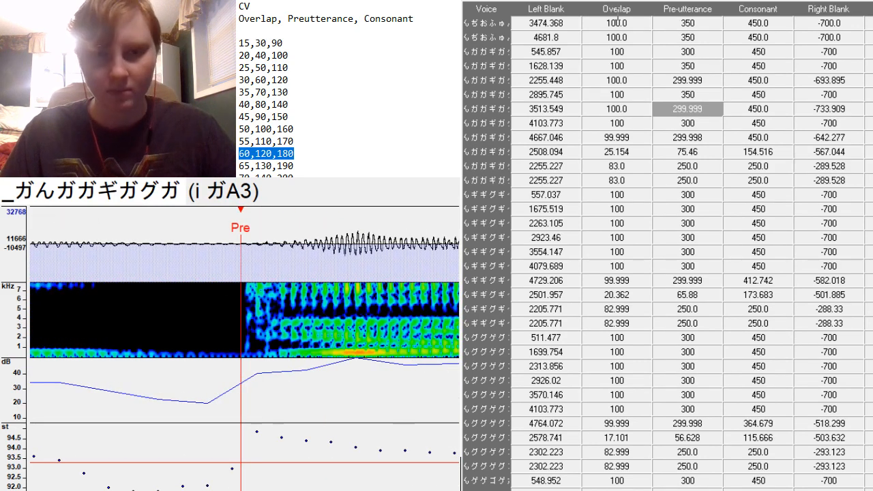
pyautogui.click(707, 109)
pyautogui.press('BackSpace')
pyautogui.press('BackSpace')
pyautogui.press('BackSpace')
pyautogui.press('BackSpace')
pyautogui.press('BackSpace')
pyautogui.press('BackSpace')
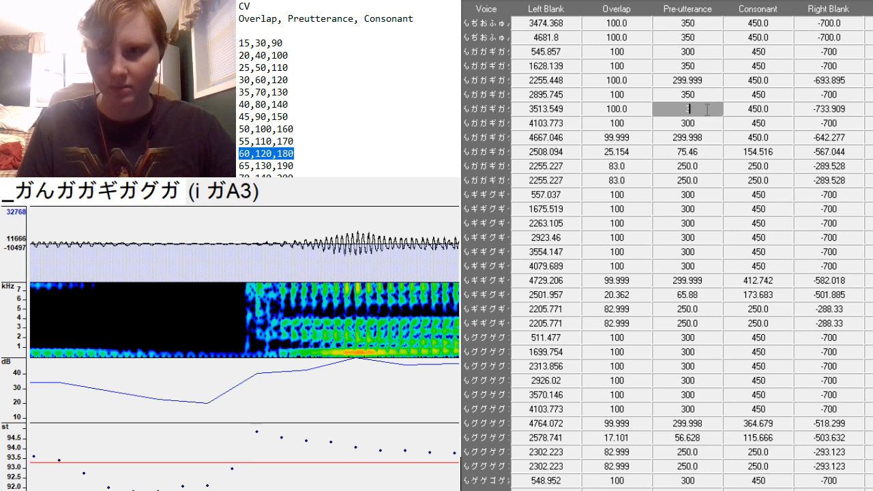
pyautogui.write('300')
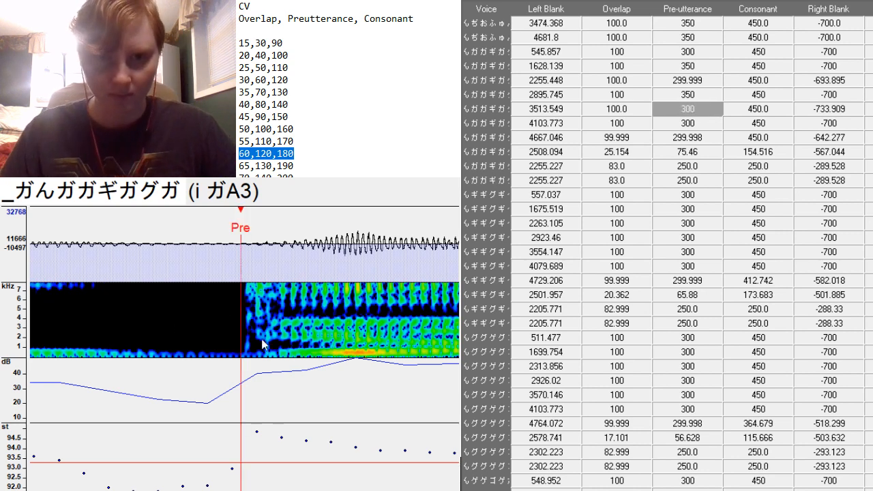
# Set the "i ガA3" entry's preutterance to 350 and shift the entry to a left blank of about 3478.0.
pyautogui.press('BackSpace')
pyautogui.press('BackSpace')
pyautogui.press('BackSpace')
pyautogui.write('35')
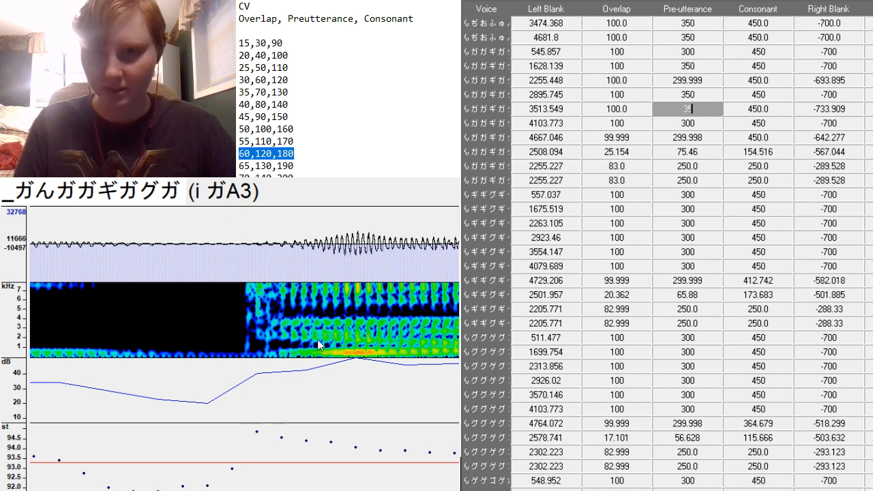
pyautogui.write('0')
pyautogui.click(277, 366)
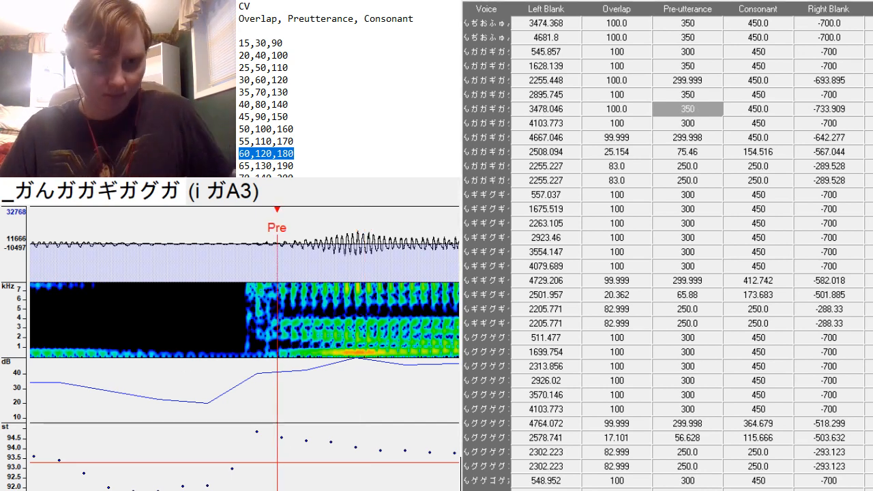
pyautogui.scroll(5, 244, 347)
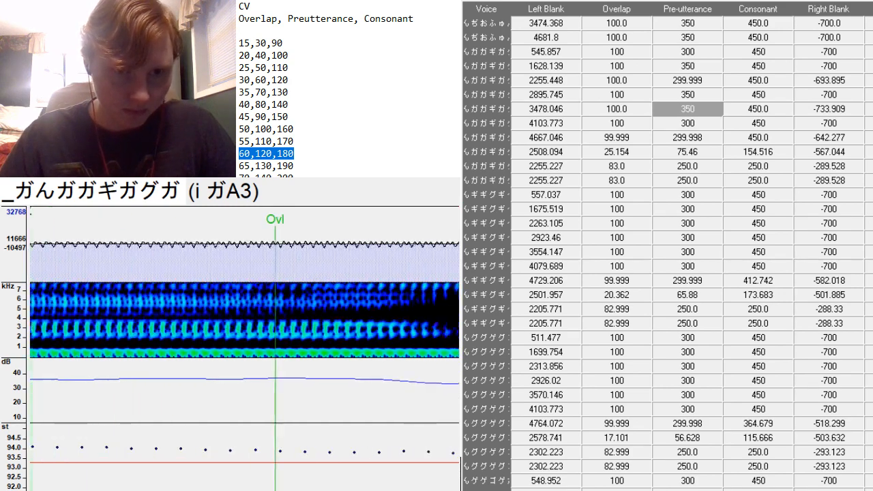
pyautogui.scroll(-10, 244, 348)
pyautogui.scroll(-3, 245, 348)
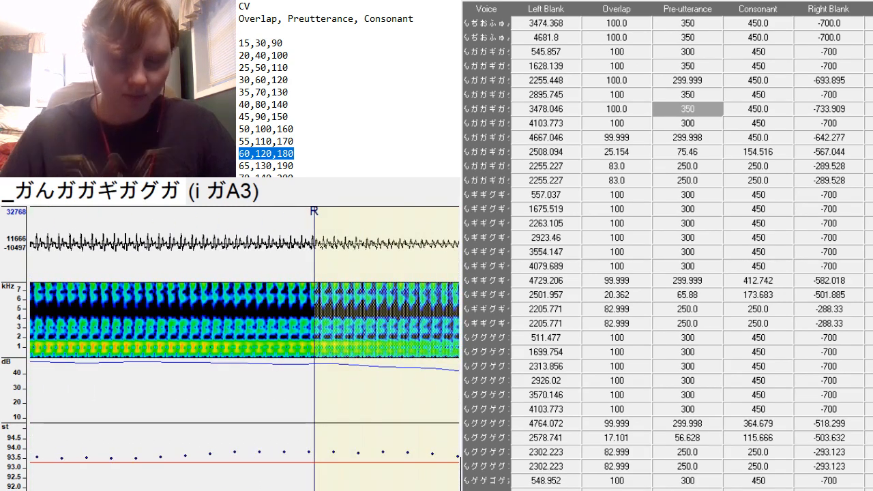
# Set the "a グA3" entry's preutterance to 330 and shift the entry to a left blank of about 4098.0.
pyautogui.press('Down')
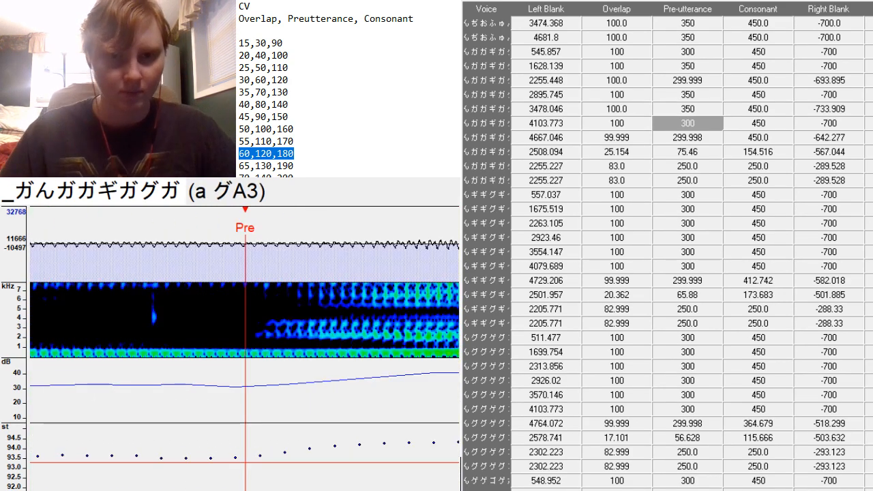
pyautogui.scroll(5, 244, 348)
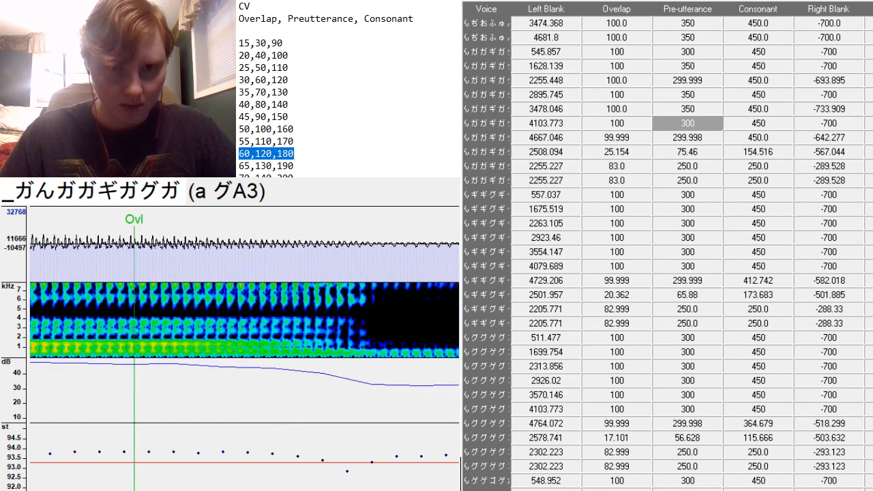
pyautogui.scroll(-5, 244, 348)
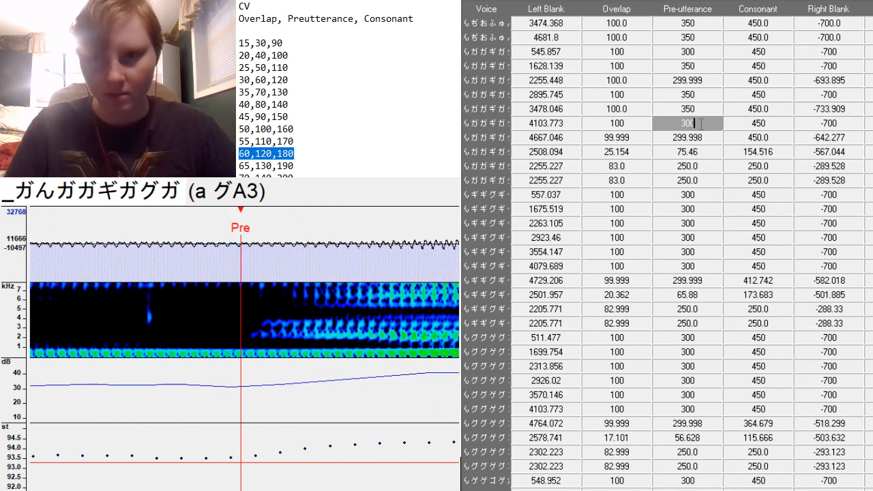
pyautogui.write('930')
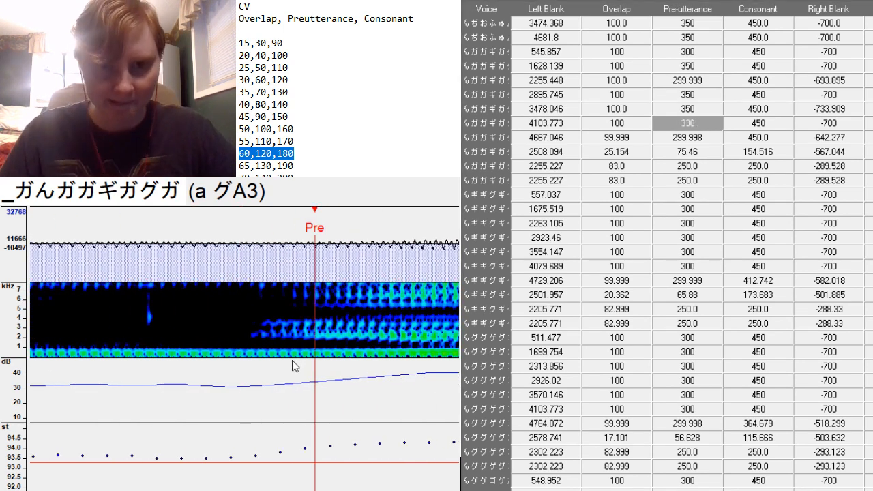
pyautogui.hotkey('alt', 'F3')
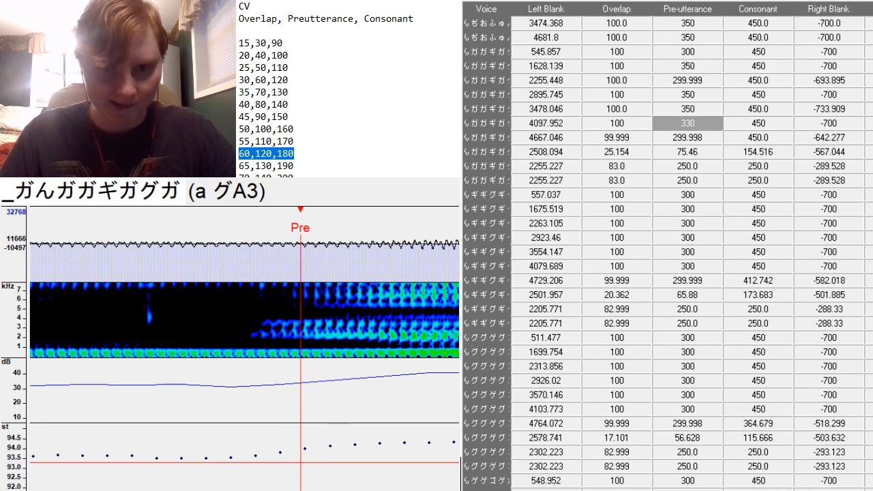
# Check the surroundings of the "a グA3" entry and extend its consonant to about 490.
pyautogui.scroll(1, 301, 320)
pyautogui.scroll(-6, 301, 321)
pyautogui.scroll(2, 301, 321)
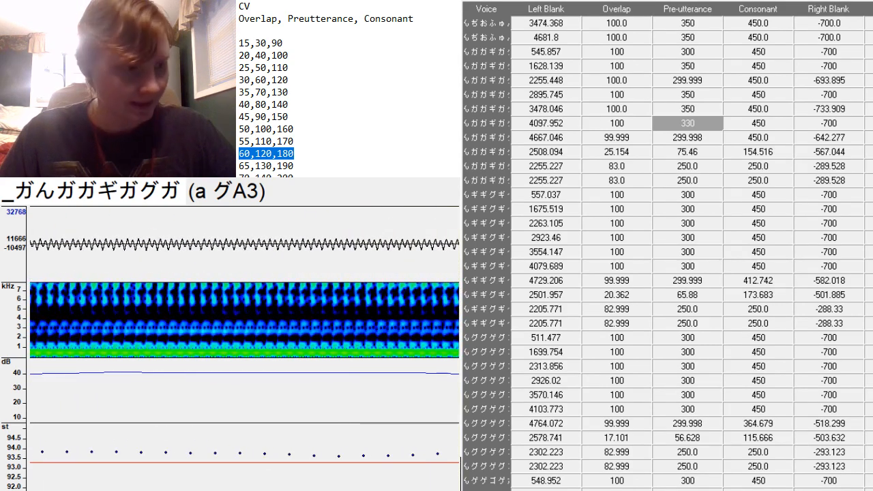
pyautogui.scroll(2, 210, 316)
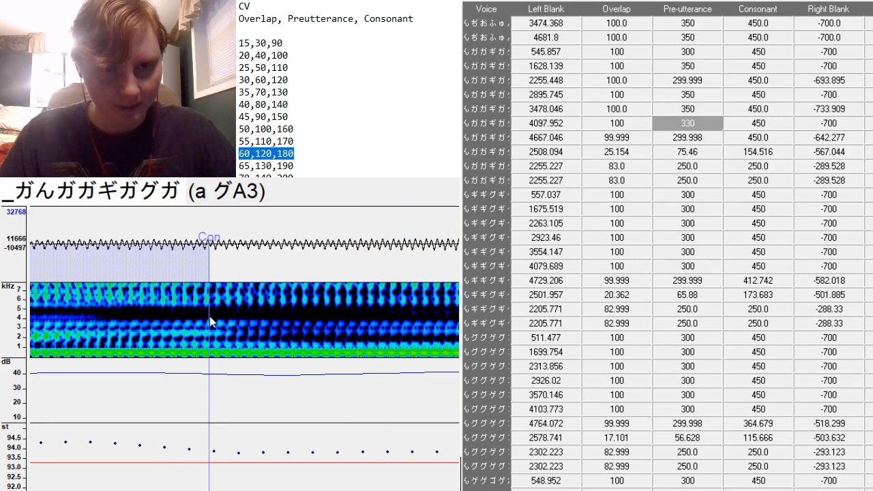
pyautogui.moveTo(209, 316)
pyautogui.mouseDown()
pyautogui.moveTo(230, 334)
pyautogui.moveTo(308, 352)
pyautogui.mouseUp()
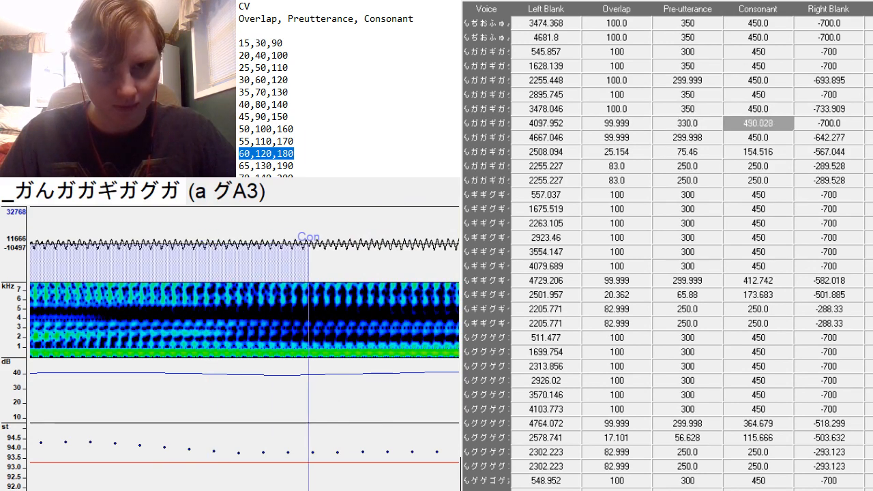
pyautogui.scroll(-6, 308, 352)
# Inspect the "u ガA3" entry of the same recording and set its preutterance to 350.
pyautogui.press('Down')
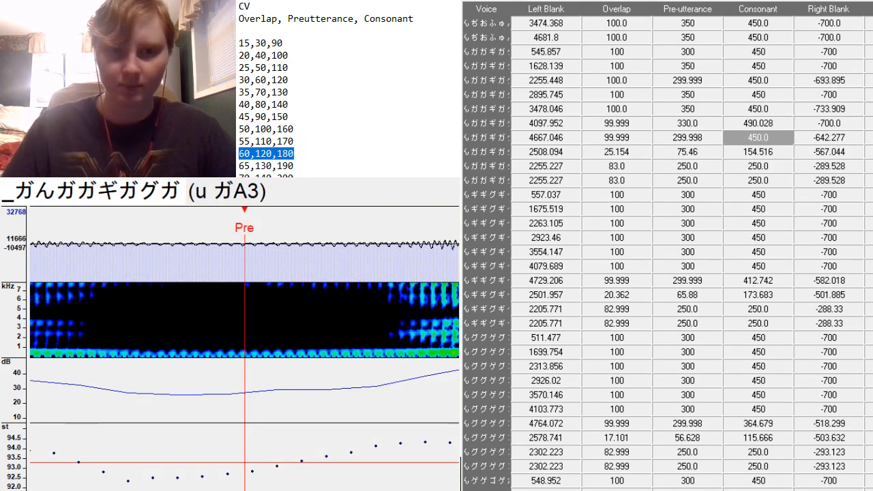
pyautogui.scroll(4, 244, 317)
pyautogui.scroll(-6, 244, 318)
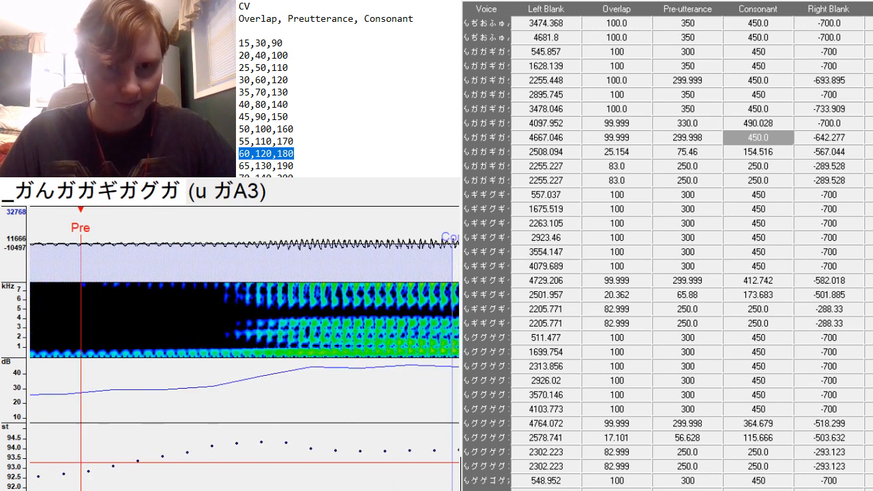
pyautogui.click(704, 136)
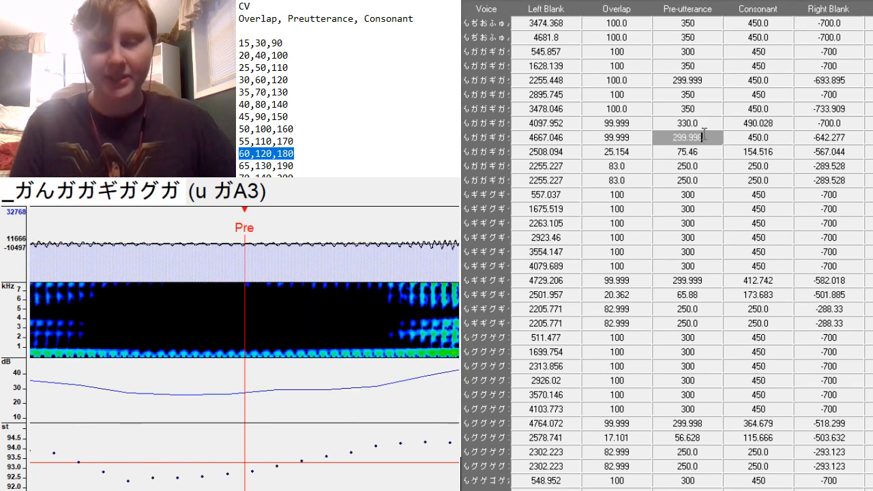
pyautogui.press('BackSpace')
pyautogui.write('35')
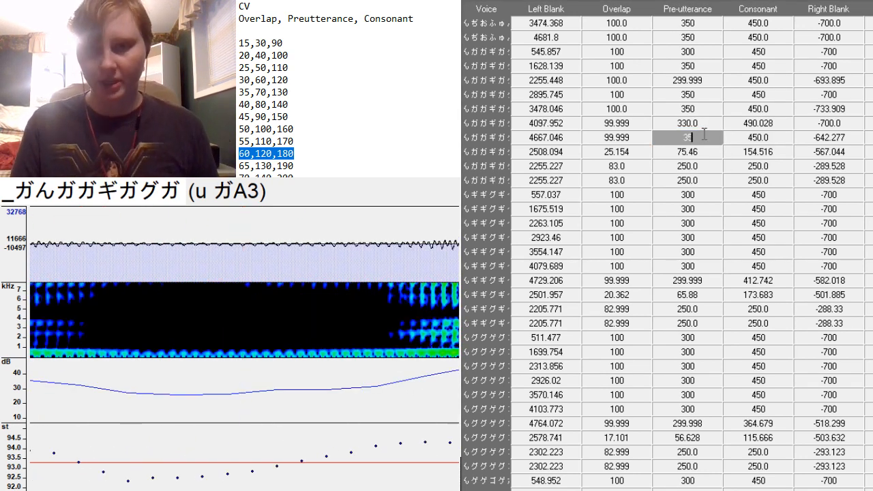
pyautogui.write('0')
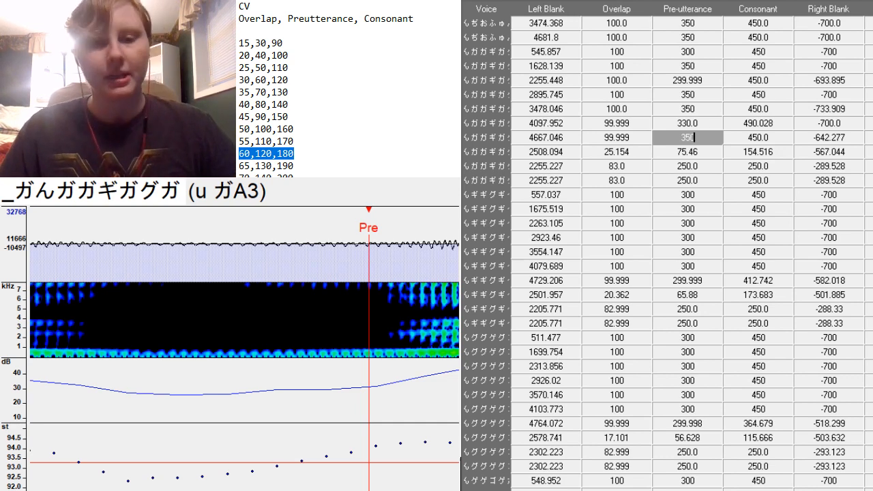
# Shift the "u ガA3" entry to a left blank of about 4686.5 and check its end region.
pyautogui.scroll(-6, 390, 482)
pyautogui.scroll(5, 390, 482)
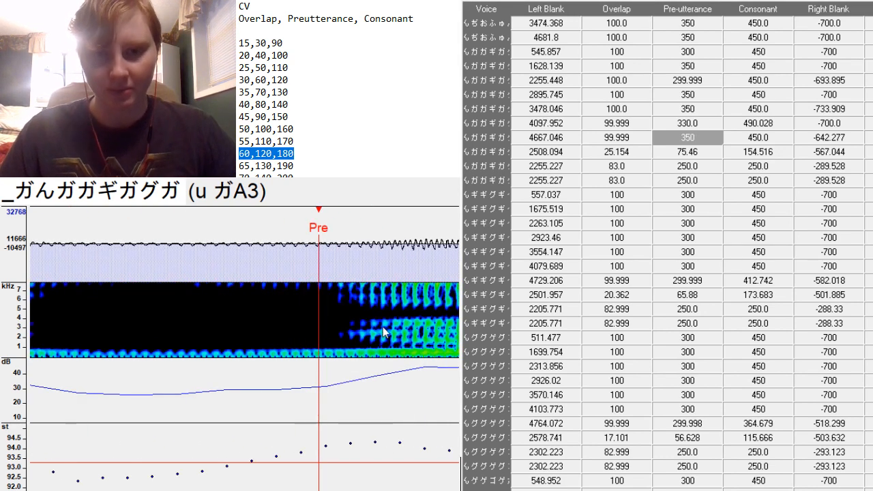
pyautogui.moveTo(384, 332); pyautogui.dragTo(369, 326)
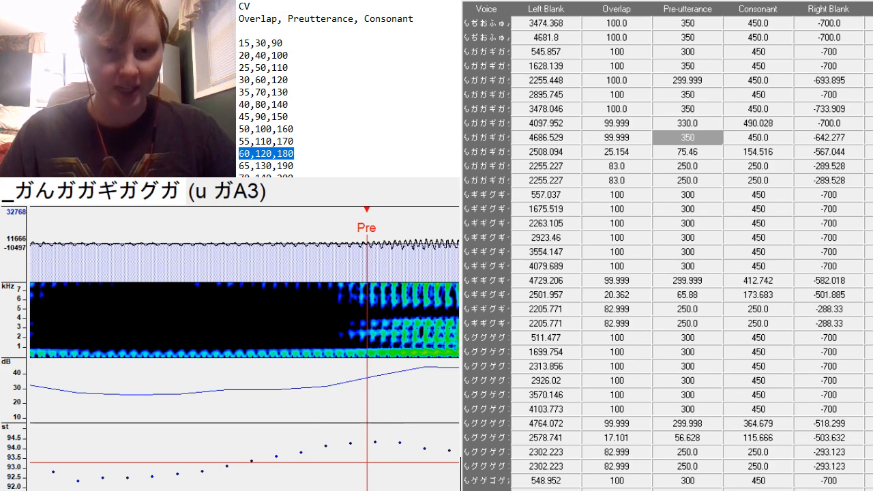
pyautogui.scroll(6, 244, 349)
pyautogui.scroll(-10, 244, 349)
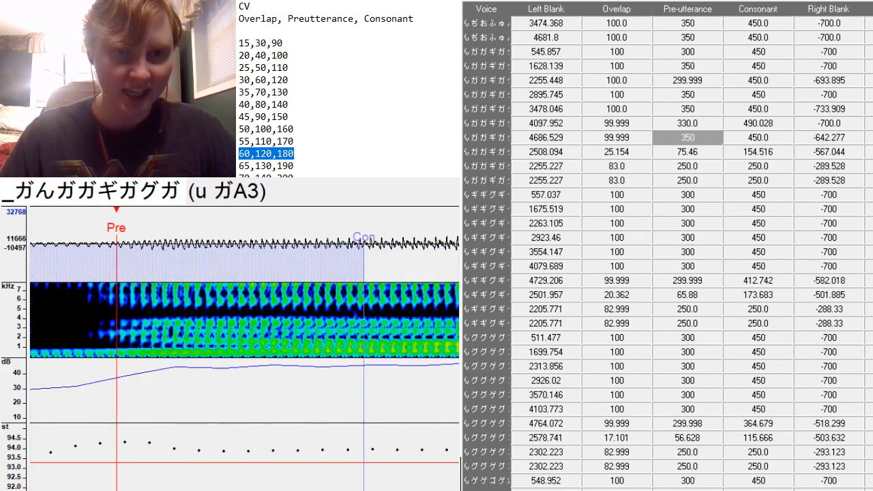
pyautogui.scroll(-5, 244, 349)
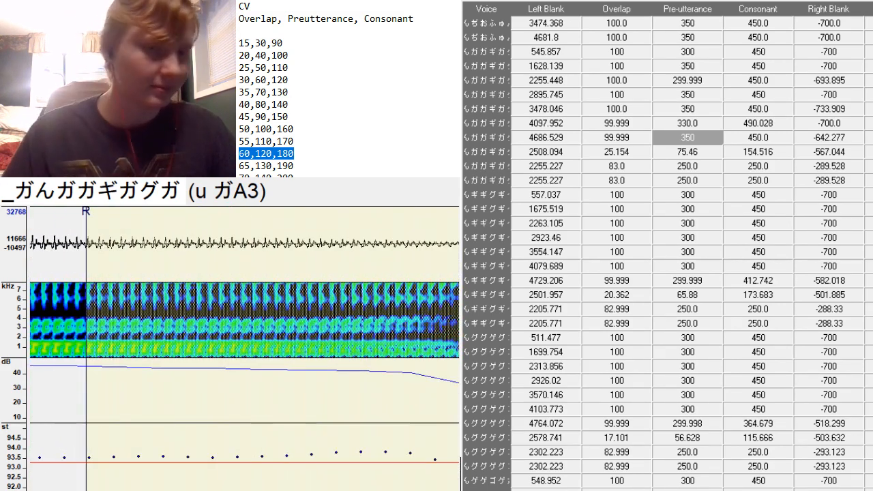
# Set the "ガA3" entry's overlap to 60, preutterance to 120 and consonant to 180.
pyautogui.press('Down')
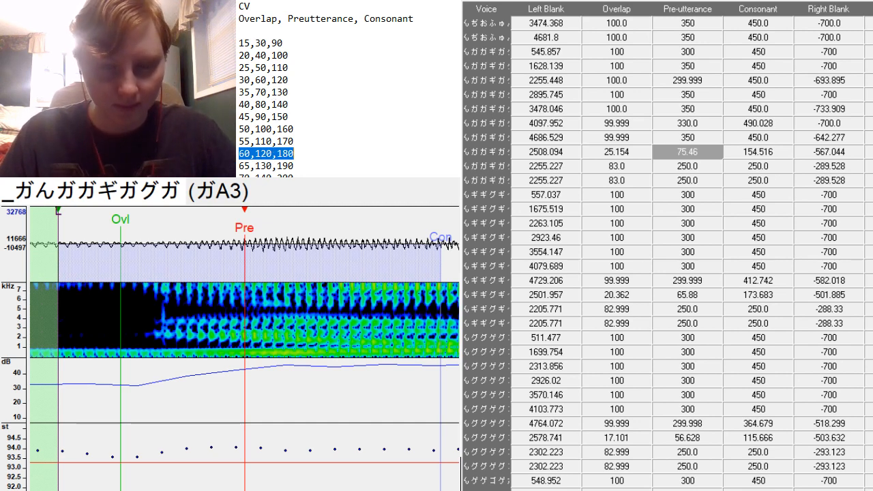
pyautogui.moveTo(618, 152); pyautogui.dragTo(753, 151)
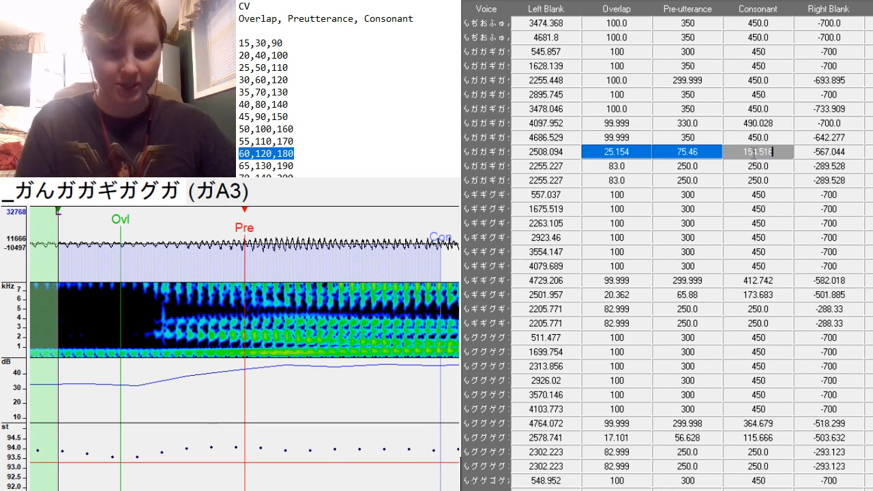
pyautogui.write('60\t120\t180')
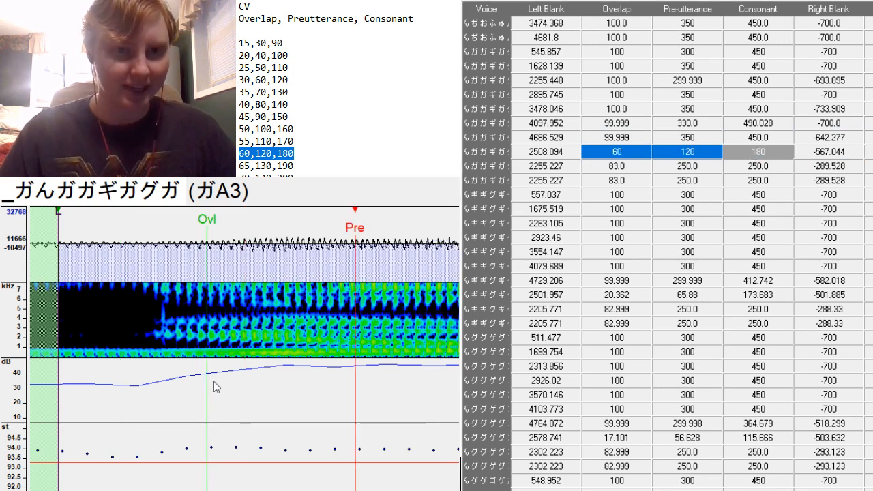
# Shift the "ガA3" entry to a left blank of about 2439.1 and extend its consonant to about 238.
pyautogui.click(176, 358)
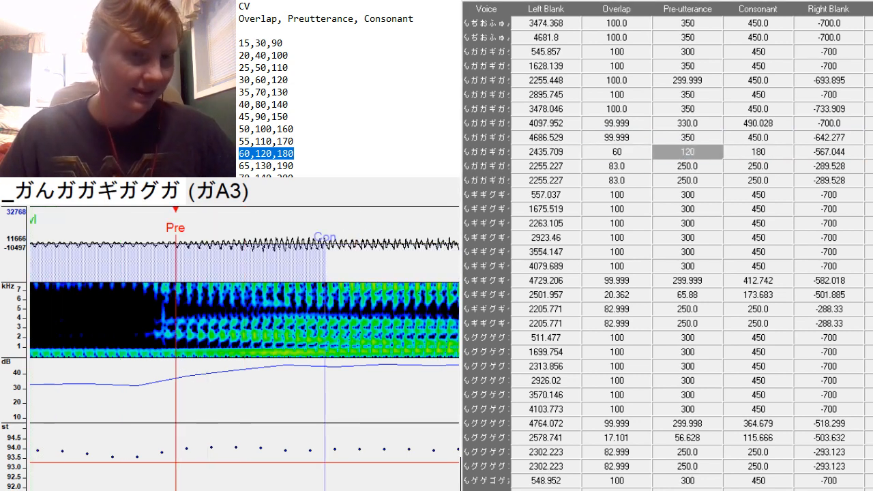
pyautogui.hscroll(-5, 244, 348)
pyautogui.hscroll(4, 244, 348)
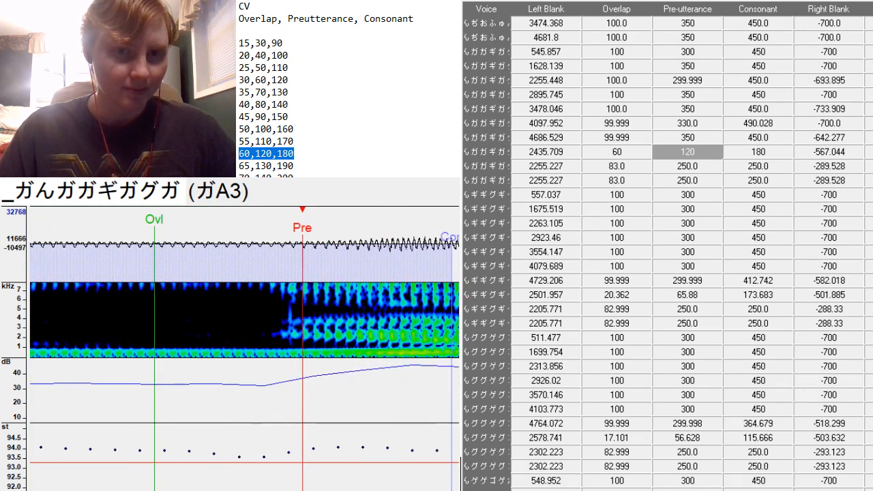
pyautogui.moveTo(279, 345); pyautogui.dragTo(287, 348)
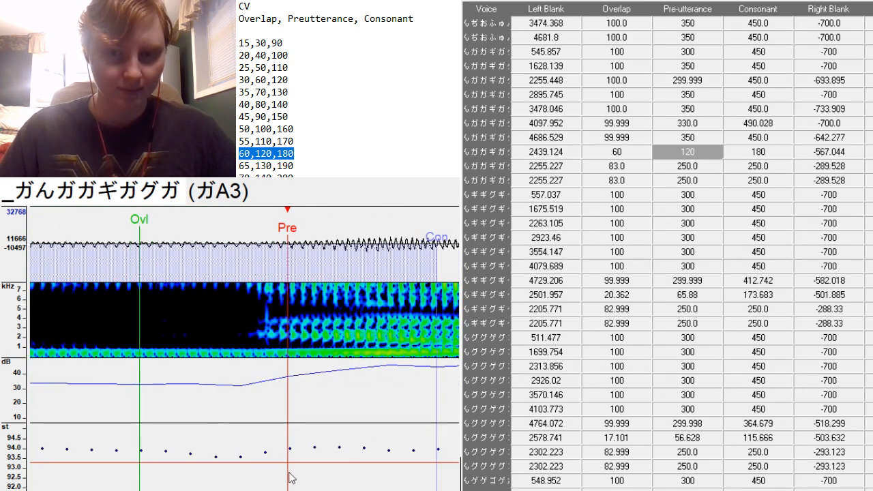
pyautogui.hscroll(6, 263, 428)
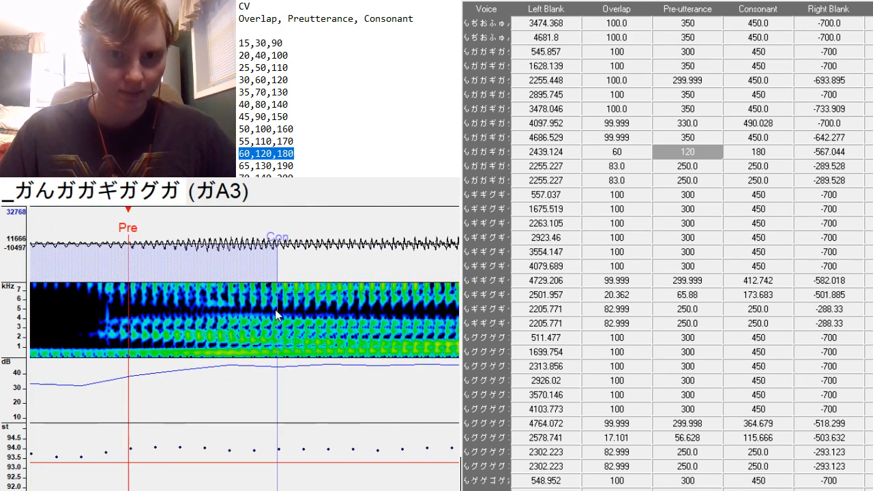
pyautogui.moveTo(278, 311); pyautogui.dragTo(418, 419)
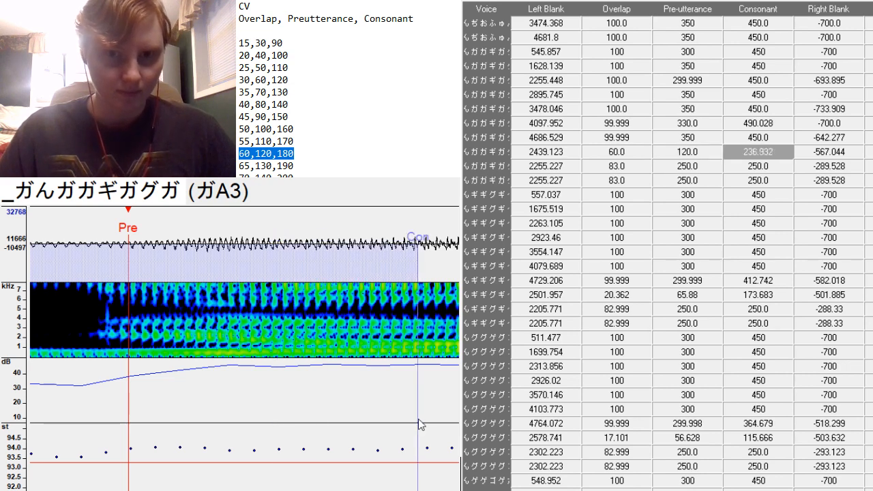
# Shift the "a ngA3" entry to a left blank of about 2186.1 and set its right blank to about -352.7.
pyautogui.press('Down')
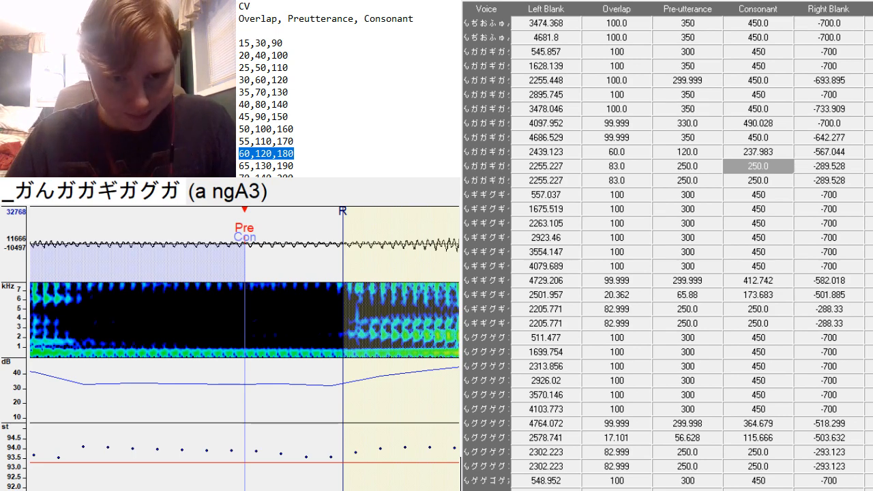
pyautogui.hscroll(-4, 245, 348)
pyautogui.click(327, 349)
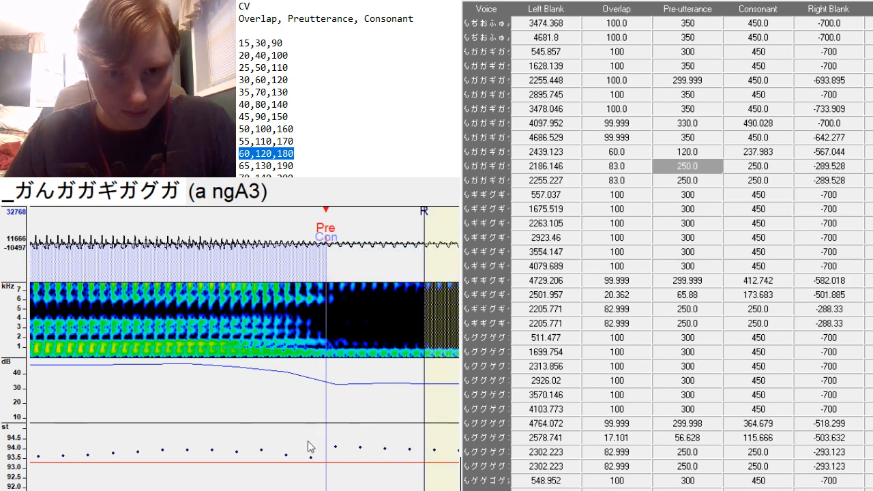
pyautogui.hscroll(-6, 250, 270)
pyautogui.hscroll(9, 249, 270)
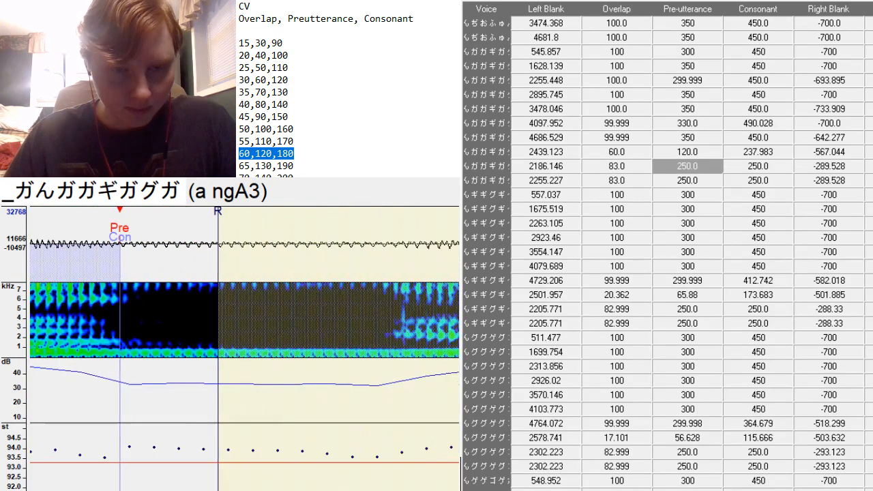
pyautogui.moveTo(220, 258); pyautogui.dragTo(376, 359)
# Shift the "a ng-A3" entry to the end of the recording, at a left blank of about 5323.9.
pyautogui.press('Down')
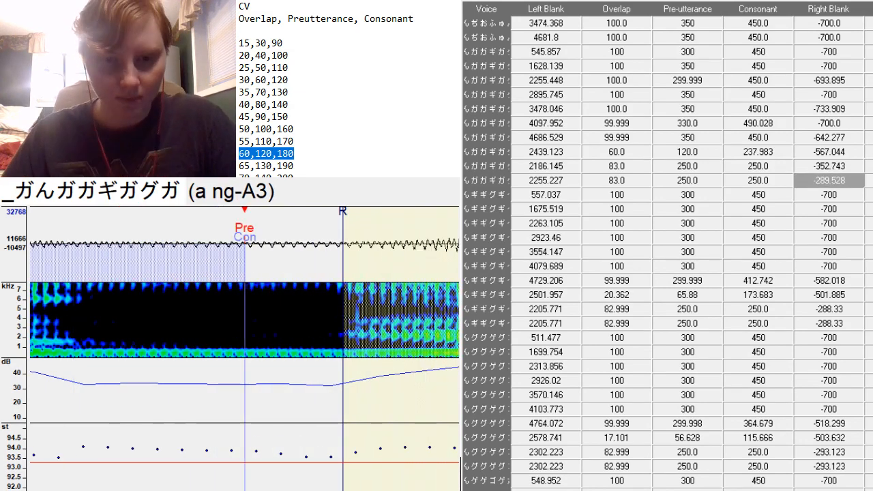
pyautogui.hscroll(-3, 244, 350)
pyautogui.hscroll(12, 244, 349)
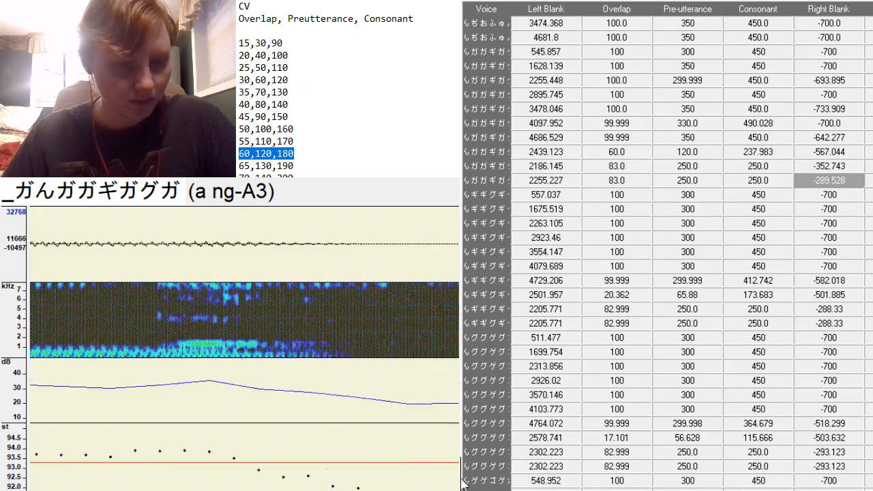
pyautogui.hscroll(-4, 463, 482)
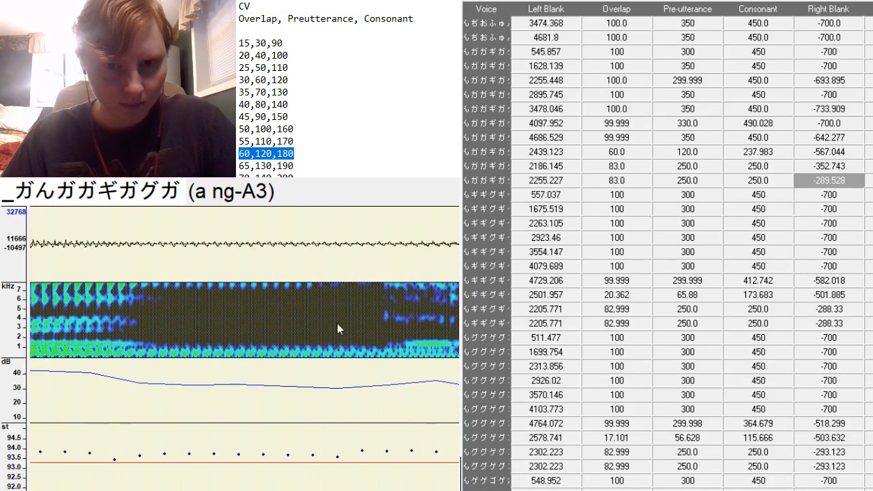
pyautogui.press('F3')
pyautogui.hscroll(-4, 244, 350)
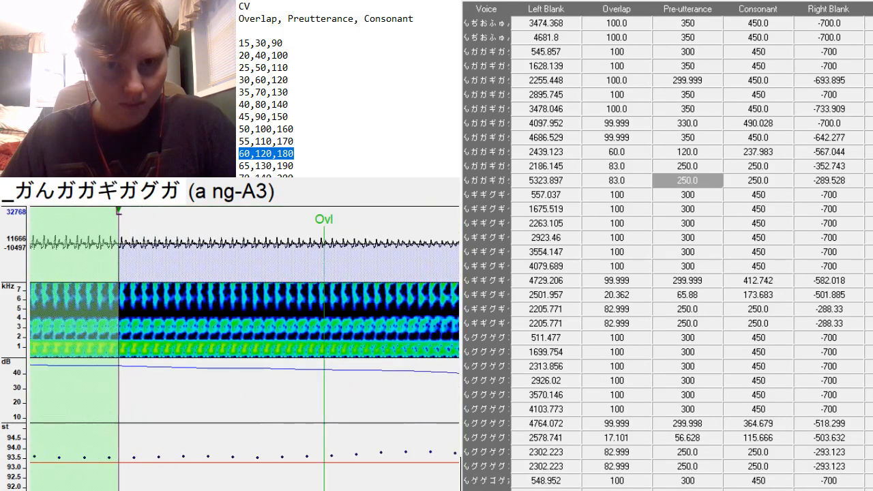
# Extend the "a ng-A3" entry's right blank to about -409.8 and its consonant to about 357.2.
pyautogui.hscroll(6, 463, 482)
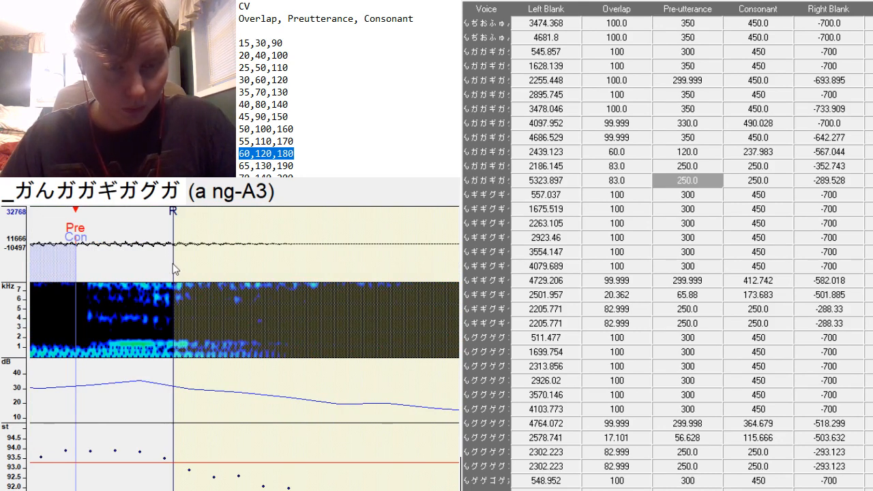
pyautogui.moveTo(172, 264)
pyautogui.mouseDown()
pyautogui.moveTo(414, 389)
pyautogui.moveTo(491, 363)
pyautogui.mouseUp()
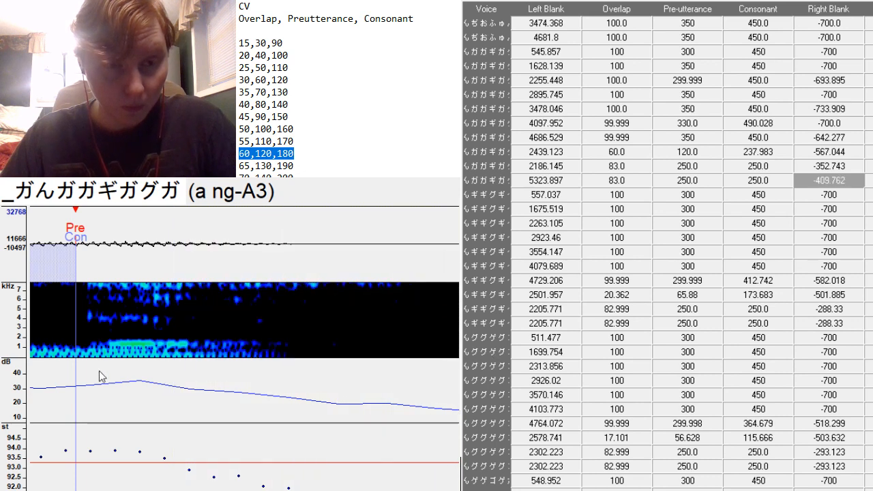
pyautogui.moveTo(79, 323); pyautogui.dragTo(341, 403)
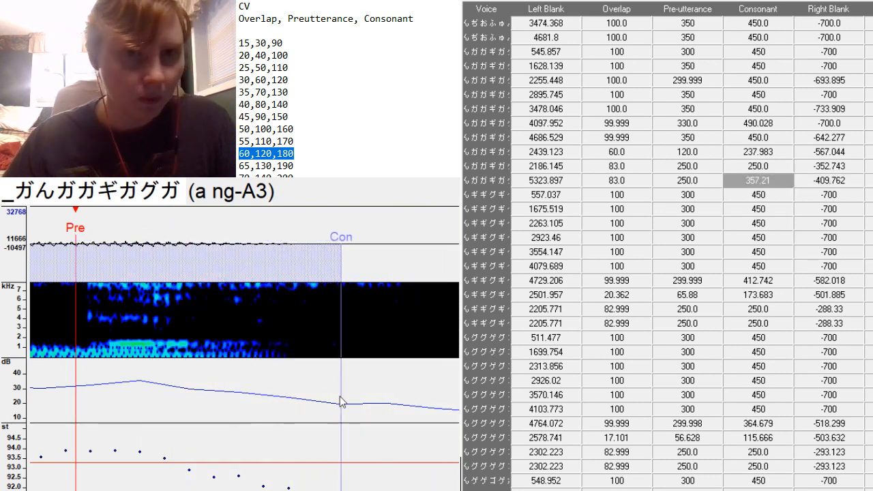
# Shift the "- ギA3" entry of the ギんギギグギゲギ recording to a left blank of about 507.2 and check its surroundings.
pyautogui.press('Down')
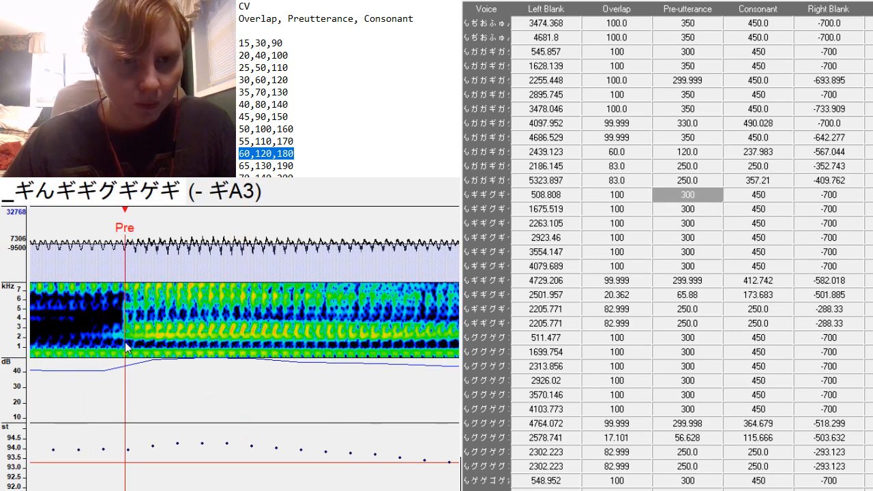
pyautogui.click(121, 348)
pyautogui.hscroll(-3, 244, 348)
pyautogui.hscroll(3, 244, 348)
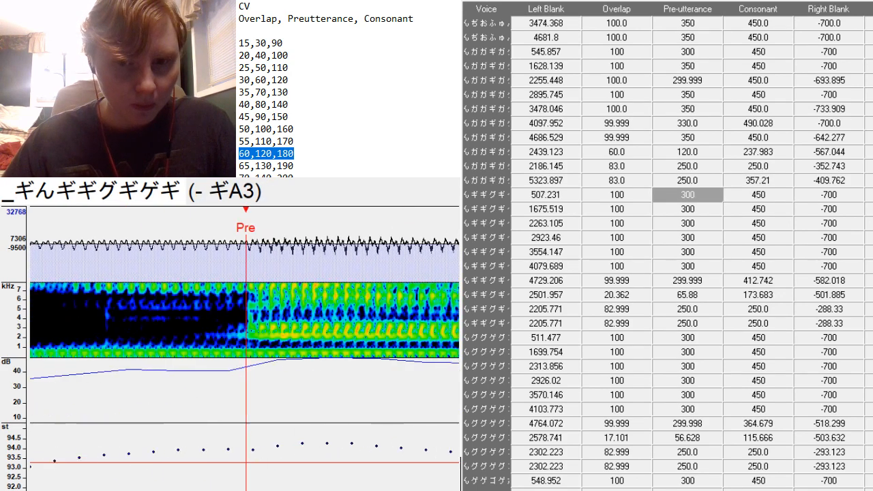
pyautogui.hscroll(-5, 244, 348)
pyautogui.hscroll(6, 244, 347)
pyautogui.hscroll(4, 150, 468)
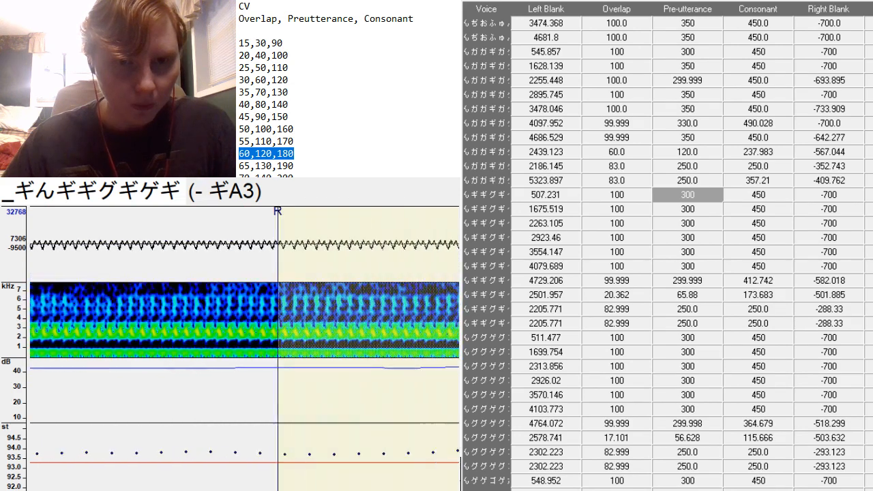
# Shift the "n ギA3" entry to a left blank of about 1667.6.
pyautogui.press('Down')
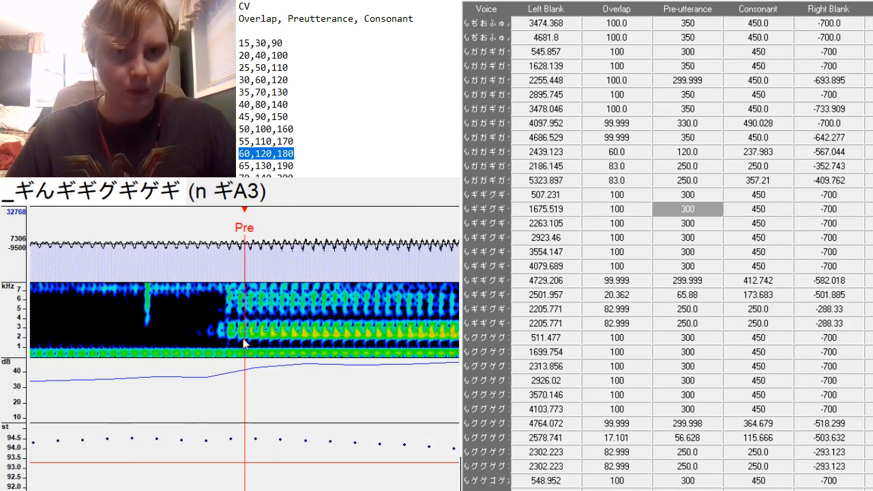
pyautogui.press('F3')
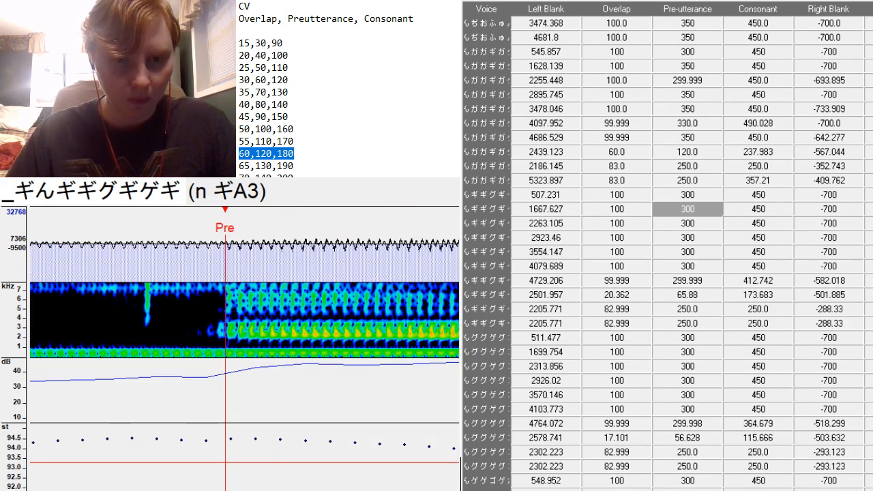
# Set the pre-utterance of the "n ギA3" entry to 350.
pyautogui.hscroll(-3, 244, 348)
pyautogui.hscroll(2, 244, 348)
pyautogui.hscroll(-3, 244, 348)
pyautogui.hscroll(5, 245, 348)
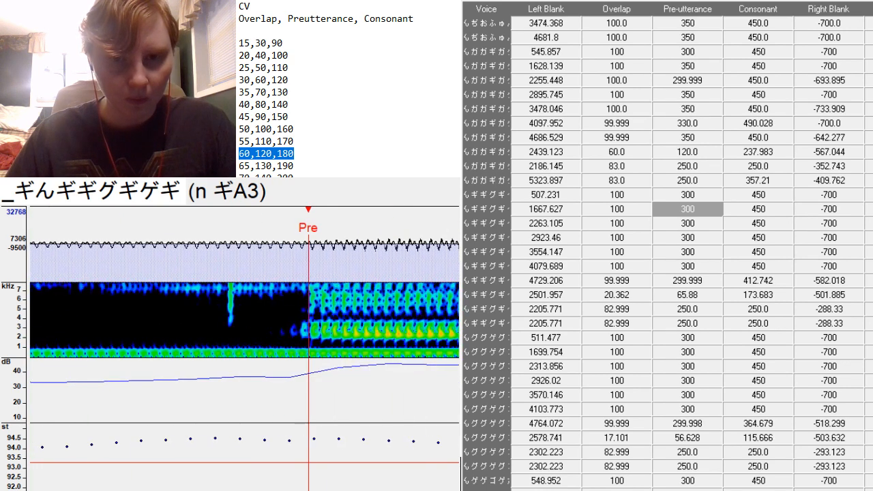
pyautogui.click(706, 210)
pyautogui.press('BackSpace')
pyautogui.press('BackSpace')
pyautogui.press('BackSpace')
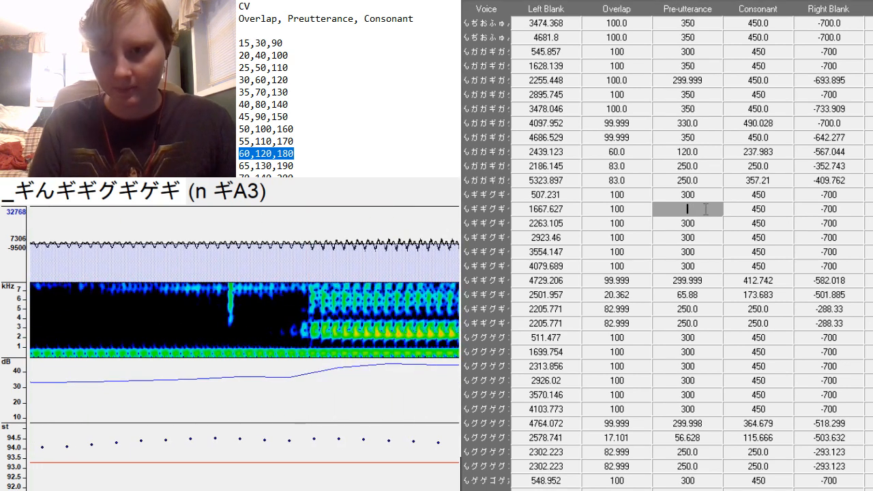
pyautogui.write('350')
pyautogui.press('Return')
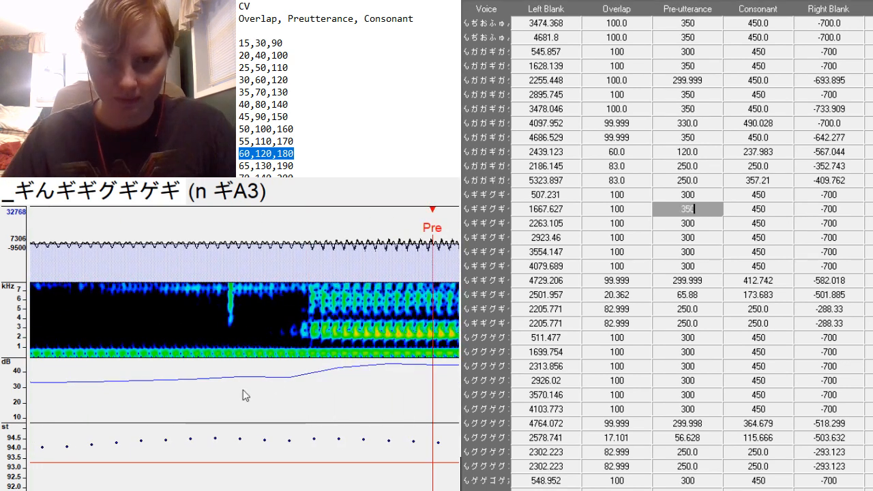
# Shift the "n ギA3" entry to a left blank of about 1617.9 and check its overlap and right blank positions.
pyautogui.press('F3')
pyautogui.hscroll(-4, 245, 348)
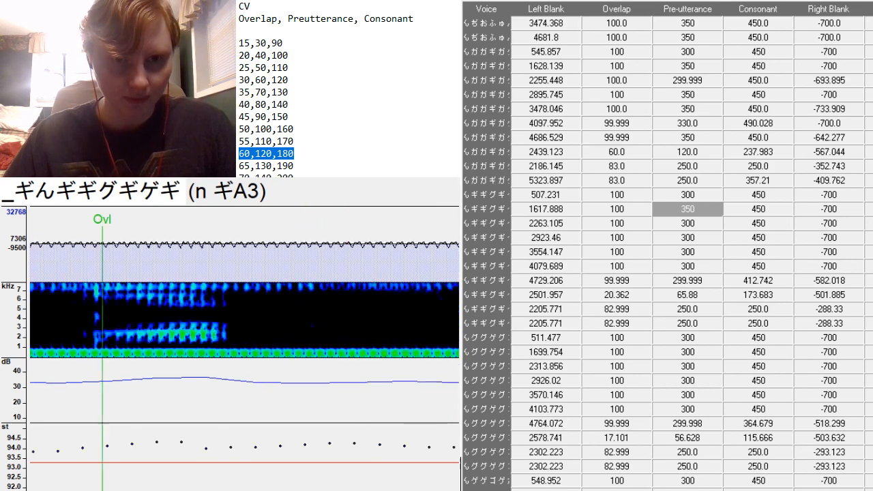
pyautogui.hscroll(7, 244, 348)
pyautogui.hscroll(4, 244, 348)
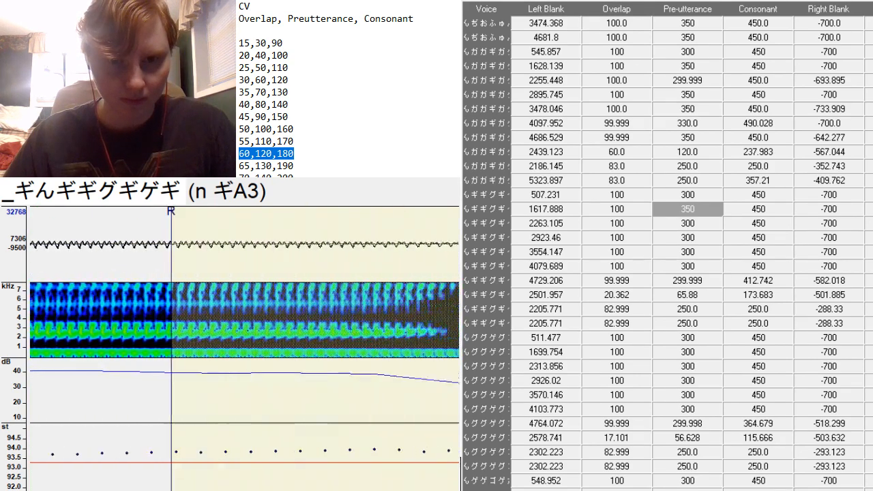
# Set the pre-utterance of the first "i ギA3" entry in the ギんギギグギゲギ recording to 370.
pyautogui.press('Down')
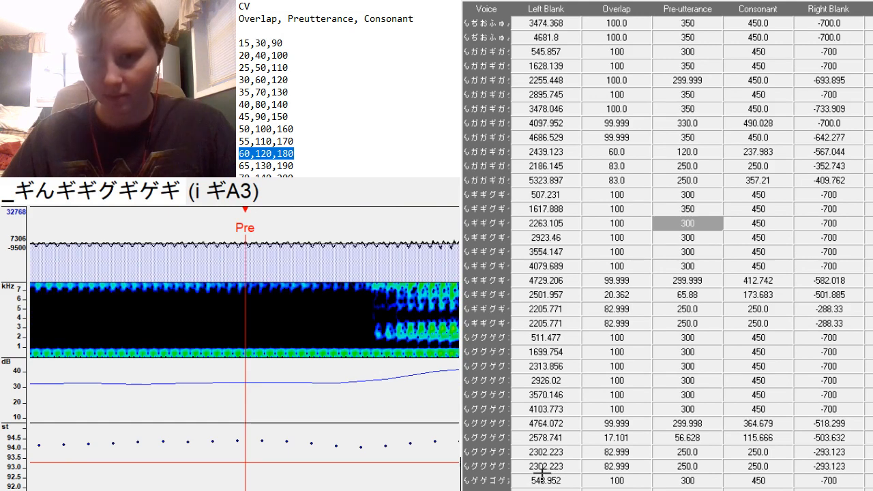
pyautogui.hscroll(-4, 244, 348)
pyautogui.hscroll(4, 245, 348)
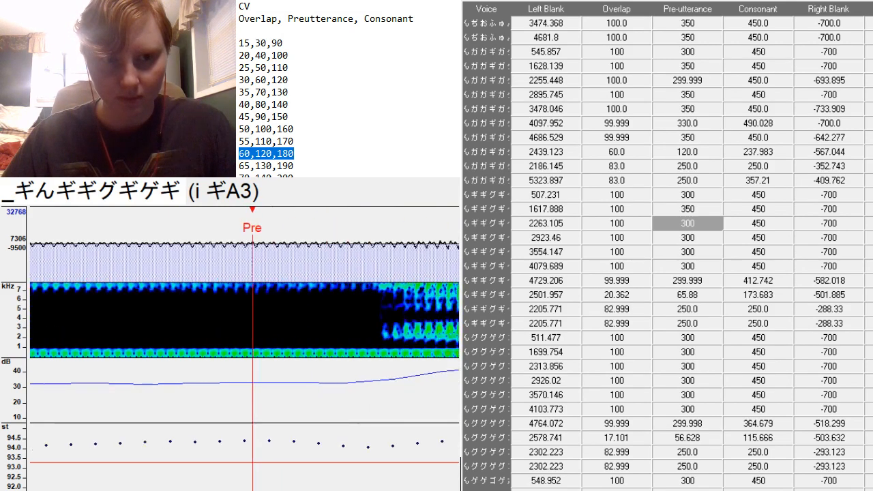
pyautogui.hscroll(-1, 244, 348)
pyautogui.hscroll(2, 244, 348)
pyautogui.click(706, 223)
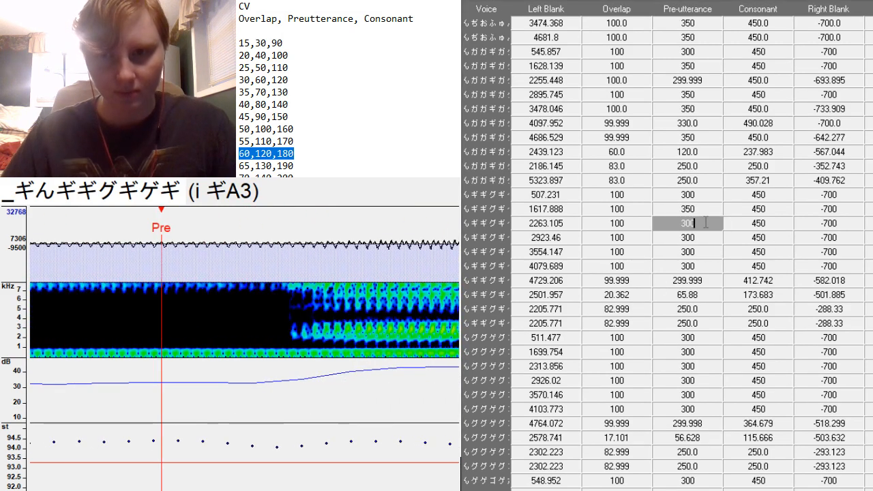
pyautogui.press('BackSpace')
pyautogui.press('BackSpace')
pyautogui.write('70')
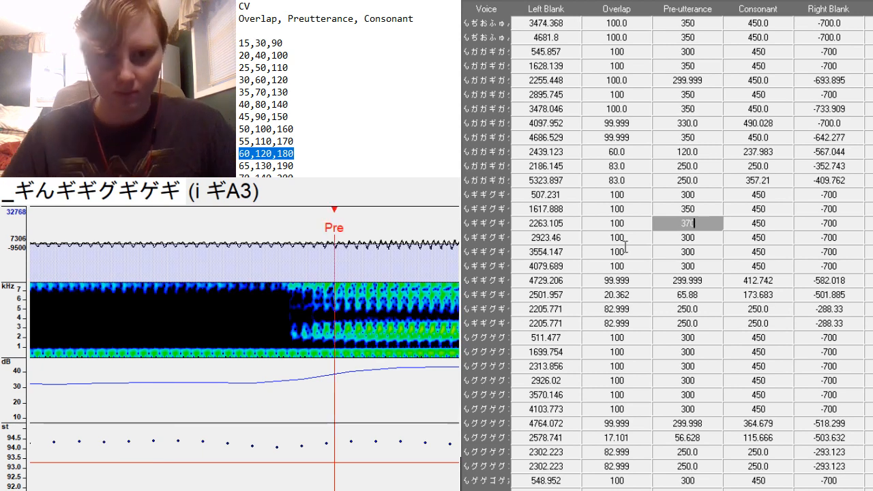
# Shift the "i ギA3" pre-utterance marker earlier to the start of the consonant burst, giving a left blank of about 2252.7.
pyautogui.moveTo(322, 357); pyautogui.dragTo(310, 362)
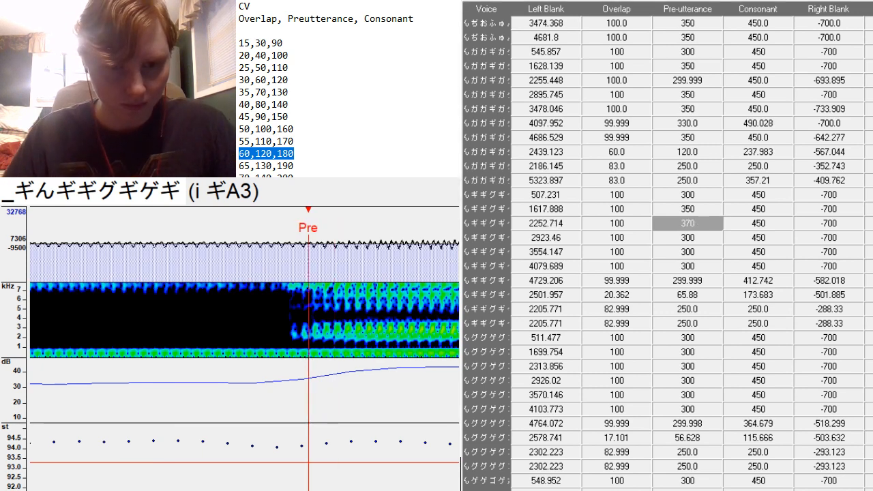
pyautogui.hscroll(5, 244, 348)
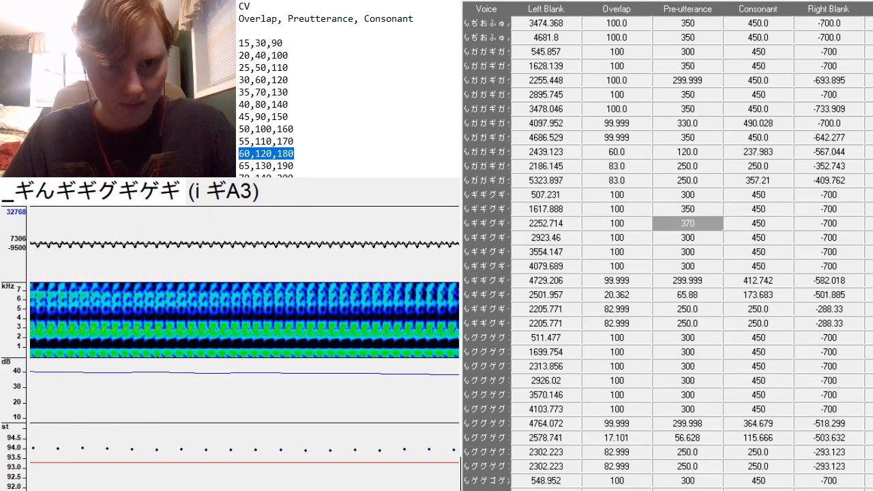
pyautogui.hscroll(2, 244, 348)
pyautogui.hscroll(-1, 245, 348)
# Set the "i グA3" pre-utterance to 350 and align its marker with the consonant onset, at a left blank of about 2848.2.
pyautogui.click(688, 238)
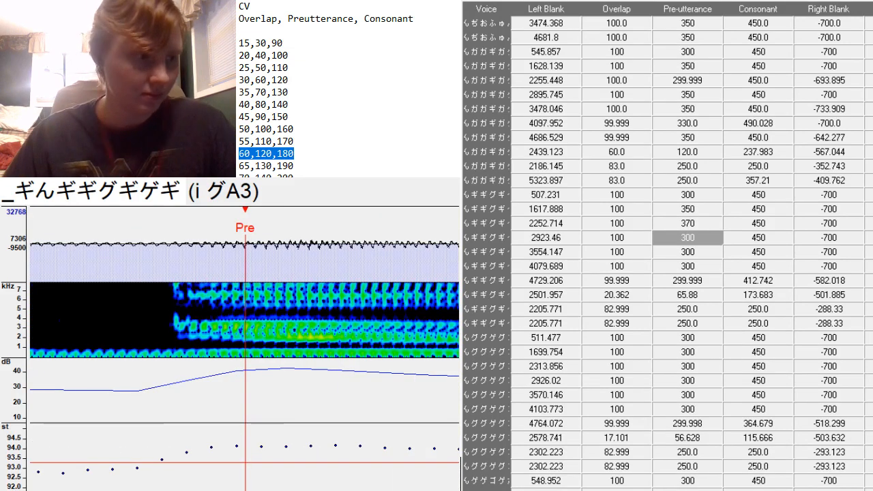
pyautogui.hscroll(-3, 244, 348)
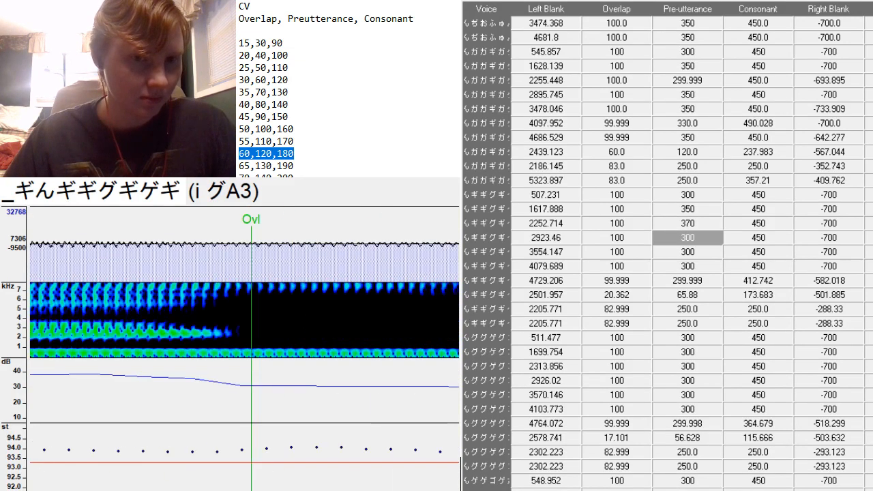
pyautogui.hscroll(4, 244, 348)
pyautogui.hscroll(-1, 244, 348)
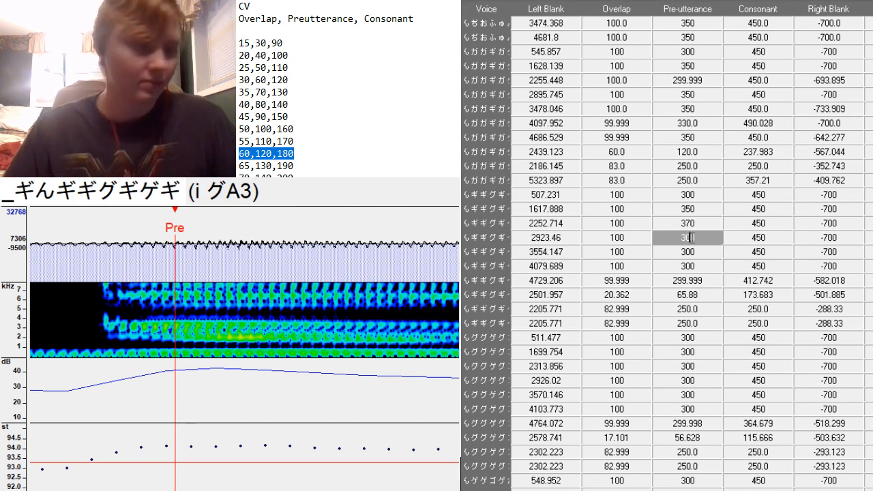
pyautogui.press('BackSpace')
pyautogui.press('BackSpace')
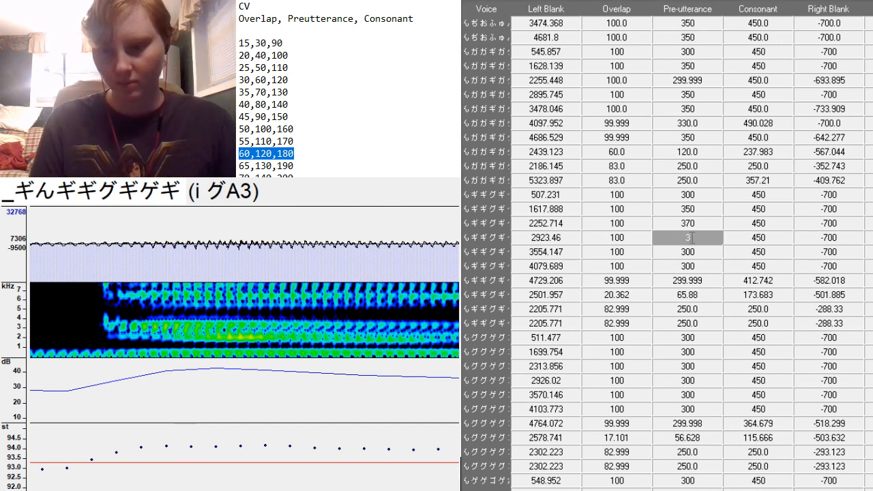
pyautogui.write('50')
pyautogui.click(112, 352)
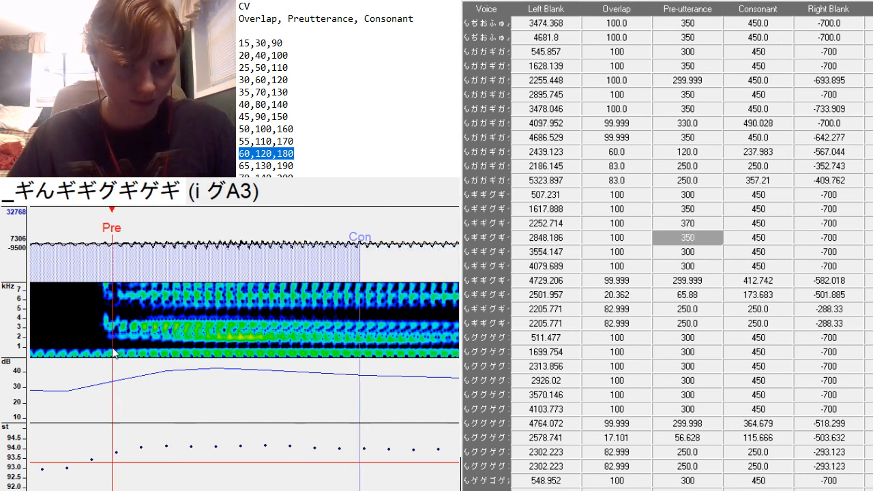
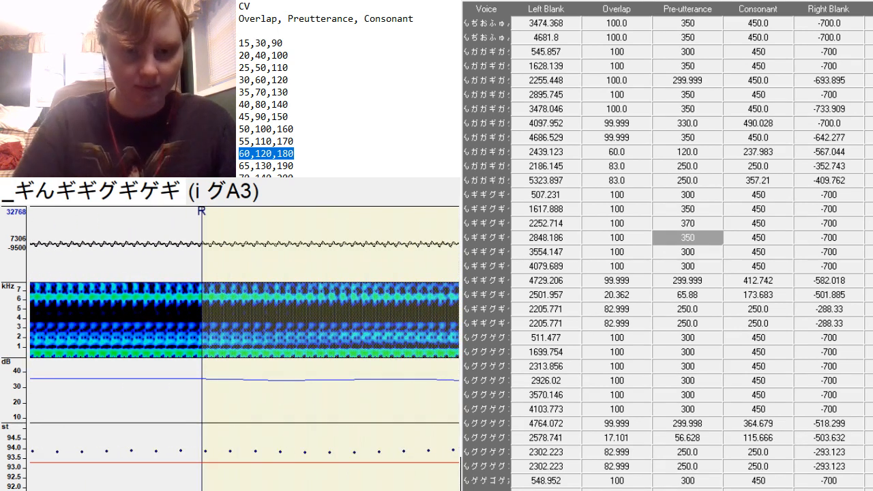
# For "u ギA3", align the pre-utterance with the consonant onset (left blank about 3540.7) and move the right blank to about -627.
pyautogui.click(688, 252)
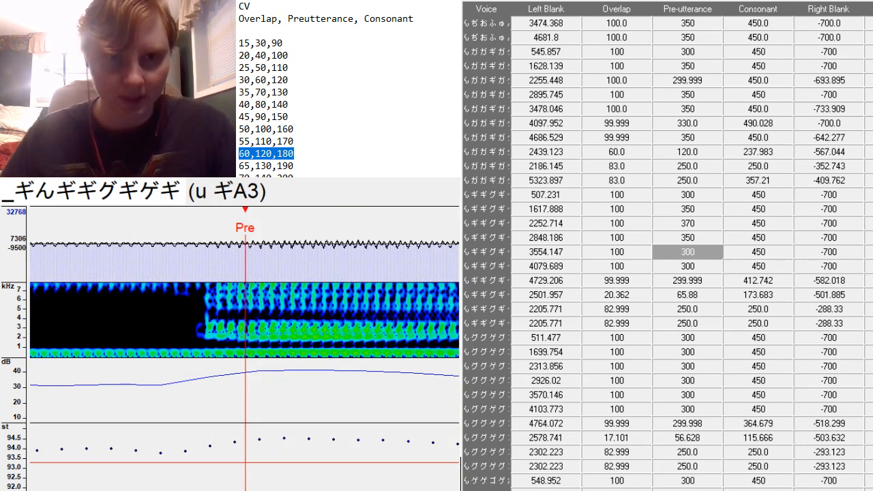
pyautogui.click(214, 367)
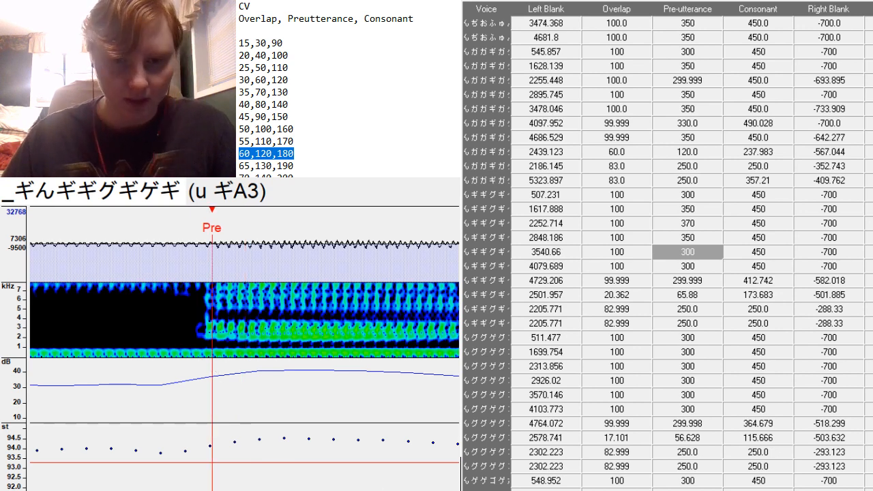
pyautogui.hscroll(-5, 245, 348)
pyautogui.hscroll(15, 244, 348)
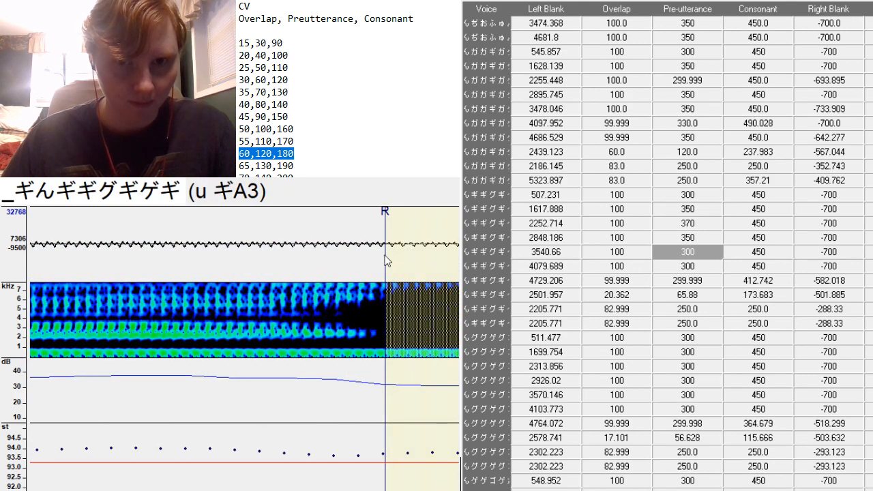
pyautogui.moveTo(387, 261)
pyautogui.mouseDown()
pyautogui.moveTo(225, 361)
pyautogui.moveTo(205, 364)
pyautogui.mouseUp()
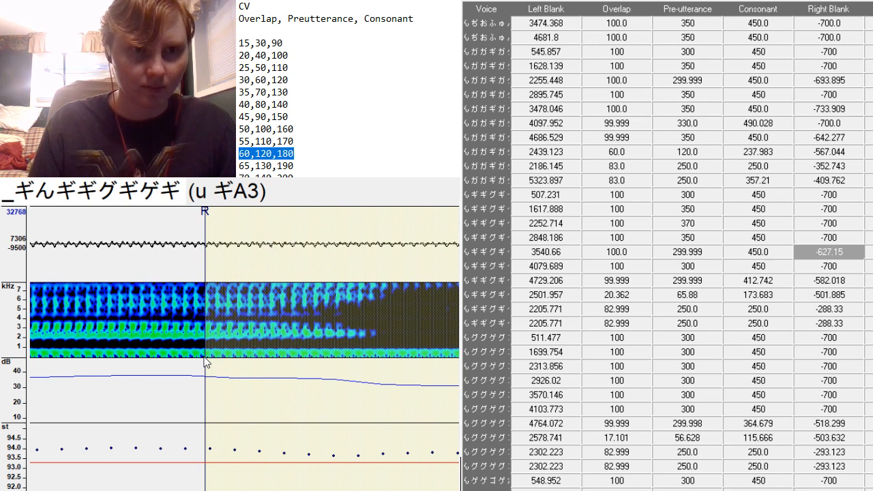
# Set the "i ゲA3" pre-utterance to 350 and align its marker with the consonant onset, at a left blank of about 4071.4.
pyautogui.press('Down')
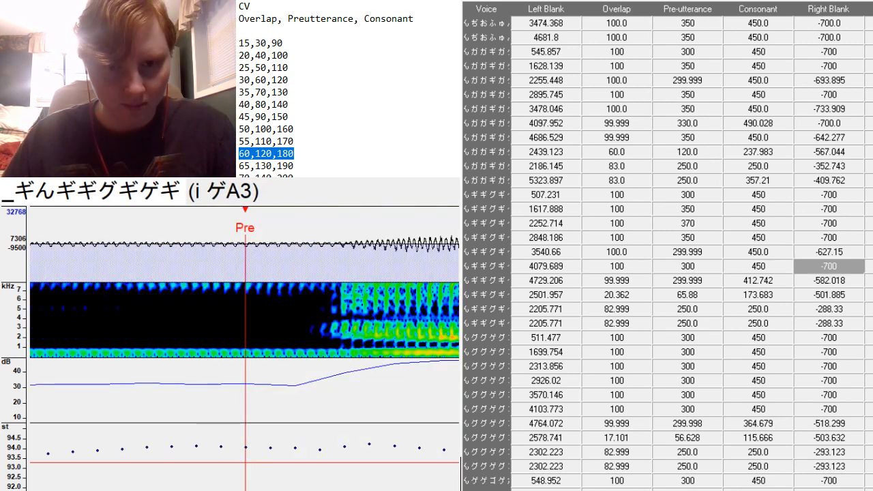
pyautogui.scroll(5, 206, 341)
pyautogui.scroll(-6, 205, 341)
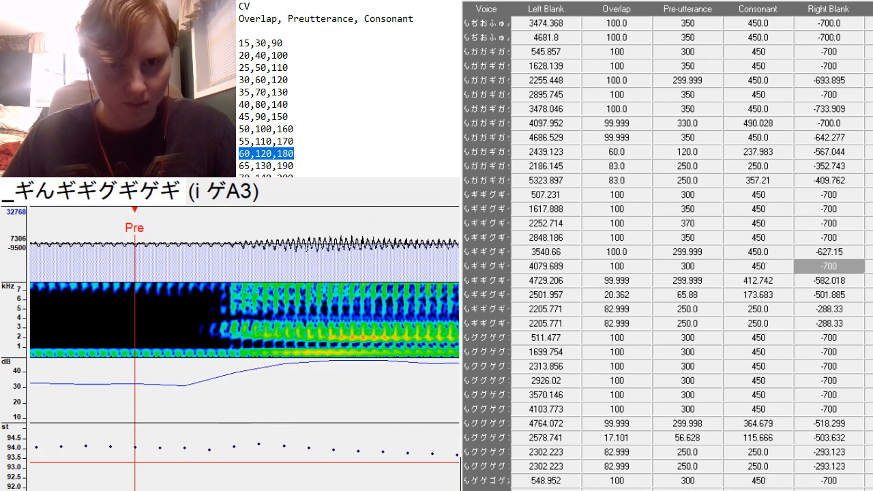
pyautogui.click(708, 265)
pyautogui.write('350')
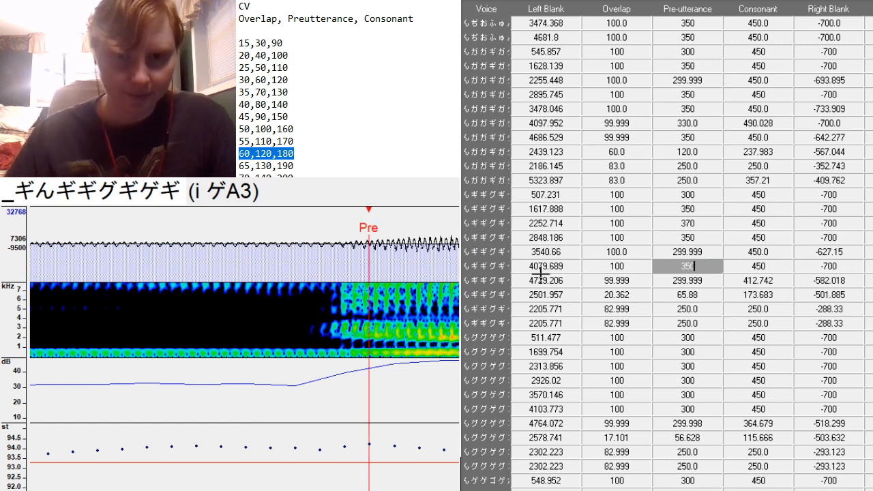
pyautogui.moveTo(368, 369); pyautogui.dragTo(349, 351)
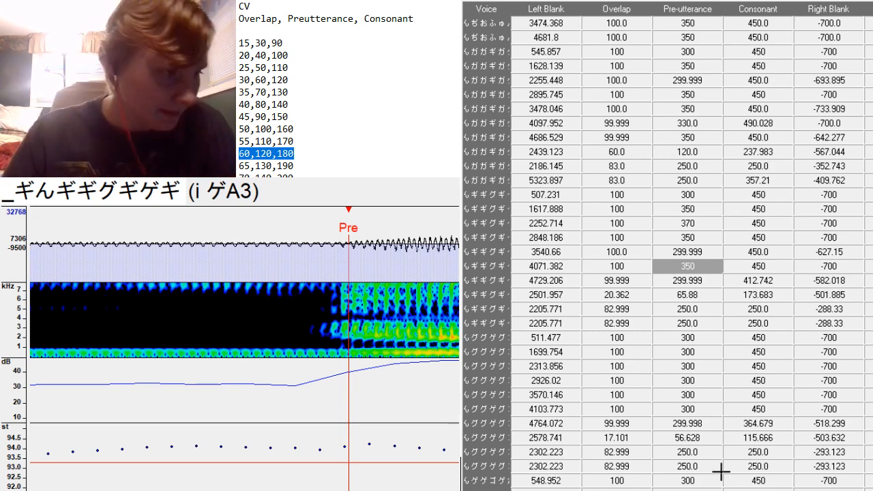
pyautogui.scroll(10, 244, 348)
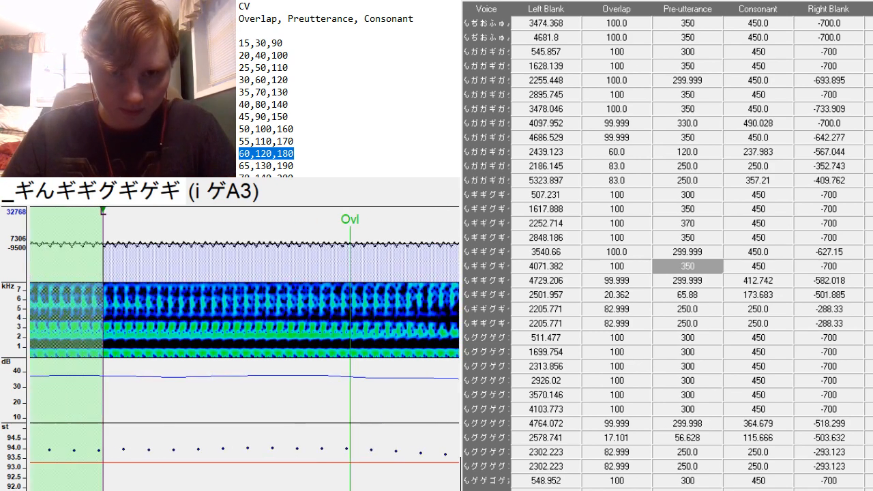
pyautogui.scroll(-17, 244, 348)
pyautogui.scroll(-6, 244, 348)
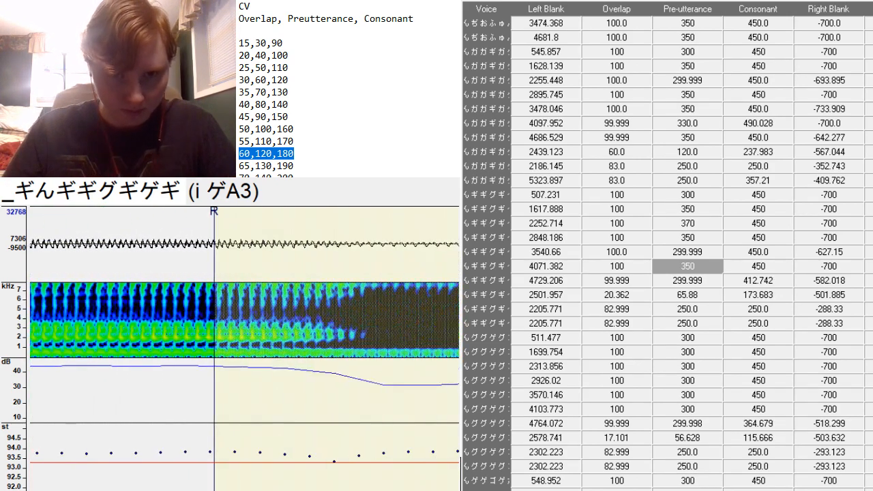
# Check the "e ギA3" marker positions and set its pre-utterance to 350.
pyautogui.press('Down')
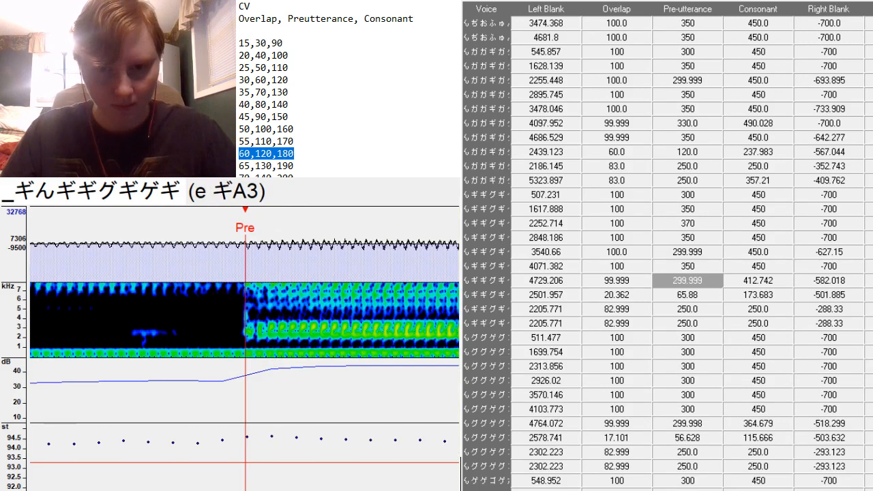
pyautogui.scroll(5, 244, 348)
pyautogui.scroll(5, 244, 348)
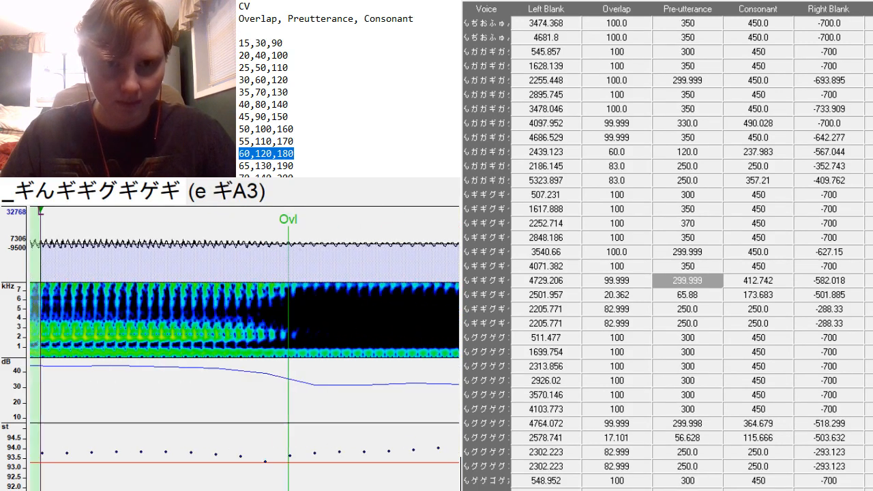
pyautogui.scroll(-8, 244, 348)
pyautogui.scroll(5, 245, 347)
pyautogui.scroll(-6, 244, 348)
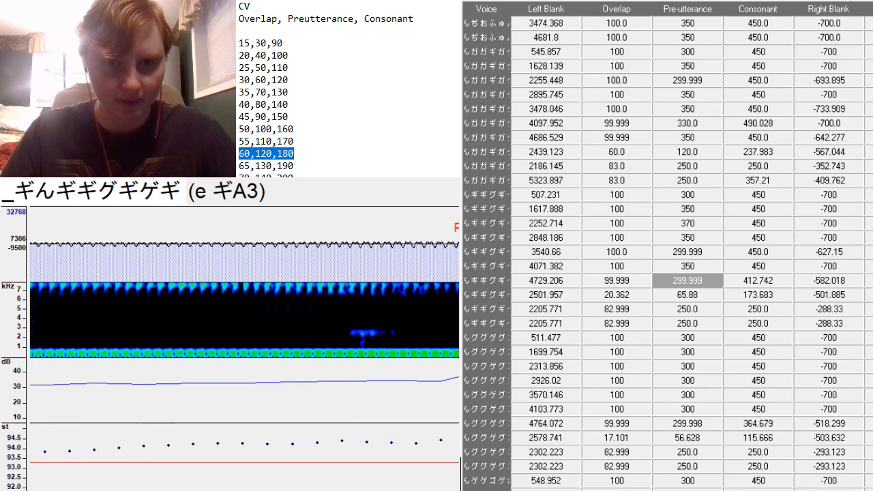
pyautogui.click(707, 284)
pyautogui.press('BackSpace')
pyautogui.press('BackSpace')
pyautogui.press('BackSpace')
pyautogui.press('BackSpace')
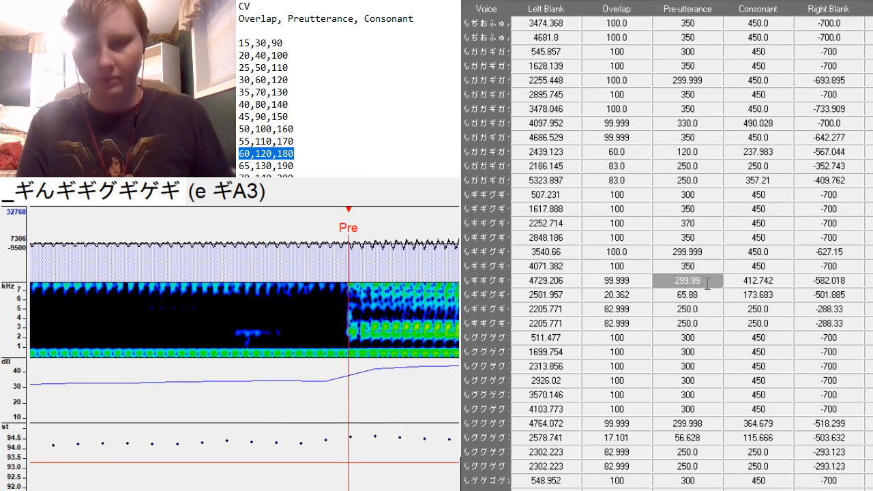
pyautogui.press('BackSpace')
pyautogui.press('BackSpace')
pyautogui.press('BackSpace')
pyautogui.write('350')
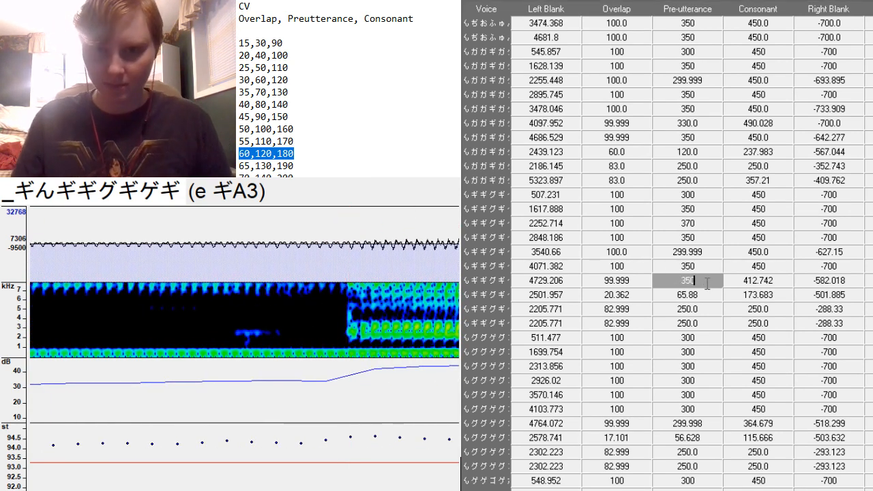
pyautogui.press('Return')
# Align the "e ギA3" pre-utterance marker with the consonant onset, at a left blank of about 4683.4, and check the right blank.
pyautogui.moveTo(361, 355); pyautogui.dragTo(358, 354)
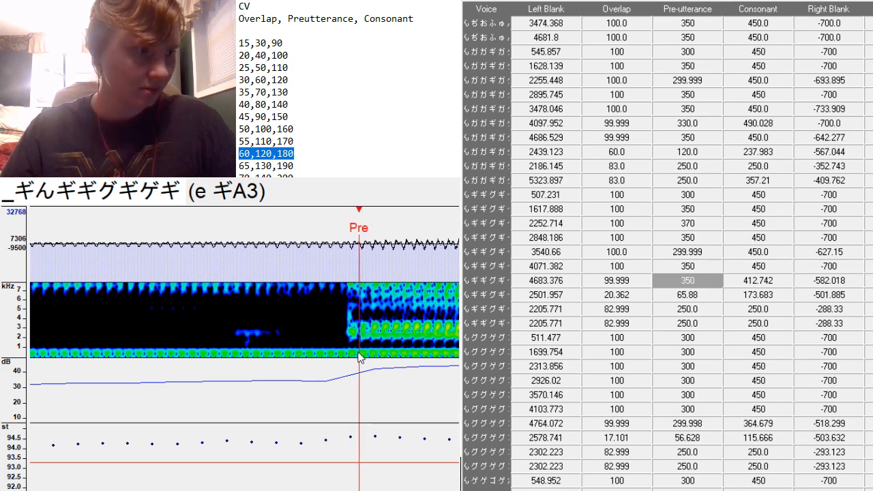
pyautogui.scroll(5, 244, 348)
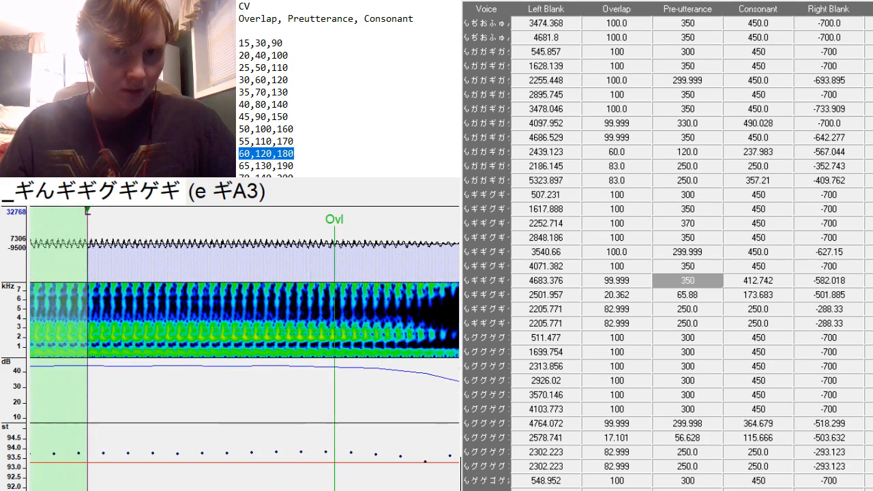
pyautogui.scroll(-12, 245, 348)
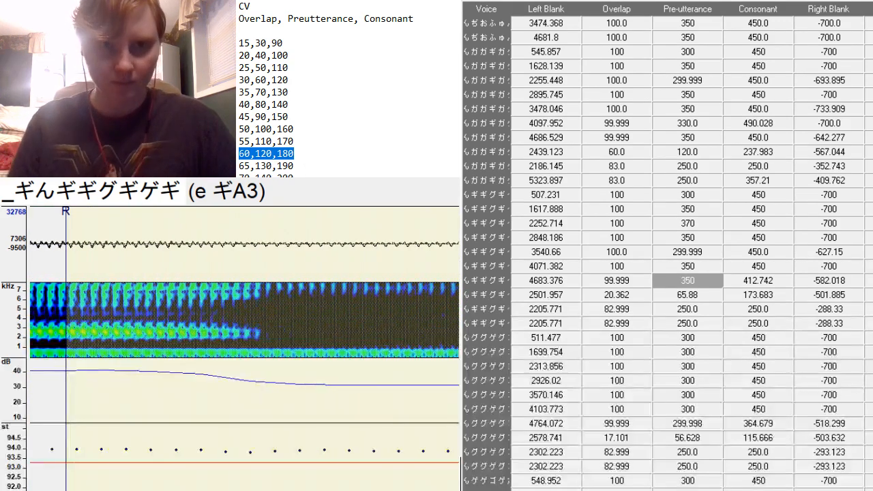
# Set the "ギA3" overlap to 60, pre-utterance to 120 and consonant to 180.
pyautogui.press('Down')
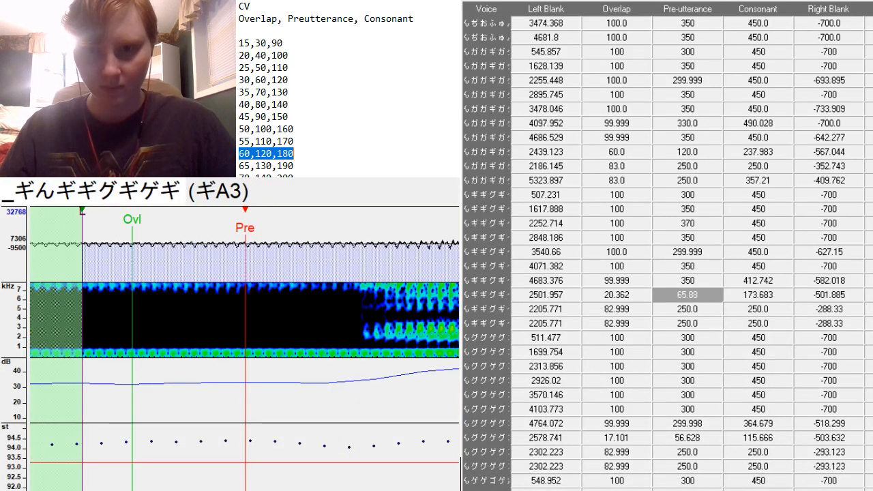
pyautogui.moveTo(616, 296); pyautogui.dragTo(759, 300)
pyautogui.scroll(-1, 759, 300)
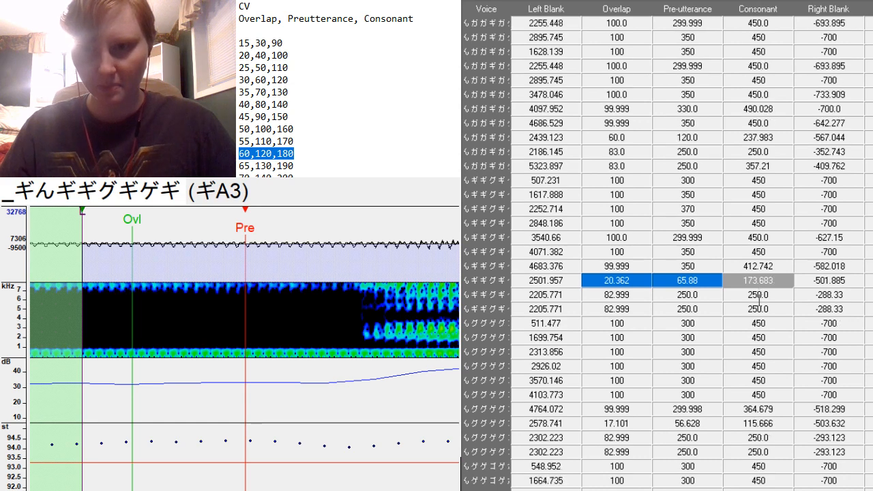
pyautogui.scroll(-5, 759, 295)
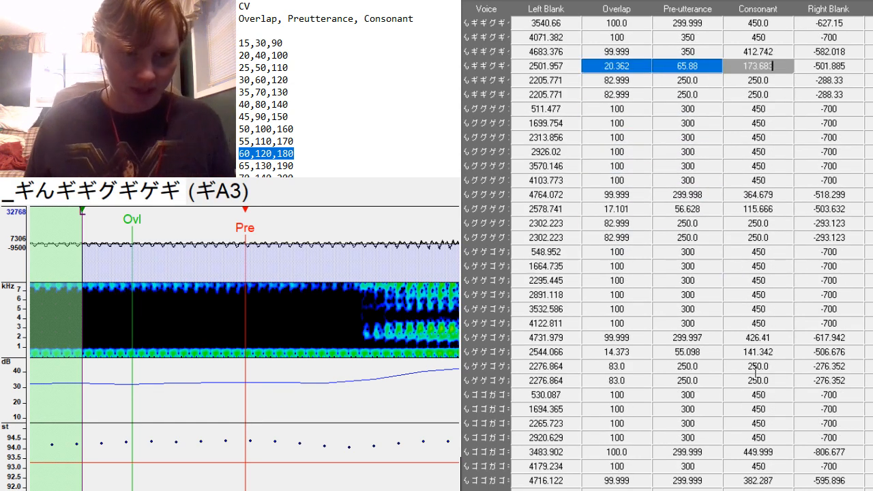
pyautogui.write('60,120,180')
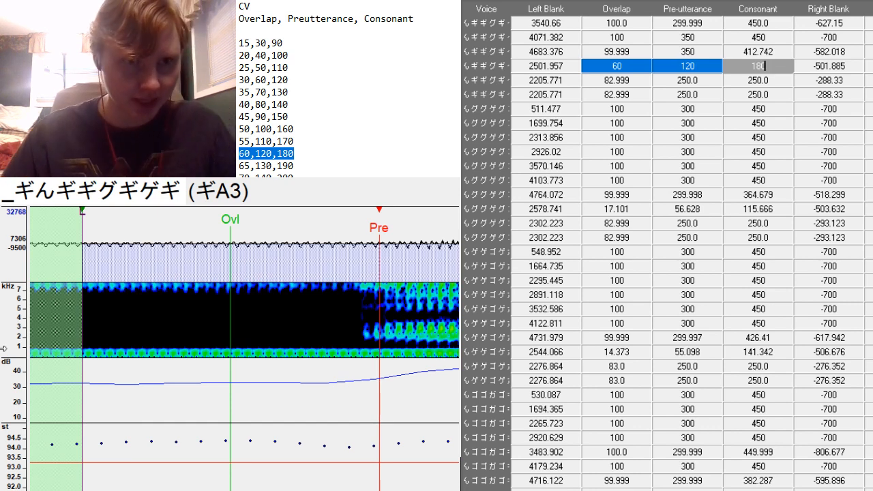
# For "ギA3", align the pre-utterance with the consonant onset (left blank about 2503.2) and move the right blank to about -444.
pyautogui.click(382, 346)
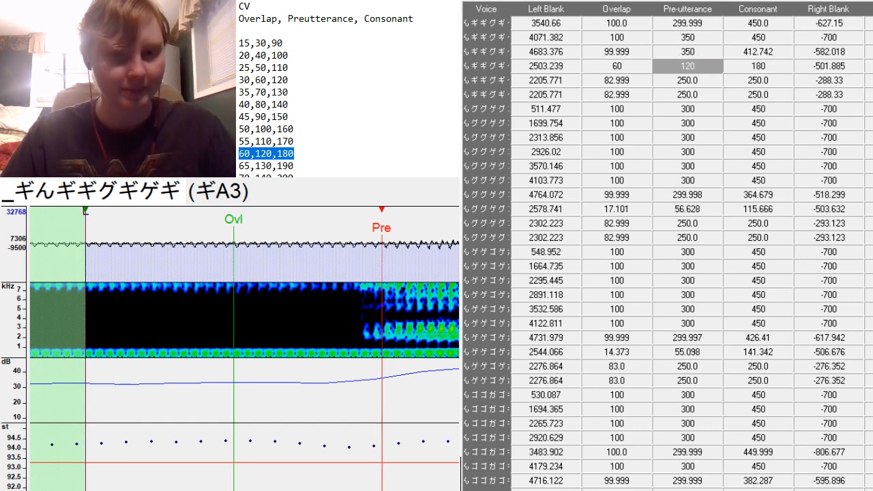
pyautogui.hscroll(10, 244, 348)
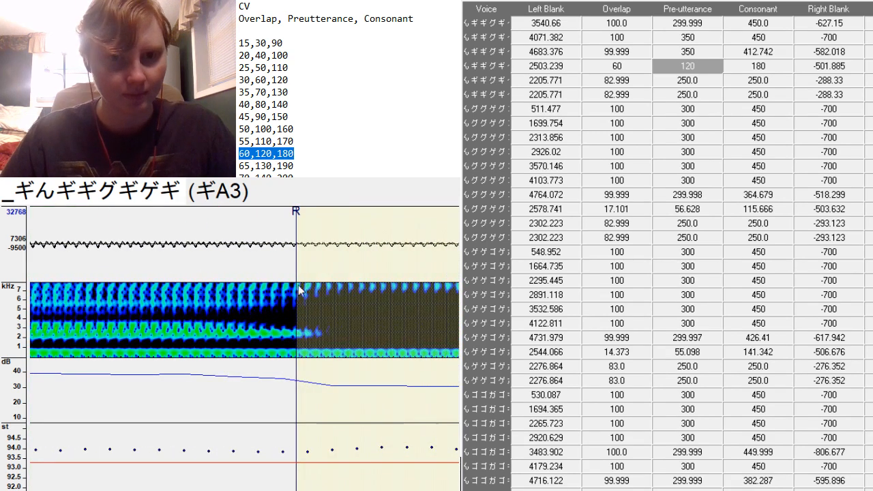
pyautogui.moveTo(298, 289)
pyautogui.mouseDown()
pyautogui.moveTo(109, 354)
pyautogui.moveTo(155, 363)
pyautogui.mouseUp()
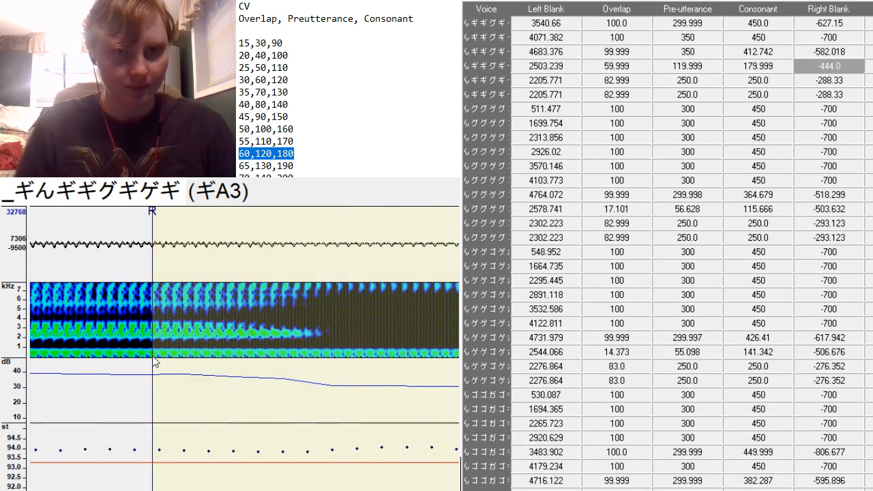
# Extend the right blank of the final "i ng-A3" past the end of the sound, to about -430.
pyautogui.press('Down')
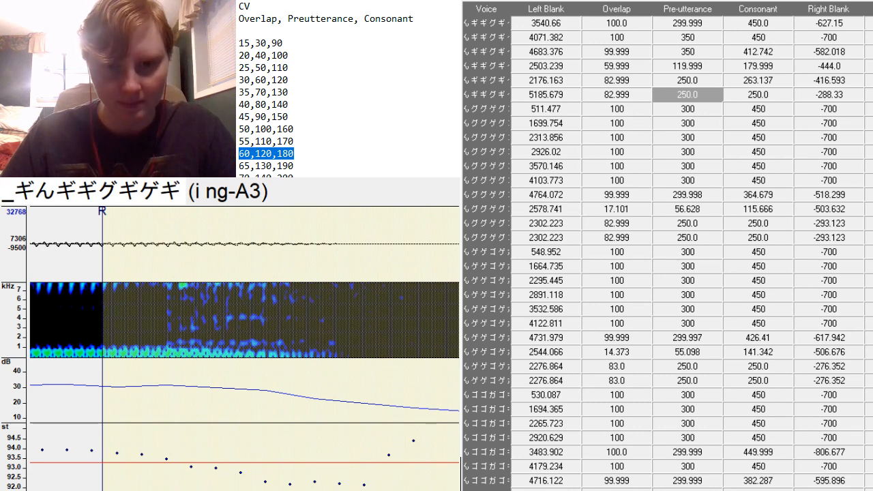
pyautogui.moveTo(104, 236)
pyautogui.mouseDown()
pyautogui.moveTo(263, 321)
pyautogui.moveTo(365, 388)
pyautogui.moveTo(453, 402)
pyautogui.mouseUp()
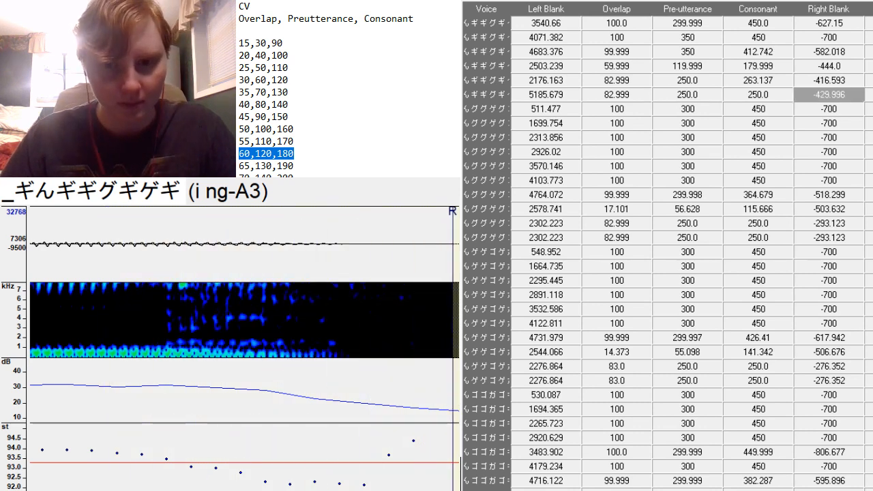
# Move the "i ng-A3" consonant marker past the end of the voiced sound, to about 375.6.
pyautogui.hscroll(-5, 244, 348)
pyautogui.hscroll(3, 244, 348)
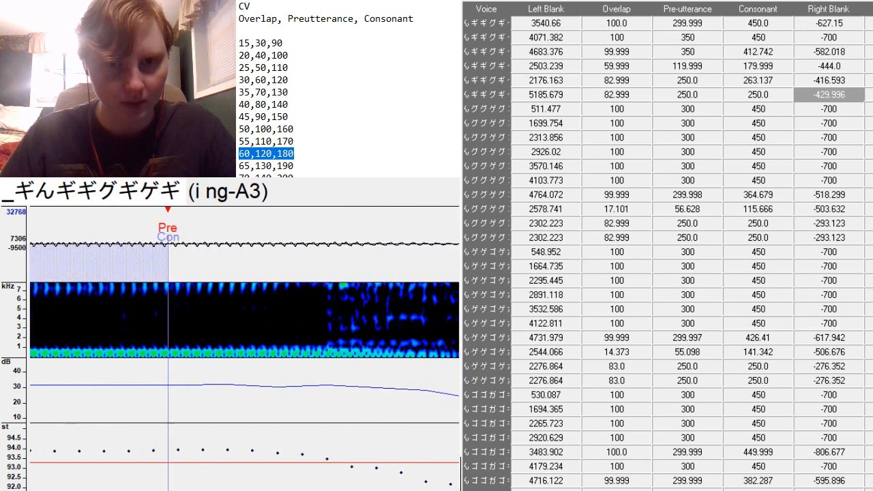
pyautogui.moveTo(167, 301); pyautogui.dragTo(458, 339)
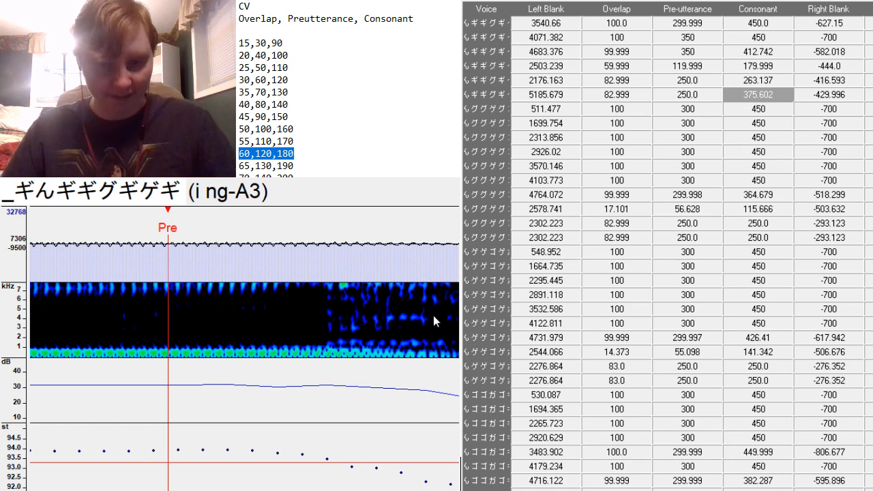
pyautogui.hscroll(-1, 244, 348)
pyautogui.hscroll(12, 244, 348)
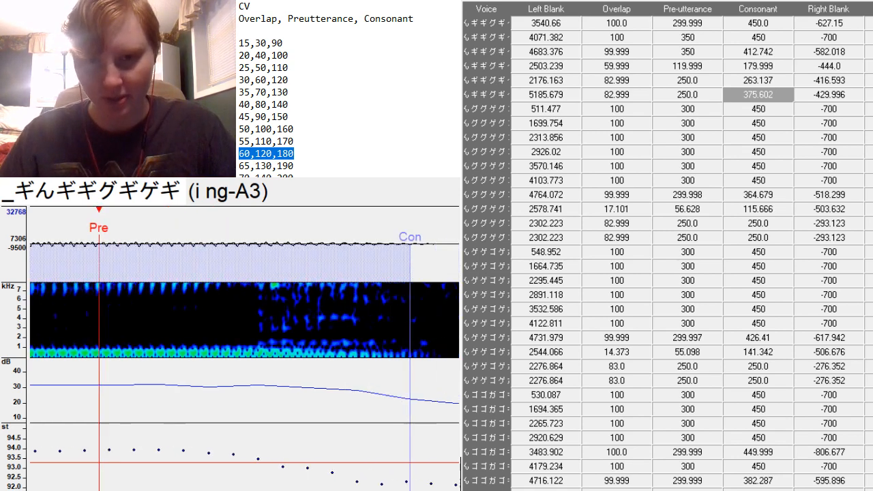
# Extend the right blank of "i ng-A3" further into the silence, to about -531.2.
pyautogui.hscroll(-10, 244, 348)
pyautogui.hscroll(9, 245, 348)
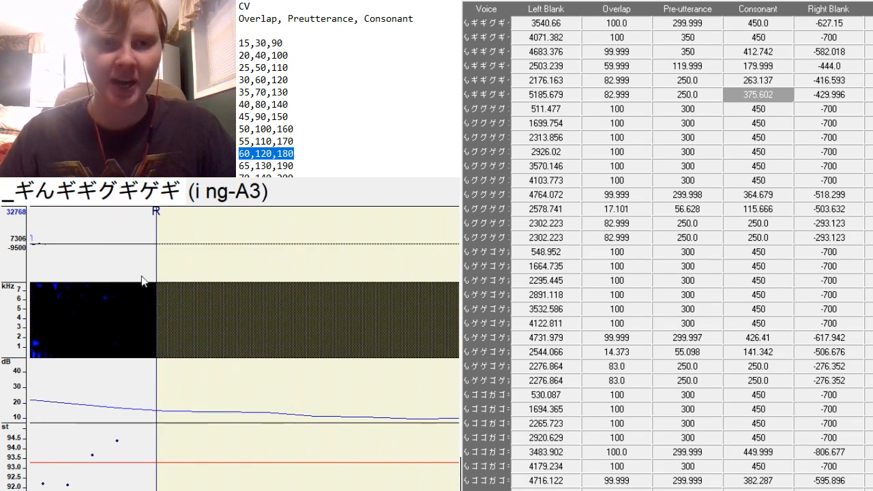
pyautogui.moveTo(157, 264)
pyautogui.mouseDown()
pyautogui.moveTo(401, 443)
pyautogui.moveTo(409, 439)
pyautogui.mouseUp()
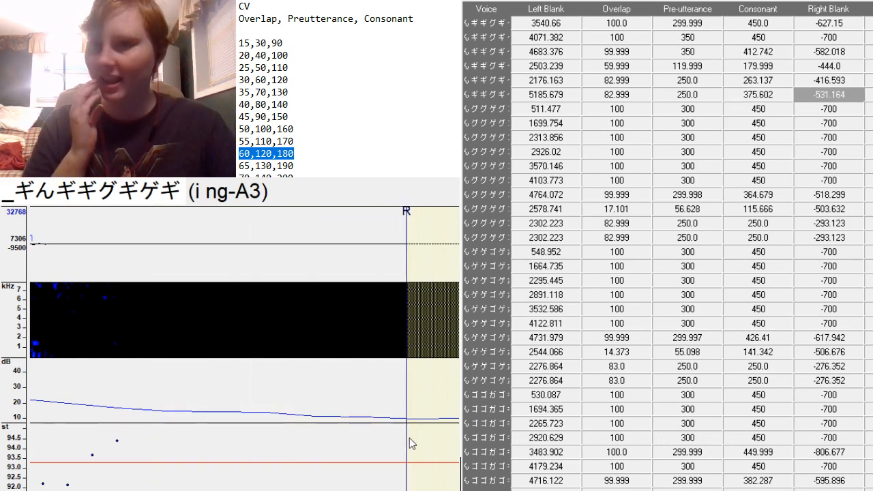
# For "- グA3", move the pre-utterance marker just past the consonant onset, at a left blank of about 514.8.
pyautogui.press('Down')
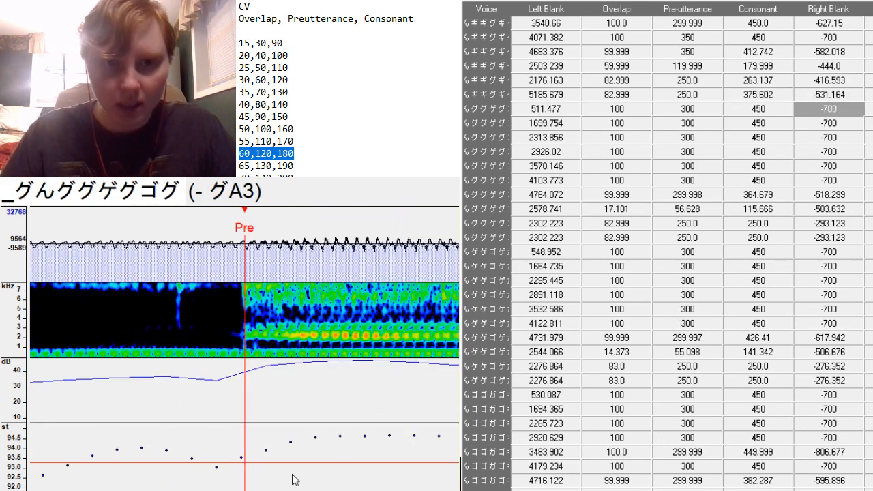
pyautogui.moveTo(259, 372); pyautogui.dragTo(254, 353)
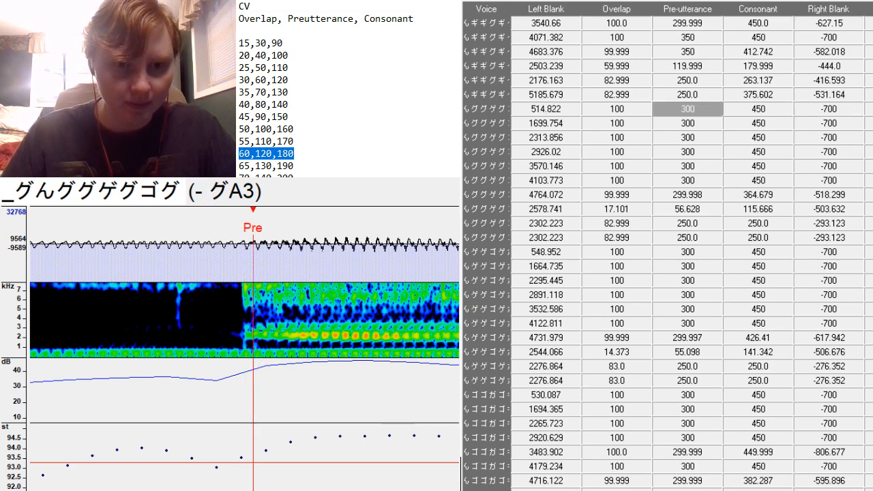
pyautogui.scroll(7, 253, 349)
pyautogui.scroll(-20, 253, 350)
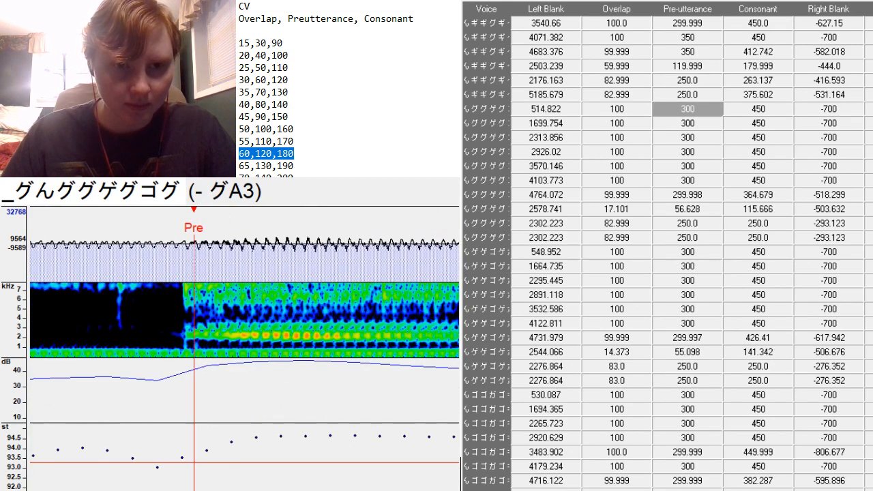
# Nudge the "n グA3" pre-utterance marker to a left blank of about 1700.4 and check the sound towards its right blank.
pyautogui.press('Down')
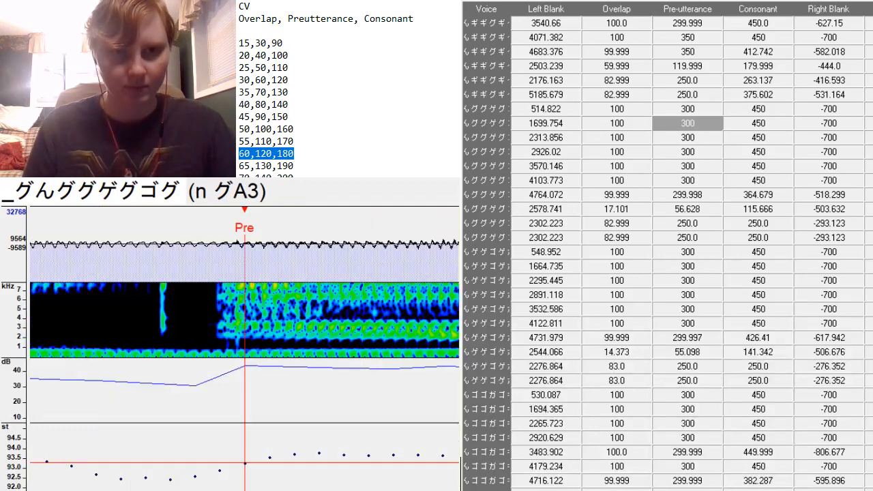
pyautogui.moveTo(258, 365); pyautogui.dragTo(248, 363)
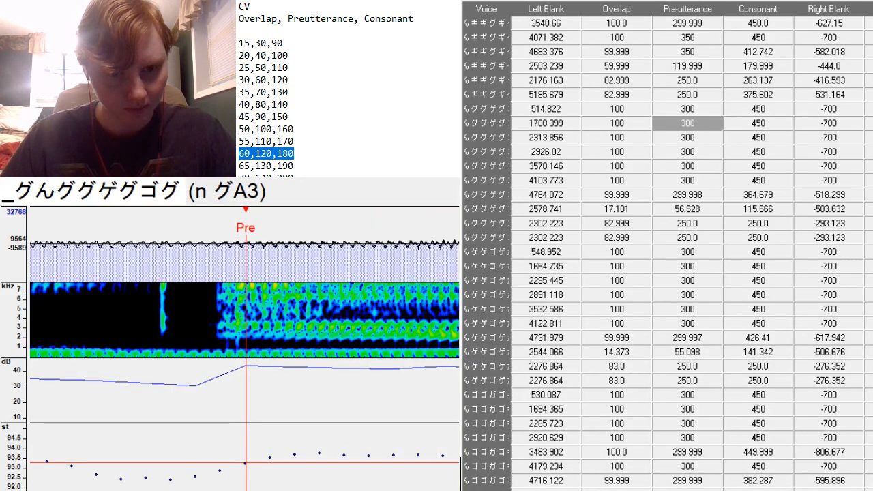
pyautogui.scroll(5, 253, 349)
pyautogui.scroll(-15, 253, 349)
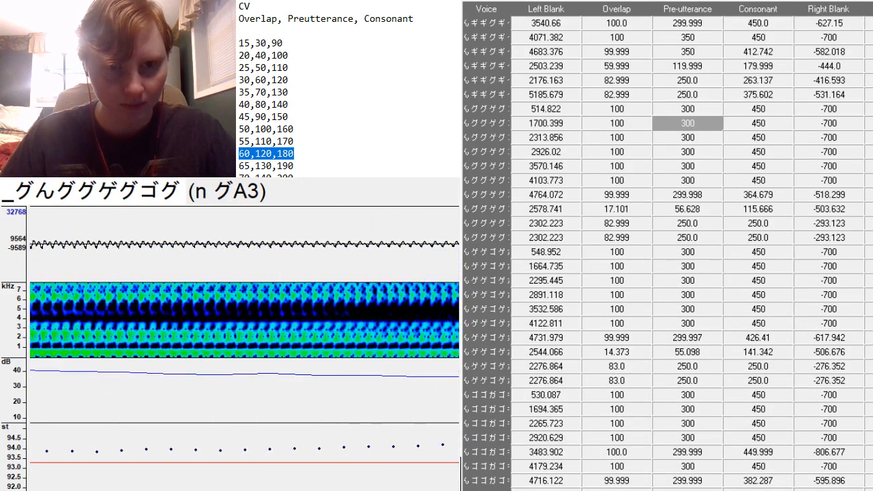
# Align the "u グA3" pre-utterance marker with the consonant onset, at a left blank of about 2306.3, checking the overlap position.
pyautogui.press('Down')
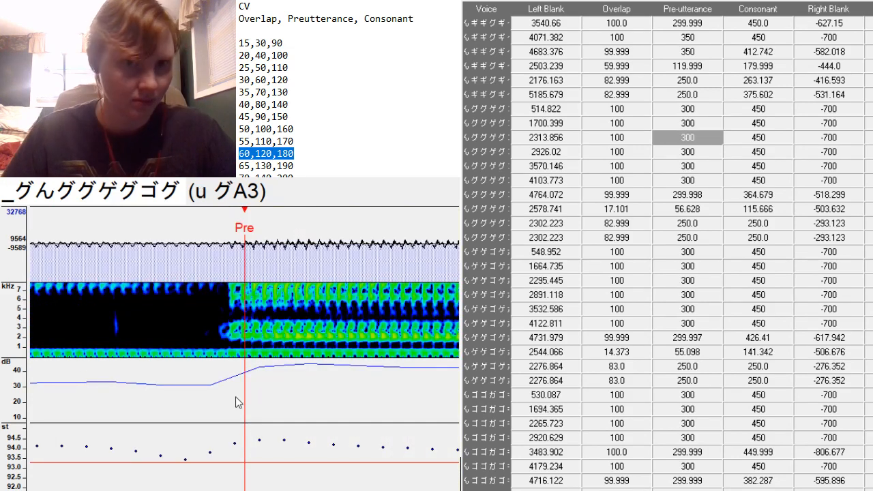
pyautogui.press('F3')
pyautogui.scroll(5, 238, 350)
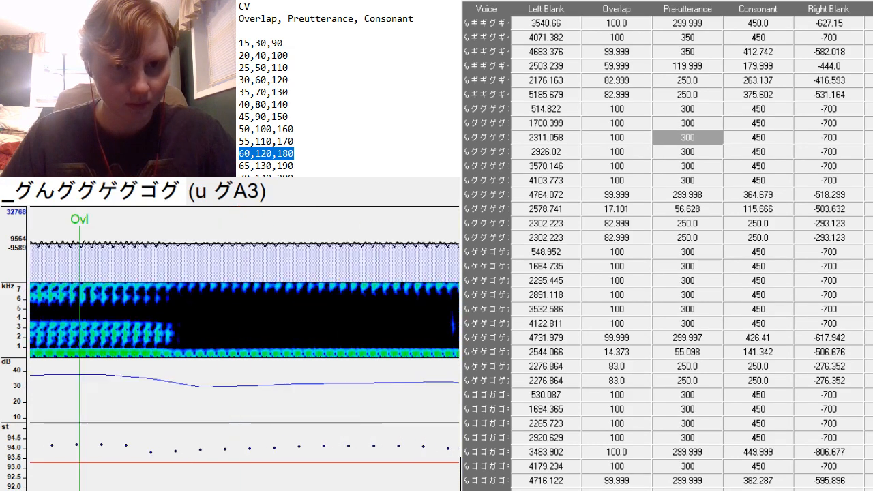
pyautogui.scroll(-1, 237, 350)
pyautogui.scroll(-3, 359, 354)
pyautogui.press('F3')
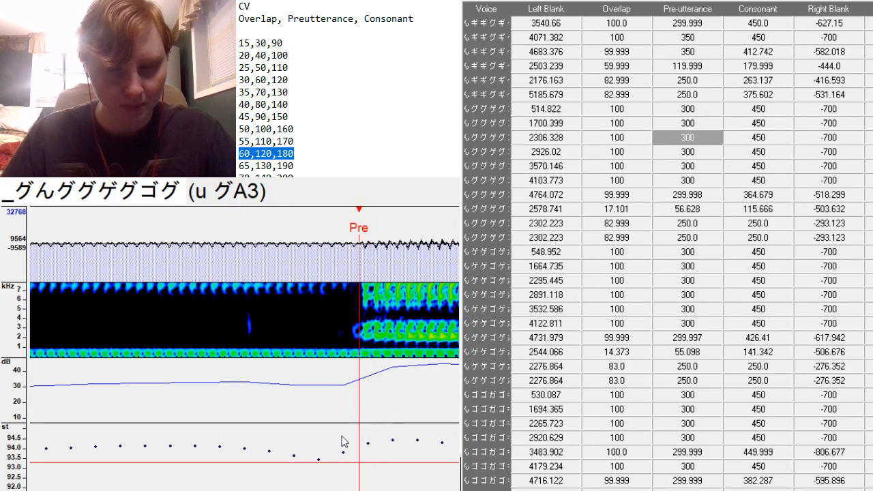
# Move the "u グA3" right blank back into the steady vowel, to about -624.5.
pyautogui.scroll(4, 244, 349)
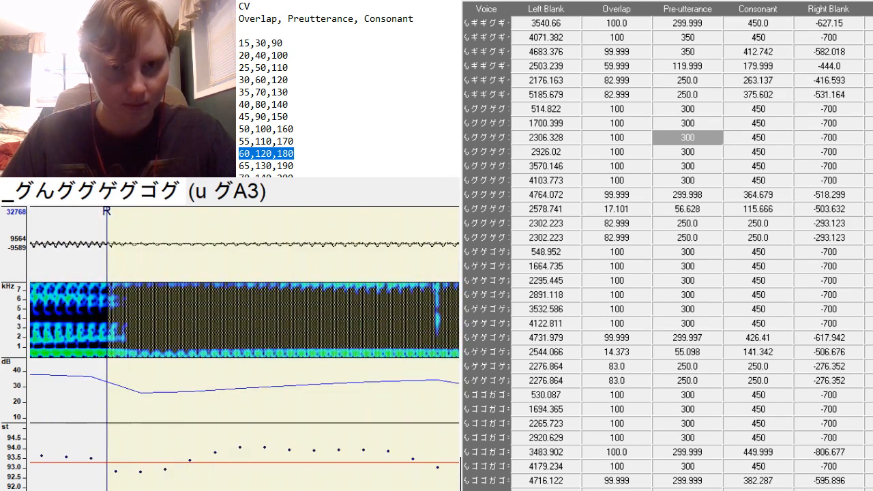
pyautogui.scroll(-6, 244, 348)
pyautogui.scroll(-2, 244, 349)
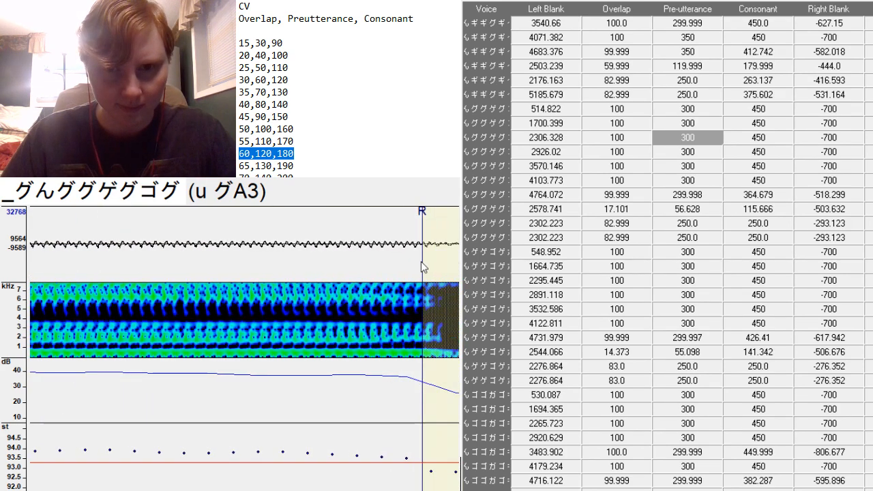
pyautogui.moveTo(421, 261)
pyautogui.mouseDown()
pyautogui.moveTo(425, 270)
pyautogui.moveTo(225, 416)
pyautogui.moveTo(236, 442)
pyautogui.mouseUp()
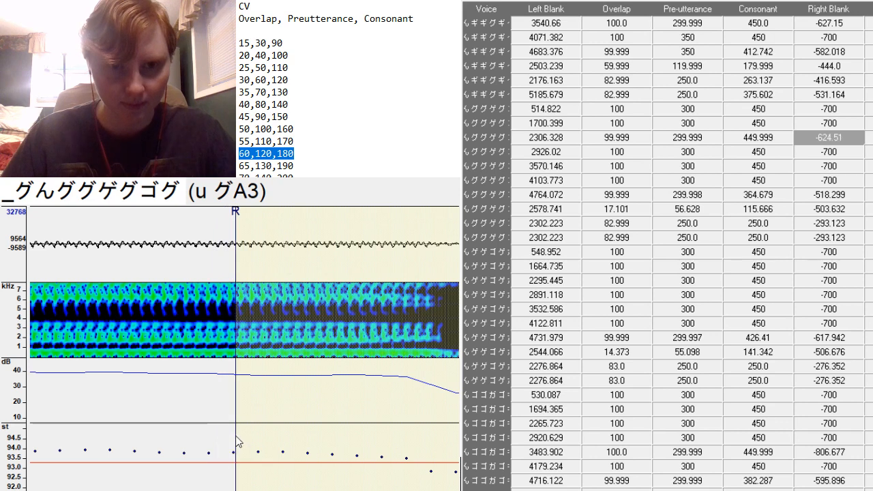
# Set the "u ゲA3" pre-utterance to 360 and align its marker with the consonant onset, at a left blank of about 2832.3.
pyautogui.press('Down')
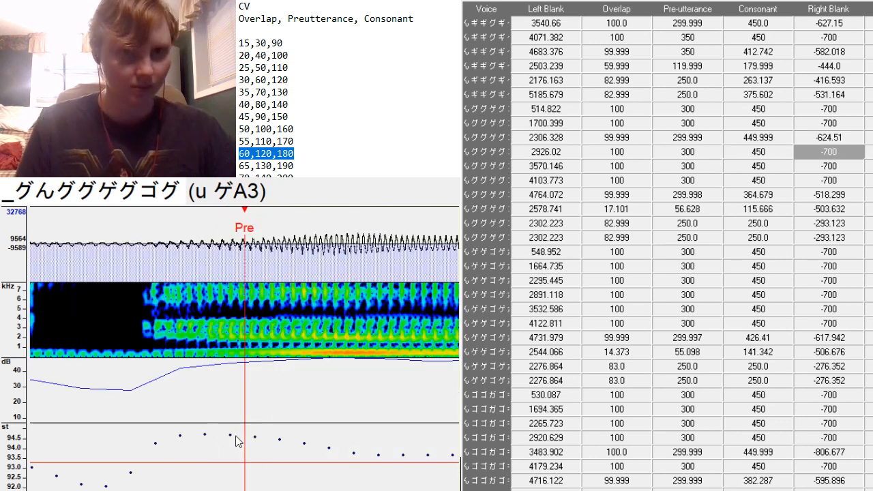
pyautogui.click(164, 349)
pyautogui.hscroll(-10, 244, 355)
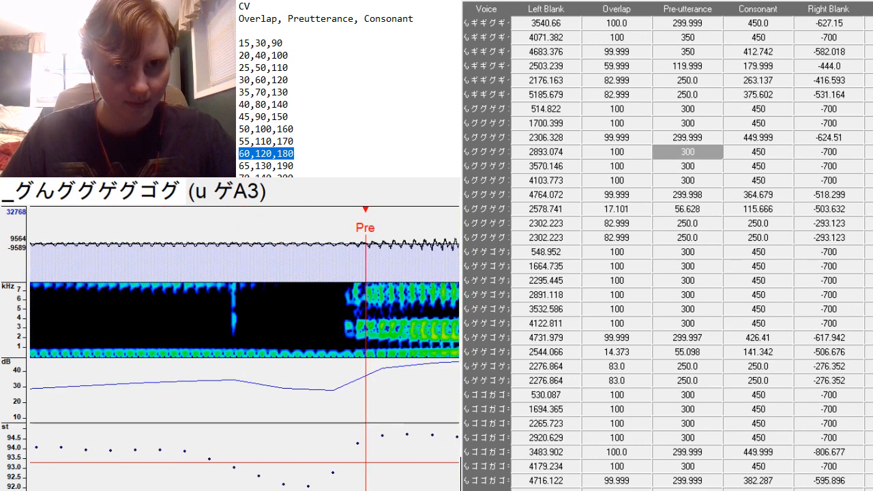
pyautogui.hscroll(9, 244, 355)
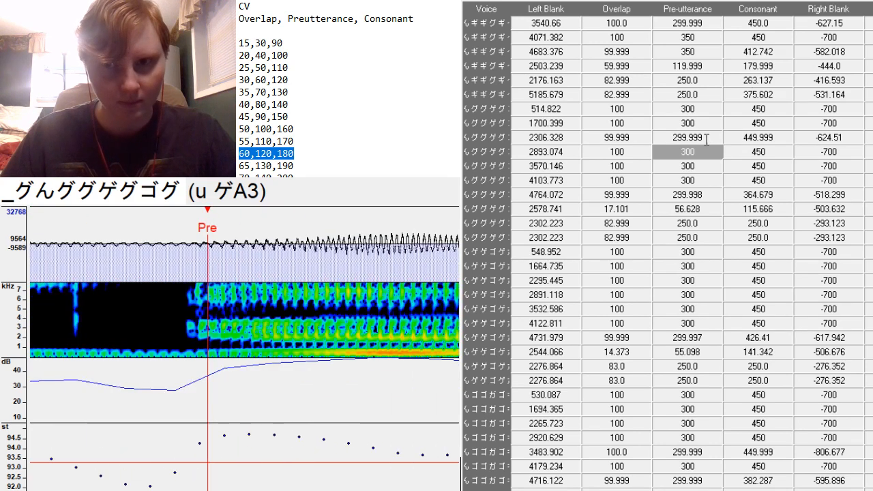
pyautogui.write('360')
pyautogui.press('Return')
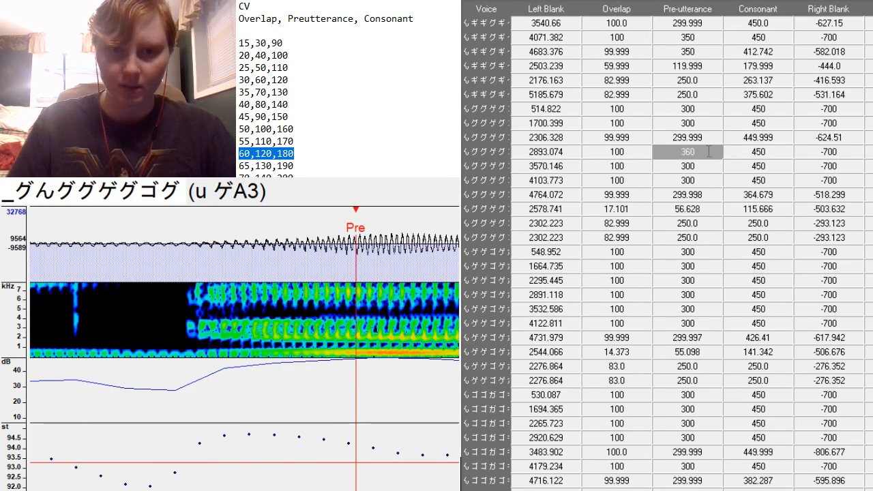
pyautogui.click(206, 352)
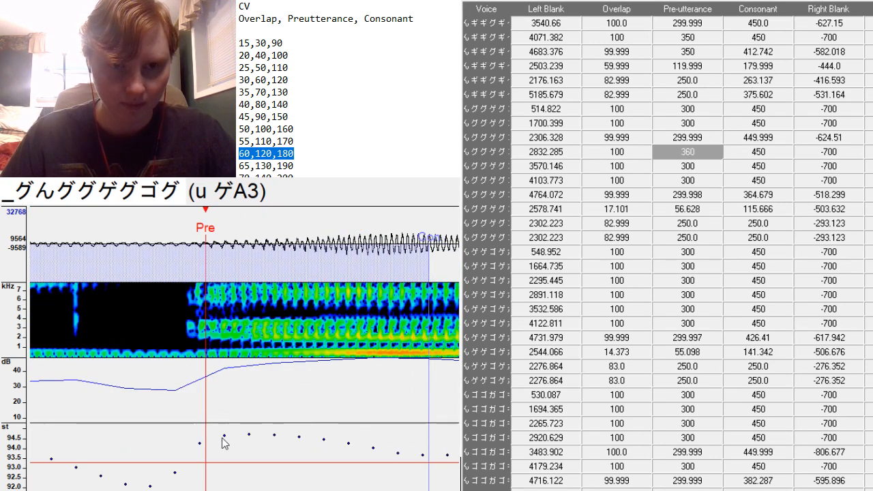
# Extend the "u ゲA3" consonant to about 494.5 and check its right blank.
pyautogui.press('space')
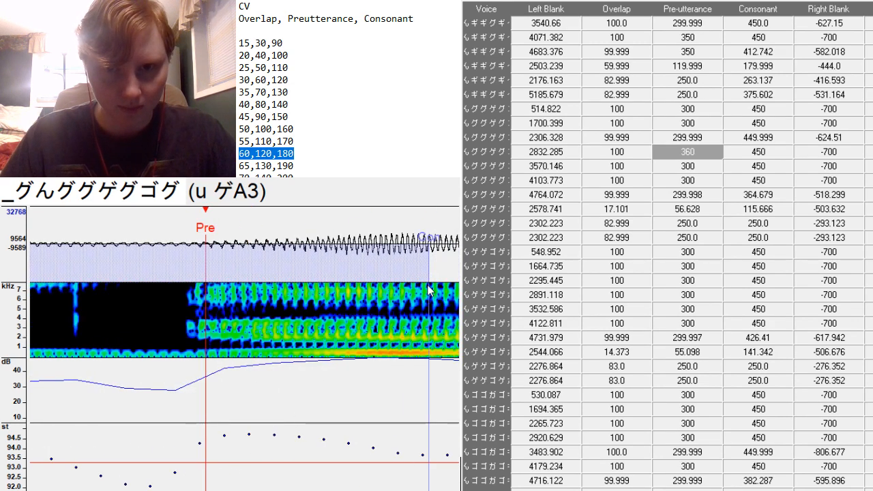
pyautogui.moveTo(432, 292); pyautogui.dragTo(547, 307)
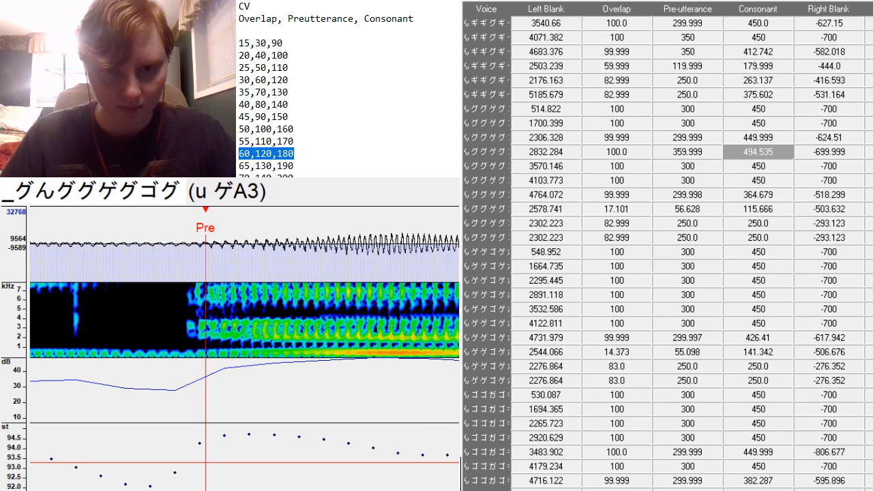
pyautogui.scroll(-12, 245, 319)
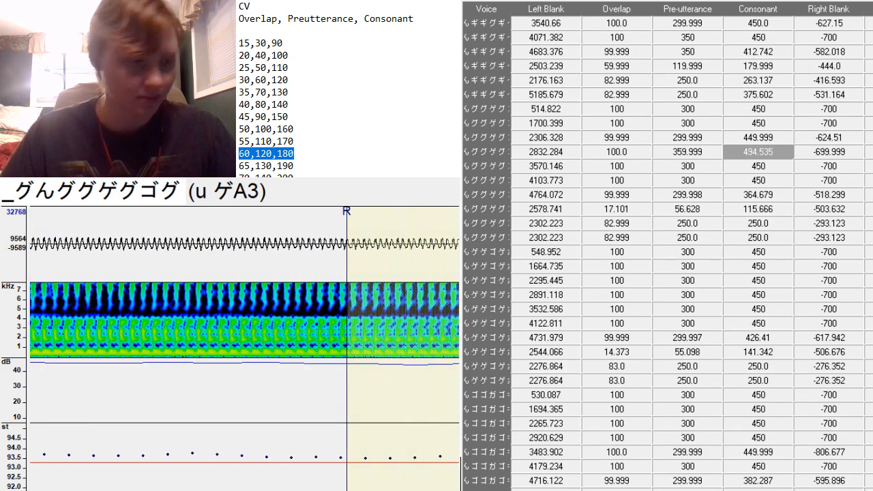
# Set the "e グA3" pre-utterance to 330, align its marker just past the consonant onset (left blank about 3486.9), and check the right blank.
pyautogui.press('Down')
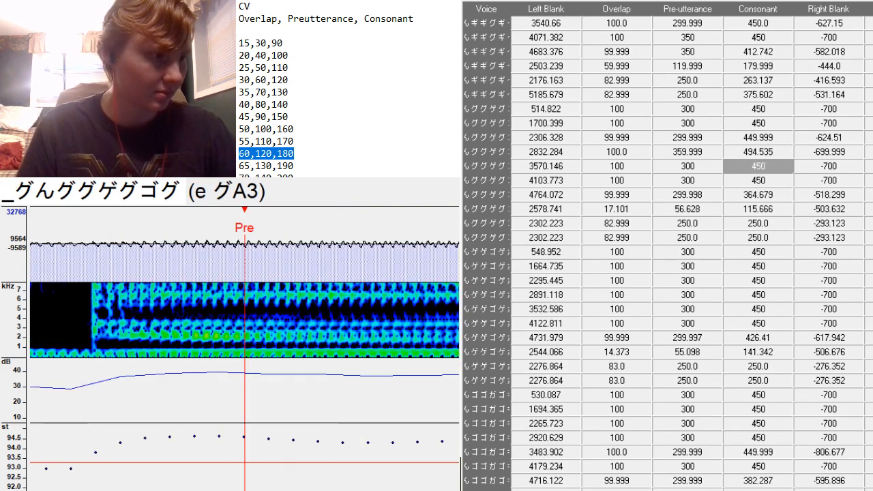
pyautogui.click(106, 355)
pyautogui.scroll(14, 244, 349)
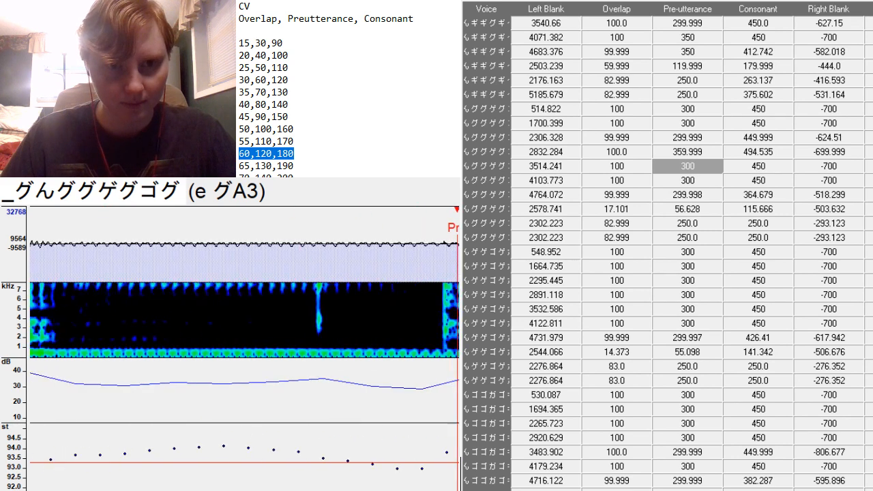
pyautogui.scroll(-10, 244, 349)
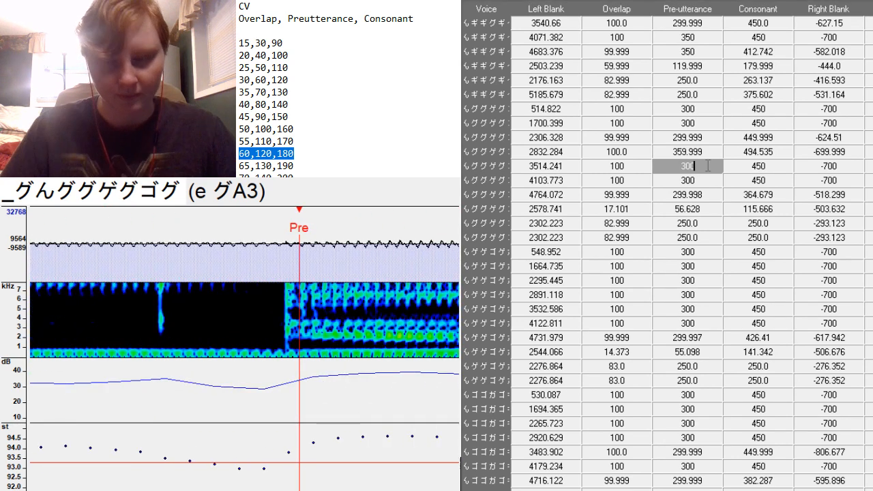
pyautogui.write('330')
pyautogui.press('Return')
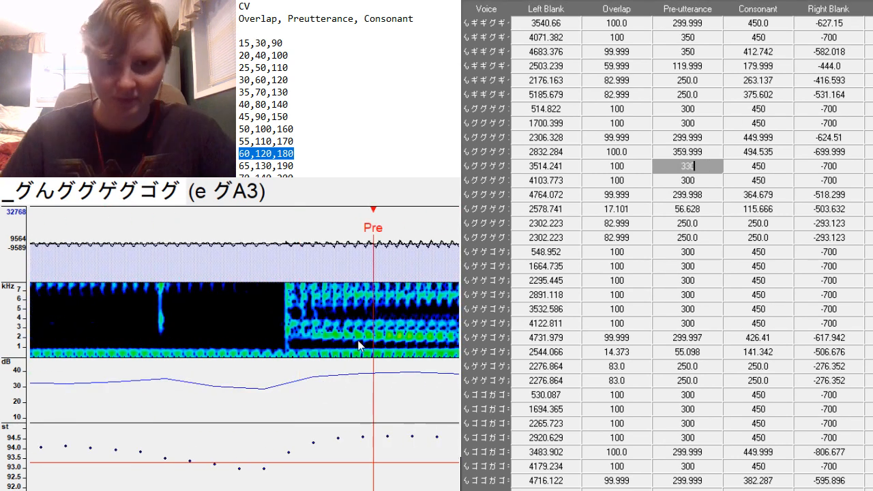
pyautogui.click(306, 357)
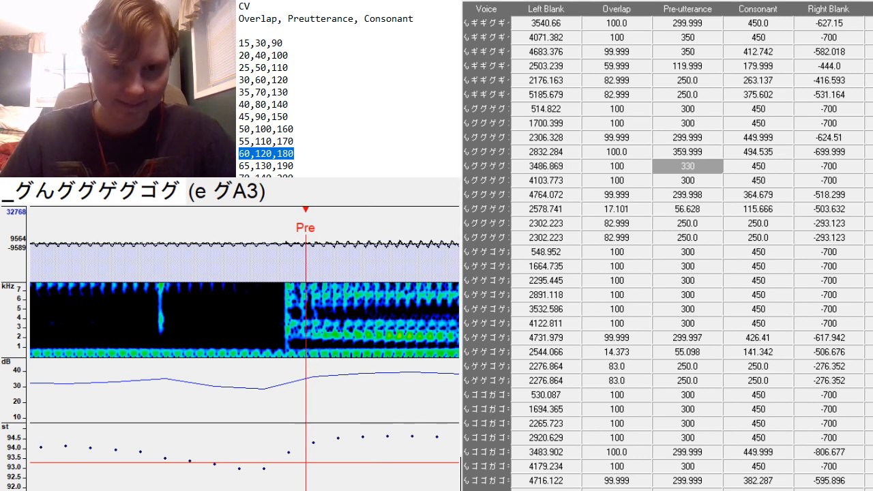
pyautogui.scroll(-10, 306, 357)
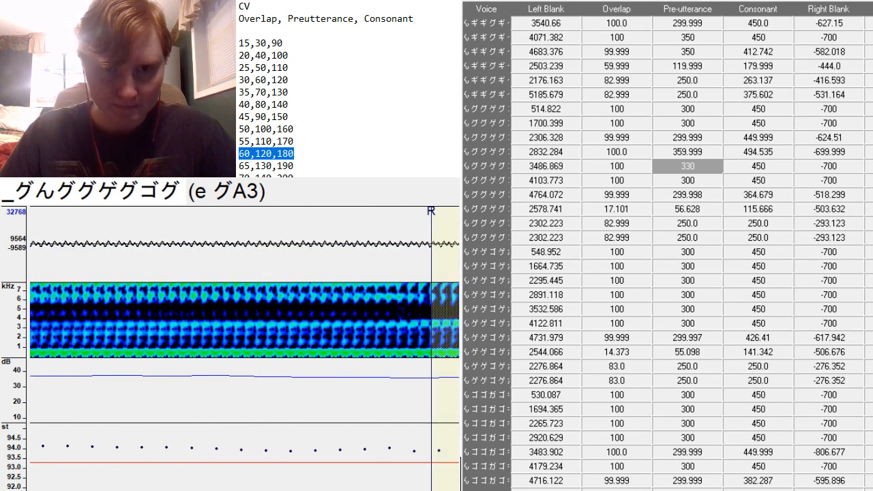
# Align the "u ゴA3" pre-utterance with the consonant onset (left blank about 4097.8) and pull its right blank back to about -637.6.
pyautogui.press('Down')
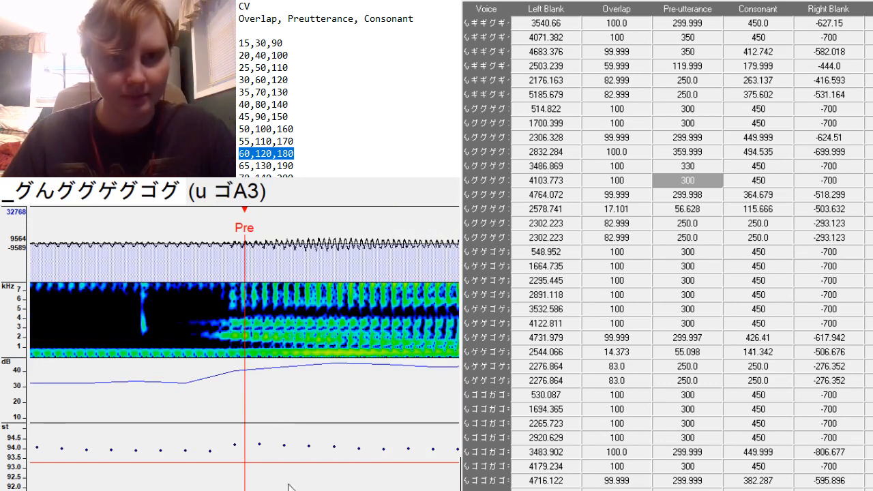
pyautogui.click(225, 352)
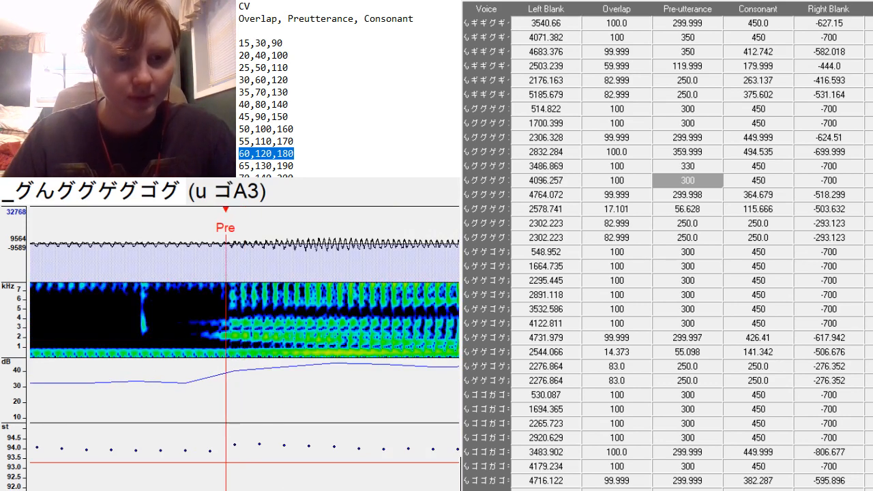
pyautogui.click(358, 352)
pyautogui.click(229, 333)
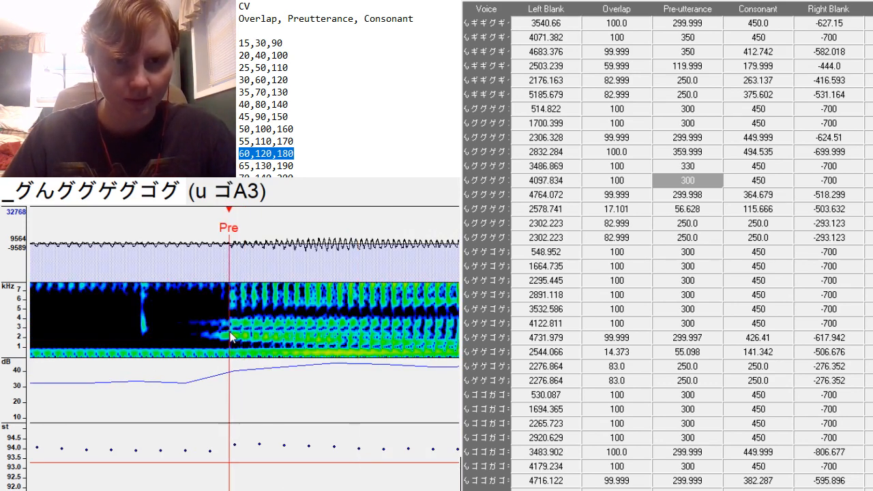
pyautogui.hscroll(-8, 244, 348)
pyautogui.hscroll(10, 243, 350)
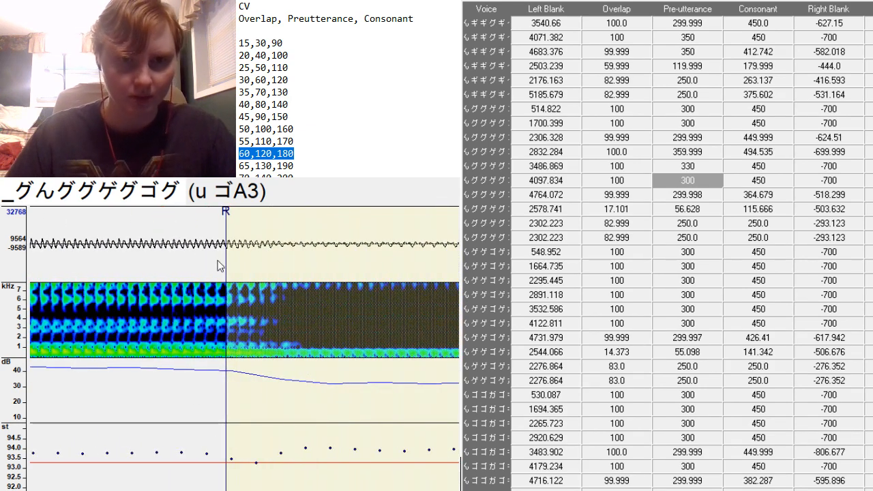
pyautogui.moveTo(225, 261)
pyautogui.mouseDown()
pyautogui.moveTo(132, 276)
pyautogui.moveTo(73, 305)
pyautogui.mouseUp()
# Align the "o グA3" pre-utterance marker with the consonant onset, at a left blank of about 4672, and check the neighbouring markers.
pyautogui.press('Down')
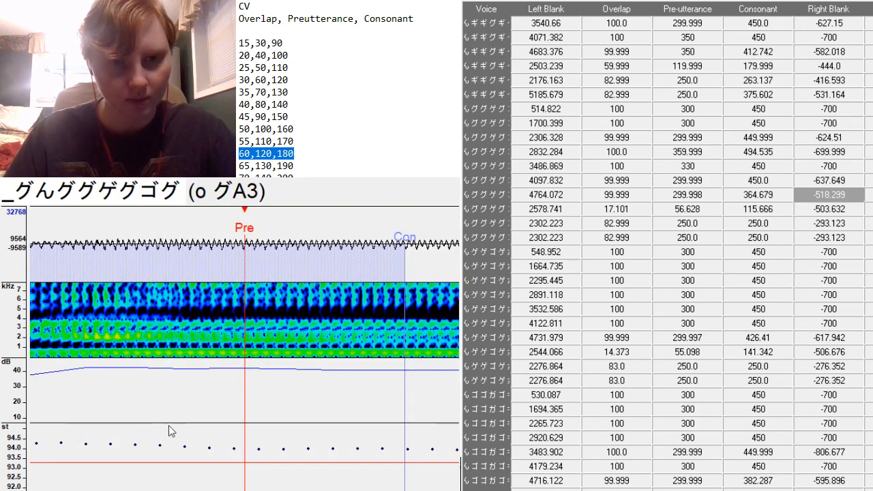
pyautogui.scroll(3, 244, 320)
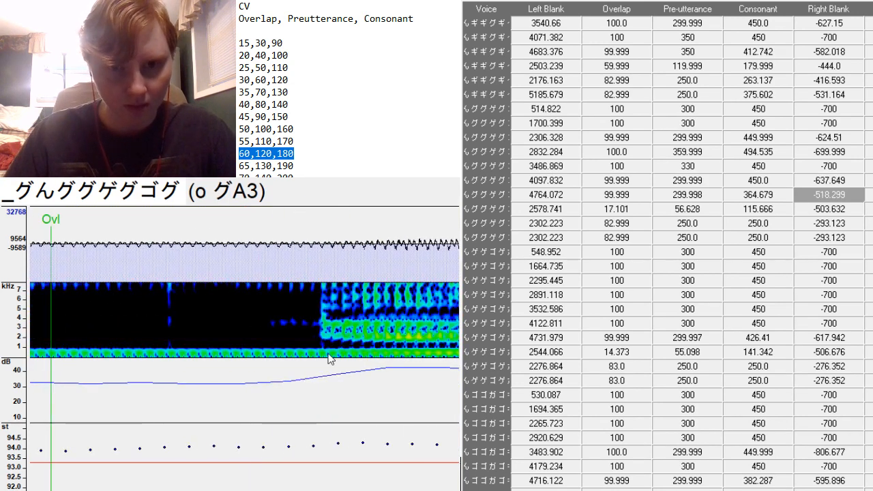
pyautogui.click(320, 356)
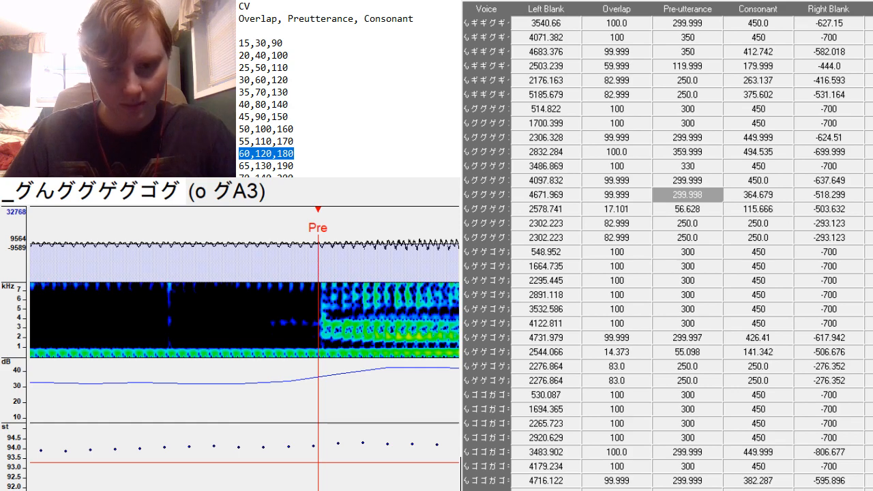
pyautogui.scroll(3, 244, 320)
pyautogui.scroll(-5, 244, 321)
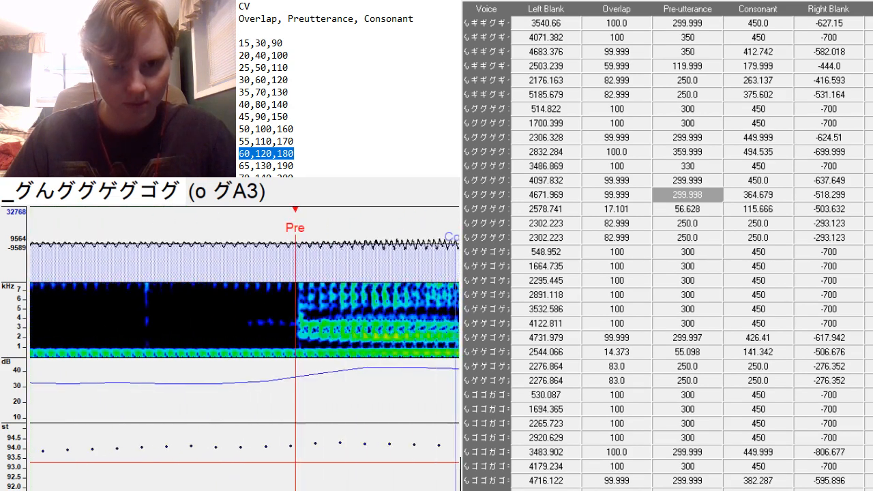
pyautogui.scroll(-2, 244, 321)
# Set "グA3" to overlap 60, pre-utterance 120 and consonant 180, and align the pre-utterance with the onset (left blank about 2487.6).
pyautogui.press('Down')
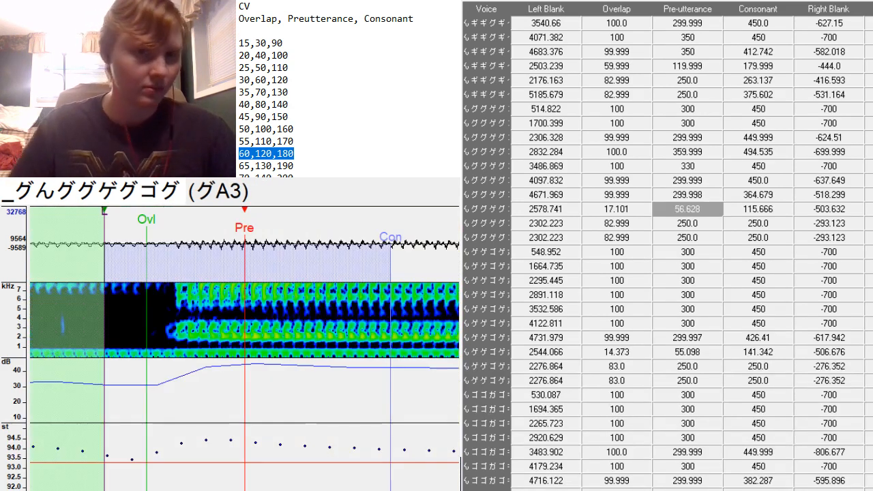
pyautogui.moveTo(625, 208); pyautogui.dragTo(770, 213)
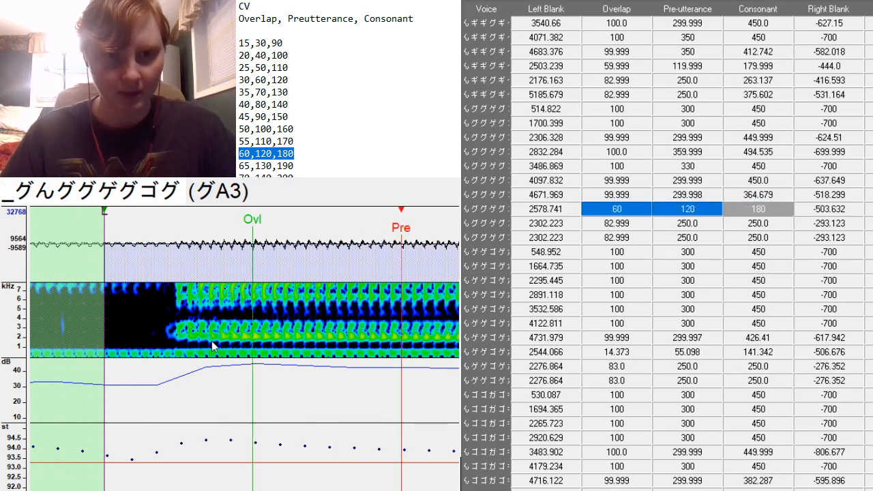
pyautogui.write('60\t120\t180')
pyautogui.hscroll(-5, 244, 348)
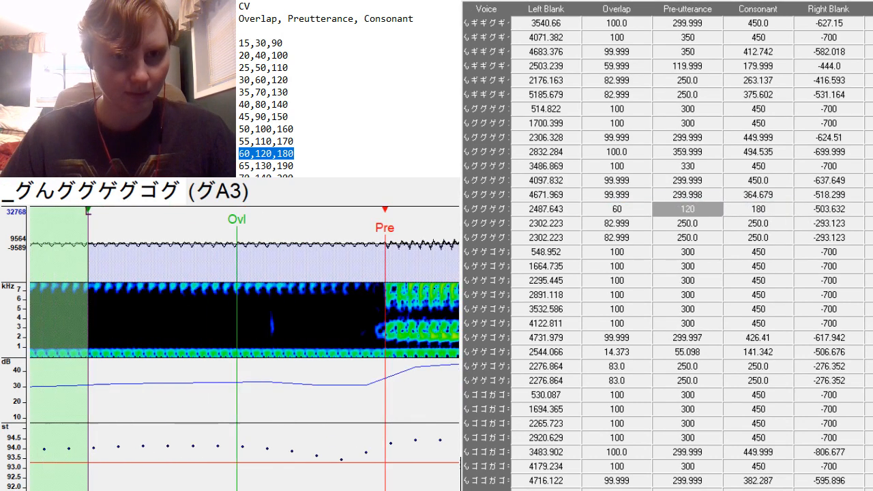
# Move the "グA3" right blank back into the steady vowel, to about -469.5.
pyautogui.hscroll(20, 245, 347)
pyautogui.hscroll(3, 340, 298)
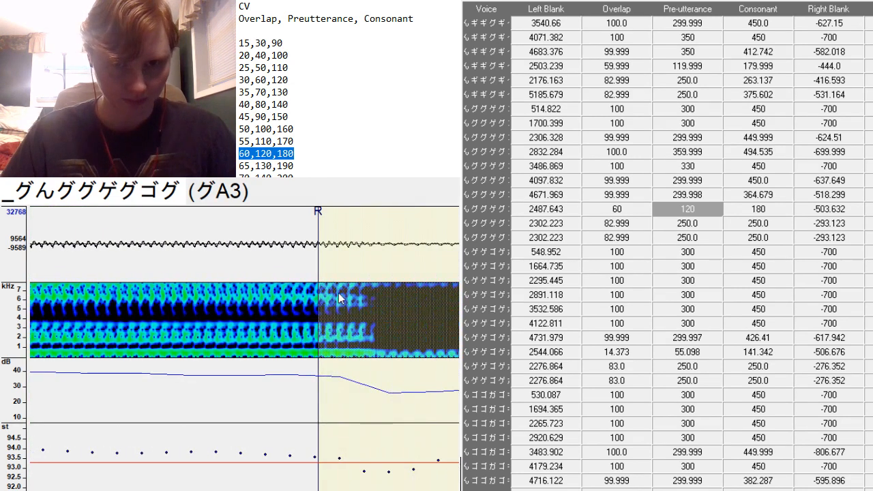
pyautogui.moveTo(318, 264)
pyautogui.mouseDown()
pyautogui.moveTo(318, 273)
pyautogui.moveTo(235, 311)
pyautogui.mouseUp()
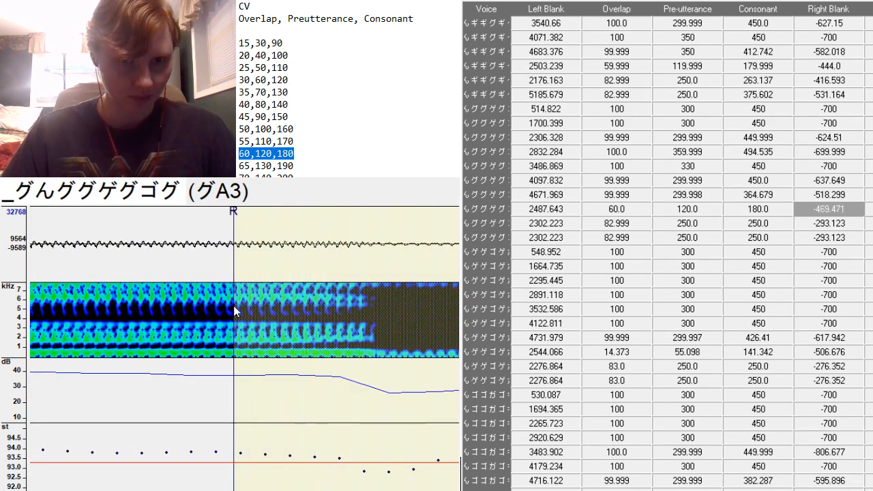
# Align the "u ngA3" pre-utterance with the end of the vowel, at a left blank of about 2198.1, and check its overlap.
pyautogui.press('Down')
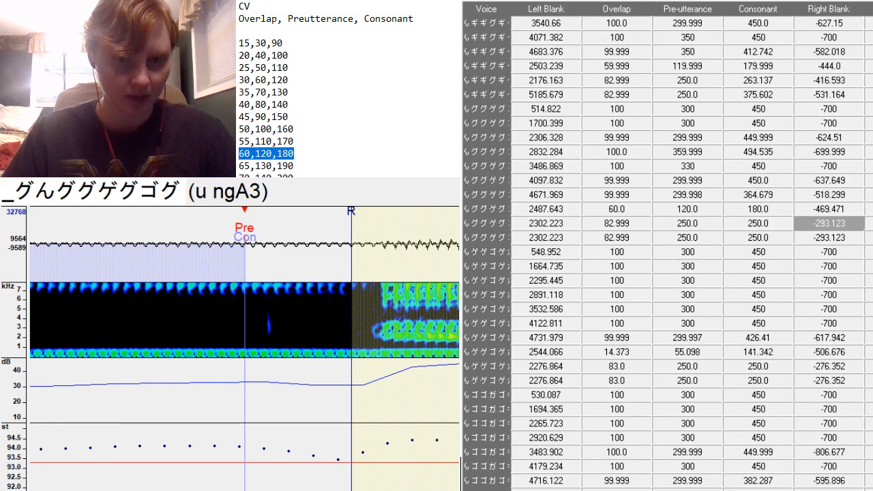
pyautogui.hscroll(-5, 232, 303)
pyautogui.hscroll(5, 244, 349)
pyautogui.click(218, 350)
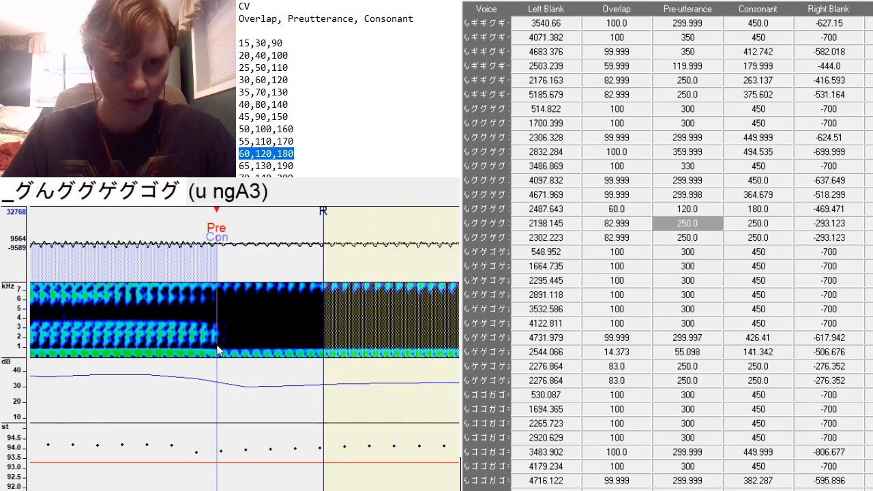
pyautogui.hscroll(-5, 244, 348)
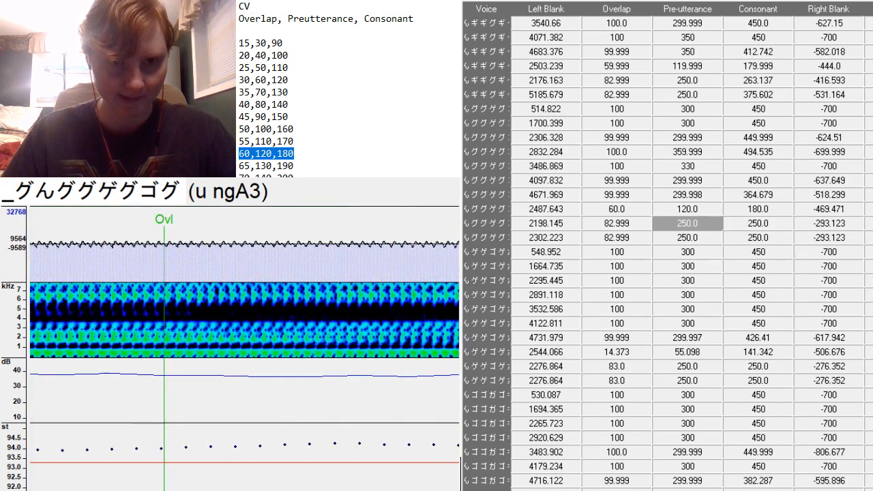
# Extend the "u ngA3" right blank to about -392.2 and its consonant to about 283.1.
pyautogui.hscroll(5, 244, 348)
pyautogui.hscroll(2, 244, 349)
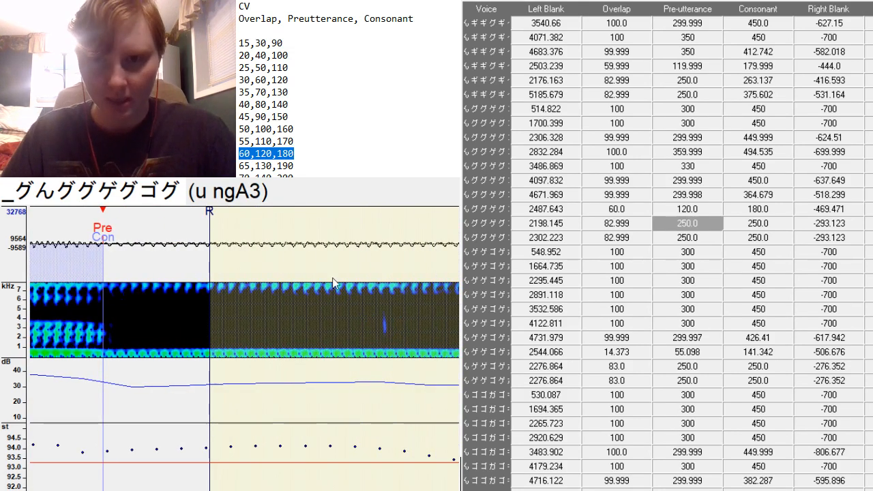
pyautogui.moveTo(211, 265)
pyautogui.mouseDown()
pyautogui.moveTo(502, 367)
pyautogui.moveTo(481, 356)
pyautogui.mouseUp()
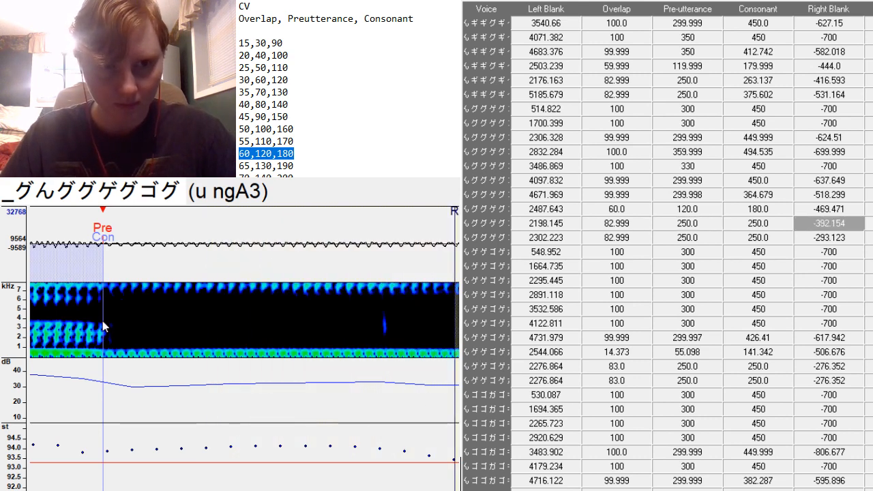
pyautogui.moveTo(106, 328); pyautogui.dragTo(187, 335)
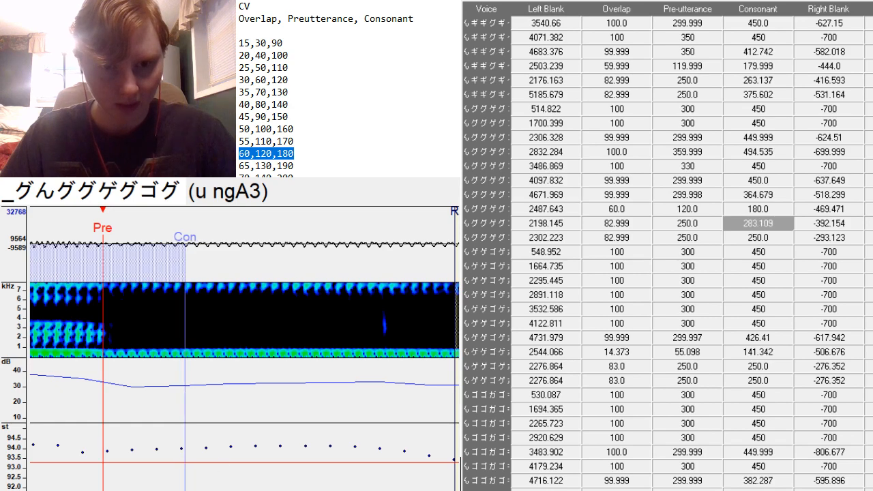
# Relocate the "u ng-A3" markers to the final nasal at the end of the recording, at a left blank of about 5148.4.
pyautogui.scroll(-10, 244, 321)
pyautogui.scroll(1, 244, 321)
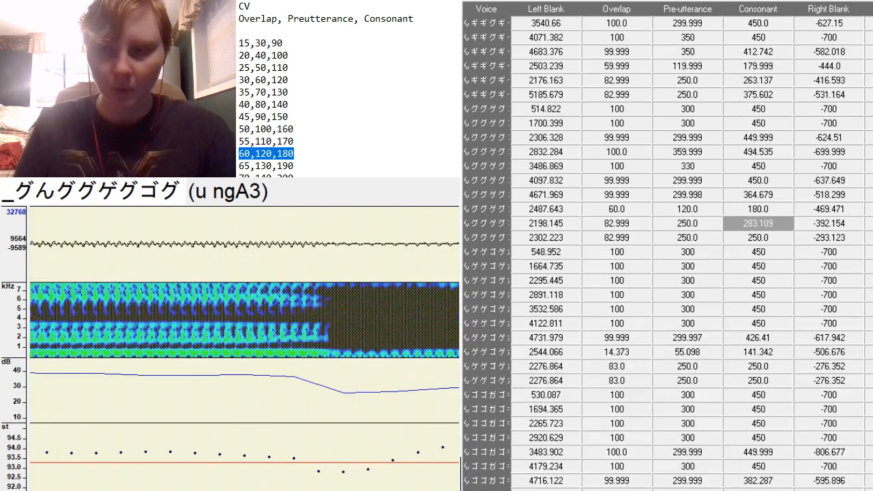
pyautogui.press('Down')
pyautogui.scroll(-3, 245, 321)
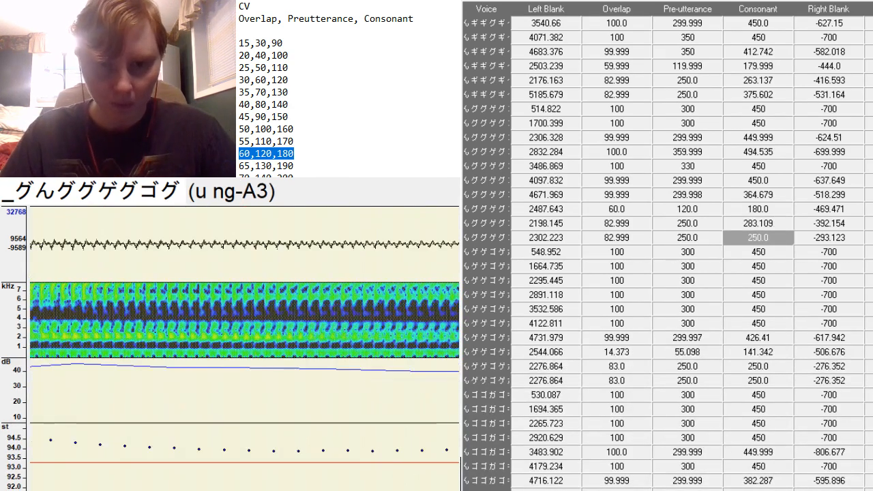
pyautogui.scroll(-1, 245, 321)
pyautogui.scroll(-3, 244, 321)
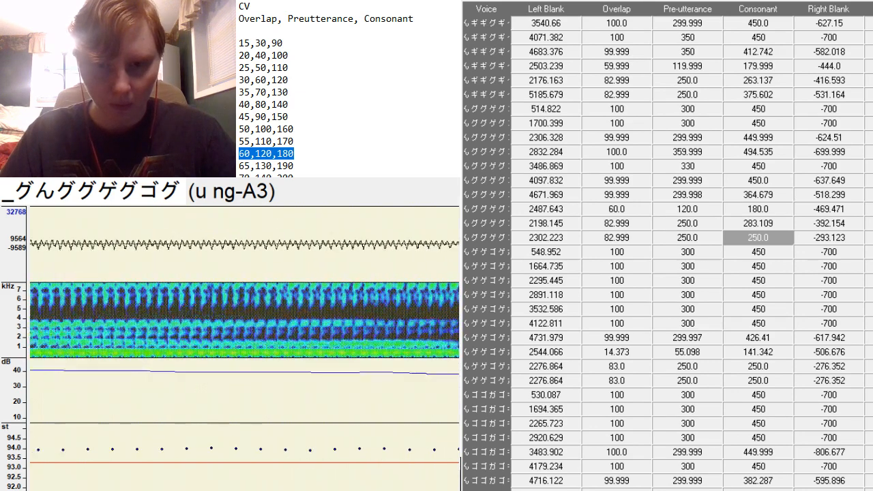
pyautogui.scroll(-3, 244, 320)
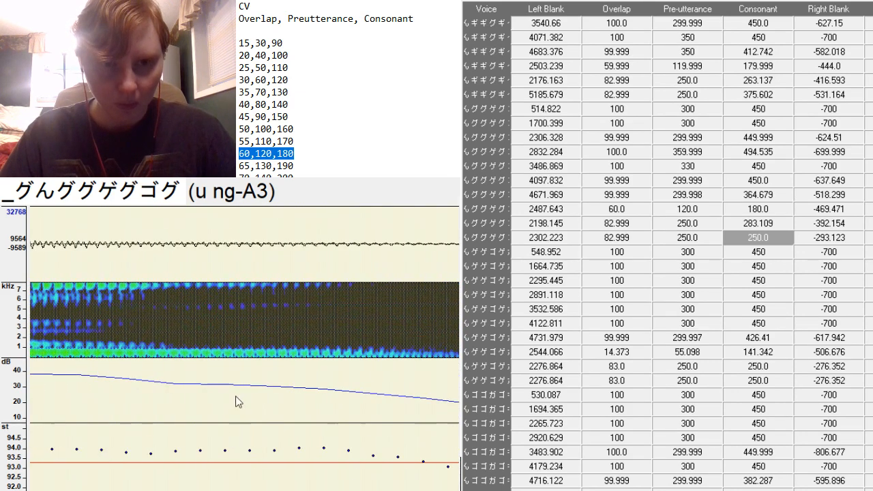
pyautogui.press('F3')
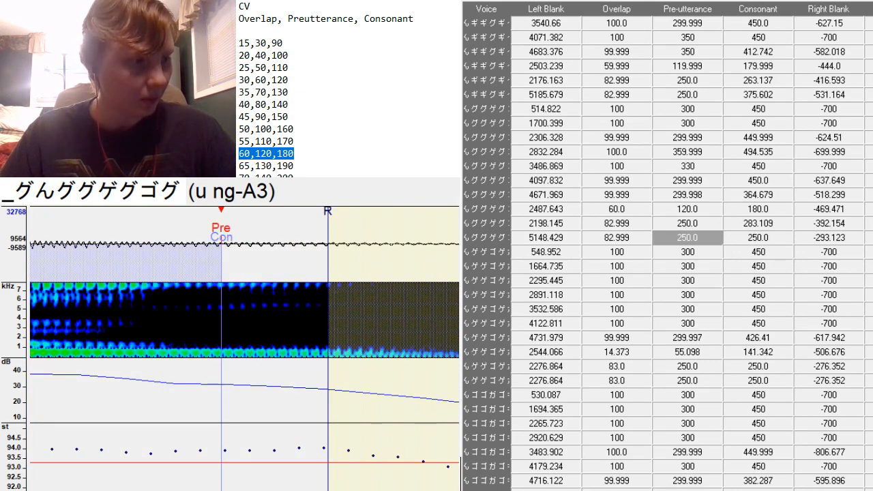
# Extend the "u ng-A3" right blank to about -433.9 and its consonant to about 394, past the end of the nasal.
pyautogui.scroll(5, 244, 321)
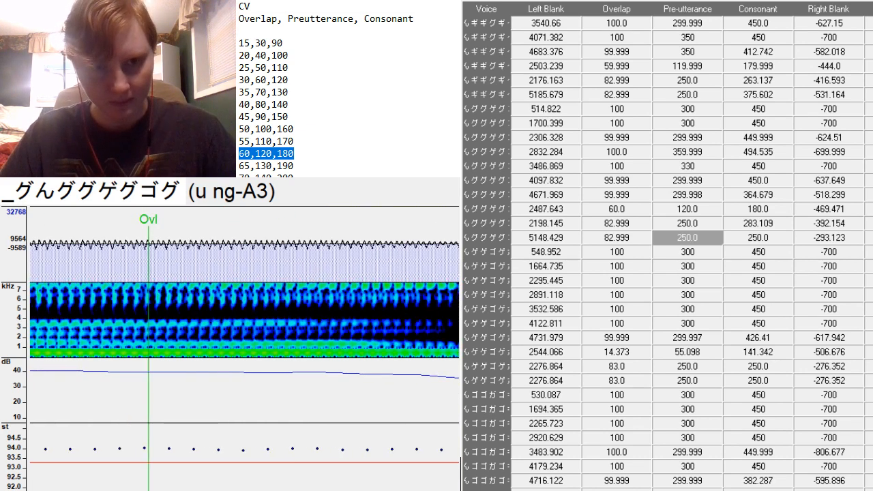
pyautogui.scroll(-8, 244, 321)
pyautogui.moveTo(124, 264); pyautogui.dragTo(497, 342)
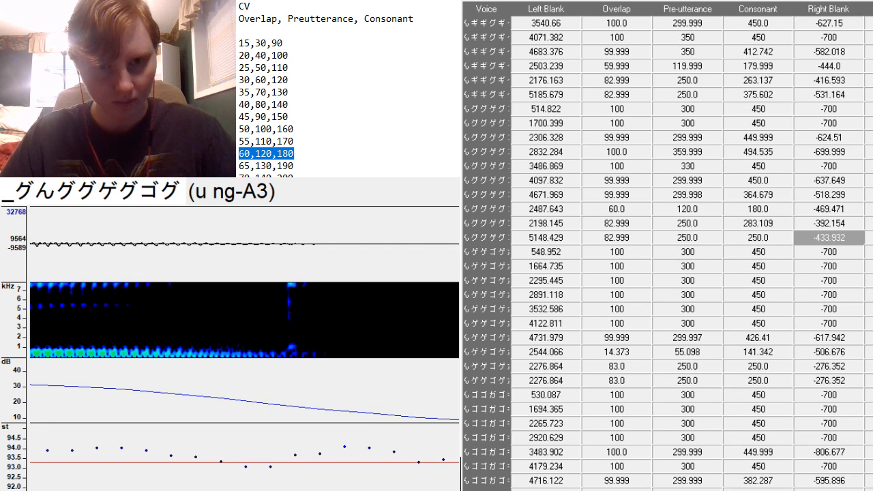
pyautogui.scroll(5, 244, 320)
pyautogui.scroll(-3, 245, 321)
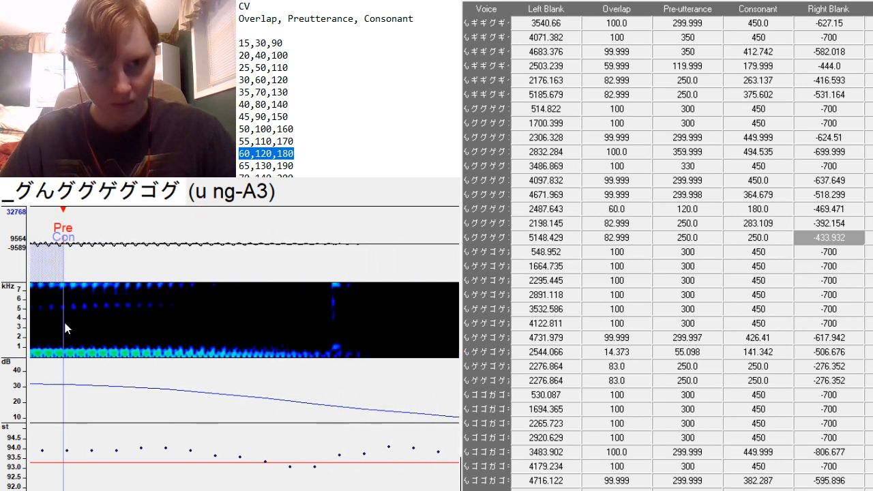
pyautogui.moveTo(66, 328); pyautogui.dragTo(417, 389)
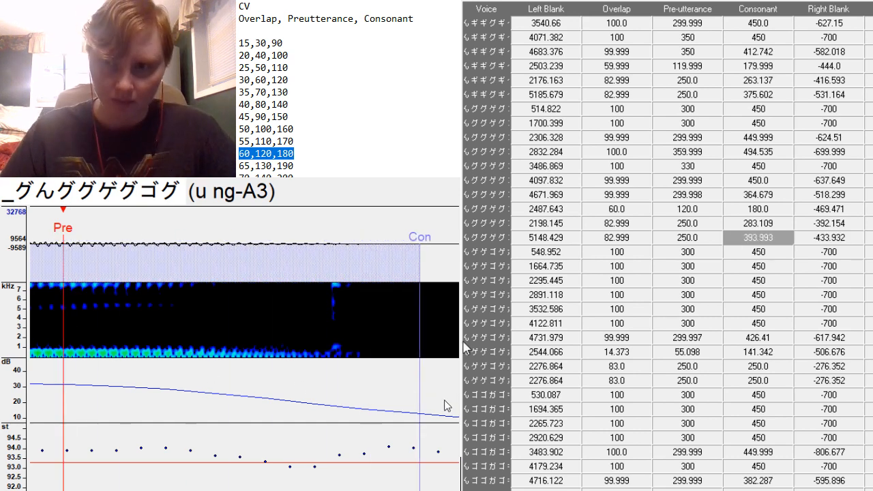
# Align the "- ゲA3" pre-utterance with the consonant onset, at a left blank of about 505.9, and check its right blank.
pyautogui.press('Down')
pyautogui.moveTo(178, 351); pyautogui.dragTo(140, 360)
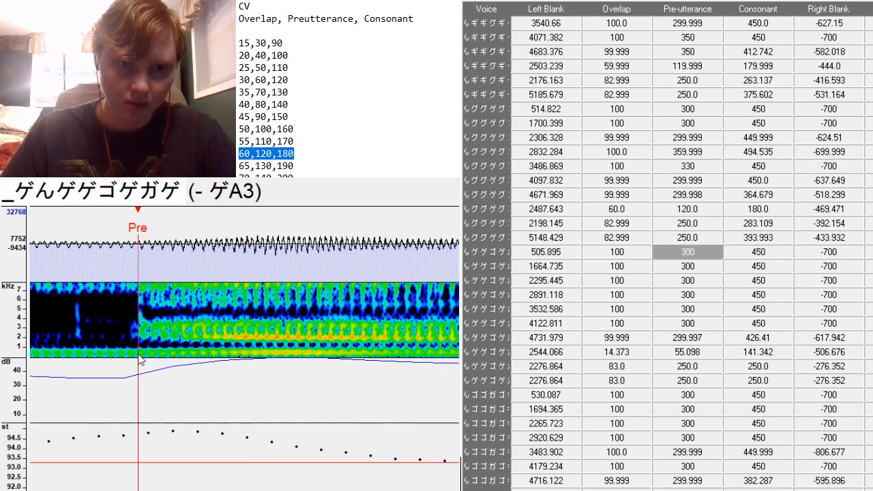
pyautogui.scroll(7, 140, 360)
pyautogui.scroll(-12, 140, 361)
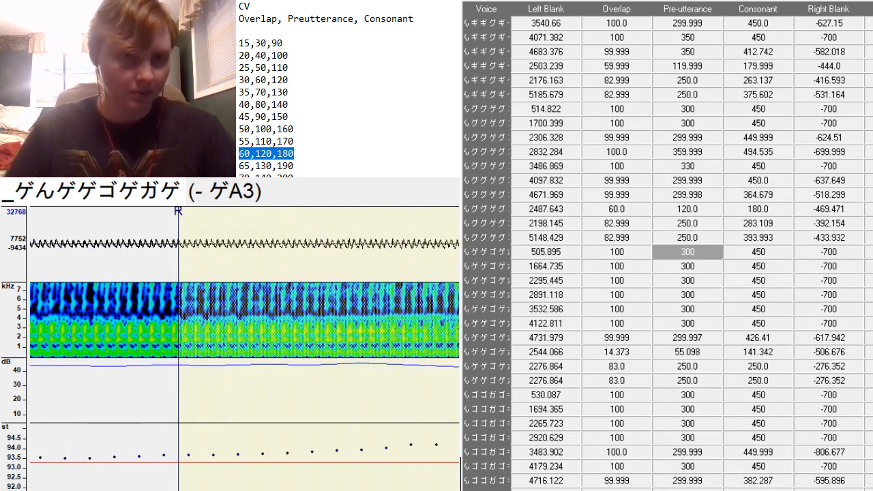
# Align the "n ゲA3" pre-utterance with the consonant onset, at a left blank of about 1671.
pyautogui.press('Down')
pyautogui.moveTo(247, 343); pyautogui.dragTo(260, 343)
# Look over the remaining alias rows down to the breath samples, and check the "n ゲA3" overlap marker.
pyautogui.click(703, 267)
pyautogui.scroll(-15, 704, 267)
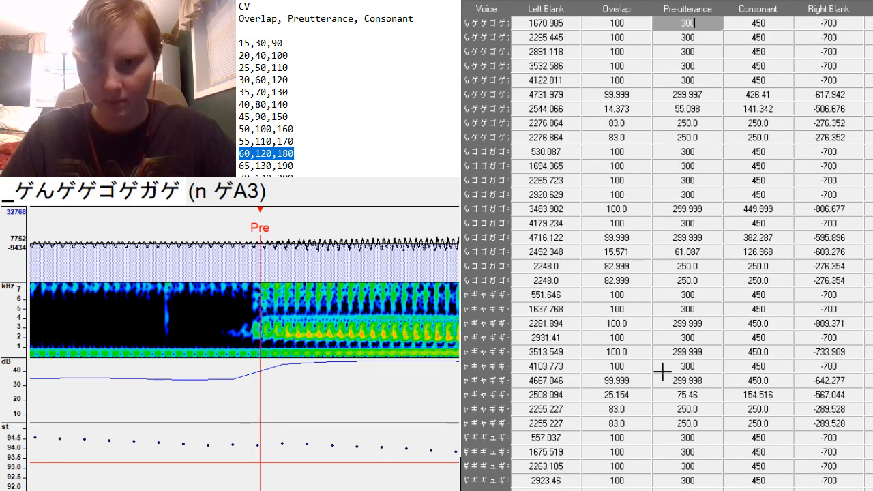
pyautogui.scroll(-7, 663, 370)
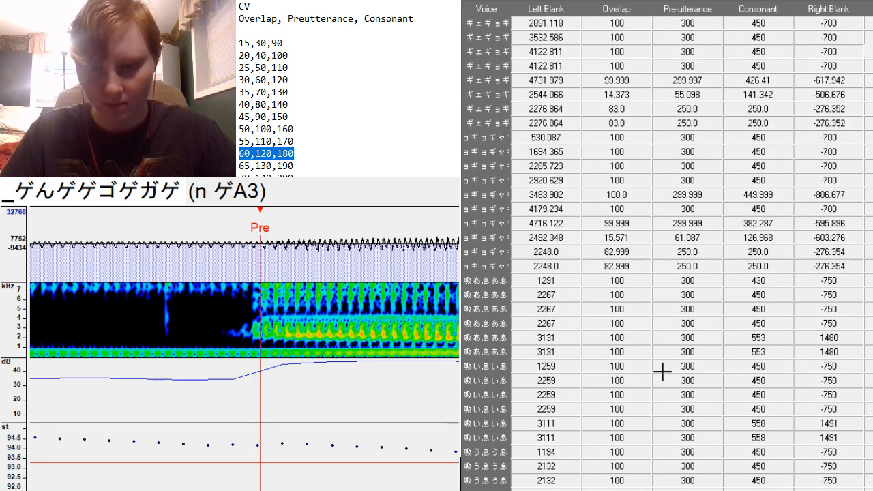
pyautogui.scroll(20, 688, 387)
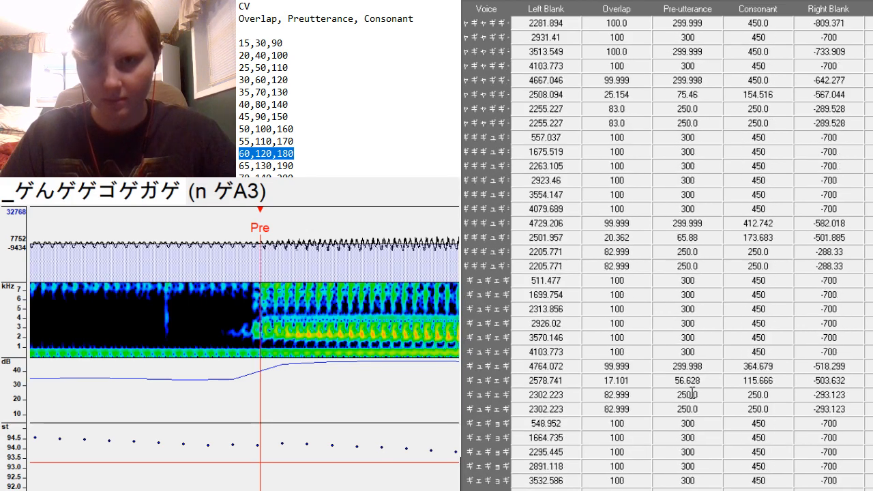
pyautogui.scroll(2, 692, 393)
pyautogui.scroll(-1, 645, 390)
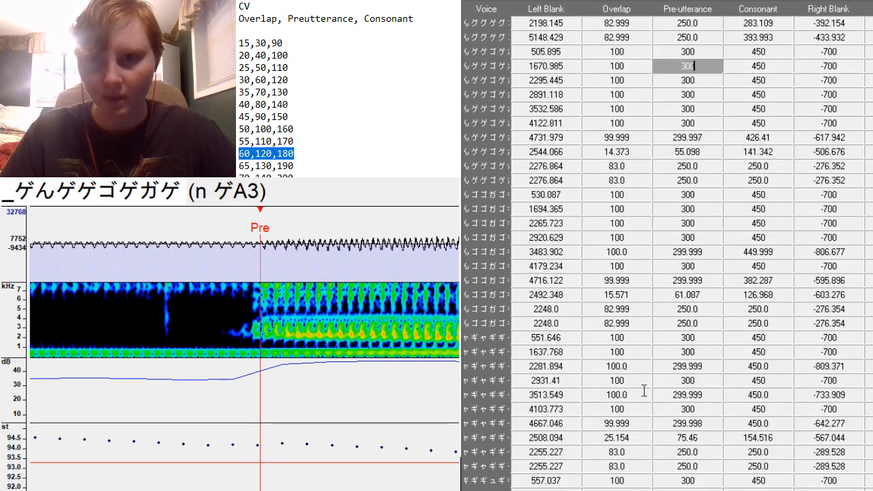
pyautogui.scroll(8, 244, 327)
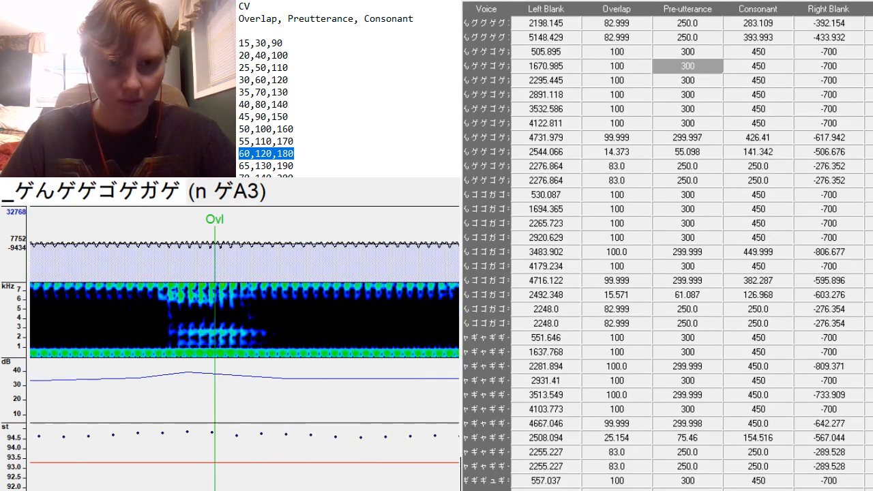
# Set the "n ゲA3" pre-utterance to 350 and realign it with the consonant onset, at a left blank of about 1620.5.
pyautogui.scroll(-7, 245, 327)
pyautogui.scroll(-2, 245, 328)
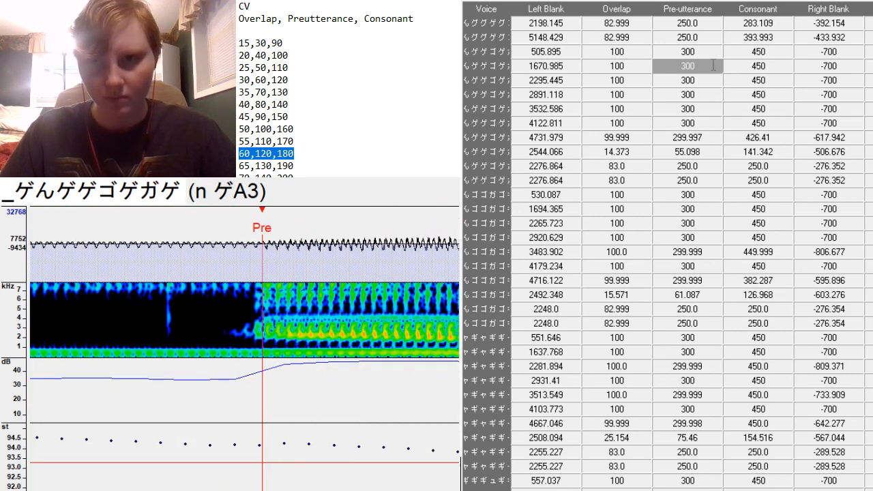
pyautogui.click(714, 65)
pyautogui.press('BackSpace')
pyautogui.press('BackSpace')
pyautogui.write('50')
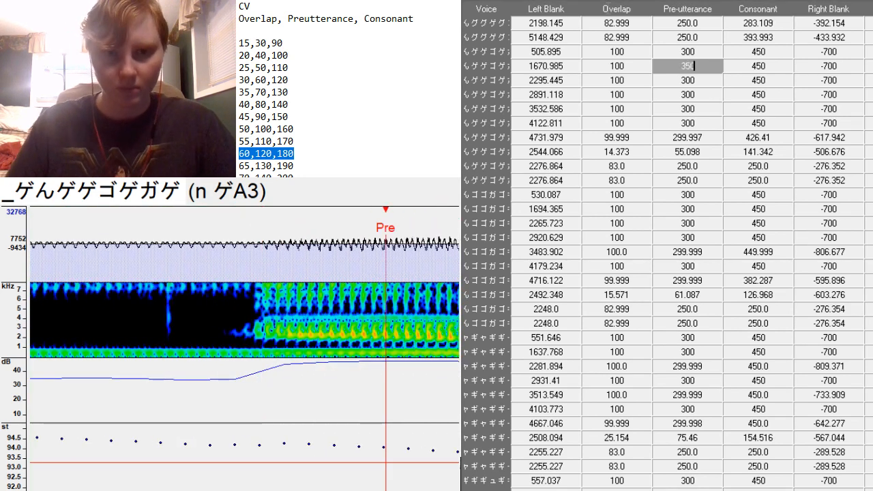
pyautogui.press('F3')
pyautogui.press('F3')
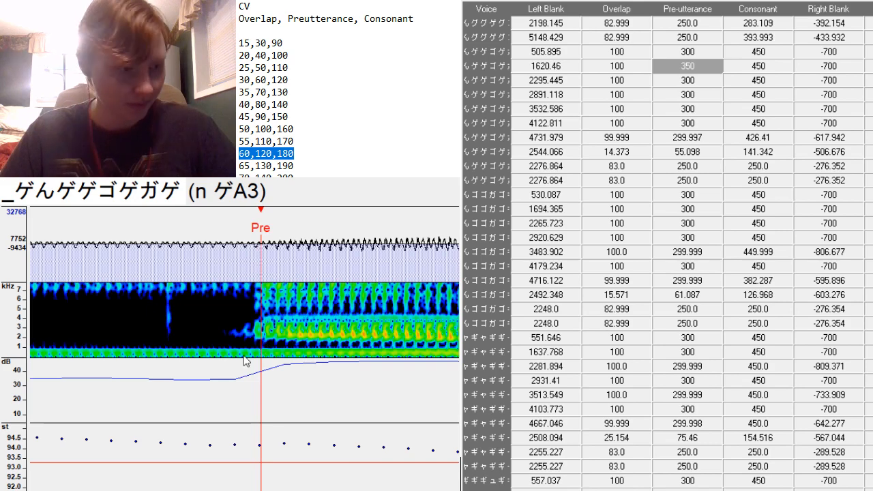
pyautogui.scroll(7, 244, 327)
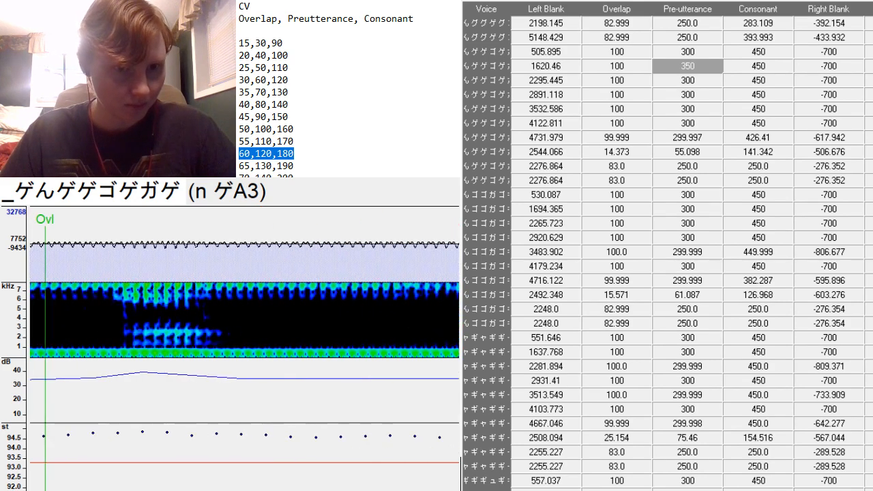
pyautogui.scroll(-15, 244, 328)
pyautogui.scroll(-5, 244, 320)
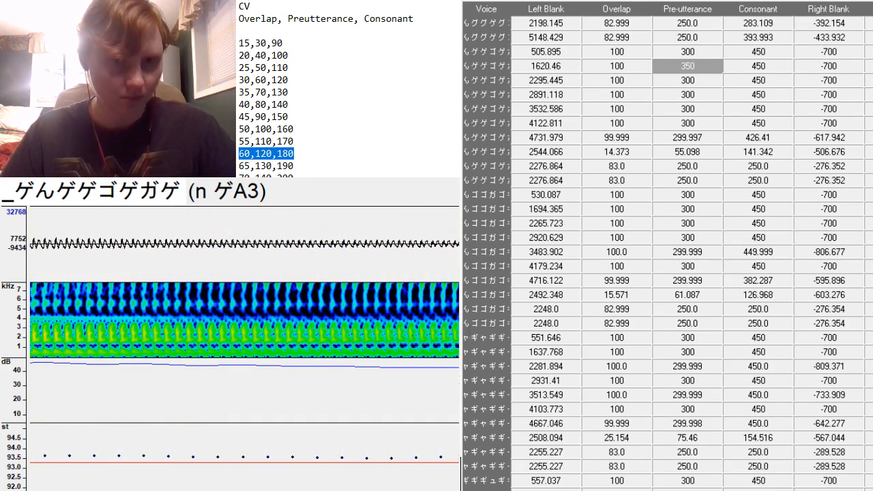
# Set the "e ゲA3" pre-utterance to 360 and align it with the consonant onset, at a left blank of about 2240.8.
pyautogui.press('Down')
pyautogui.press('F3')
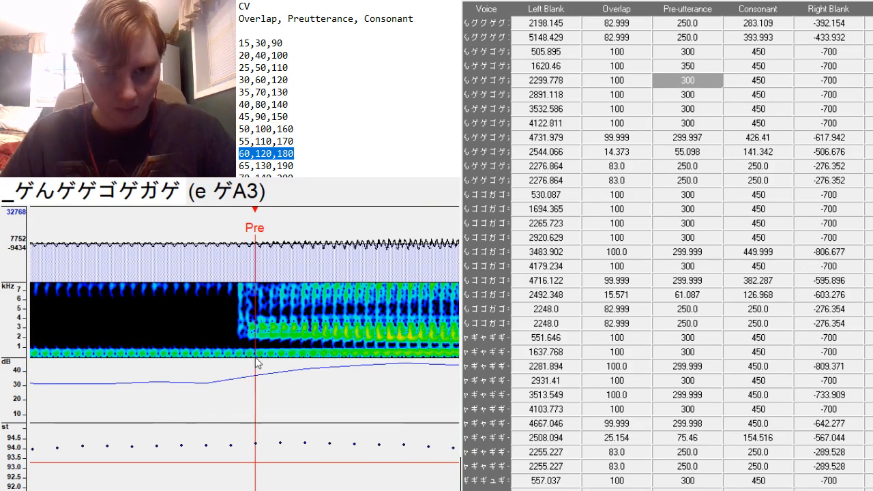
pyautogui.scroll(6, 256, 324)
pyautogui.scroll(-5, 255, 324)
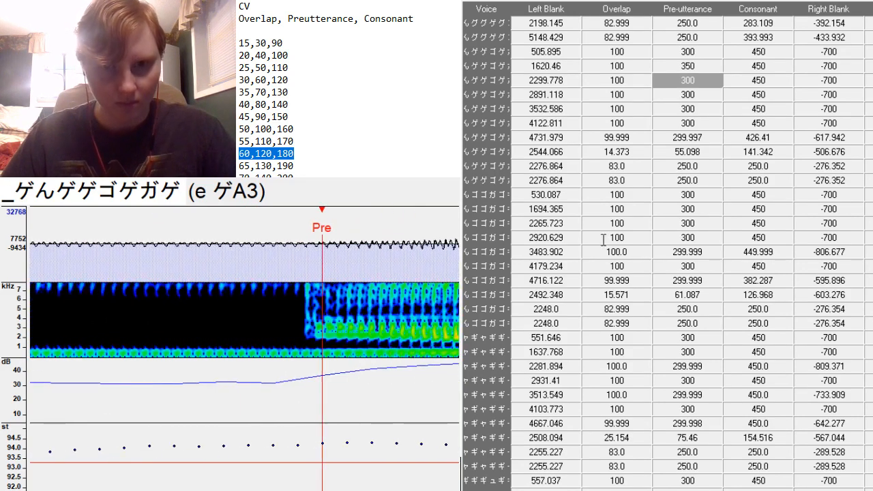
pyautogui.press('BackSpace')
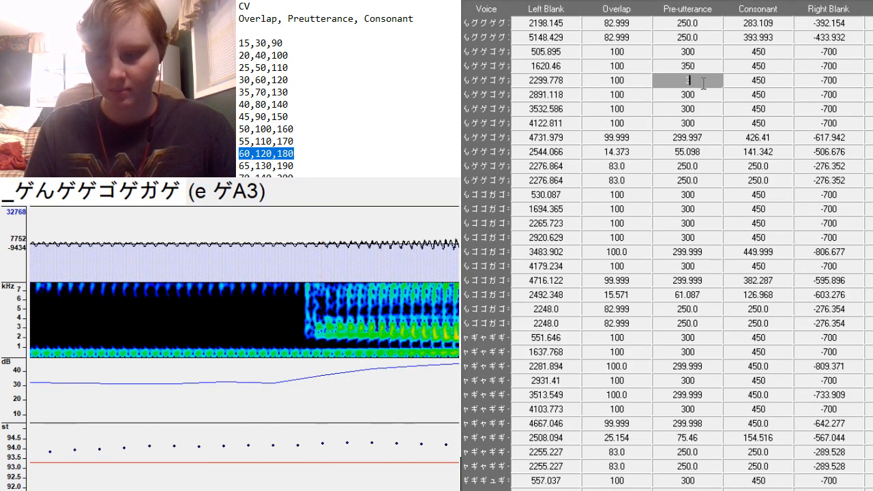
pyautogui.write('6')
pyautogui.press('Return')
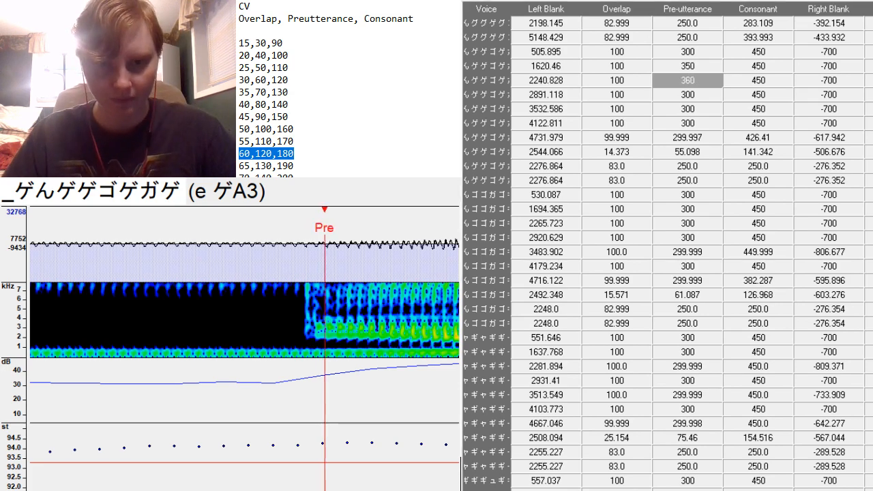
pyautogui.scroll(-1, 256, 324)
pyautogui.scroll(4, 255, 324)
pyautogui.scroll(-7, 255, 325)
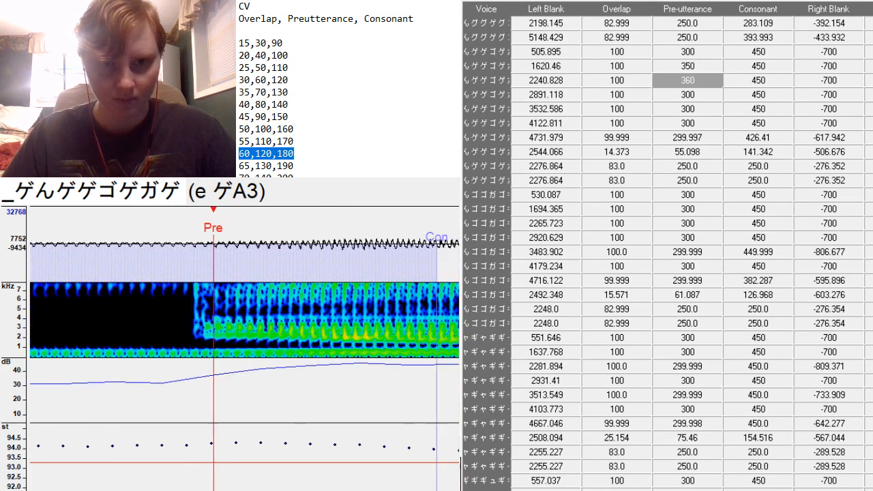
pyautogui.scroll(-2, 255, 324)
# Set the "e ゴA3" pre-utterance to 350 and align it with the consonant onset, at a left blank of about 2831.3.
pyautogui.press('Down')
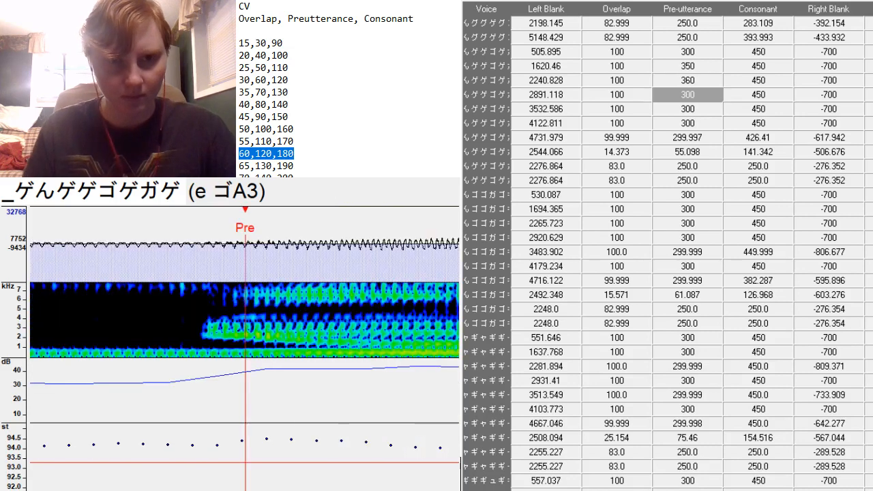
pyautogui.scroll(5, 255, 324)
pyautogui.scroll(-4, 255, 325)
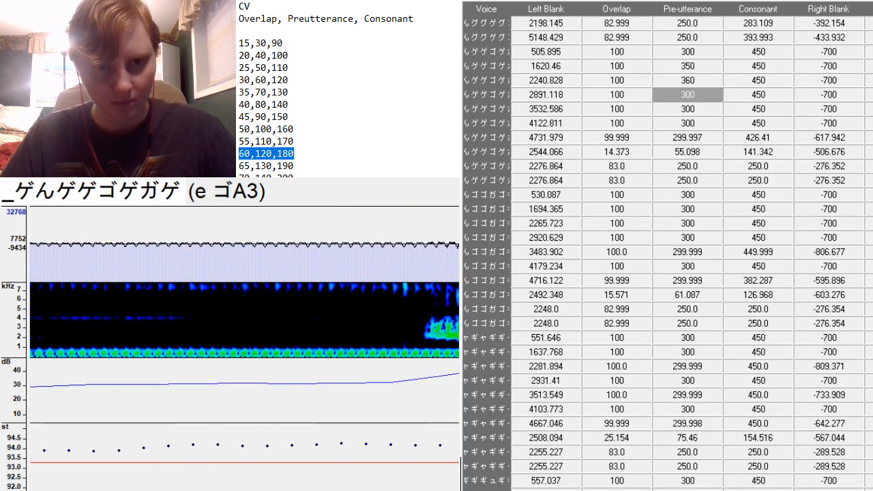
pyautogui.scroll(1, 255, 324)
pyautogui.write('3')
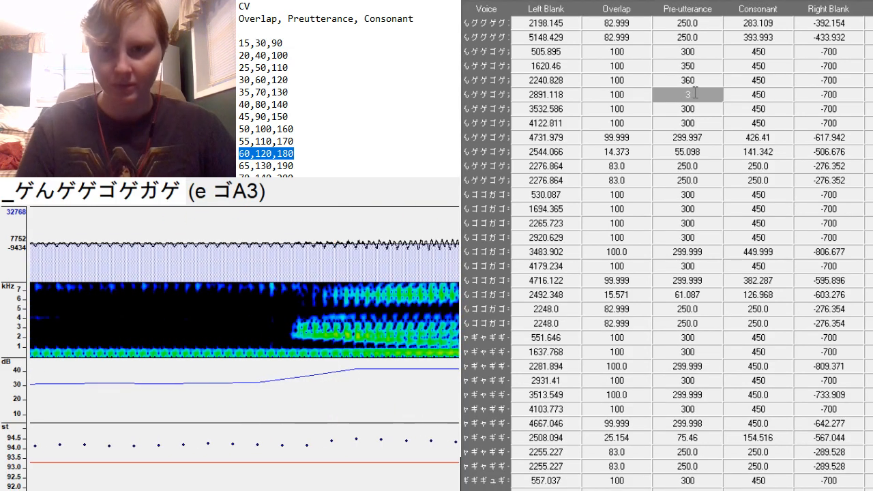
pyautogui.write('50')
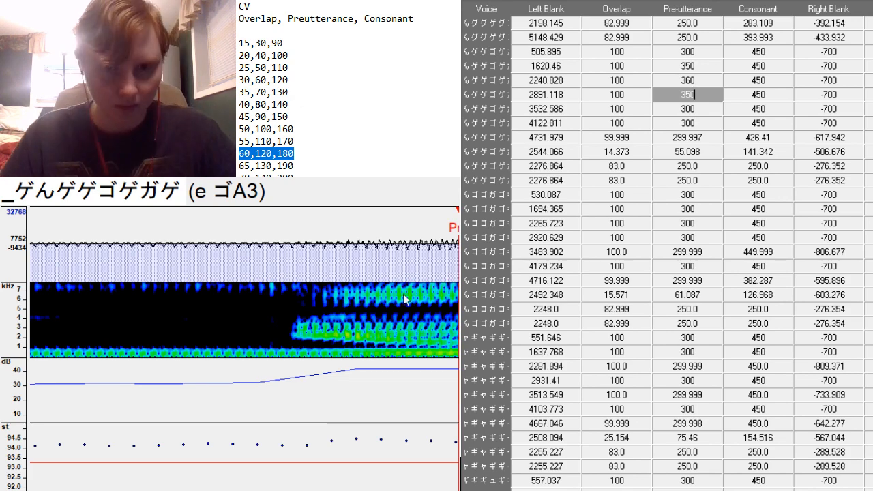
pyautogui.press('Return')
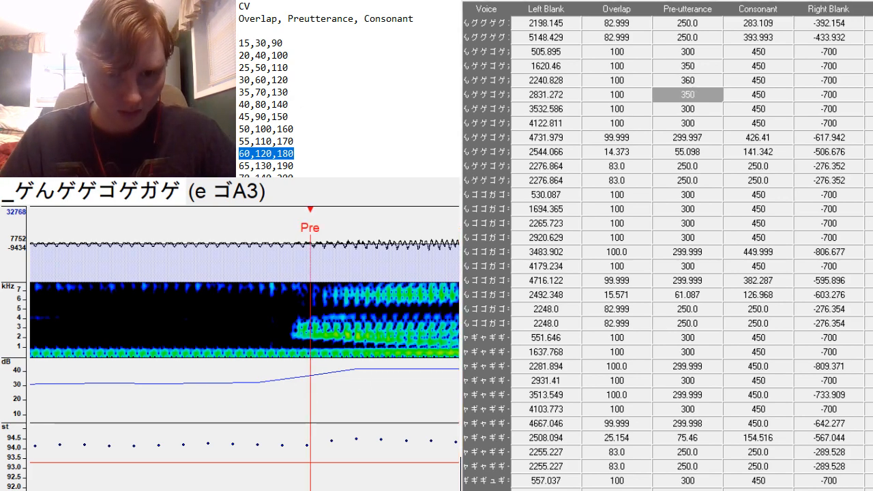
pyautogui.scroll(8, 244, 348)
pyautogui.scroll(-10, 244, 348)
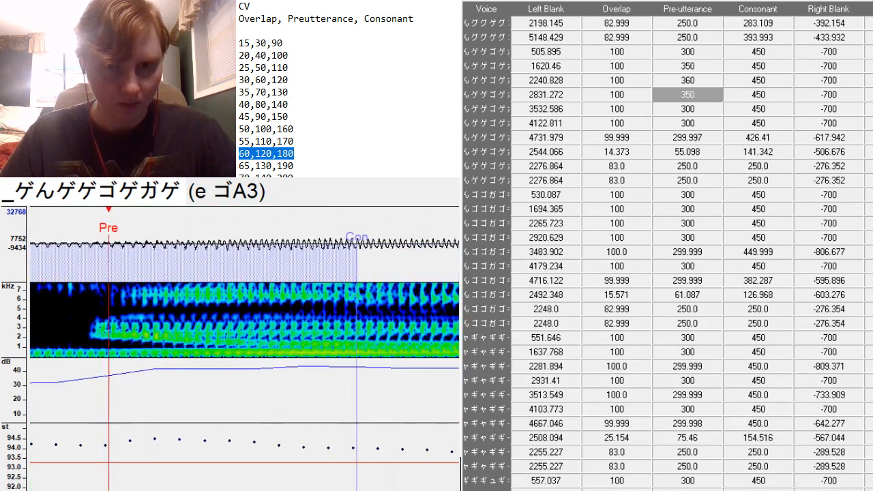
pyautogui.scroll(-5, 244, 348)
# Set the "o ゲA3" pre-utterance to 350 and align it with the consonant onset, at a left blank of about 3476.4.
pyautogui.click(698, 108)
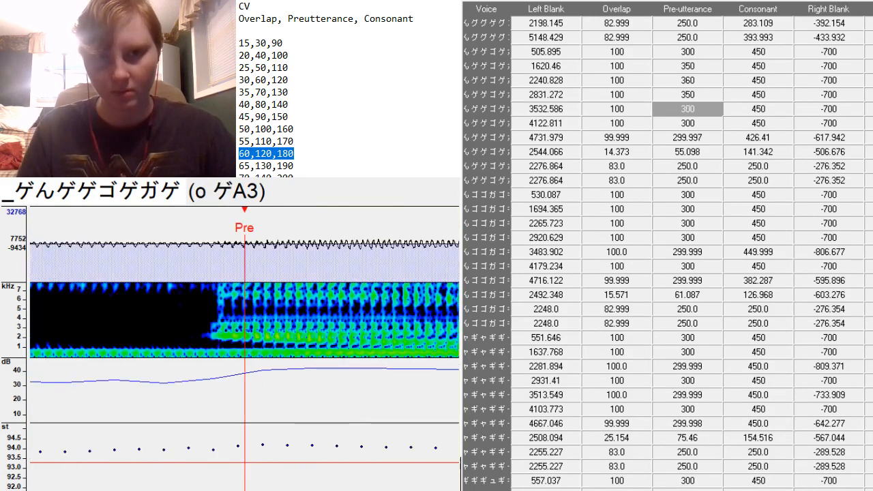
pyautogui.write('3')
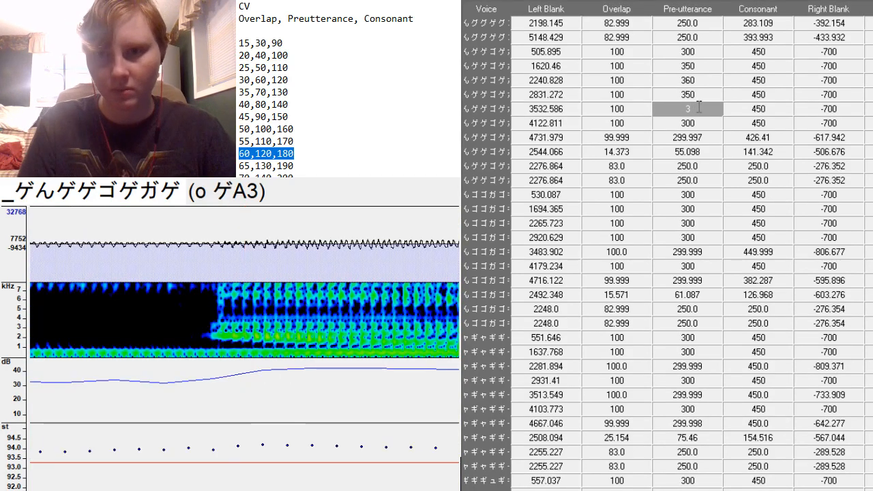
pyautogui.write('50')
pyautogui.hotkey('alt', 'F3')
pyautogui.hotkey('alt', 'F3')
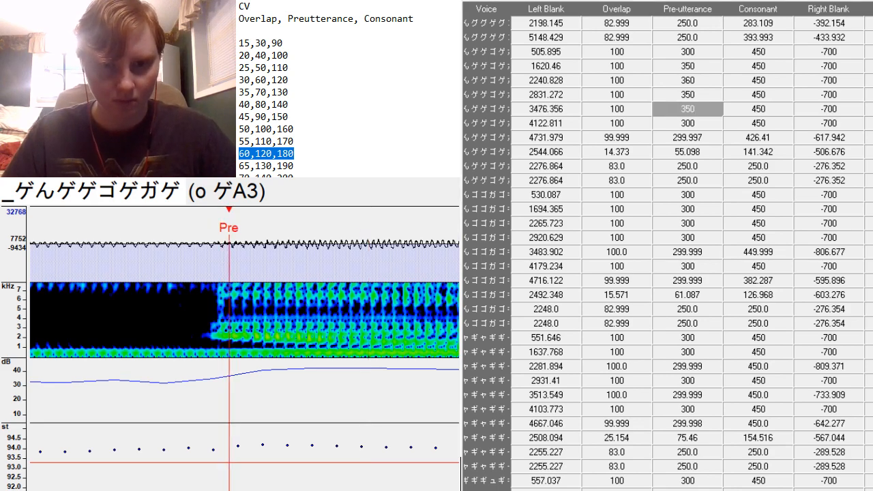
pyautogui.scroll(7, 229, 307)
pyautogui.scroll(-11, 229, 307)
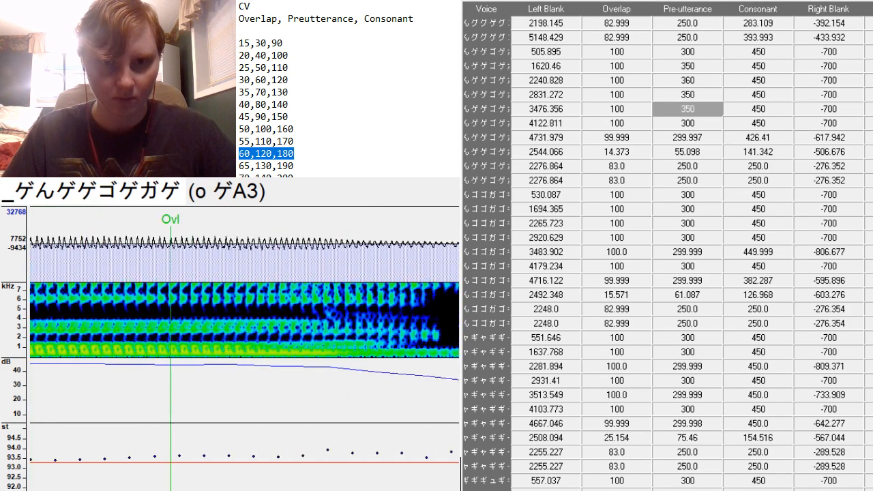
pyautogui.scroll(-5, 230, 307)
pyautogui.scroll(7, 229, 307)
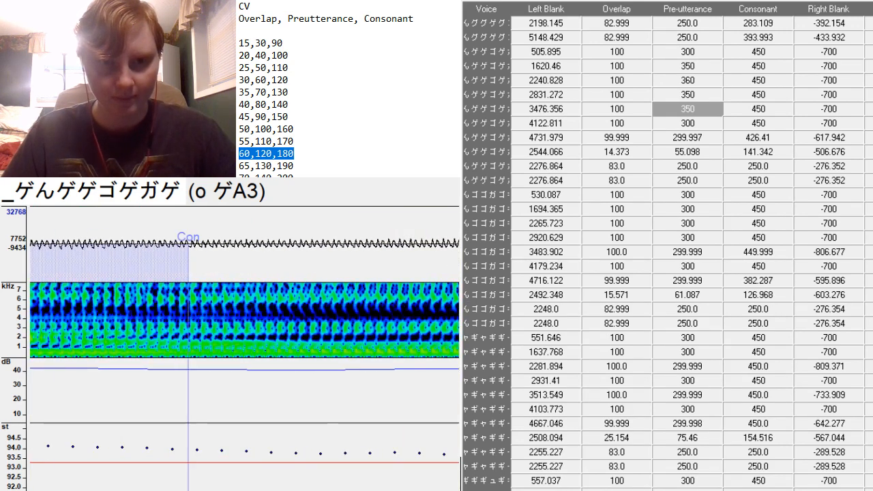
# Align the "e ガA3" pre-utterance with the consonant onset, at a left blank of about 4085.8, and check the preceding vowel's ending.
pyautogui.press('Down')
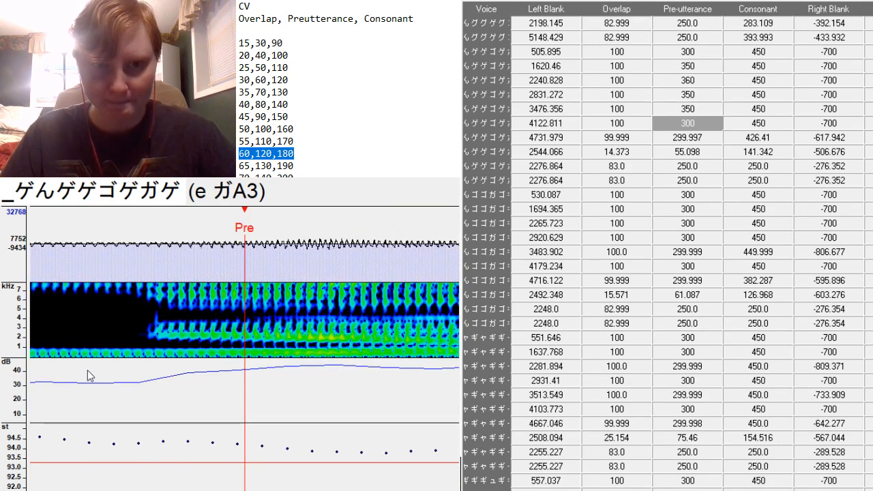
pyautogui.press('F3')
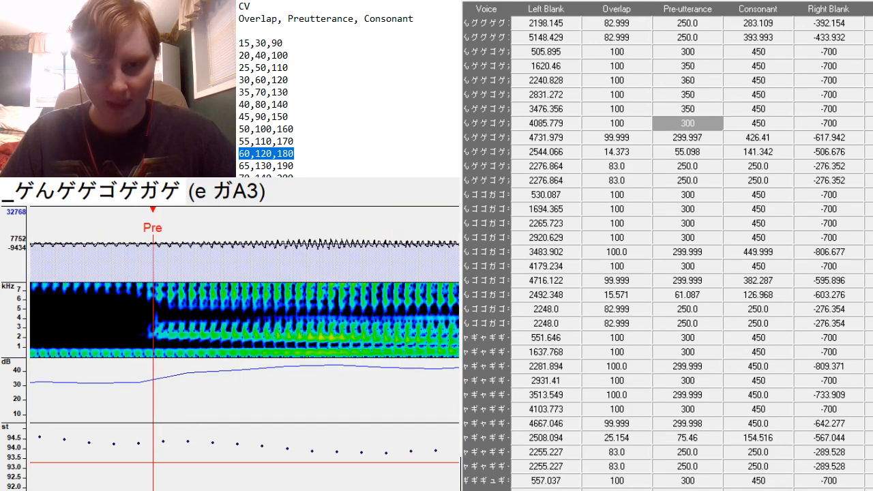
pyautogui.scroll(6, 154, 351)
pyautogui.scroll(2, 244, 348)
pyautogui.scroll(-5, 244, 348)
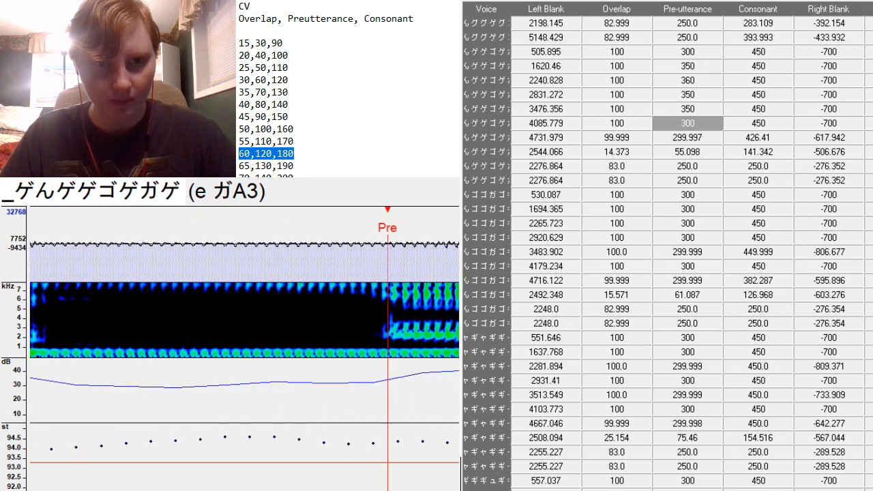
pyautogui.scroll(-6, 244, 348)
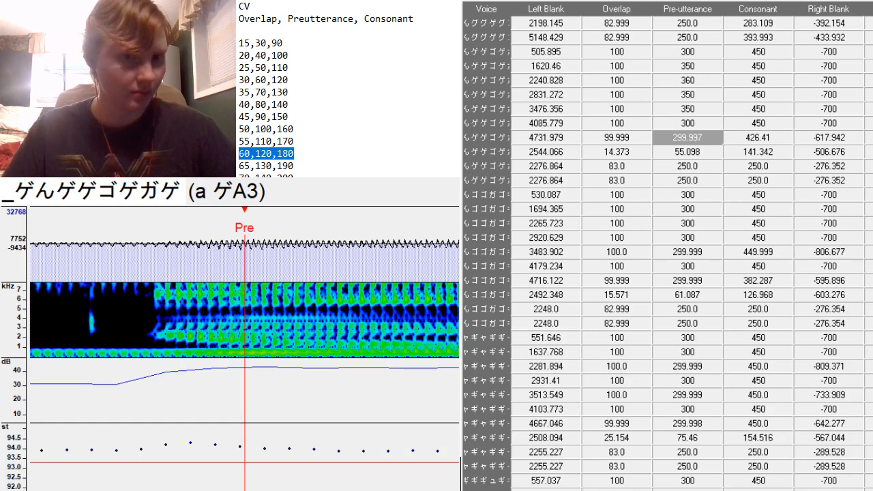
# Align the "a ゲA3" pre-utterance with the consonant onset, at a left blank of about 4694.6, and check its right blank.
pyautogui.moveTo(135, 353); pyautogui.dragTo(152, 361)
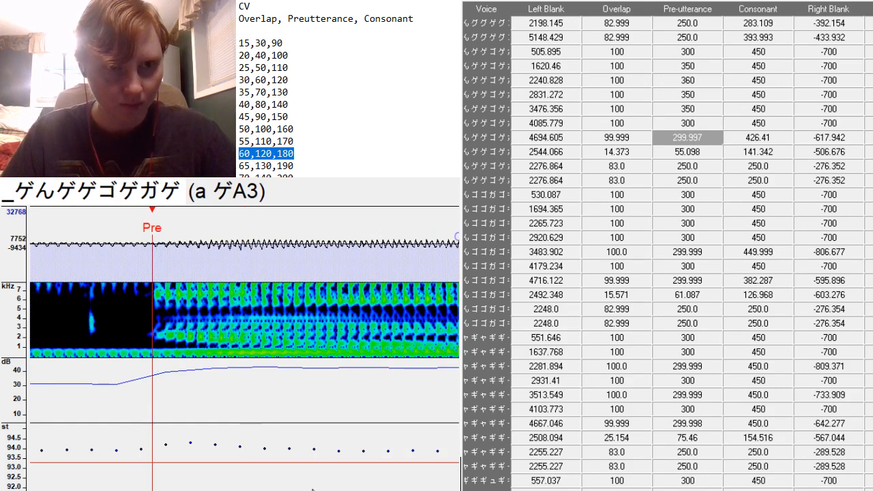
pyautogui.hscroll(-10, 245, 351)
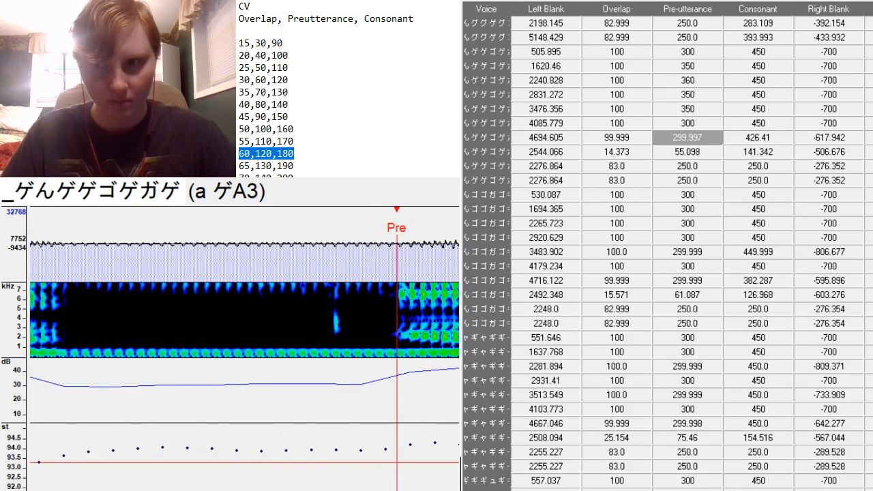
pyautogui.hscroll(6, 244, 351)
pyautogui.hscroll(10, 245, 352)
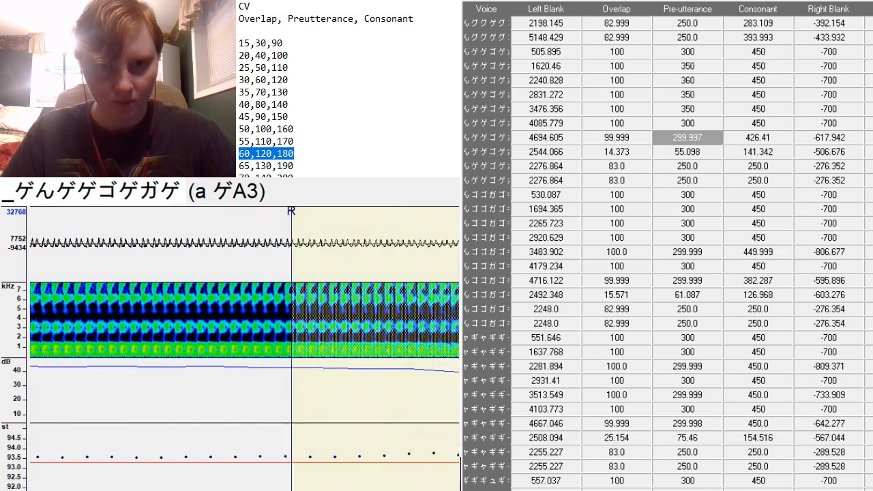
# Set the "ゲA3" overlap, pre-utterance and consonant to 60, 120 and 180, aligned with the onset at a left blank of about 2476.4.
pyautogui.press('Down')
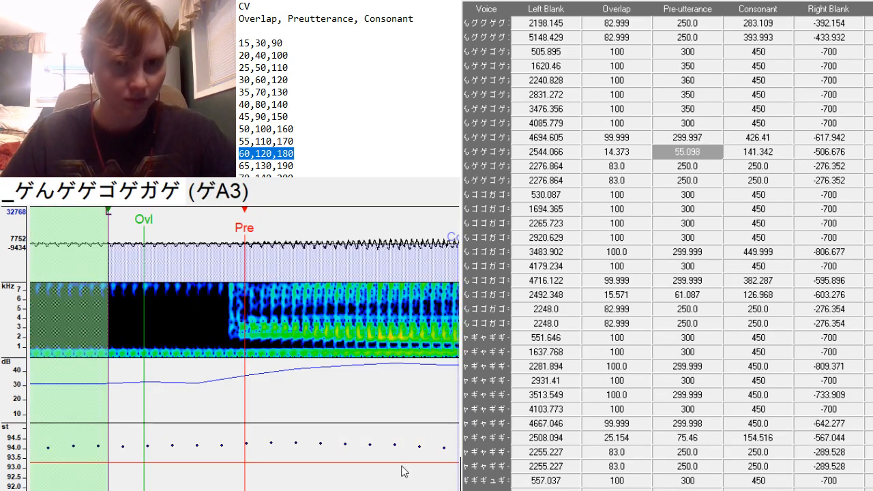
pyautogui.click(614, 151)
pyautogui.write('60\t120\t180')
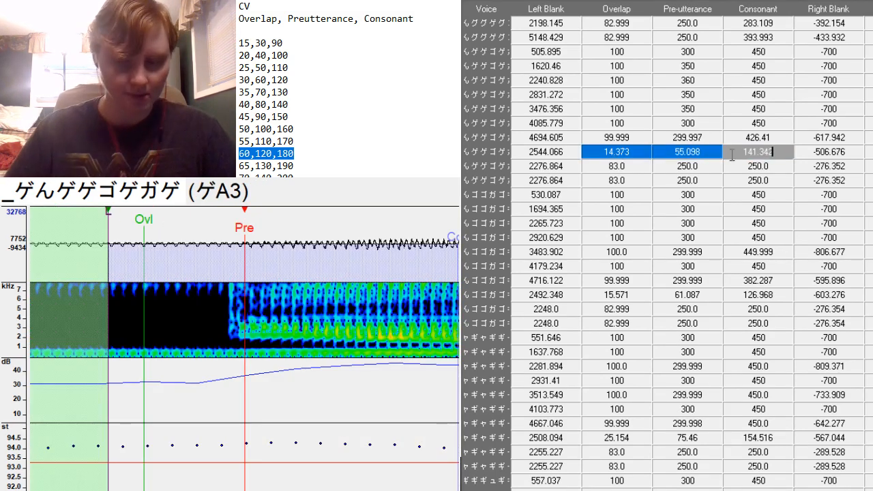
pyautogui.click(241, 364)
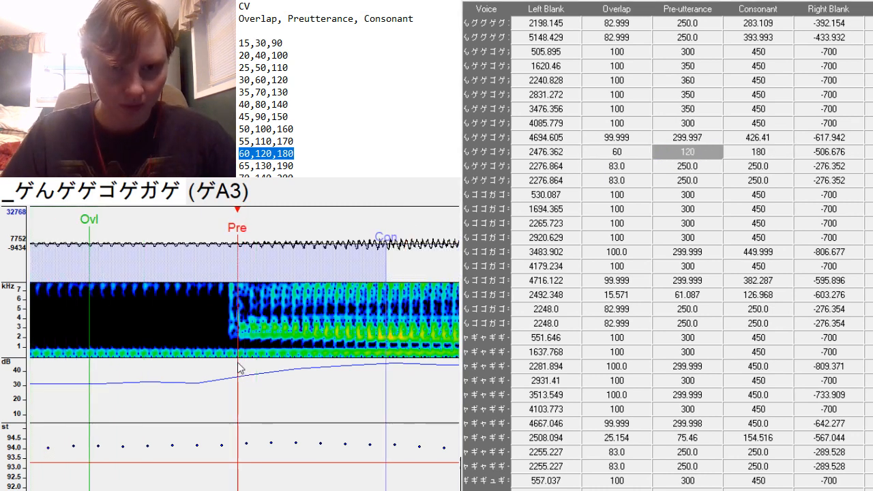
pyautogui.scroll(7, 240, 348)
pyautogui.scroll(-10, 240, 348)
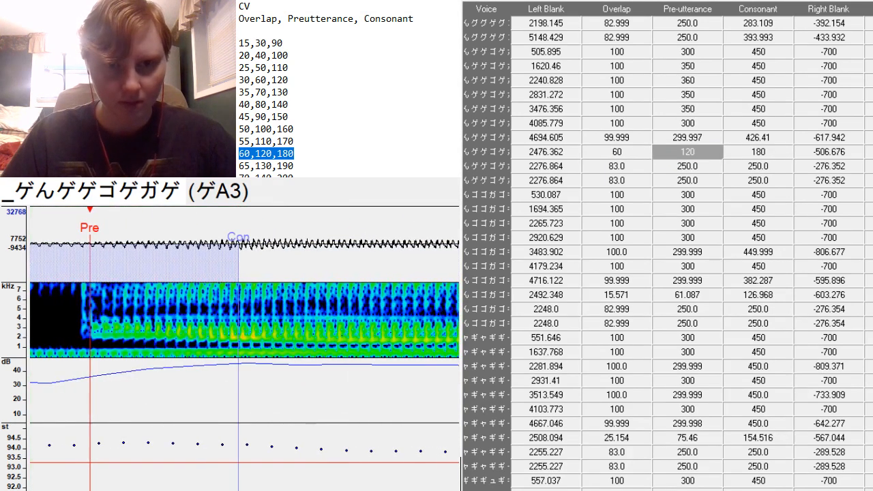
# Extend the "ゲA3" consonant to about 246.9 and pull its right blank back into the steady vowel, to about -422.2.
pyautogui.moveTo(239, 303); pyautogui.dragTo(406, 454)
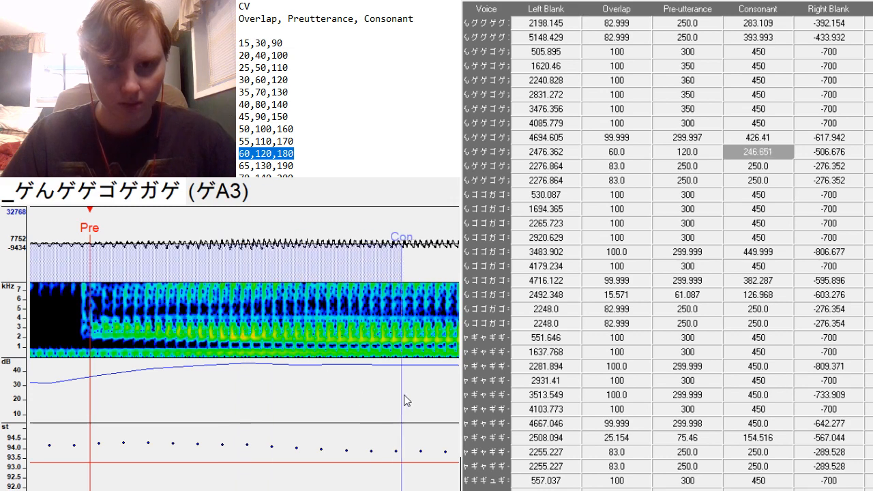
pyautogui.scroll(-10, 245, 349)
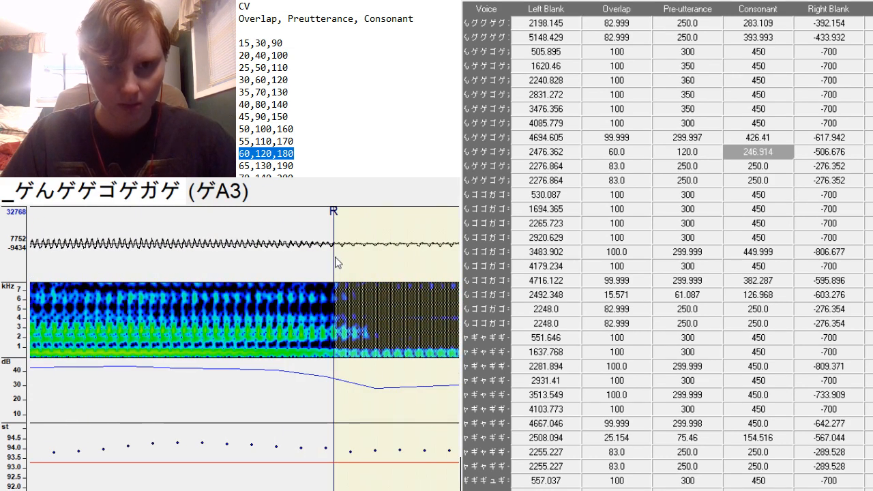
pyautogui.moveTo(335, 262); pyautogui.dragTo(124, 386)
pyautogui.press('Down')
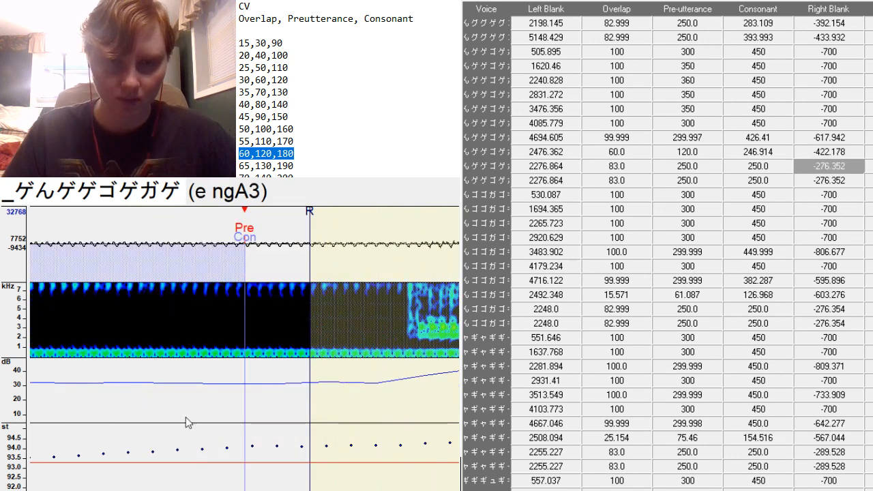
# Align the "e ngA3" pre-utterance with the end of the vowel, at a left blank of about 2179.8.
pyautogui.scroll(8, 223, 488)
pyautogui.press('F3')
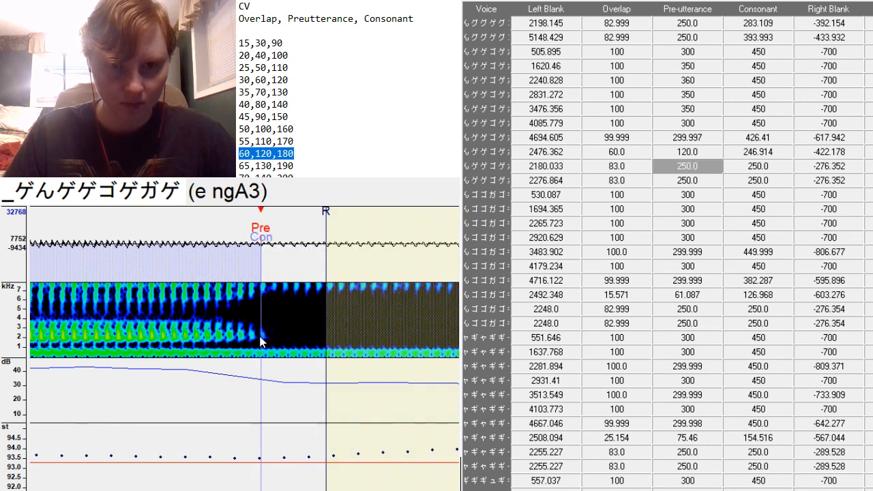
pyautogui.scroll(-5, 244, 348)
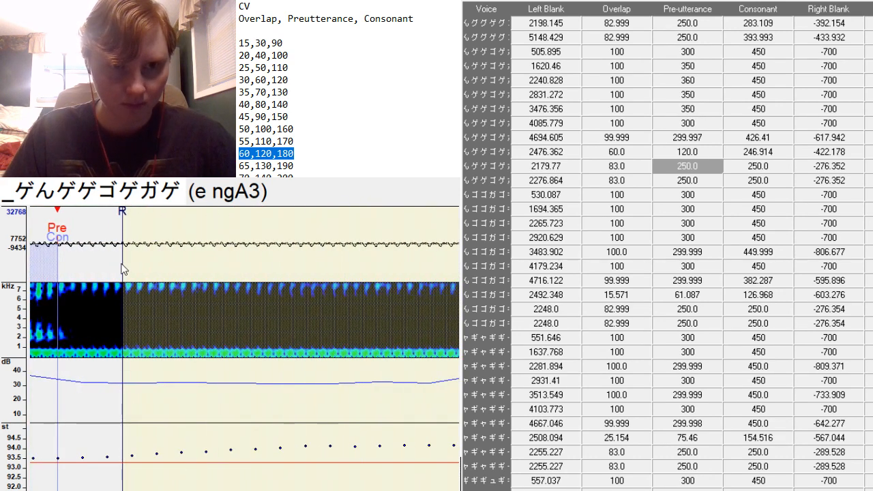
# Extend the "e ngA3" right blank to just before the next consonant, about -406.6, and its consonant to about 273.4.
pyautogui.moveTo(125, 271); pyautogui.dragTo(448, 418)
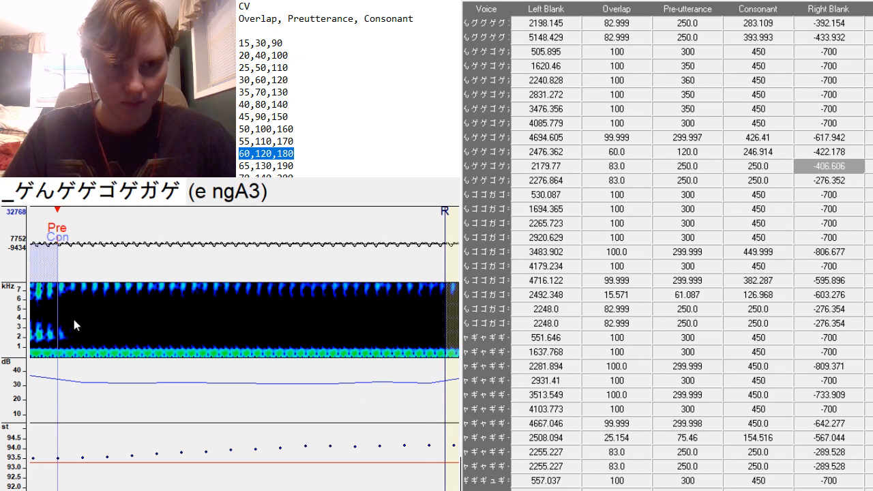
pyautogui.moveTo(57, 310)
pyautogui.mouseDown()
pyautogui.moveTo(157, 321)
pyautogui.moveTo(115, 372)
pyautogui.mouseUp()
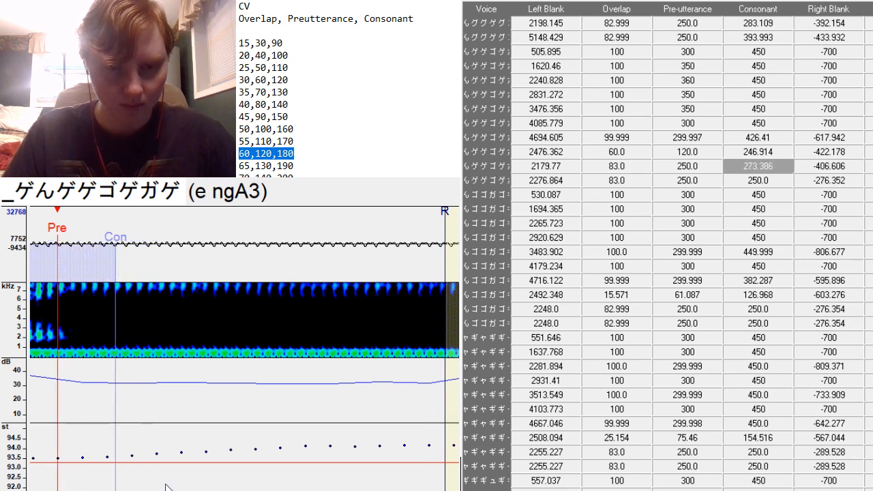
pyautogui.scroll(-6, 244, 349)
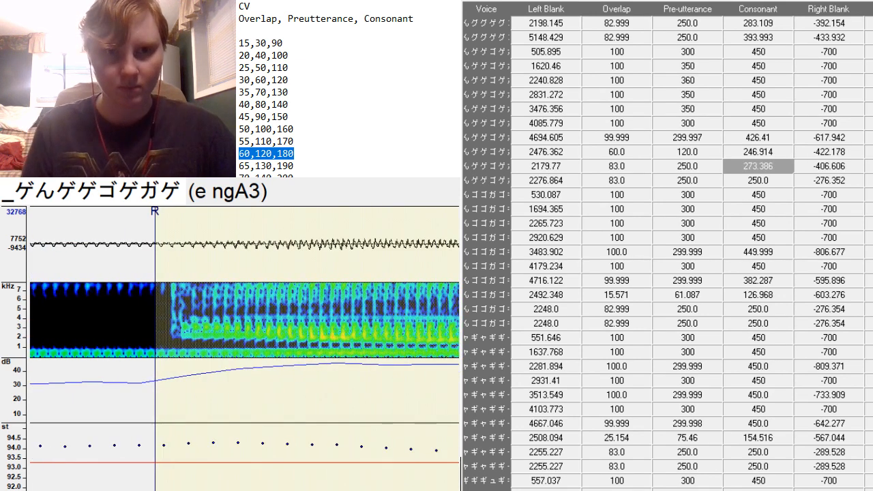
# Place the "e ng-A3" pre-utterance in the fading final nasal of the recording, at a left blank of about 5226.2.
pyautogui.press('Down')
pyautogui.scroll(-8, 244, 348)
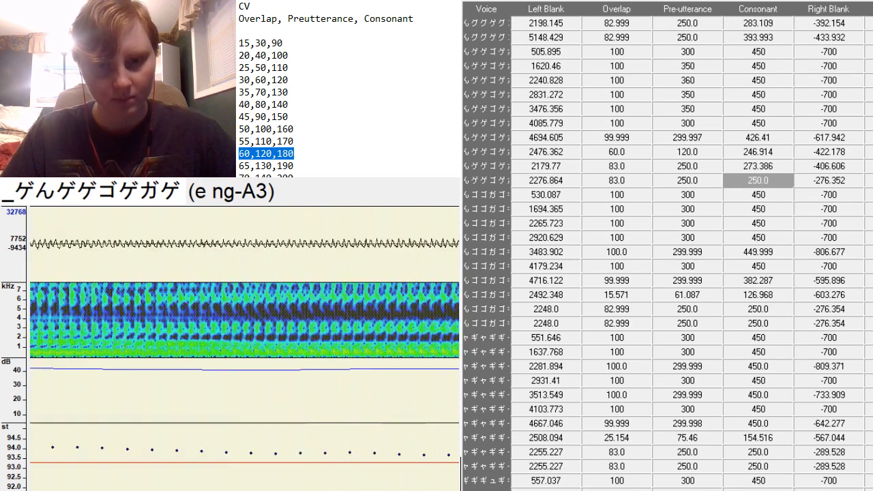
pyautogui.scroll(-2, 244, 348)
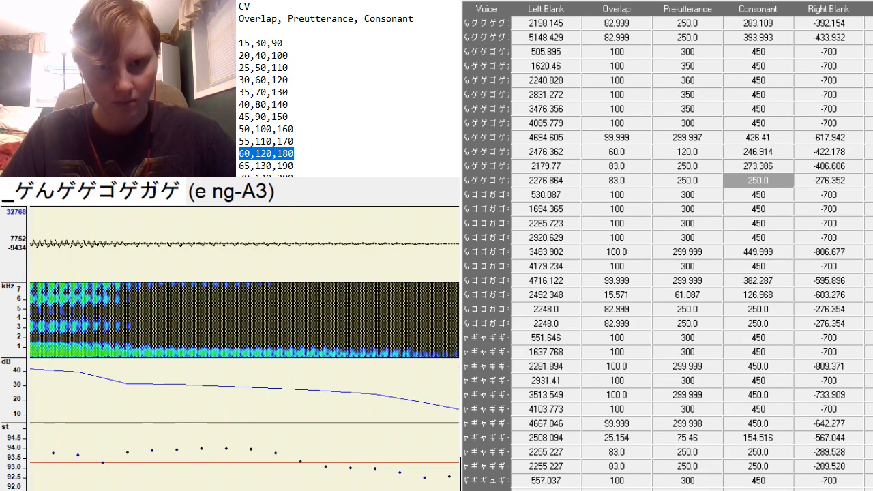
pyautogui.press('F3')
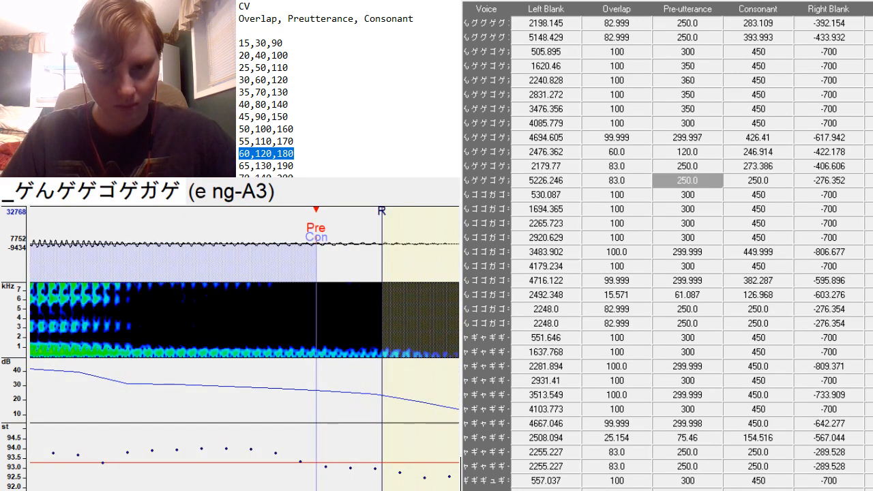
# Extend the "e ng-A3" right blank into the closing silence, to about -435.5, and its consonant past the fade-out, to about 343.5.
pyautogui.scroll(9, 245, 349)
pyautogui.scroll(-17, 244, 349)
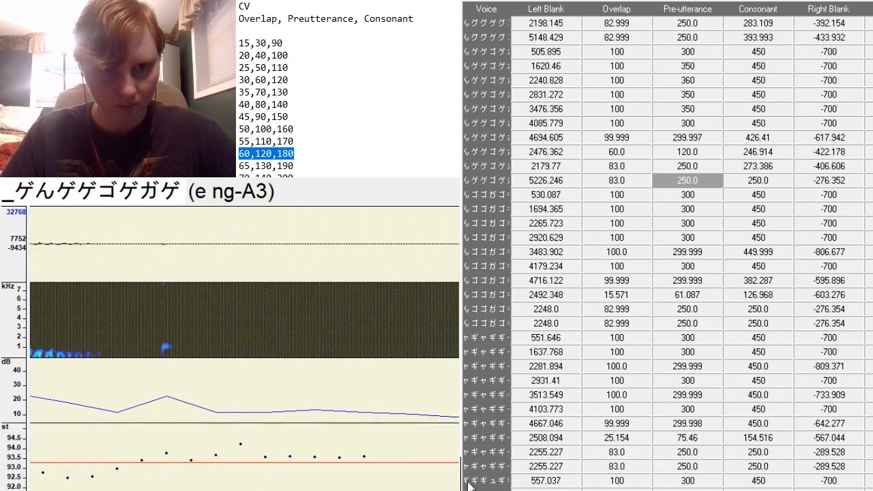
pyautogui.scroll(-1, 423, 484)
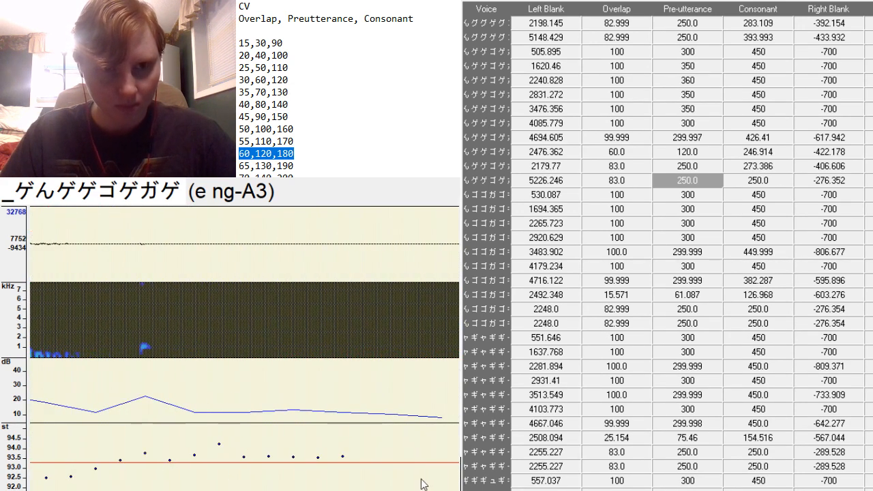
pyautogui.scroll(4, 461, 481)
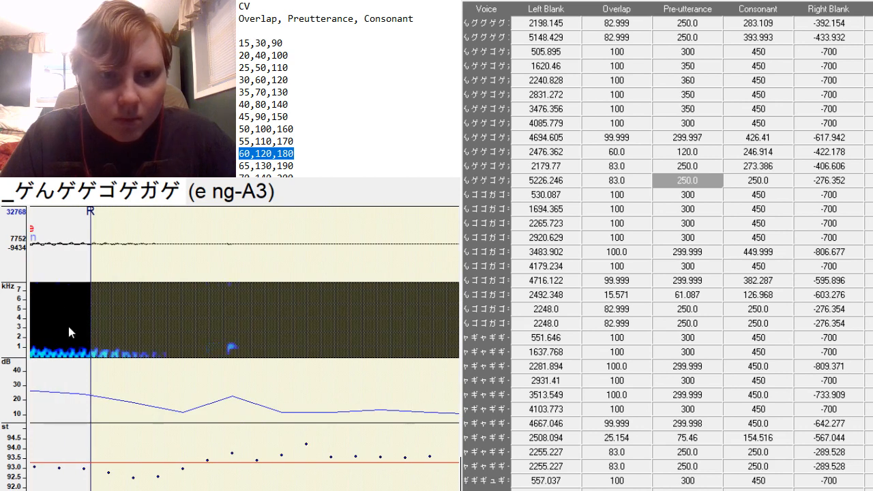
pyautogui.moveTo(91, 266)
pyautogui.mouseDown()
pyautogui.moveTo(370, 386)
pyautogui.moveTo(519, 356)
pyautogui.mouseUp()
pyautogui.scroll(8, 287, 450)
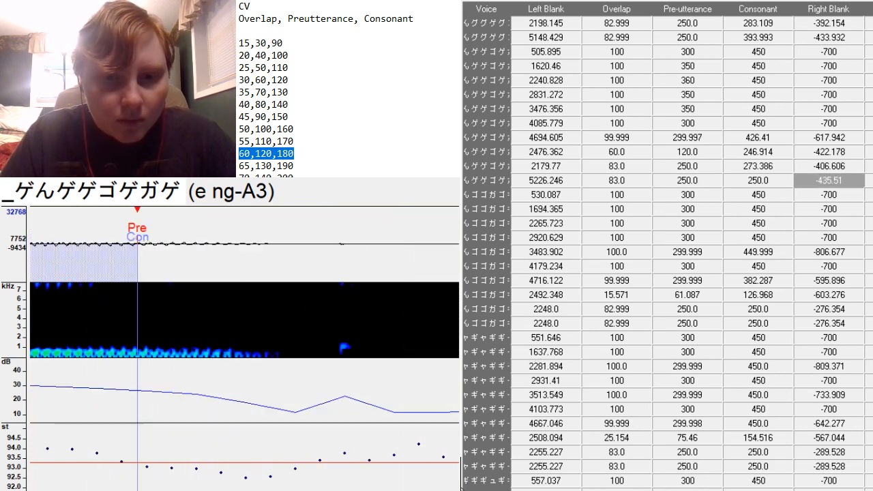
pyautogui.scroll(-2, 287, 450)
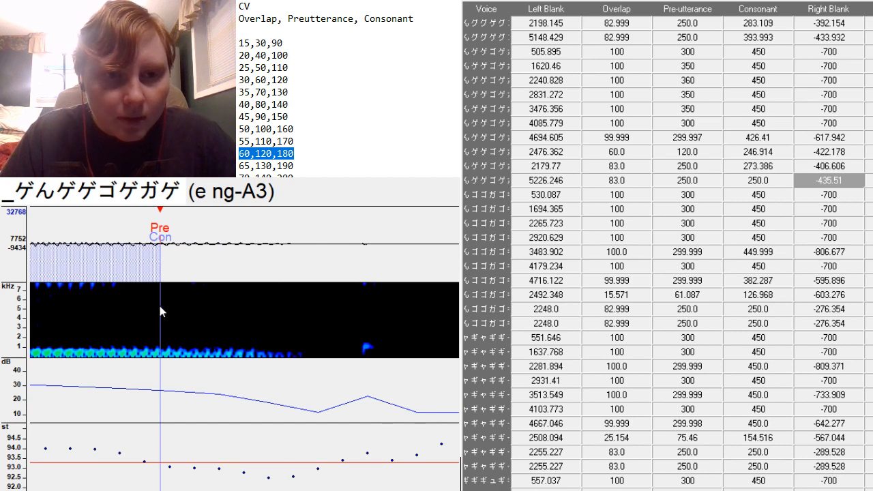
pyautogui.moveTo(160, 308)
pyautogui.mouseDown()
pyautogui.moveTo(336, 382)
pyautogui.moveTo(392, 378)
pyautogui.mouseUp()
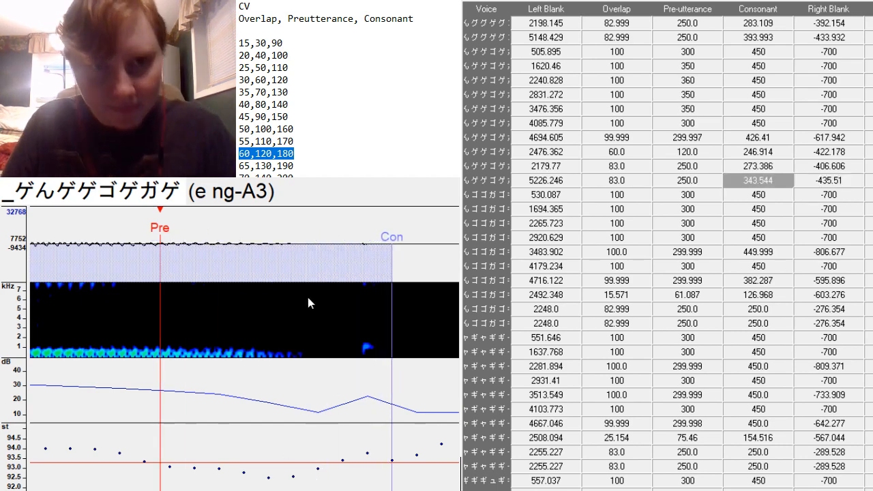
# Align the "- ゴA3" pre-utterance with the consonant onset, at a left blank of about 535.6, and check its consonant and right blank.
pyautogui.click(758, 196)
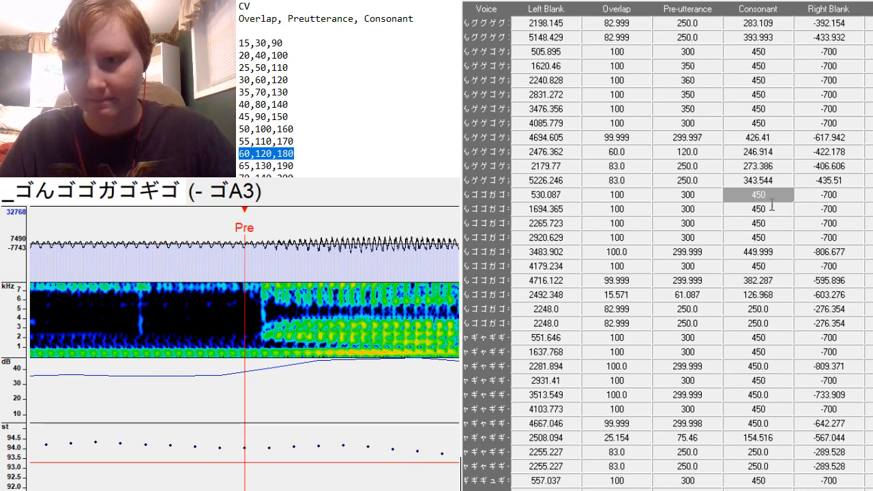
pyautogui.moveTo(264, 344); pyautogui.dragTo(258, 345)
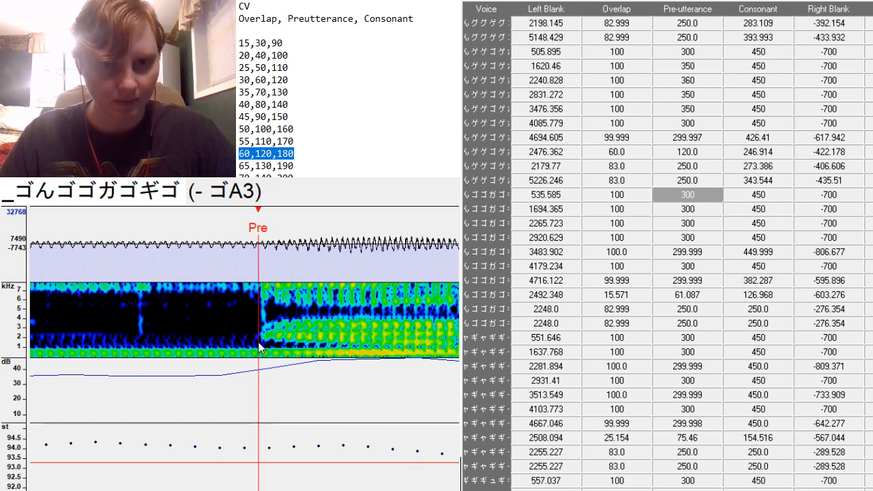
pyautogui.hscroll(-5, 258, 345)
pyautogui.hscroll(20, 258, 346)
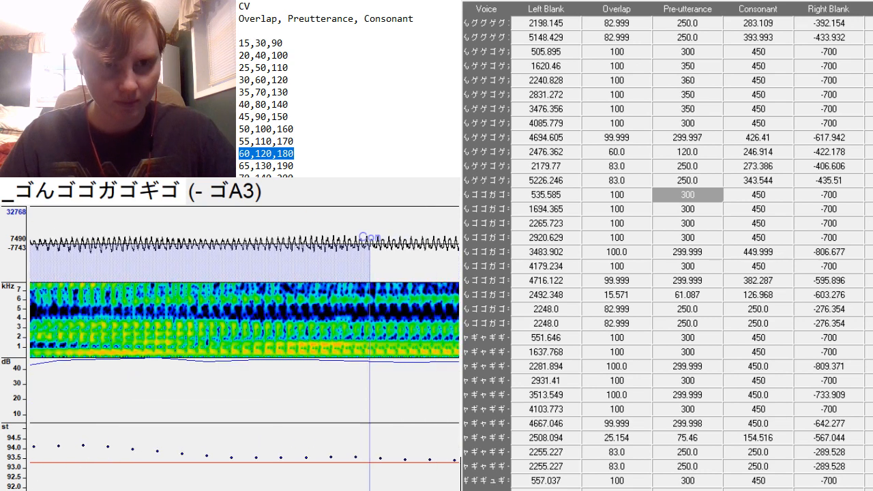
pyautogui.hscroll(6, 258, 345)
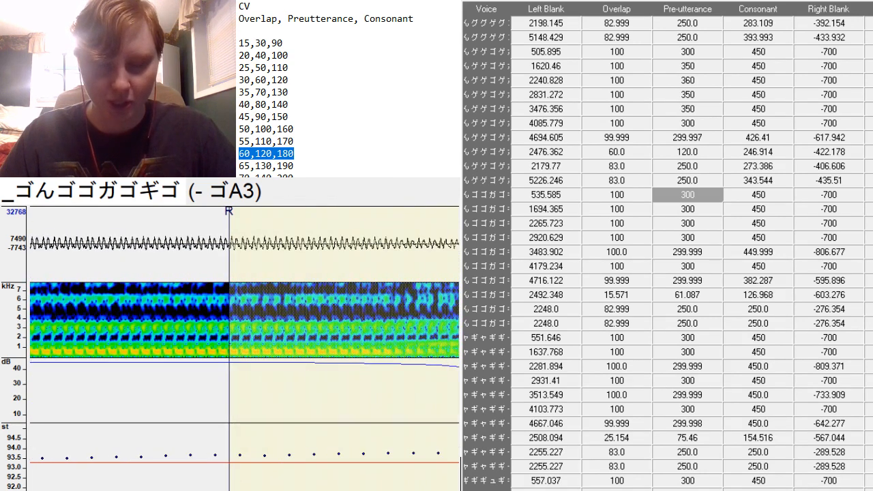
pyautogui.hscroll(3, 258, 346)
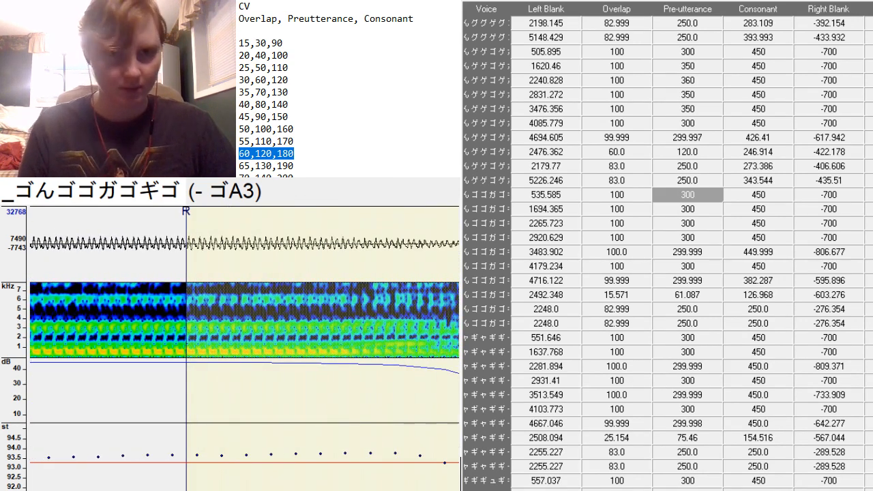
pyautogui.hscroll(3, 257, 345)
# Align the "n ゴA3" pre-utterance with the consonant onset, at a left blank of about 1677.8, and check its right blank.
pyautogui.press('Down')
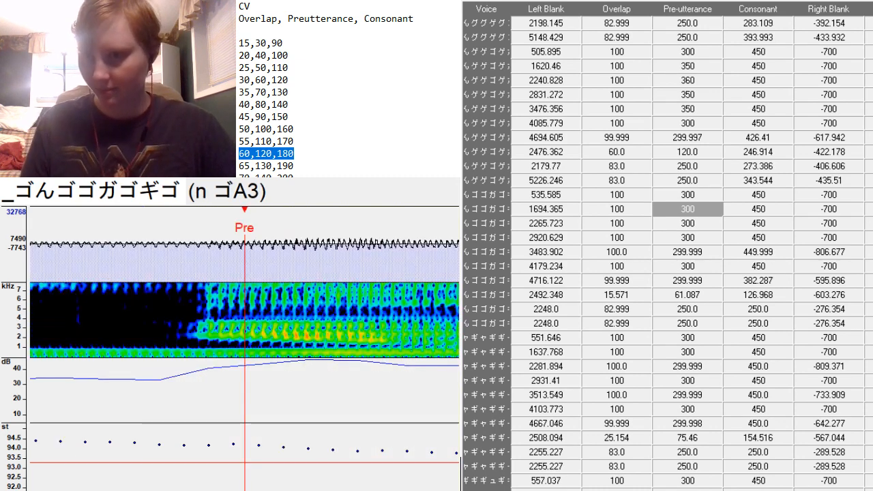
pyautogui.click(205, 352)
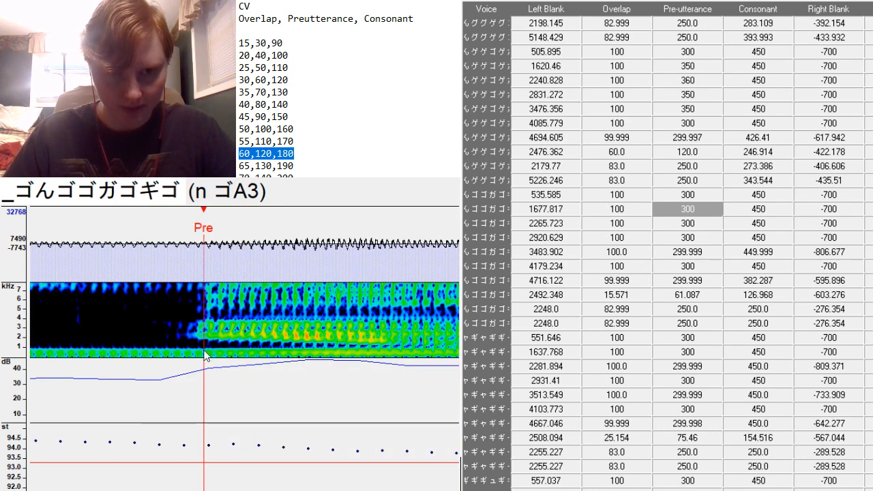
pyautogui.hscroll(-3, 204, 352)
pyautogui.hscroll(5, 205, 352)
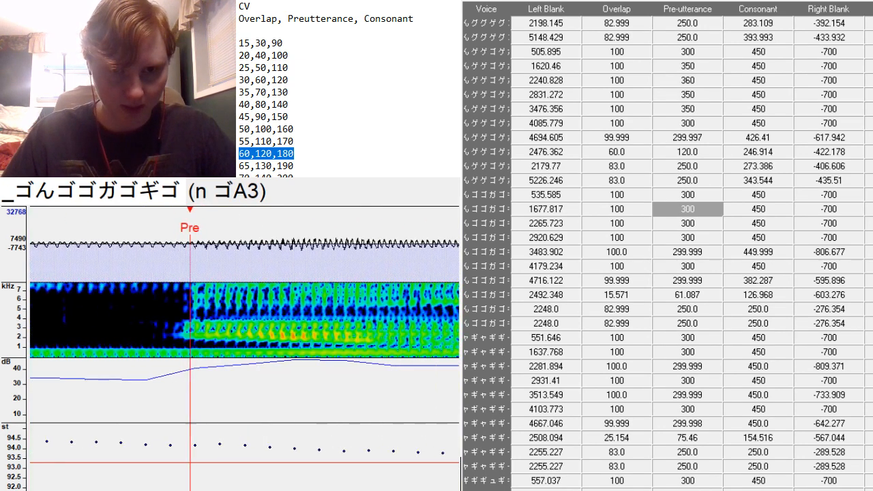
pyautogui.hscroll(3, 245, 349)
# Align the "o ゴA3" pre-utterance with the onset, at a left blank of about 2296.4, and pull its right blank back to about -628.2.
pyautogui.press('Down')
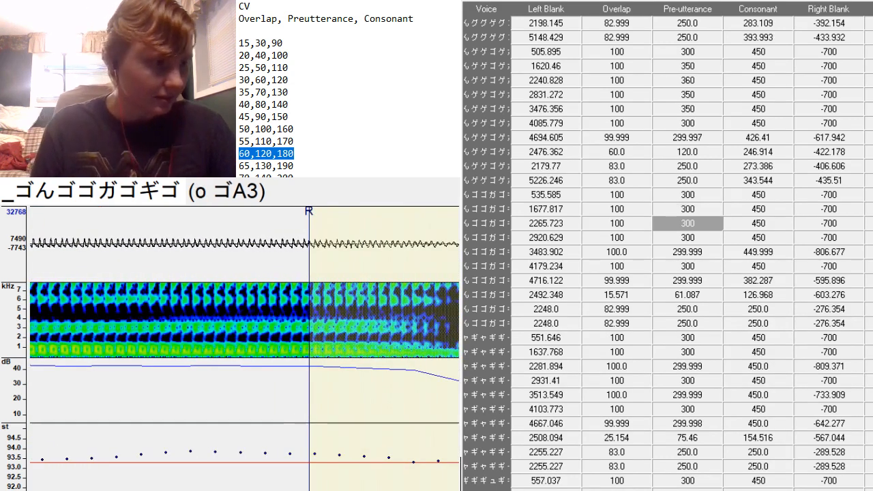
pyautogui.click(321, 348)
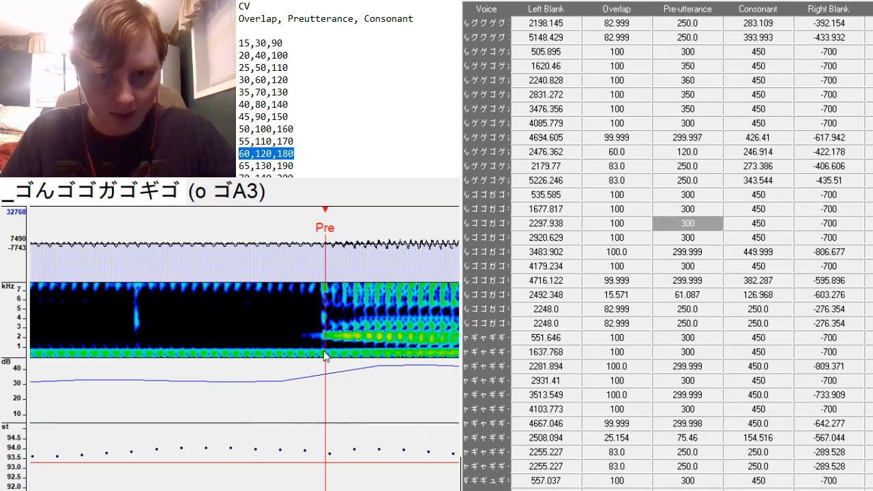
pyautogui.hscroll(-2, 293, 427)
pyautogui.hscroll(5, 245, 348)
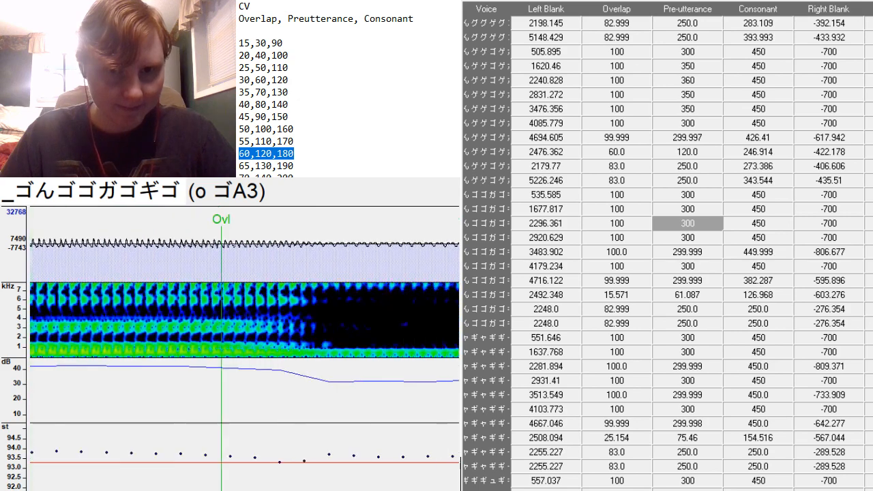
pyautogui.hscroll(5, 245, 349)
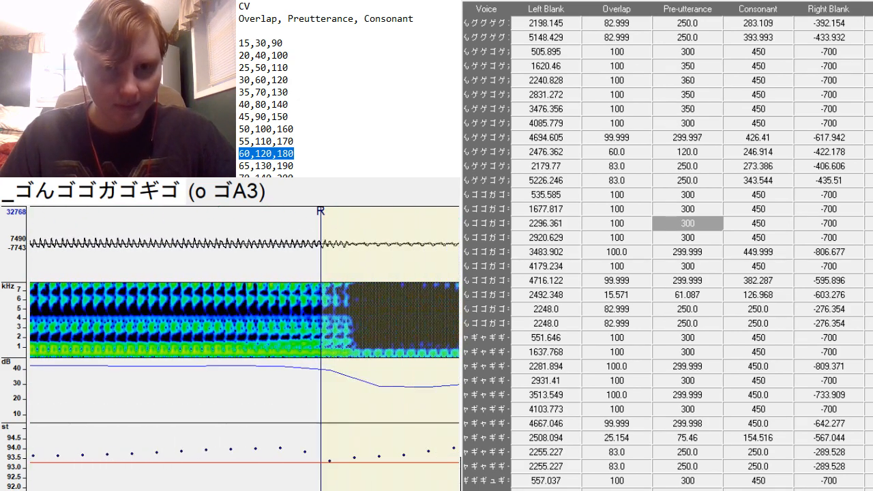
pyautogui.moveTo(321, 263)
pyautogui.mouseDown()
pyautogui.moveTo(151, 358)
pyautogui.moveTo(143, 352)
pyautogui.mouseUp()
# Set the "o ガA3" pre-utterance to 350 and align it with the consonant onset, at a left blank of about 2857.3.
pyautogui.press('Down')
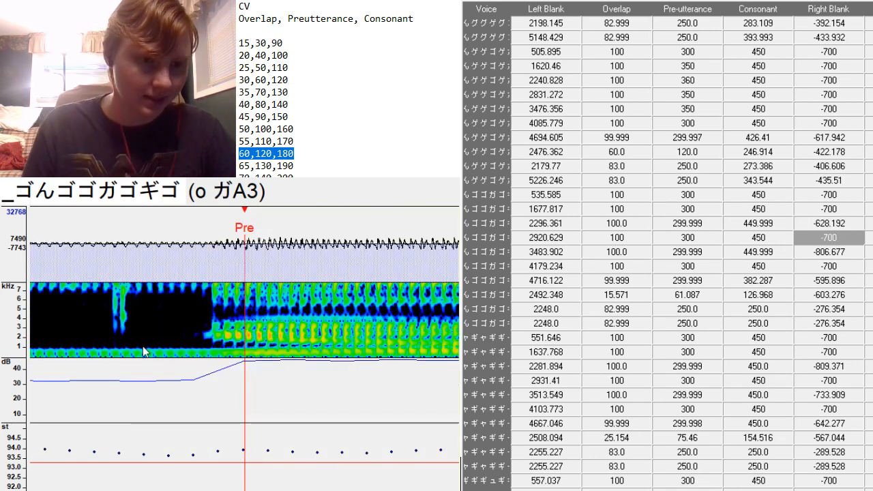
pyautogui.moveTo(244, 355); pyautogui.dragTo(213, 359)
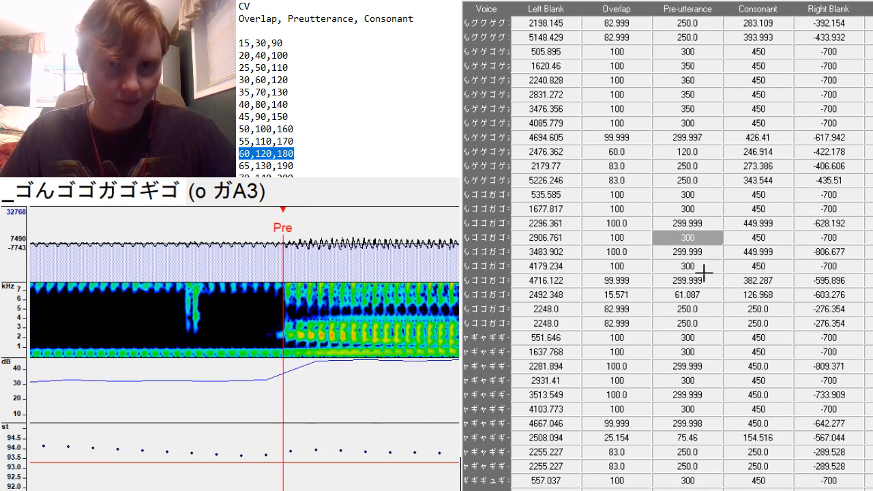
pyautogui.write('35')
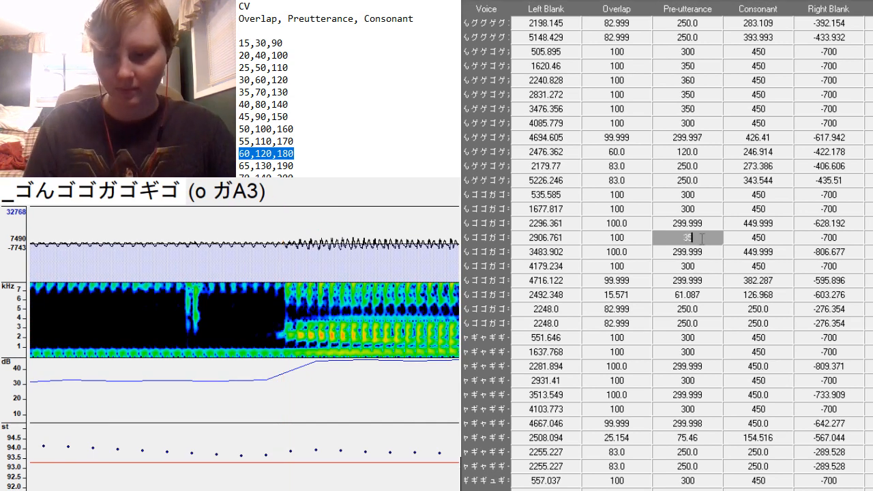
pyautogui.write('0')
pyautogui.press('Return')
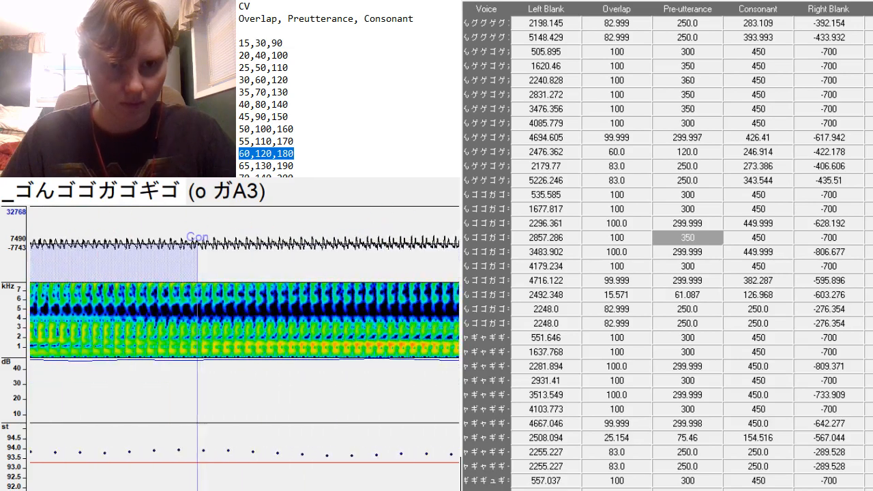
pyautogui.scroll(-1, 244, 348)
# Align the "a ゴA3" pre-utterance with the onset, at a left blank of about 3517.7, and pull its right blank back to about -682.6.
pyautogui.press('Down')
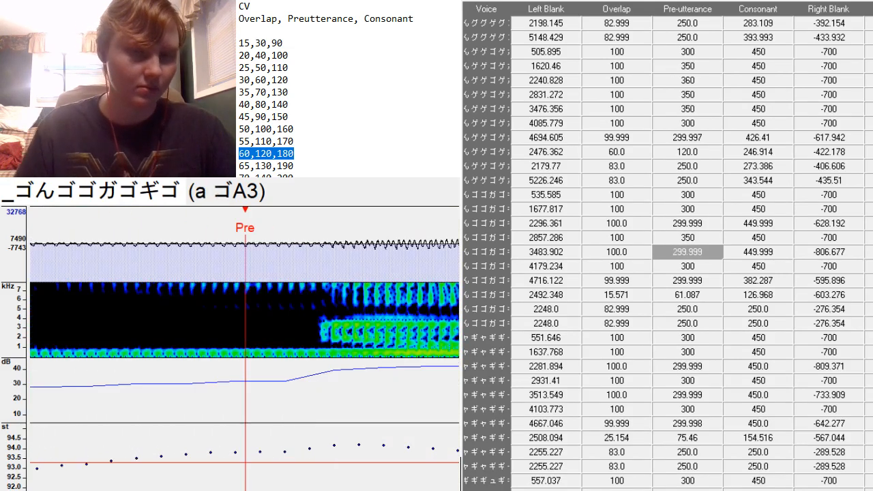
pyautogui.scroll(2, 260, 454)
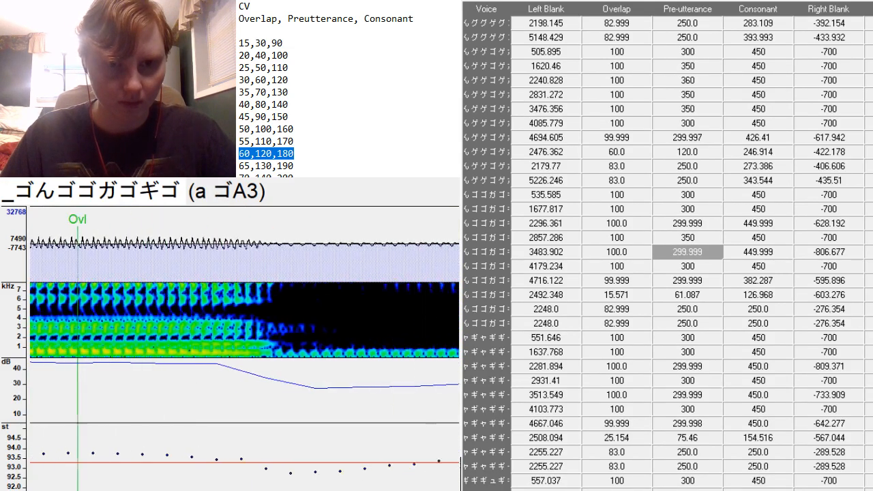
pyautogui.scroll(-3, 259, 454)
pyautogui.moveTo(198, 363); pyautogui.dragTo(186, 352)
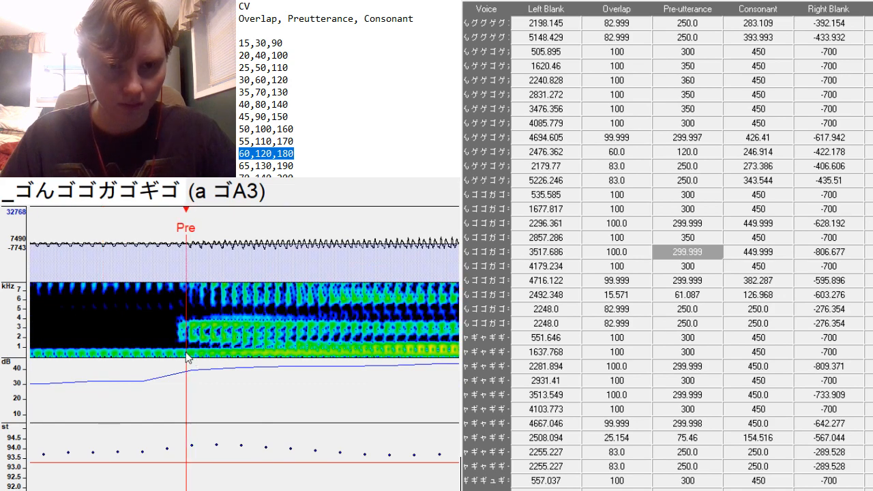
pyautogui.scroll(1, 244, 361)
pyautogui.scroll(-4, 244, 361)
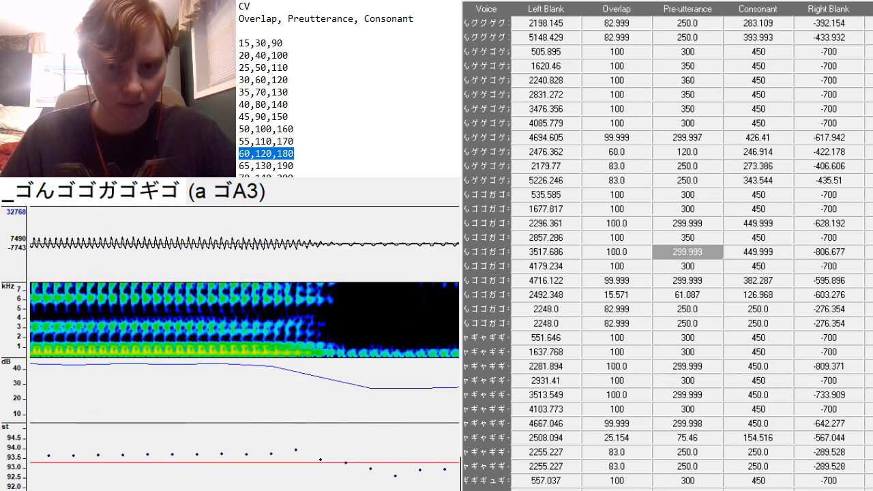
pyautogui.scroll(-1, 244, 348)
pyautogui.moveTo(439, 260)
pyautogui.mouseDown()
pyautogui.moveTo(312, 357)
pyautogui.moveTo(136, 403)
pyautogui.moveTo(128, 393)
pyautogui.mouseUp()
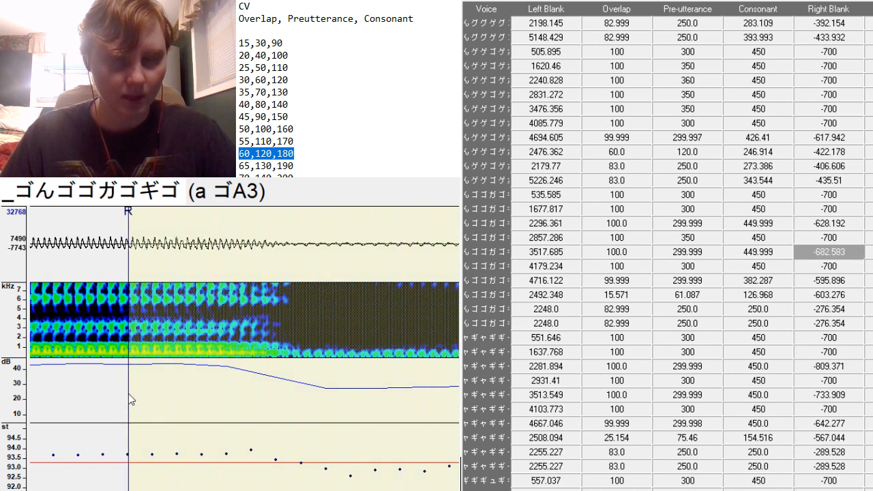
# Set the "o ギA3" pre-utterance to 330 and align it with the consonant onset, at a left blank of about 4103.3.
pyautogui.scroll(-1, 128, 393)
pyautogui.press('Down')
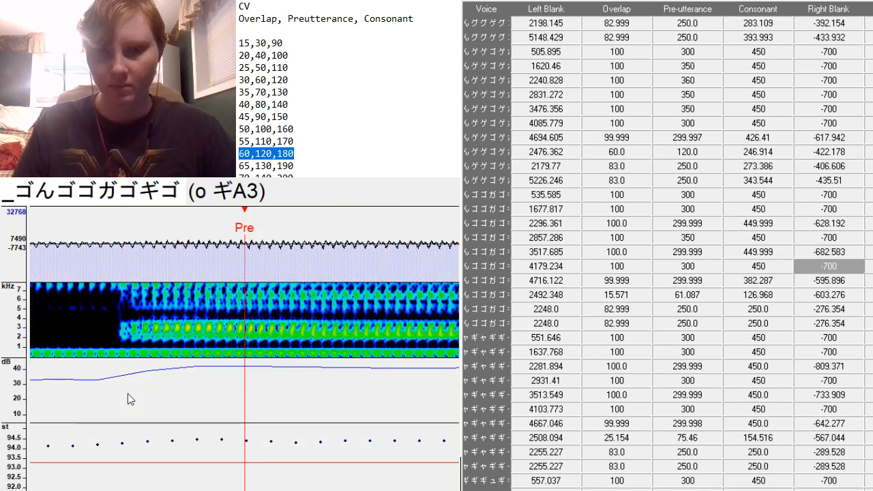
pyautogui.press('F6')
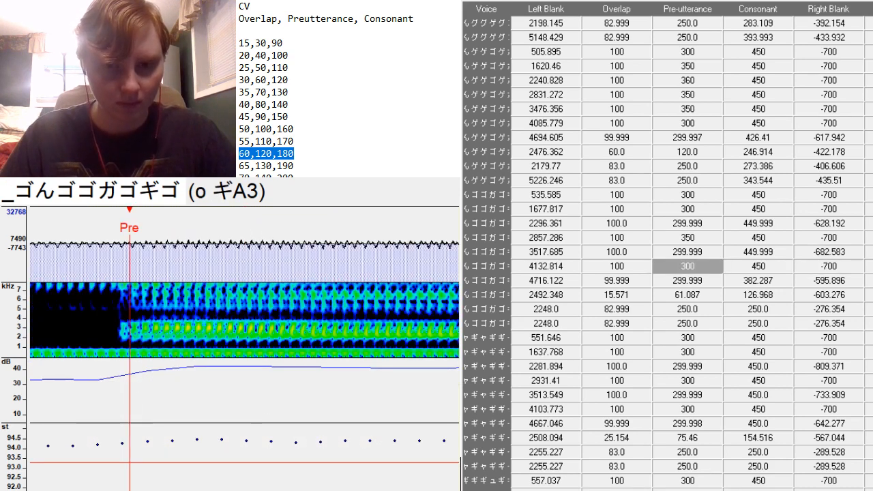
pyautogui.scroll(12, 129, 394)
pyautogui.scroll(-12, 129, 394)
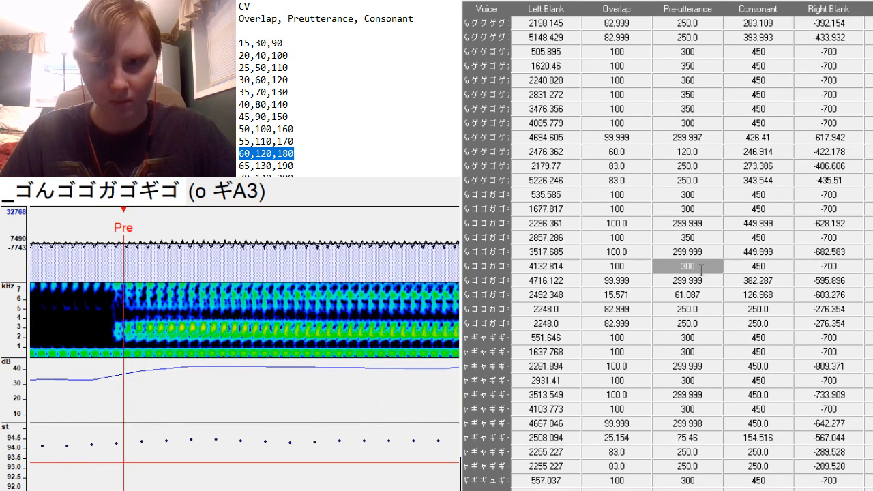
pyautogui.write('330')
pyautogui.press('Return')
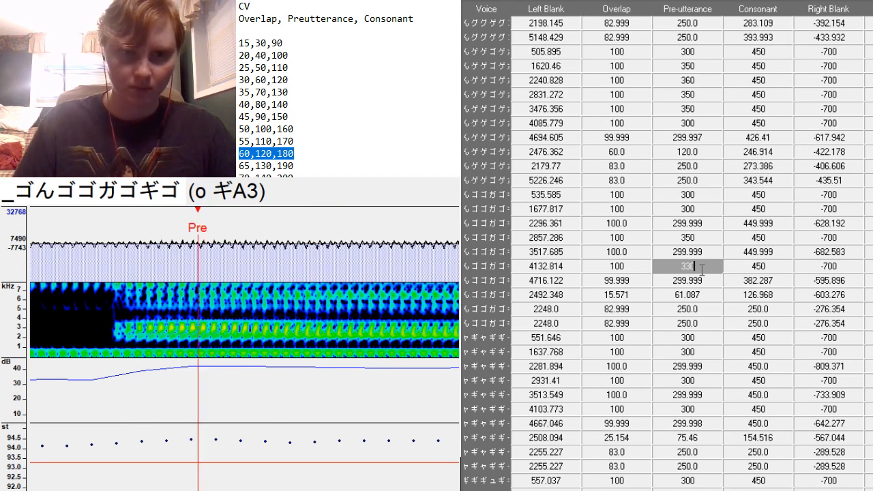
pyautogui.click(125, 353)
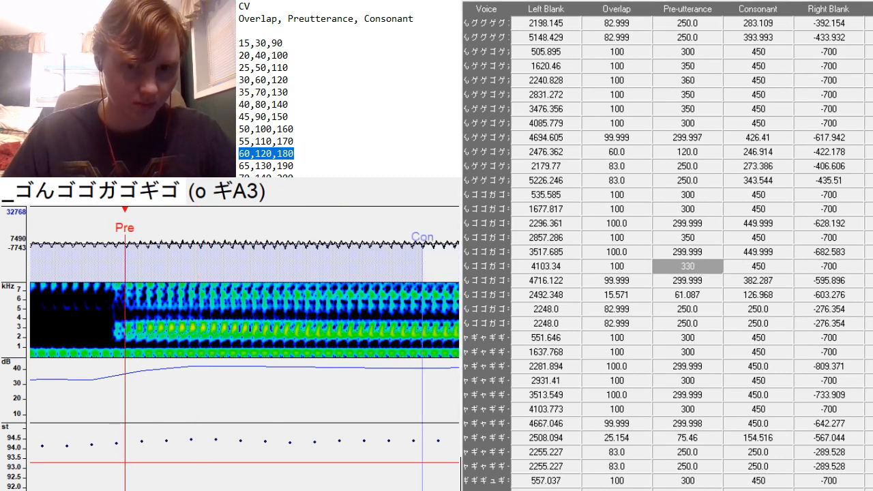
pyautogui.scroll(13, 244, 348)
pyautogui.scroll(-20, 245, 349)
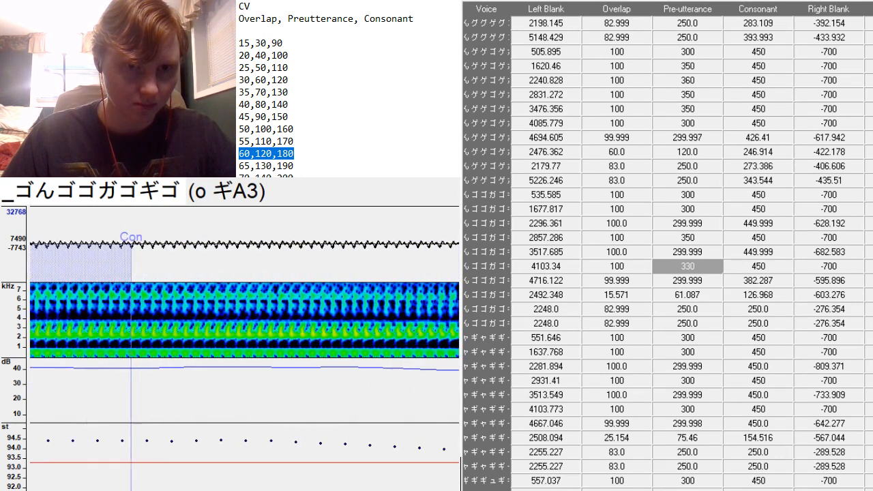
# Align the "i ゴA3" pre-utterance with the onset, at a left blank of about 4713.3, and extend its consonant to about 413.
pyautogui.scroll(-1, 244, 348)
pyautogui.press('Down')
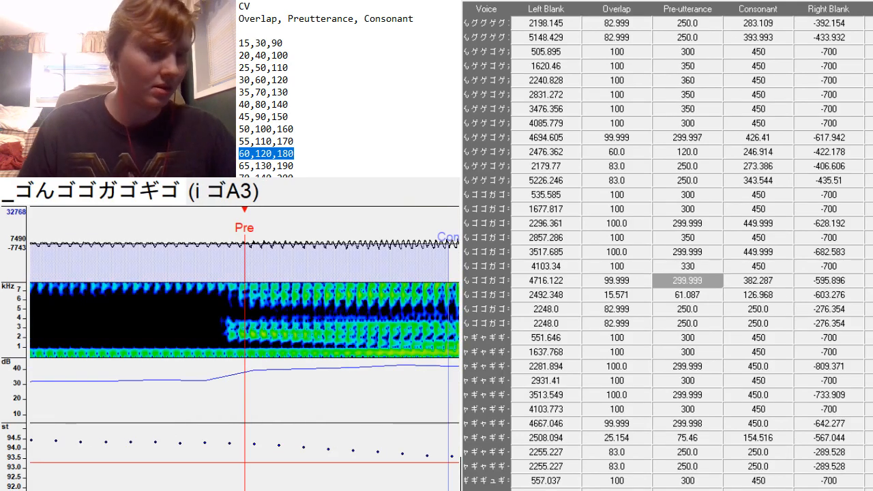
pyautogui.click(238, 363)
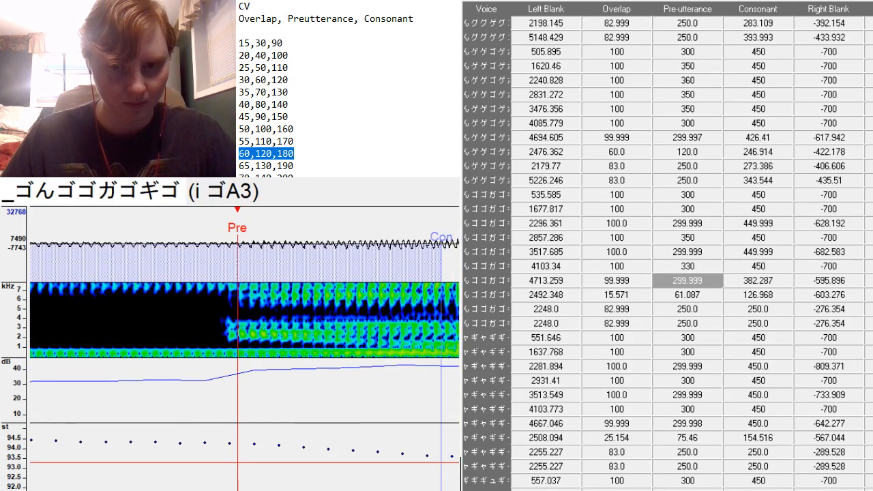
pyautogui.scroll(15, 237, 349)
pyautogui.scroll(-11, 237, 348)
pyautogui.scroll(10, 237, 348)
pyautogui.scroll(-9, 237, 348)
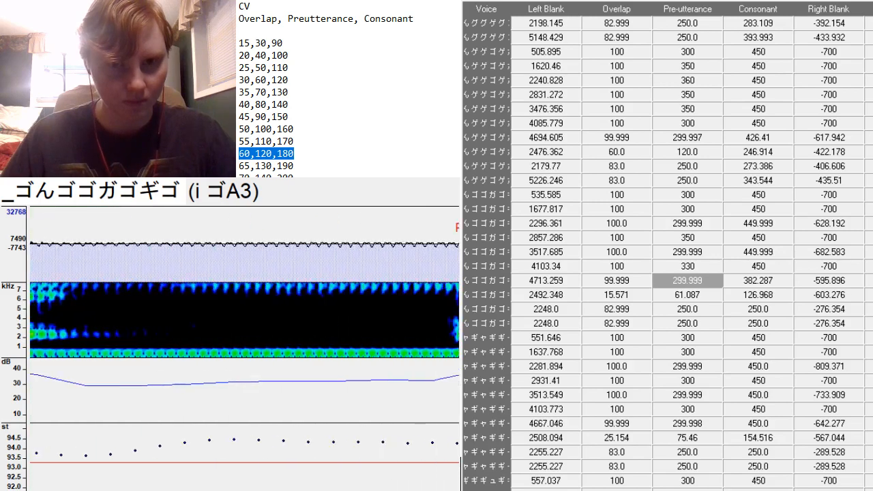
pyautogui.scroll(10, 238, 349)
pyautogui.scroll(-10, 237, 348)
pyautogui.scroll(10, 237, 348)
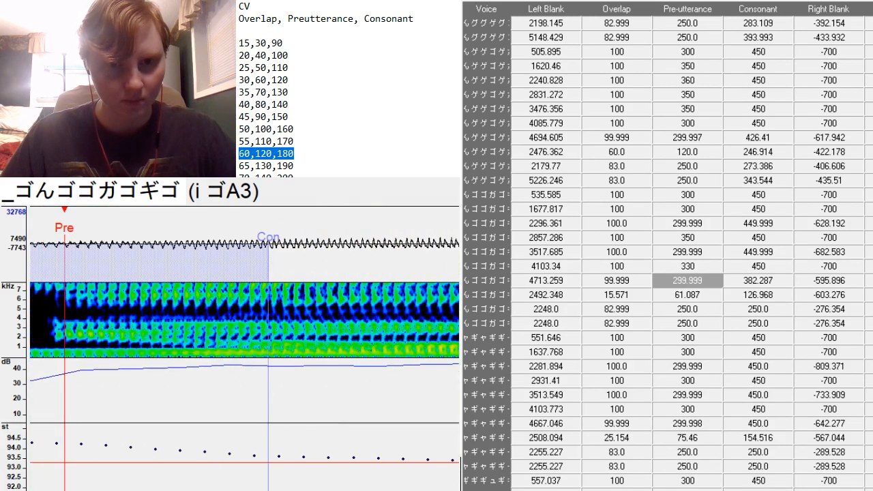
pyautogui.moveTo(268, 307); pyautogui.dragTo(344, 435)
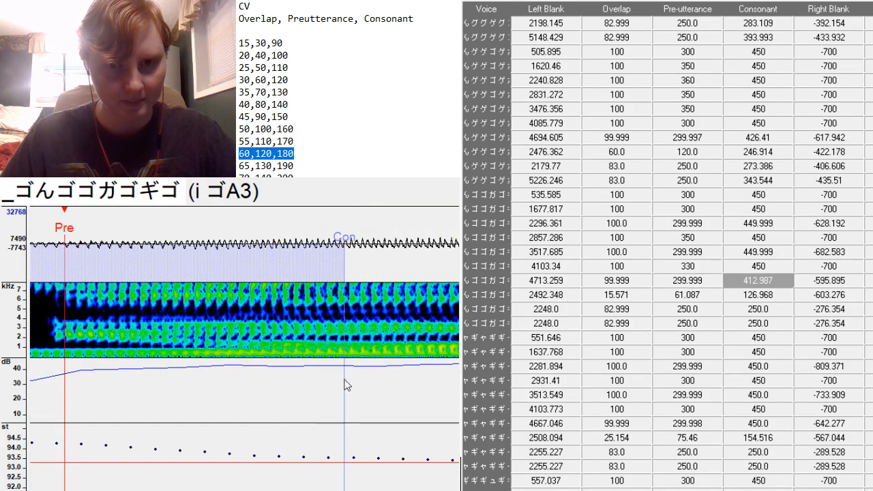
pyautogui.scroll(-10, 343, 436)
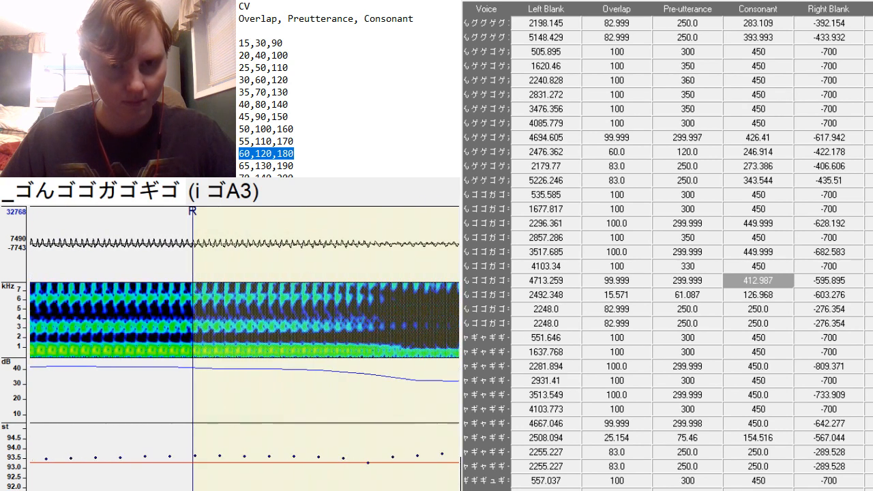
# Set the "ゴA3" overlap, pre-utterance and consonant to 60, 120 and 180, and align the pre-utterance at a left blank of about 2484.
pyautogui.press('Down')
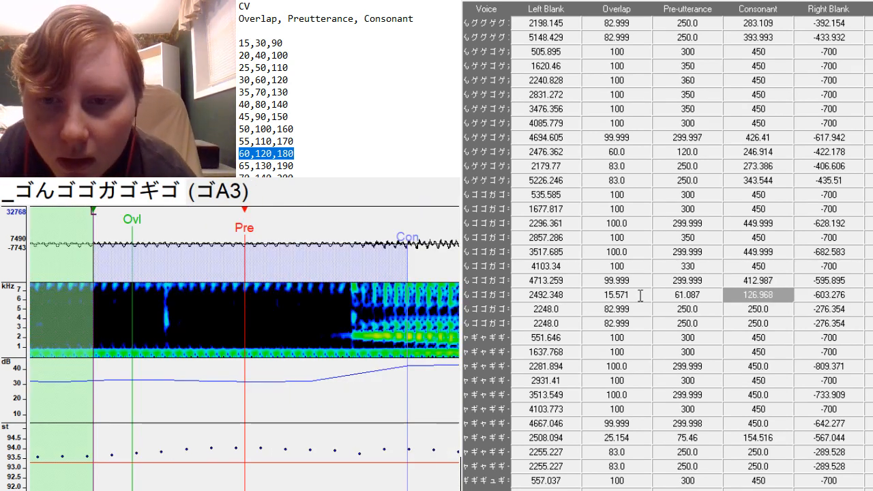
pyautogui.moveTo(640, 295); pyautogui.dragTo(778, 295)
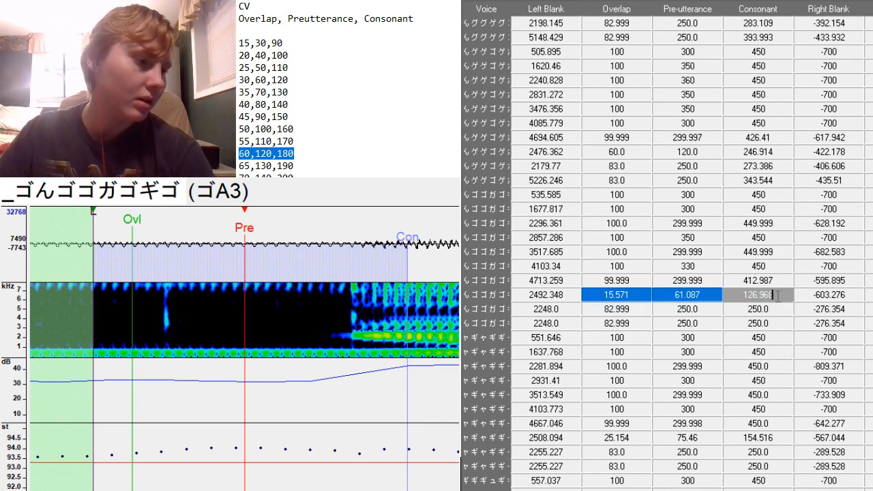
pyautogui.write('60\t120\t180')
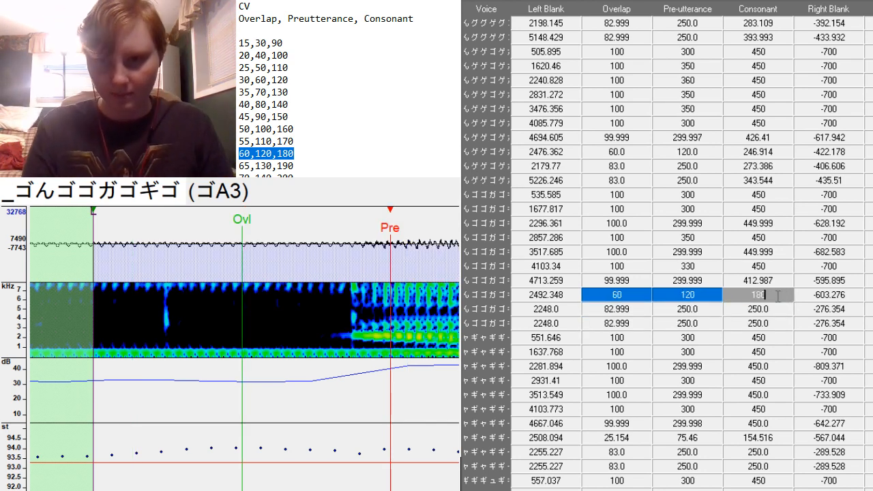
pyautogui.press('F3')
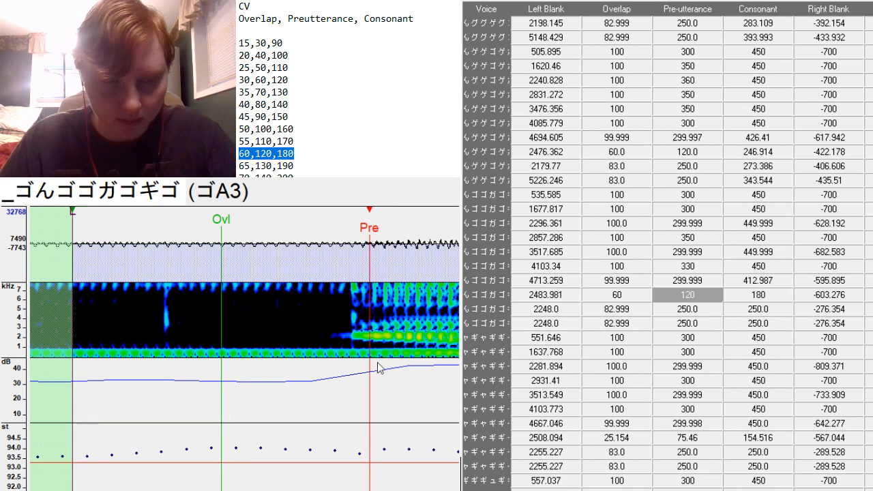
# Extend the "ゴA3" consonant to about 249.5 and pull its right blank back to about -445.3, before the vowel ends.
pyautogui.scroll(1, 369, 317)
pyautogui.scroll(-15, 369, 317)
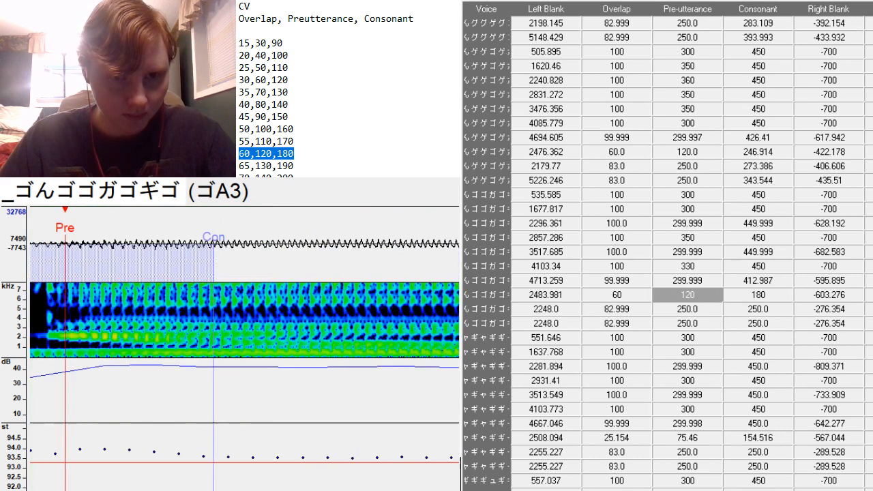
pyautogui.scroll(4, 369, 317)
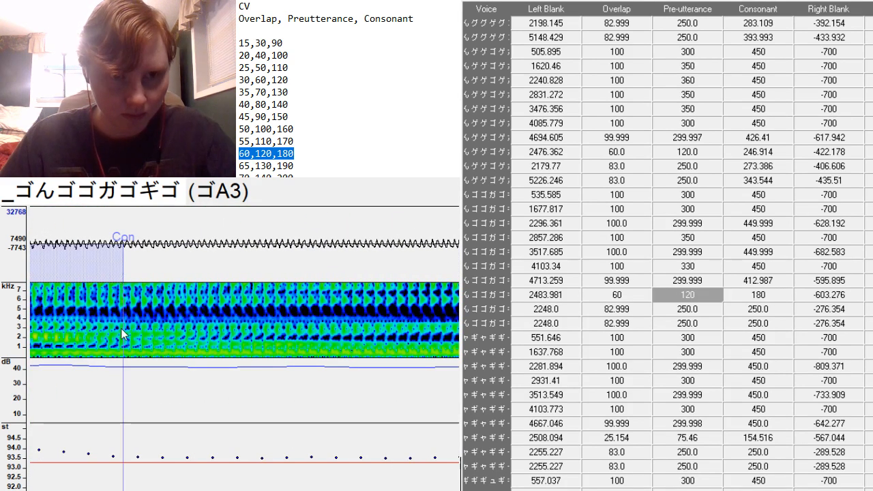
pyautogui.moveTo(123, 336); pyautogui.dragTo(296, 374)
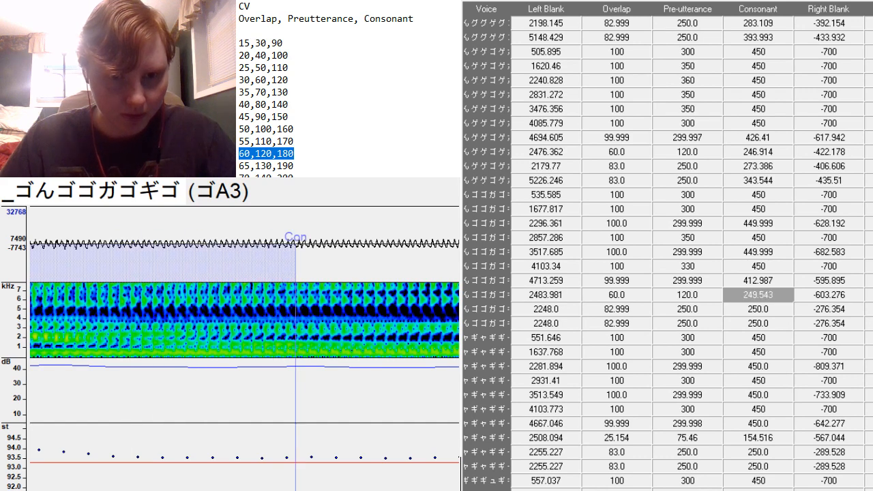
pyautogui.scroll(-5, 245, 319)
pyautogui.scroll(-3, 244, 319)
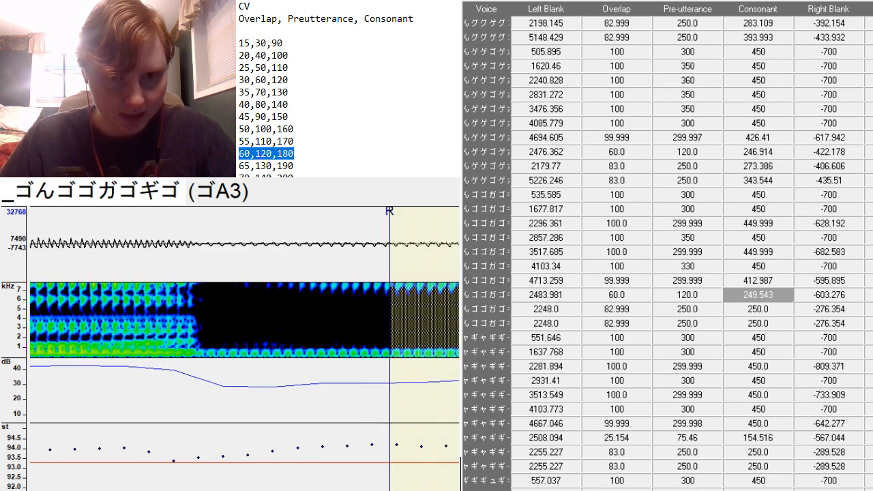
pyautogui.moveTo(391, 269)
pyautogui.mouseDown()
pyautogui.moveTo(73, 355)
pyautogui.moveTo(3, 437)
pyautogui.mouseUp()
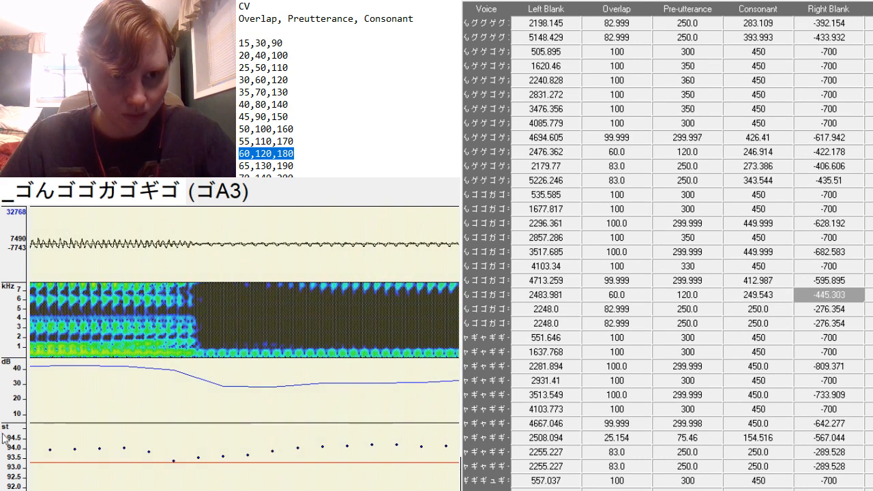
pyautogui.scroll(8, 244, 320)
# Align "o ngA3" with the end of the vowel at a left blank of about 2184.8, with consonant about 263.7 and right blank about -400.3.
pyautogui.press('Down')
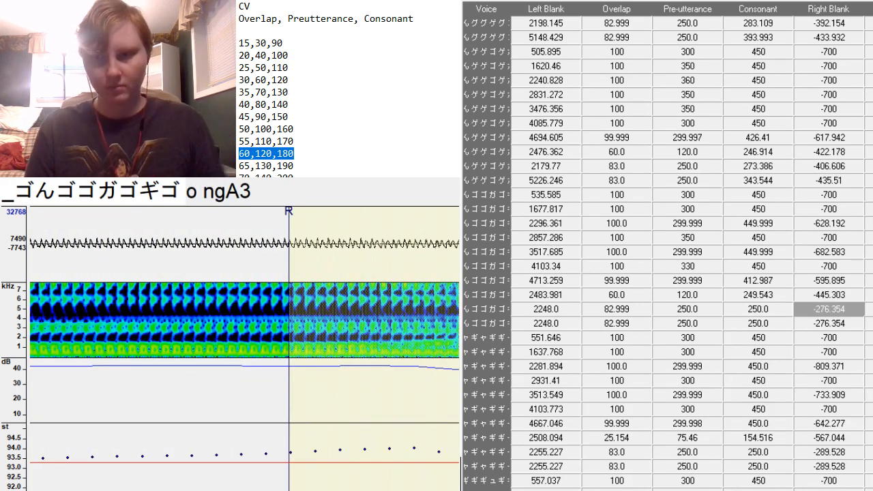
pyautogui.click(89, 348)
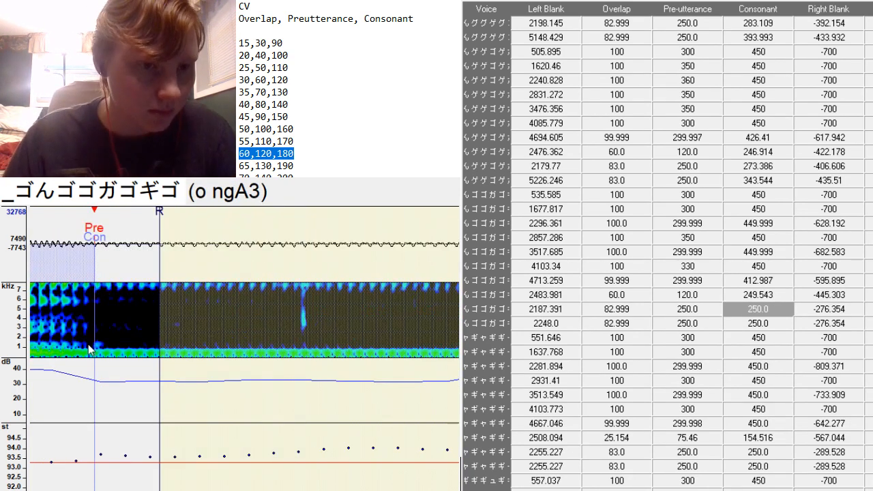
pyautogui.scroll(8, 244, 319)
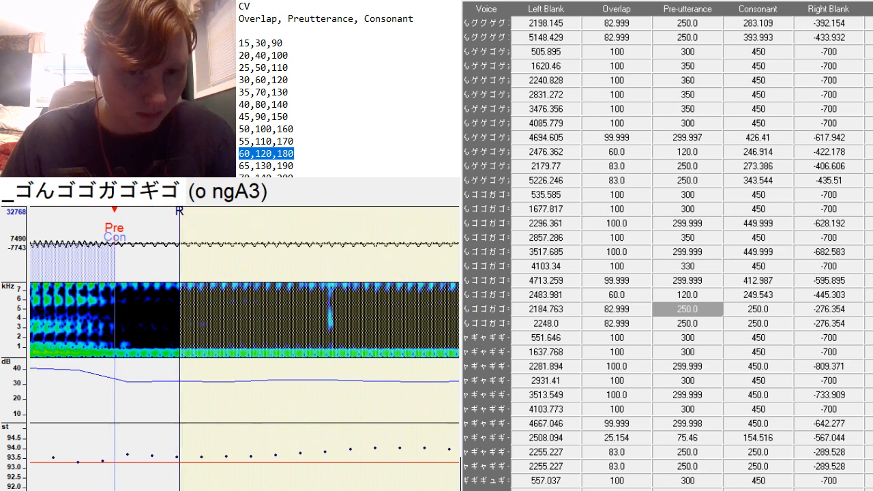
pyautogui.scroll(-9, 245, 319)
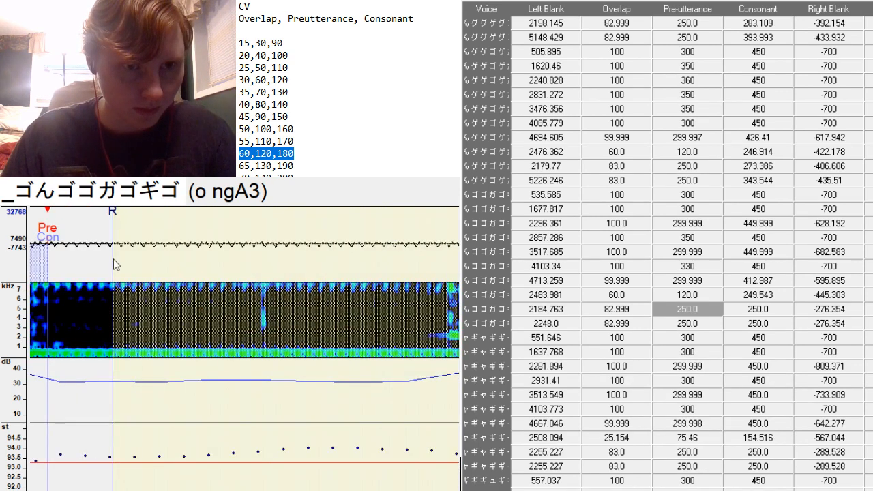
pyautogui.moveTo(113, 265); pyautogui.dragTo(413, 386)
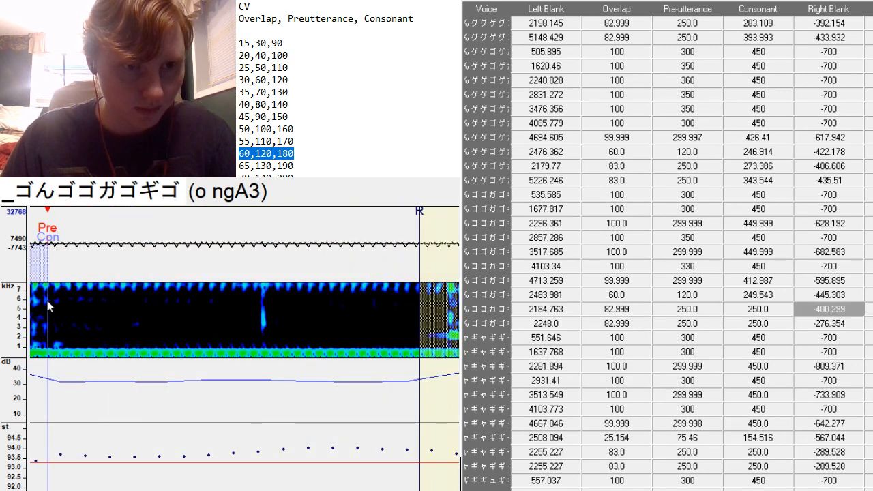
pyautogui.moveTo(48, 301)
pyautogui.mouseDown()
pyautogui.moveTo(89, 359)
pyautogui.moveTo(82, 358)
pyautogui.mouseUp()
# Align the "o ng-A3" pre-utterance with the end of the final nasal, at a left blank of about 5239.9.
pyautogui.press('Down')
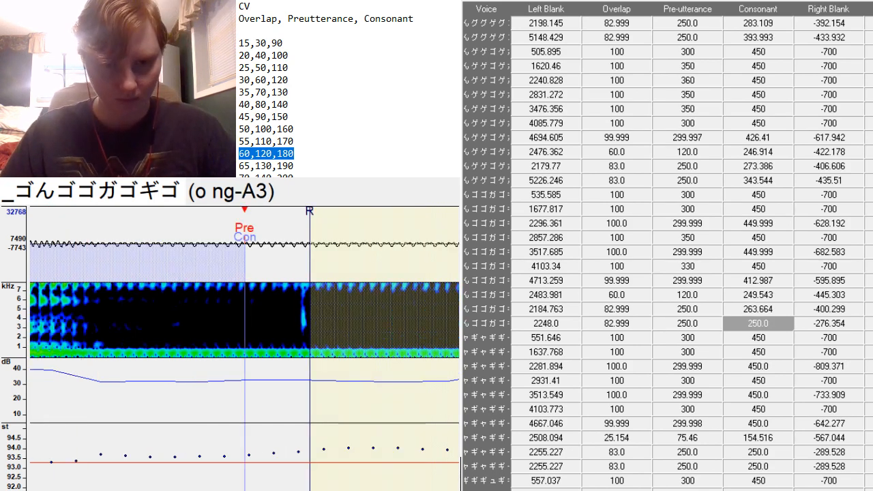
pyautogui.hscroll(15, 244, 349)
pyautogui.hscroll(-1, 244, 349)
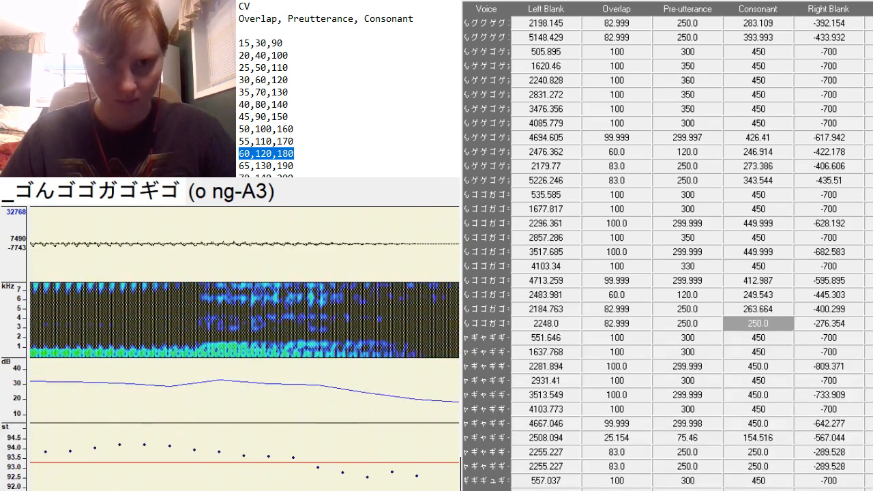
pyautogui.click(195, 350)
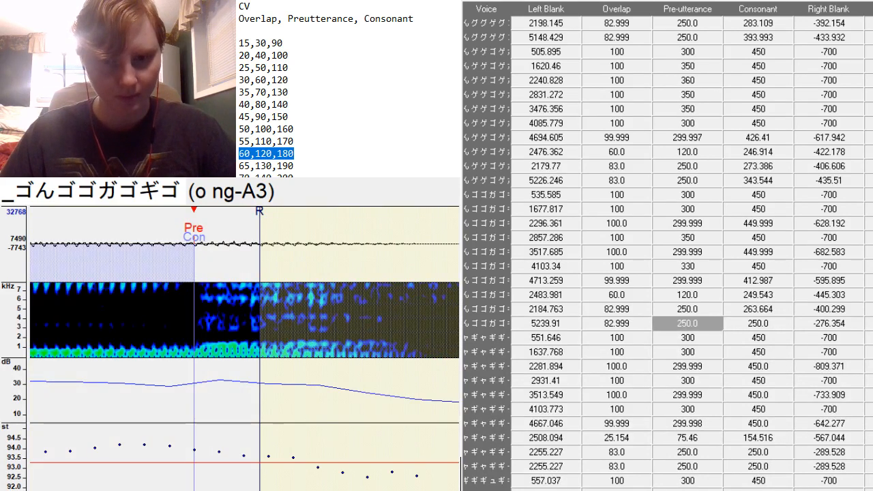
pyautogui.hscroll(-20, 195, 350)
pyautogui.hscroll(20, 195, 350)
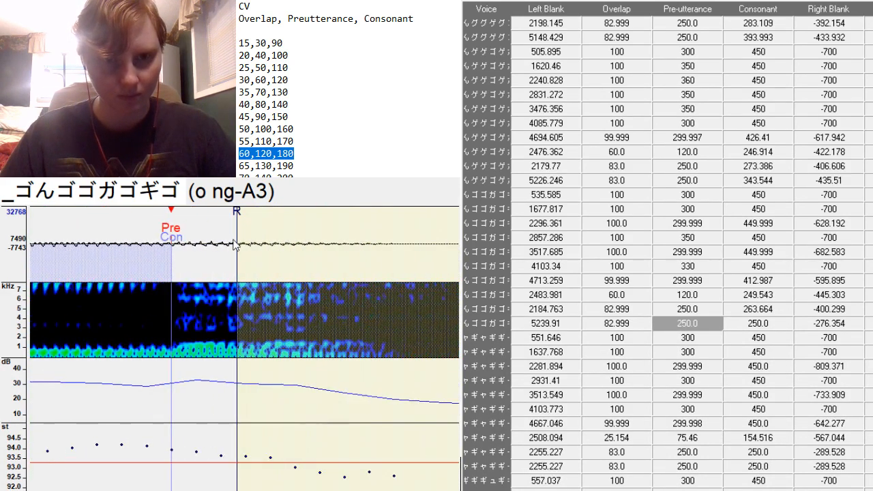
# Extend the "o ng-A3" consonant to about 364.3 and its right blank to about -425, in the silence after the nasal.
pyautogui.moveTo(237, 247); pyautogui.dragTo(522, 313)
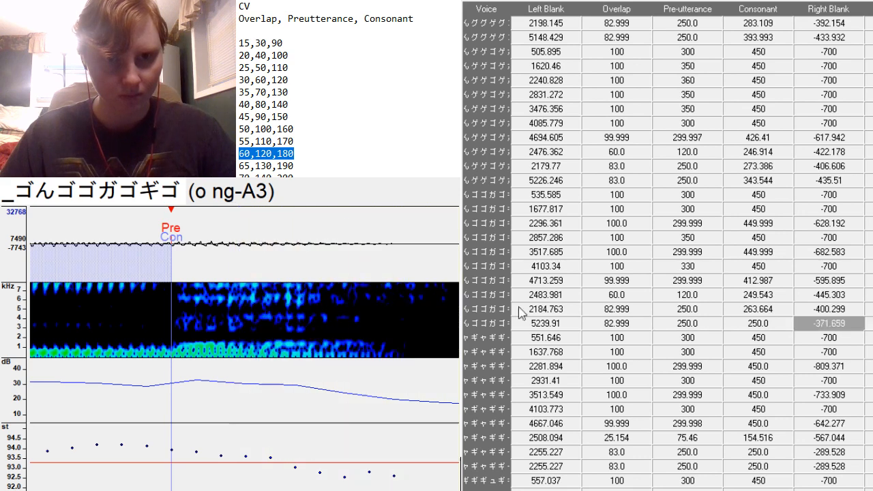
pyautogui.moveTo(170, 318)
pyautogui.mouseDown()
pyautogui.moveTo(473, 308)
pyautogui.moveTo(464, 483)
pyautogui.mouseUp()
pyautogui.hscroll(5, 464, 485)
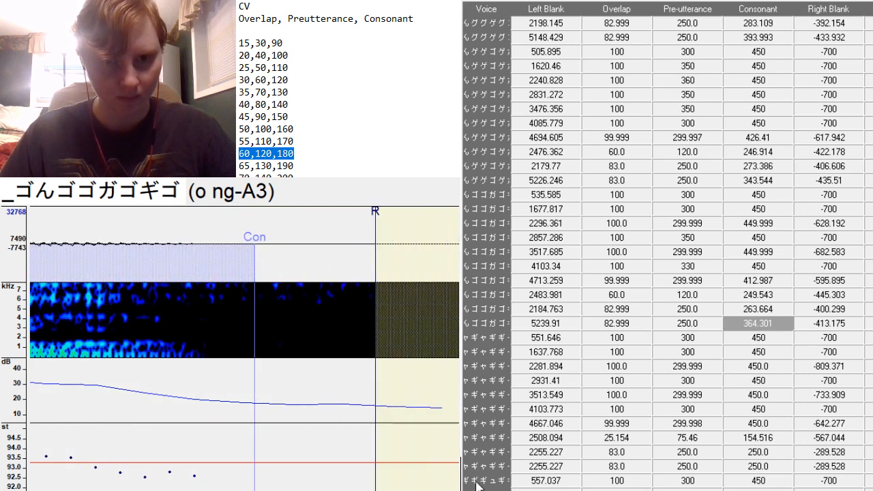
pyautogui.moveTo(375, 244); pyautogui.dragTo(404, 249)
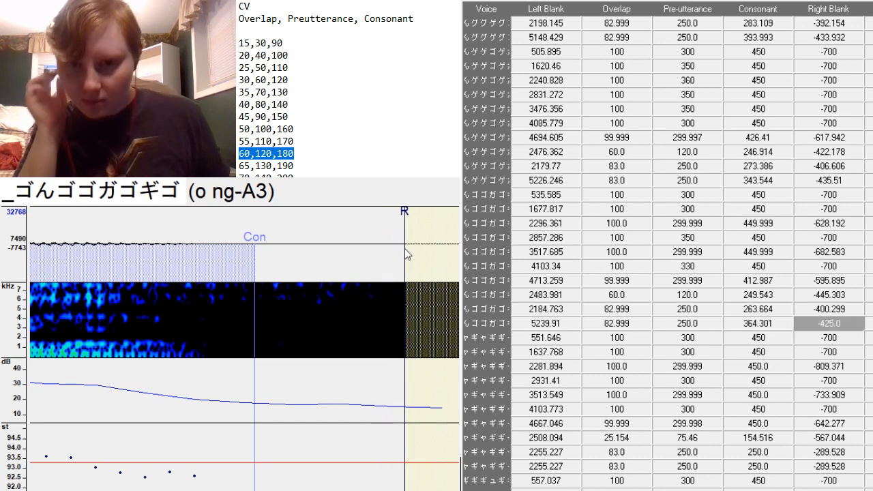
# Align the "- ギャA3" pre-utterance with the start of the vowel, at a left blank of about 523.5.
pyautogui.press('Down')
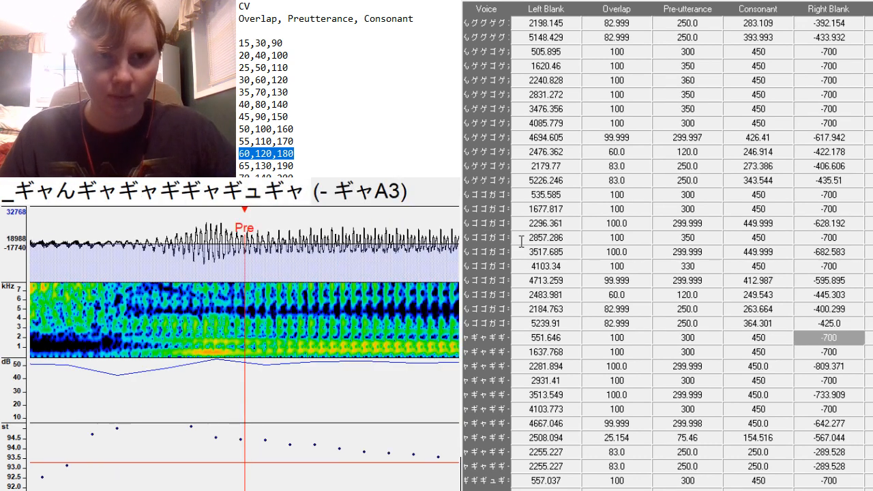
pyautogui.click(759, 345)
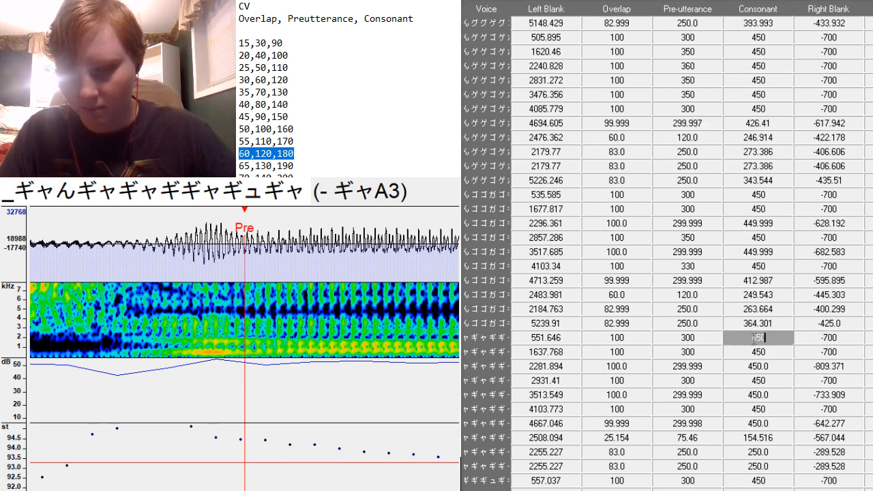
pyautogui.scroll(-2, 755, 338)
pyautogui.scroll(-3, 755, 338)
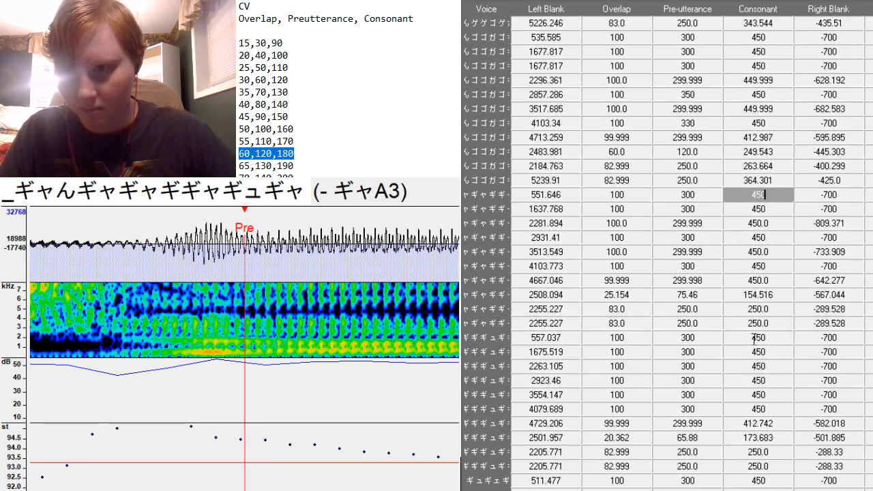
pyautogui.scroll(-3, 756, 338)
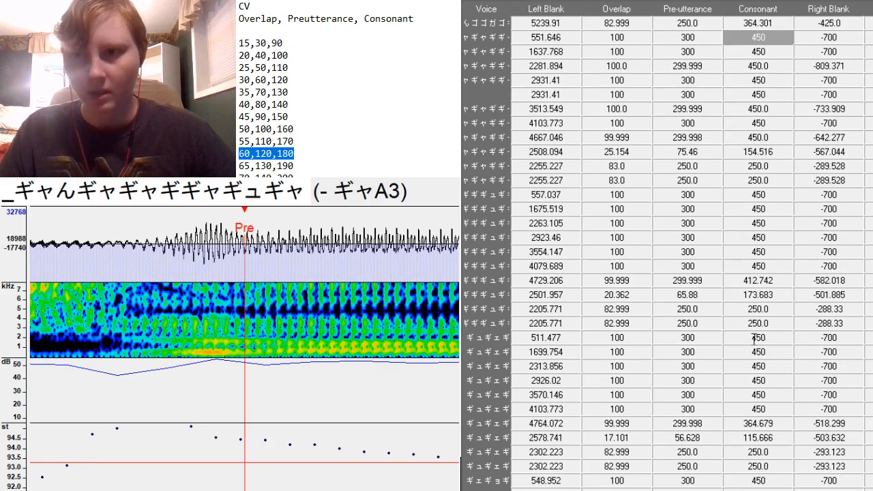
pyautogui.moveTo(180, 391); pyautogui.dragTo(179, 362)
pyautogui.scroll(5, 178, 361)
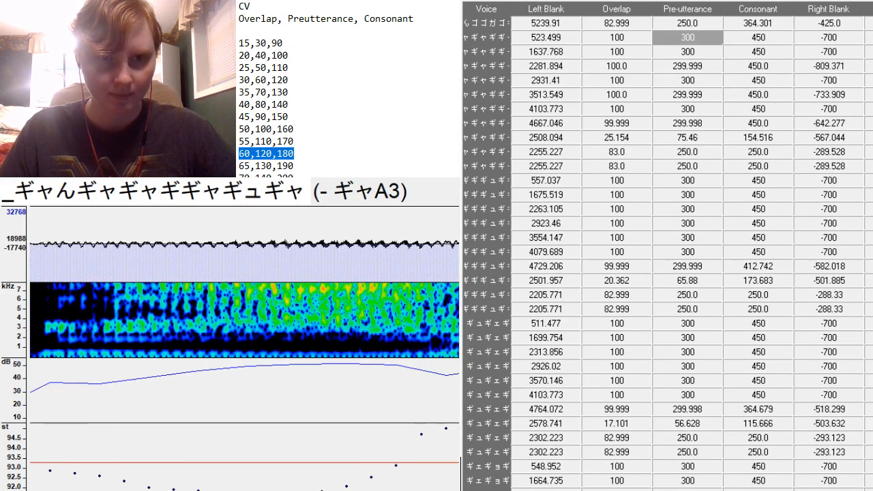
pyautogui.scroll(-7, 179, 361)
pyautogui.scroll(-3, 178, 361)
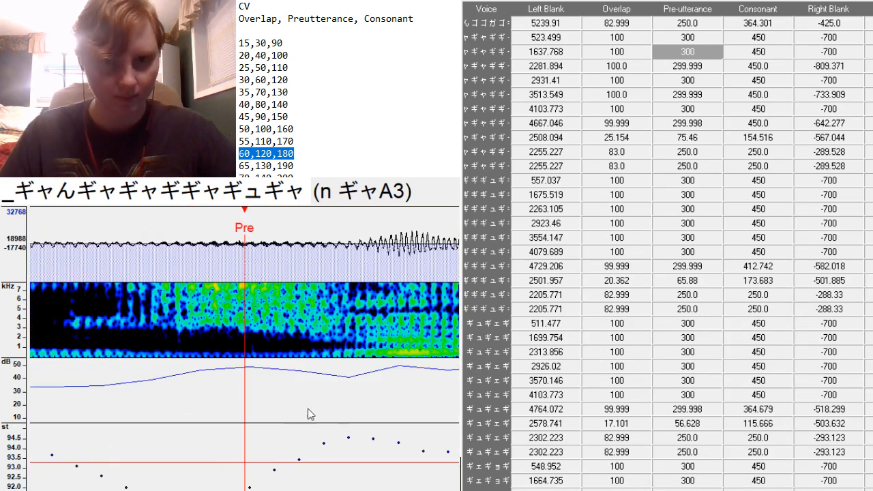
# Align the "n ギャA3" pre-utterance with the vowel onset, at a left blank of about 1681.
pyautogui.click(351, 414)
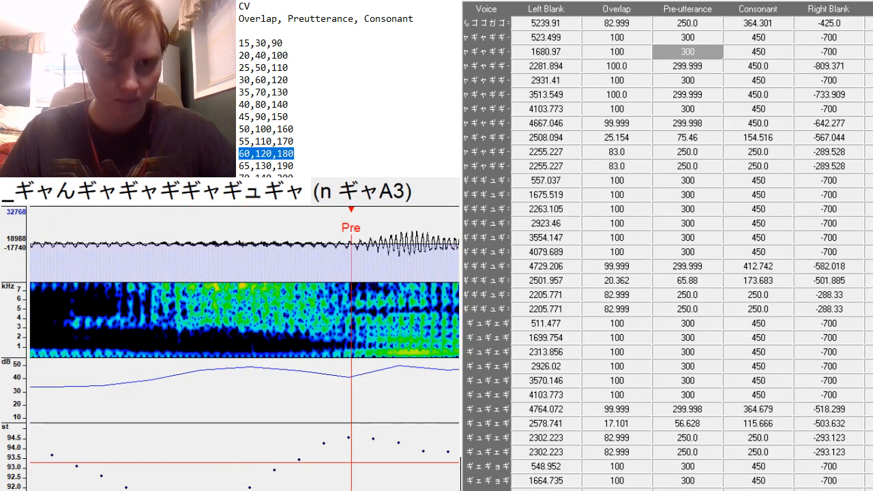
pyautogui.scroll(5, 244, 351)
pyautogui.scroll(-3, 245, 351)
pyautogui.scroll(-6, 245, 350)
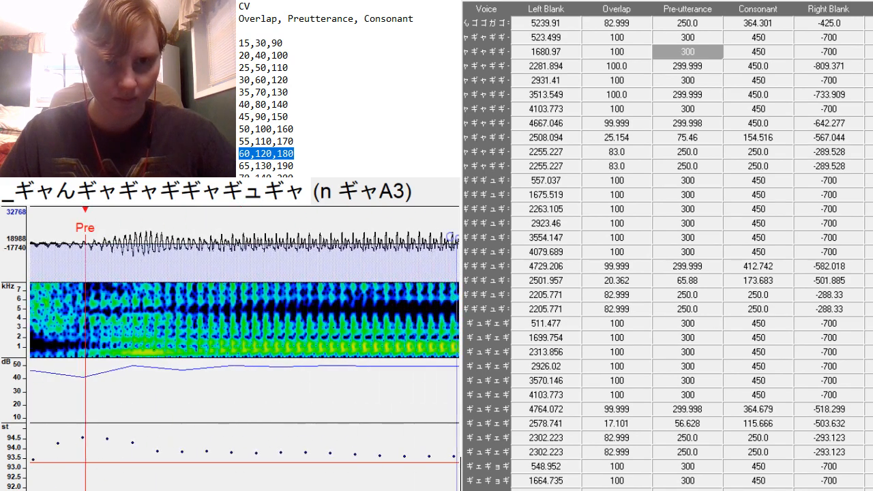
# Align "a ギャA3" with the vowel onset at a left blank of about 2274.8 and pull its right blank back to about -683.6.
pyautogui.press('Down')
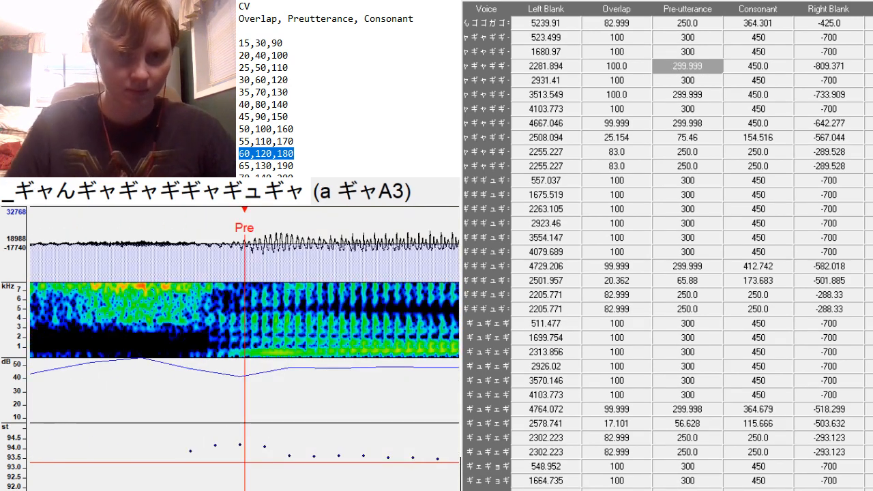
pyautogui.click(228, 361)
pyautogui.scroll(3, 309, 403)
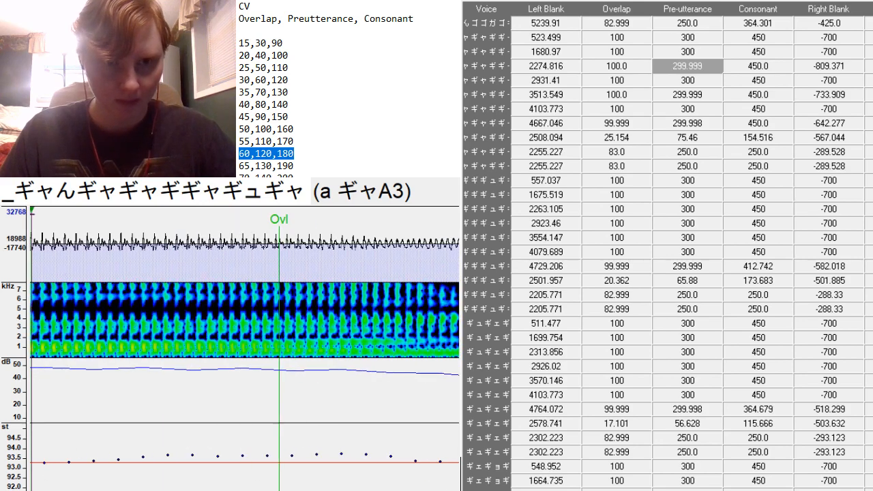
pyautogui.scroll(-6, 309, 403)
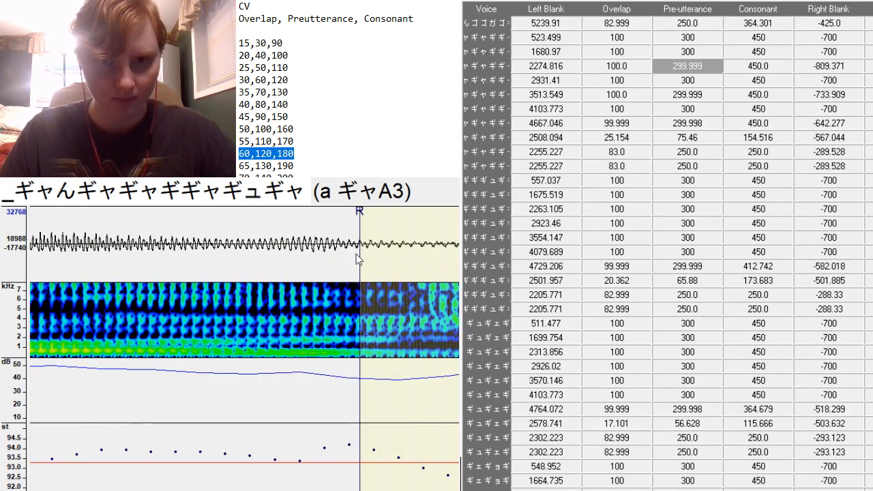
pyautogui.moveTo(362, 262)
pyautogui.mouseDown()
pyautogui.moveTo(68, 327)
pyautogui.moveTo(52, 360)
pyautogui.mouseUp()
# Align the "a ギ2A3" pre-utterance with the vowel onset, at a left blank of about 2924.6.
pyautogui.press('Down')
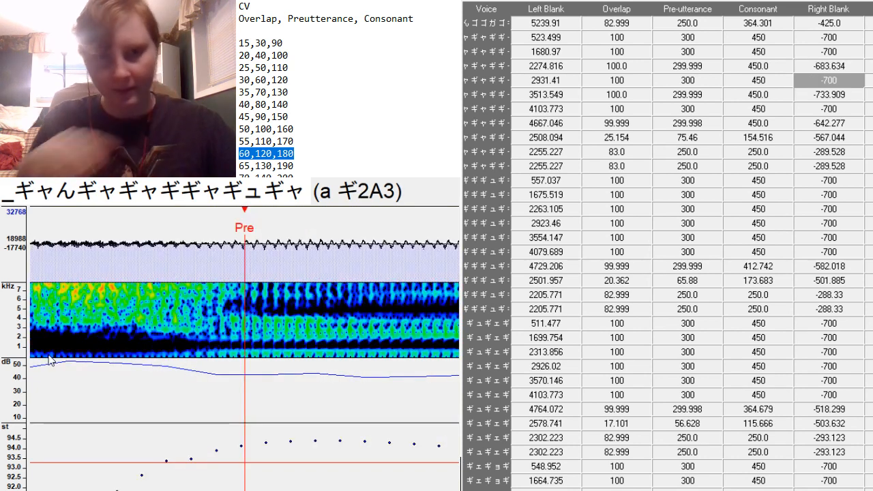
pyautogui.moveTo(242, 360); pyautogui.dragTo(234, 356)
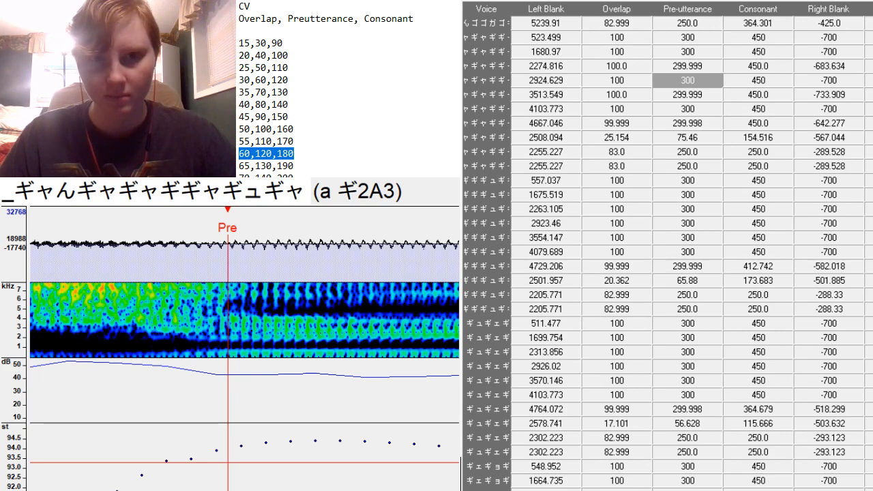
pyautogui.scroll(5, 236, 357)
pyautogui.scroll(-10, 236, 357)
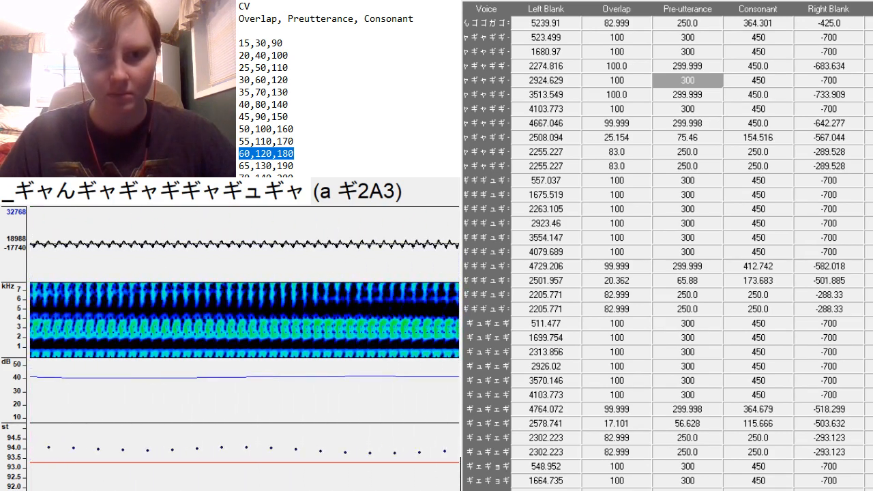
pyautogui.scroll(-5, 236, 357)
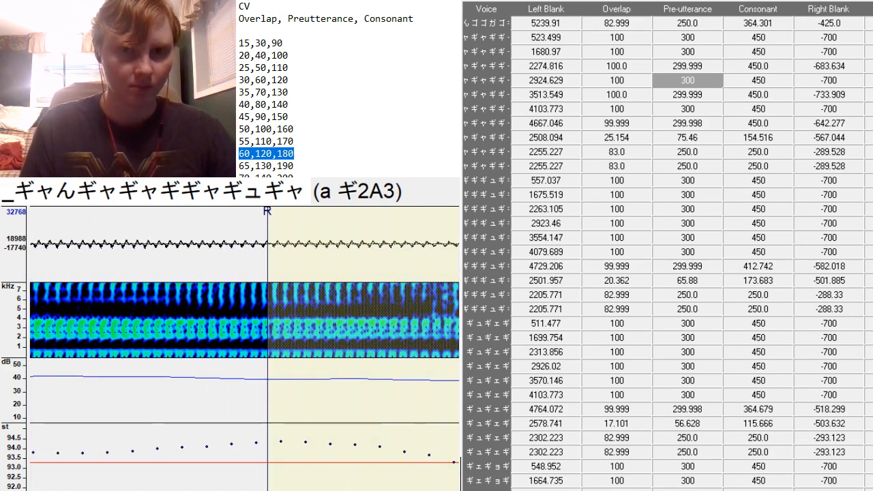
# Check the "i ギャA3" timing markers and pull its right blank back to about -692.5, within the steady vowel.
pyautogui.press('Down')
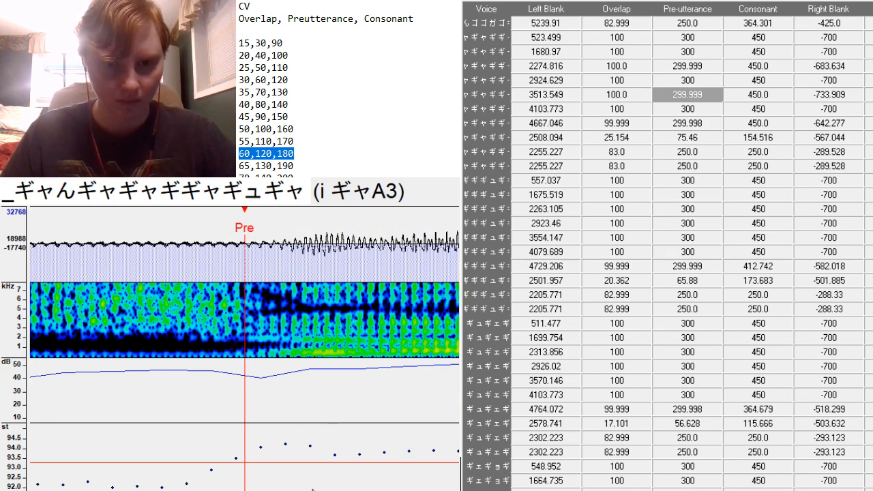
pyautogui.scroll(5, 236, 357)
pyautogui.scroll(-10, 236, 358)
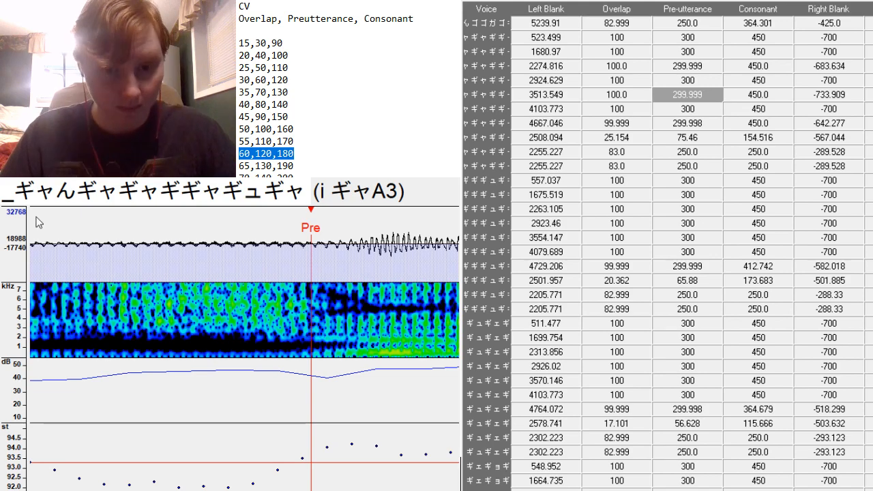
pyautogui.scroll(8, 244, 320)
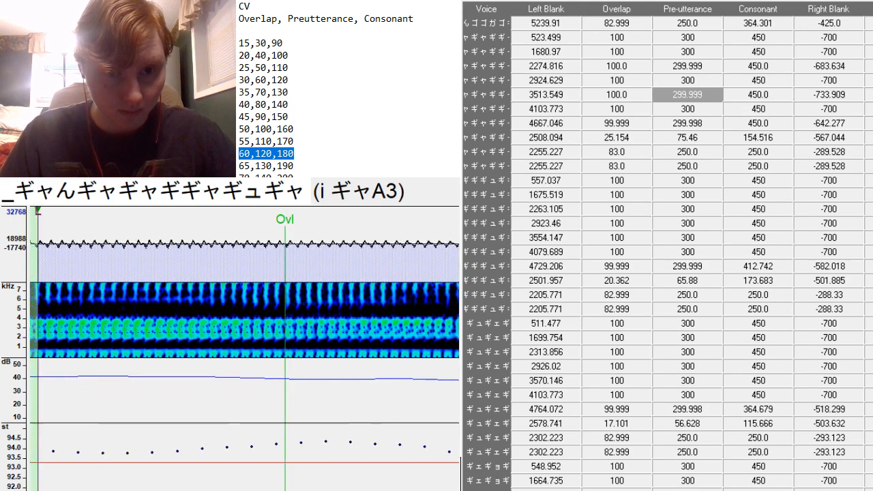
pyautogui.scroll(-20, 244, 320)
pyautogui.scroll(-5, 206, 251)
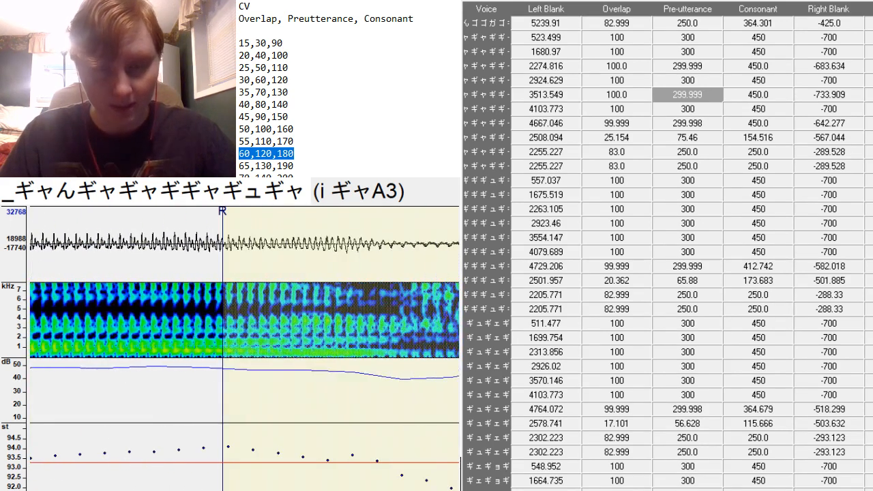
pyautogui.moveTo(225, 251); pyautogui.dragTo(121, 301)
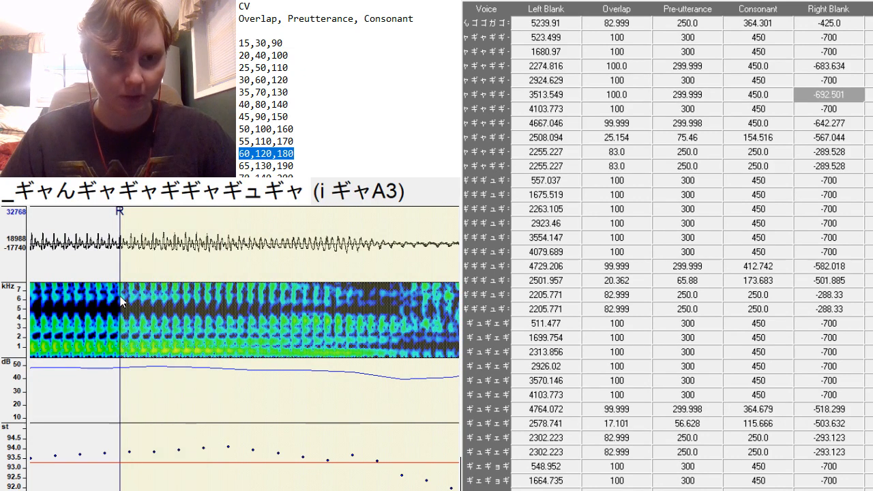
# Align "a ギュA3" with the vowel onset at a left blank of about 4143.6 and pull its right blank back to about -627.7.
pyautogui.press('Down')
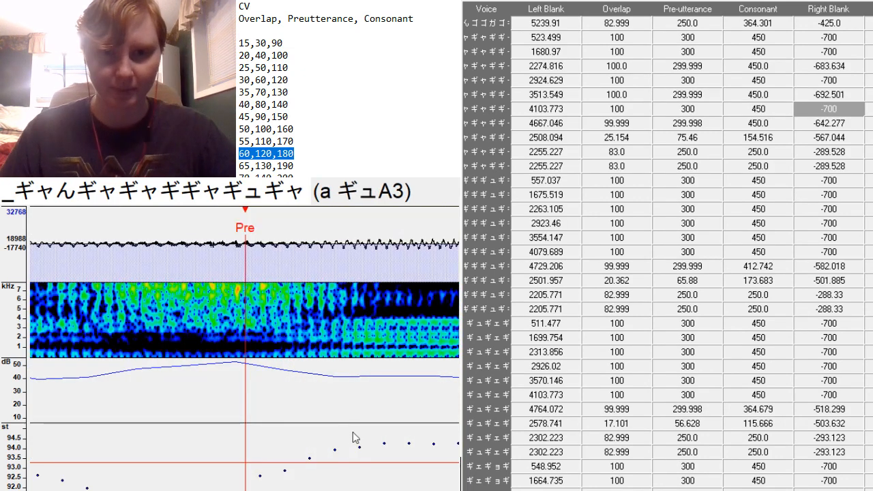
pyautogui.moveTo(289, 346); pyautogui.dragTo(345, 346)
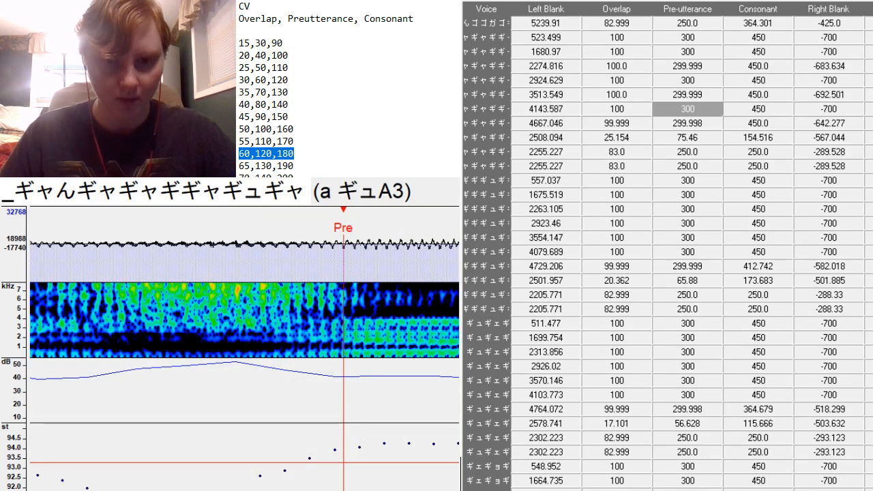
pyautogui.scroll(6, 344, 346)
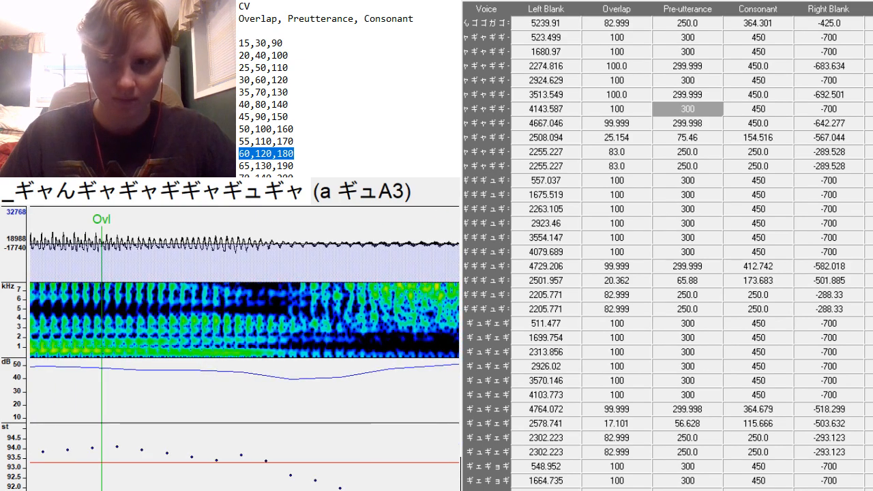
pyautogui.scroll(-10, 245, 348)
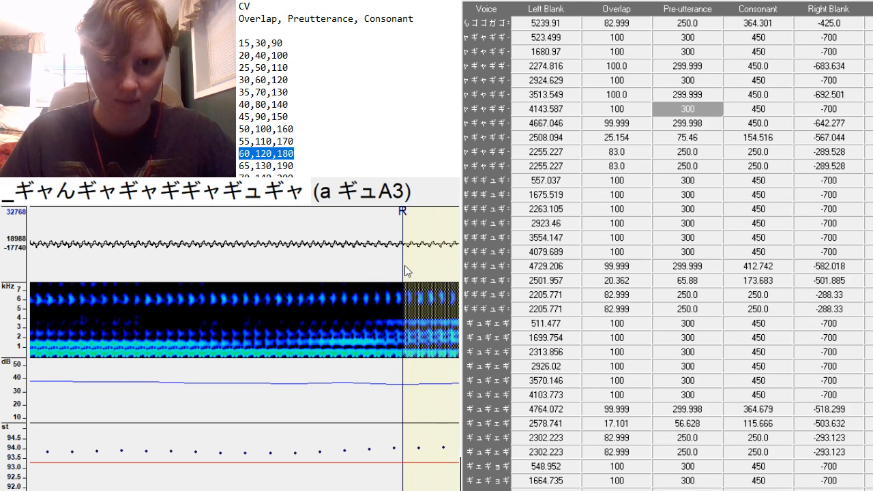
pyautogui.moveTo(405, 265); pyautogui.dragTo(224, 397)
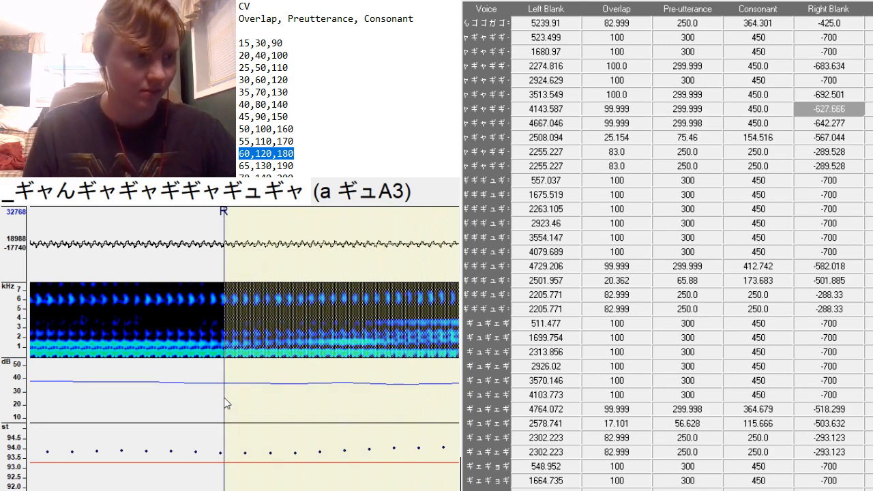
# Align the "u ギャA3" pre-utterance with the vowel onset, at a left blank of about 4712.2.
pyautogui.press('Down')
pyautogui.click(355, 360)
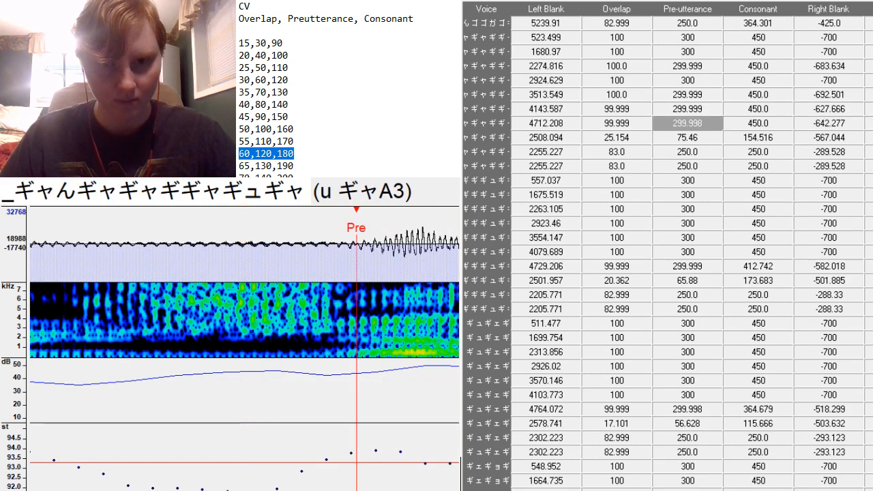
pyautogui.scroll(6, 356, 360)
pyautogui.scroll(-12, 355, 360)
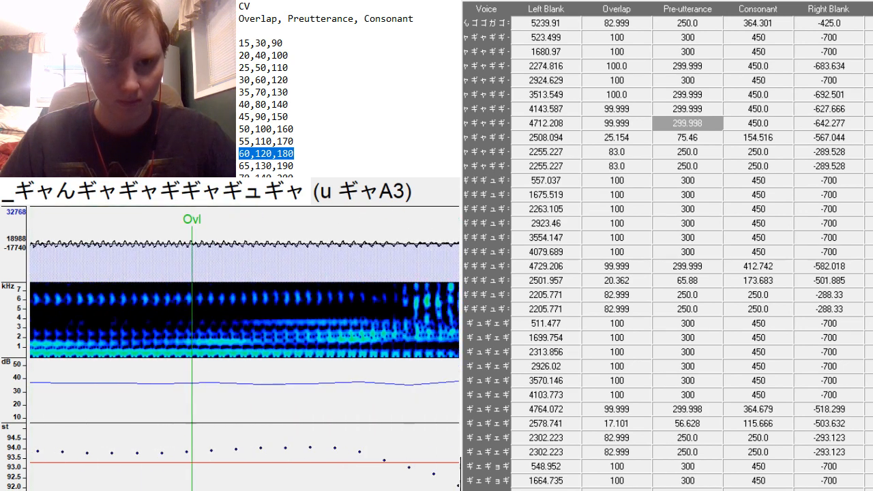
pyautogui.scroll(-4, 244, 348)
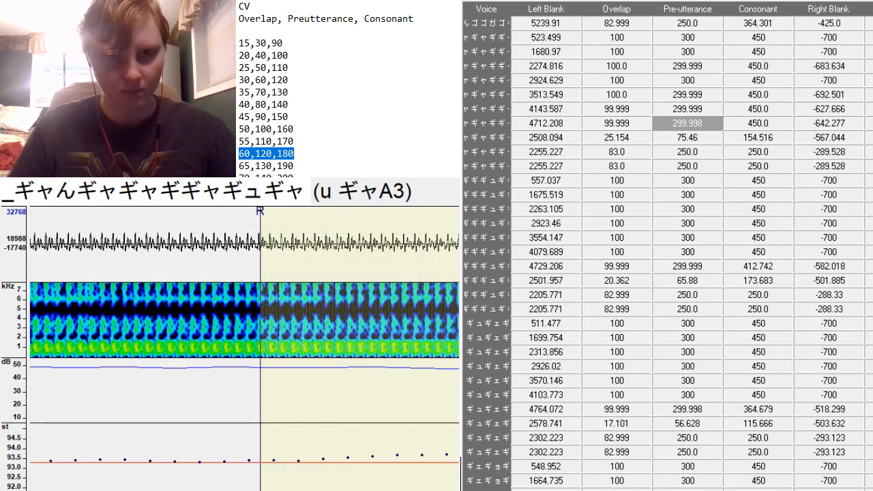
# Give "ギャA3" the preset 45,90,150 for overlap, pre-utterance and consonant, and align it with the vowel onset at a left blank of about 2485.3.
pyautogui.press('Down')
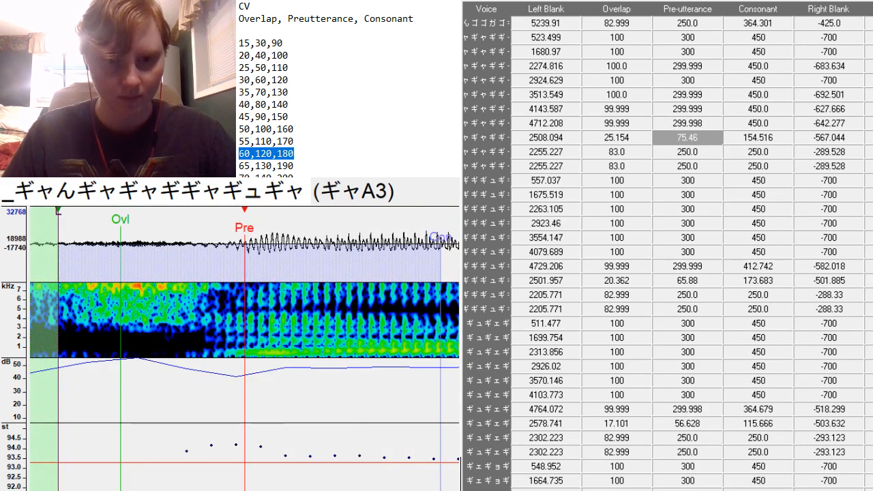
pyautogui.scroll(4, 245, 349)
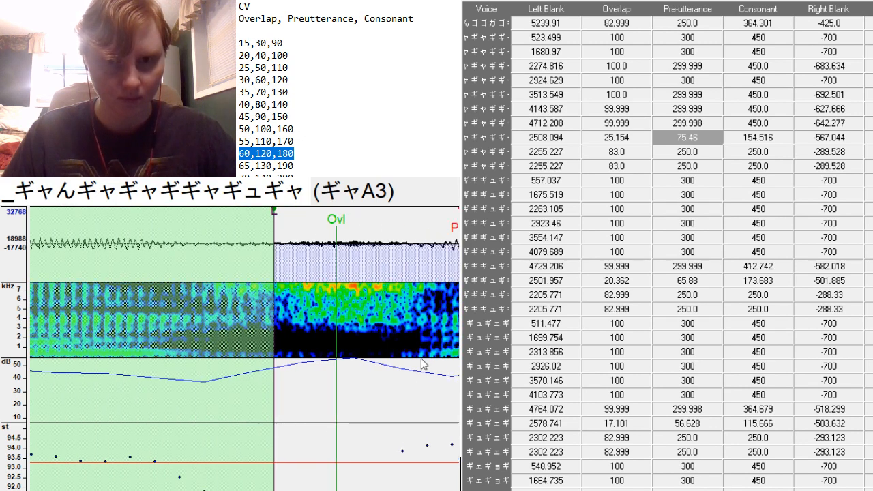
pyautogui.press('F3')
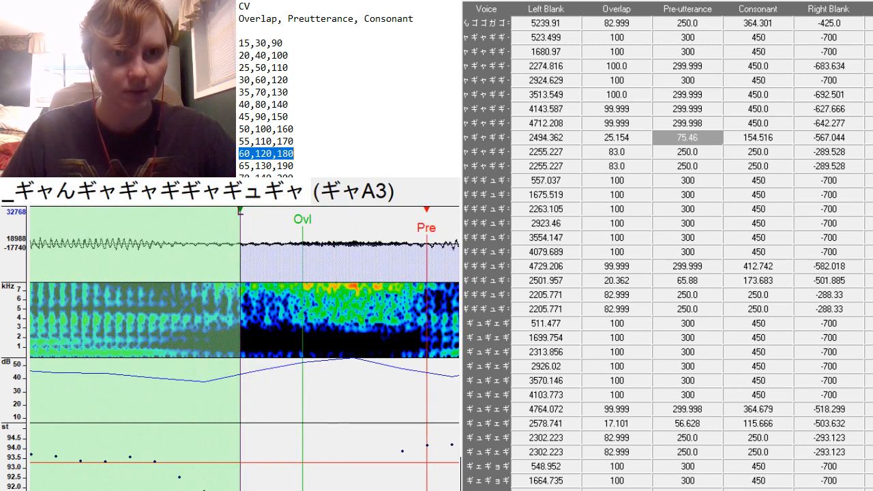
pyautogui.doubleClick(253, 119)
pyautogui.hotkey('ctrl', 'c')
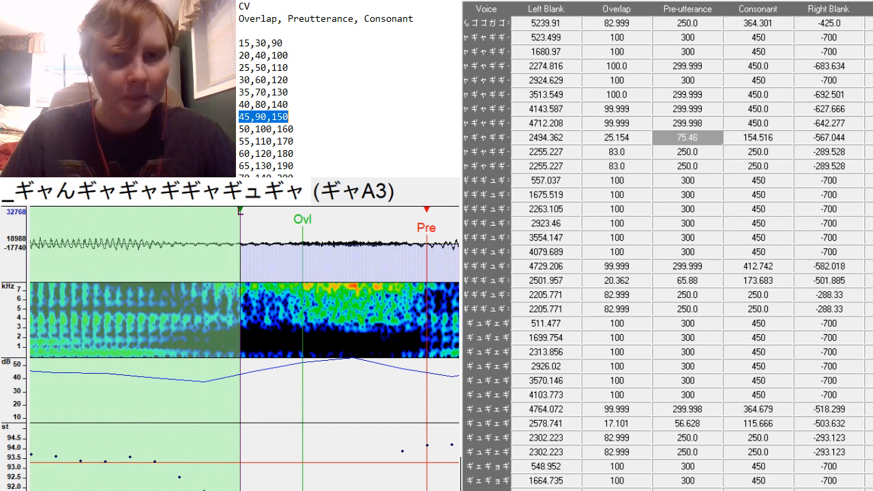
pyautogui.moveTo(620, 138); pyautogui.dragTo(750, 143)
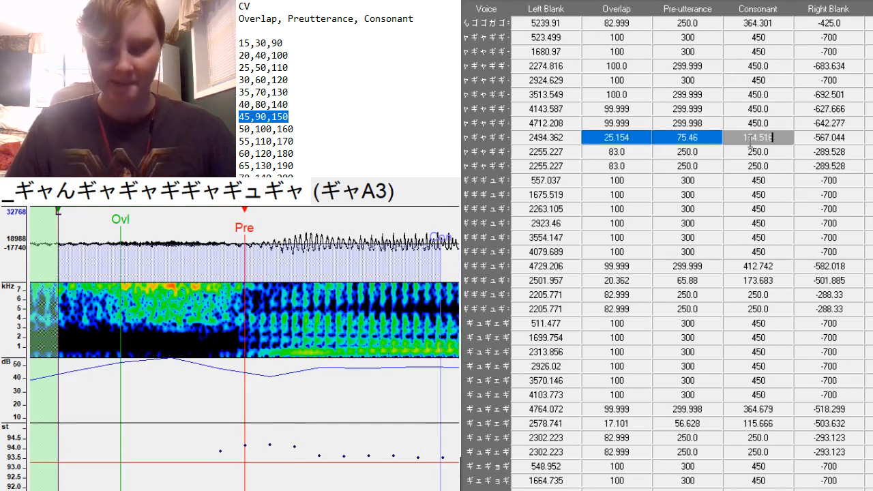
pyautogui.hotkey('ctrl', 'v')
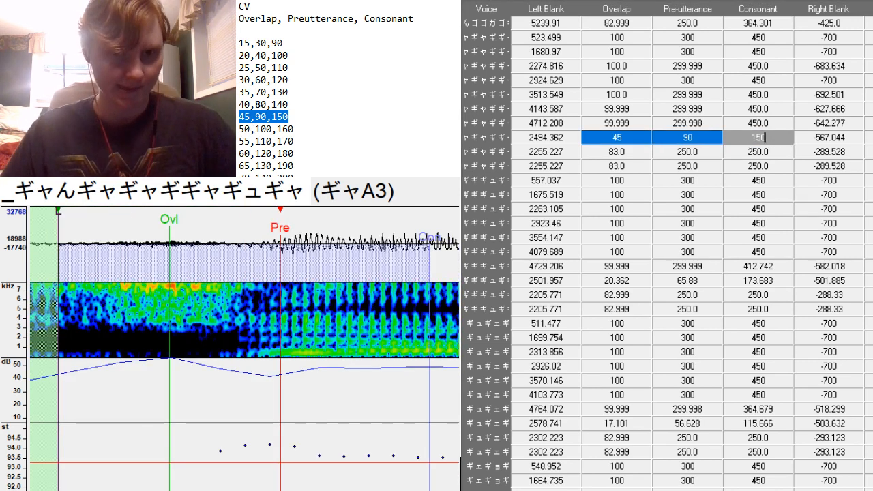
pyautogui.moveTo(296, 386); pyautogui.dragTo(271, 481)
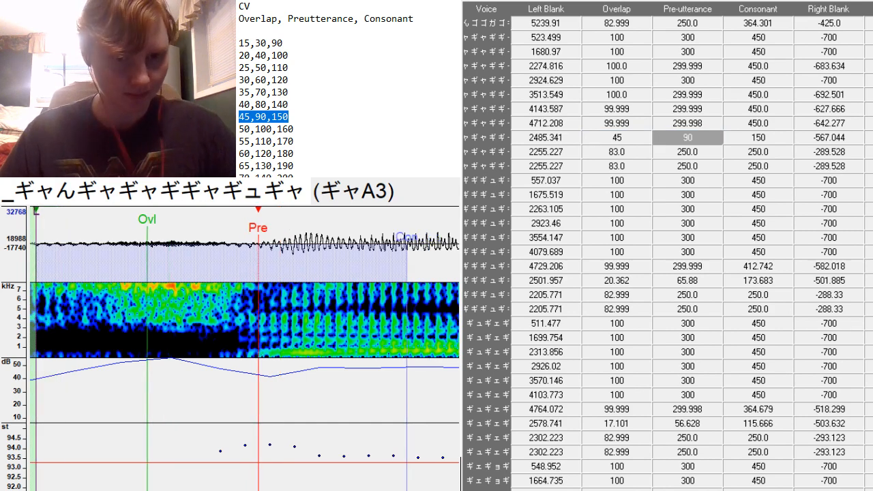
# Pull the "ギャA3" right blank back to about -472.6 and extend its consonant to about 196.2, within the steady vowel.
pyautogui.scroll(4, 244, 348)
pyautogui.scroll(-20, 245, 348)
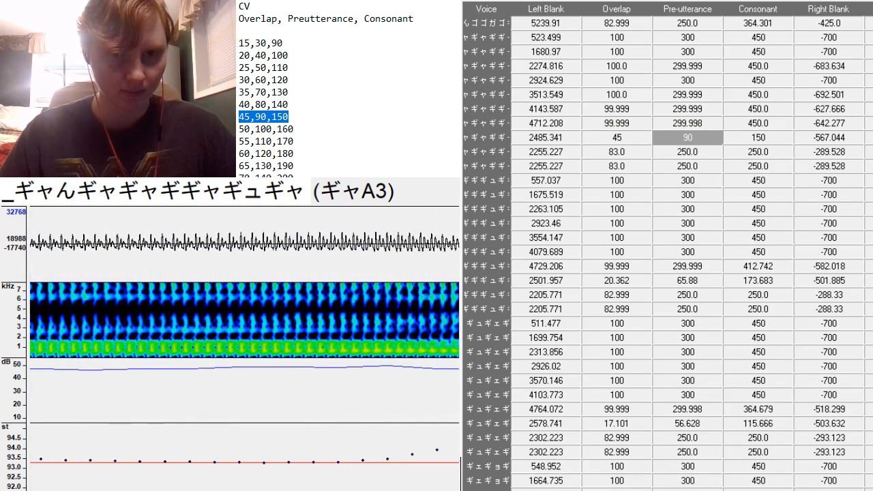
pyautogui.scroll(-5, 244, 348)
pyautogui.moveTo(234, 289); pyautogui.dragTo(2, 346)
pyautogui.scroll(20, 244, 348)
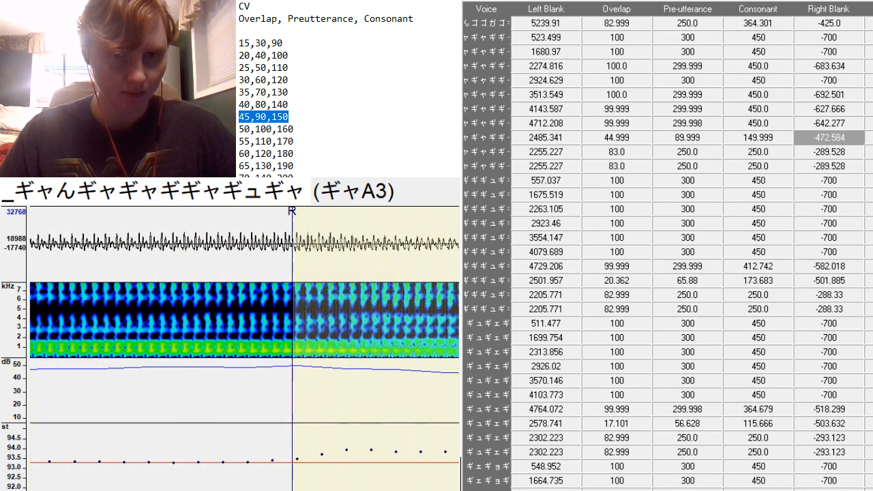
pyautogui.scroll(-2, 244, 348)
pyautogui.scroll(1, 233, 380)
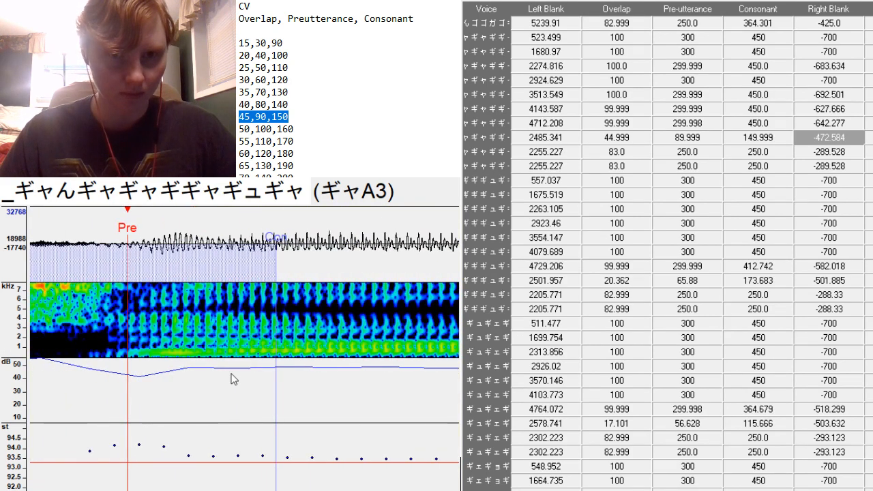
pyautogui.moveTo(276, 315); pyautogui.dragTo(388, 382)
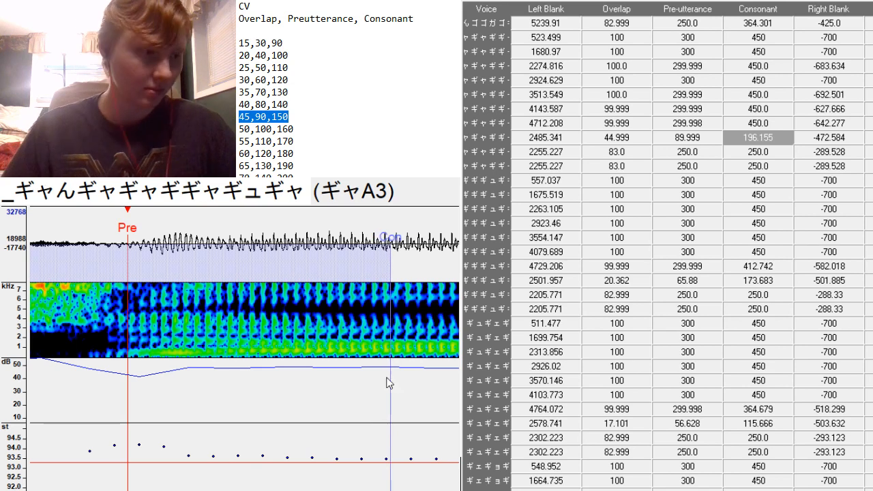
# Move "a zhA3" to the vowel's end at a left blank of about 2222.6, with right blank about -345.4 and consonant about 337.8.
pyautogui.press('Down')
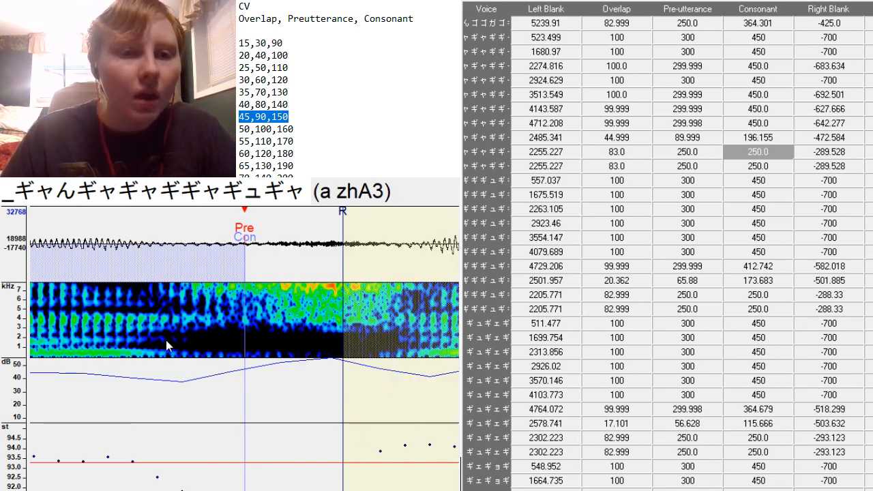
pyautogui.moveTo(165, 340); pyautogui.dragTo(164, 342)
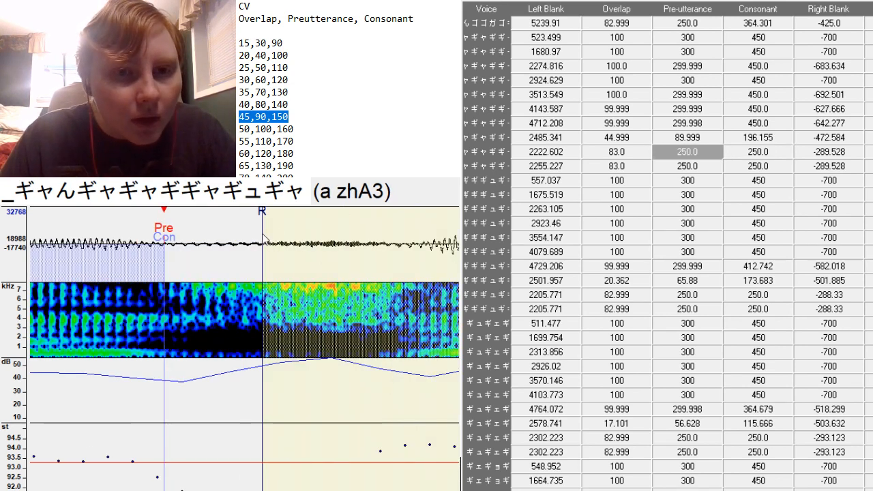
pyautogui.moveTo(263, 236); pyautogui.dragTo(402, 401)
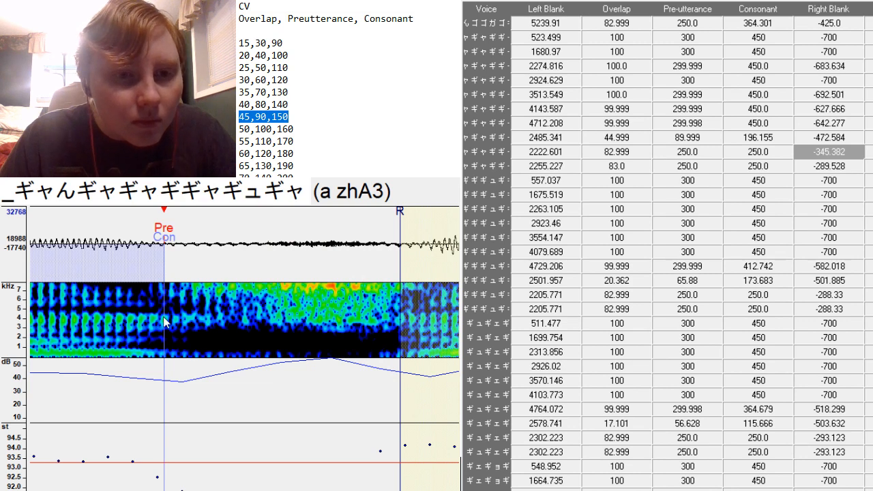
pyautogui.moveTo(165, 324); pyautogui.dragTo(382, 362)
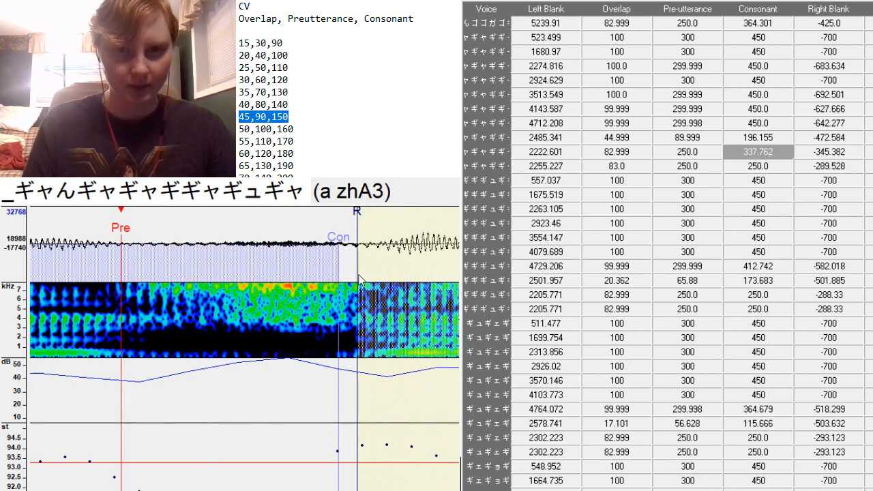
# Shift "a zh-A3" into the consonant noise at a left blank of about 2295.4, with right blank about -273.4 and consonant about 269.4.
pyautogui.press('Down')
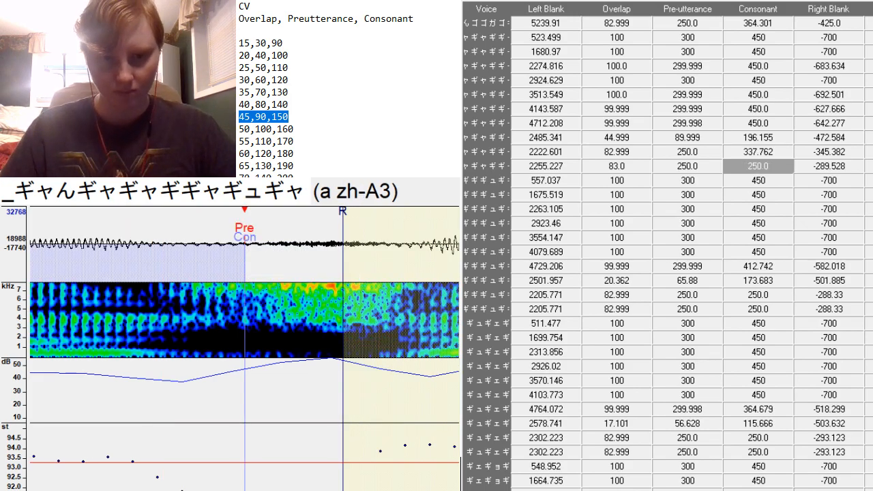
pyautogui.scroll(-10, 245, 348)
pyautogui.scroll(5, 244, 348)
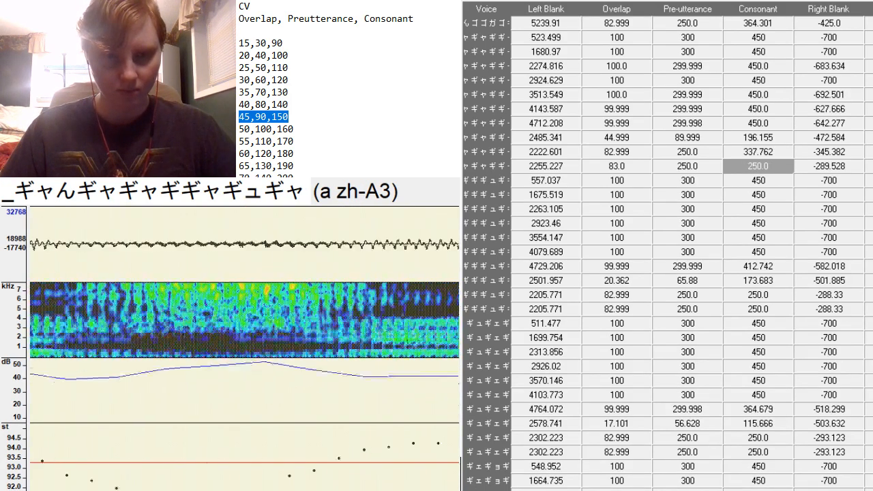
pyautogui.scroll(8, 245, 348)
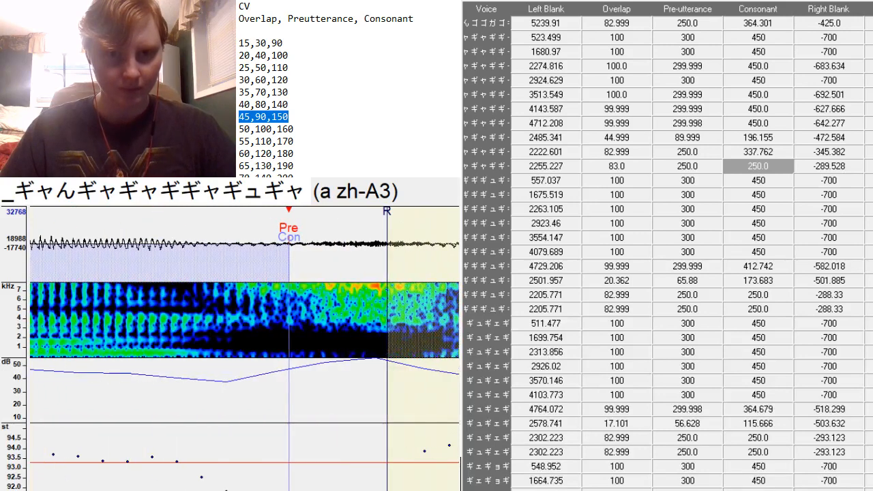
pyautogui.moveTo(290, 411)
pyautogui.mouseDown()
pyautogui.moveTo(380, 370)
pyautogui.moveTo(415, 364)
pyautogui.moveTo(391, 370)
pyautogui.mouseUp()
pyautogui.scroll(-3, 279, 477)
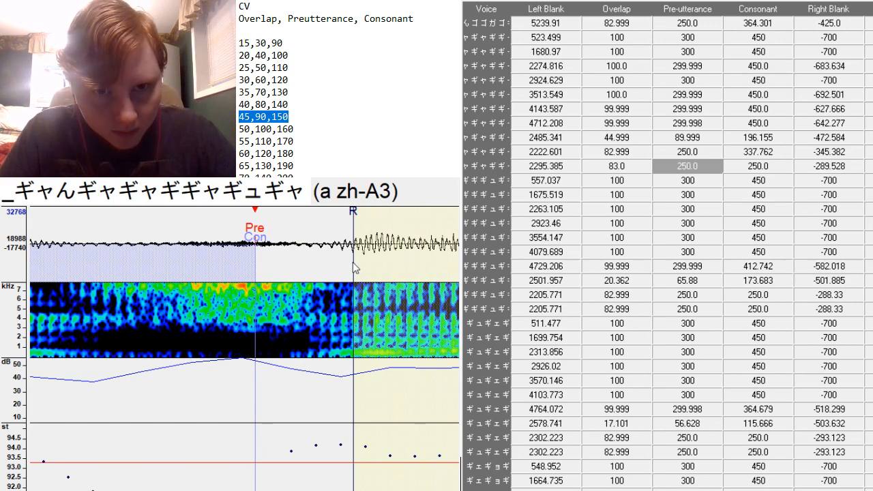
pyautogui.moveTo(353, 261)
pyautogui.mouseDown()
pyautogui.moveTo(348, 271)
pyautogui.moveTo(314, 276)
pyautogui.mouseUp()
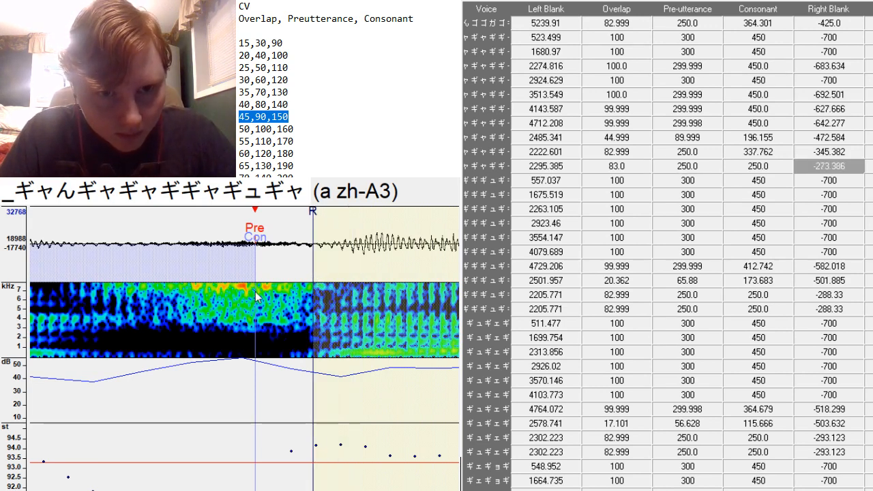
pyautogui.moveTo(251, 290); pyautogui.dragTo(303, 331)
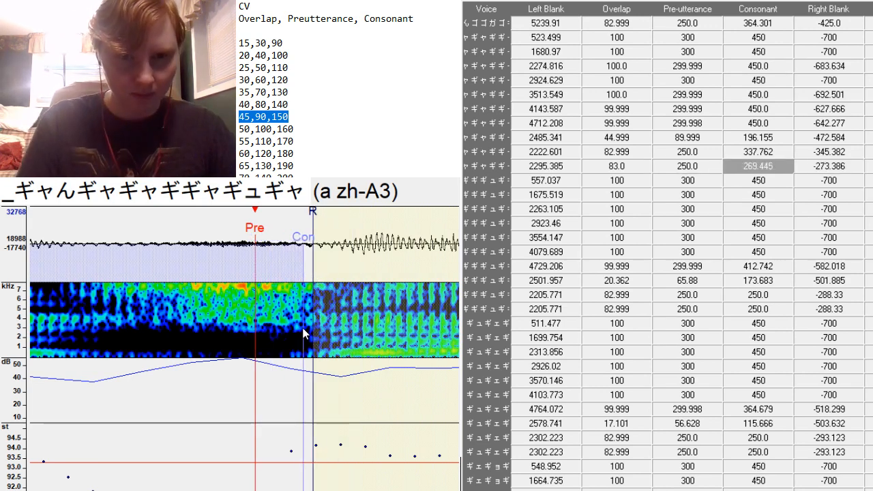
# Align the "- ギ2A3" pre-utterance with the vowel onset at a left blank of about 507.2 and check its right blank.
pyautogui.press('Down')
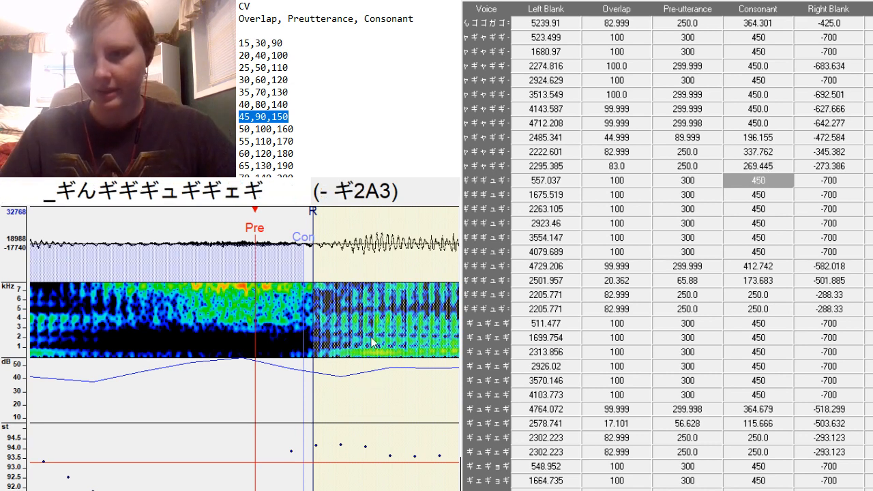
pyautogui.click(122, 362)
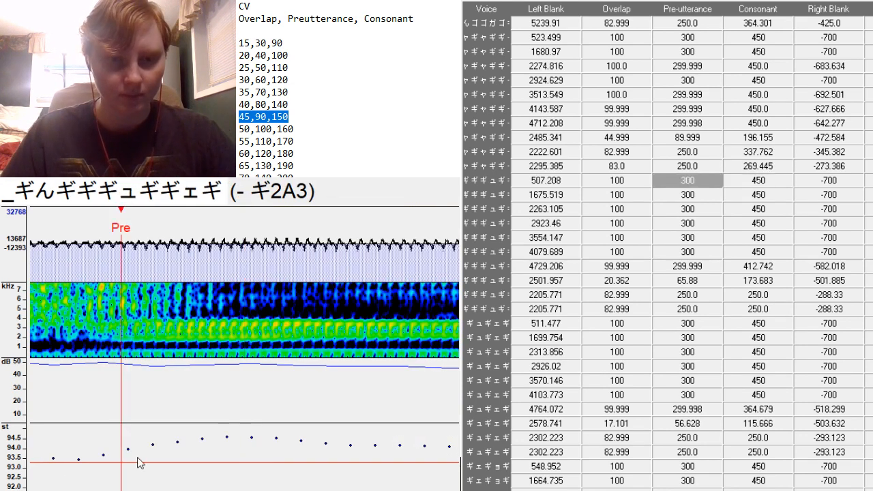
pyautogui.scroll(13, 122, 362)
pyautogui.scroll(-14, 122, 362)
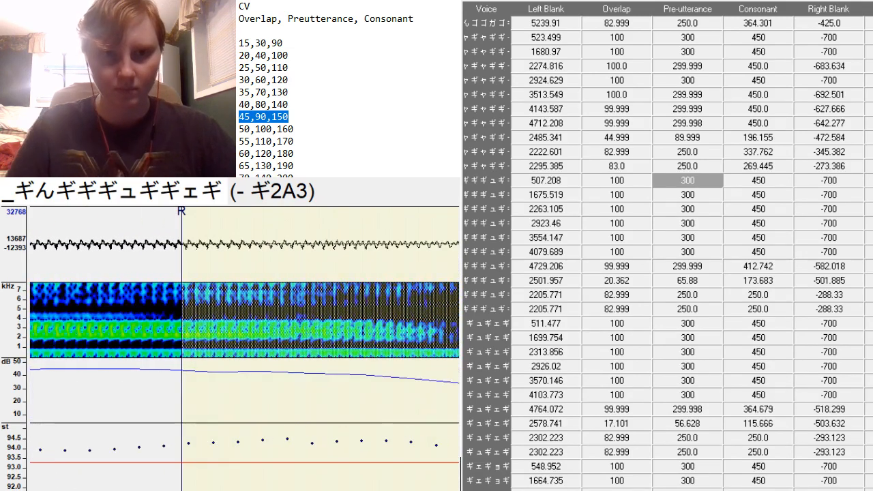
# Align the "n ギ2A3" pre-utterance with the vowel onset at a left blank of about 1685.2 and check its other markers.
pyautogui.press('Down')
pyautogui.click(268, 355)
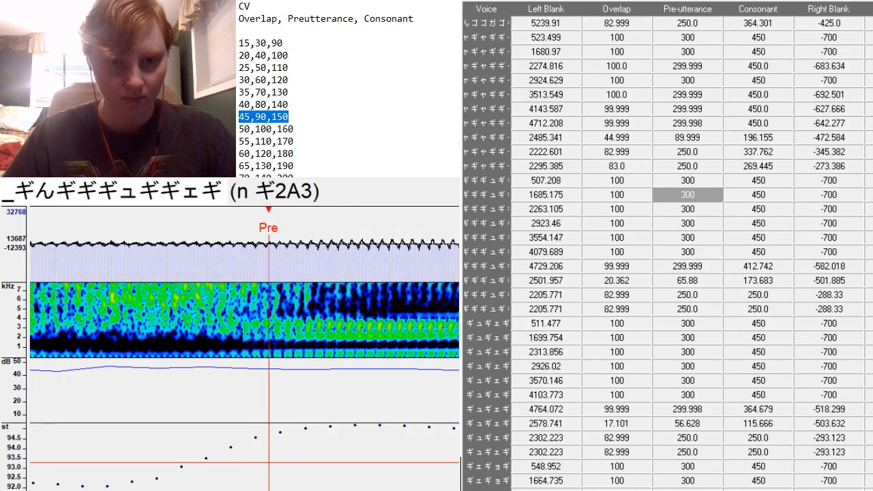
pyautogui.scroll(5, 244, 362)
pyautogui.scroll(-12, 244, 362)
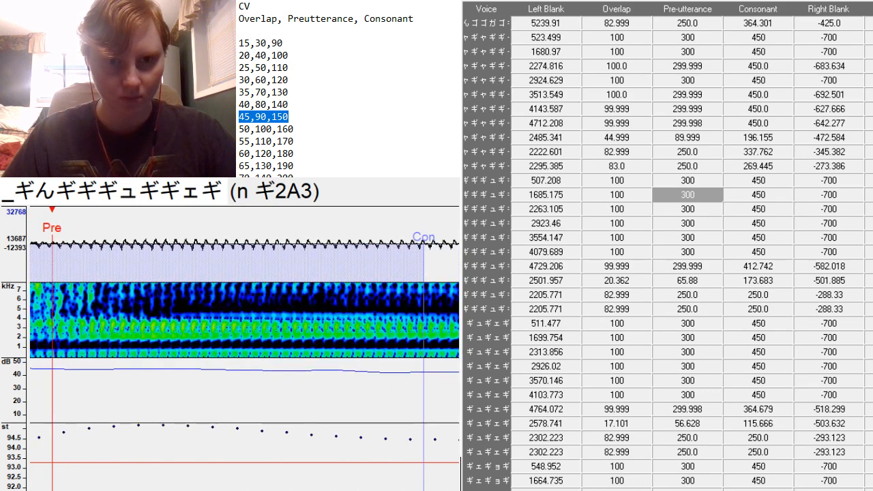
# Align the "i ギ2A3" pre-utterance with the vowel onset at a left blank of about 2283.5 and check its other markers.
pyautogui.press('Down')
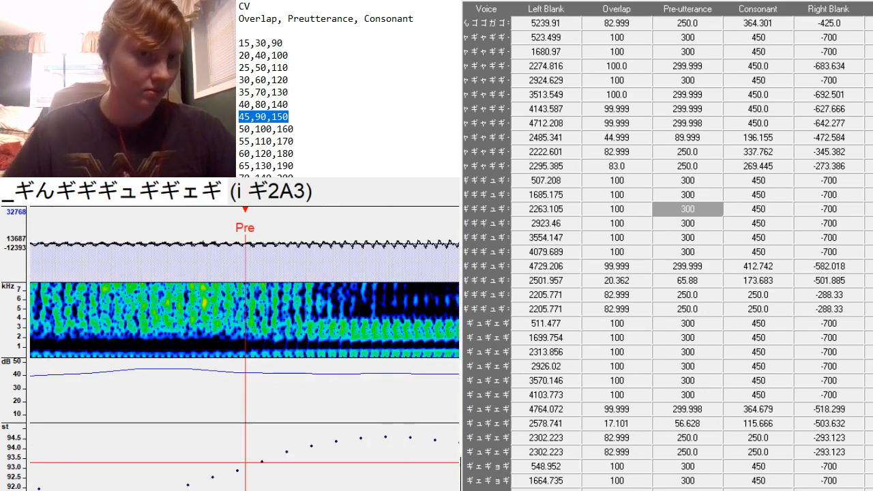
pyautogui.click(296, 356)
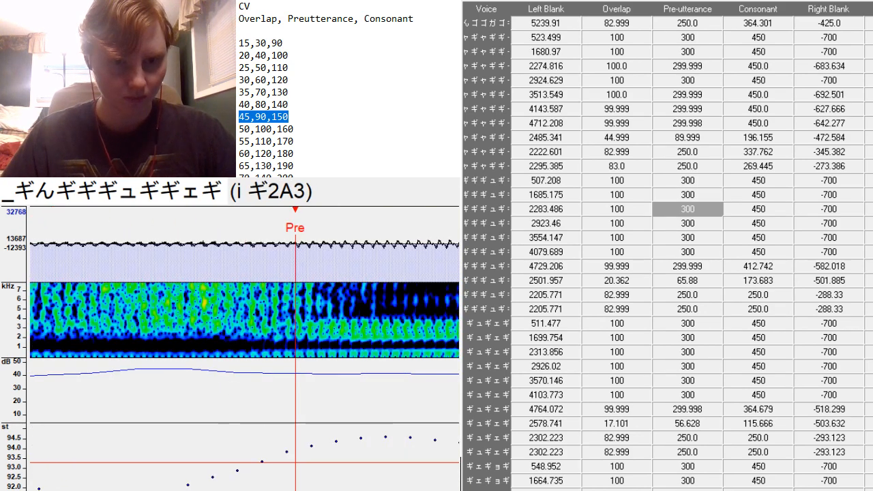
pyautogui.scroll(6, 296, 356)
pyautogui.scroll(-13, 296, 356)
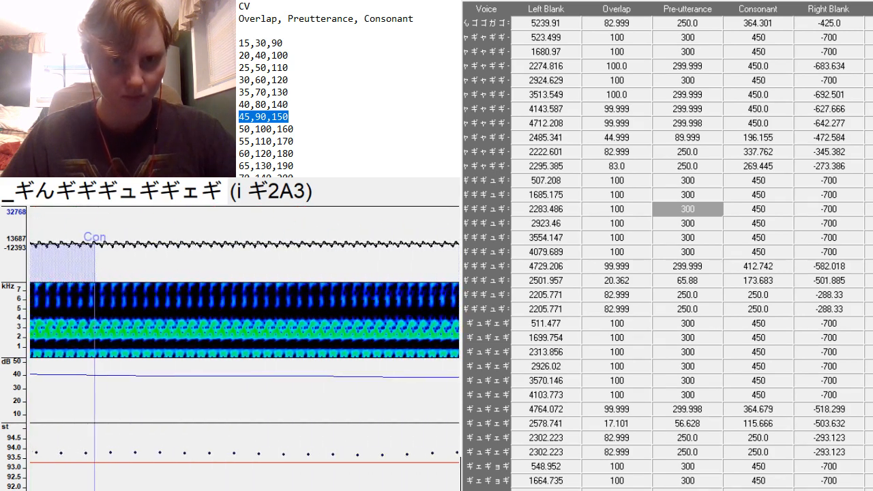
pyautogui.scroll(-5, 244, 317)
# Align the "i ギュA3" pre-utterance with the vowel onset at a left blank of about 2901.5 and check the following vowel.
pyautogui.press('Down')
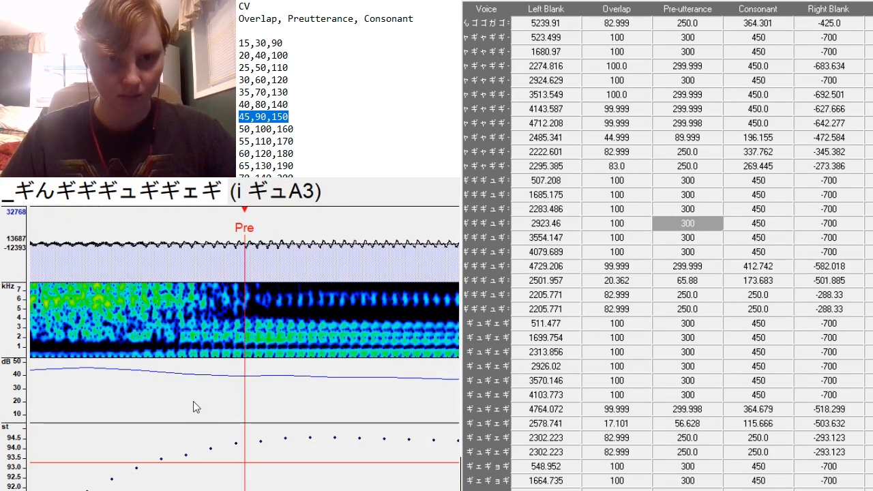
pyautogui.click(190, 361)
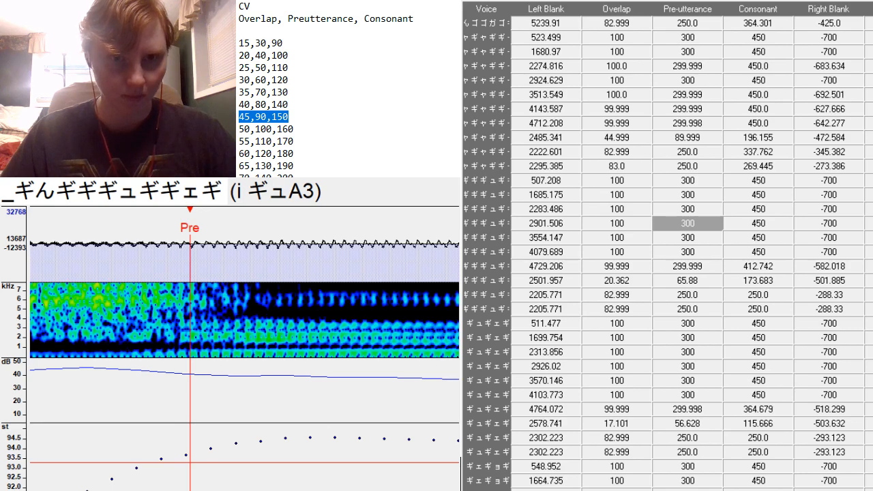
pyautogui.scroll(4, 244, 318)
pyautogui.scroll(-12, 244, 317)
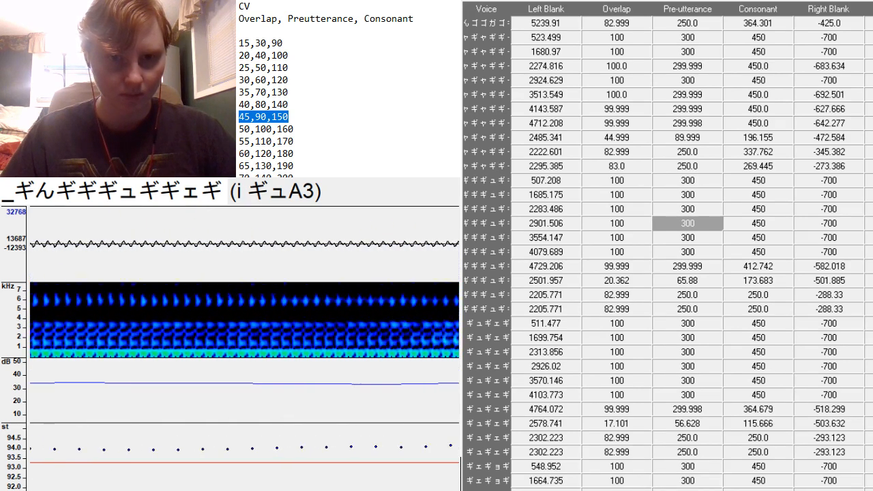
# Align the "u ギ2A3" pre-utterance with the vowel onset at a left blank of about 3525 and check its other markers.
pyautogui.press('Down')
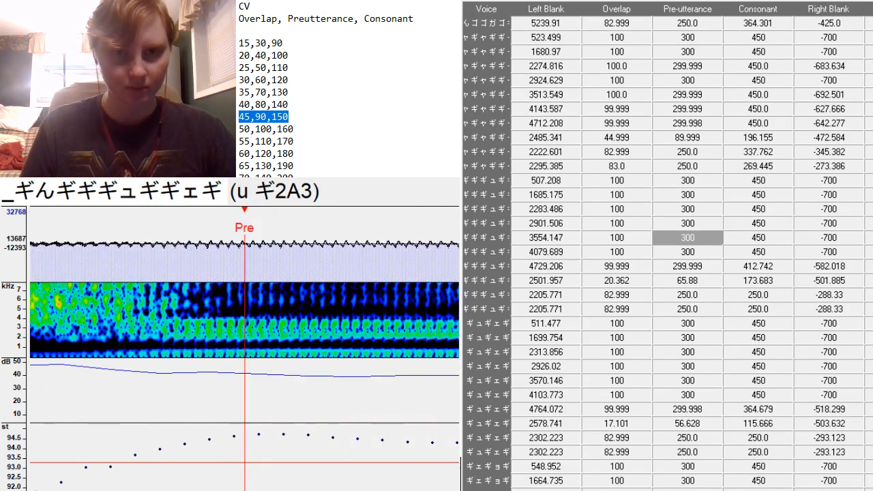
pyautogui.click(172, 362)
pyautogui.scroll(4, 244, 317)
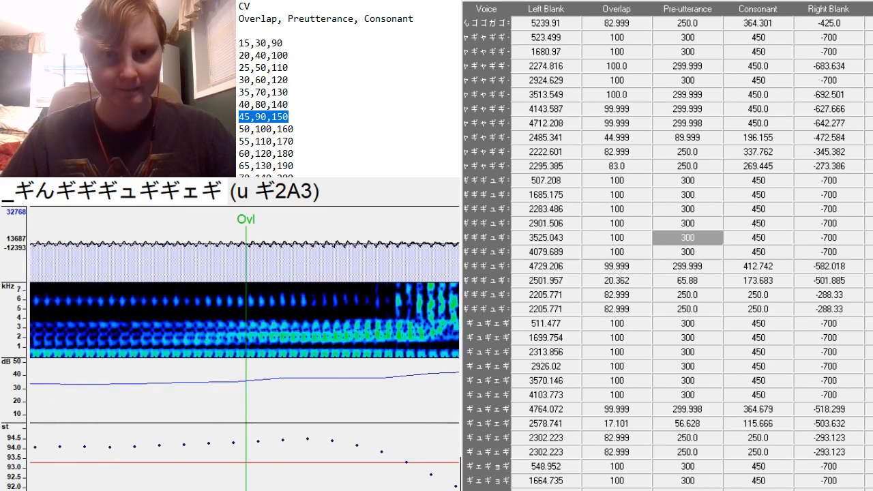
pyautogui.scroll(-10, 244, 317)
# Set the "i ギェA3" pre-utterance to 330 and align it with the vowel onset at a left blank of about 4068.7.
pyautogui.press('Down')
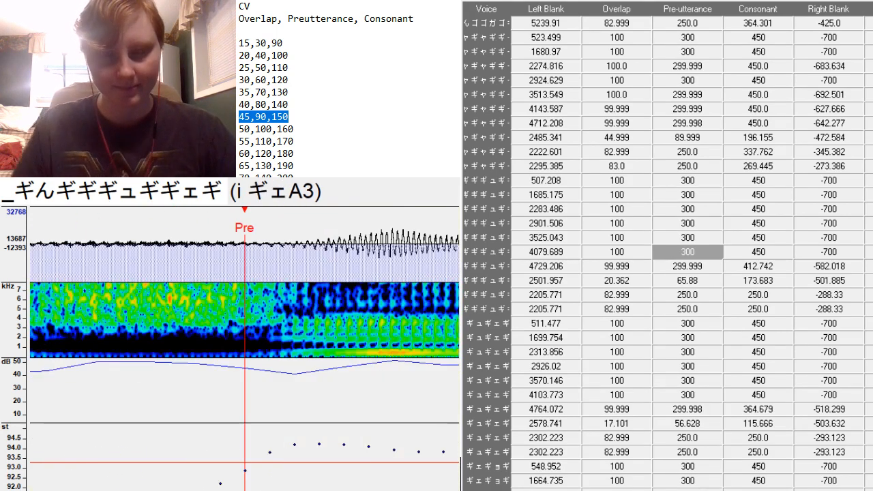
pyautogui.scroll(3, 245, 317)
pyautogui.scroll(-3, 244, 317)
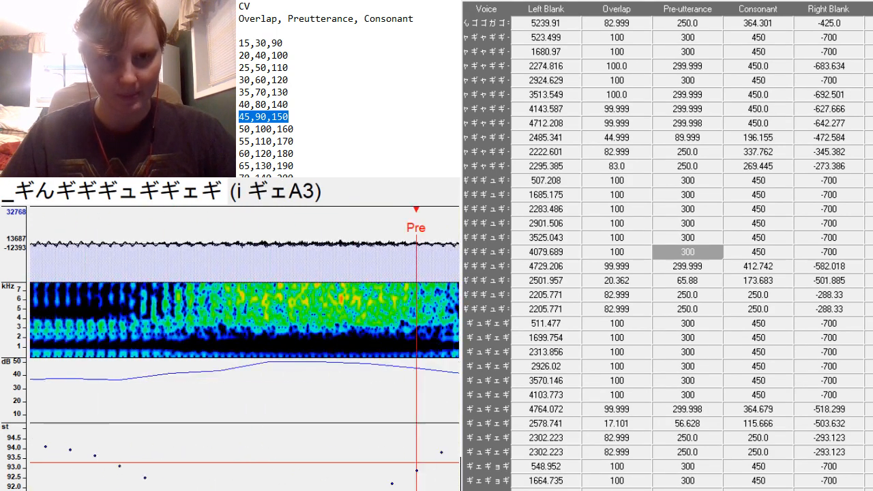
pyautogui.click(706, 249)
pyautogui.press('BackSpace')
pyautogui.press('BackSpace')
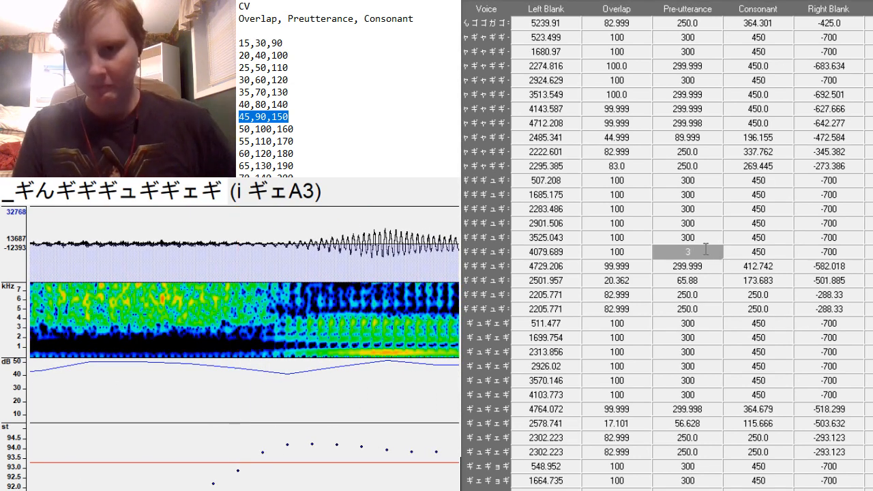
pyautogui.write('30')
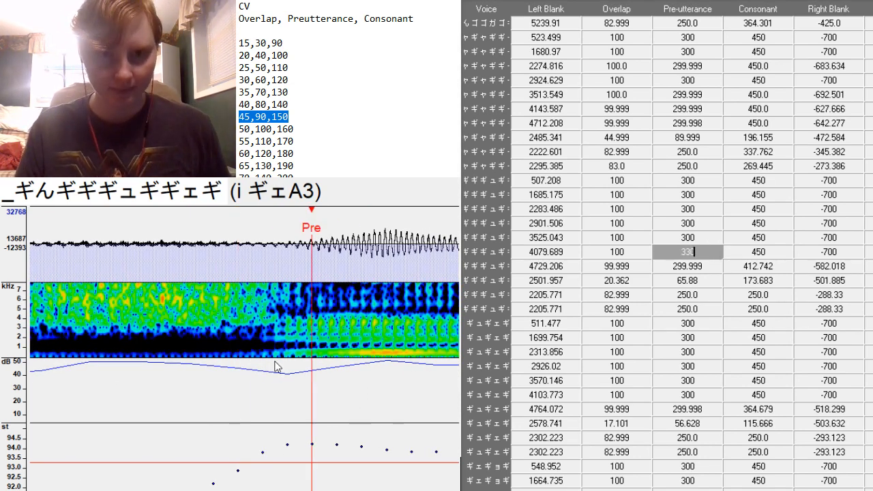
pyautogui.press('F3')
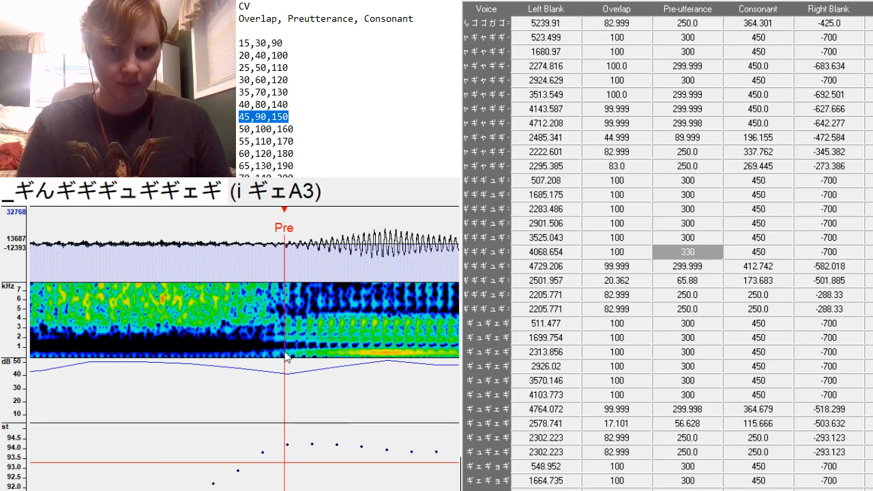
pyautogui.scroll(-10, 244, 348)
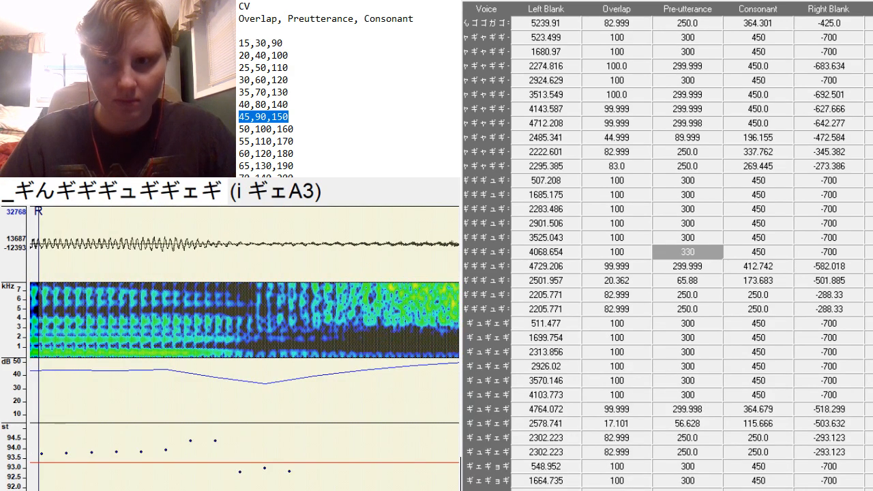
pyautogui.scroll(6, 245, 348)
# Align the "e ギ2A3" pre-utterance with the vowel onset at a left blank of about 4688 and extend its right blank to about -677.9.
pyautogui.press('Down')
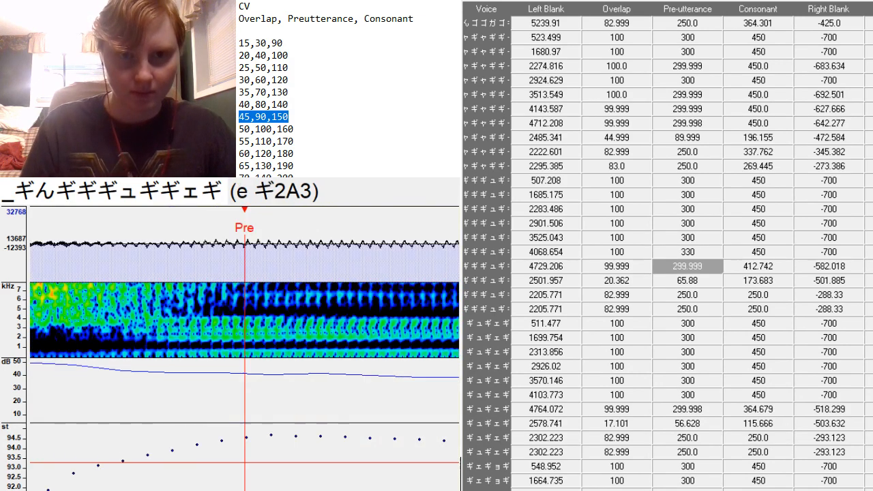
pyautogui.click(145, 352)
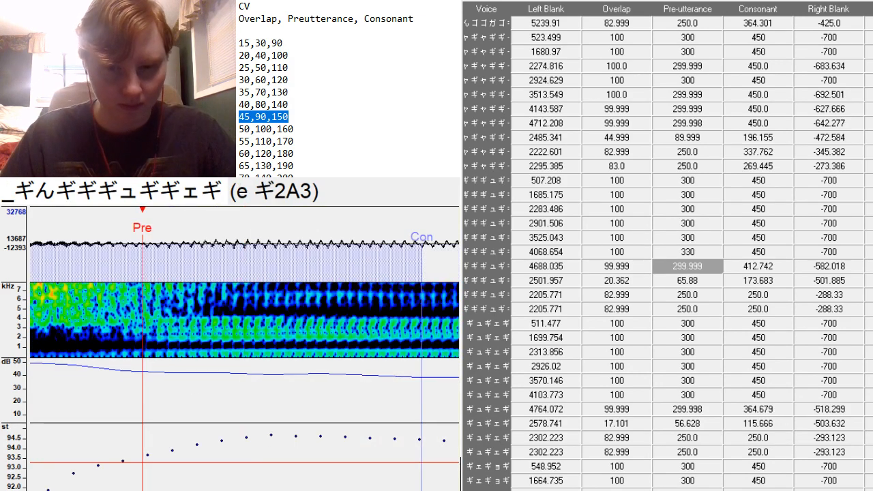
pyautogui.scroll(-10, 245, 348)
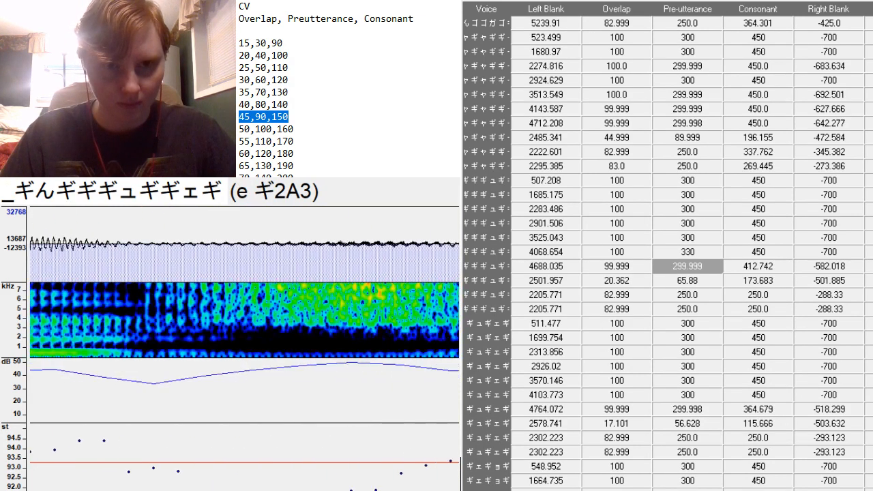
pyautogui.scroll(-5, 244, 348)
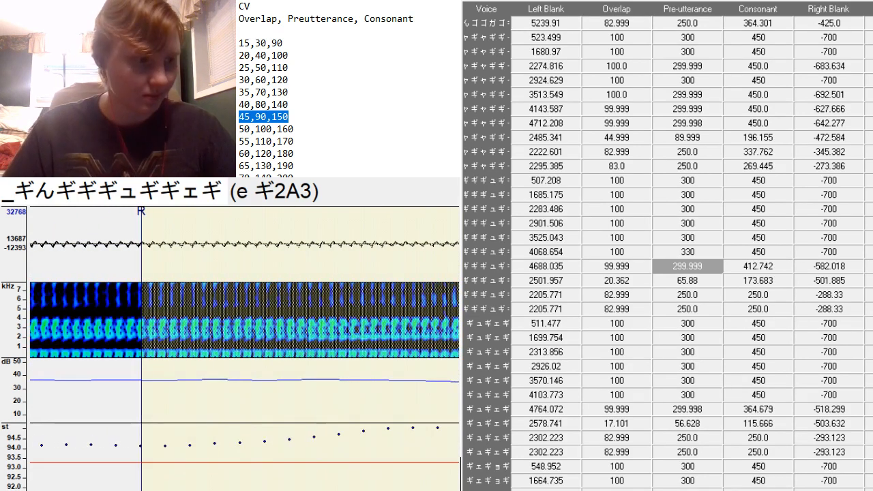
pyautogui.moveTo(142, 248)
pyautogui.mouseDown()
pyautogui.moveTo(302, 388)
pyautogui.moveTo(358, 396)
pyautogui.moveTo(380, 381)
pyautogui.mouseUp()
# Set the "ギ2A3" overlap, pre-utterance and consonant to 45, 90 and 150, and align it at a left blank of about 2488.5.
pyautogui.press('Down')
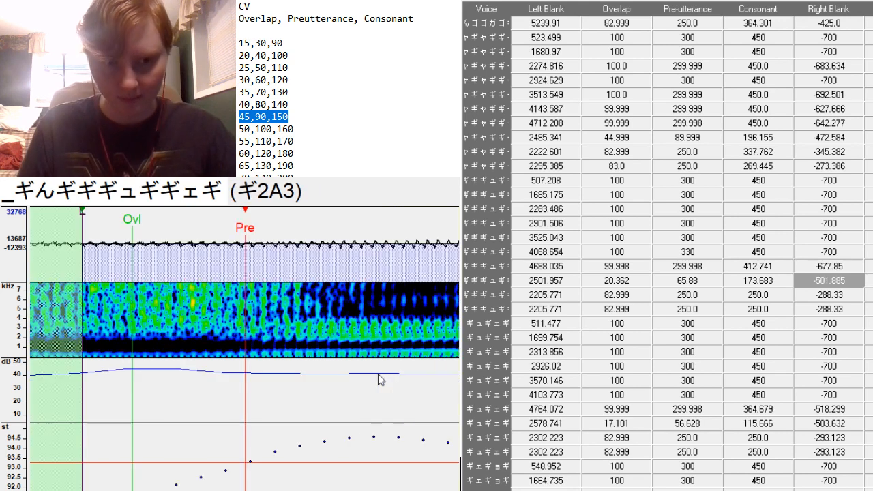
pyautogui.moveTo(618, 280); pyautogui.dragTo(742, 280)
pyautogui.write('45\t90\t150')
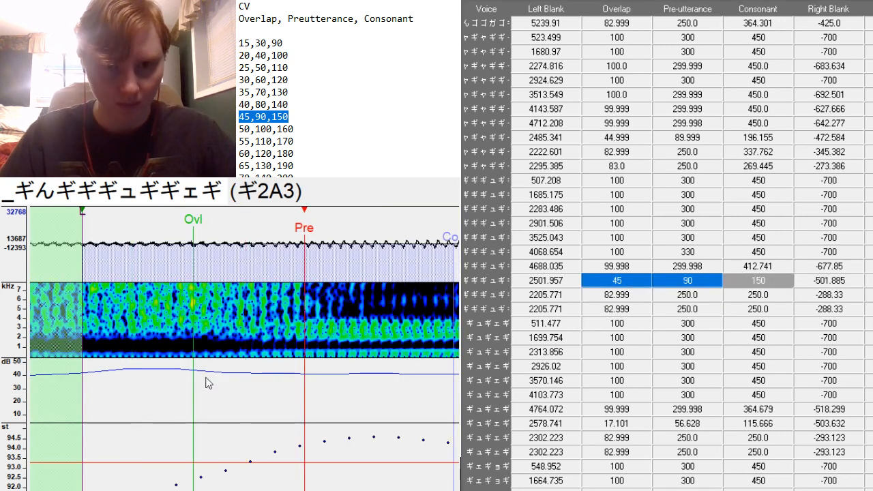
pyautogui.moveTo(282, 353); pyautogui.dragTo(274, 355)
pyautogui.scroll(4, 273, 354)
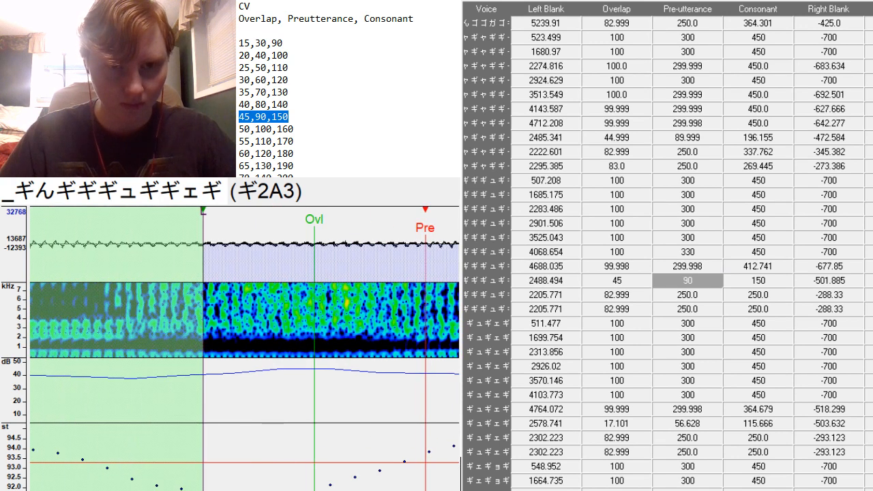
pyautogui.scroll(-12, 273, 355)
pyautogui.scroll(-3, 245, 304)
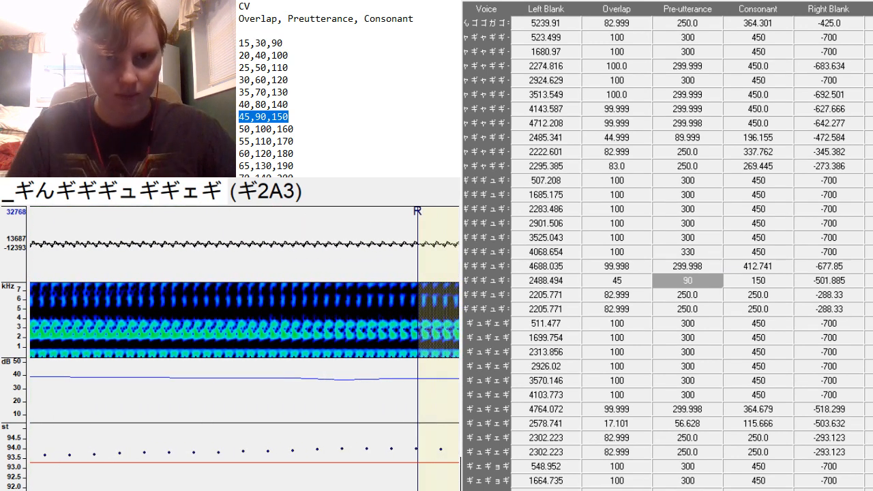
# Align the "i zhA3" pre-utterance at a left blank of about 2201.6, with right blank about -381.9 and consonant about 371.4.
pyautogui.press('Down')
pyautogui.click(234, 348)
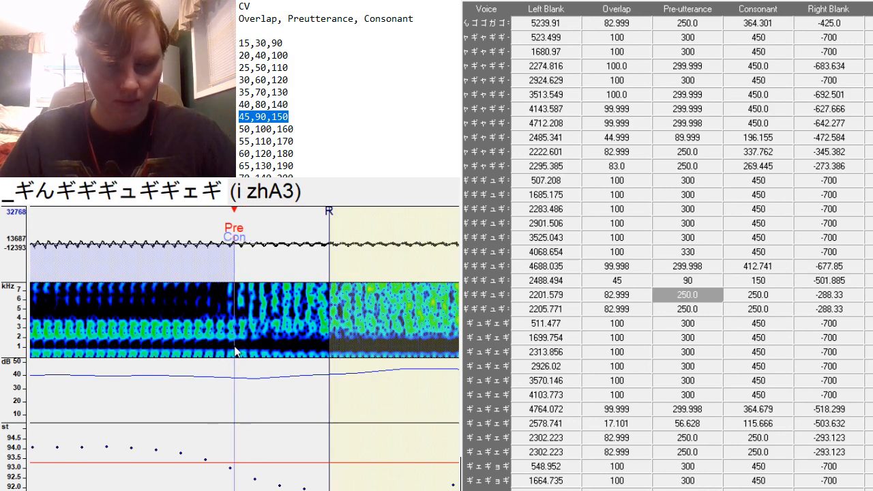
pyautogui.scroll(4, 205, 307)
pyautogui.scroll(-6, 191, 307)
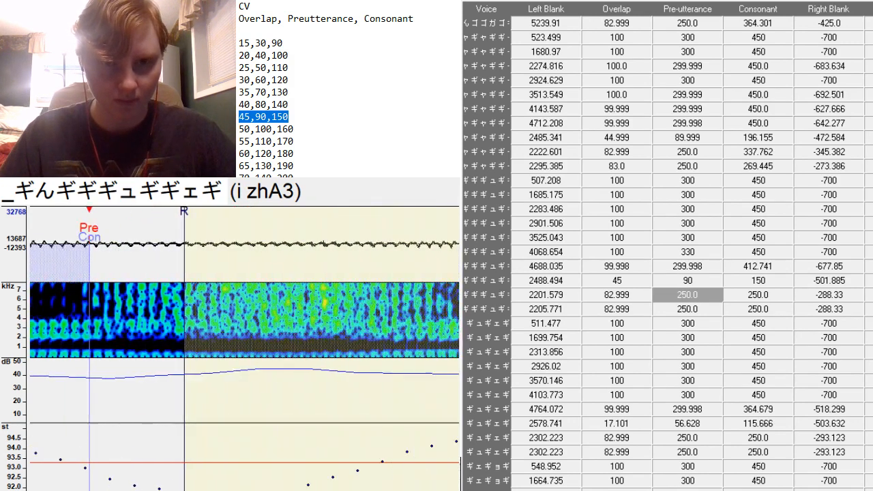
pyautogui.moveTo(162, 254); pyautogui.dragTo(393, 377)
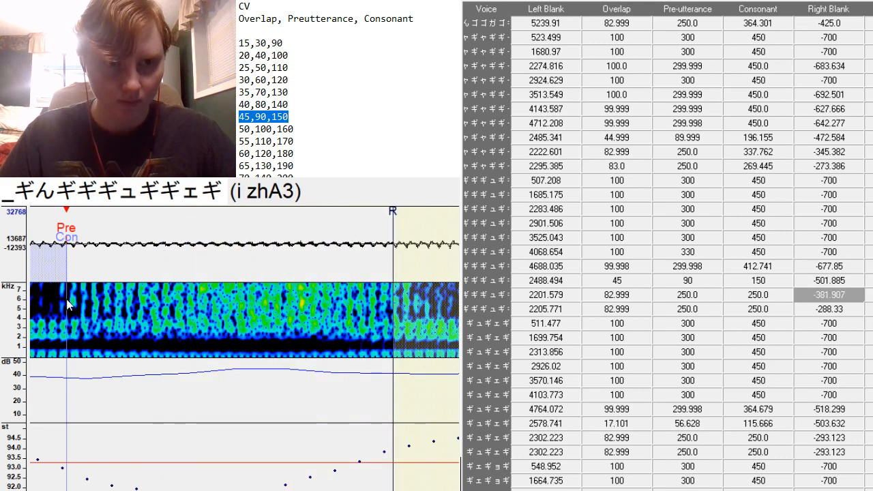
pyautogui.moveTo(68, 307)
pyautogui.mouseDown()
pyautogui.moveTo(395, 382)
pyautogui.moveTo(367, 378)
pyautogui.mouseUp()
# Move the "i zh-A3" alias to the recording's final zh sound at a left blank of about 5254.1.
pyautogui.press('Down')
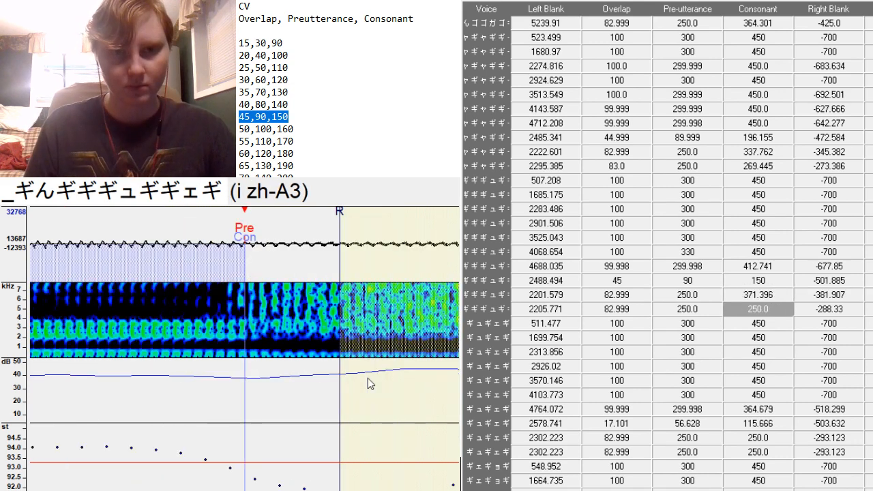
pyautogui.moveTo(298, 490); pyautogui.dragTo(437, 490)
pyautogui.click(410, 352)
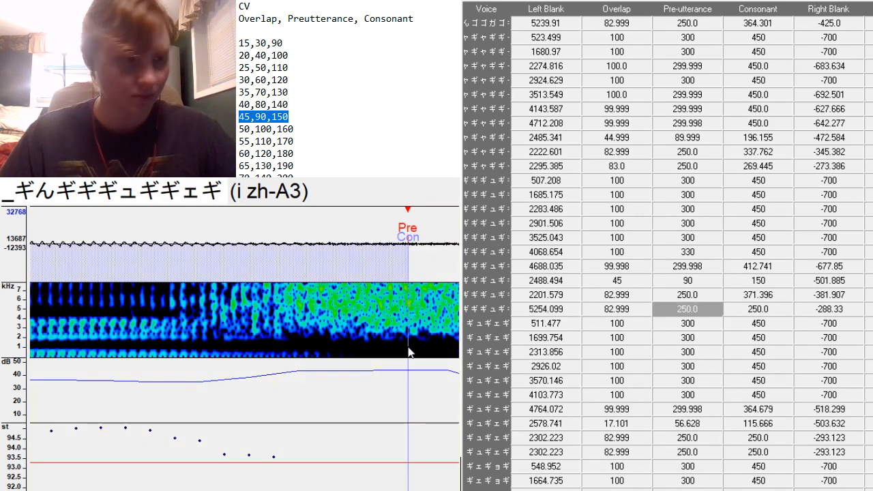
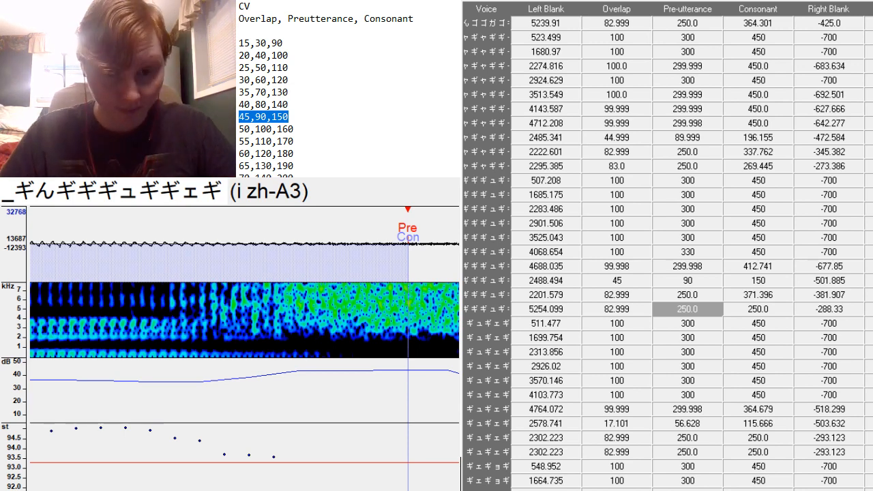
# Extend the "i zh-A3" right blank to about -429.2 and its consonant to about 312.5, past the fading zh noise.
pyautogui.moveTo(444, 490); pyautogui.dragTo(471, 486)
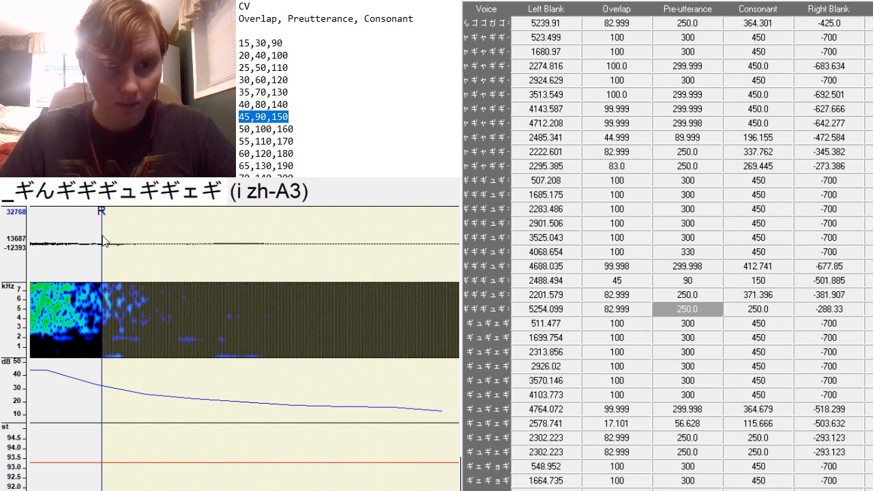
pyautogui.moveTo(104, 242)
pyautogui.mouseDown()
pyautogui.moveTo(458, 307)
pyautogui.moveTo(451, 362)
pyautogui.mouseUp()
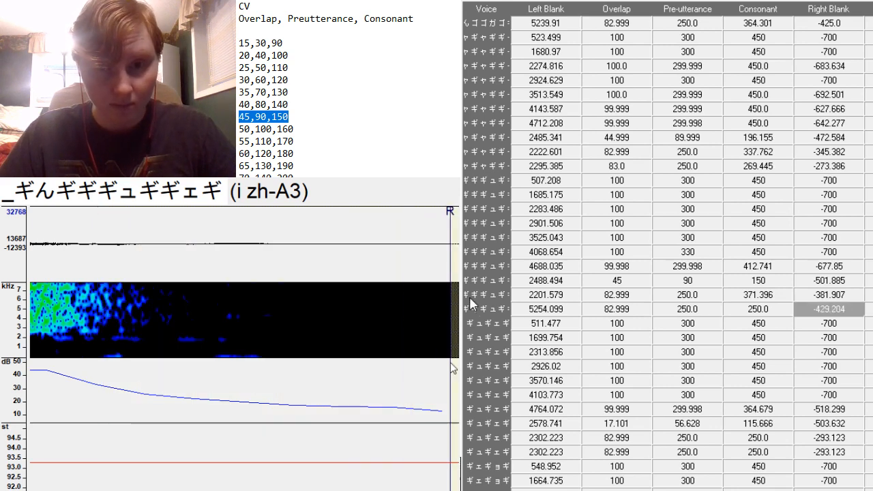
pyautogui.click(779, 311)
pyautogui.write('25')
pyautogui.write('90')
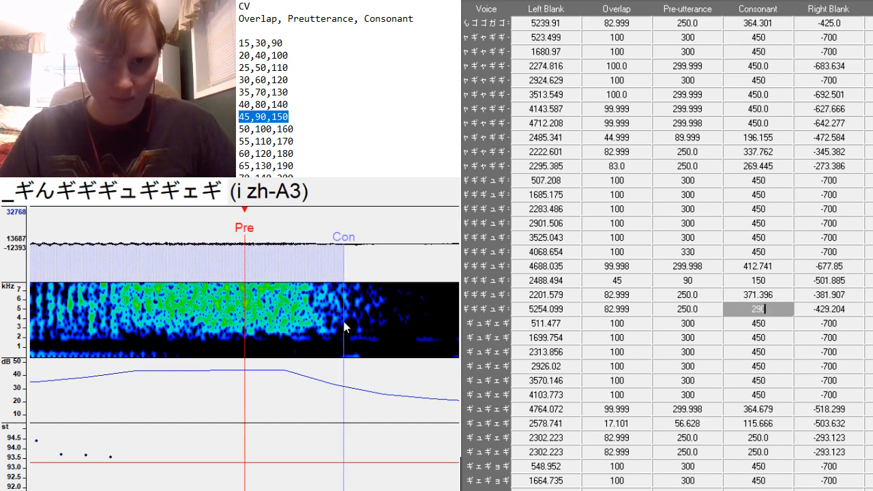
pyautogui.moveTo(345, 328); pyautogui.dragTo(400, 346)
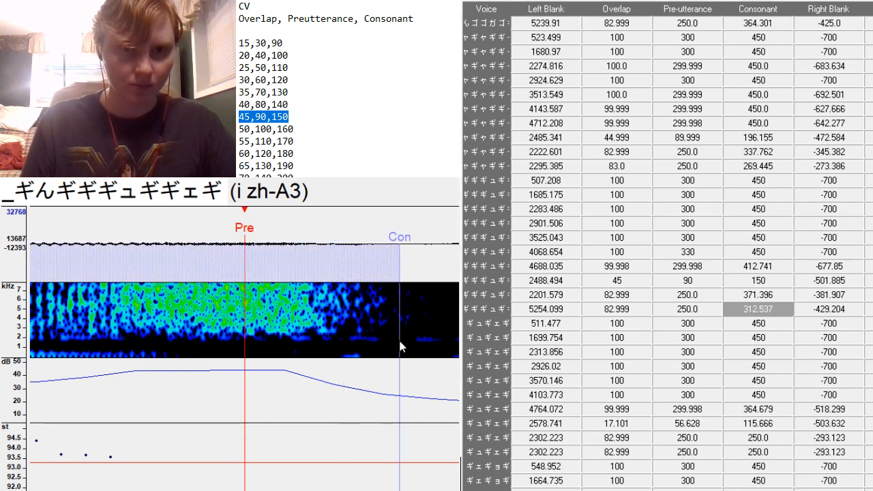
# Align the "- ギュA3" pre-utterance with the vowel onset at a left blank of about 568.2 and check its other markers.
pyautogui.press('Down')
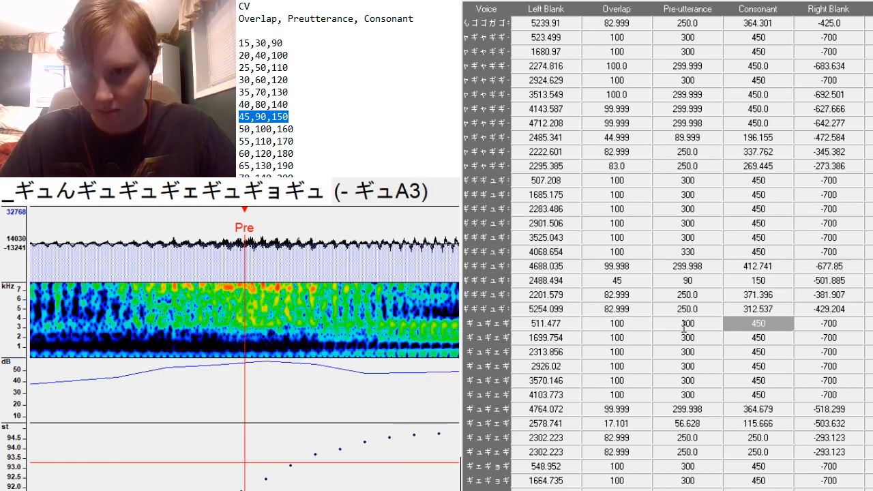
pyautogui.click(683, 328)
pyautogui.scroll(-13, 687, 361)
pyautogui.scroll(-4, 687, 366)
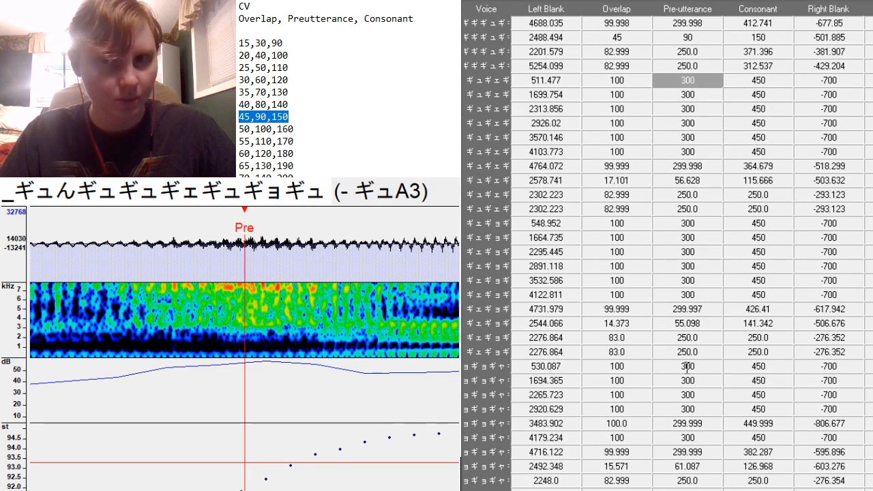
pyautogui.press('F2')
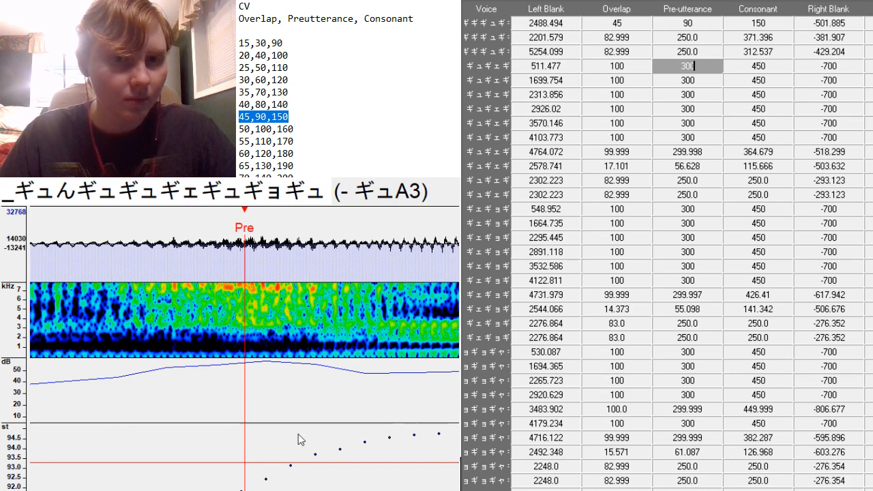
pyautogui.click(372, 350)
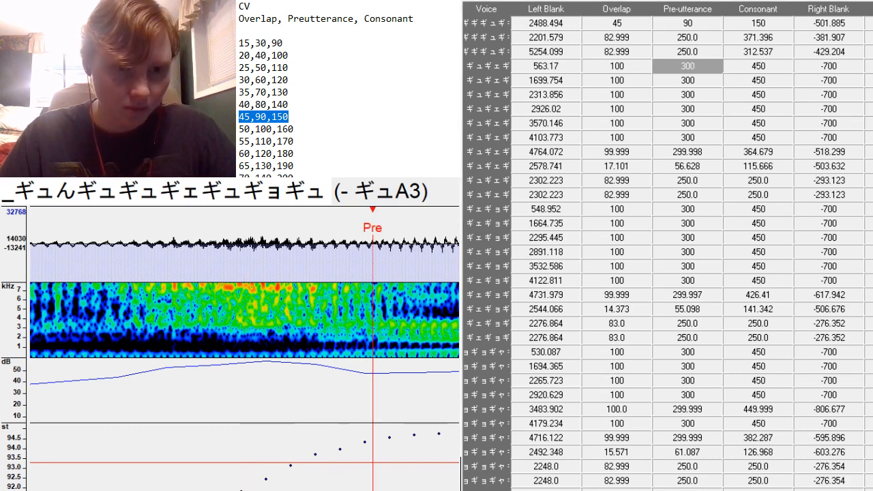
pyautogui.click(91, 341)
pyautogui.click(385, 409)
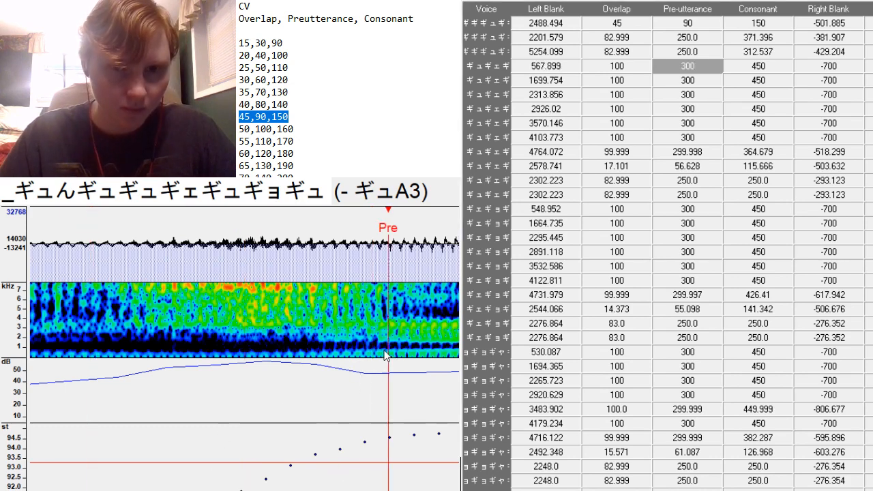
pyautogui.scroll(4, 244, 349)
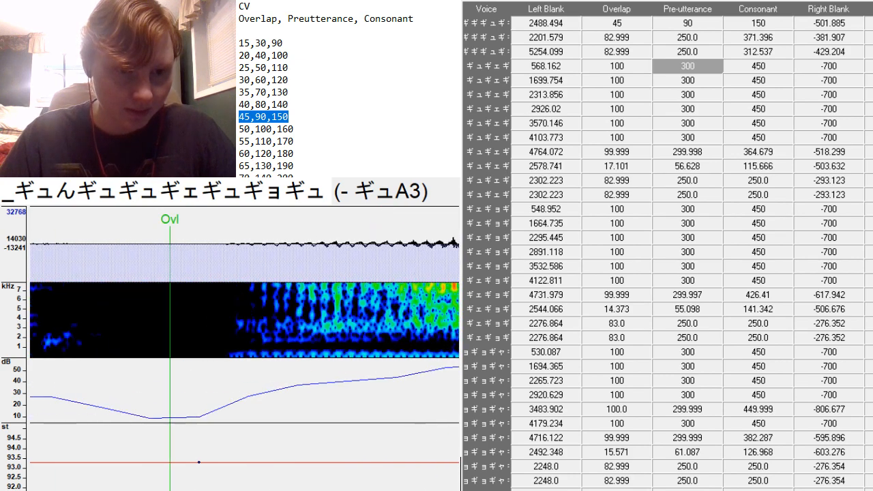
pyautogui.scroll(-16, 244, 348)
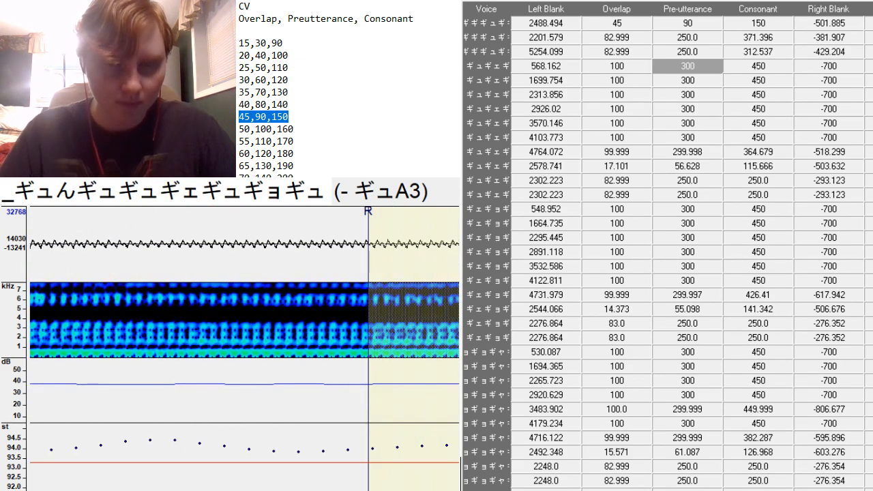
# Set the "n ギュA3" pre-utterance to 350 and align it with the vowel onset at a left blank of about 1701.1.
pyautogui.press('Down')
pyautogui.click(370, 360)
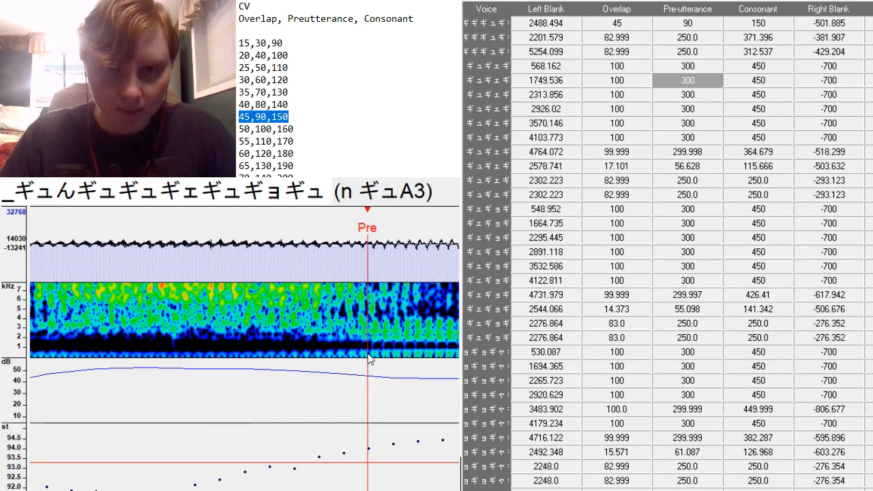
pyautogui.scroll(4, 244, 348)
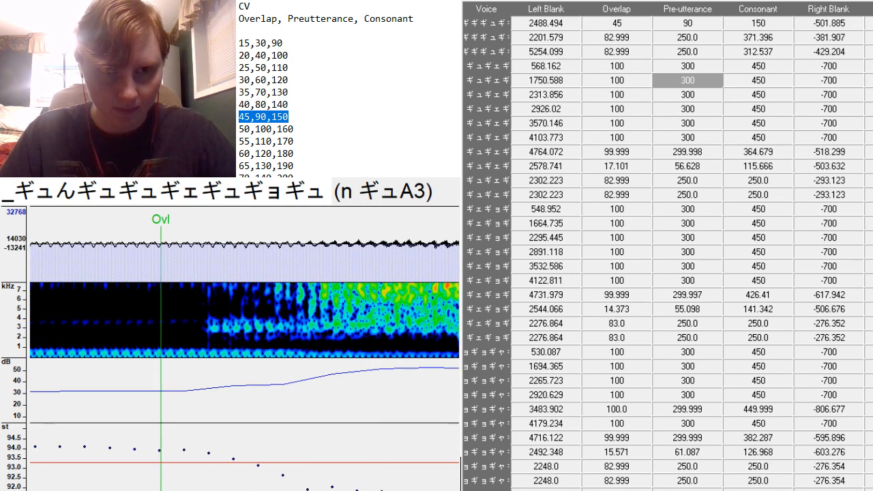
pyautogui.scroll(-5, 244, 348)
pyautogui.doubleClick(709, 84)
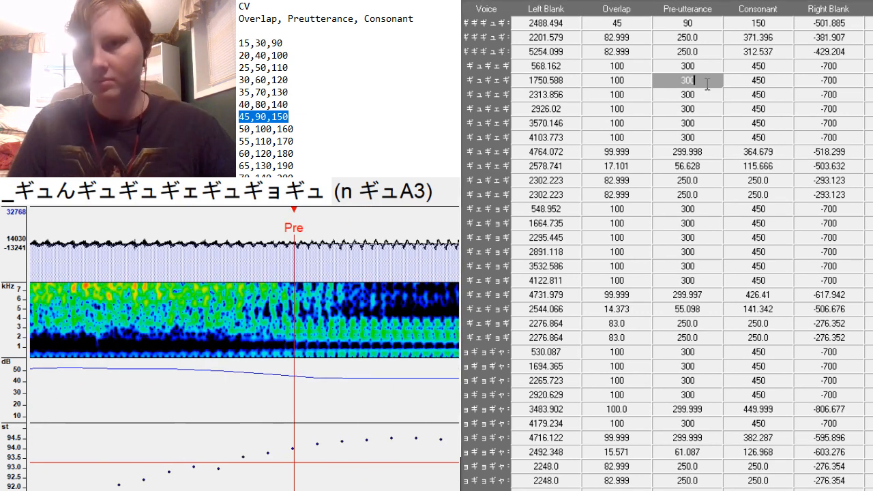
pyautogui.write('350')
pyautogui.press('Return')
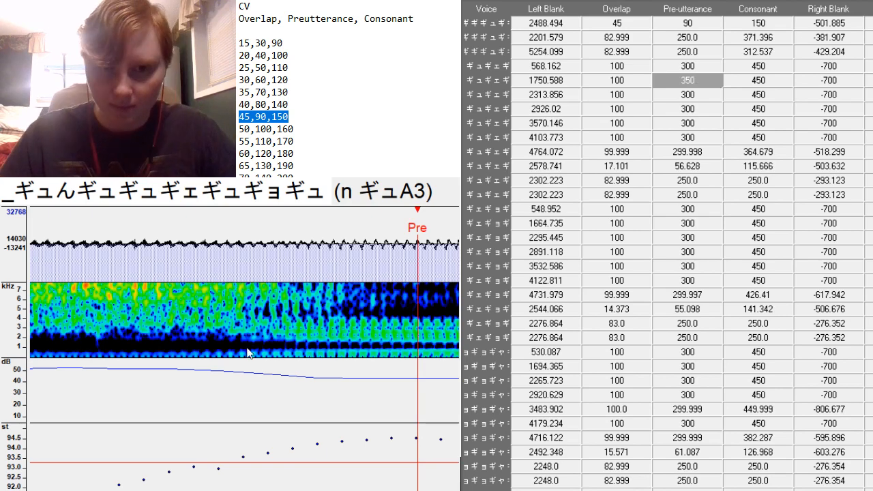
pyautogui.moveTo(288, 339); pyautogui.dragTo(295, 348)
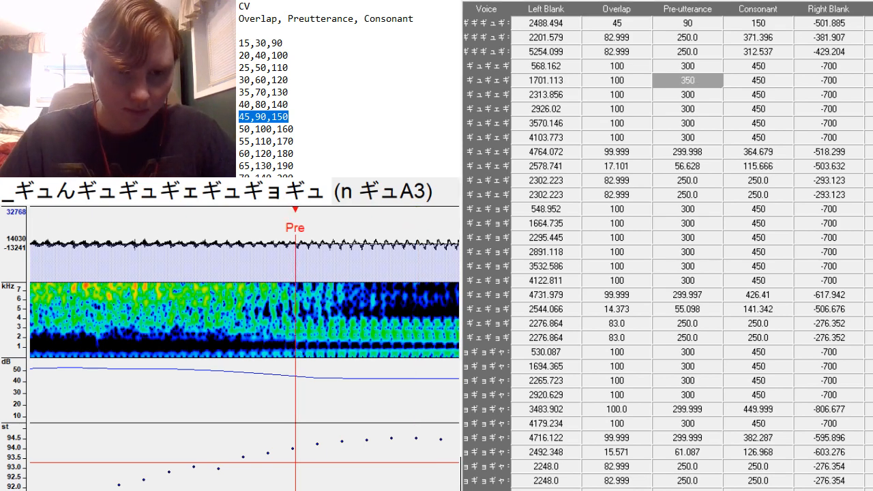
pyautogui.scroll(5, 295, 348)
pyautogui.scroll(-10, 295, 348)
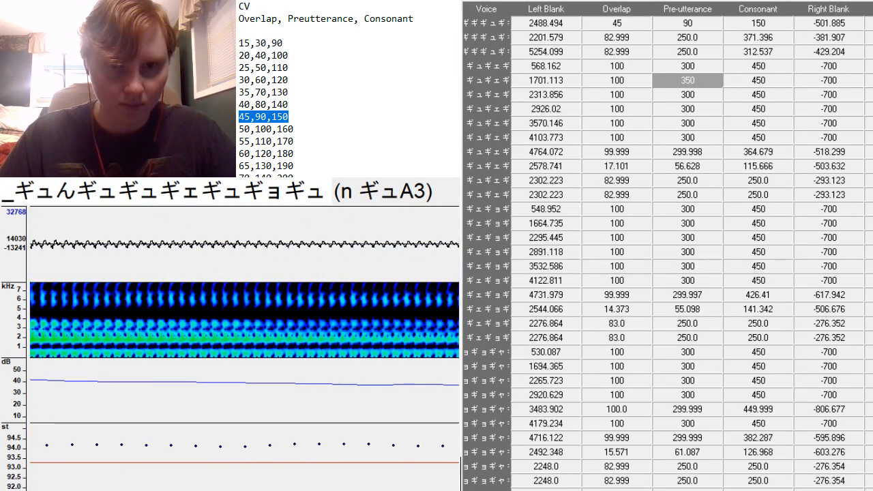
# Align the "u ギュA3" pre-utterance with the vowel onset at a left blank of about 2324.7 and check its overlap.
pyautogui.press('Down')
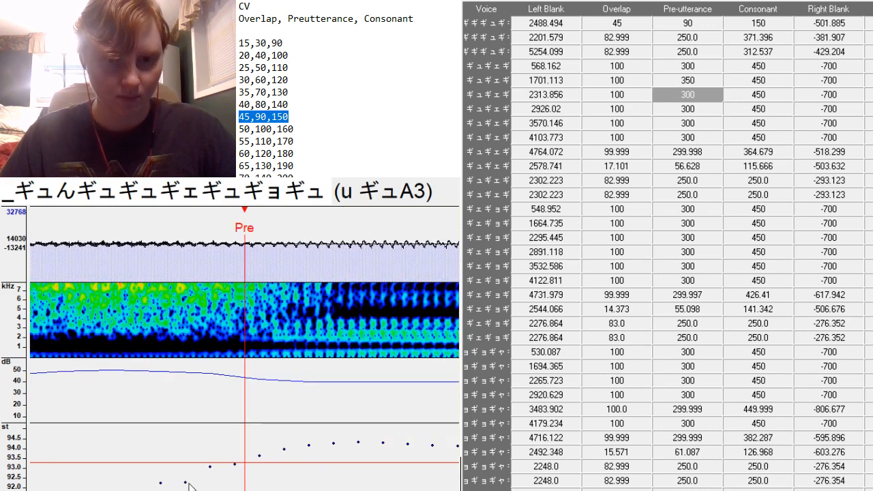
pyautogui.press('F3')
pyautogui.press('F3')
pyautogui.scroll(6, 222, 485)
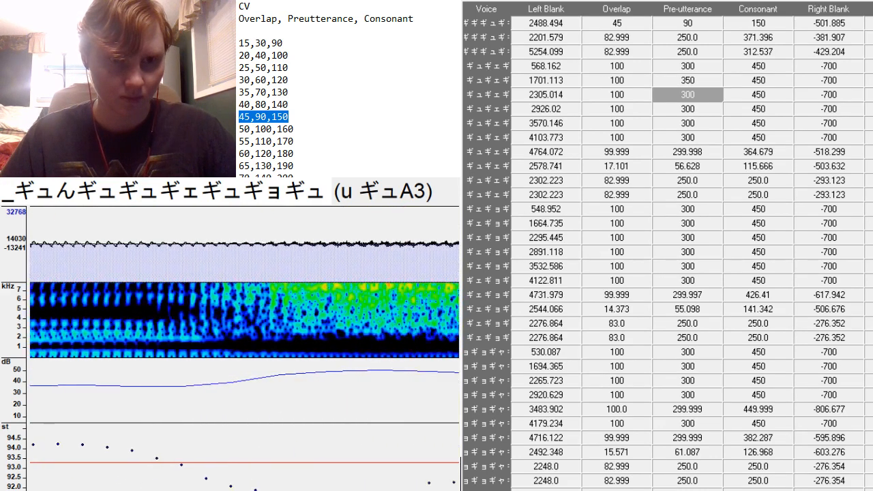
pyautogui.scroll(-4, 301, 347)
pyautogui.press('F3')
pyautogui.press('F3')
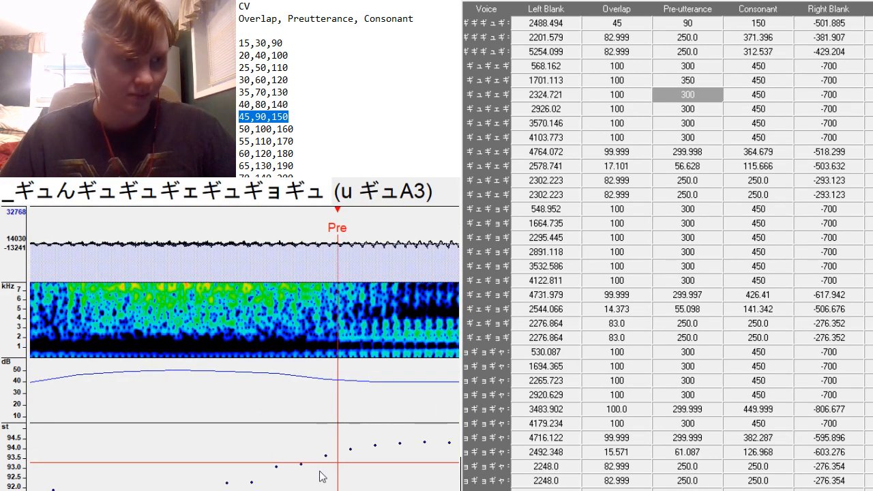
pyautogui.scroll(6, 245, 349)
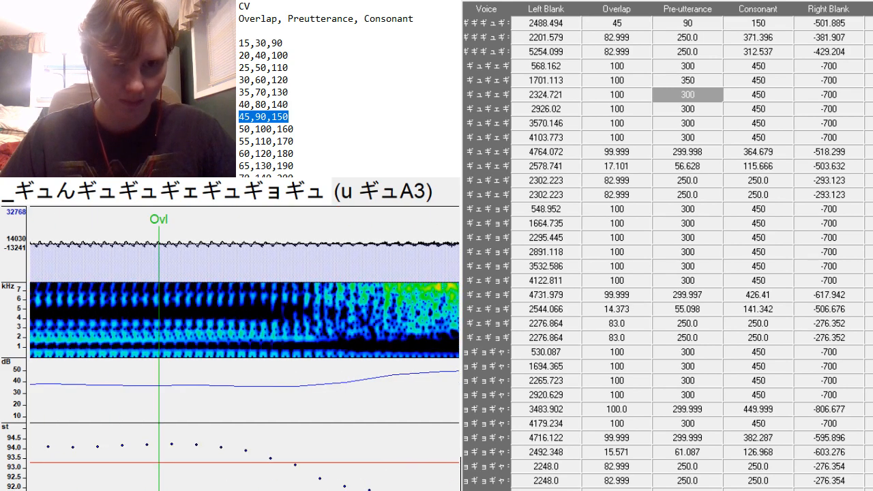
# Move the "u ギュA3" right blank to about -667.1 and align the "u ギェA3" pre-utterance with the vowel onset at a left blank of about 2894.1.
pyautogui.scroll(-20, 244, 349)
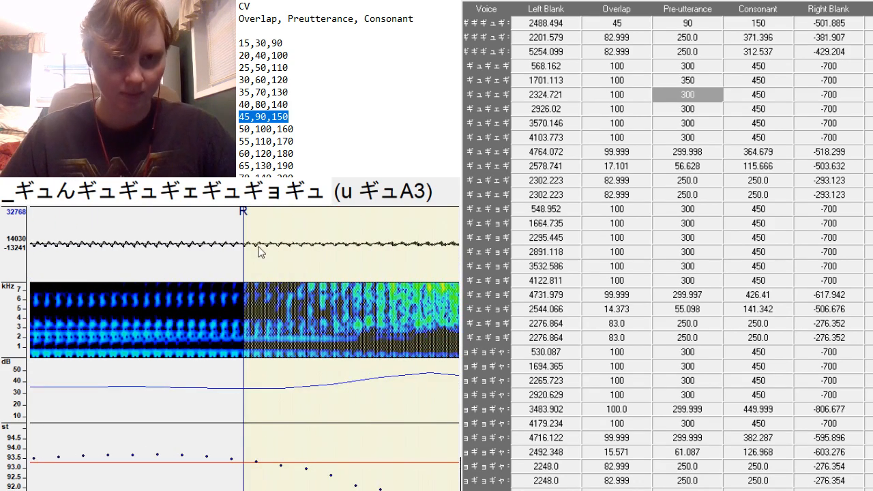
pyautogui.moveTo(244, 265); pyautogui.dragTo(163, 318)
pyautogui.press('Down')
pyautogui.moveTo(246, 321); pyautogui.dragTo(166, 357)
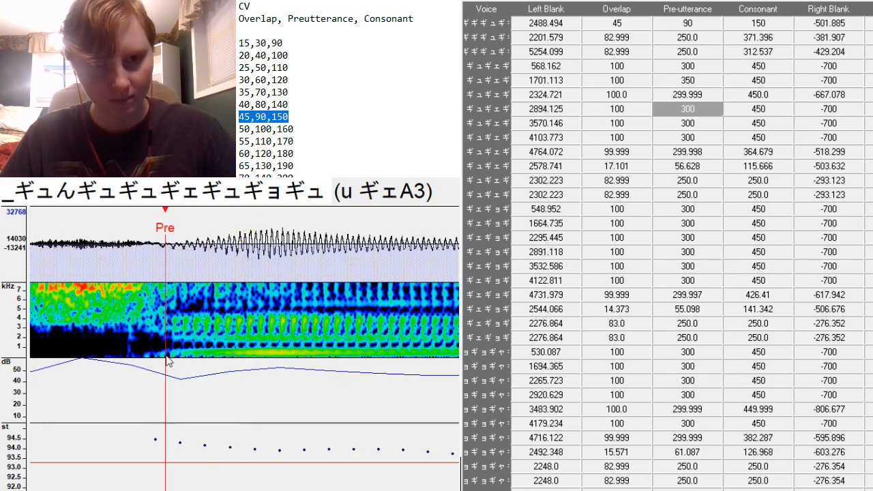
pyautogui.hscroll(-5, 245, 348)
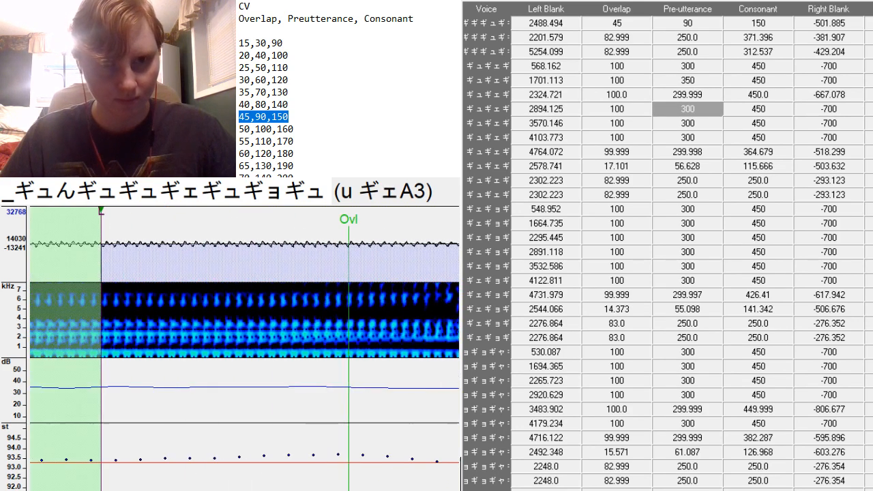
pyautogui.hscroll(8, 244, 348)
pyautogui.hscroll(-3, 245, 348)
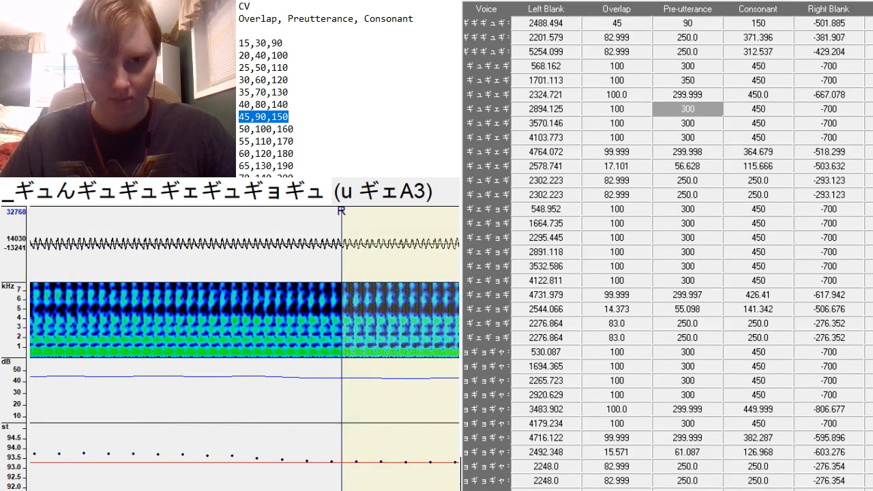
# Align the "e ギュA3" pre-utterance with the vowel onset at a left blank of about 3501.4 and check its overlap and right blank.
pyautogui.press('Down')
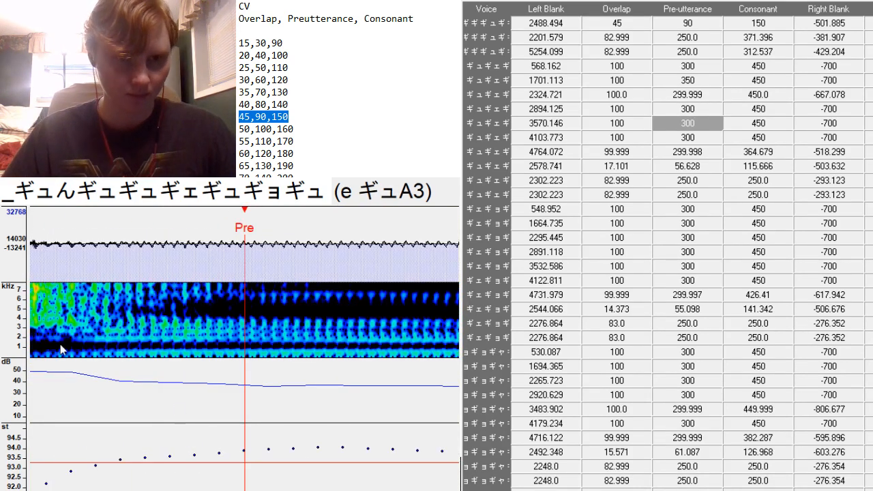
pyautogui.click(75, 358)
pyautogui.hscroll(-5, 244, 348)
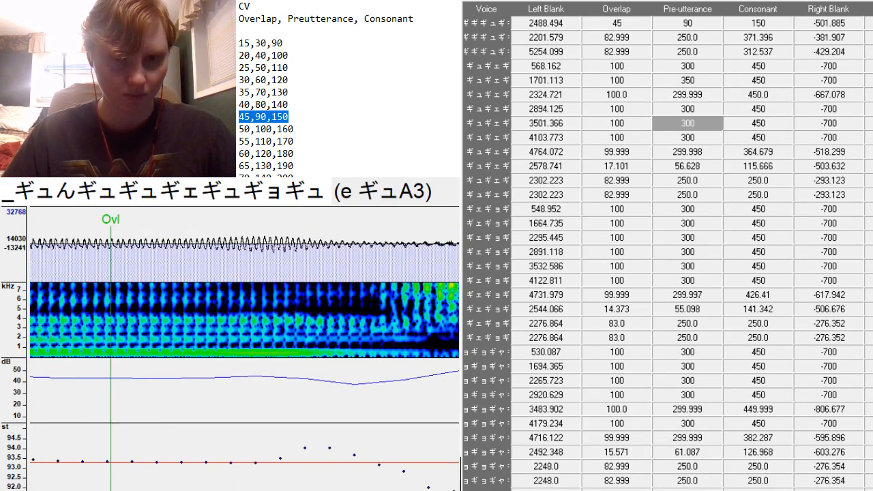
pyautogui.hscroll(9, 244, 348)
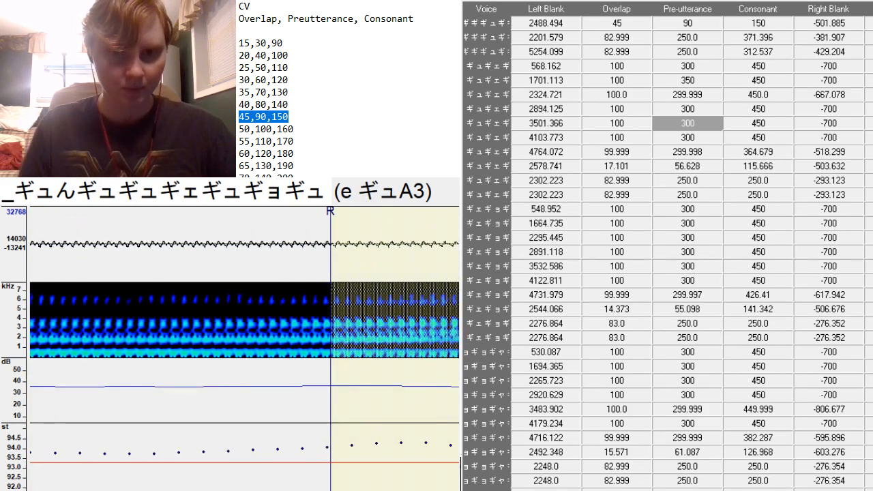
# Align the "u ギョA3" pre-utterance with the vowel onset at a left blank of about 4112.5 and check its other markers.
pyautogui.press('Down')
pyautogui.click(266, 358)
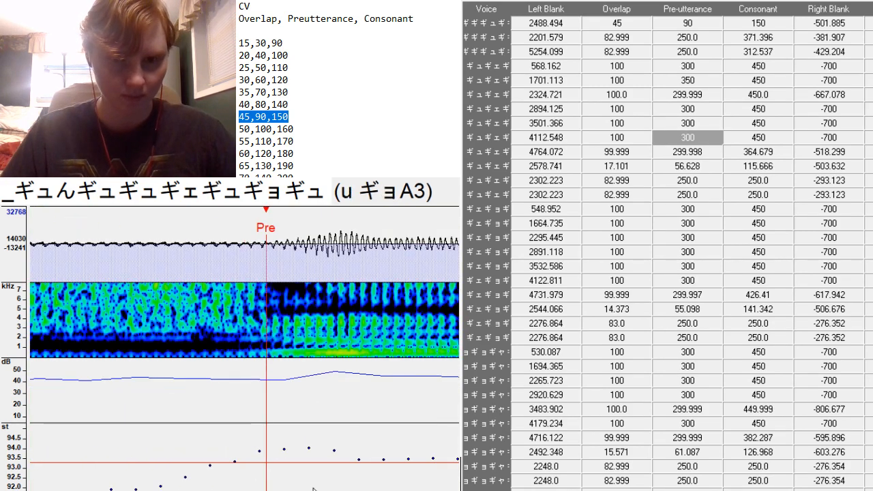
pyautogui.hscroll(-4, 244, 348)
pyautogui.hscroll(9, 244, 348)
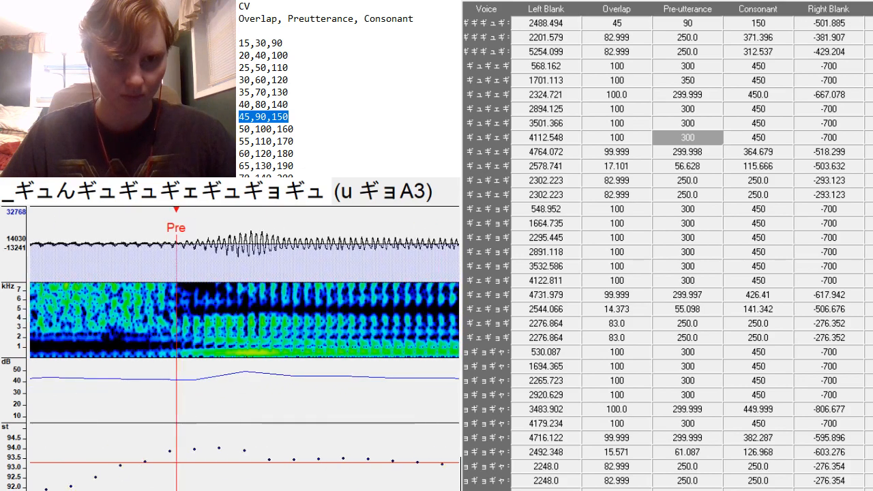
# Set the "o ギュA3" pre-utterance to 350 and align it with the vowel onset at a left blank of about 4712.6.
pyautogui.press('Down')
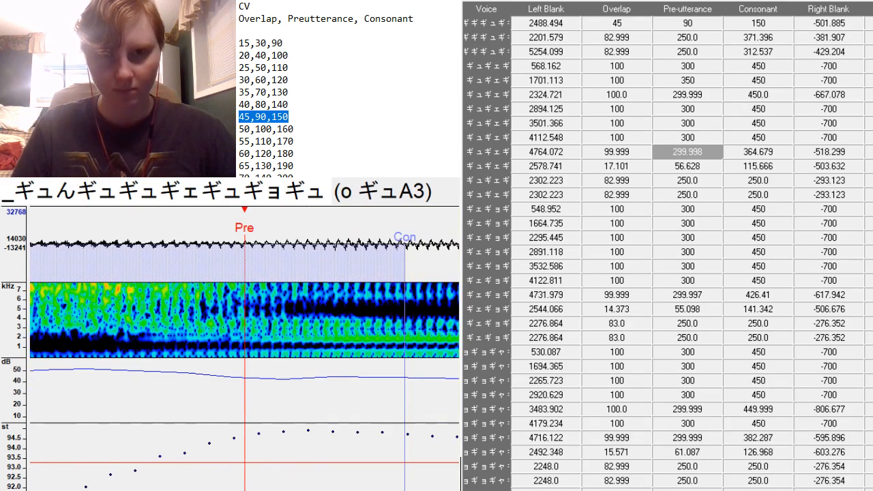
pyautogui.click(227, 357)
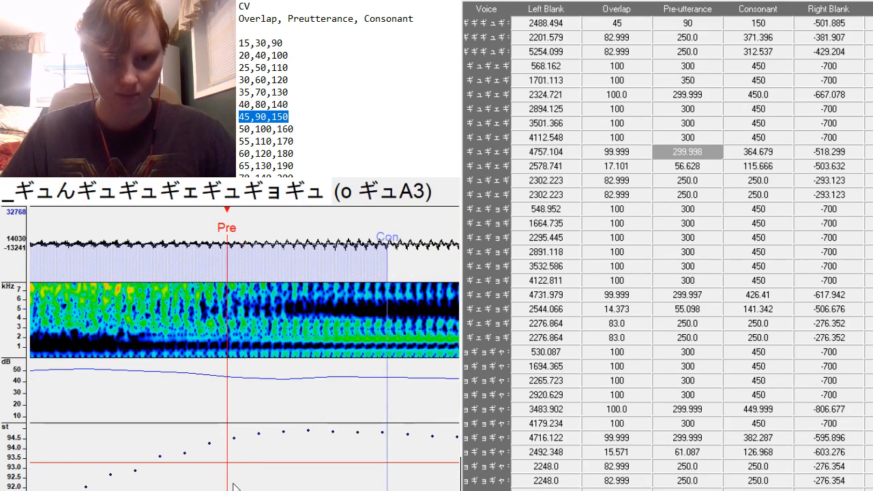
pyautogui.hscroll(-3, 244, 348)
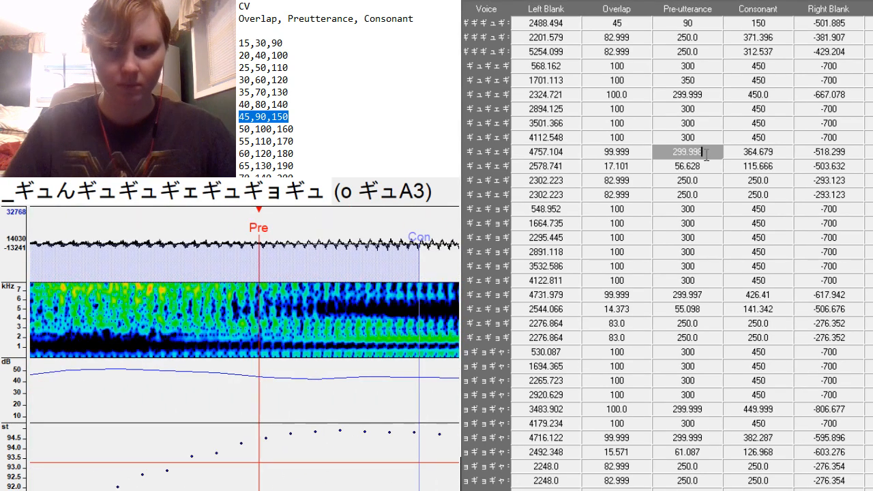
pyautogui.press('Delete')
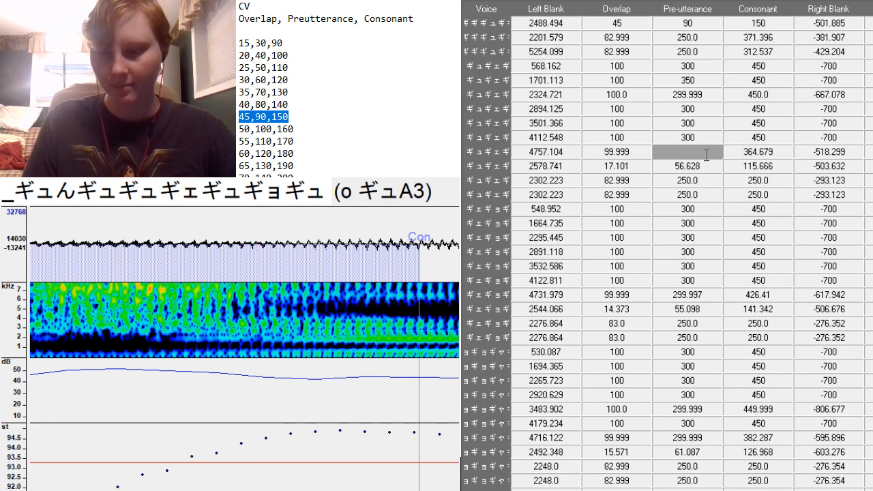
pyautogui.write('350')
pyautogui.press('Return')
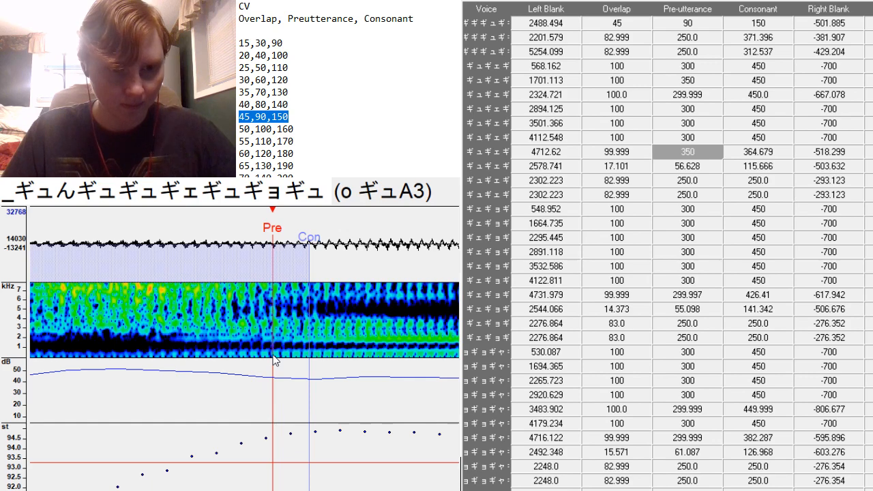
pyautogui.scroll(8, 300, 367)
pyautogui.scroll(-9, 300, 367)
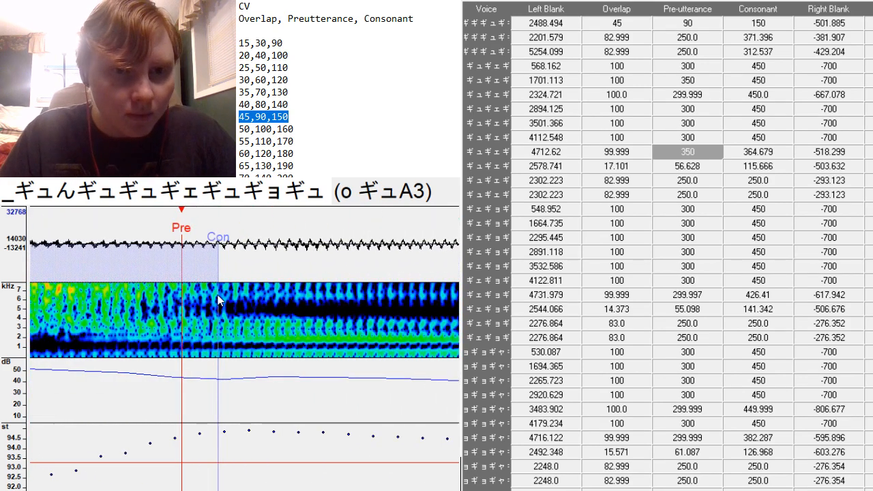
# Extend the "o ギュA3" consonant to about 432.5 and its right blank to about -628.3 within the steady vowel.
pyautogui.moveTo(217, 295)
pyautogui.mouseDown()
pyautogui.moveTo(363, 341)
pyautogui.moveTo(386, 386)
pyautogui.mouseUp()
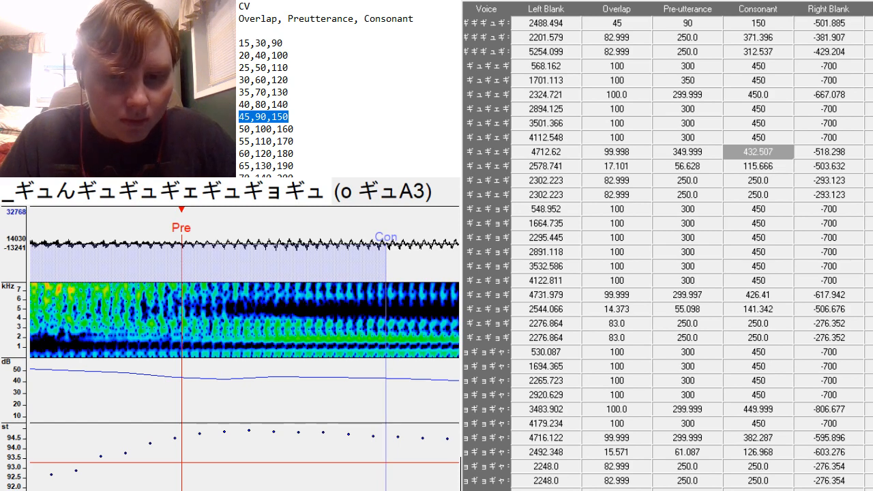
pyautogui.scroll(-6, 244, 348)
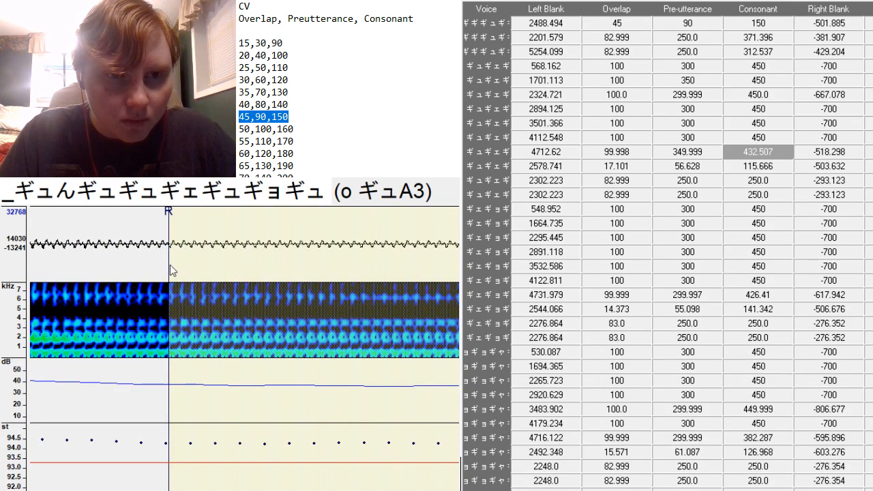
pyautogui.moveTo(170, 265)
pyautogui.mouseDown()
pyautogui.moveTo(349, 394)
pyautogui.moveTo(440, 405)
pyautogui.mouseUp()
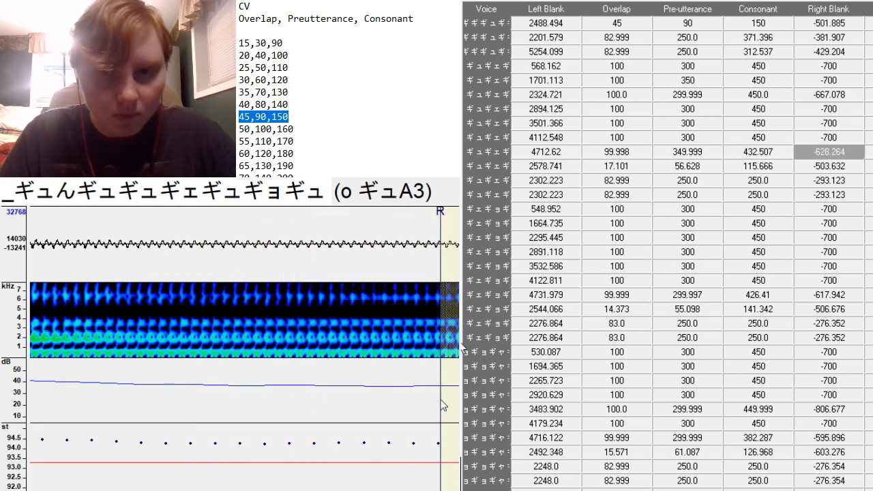
# Set the "ギュA3" overlap, pre-utterance and consonant to 45, 90 and 150, and align it with the vowel onset at a left blank of about 2534.2.
pyautogui.press('Down')
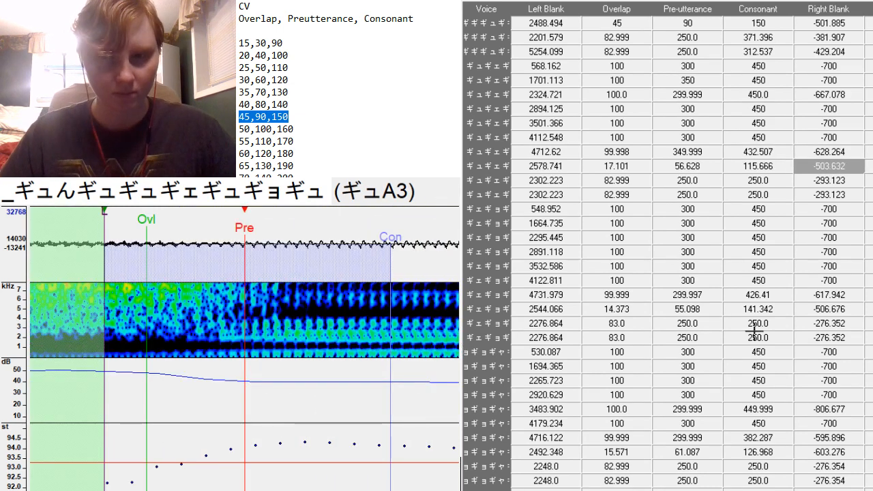
pyautogui.moveTo(627, 167); pyautogui.dragTo(778, 171)
pyautogui.write('45\t90\t150')
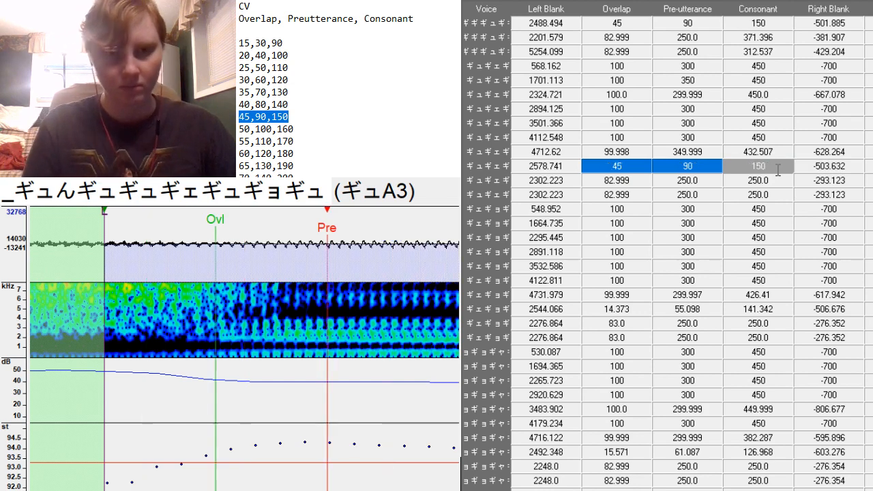
pyautogui.click(222, 362)
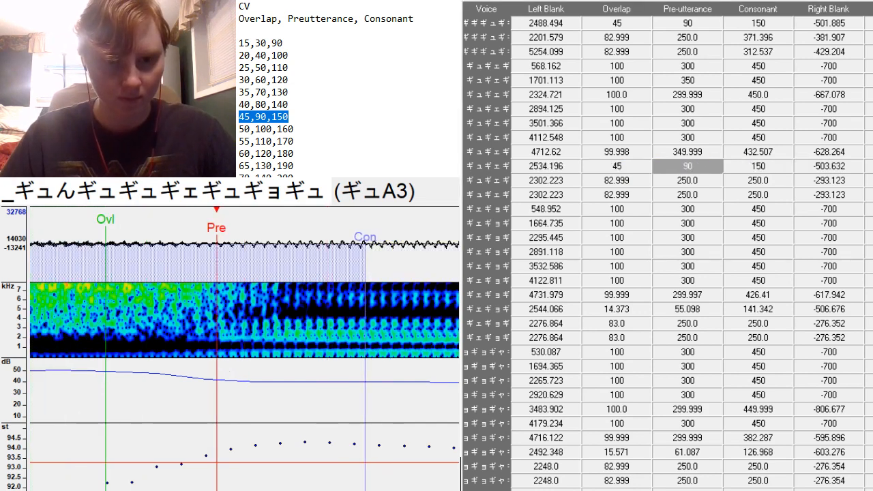
# Shorten the "ギュA3" right blank to about -445.0, before the next consonant's noise, and extend its consonant to about 180.4.
pyautogui.scroll(5, 245, 348)
pyautogui.scroll(-12, 245, 348)
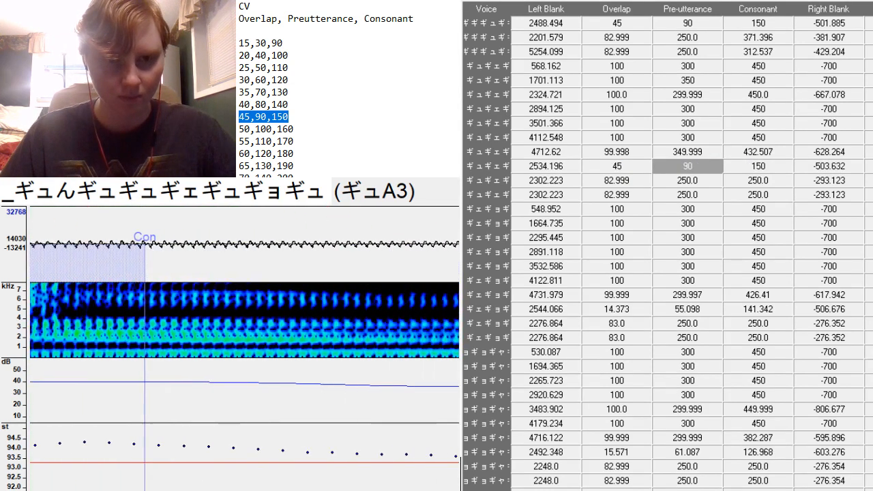
pyautogui.scroll(-5, 233, 365)
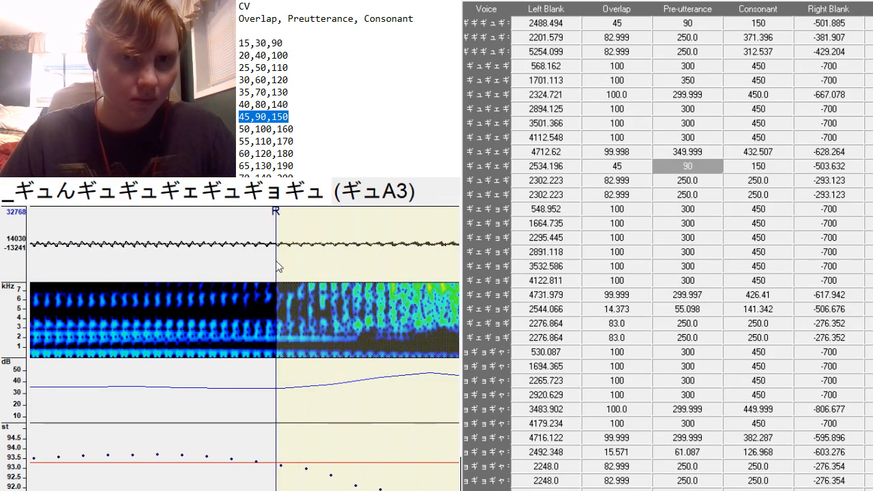
pyautogui.moveTo(277, 267)
pyautogui.mouseDown()
pyautogui.moveTo(229, 373)
pyautogui.moveTo(130, 369)
pyautogui.mouseUp()
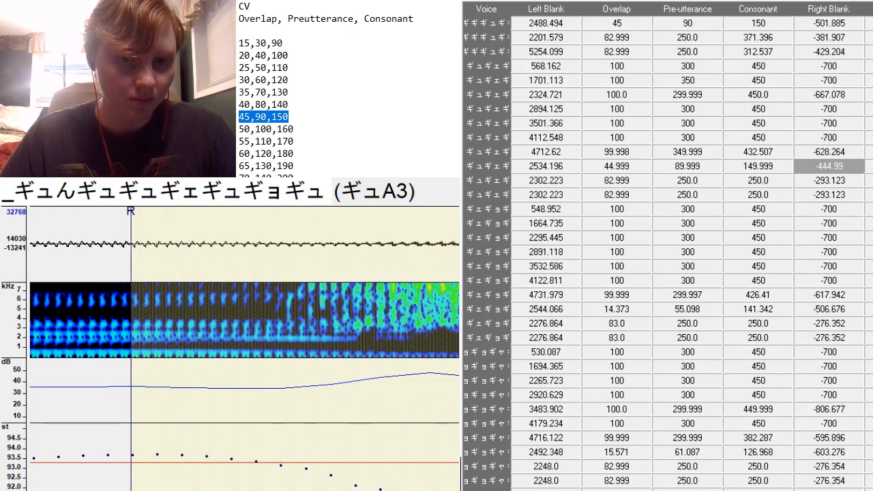
pyautogui.scroll(5, 244, 357)
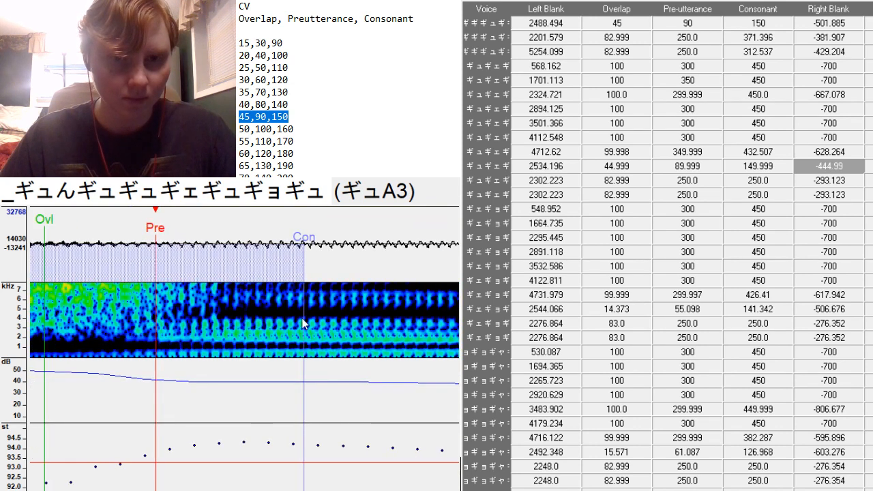
pyautogui.moveTo(304, 324); pyautogui.dragTo(379, 326)
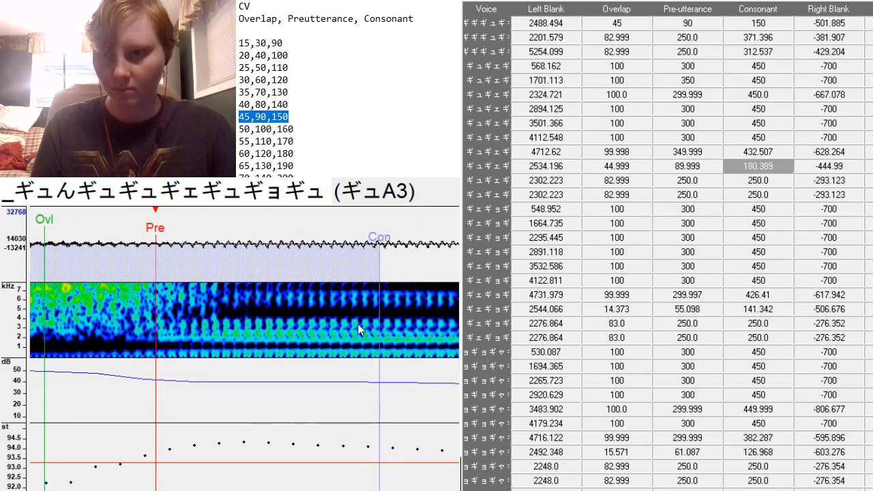
# Align "u zhA3" with the start of the zh noise at a left blank of about 2241.8, extending its right blank to -373.8 and consonant to 367.5.
pyautogui.press('Down')
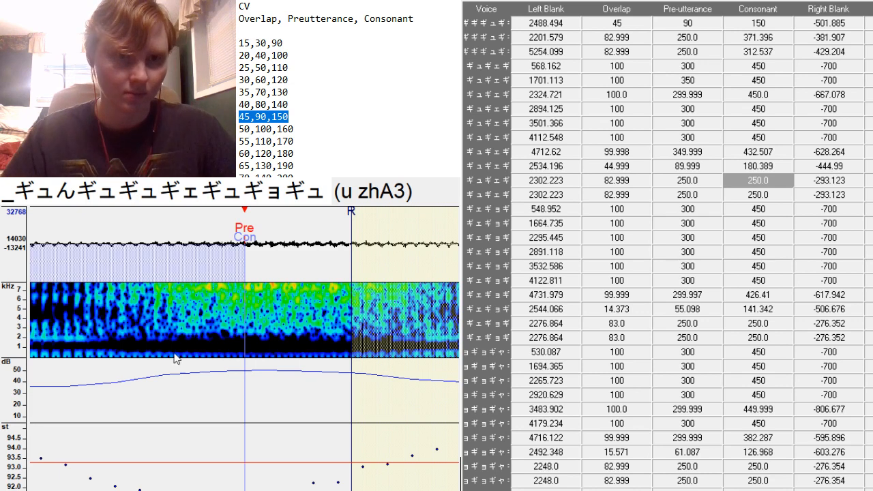
pyautogui.press('F3')
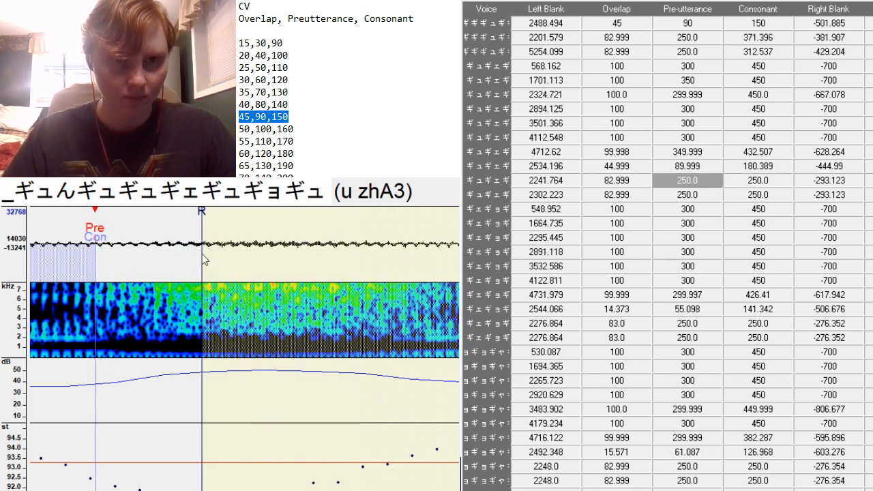
pyautogui.moveTo(202, 253)
pyautogui.mouseDown()
pyautogui.moveTo(409, 253)
pyautogui.moveTo(401, 254)
pyautogui.mouseUp()
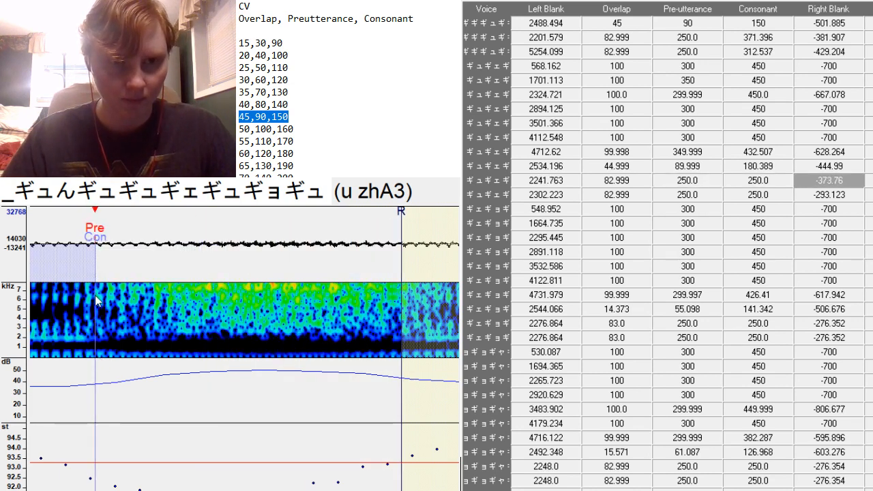
pyautogui.moveTo(95, 295)
pyautogui.mouseDown()
pyautogui.moveTo(408, 368)
pyautogui.moveTo(386, 387)
pyautogui.mouseUp()
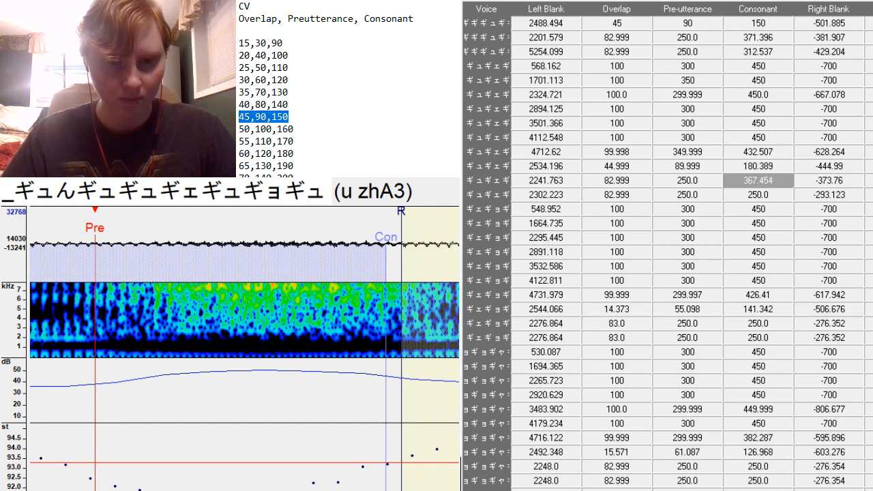
pyautogui.scroll(5, 244, 349)
pyautogui.scroll(-10, 244, 349)
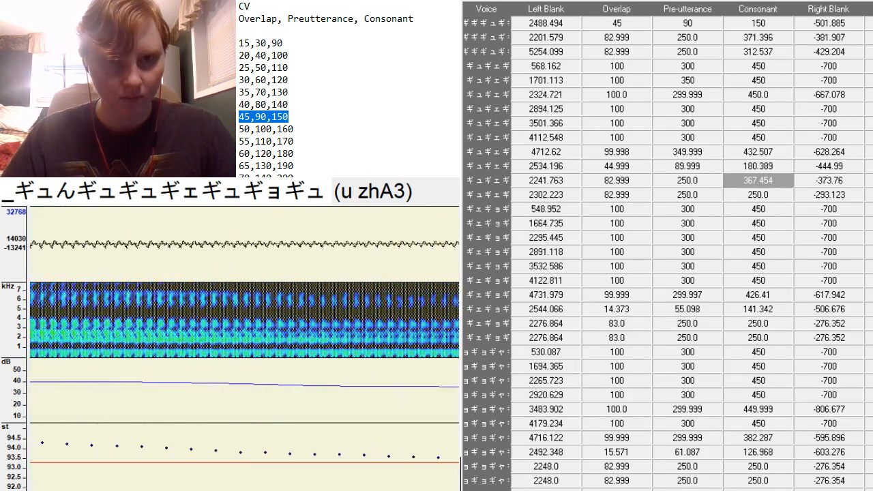
# Move the "u zh-A3" pre-utterance onto the recording's final zh noise at a left blank of about 5289.0 and check its right blank.
pyautogui.press('Down')
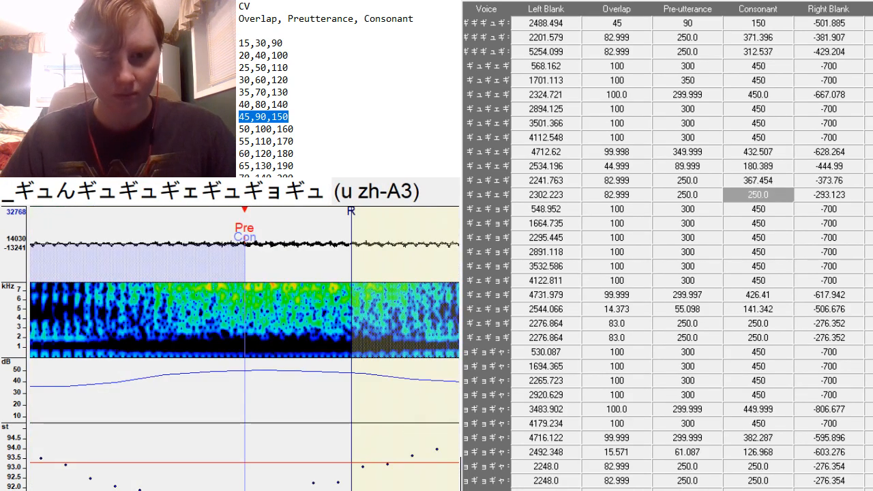
pyautogui.scroll(-10, 244, 348)
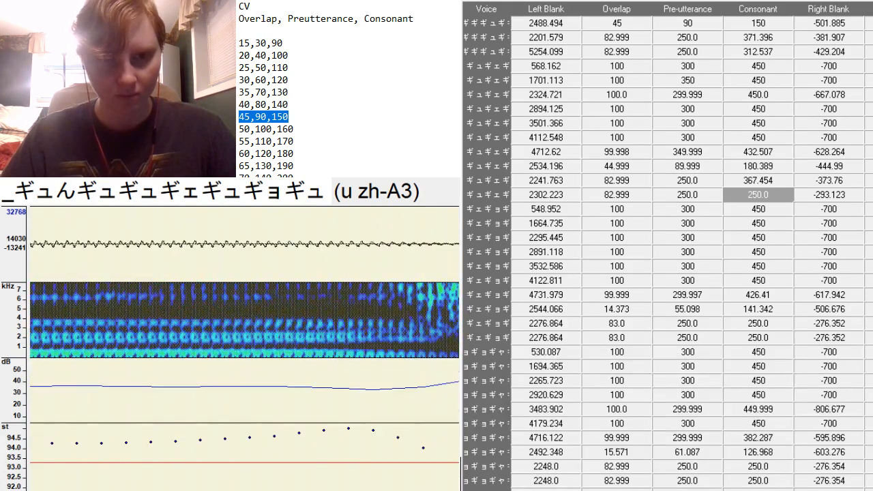
pyautogui.scroll(-3, 244, 348)
pyautogui.click(322, 360)
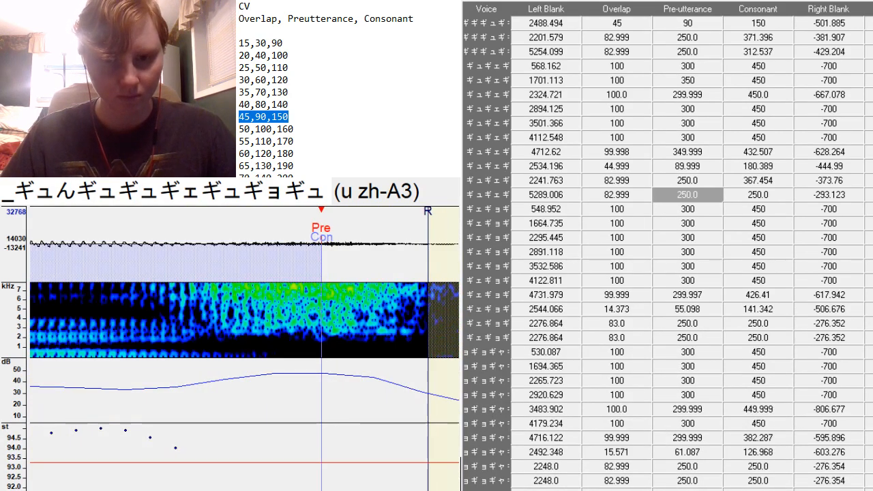
pyautogui.scroll(3, 322, 360)
pyautogui.scroll(-7, 134, 464)
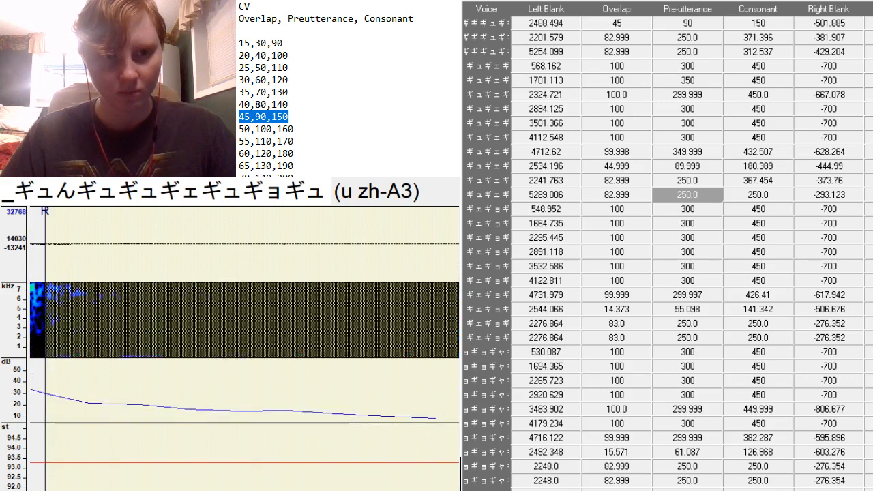
# Extend the "u zh-A3" right blank to about -433.9 and its consonant to about 307.3, past the end of the zh noise.
pyautogui.moveTo(45, 254); pyautogui.dragTo(393, 255)
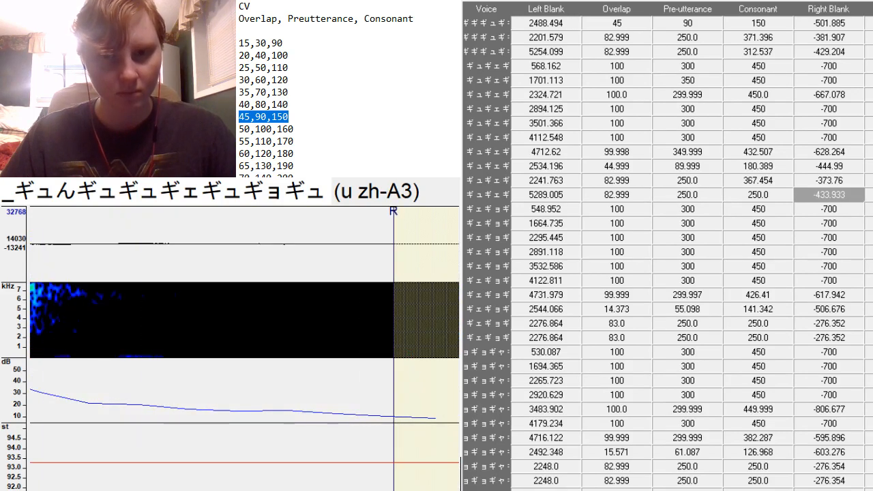
pyautogui.scroll(6, 244, 349)
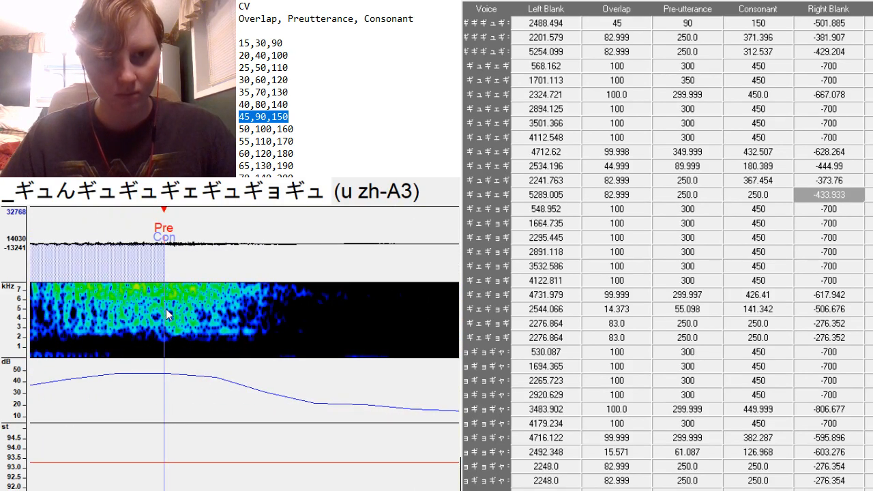
pyautogui.moveTo(164, 314); pyautogui.dragTo(306, 356)
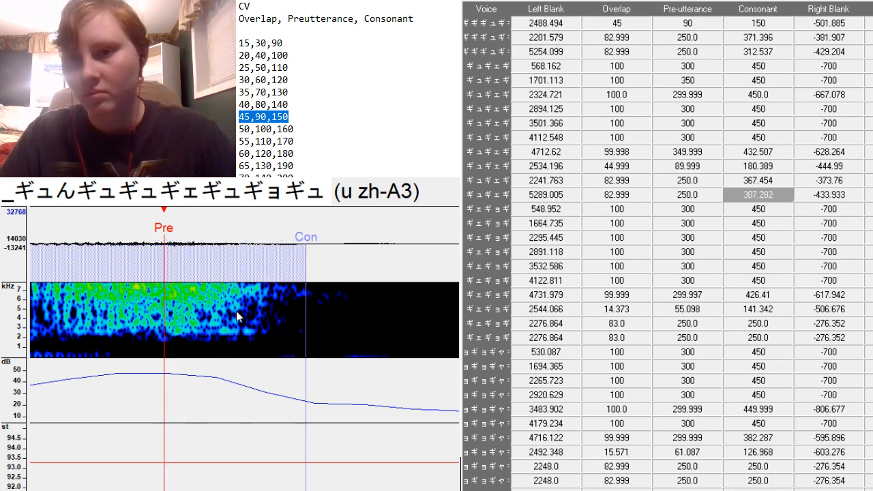
# Align the "- ギェA3" pre-utterance with the vowel onset at a left blank of about 566.3 and check its overlap and right blank.
pyautogui.press('Down')
pyautogui.moveTo(303, 356); pyautogui.dragTo(287, 348)
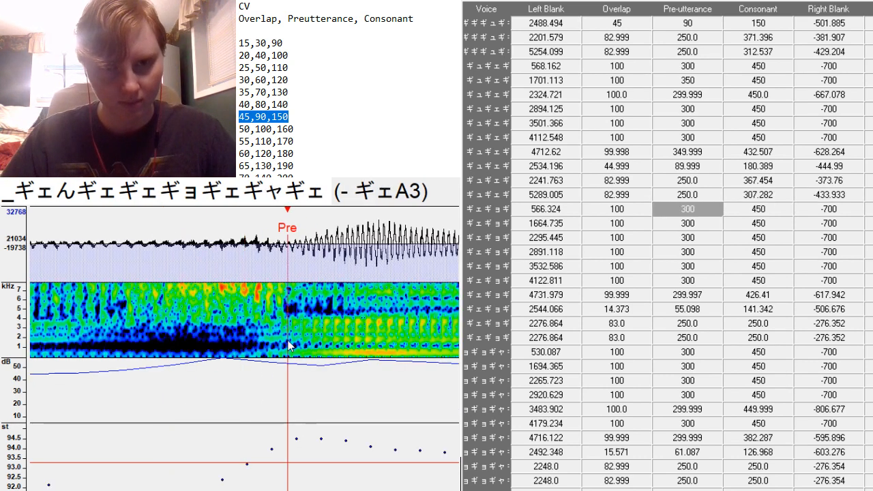
pyautogui.scroll(5, 287, 348)
pyautogui.scroll(-12, 287, 348)
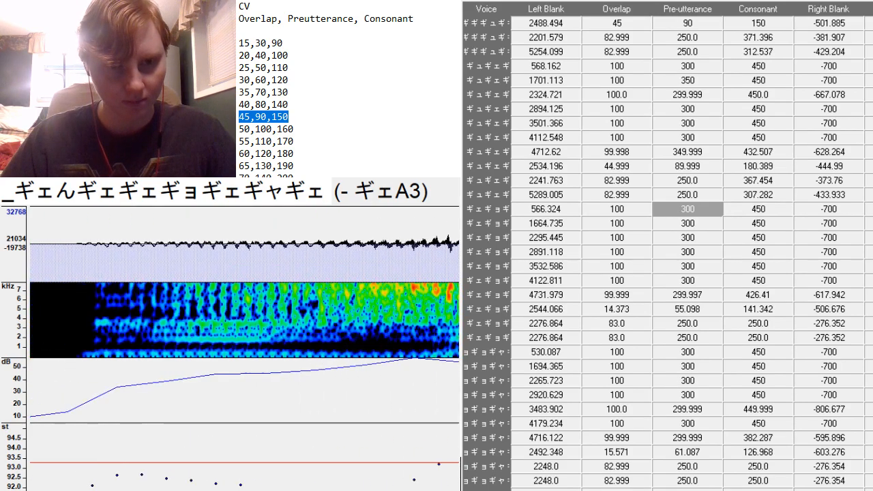
pyautogui.scroll(-4, 287, 348)
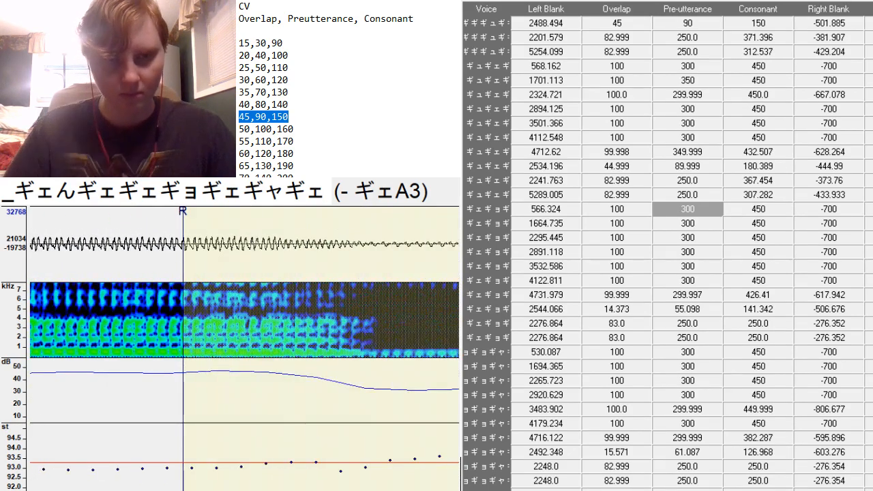
# Align the "n ギェA3" pre-utterance with the vowel onset at a left blank of about 1689.6 and check its other markers.
pyautogui.press('Down')
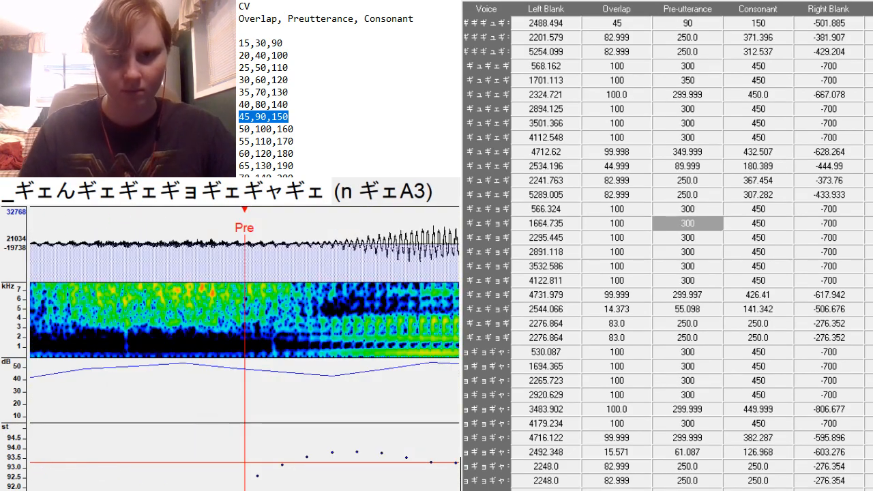
pyautogui.click(306, 374)
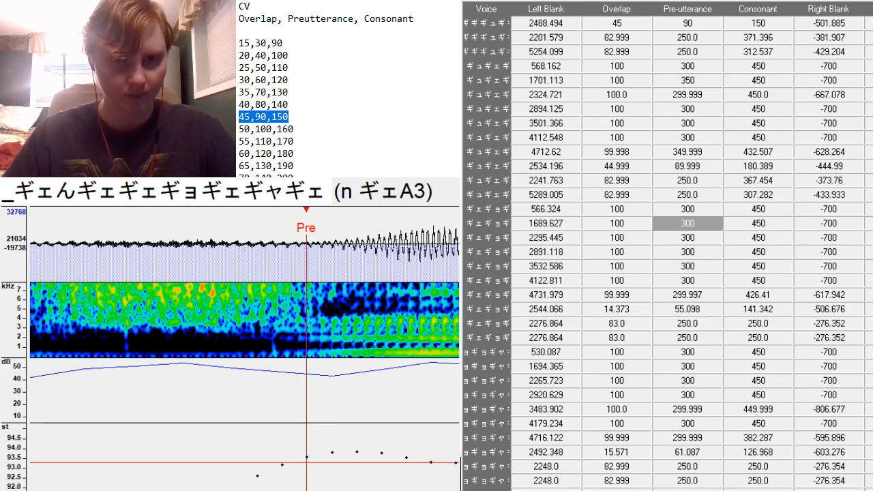
pyautogui.scroll(5, 306, 373)
pyautogui.scroll(-14, 307, 373)
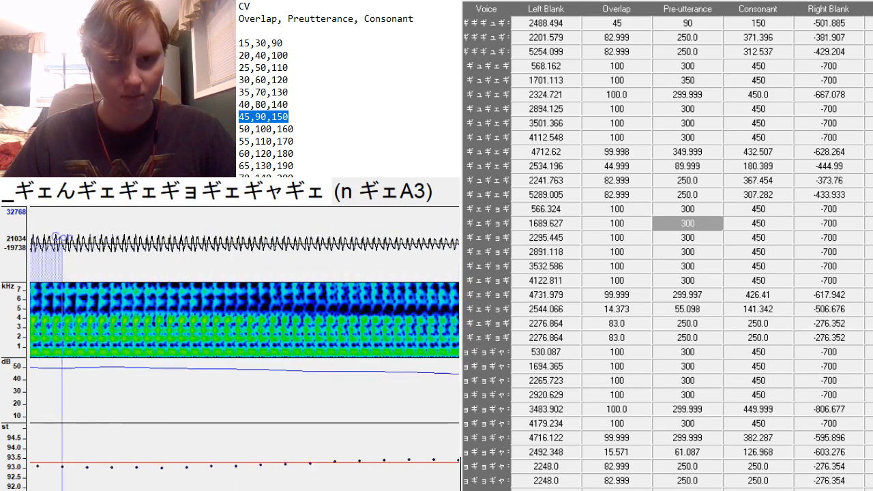
# Align the "e ギェA3" pre-utterance with the vowel onset at a left blank of about 2315.5 and check its overlap and right blank.
pyautogui.press('Down')
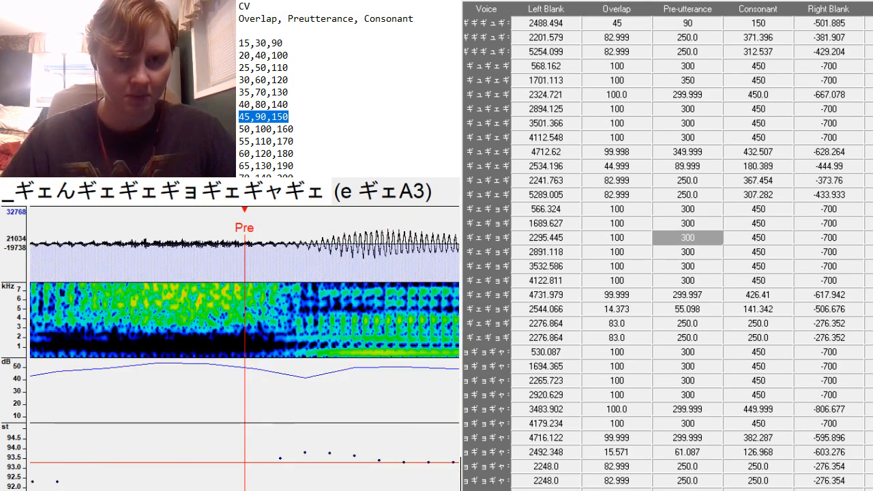
pyautogui.click(295, 358)
pyautogui.scroll(3, 287, 464)
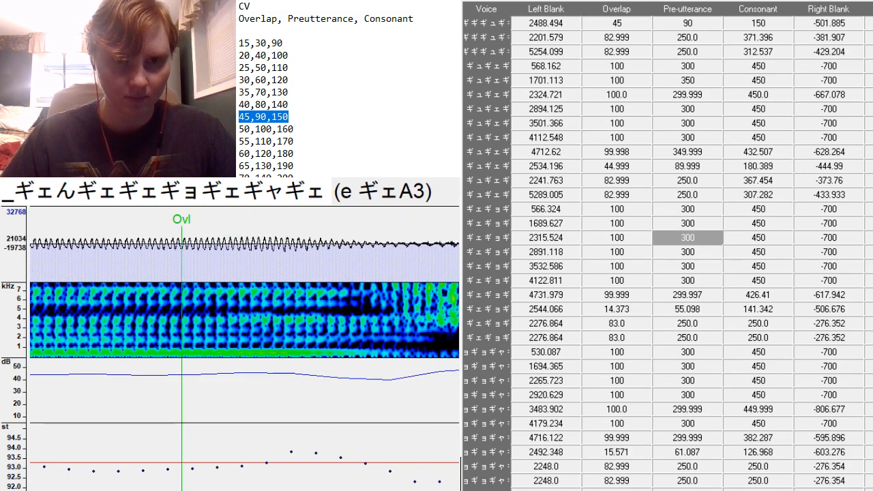
pyautogui.scroll(-12, 286, 409)
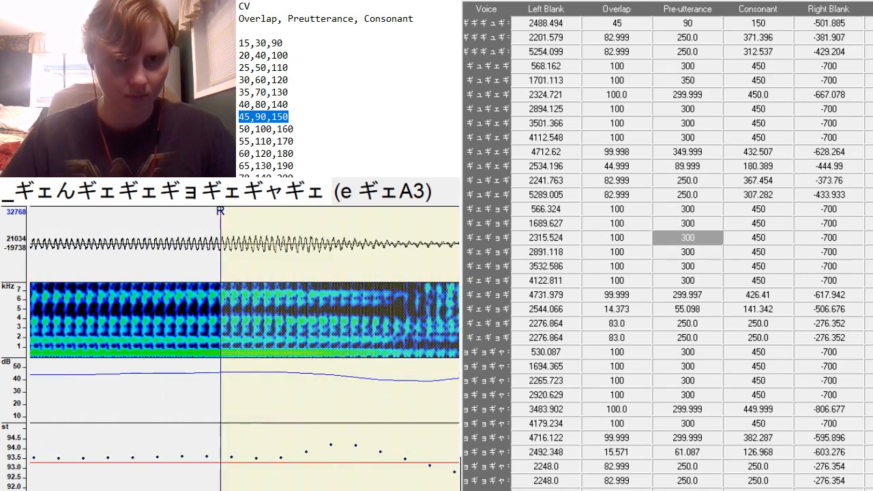
# Set the "e ギョA3" pre-utterance to 330 and align it with the vowel onset at a left blank of about 2915.6.
pyautogui.press('Down')
pyautogui.click(384, 352)
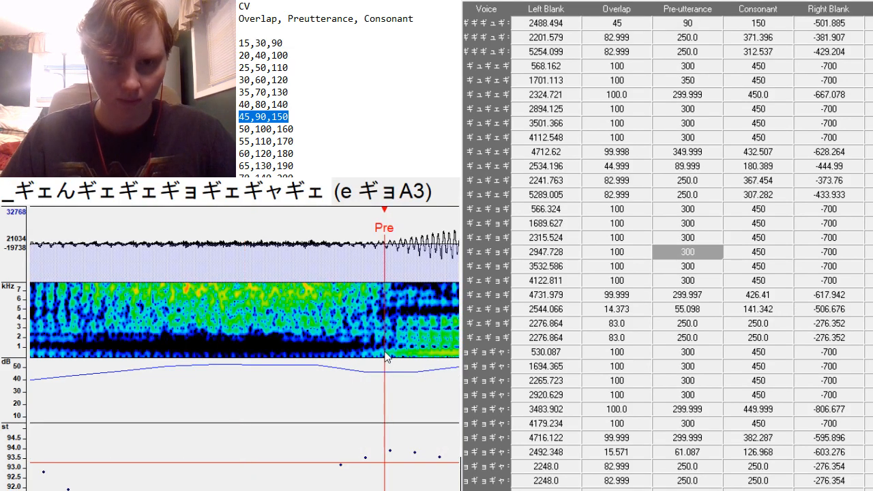
pyautogui.scroll(10, 385, 352)
pyautogui.scroll(-12, 385, 352)
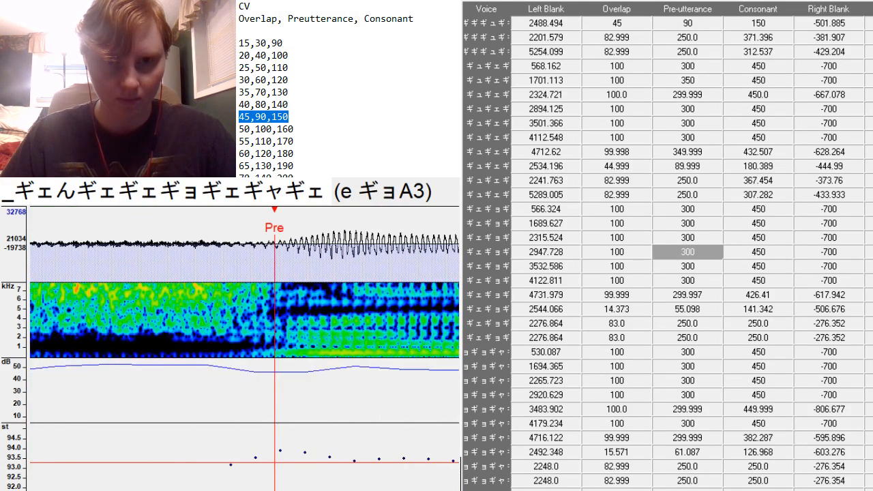
pyautogui.doubleClick(711, 252)
pyautogui.write('3')
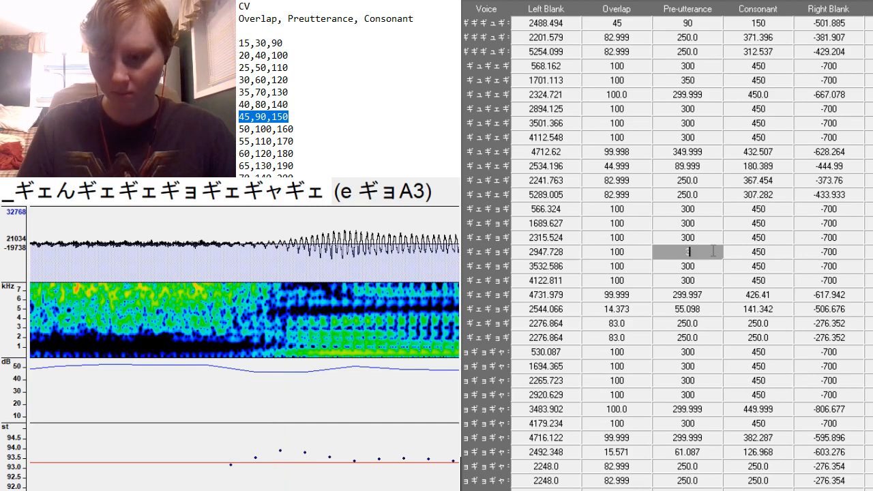
pyautogui.write('30')
pyautogui.press('Return')
pyautogui.click(272, 408)
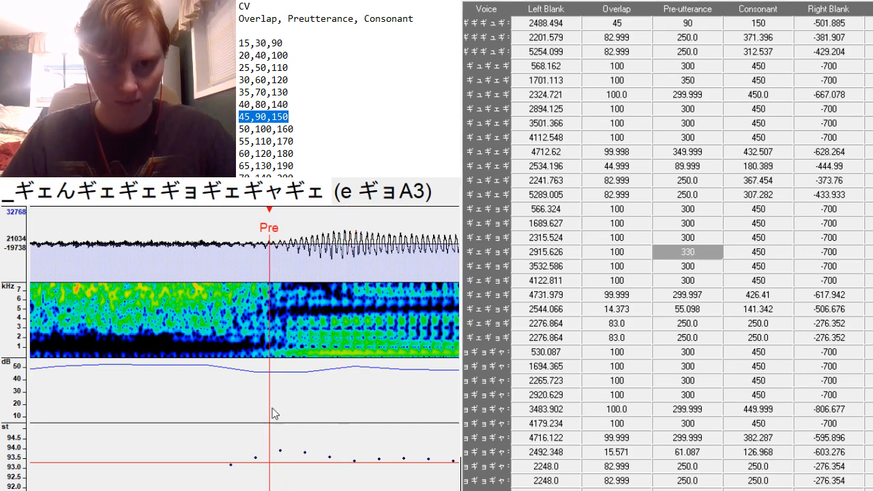
pyautogui.scroll(10, 245, 352)
pyautogui.scroll(-20, 245, 352)
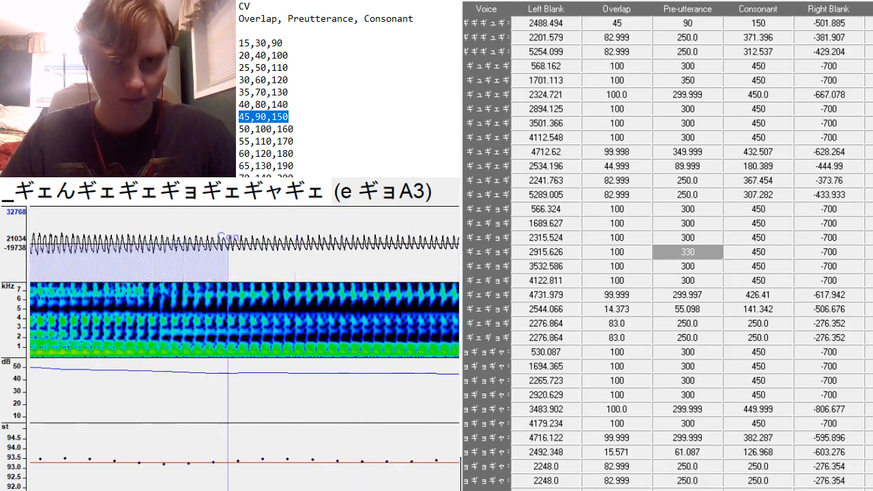
pyautogui.scroll(-3, 245, 348)
# Set the "o ギェA3" pre-utterance to 330 and align it with the vowel onset at a left blank of about 3517.6.
pyautogui.press('Down')
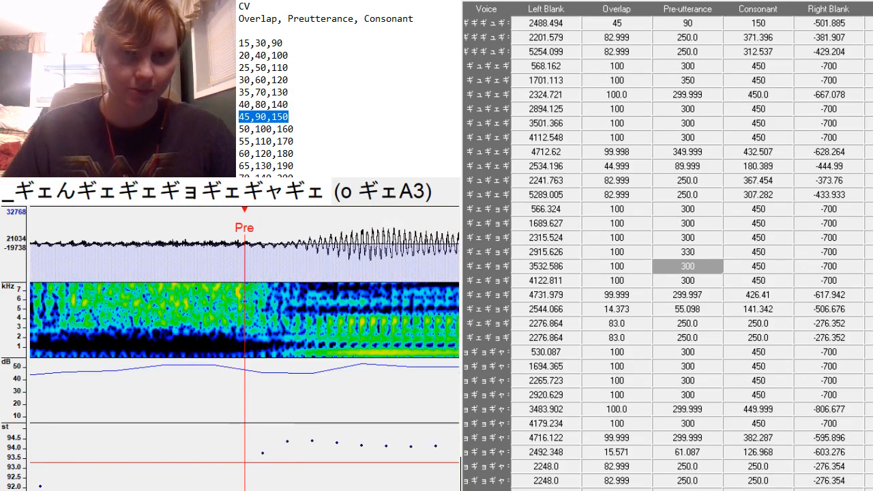
pyautogui.scroll(8, 244, 349)
pyautogui.scroll(-6, 244, 348)
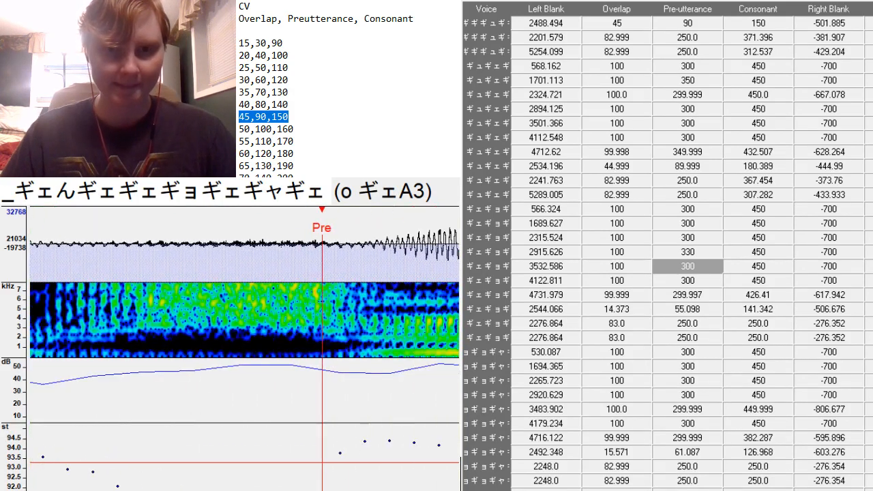
pyautogui.click(707, 262)
pyautogui.press('BackSpace')
pyautogui.press('BackSpace')
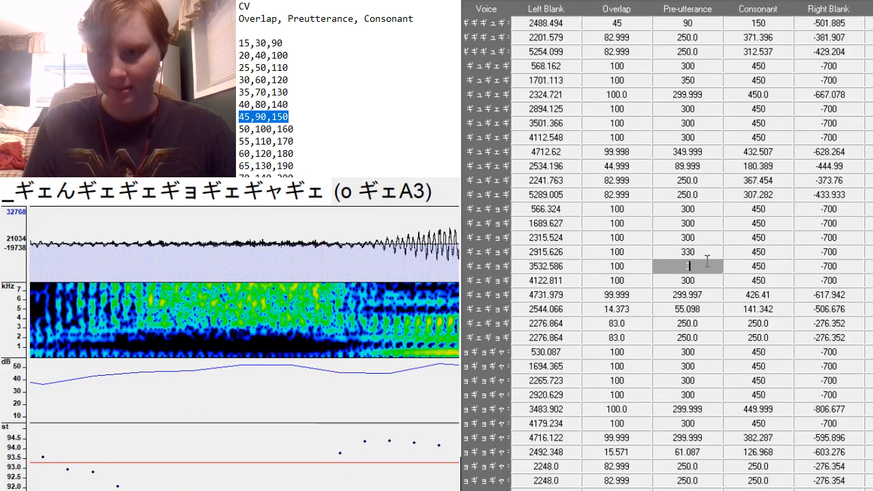
pyautogui.press('F6')
pyautogui.press('F6')
pyautogui.press('F6')
pyautogui.press('F6')
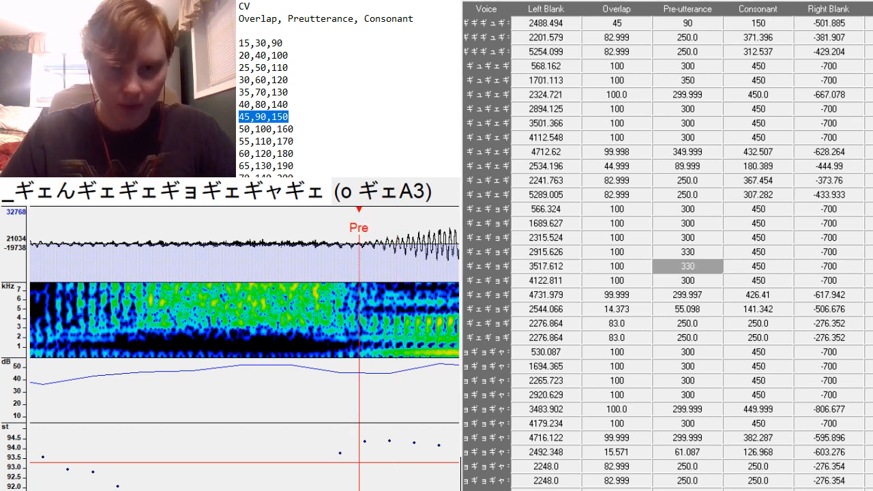
pyautogui.scroll(4, 244, 349)
pyautogui.scroll(-12, 245, 348)
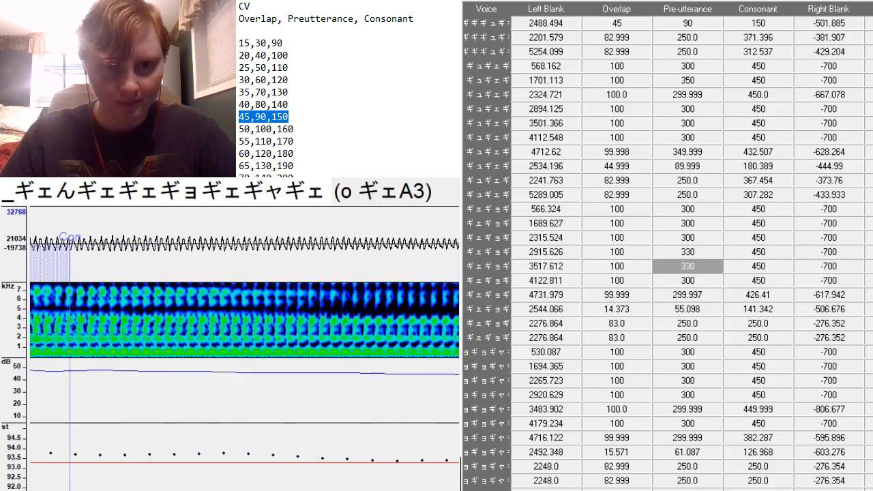
# Check the "e ギャA3" overlap and pre-utterance placement and shorten its right blank to about -667.9, before the vowel starts fading.
pyautogui.click(673, 276)
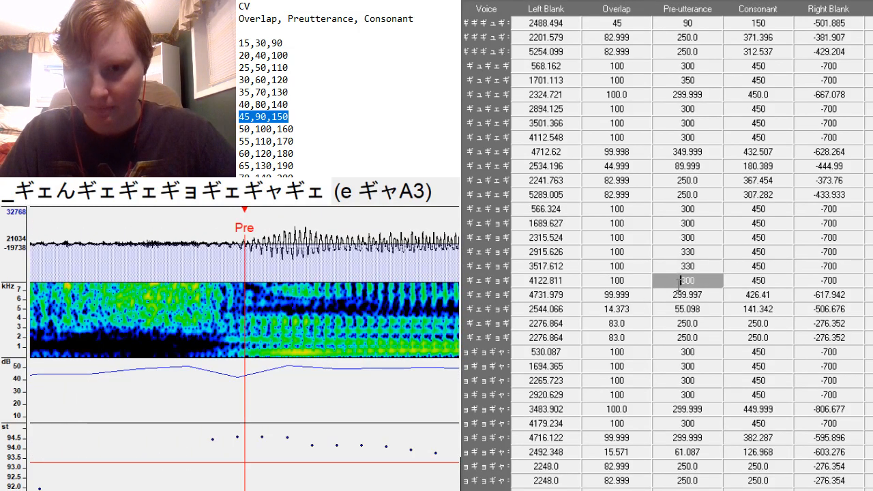
pyautogui.scroll(-6, 675, 283)
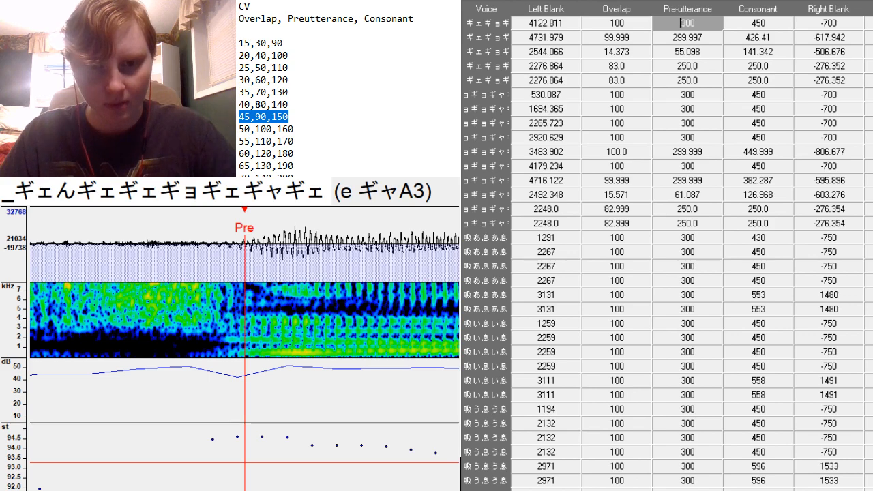
pyautogui.scroll(8, 244, 320)
pyautogui.scroll(-7, 244, 321)
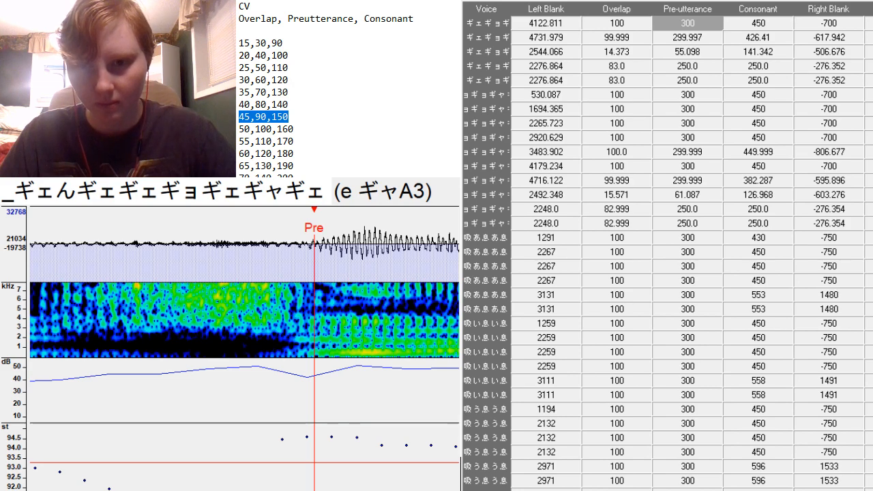
pyautogui.hscroll(1, 244, 348)
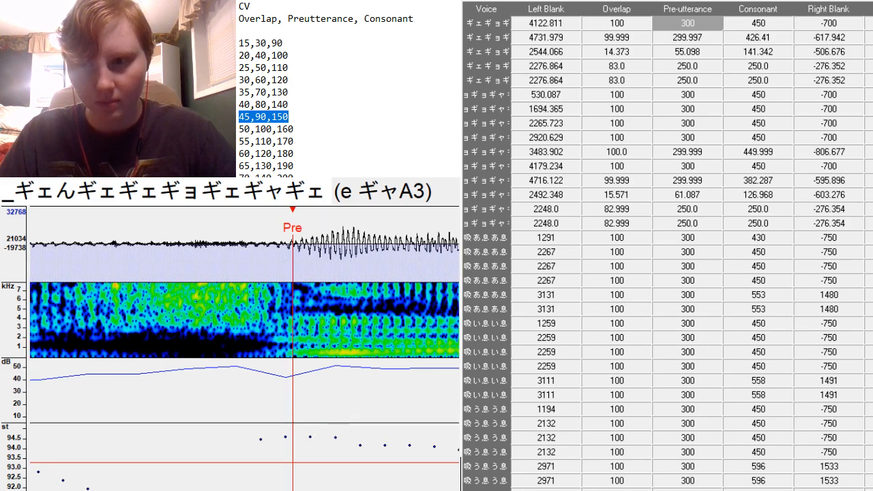
pyautogui.hscroll(-10, 244, 347)
pyautogui.hscroll(11, 245, 348)
pyautogui.hscroll(15, 312, 312)
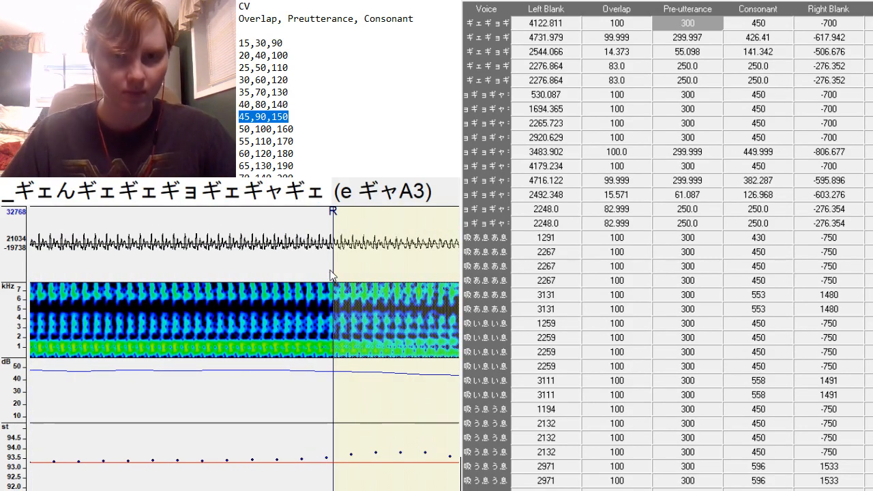
pyautogui.moveTo(333, 276); pyautogui.dragTo(254, 290)
# Set the "a ギェA3" pre-utterance to 330 and align it with the vowel onset at a left blank of about 4704.2.
pyautogui.press('Down')
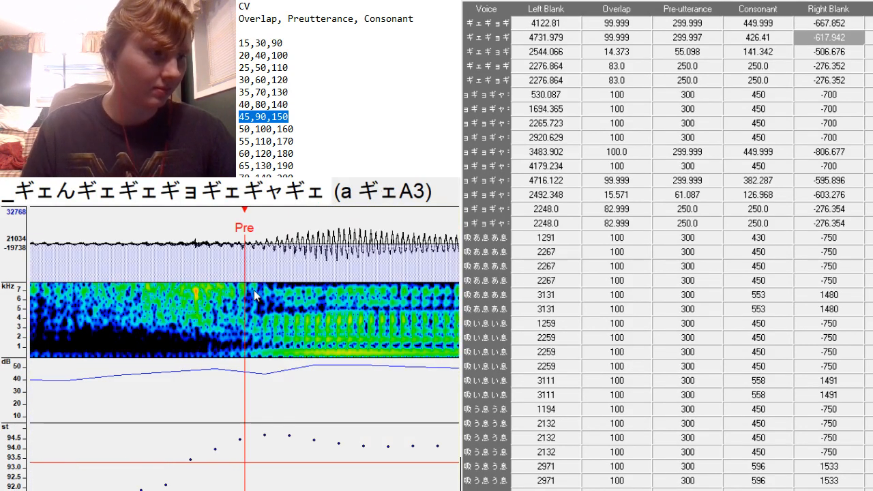
pyautogui.hscroll(-6, 245, 348)
pyautogui.hscroll(5, 244, 348)
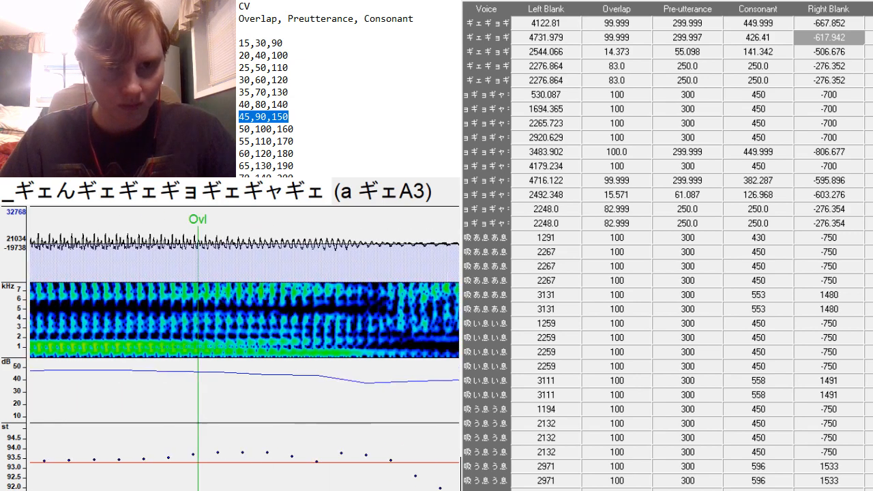
pyautogui.click(709, 36)
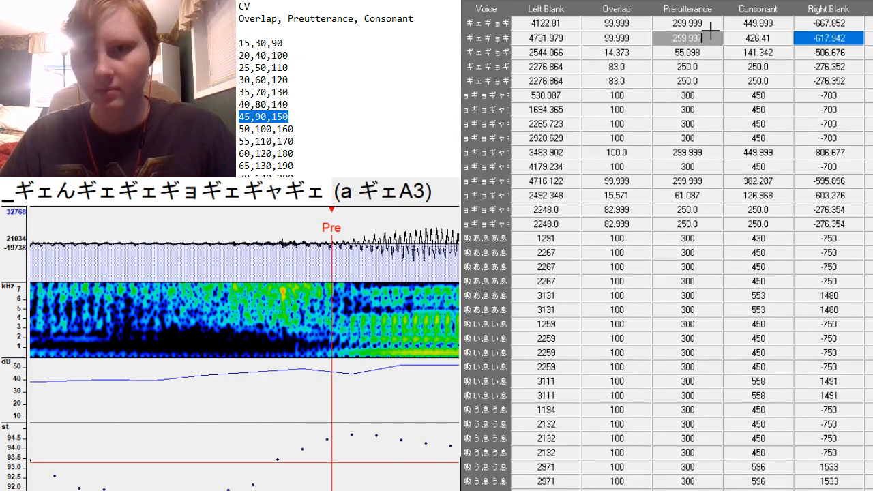
pyautogui.write('29')
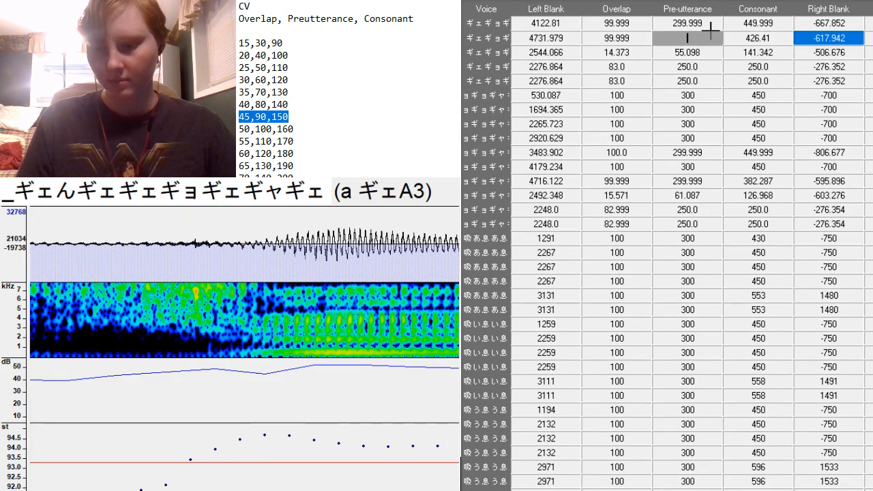
pyautogui.write('330')
pyautogui.click(251, 367)
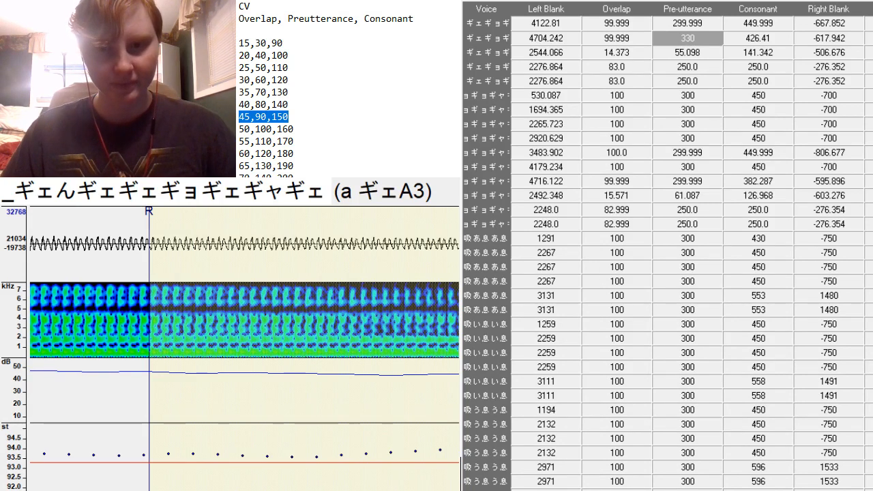
# Set the "ギェA3" overlap, pre-utterance and consonant to 45, 90 and 150, and align it with the vowel onset at a left blank of about 2521.8.
pyautogui.press('Down')
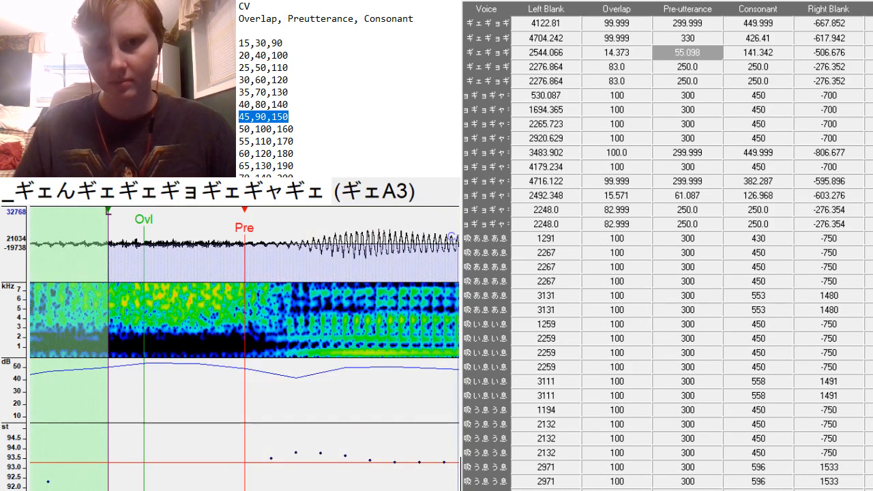
pyautogui.moveTo(632, 58); pyautogui.dragTo(751, 54)
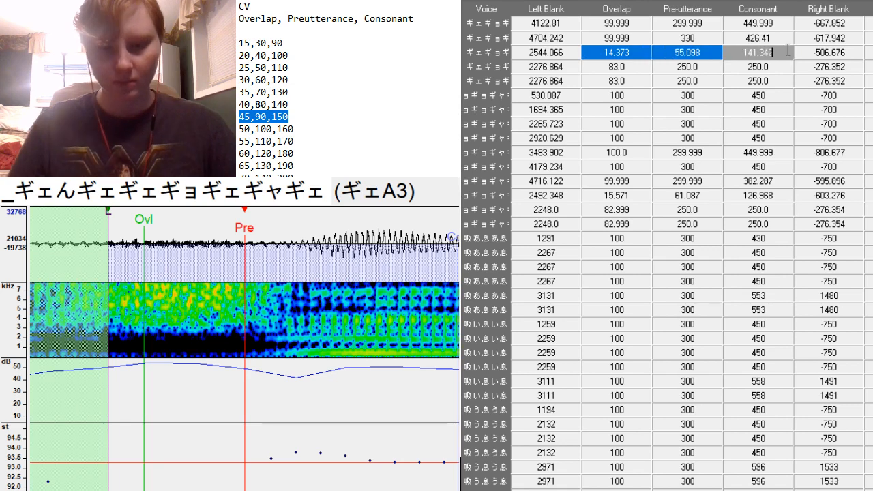
pyautogui.write('45\t90\t150')
pyautogui.click(294, 357)
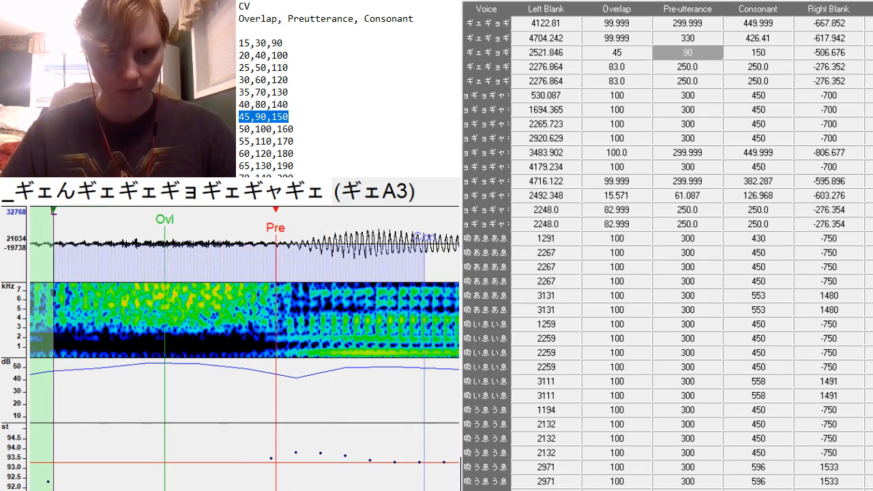
# Extend the "ギェA3" consonant to about 187.5, into the stable part of the vowel, and check its right blank placement.
pyautogui.scroll(1, 204, 315)
pyautogui.scroll(-6, 204, 315)
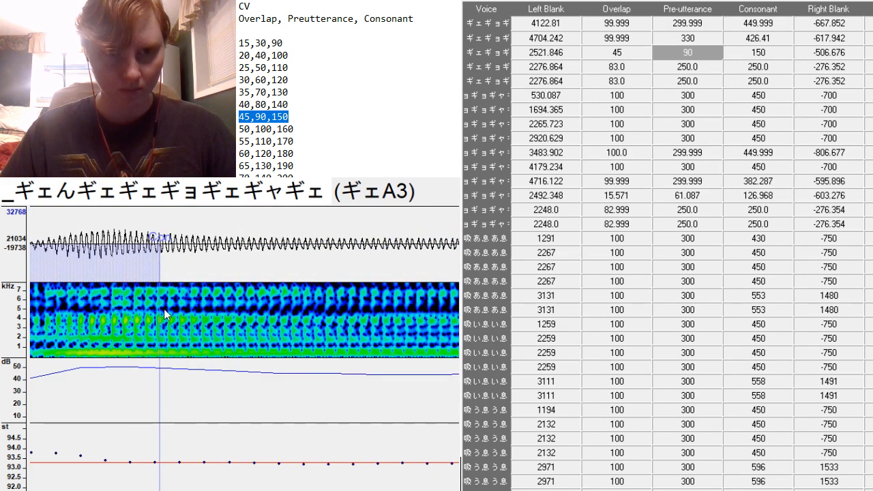
pyautogui.moveTo(161, 311); pyautogui.dragTo(253, 311)
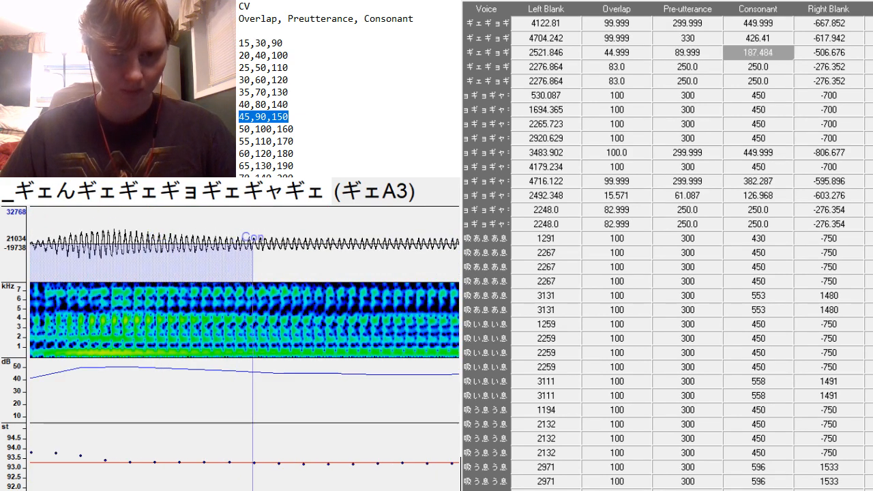
pyautogui.scroll(-8, 253, 311)
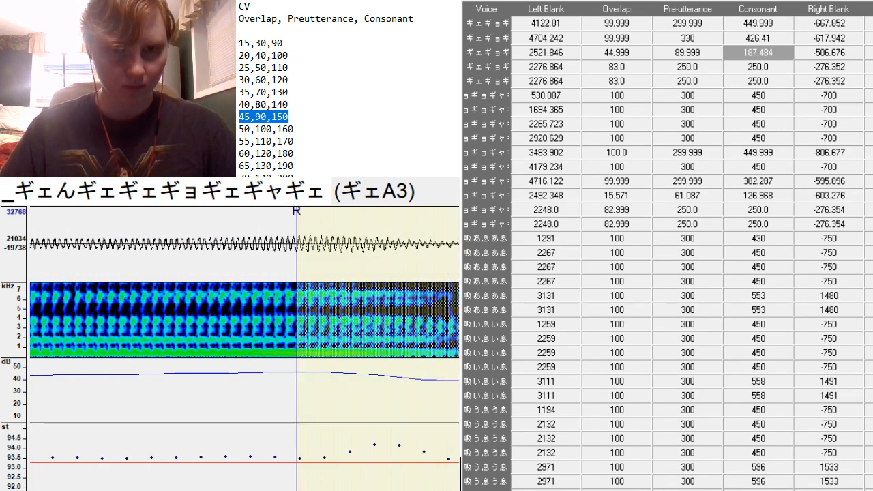
# Align the "e zhA3" pre-utterance with the vowel's end at a left blank of about 2243.1, with right blank about -371.9 and consonant about 363.5.
pyautogui.press('Down')
pyautogui.click(161, 358)
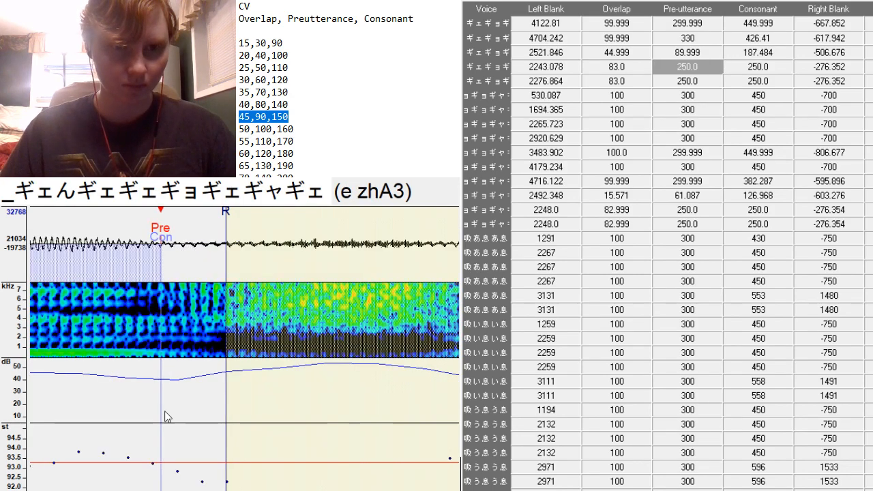
pyautogui.scroll(5, 161, 311)
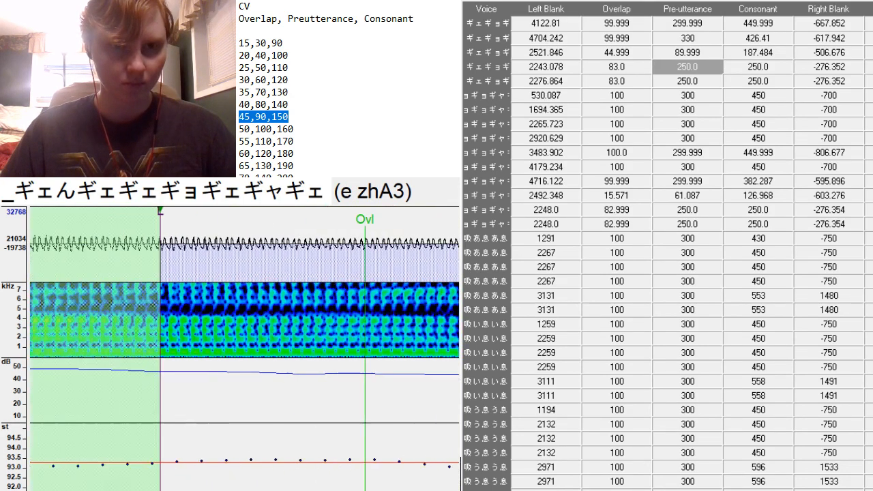
pyautogui.scroll(-6, 161, 311)
pyautogui.click(359, 376)
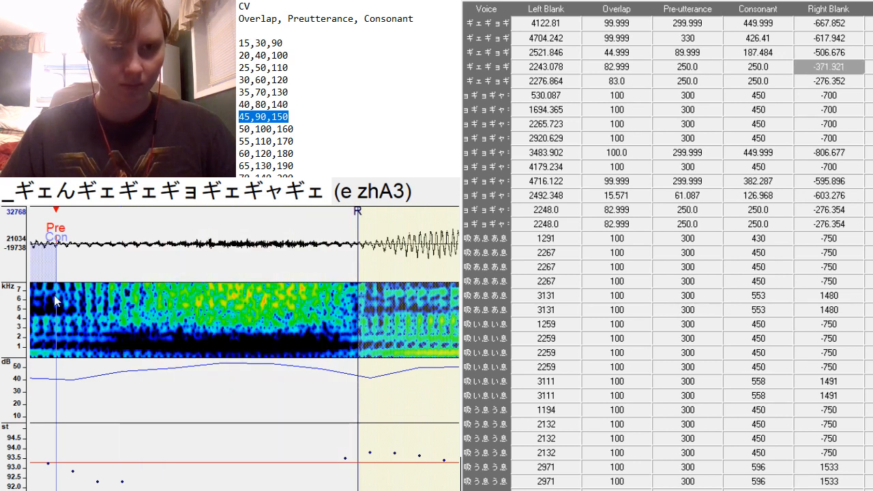
pyautogui.moveTo(55, 296)
pyautogui.mouseDown()
pyautogui.moveTo(164, 332)
pyautogui.moveTo(337, 325)
pyautogui.mouseUp()
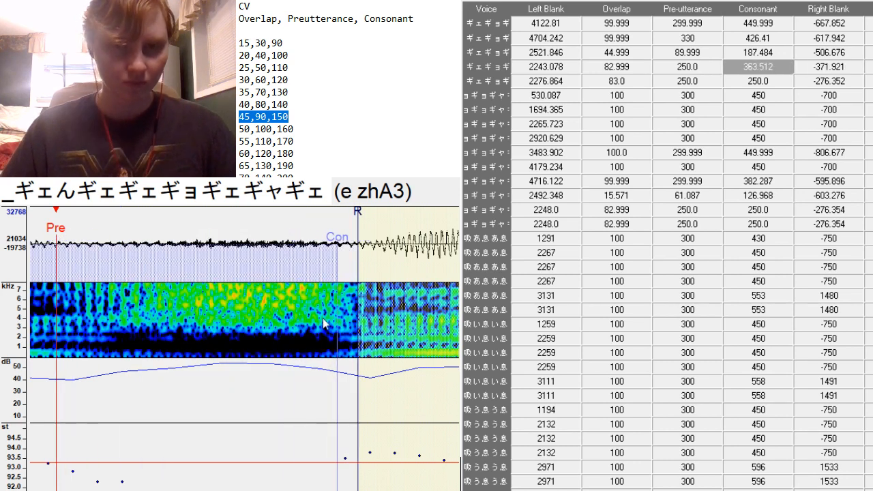
# Move "e zh-A3" to the recording's final consonant at a left blank of about 5329.5, with right blank about -415.8 and consonant about 312.5.
pyautogui.press('Down')
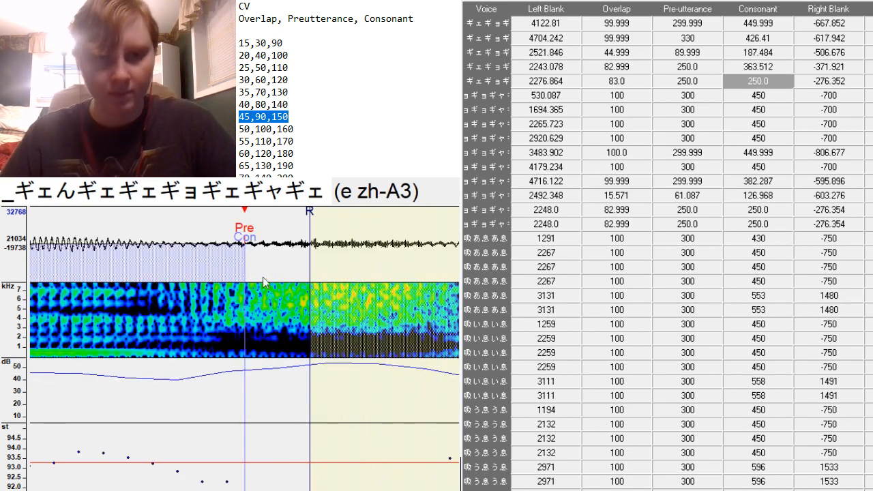
pyautogui.moveTo(239, 490); pyautogui.dragTo(447, 490)
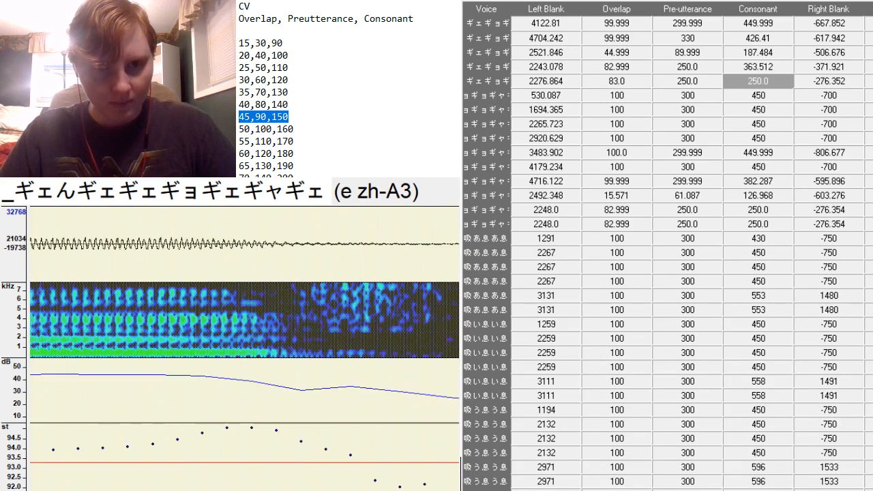
pyautogui.click(401, 382)
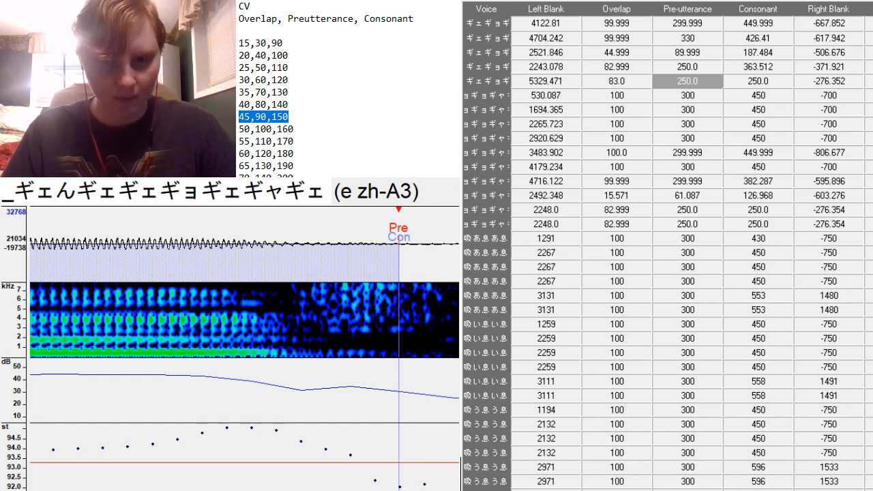
pyautogui.scroll(-4, 399, 328)
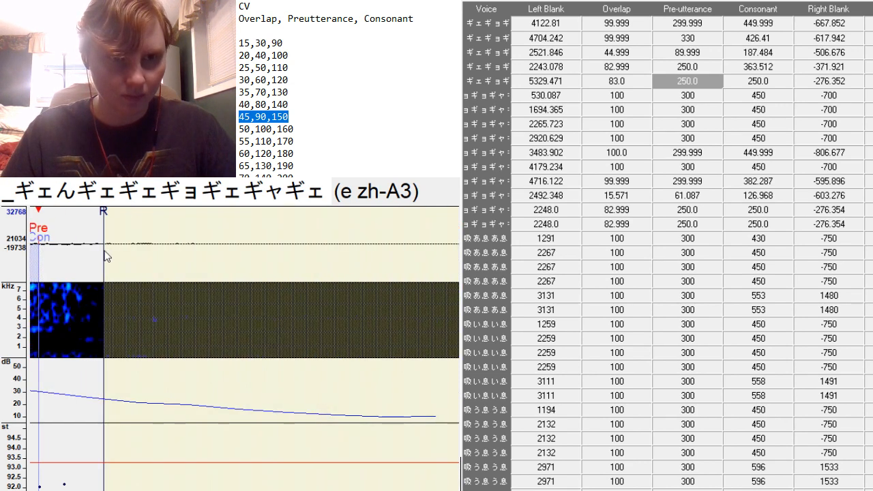
pyautogui.moveTo(105, 256); pyautogui.dragTo(451, 378)
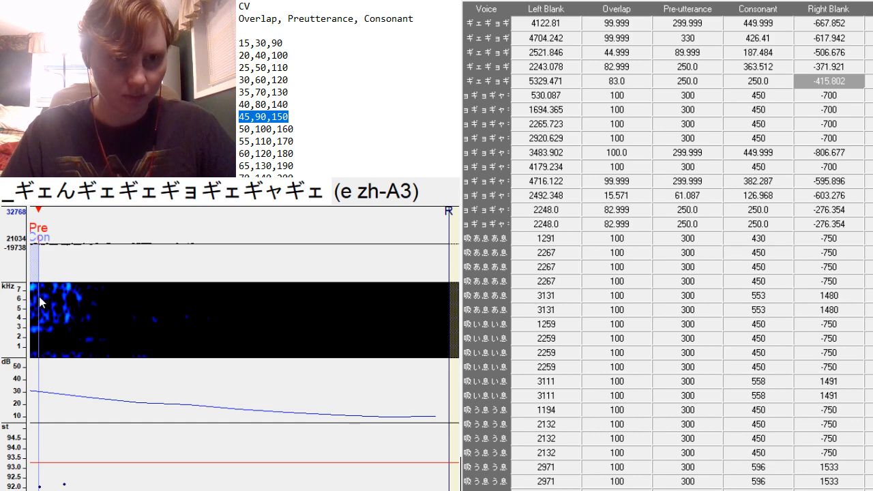
pyautogui.moveTo(38, 301)
pyautogui.mouseDown()
pyautogui.moveTo(82, 334)
pyautogui.moveTo(194, 371)
pyautogui.mouseUp()
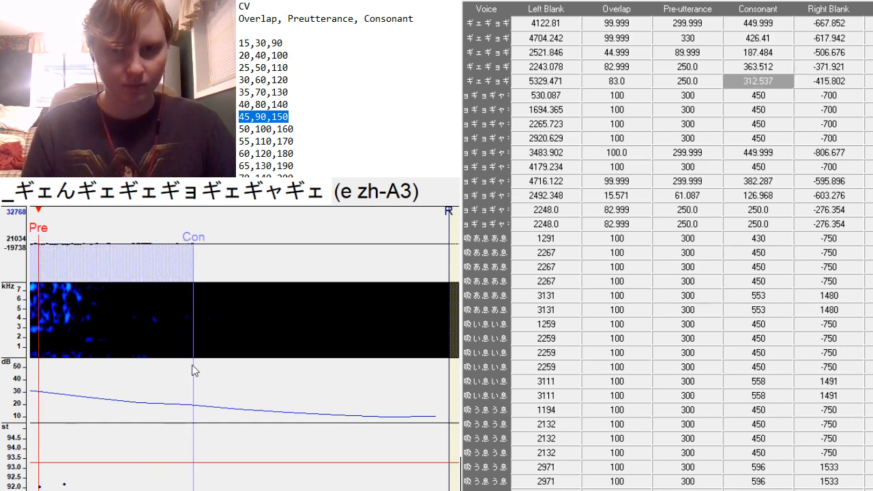
# Align the pre-utterance of '- ギョA3' with the onset, placing its left blank at about 528.5, and check through to the right blank.
pyautogui.press('Down')
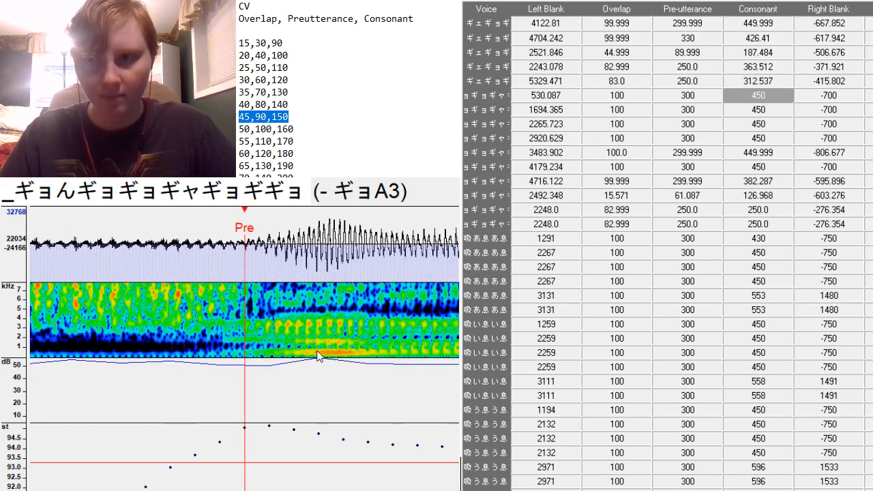
pyautogui.moveTo(245, 354); pyautogui.dragTo(243, 359)
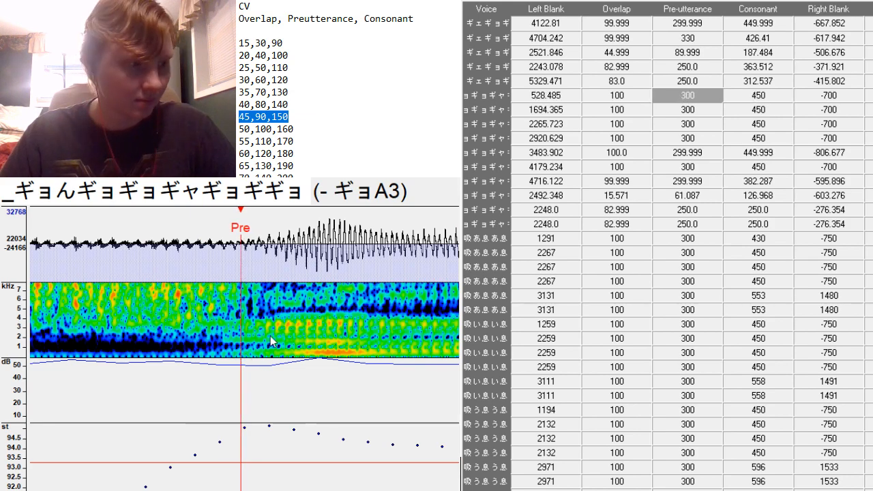
pyautogui.hscroll(-1, 245, 349)
pyautogui.hscroll(10, 244, 348)
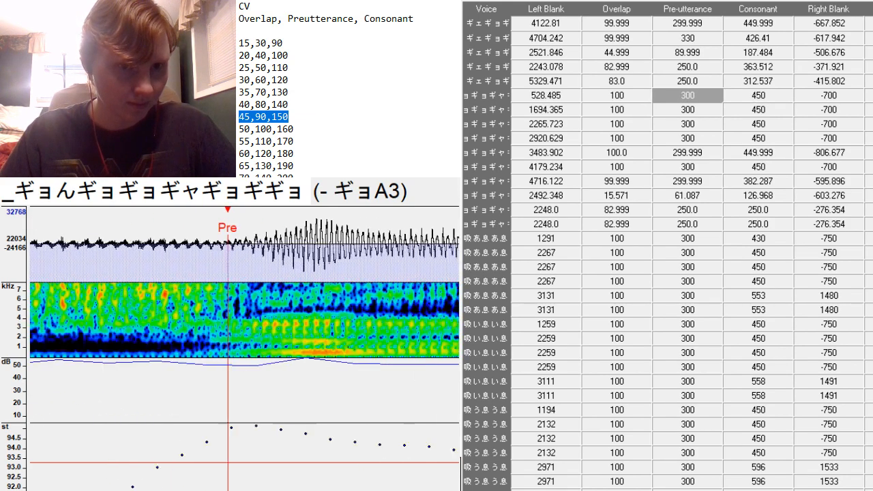
pyautogui.hscroll(5, 244, 349)
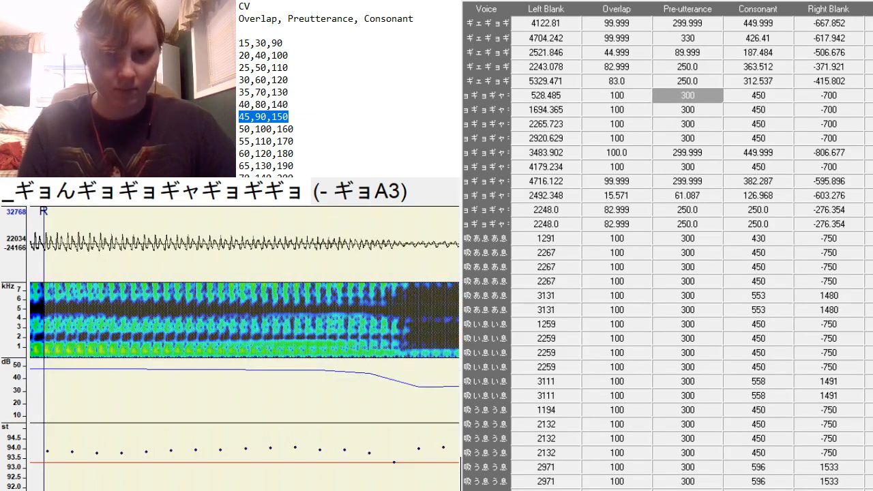
# Align the pre-utterance of 'n ギョA3' with the onset, left blank about 1710.6, and pull the right blank in to about -666.
pyautogui.click(688, 109)
pyautogui.click(285, 402)
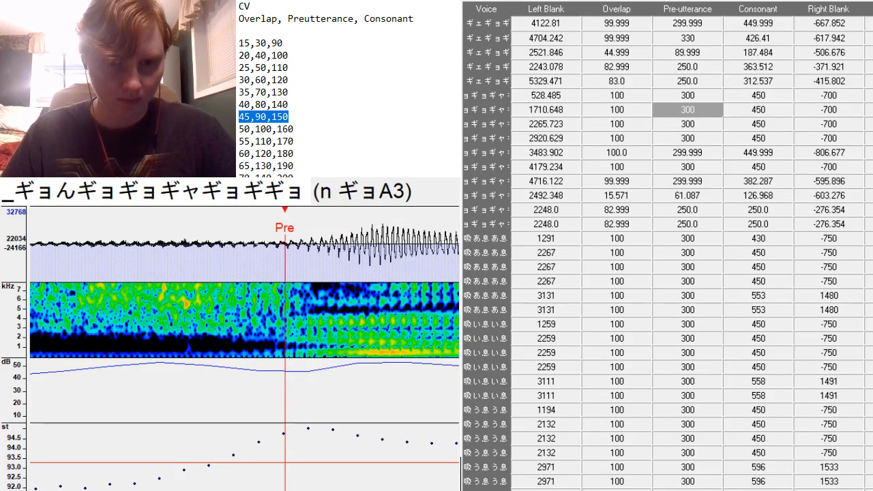
pyautogui.hscroll(-4, 245, 348)
pyautogui.hscroll(12, 244, 349)
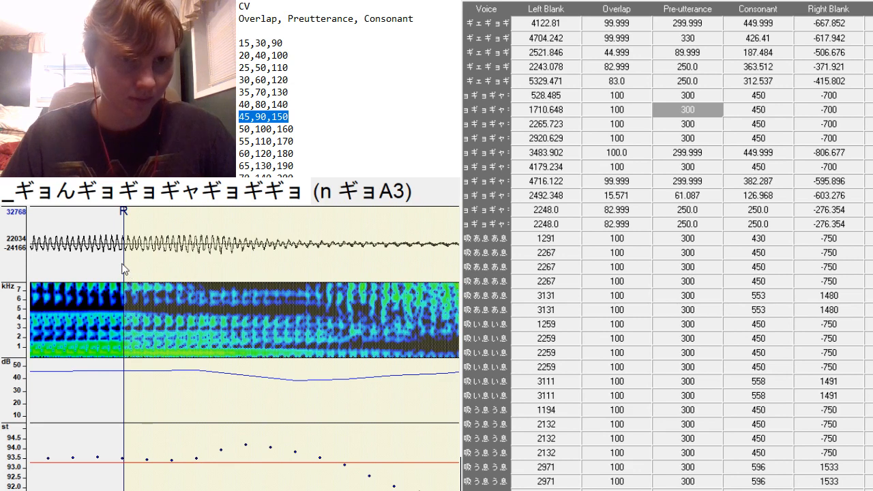
pyautogui.moveTo(124, 268); pyautogui.dragTo(39, 284)
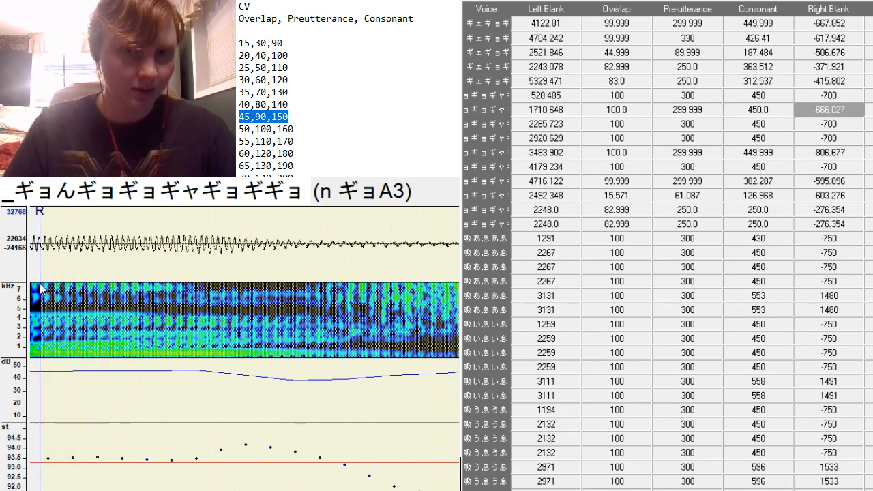
# Set the pre-utterance of 'o ギョA3' to 350 and align its marker with the onset, left blank about 2293.6.
pyautogui.press('Down')
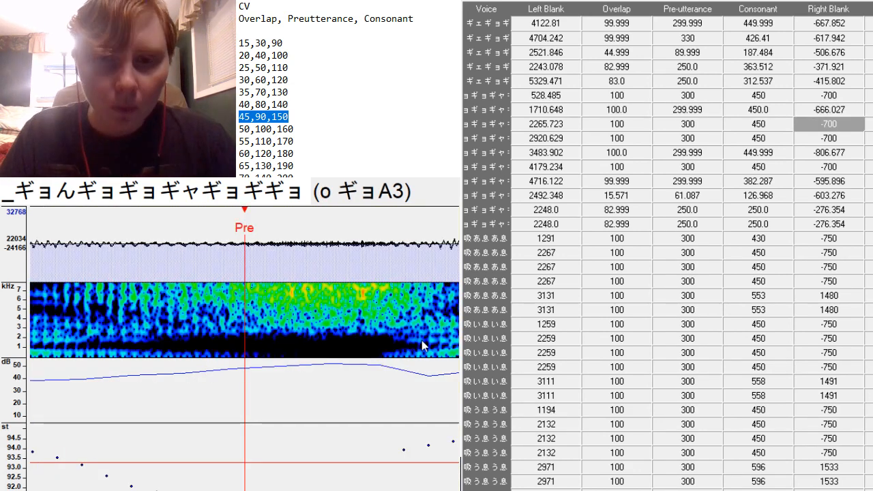
pyautogui.click(424, 348)
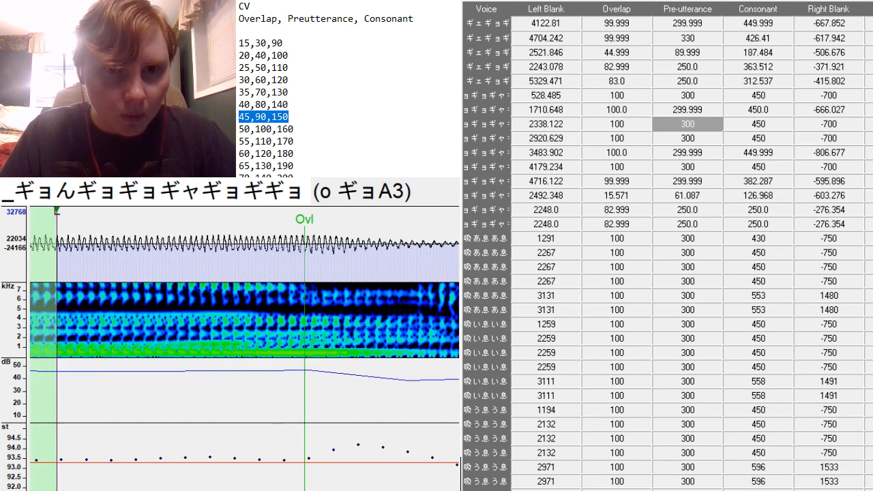
pyautogui.write('3')
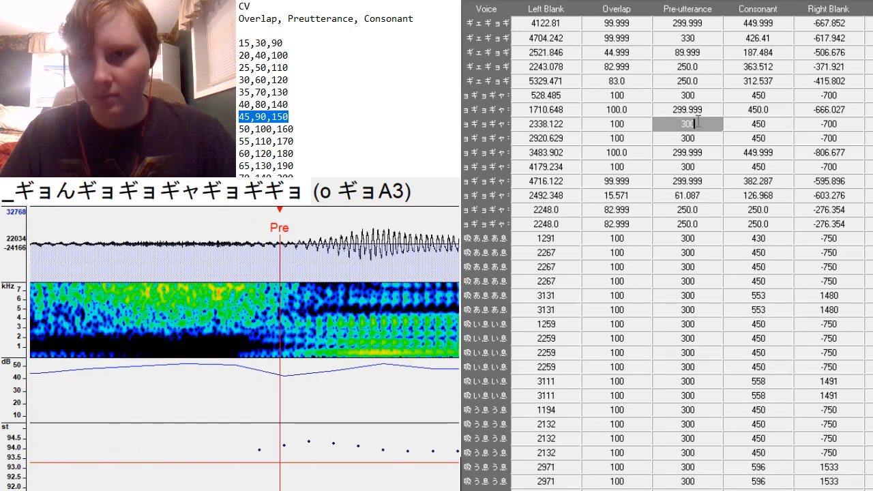
pyautogui.write('50')
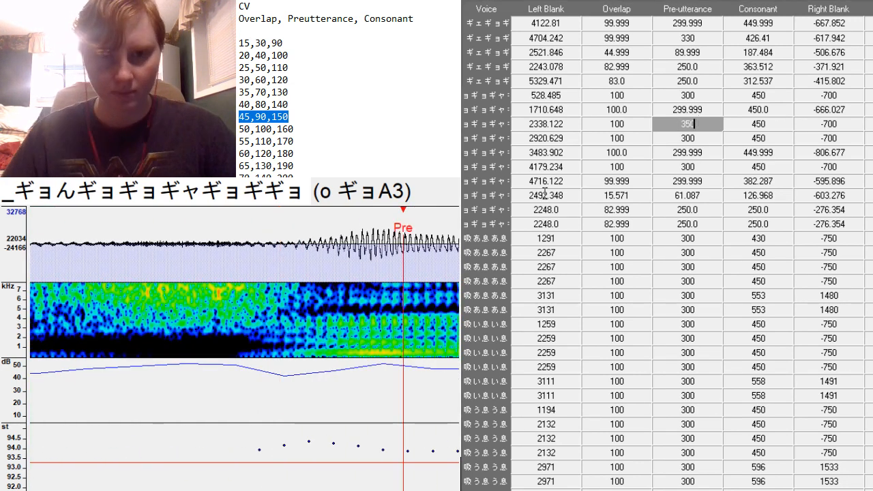
pyautogui.press('Return')
pyautogui.moveTo(298, 355); pyautogui.dragTo(294, 355)
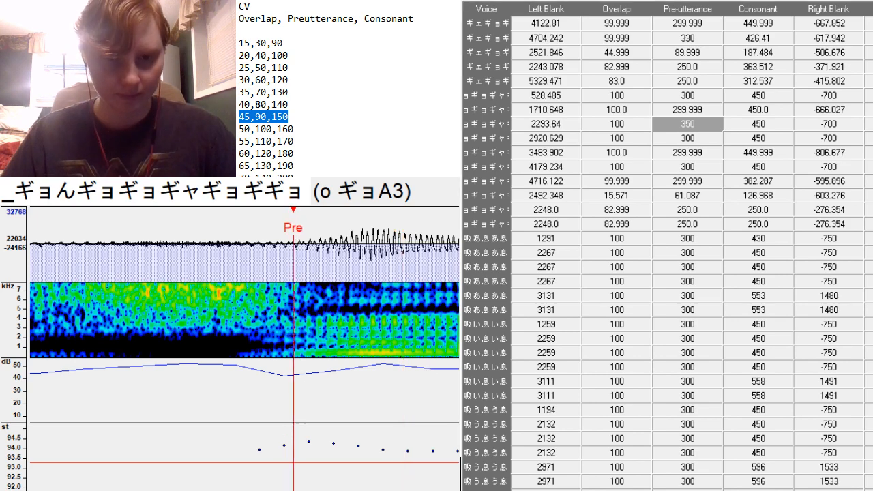
# Pull the right blank of 'o ギョA3' back into the steady vowel, at about -636.7.
pyautogui.scroll(5, 294, 354)
pyautogui.scroll(-14, 294, 355)
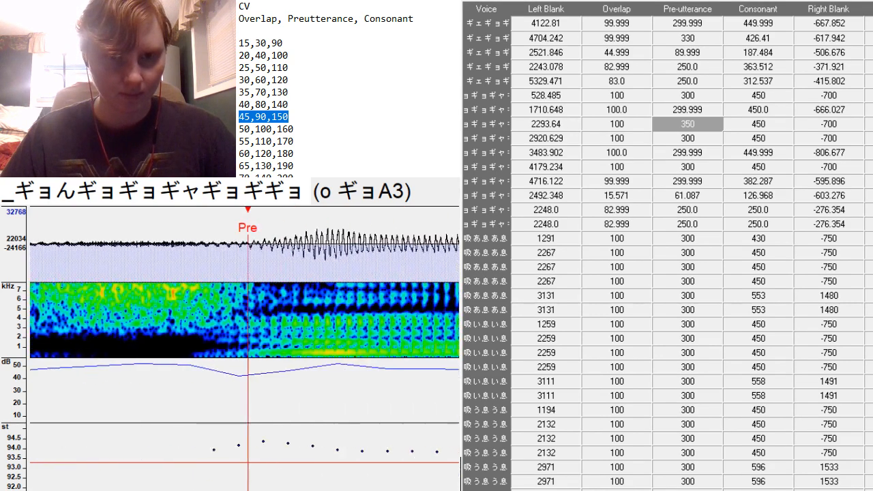
pyautogui.scroll(-2, 294, 355)
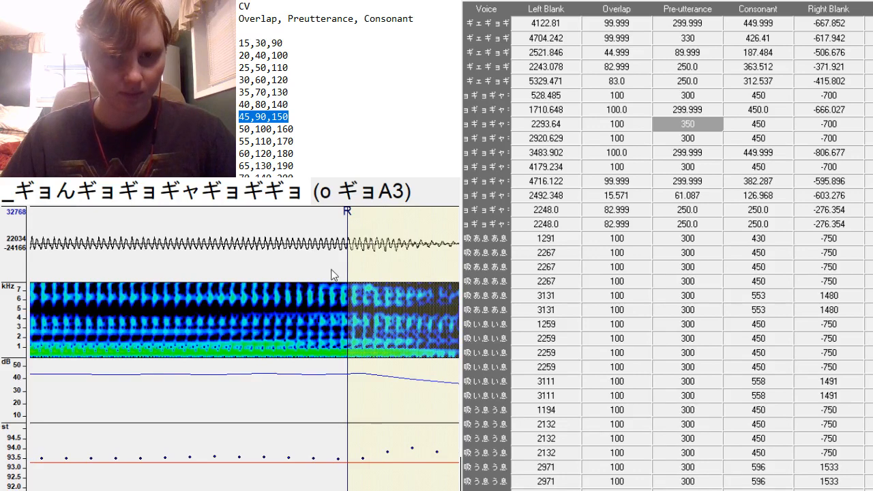
pyautogui.moveTo(349, 273); pyautogui.dragTo(191, 351)
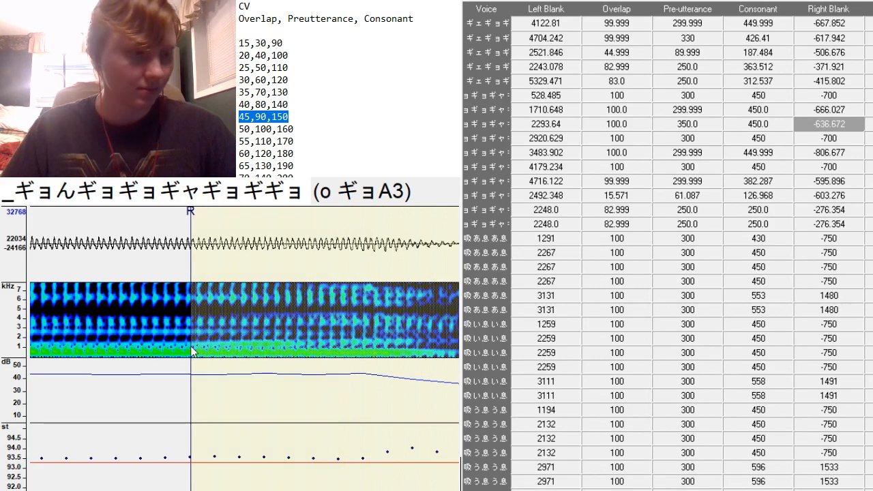
# Set the pre-utterance of 'o ギャA3' to 370 and align its marker with the onset, left blank about 2842.5.
pyautogui.press('Down')
pyautogui.moveTo(244, 363); pyautogui.dragTo(224, 358)
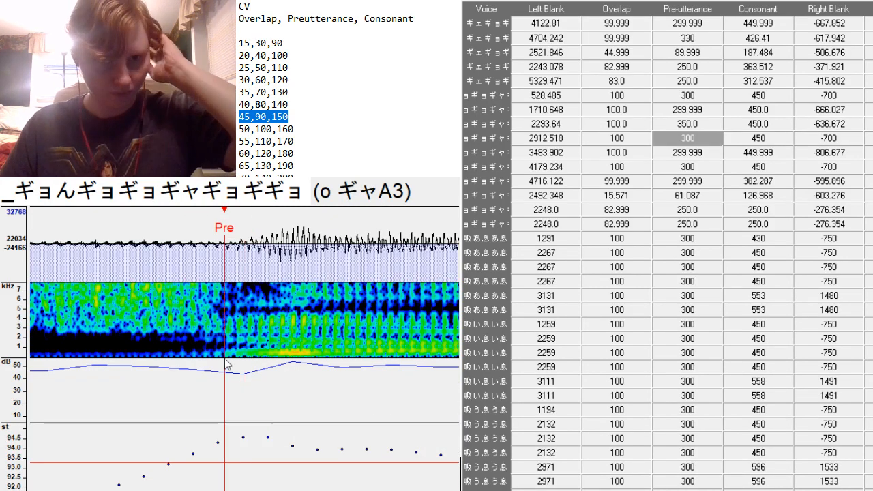
pyautogui.hscroll(-6, 244, 348)
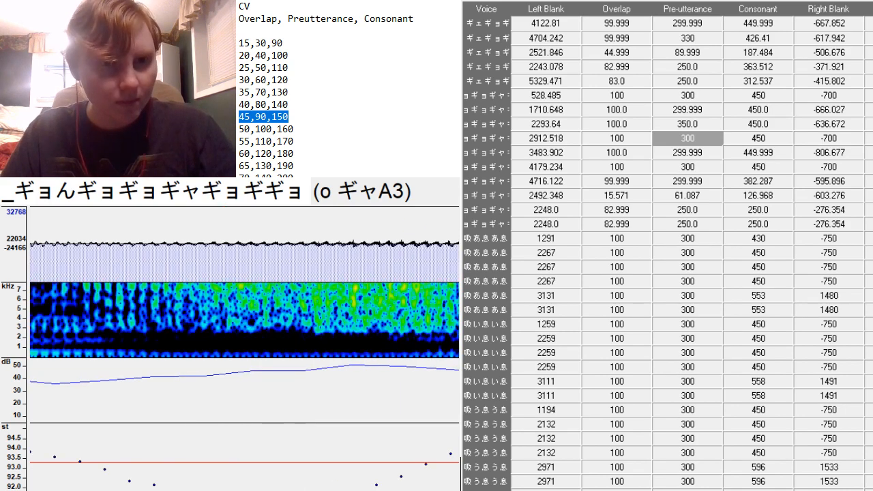
pyautogui.hscroll(9, 245, 348)
pyautogui.press('BackSpace')
pyautogui.press('BackSpace')
pyautogui.press('BackSpace')
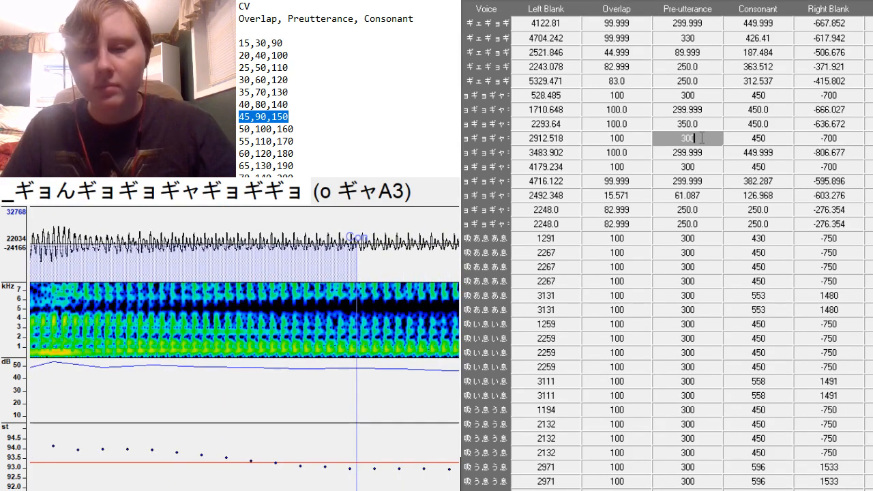
pyautogui.write('370')
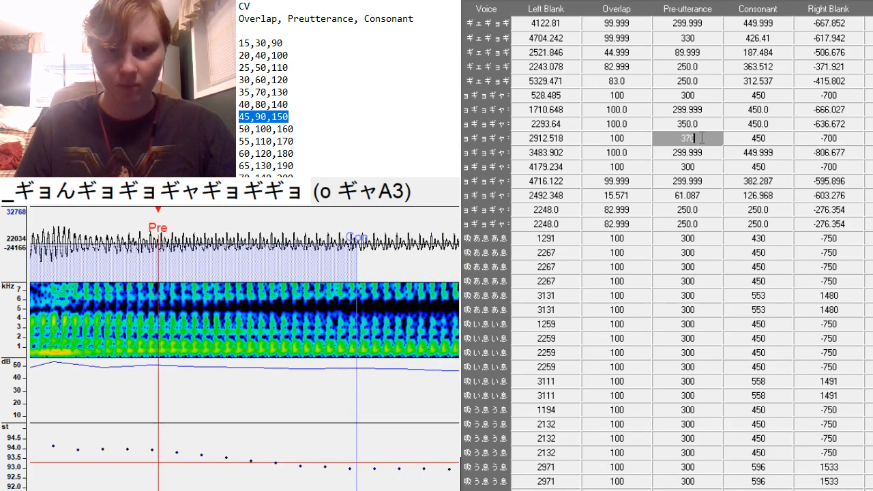
pyautogui.hscroll(-3, 244, 347)
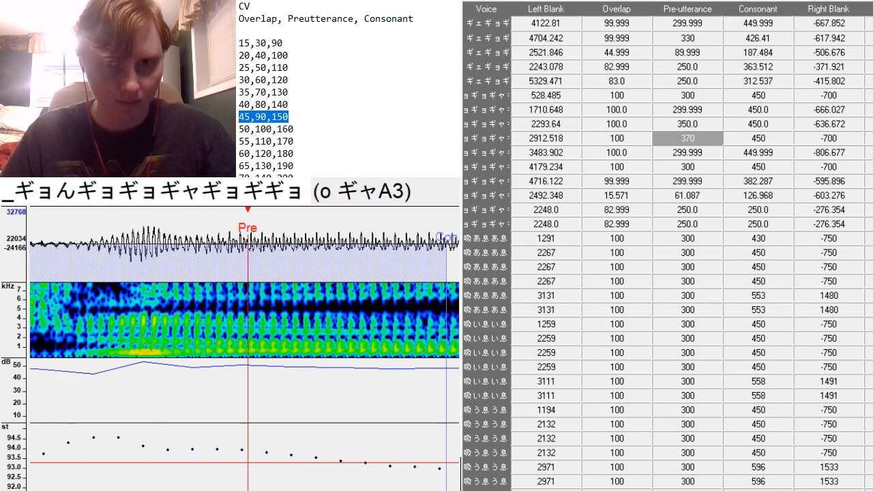
pyautogui.press('F3')
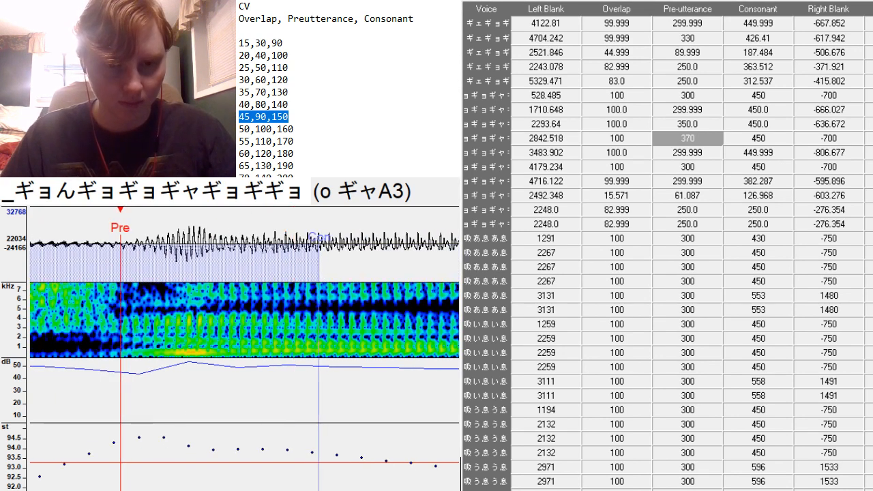
pyautogui.hscroll(-5, 244, 348)
pyautogui.hscroll(10, 244, 347)
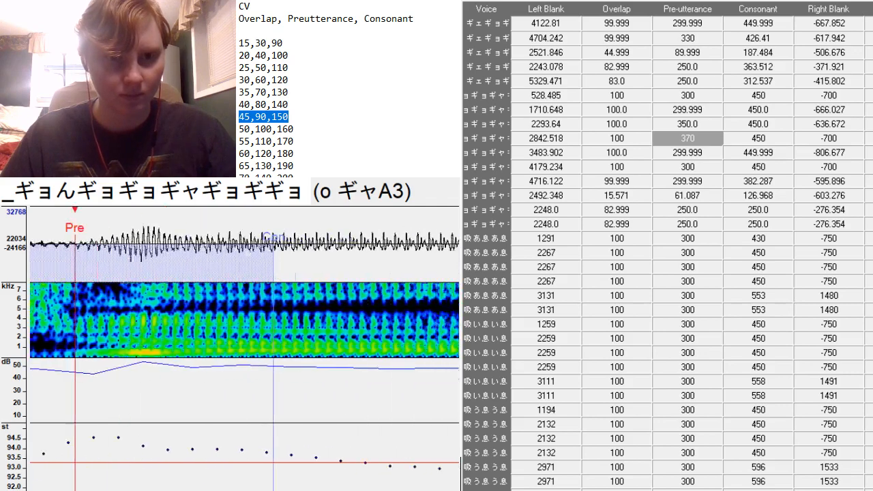
# Set the pre-utterance of 'a ギョA3' to 380 and align its marker with the onset, left blank about 3473.1.
pyautogui.press('Down')
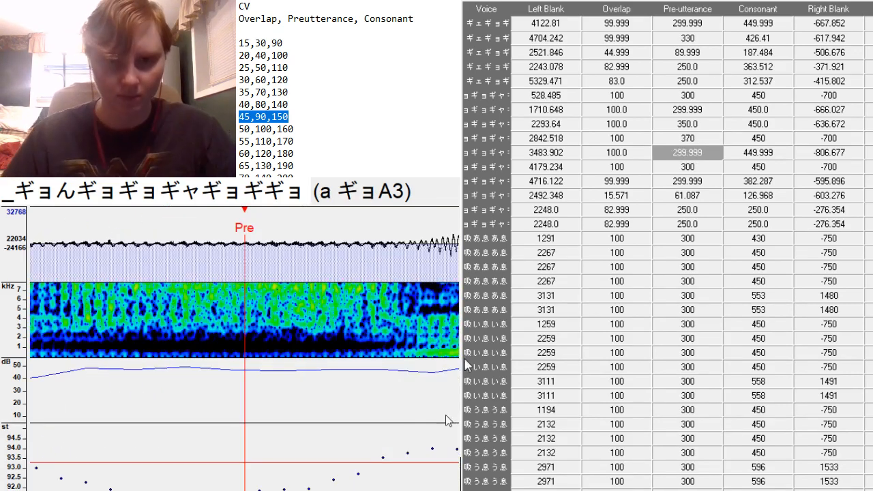
pyautogui.press('F3')
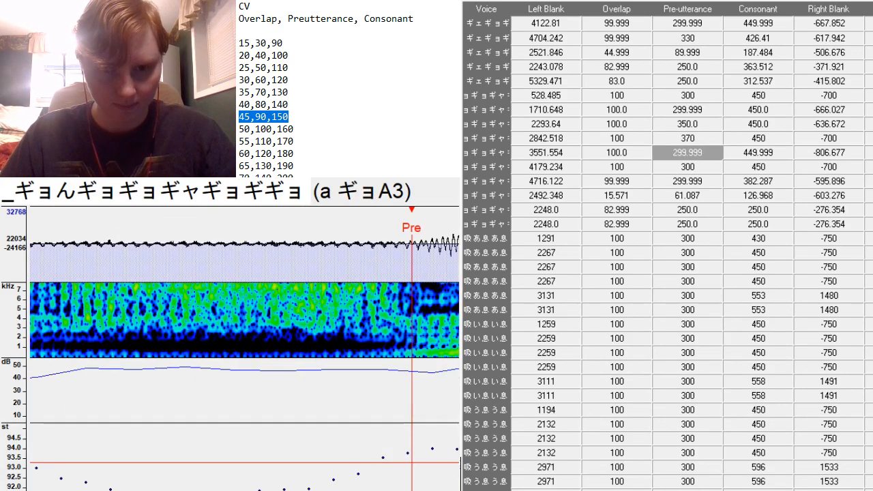
pyautogui.hscroll(-6, 244, 348)
pyautogui.hscroll(7, 245, 348)
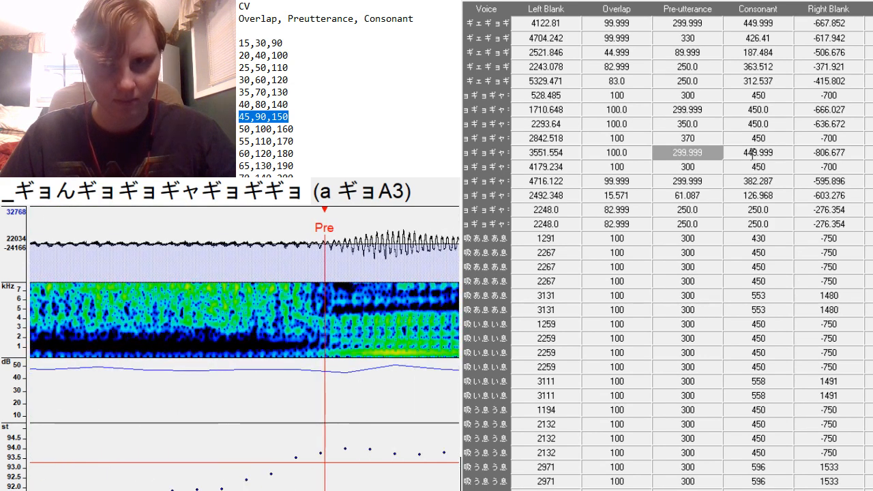
pyautogui.click(714, 151)
pyautogui.press('BackSpace')
pyautogui.press('BackSpace')
pyautogui.press('BackSpace')
pyautogui.press('BackSpace')
pyautogui.press('BackSpace')
pyautogui.press('BackSpace')
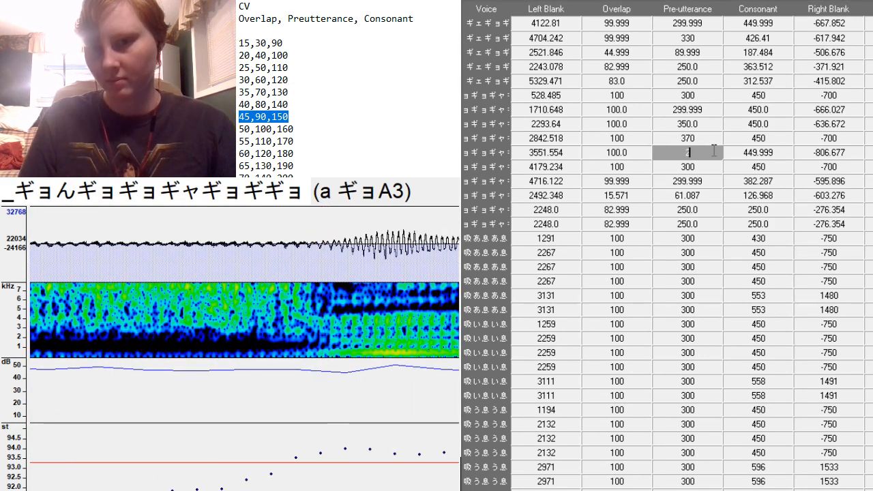
pyautogui.write('380')
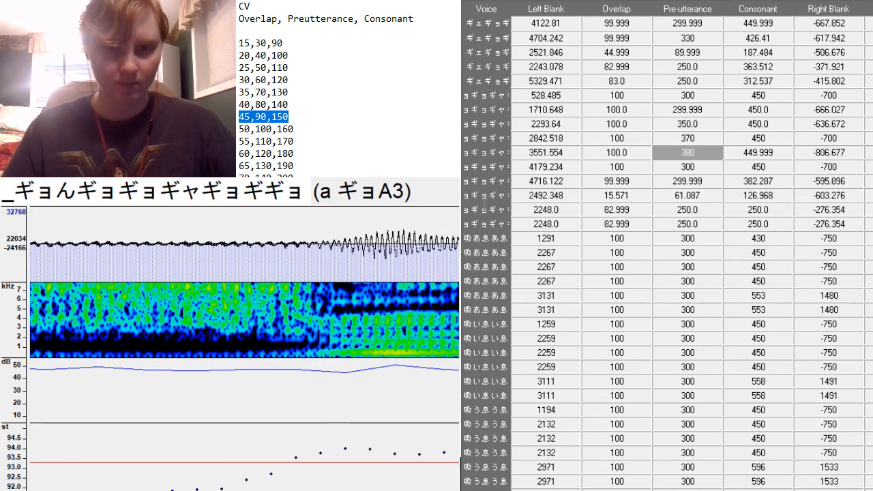
pyautogui.press('Return')
pyautogui.moveTo(331, 348); pyautogui.dragTo(329, 349)
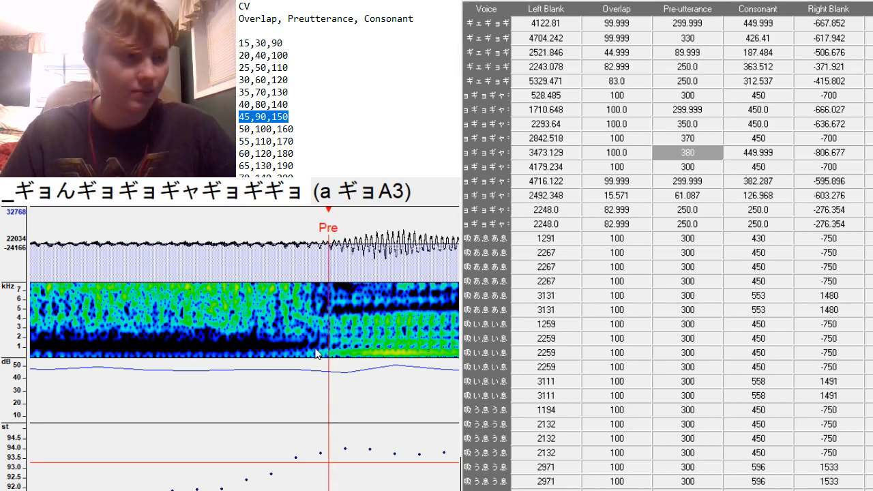
# Pull the right blank of 'a ギョA3' back before the vowel fades, at about -665.6.
pyautogui.scroll(7, 244, 348)
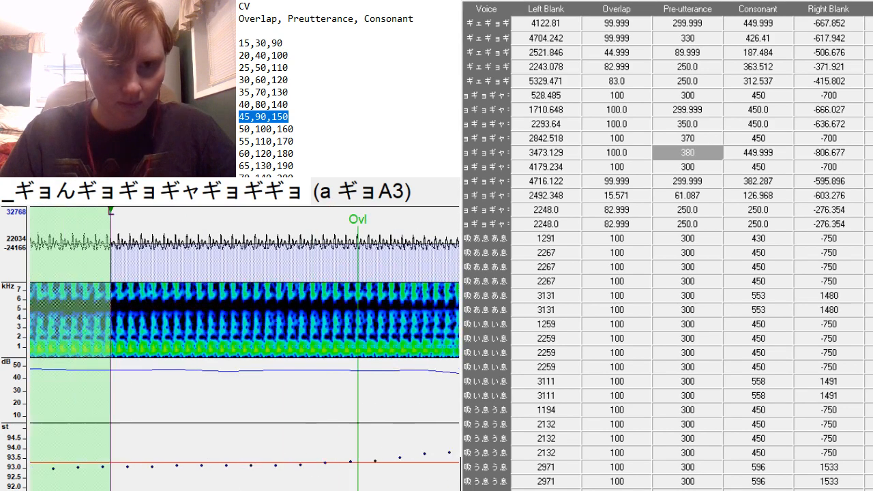
pyautogui.scroll(-9, 244, 348)
pyautogui.scroll(-10, 244, 349)
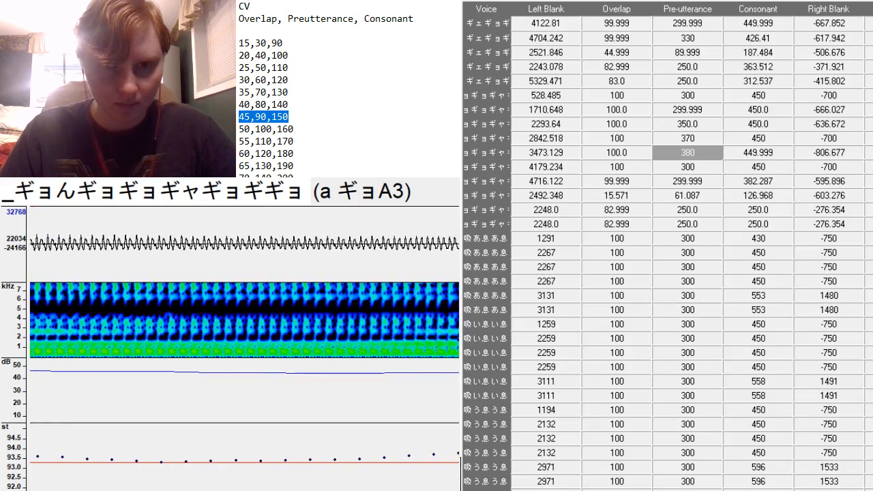
pyautogui.scroll(-5, 358, 365)
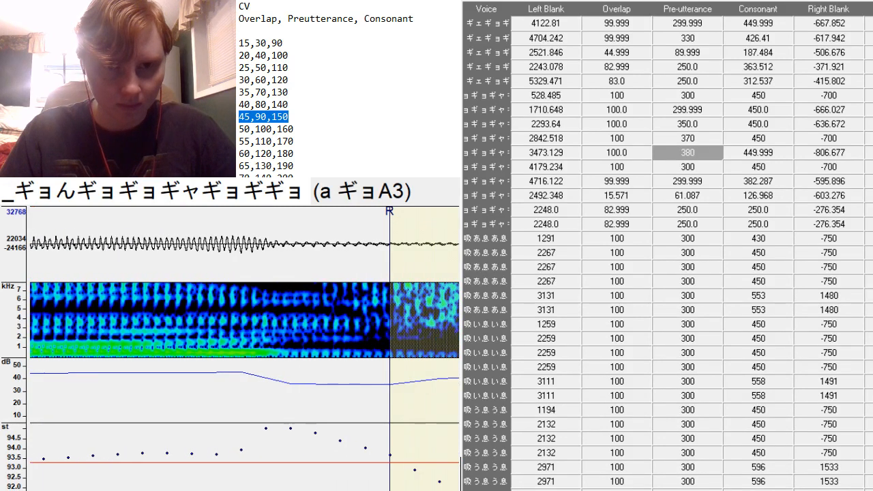
pyautogui.moveTo(390, 252)
pyautogui.mouseDown()
pyautogui.moveTo(181, 320)
pyautogui.moveTo(42, 384)
pyautogui.mouseUp()
# Set the pre-utterance of 'o ギ2A3' to 360 and align its marker with the onset, left blank about 4075.7.
pyautogui.press('Down')
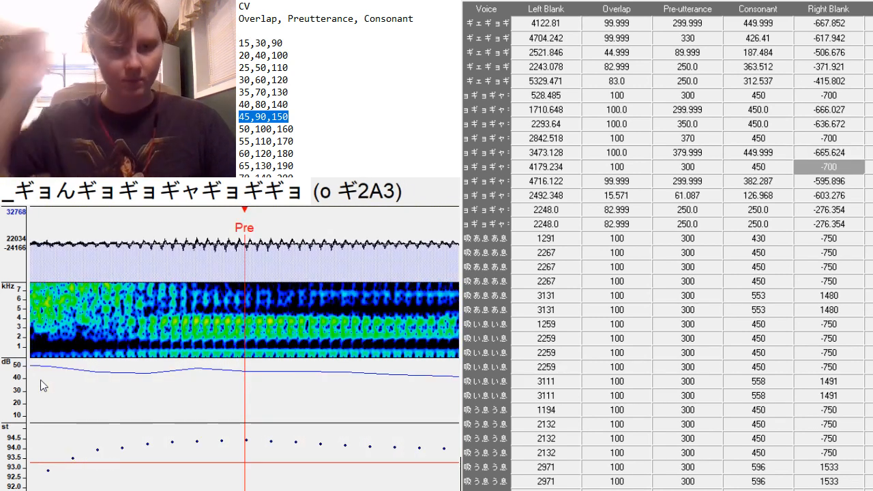
pyautogui.click(137, 356)
pyautogui.moveTo(344, 490)
pyautogui.mouseDown()
pyautogui.moveTo(328, 490)
pyautogui.moveTo(342, 489)
pyautogui.mouseUp()
pyautogui.click(718, 167)
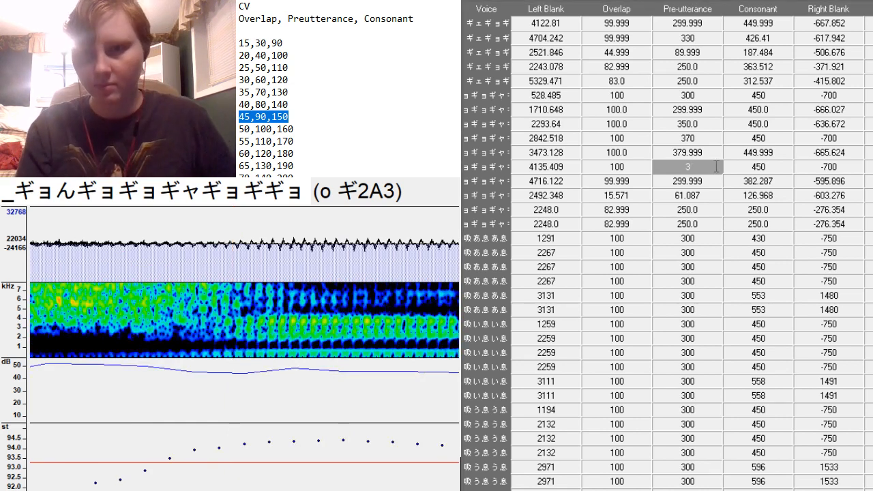
pyautogui.write('350')
pyautogui.press('Return')
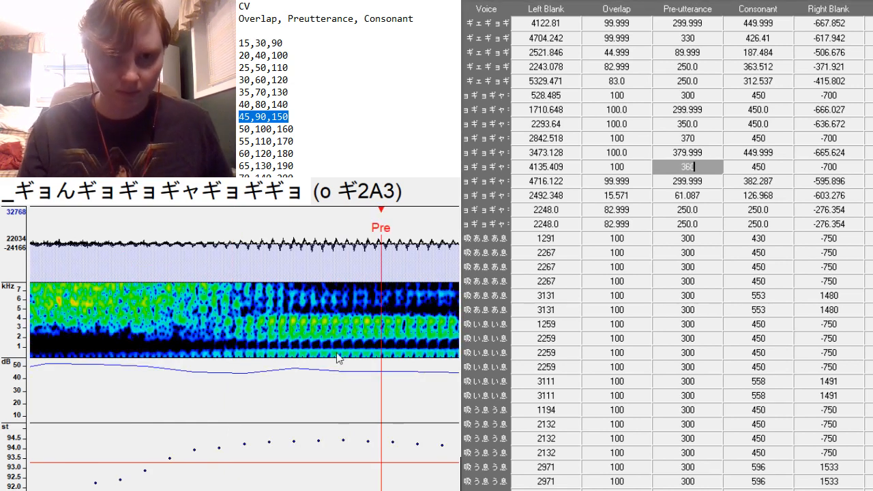
pyautogui.click(235, 354)
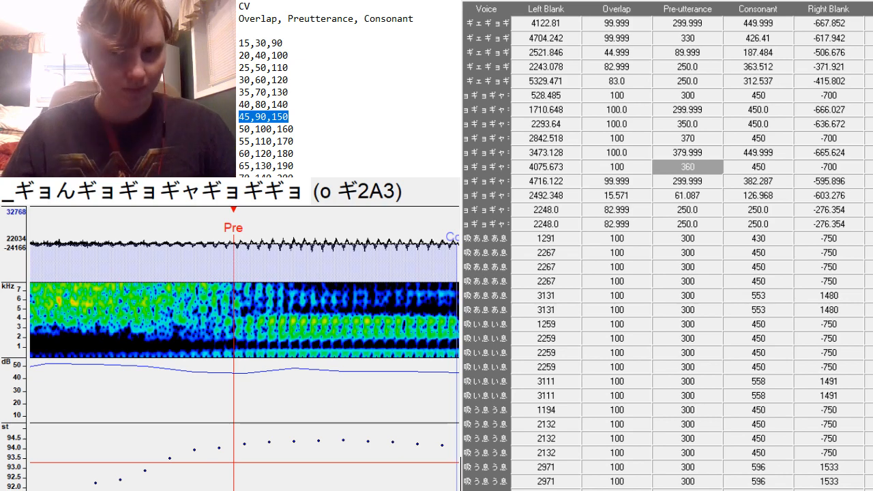
# Review the marker placement of 'o ギ2A3' from its left blank through the end of the vowel.
pyautogui.scroll(4, 235, 341)
pyautogui.scroll(-1, 235, 341)
pyautogui.scroll(4, 236, 341)
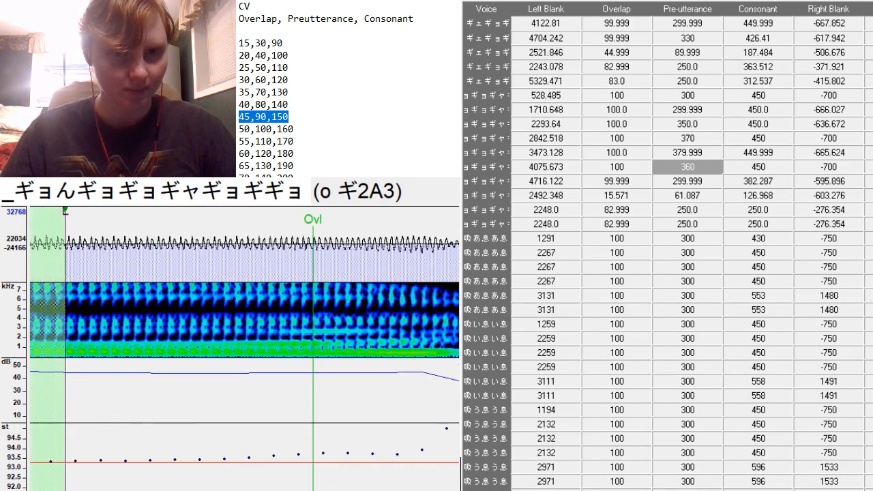
pyautogui.scroll(-4, 236, 341)
pyautogui.scroll(-8, 245, 349)
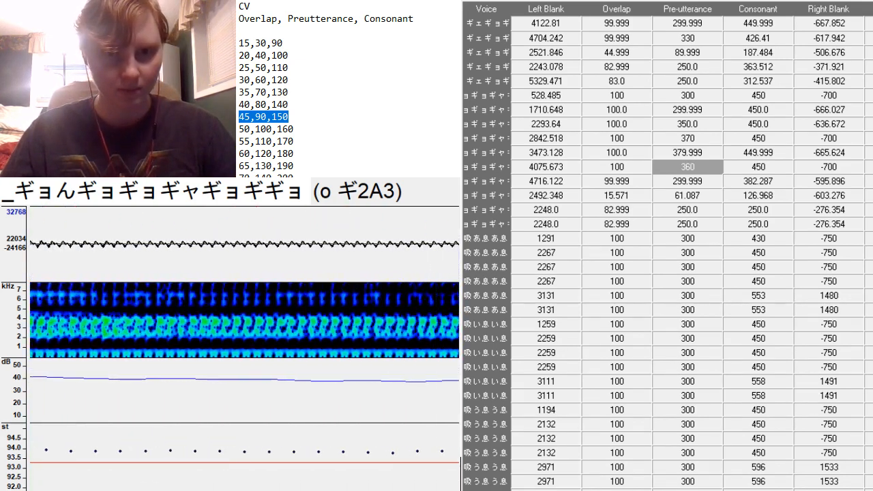
pyautogui.scroll(1, 244, 349)
# Set the pre-utterance of 'i ギョA3' to 330 and align its marker with the onset, left blank about 4691.4.
pyautogui.press('Down')
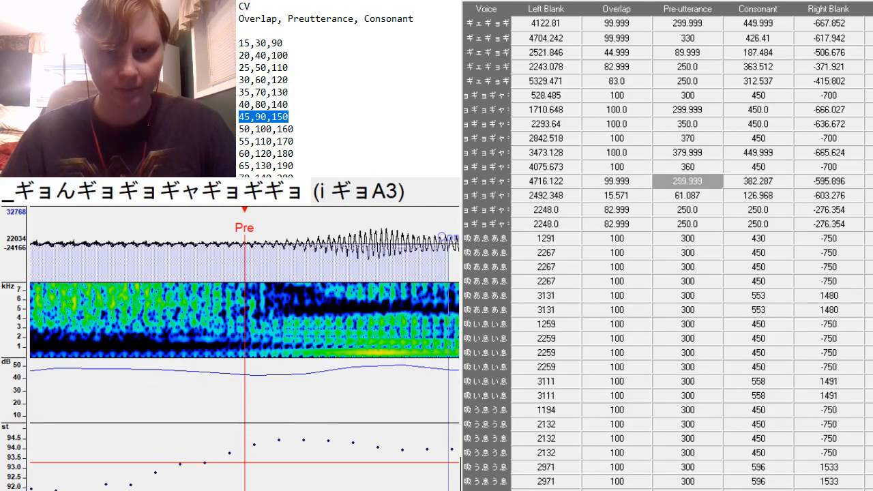
pyautogui.scroll(7, 245, 349)
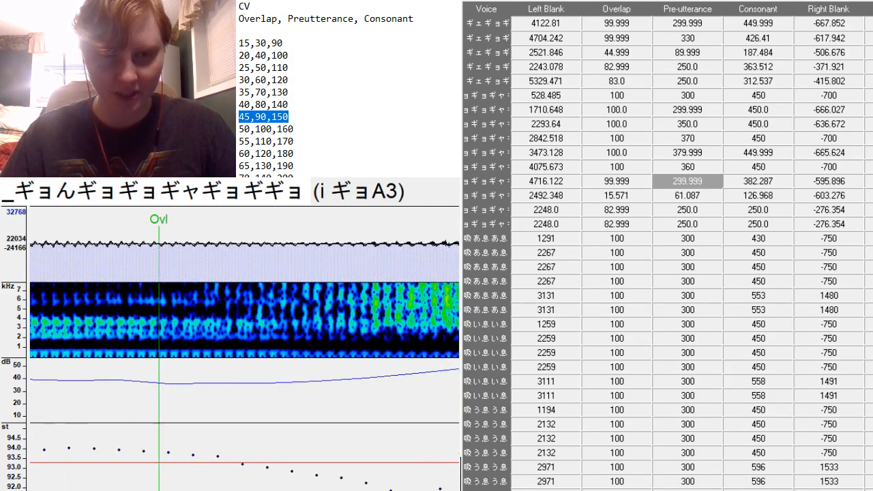
pyautogui.scroll(-8, 245, 349)
pyautogui.scroll(12, 245, 349)
pyautogui.scroll(-6, 245, 348)
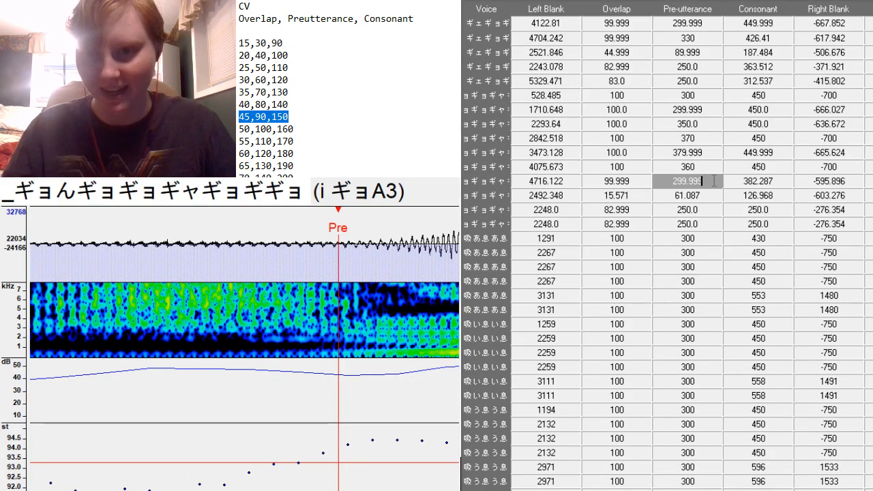
pyautogui.write('25')
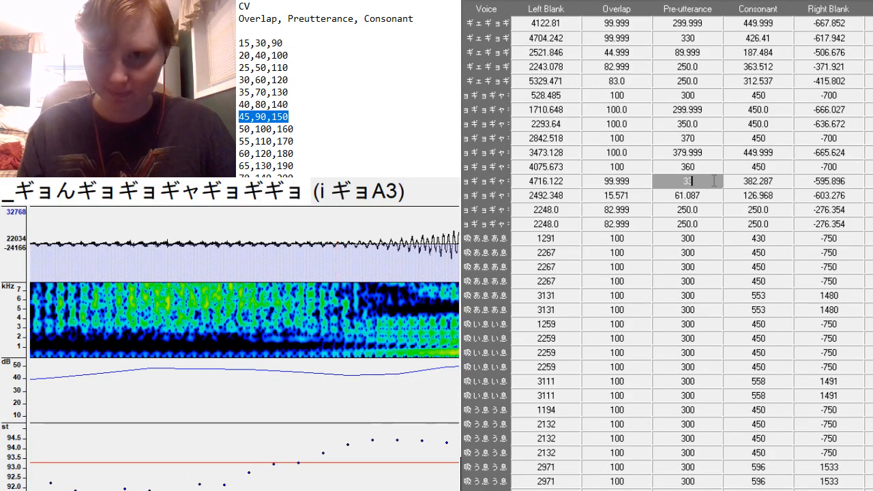
pyautogui.write('0')
pyautogui.press('F3')
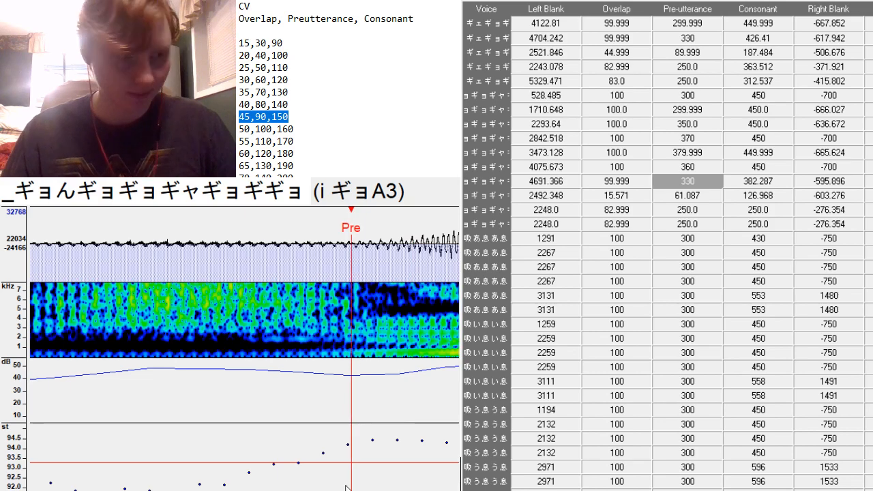
# Extend the consonant region of 'i ギョA3' into the steady vowel, to about 429.9.
pyautogui.scroll(15, 351, 369)
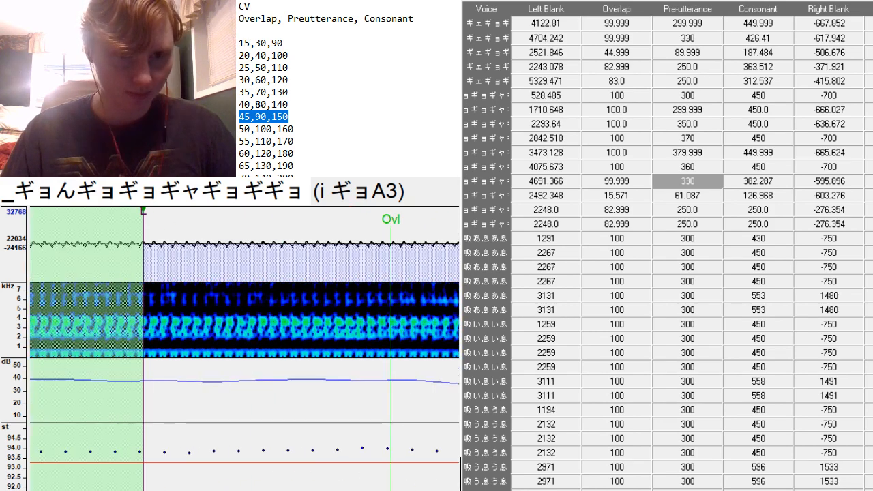
pyautogui.scroll(-20, 351, 369)
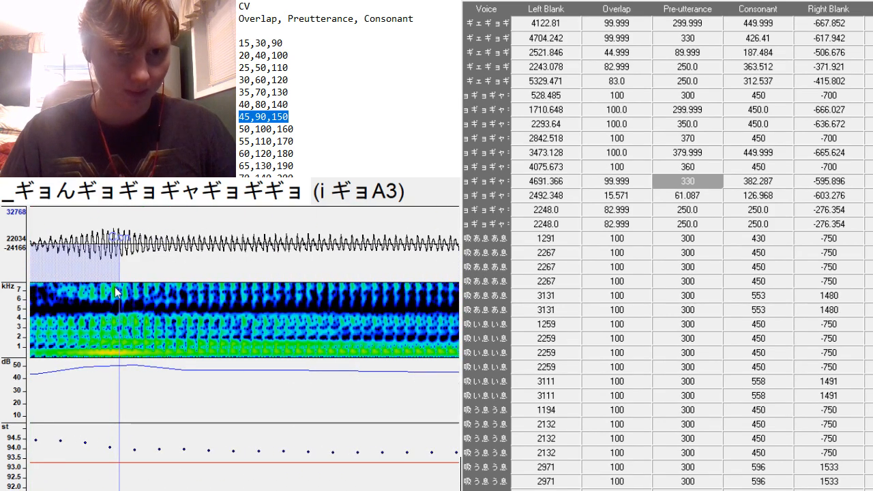
pyautogui.moveTo(119, 298); pyautogui.dragTo(237, 298)
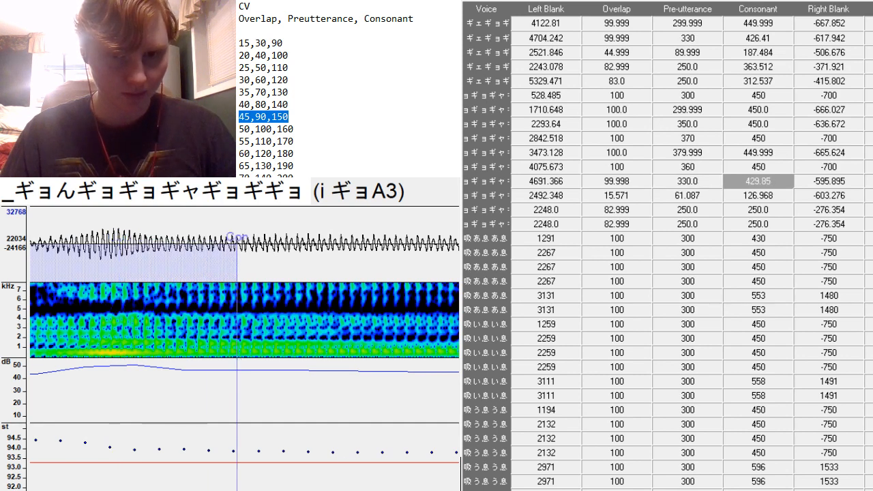
pyautogui.scroll(-10, 236, 298)
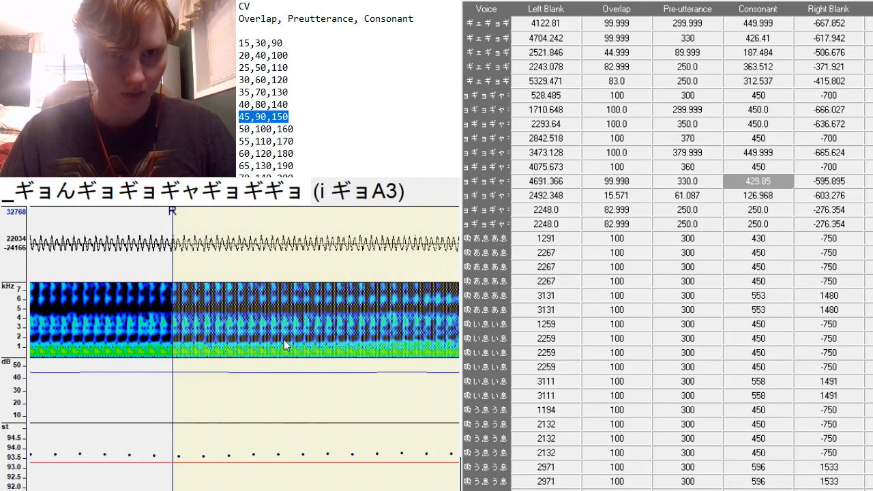
pyautogui.press('F3')
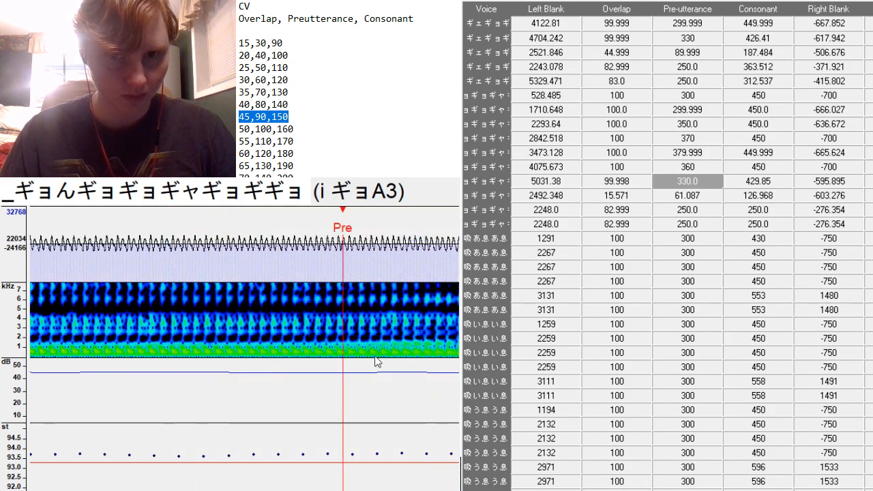
pyautogui.hotkey('ctrl', 'z')
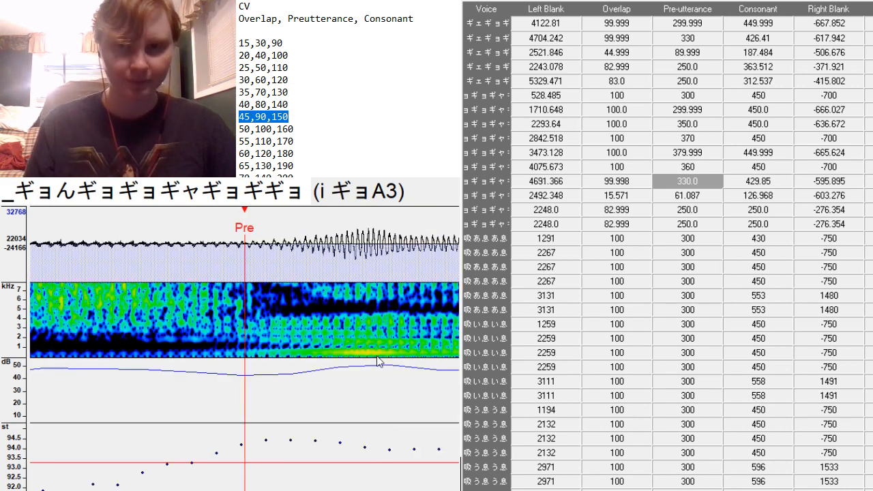
# Set overlap, pre-utterance and consonant of 'ギョA3' to 45, 90 and 150, and align the pre-utterance with the onset, left blank about 2548.1.
pyautogui.press('Down')
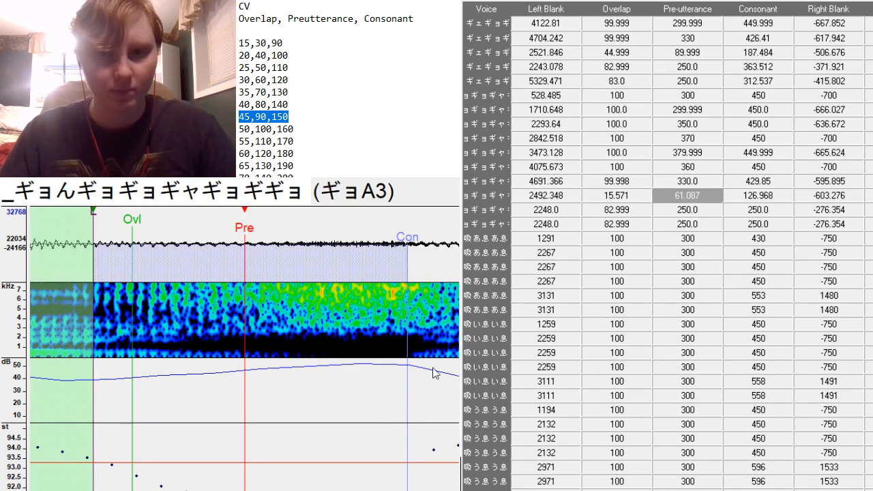
pyautogui.moveTo(625, 195); pyautogui.dragTo(768, 193)
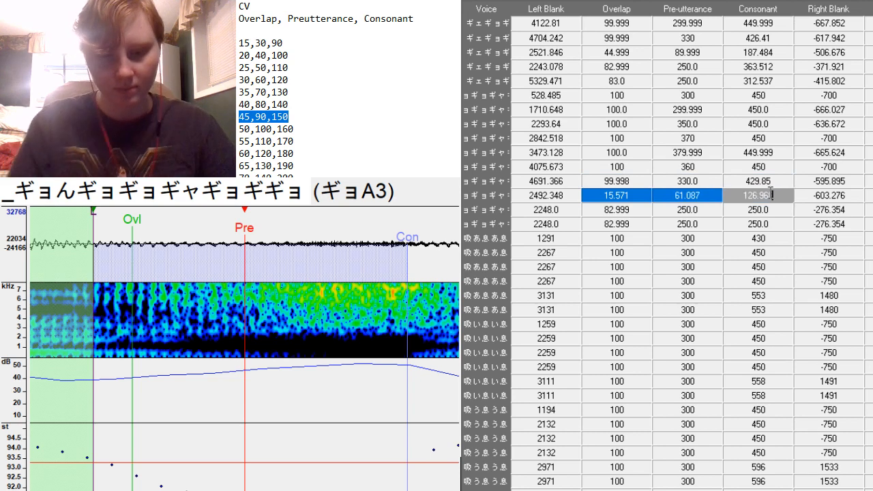
pyautogui.write('45\t90\t150')
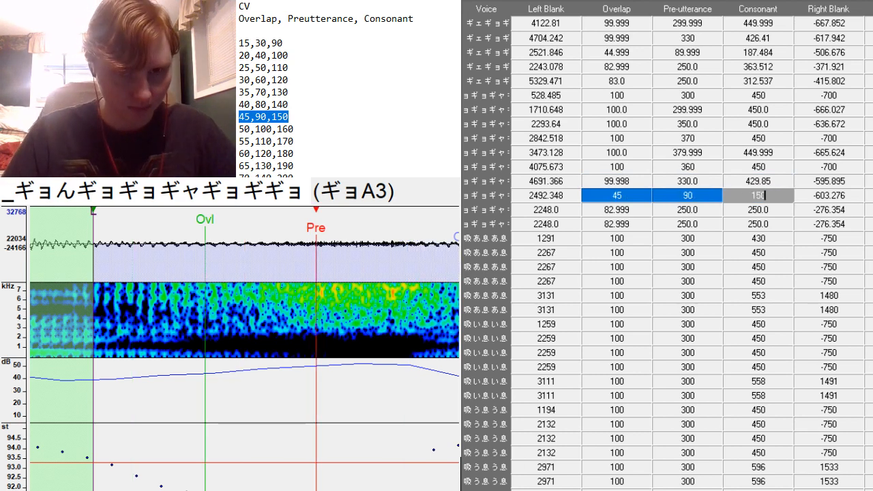
pyautogui.scroll(-2, 244, 348)
pyautogui.press('F3')
pyautogui.press('F3')
pyautogui.press('F3')
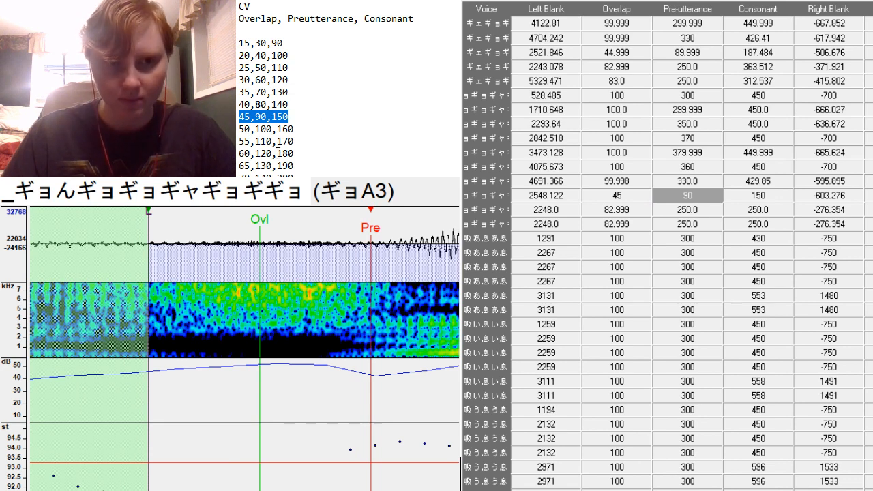
# Apply the 55,110,170 preset from the notes to 'ギョA3' and realign its pre-utterance with the onset, left blank about 2533.4.
pyautogui.click(278, 153)
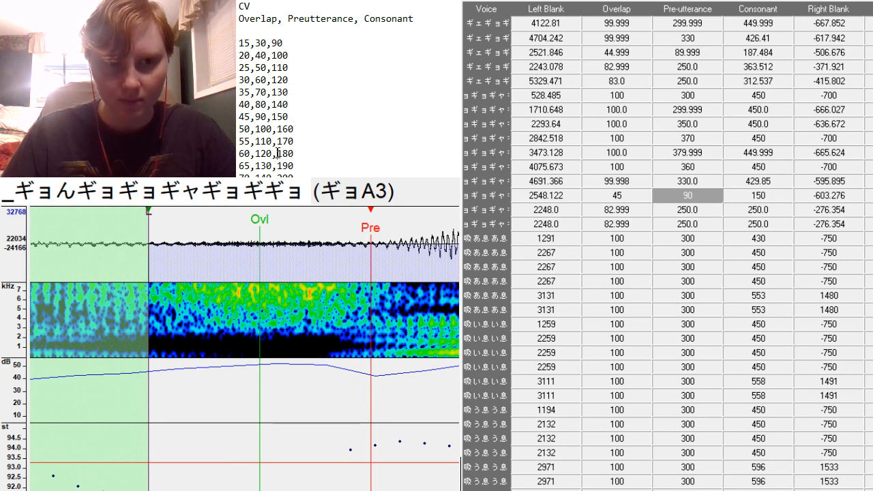
pyautogui.doubleClick(283, 141)
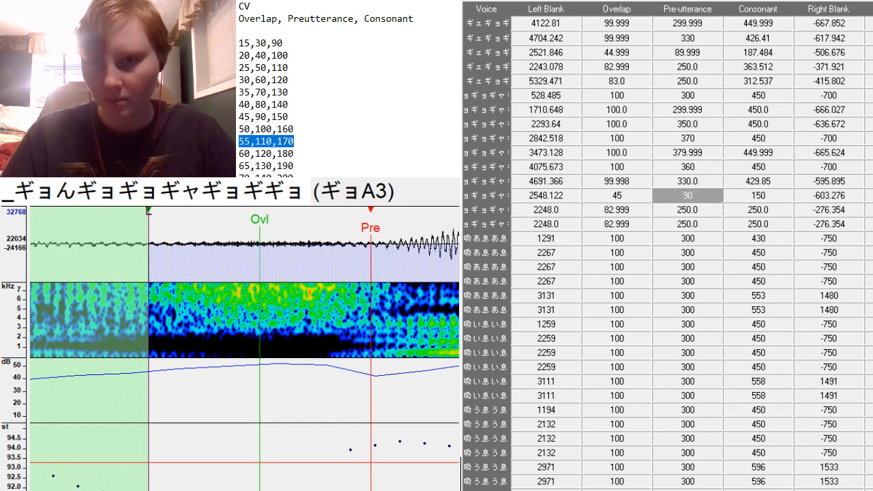
pyautogui.moveTo(622, 195); pyautogui.dragTo(739, 200)
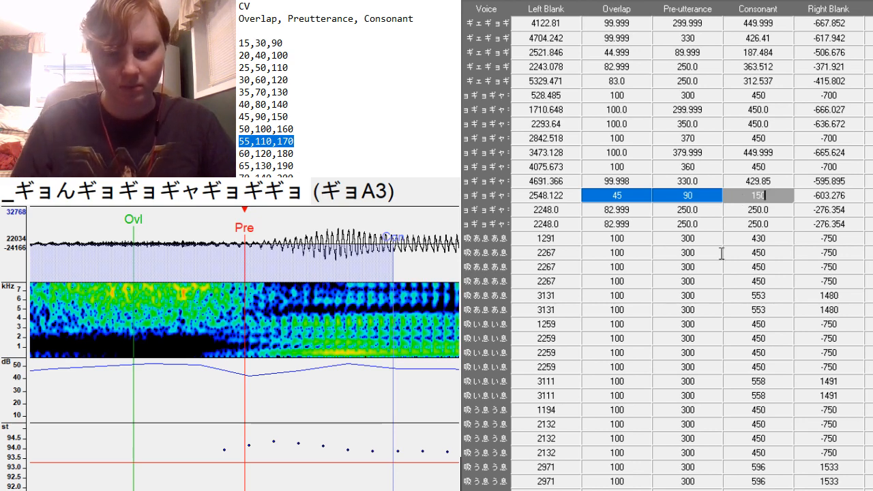
pyautogui.write('55\t110\t170')
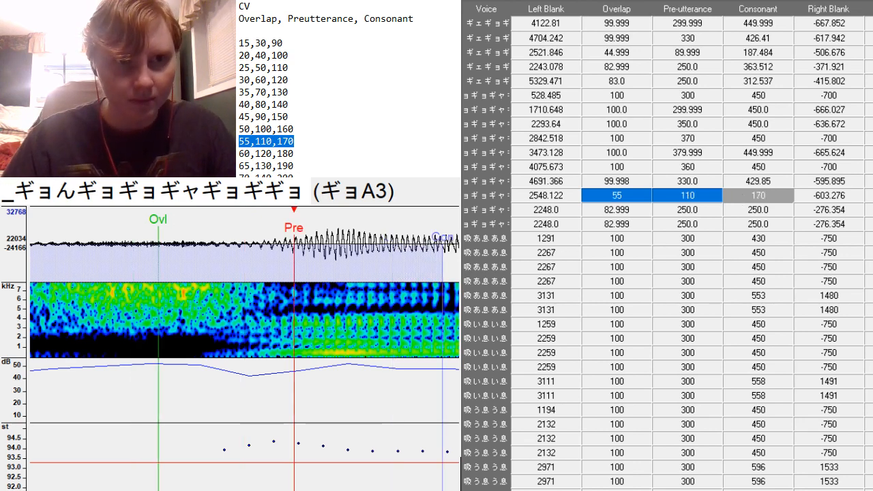
pyautogui.press('F3')
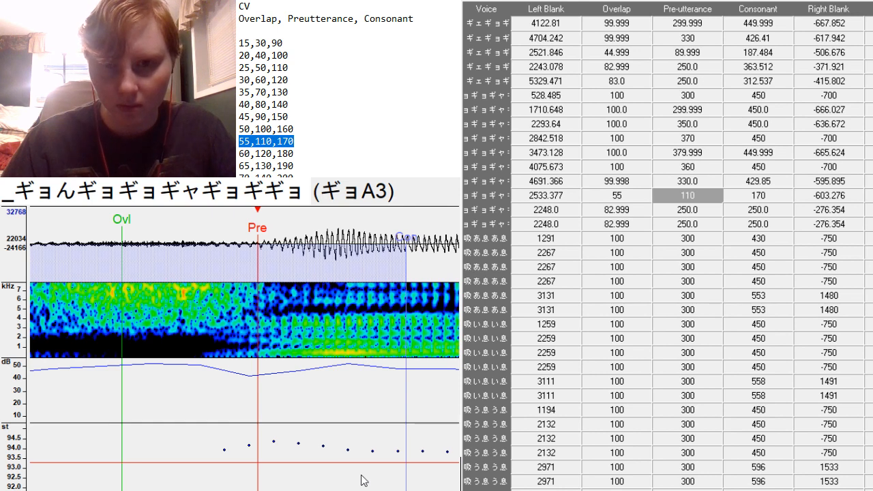
# Extend the consonant region of 'ギョA3' to about 217.2 and pull its right blank back into the steady vowel, about -394.8.
pyautogui.scroll(4, 365, 275)
pyautogui.scroll(-5, 365, 274)
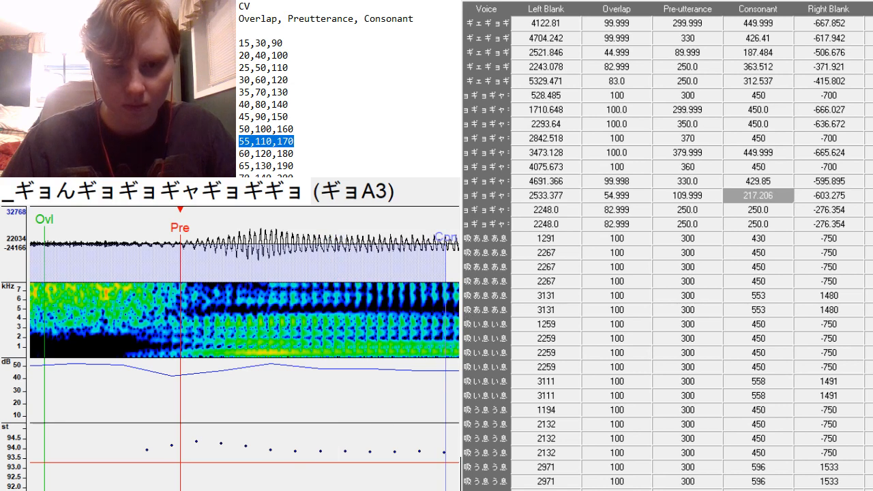
pyautogui.scroll(-10, 244, 349)
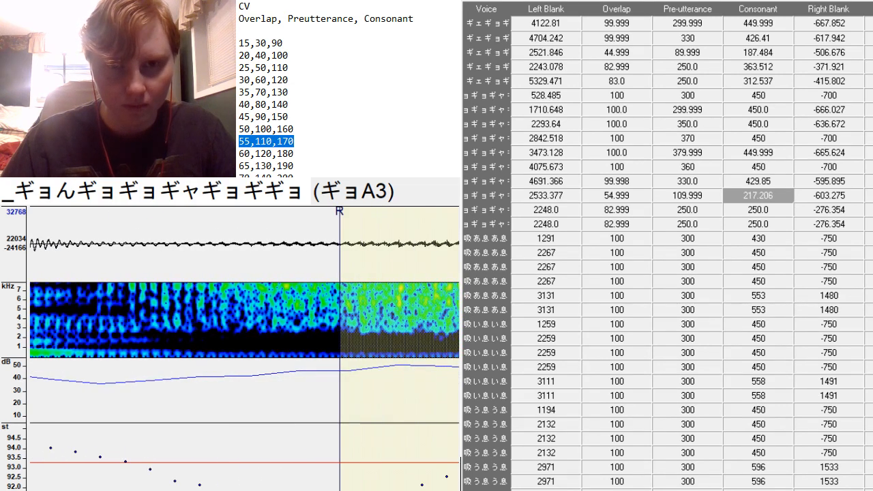
pyautogui.moveTo(339, 265); pyautogui.dragTo(310, 277)
pyautogui.scroll(3, 310, 277)
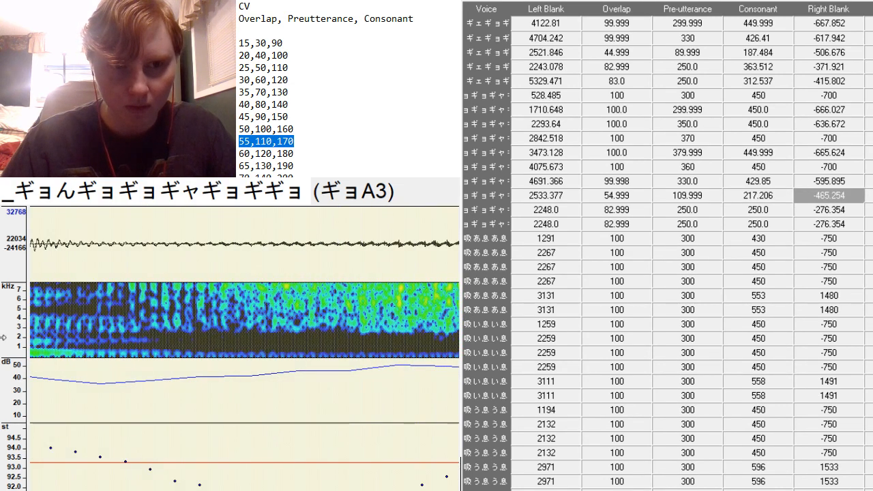
pyautogui.scroll(3, 268, 485)
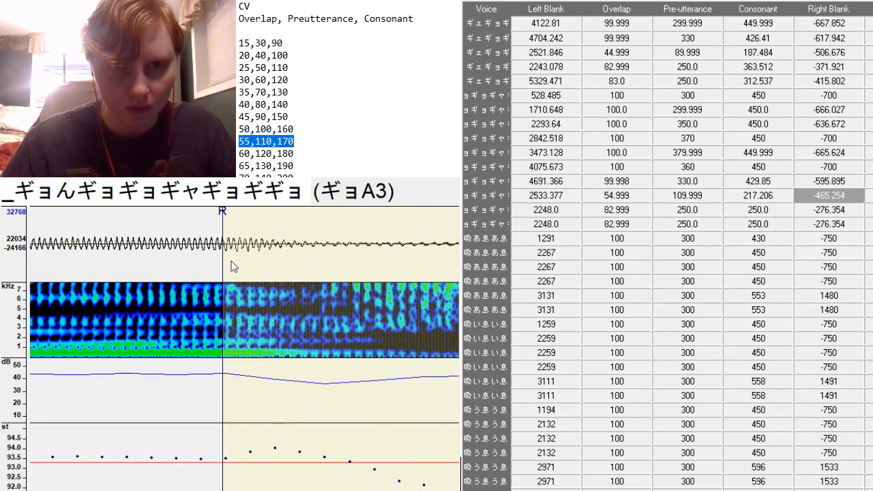
pyautogui.moveTo(224, 258)
pyautogui.mouseDown()
pyautogui.moveTo(213, 273)
pyautogui.moveTo(60, 314)
pyautogui.moveTo(49, 339)
pyautogui.mouseUp()
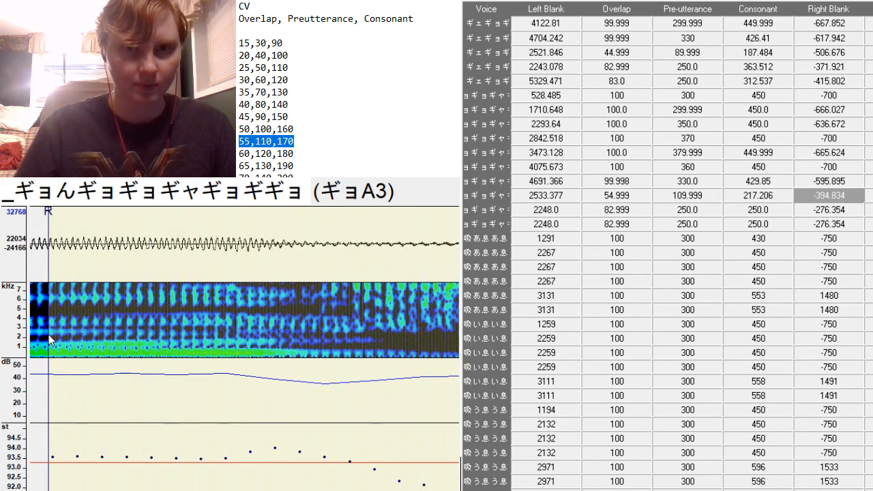
# Align the pre-utterance marker of 'o zhA3' with the start of the zh sound, left blank about 2244.7.
pyautogui.press('Down')
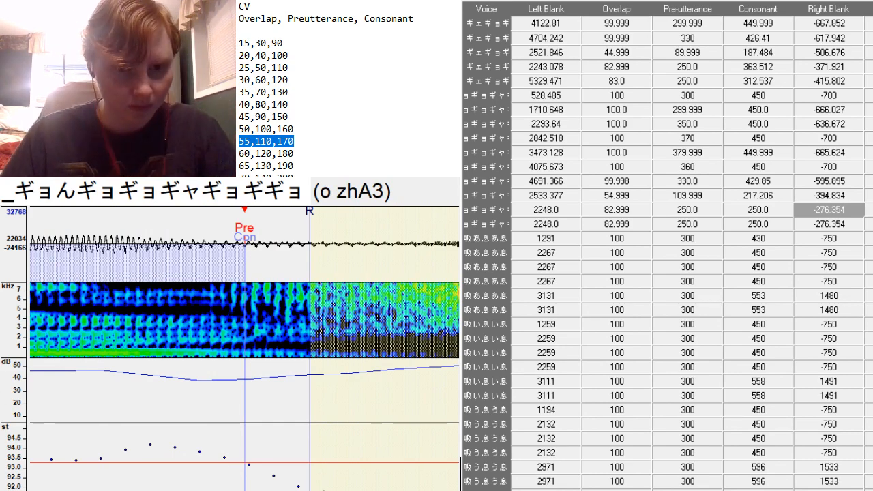
pyautogui.hscroll(-10, 244, 348)
pyautogui.hscroll(12, 244, 348)
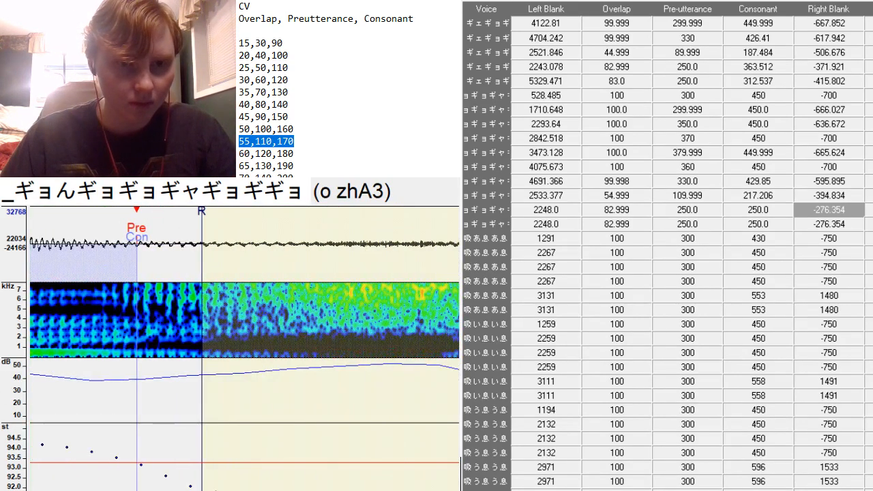
pyautogui.moveTo(134, 360); pyautogui.dragTo(130, 355)
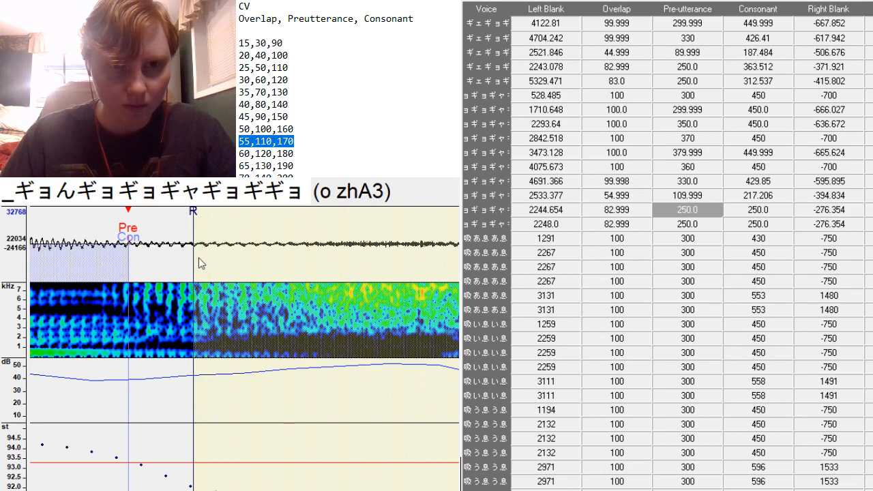
# Extend the right blank of 'o zhA3' to the end of the zh noise, about -389.5, and its consonant to about 380.3.
pyautogui.hscroll(5, 244, 348)
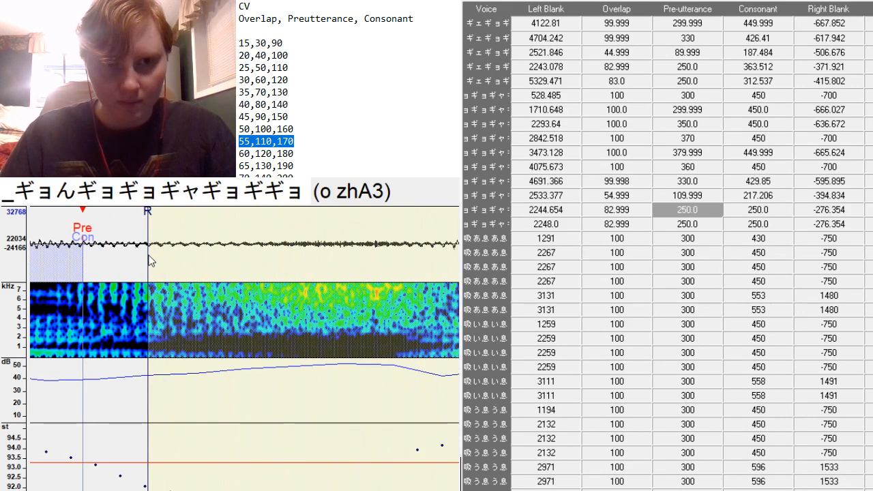
pyautogui.moveTo(150, 257); pyautogui.dragTo(428, 408)
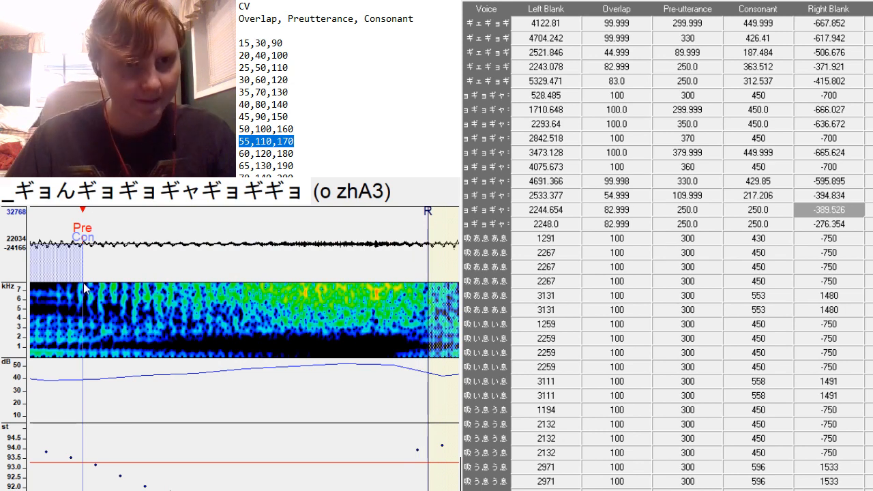
pyautogui.moveTo(82, 287)
pyautogui.mouseDown()
pyautogui.moveTo(344, 320)
pyautogui.moveTo(406, 360)
pyautogui.mouseUp()
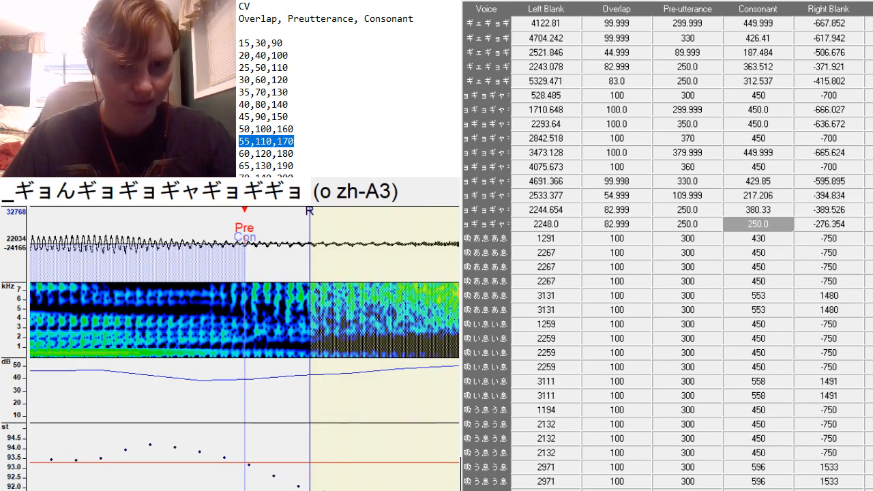
# Align the pre-utterance marker of 'o zh-A3' within the zh noise at the end of the recording, left blank about 5300.8.
pyautogui.scroll(-6, 244, 321)
pyautogui.scroll(2, 244, 321)
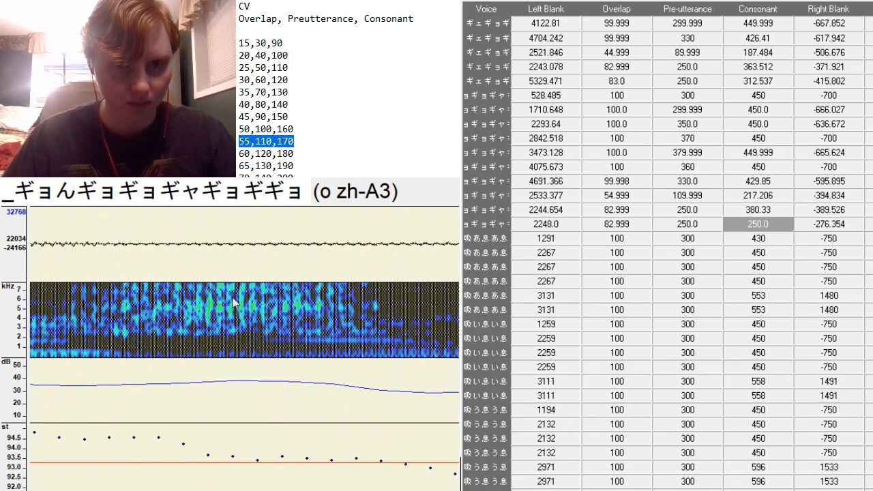
pyautogui.press('F3')
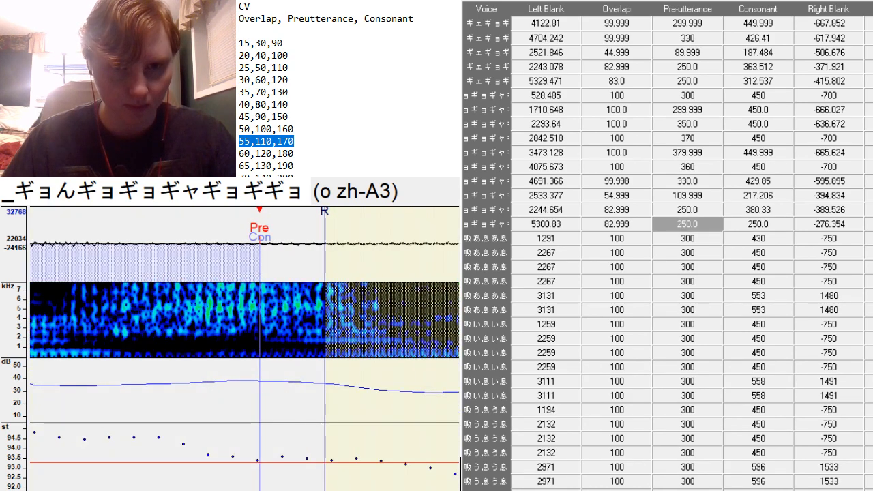
# Extend the right blank of 'o zh-A3' past the end of the zh noise, about -439.7, and its consonant to about 383.0.
pyautogui.scroll(-4, 245, 348)
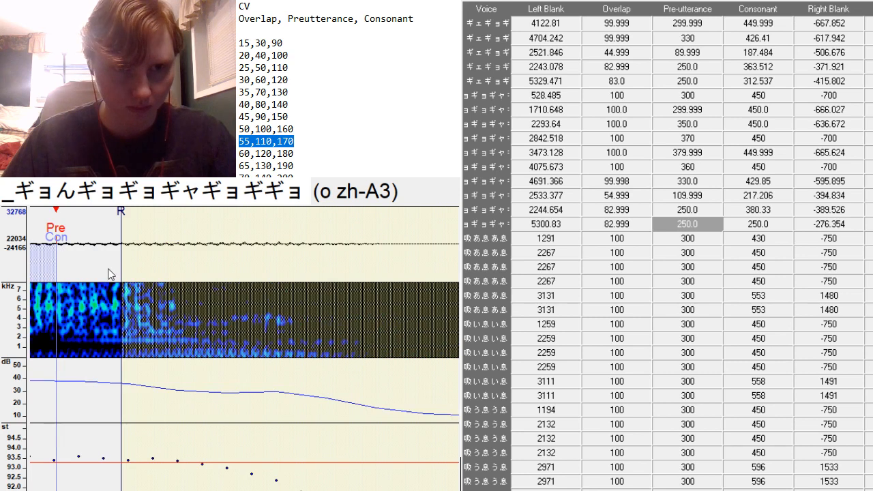
pyautogui.moveTo(123, 274); pyautogui.dragTo(484, 377)
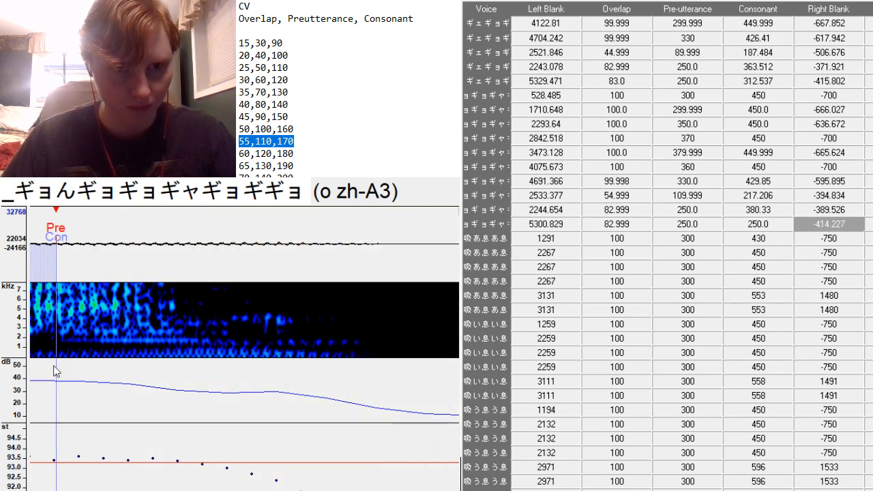
pyautogui.moveTo(56, 368)
pyautogui.mouseDown()
pyautogui.moveTo(347, 399)
pyautogui.moveTo(410, 482)
pyautogui.mouseUp()
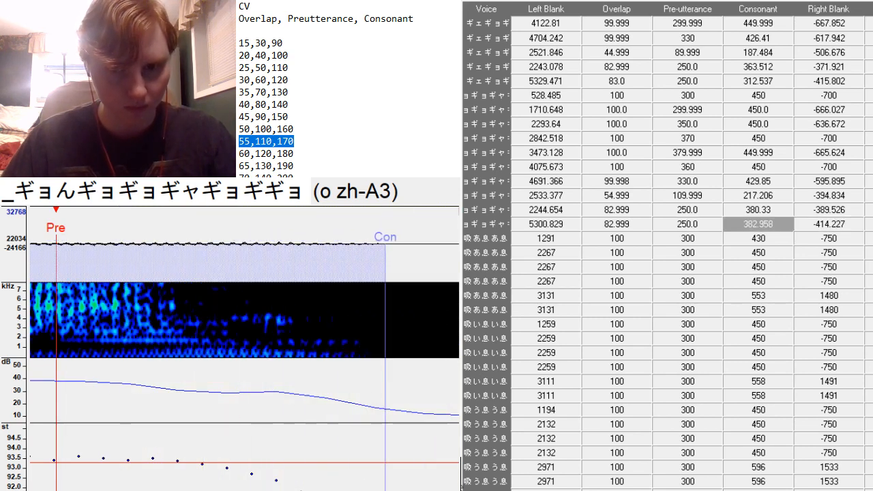
pyautogui.scroll(-2, 476, 468)
pyautogui.moveTo(377, 263); pyautogui.dragTo(440, 355)
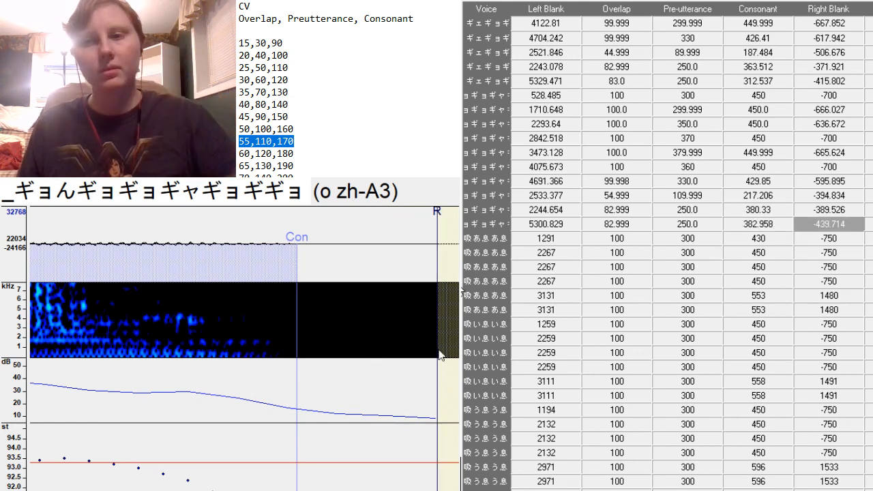
# Align the pre-utterance marker of 'a 吸A3' with the end of the first vowel, left blank about 1011.2.
pyautogui.press('Down')
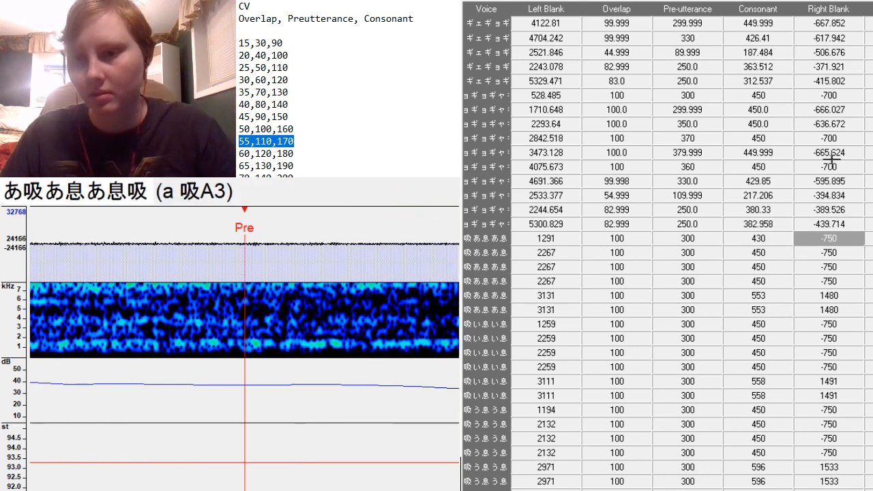
pyautogui.doubleClick(758, 244)
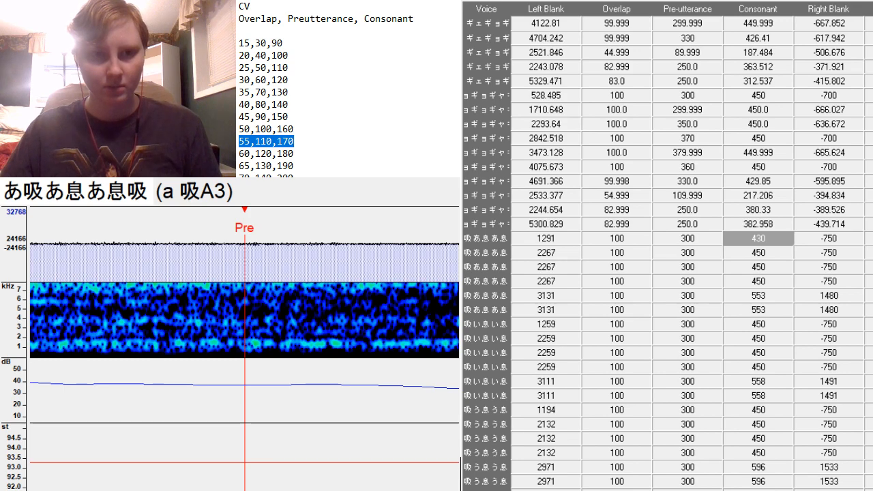
pyautogui.scroll(15, 244, 341)
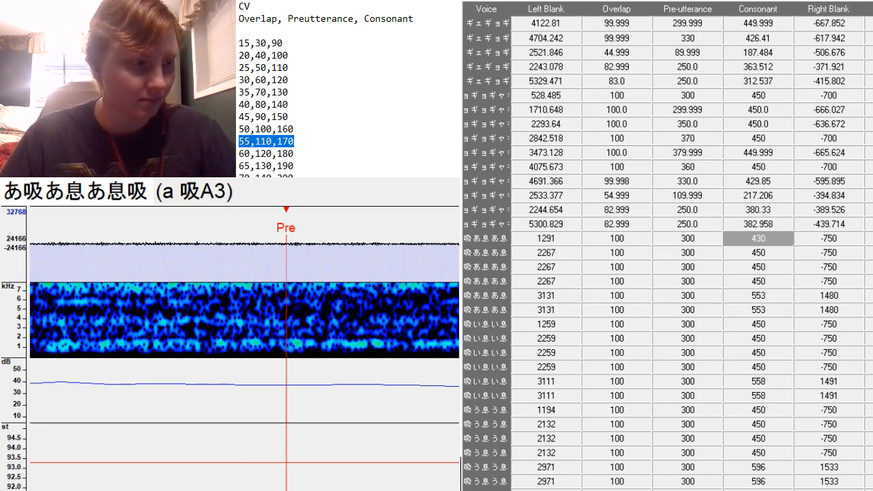
pyautogui.scroll(-6, 245, 341)
pyautogui.scroll(-10, 245, 341)
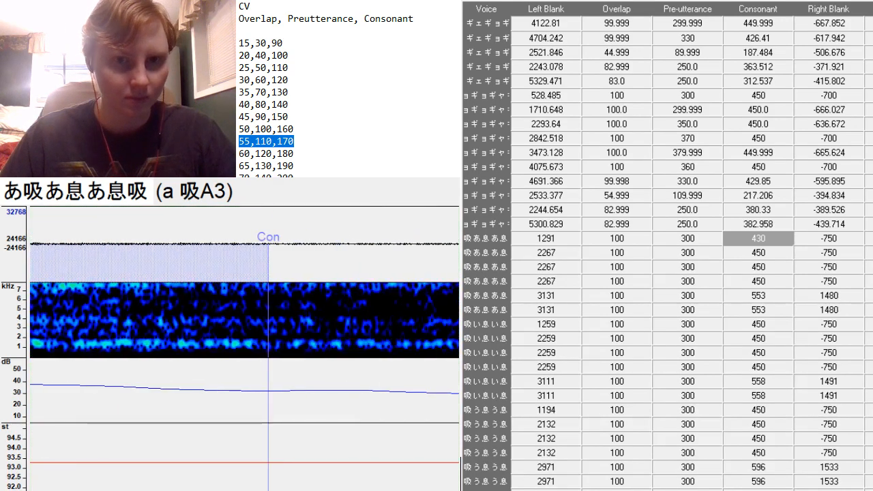
pyautogui.scroll(5, 244, 341)
pyautogui.scroll(7, 229, 420)
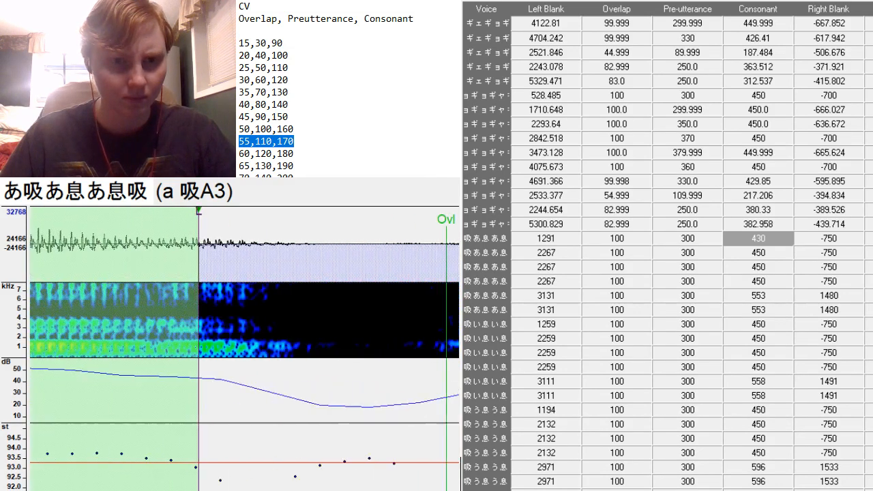
pyautogui.press('F3')
pyautogui.press('F3')
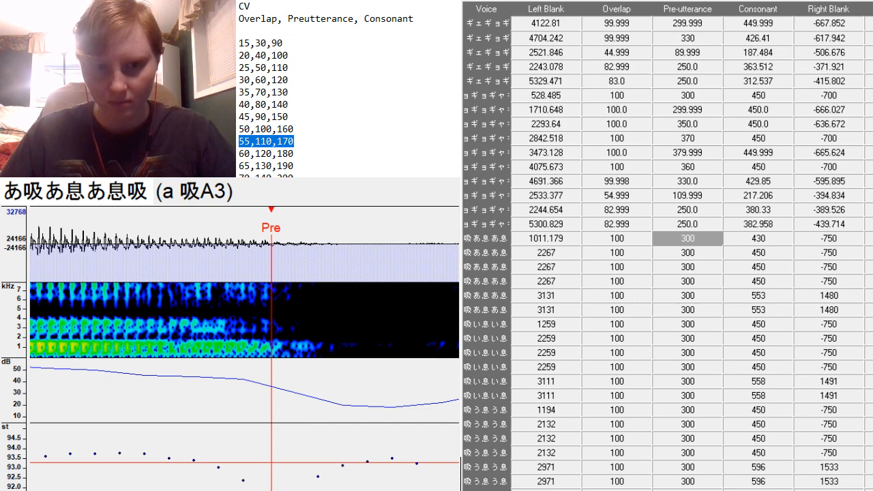
# Extend the right blank of 'a 吸A3' past the end of the inhale noise, about -902.8.
pyautogui.press('space')
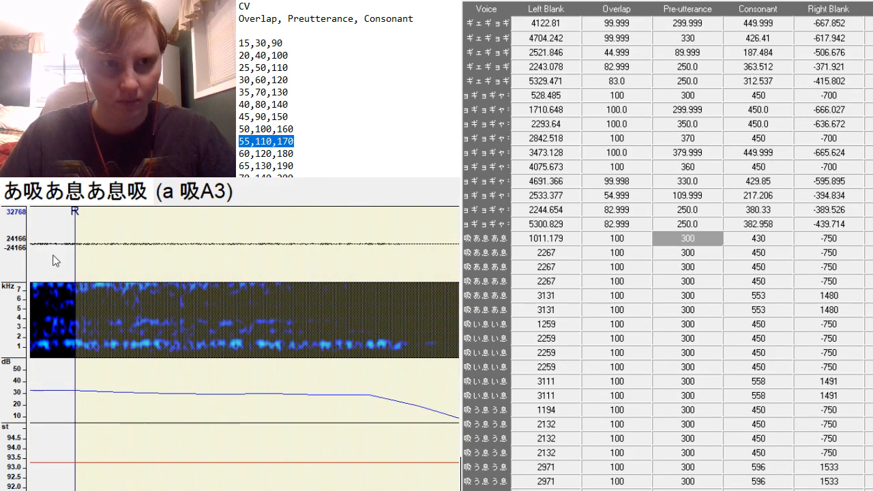
pyautogui.click(75, 258)
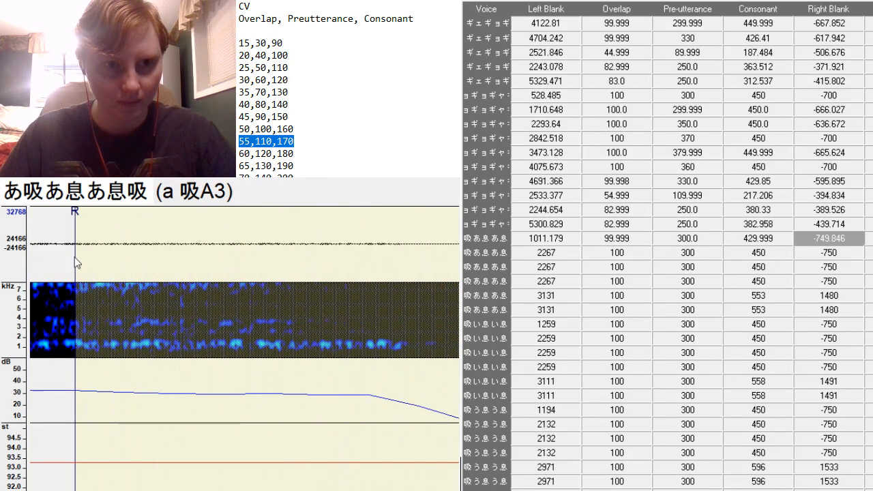
pyautogui.moveTo(74, 257); pyautogui.dragTo(476, 321)
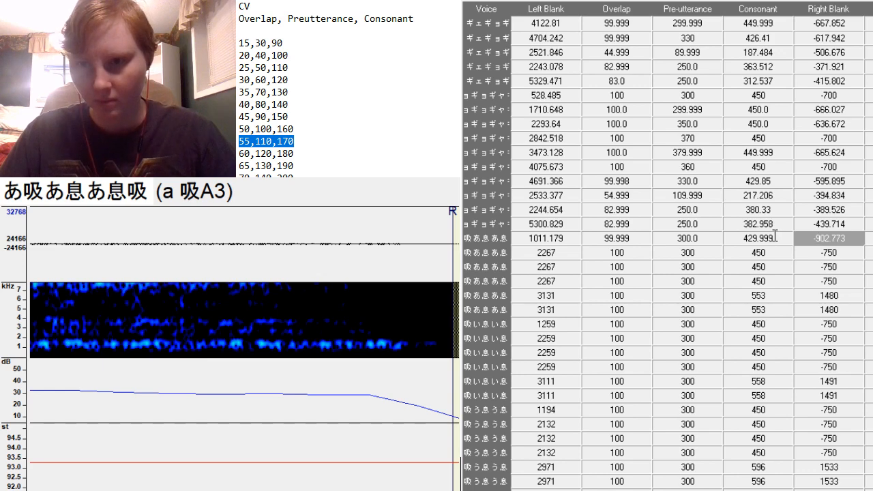
# Set the consonant value of 'a 吸A3' to 800.
pyautogui.click(777, 237)
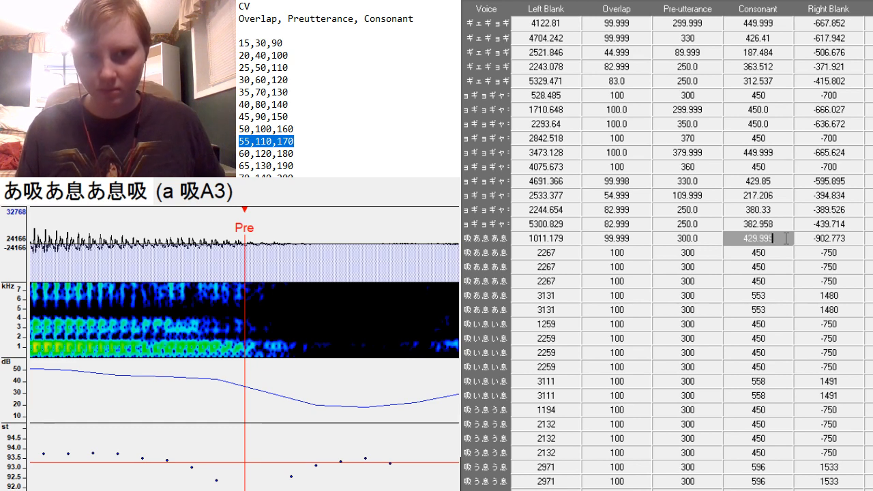
pyautogui.press('BackSpace')
pyautogui.press('BackSpace')
pyautogui.press('BackSpace')
pyautogui.press('BackSpace')
pyautogui.press('BackSpace')
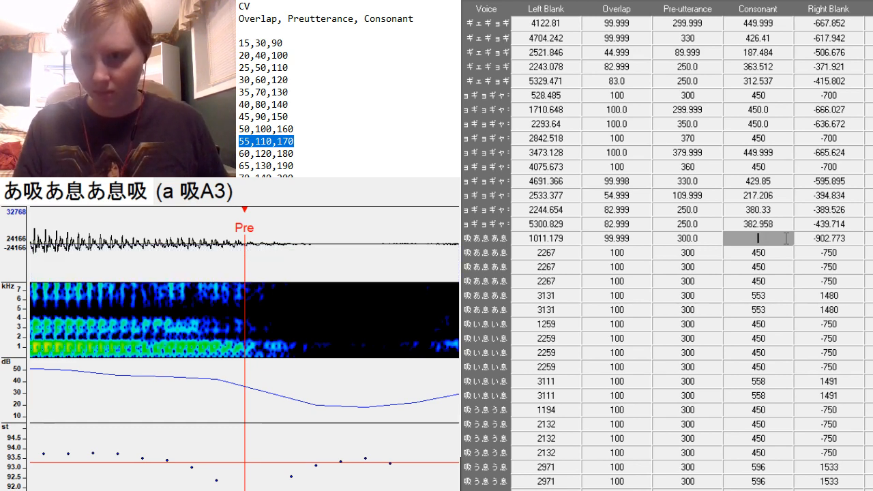
pyautogui.write('800')
pyautogui.press('Return')
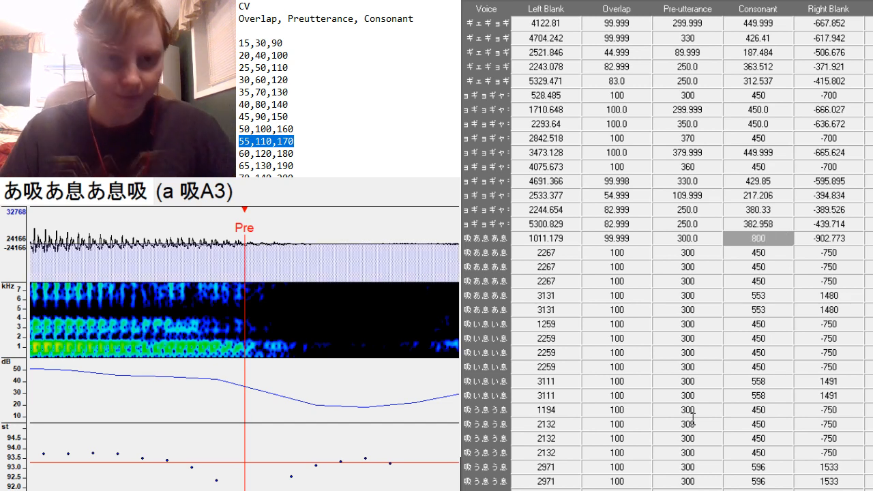
# Move the right blank of 'a 吸A3' to just before the next vowel, about -948.2, and its consonant to the inhale's end, about 894.4.
pyautogui.scroll(-10, 235, 335)
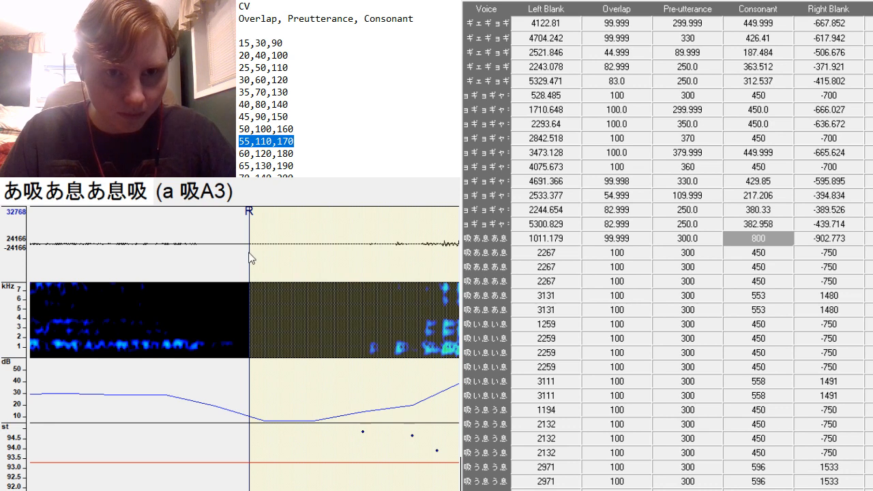
pyautogui.moveTo(250, 258); pyautogui.dragTo(362, 337)
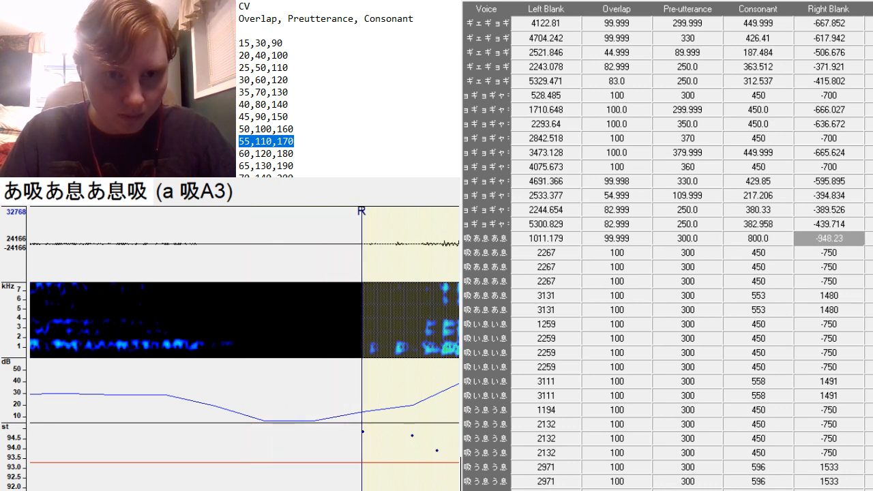
pyautogui.scroll(2, 245, 348)
pyautogui.moveTo(87, 313); pyautogui.dragTo(320, 372)
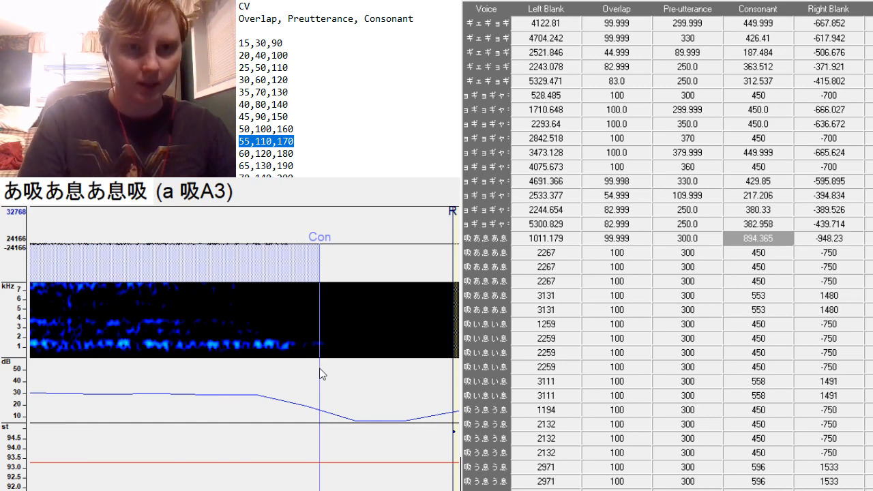
# Align the pre-utterance marker of 'a 息A3' with the end of the vowel before the exhale, left blank about 2188.1.
pyautogui.press('Down')
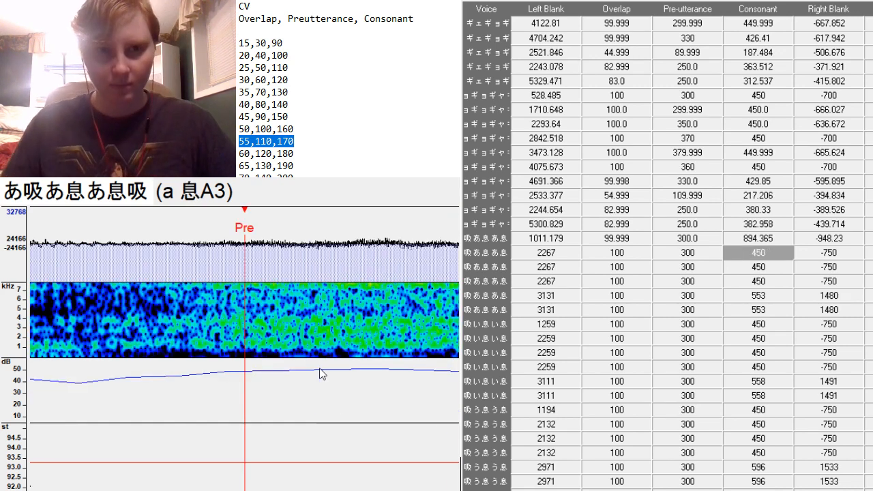
pyautogui.hscroll(-5, 244, 348)
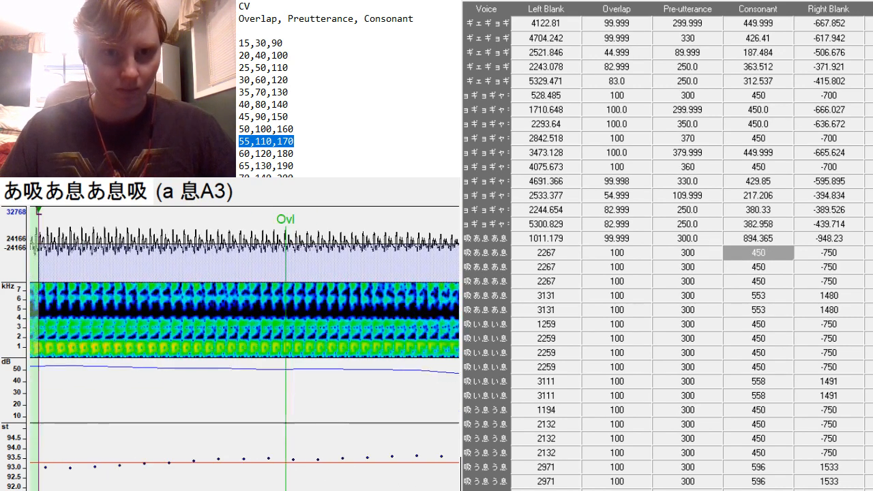
pyautogui.hscroll(3, 244, 348)
pyautogui.hscroll(-1, 237, 451)
pyautogui.press('F3')
pyautogui.press('F3')
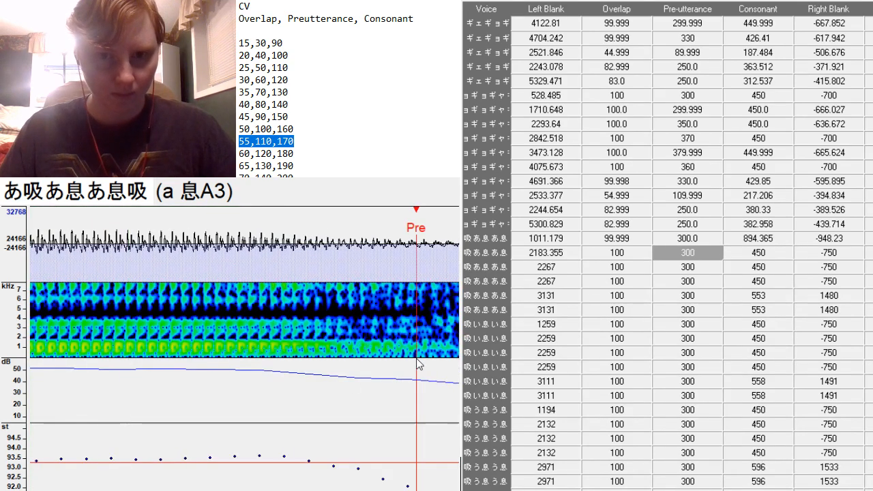
# Extend the right blank of 'a 息A3' toward the end of the exhale noise, about -865.5.
pyautogui.hscroll(-3, 386, 426)
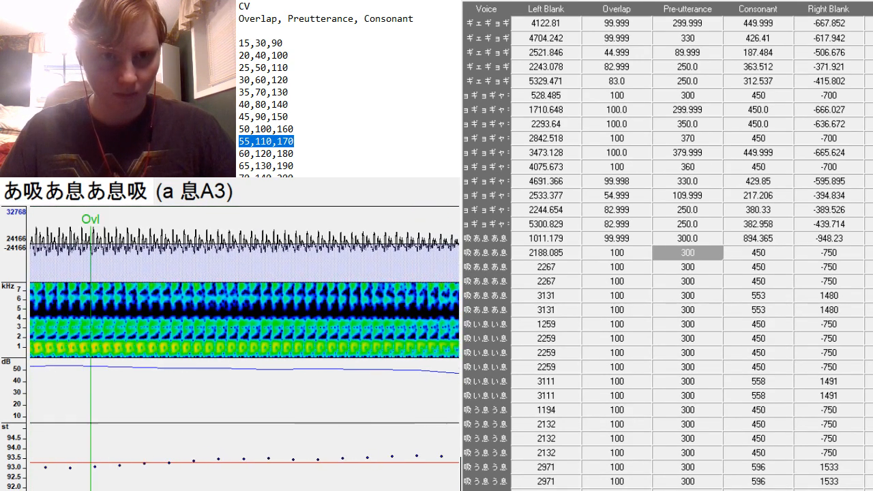
pyautogui.hscroll(6, 386, 426)
pyautogui.hscroll(5, 121, 346)
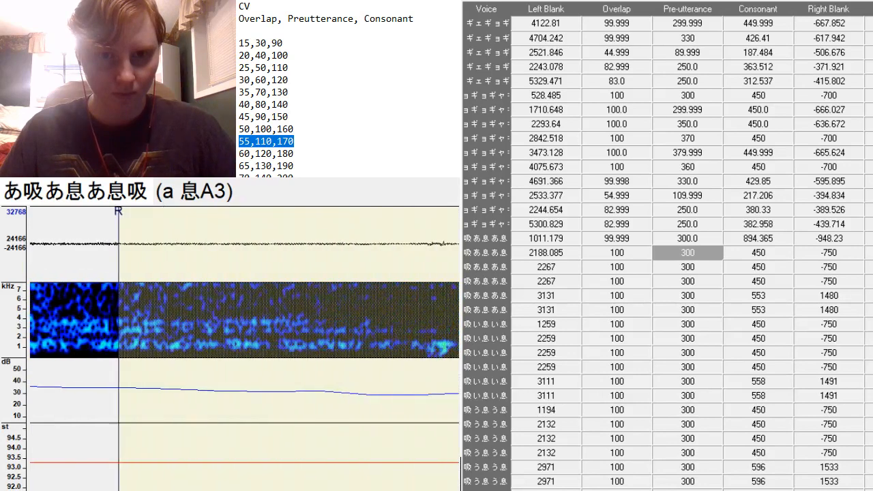
pyautogui.hscroll(-1, 122, 346)
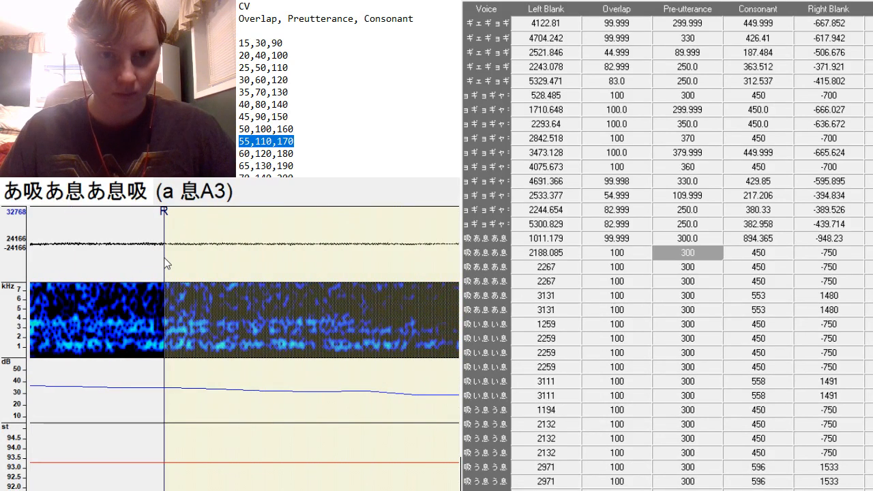
pyautogui.moveTo(166, 262); pyautogui.dragTo(471, 305)
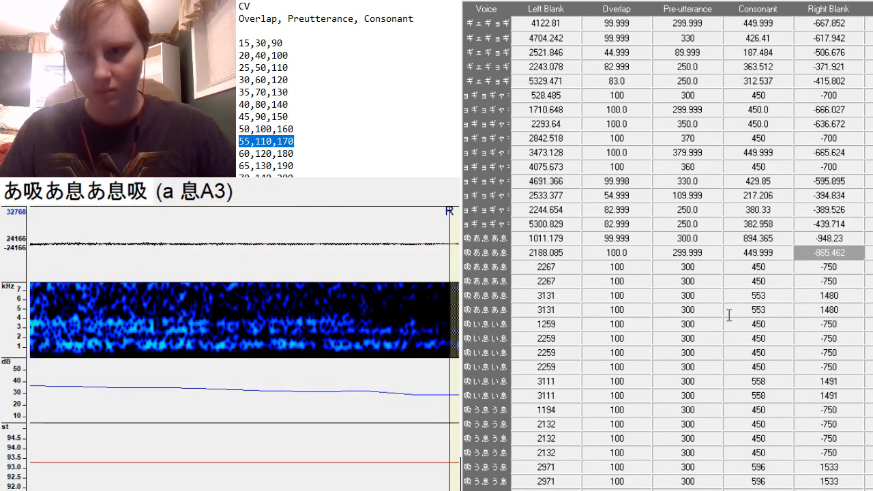
# Set the consonant value of 'a 息A3' to 860.
pyautogui.click(775, 257)
pyautogui.press('BackSpace')
pyautogui.press('BackSpace')
pyautogui.press('BackSpace')
pyautogui.press('BackSpace')
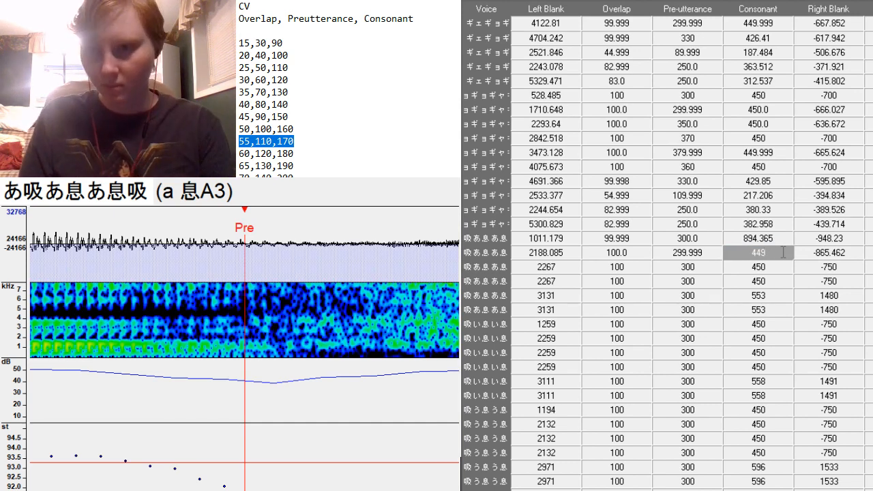
pyautogui.press('BackSpace')
pyautogui.press('BackSpace')
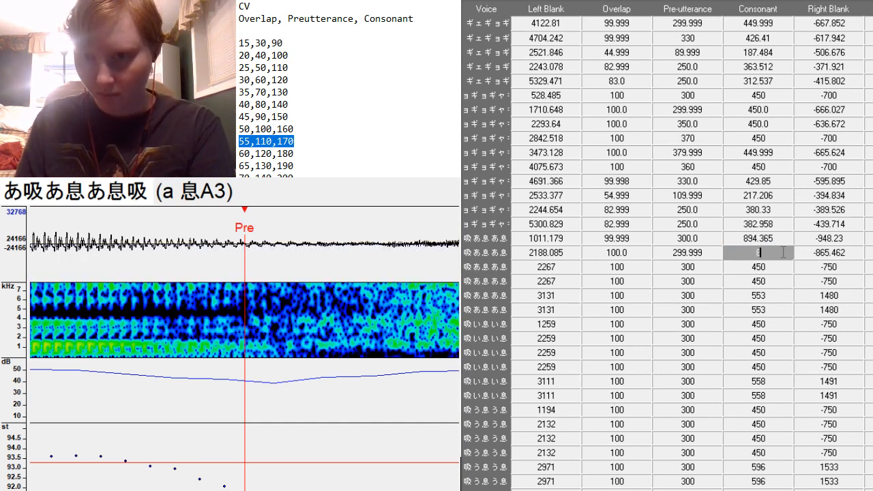
pyautogui.write('860')
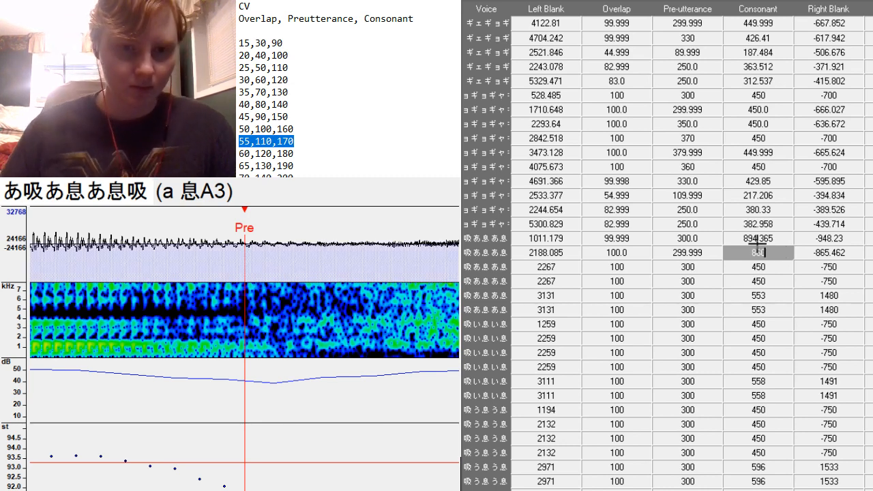
pyautogui.scroll(-15, 245, 348)
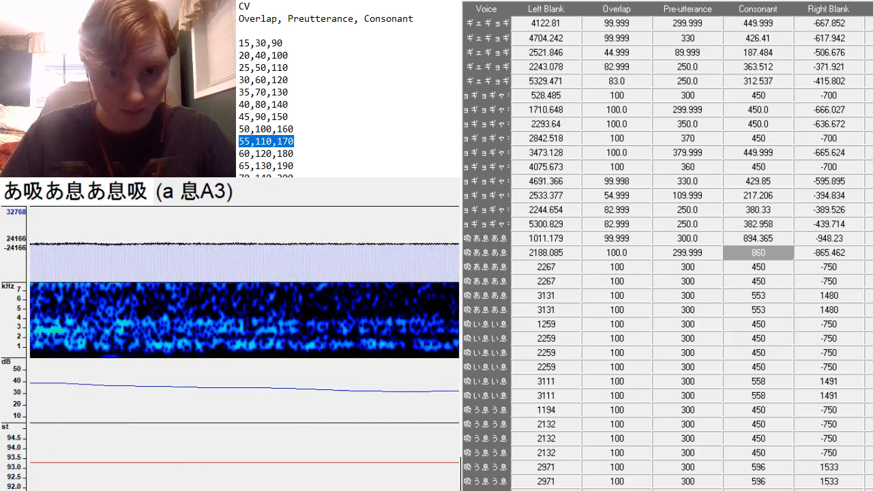
# Align the pre-utterance marker of '息 aA3' with the vowel onset after the exhale, left blank about 2882.0.
pyautogui.press('Down')
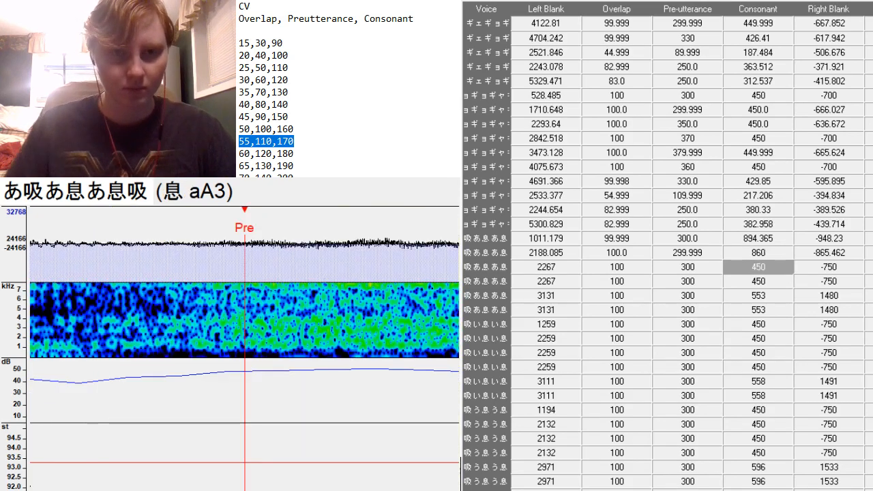
pyautogui.scroll(-10, 302, 346)
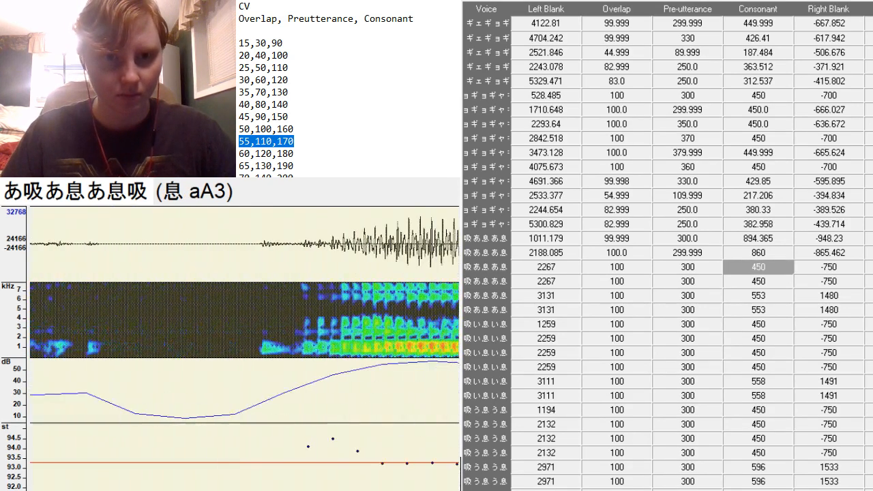
pyautogui.click(293, 329)
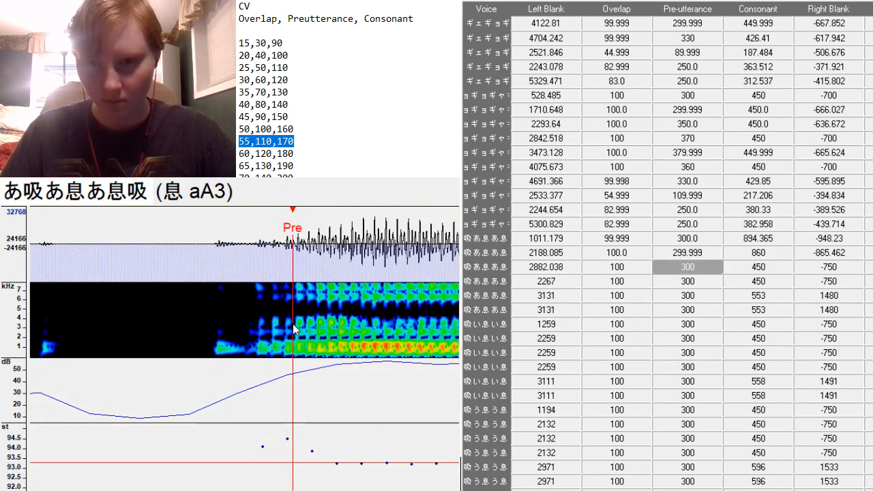
# Nudge the pre-utterance marker of '息 aA3' to the vowel onset after the exhale, left blank about 2882.6.
pyautogui.click(294, 333)
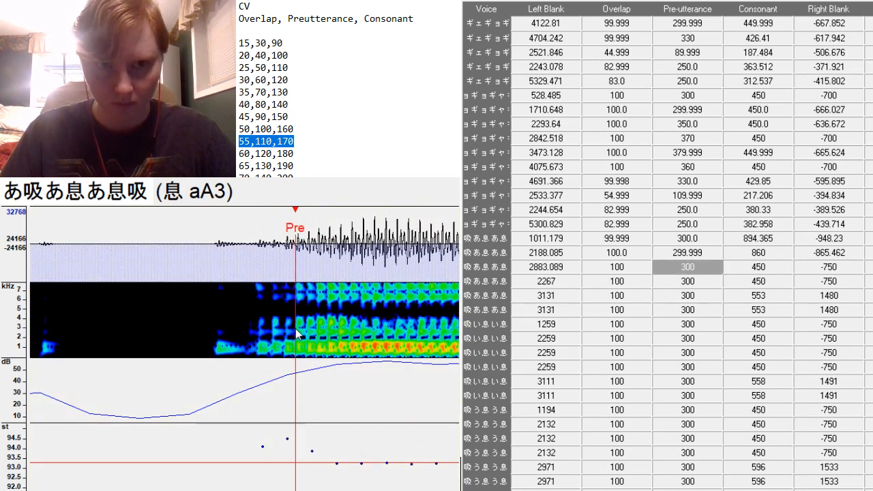
pyautogui.scroll(10, 244, 349)
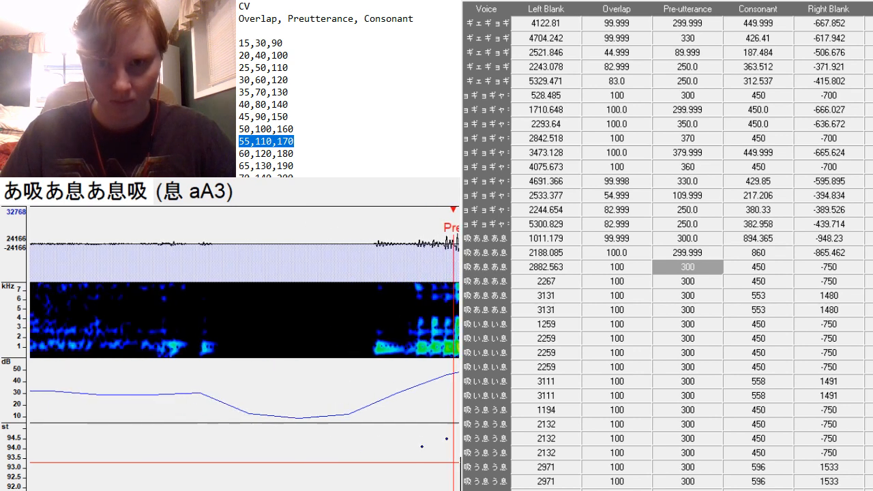
pyautogui.scroll(-5, 245, 348)
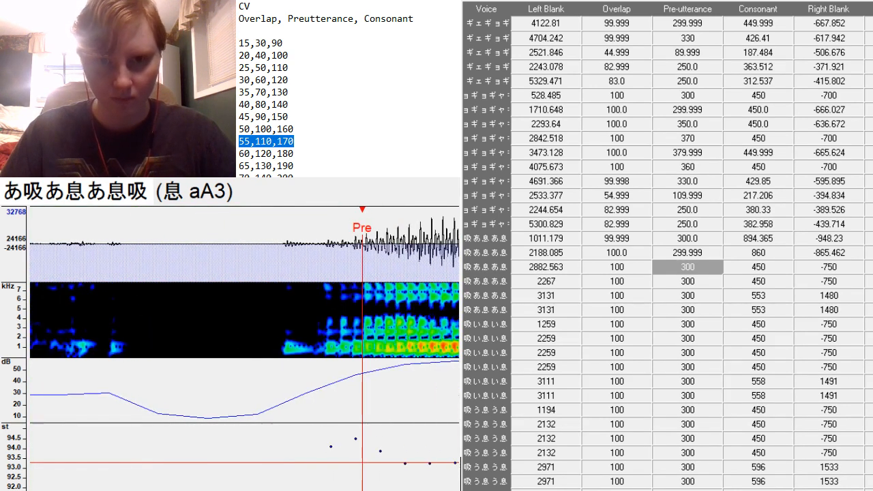
# Set the pre-utterance of '息 aA3' to 400 and realign its marker with the vowel onset, left blank about 2782.6.
pyautogui.press('BackSpace')
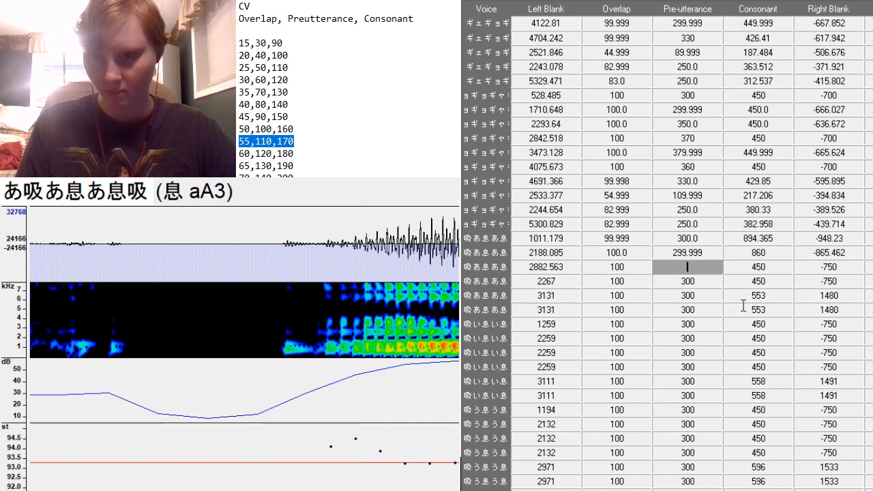
pyautogui.write('400')
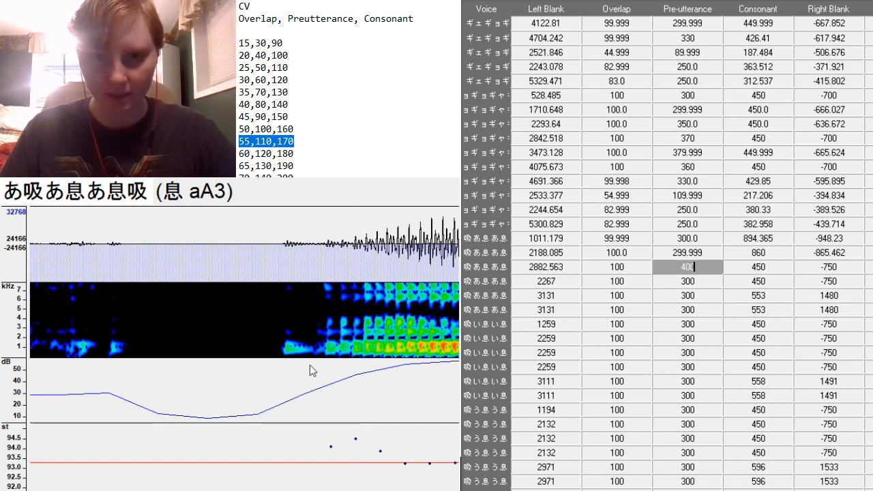
pyautogui.press('Return')
pyautogui.moveTo(361, 344); pyautogui.dragTo(364, 345)
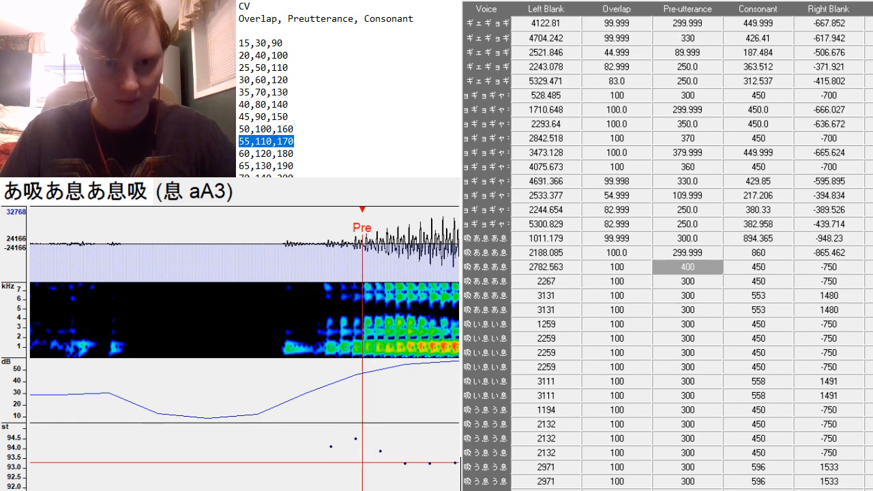
pyautogui.scroll(15, 363, 345)
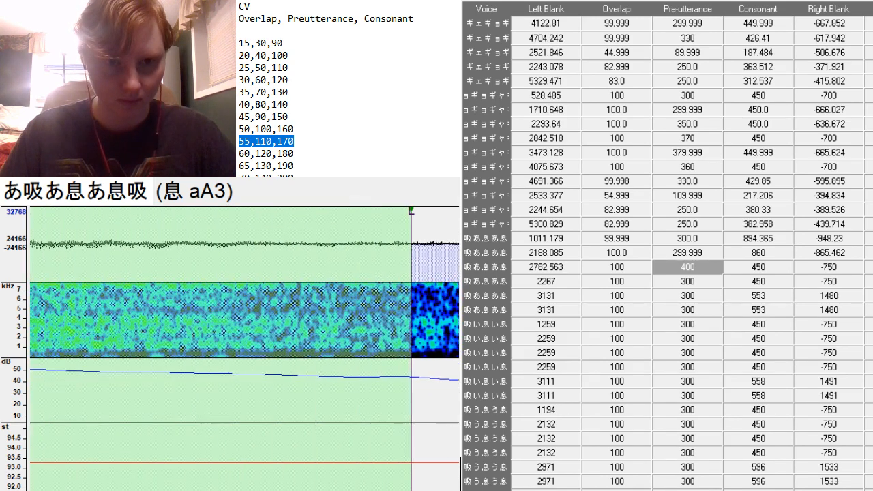
pyautogui.scroll(-10, 245, 349)
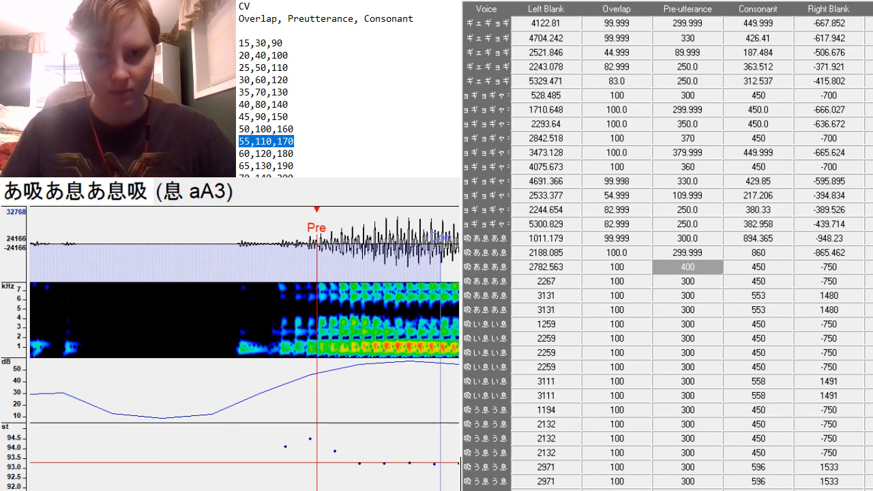
pyautogui.scroll(10, 244, 349)
pyautogui.scroll(-7, 245, 349)
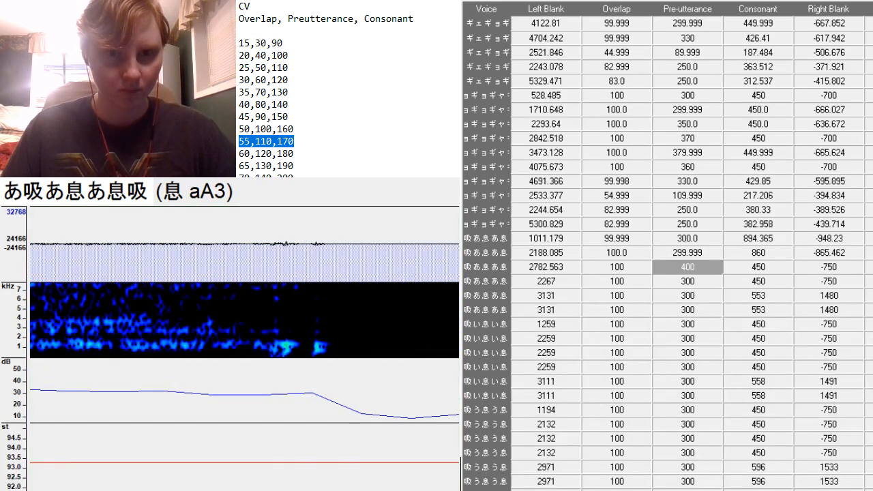
# Try placing the pre-utterance marker of '息 aA3' earlier, in the fading exhale noise, left blank about 2650.9.
pyautogui.press('F3')
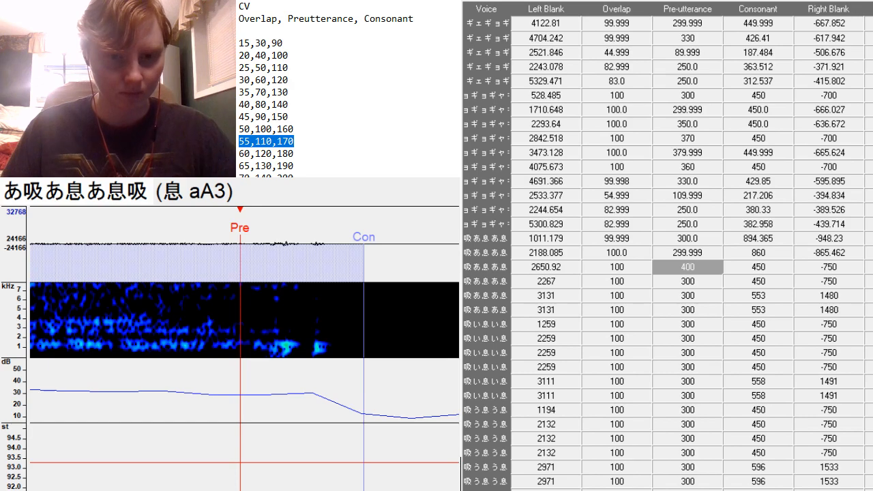
pyautogui.scroll(5, 243, 349)
pyautogui.scroll(-3, 243, 348)
pyautogui.scroll(4, 243, 349)
pyautogui.scroll(-2, 243, 348)
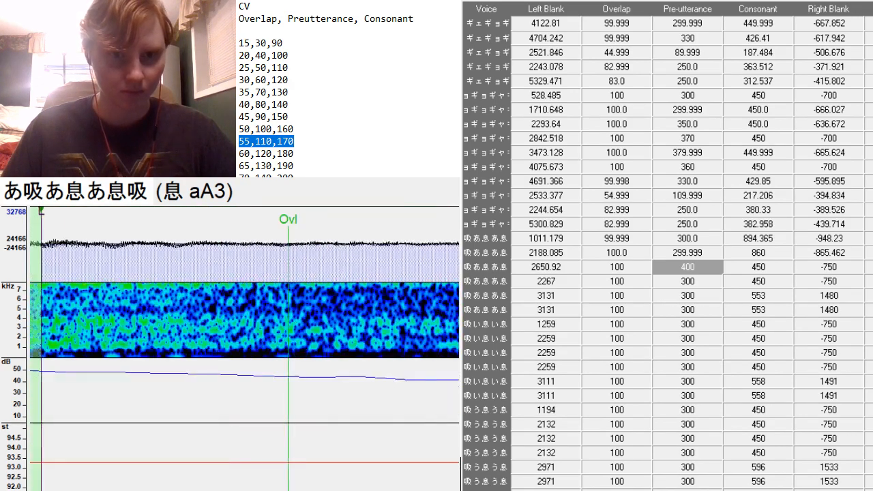
pyautogui.scroll(-4, 245, 348)
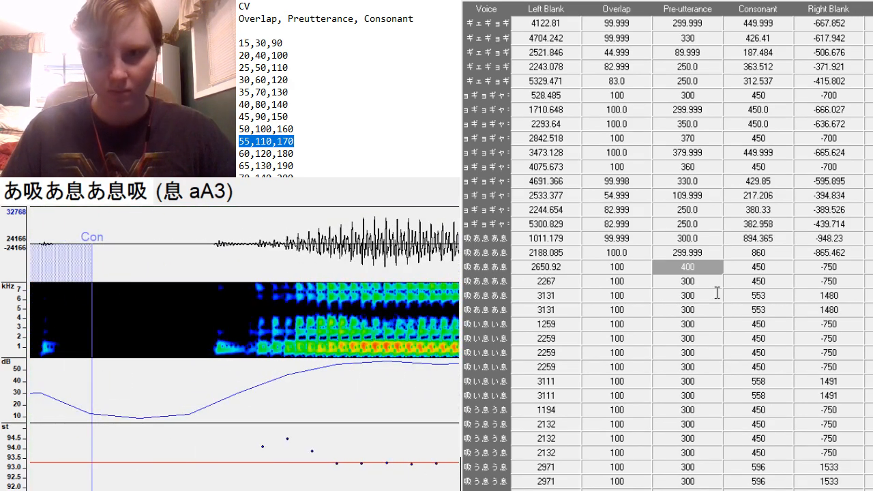
# Set the pre-utterance of '息 aA3' to 500, align it with the vowel onset at left blank about 2683.4, and set the consonant to about 572.5.
pyautogui.click(709, 272)
pyautogui.write('5')
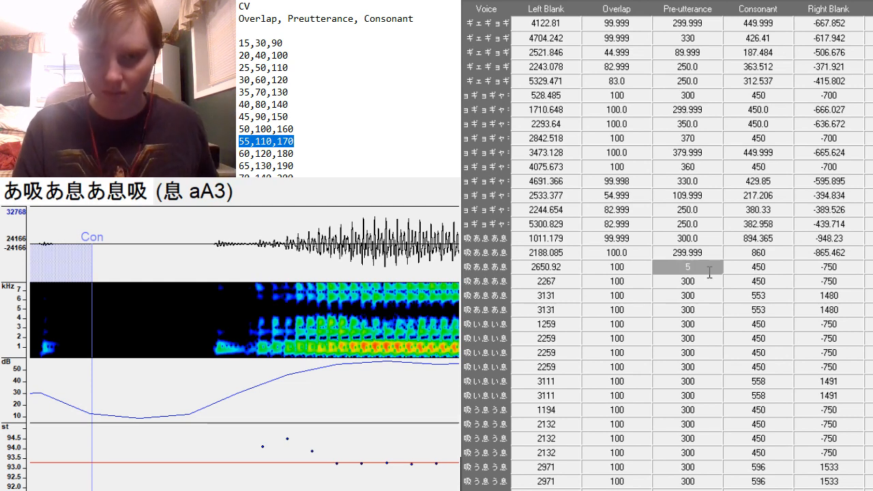
pyautogui.write('00')
pyautogui.press('F3')
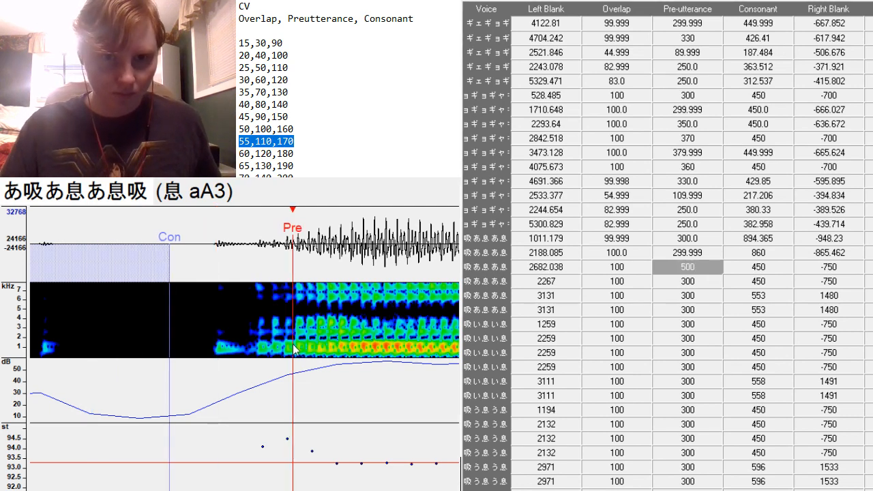
pyautogui.press('F3')
pyautogui.press('F4')
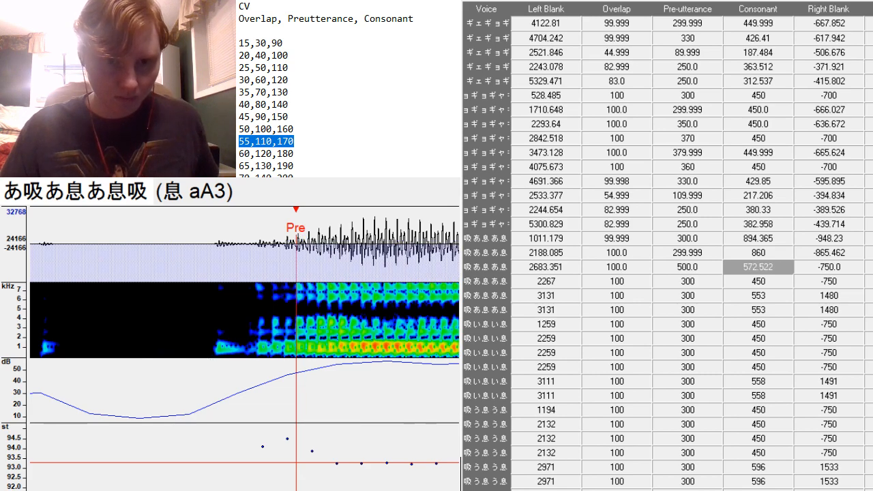
# Examine the '息 aA3' waveform and spectrogram from the left blank and overlap through to the pre-utterance marker.
pyautogui.scroll(10, 244, 348)
pyautogui.scroll(-5, 244, 348)
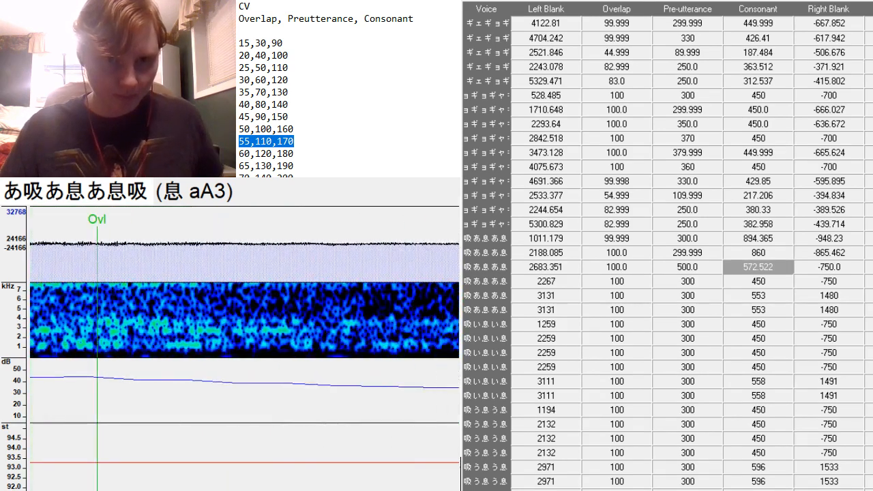
pyautogui.scroll(-1, 245, 348)
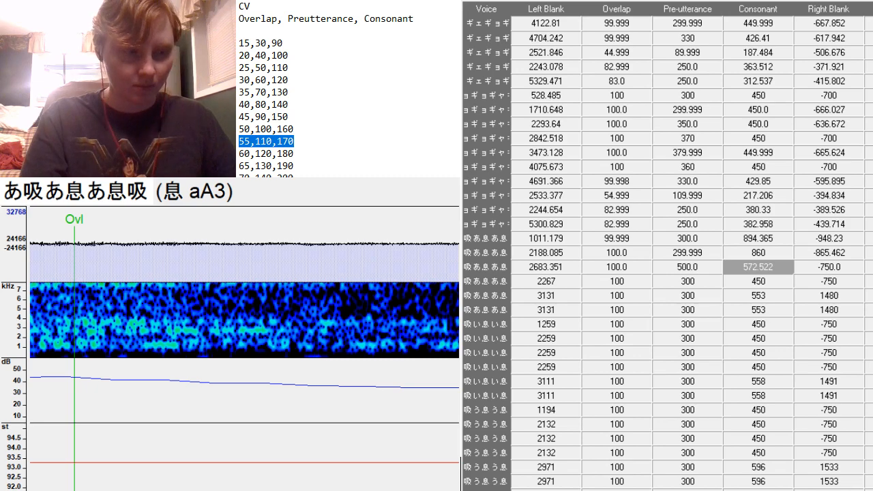
pyautogui.scroll(10, 244, 348)
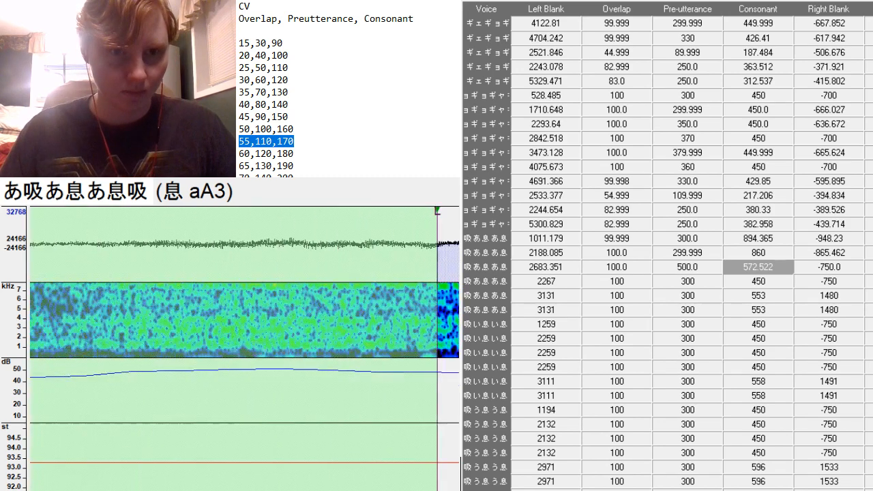
pyautogui.scroll(-12, 244, 348)
pyautogui.scroll(-10, 244, 348)
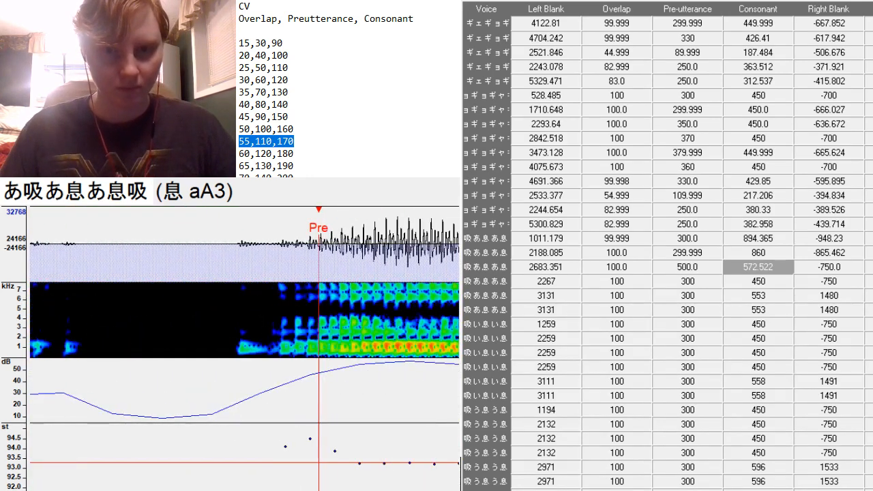
pyautogui.scroll(18, 244, 348)
pyautogui.scroll(-6, 244, 347)
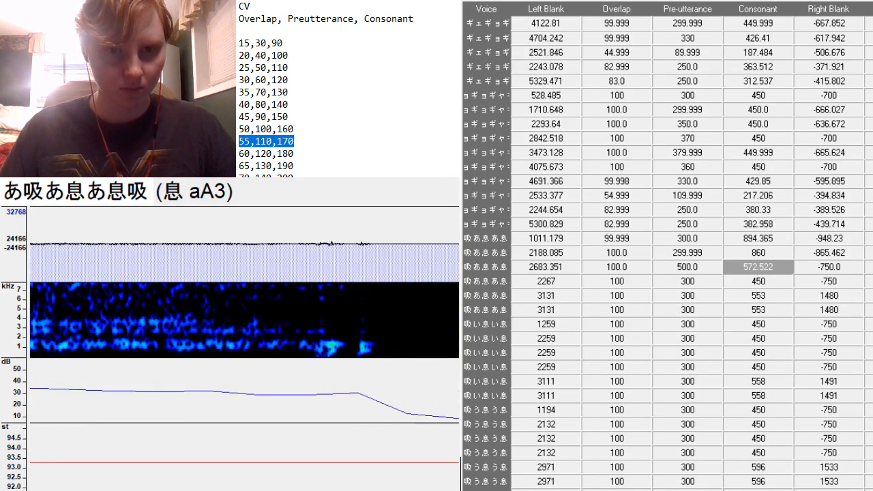
pyautogui.scroll(12, 245, 348)
pyautogui.scroll(-5, 244, 348)
pyautogui.scroll(-10, 244, 348)
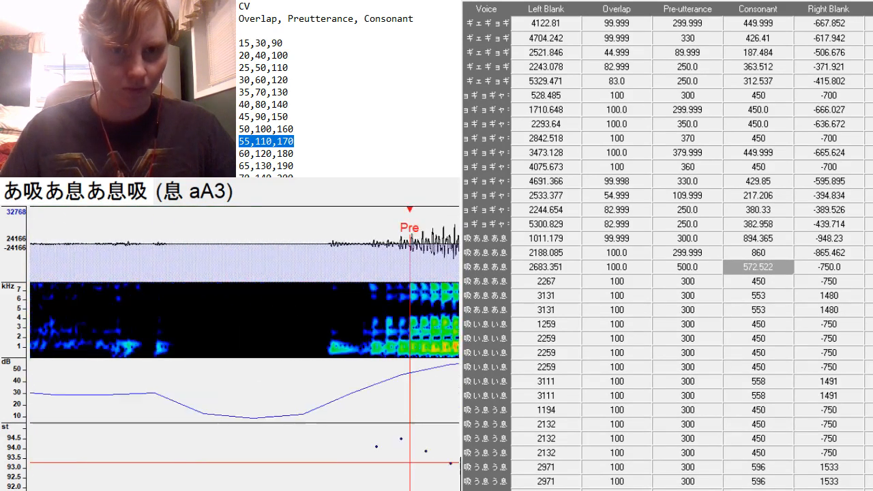
# Copy the timing values of 'a 息A3' into 'a RA3': 2188.085, 100.0, 299.999, 860 and -865.462.
pyautogui.click(716, 281)
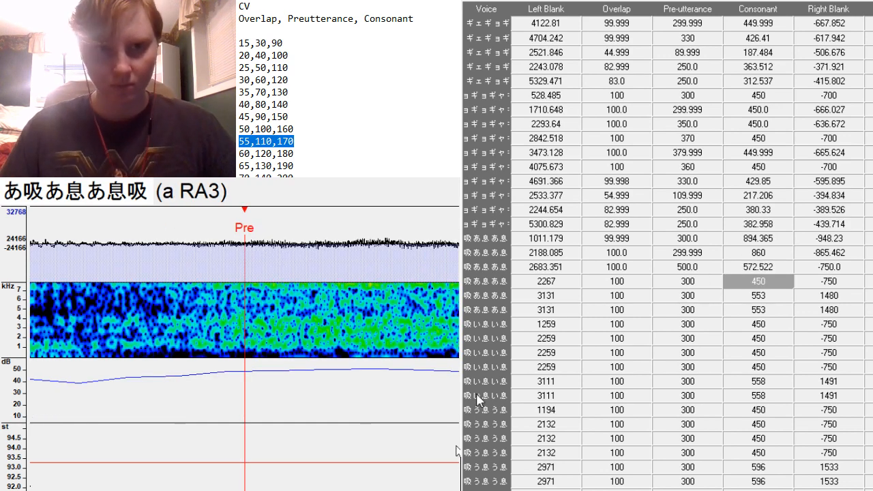
pyautogui.moveTo(805, 254); pyautogui.dragTo(810, 279)
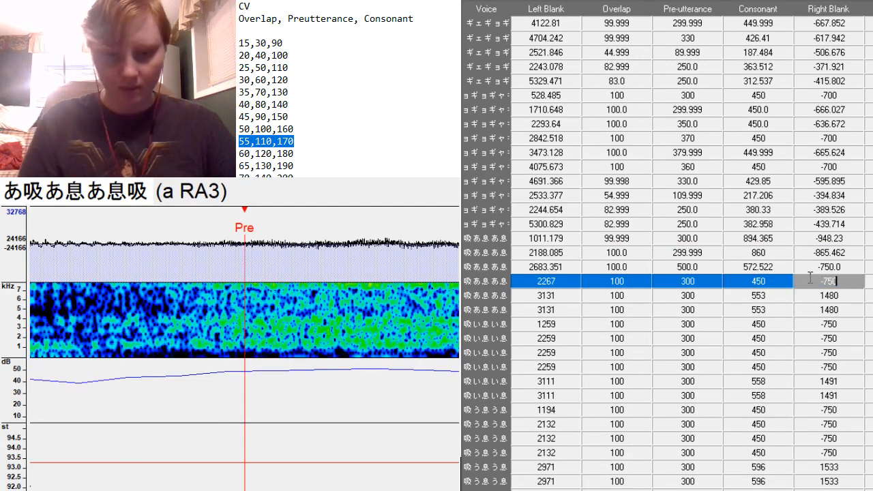
pyautogui.write('2188.085\t100.0\t299.999\t860\t-865.462')
pyautogui.press('Down')
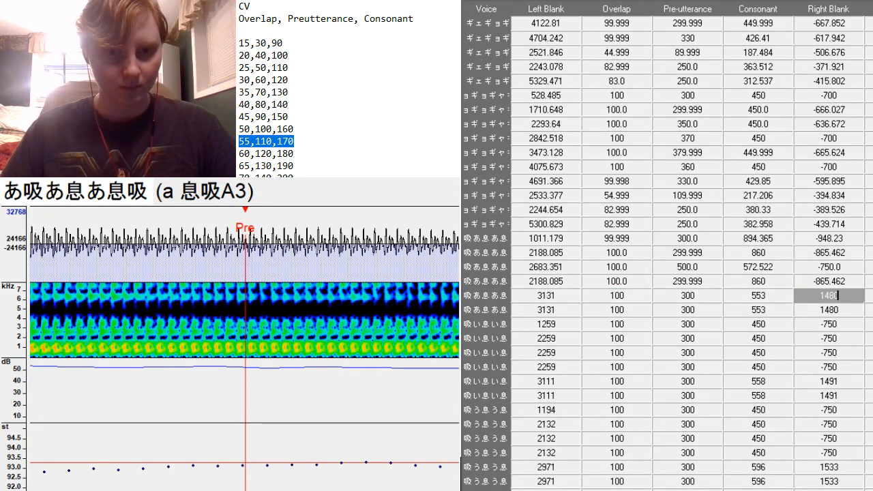
# Align the pre-utterance marker of 'a 息吸A3' with the end of the vowel before the breath, left blank about 3342.1.
pyautogui.scroll(-10, 244, 321)
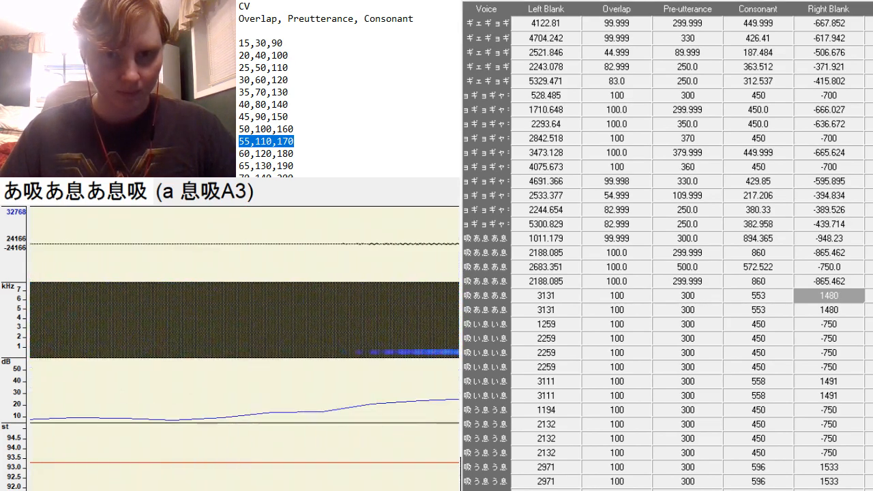
pyautogui.scroll(3, 244, 321)
pyautogui.scroll(3, 244, 321)
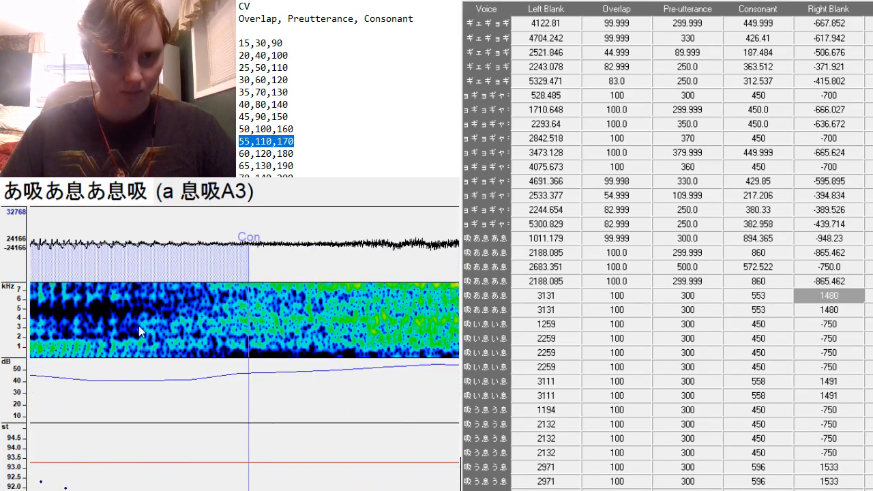
pyautogui.moveTo(142, 353); pyautogui.dragTo(146, 361)
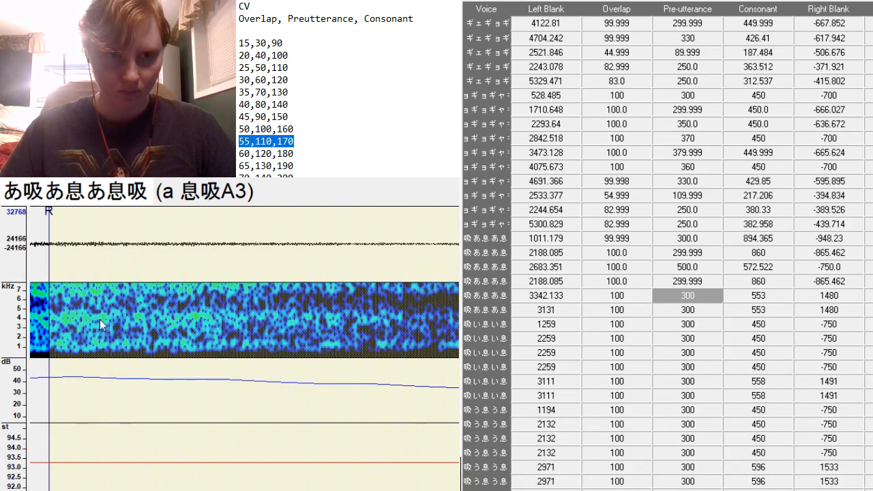
# Extend the right blank of 'a 息吸A3' past the end of the breath noise, about -1477.2, and set its consonant to 1300.
pyautogui.moveTo(49, 254); pyautogui.dragTo(50, 254)
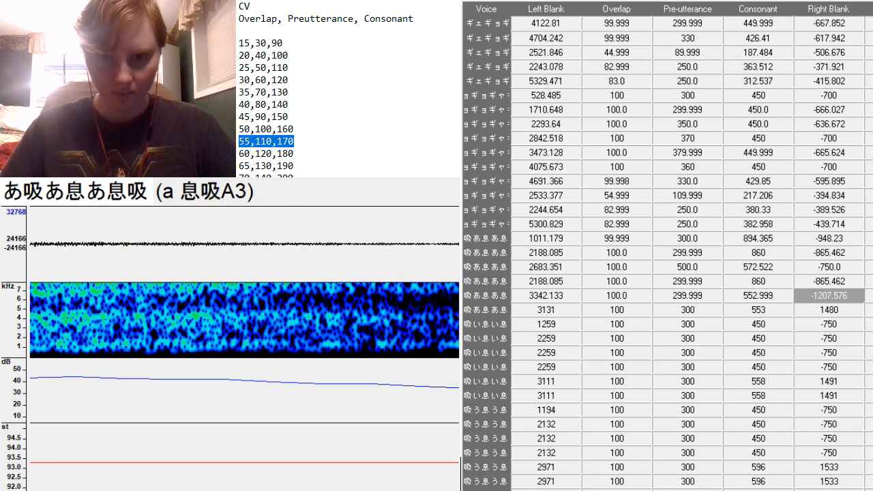
pyautogui.scroll(-12, 244, 300)
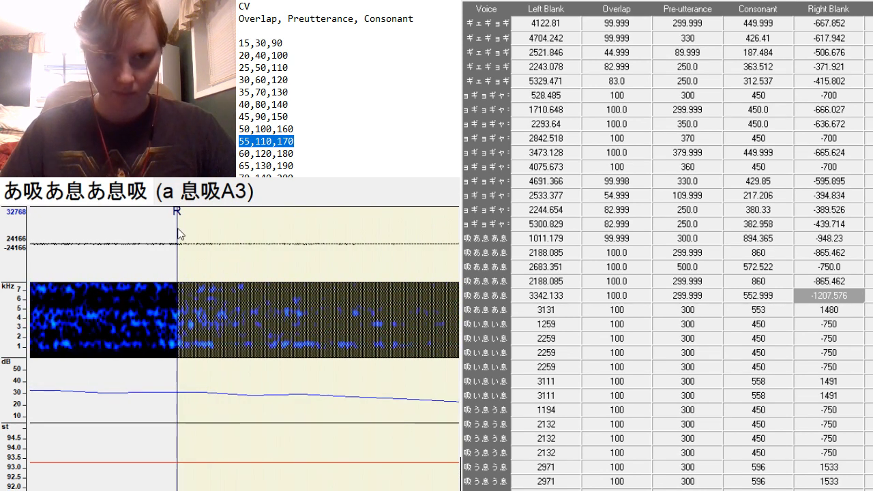
pyautogui.moveTo(178, 233)
pyautogui.mouseDown()
pyautogui.moveTo(407, 359)
pyautogui.moveTo(444, 447)
pyautogui.mouseUp()
pyautogui.scroll(-6, 335, 479)
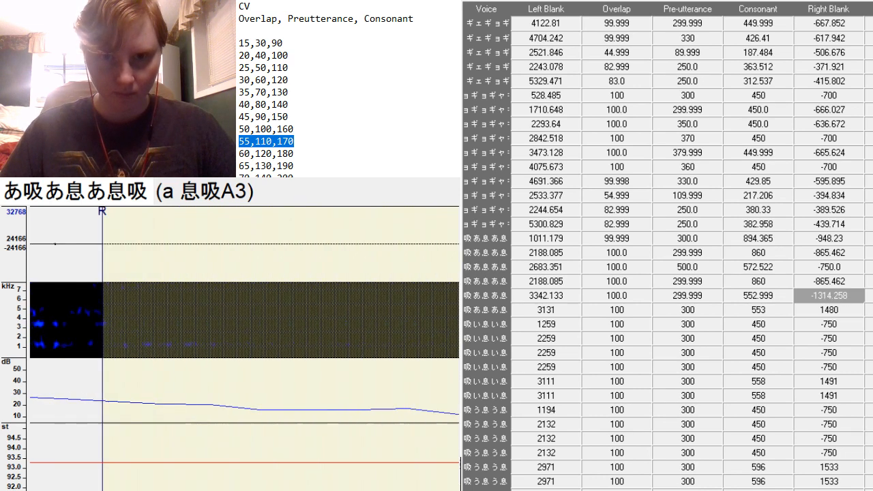
pyautogui.scroll(3, 305, 273)
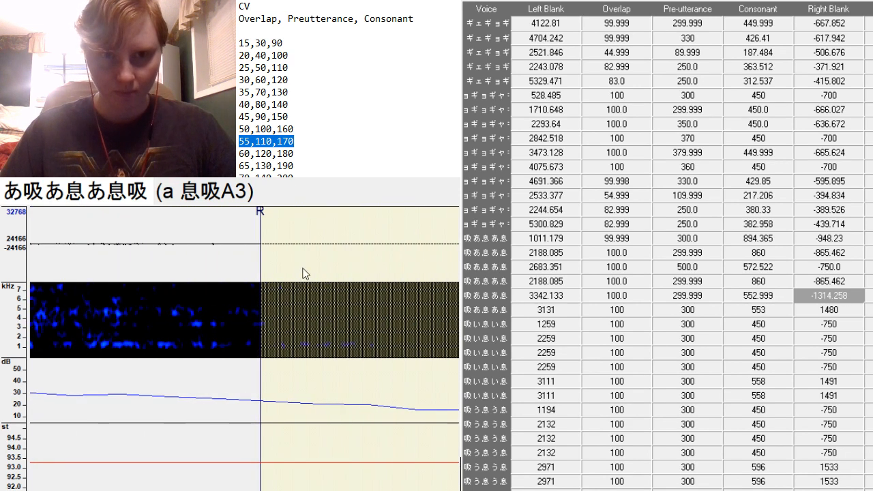
pyautogui.moveTo(266, 240)
pyautogui.mouseDown()
pyautogui.moveTo(265, 207)
pyautogui.moveTo(577, 302)
pyautogui.mouseUp()
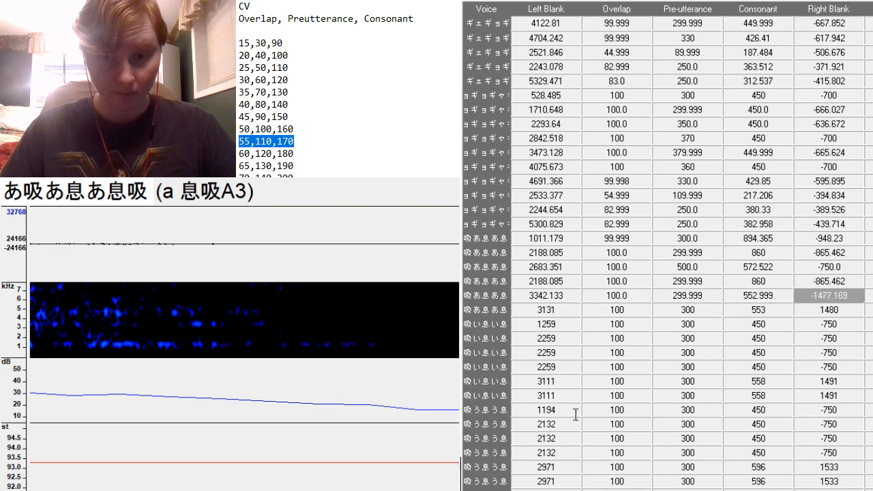
pyautogui.scroll(-5, 246, 341)
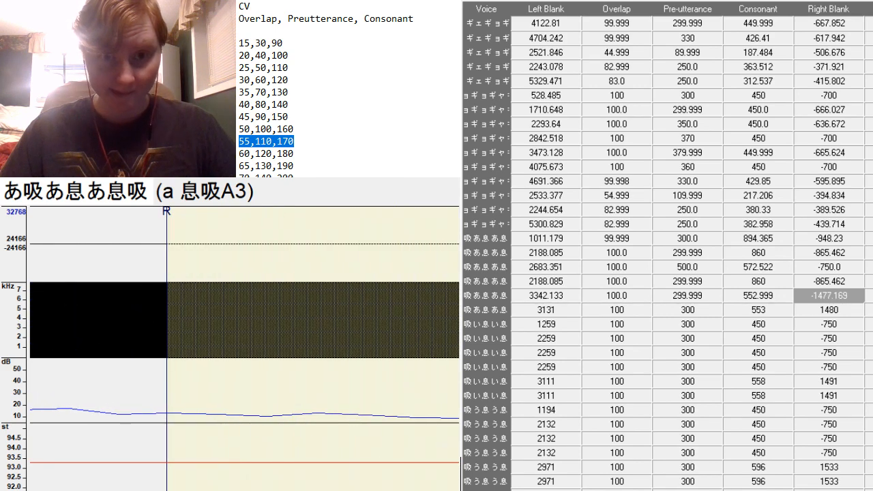
pyautogui.click(777, 295)
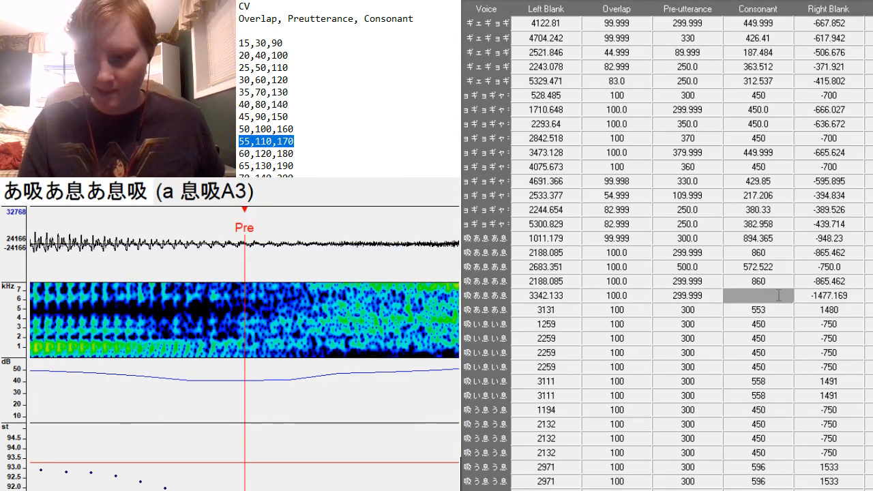
pyautogui.write('1300')
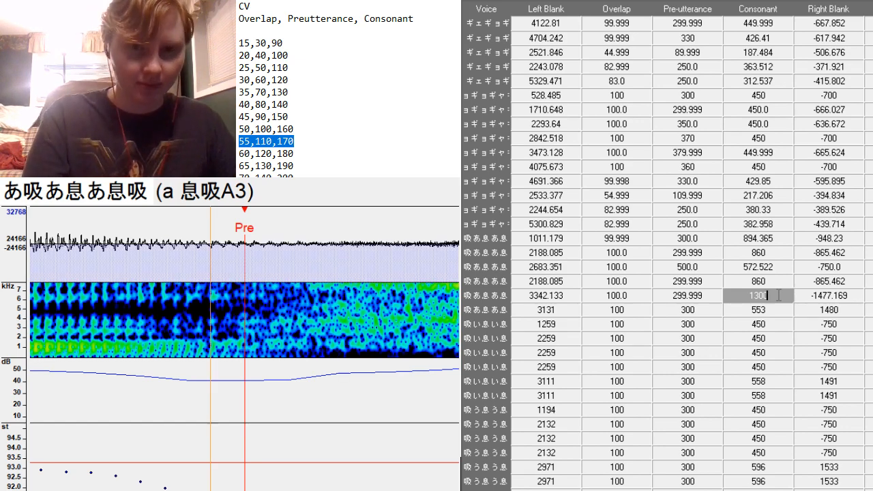
# Apply the consonant value 1300 to 'a 息吸A3' and check the end of its range against the right blank.
pyautogui.press('Return')
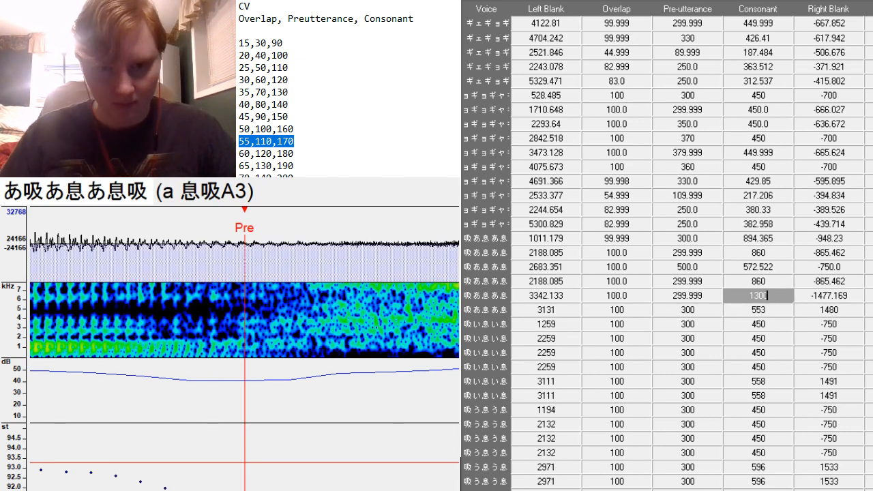
pyautogui.press('Return')
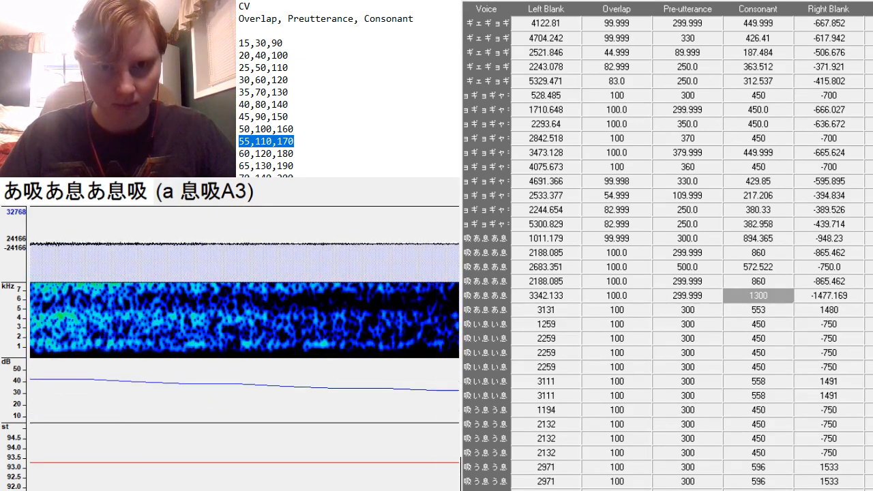
pyautogui.scroll(-7, 245, 348)
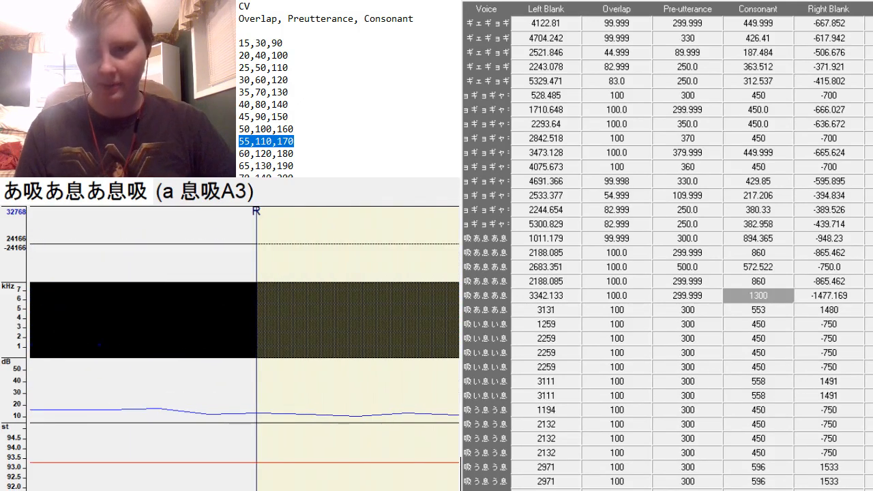
# Examine the '息 a2A3' waveform and spectrogram around its left blank, overlap and breath, and look over the remaining breath aliases' values.
pyautogui.press('Down')
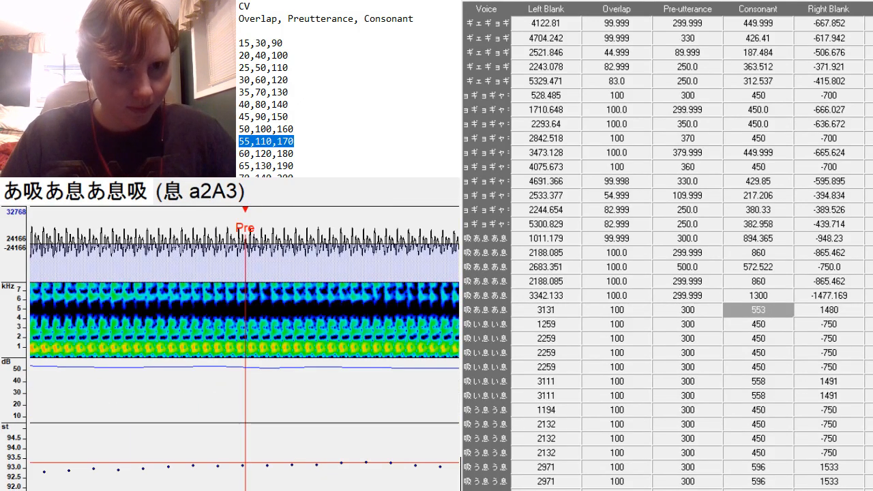
pyautogui.scroll(-8, 245, 348)
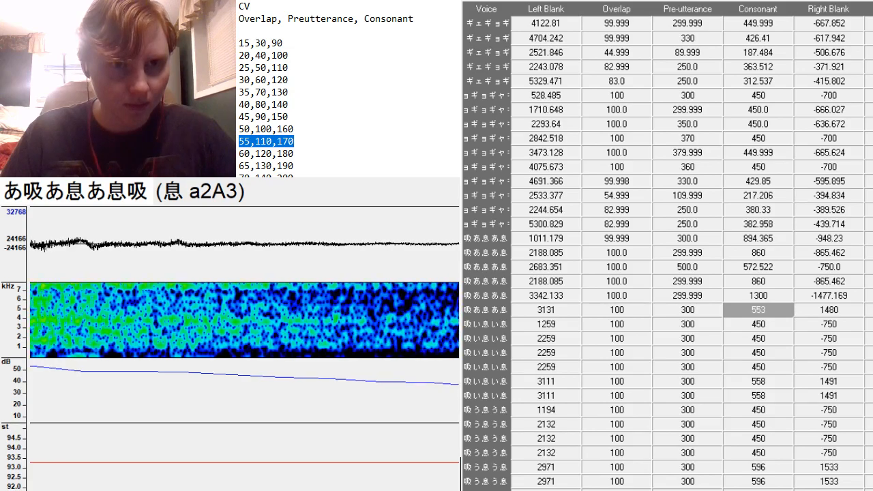
pyautogui.scroll(8, 245, 348)
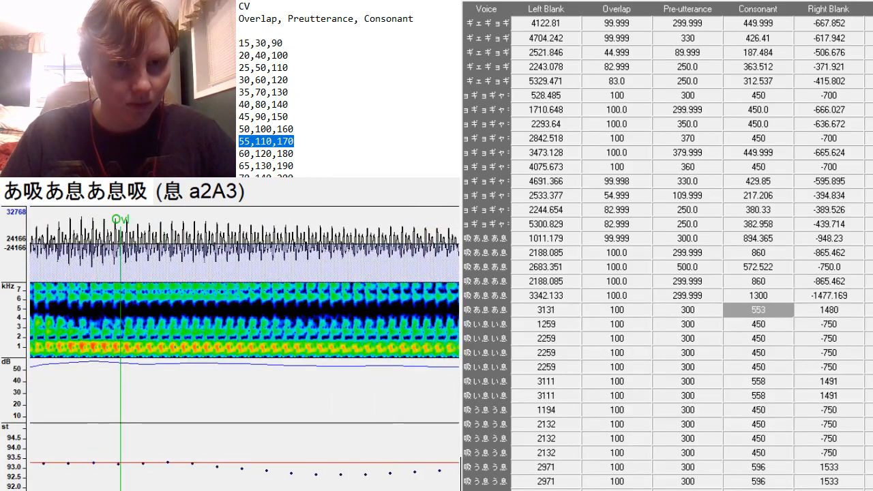
pyautogui.scroll(3, 245, 348)
pyautogui.scroll(5, 245, 348)
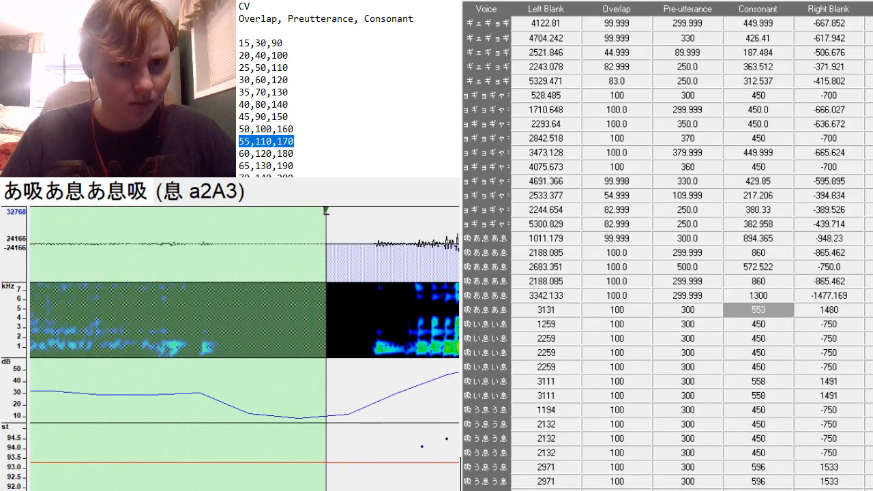
pyautogui.scroll(5, 245, 348)
pyautogui.scroll(-5, 245, 348)
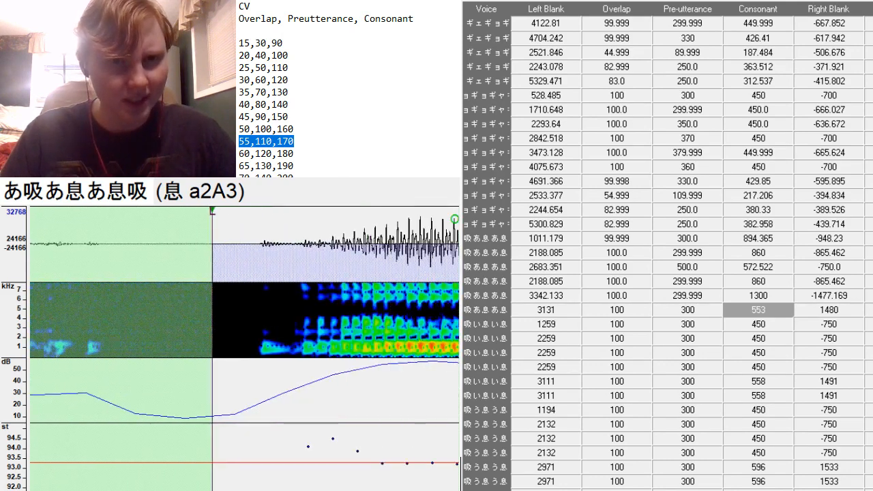
pyautogui.scroll(-2, 245, 348)
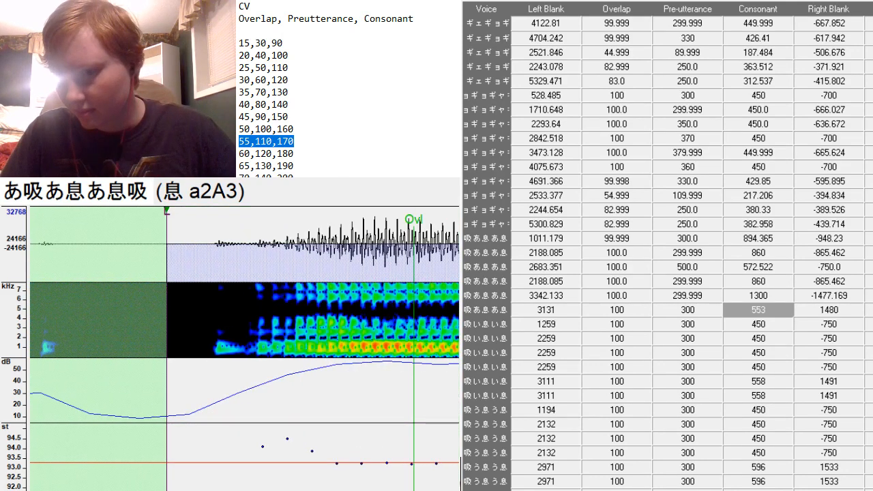
pyautogui.scroll(-5, 709, 355)
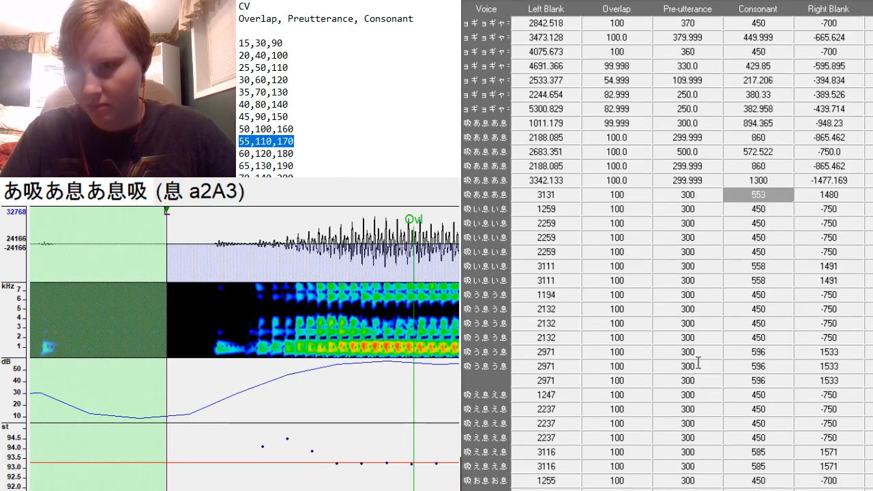
pyautogui.scroll(-1, 697, 366)
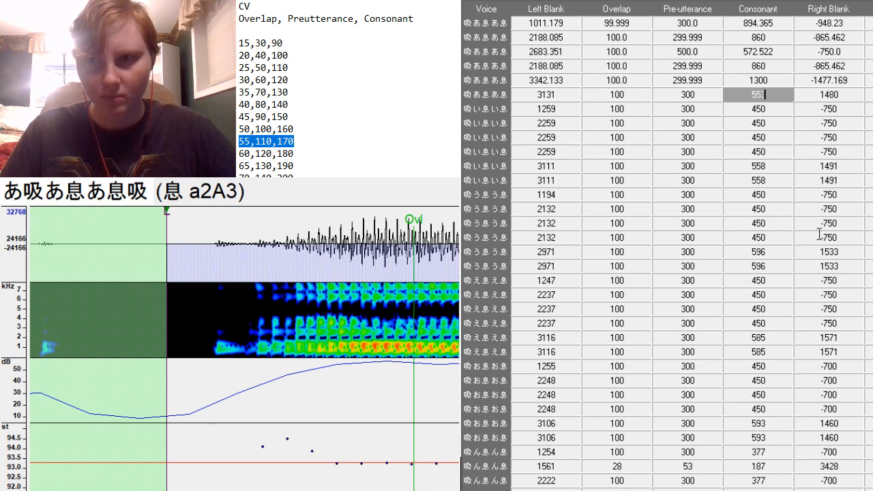
pyautogui.scroll(2, 820, 235)
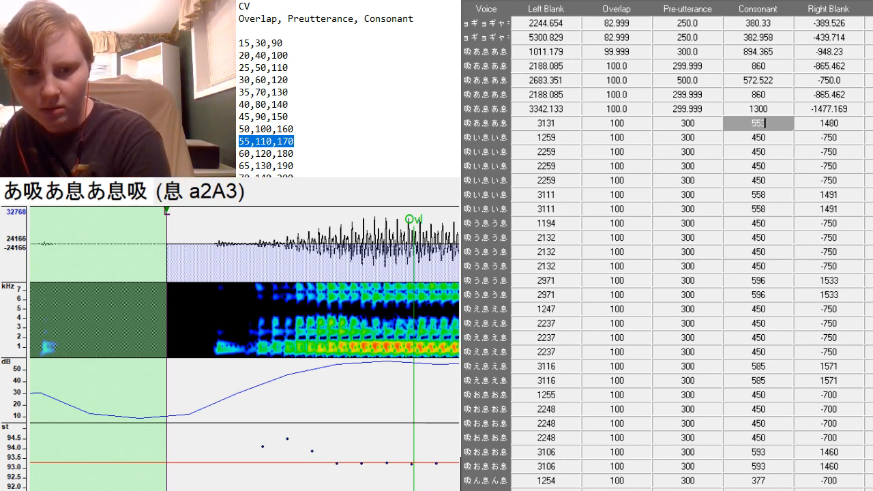
pyautogui.press('Return')
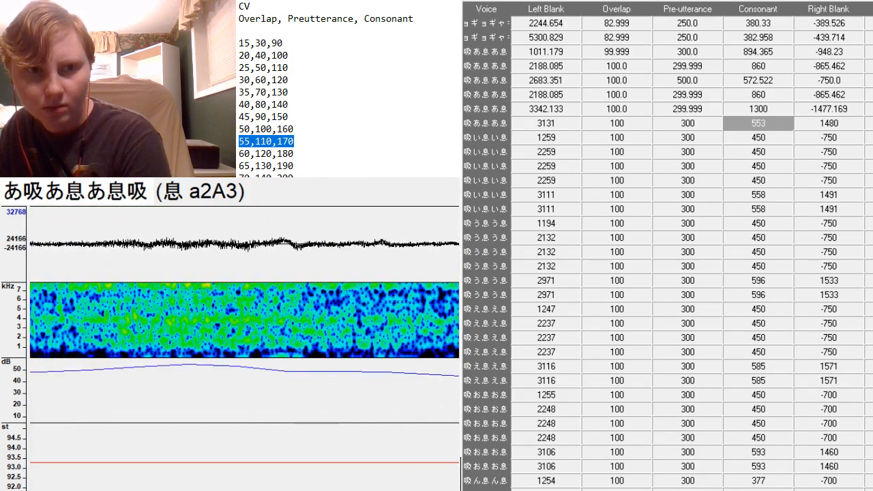
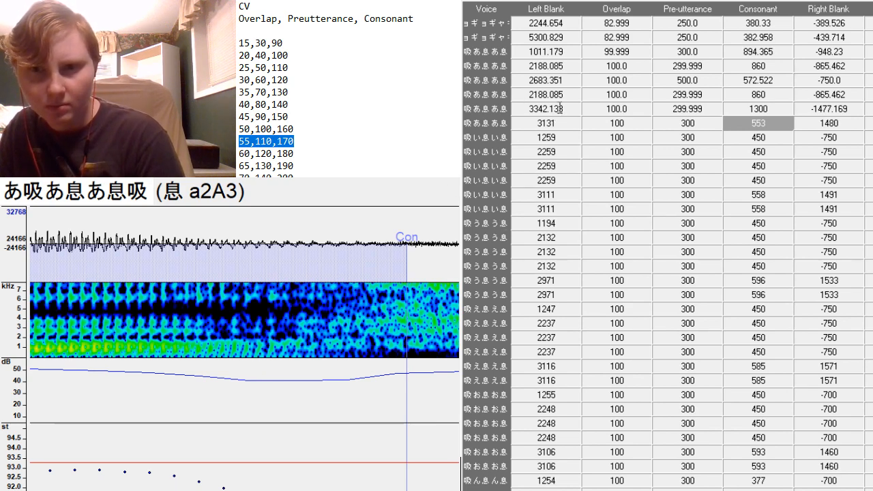
# Copy the timing values of 'a 息吸A3' into '息 a2A3': 3342.133, 100.0, 299.999, 1300 and -1477.169.
pyautogui.moveTo(560, 110); pyautogui.dragTo(818, 113)
pyautogui.hotkey('ctrl', 'c')
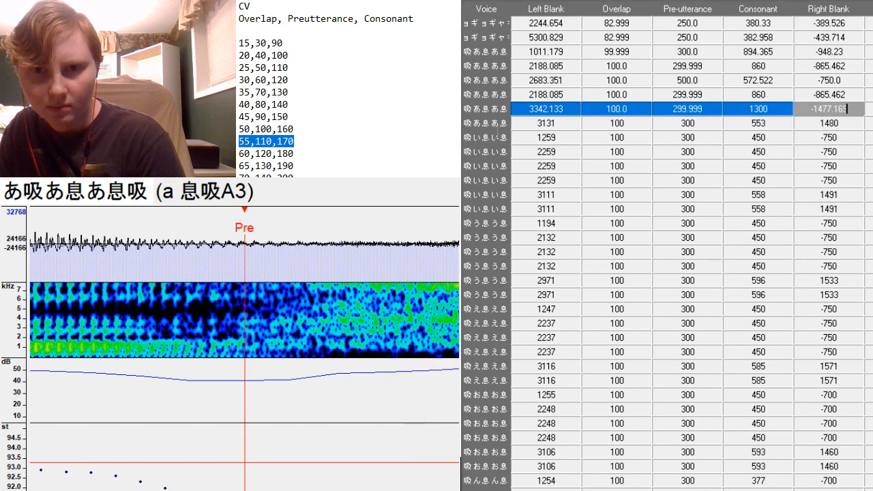
pyautogui.moveTo(554, 126); pyautogui.dragTo(811, 126)
pyautogui.hotkey('ctrl', 'v')
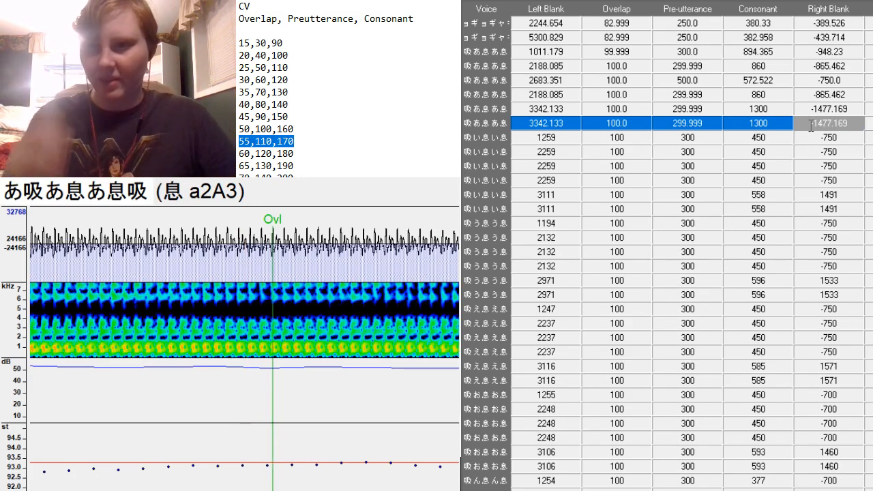
# Align the pre-utterance marker of 'i 吸A3' with the end of the vowel before the breath, left blank about 975.2.
pyautogui.press('Down')
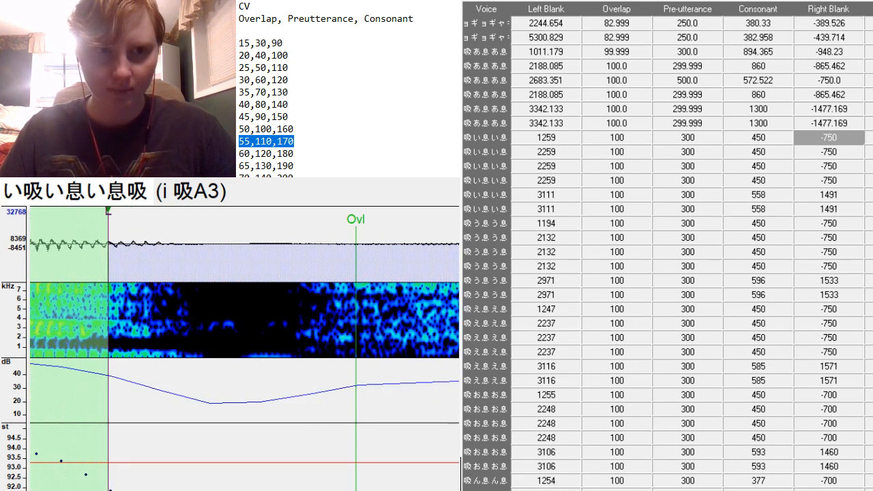
pyautogui.moveTo(148, 372); pyautogui.dragTo(150, 356)
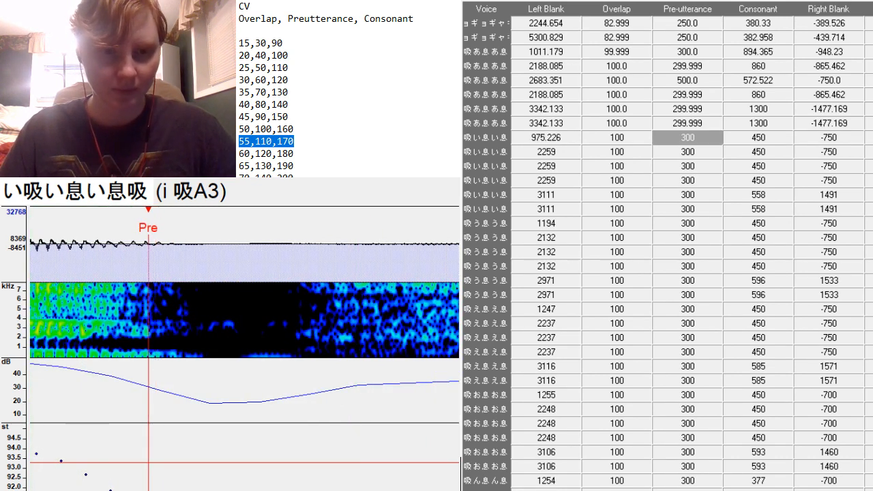
pyautogui.scroll(20, 149, 356)
# Extend the right blank of 'i 吸A3' past the end of the breath noise, about -1046.3, and set its consonant to 1000.
pyautogui.scroll(-20, 148, 356)
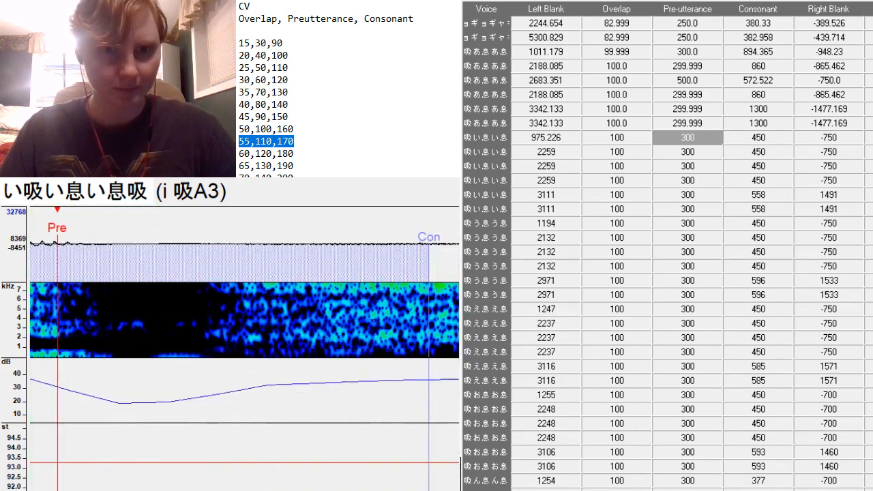
pyautogui.scroll(-10, 20, 249)
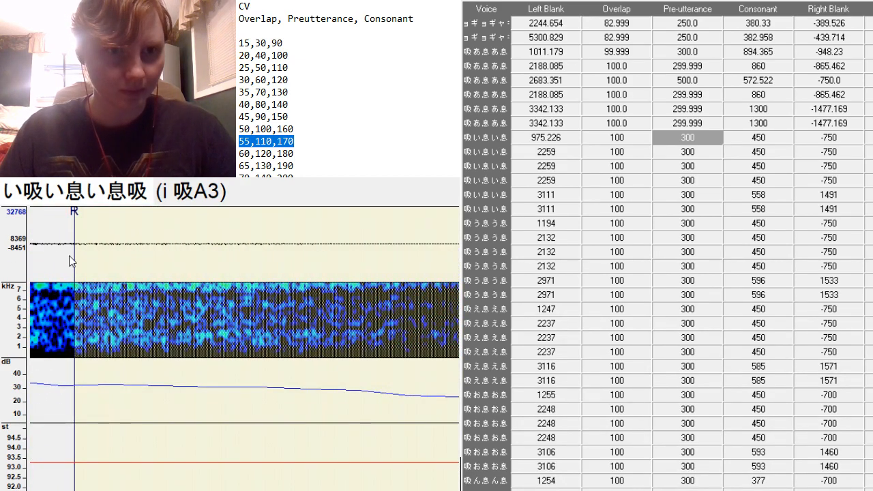
pyautogui.moveTo(74, 259); pyautogui.dragTo(639, 304)
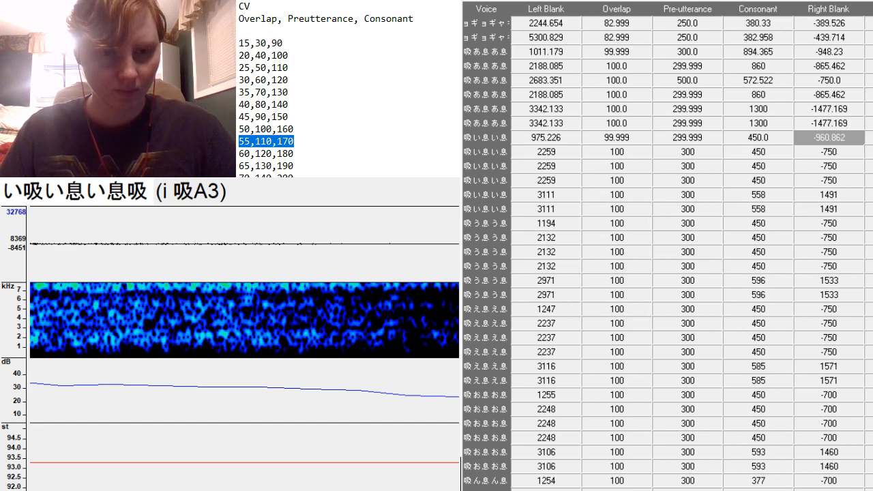
pyautogui.scroll(-12, 244, 317)
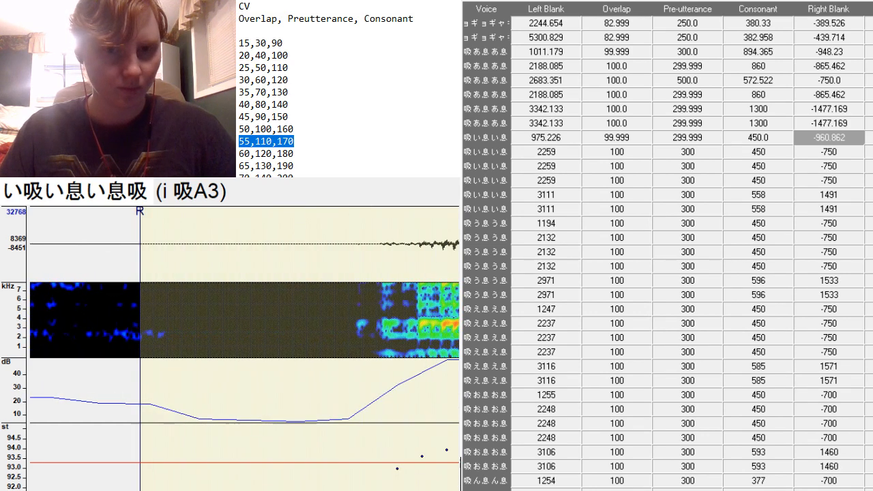
pyautogui.click(142, 242)
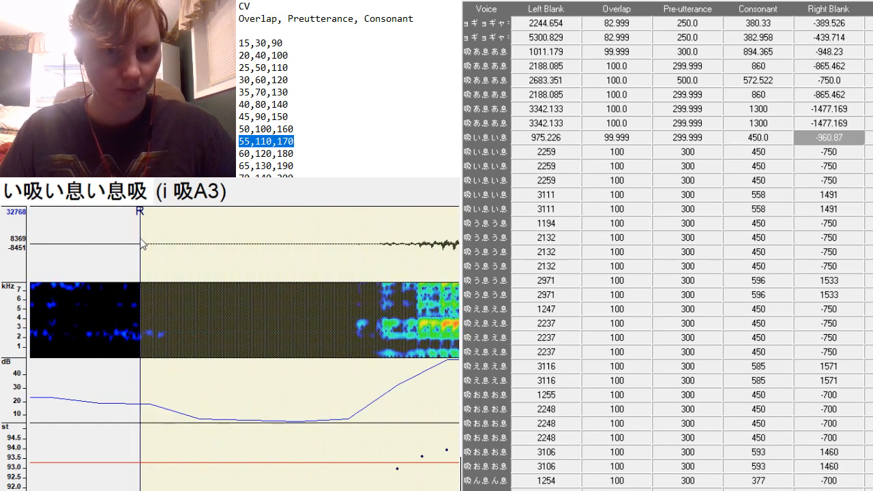
pyautogui.moveTo(142, 242); pyautogui.dragTo(352, 242)
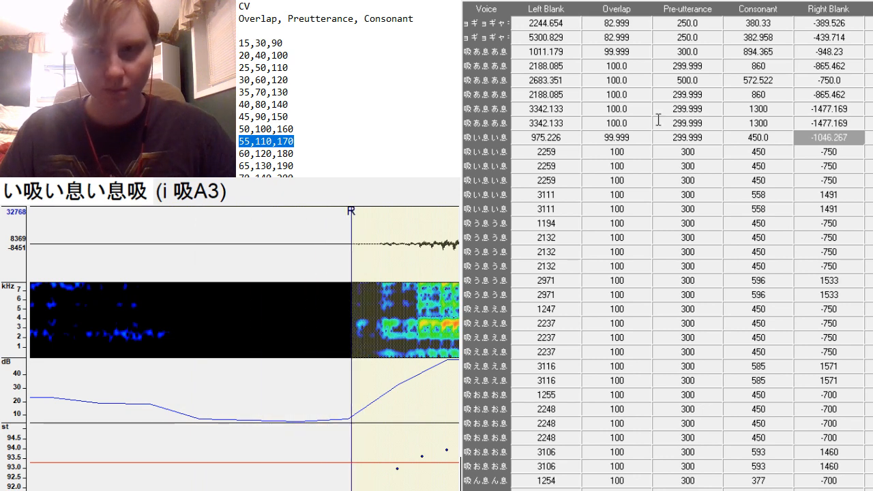
pyautogui.click(761, 137)
pyautogui.press('BackSpace')
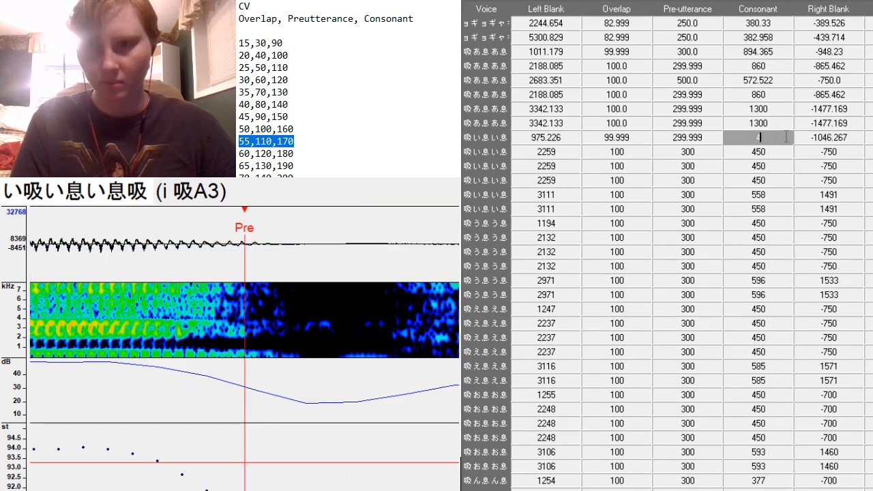
pyautogui.write('1000')
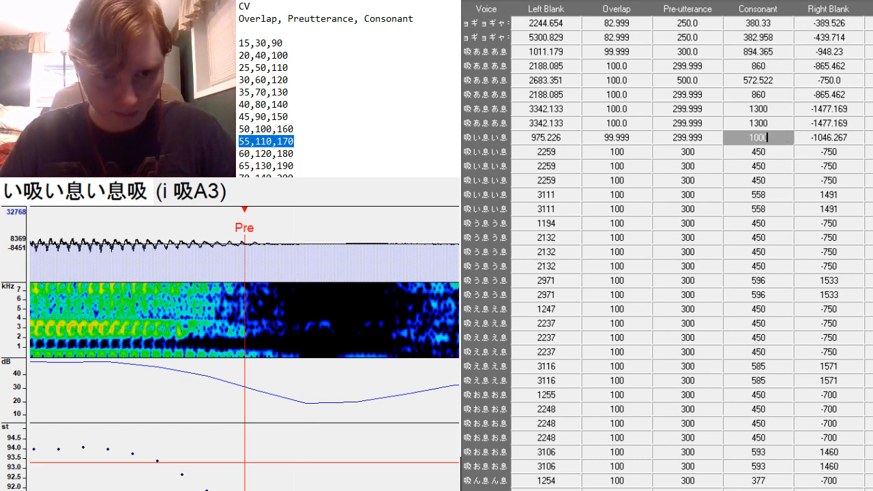
pyautogui.scroll(-5, 244, 348)
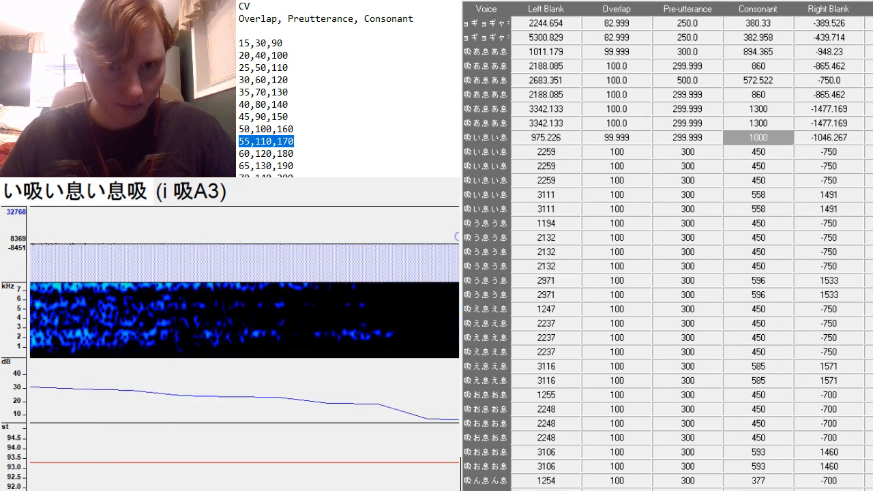
# Align the pre-utterance marker of 'i 息A3' with the end of the vowel before the breath, left blank about 2200.3.
pyautogui.press('Down')
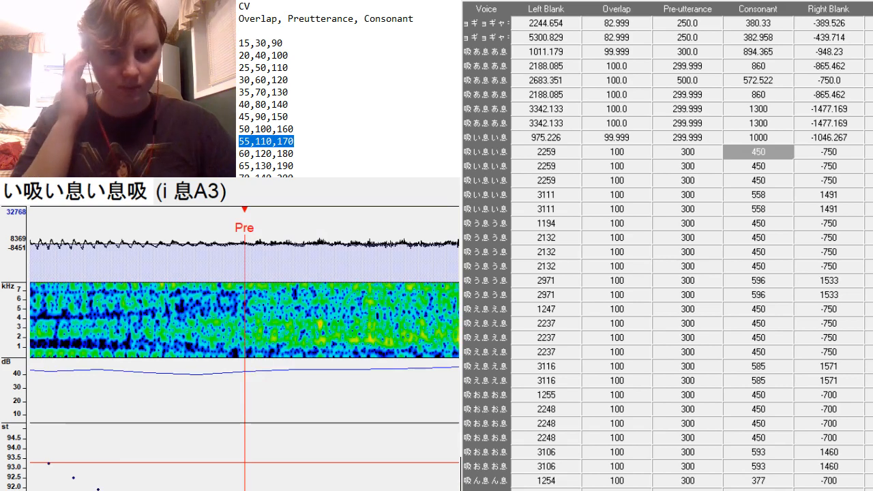
pyautogui.click(100, 359)
pyautogui.scroll(8, 244, 348)
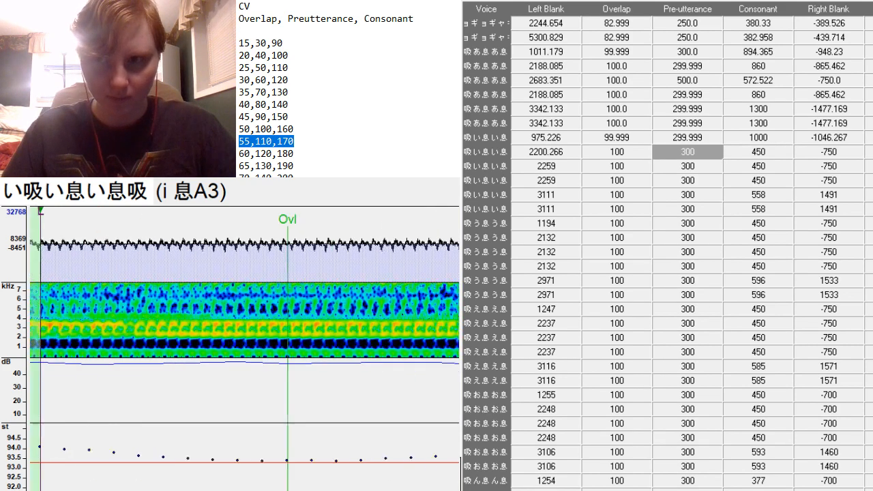
# Extend the right blank of 'i 息A3' past the end of the breath noise, about -916.2, and set its consonant to 910.
pyautogui.scroll(-12, 244, 348)
pyautogui.scroll(-5, 91, 233)
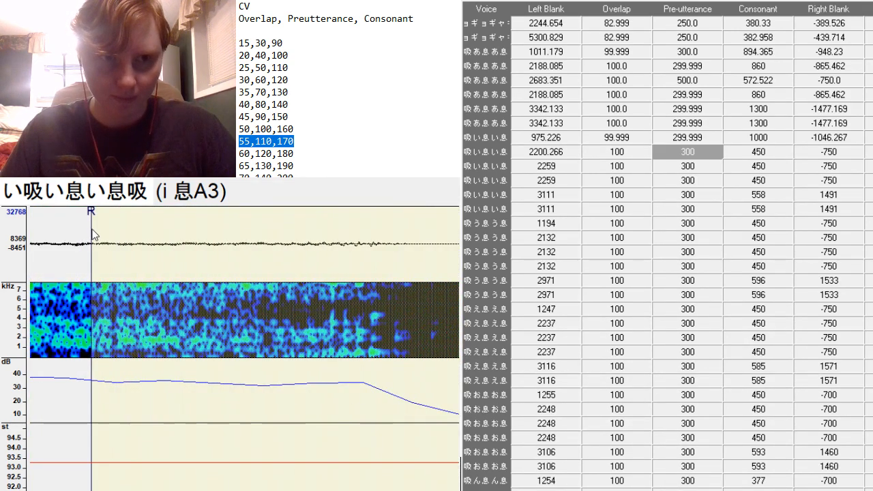
pyautogui.moveTo(92, 235); pyautogui.dragTo(526, 289)
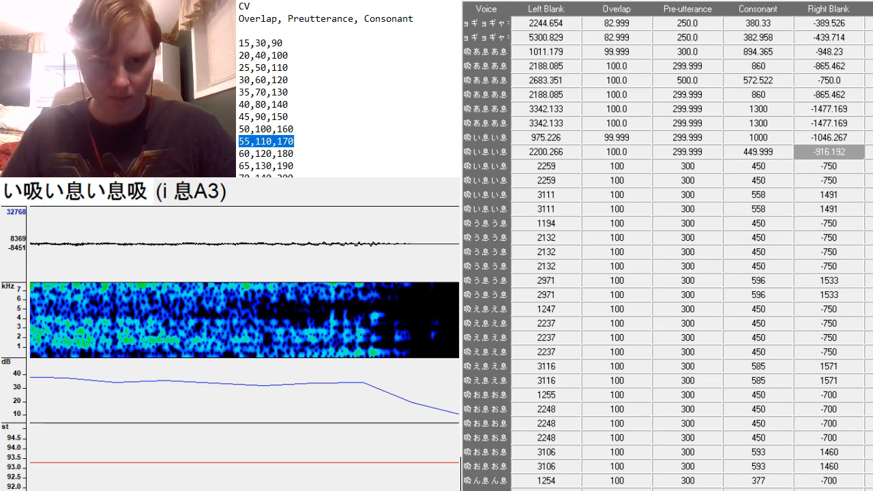
pyautogui.scroll(-2, 395, 392)
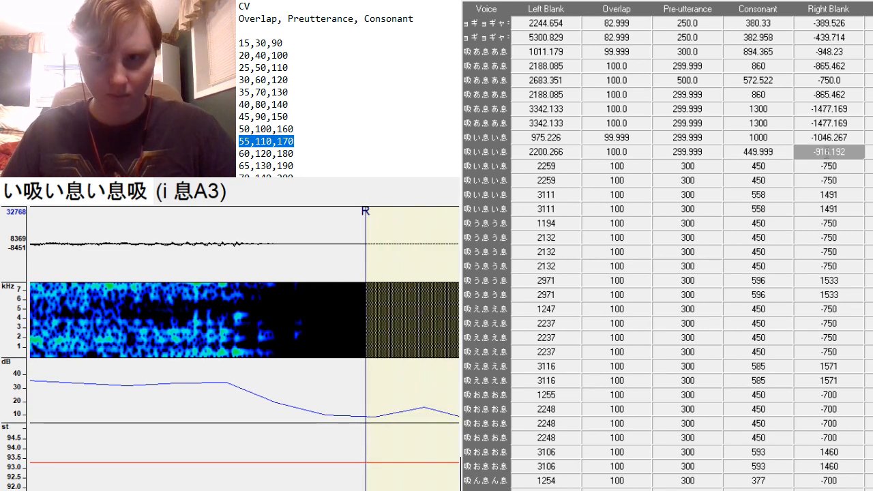
pyautogui.click(776, 153)
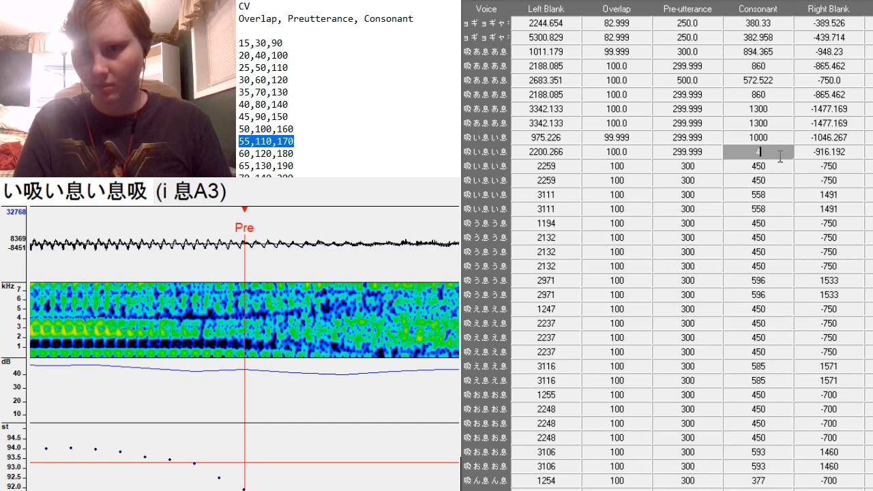
pyautogui.write('910')
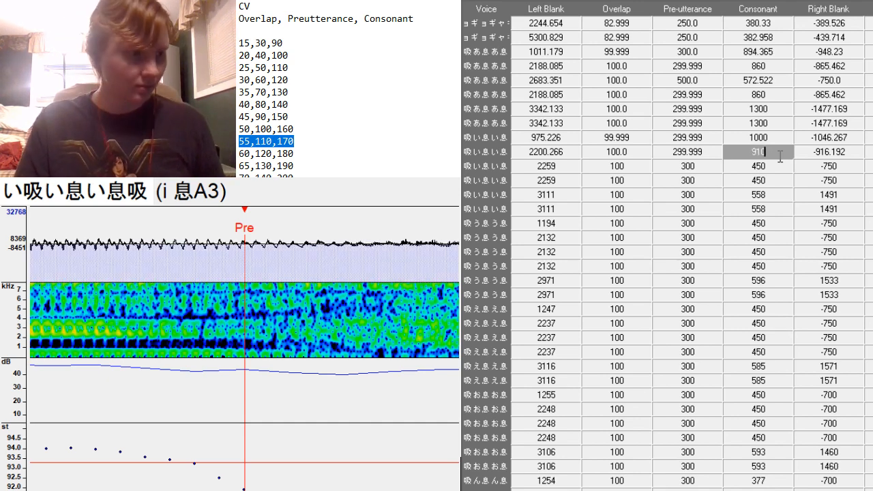
pyautogui.press('Return')
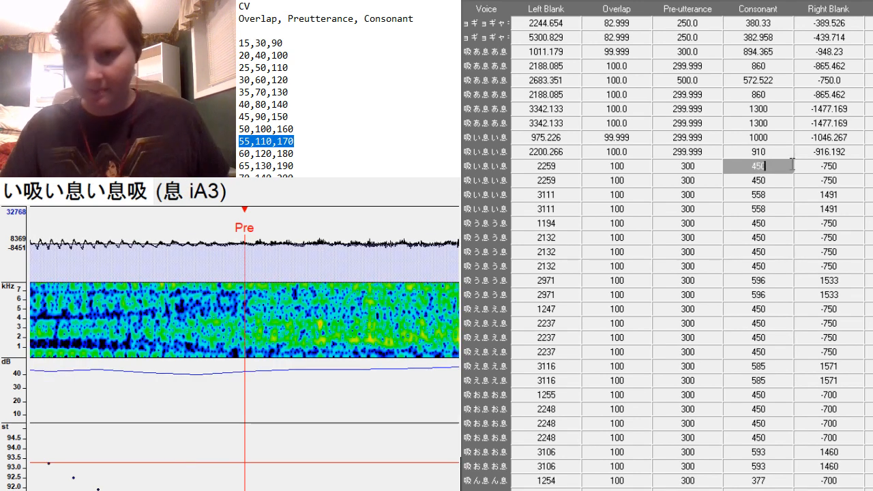
# Copy the five timing values of 'i 息A3' to the '息 iA3' and 'i RA3' rows: 2200.266, 100.0, 299.999, 910, -916.192.
pyautogui.scroll(-3, 788, 238)
pyautogui.scroll(-1, 788, 238)
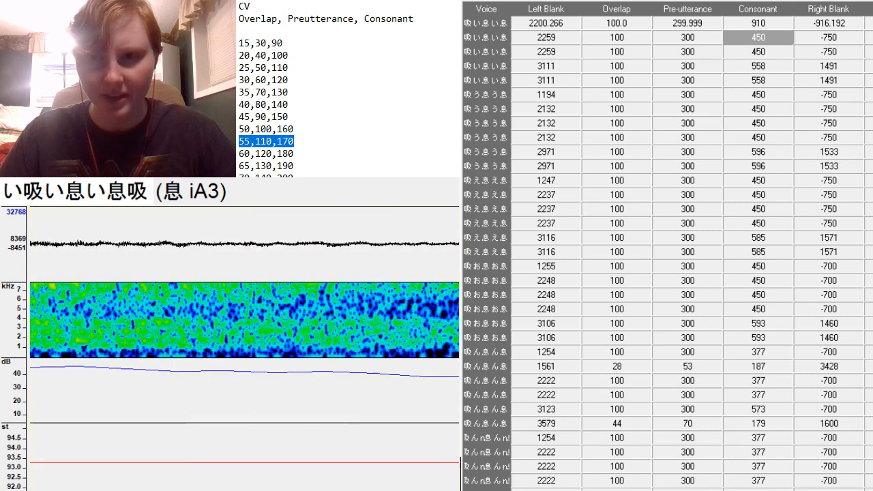
pyautogui.press('Up')
pyautogui.scroll(2, 774, 295)
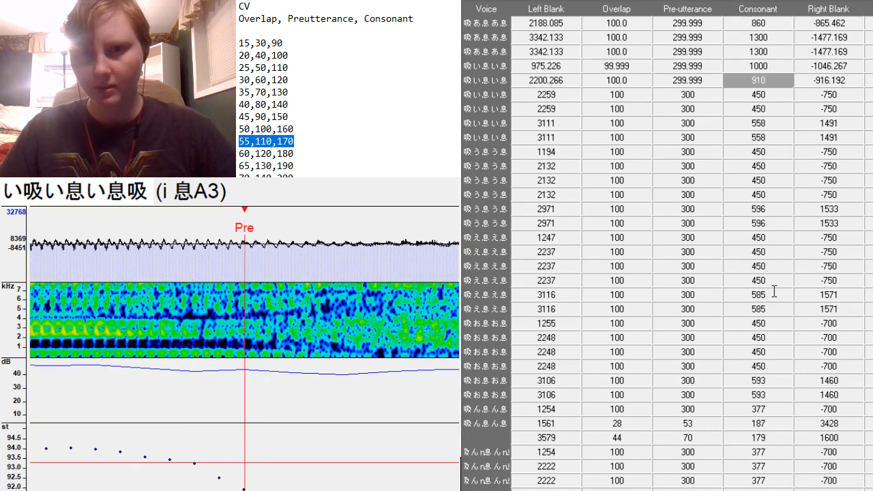
pyautogui.scroll(1, 774, 295)
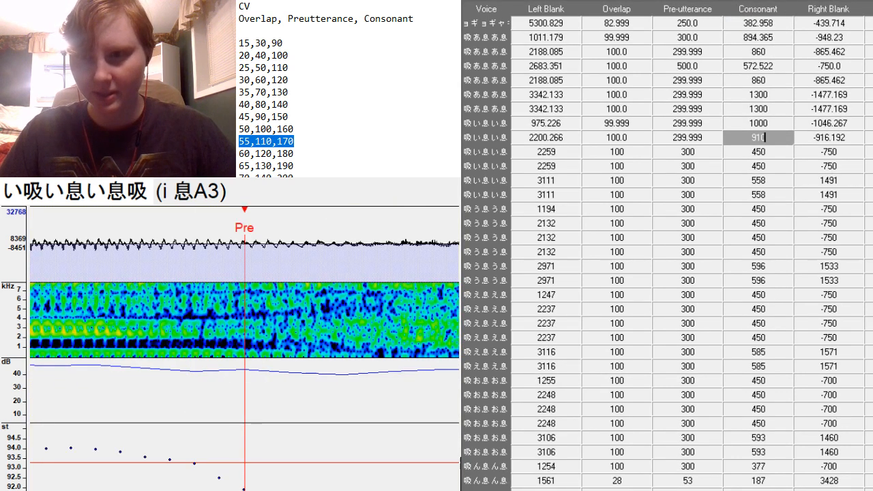
pyautogui.moveTo(546, 136); pyautogui.dragTo(840, 138)
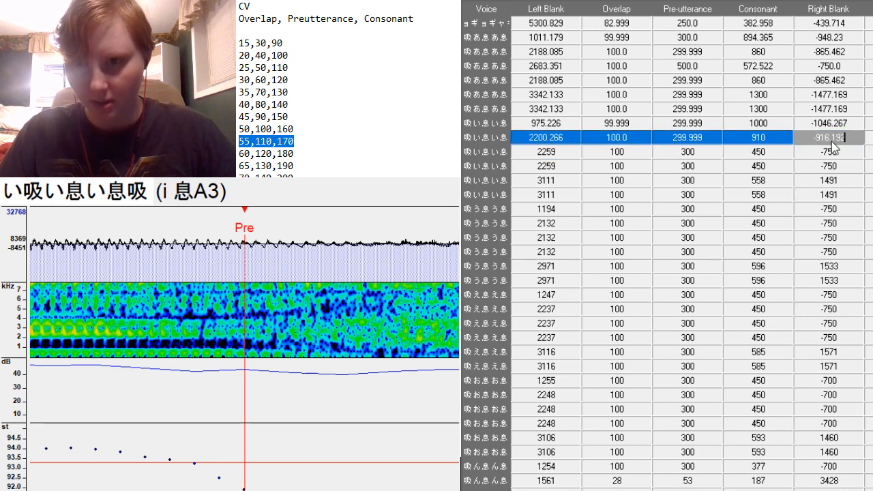
pyautogui.moveTo(579, 150); pyautogui.dragTo(829, 166)
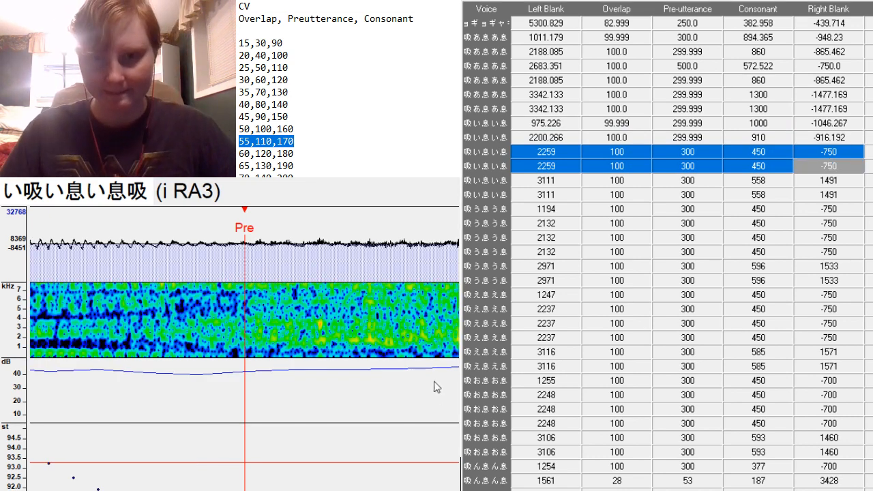
pyautogui.write('2200.266\t100.0\t299.999\t910\t-916.192 2200.266\t100.0\t299.999\t910\t-916.192')
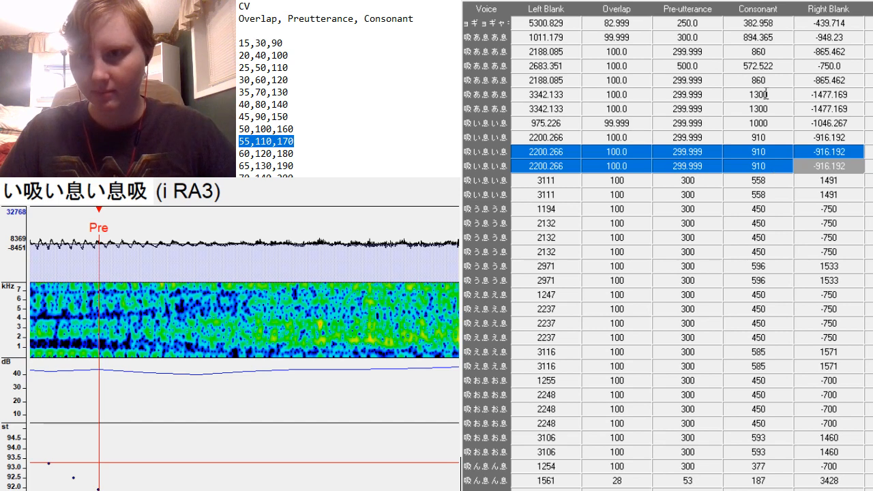
# Copy the five timing values of 'a 息A3' to the two rows below it: 2188.085, 100.0, 299.999, 860, -865.462.
pyautogui.moveTo(529, 55); pyautogui.dragTo(812, 52)
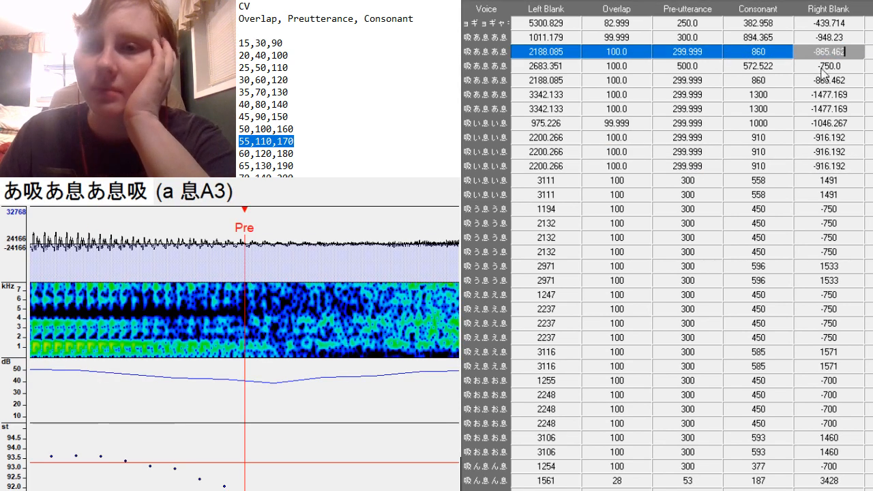
pyautogui.moveTo(529, 65); pyautogui.dragTo(850, 79)
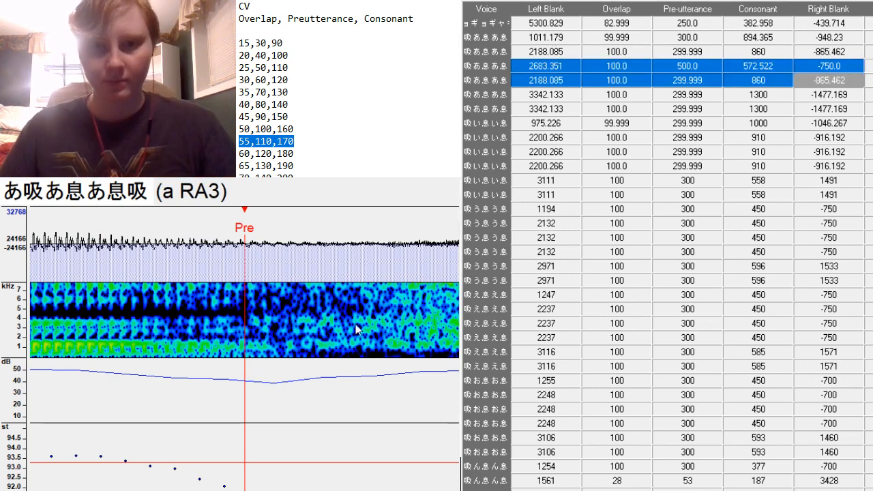
pyautogui.write('2188.085\t100.0\t299.999\t860\t-865.462')
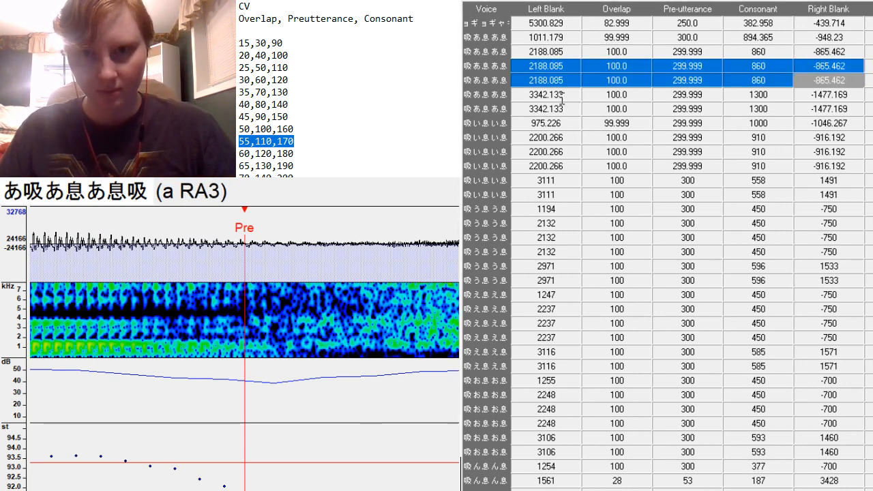
pyautogui.moveTo(562, 98); pyautogui.dragTo(812, 107)
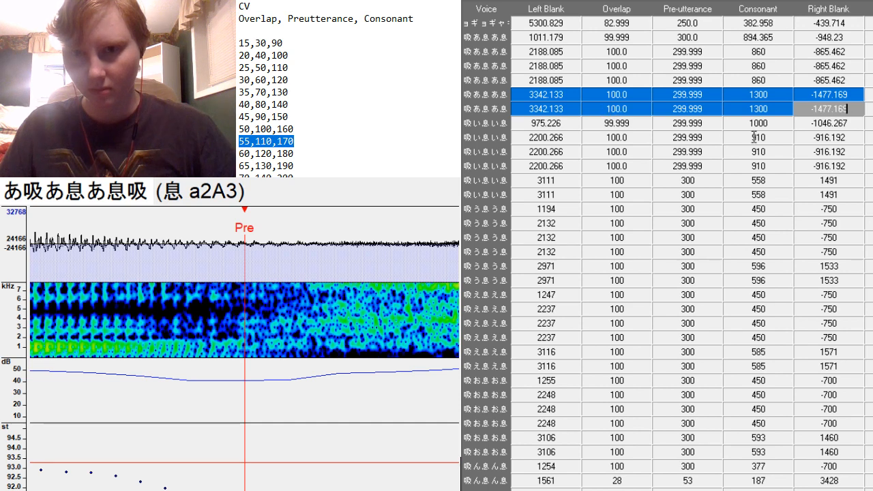
pyautogui.click(841, 123)
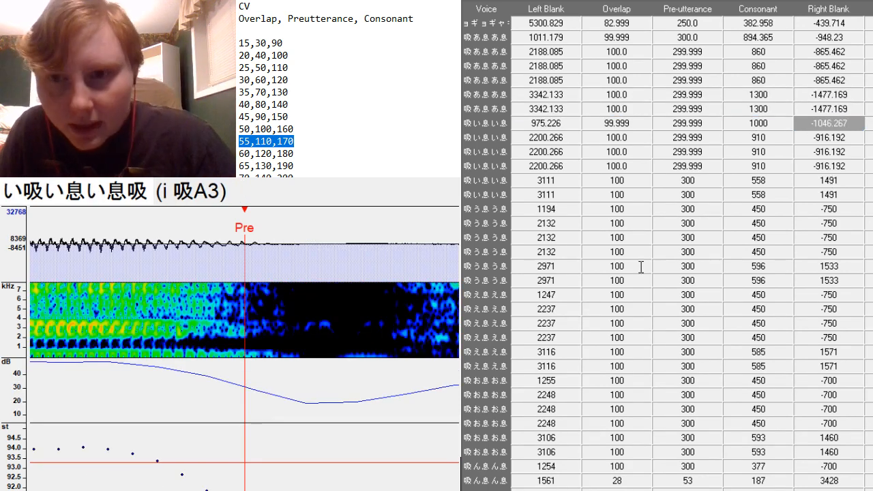
pyautogui.click(790, 165)
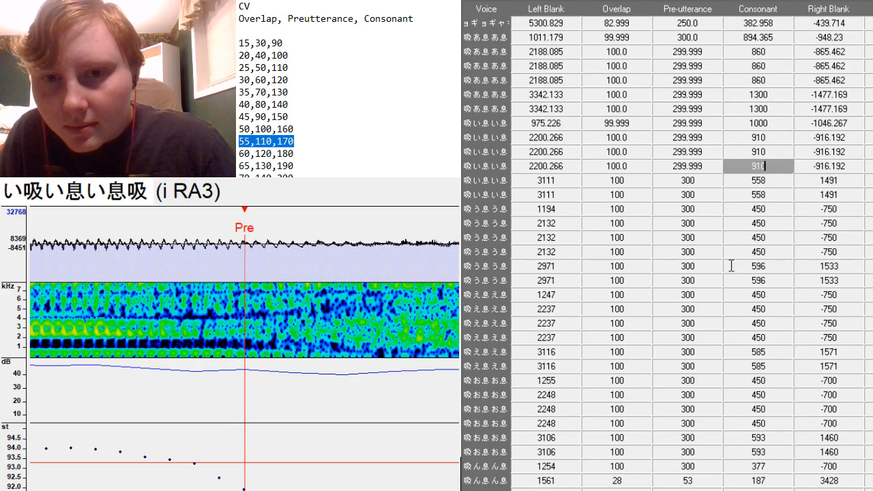
# Align the pre-utterance marker of 'i 息吸A3' with the end of the vowel before the breath, left blank about 3363.8.
pyautogui.click(640, 186)
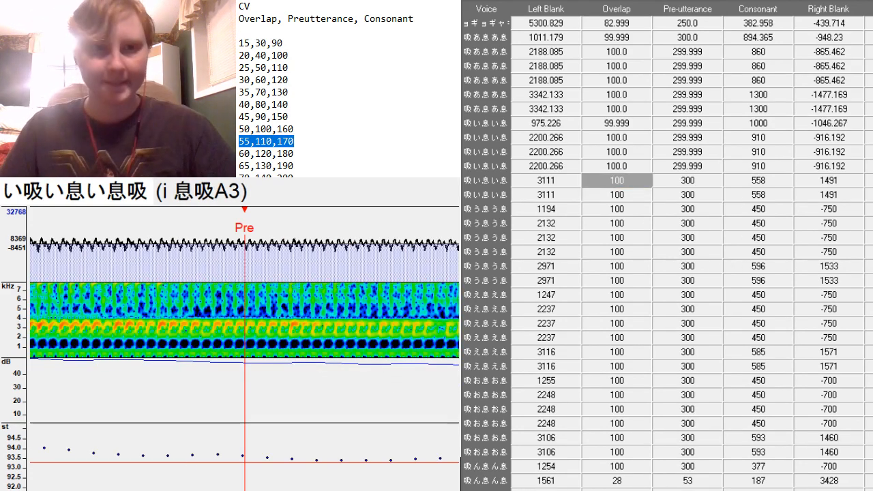
pyautogui.scroll(-3, 244, 348)
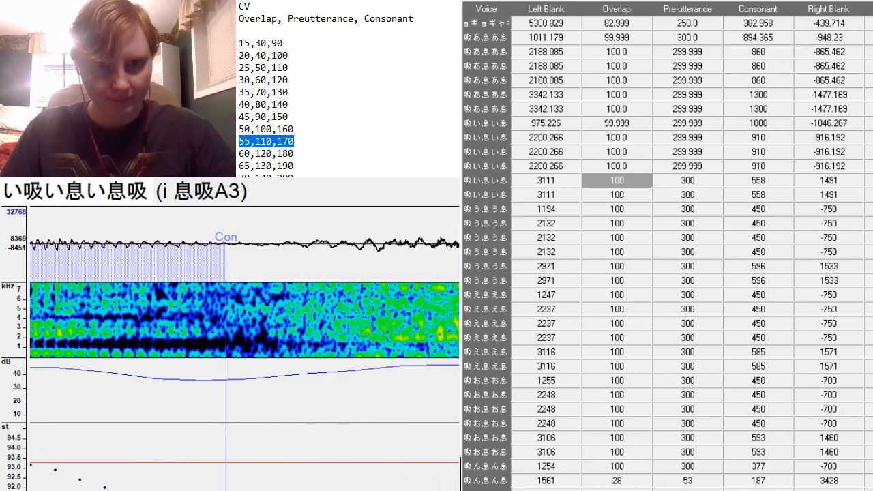
pyautogui.moveTo(220, 369); pyautogui.dragTo(213, 363)
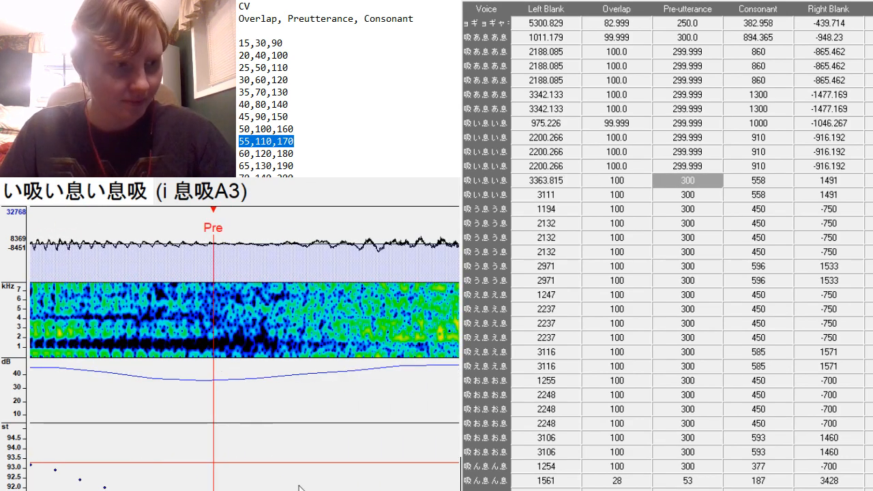
# Extend the right blank of 'i 息吸A3' past the end of the breath noise, about -1568.9, and set its consonant to 1300.
pyautogui.scroll(5, 299, 488)
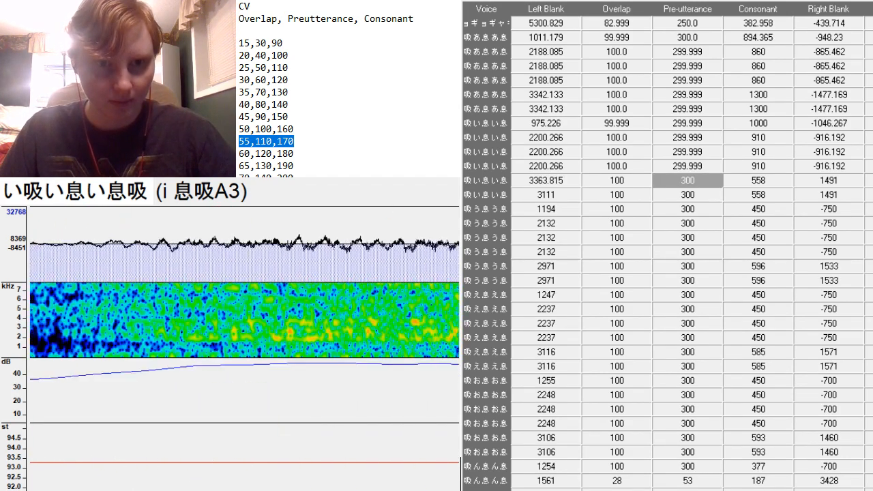
pyautogui.scroll(8, 245, 348)
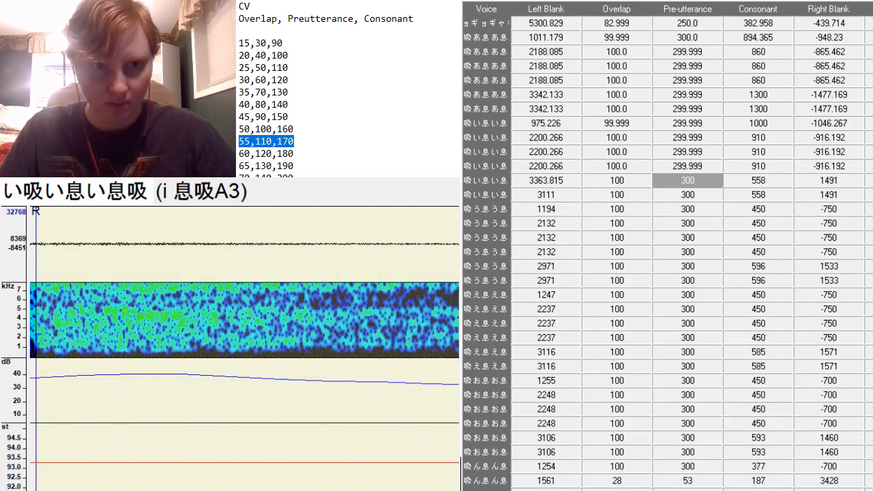
pyautogui.moveTo(37, 264); pyautogui.dragTo(459, 266)
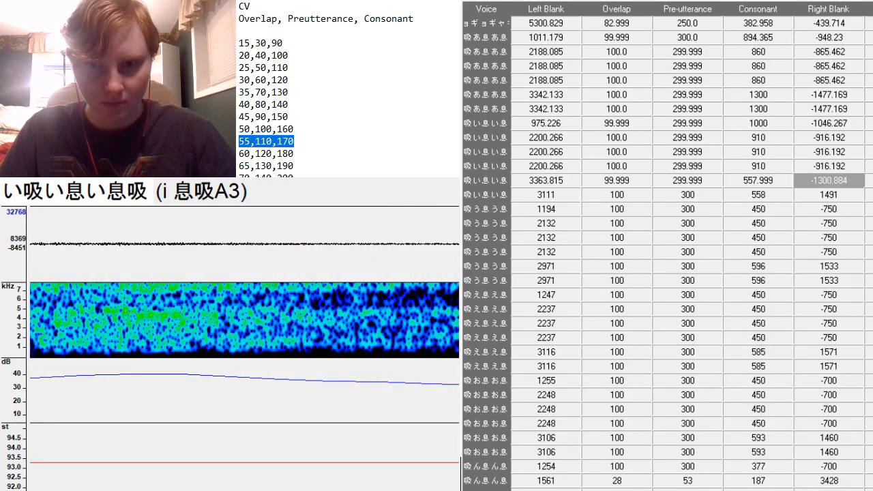
pyautogui.scroll(-4, 244, 348)
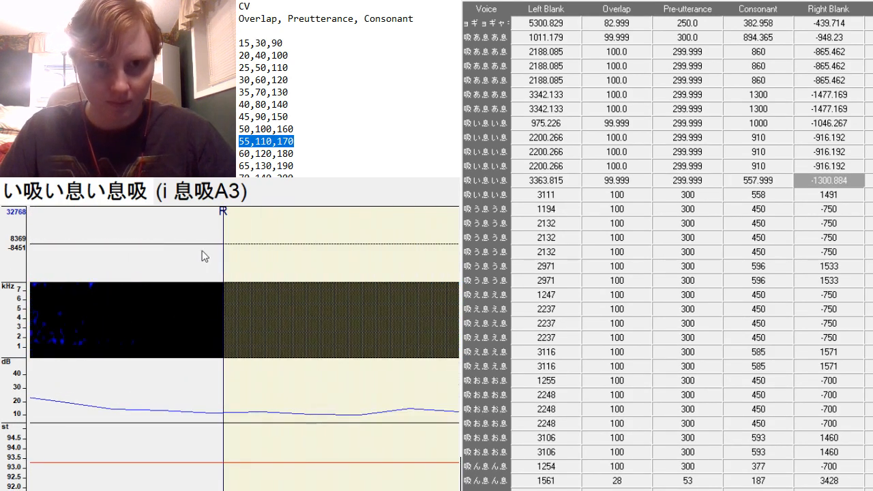
pyautogui.moveTo(223, 260); pyautogui.dragTo(471, 265)
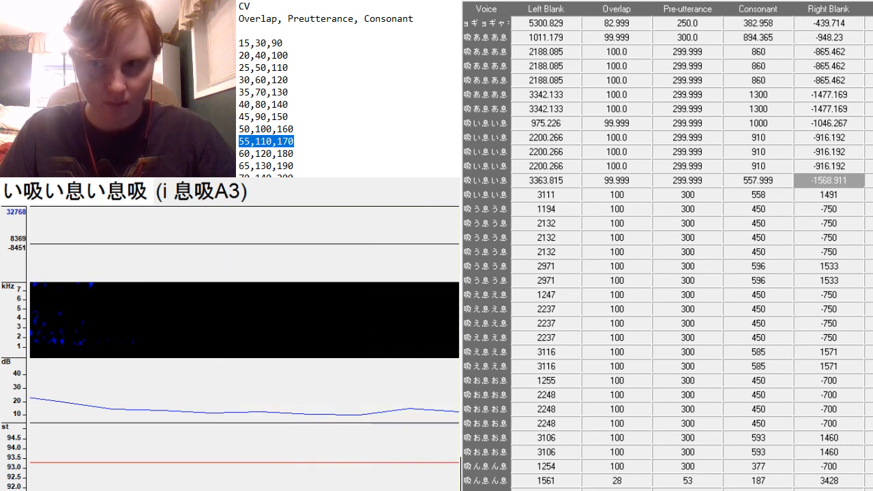
pyautogui.click(787, 184)
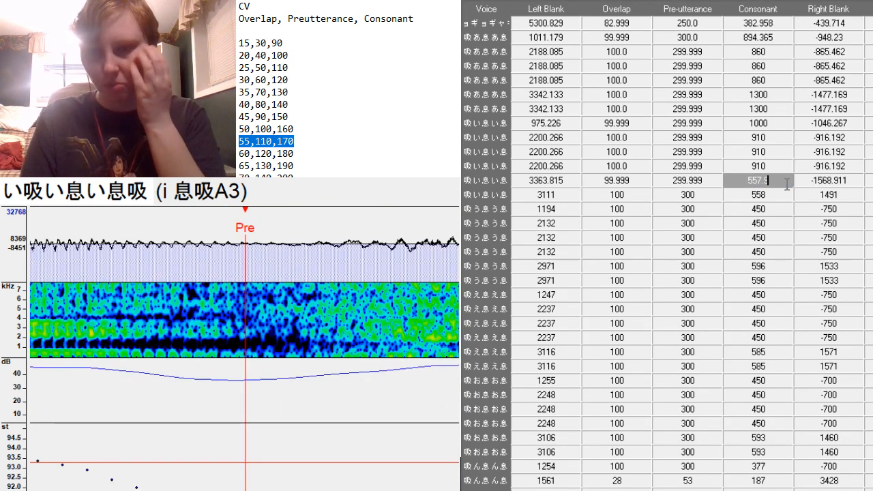
pyautogui.write('1300')
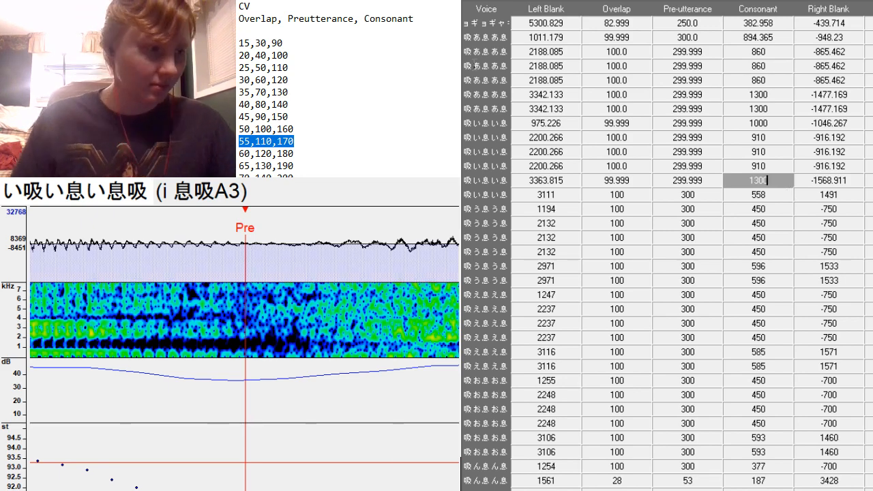
pyautogui.hscroll(5, 245, 368)
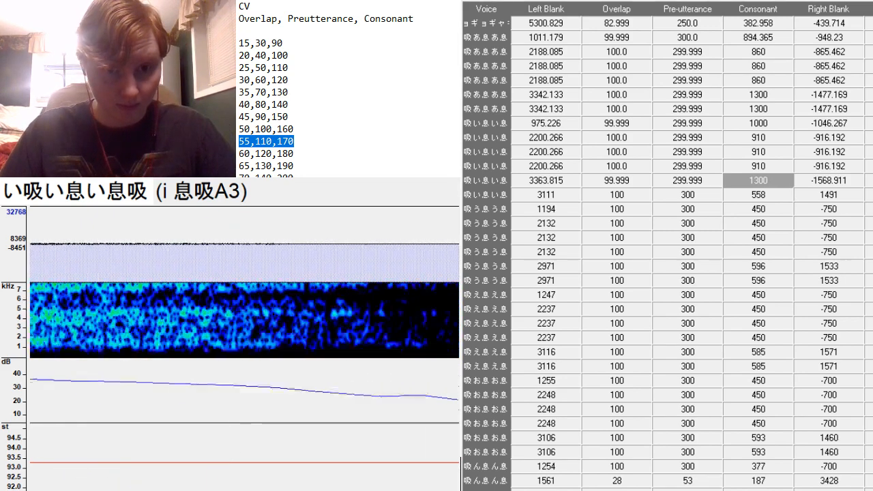
pyautogui.hscroll(5, 245, 368)
# Copy the five timing values of 'i 息吸A3' to the '息 i2A3' row: 3363.815, 99.999, 299.999, 1300, -1568.911.
pyautogui.press('Down')
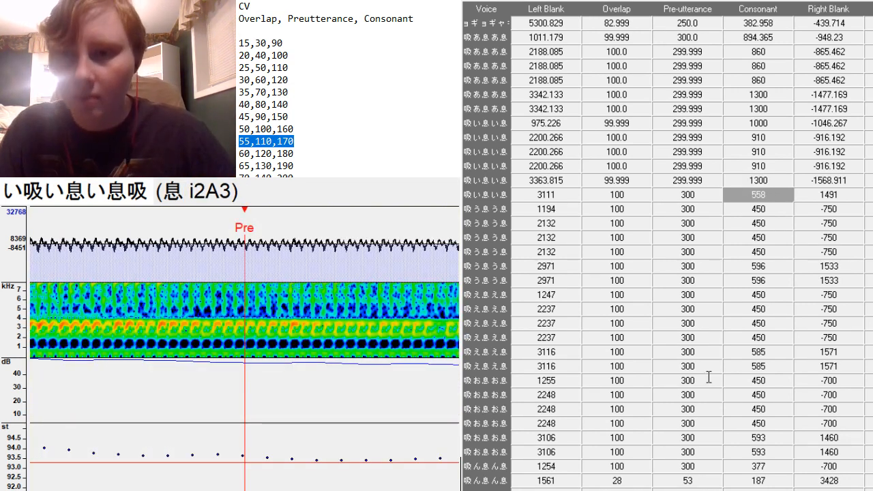
pyautogui.moveTo(863, 183)
pyautogui.mouseDown()
pyautogui.moveTo(545, 182)
pyautogui.moveTo(856, 194)
pyautogui.moveTo(853, 183)
pyautogui.moveTo(851, 193)
pyautogui.mouseUp()
pyautogui.write('3363.815\t99.999\t299.999\t1300\t-1568.911')
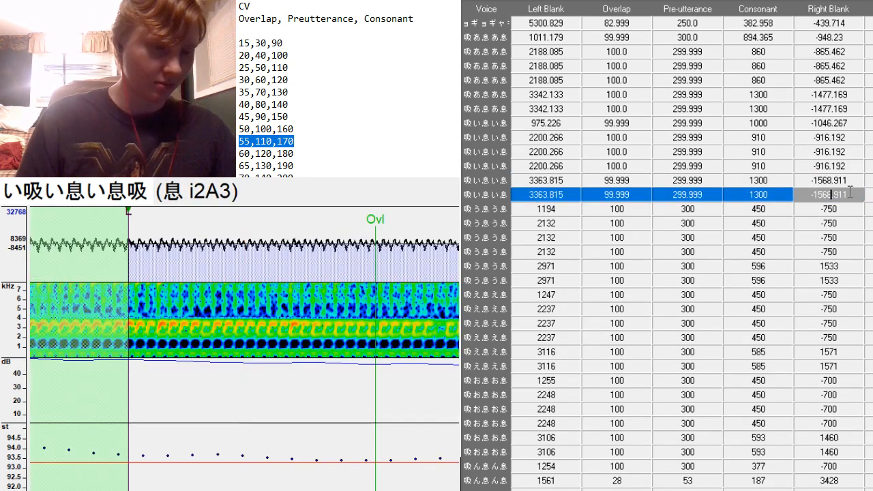
# Align the pre-utterance marker of 'u 吸A3' with the end of the vowel before the breath, left blank about 1025.6.
pyautogui.press('Down')
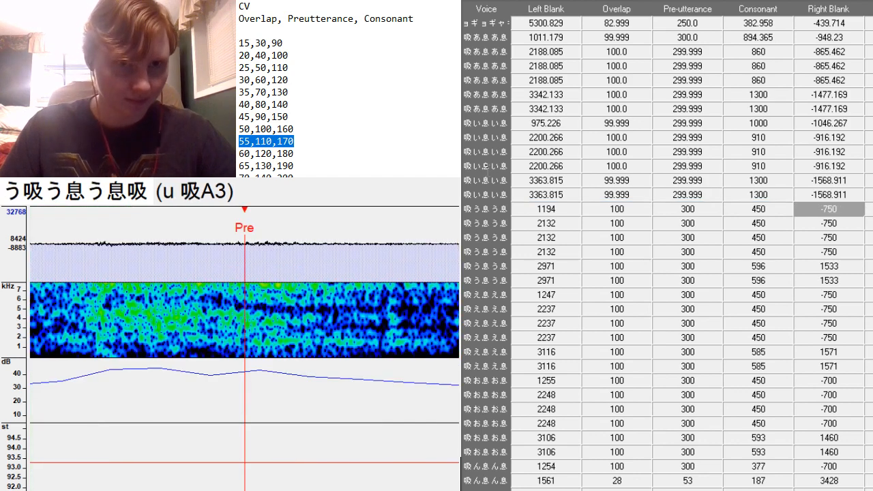
pyautogui.moveTo(151, 490); pyautogui.dragTo(139, 490)
pyautogui.press('F3')
pyautogui.press('F3')
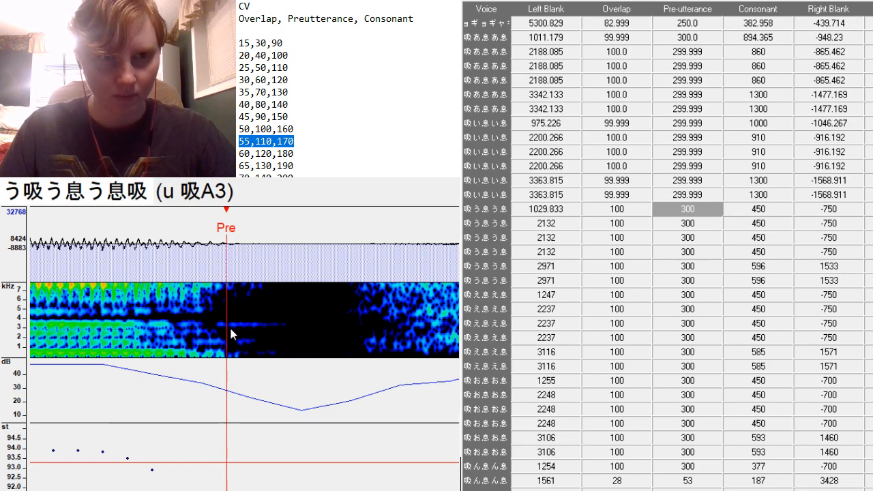
pyautogui.moveTo(139, 490)
pyautogui.mouseDown()
pyautogui.moveTo(118, 490)
pyautogui.moveTo(187, 490)
pyautogui.moveTo(170, 490)
pyautogui.moveTo(178, 490)
pyautogui.mouseUp()
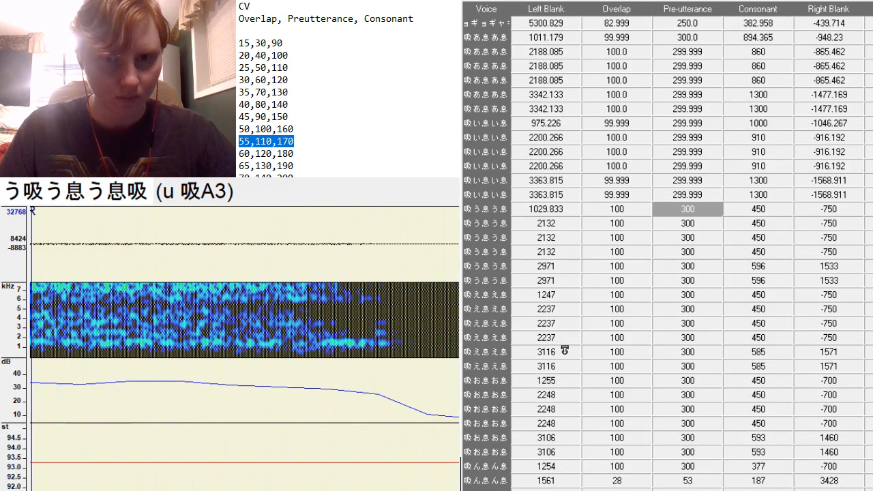
pyautogui.scroll(1, 35, 228)
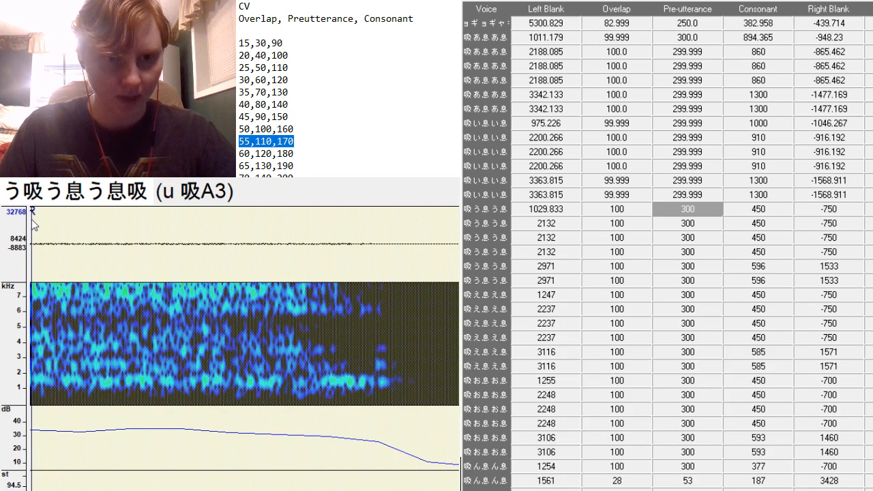
pyautogui.moveTo(66, 410)
pyautogui.mouseDown()
pyautogui.moveTo(61, 395)
pyautogui.moveTo(248, 404)
pyautogui.moveTo(303, 395)
pyautogui.mouseUp()
pyautogui.hotkey('ctrl', 'z')
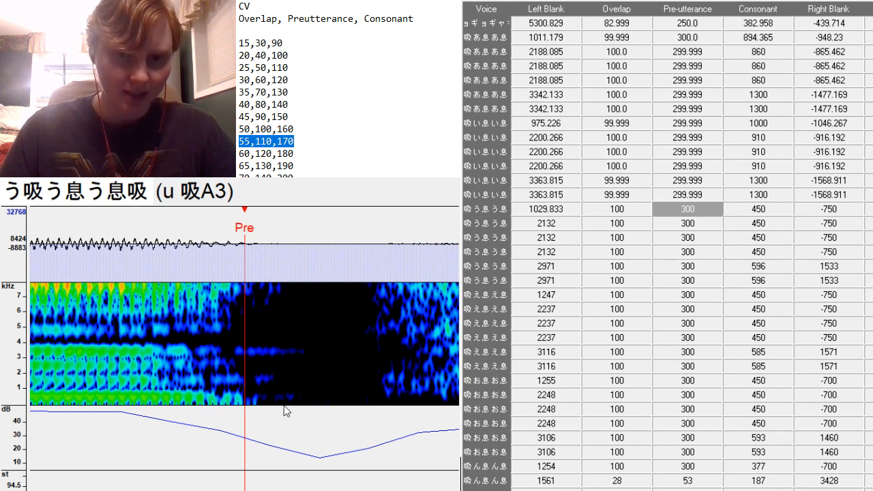
pyautogui.moveTo(285, 410); pyautogui.dragTo(282, 409)
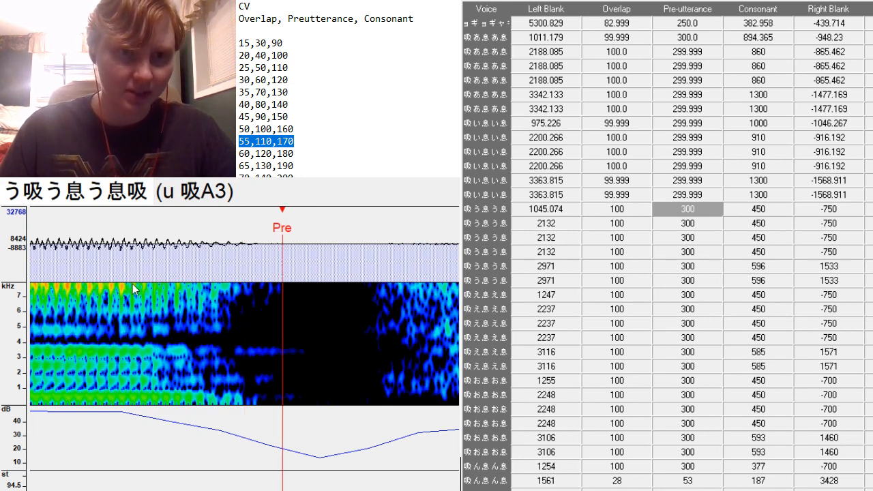
pyautogui.moveTo(134, 286)
pyautogui.mouseDown()
pyautogui.moveTo(140, 317)
pyautogui.moveTo(236, 348)
pyautogui.mouseUp()
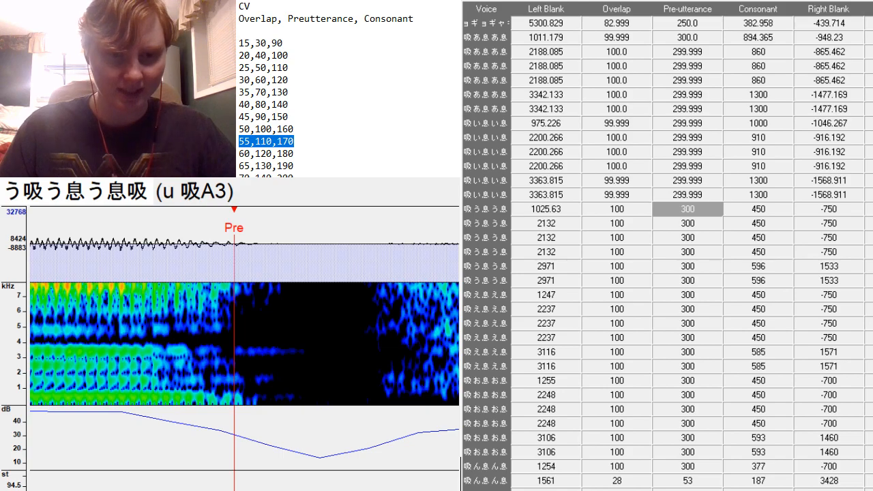
# Extend the right blank of 'u 吸A3' past the end of the breath noise, about -958.2.
pyautogui.scroll(3, 235, 348)
pyautogui.scroll(-7, 235, 348)
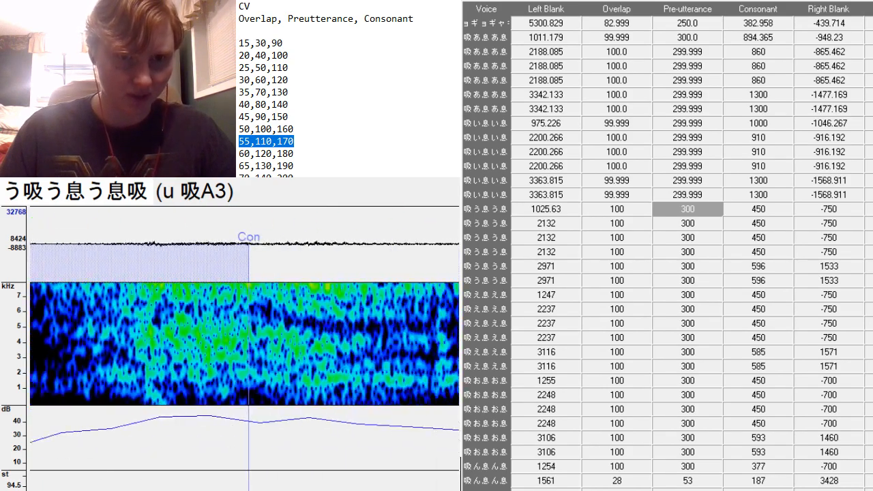
pyautogui.scroll(8, 236, 348)
pyautogui.scroll(-10, 235, 348)
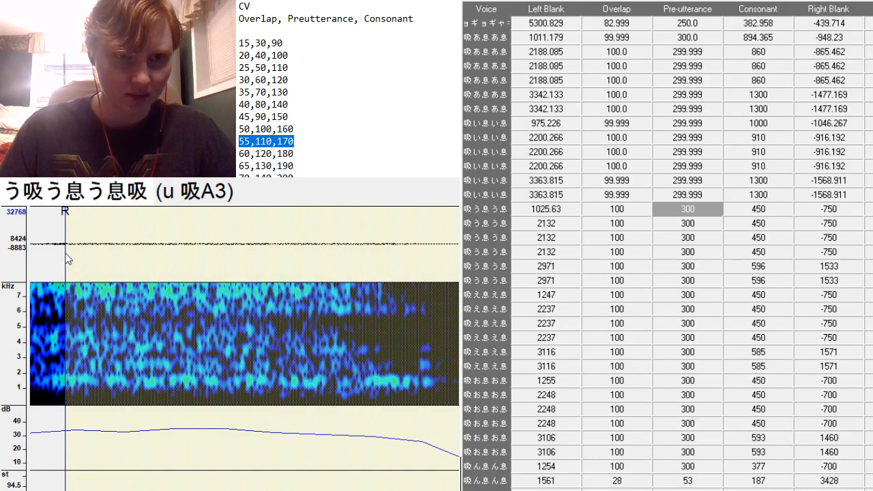
pyautogui.moveTo(67, 260); pyautogui.dragTo(631, 326)
pyautogui.scroll(5, 351, 263)
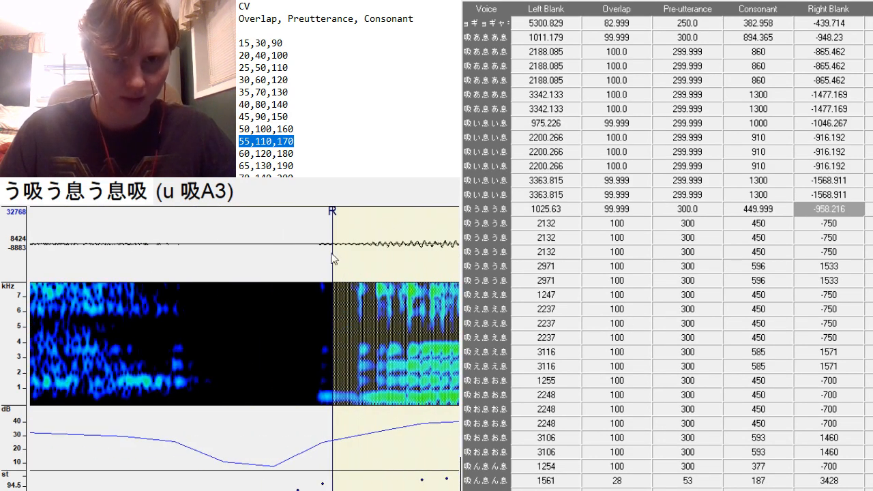
# Pull the right blank of 'u 吸A3' back to just before the next vowel, about -949.3, and set its consonant to 900.
pyautogui.moveTo(333, 260); pyautogui.dragTo(310, 258)
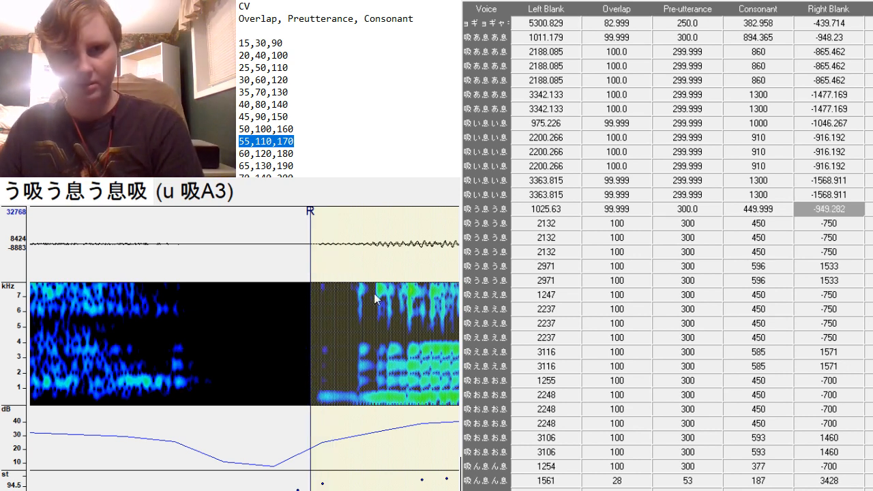
pyautogui.click(777, 208)
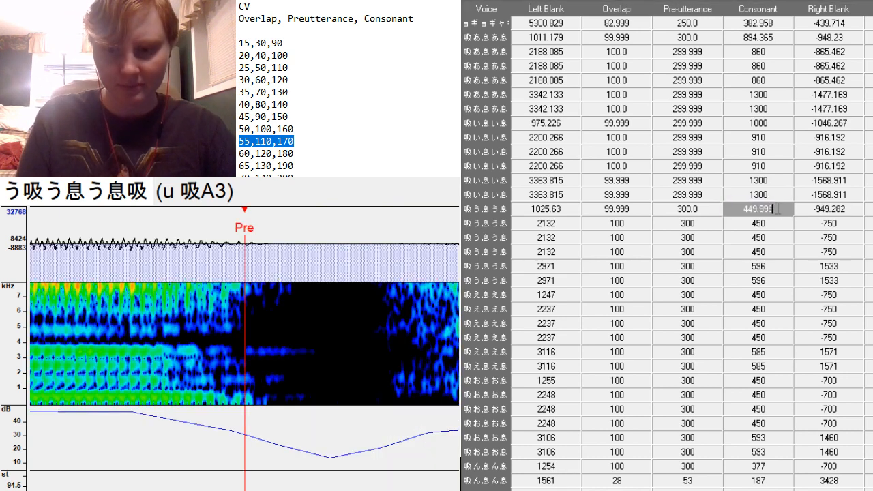
pyautogui.press('BackSpace')
pyautogui.press('BackSpace')
pyautogui.press('BackSpace')
pyautogui.press('BackSpace')
pyautogui.press('BackSpace')
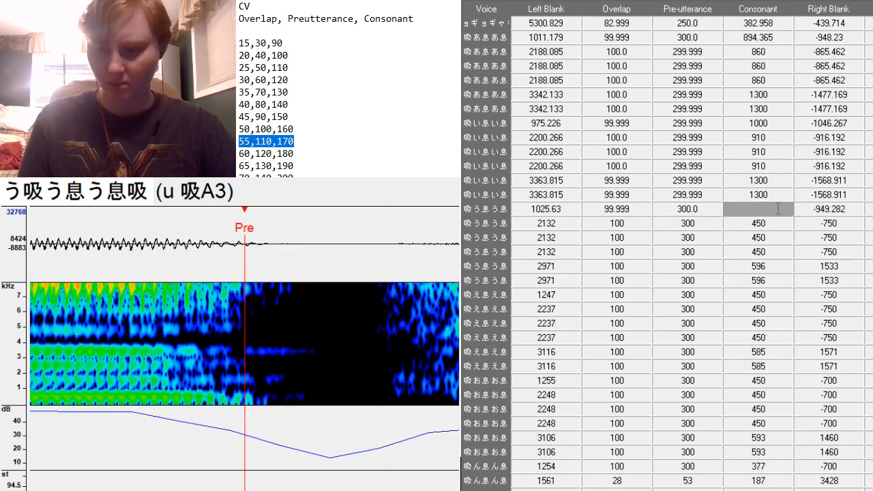
pyautogui.write('900')
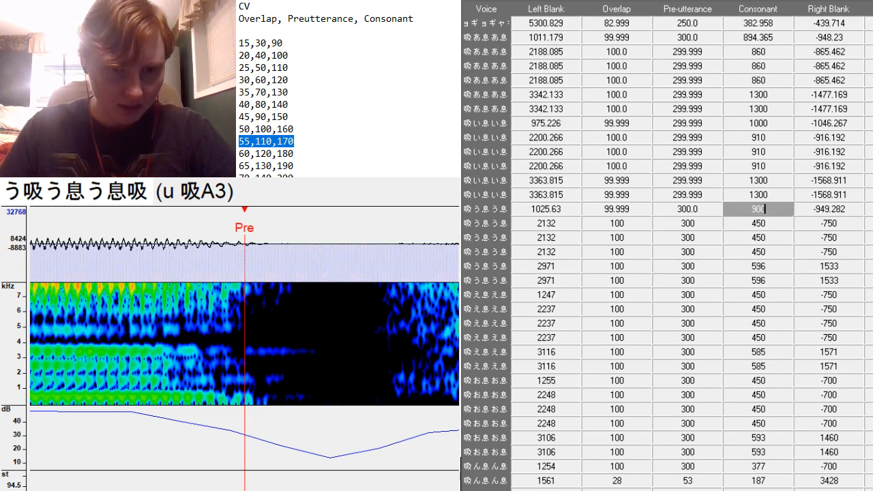
pyautogui.press('Return')
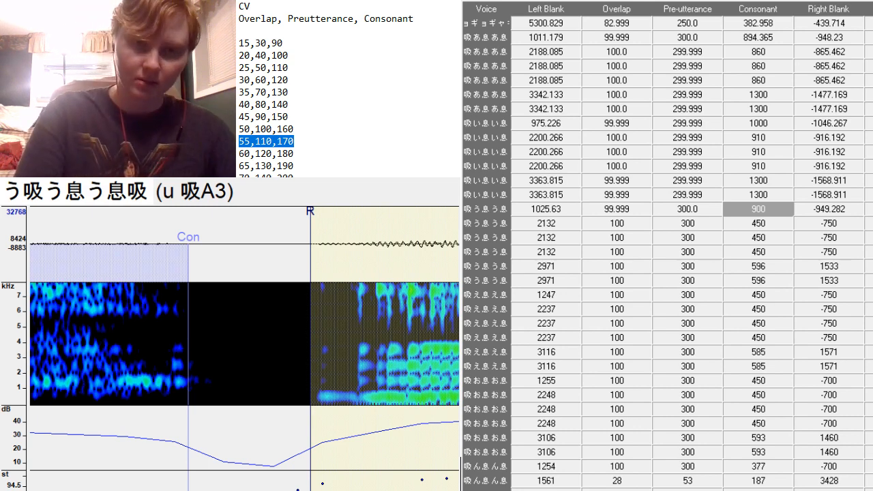
# Align the pre-utterance marker of 'u 息A3' with the end of the vowel before the breath, left blank about 2203.1.
pyautogui.click(759, 224)
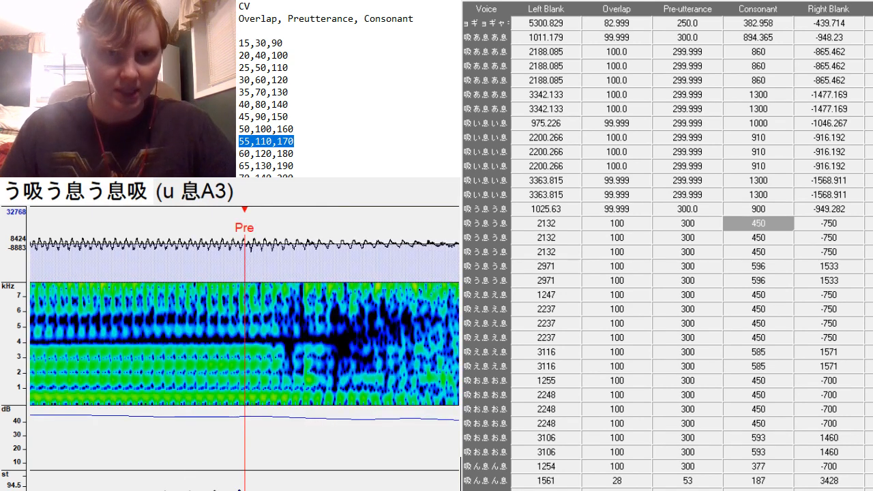
pyautogui.moveTo(390, 401)
pyautogui.mouseDown()
pyautogui.moveTo(143, 401)
pyautogui.moveTo(196, 410)
pyautogui.mouseUp()
pyautogui.hotkey('alt', 'F3')
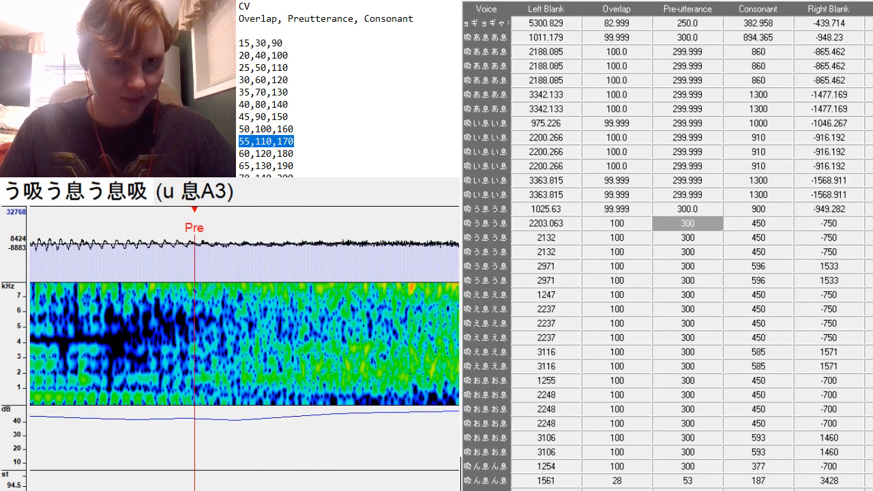
pyautogui.scroll(8, 194, 341)
pyautogui.scroll(-13, 194, 341)
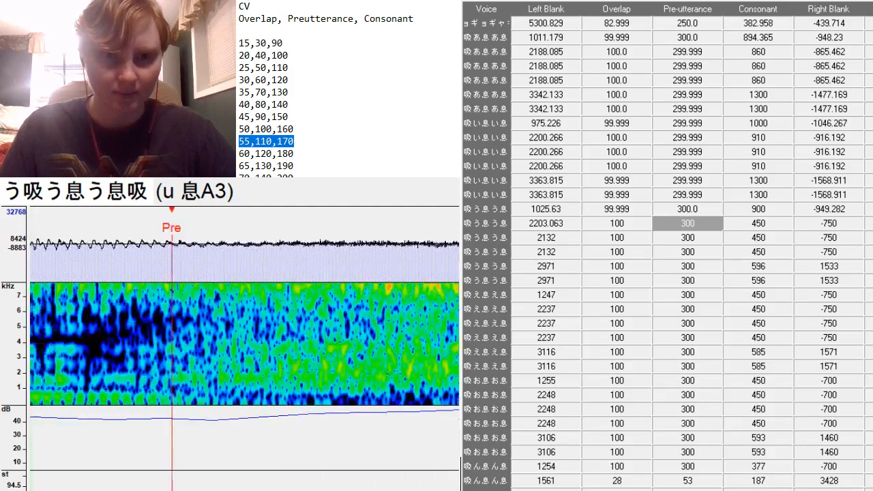
# Extend the right blank of 'u 息A3' to the end of the breath noise, about -876.8, and set its consonant to 870.
pyautogui.scroll(-6, 194, 341)
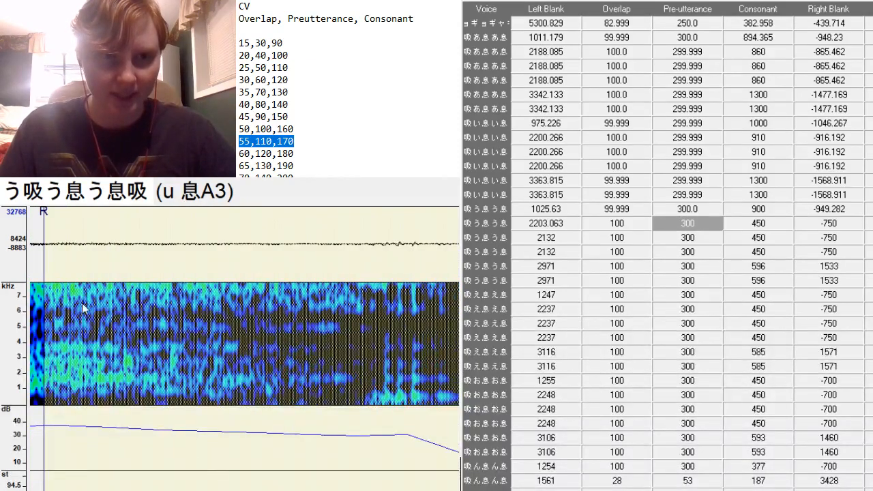
pyautogui.moveTo(45, 247); pyautogui.dragTo(357, 247)
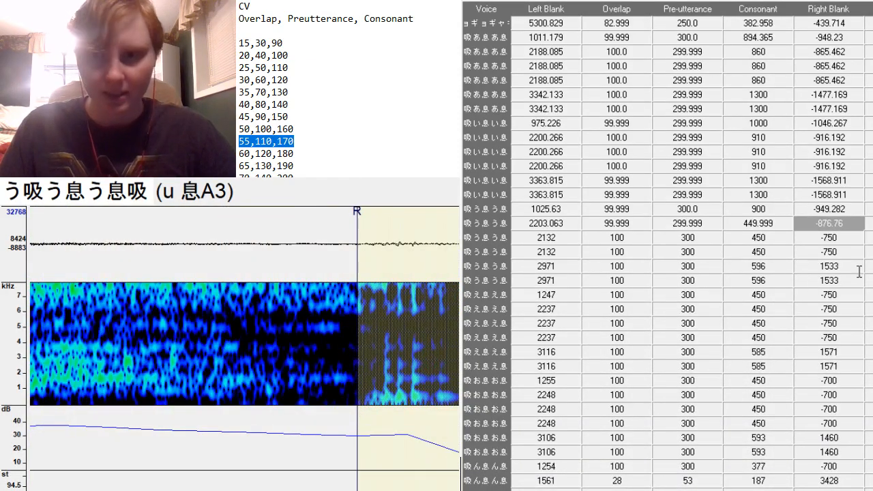
pyautogui.click(775, 223)
pyautogui.press('BackSpace')
pyautogui.press('BackSpace')
pyautogui.press('BackSpace')
pyautogui.press('BackSpace')
pyautogui.press('BackSpace')
pyautogui.press('BackSpace')
pyautogui.press('BackSpace')
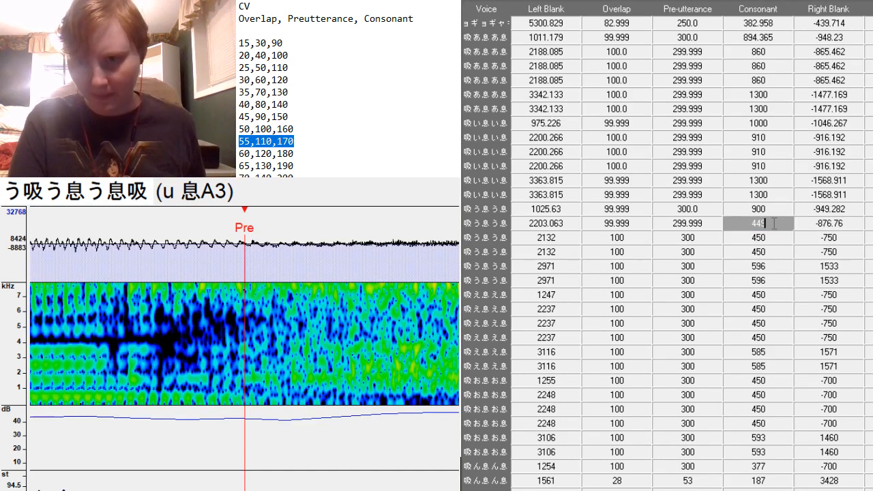
pyautogui.write('870')
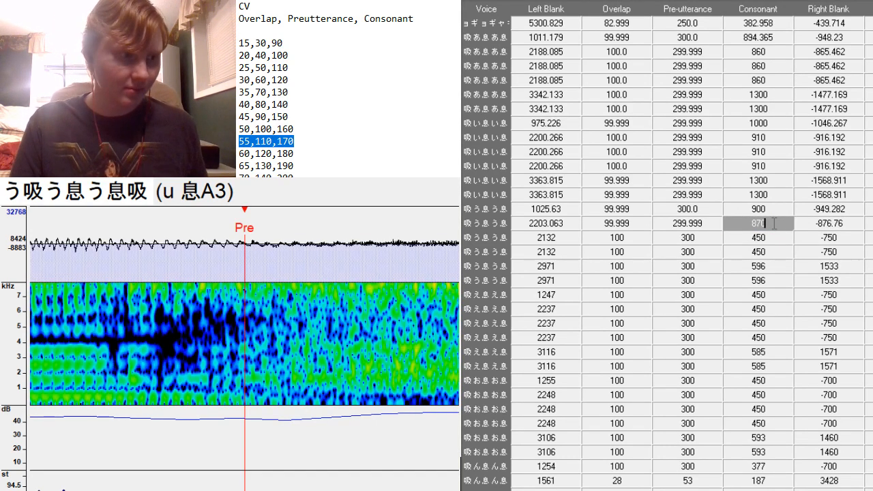
pyautogui.press('BackSpace')
pyautogui.press('BackSpace')
pyautogui.press('BackSpace')
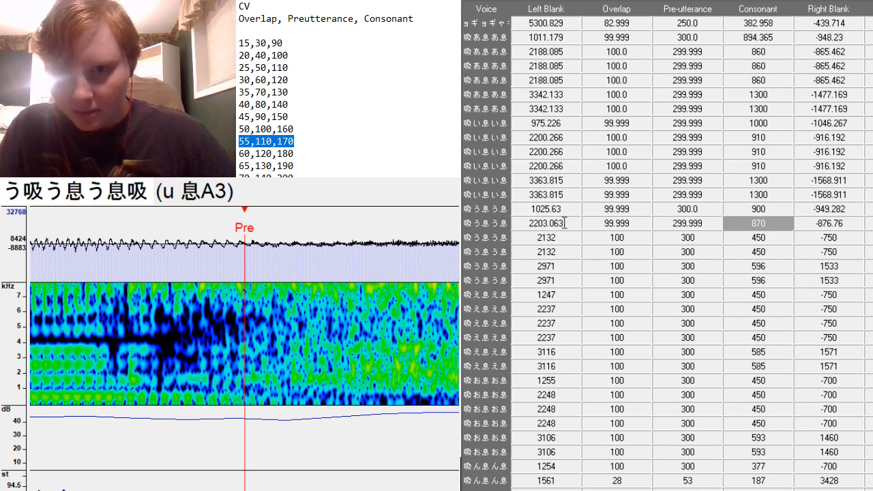
# Copy the five timing values of 'u 息A3' to the '息 uA3' and 'u RA3' rows: 2203.063, 99.999, 299.999, 870, -876.76.
pyautogui.moveTo(565, 223); pyautogui.dragTo(848, 225)
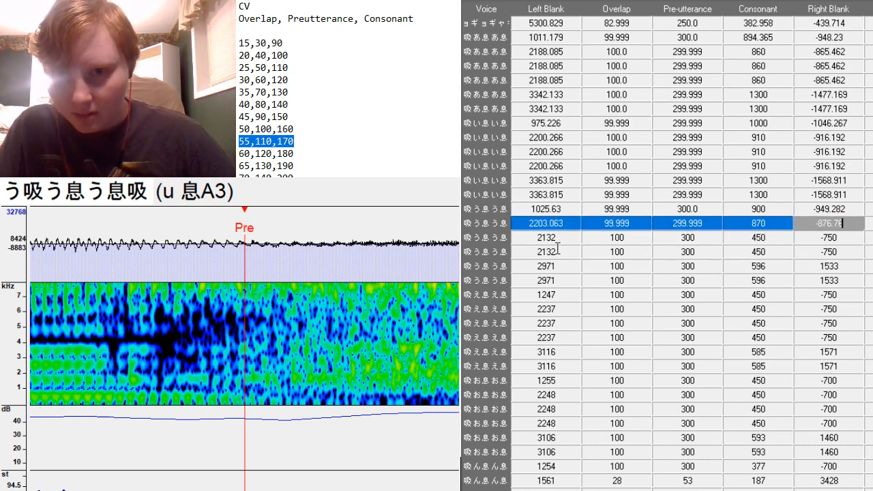
pyautogui.moveTo(558, 239); pyautogui.dragTo(766, 252)
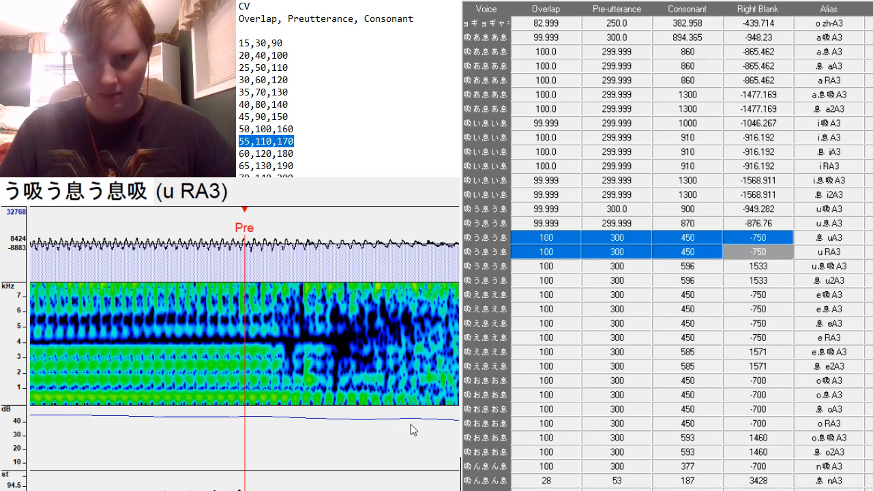
pyautogui.write('99.999\t299.999\t870\t-876.76 99.999\t299.999\t870\t-876.76')
# Align the pre-utterance marker of 'u 息吸A3' with the end of the vowel before the breath, left blank about 3369.7.
pyautogui.click(745, 268)
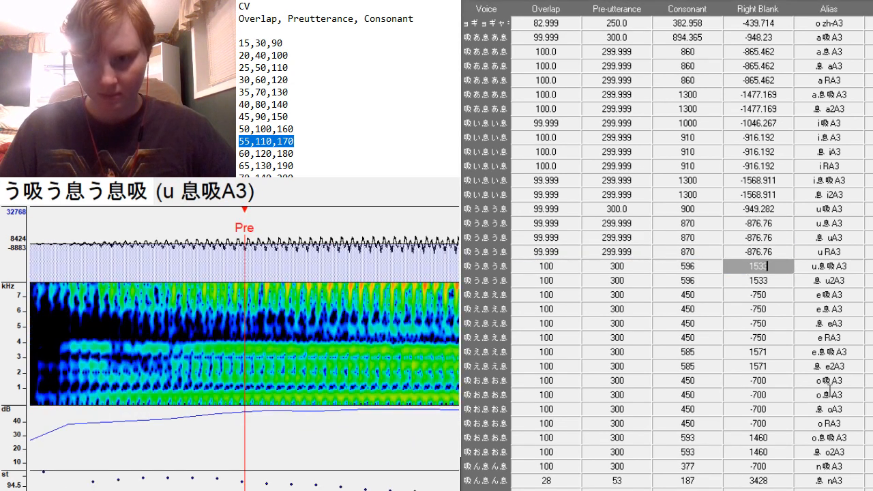
pyautogui.hscroll(-1, 688, 266)
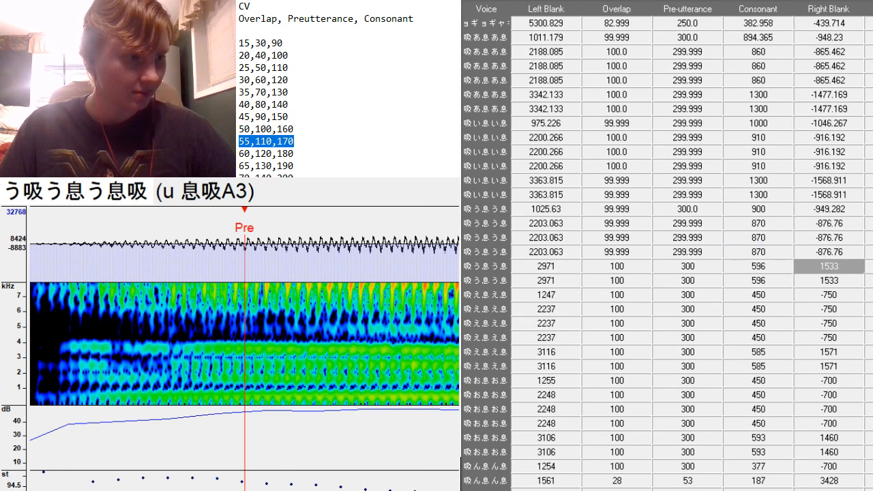
pyautogui.hscroll(-5, 244, 342)
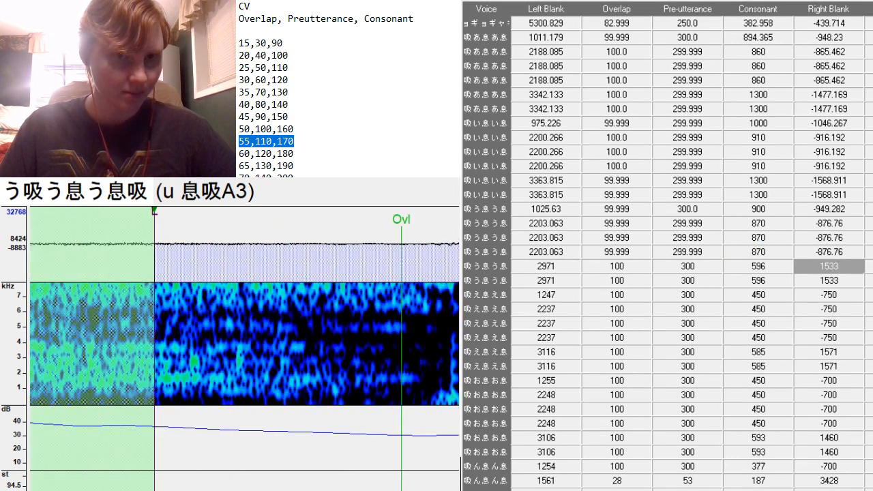
pyautogui.hscroll(10, 244, 341)
pyautogui.hscroll(-10, 244, 341)
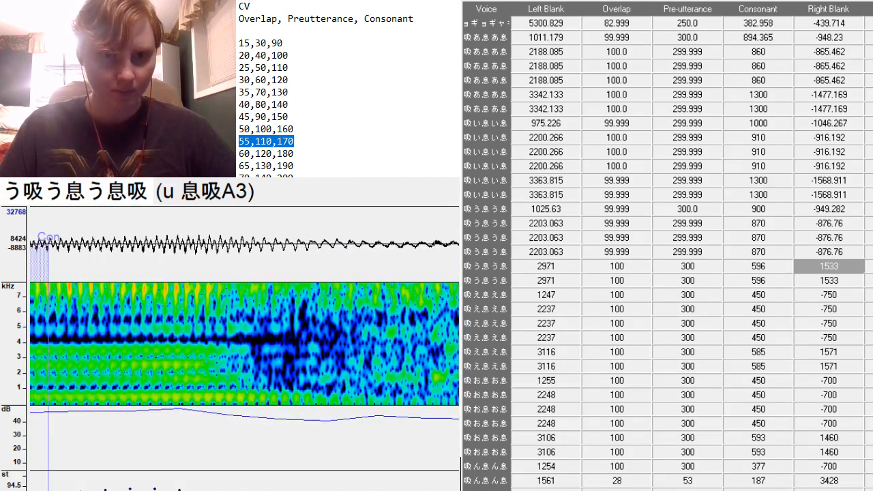
pyautogui.click(304, 422)
# Set the right blank of 'u 息吸A3' to -1500 so that it covers the whole breath.
pyautogui.hscroll(10, 244, 341)
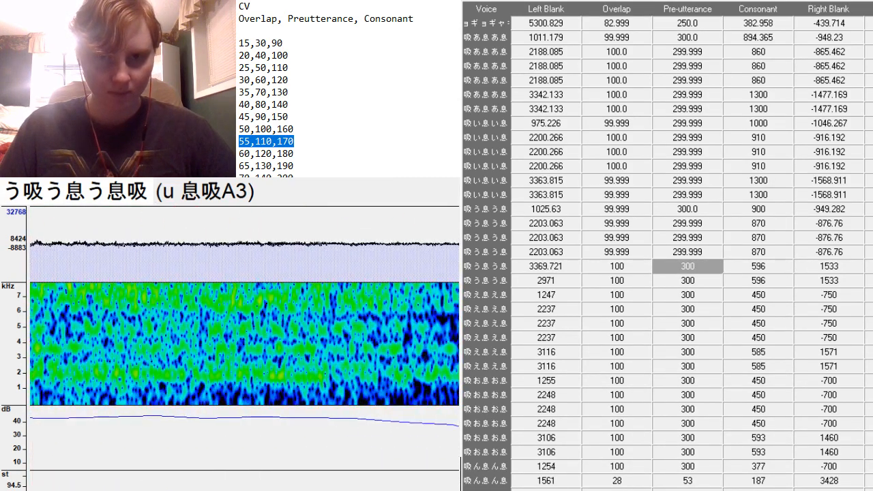
pyautogui.hscroll(8, 244, 341)
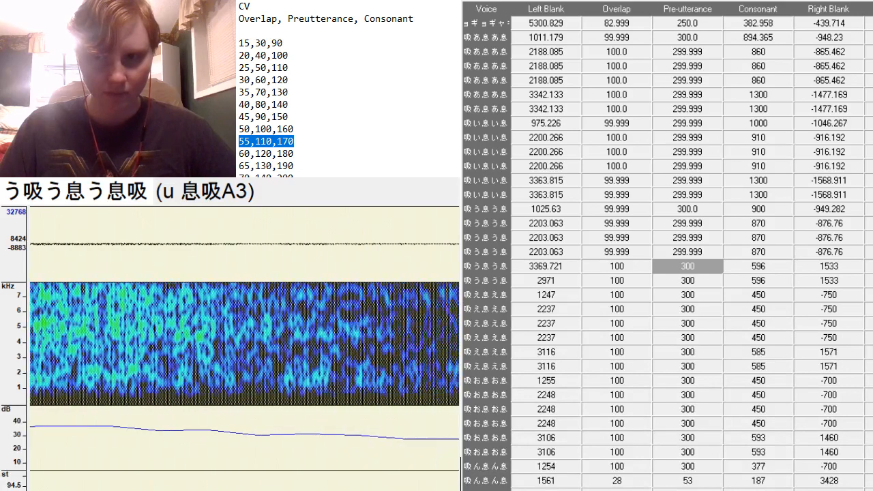
pyautogui.click(846, 266)
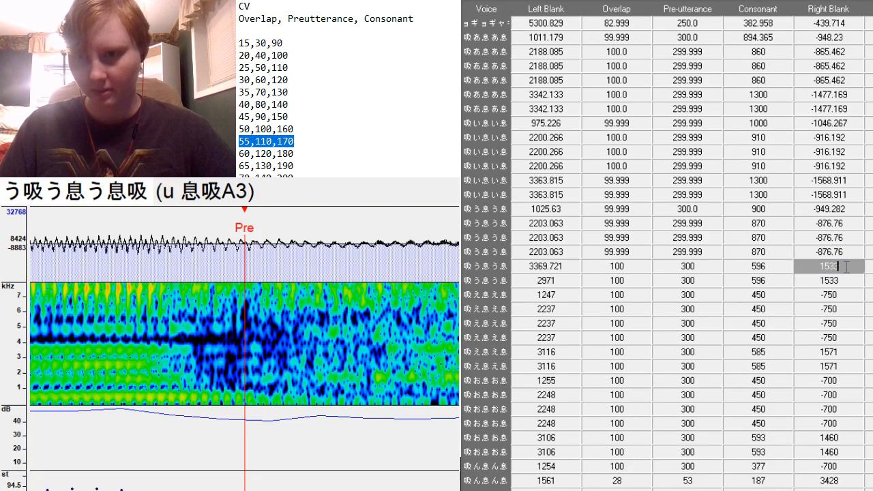
pyautogui.press('BackSpace')
pyautogui.press('BackSpace')
pyautogui.press('BackSpace')
pyautogui.press('BackSpace')
pyautogui.write('-4')
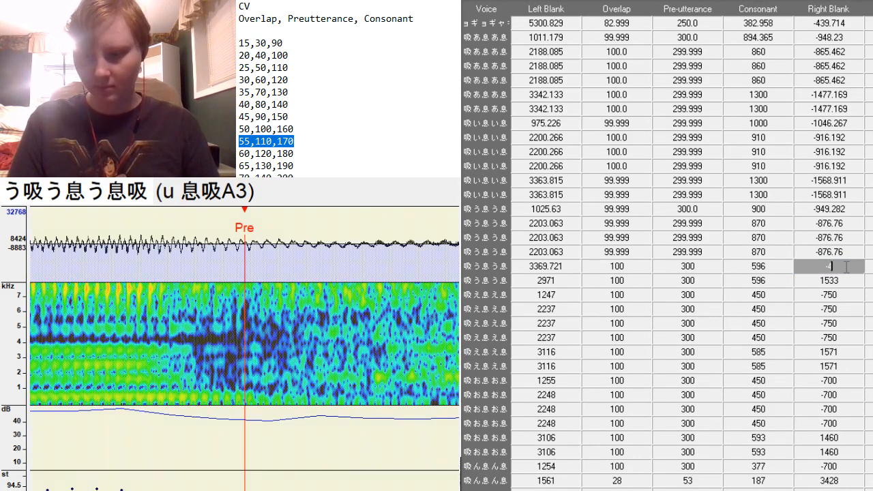
pyautogui.write('00')
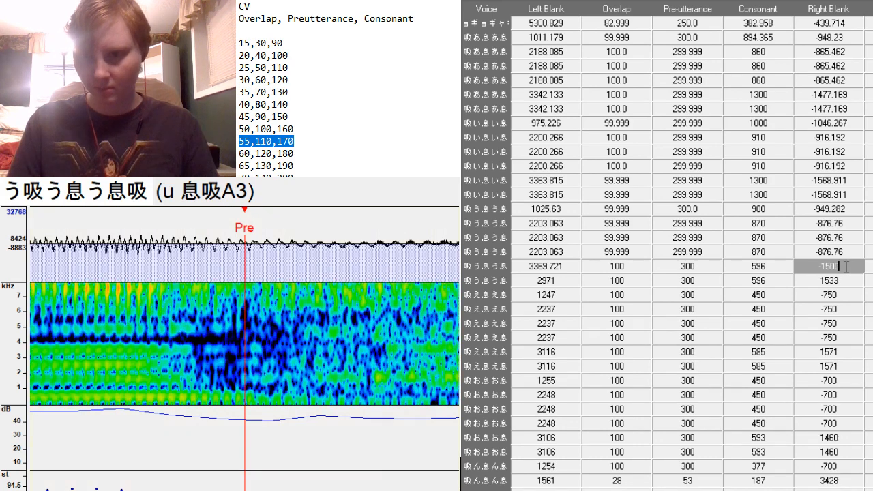
# Set the consonant of 'u 息吸A3' to 1300.
pyautogui.click(770, 266)
pyautogui.press('BackSpace')
pyautogui.press('BackSpace')
pyautogui.press('BackSpace')
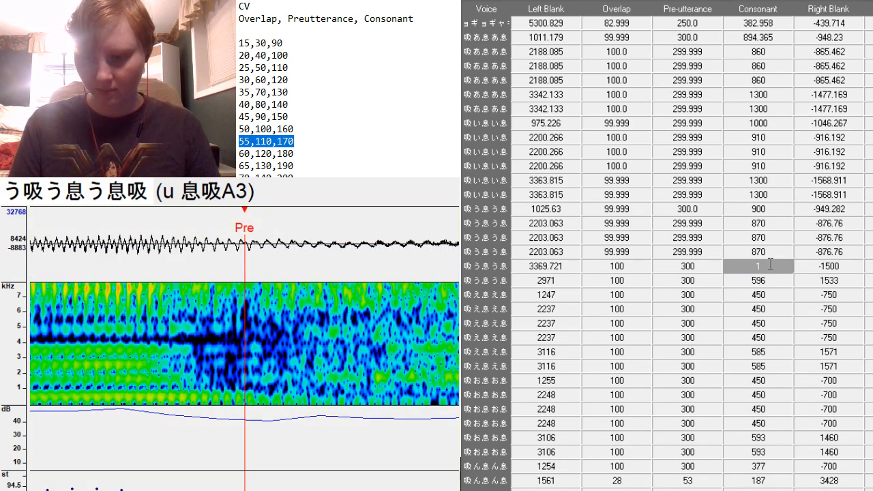
pyautogui.write('1300')
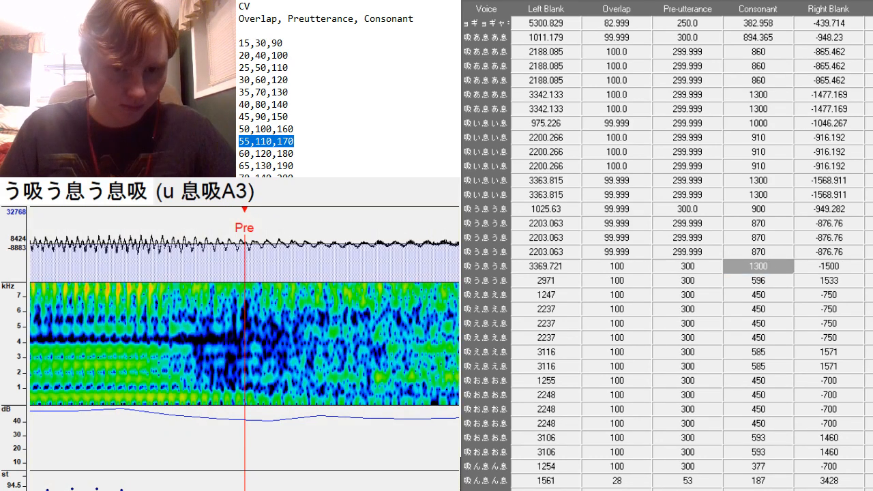
pyautogui.press('Return')
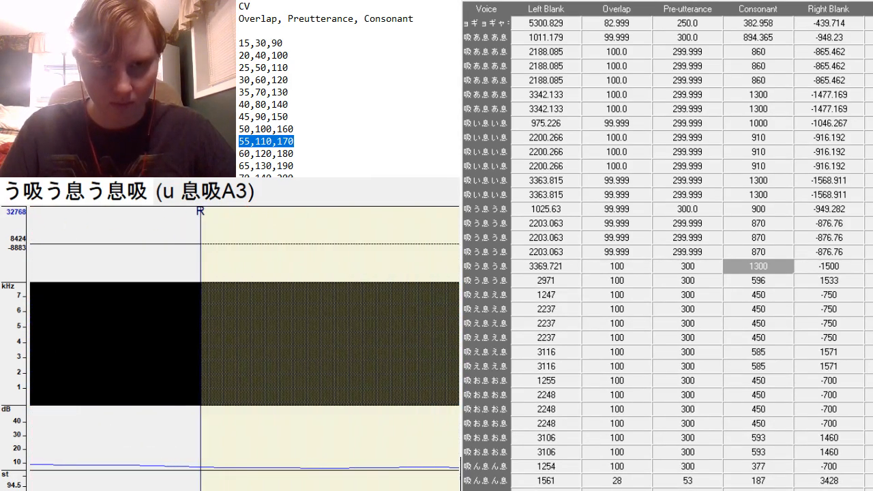
# Copy the five timing values of 'u 息吸A3' to the '息 u2A3' row: 3369.721, 100, 300, 1300, -1500.
pyautogui.click(829, 271)
pyautogui.click(538, 280)
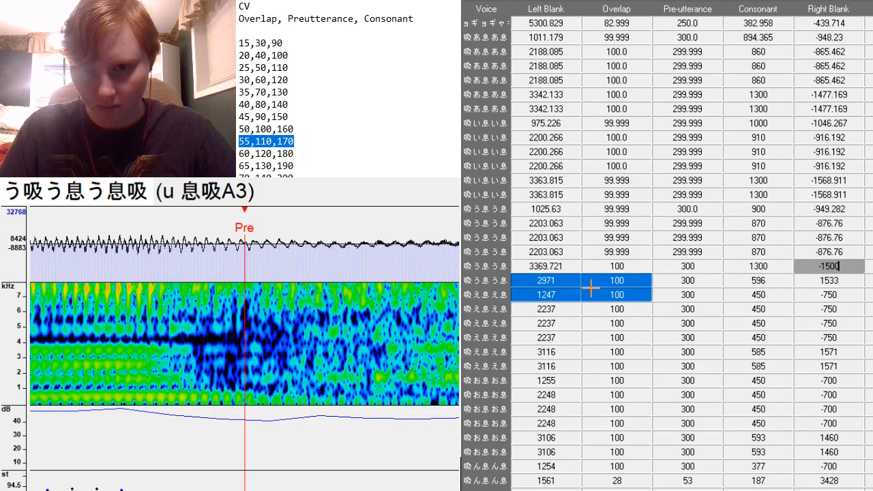
pyautogui.click(807, 281)
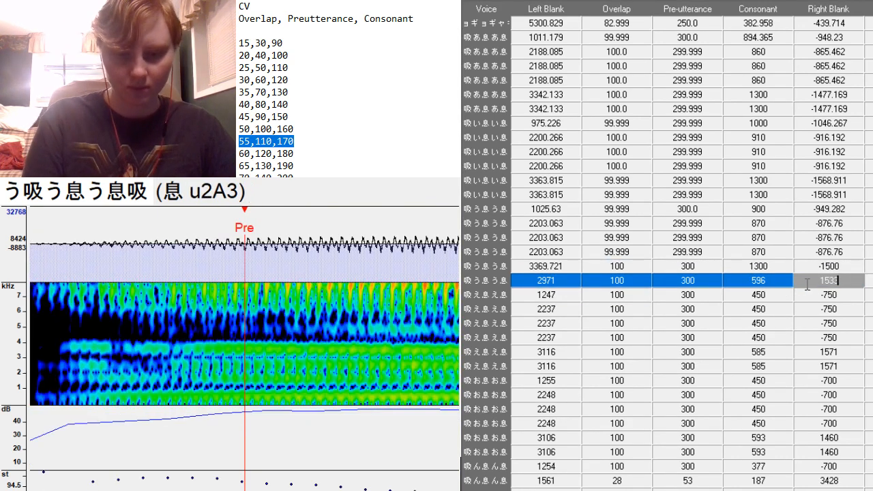
pyautogui.hotkey('ctrl', 'v')
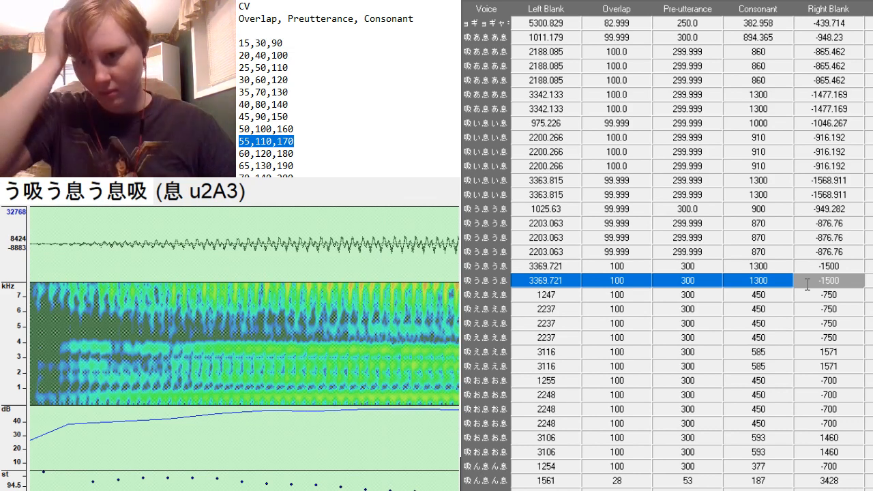
# Align the pre-utterance marker of 'e 吸A3' with the end of the vowel before the breath, left blank about 1022.2.
pyautogui.click(821, 295)
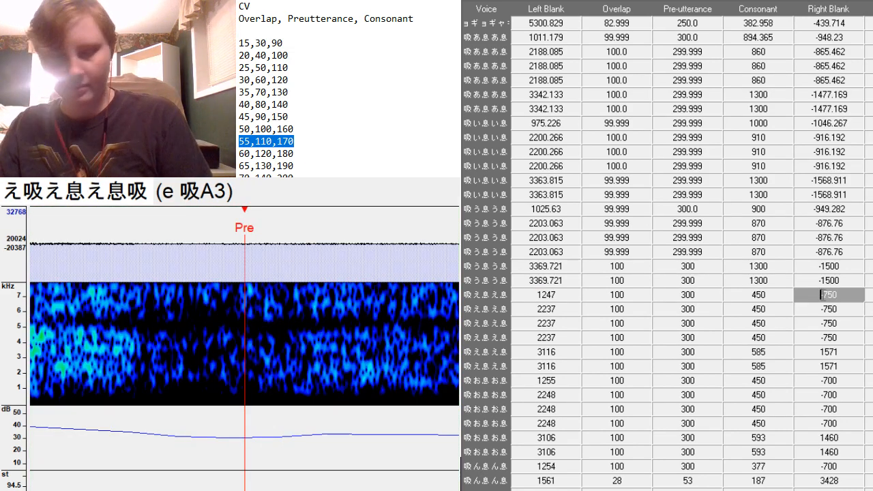
pyautogui.scroll(-3, 805, 298)
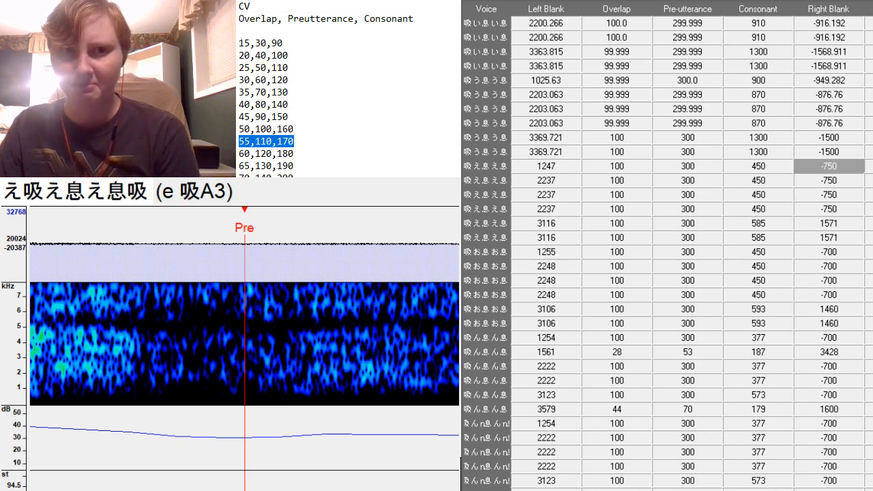
pyautogui.scroll(2, 244, 341)
pyautogui.scroll(3, 244, 342)
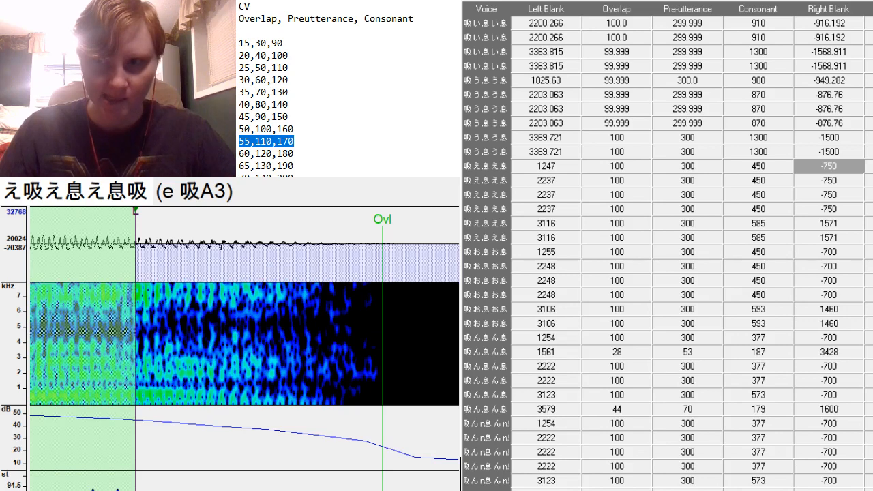
pyautogui.click(321, 404)
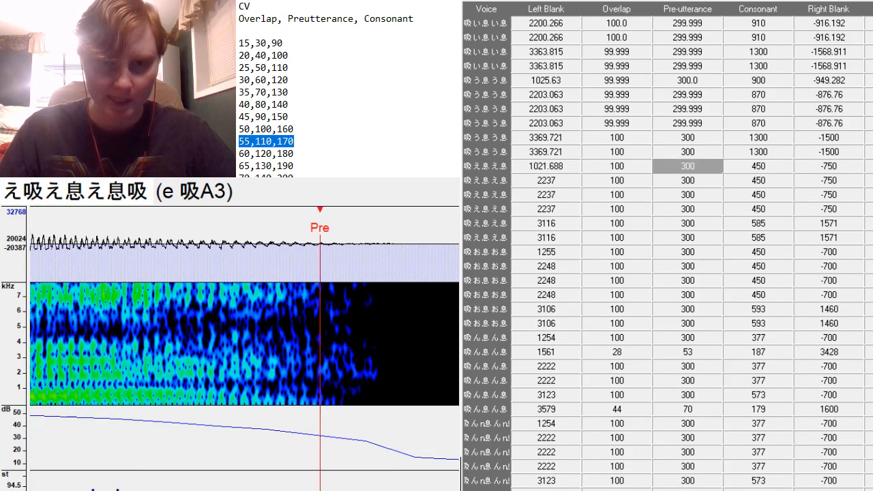
pyautogui.click(323, 405)
pyautogui.scroll(-3, 245, 341)
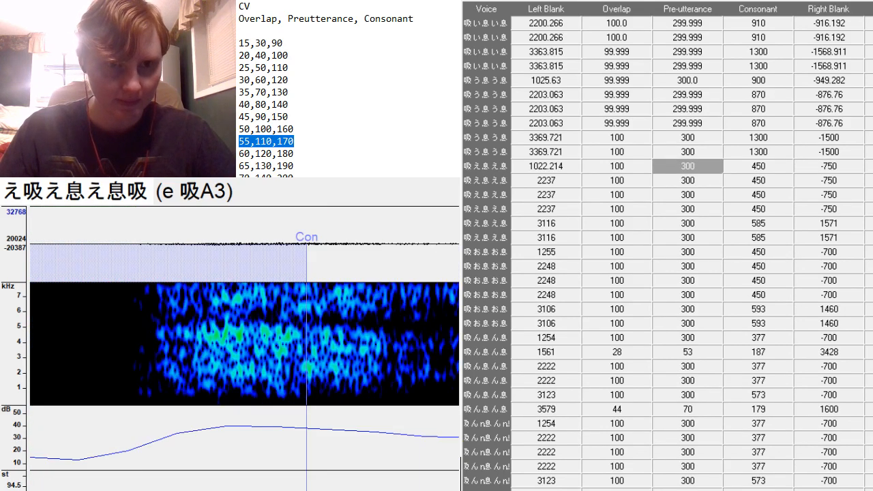
# Move the right blank of 'e 吸A3' past the end of the breath, to about -921.4.
pyautogui.scroll(4, 244, 341)
pyautogui.scroll(-5, 244, 341)
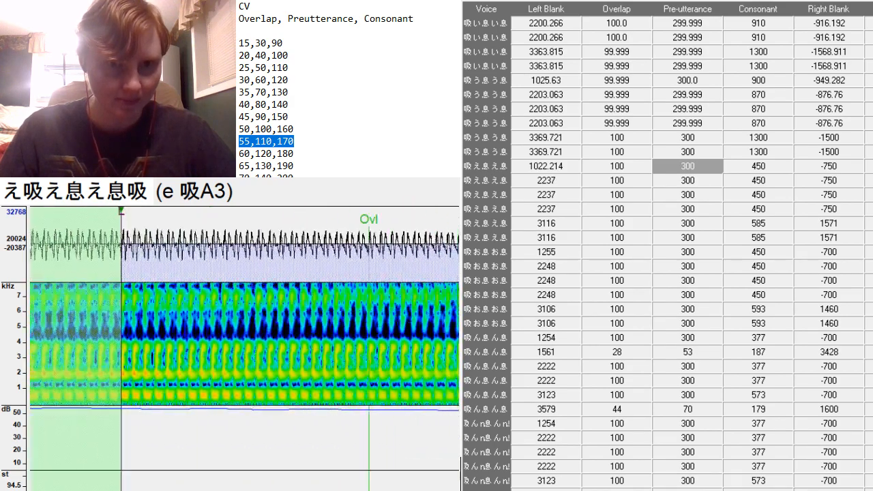
pyautogui.scroll(-5, 244, 342)
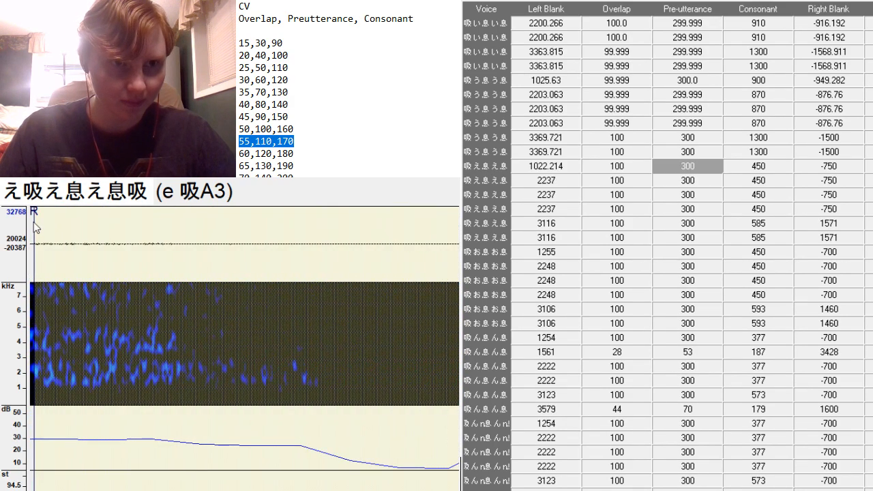
pyautogui.moveTo(34, 222)
pyautogui.mouseDown()
pyautogui.moveTo(82, 225)
pyautogui.moveTo(488, 355)
pyautogui.mouseUp()
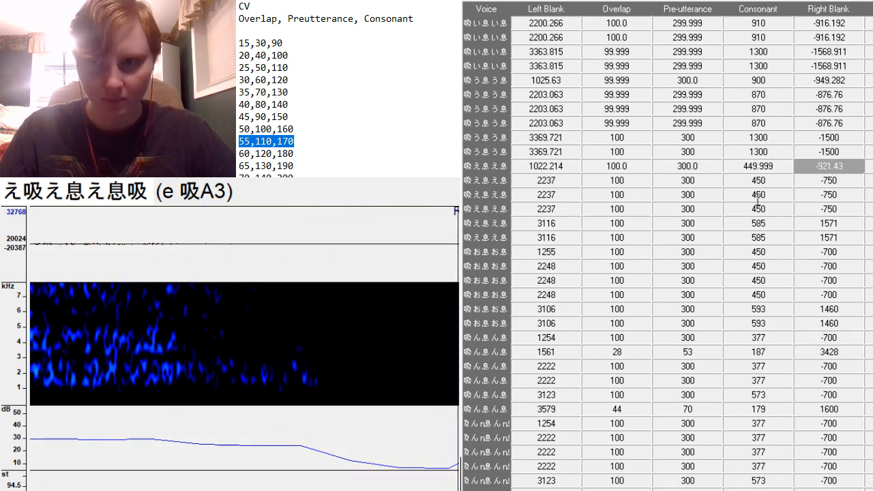
# Set the consonant of 'e 吸A3' to 900.
pyautogui.click(777, 166)
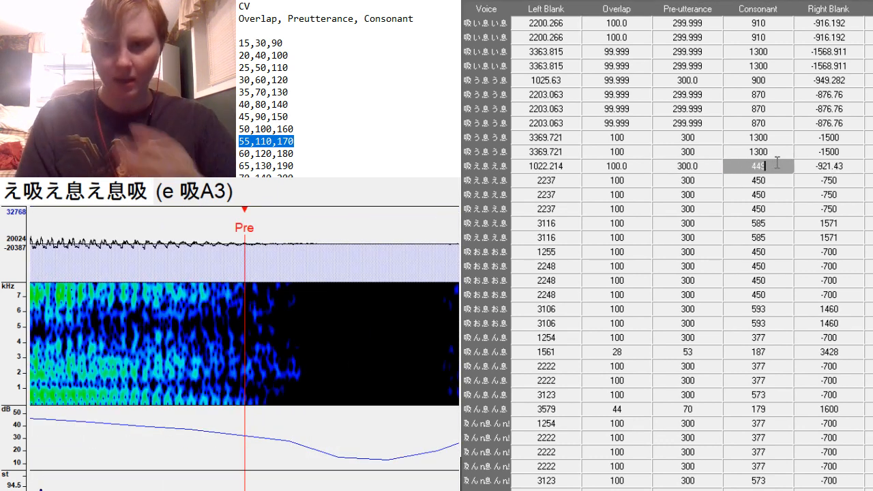
pyautogui.write('900')
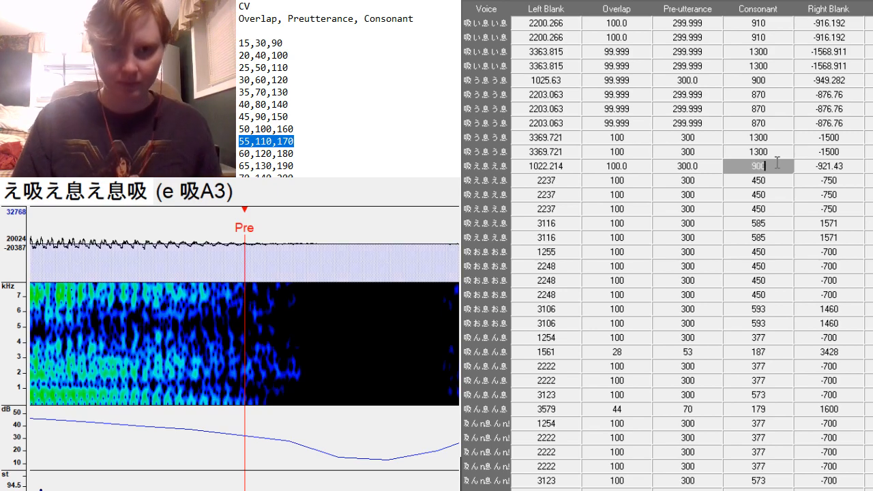
pyautogui.press('Return')
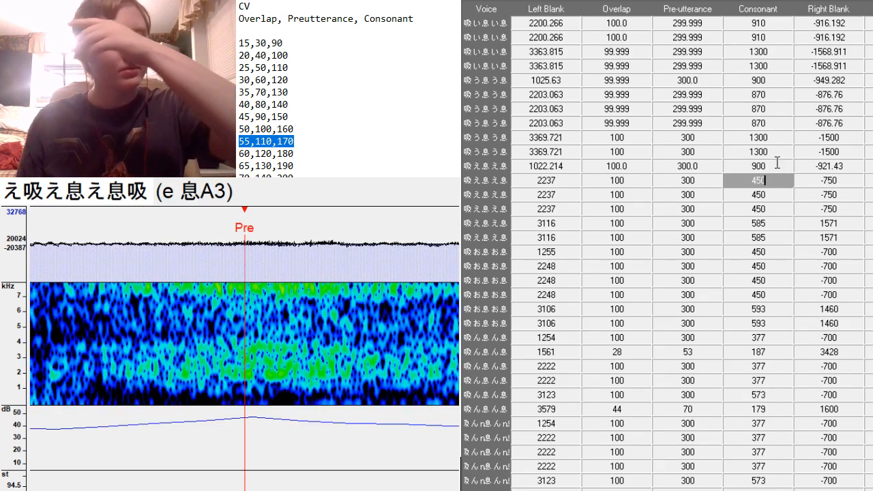
# Align the pre-utterance marker of 'e 息A3' with the end of the vowel before the breath, left blank about 2144.5.
pyautogui.scroll(8, 245, 347)
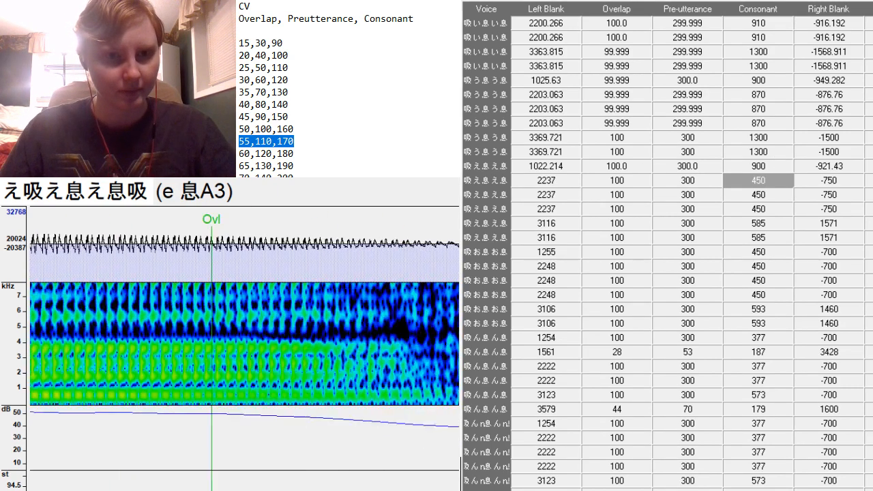
pyautogui.scroll(7, 244, 348)
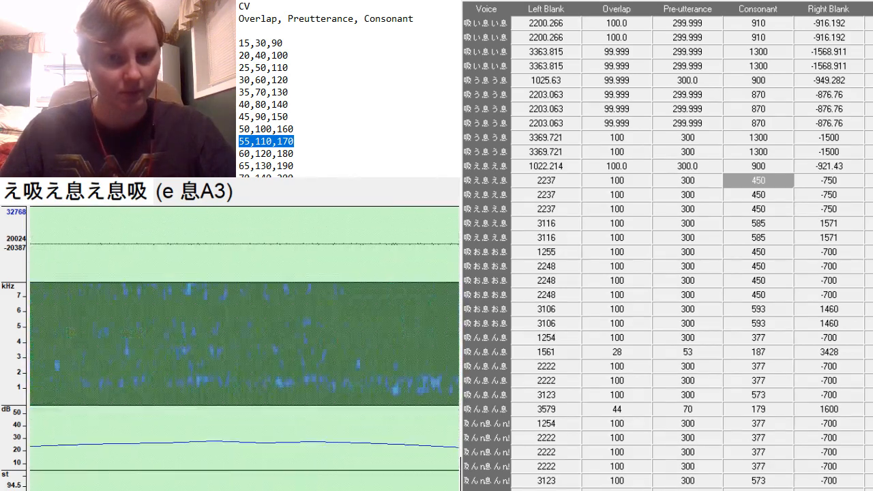
pyautogui.scroll(-3, 245, 348)
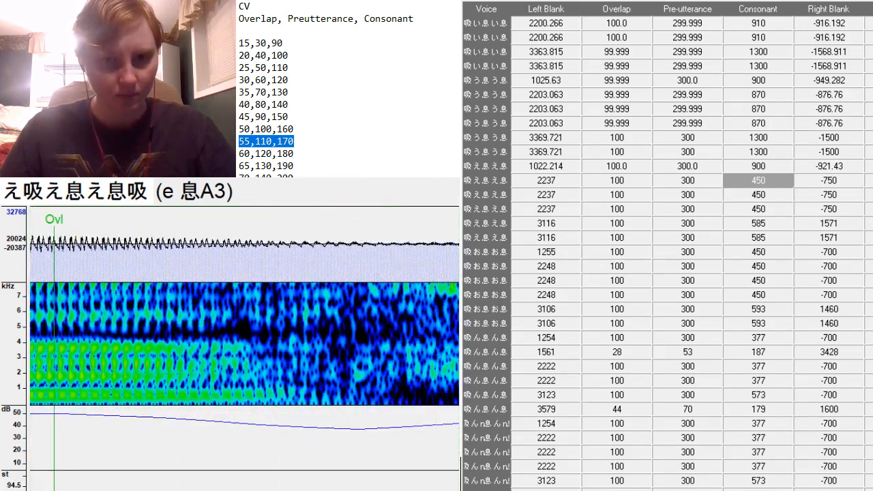
pyautogui.click(320, 393)
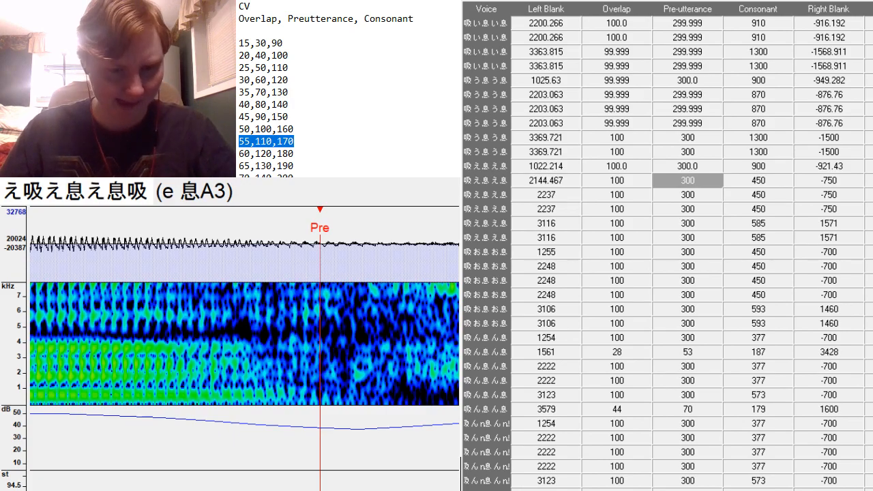
# Move the right blank of 'e 息A3' into the silence after the breath, to about -969.5.
pyautogui.scroll(5, 320, 369)
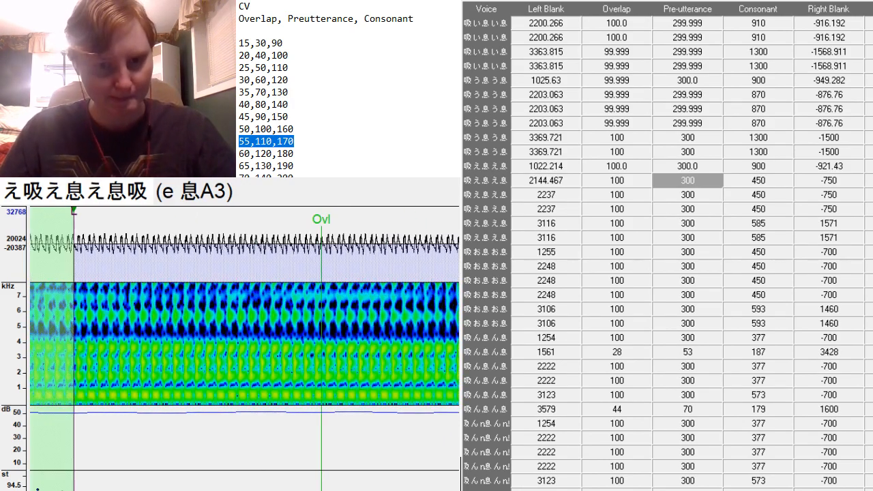
pyautogui.scroll(-6, 320, 369)
pyautogui.scroll(-5, 132, 270)
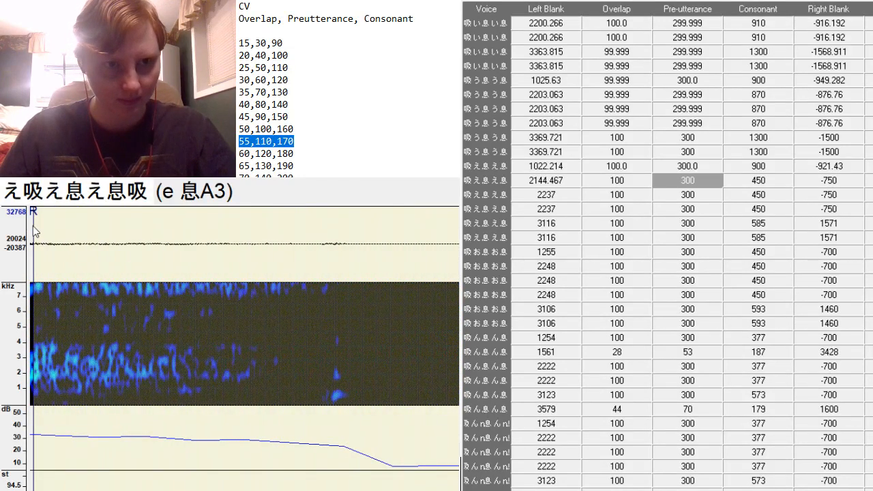
pyautogui.moveTo(36, 232)
pyautogui.mouseDown()
pyautogui.moveTo(502, 359)
pyautogui.moveTo(625, 373)
pyautogui.mouseUp()
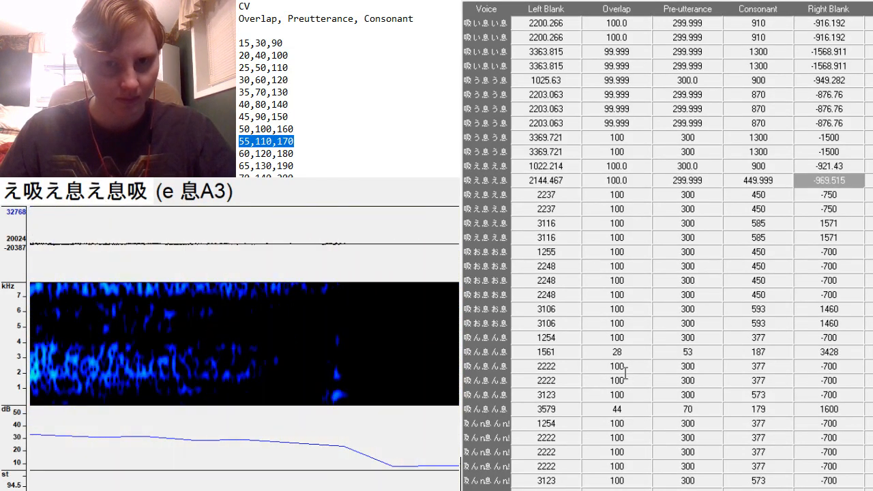
pyautogui.scroll(-4, 245, 348)
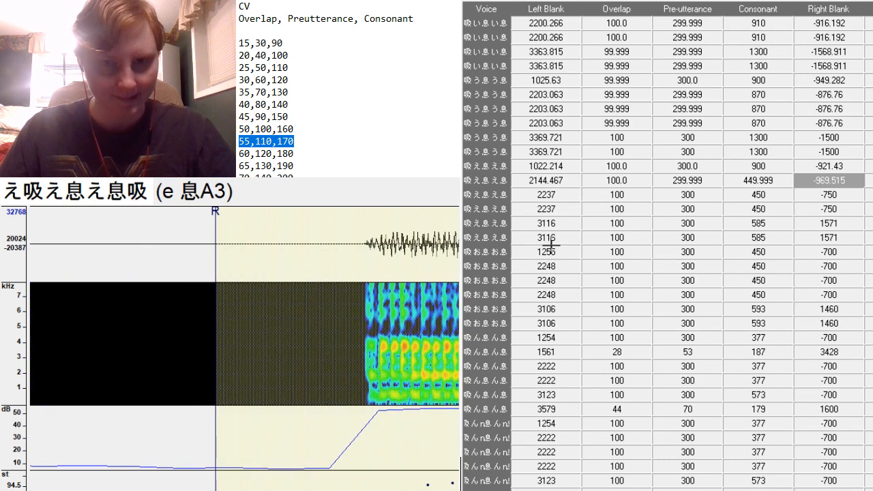
# Set the consonant of 'e 息A3' to 950.
pyautogui.doubleClick(772, 180)
pyautogui.press('BackSpace')
pyautogui.press('BackSpace')
pyautogui.press('BackSpace')
pyautogui.press('BackSpace')
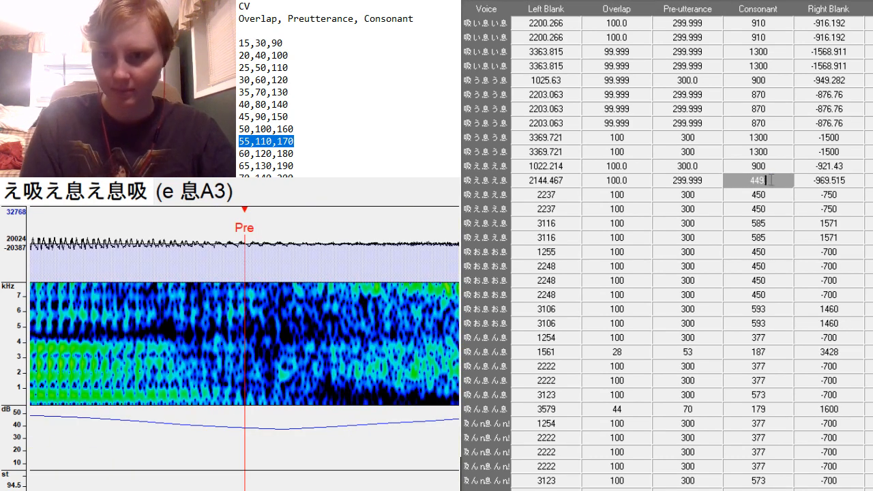
pyautogui.press('BackSpace')
pyautogui.press('BackSpace')
pyautogui.press('BackSpace')
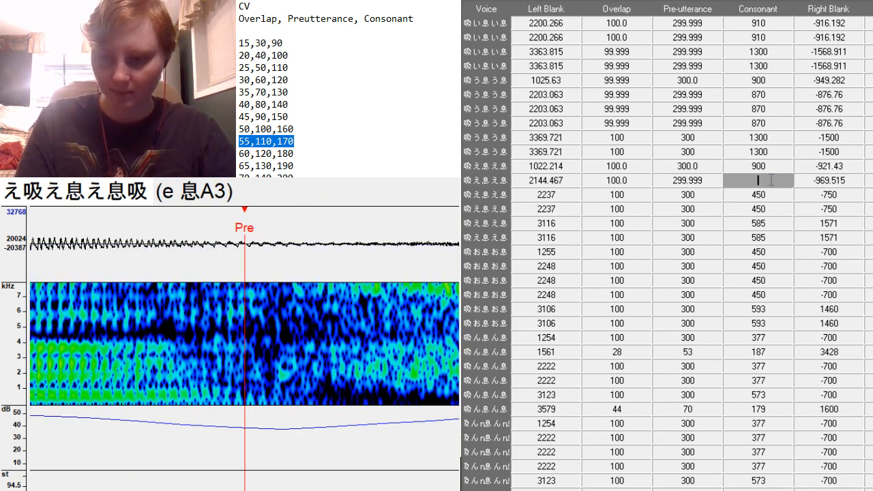
pyautogui.write('950')
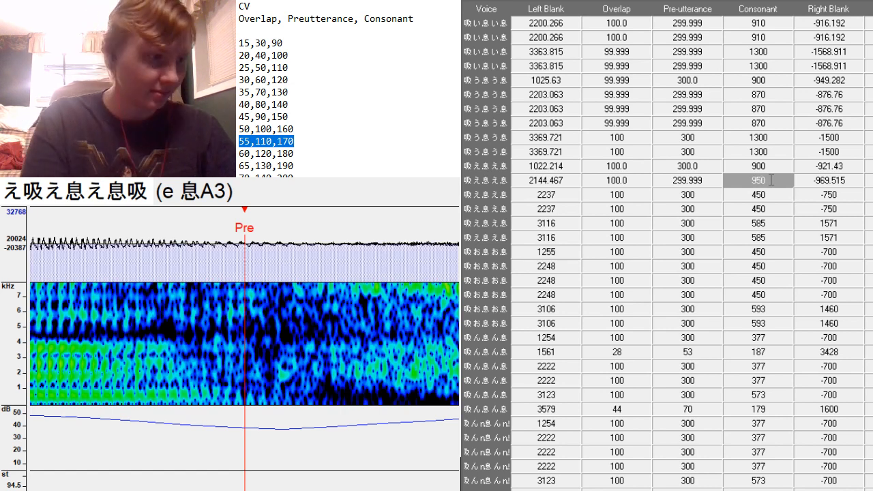
pyautogui.press('Return')
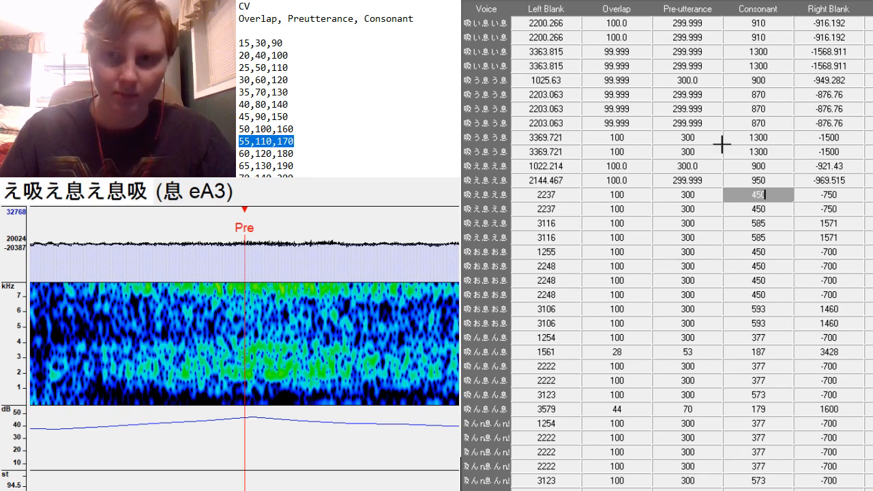
# Copy the five timing values of 'e 息A3' to the '息 eA3' and 'e RA3' rows: 2144.467, 100.0, 299.999, 950, -969.515.
pyautogui.click(536, 178)
pyautogui.click(831, 181)
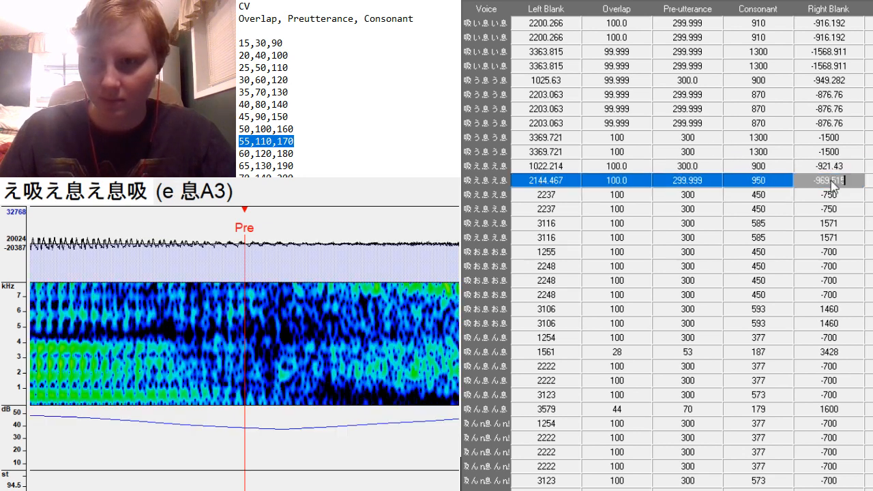
pyautogui.moveTo(846, 195)
pyautogui.mouseDown()
pyautogui.moveTo(832, 220)
pyautogui.moveTo(838, 208)
pyautogui.mouseUp()
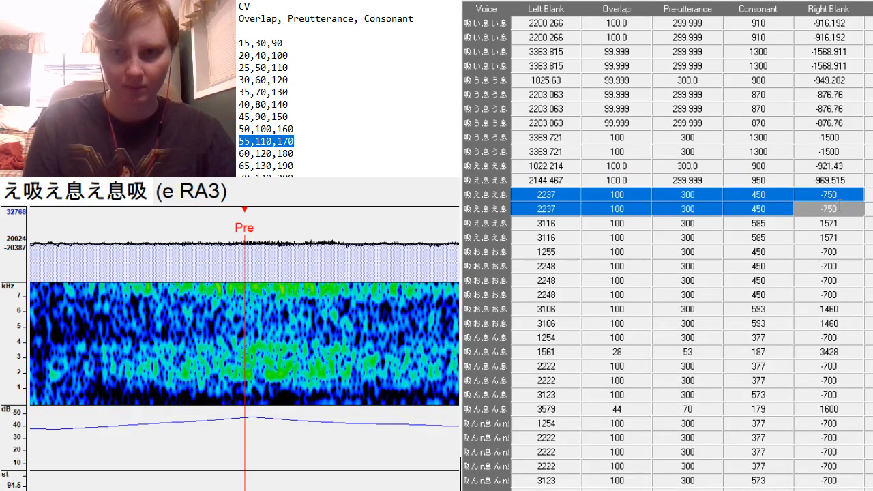
pyautogui.write('2144.467\t100.0\t299.999\t950\t-969.515 2144.467\t100.0\t299.999\t950\t-969.515')
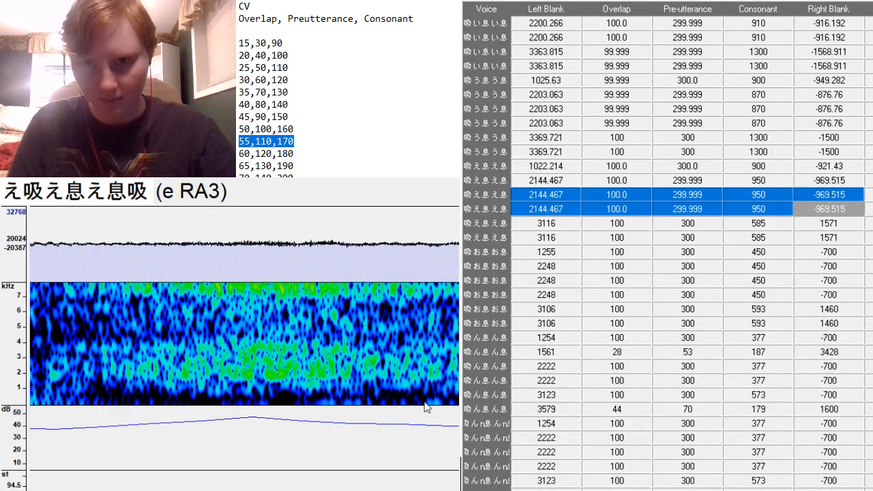
# Align the pre-utterance marker of 'e 息吸A3' with the end of the vowel before the breath, left blank about 3320.6.
pyautogui.press('Down')
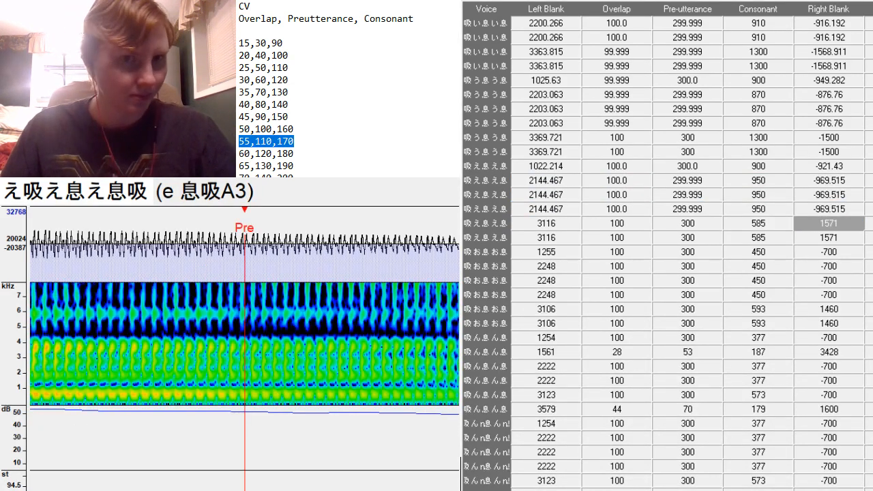
pyautogui.hscroll(5, 244, 382)
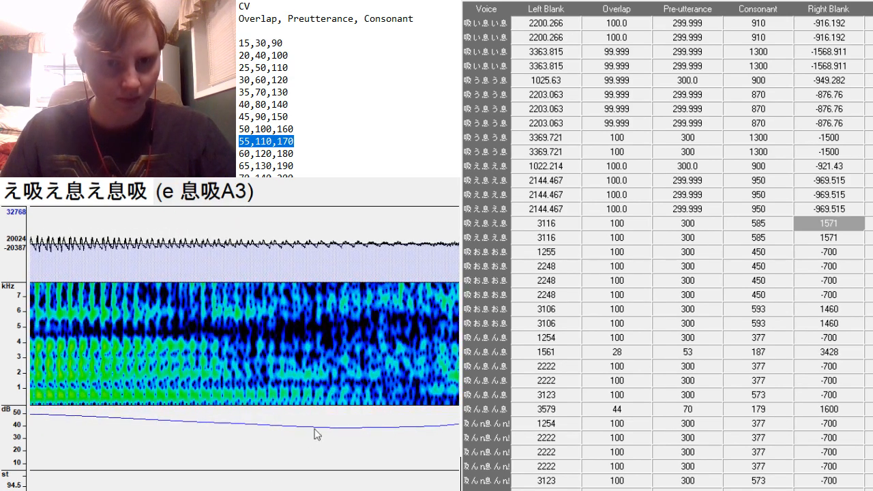
pyautogui.press('F3')
# Make the right blank of 'e 息吸A3' negative, -1571.
pyautogui.click(851, 224)
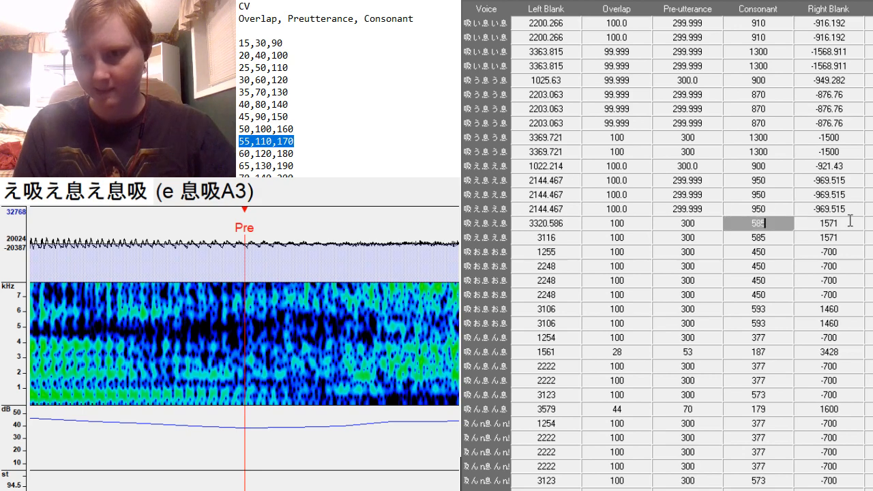
pyautogui.write('-')
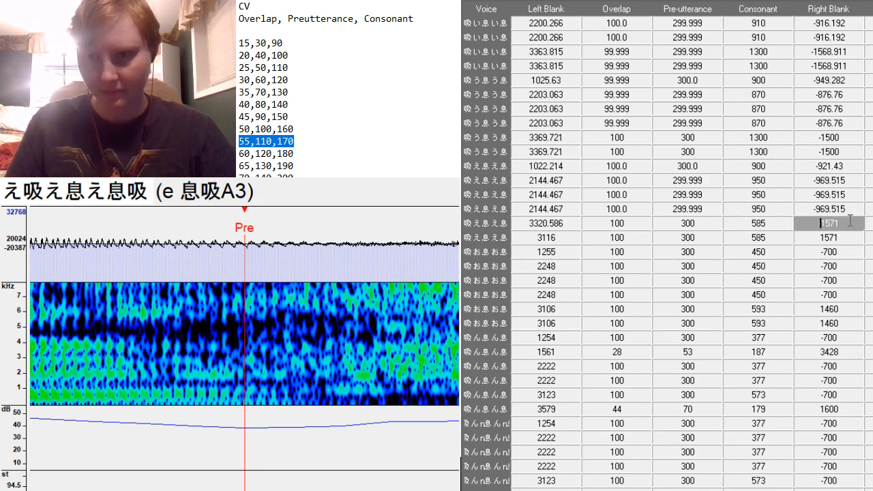
pyautogui.press('Return')
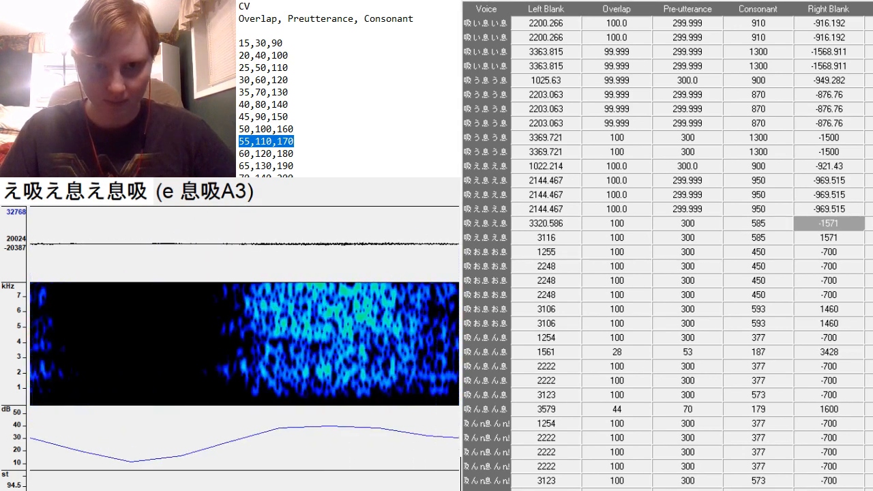
# Set the consonant of 'e 息吸A3' to 1300 and check its position along the breath.
pyautogui.click(759, 216)
pyautogui.press('BackSpace')
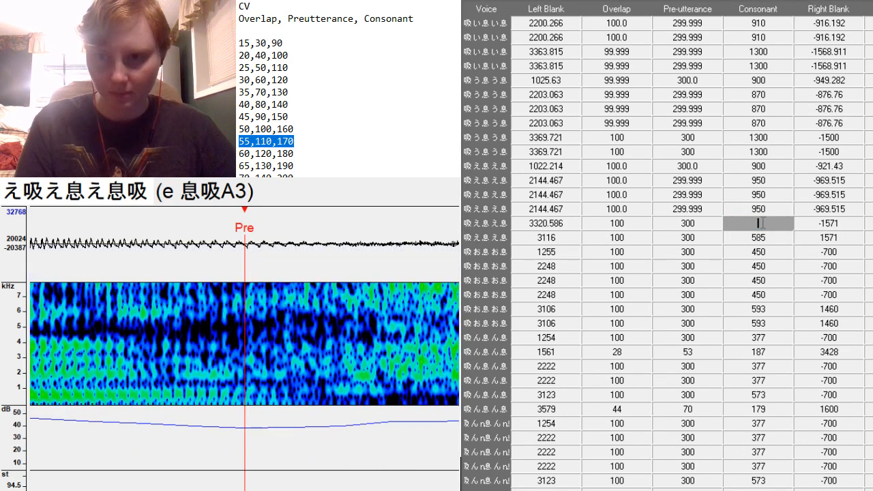
pyautogui.write('13')
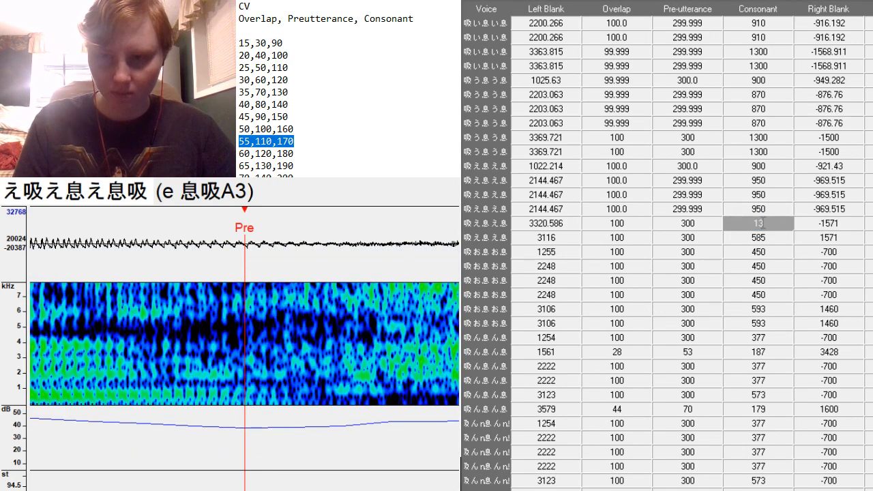
pyautogui.write('00')
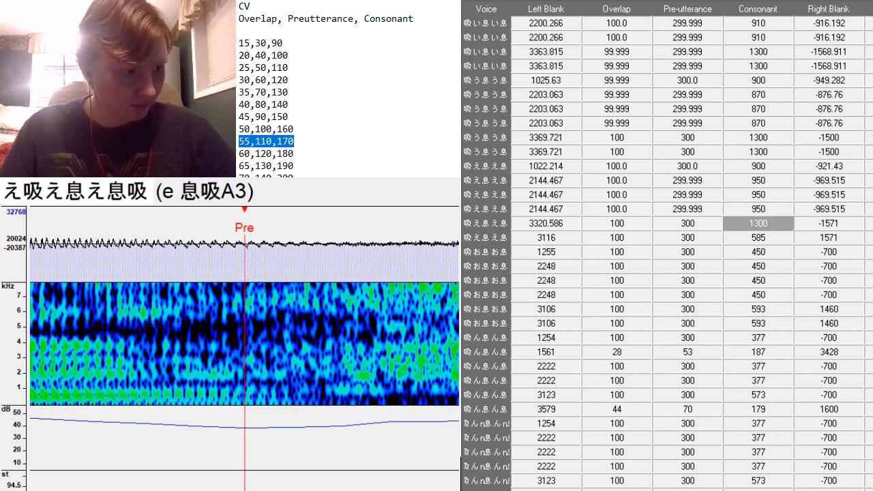
pyautogui.scroll(-10, 245, 341)
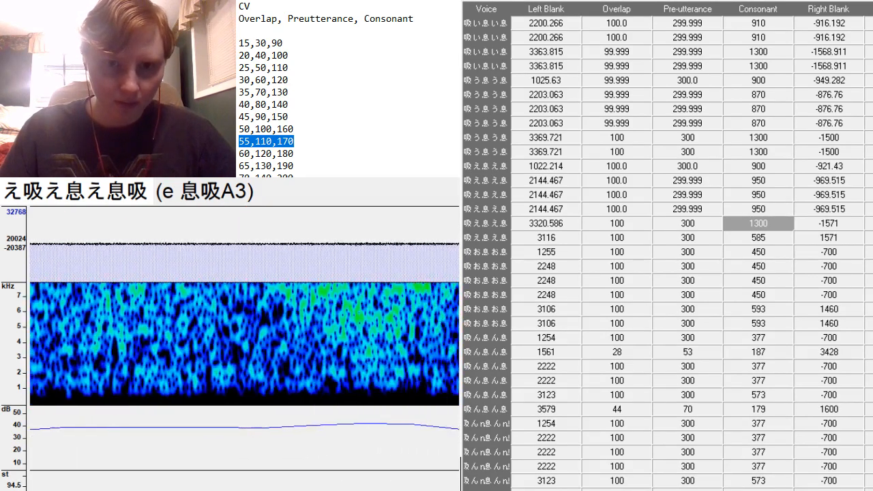
pyautogui.scroll(-5, 245, 341)
# Copy the five timing values of 'e 息吸A3' to the '息 e2A3' row: 3320.586, 100, 300, 1300, -1571.
pyautogui.click(758, 238)
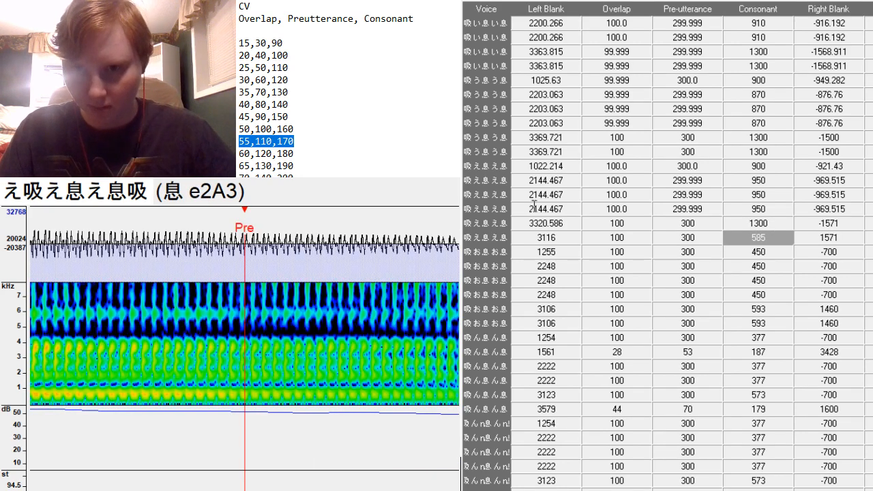
pyautogui.click(546, 223)
pyautogui.click(805, 223)
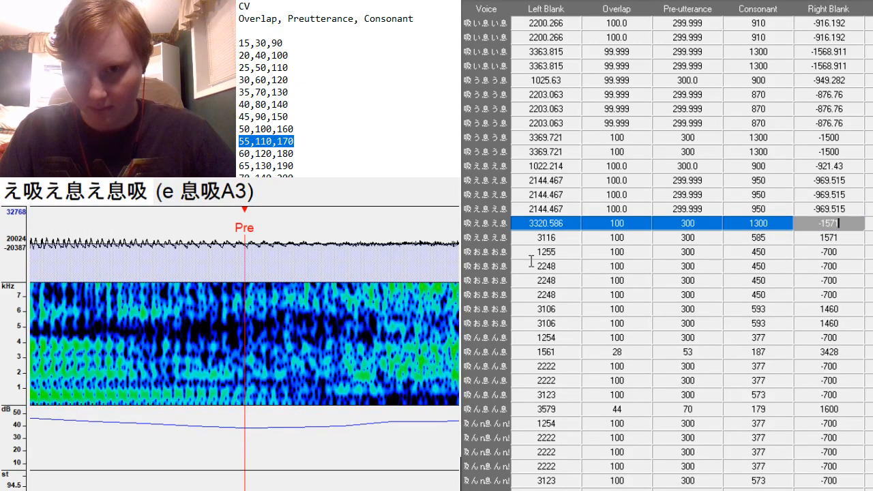
pyautogui.click(822, 237)
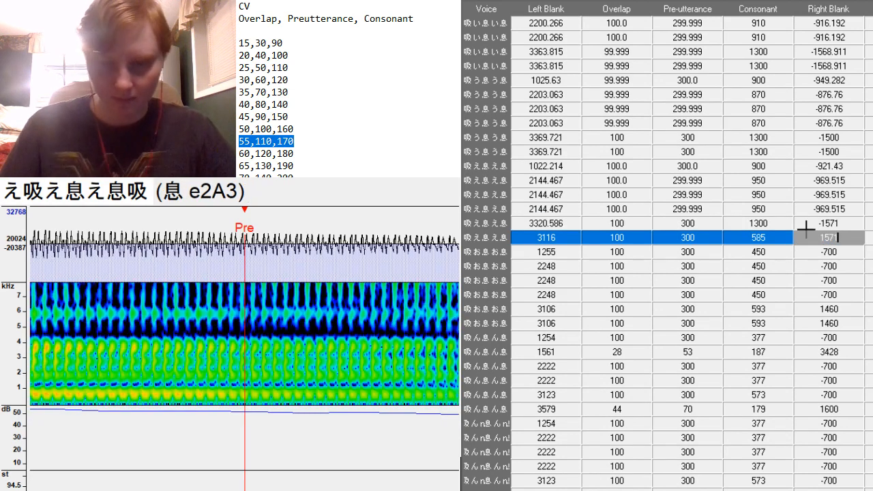
pyautogui.hotkey('ctrl', 'v')
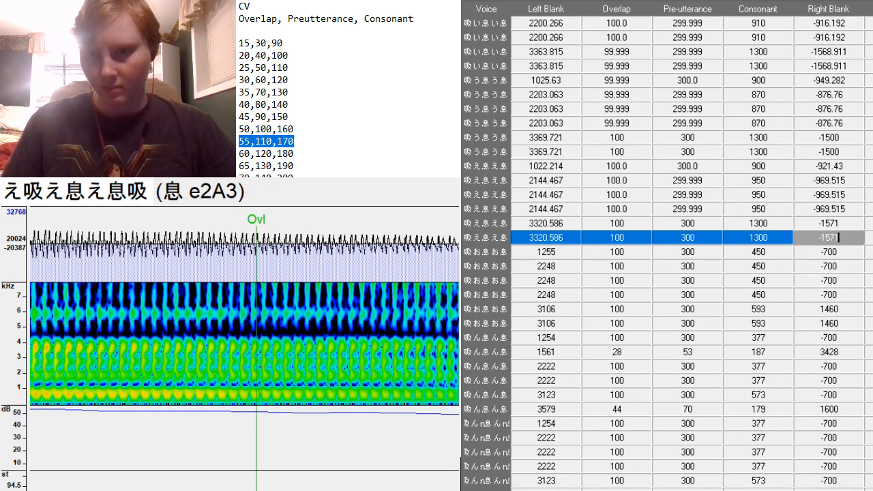
pyautogui.press('Down')
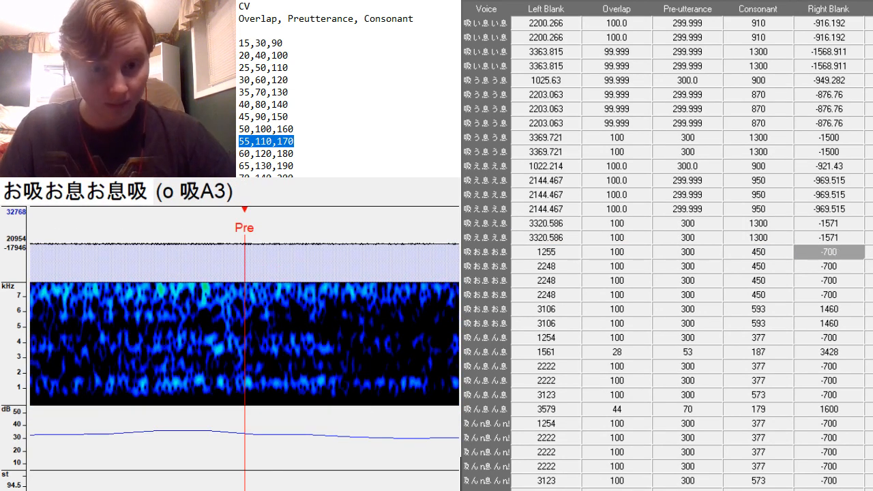
# Align the pre-utterance marker of 'o 吸A3' with the end of the vowel before the breath, left blank about 977.1.
pyautogui.scroll(5, 244, 341)
pyautogui.scroll(-4, 244, 342)
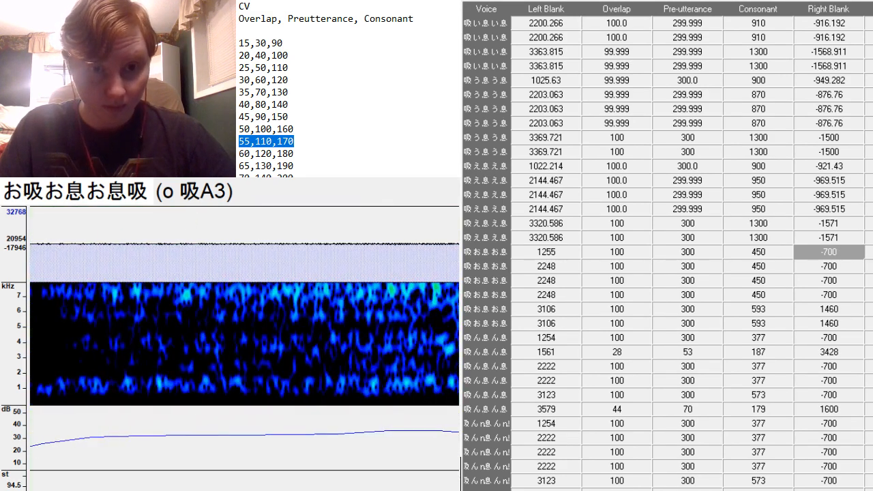
pyautogui.scroll(2, 245, 341)
pyautogui.press('F6')
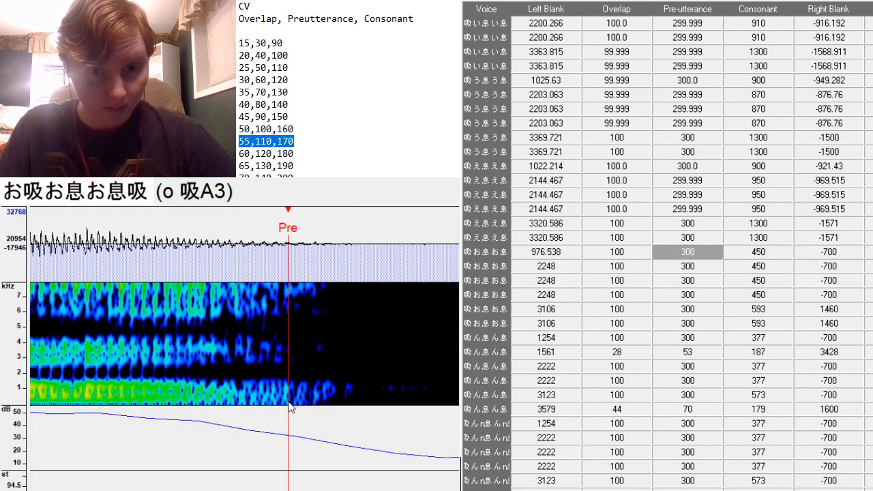
pyautogui.press('F6')
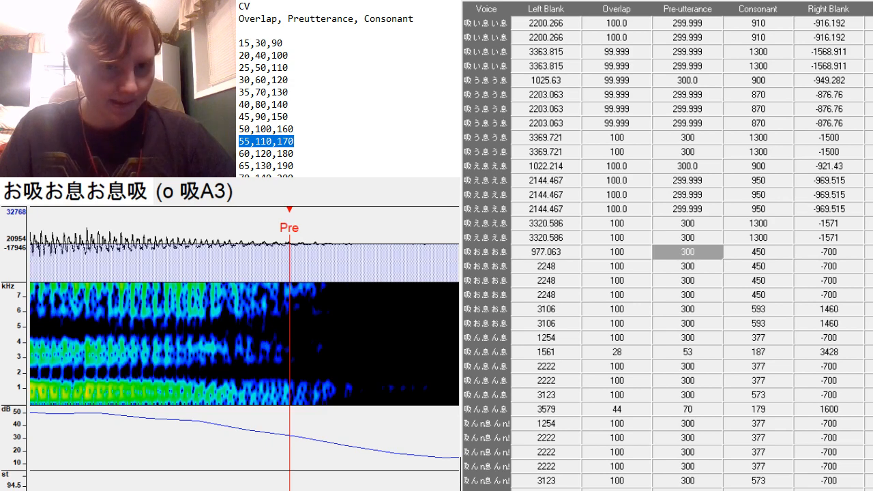
# Move the right blank of 'o 吸A3' to the silence after the breath, at about -1003.4.
pyautogui.scroll(2, 244, 342)
pyautogui.scroll(-6, 245, 341)
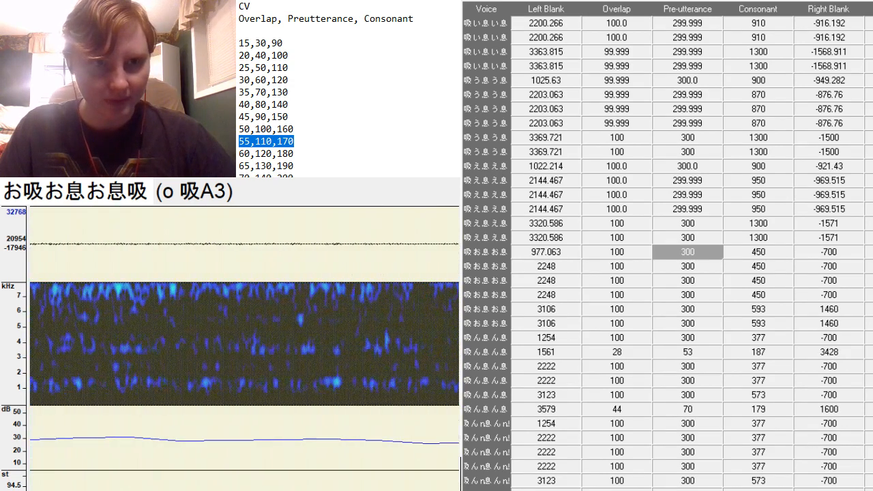
pyautogui.scroll(2, 206, 359)
pyautogui.press('F8')
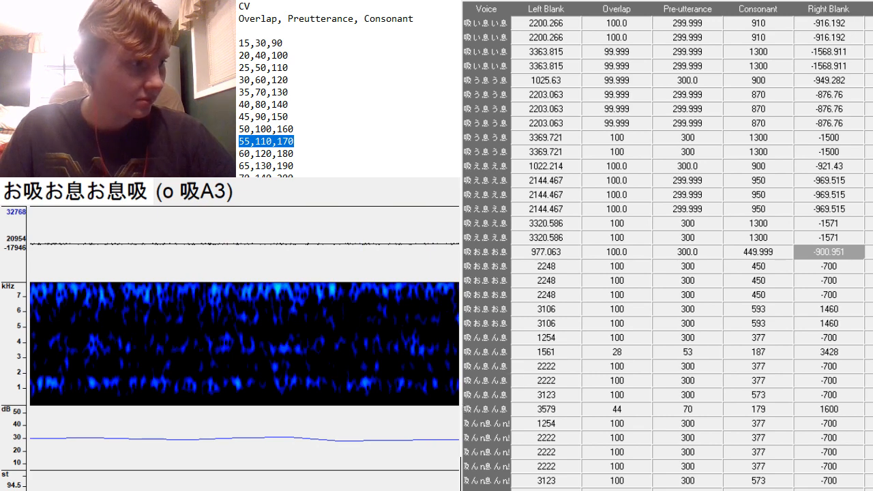
pyautogui.scroll(-3, 218, 268)
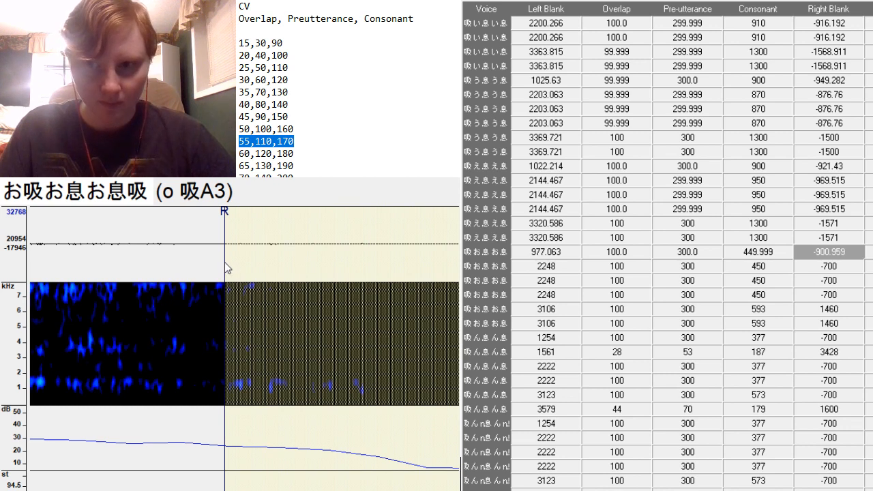
pyautogui.moveTo(225, 268); pyautogui.dragTo(477, 273)
# Set the consonant of 'o 吸A3' to 920 and check its position near the end of the breath.
pyautogui.click(781, 252)
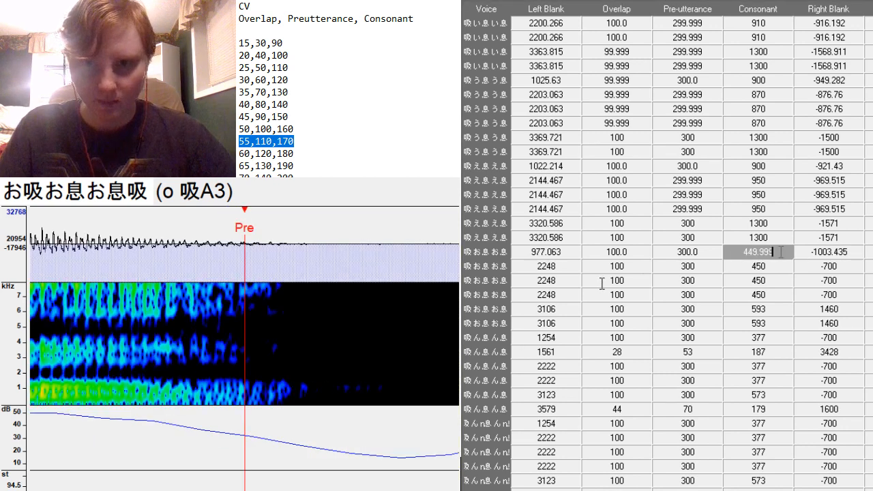
pyautogui.write('449')
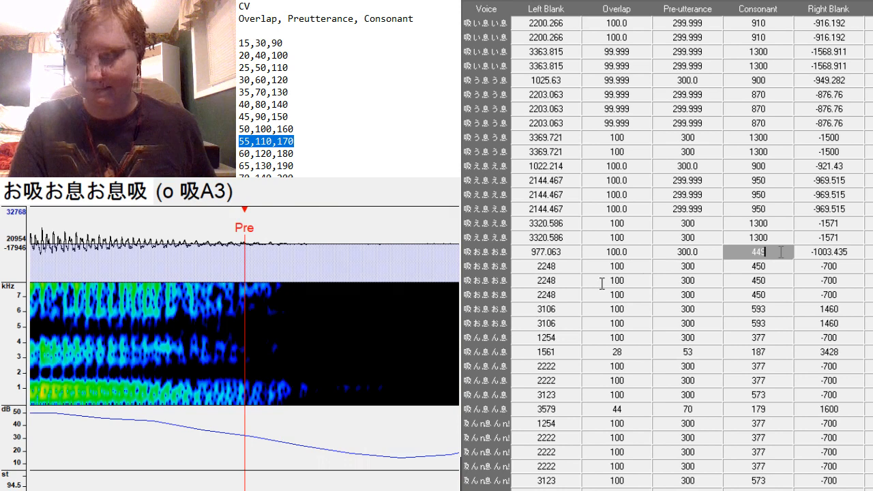
pyautogui.press('BackSpace')
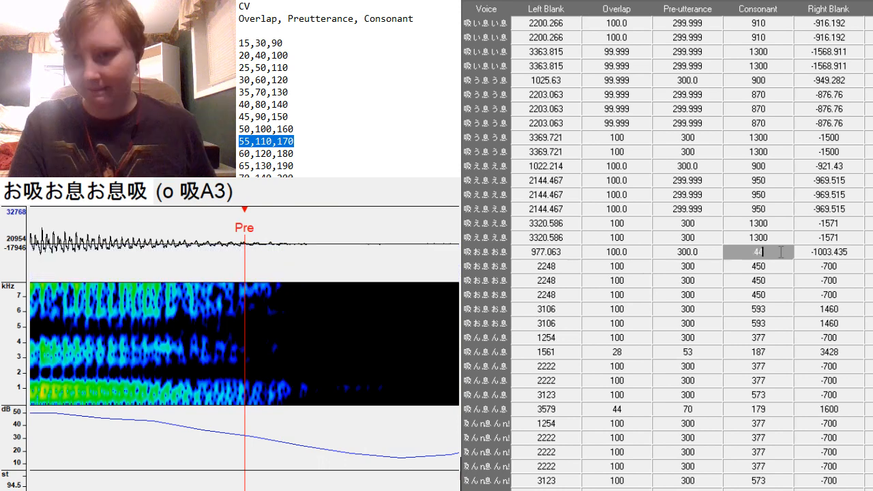
pyautogui.press('BackSpace')
pyautogui.press('BackSpace')
pyautogui.write('920')
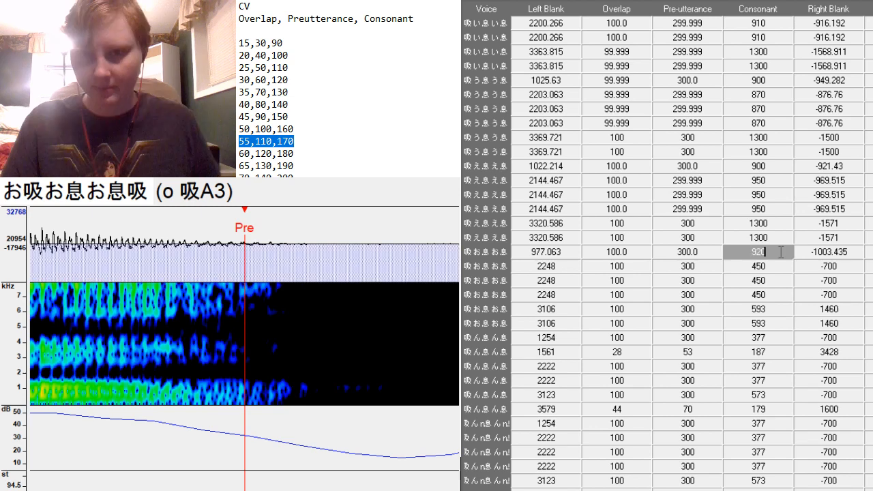
pyautogui.press('Return')
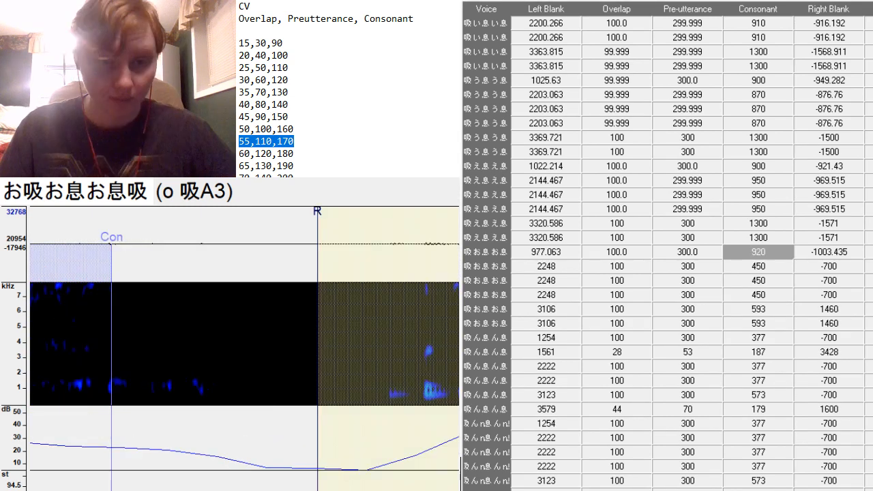
# Align the pre-utterance of 'o 息A3' with the vowel's end, left blank about 2180.3, and move its right blank to about -875.7.
pyautogui.press('Down')
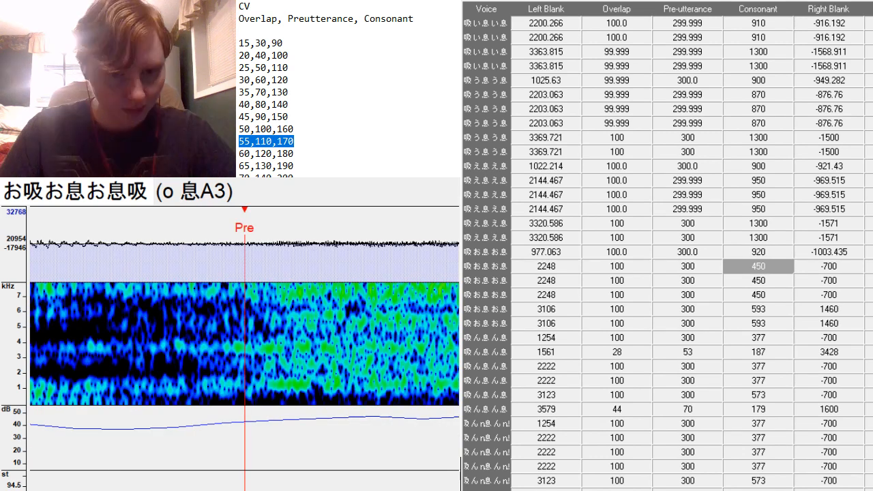
pyautogui.press('Left')
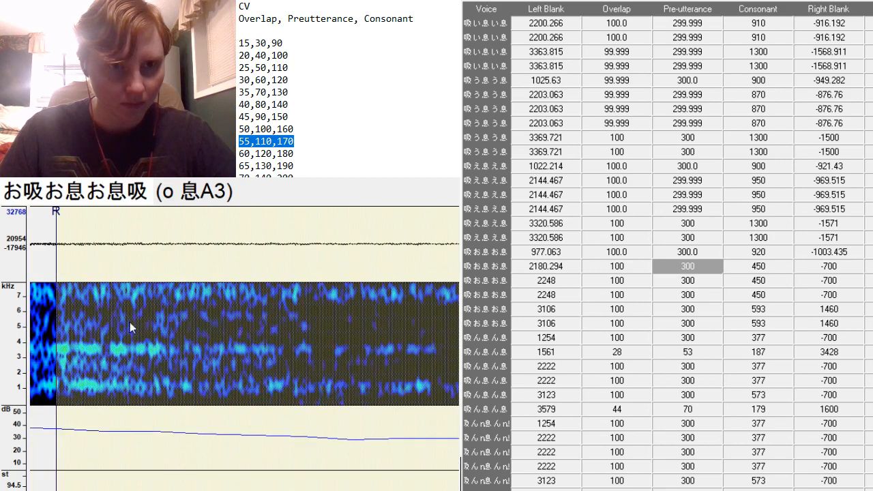
pyautogui.moveTo(55, 259)
pyautogui.mouseDown()
pyautogui.moveTo(529, 285)
pyautogui.moveTo(526, 279)
pyautogui.mouseUp()
pyautogui.scroll(-3, 244, 339)
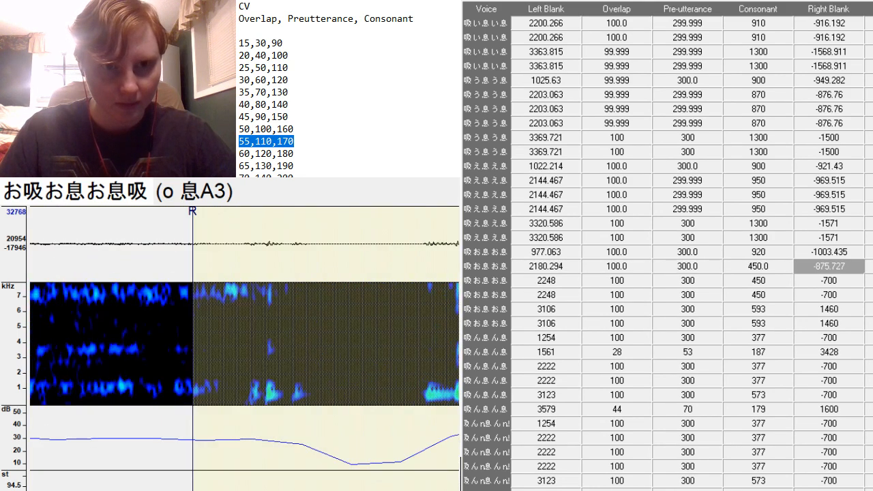
# Set the consonant of 'o 息A3' to 860.
pyautogui.click(790, 266)
pyautogui.press('BackSpace')
pyautogui.press('BackSpace')
pyautogui.press('BackSpace')
pyautogui.press('BackSpace')
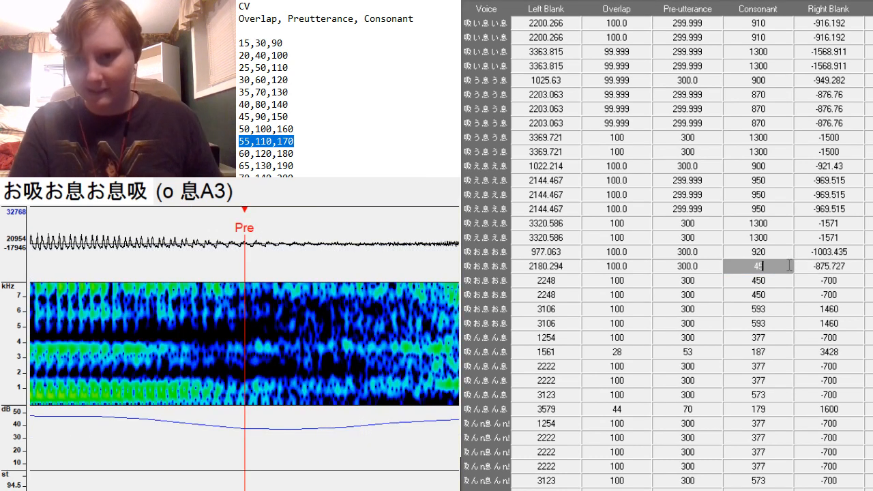
pyautogui.press('BackSpace')
pyautogui.write('860')
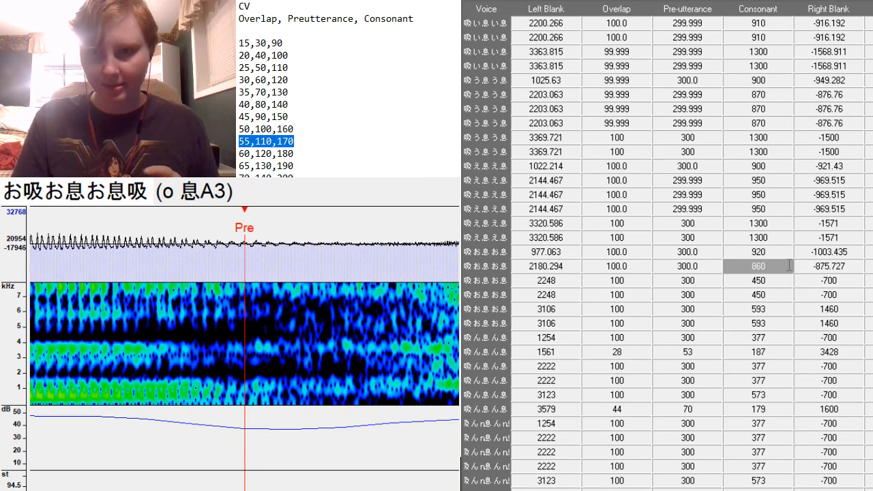
pyautogui.press('Return')
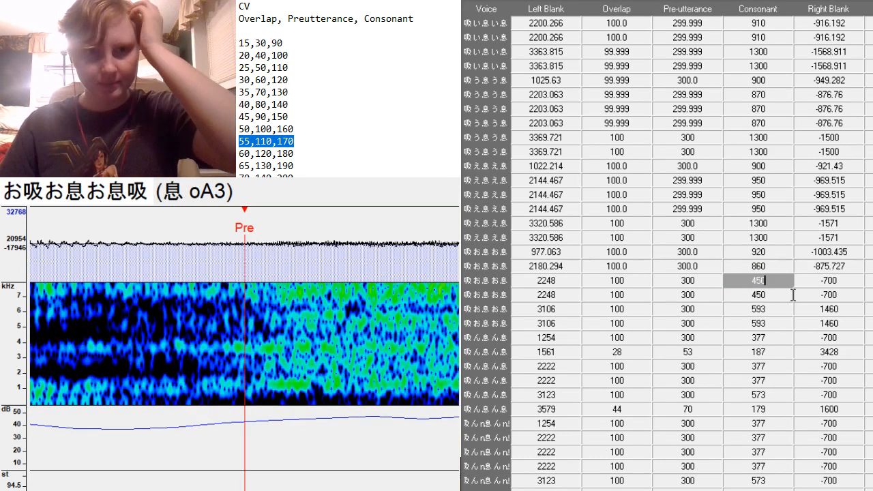
# Copy the five timing values of 'o 息A3' to the '息 oA3' and 'o RA3' rows: 2180.294, 100.0, 300.0, 860, -875.727.
pyautogui.moveTo(549, 267); pyautogui.dragTo(846, 266)
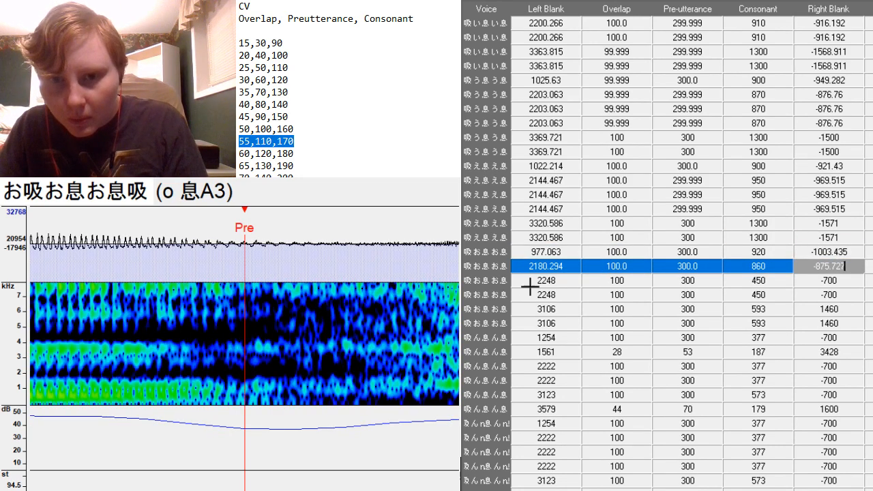
pyautogui.moveTo(525, 280); pyautogui.dragTo(848, 298)
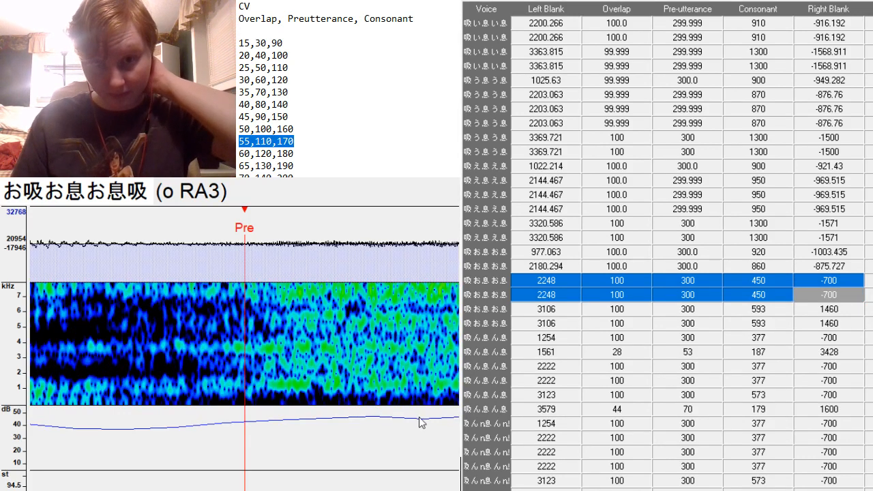
pyautogui.write('2180.294\t100.0\t300.0\t860\t-875.727 2180.294\t100.0\t300.0\t860\t-875.727')
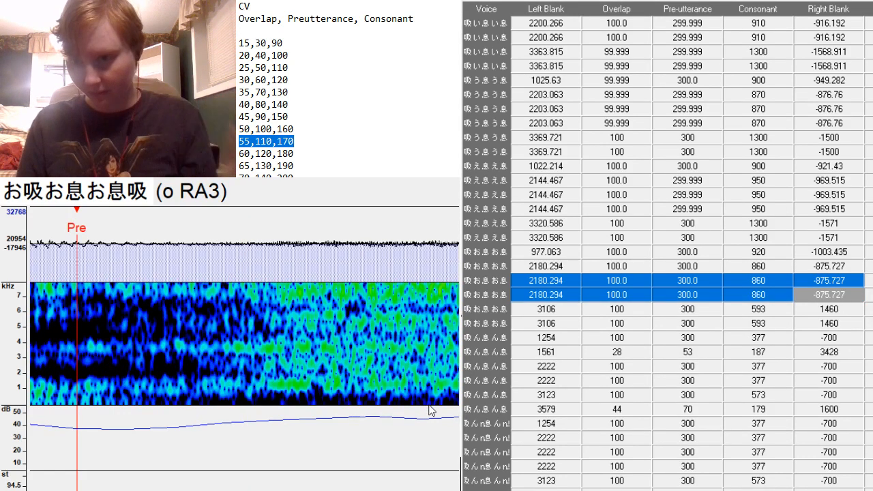
# Align the pre-utterance marker of 'o 息吸A3' with the end of the vowel before the breath, left blank about 3278.9.
pyautogui.press('Down')
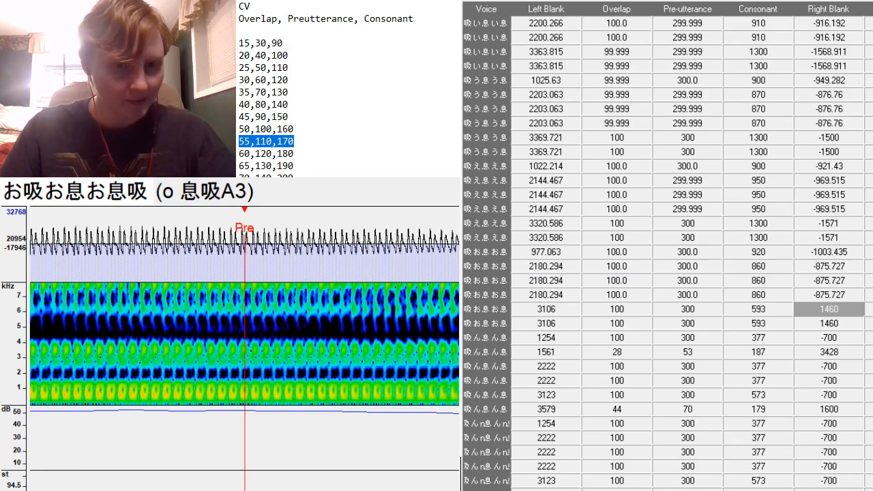
pyautogui.scroll(-2, 434, 334)
pyautogui.press('F3')
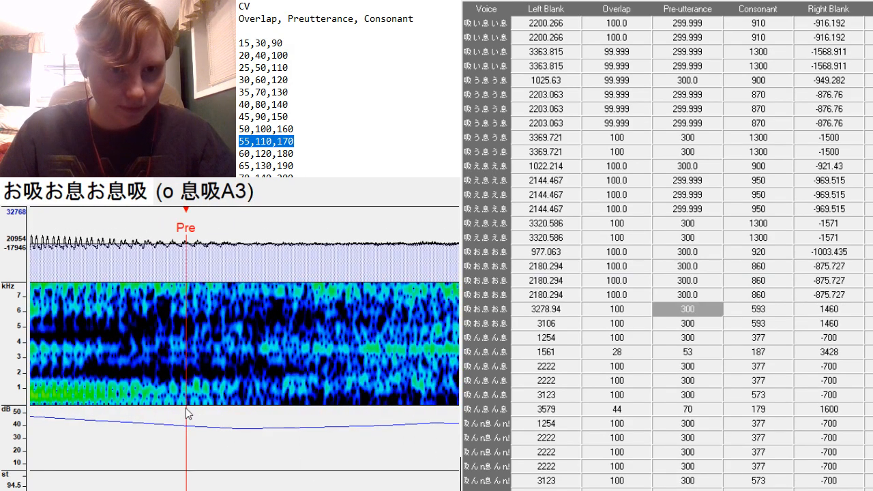
# Check the breath region of 'o 息吸A3' and make its right blank negative, -1460.
pyautogui.scroll(3, 244, 334)
pyautogui.scroll(-8, 245, 334)
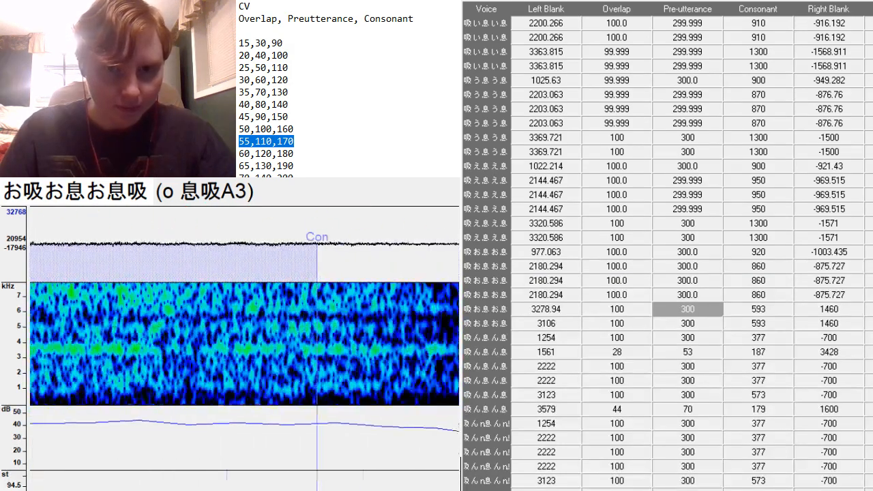
pyautogui.scroll(-6, 244, 334)
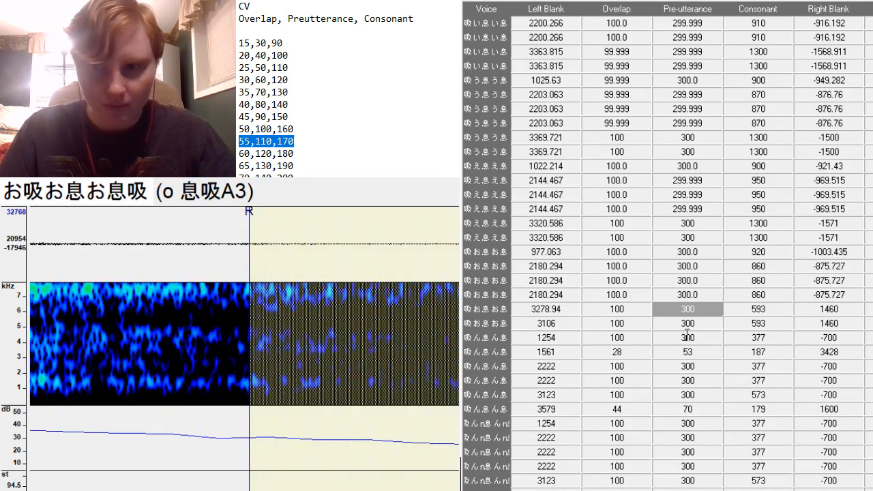
pyautogui.click(817, 304)
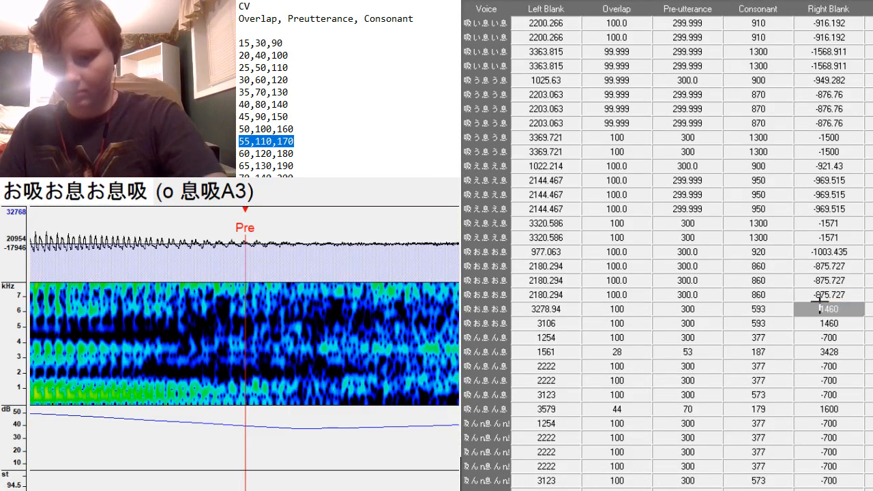
# Set the consonant of 'o 息吸A3' to 1300 and check the markers at the end of the breath.
pyautogui.click(778, 311)
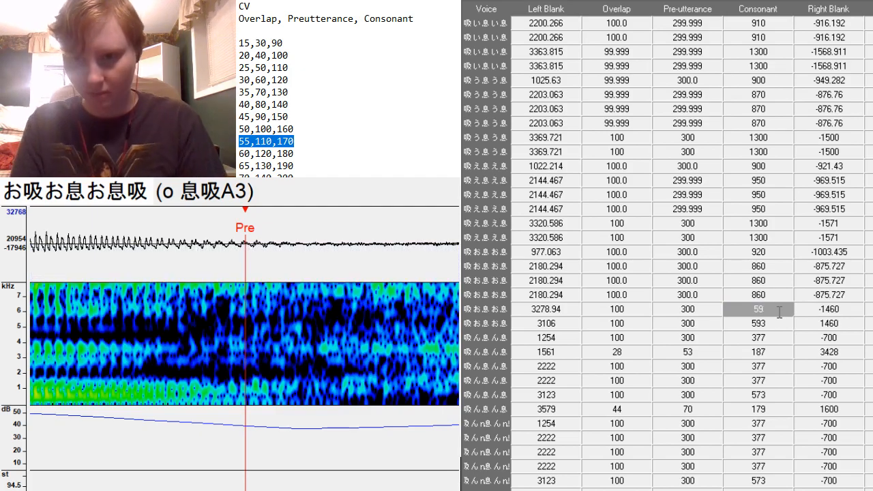
pyautogui.press('BackSpace')
pyautogui.write('1300')
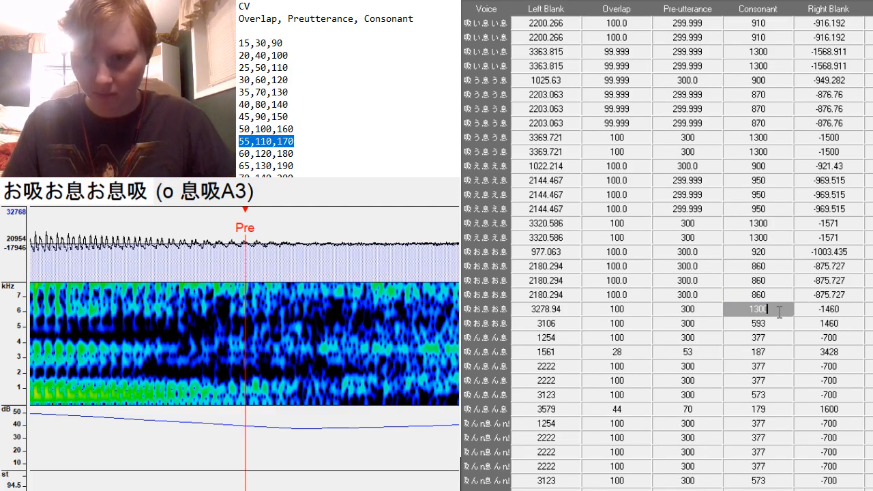
pyautogui.press('Return')
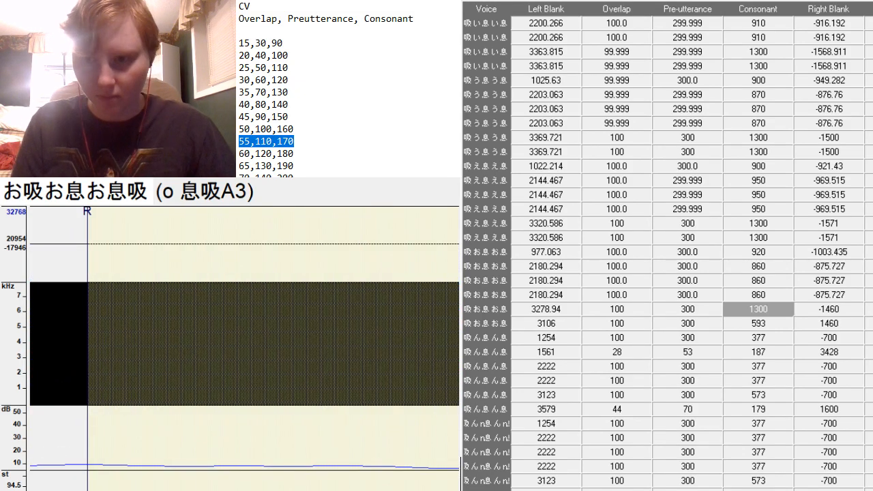
# Copy the five timing values of 'o 息吸A3' to the '息 o2A3' row: 3278.94, 100, 300, 1300, -1460.
pyautogui.click(809, 311)
pyautogui.moveTo(763, 308); pyautogui.dragTo(570, 309)
pyautogui.hotkey('ctrl', 'c')
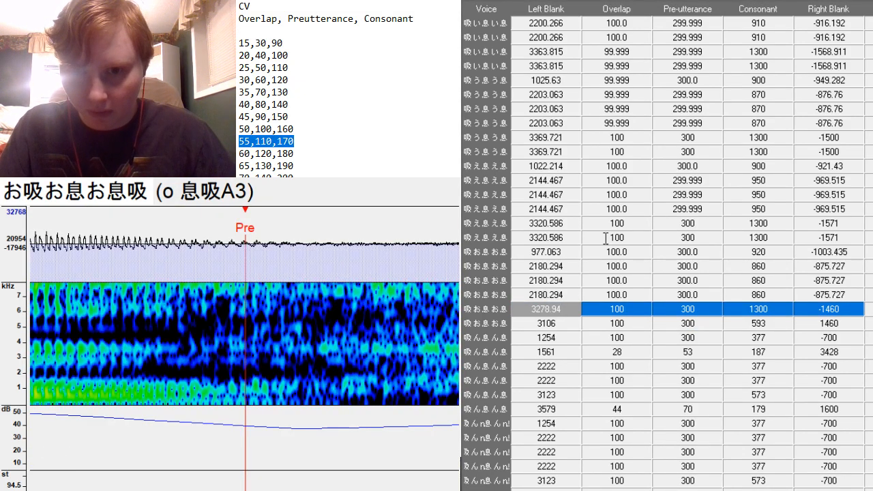
pyautogui.moveTo(494, 324); pyautogui.dragTo(494, 338)
pyautogui.doubleClick(812, 323)
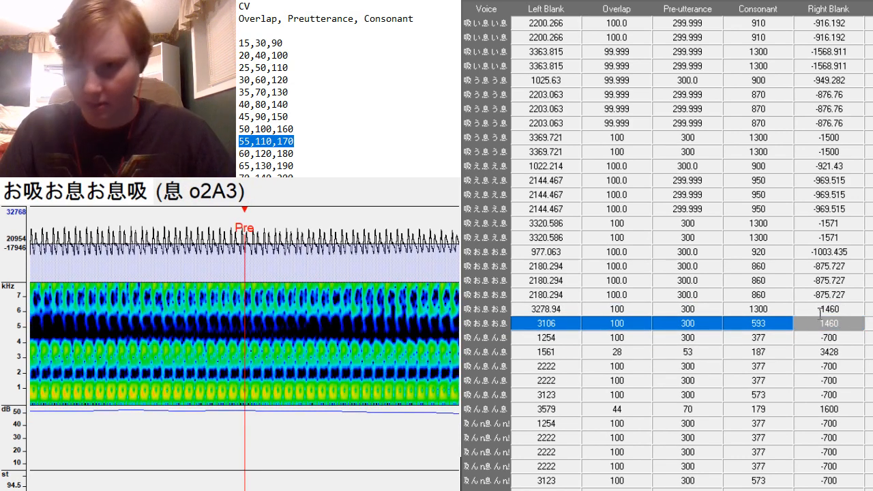
pyautogui.moveTo(821, 311); pyautogui.dragTo(809, 326)
pyautogui.hotkey('ctrl', 'v')
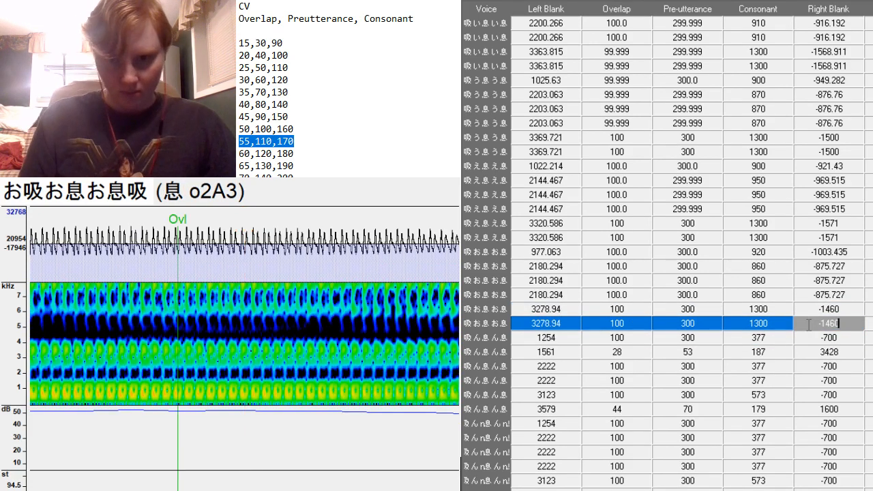
# Align the pre-utterance marker of 'n 吸A3' with the end of the ん before the breath, left blank about 993.6.
pyautogui.press('Down')
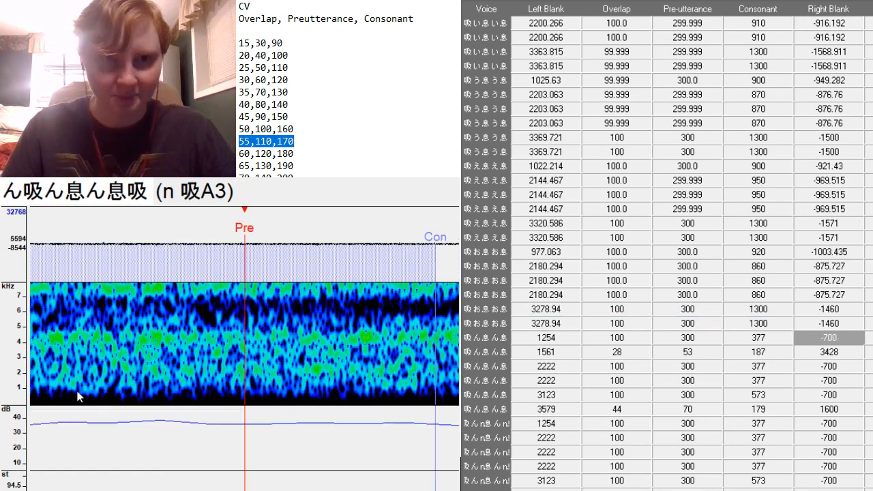
pyautogui.hscroll(-7, 245, 355)
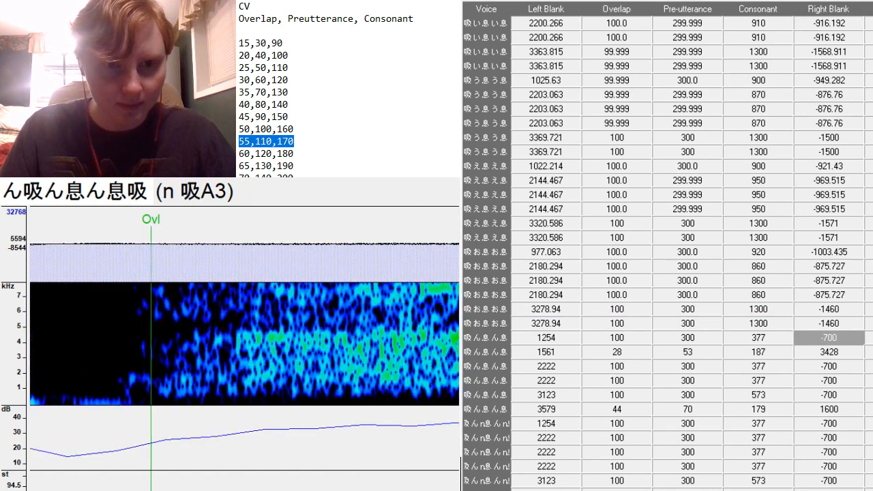
pyautogui.press('F3')
pyautogui.press('F3')
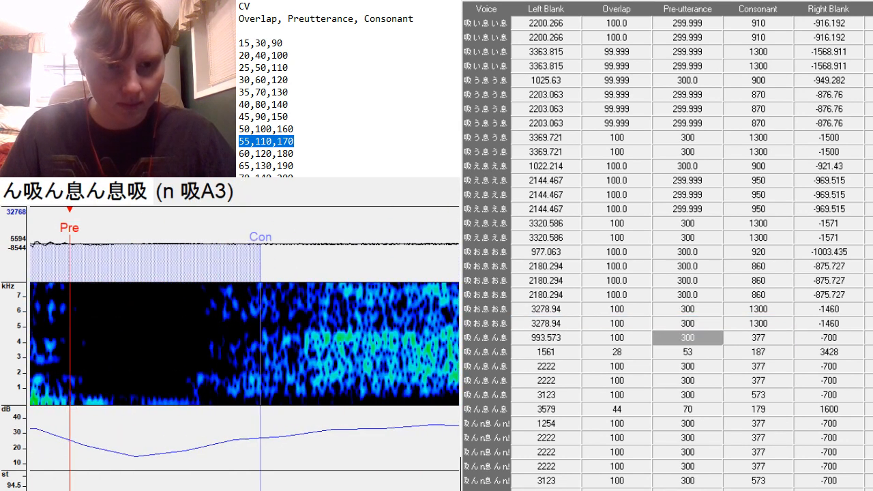
pyautogui.hscroll(10, 107, 346)
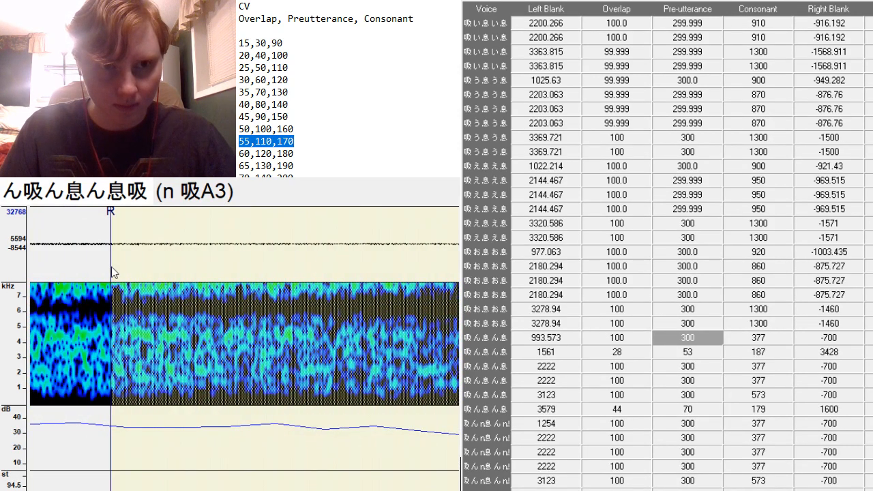
# Move the right blank marker of 'n 吸A3' to just past the end of the breath, about -887.3.
pyautogui.moveTo(113, 272); pyautogui.dragTo(471, 257)
pyautogui.hscroll(-5, 222, 329)
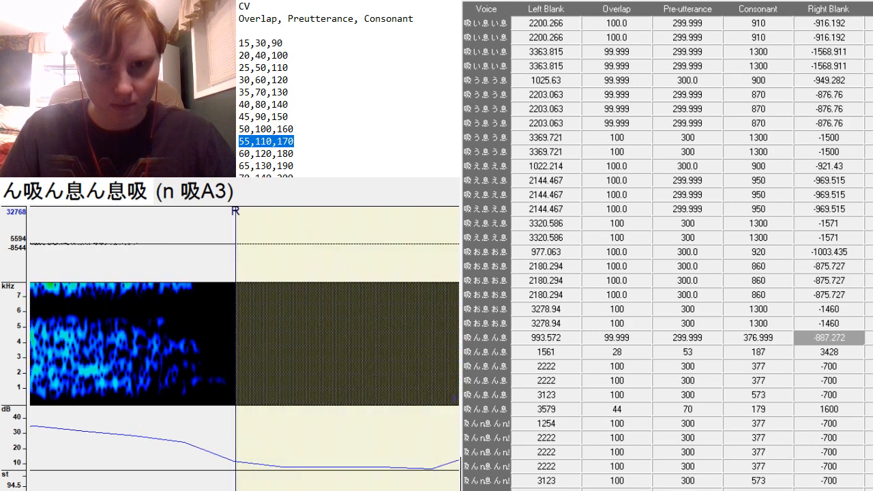
pyautogui.press('F3')
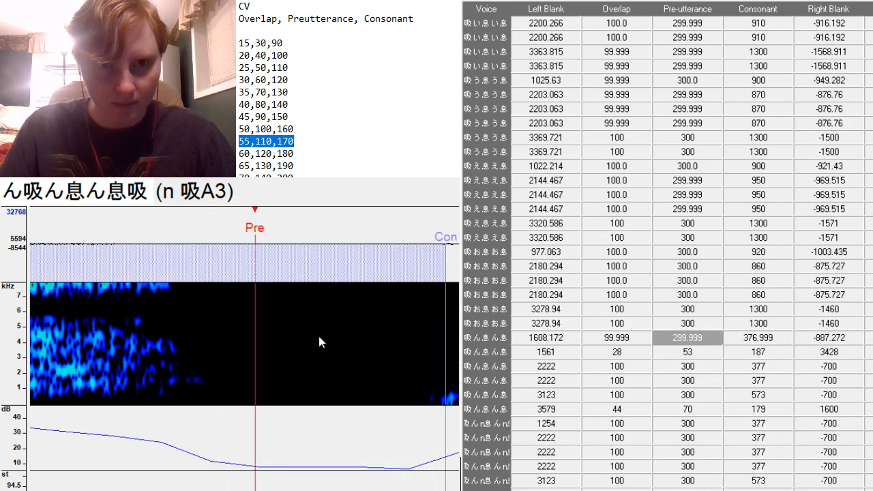
pyautogui.hotkey('ctrl', 'z')
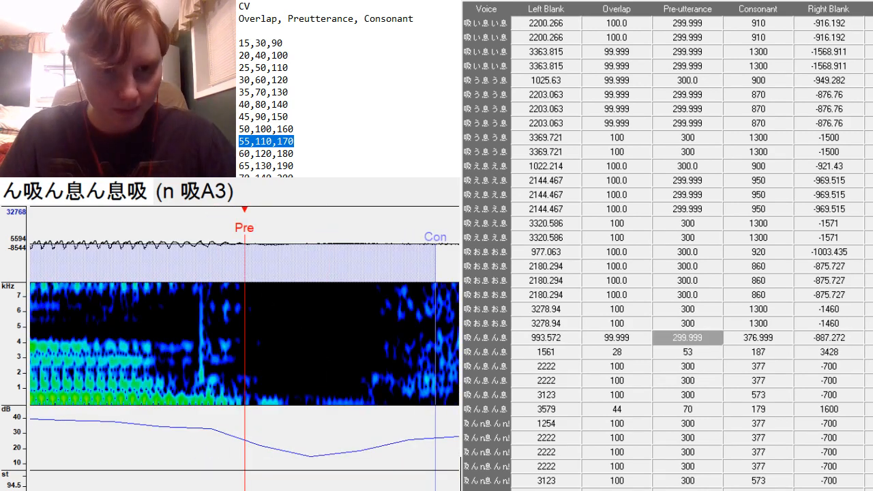
# Set the right blank of 'n 吸A3' to -900 and extend its marker to the onset of the following ん, about -971.9.
pyautogui.click(850, 337)
pyautogui.write('-9')
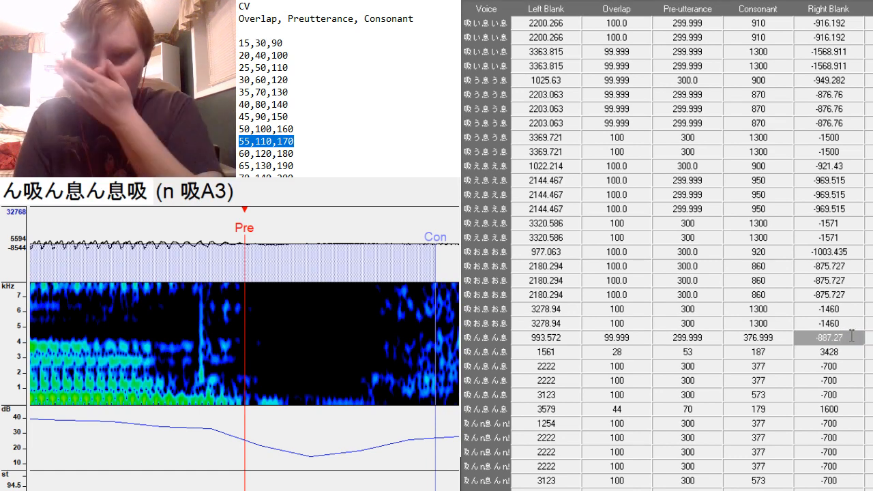
pyautogui.write('00')
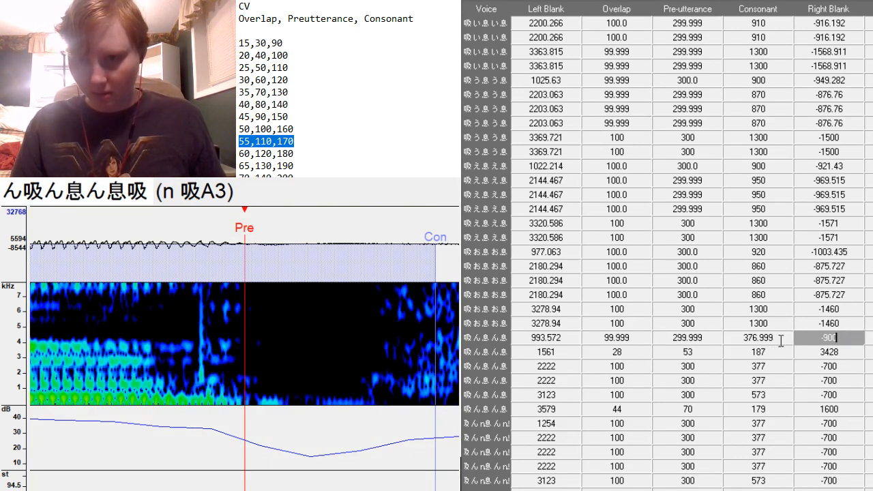
pyautogui.scroll(-15, 244, 344)
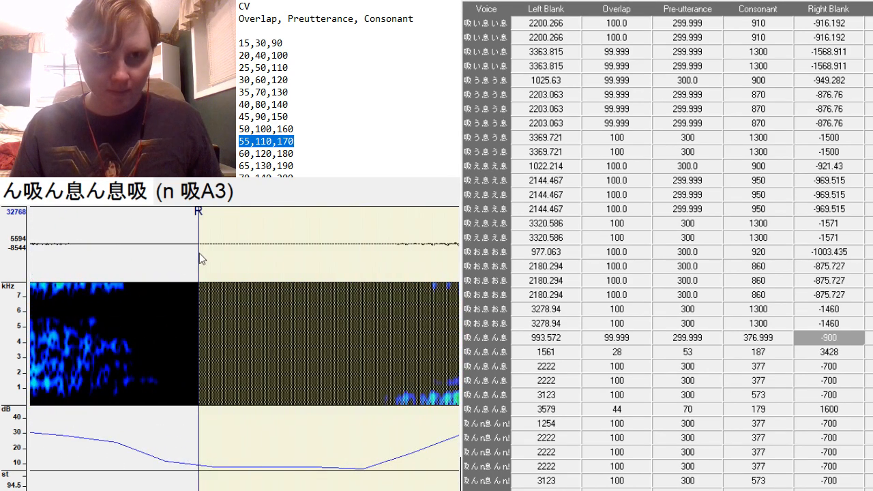
pyautogui.moveTo(199, 254)
pyautogui.mouseDown()
pyautogui.moveTo(357, 423)
pyautogui.moveTo(377, 409)
pyautogui.mouseUp()
# Set the consonant of 'n 吸A3' to 900.
pyautogui.click(778, 339)
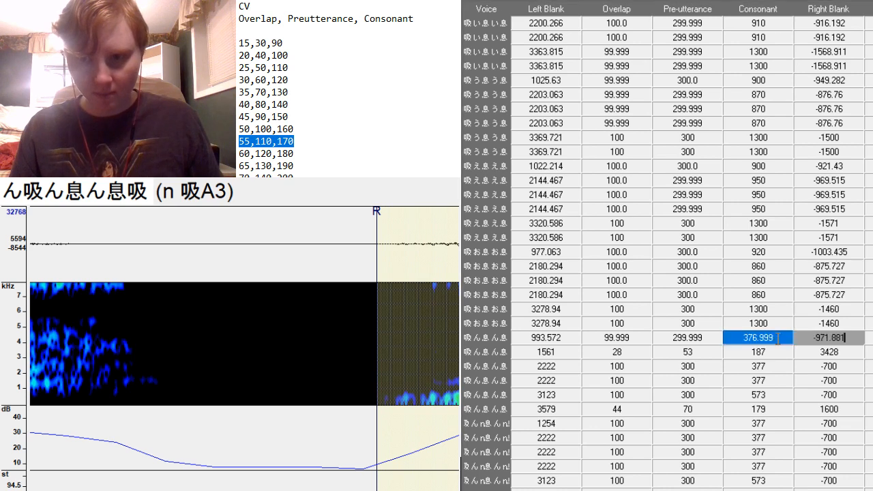
pyautogui.press('BackSpace')
pyautogui.press('BackSpace')
pyautogui.press('BackSpace')
pyautogui.press('BackSpace')
pyautogui.press('BackSpace')
pyautogui.press('BackSpace')
pyautogui.press('BackSpace')
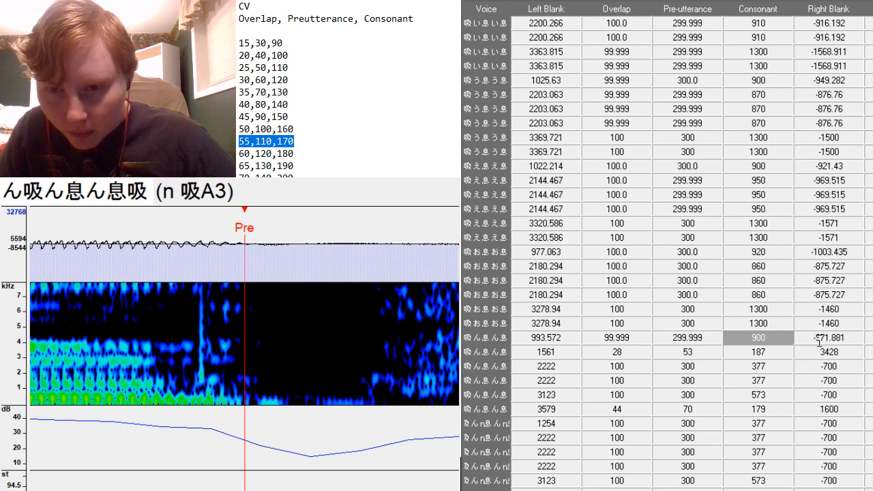
# Try copying the five timing values of 'n 吸A3' to the '息 nA3' and 'n 息A3' rows, and undo the paste.
pyautogui.press('Down')
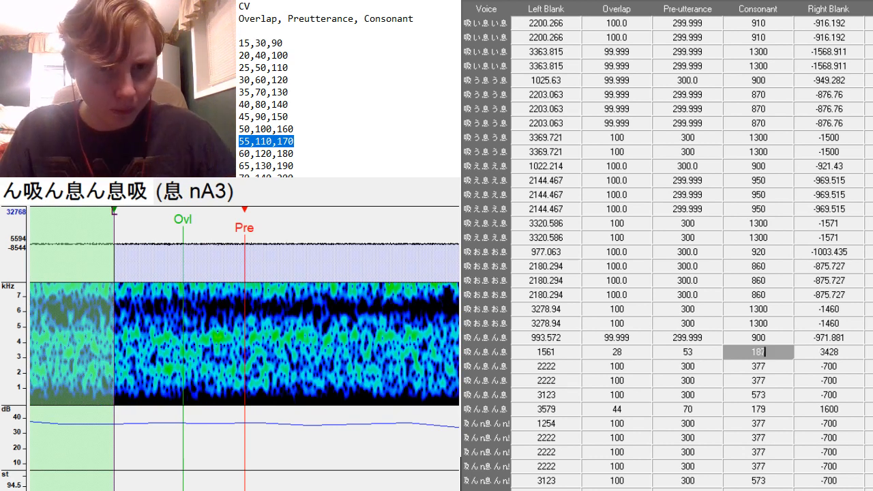
pyautogui.scroll(-3, 244, 341)
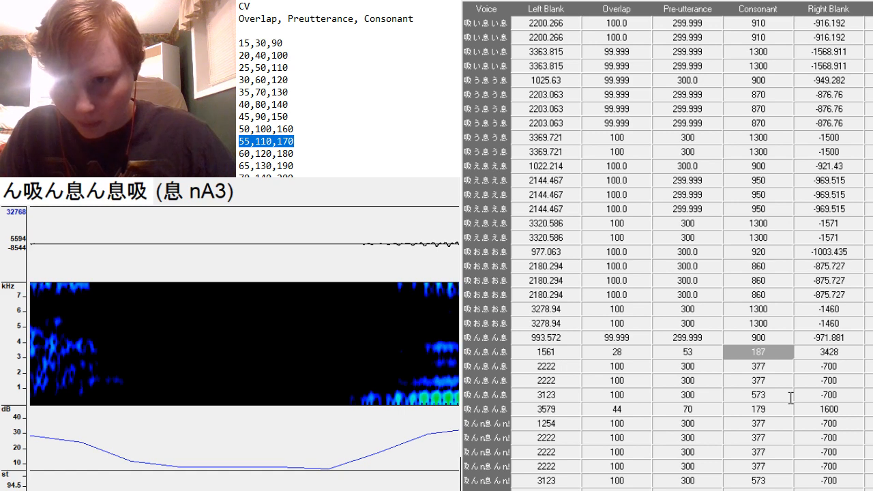
pyautogui.click(519, 340)
pyautogui.doubleClick(857, 341)
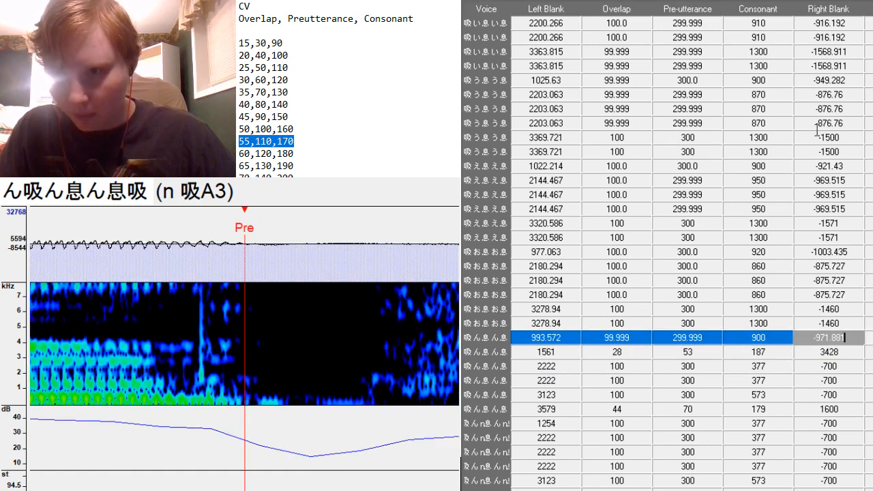
pyautogui.moveTo(554, 353); pyautogui.dragTo(838, 368)
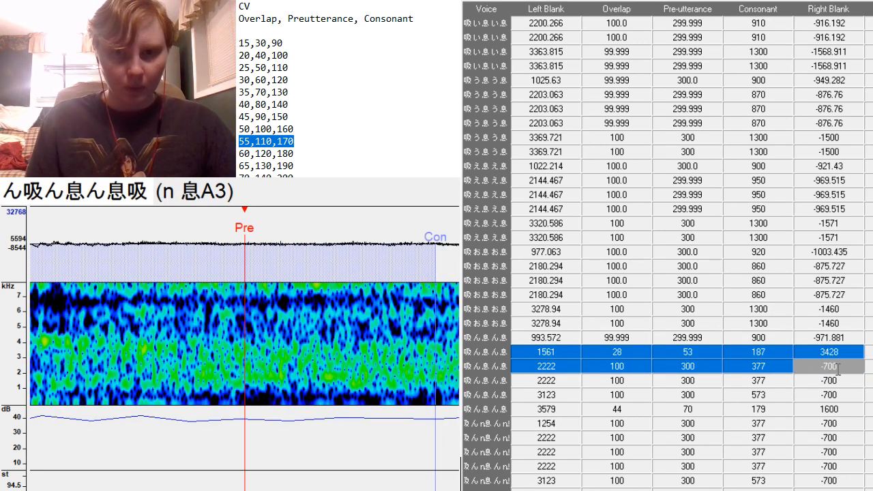
pyautogui.write('993.572\t99.999\t299.999\t900\t-971.881 993.572\t99.999\t299.999\t900\t-971.881')
pyautogui.press('Down')
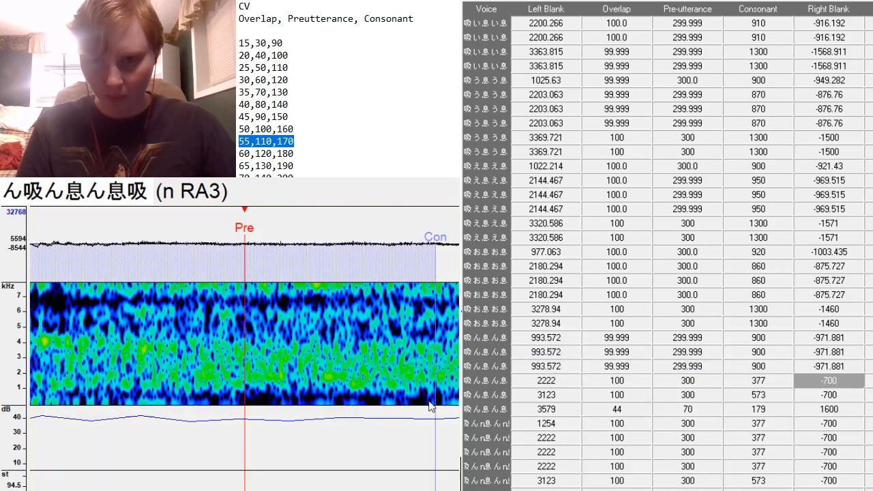
pyautogui.scroll(5, 244, 341)
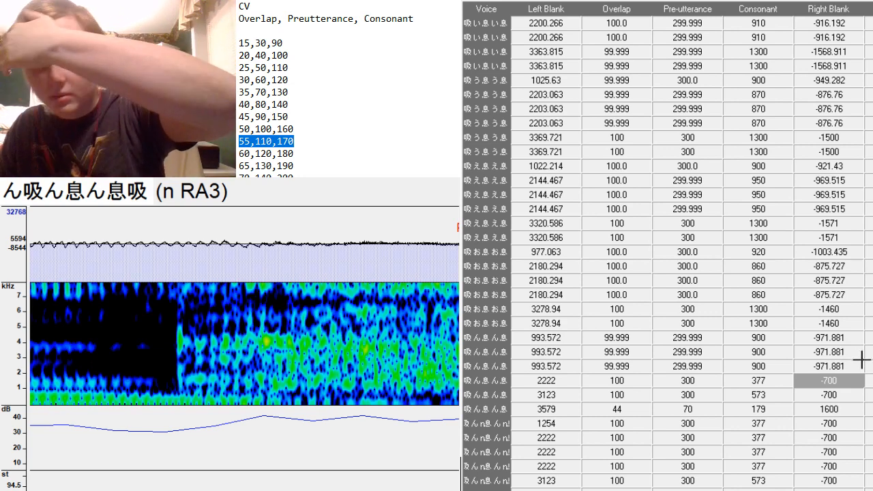
pyautogui.hotkey('ctrl', 'z')
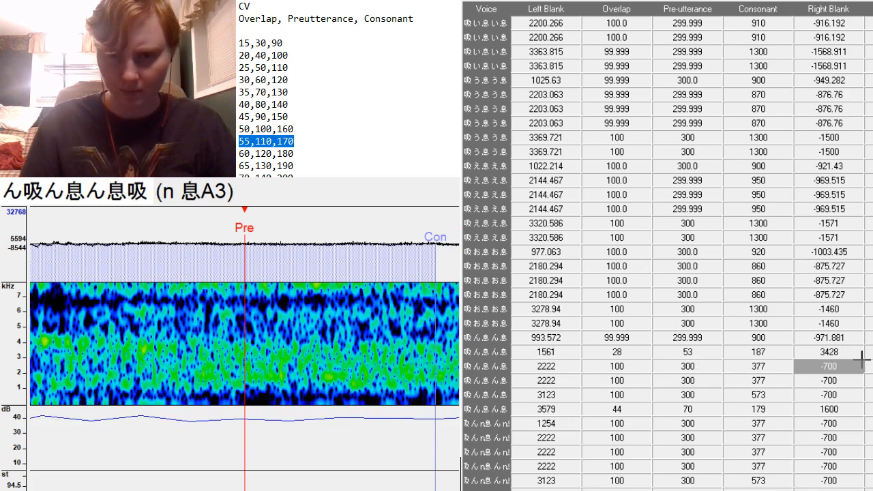
# Align the pre-utterance marker of 'n 息A3' with the end of the ん before the breath, left blank about 2104.3.
pyautogui.click(626, 367)
pyautogui.scroll(6, 244, 334)
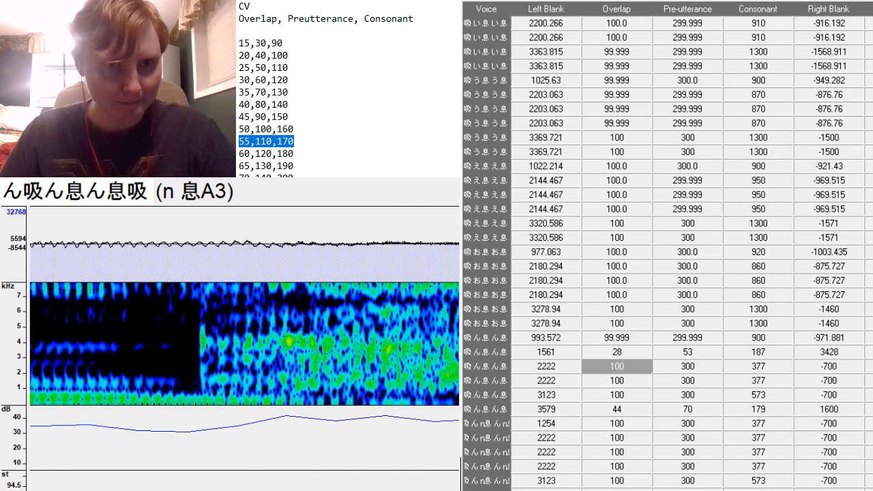
pyautogui.click(198, 401)
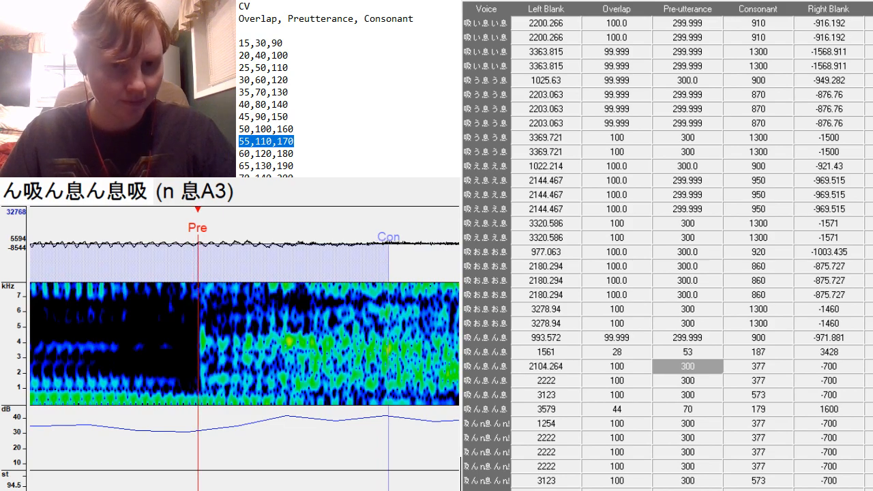
# Check where the breath of 'n 息A3' ends and set its right blank to -1000.
pyautogui.scroll(6, 199, 341)
pyautogui.scroll(-20, 199, 341)
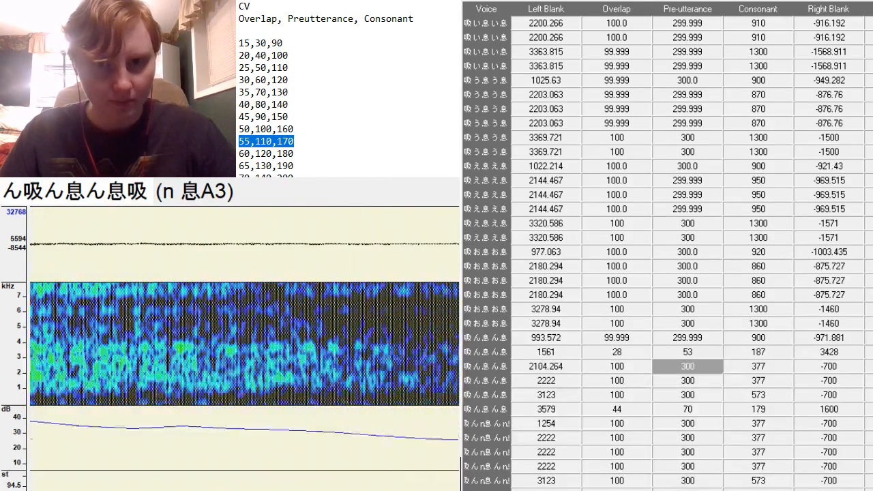
pyautogui.scroll(-10, 244, 342)
pyautogui.scroll(5, 244, 341)
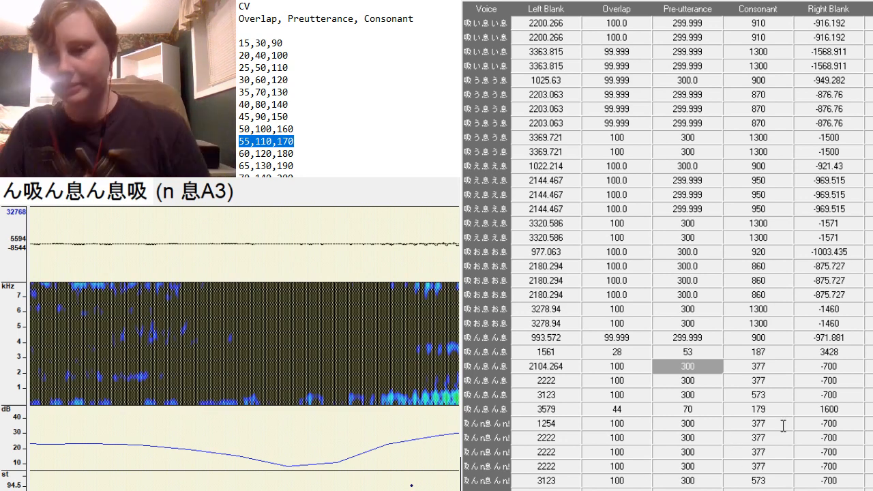
pyautogui.click(846, 351)
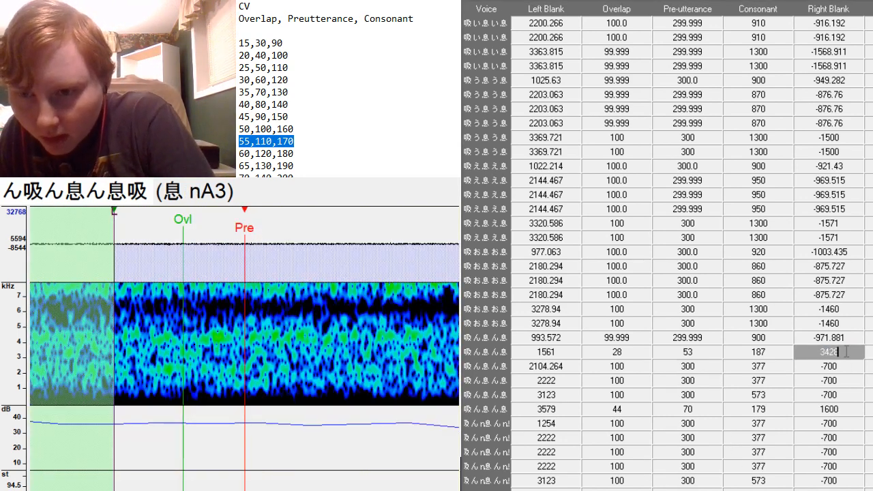
pyautogui.click(846, 352)
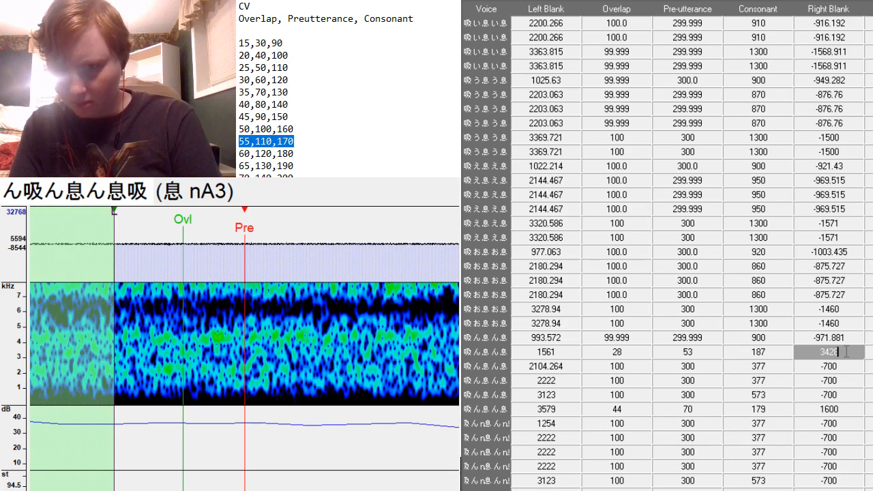
pyautogui.press('Return')
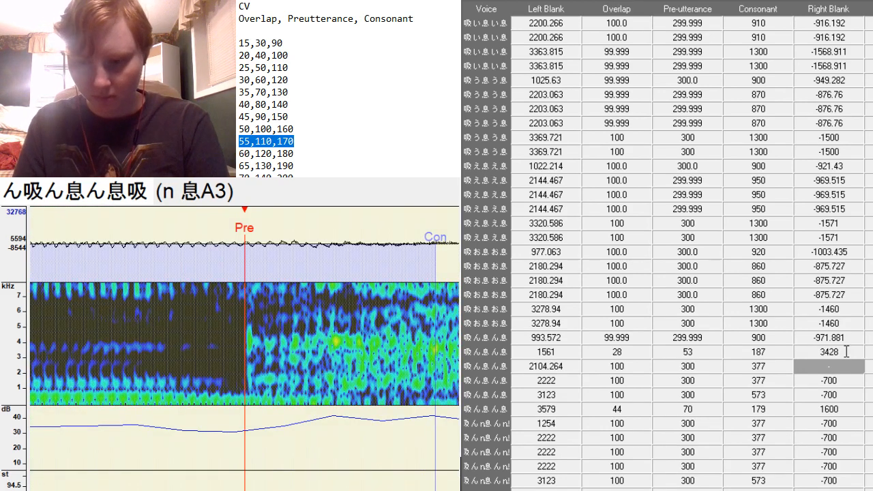
pyautogui.write('-1000')
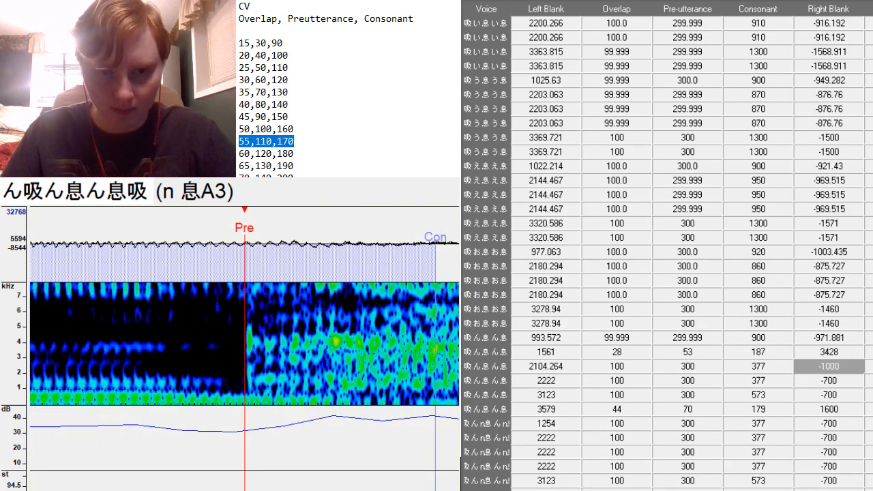
pyautogui.press('Return')
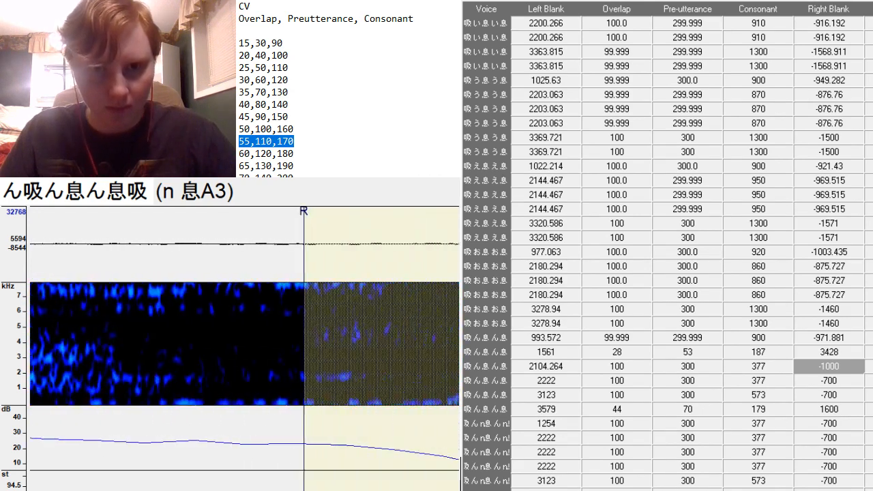
# Set the consonant of 'n 息A3' to 900.
pyautogui.click(759, 366)
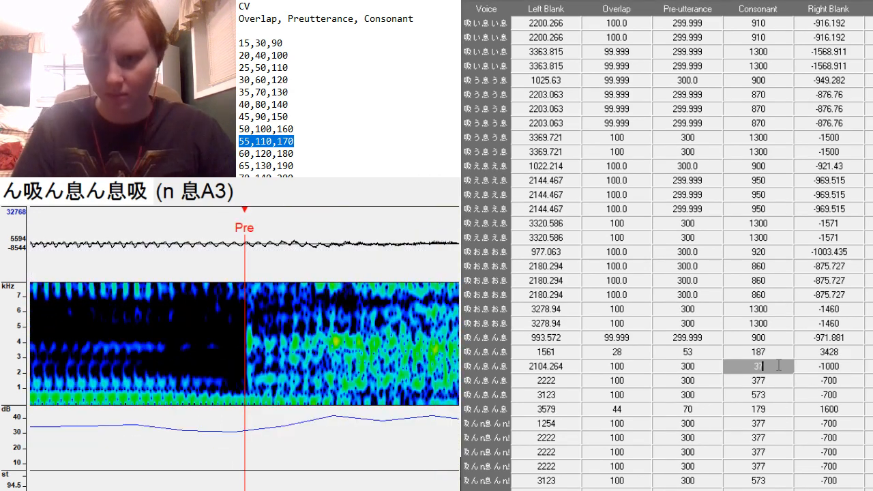
pyautogui.press('BackSpace')
pyautogui.write('900')
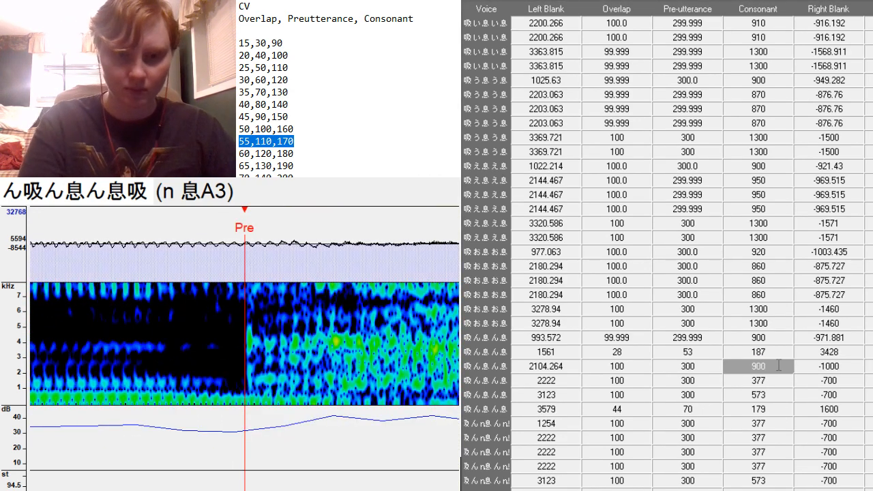
# Copy the timing values of 'n 息A3' to the '息 nA3' and 'n RA3' rows: 2104.264, 100, 300, 900, -1000.
pyautogui.click(828, 366)
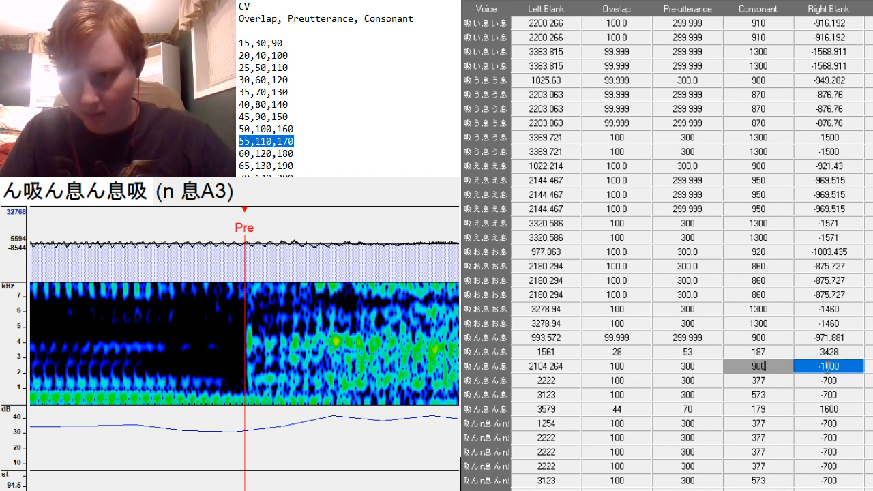
pyautogui.moveTo(829, 367); pyautogui.dragTo(549, 366)
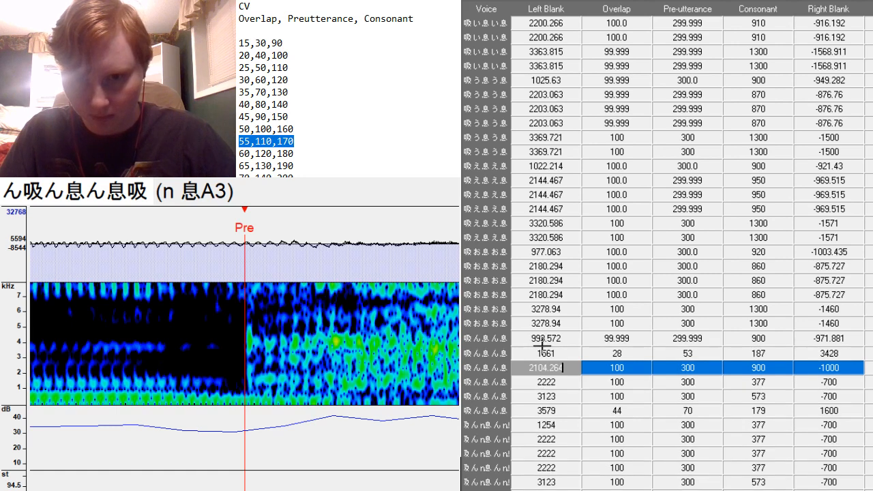
pyautogui.click(548, 352)
pyautogui.moveTo(549, 352); pyautogui.dragTo(813, 379)
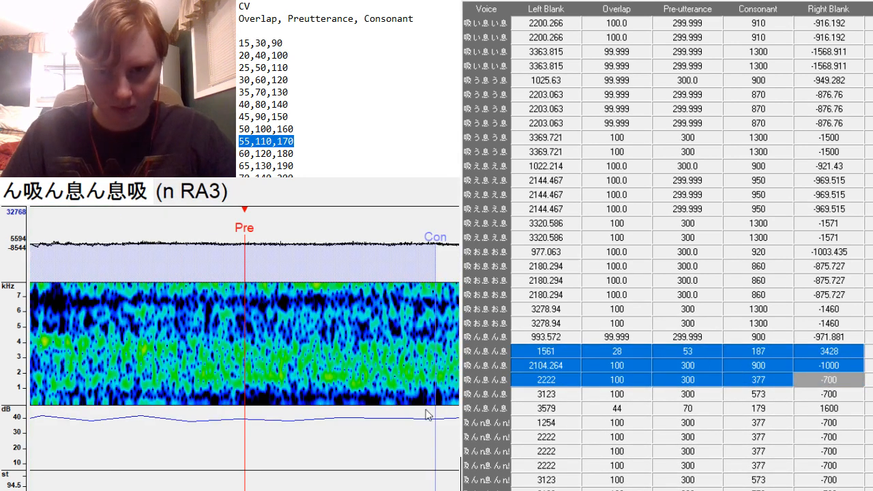
pyautogui.write('2104.264\t100\t300\t900\t-1000 2104.264\t100\t300\t900\t-1000 2104.264\t100\t300\t900\t-1000')
# Align the pre-utterance marker of 'n 息吸A3' with the end of the voiced sound before the breath, left blank about 3298.3.
pyautogui.click(633, 395)
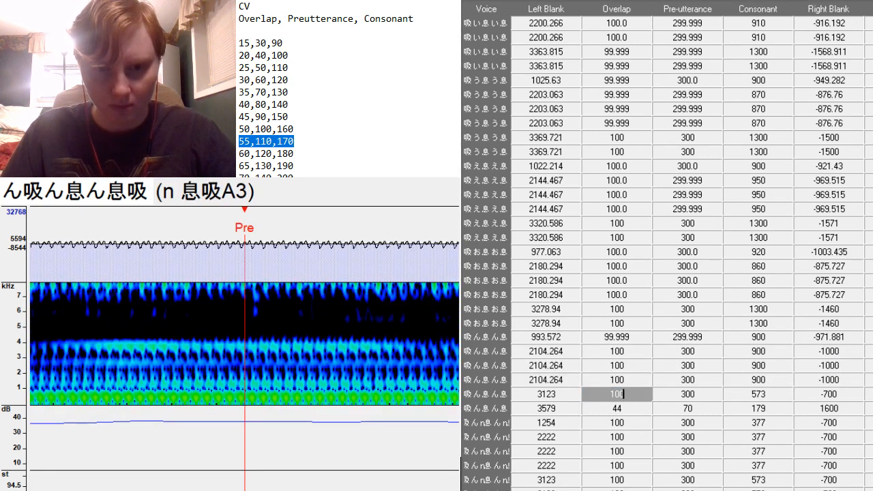
pyautogui.hscroll(5, 245, 341)
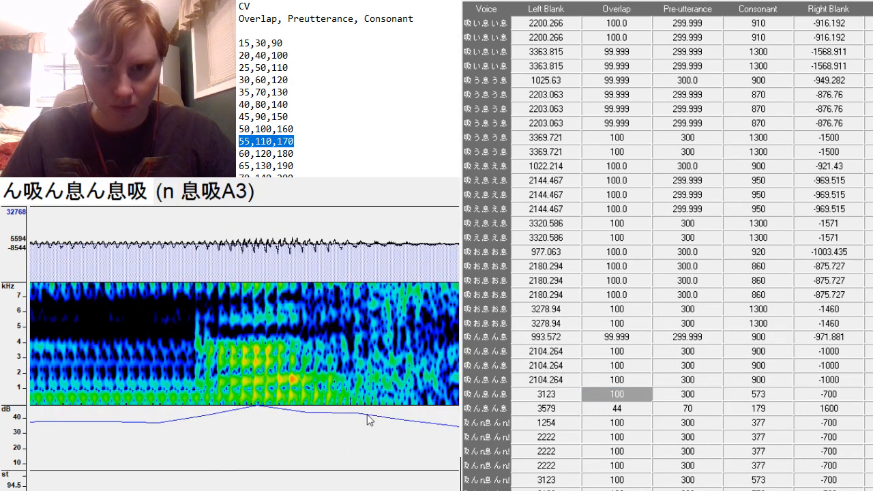
pyautogui.moveTo(380, 409); pyautogui.dragTo(353, 405)
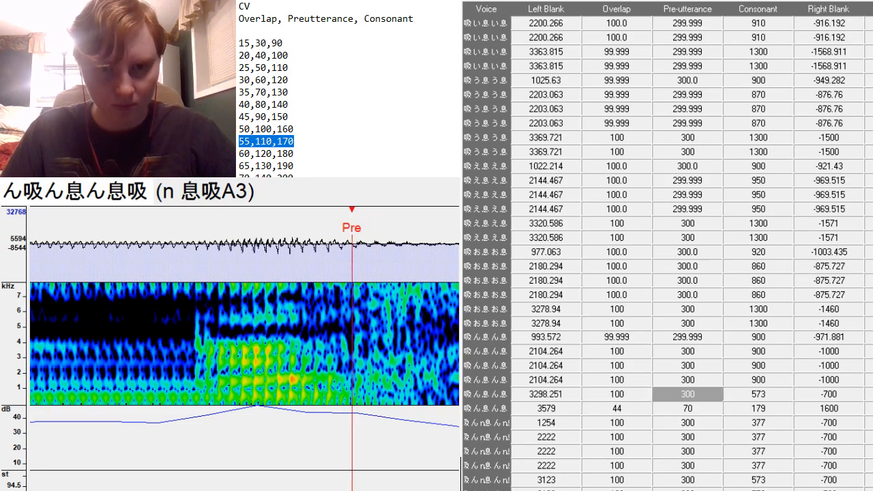
# Check where the breath of 'n 息吸A3' ends, set its right blank to -1500 and its consonant to 1300.
pyautogui.hscroll(10, 244, 348)
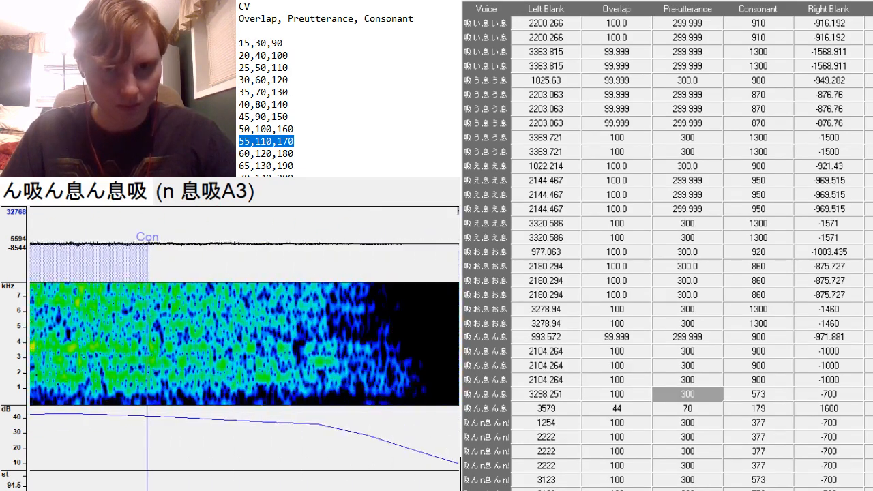
pyautogui.hscroll(8, 245, 347)
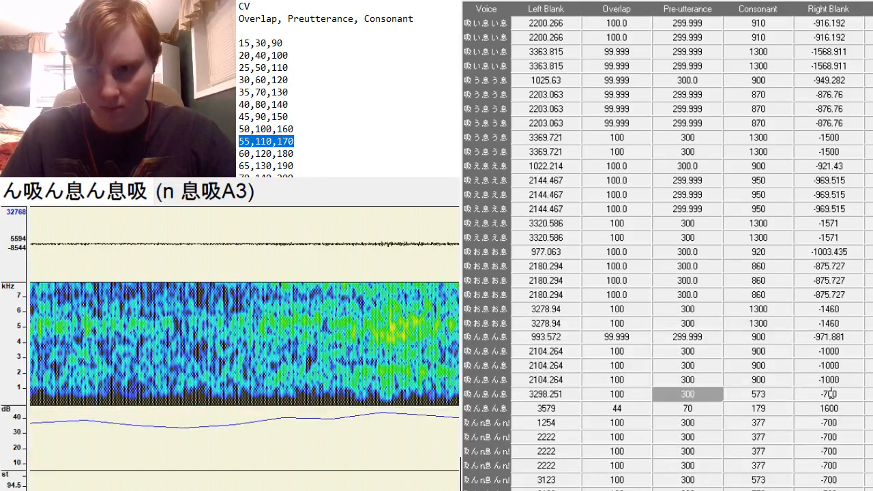
pyautogui.click(842, 394)
pyautogui.press('BackSpace')
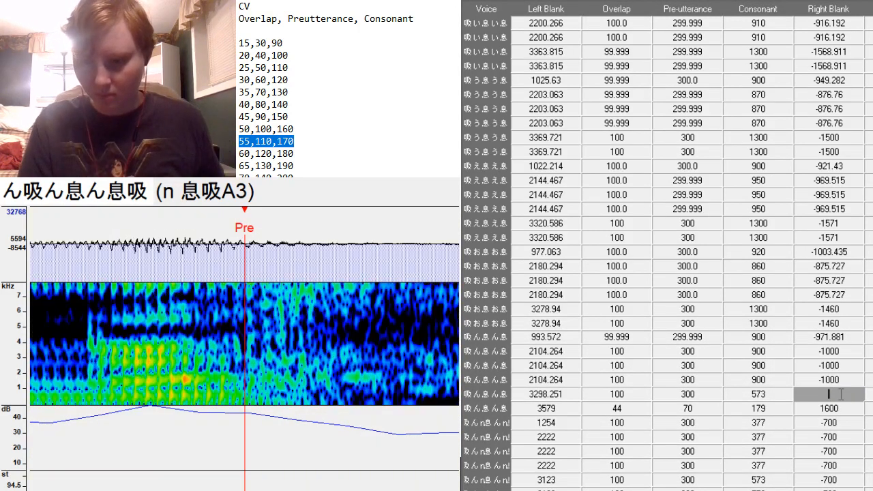
pyautogui.write('-1500')
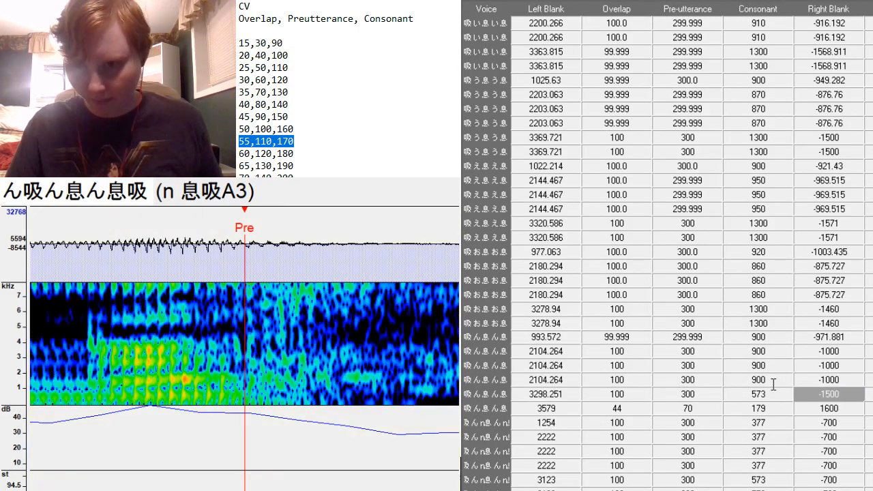
pyautogui.click(777, 395)
pyautogui.press('BackSpace')
pyautogui.write('1300')
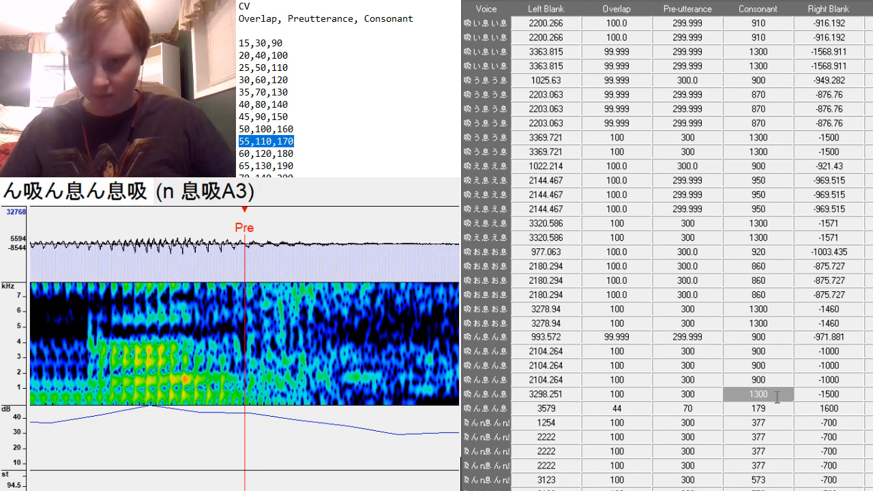
# Copy the timing values of 'n 息吸A3' to the '息 n2A3' row: 3298.251, 100, 300, 1300, -1500.
pyautogui.click(831, 399)
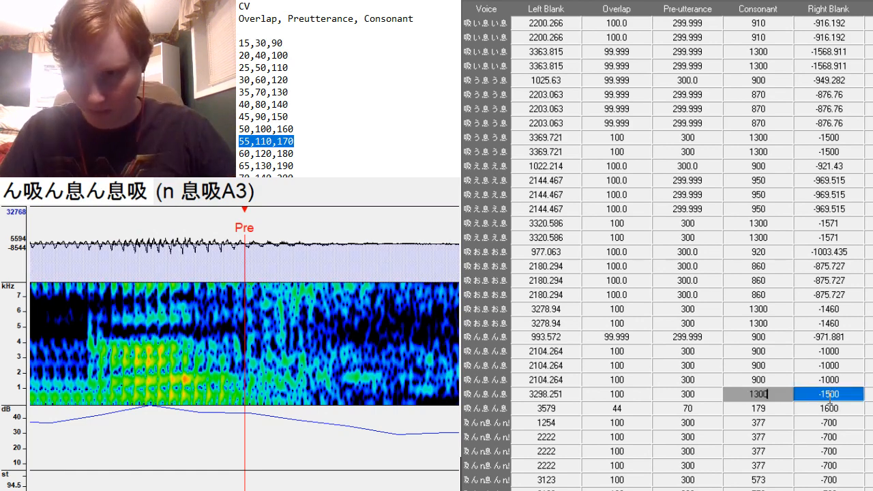
pyautogui.keyDown('shift'); pyautogui.click(561, 395); pyautogui.keyUp('shift')
pyautogui.hotkey('ctrl', 'c')
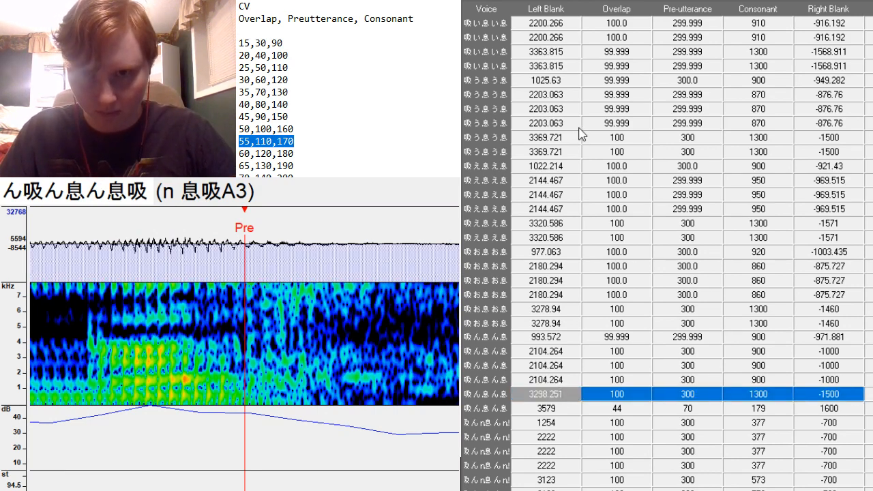
pyautogui.moveTo(568, 411); pyautogui.dragTo(818, 403)
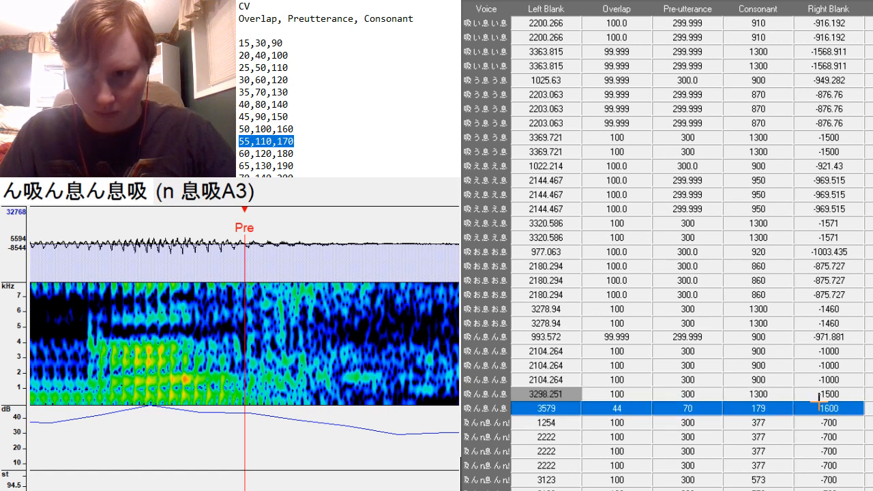
pyautogui.hotkey('ctrl', 'v')
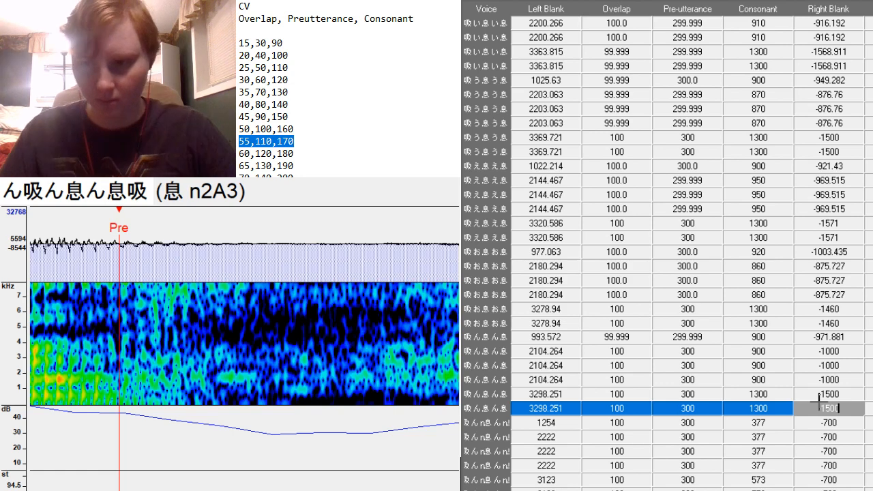
# Align the pre-utterance marker of 'N 吸A3' with the end of the voiced sound before the breath, left blank about 993.6.
pyautogui.press('Down')
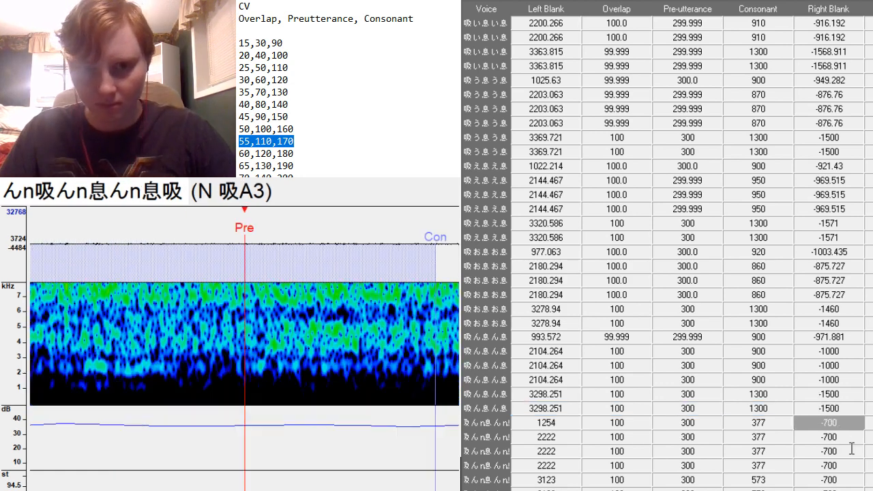
pyautogui.doubleClick(671, 426)
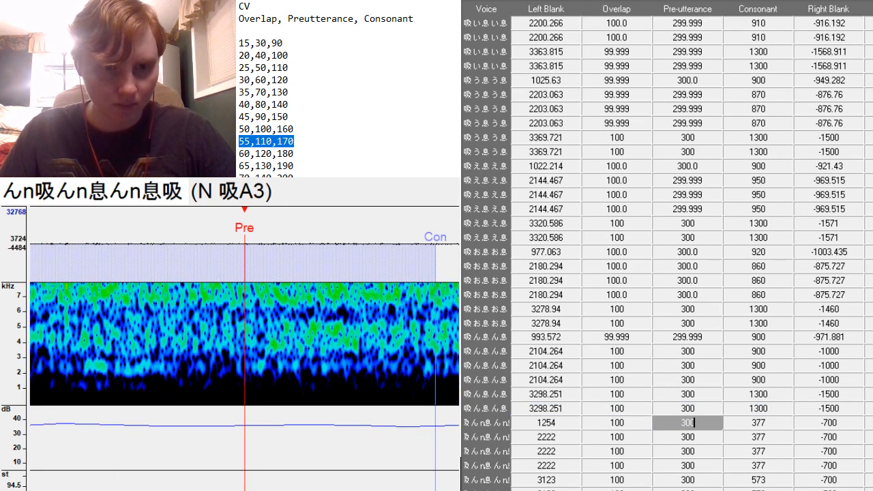
pyautogui.press('Return')
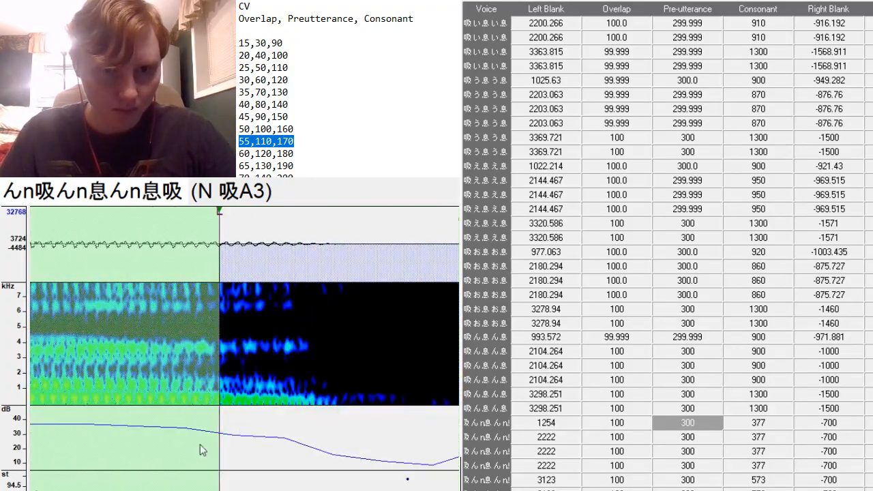
pyautogui.click(317, 407)
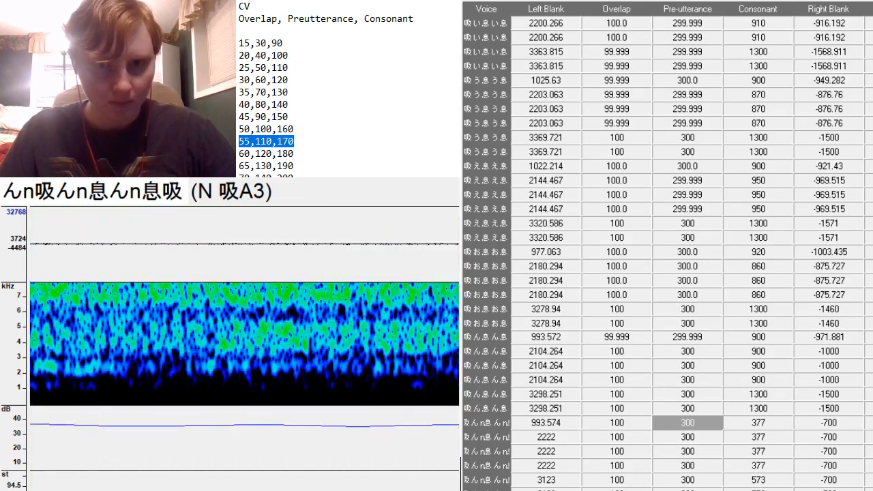
# Set the right blank of 'N 吸A3' to -1000 and its consonant to 900.
pyautogui.click(843, 426)
pyautogui.write('-10')
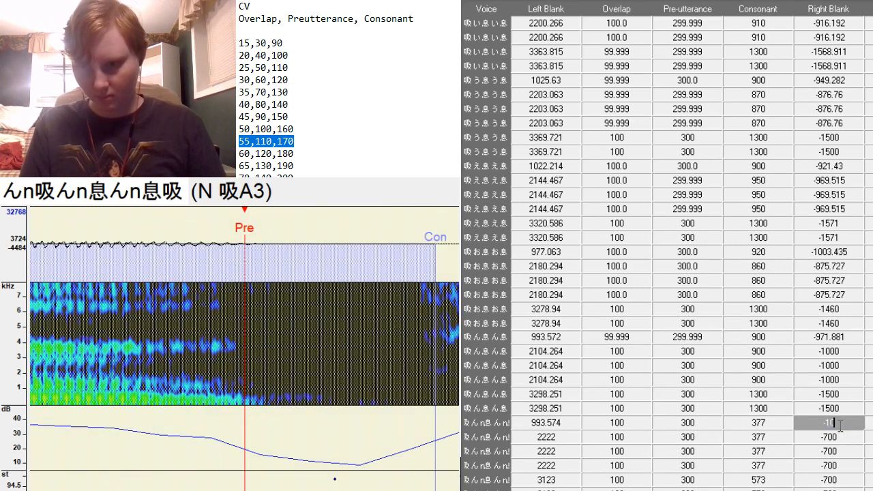
pyautogui.write('00')
pyautogui.click(784, 423)
pyautogui.press('BackSpace')
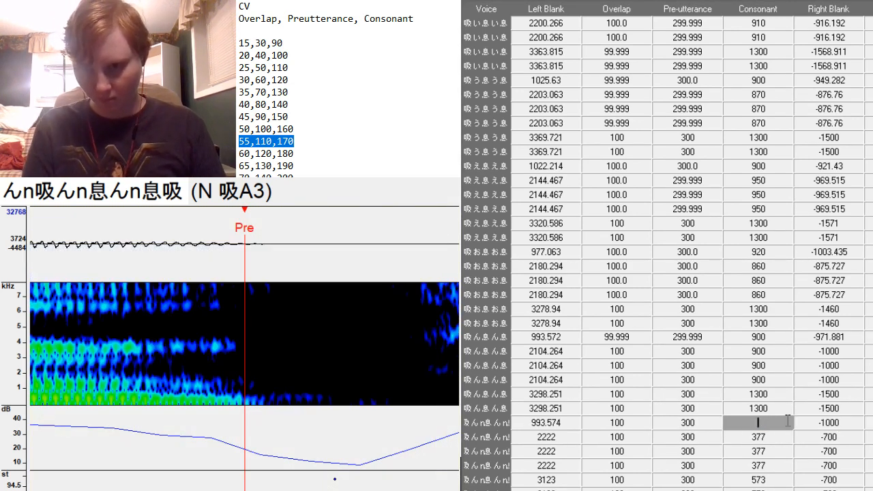
pyautogui.write('900')
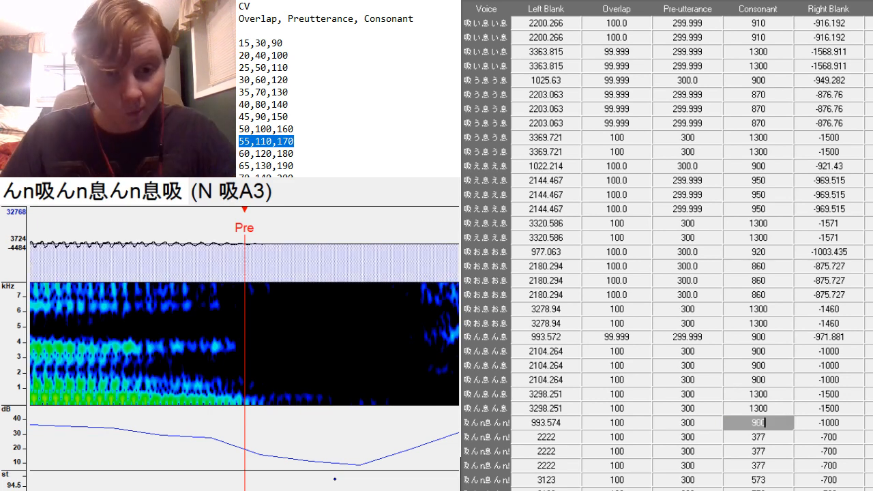
# Pull the right blank of 'N 吸A3' in to before the next voiced sound, about -957.4.
pyautogui.scroll(-10, 244, 342)
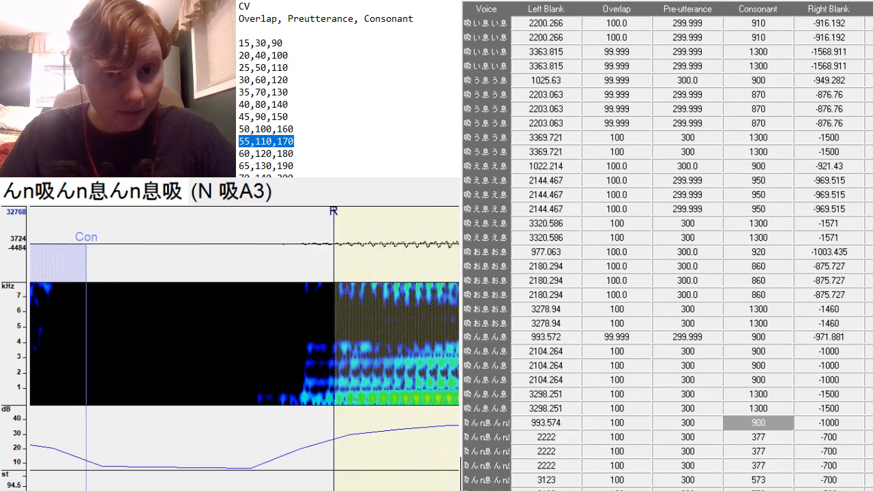
pyautogui.moveTo(339, 269); pyautogui.dragTo(228, 312)
pyautogui.press('Down')
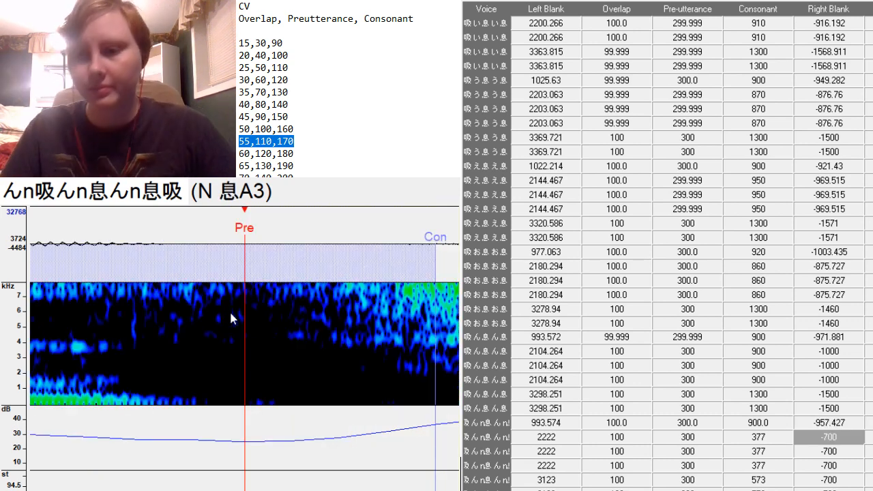
# Align the pre-utterance marker of 'N 息A3' with the end of the voiced sound before the breath, left blank about 2179.7.
pyautogui.click(854, 437)
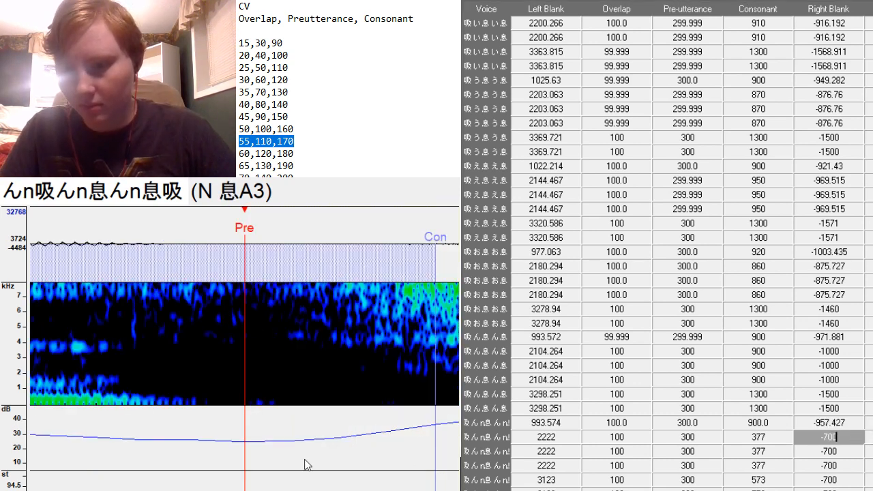
pyautogui.scroll(10, 180, 322)
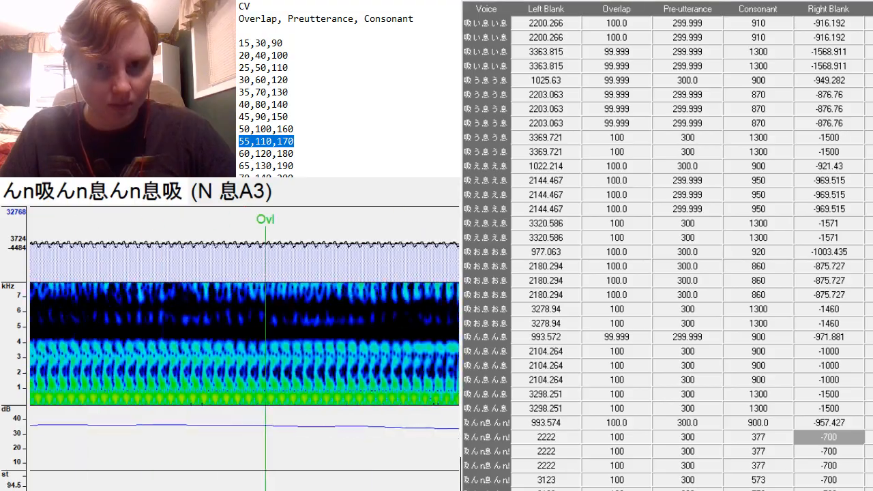
pyautogui.scroll(8, 244, 341)
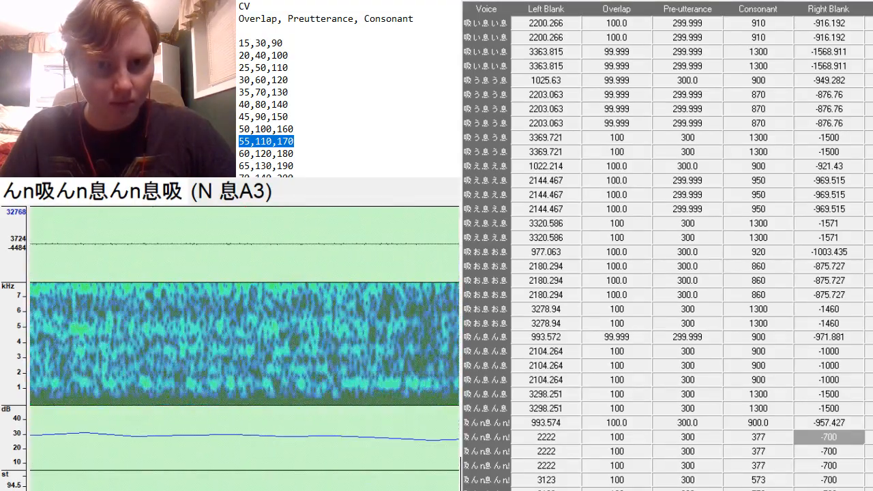
pyautogui.scroll(3, 244, 341)
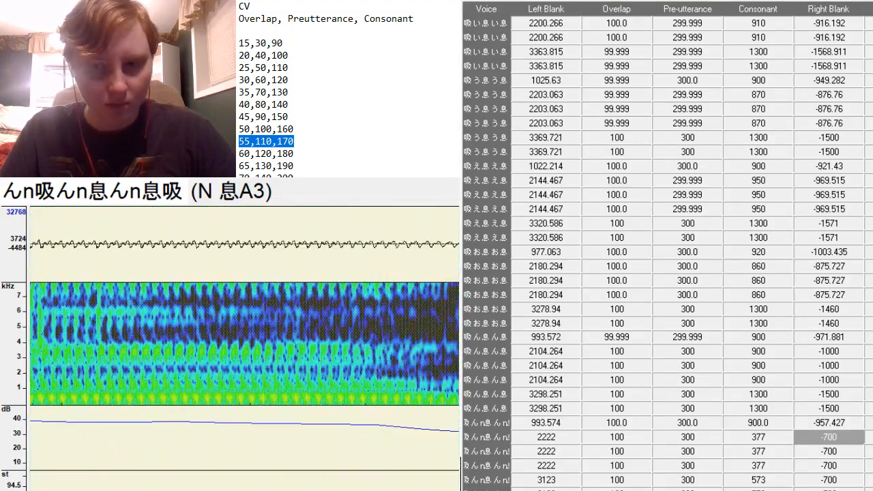
pyautogui.click(696, 435)
pyautogui.click(142, 405)
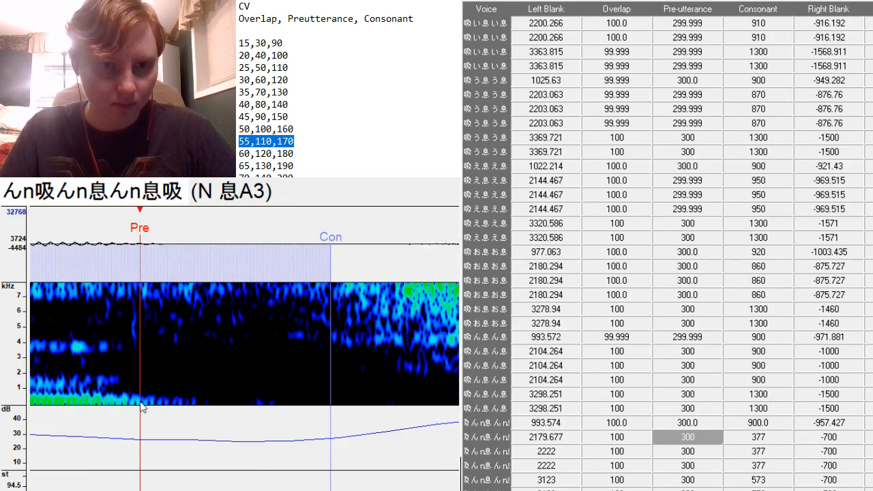
# Set the right blank of 'N 息A3' to -1000 and its consonant to 900, and check both markers against the breath's end.
pyautogui.click(827, 442)
pyautogui.write('-1')
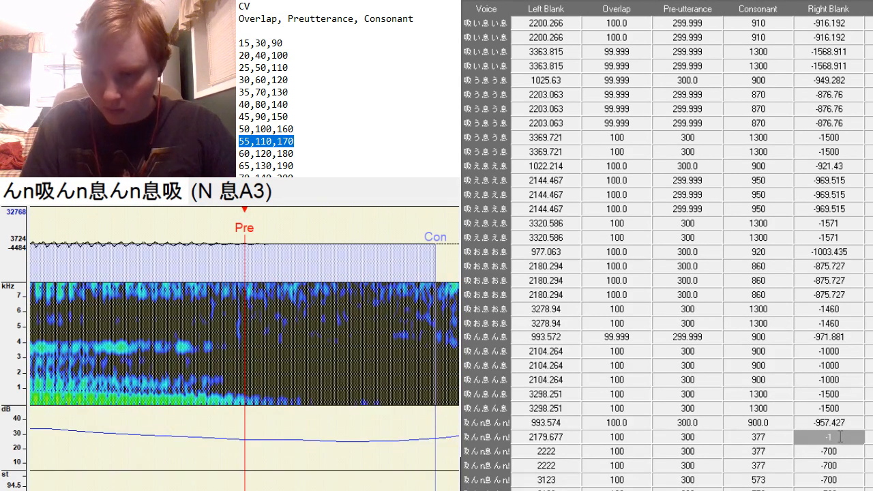
pyautogui.write('000')
pyautogui.click(774, 436)
pyautogui.click(775, 435)
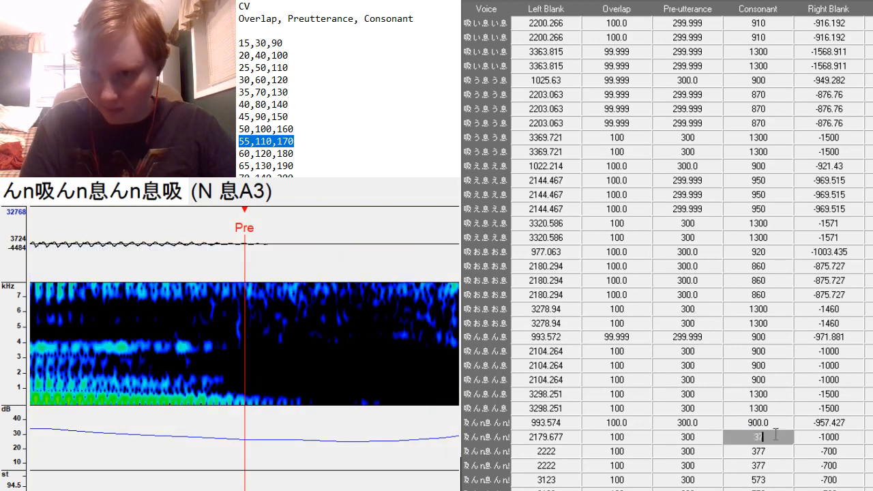
pyautogui.write('900')
pyautogui.press('Return')
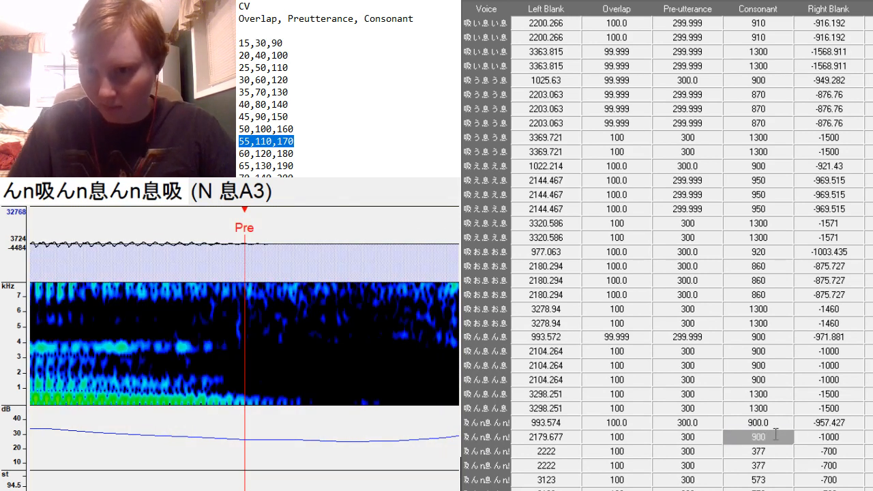
pyautogui.click(776, 434)
pyautogui.scroll(-10, 245, 348)
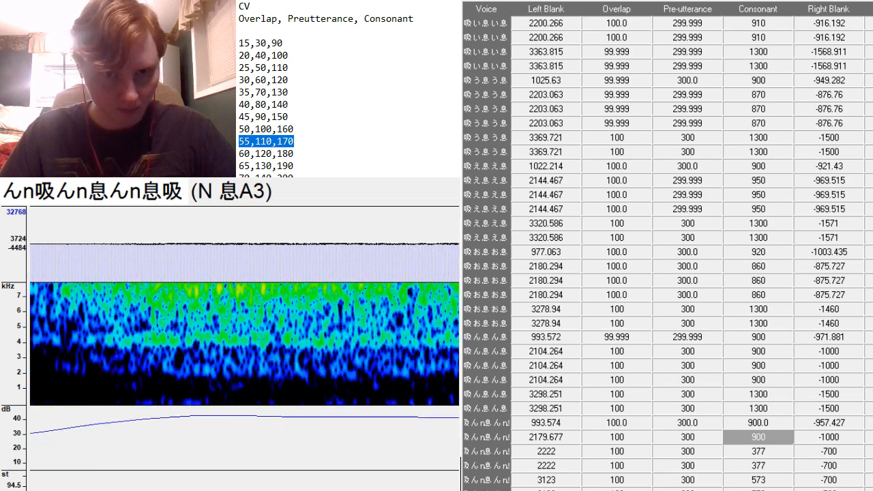
pyautogui.scroll(-2, 244, 348)
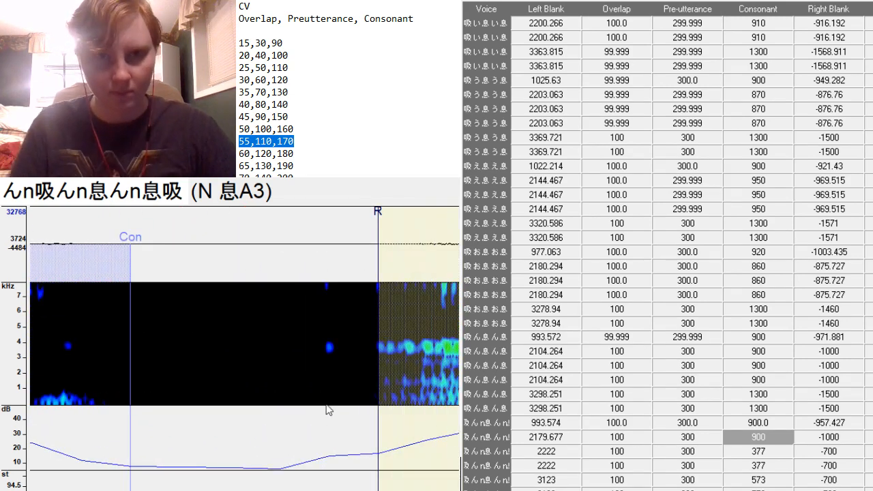
# Copy the timing values of 'N 息A3' to the '息 NA3' and 'N RA3' rows: 2179.677, 100, 300, 900, -1000.
pyautogui.press('Down')
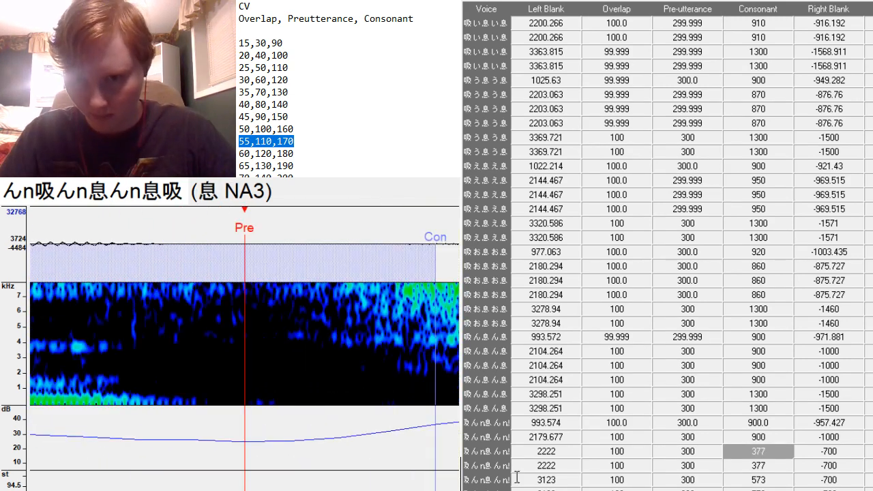
pyautogui.moveTo(551, 437); pyautogui.dragTo(807, 443)
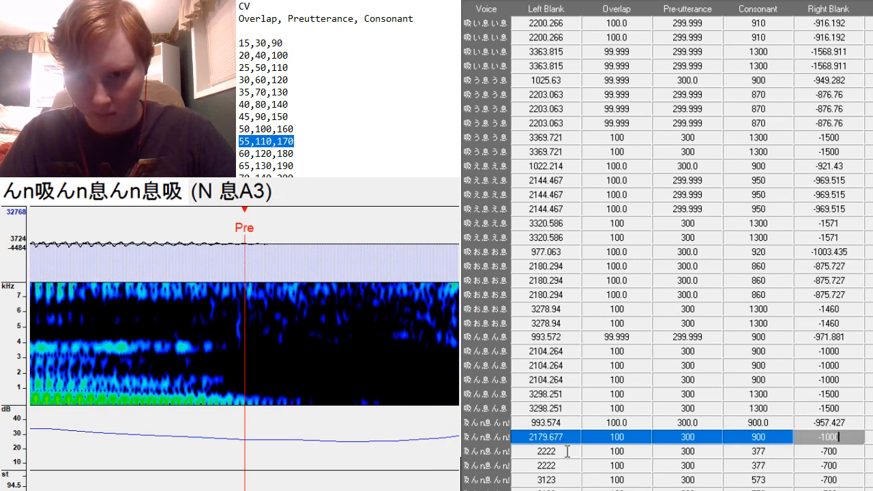
pyautogui.moveTo(539, 451); pyautogui.dragTo(838, 467)
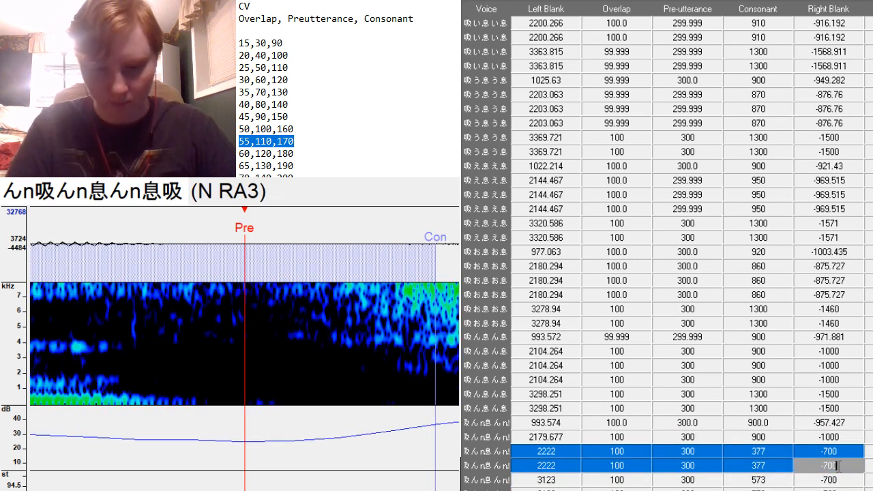
pyautogui.write('2179.677\t100\t300\t900\t-1000 2179.677\t100\t300\t900\t-1000')
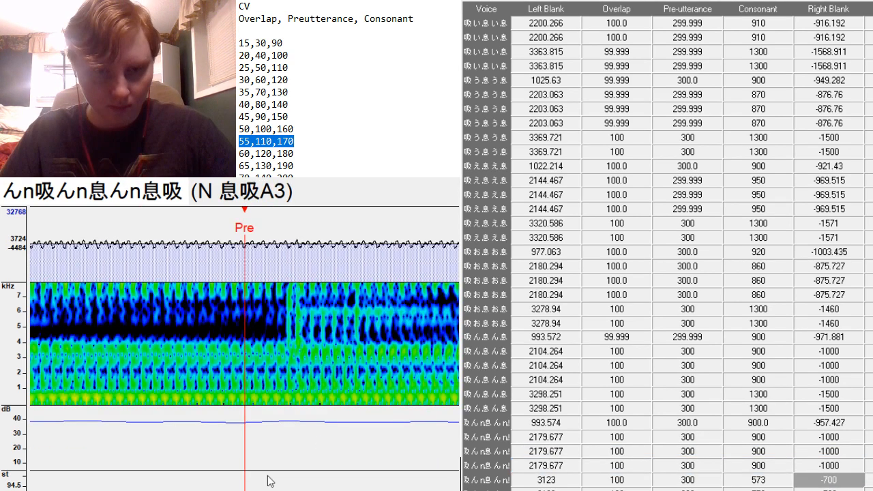
# Align the pre-utterance marker of 'N 息吸A3' with the end of the voiced sound before the breath, left blank about 3361.6.
pyautogui.scroll(-4, 245, 341)
pyautogui.press('F3')
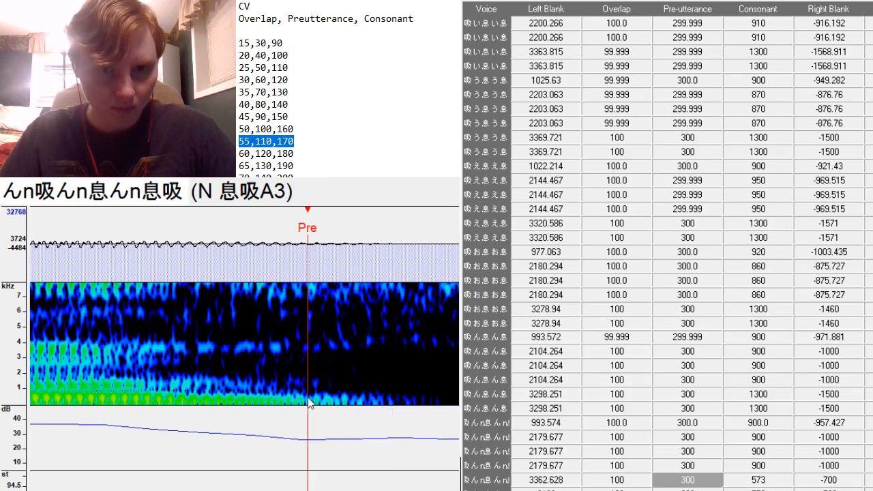
pyautogui.press('F3')
# Set the consonant of 'N 息吸A3' to 1300 and its right blank to -1500.
pyautogui.scroll(-10, 244, 341)
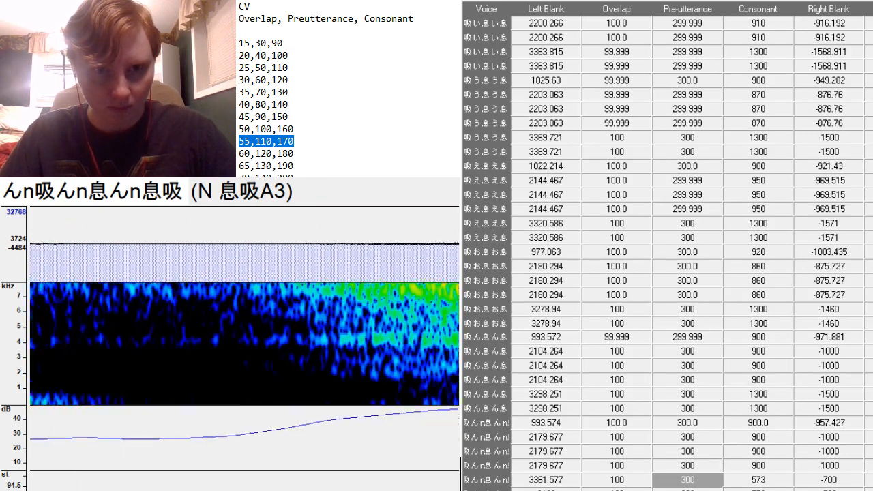
pyautogui.click(788, 478)
pyautogui.write('5')
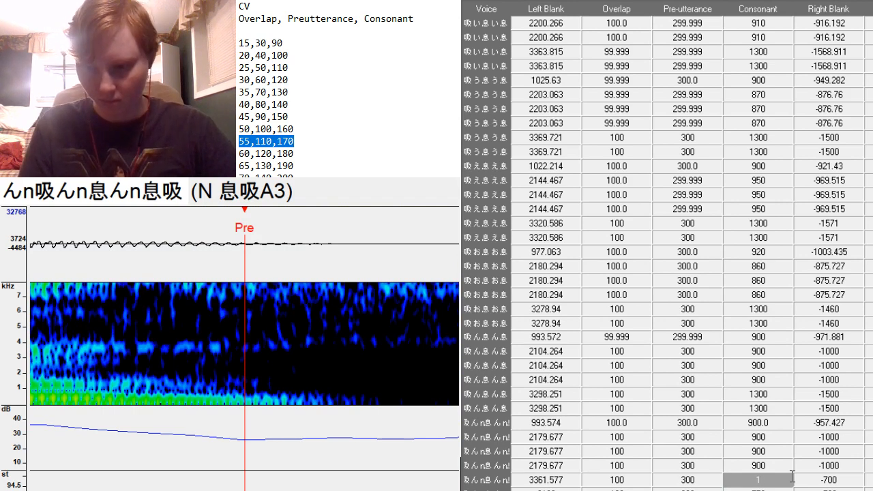
pyautogui.write('300')
pyautogui.press('Tab')
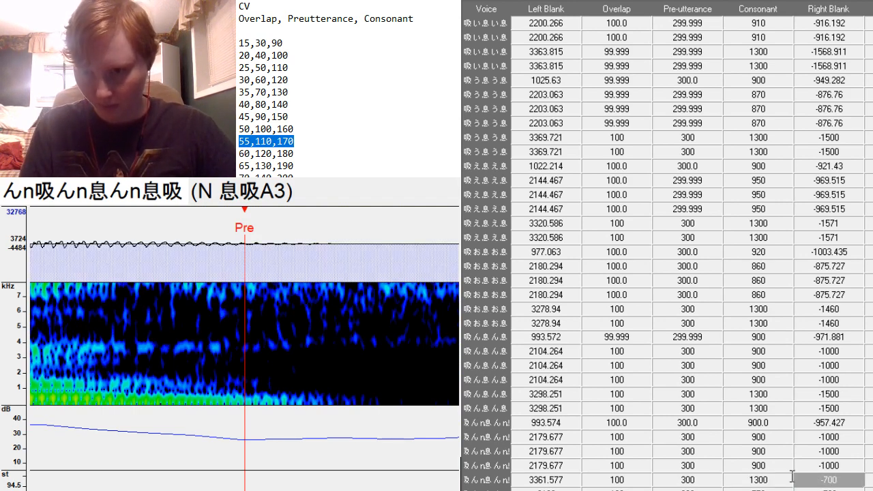
pyautogui.press('BackSpace')
pyautogui.press('BackSpace')
pyautogui.press('BackSpace')
pyautogui.press('BackSpace')
pyautogui.write('-15')
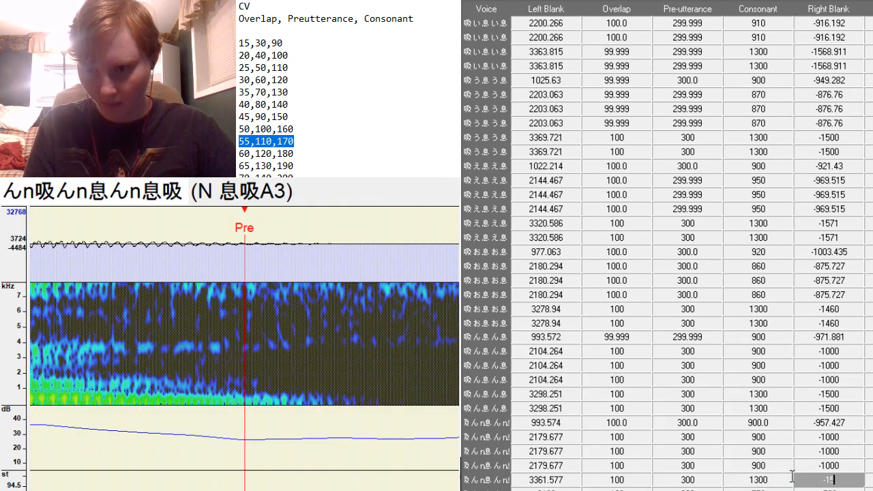
pyautogui.write('00')
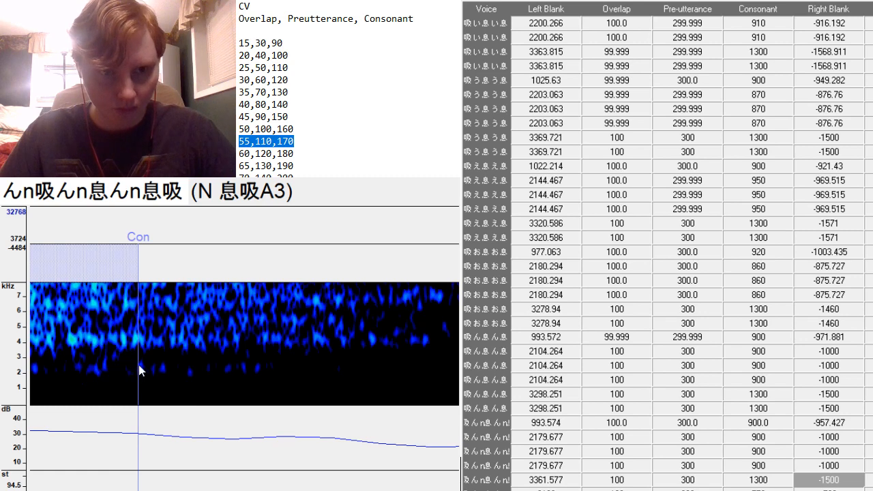
# Move the consonant marker of 'N 息吸A3' to about 1425.4 and its right blank to about -1629.8, past the breath's end.
pyautogui.moveTo(139, 365); pyautogui.dragTo(449, 407)
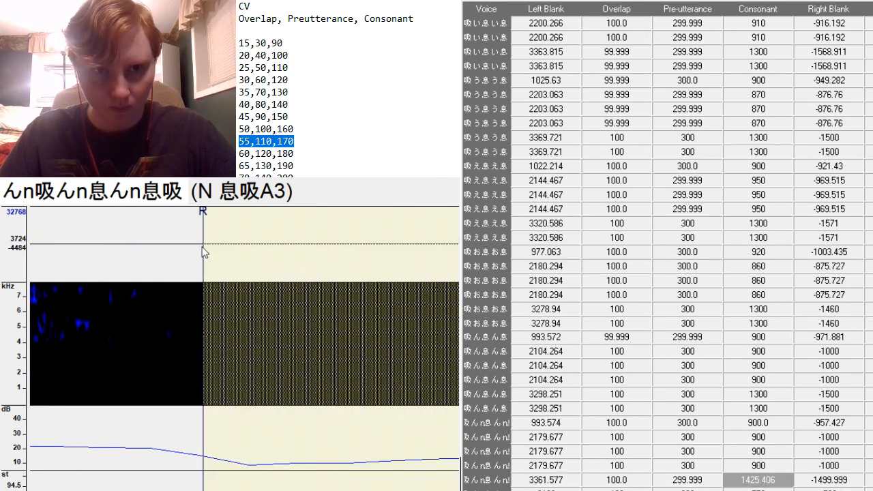
pyautogui.moveTo(206, 254)
pyautogui.mouseDown()
pyautogui.moveTo(313, 353)
pyautogui.moveTo(458, 454)
pyautogui.mouseUp()
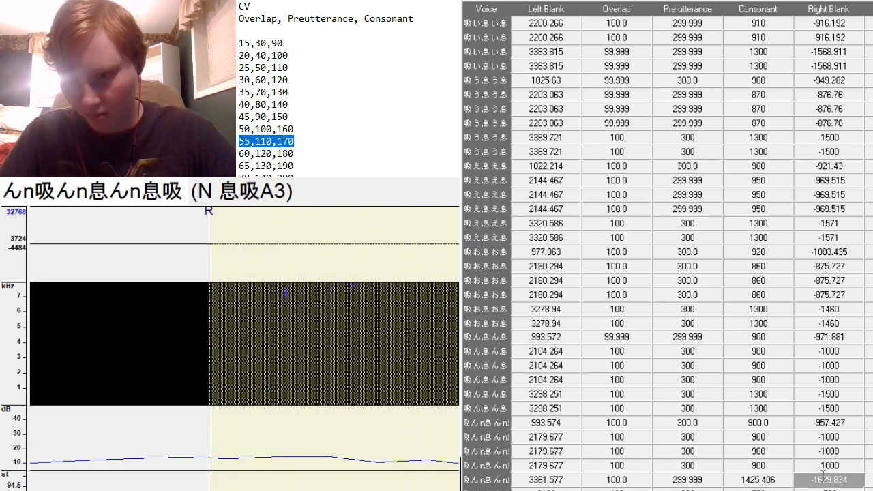
# Copy the timing values of 'N 息吸A3' to the '息 N2A3' row: 3361.577, 100.0, 299.999, 1425.406, -1629.834.
pyautogui.moveTo(822, 475); pyautogui.dragTo(561, 480)
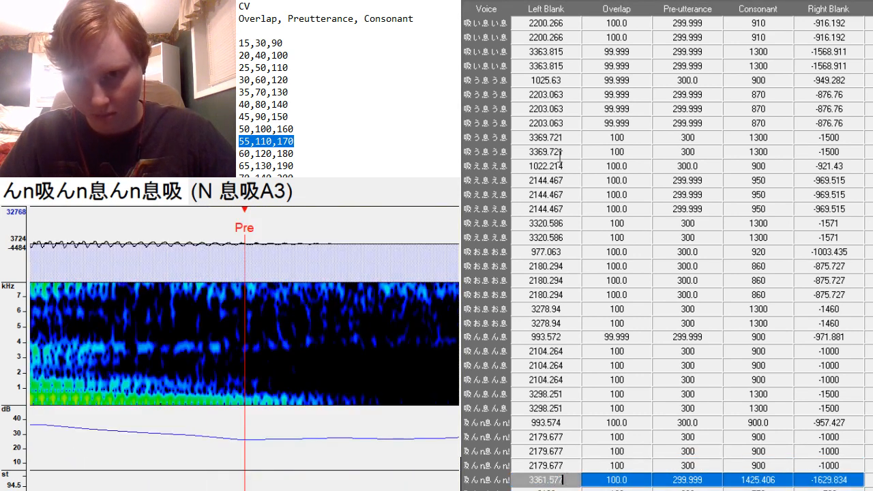
pyautogui.press('Down')
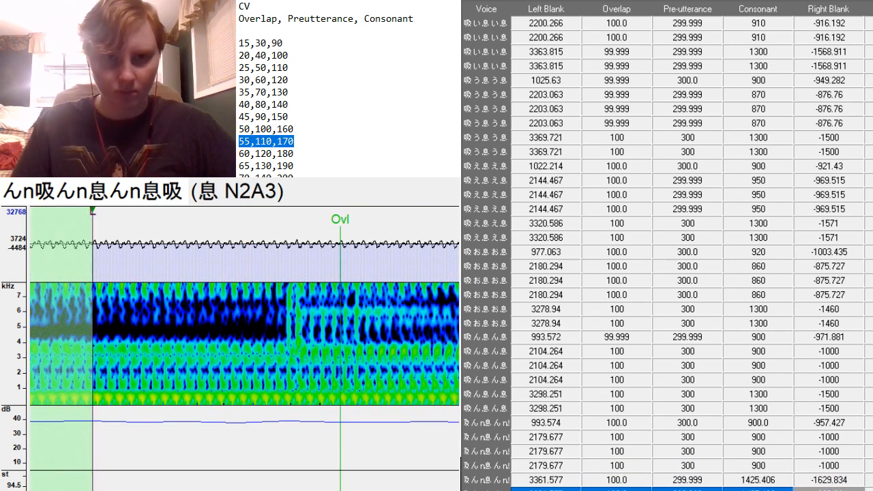
pyautogui.click(834, 452)
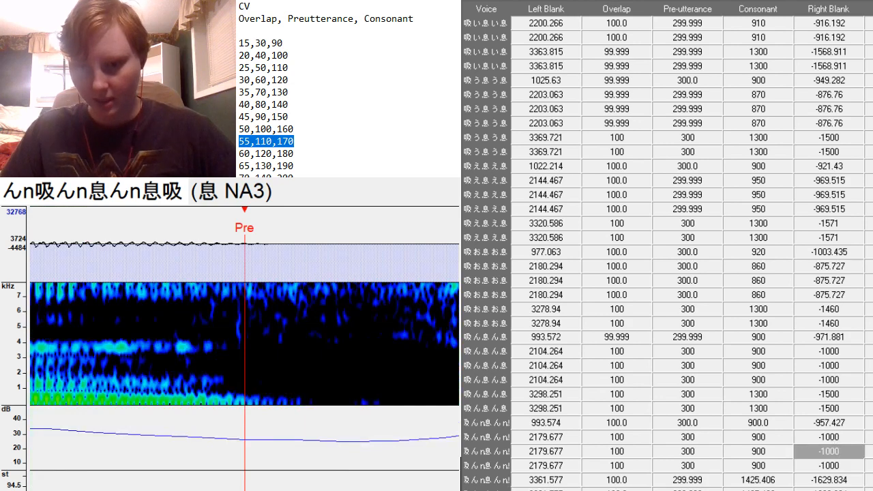
pyautogui.scroll(1, 833, 452)
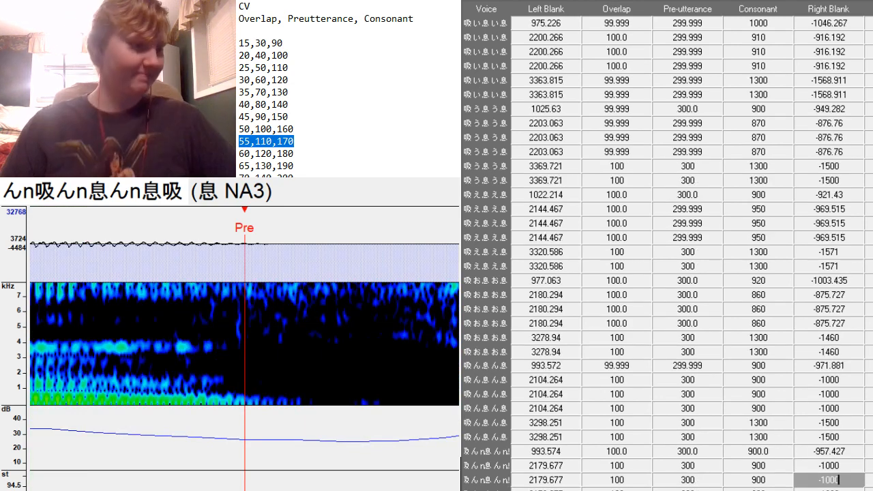